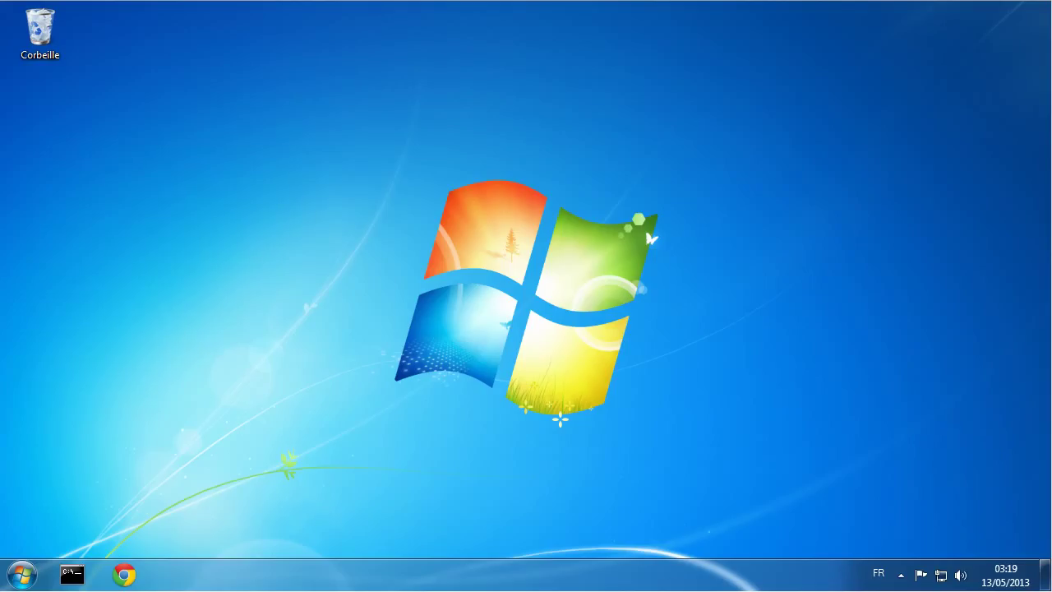
Step: Launch Chrome, search Google for notepad++ and open the Notepad++ Home result
click(124, 571)
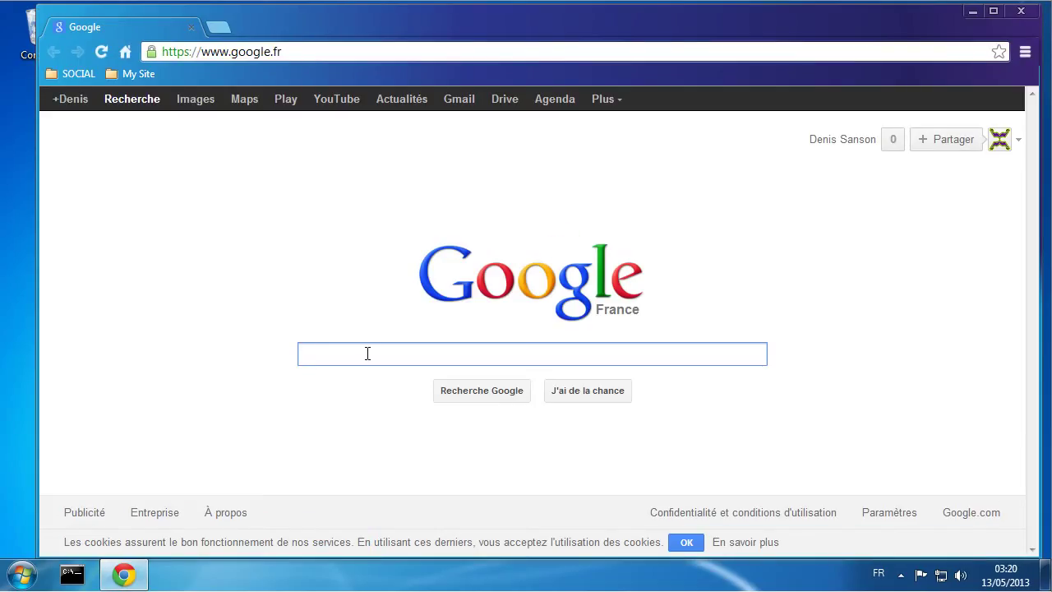
text(note)
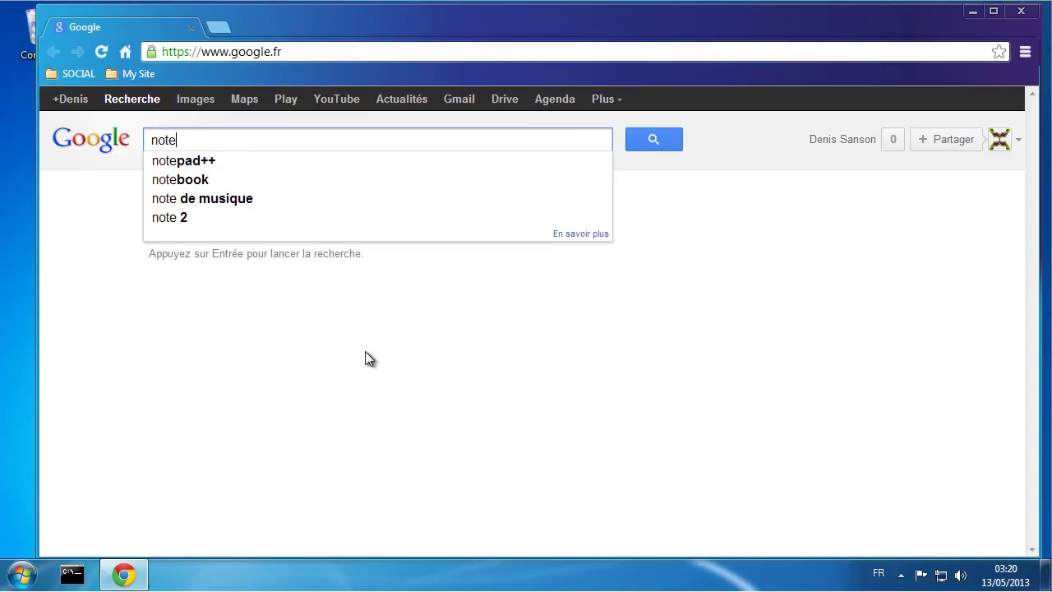
click(294, 163)
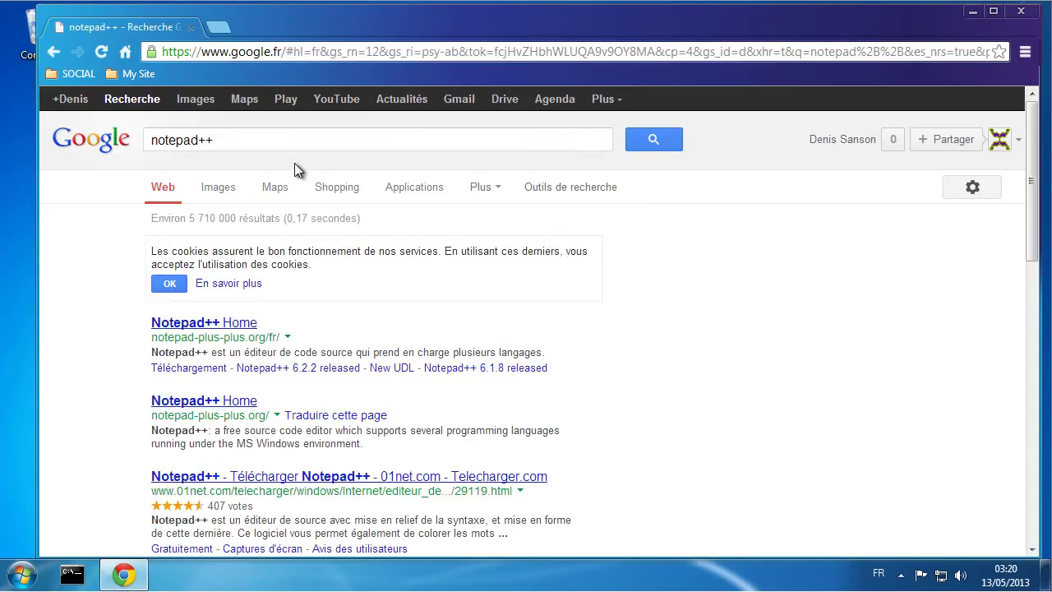
click(223, 323)
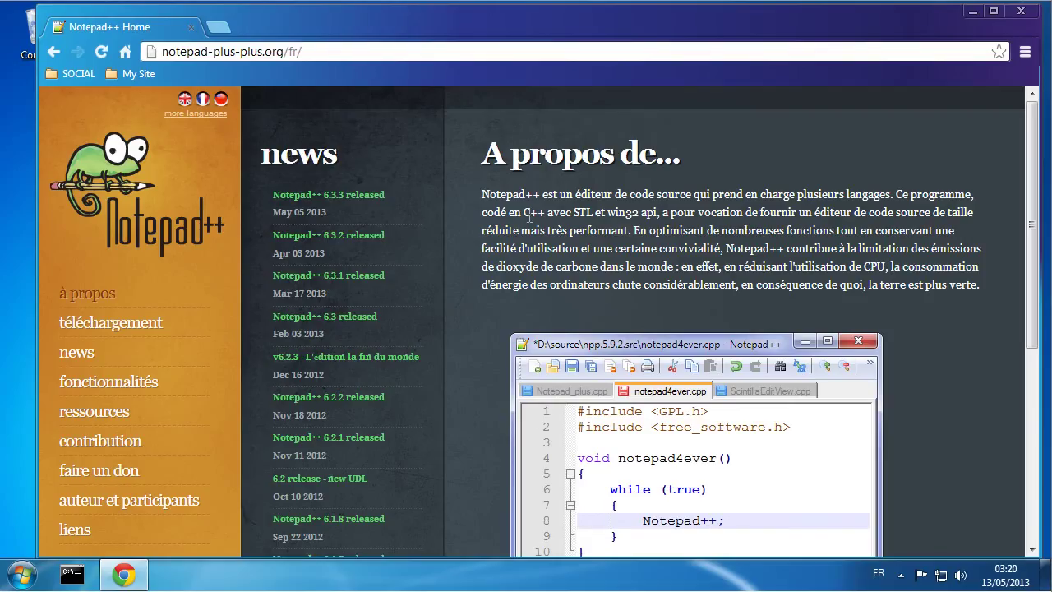
Step: Read the Notepad++ 6.3.3 release news, then return to the Google homepage
click(359, 196)
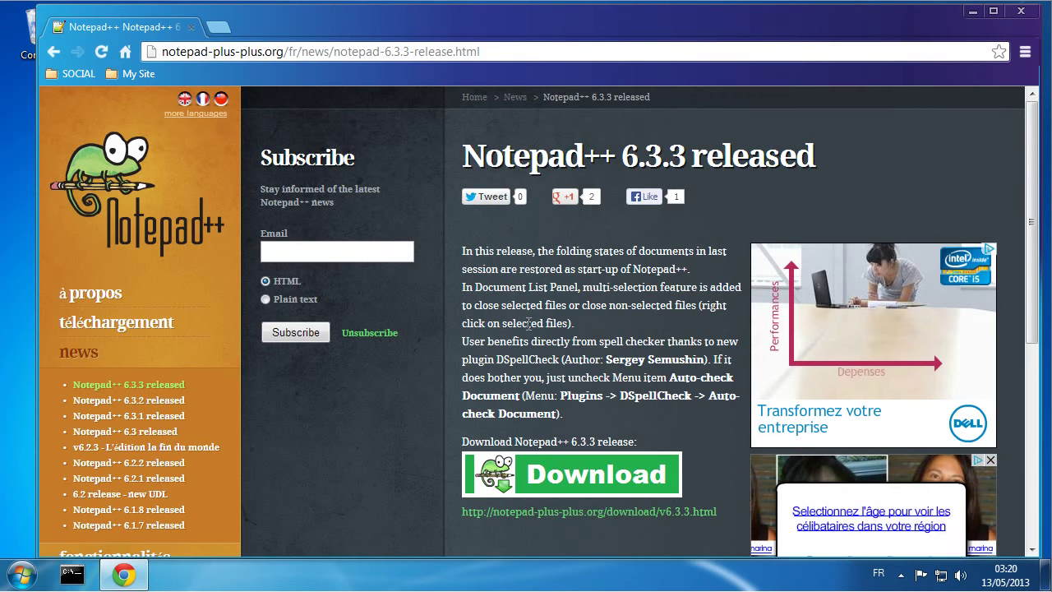
scroll(550, 340, down, 5)
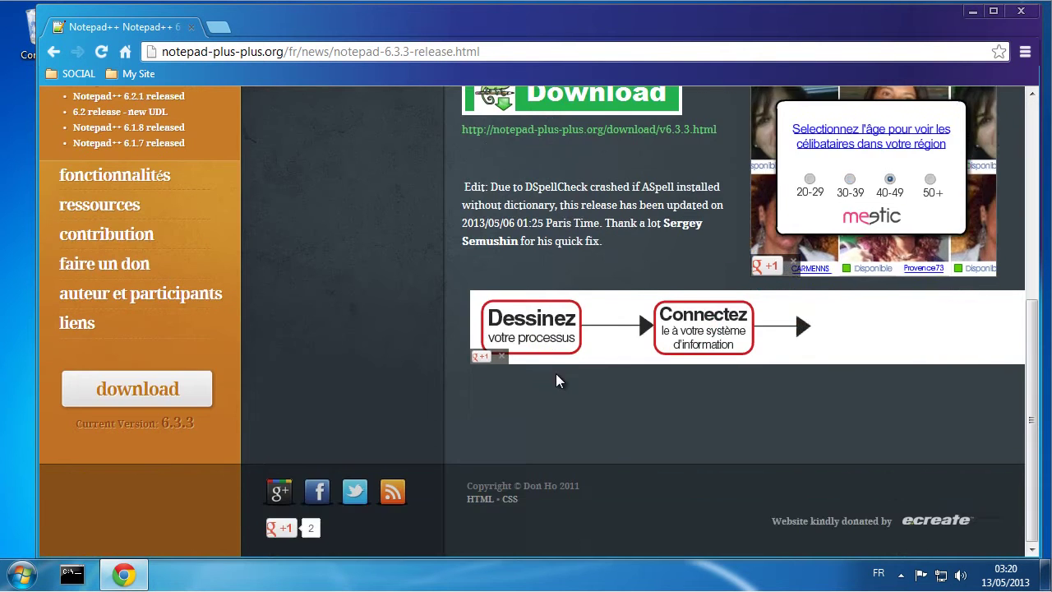
scroll(557, 381, up, 5)
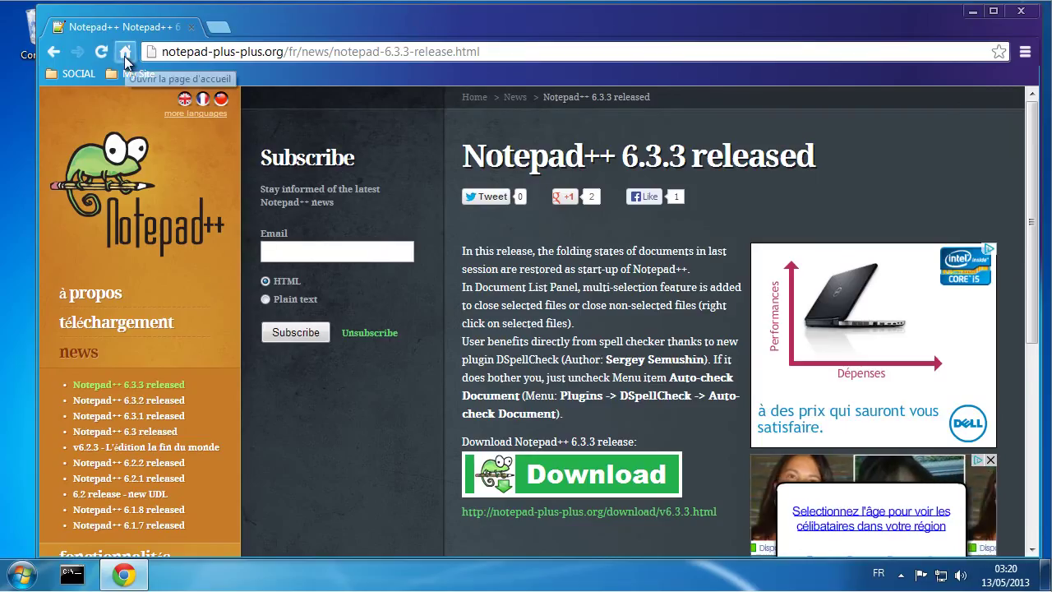
click(126, 54)
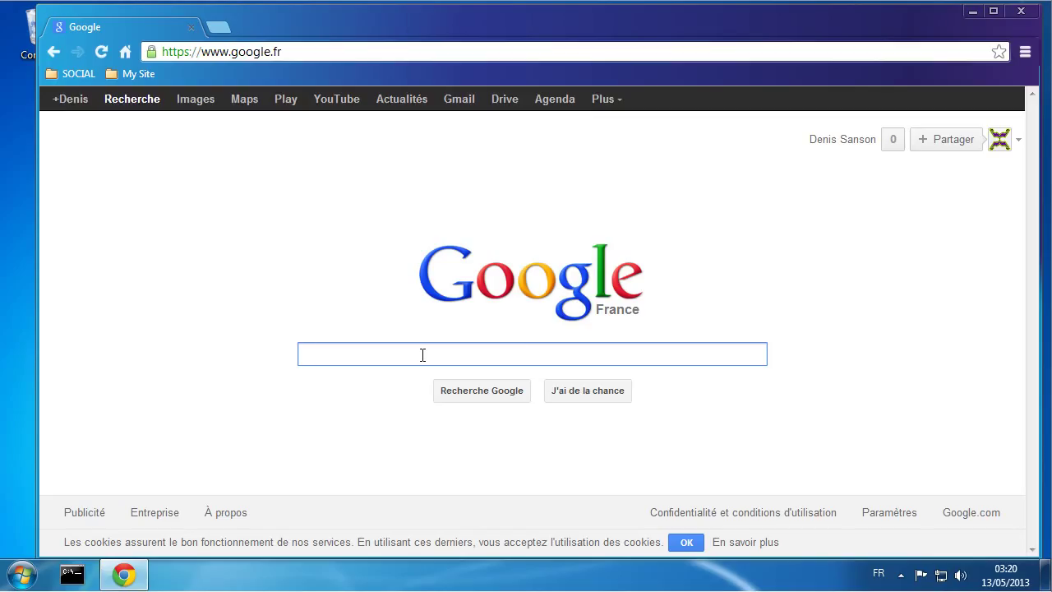
Step: Search for wamp and go to the downloads section of wampserver.com
text(wamp)
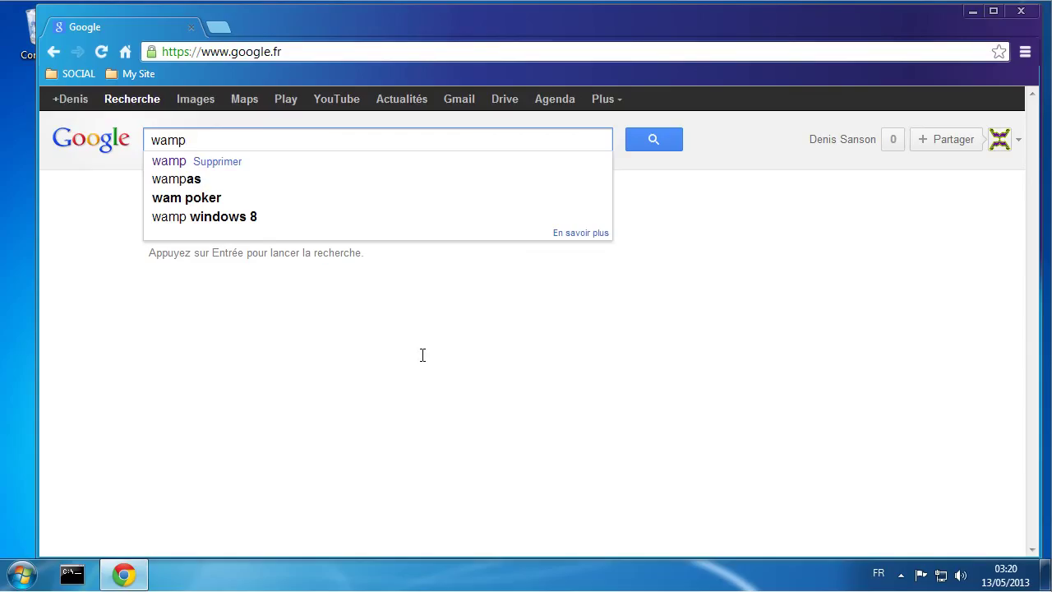
key(Return)
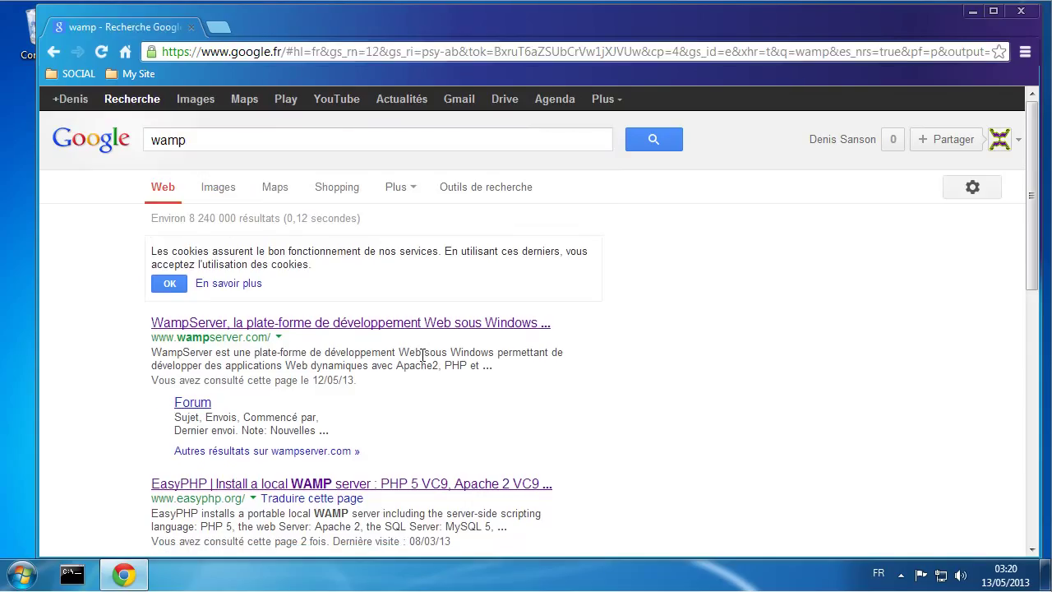
click(228, 327)
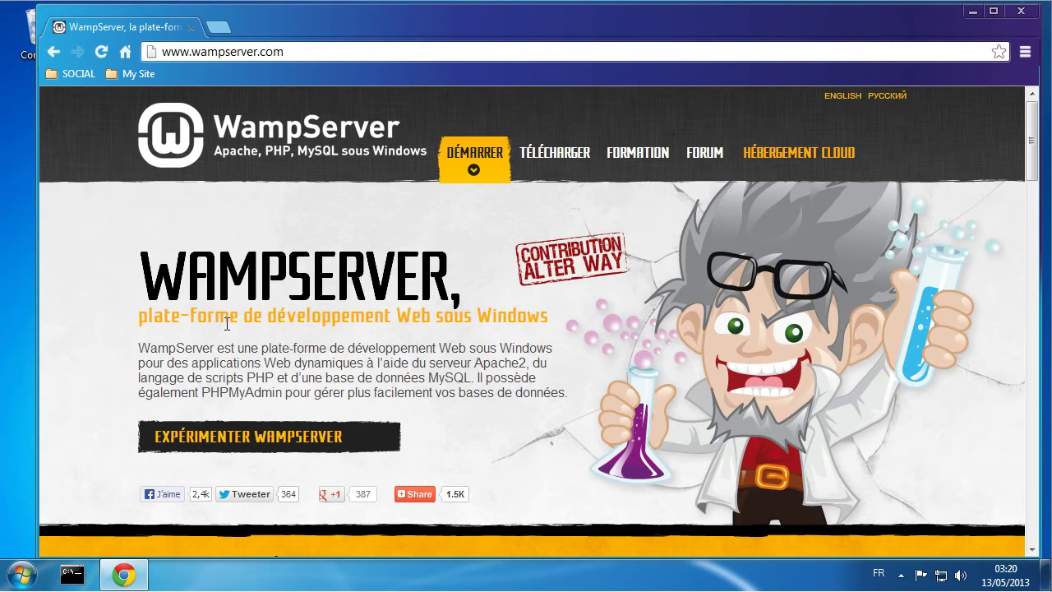
click(542, 154)
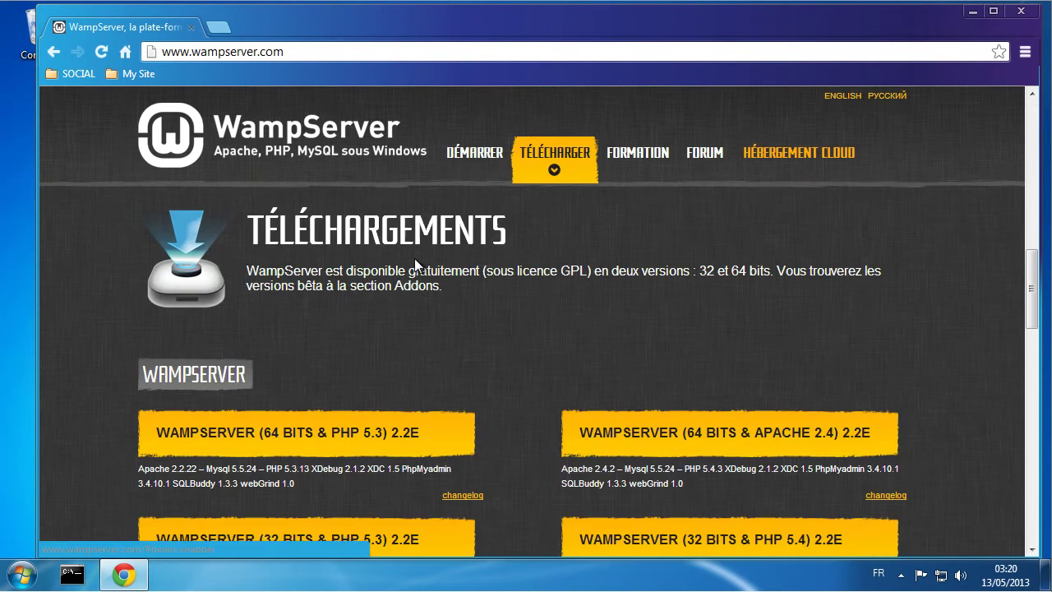
Step: Directly download WampServer 2.2E (64 bits & PHP 5.3) and open a new tab
scroll(406, 284, down, 1)
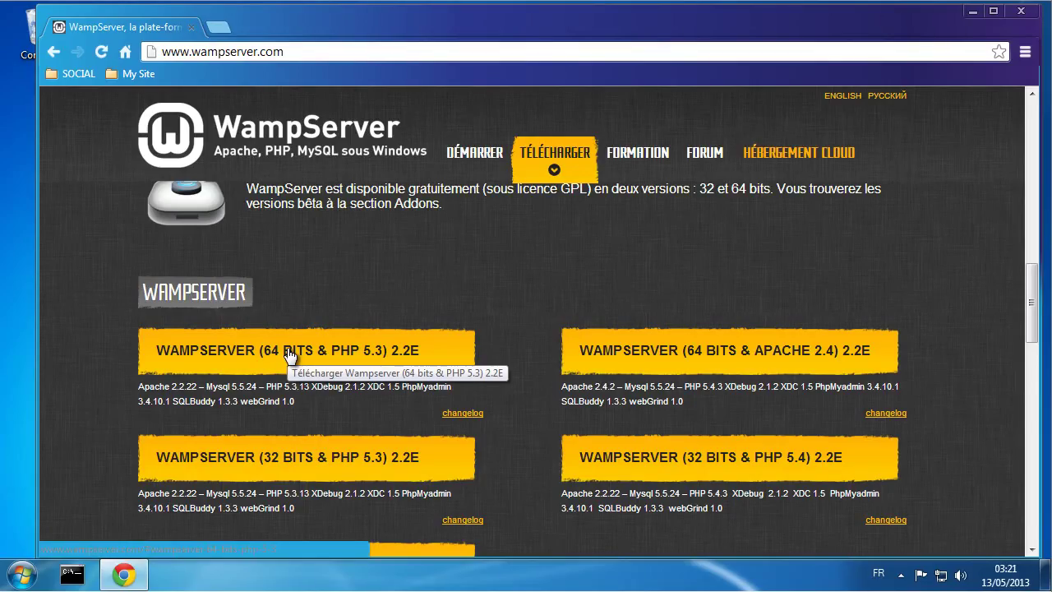
click(290, 354)
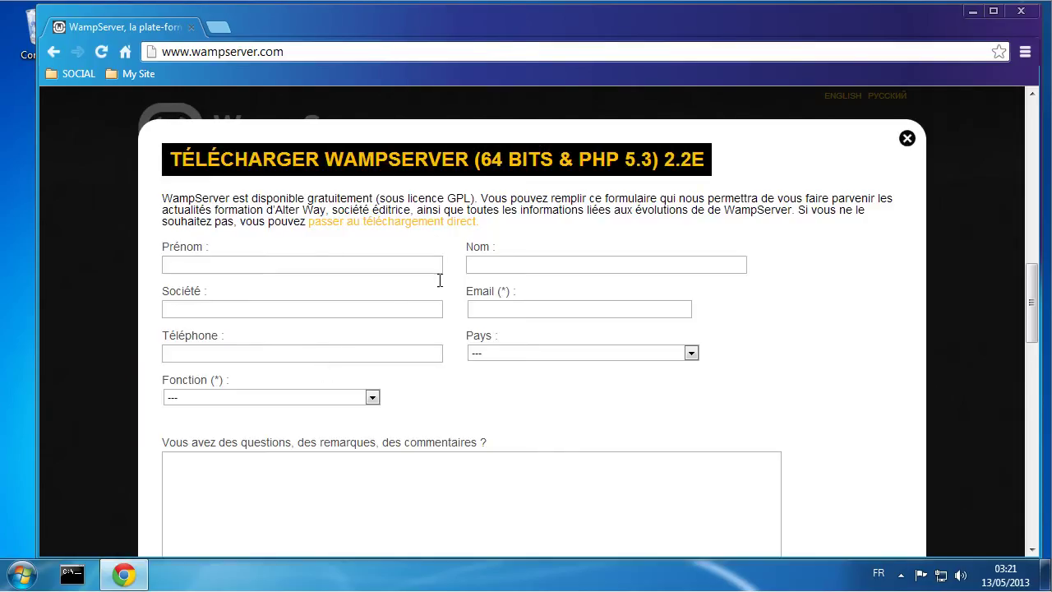
click(374, 230)
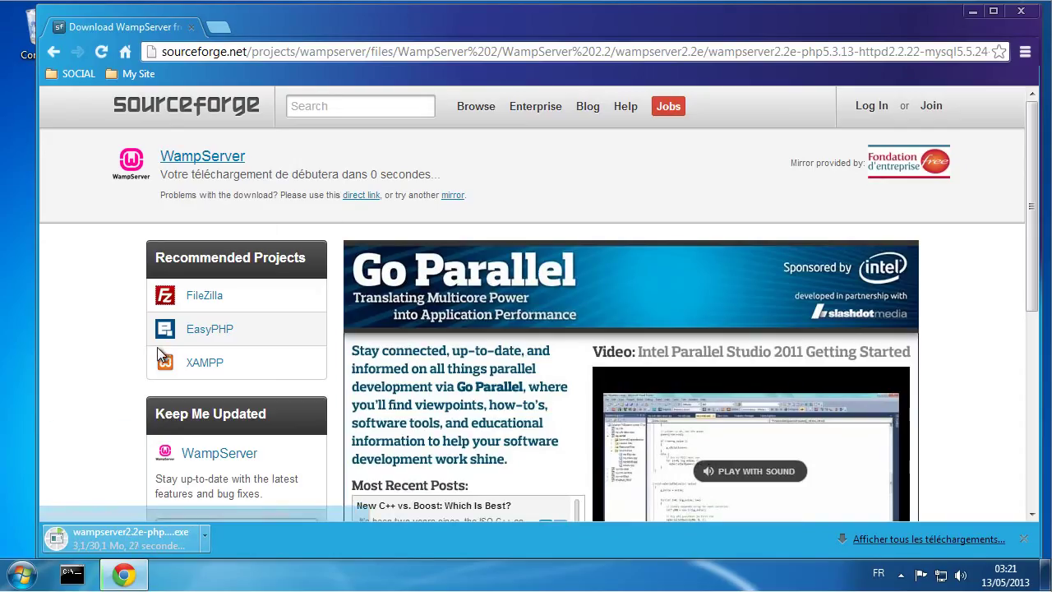
click(212, 29)
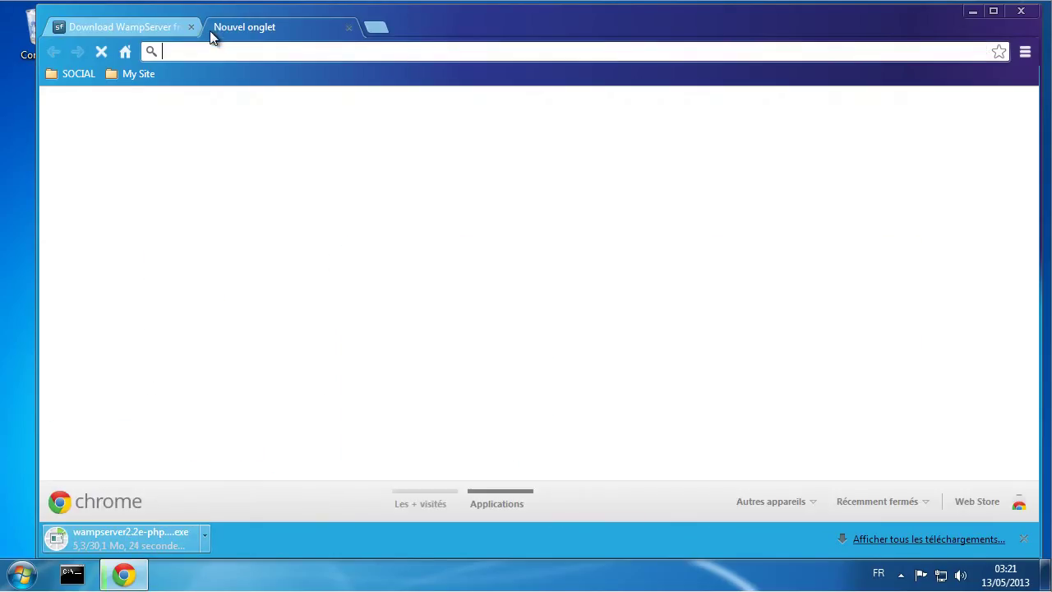
Step: Search Google for vcredist_x86 in the new tab
click(126, 54)
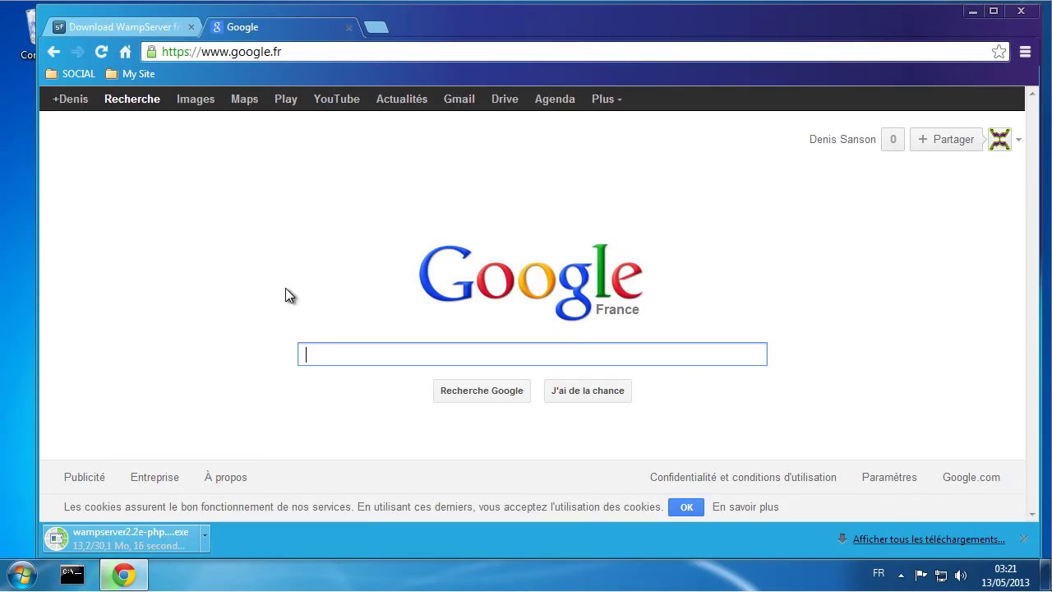
text(vcr)
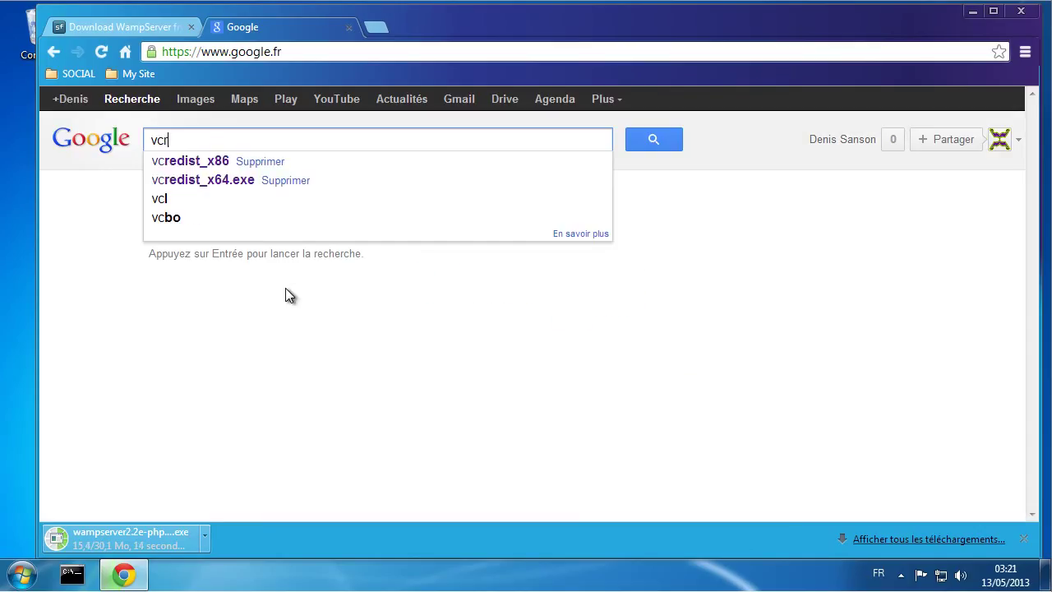
text(es)
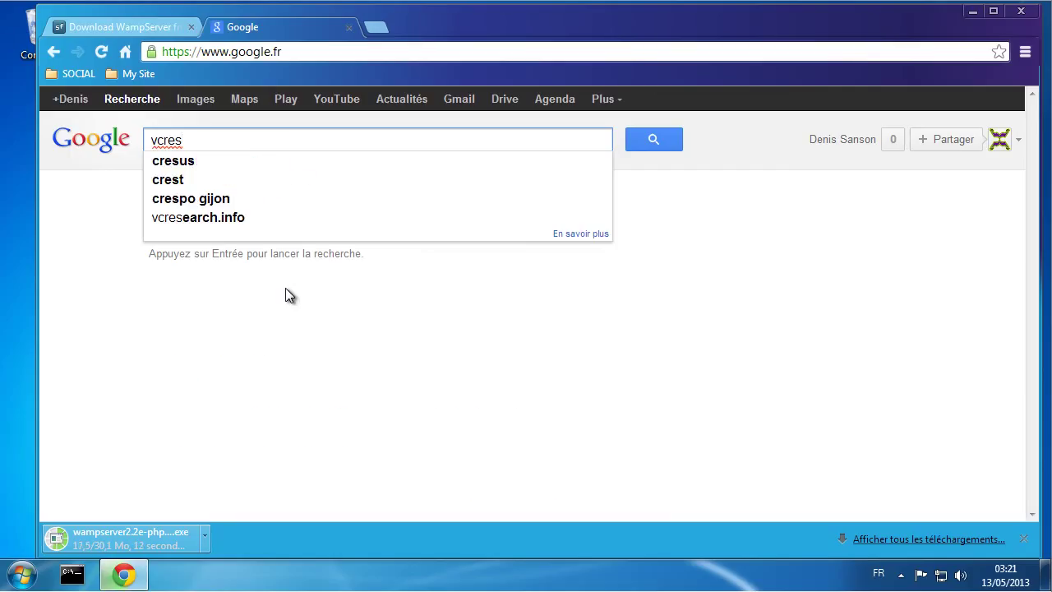
key(BackSpace)
text(di)
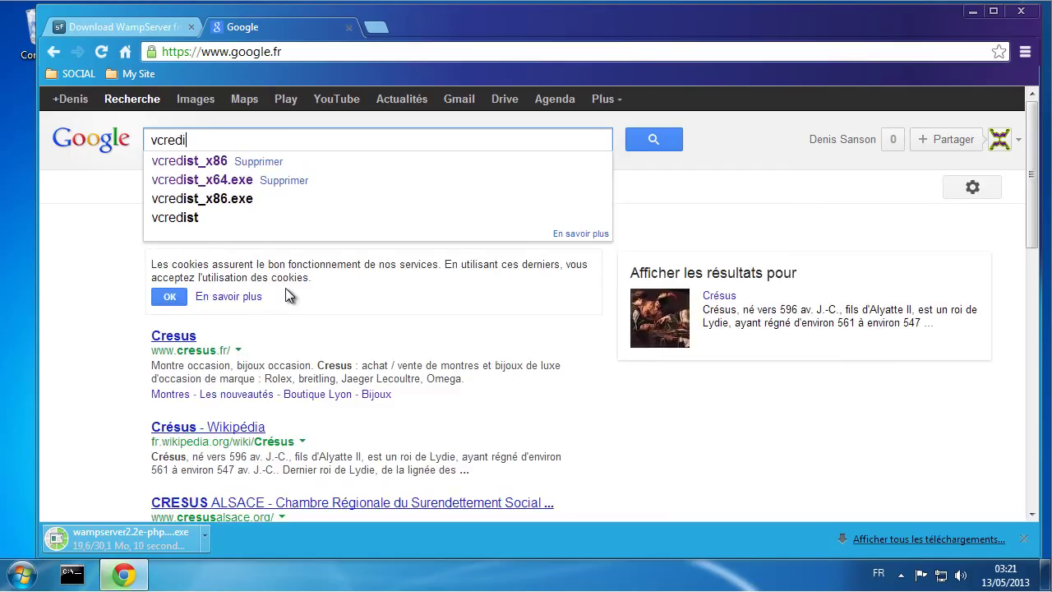
text(st)
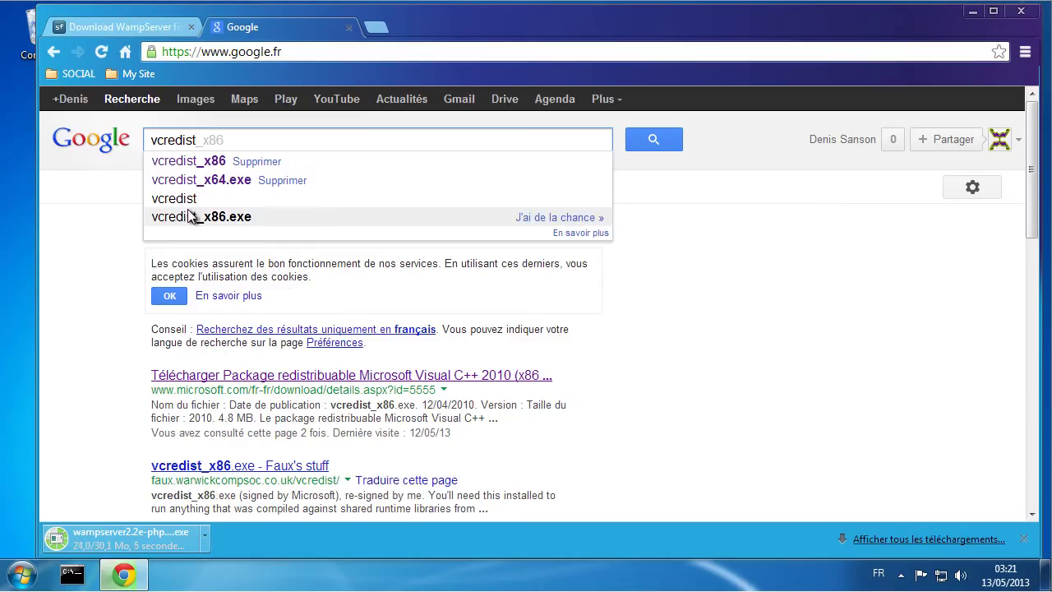
click(184, 163)
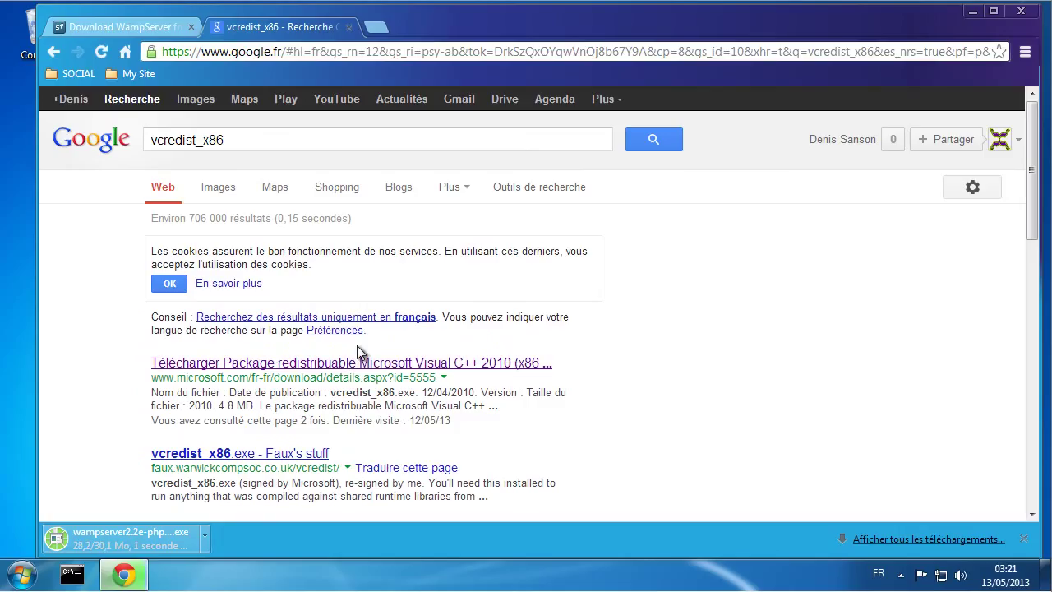
Step: Download Visual C++ 2010 x86 from Microsoft, adding the x64 package, then close the tab
click(219, 363)
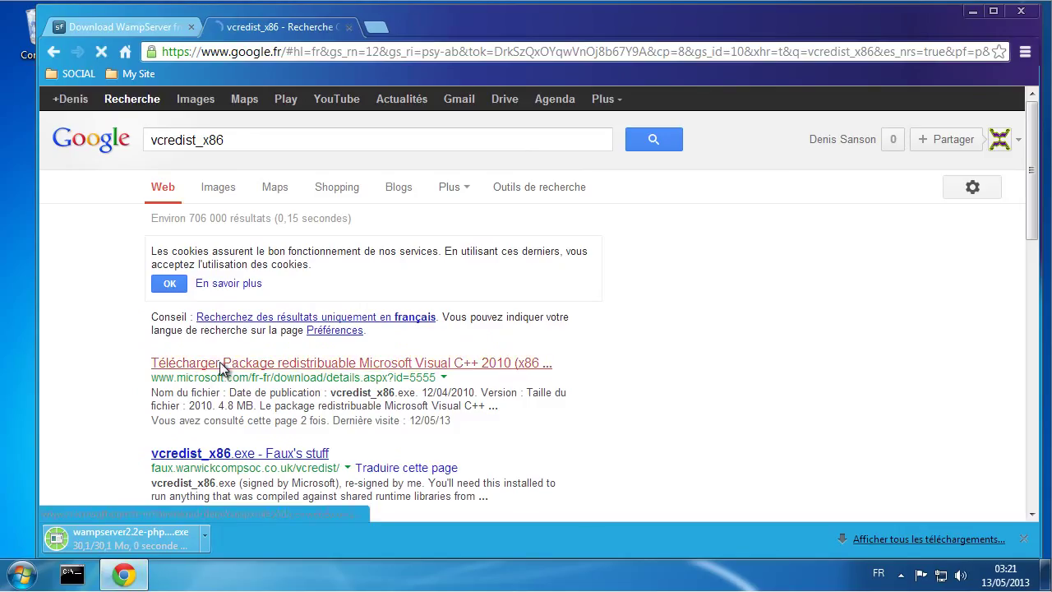
scroll(280, 385, down, 1)
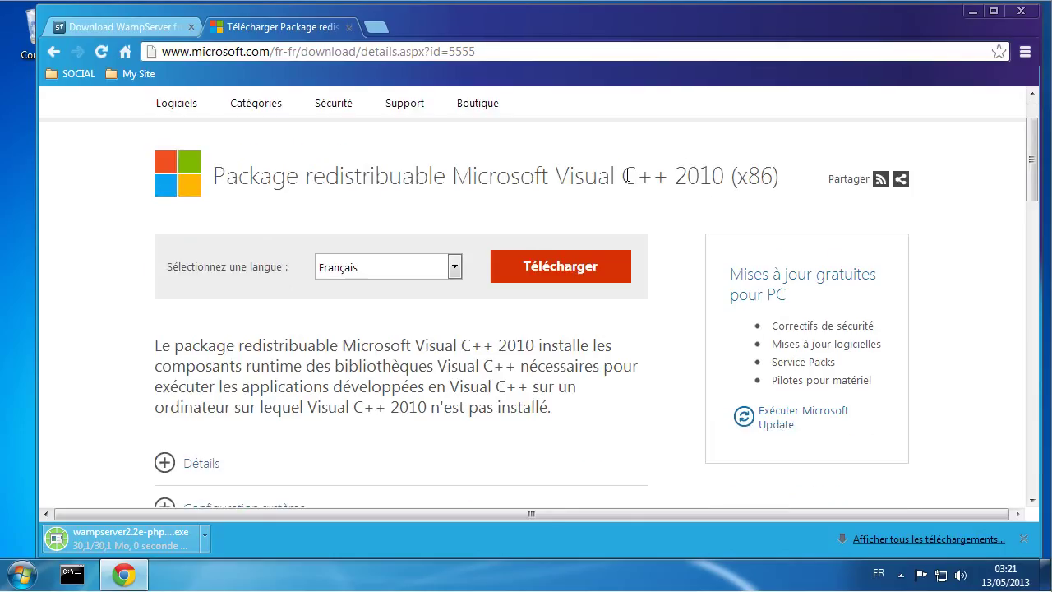
drag(622, 175, 781, 176)
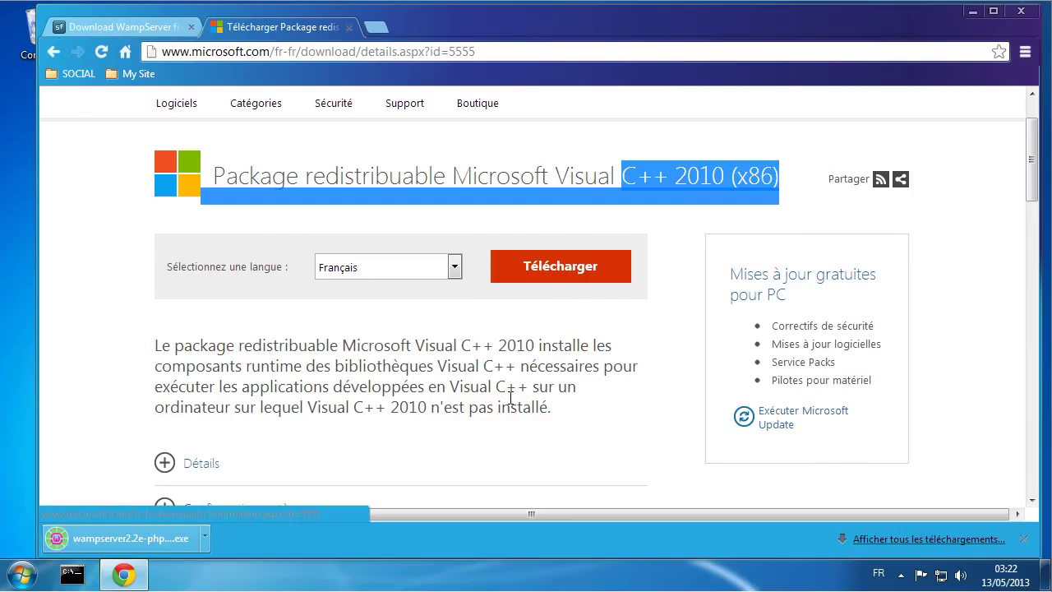
click(581, 265)
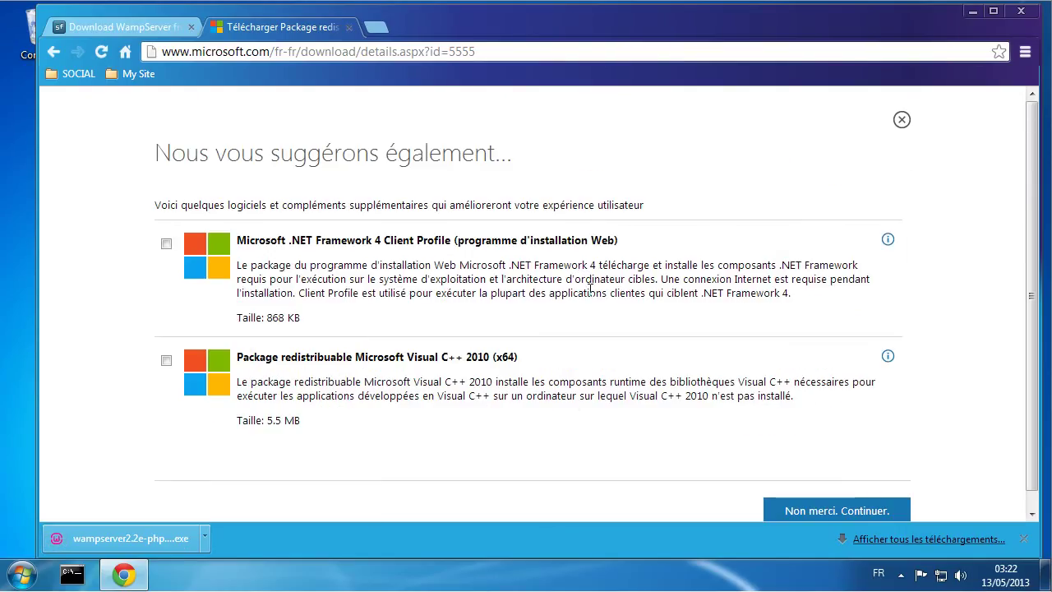
click(166, 359)
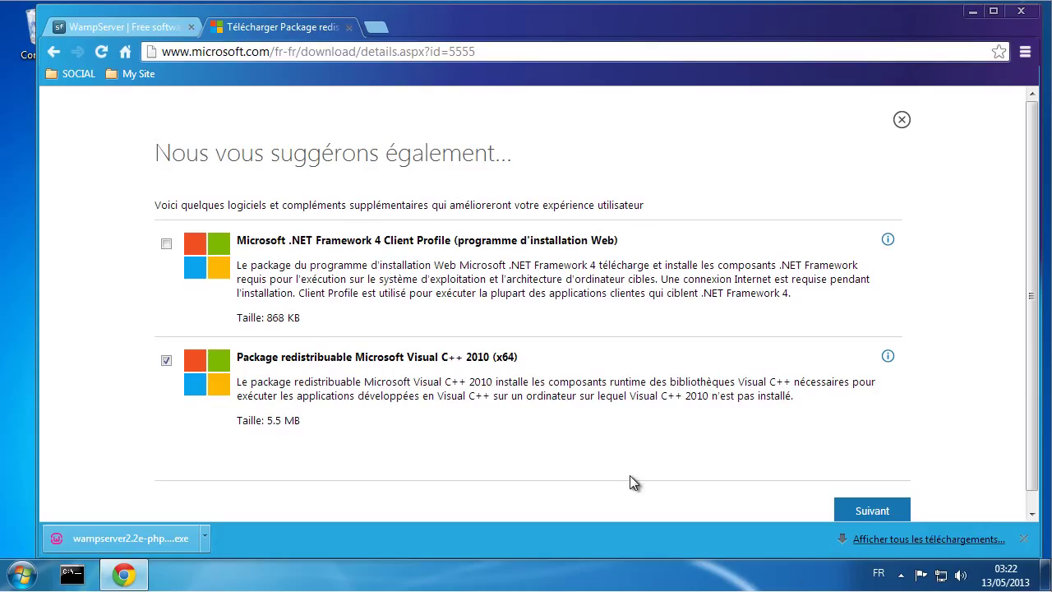
click(349, 28)
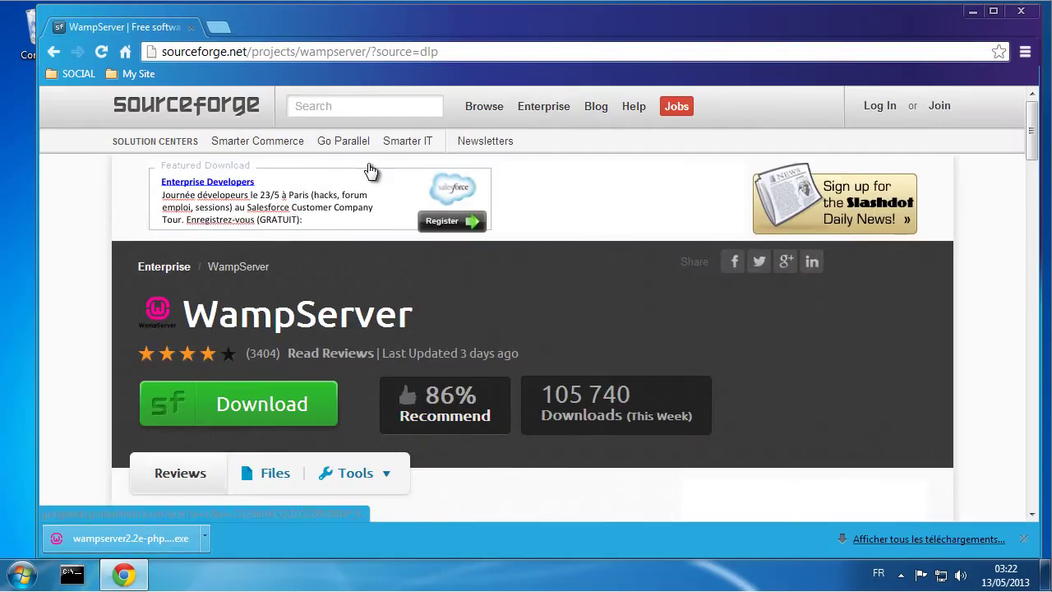
Step: Open the empty SERVEURS (E:) drive from Computer
click(20, 574)
click(314, 374)
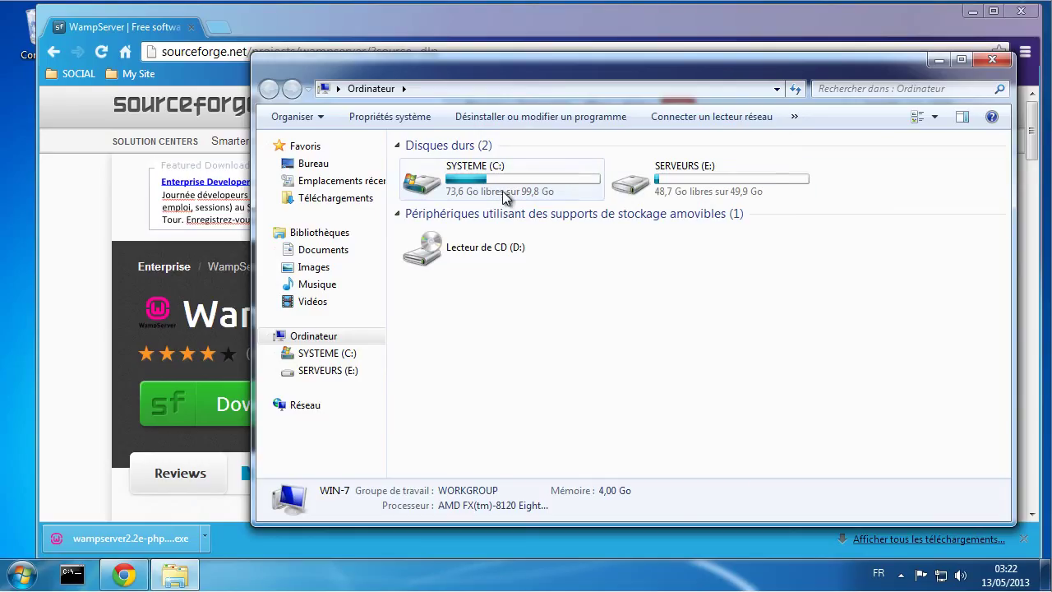
double_click(674, 182)
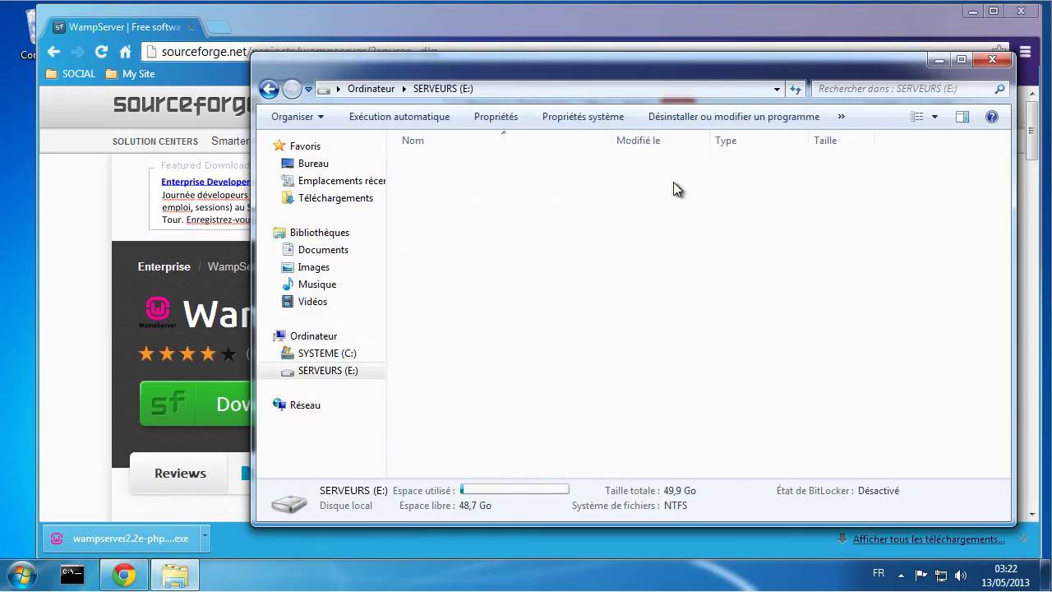
click(371, 88)
double_click(459, 182)
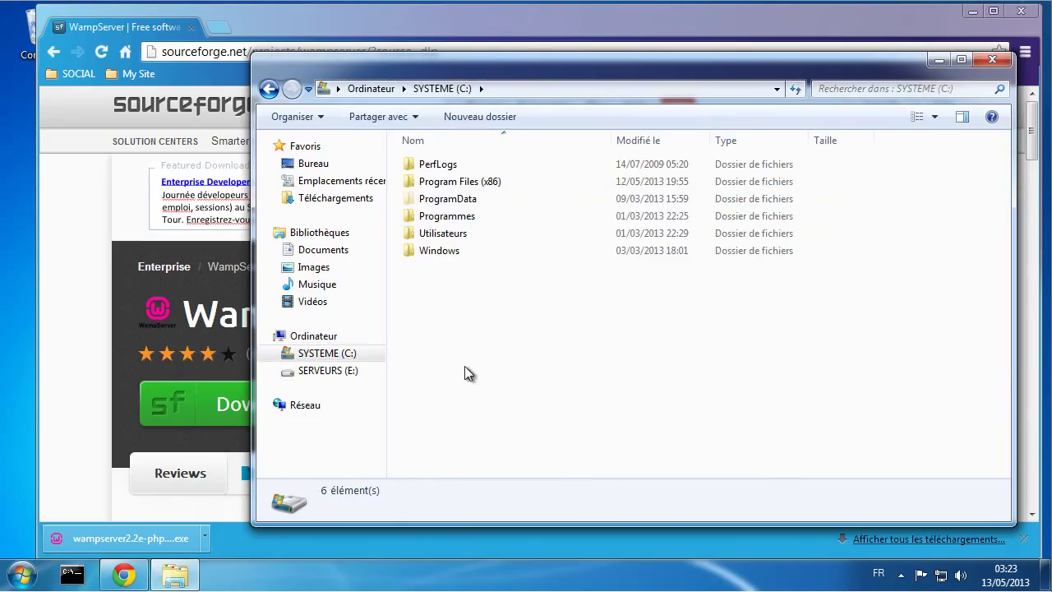
click(381, 89)
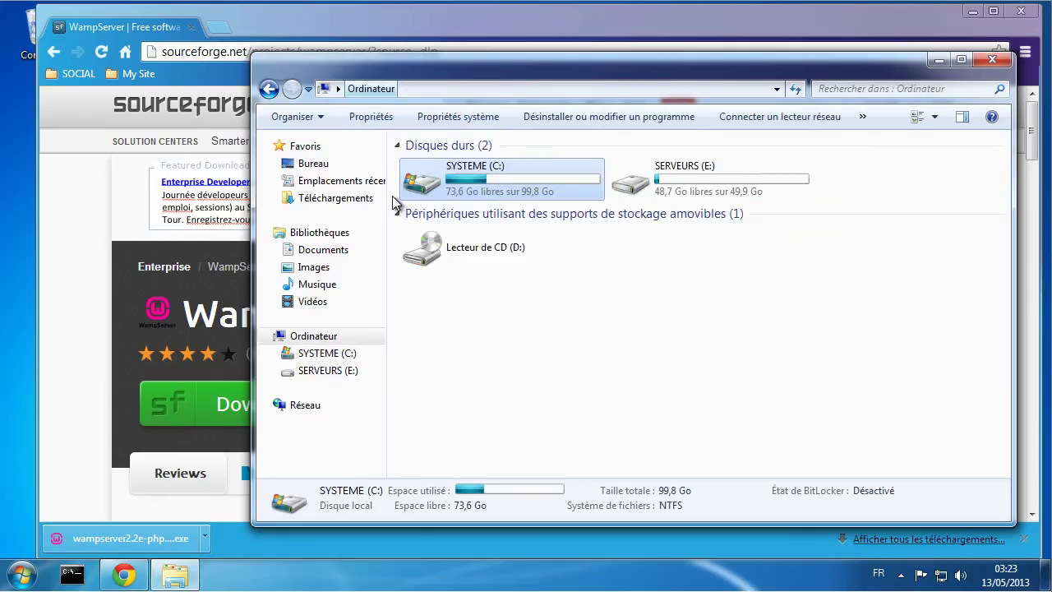
double_click(675, 175)
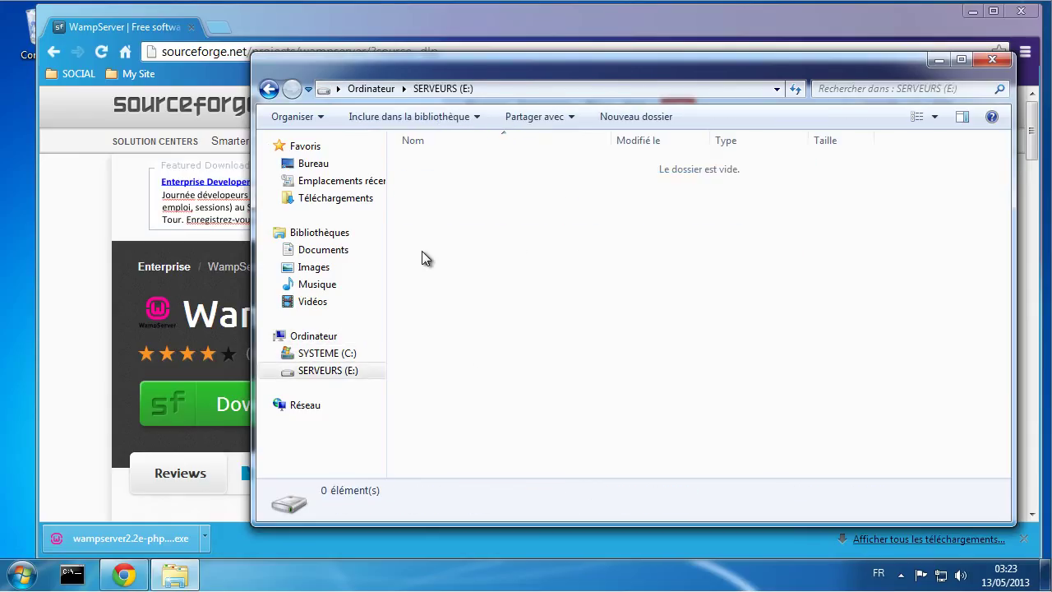
Step: Create the Serveurs and Virtualhost folders on drive E:
click(633, 118)
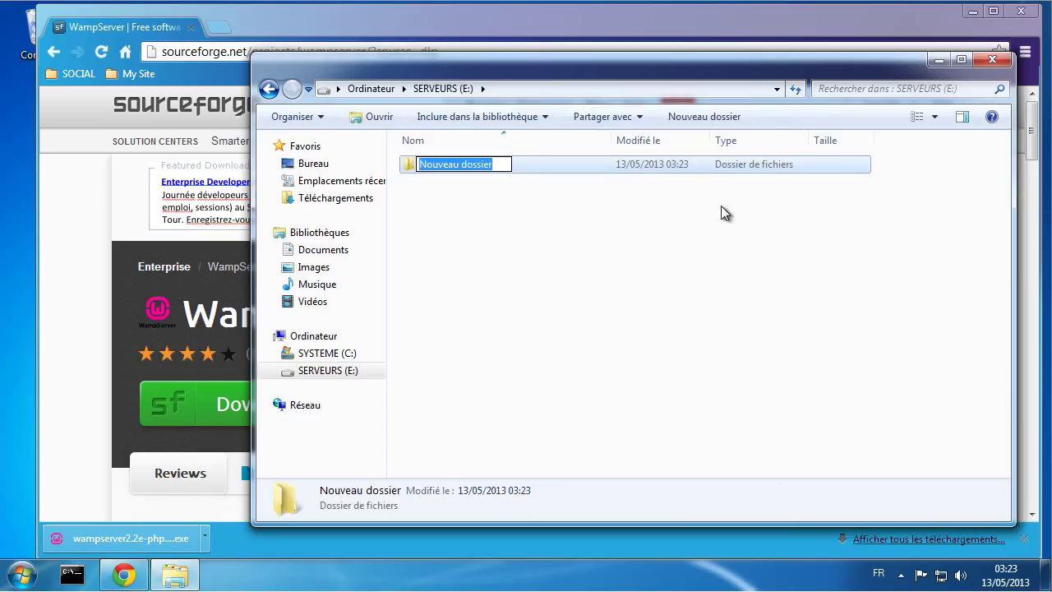
text(Serveurs)
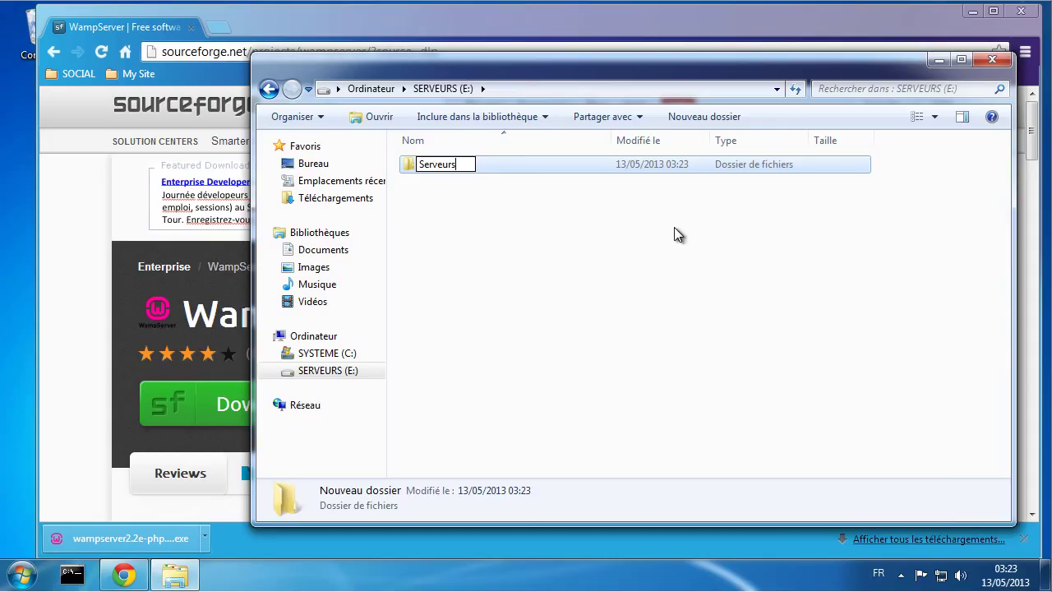
click(612, 263)
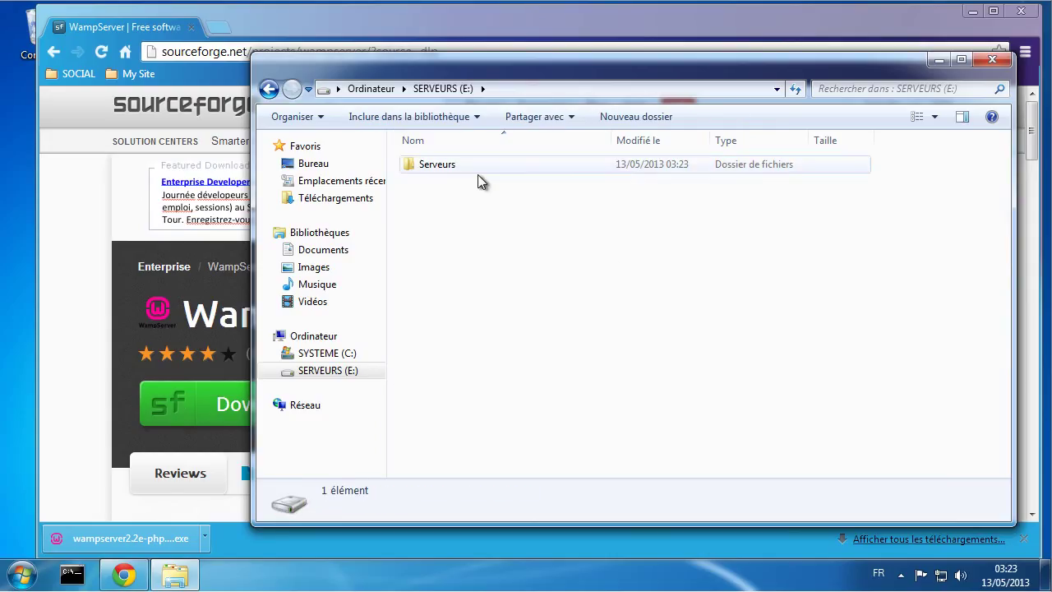
click(618, 117)
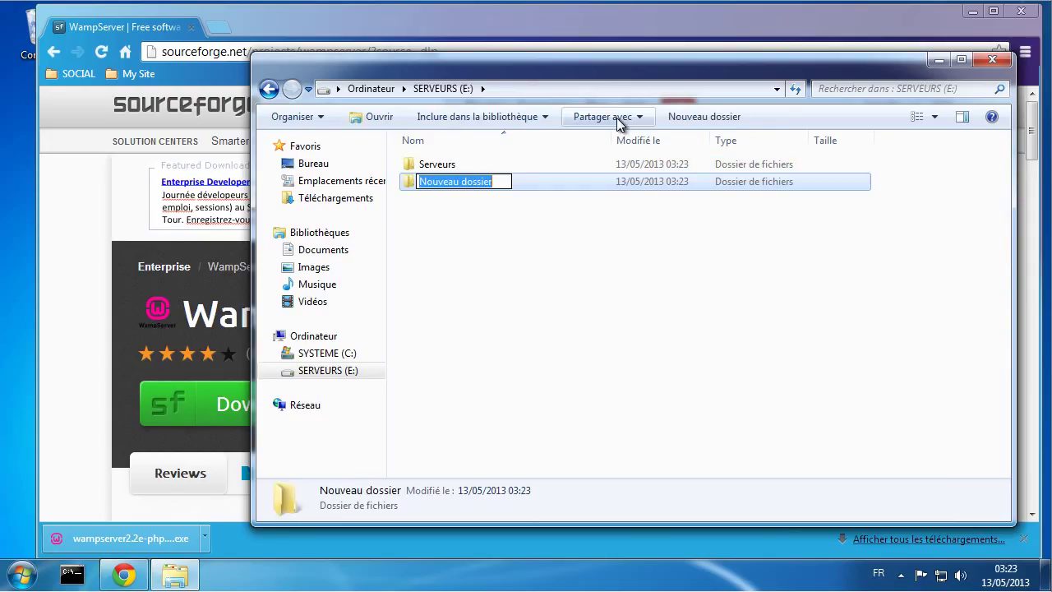
text(Vi)
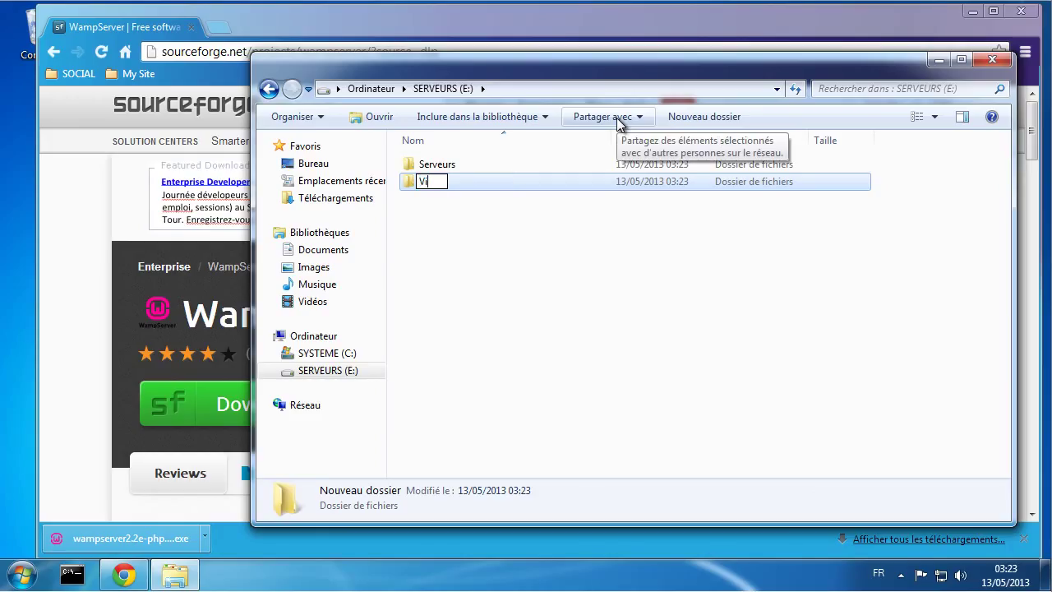
text(rtualhost)
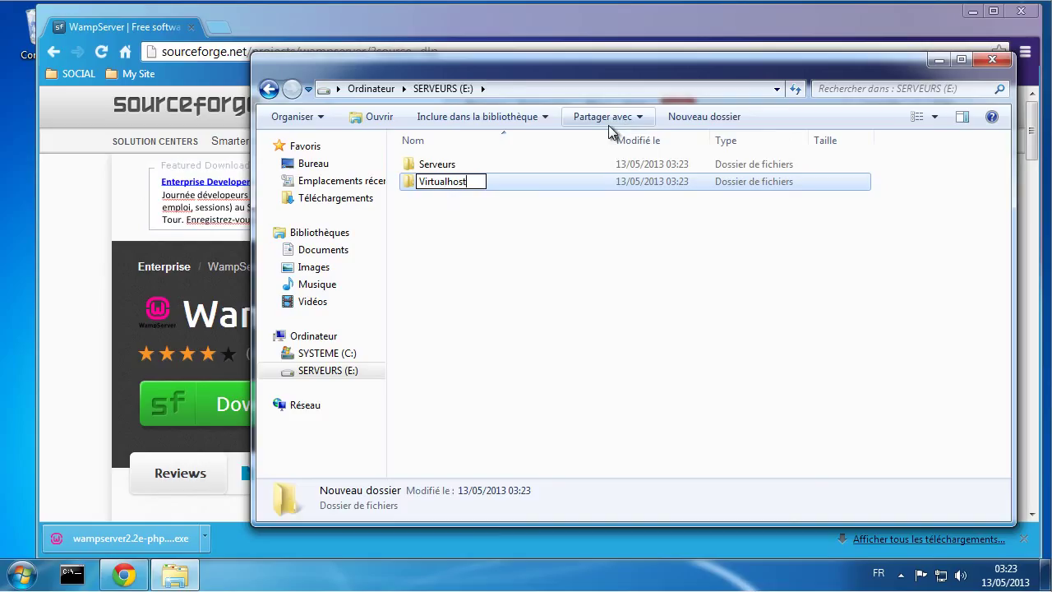
key(Return)
click(585, 356)
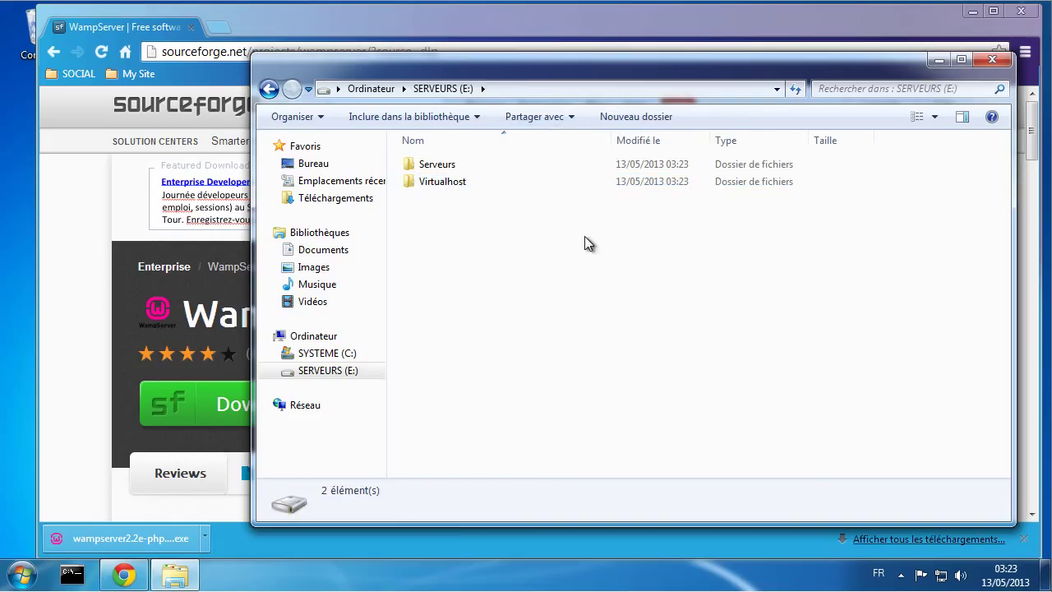
Step: Create a cms folder inside Virtualhost
double_click(437, 181)
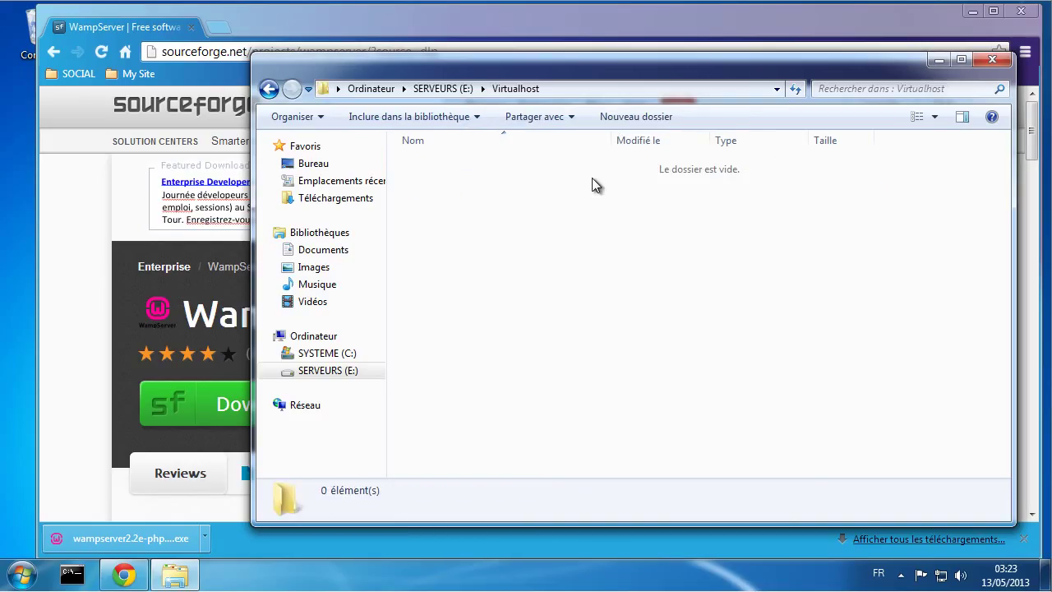
click(682, 116)
text(cms)
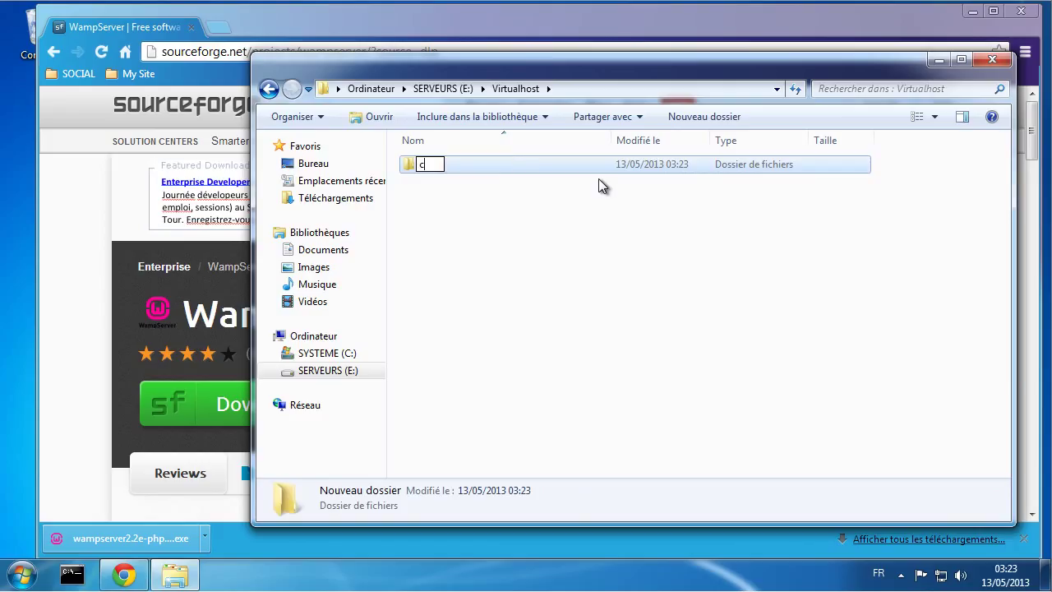
click(609, 255)
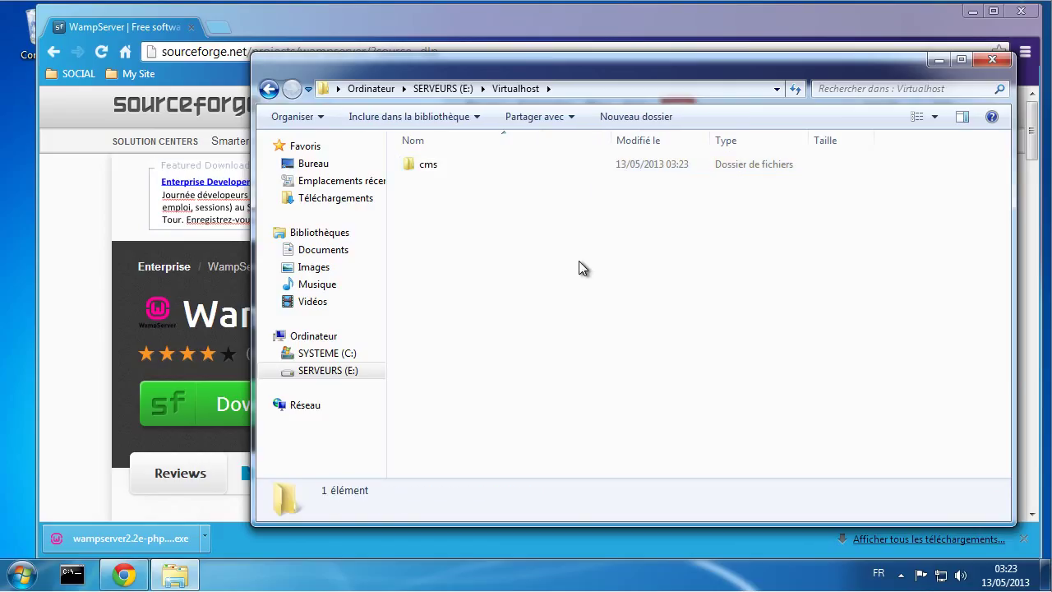
Step: Add logs and www subfolders inside cms, then return to SERVEURS (E:)
double_click(433, 168)
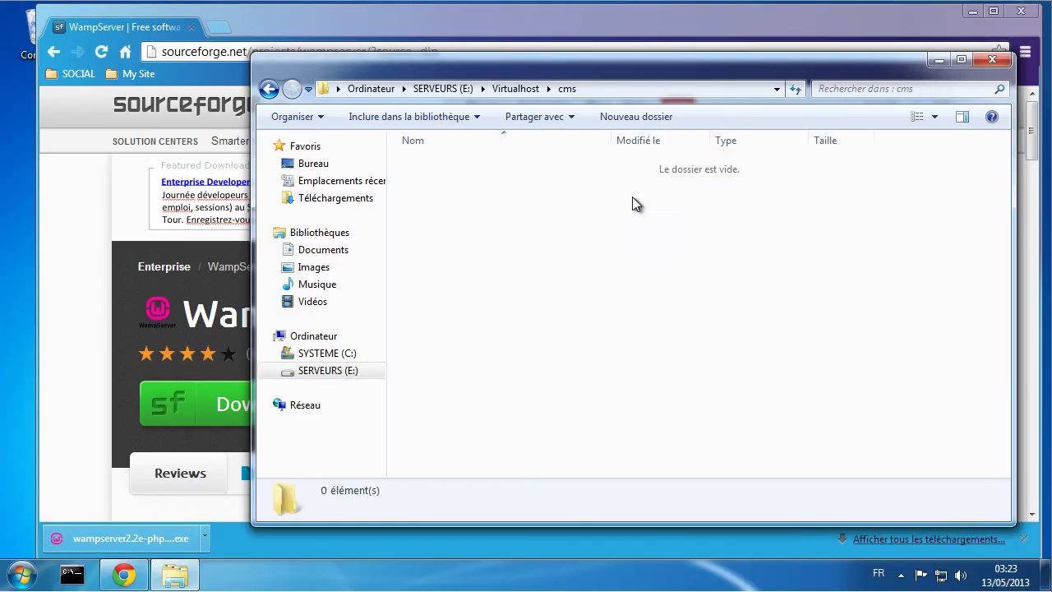
click(633, 116)
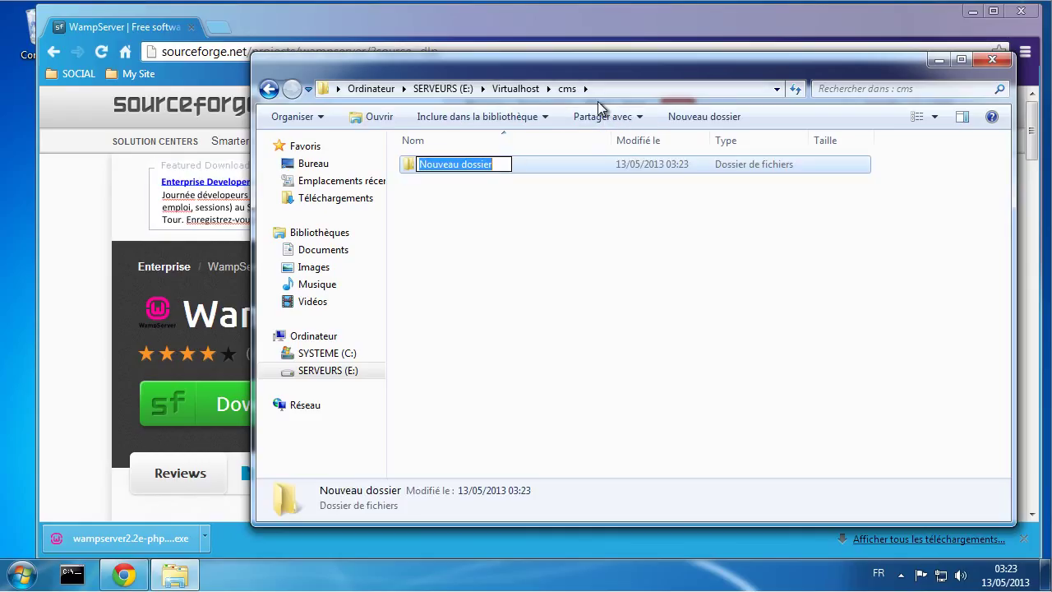
text(logs)
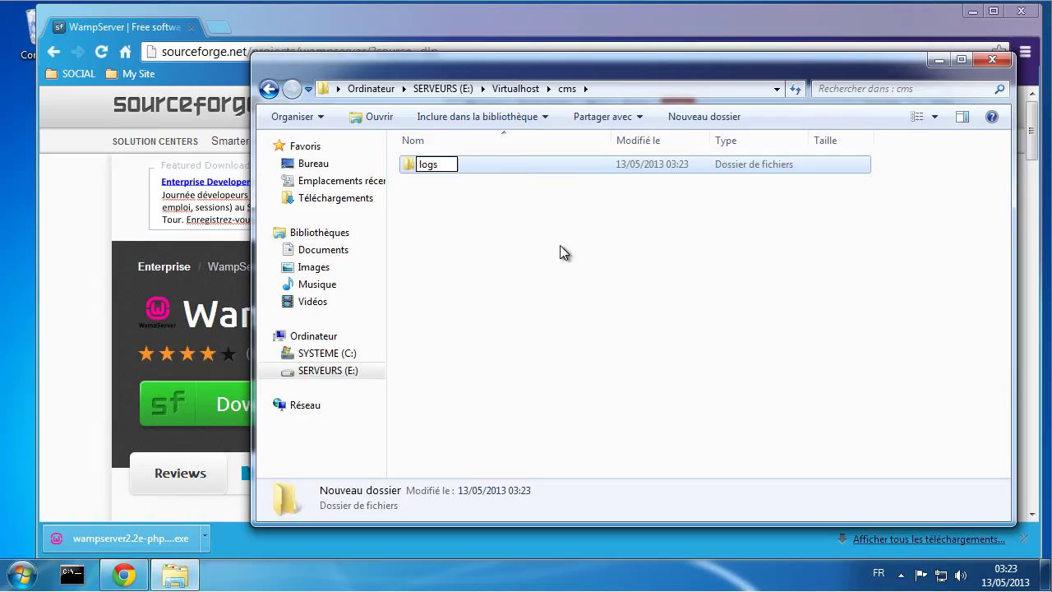
click(460, 224)
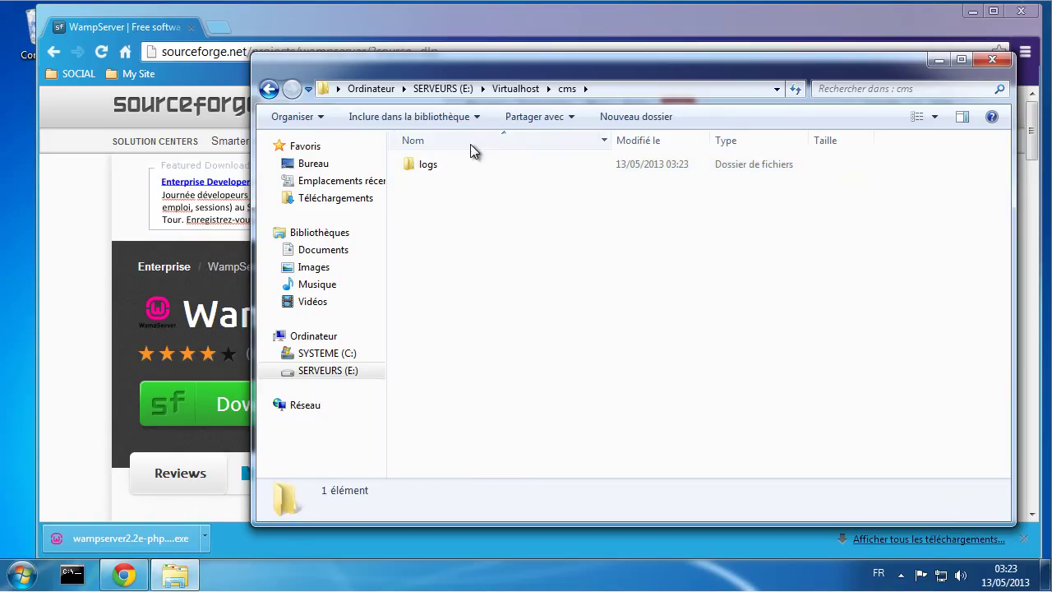
click(635, 117)
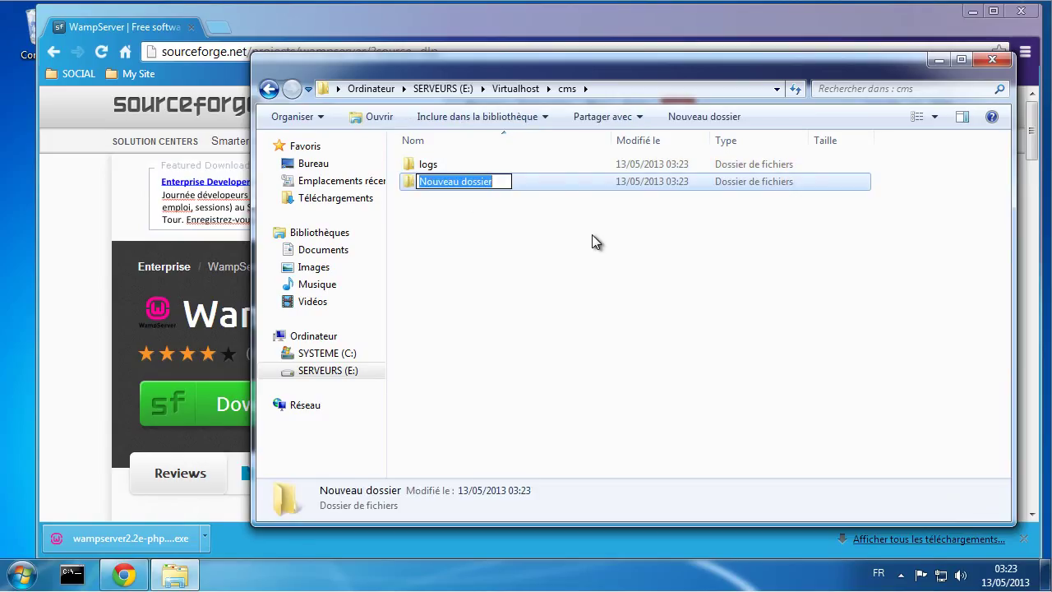
text(www)
key(Return)
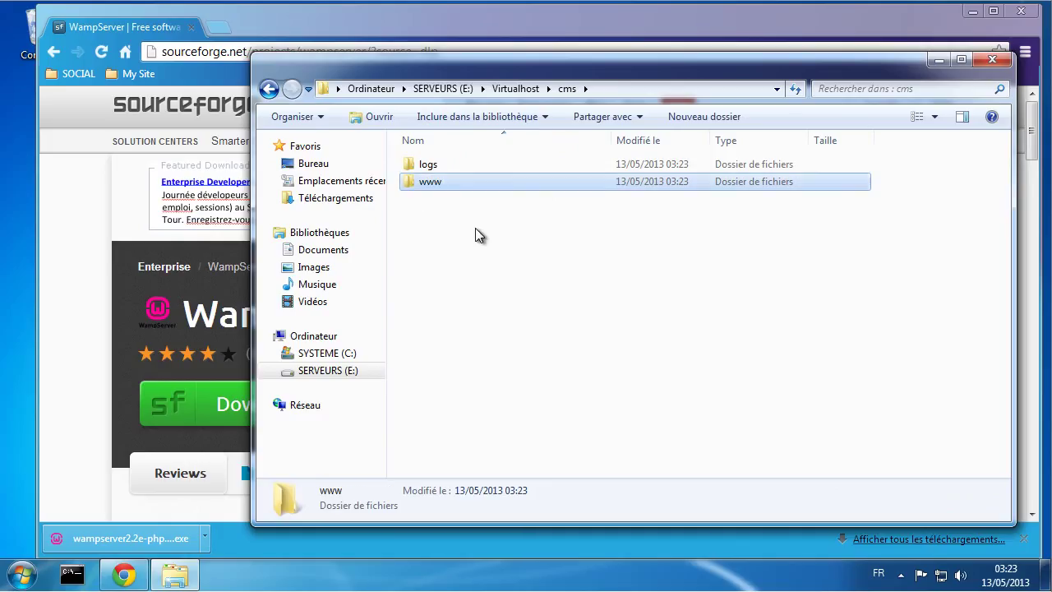
click(477, 232)
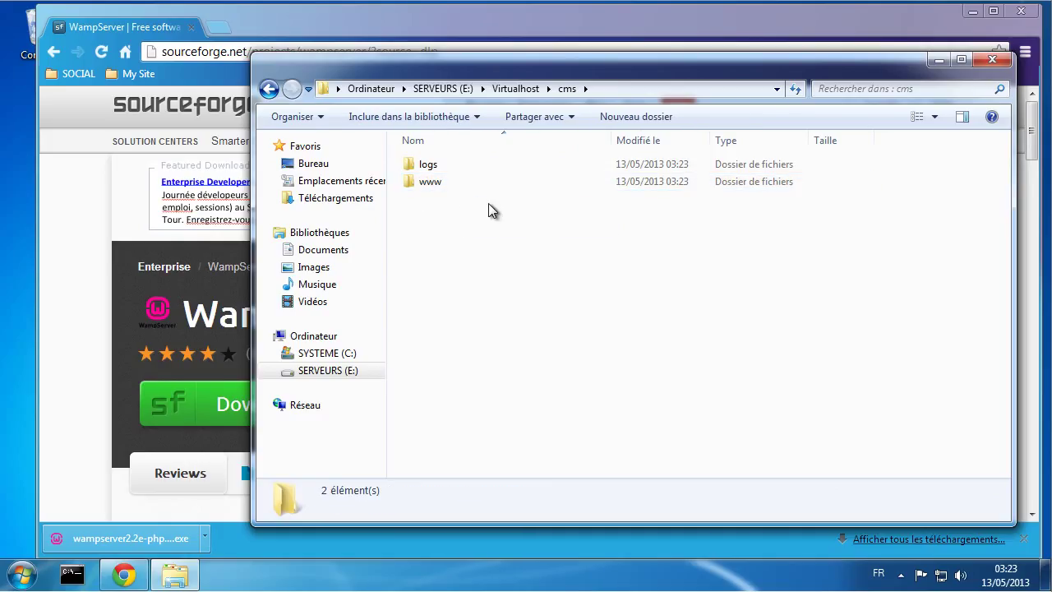
click(448, 89)
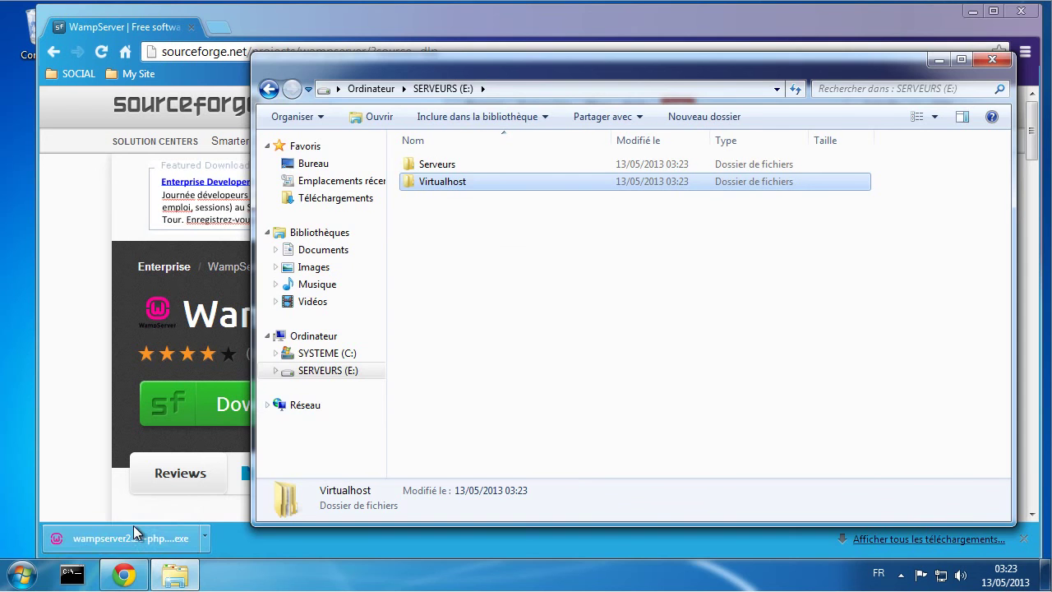
Step: Run the downloaded WampServer installer and accept the licence agreement
click(134, 530)
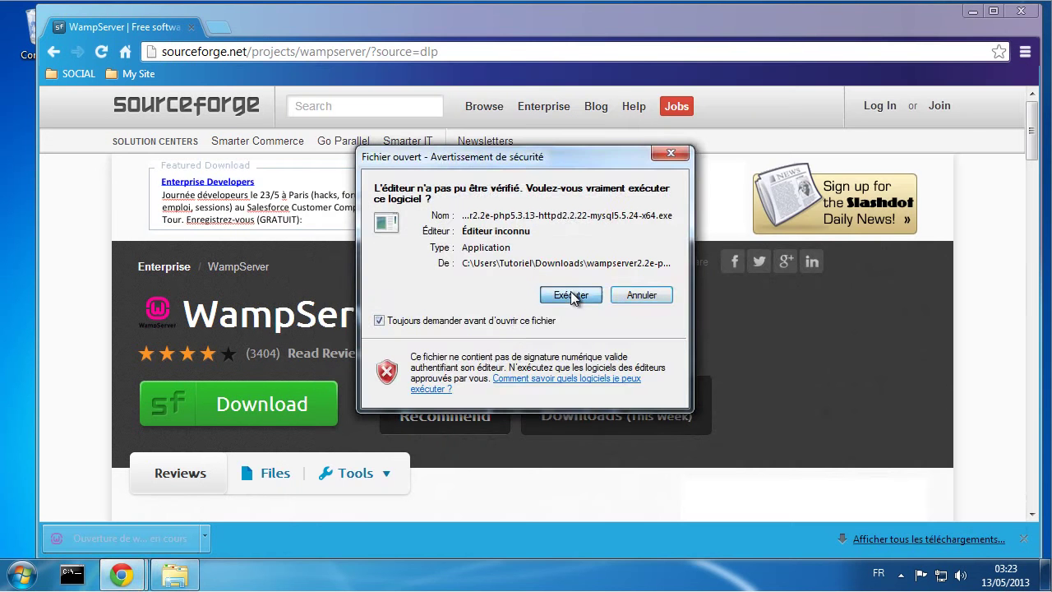
click(571, 294)
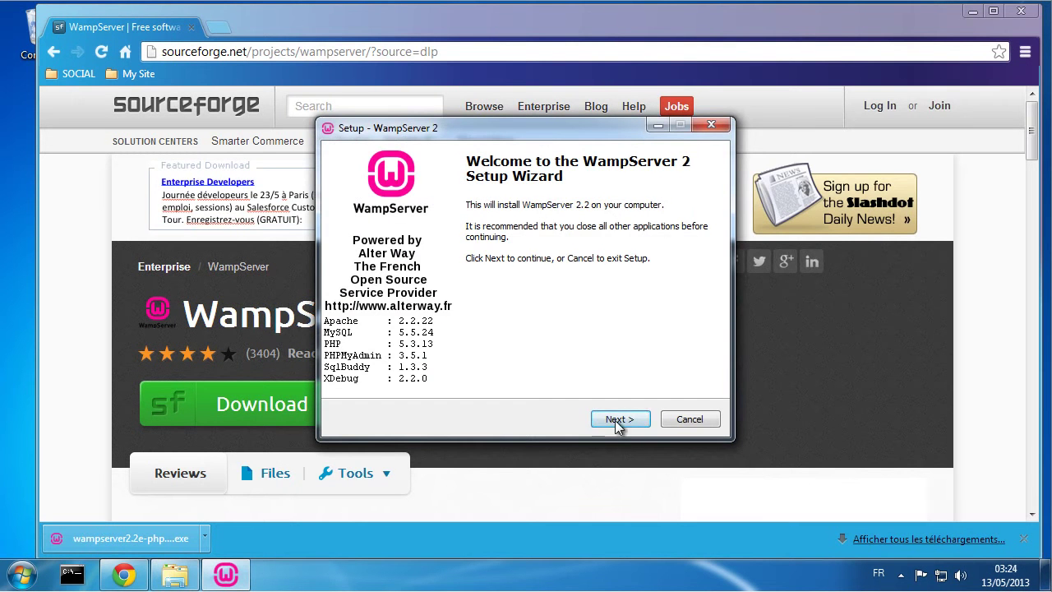
click(615, 420)
click(433, 369)
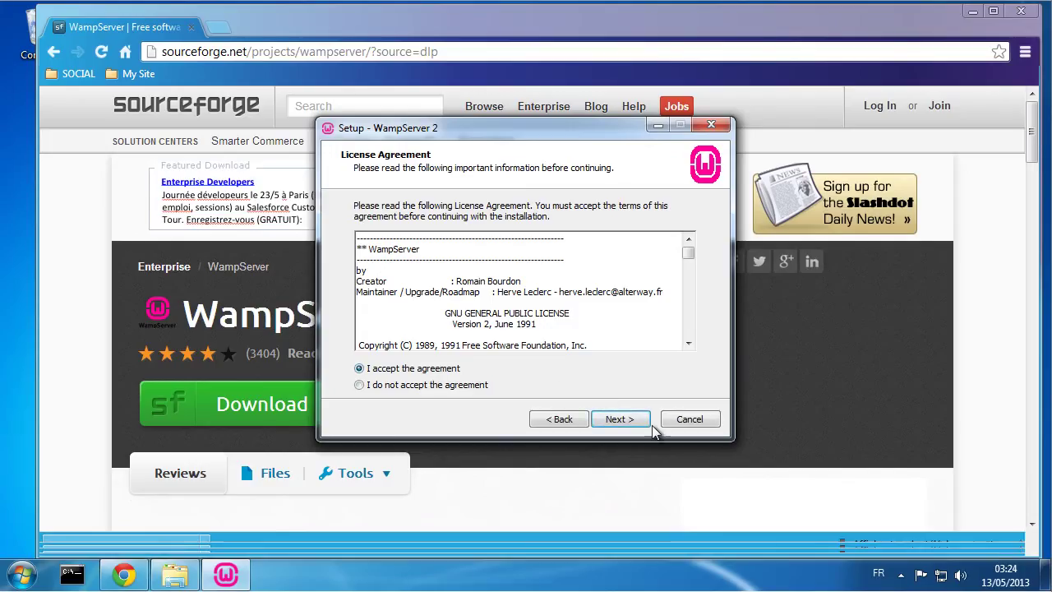
click(627, 421)
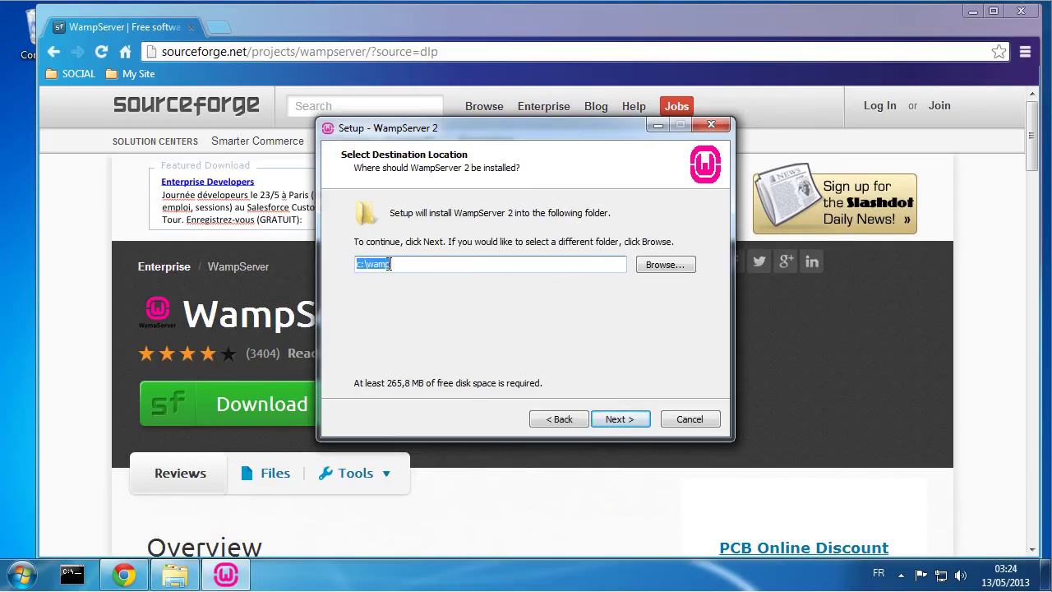
Step: Set the install folder to E:\Serveurs\ and confirm using the existing folder
click(680, 265)
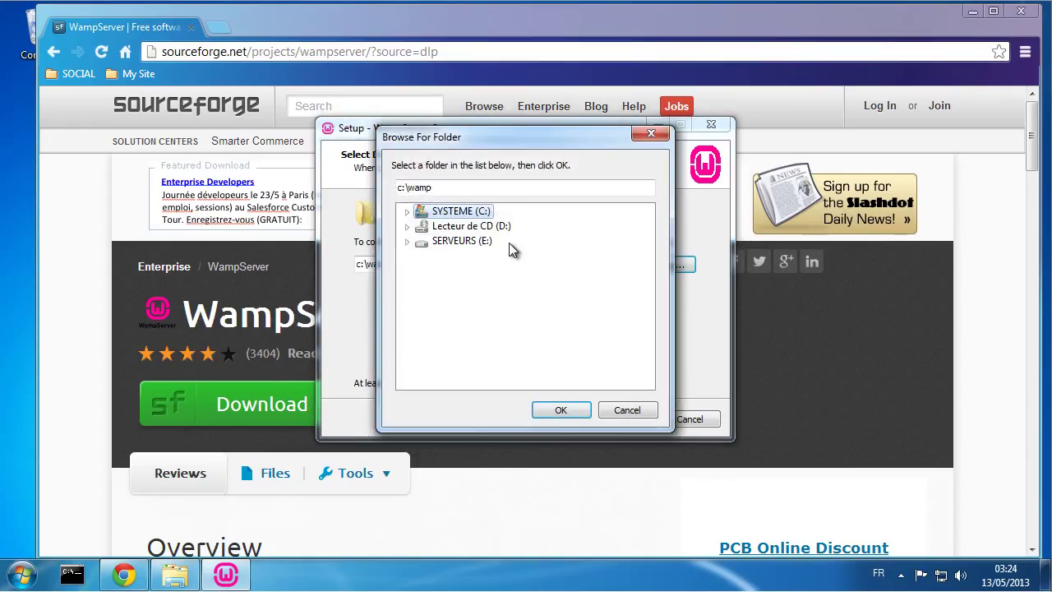
click(467, 242)
click(406, 242)
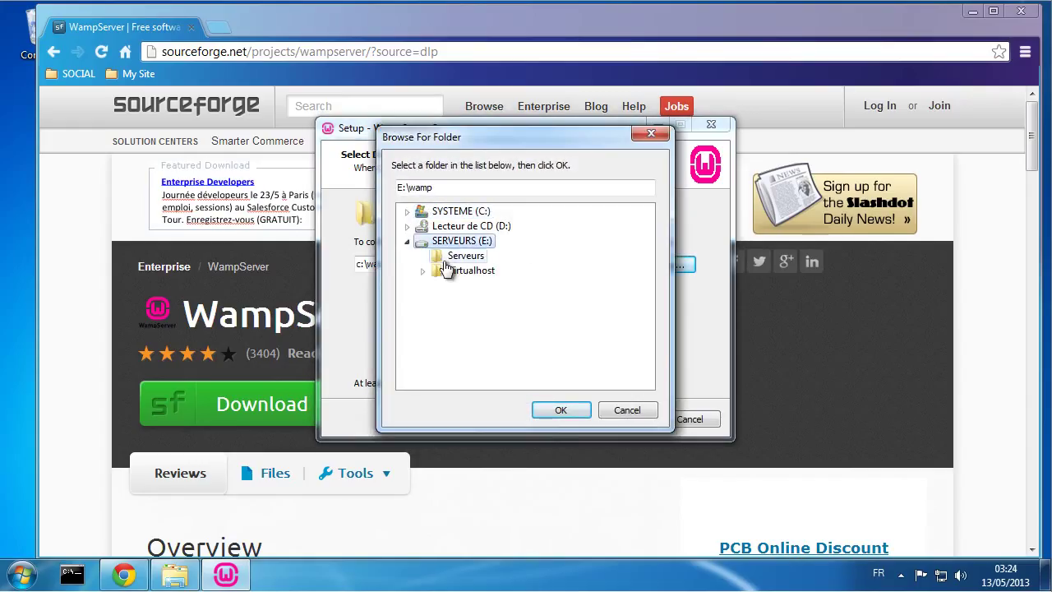
click(458, 257)
click(563, 408)
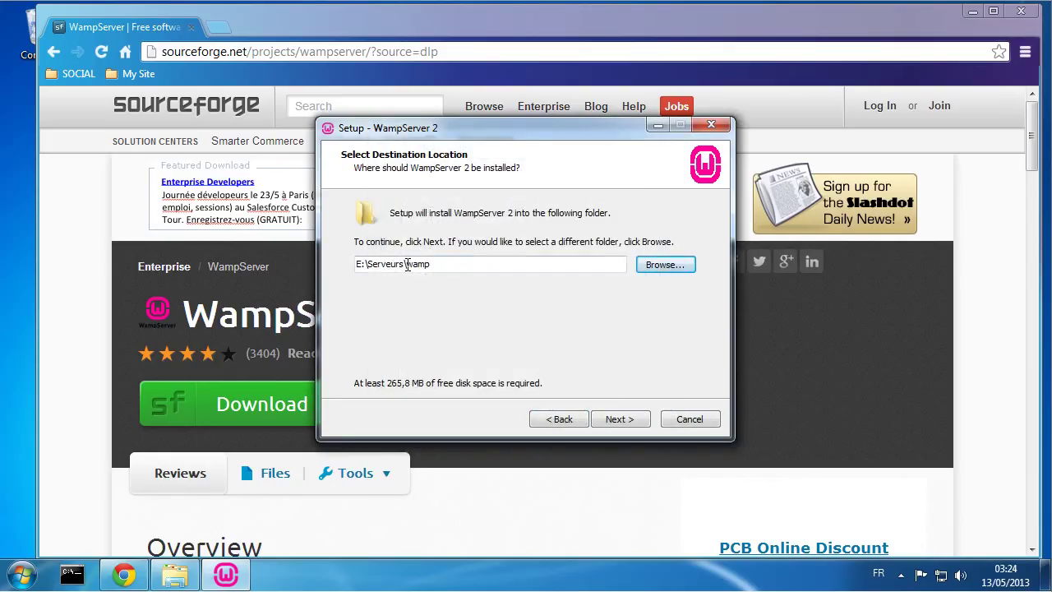
drag(406, 264, 444, 264)
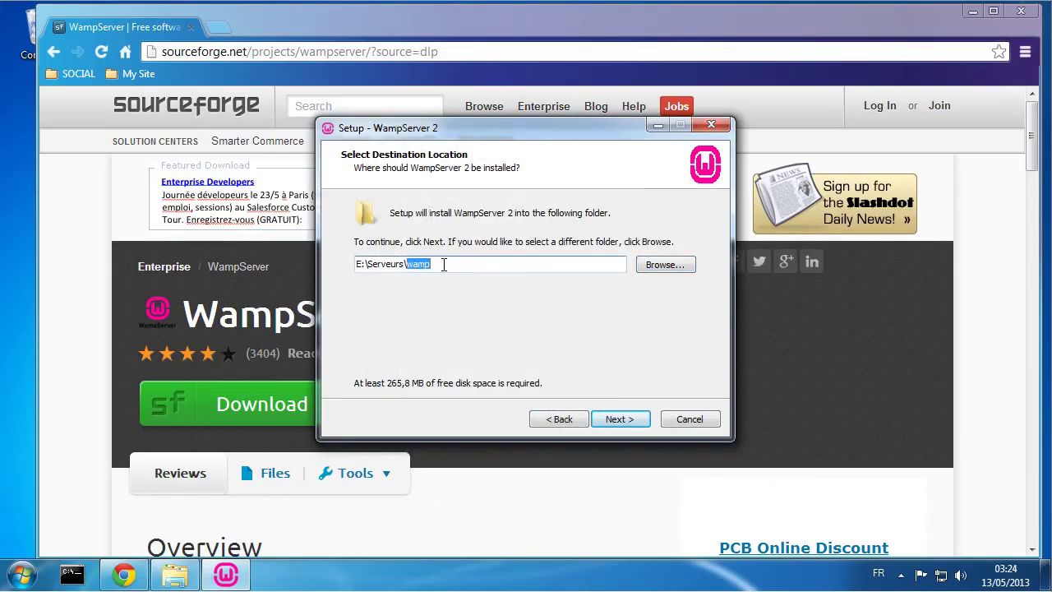
key(BackSpace)
click(635, 417)
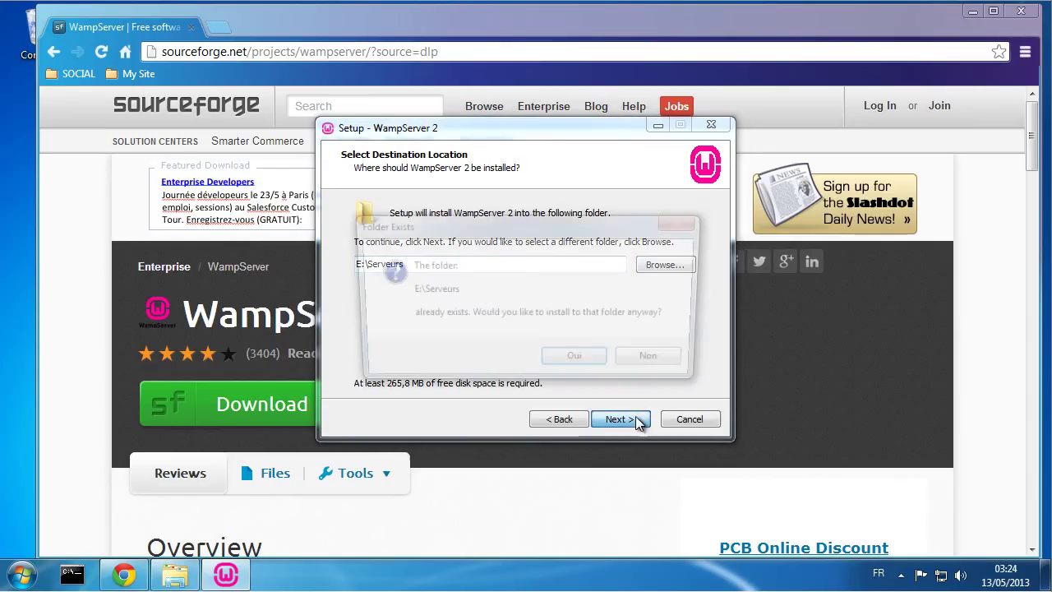
click(577, 360)
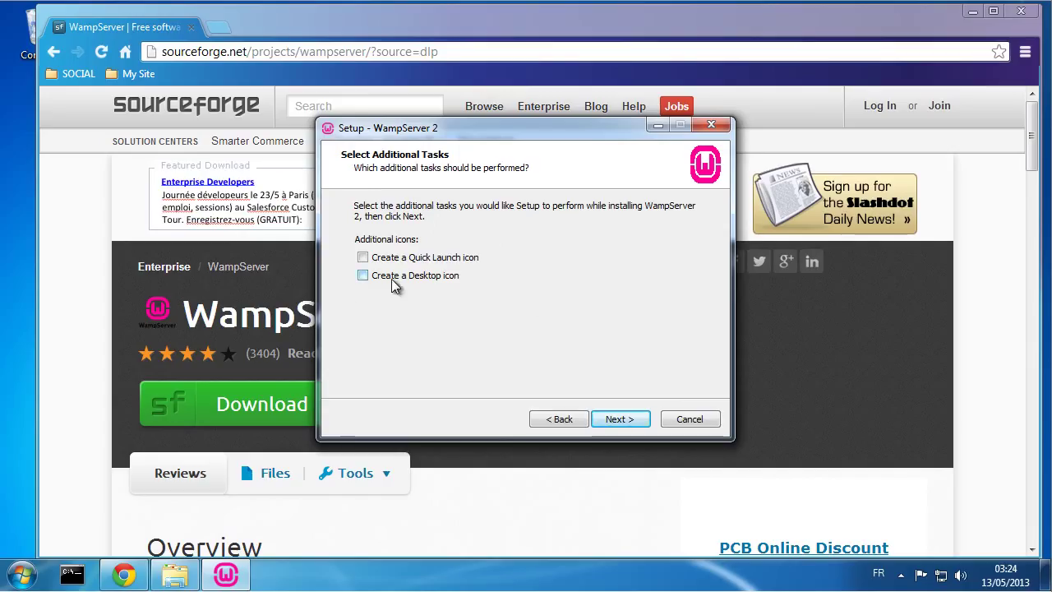
Step: Start the WampServer installation and let it extract files until the default-browser prompt
click(626, 418)
click(627, 418)
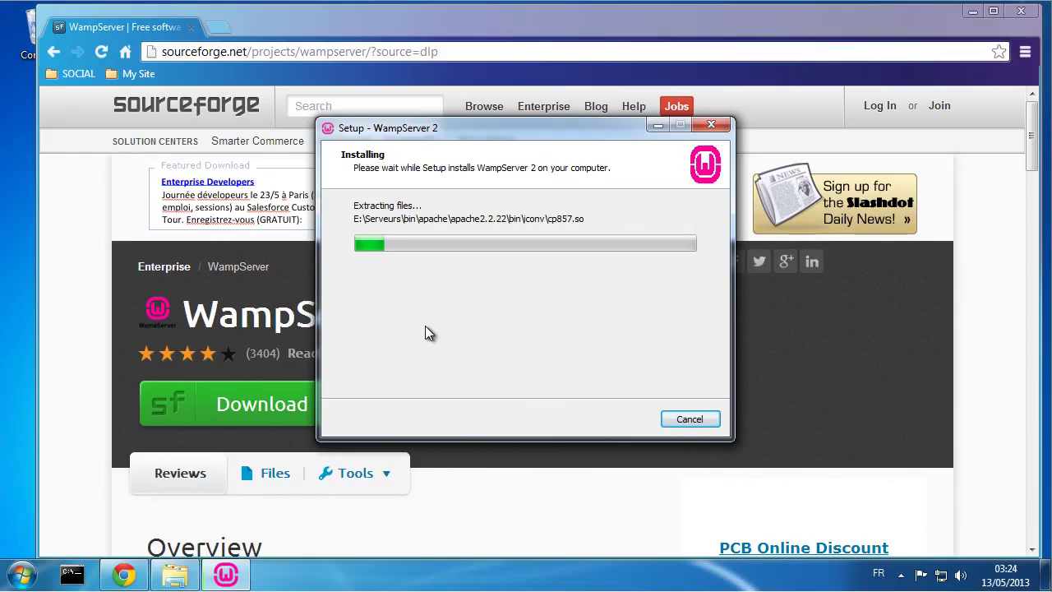
drag(526, 134, 414, 76)
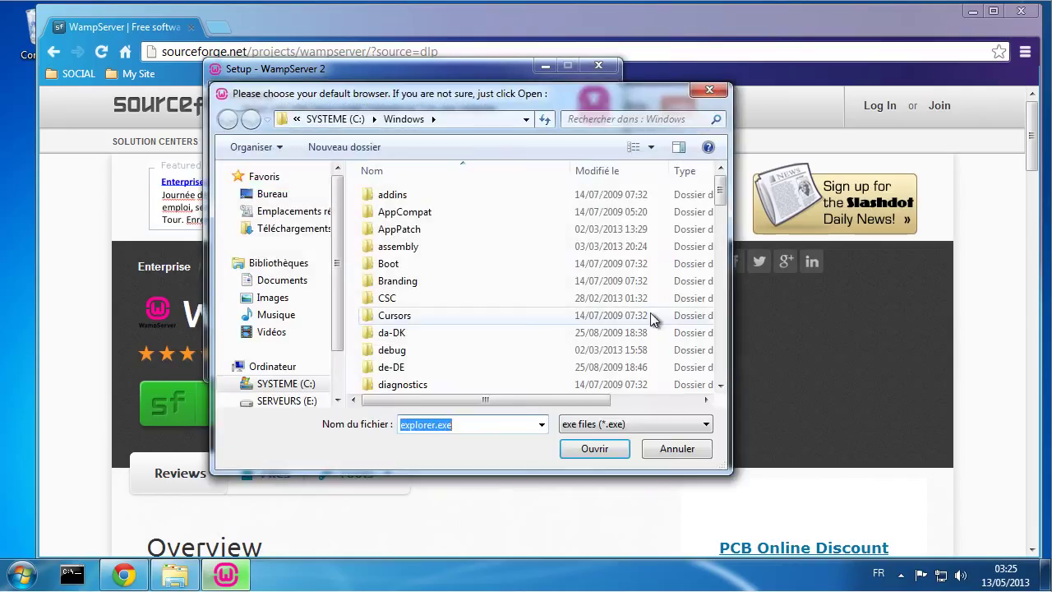
Step: Accept explorer.exe as browser and allow Apache through the firewall on public networks too
click(597, 452)
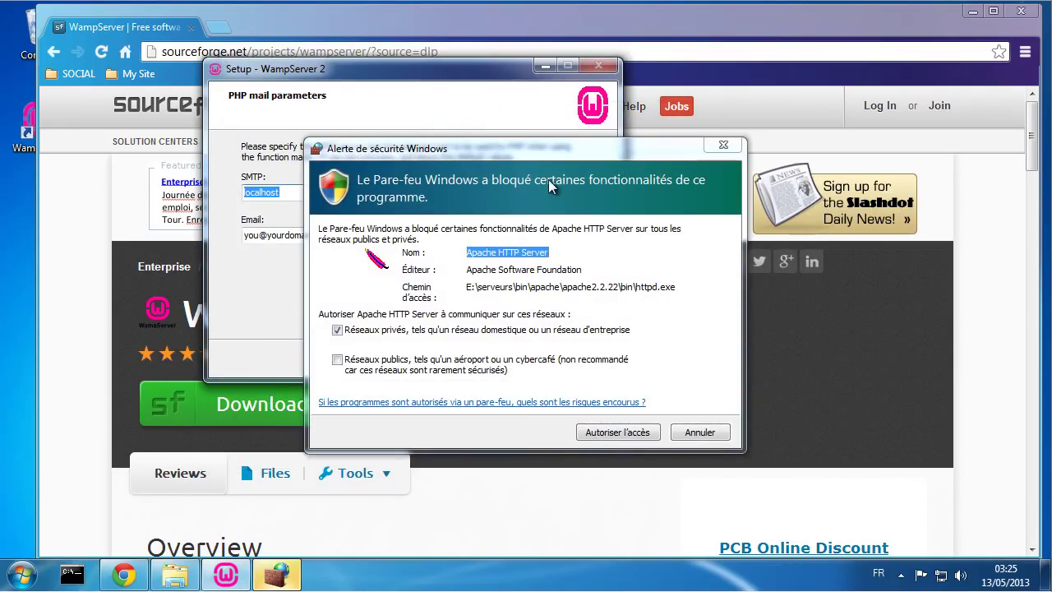
click(350, 359)
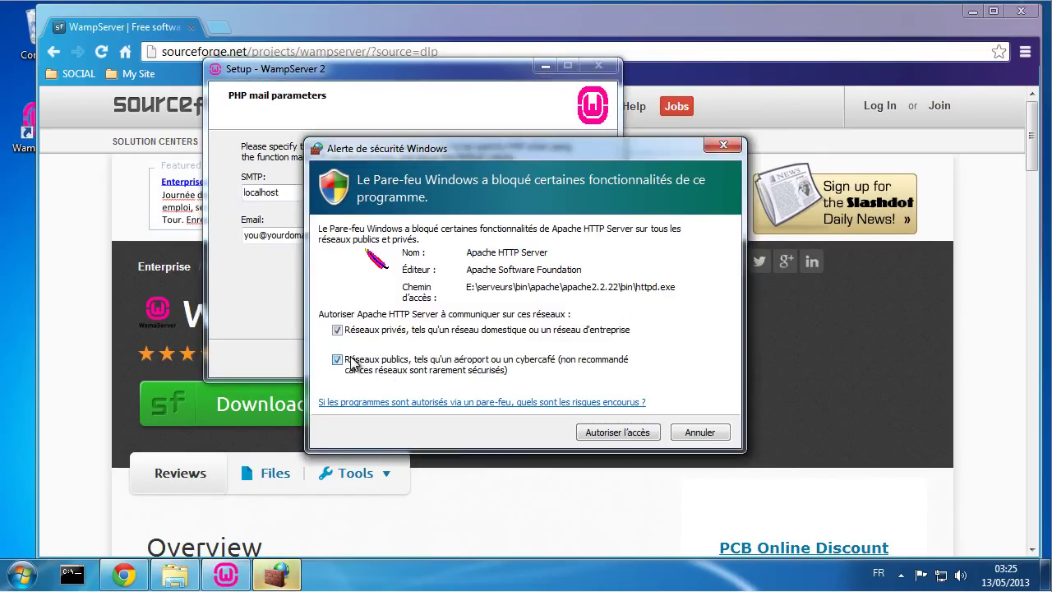
click(617, 432)
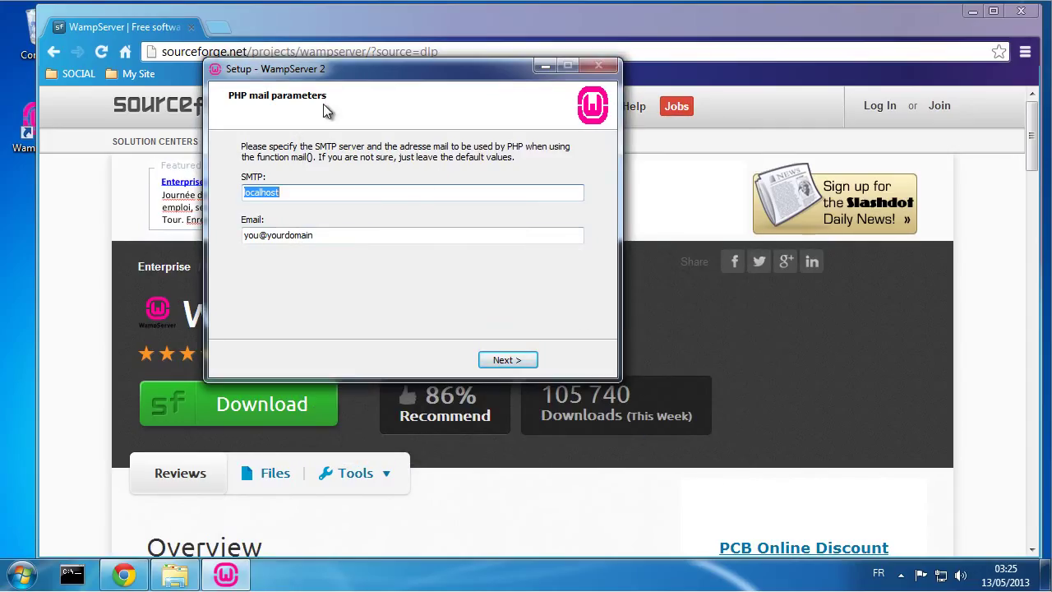
drag(327, 69, 406, 124)
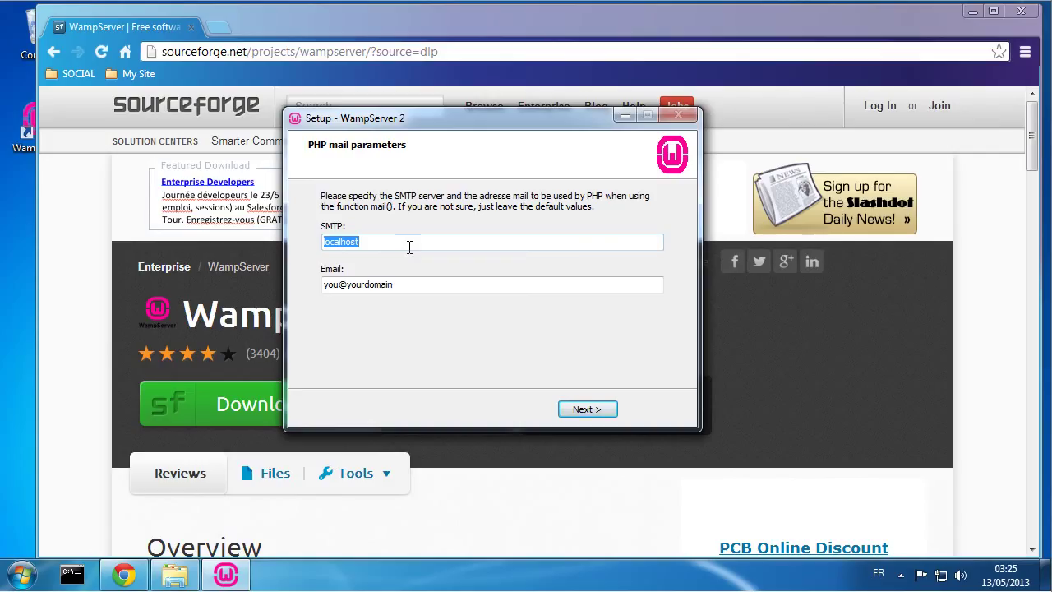
Step: Enter smtp.free.fr as the PHP mail server and an admin e-mail address, then continue
text(s)
text(mtp.free.fr)
double_click(321, 283)
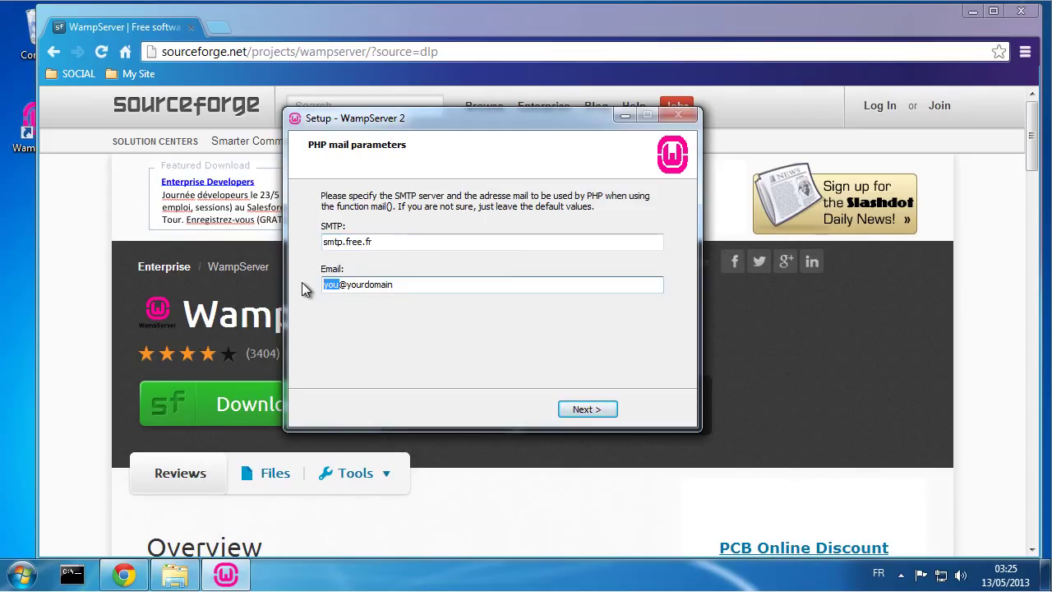
text(adm)
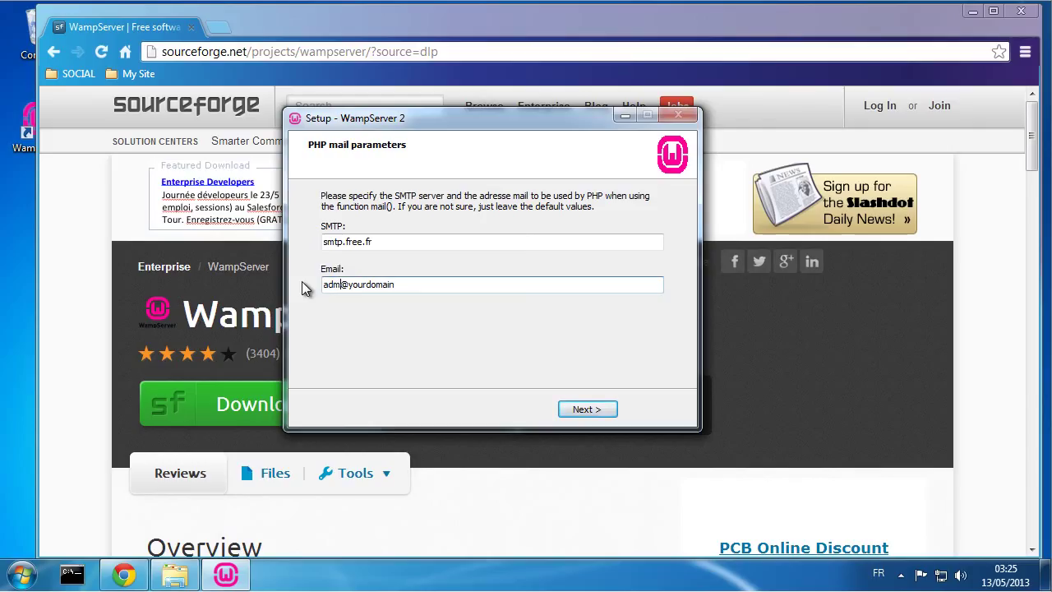
text(in)
double_click(385, 284)
click(389, 285)
drag(357, 284, 465, 286)
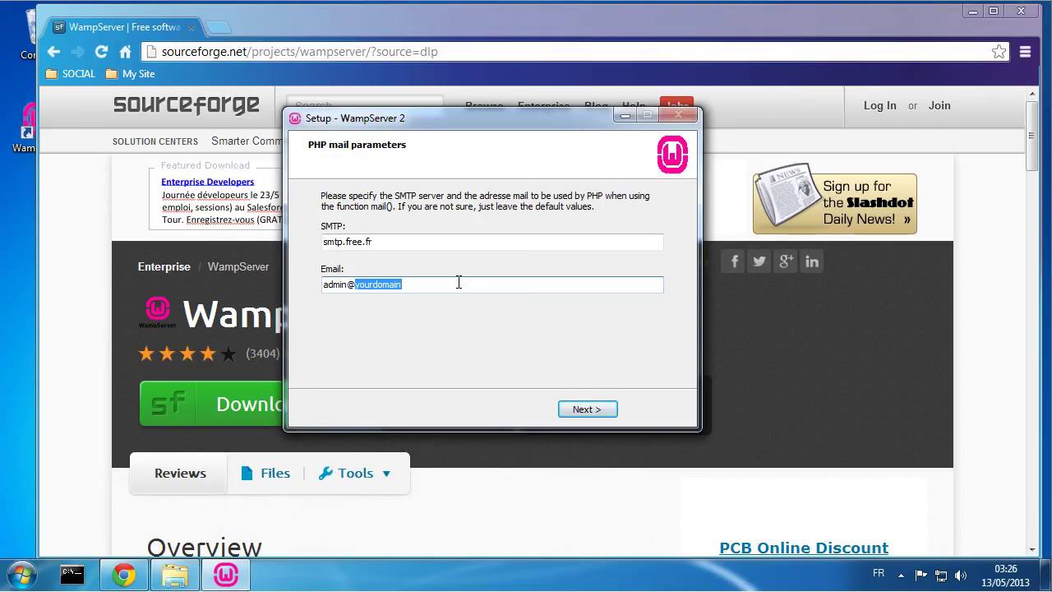
text(u)
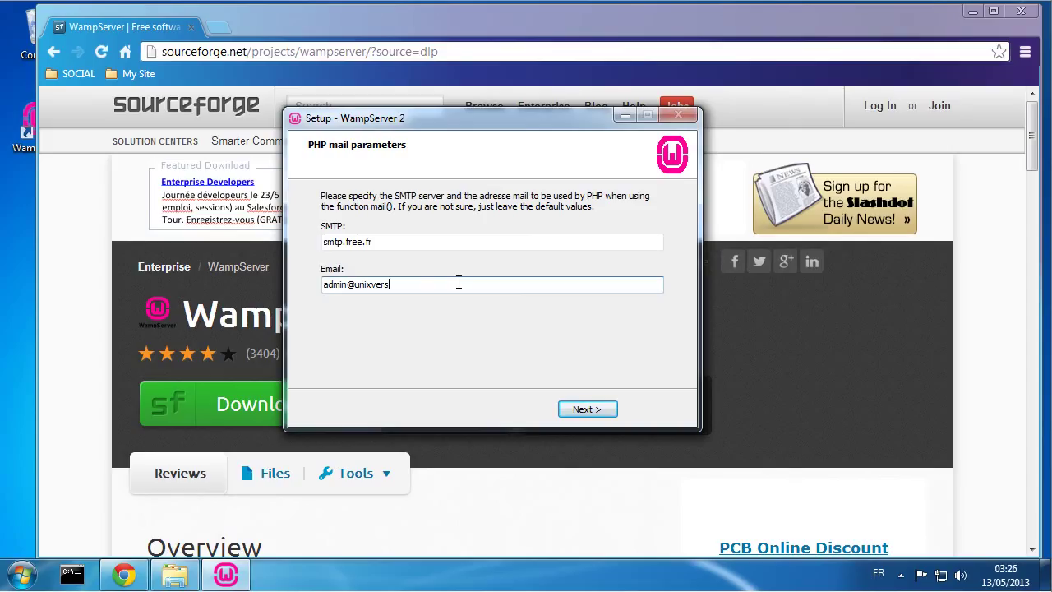
text(.com)
click(589, 411)
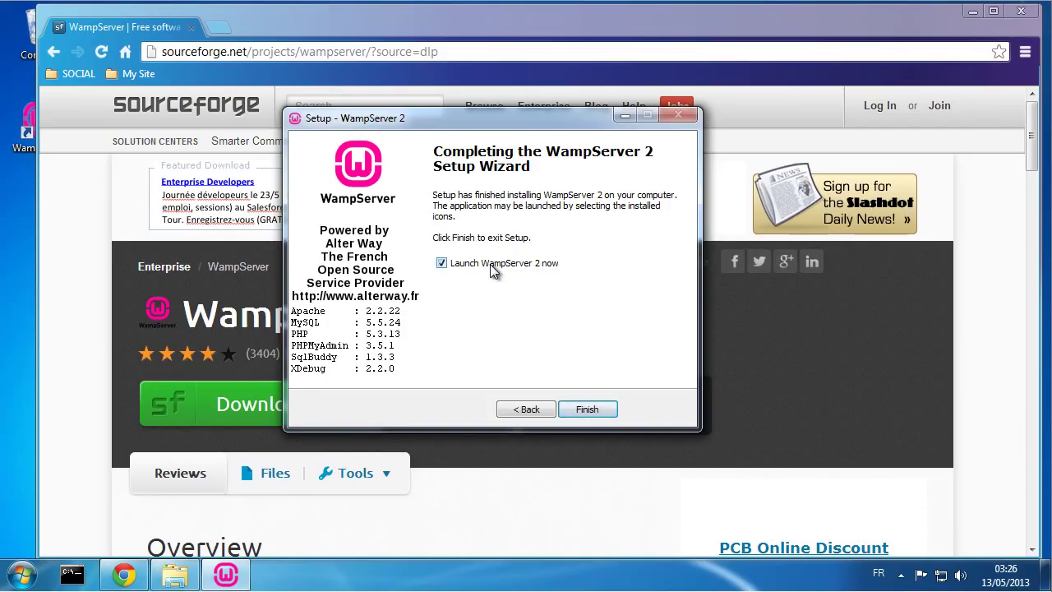
Step: Finish the WampServer setup and close the Chrome window
click(598, 410)
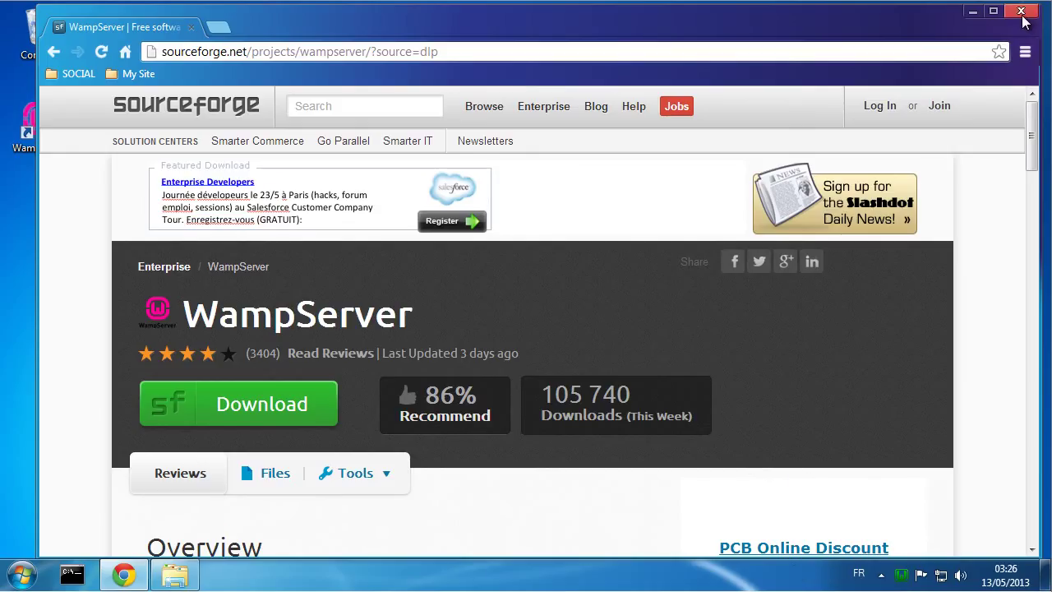
click(1021, 11)
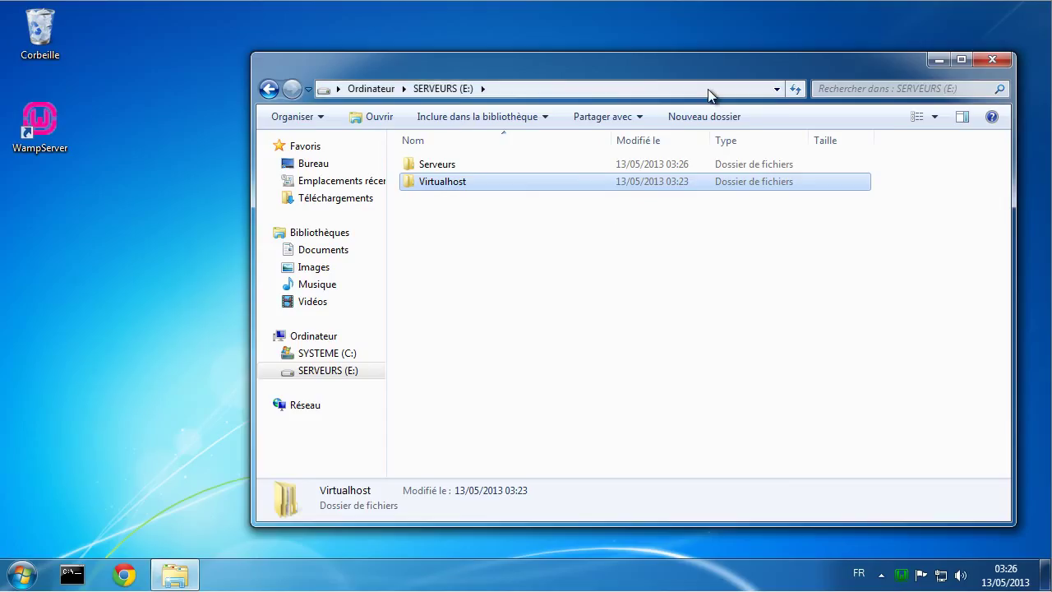
drag(690, 70, 598, 53)
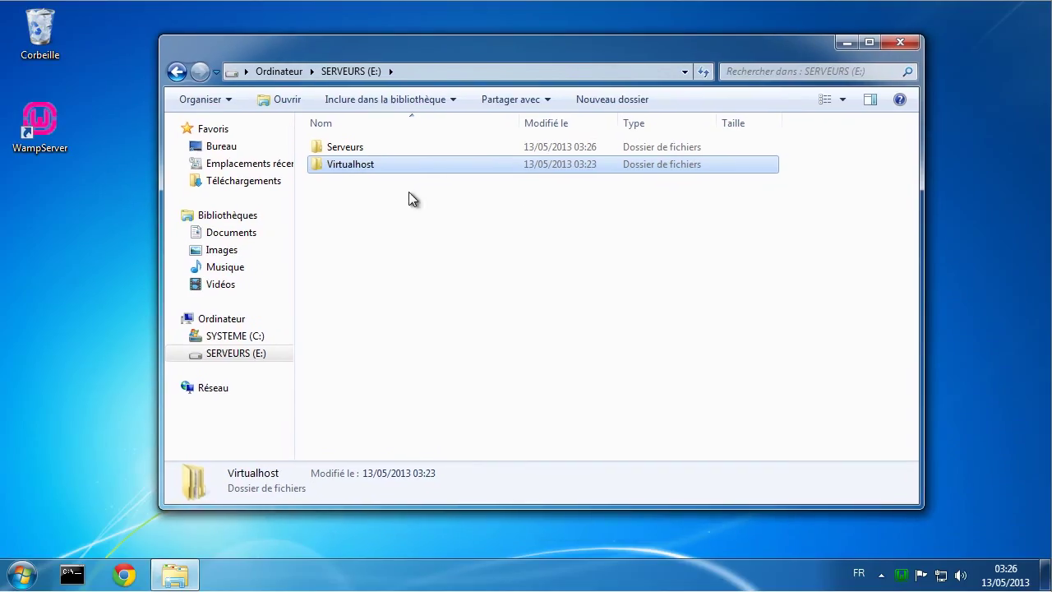
Step: Browse the installed Serveurs folder and the Virtualhost folder on drive E:
double_click(347, 147)
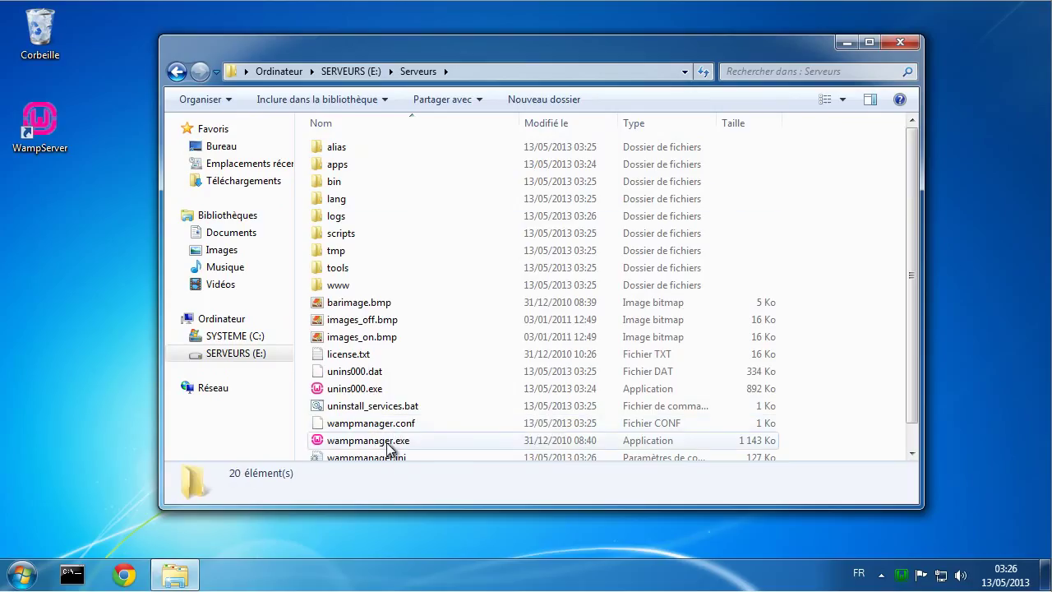
click(361, 71)
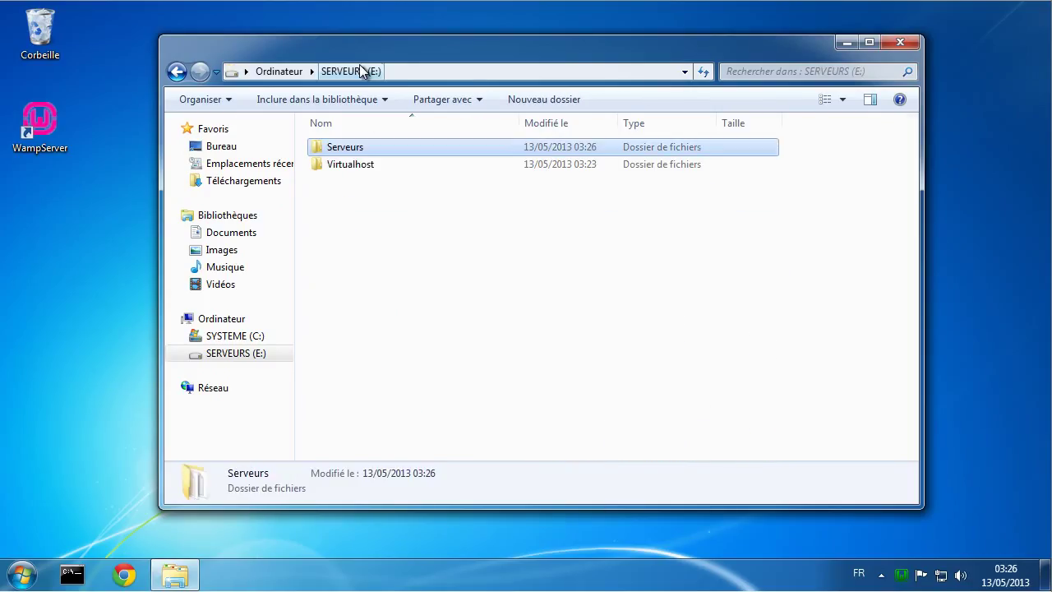
double_click(356, 166)
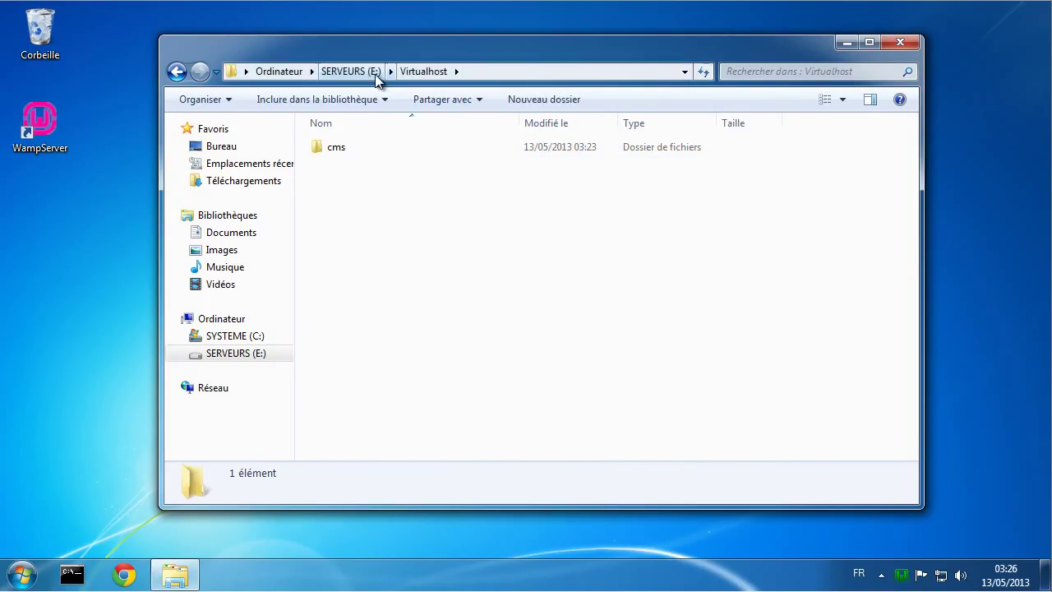
click(360, 71)
click(351, 151)
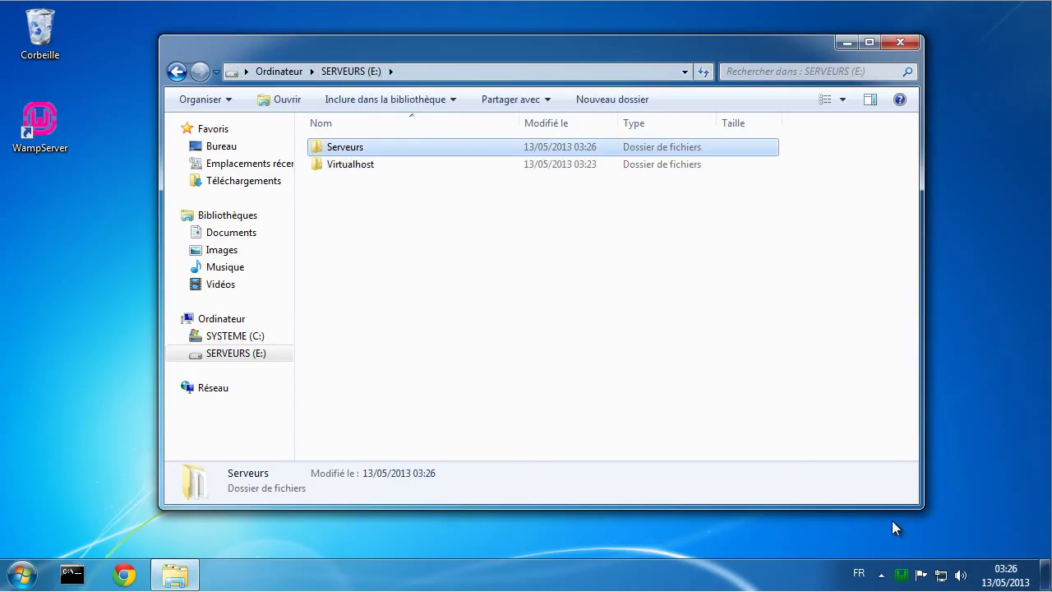
Step: Choose Language > french from the WampServer tray menu and reopen the French menu
click(902, 576)
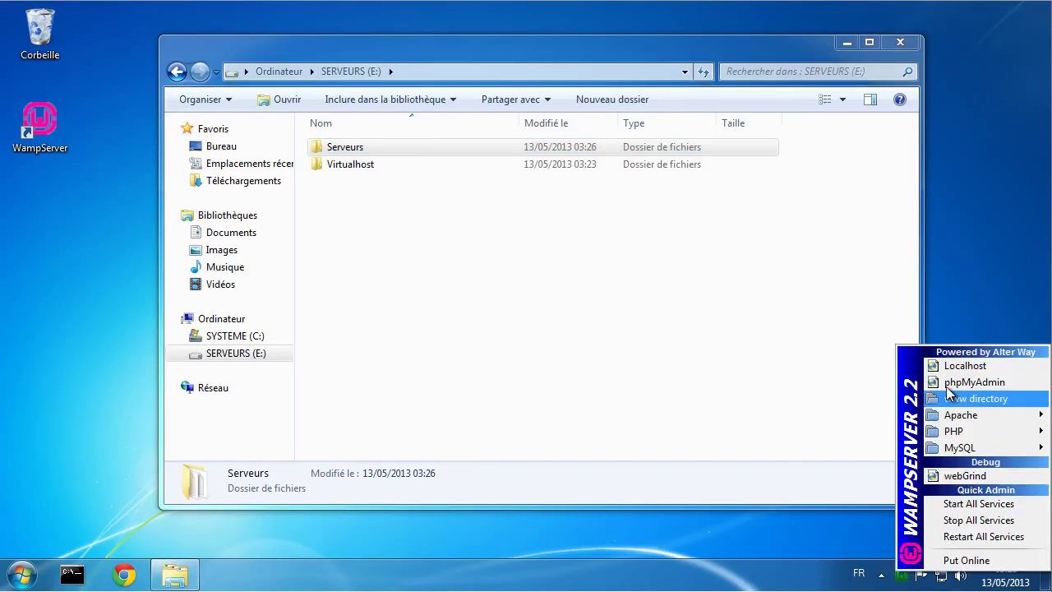
click(871, 526)
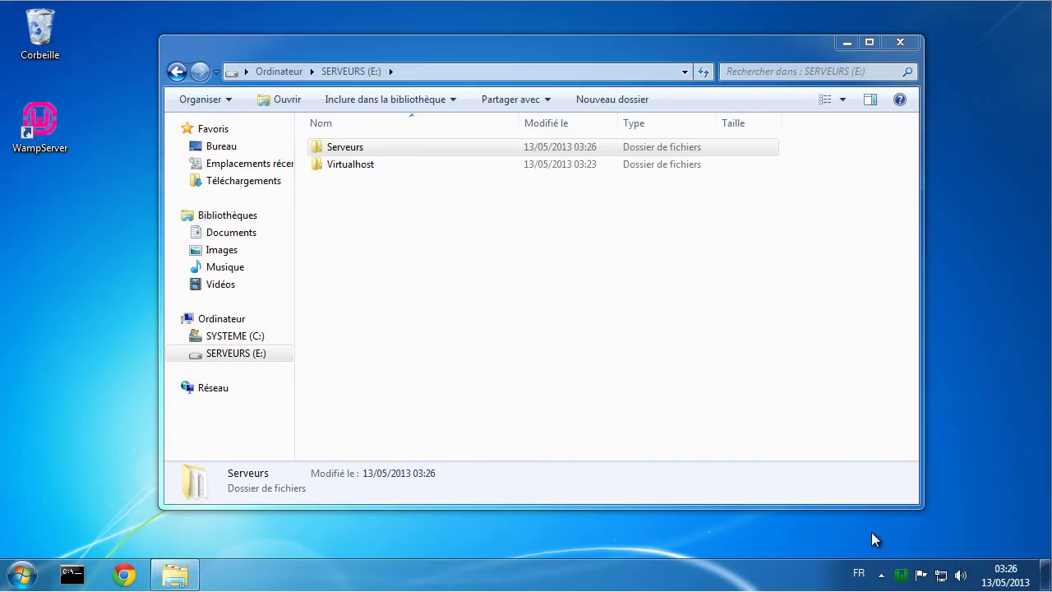
right_click(903, 575)
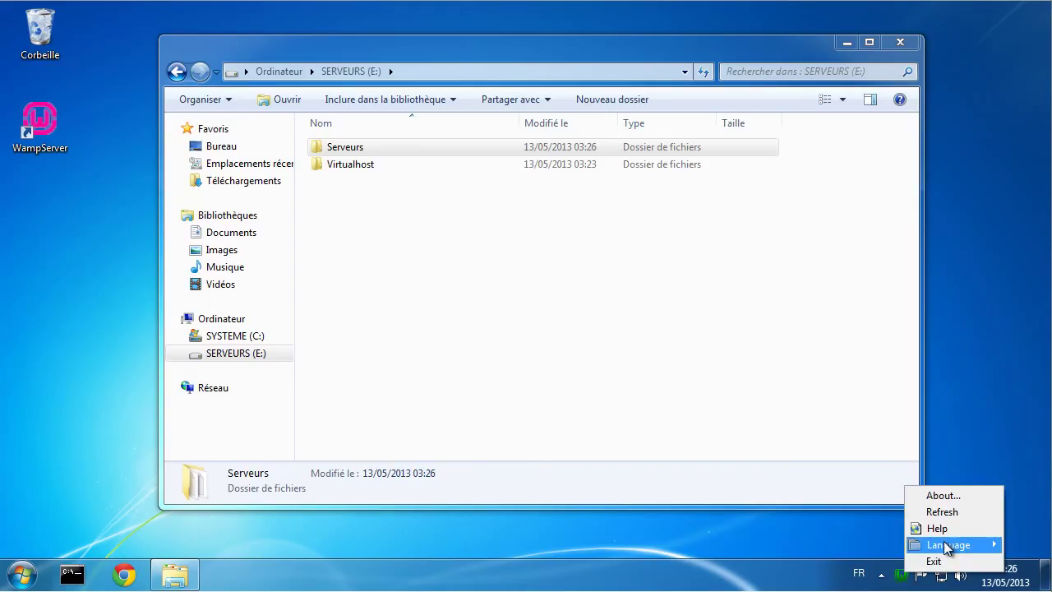
mouse_move(945, 546)
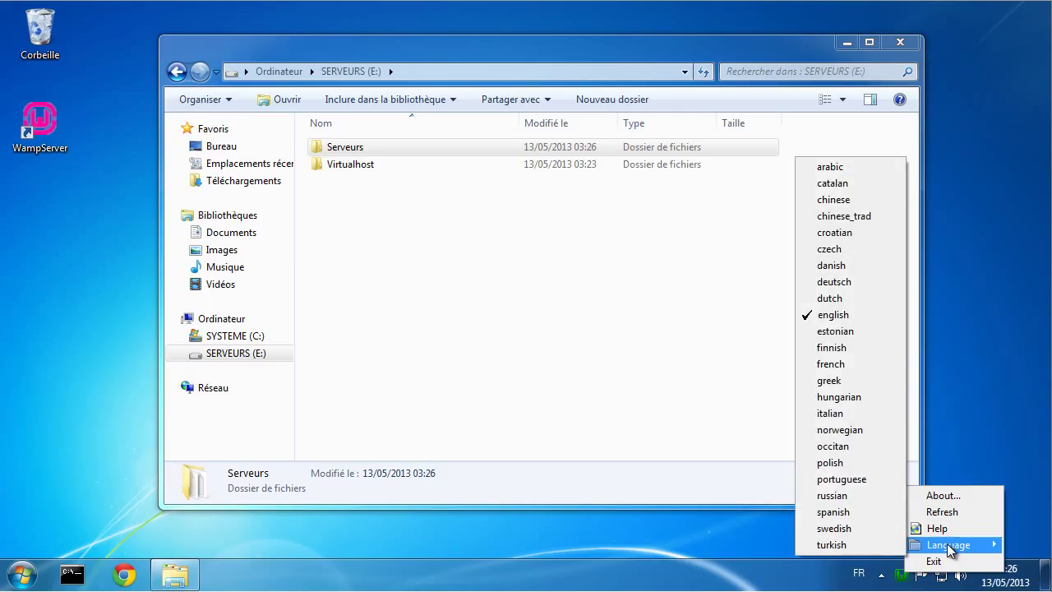
click(831, 364)
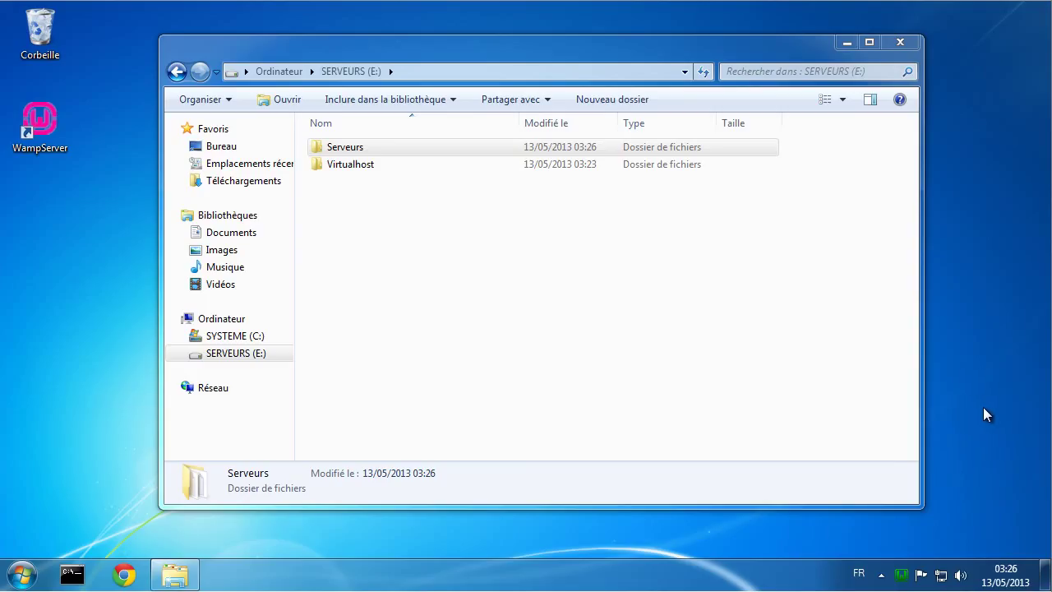
click(904, 571)
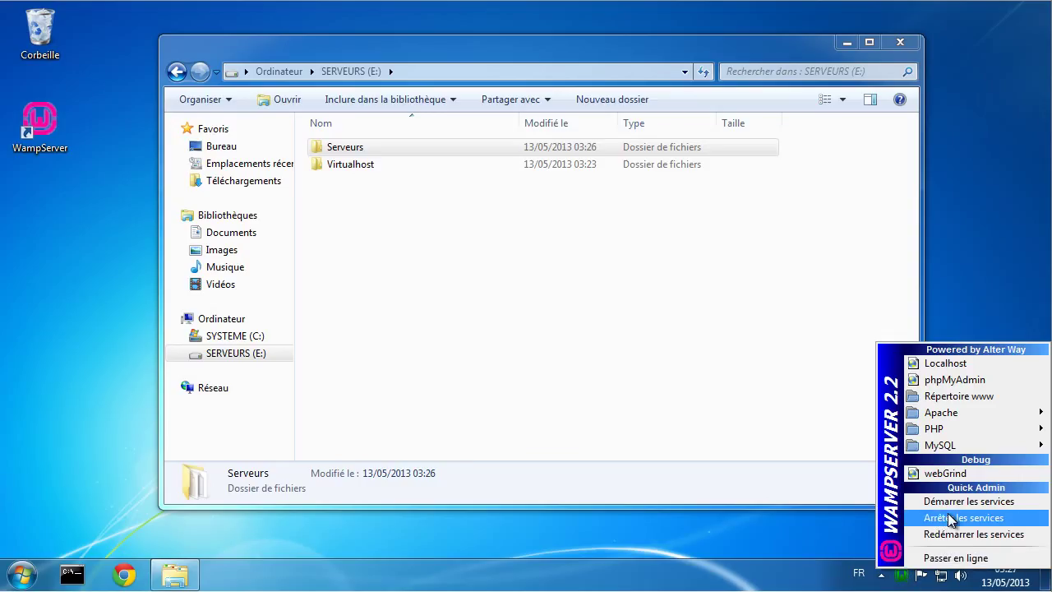
Step: Try installing Apache as a Windows service, then close the port 80 error console
mouse_move(951, 413)
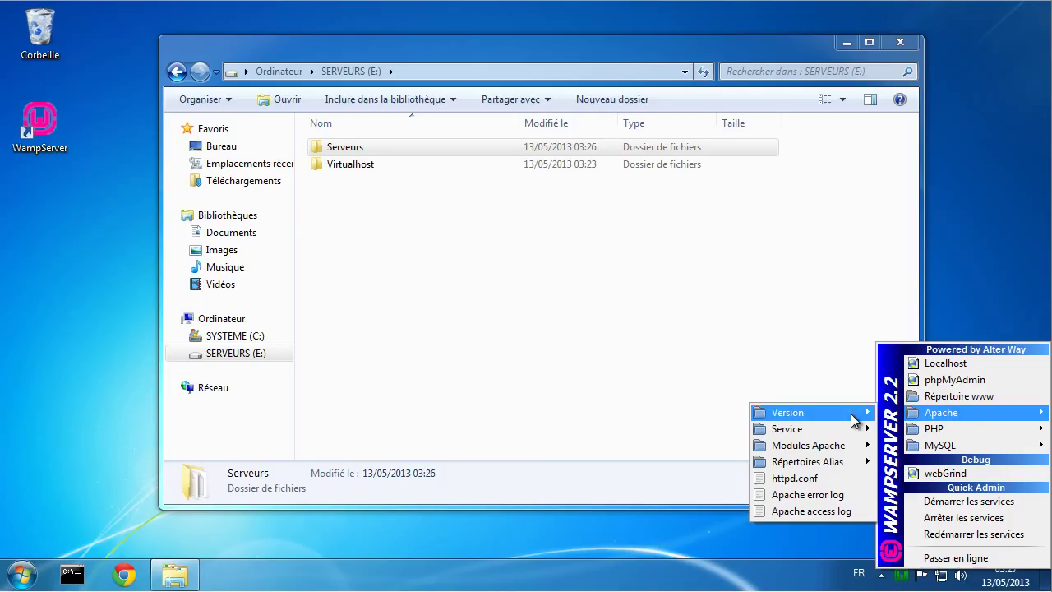
mouse_move(834, 433)
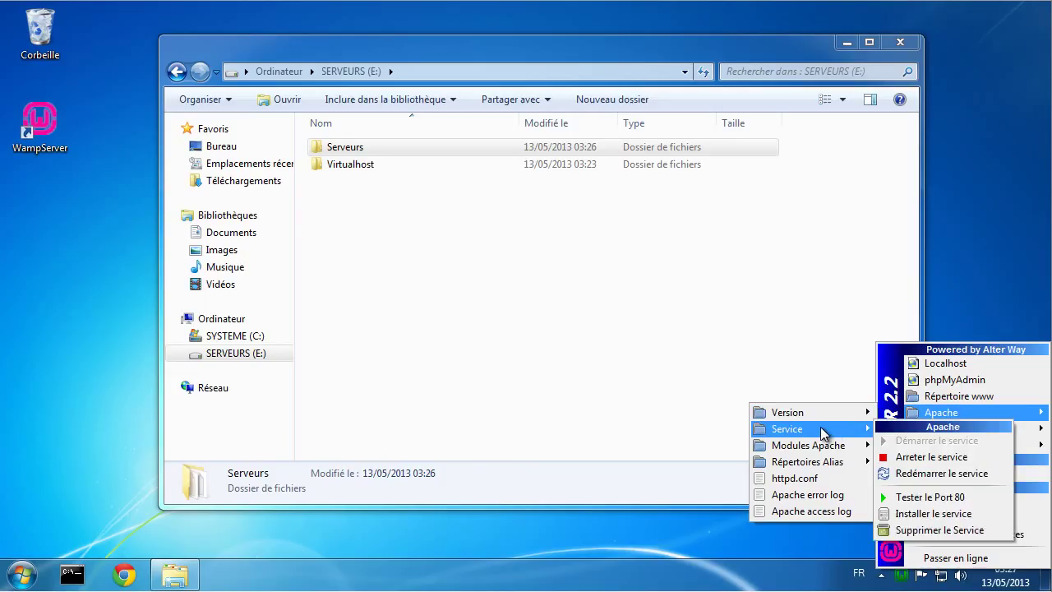
click(924, 516)
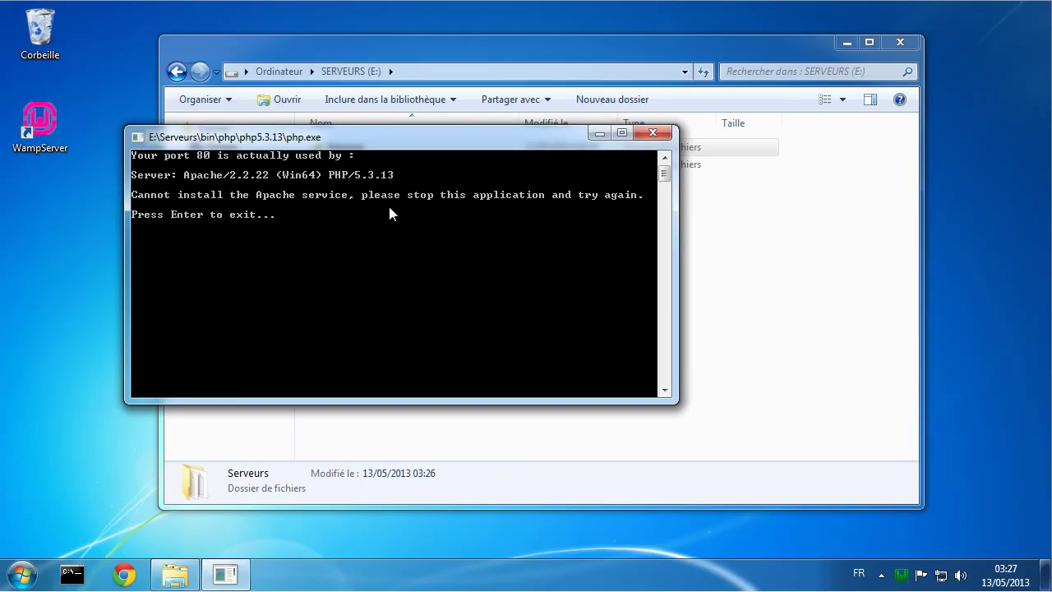
key(Return)
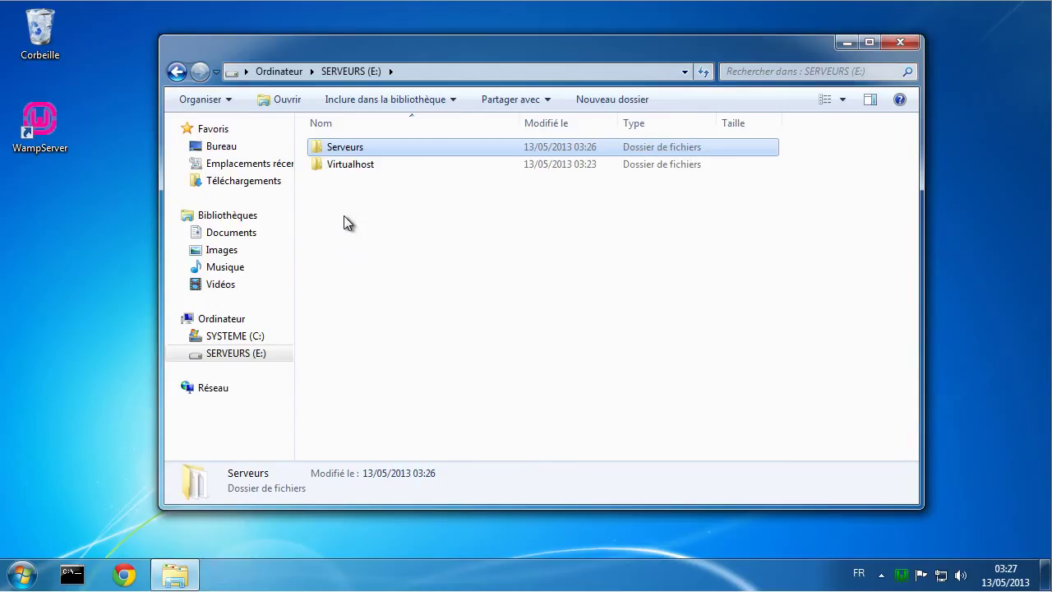
Step: Stop all WampServer services, then install the Apache service again and confirm the console
click(902, 575)
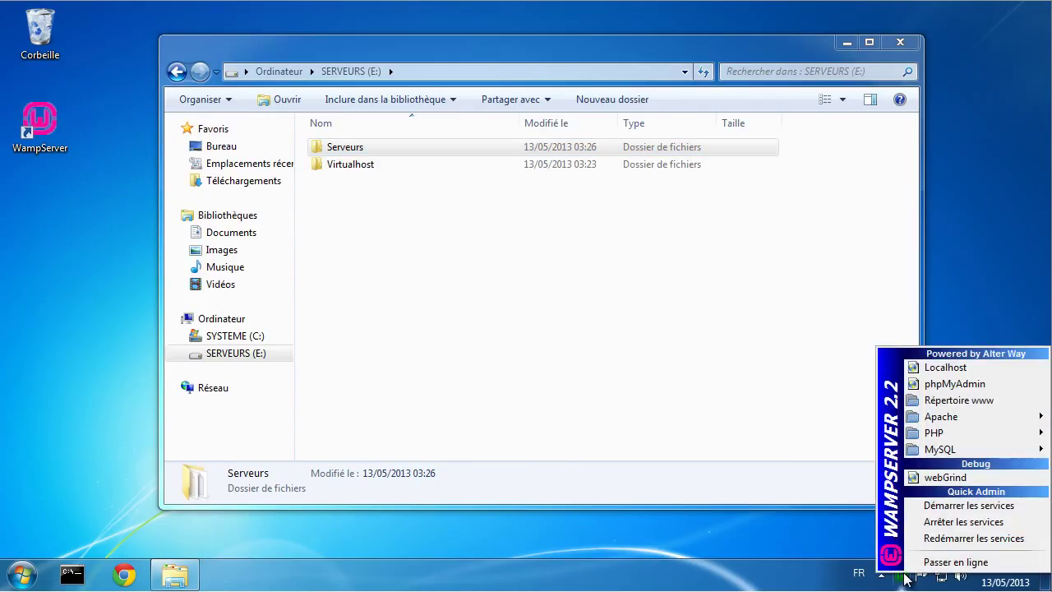
click(950, 523)
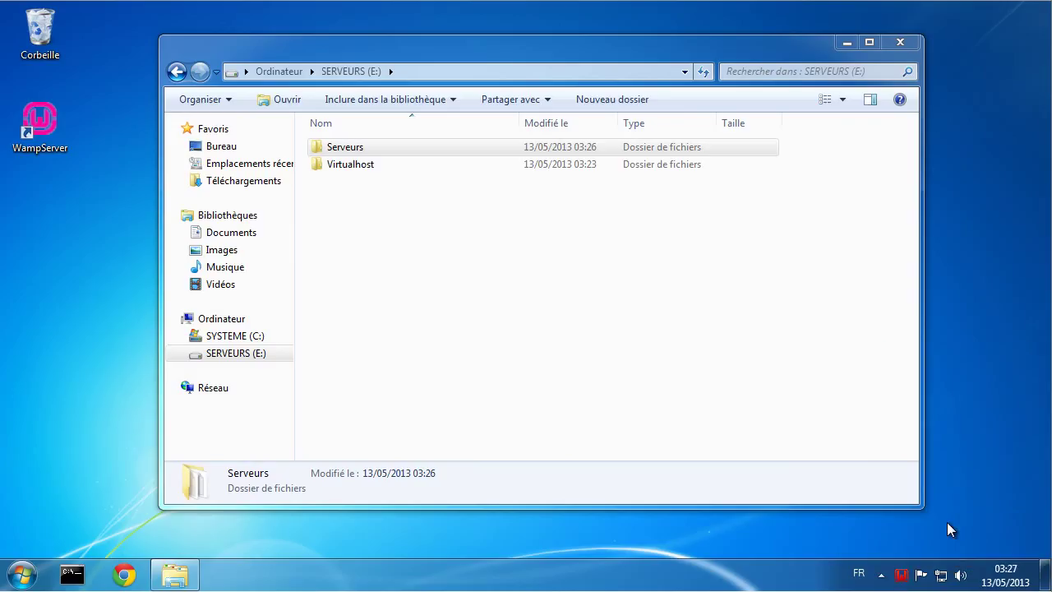
click(902, 575)
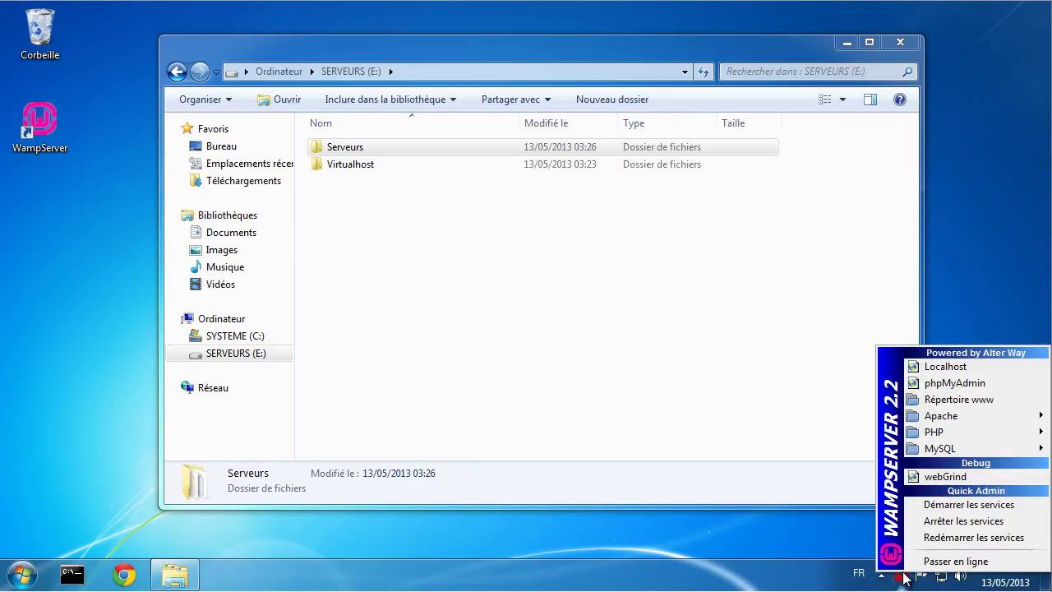
mouse_move(857, 432)
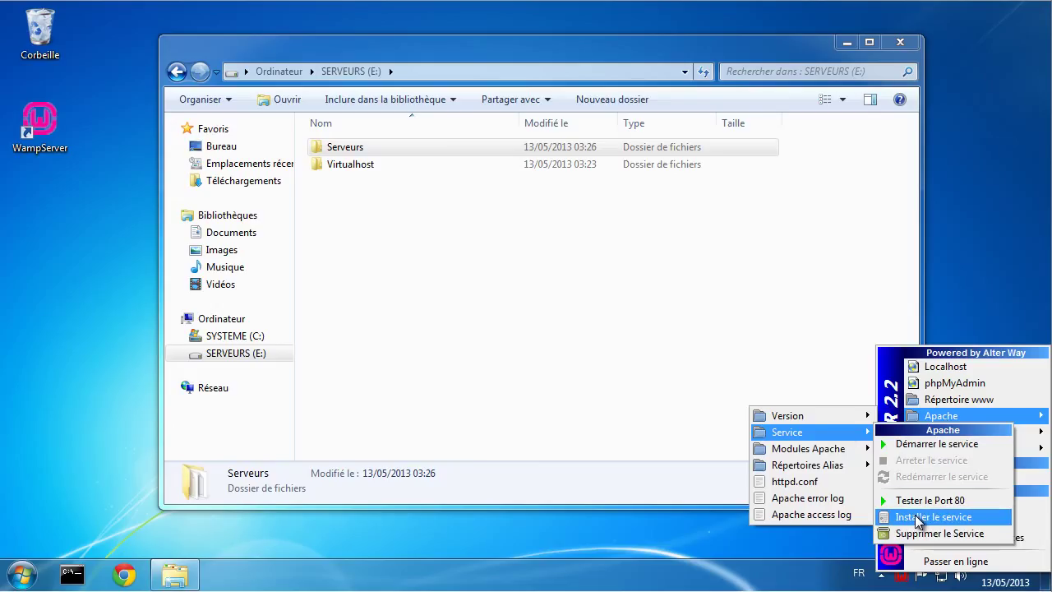
click(918, 519)
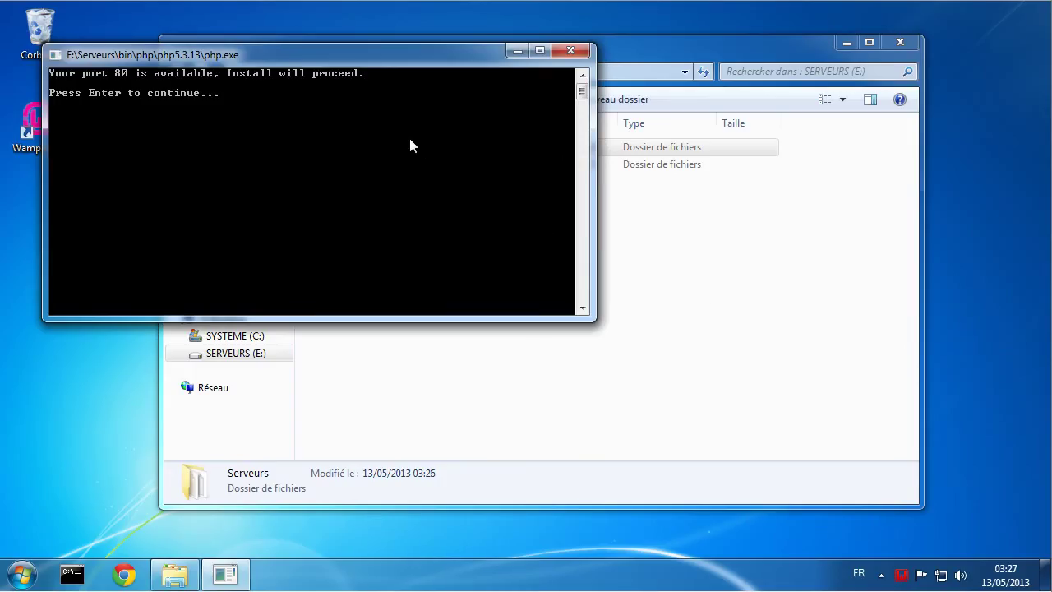
key(Return)
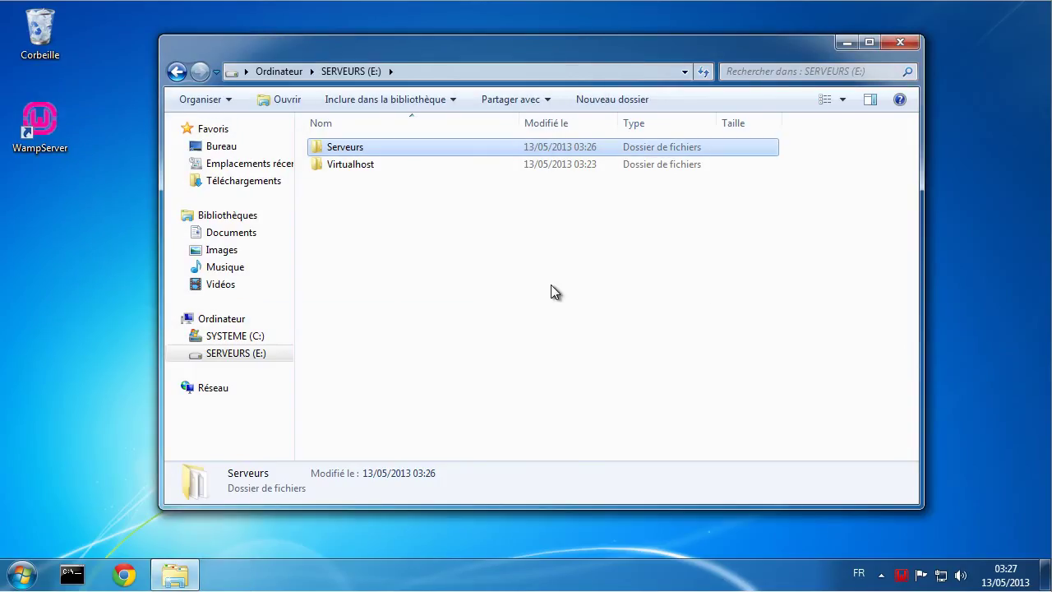
Step: Install MySQL as a Windows service via MySQL > Service > Installer le service
click(901, 574)
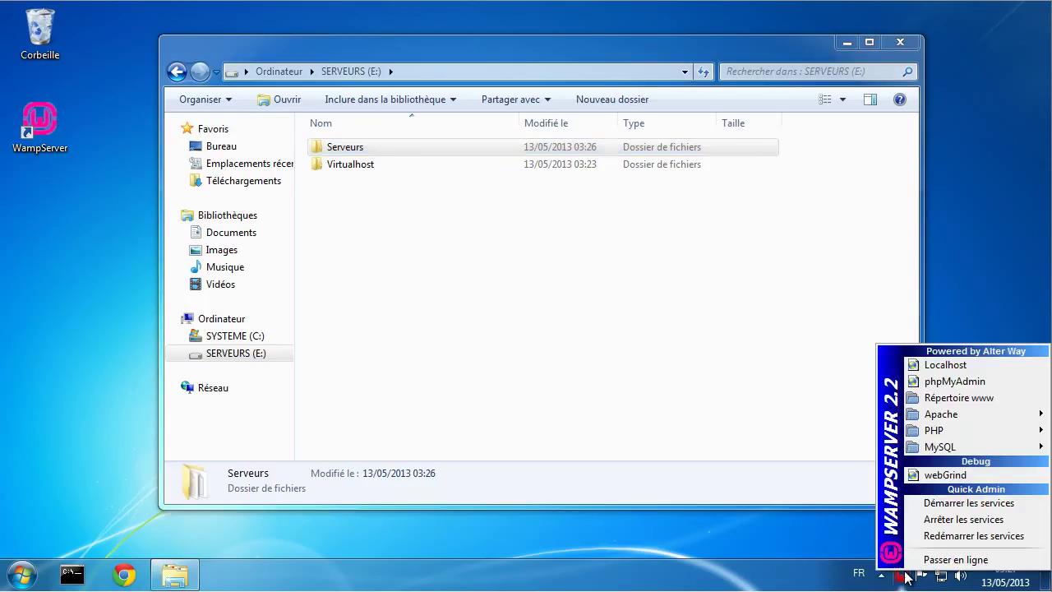
mouse_move(934, 450)
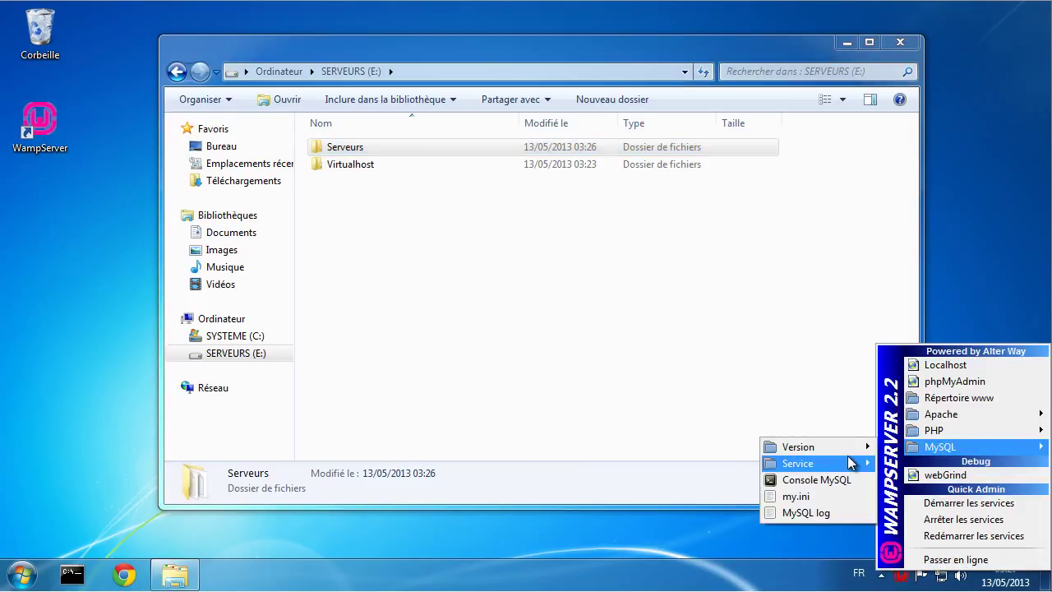
mouse_move(832, 465)
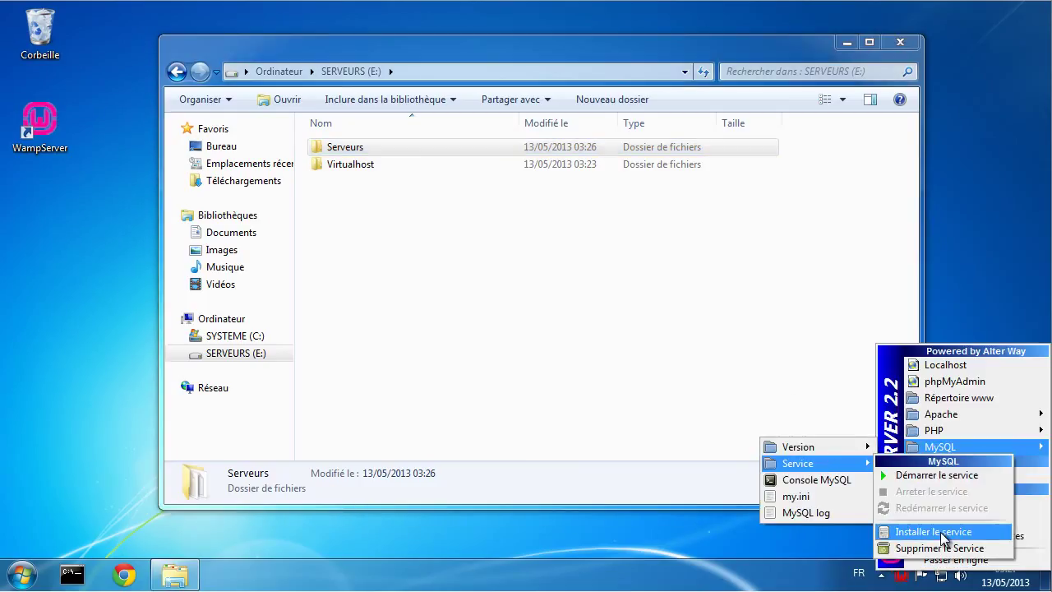
click(927, 534)
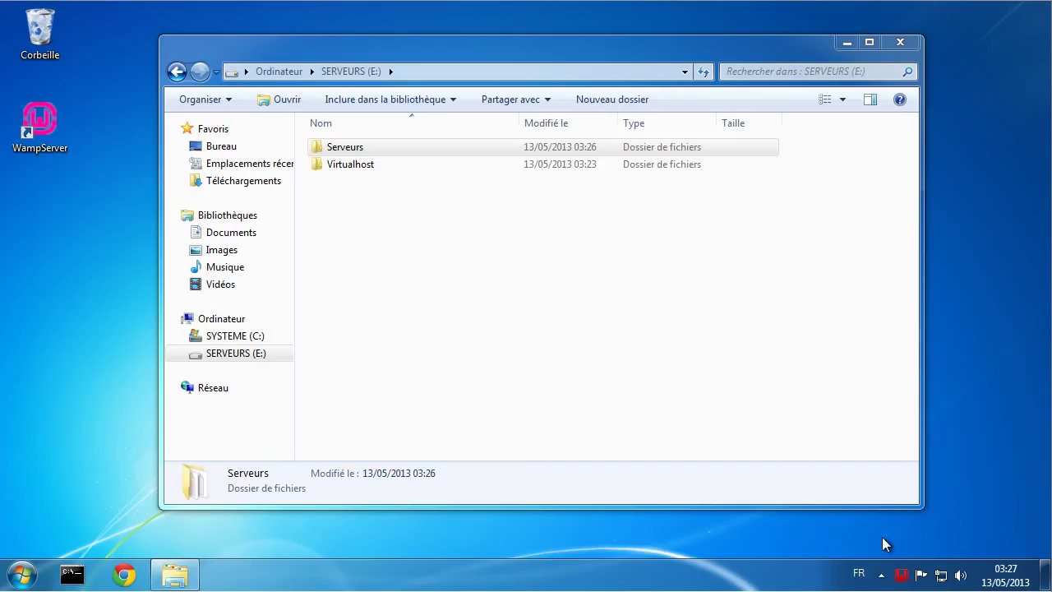
Step: Start the MySQL service with MySQL > Service > Démarrer le service
click(901, 574)
mouse_move(935, 450)
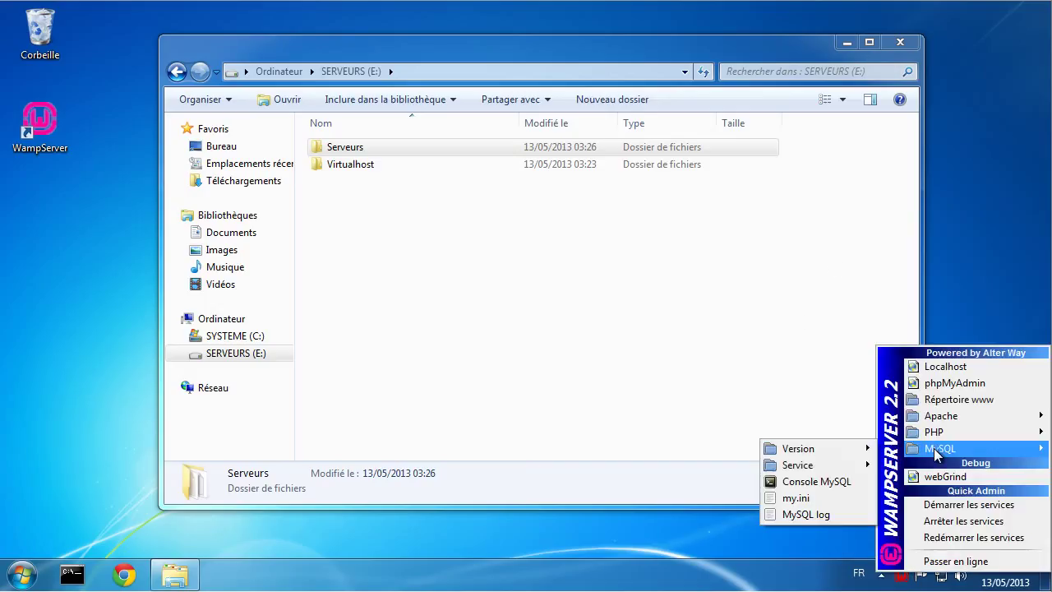
mouse_move(842, 465)
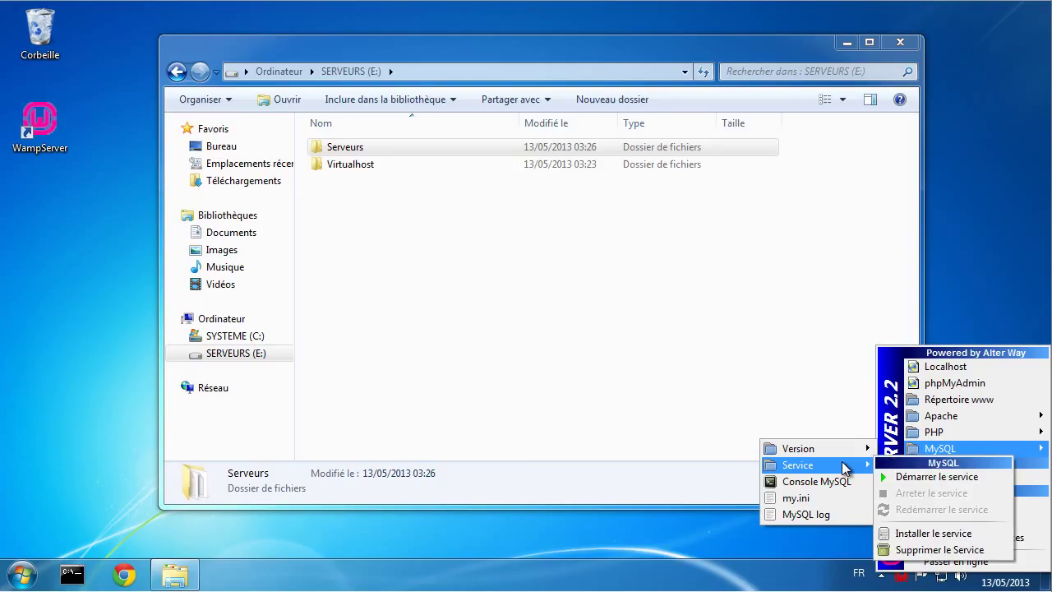
click(920, 475)
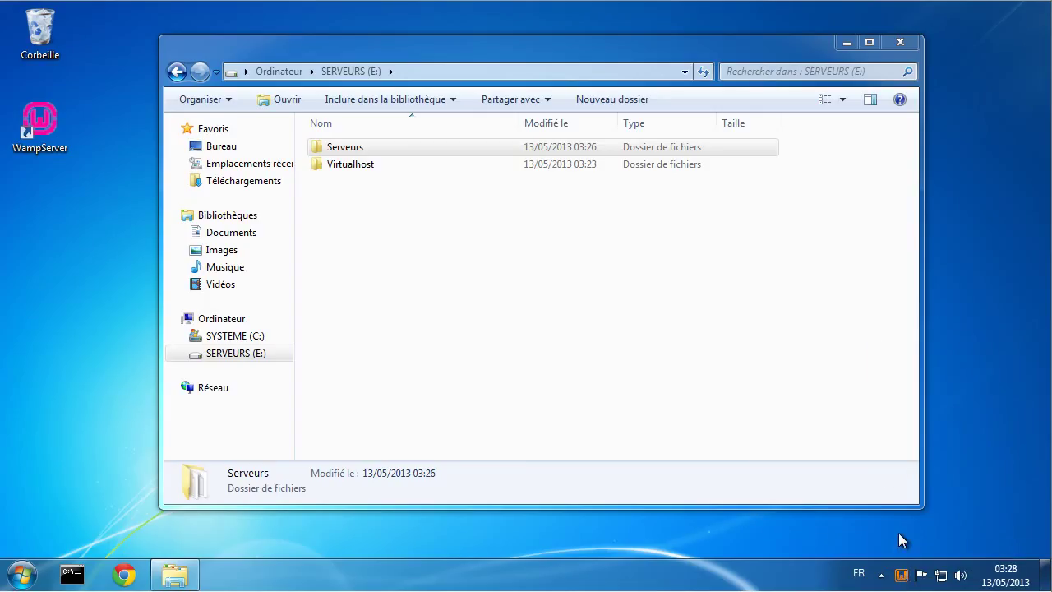
Step: Start the Apache service via Apache > Service > Démarrer le service in the tray menu
click(901, 581)
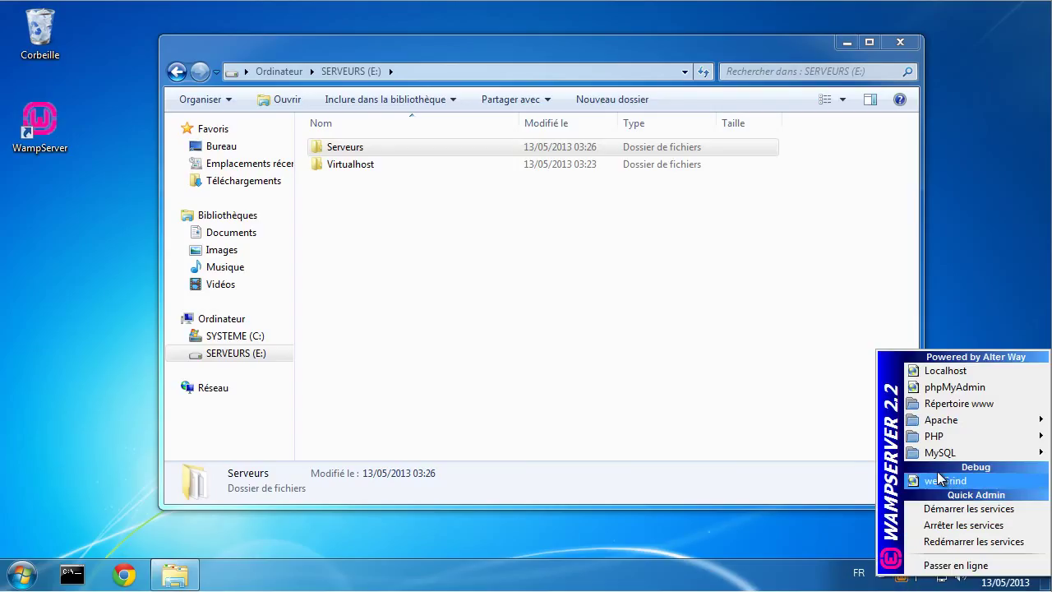
mouse_move(840, 444)
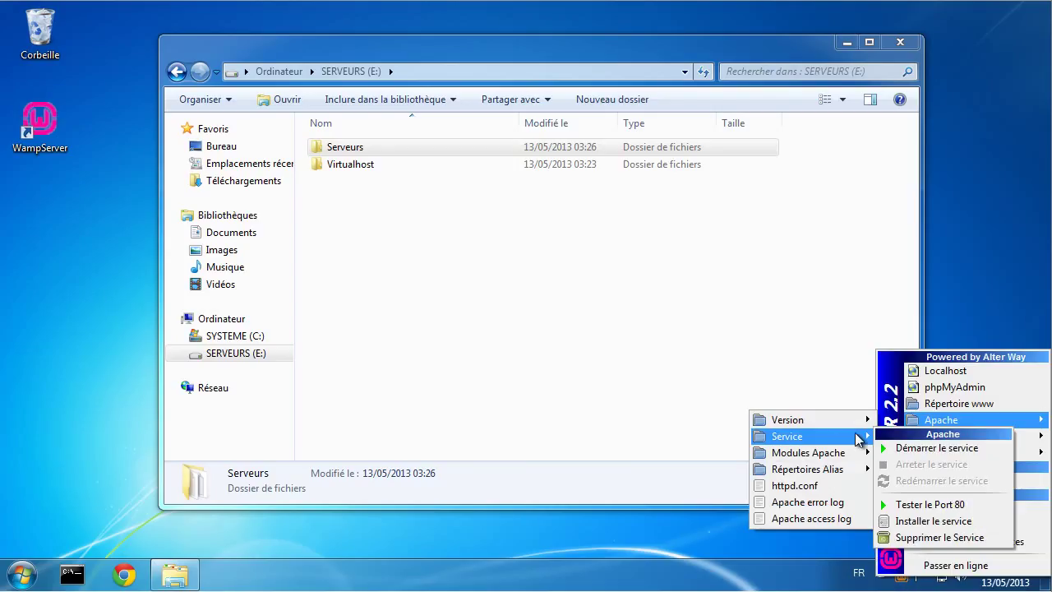
click(915, 442)
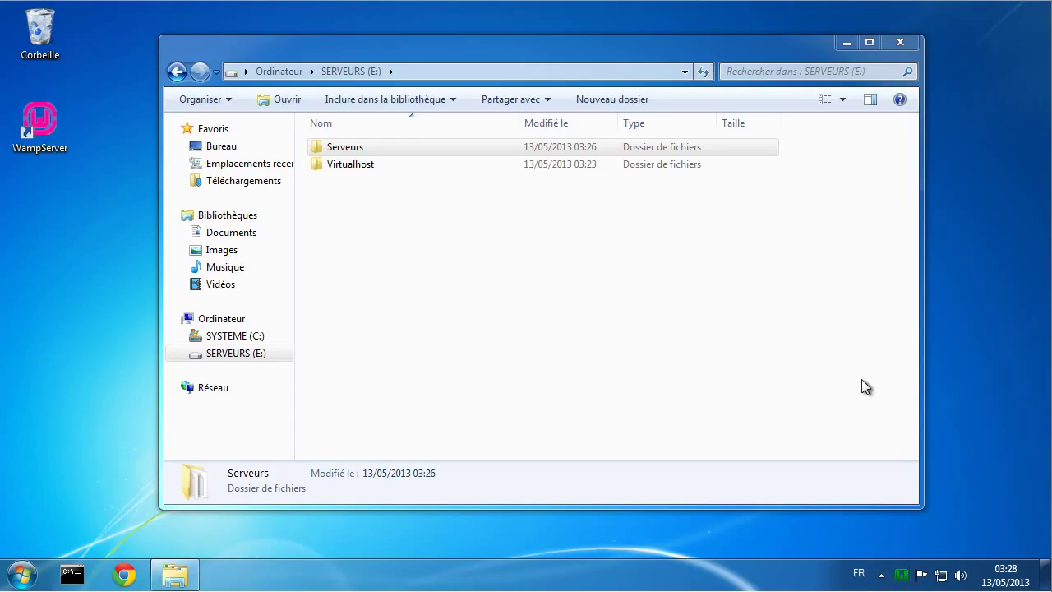
click(904, 573)
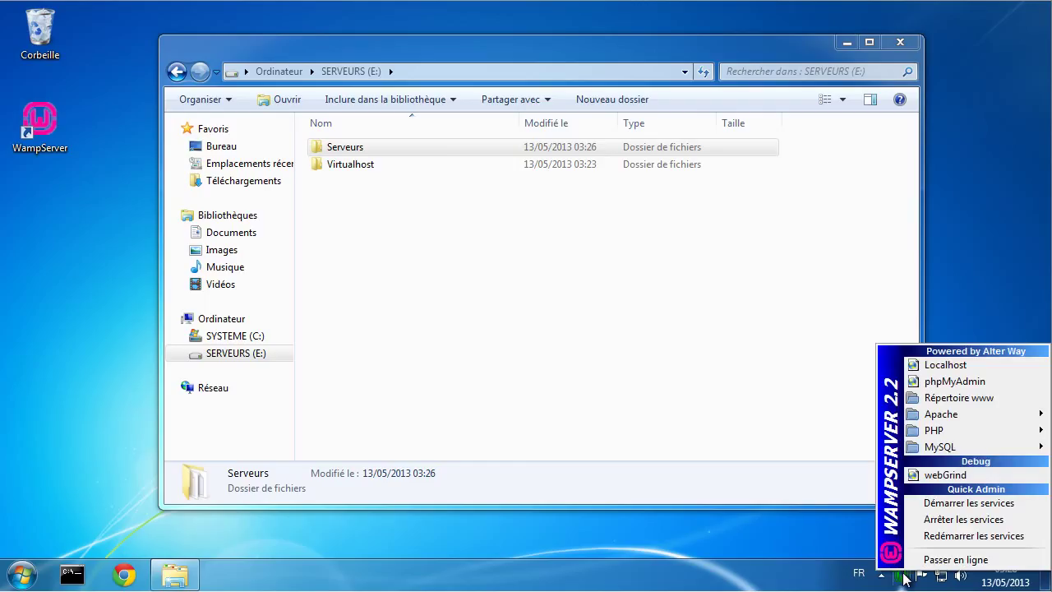
Step: Open the localhost page, scroll to the empty Vos Virtual Hosts section, then return to SERVEURS (E:)
click(935, 365)
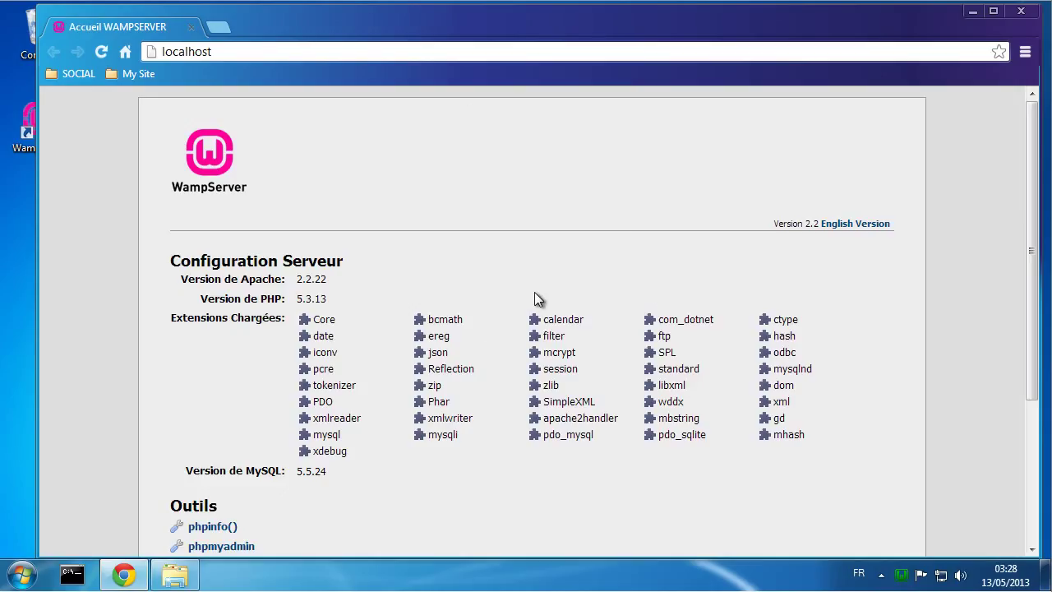
scroll(534, 294, down, 3)
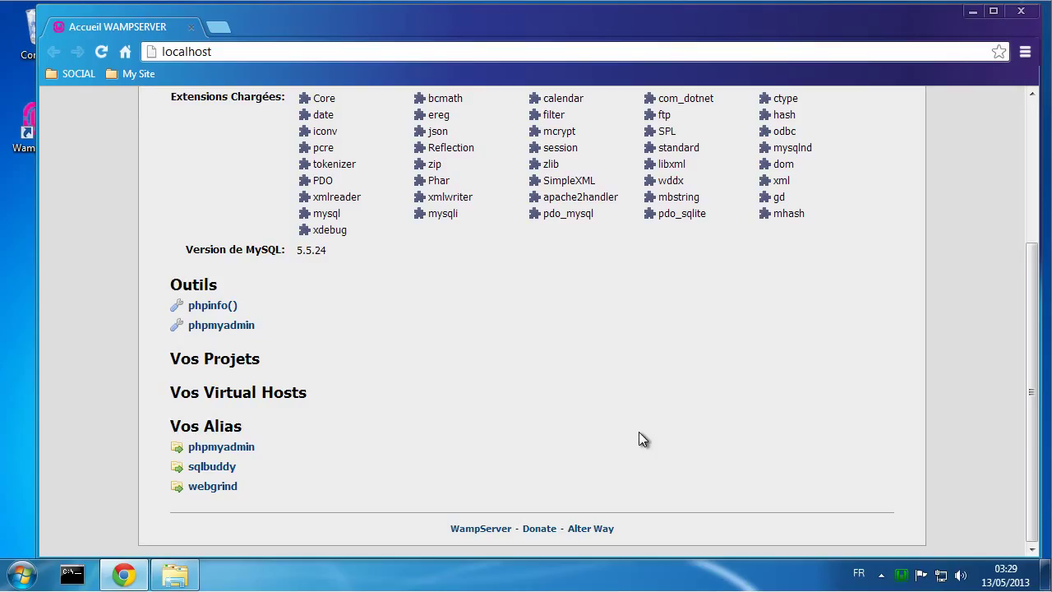
click(174, 574)
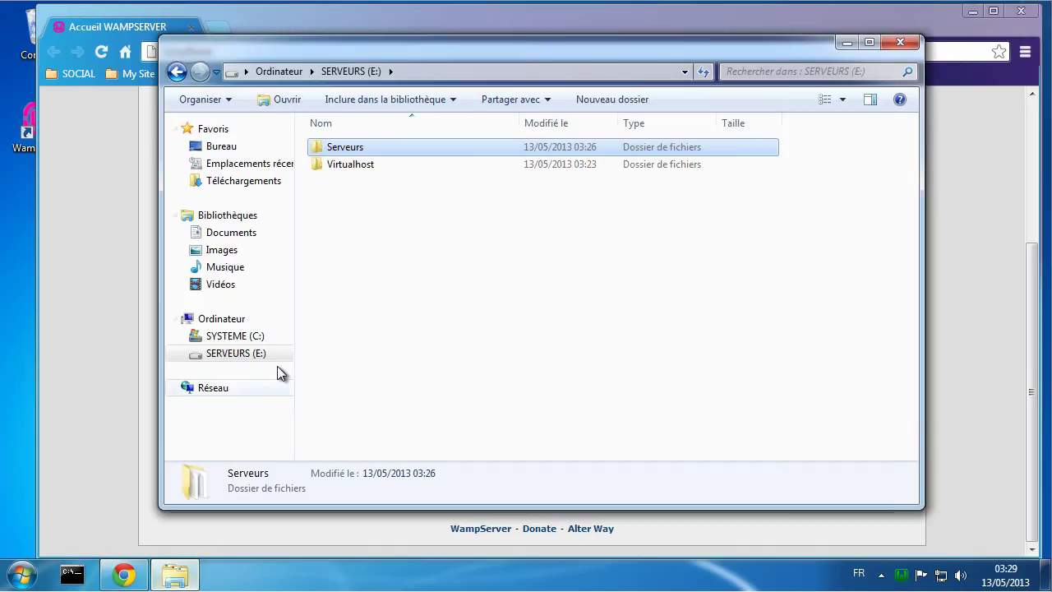
Step: Navigate to E:\Serveurs\bin\apache\apache2.2.22\conf and right-click httpd.conf
double_click(342, 151)
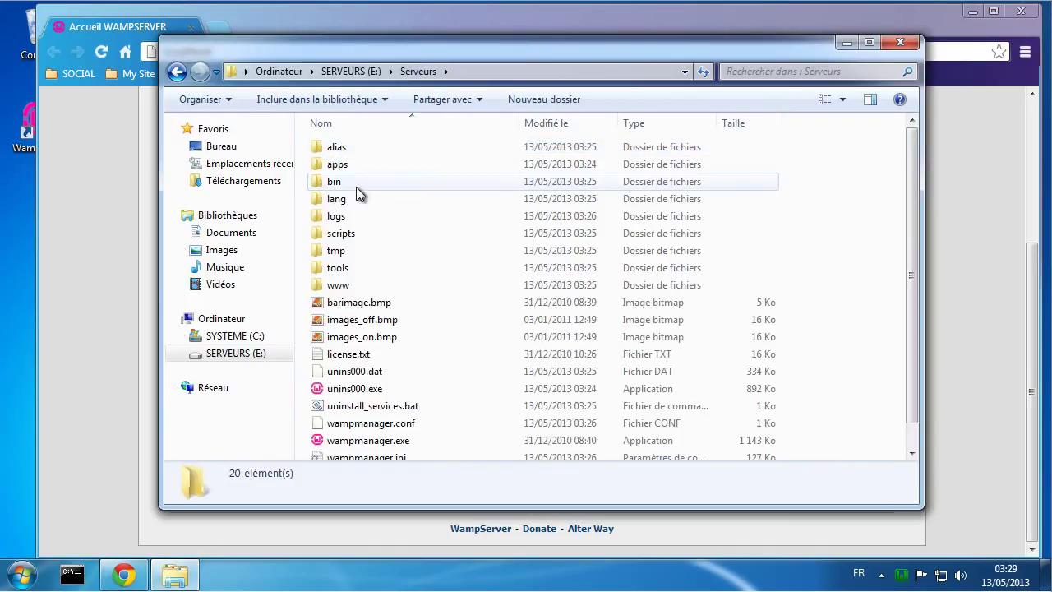
double_click(338, 183)
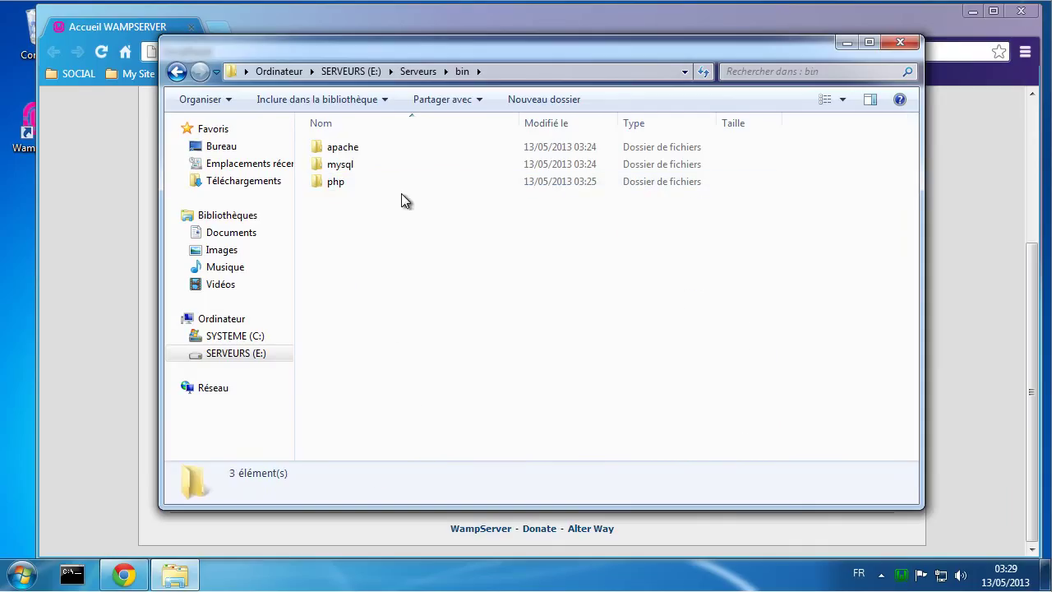
double_click(353, 152)
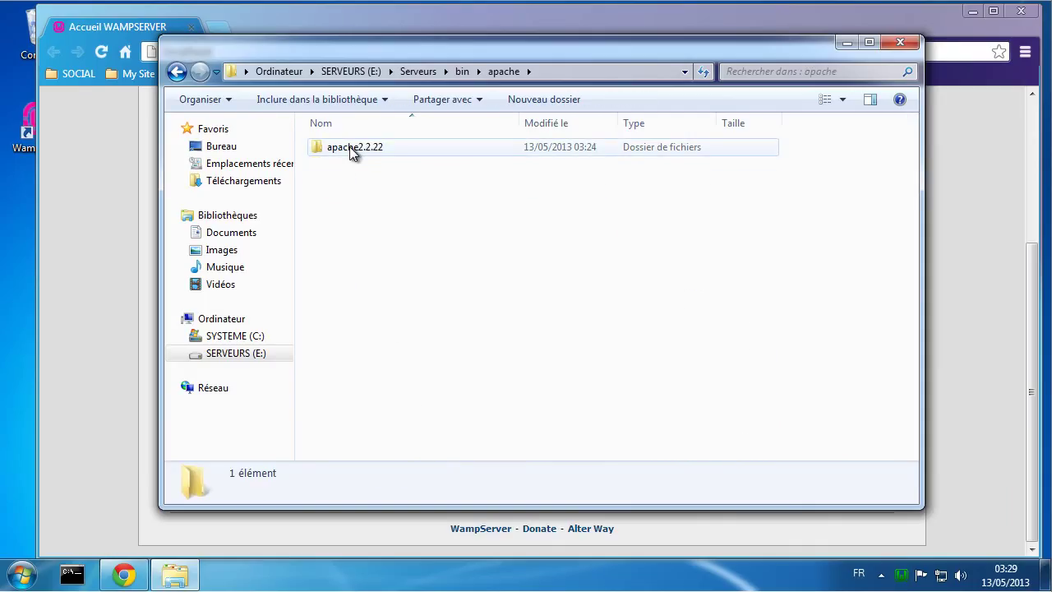
double_click(351, 148)
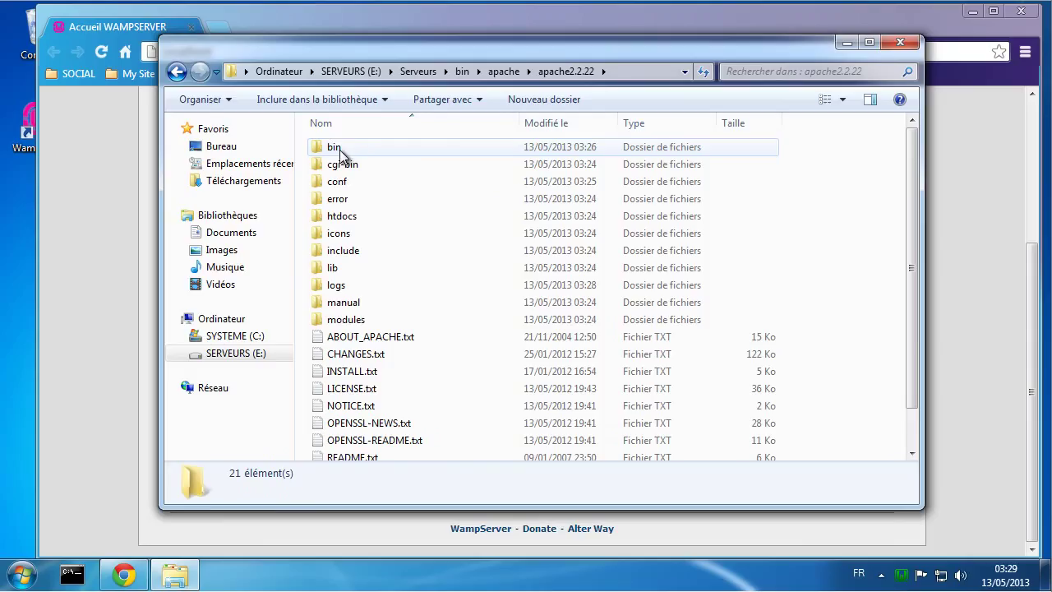
double_click(342, 184)
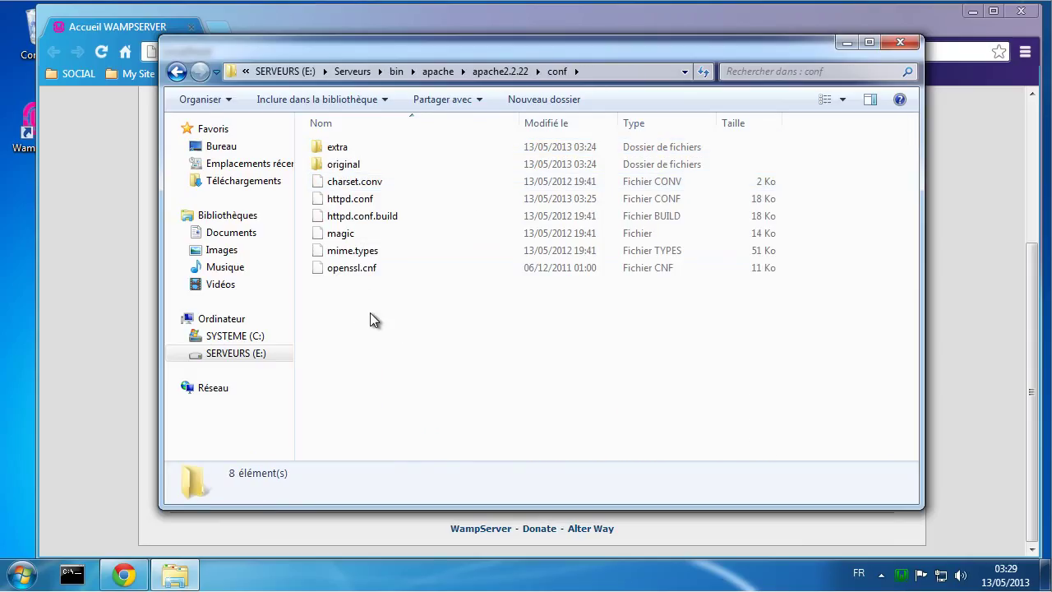
right_click(355, 204)
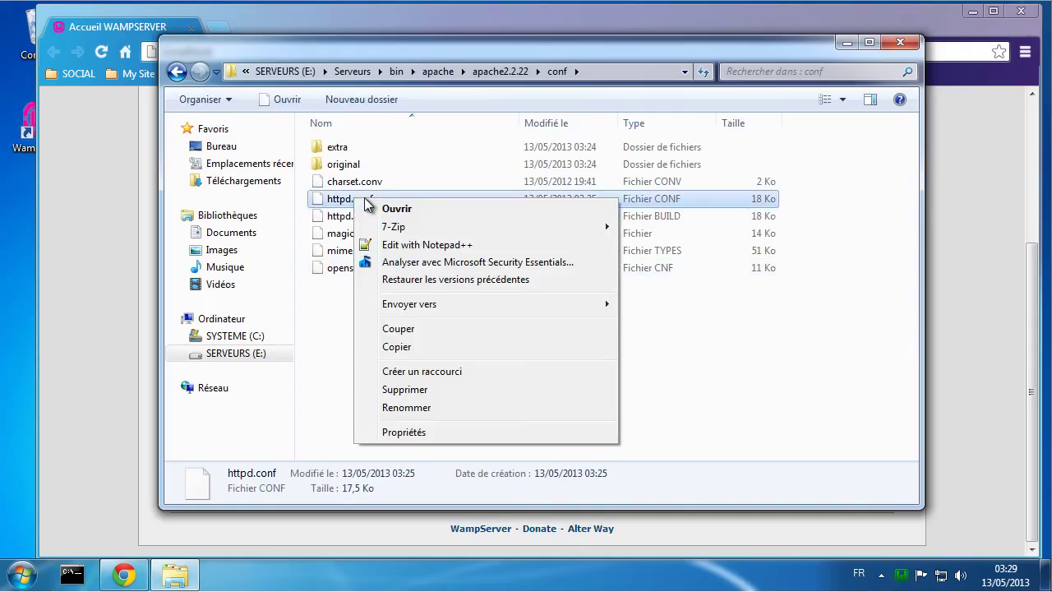
Step: Edit httpd.conf in Notepad++, changing line 46 to 'Listen *:80', and save it
click(409, 246)
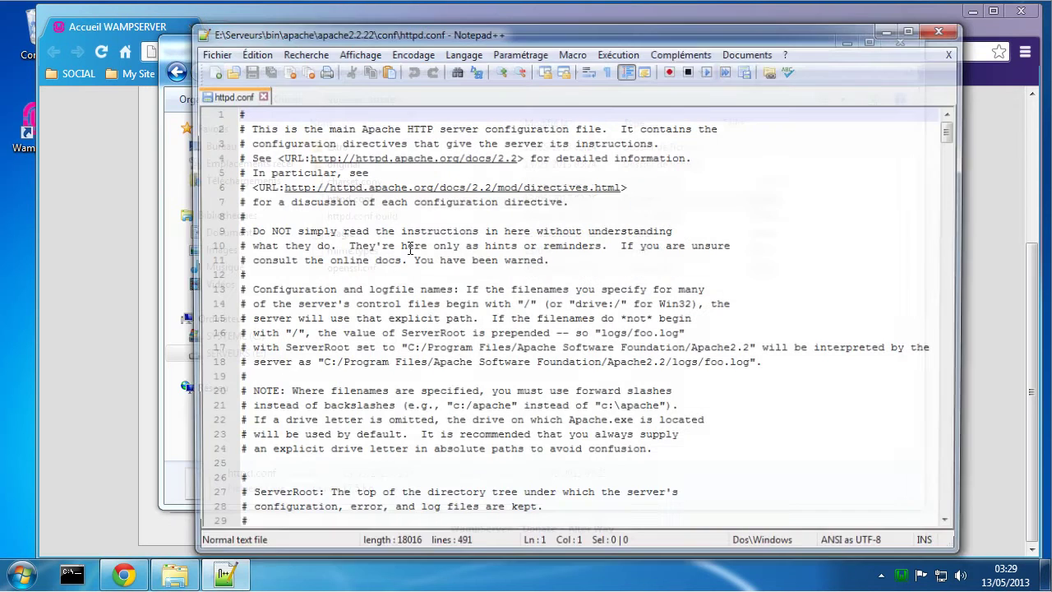
scroll(392, 320, down, 1)
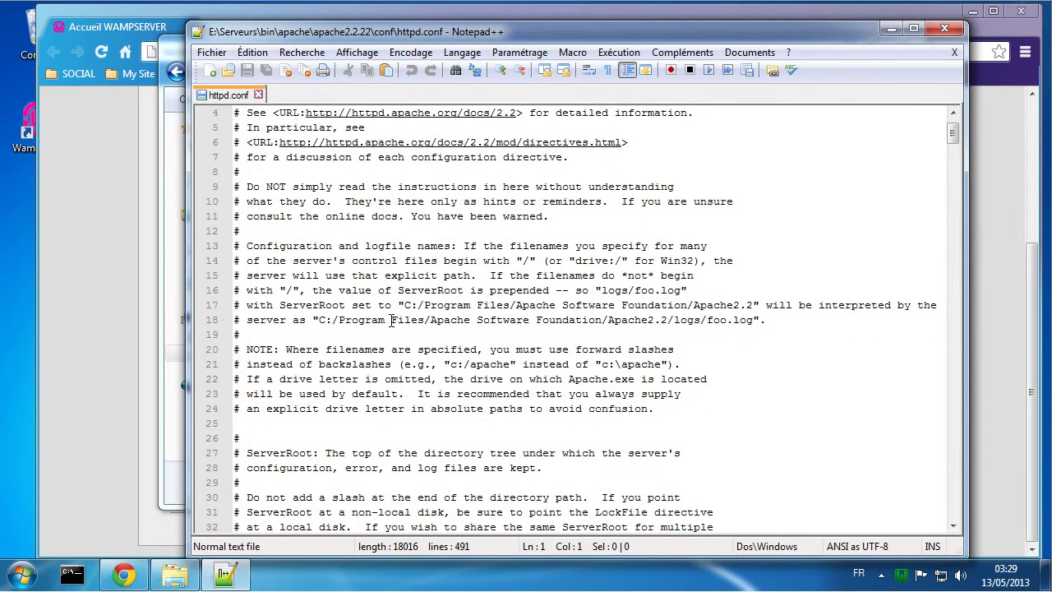
scroll(392, 320, down, 7)
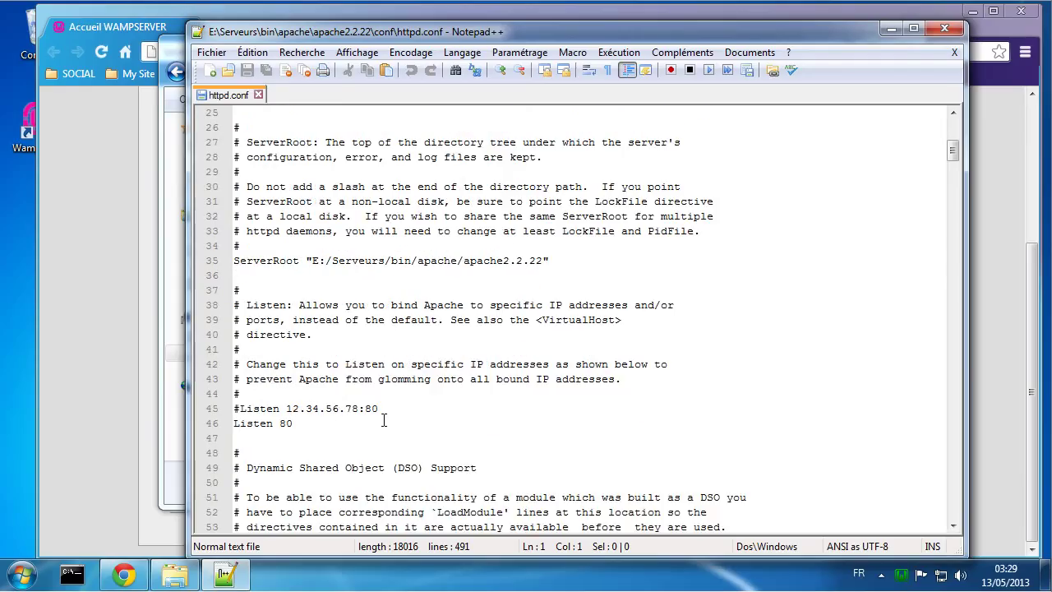
scroll(382, 421, down, 3)
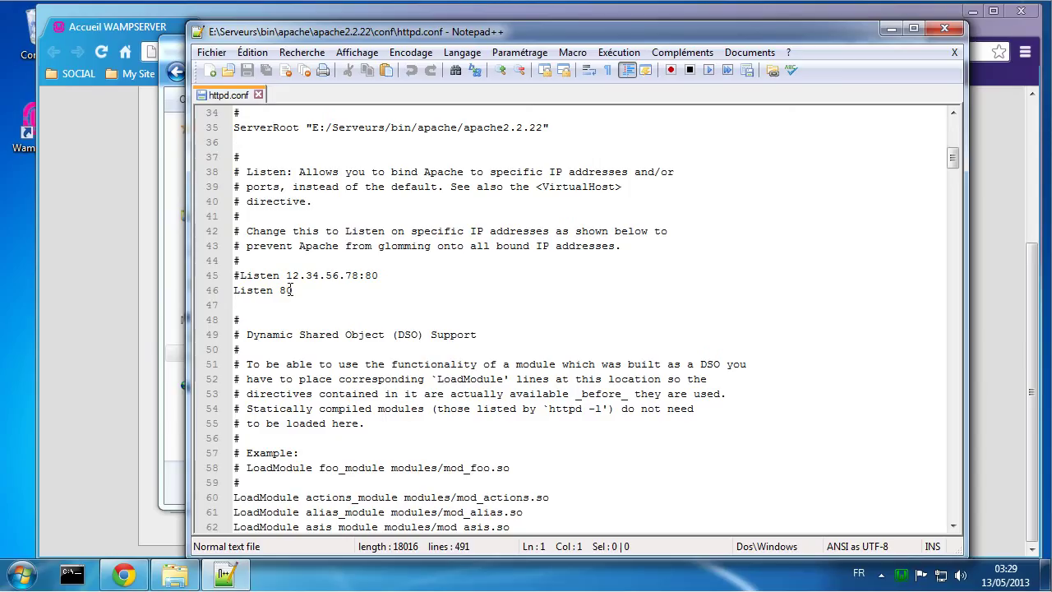
click(281, 290)
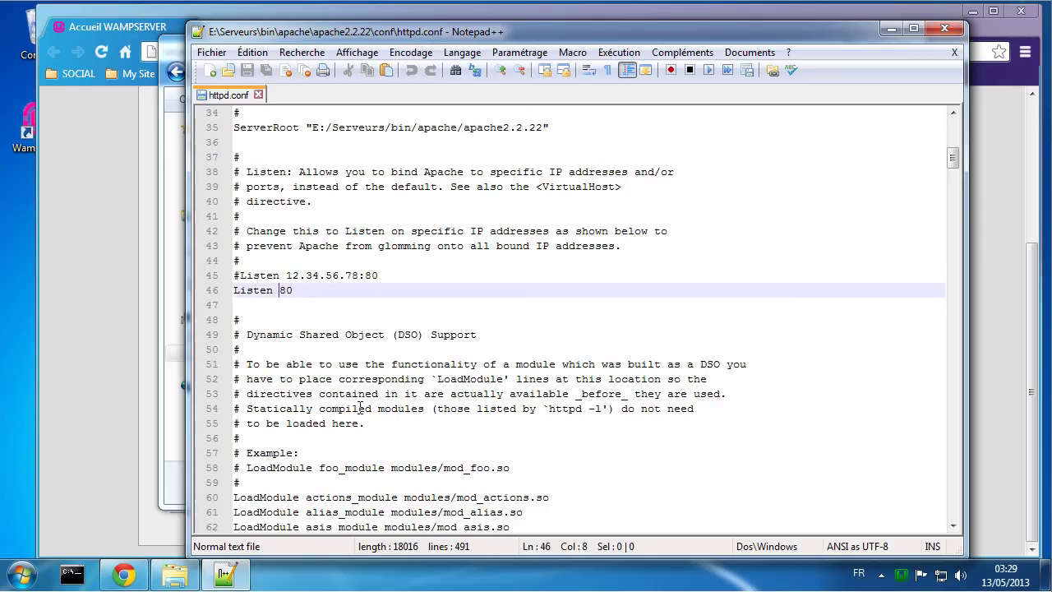
text(*)
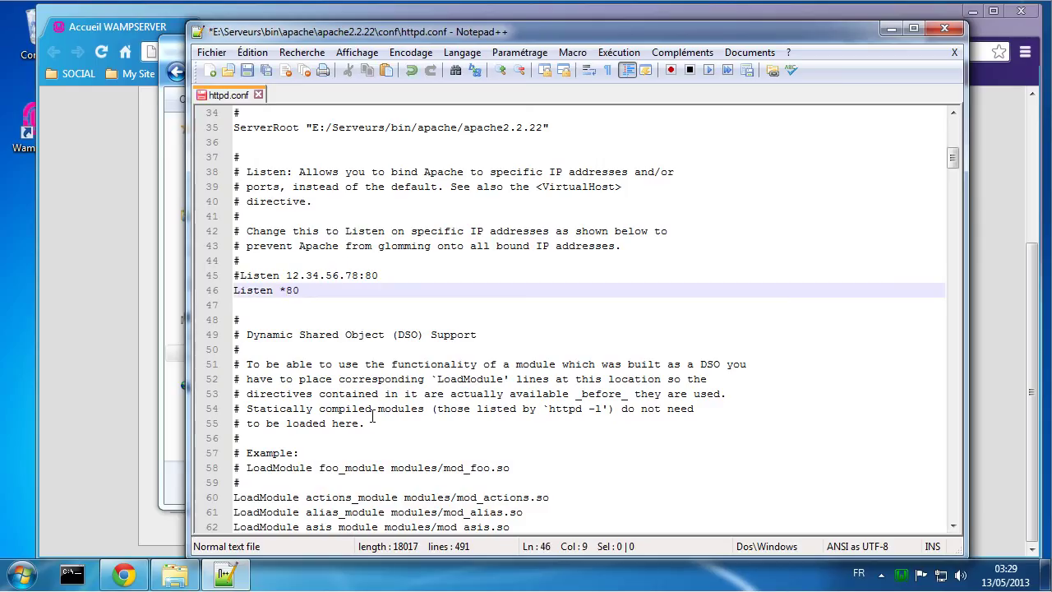
text(:)
key(ctrl+s)
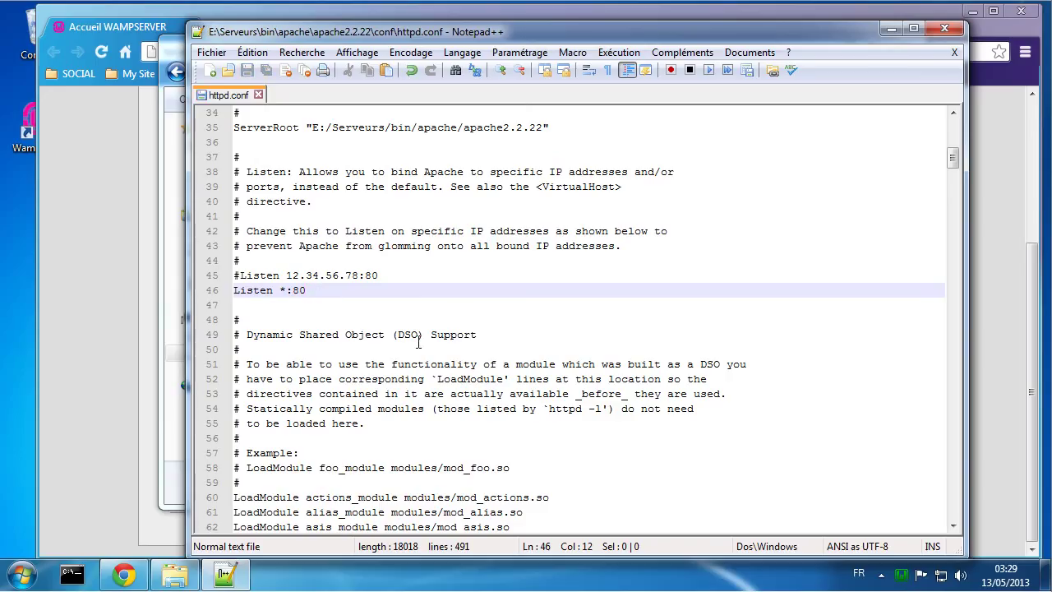
scroll(410, 297, down, 8)
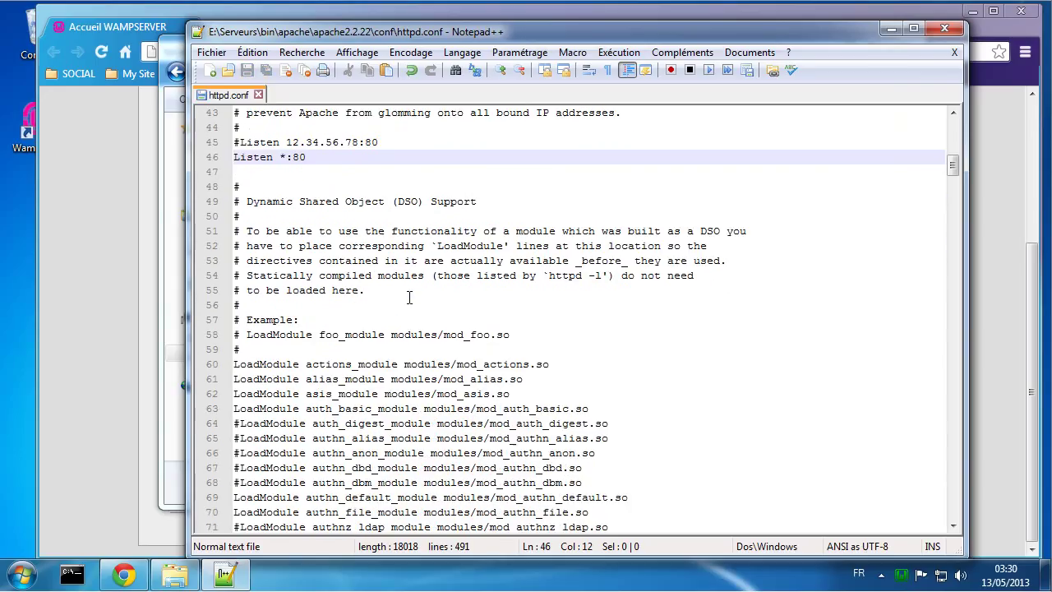
scroll(409, 298, down, 20)
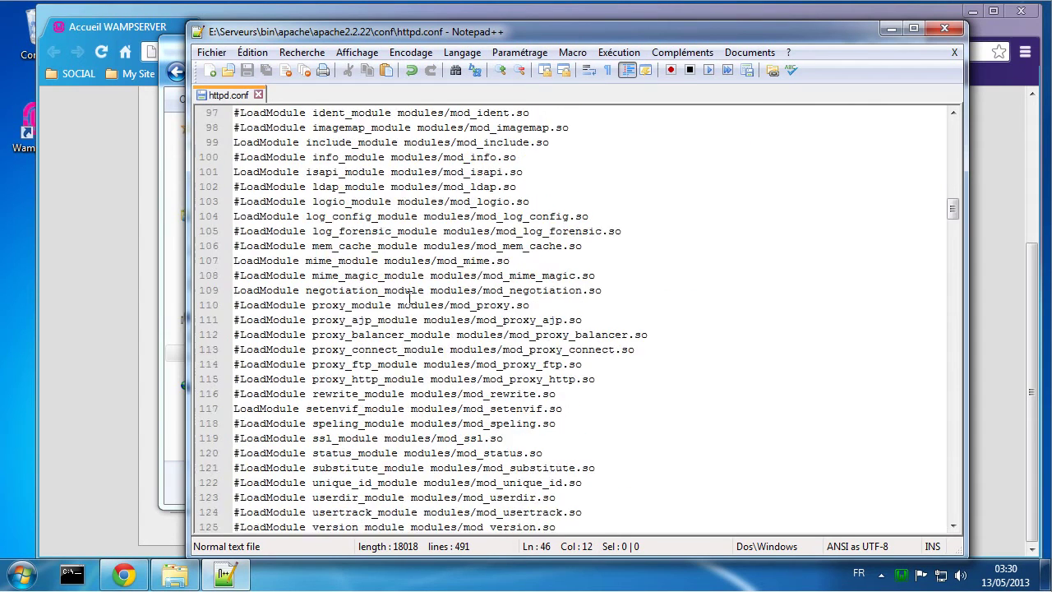
scroll(453, 282, down, 7)
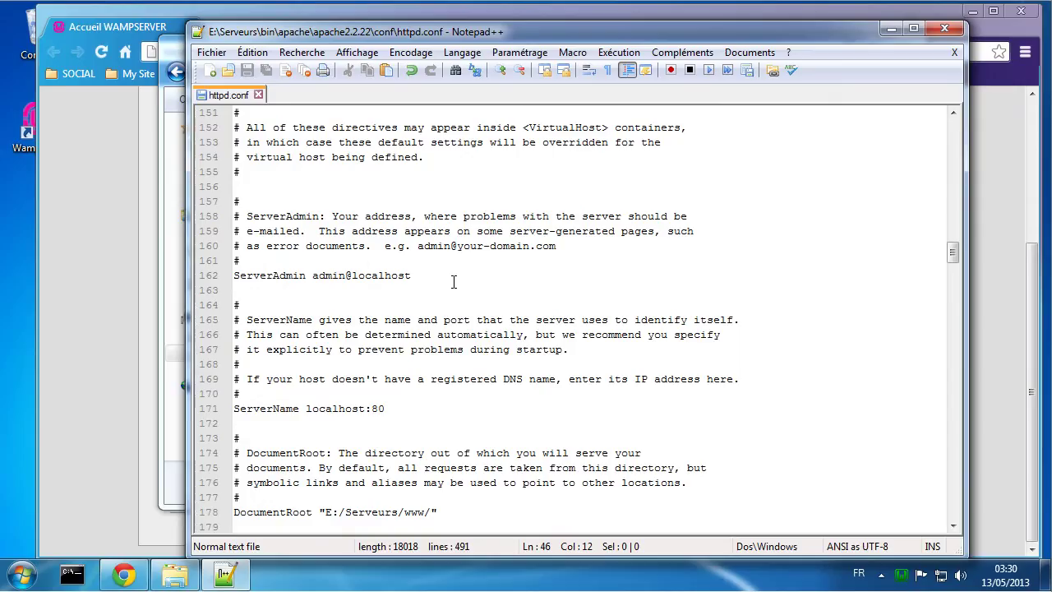
scroll(411, 276, down, 1)
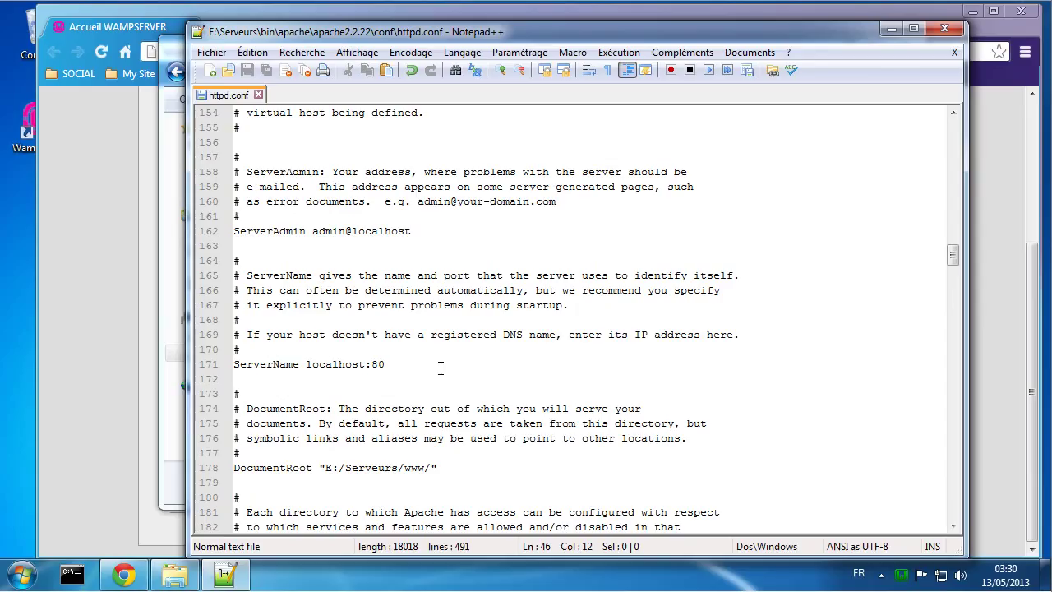
scroll(441, 368, down, 4)
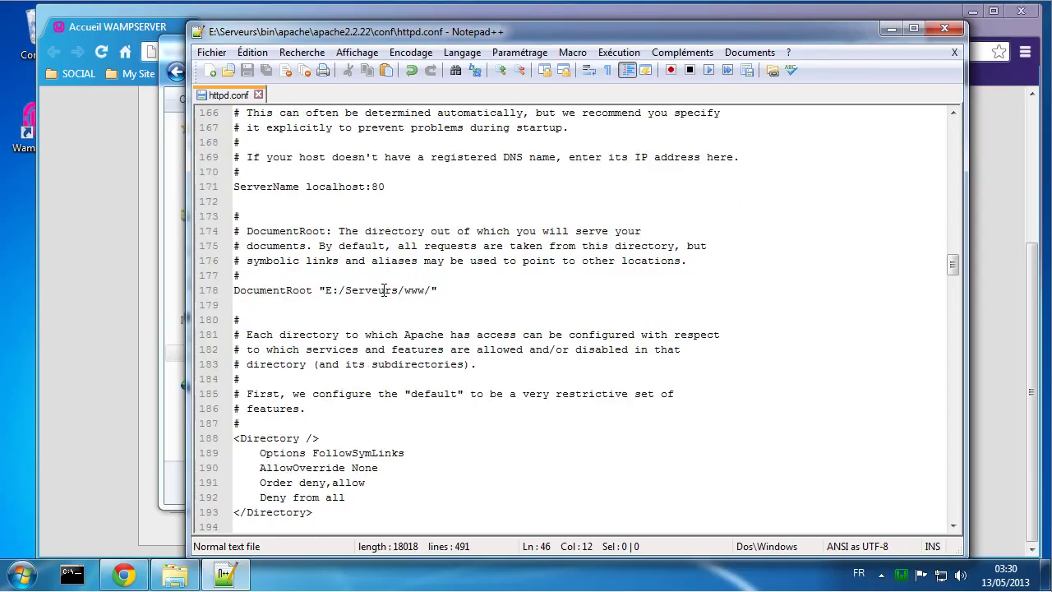
scroll(438, 445, down, 4)
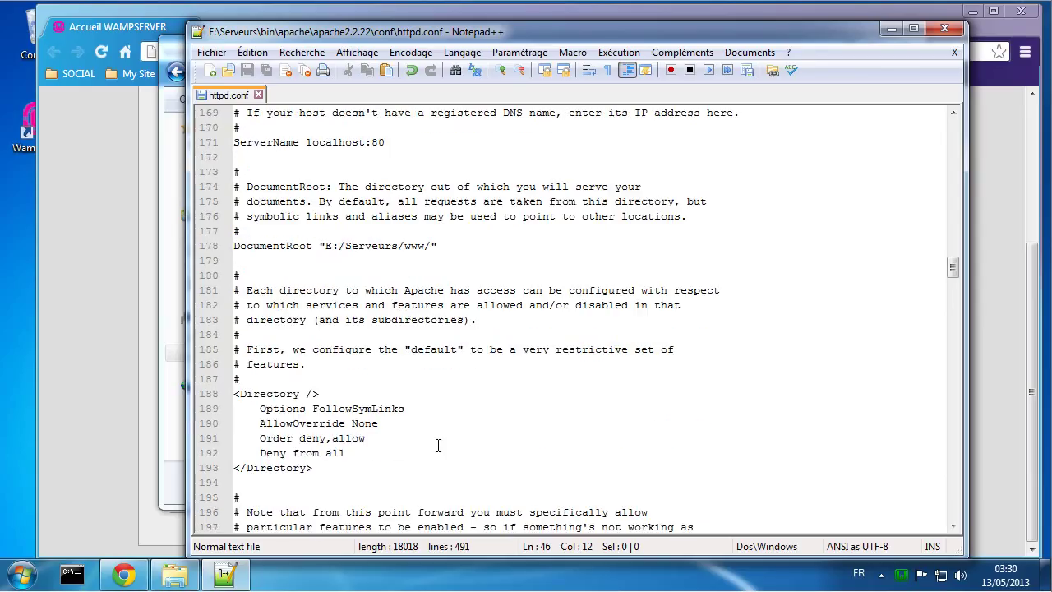
scroll(438, 444, down, 9)
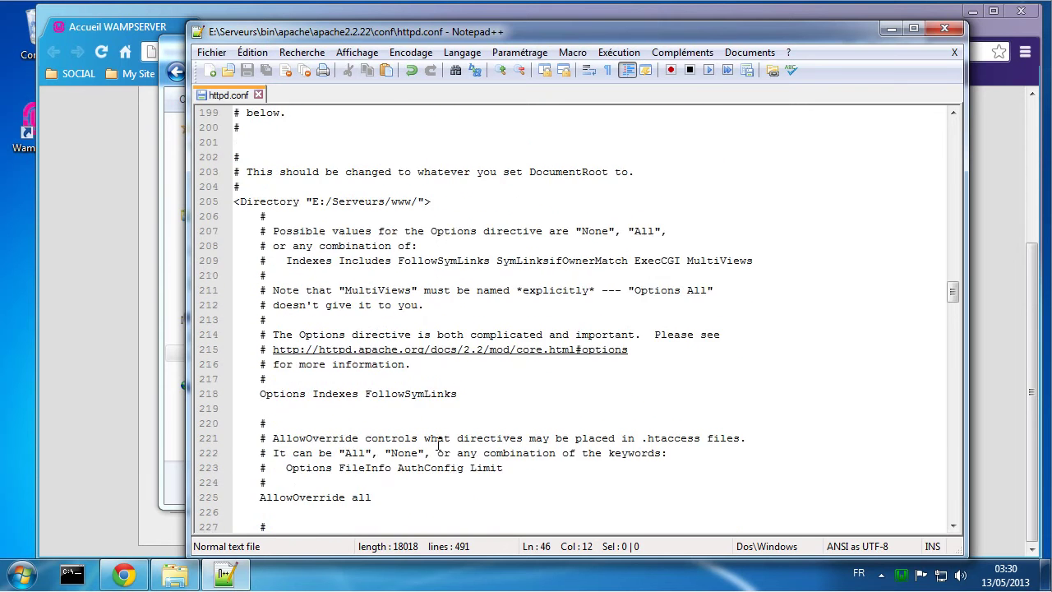
scroll(438, 444, down, 2)
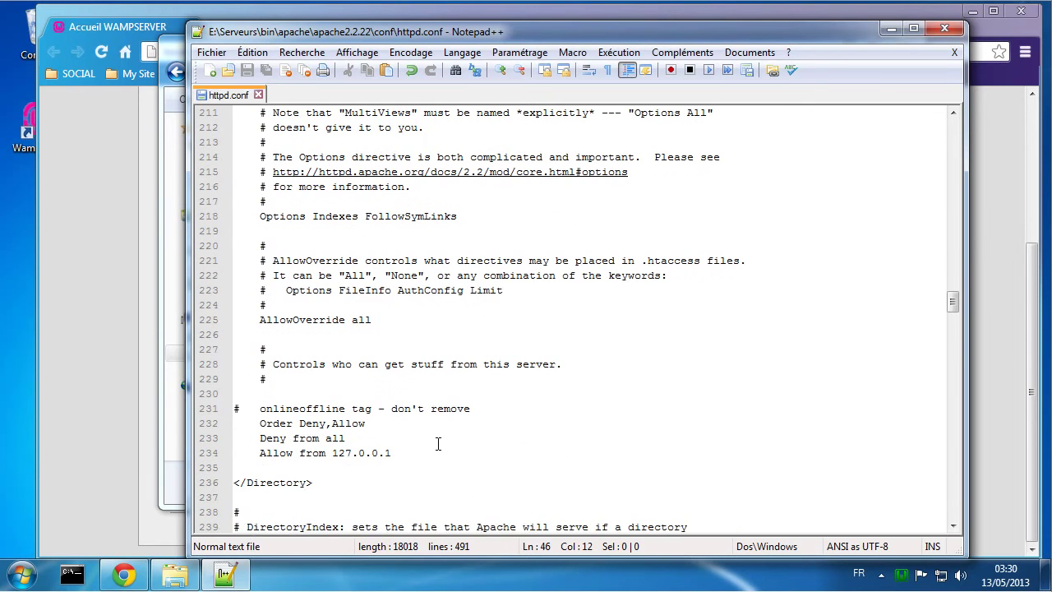
scroll(438, 444, down, 1)
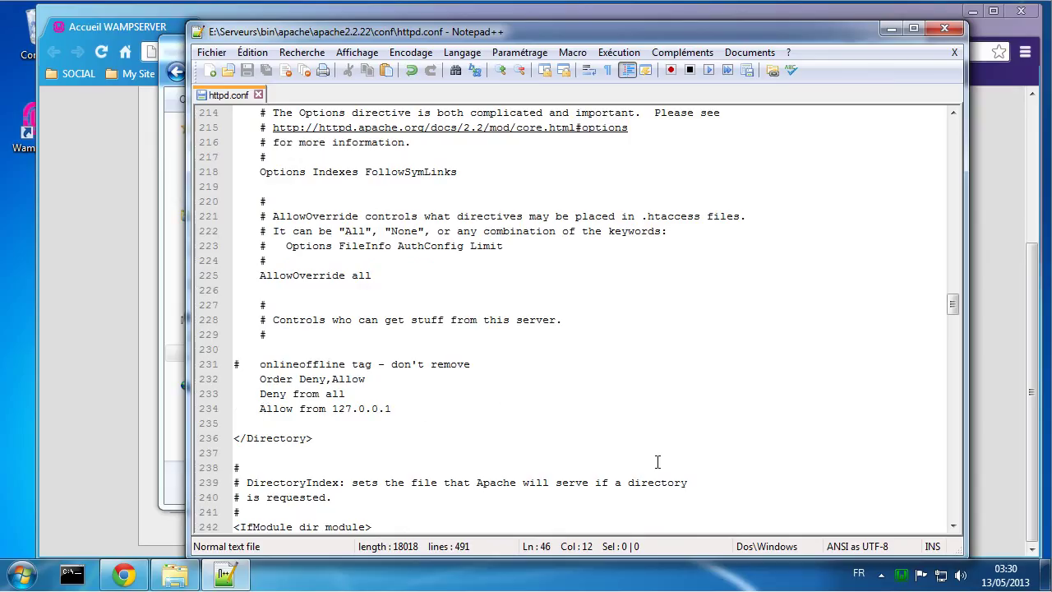
scroll(493, 438, up, 3)
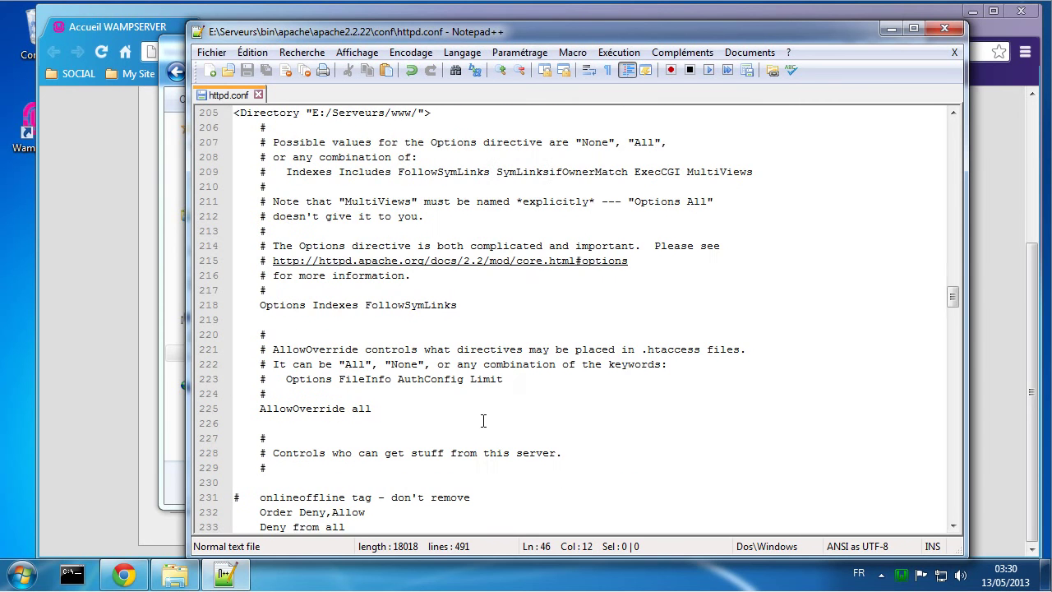
scroll(521, 288, down, 14)
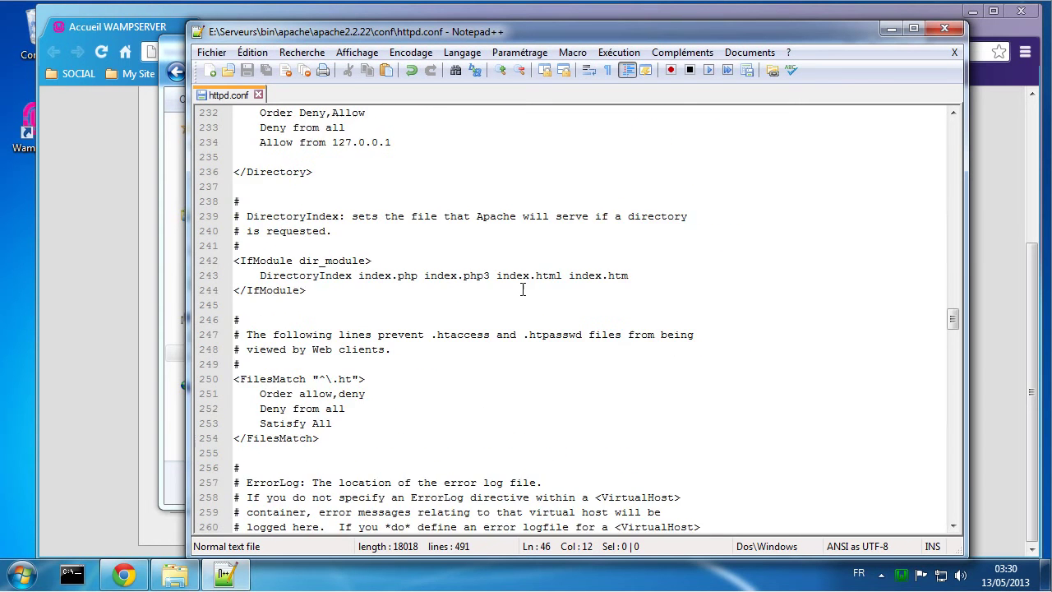
scroll(521, 288, down, 12)
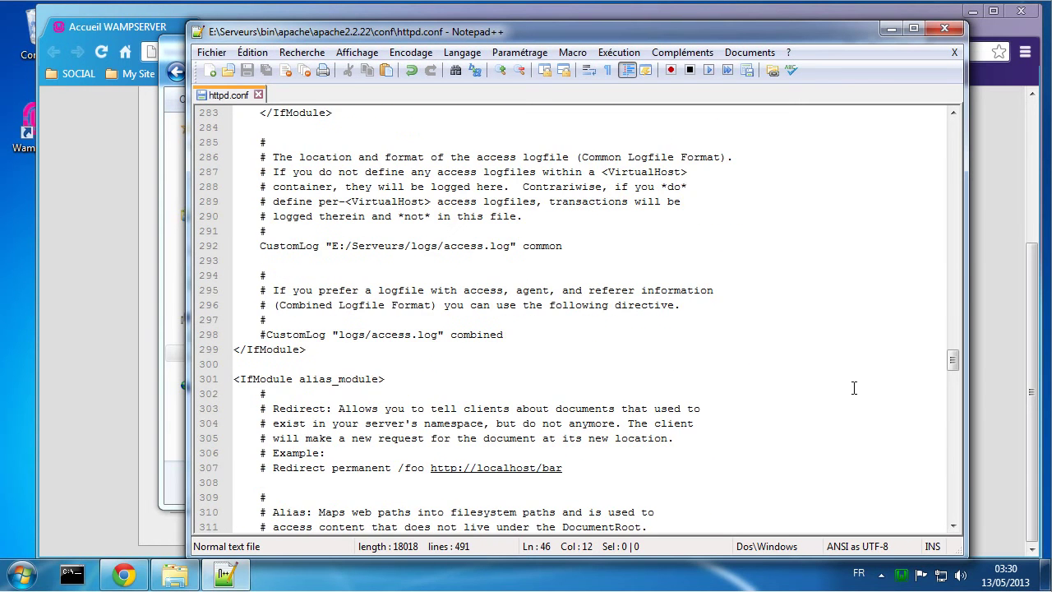
drag(953, 361, 955, 503)
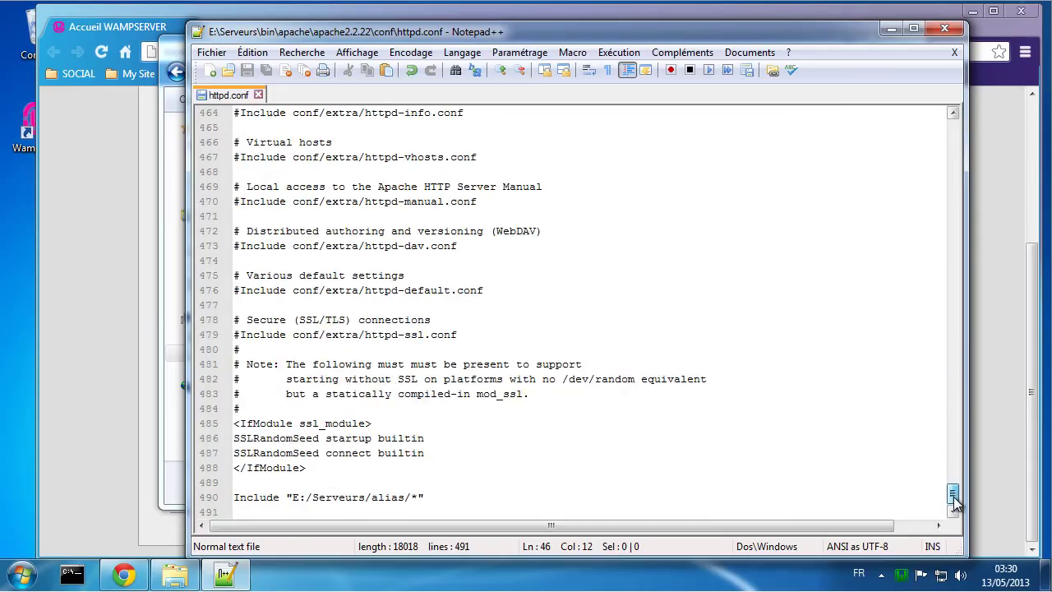
scroll(484, 439, down, 1)
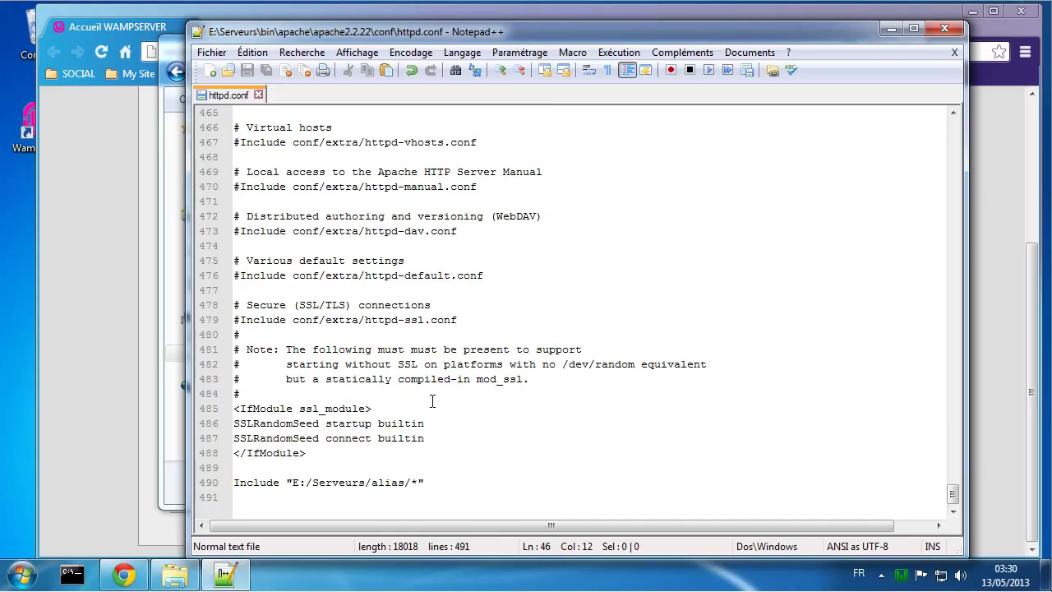
scroll(482, 376, up, 2)
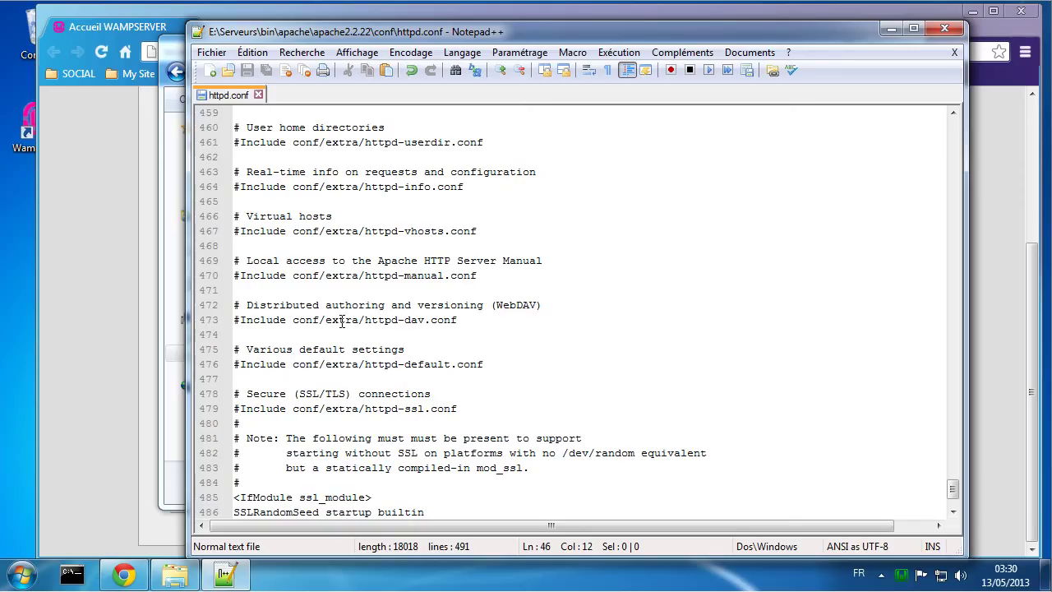
Step: Delete the # before 'Include conf/extra/httpd-vhosts.conf' on line 467 and save
click(378, 231)
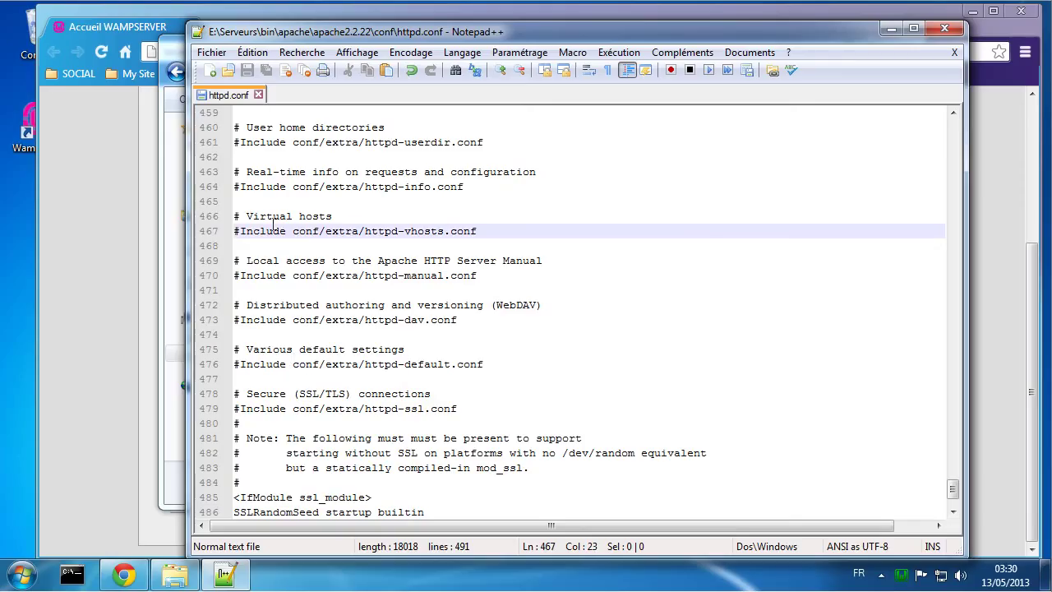
drag(365, 231, 444, 233)
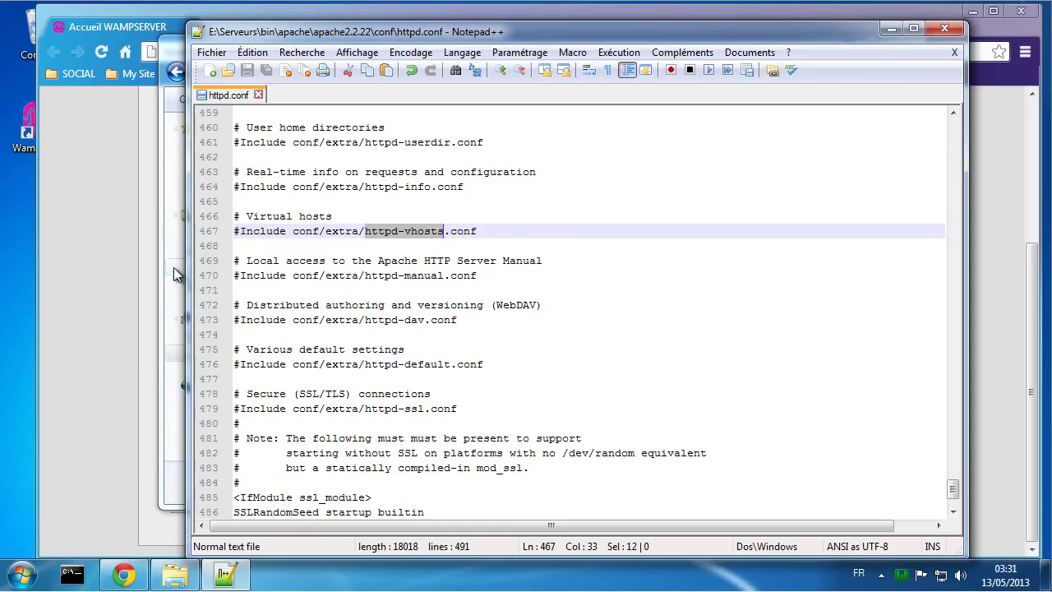
click(241, 231)
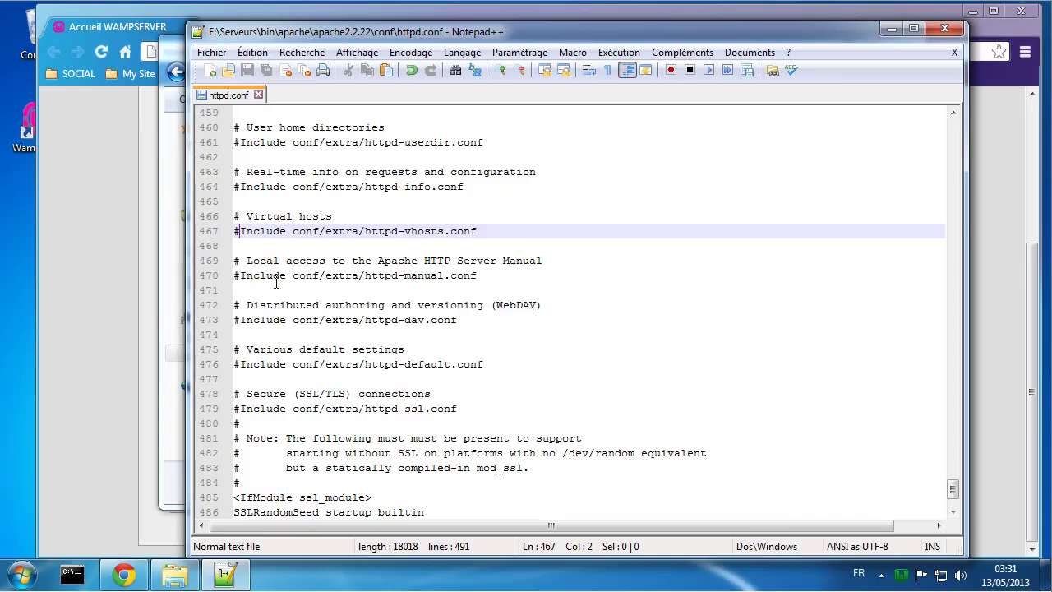
key(BackSpace)
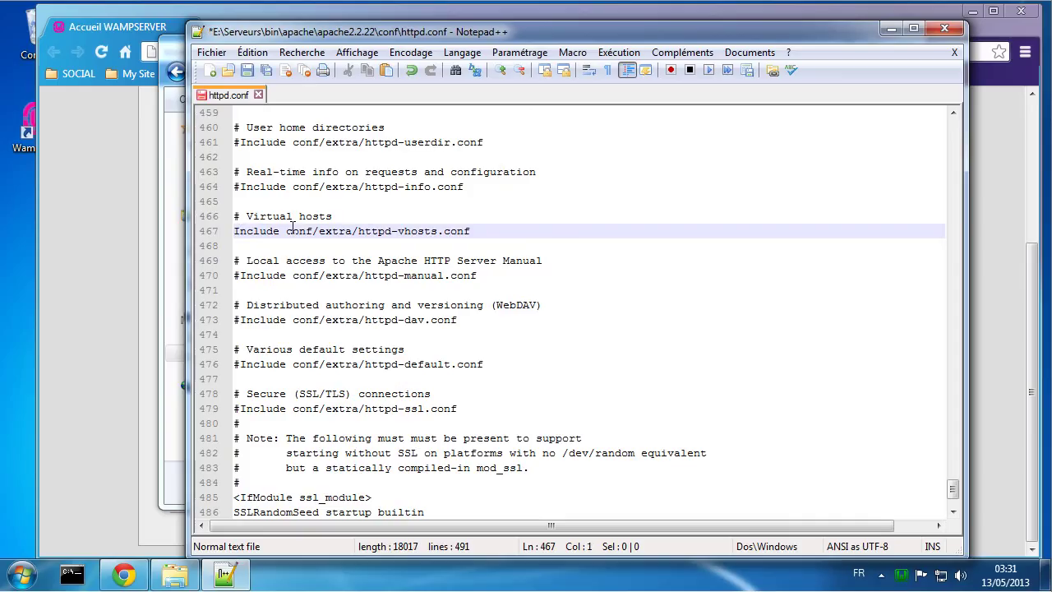
key(ctrl+s)
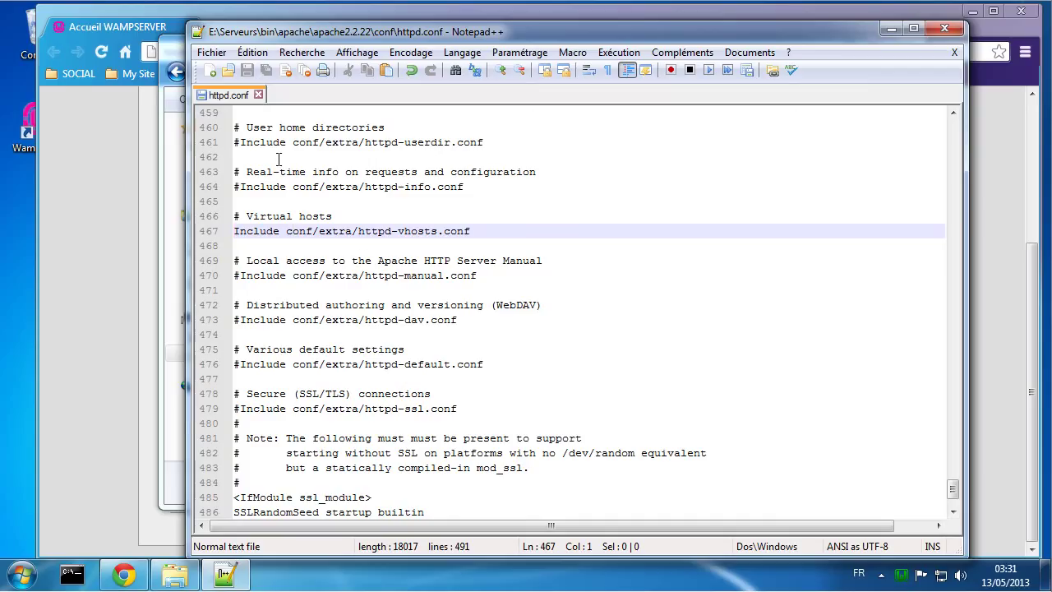
Step: Open the conf\extra folder and drag httpd-vhosts.conf into Notepad++
click(186, 572)
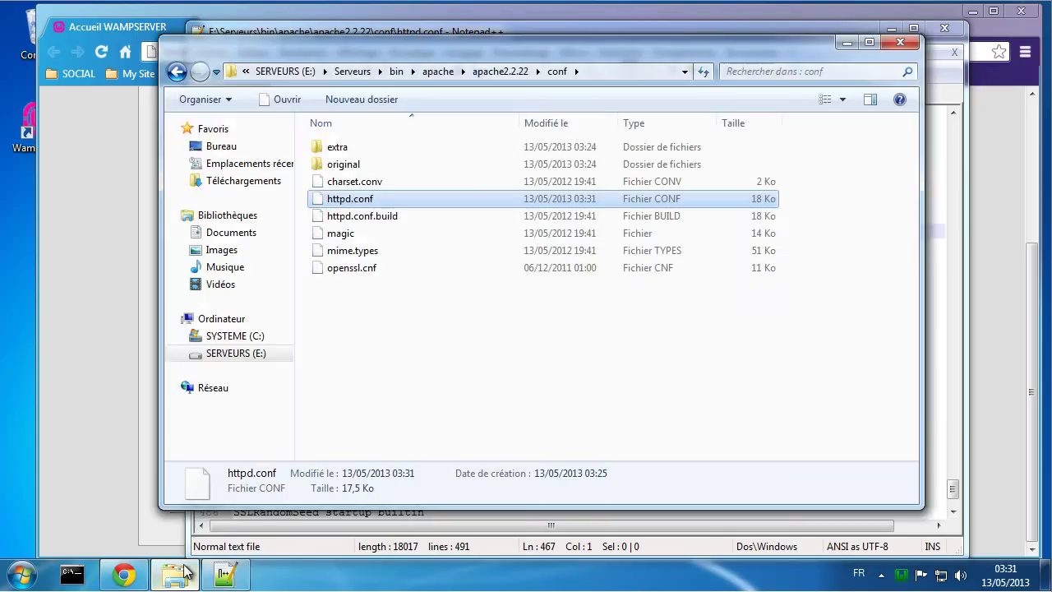
click(351, 151)
double_click(352, 151)
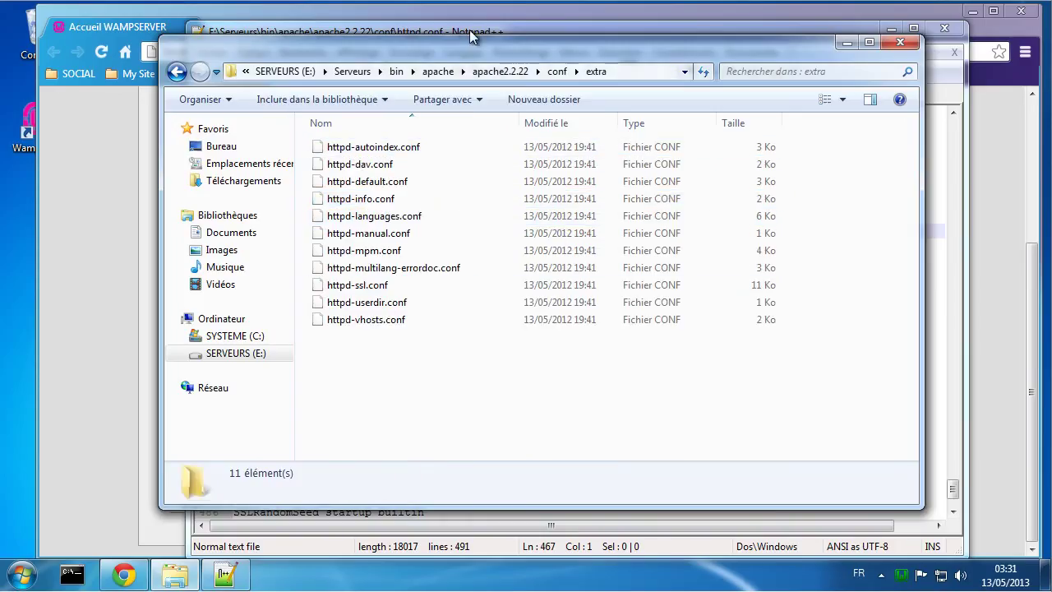
drag(454, 43, 812, 51)
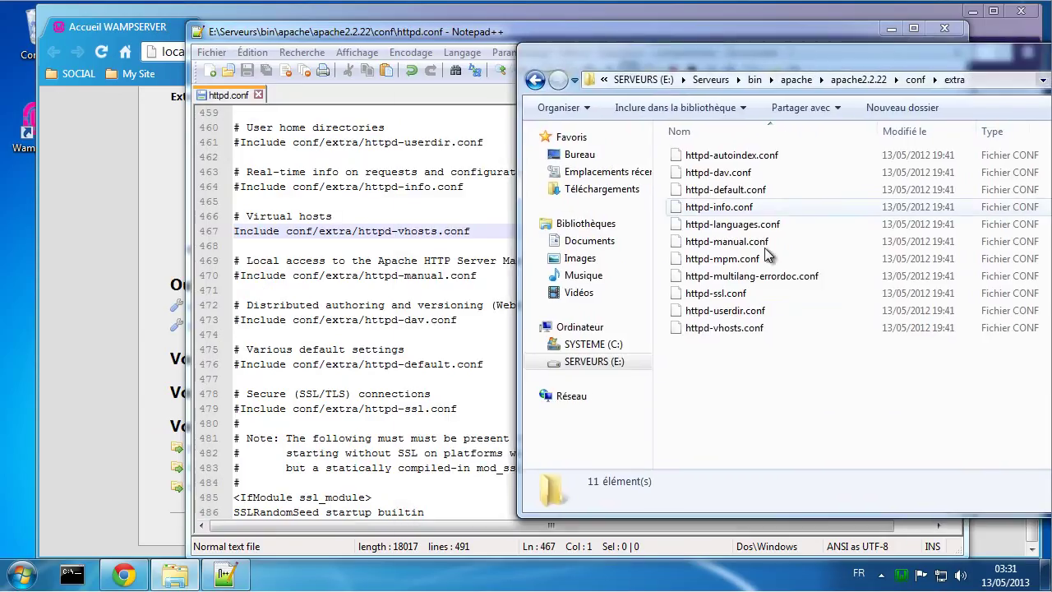
drag(731, 330, 407, 353)
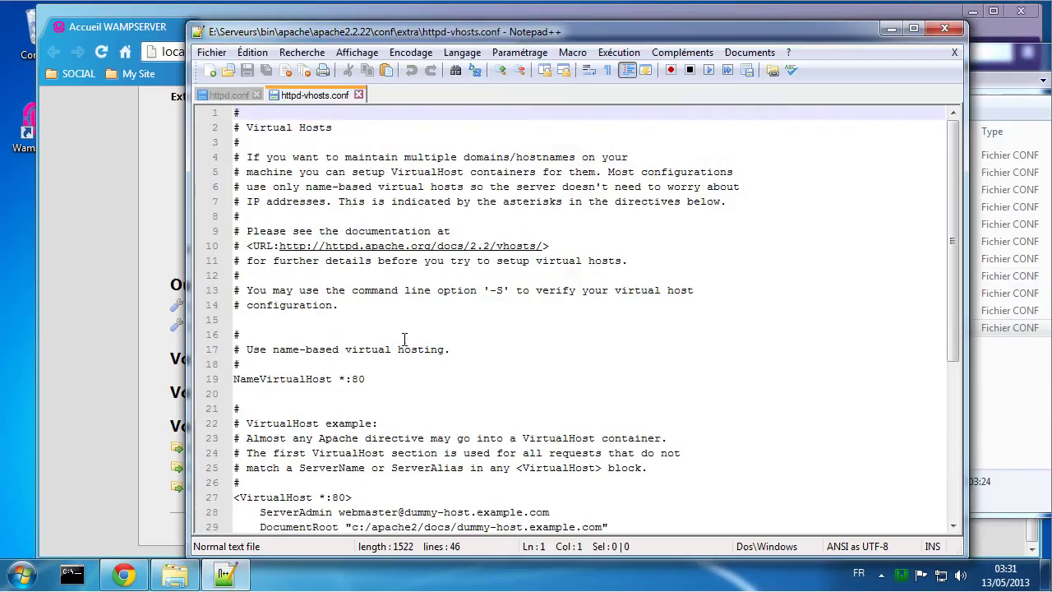
Step: Cut the dummy-host2 VirtualHost block, lines 36–42, from httpd-vhosts.conf
scroll(526, 387, down, 2)
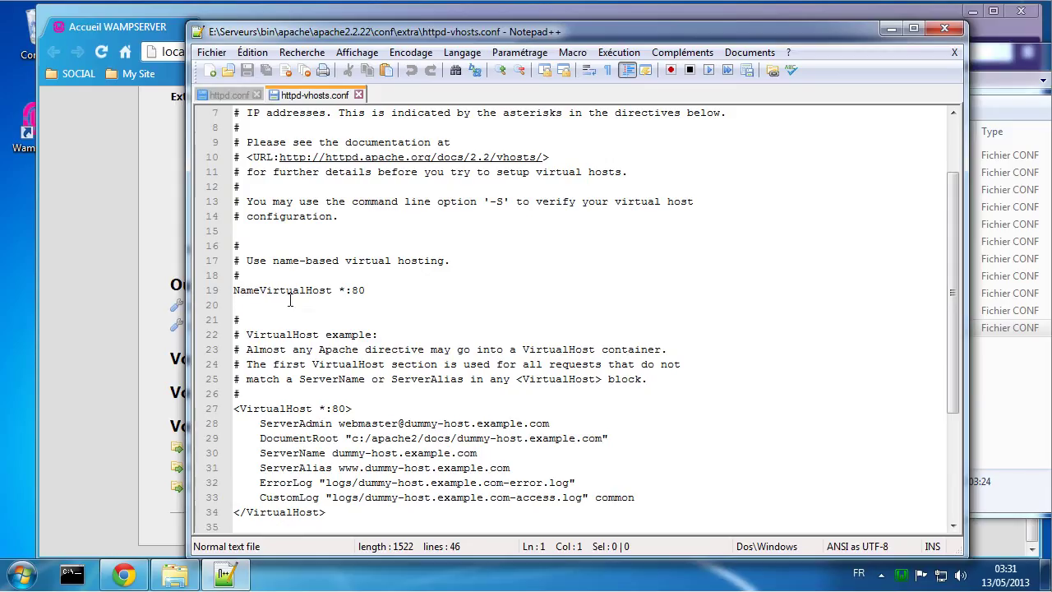
scroll(420, 352, down, 3)
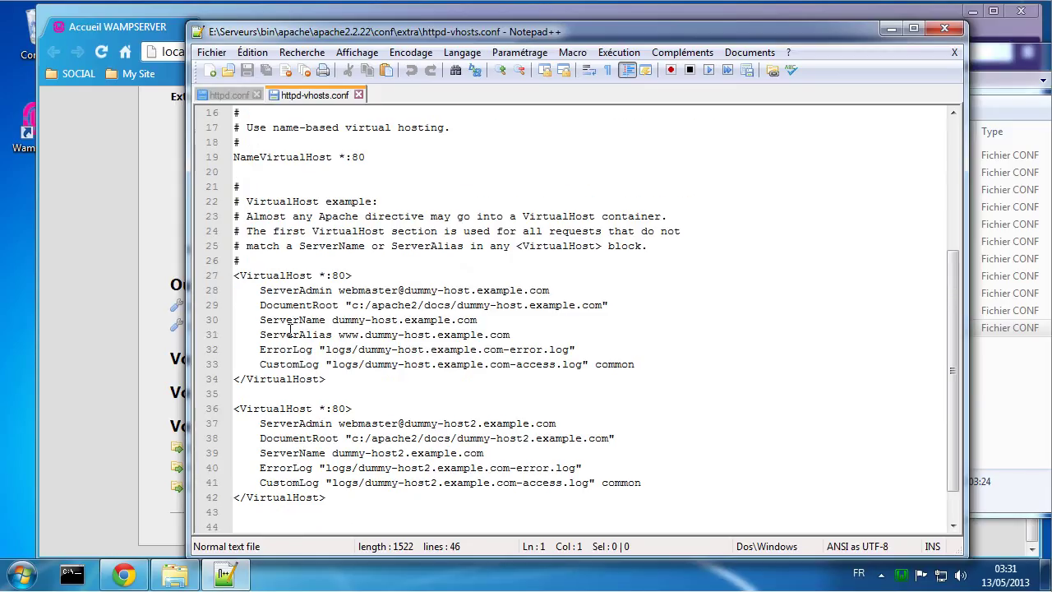
drag(351, 503, 205, 408)
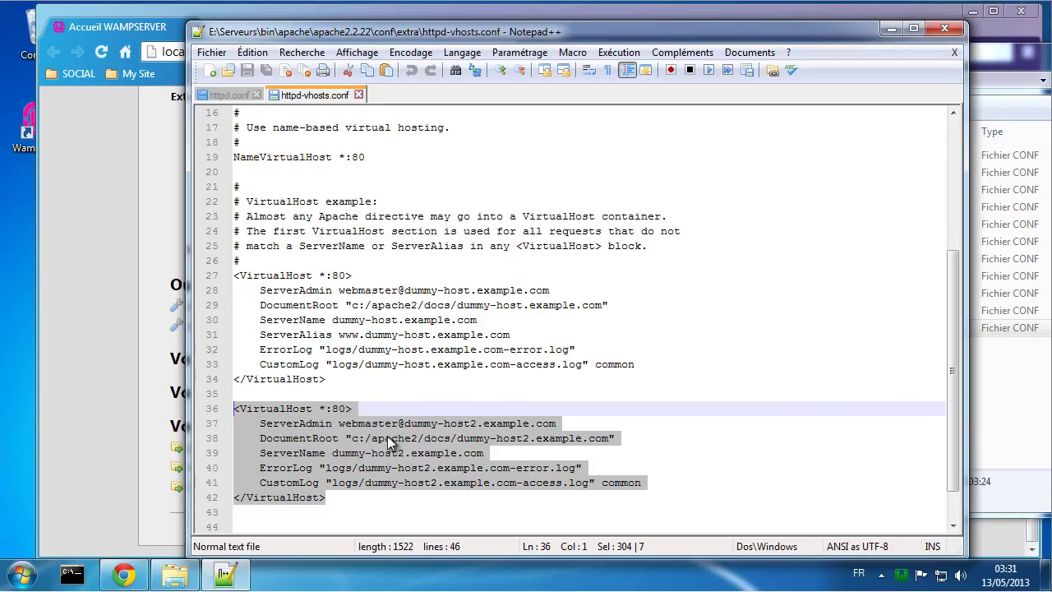
click(361, 392)
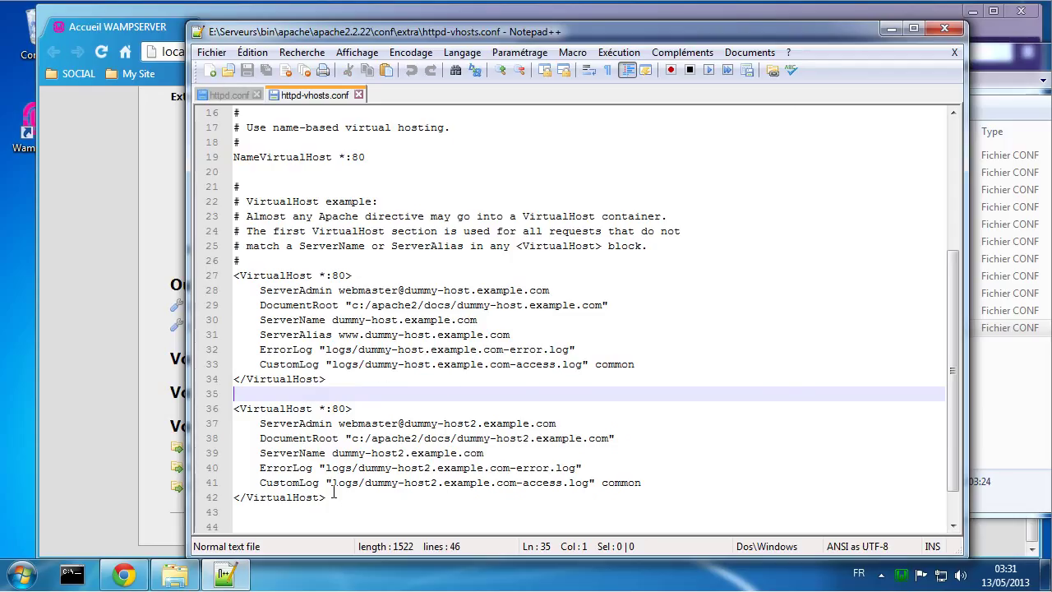
drag(327, 497, 211, 411)
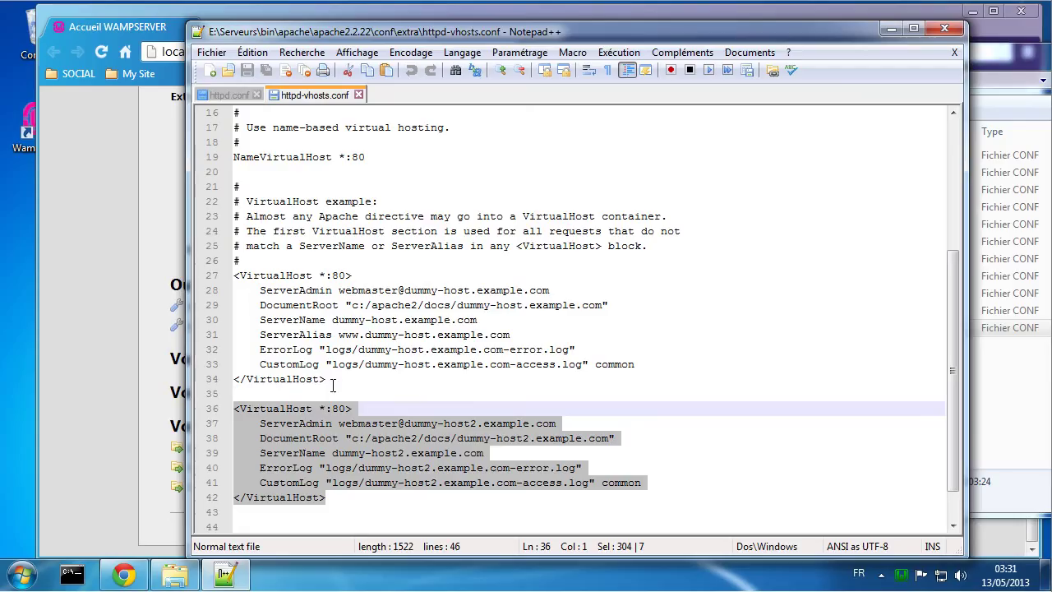
key(ctrl+x)
Step: Paste the block into a new document, then return to httpd.conf
click(210, 70)
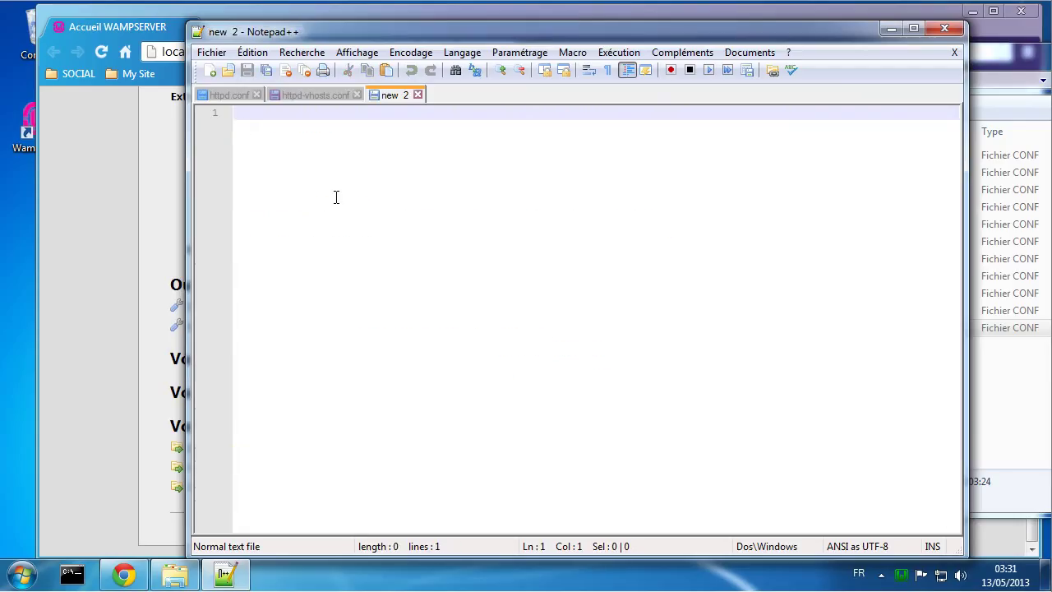
key(ctrl+v)
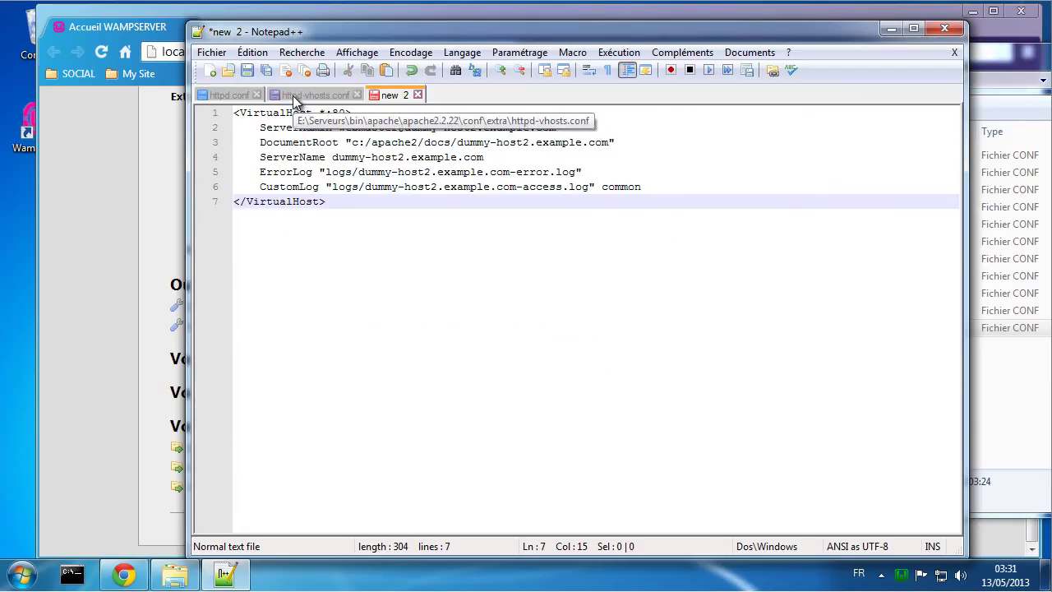
click(287, 95)
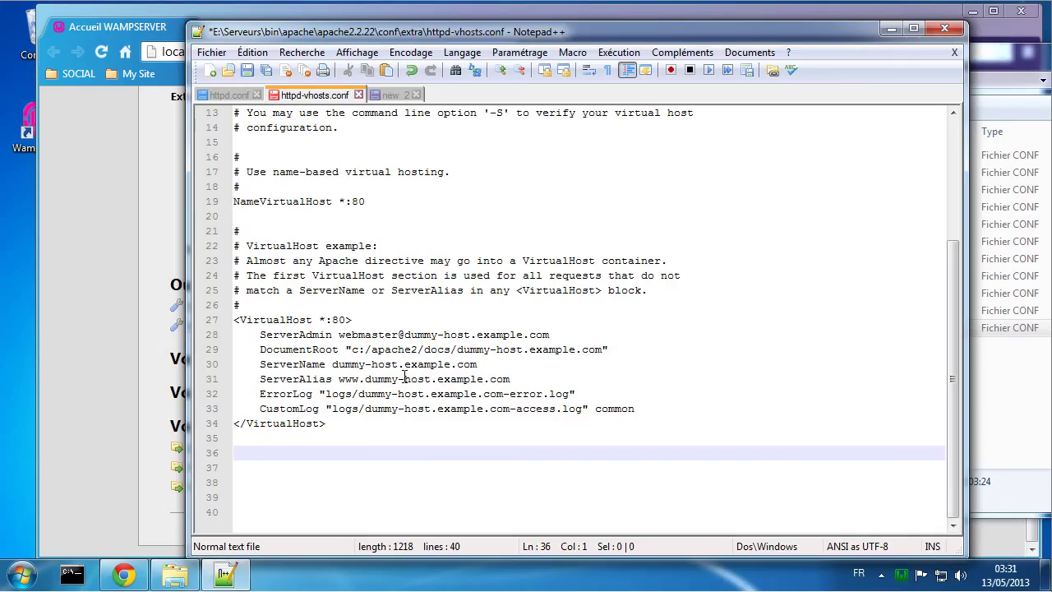
click(223, 96)
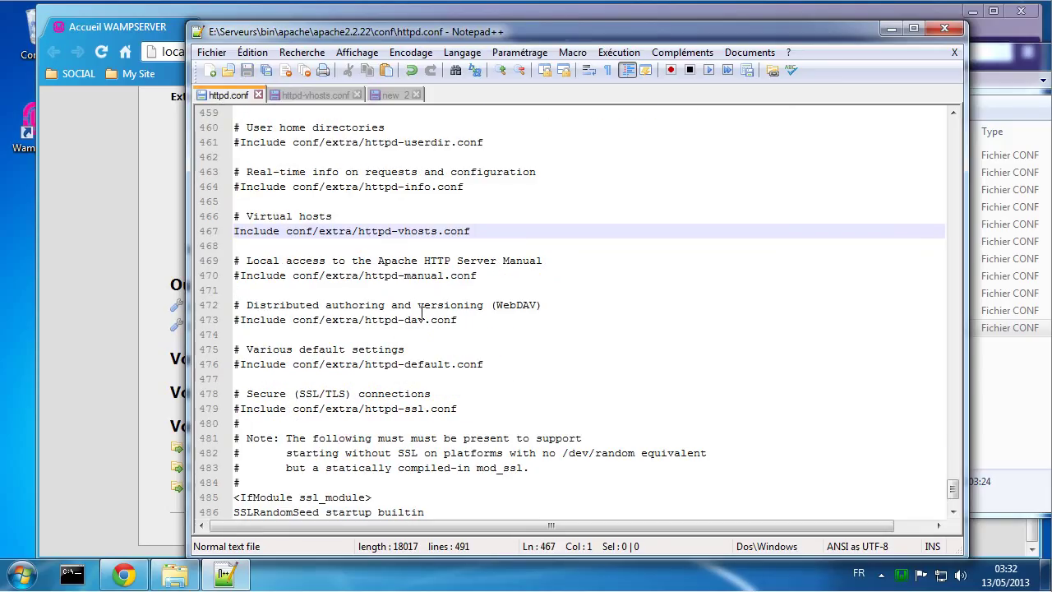
Step: Copy the <Directory "E:/Serveurs/www/"> block from httpd.conf and switch to httpd-vhosts.conf
scroll(756, 446, up, 15)
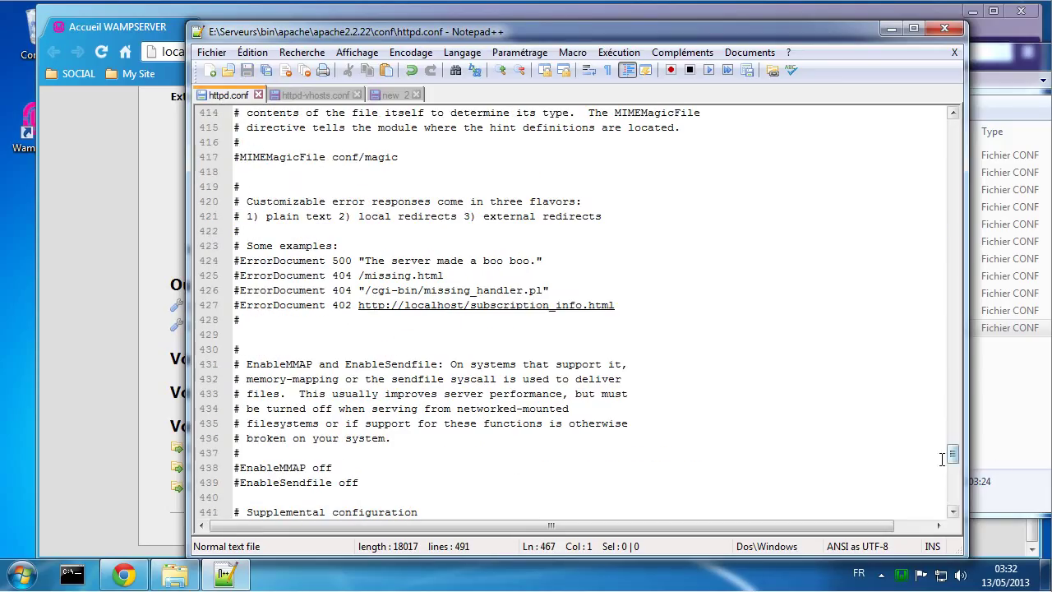
drag(954, 457, 953, 275)
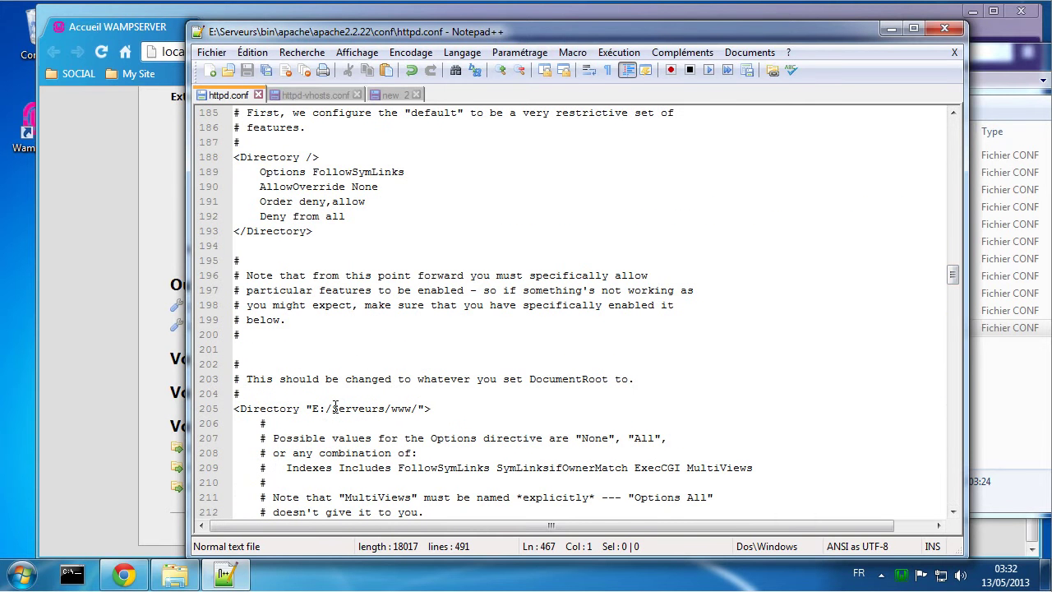
scroll(258, 417, down, 1)
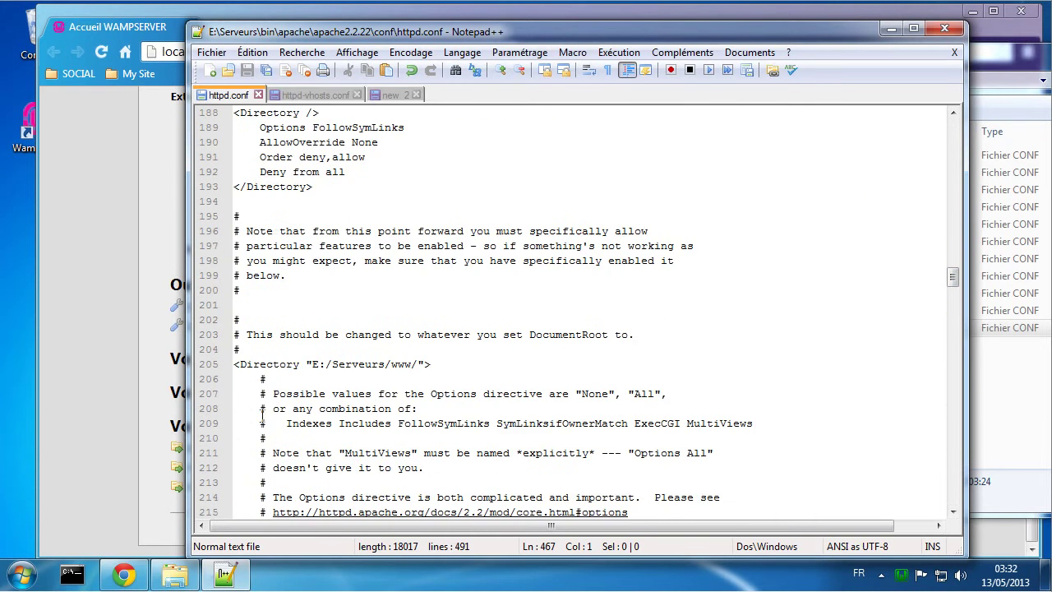
drag(236, 362, 326, 408)
right_click(297, 370)
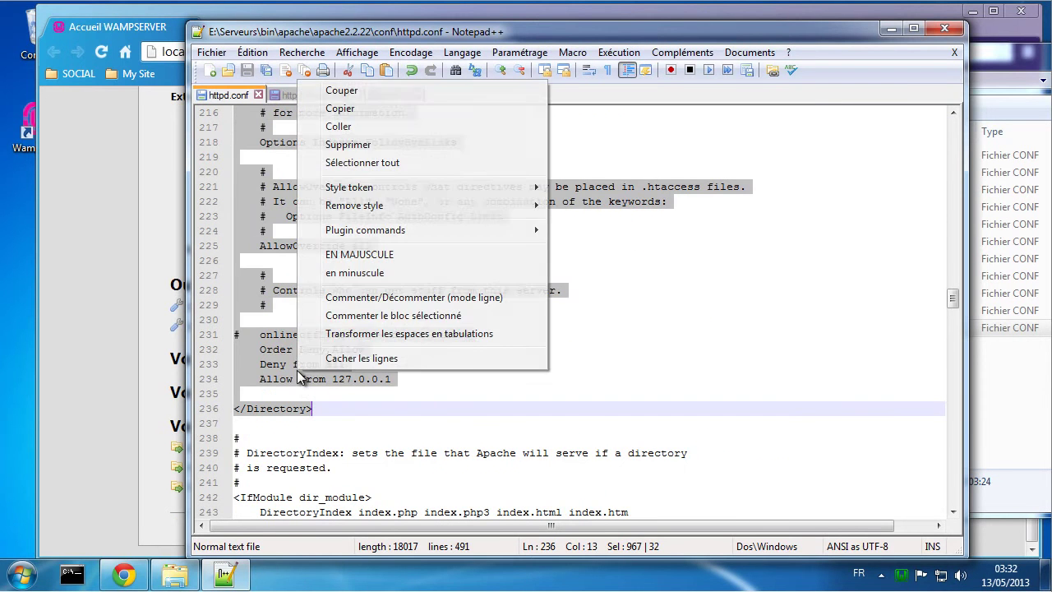
click(355, 111)
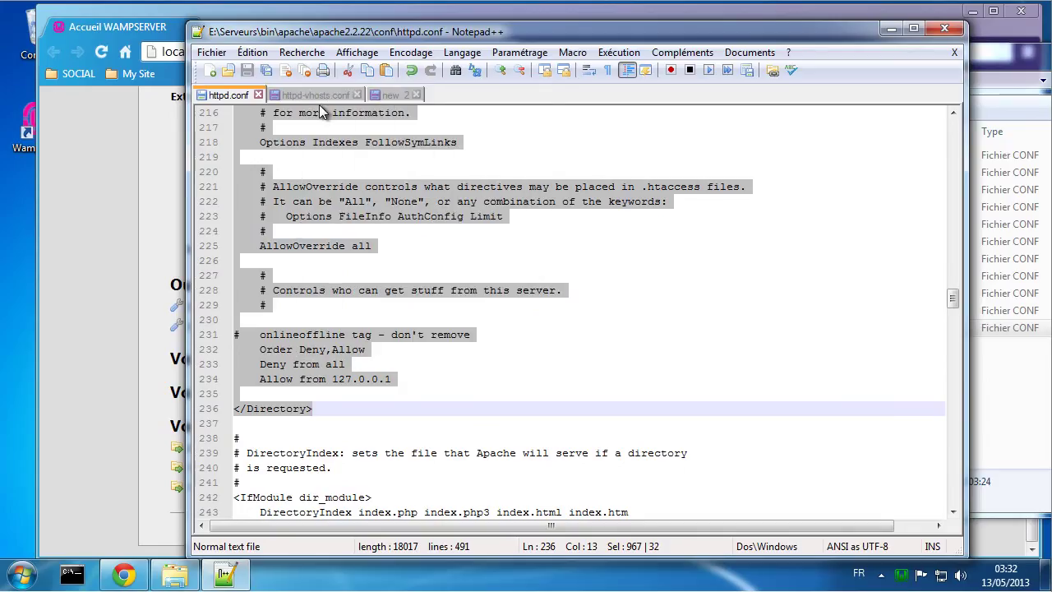
click(316, 96)
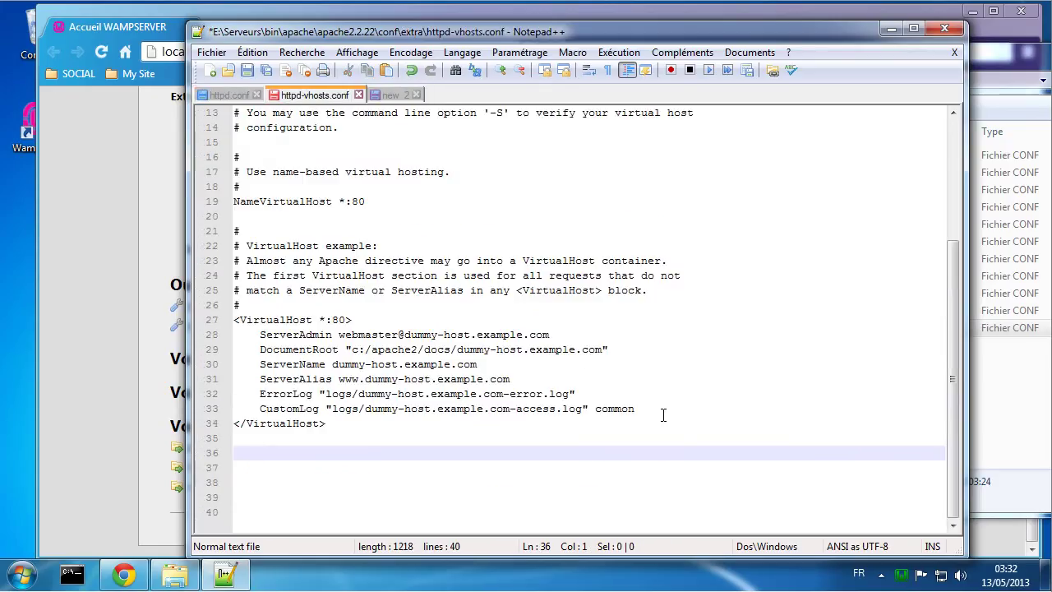
Step: Paste the copied E:/Serveurs/www/ Directory block on new lines after CustomLog
click(662, 411)
key(Return)
key(Return)
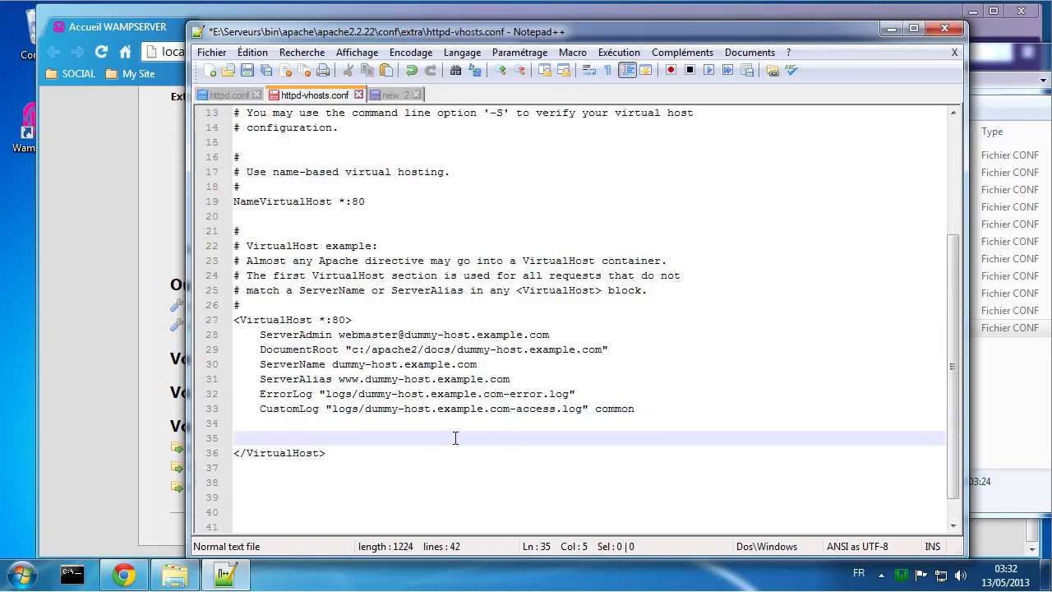
right_click(455, 438)
click(517, 195)
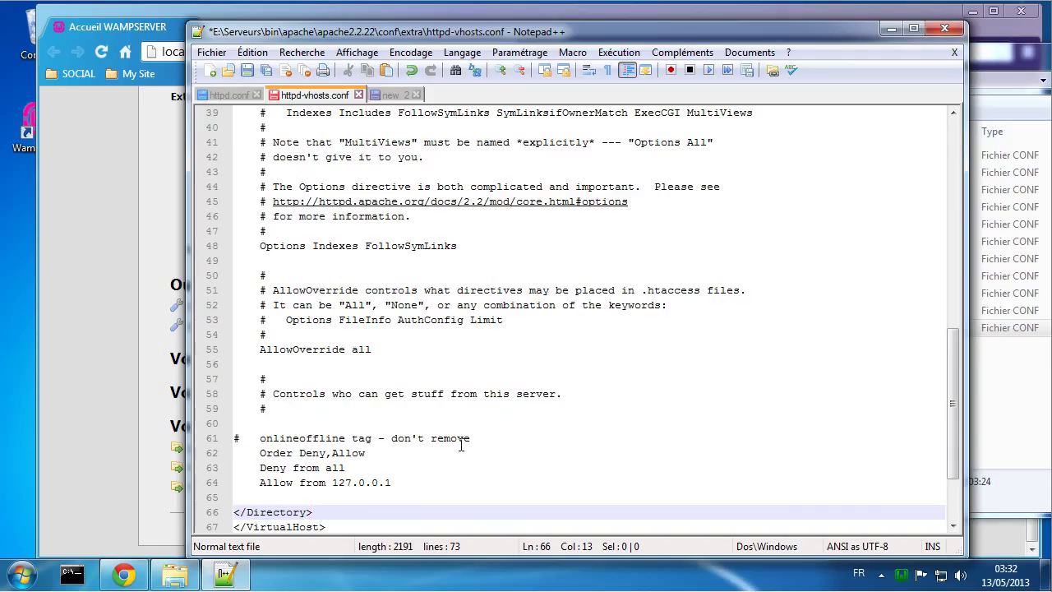
Step: Delete the access-control, AllowOverride and Options comment lines from the pasted block
drag(472, 438, 205, 366)
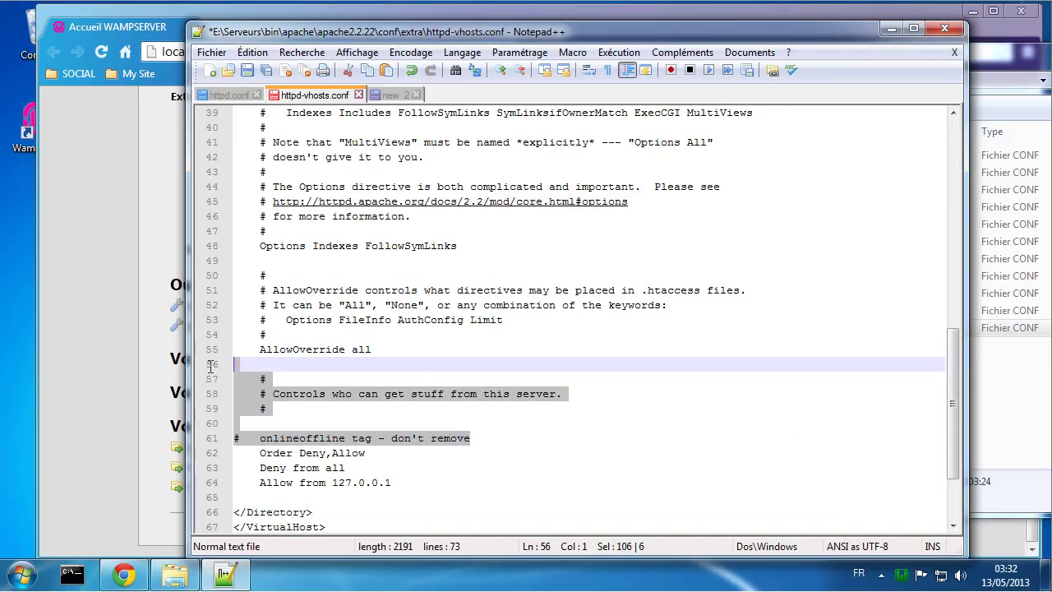
key(Delete)
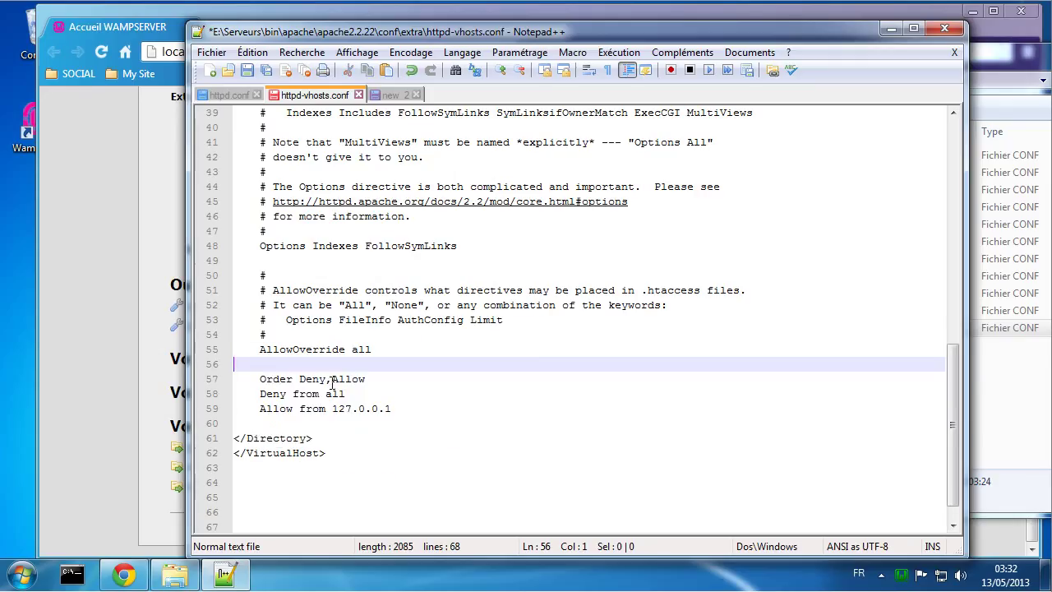
key(BackSpace)
drag(297, 337, 215, 262)
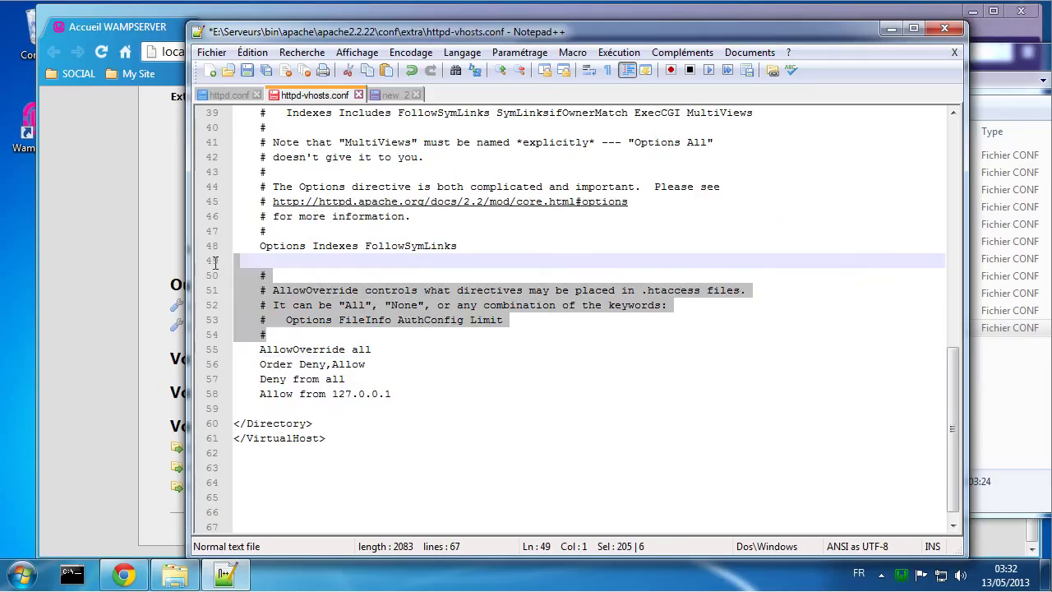
key(Delete)
key(BackSpace)
scroll(427, 395, up, 4)
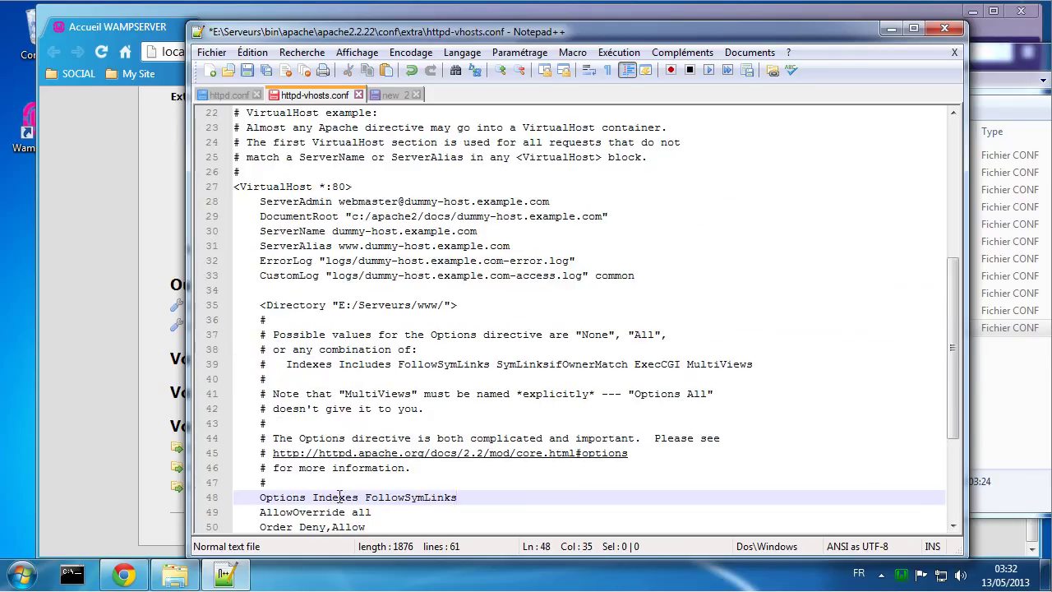
drag(233, 497, 196, 330)
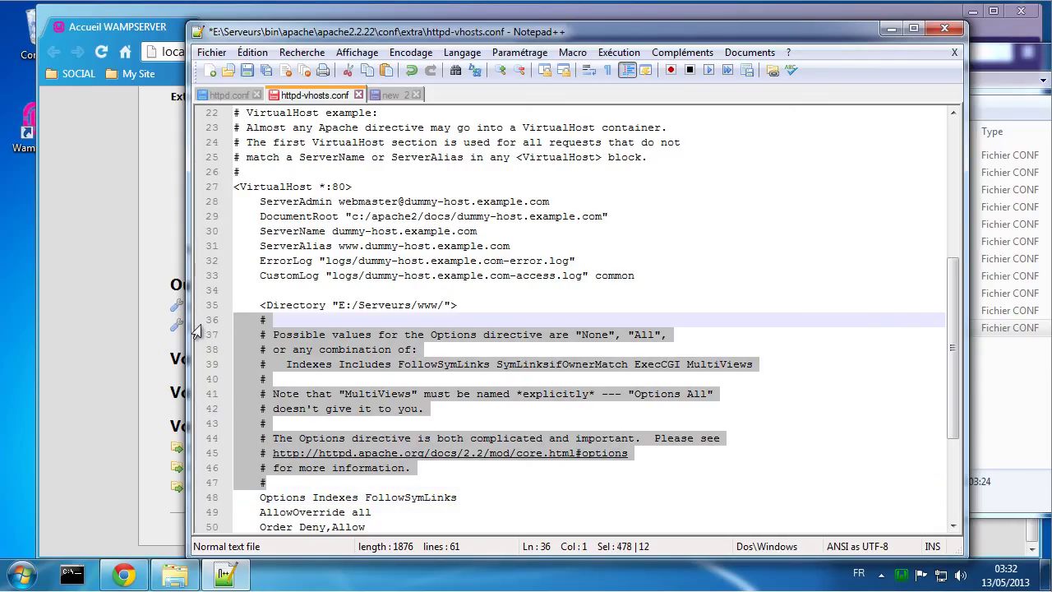
key(Delete)
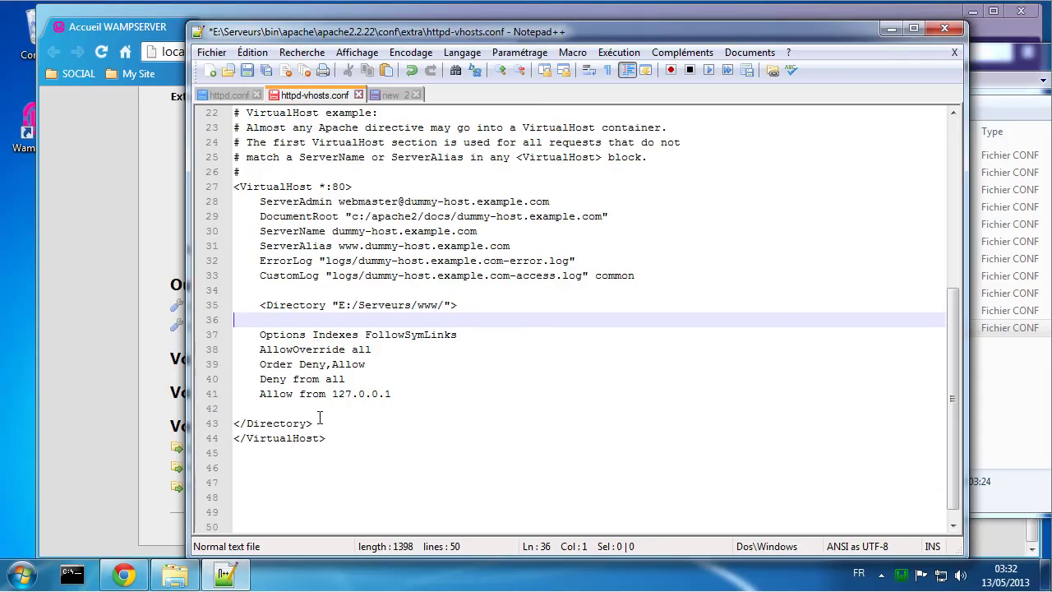
Step: Indent the Directory block's directives one level
drag(327, 424, 218, 341)
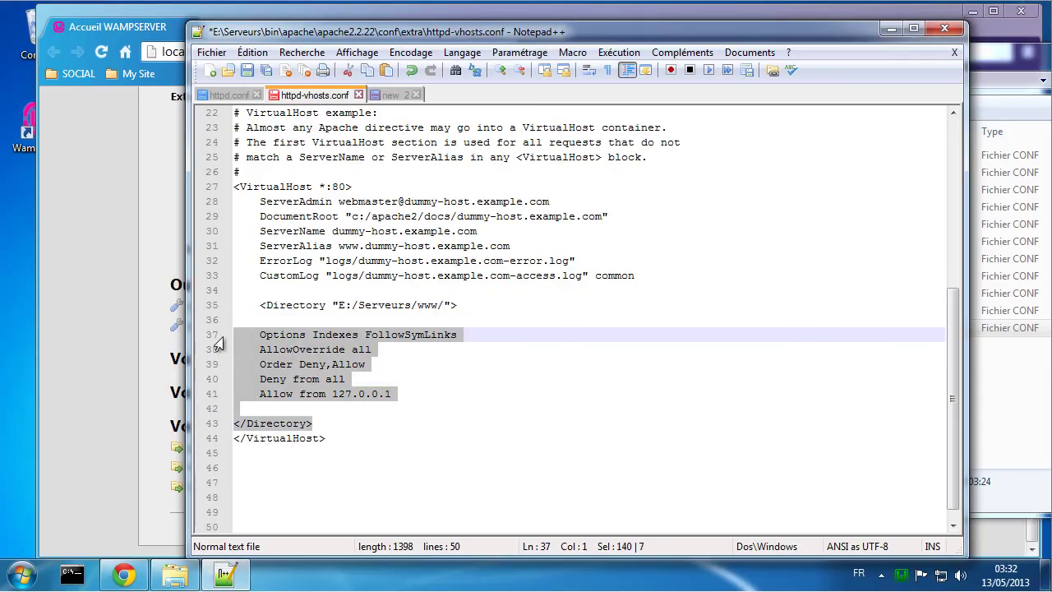
key(Tab)
click(463, 394)
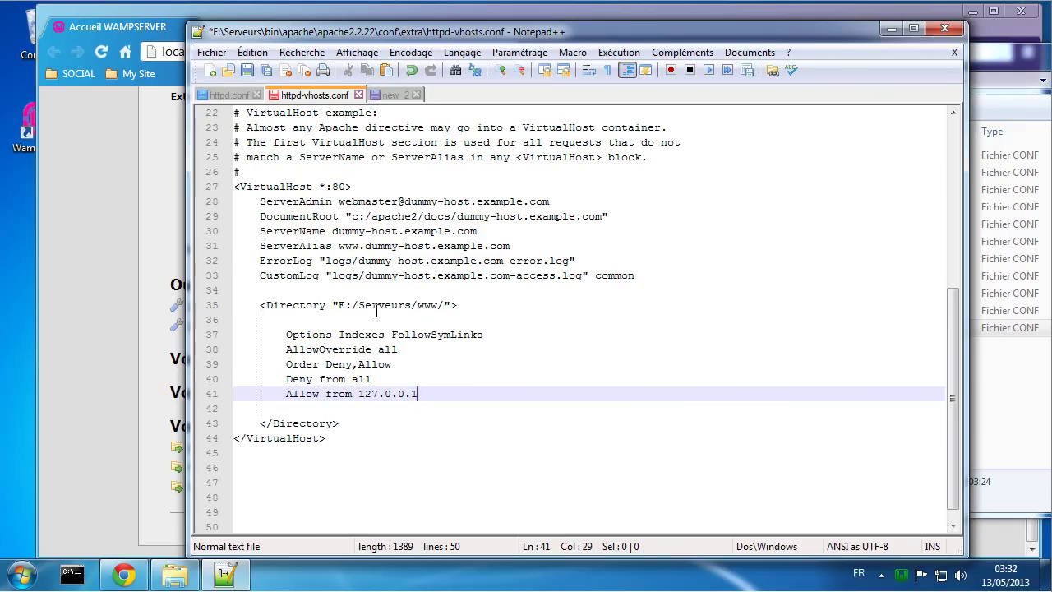
Step: Set DocumentRoot to E:/Serveurs/www and drop the trailing slash from the Directory path
drag(339, 305, 444, 305)
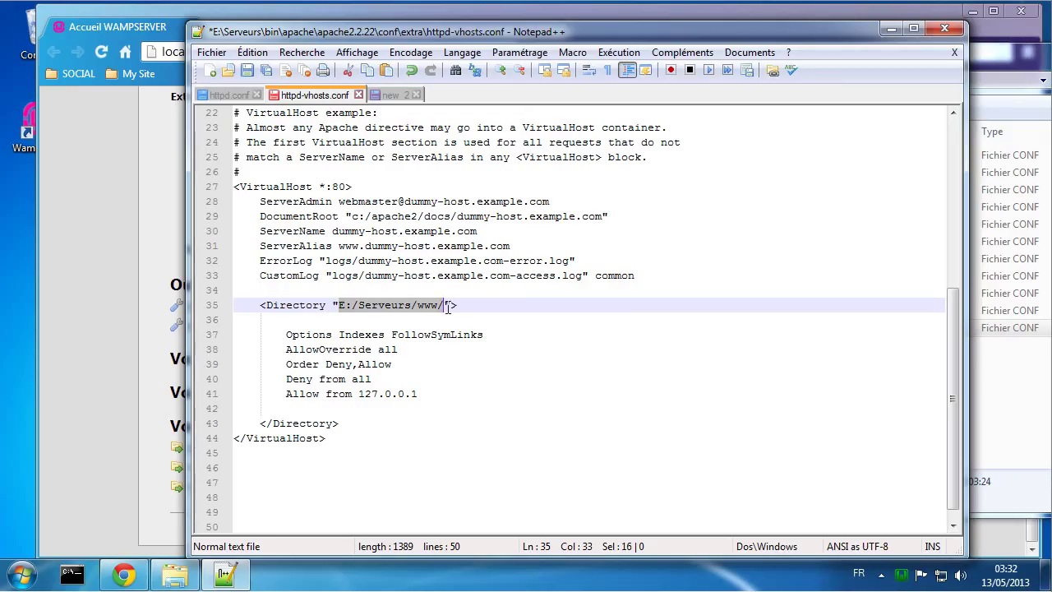
drag(438, 304, 340, 305)
key(ctrl+c)
drag(351, 216, 606, 222)
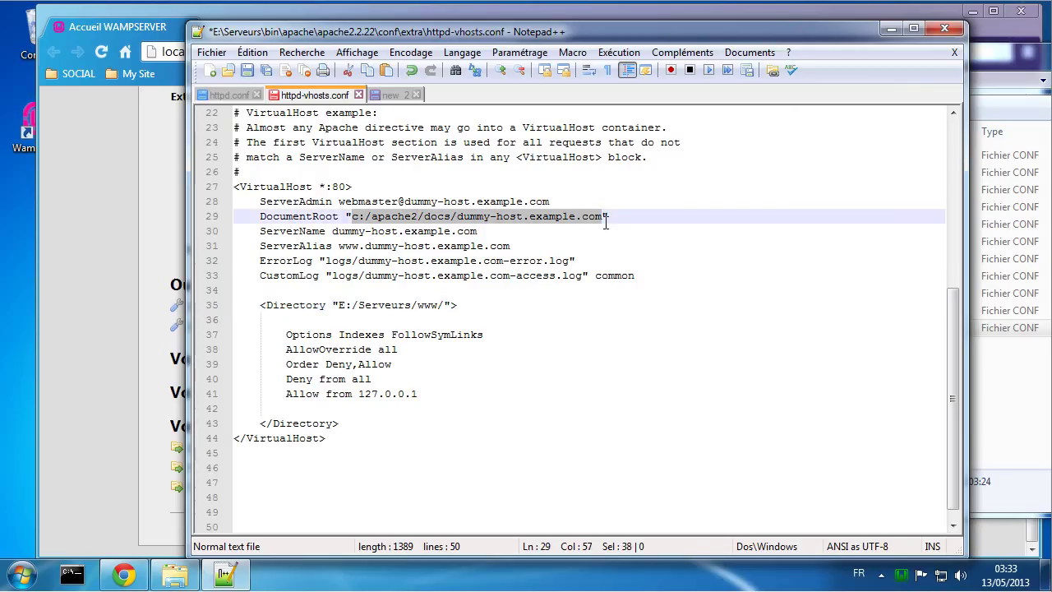
key(ctrl+v)
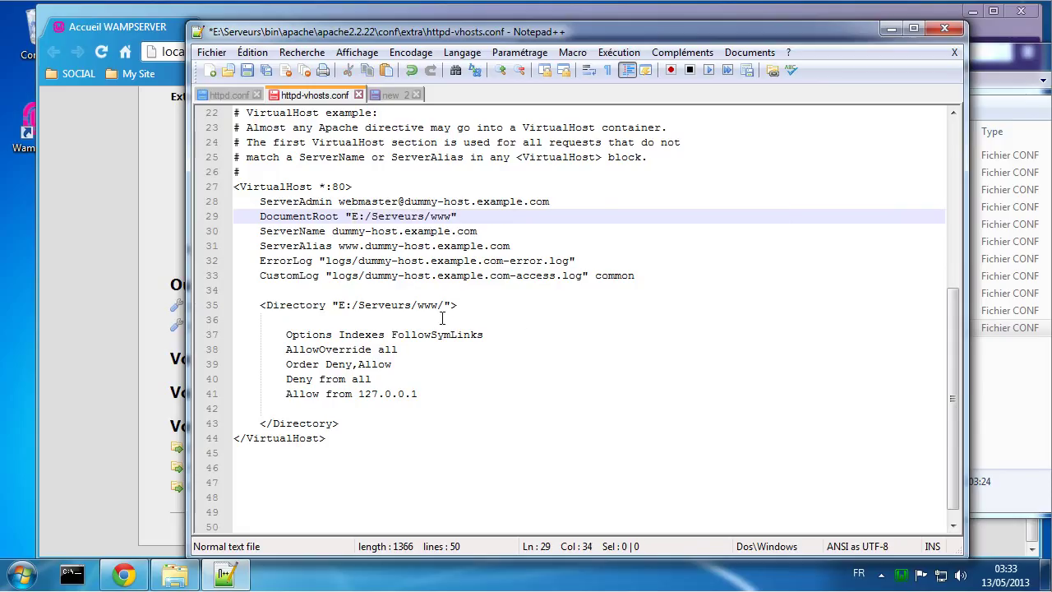
click(444, 306)
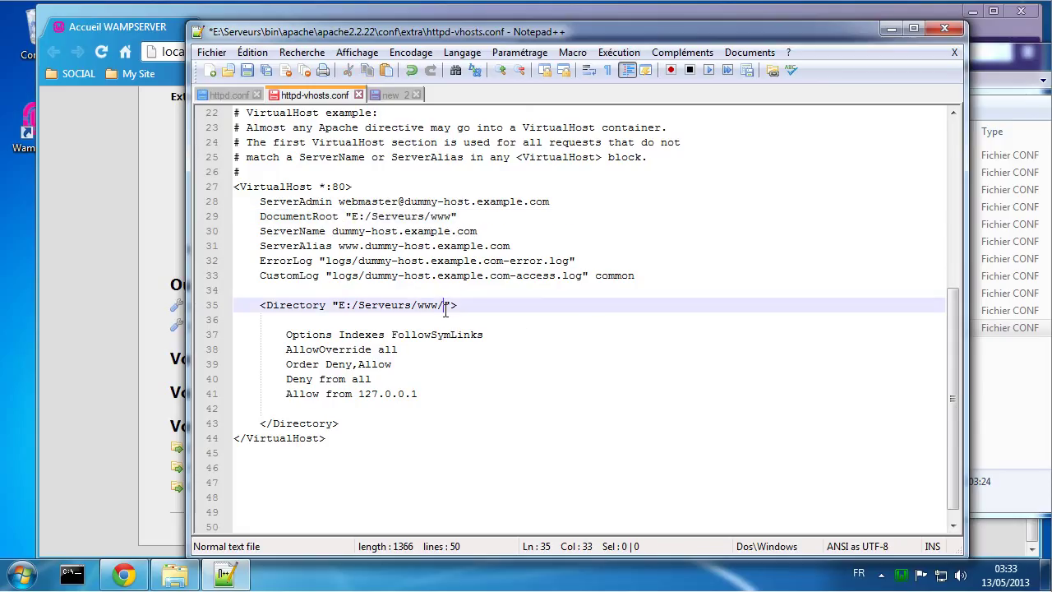
key(BackSpace)
Step: Set the ServerAlias to 127.0.0.1 and the ServerName to localhost
drag(337, 246, 515, 247)
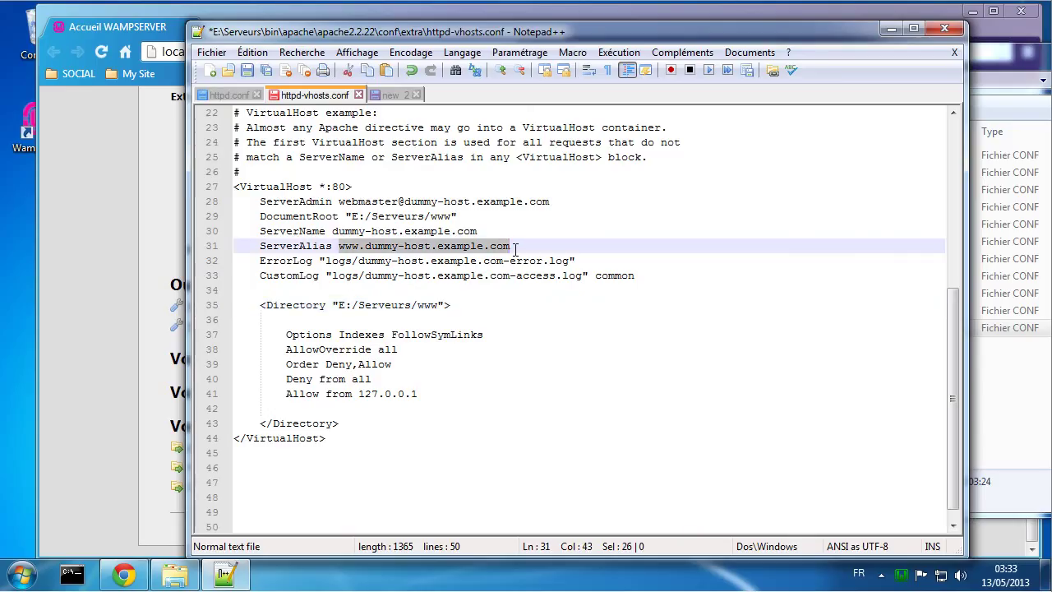
text(127)
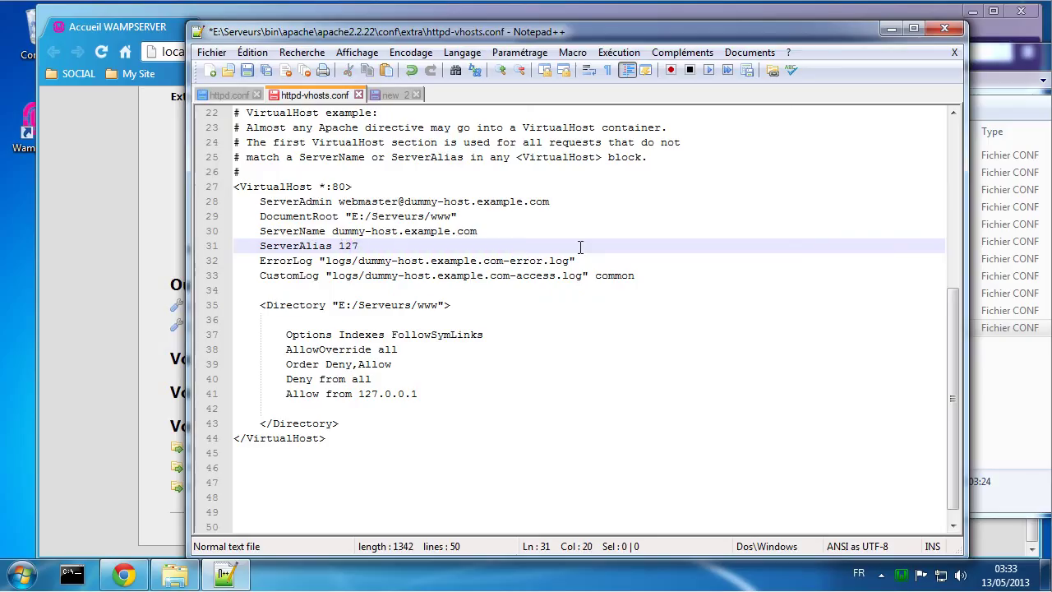
text(.0.0.1)
drag(333, 231, 484, 234)
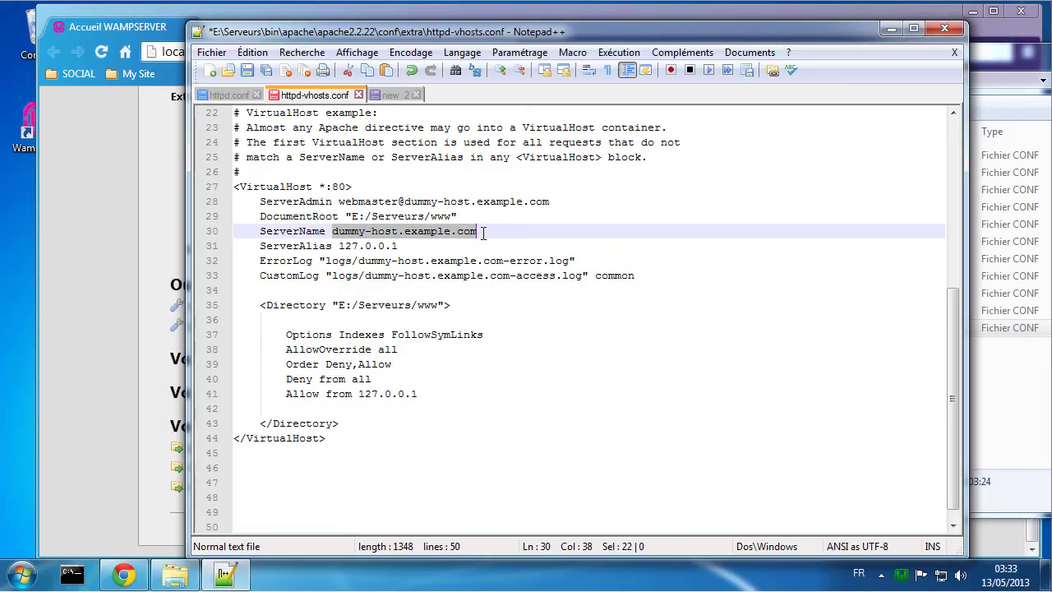
text(lo)
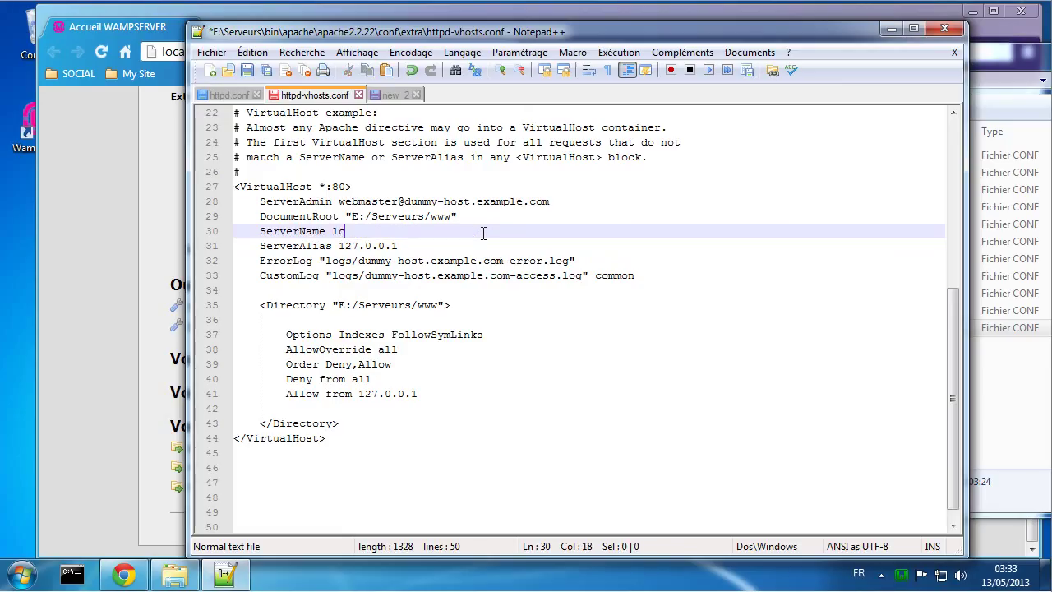
text(calhost)
Step: Use localhost as the host in the ServerAdmin address and ErrorLog/CustomLog file names
double_click(355, 232)
key(ctrl+c)
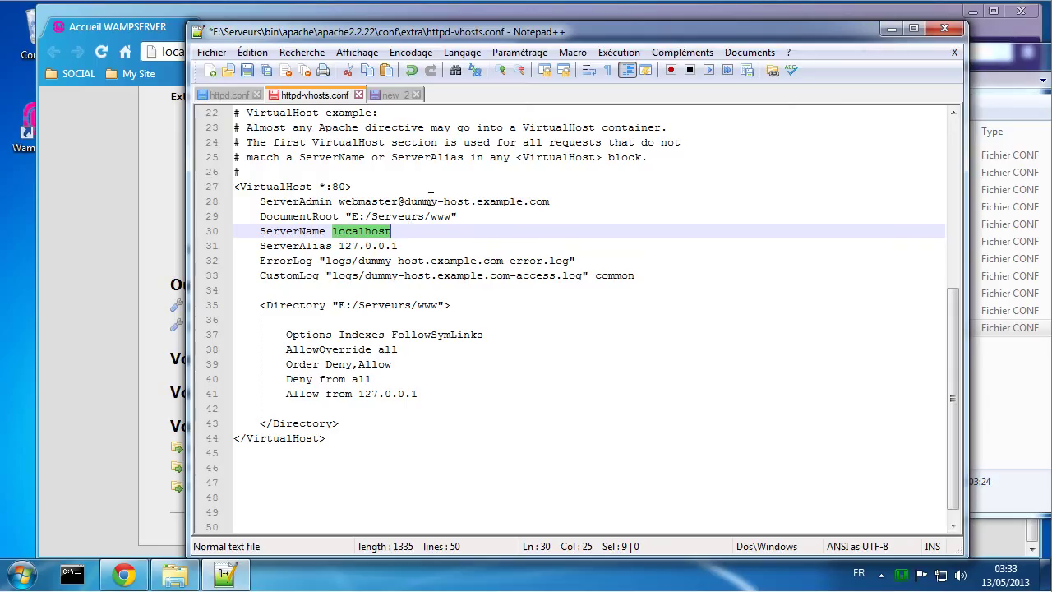
drag(405, 201, 556, 204)
key(ctrl+v)
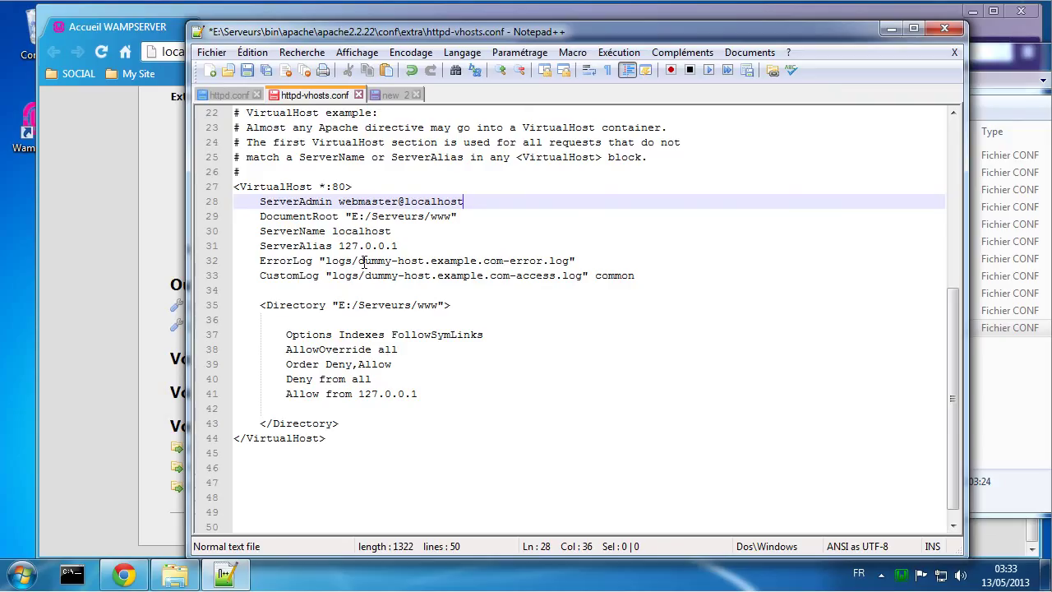
drag(358, 261, 503, 263)
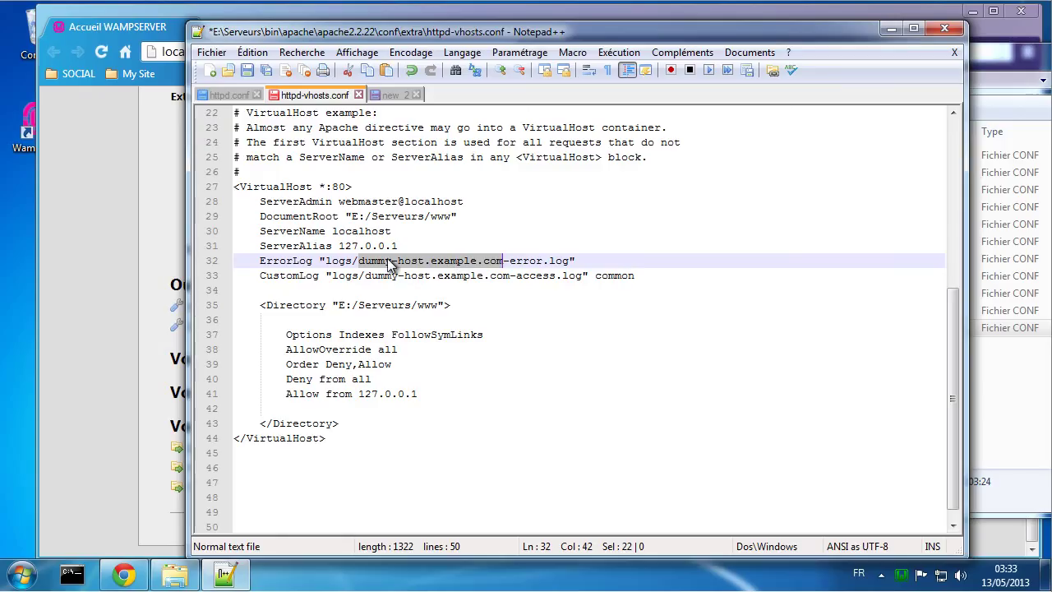
key(ctrl+v)
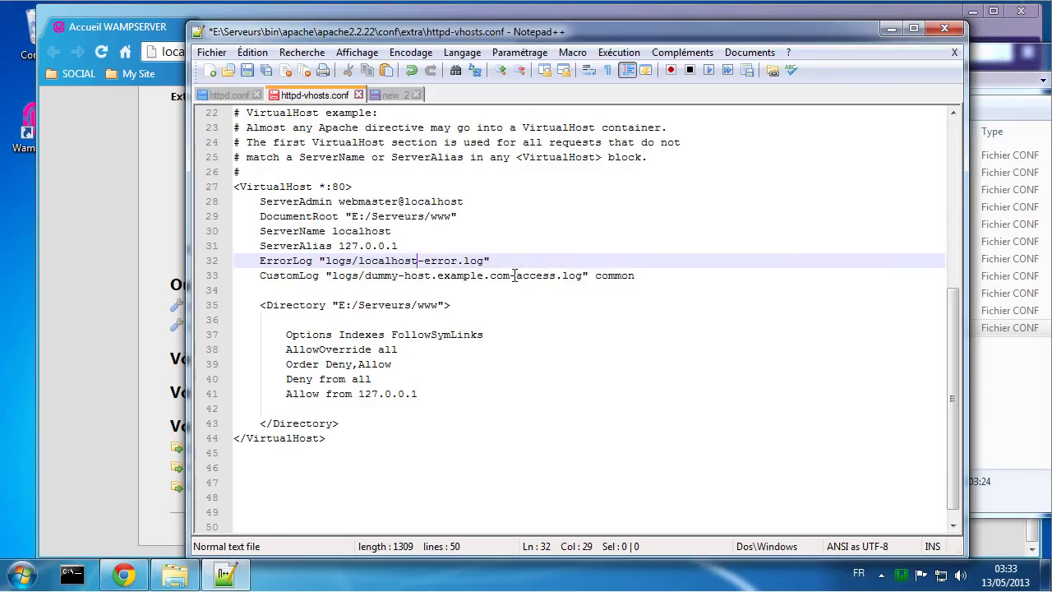
drag(511, 275, 364, 276)
key(ctrl+v)
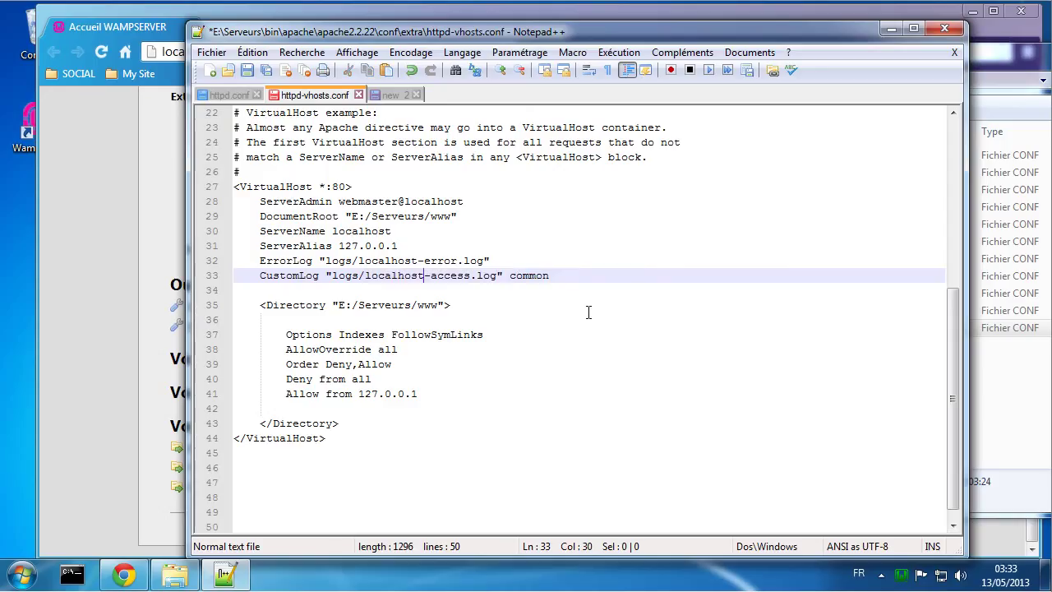
click(499, 392)
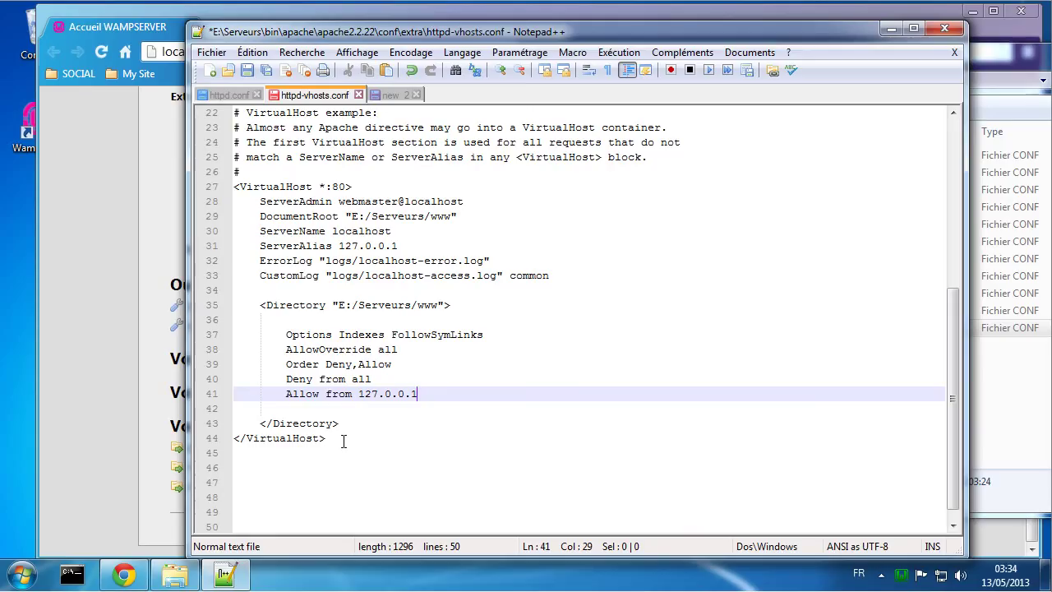
drag(344, 442, 209, 187)
key(ctrl+c)
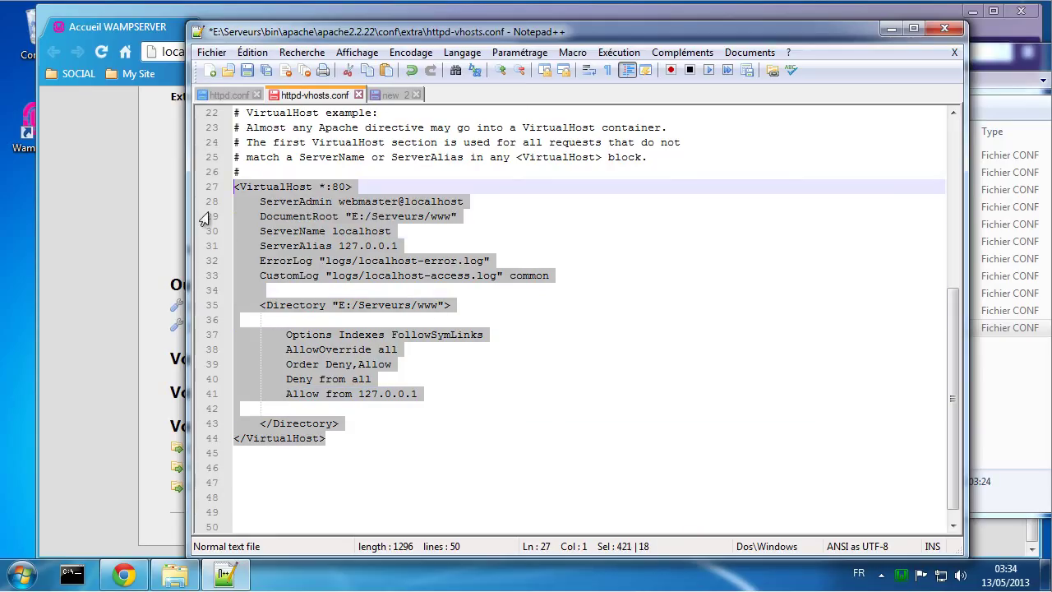
Step: Replace the dummy-host2 block in 'new 2' with the copied localhost VirtualHost block
click(387, 94)
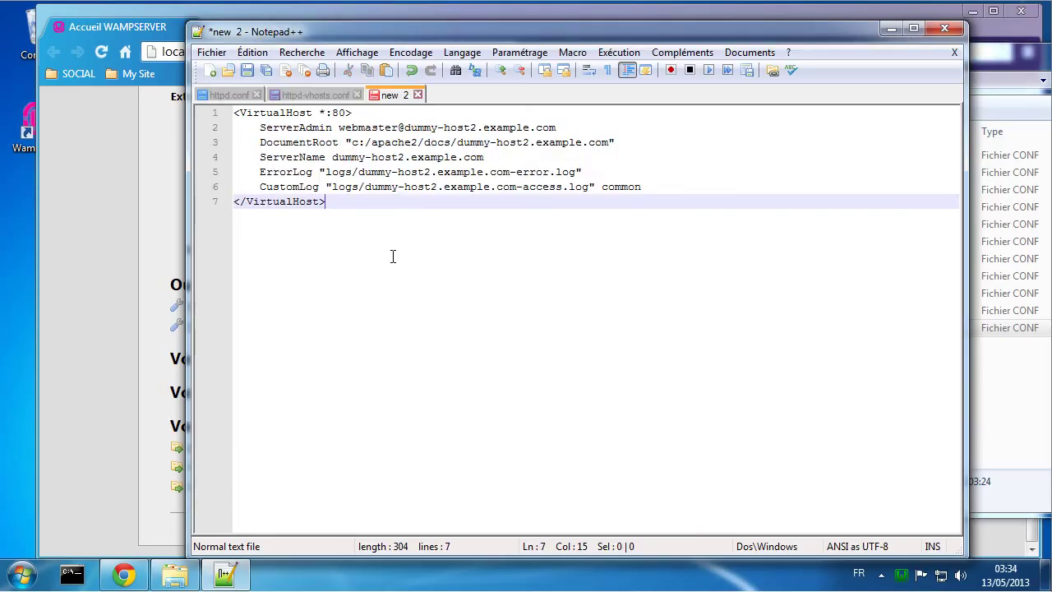
drag(374, 199, 232, 112)
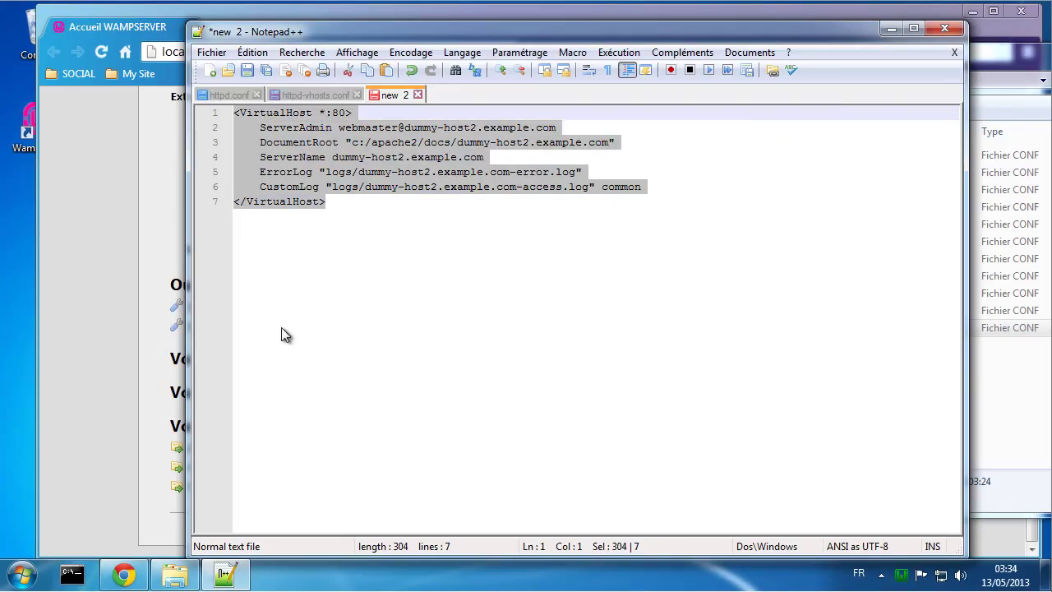
key(ctrl+v)
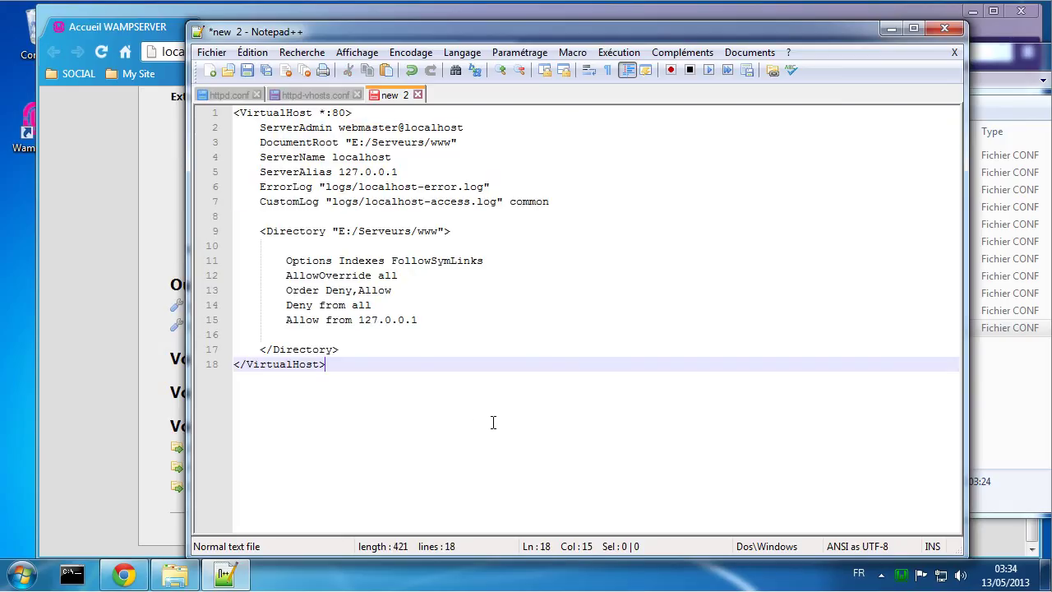
click(175, 575)
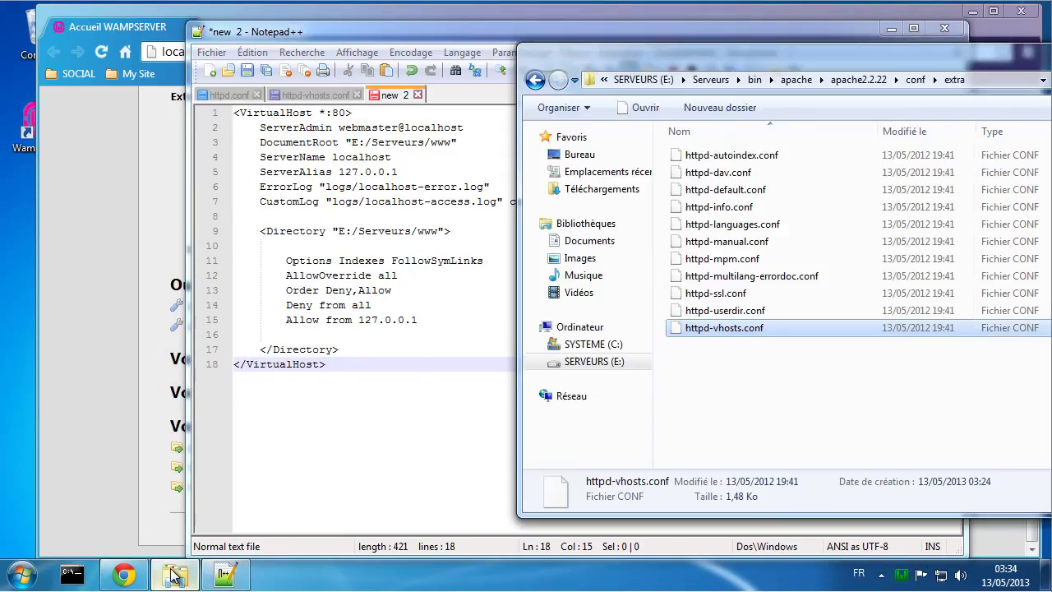
Step: Navigate Explorer to E:\Virtualhost\cms and select 'Virtualhost' in the address path
drag(685, 53, 598, 51)
click(579, 70)
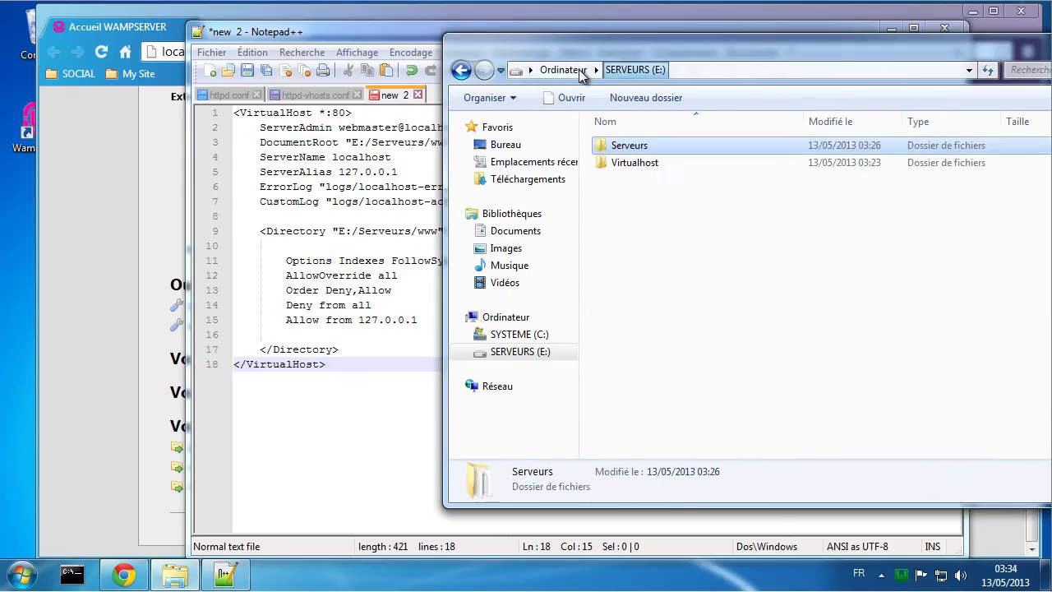
double_click(629, 162)
double_click(623, 148)
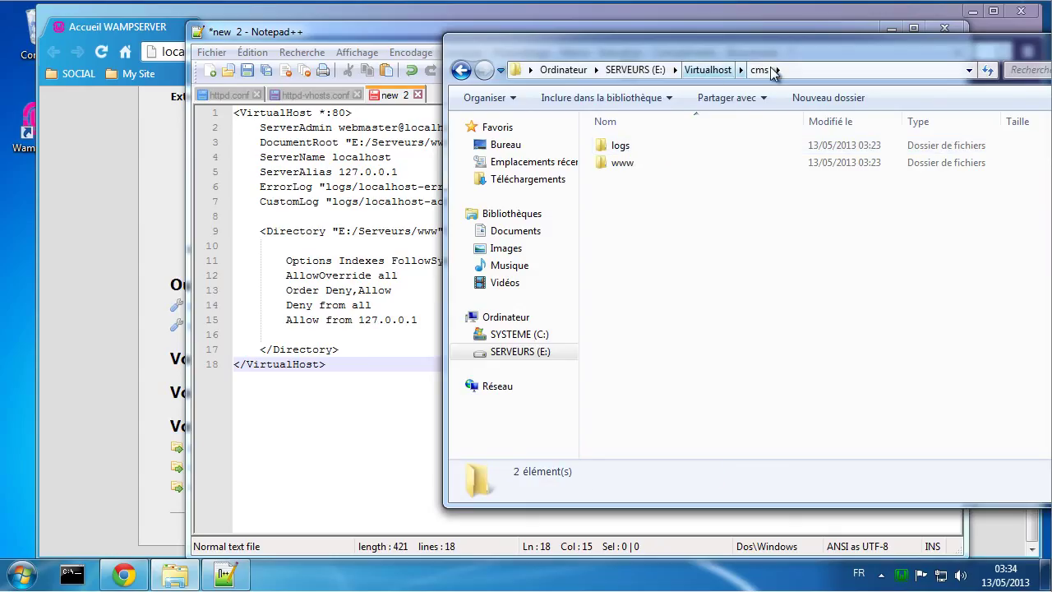
click(806, 73)
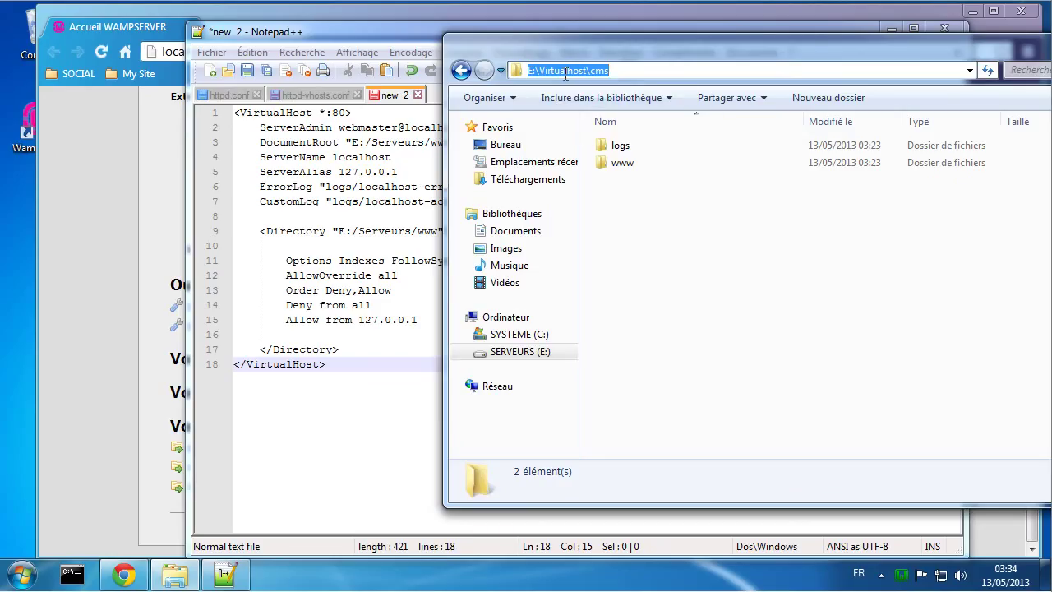
click(624, 70)
double_click(574, 72)
click(557, 69)
drag(540, 70, 589, 72)
key(ctrl+c)
click(388, 233)
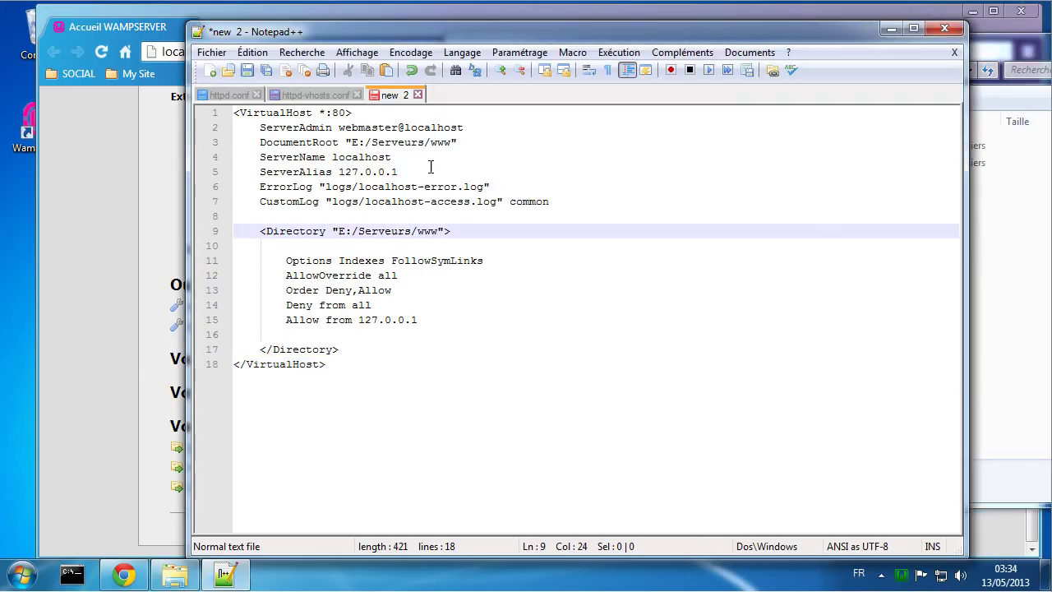
double_click(388, 141)
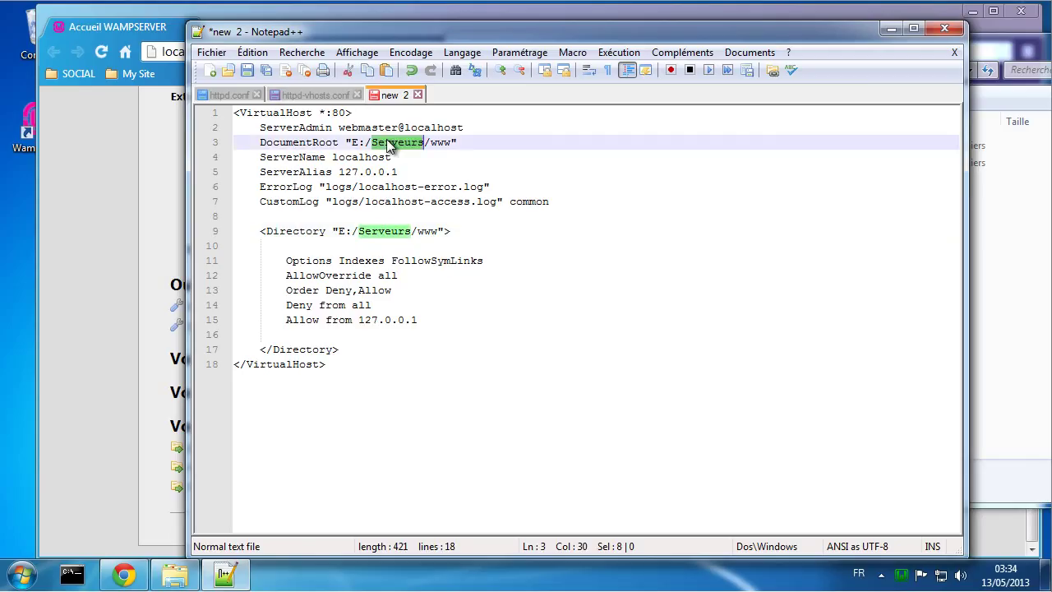
key(ctrl+v)
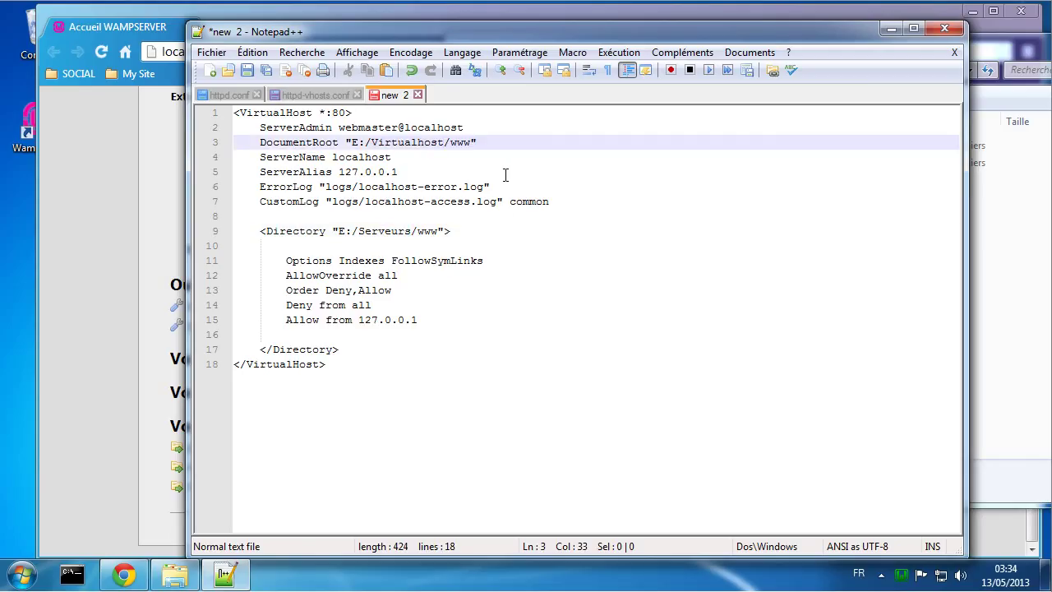
text(/cms/)
drag(354, 143, 497, 147)
key(ctrl+c)
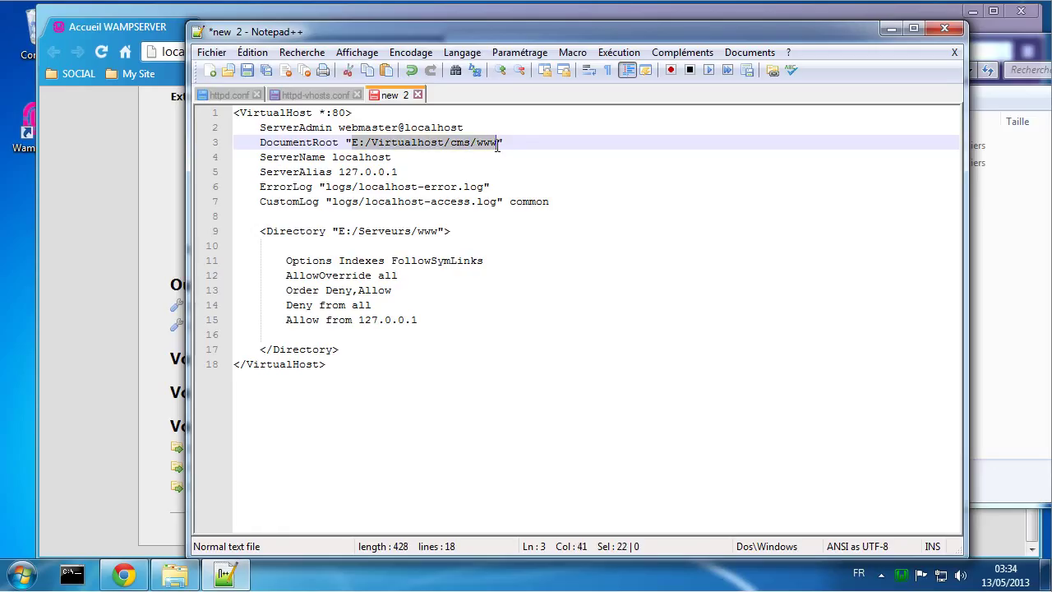
drag(340, 233, 442, 236)
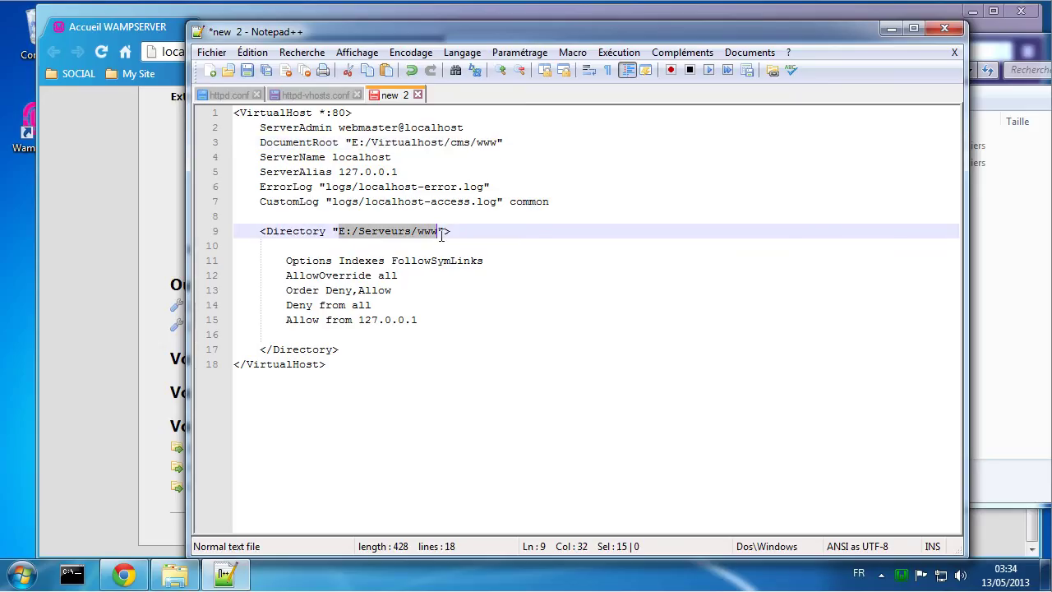
key(ctrl+v)
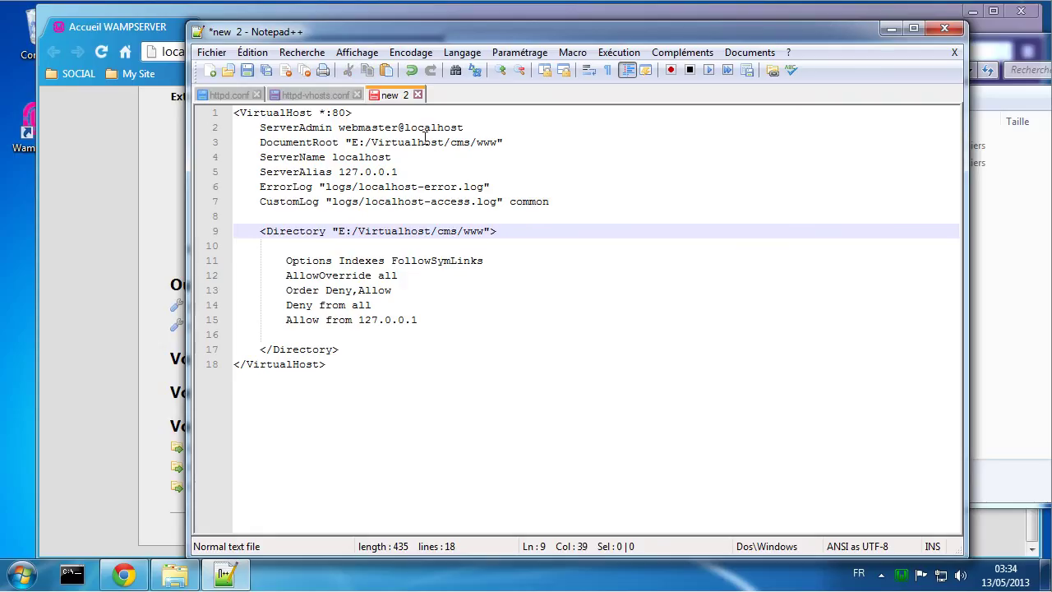
Step: Change the ServerAdmin address's domain to cms.tutoriel.net
double_click(424, 129)
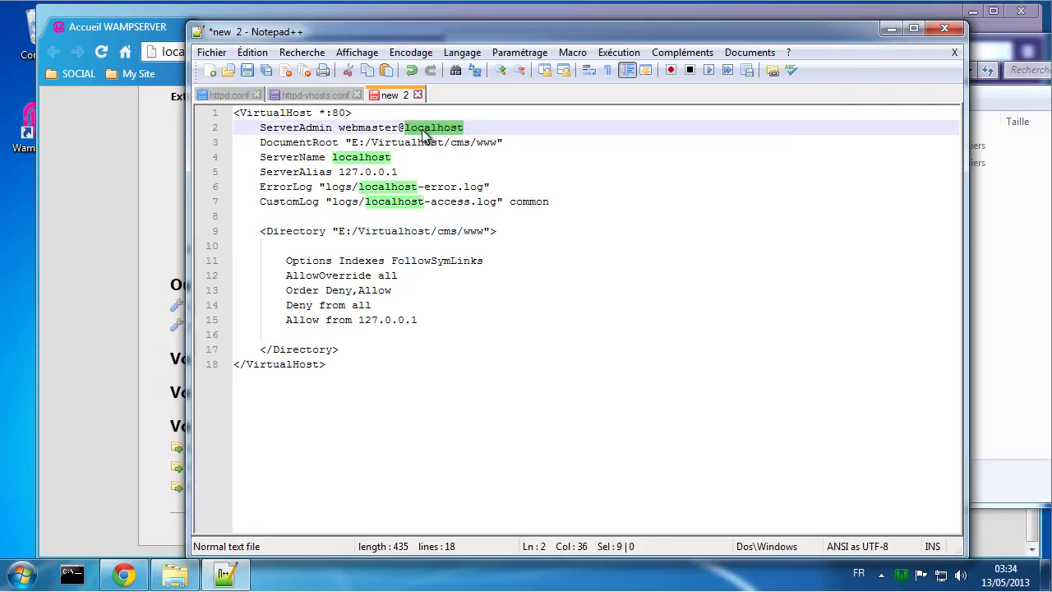
text(cms.)
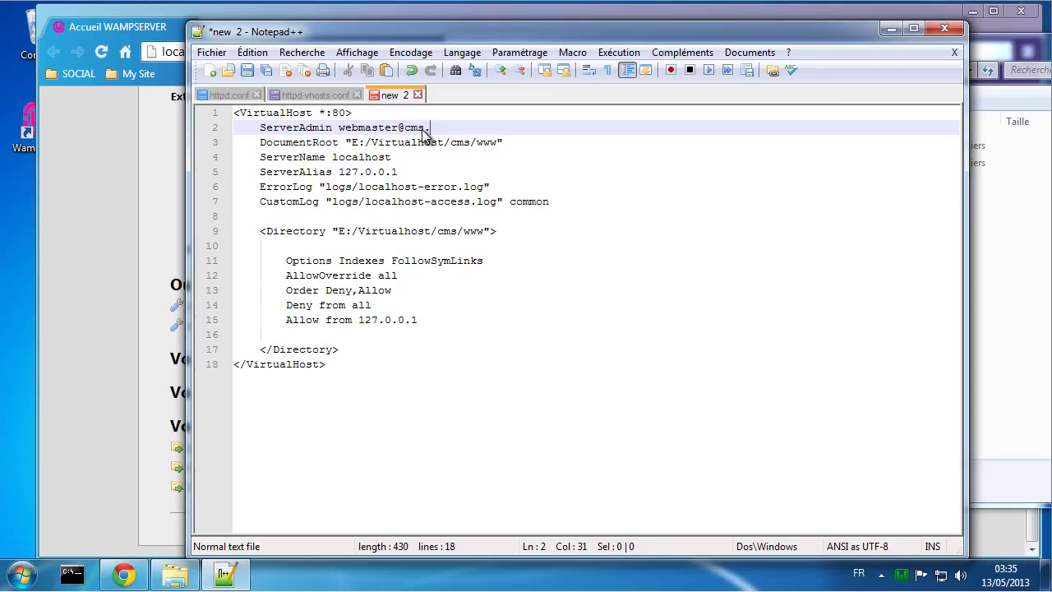
text(unixvers.com)
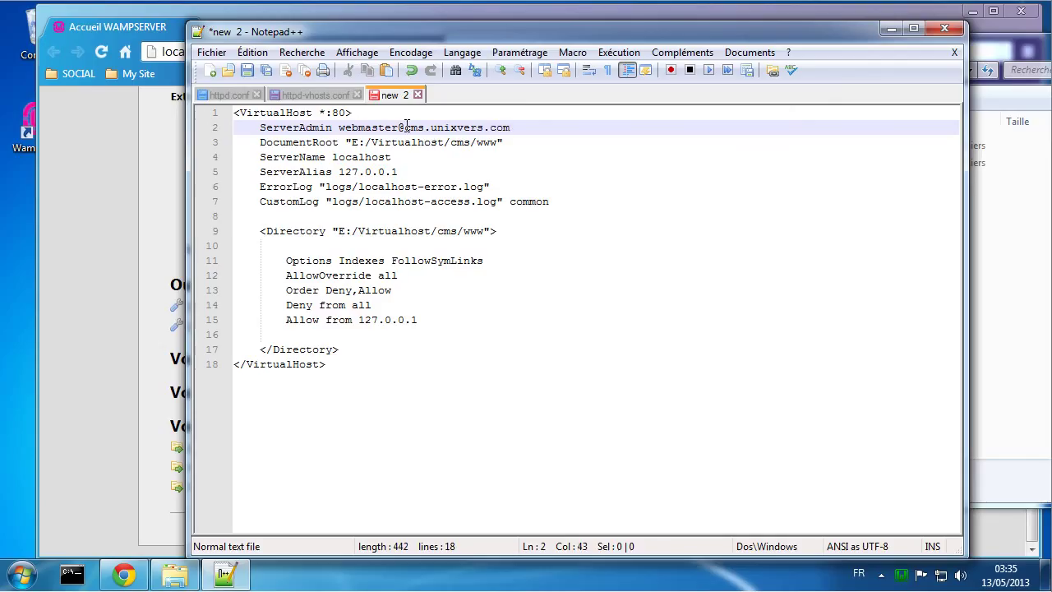
drag(403, 128, 511, 130)
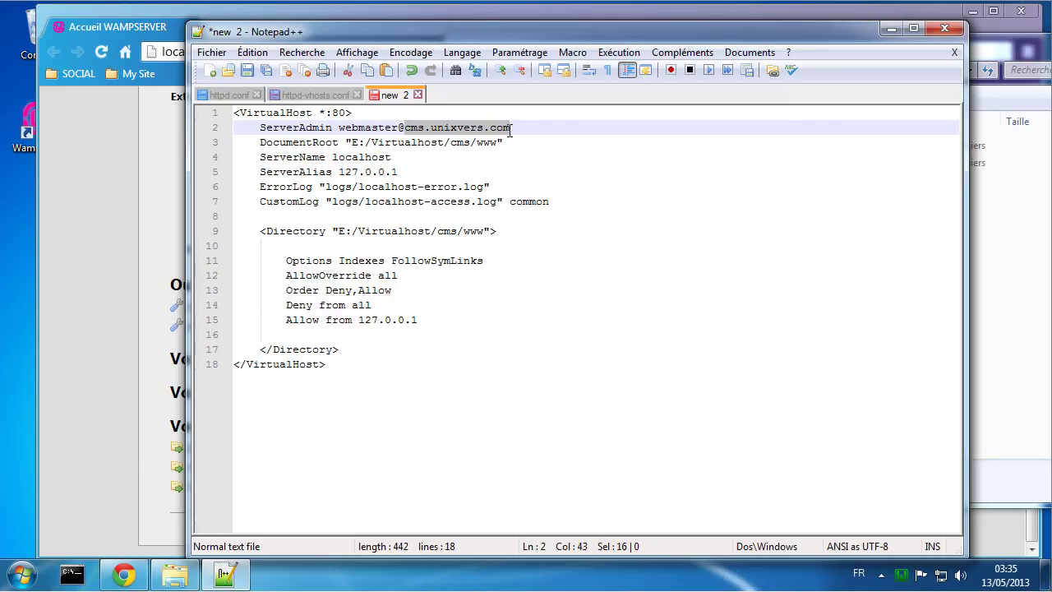
click(555, 127)
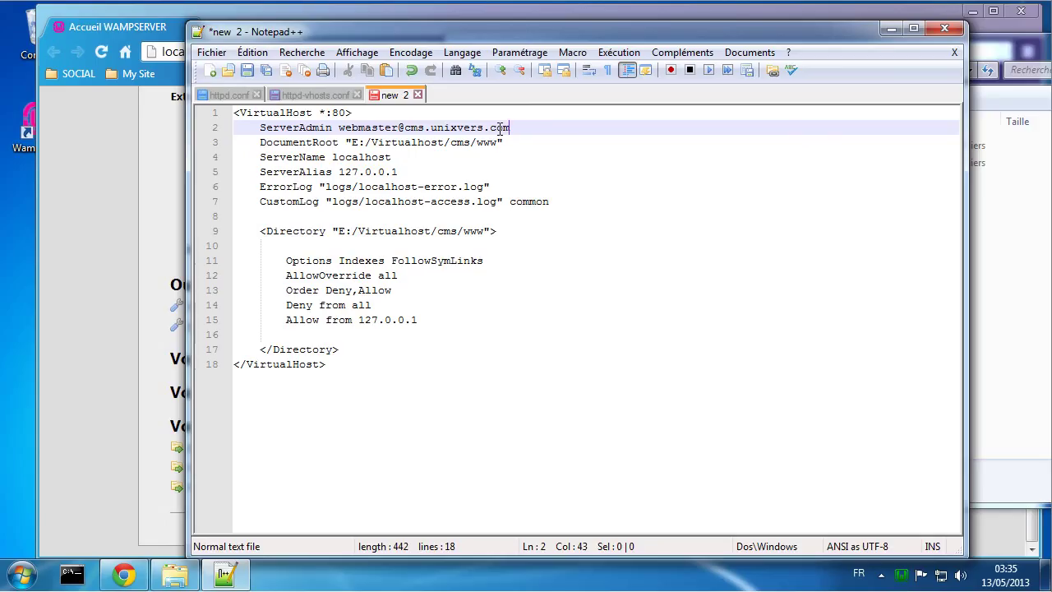
double_click(500, 128)
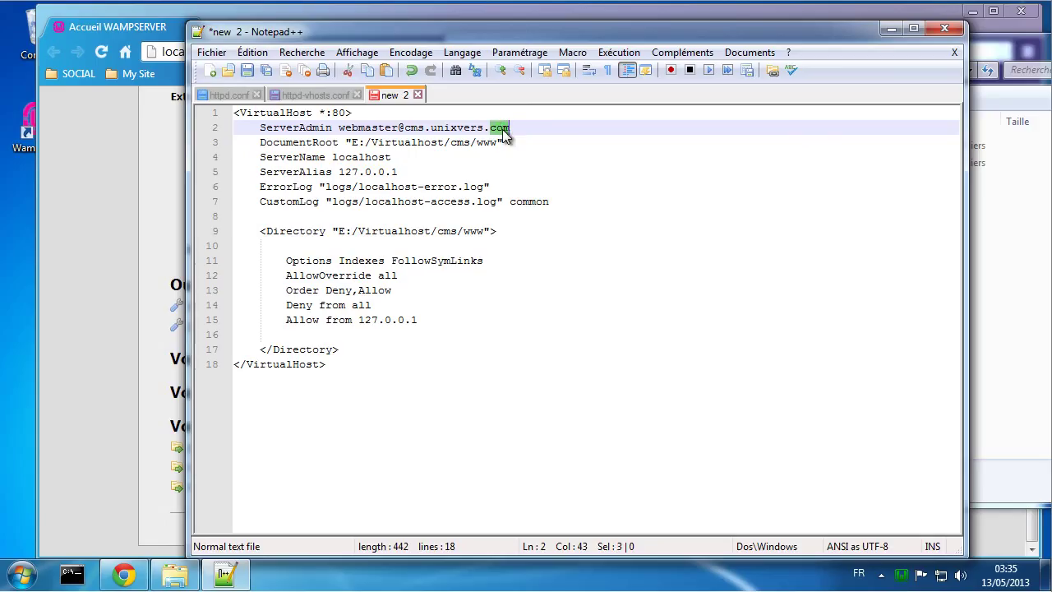
double_click(465, 129)
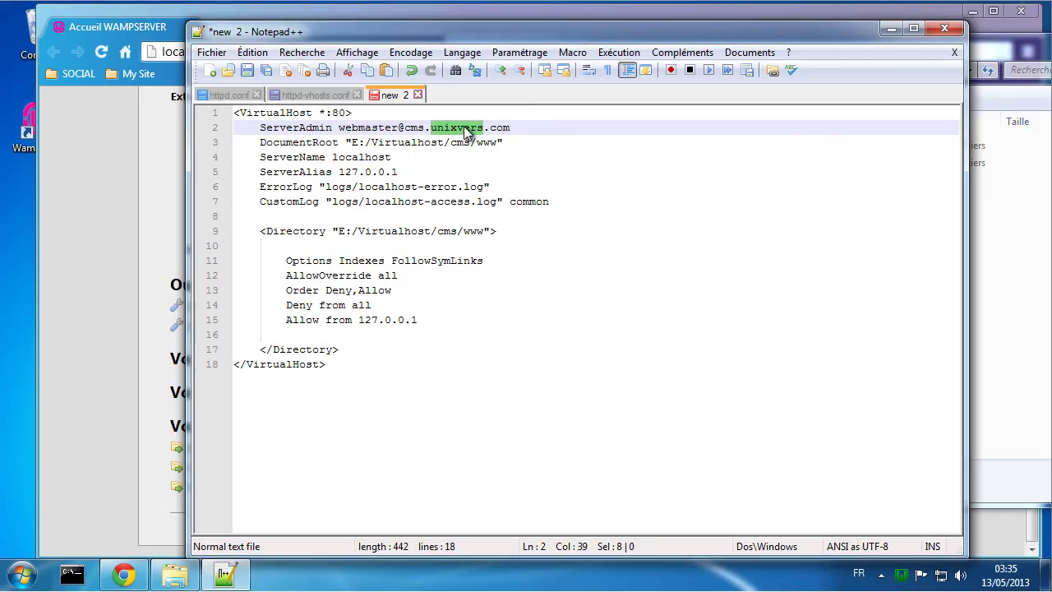
text(tutorie)
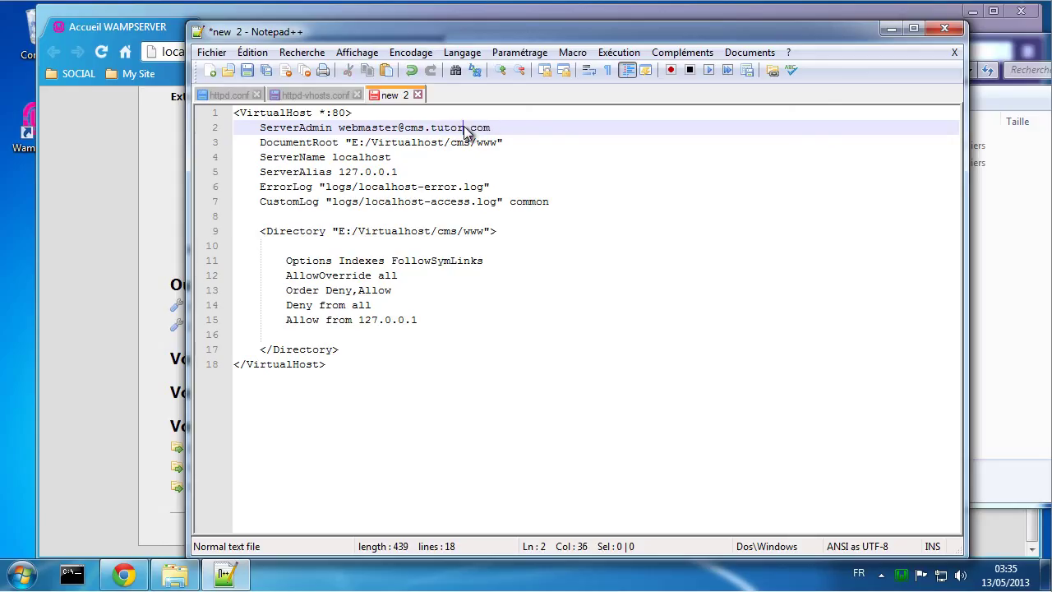
text(l)
double_click(498, 127)
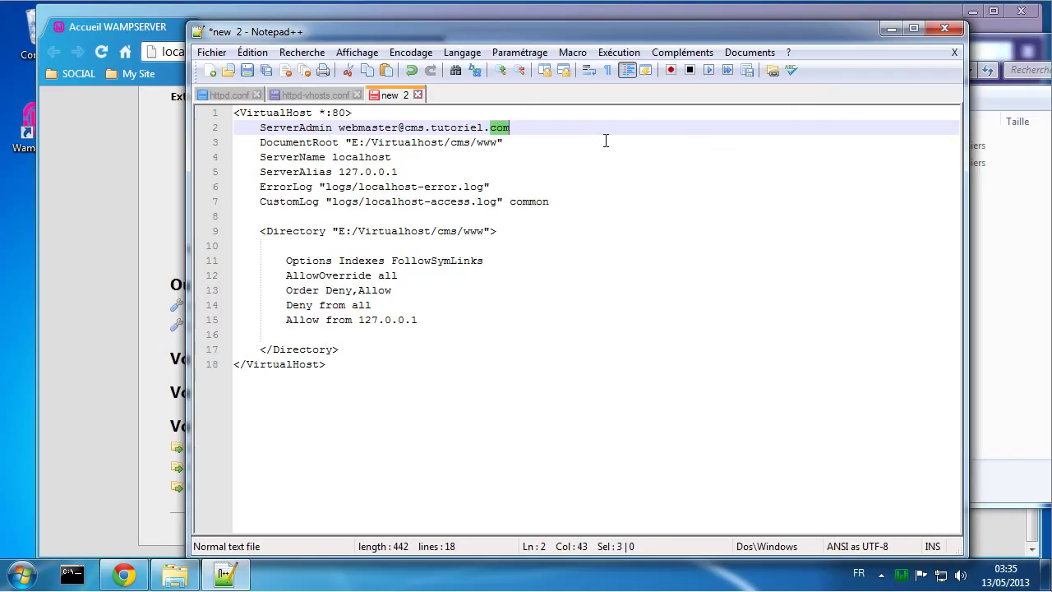
text(net)
drag(403, 128, 517, 128)
key(ctrl+c)
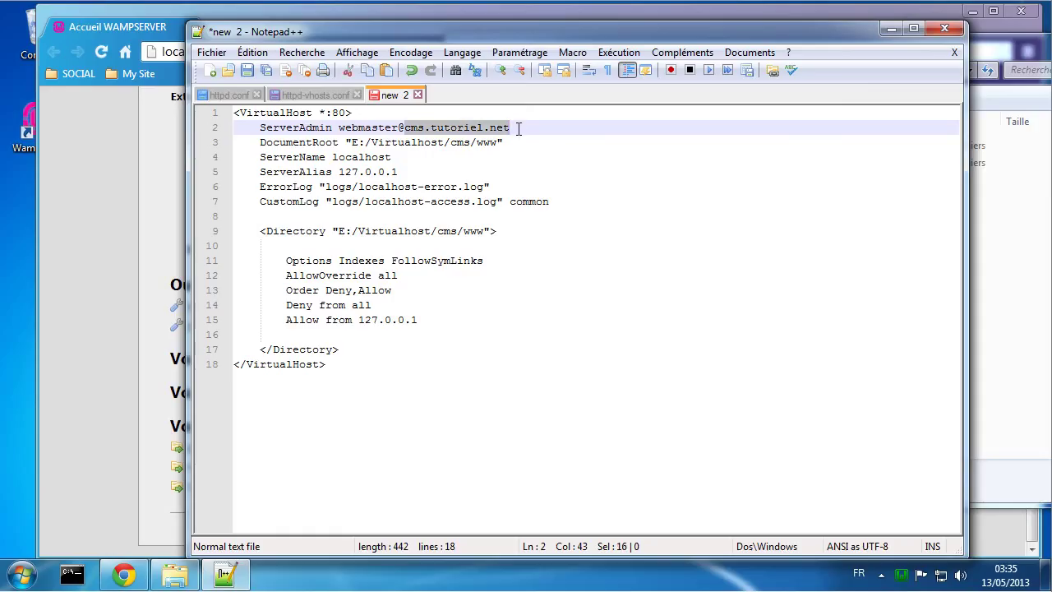
Step: Use cms.tutoriel.net in the ErrorLog and CustomLog names and as the ServerName
double_click(379, 186)
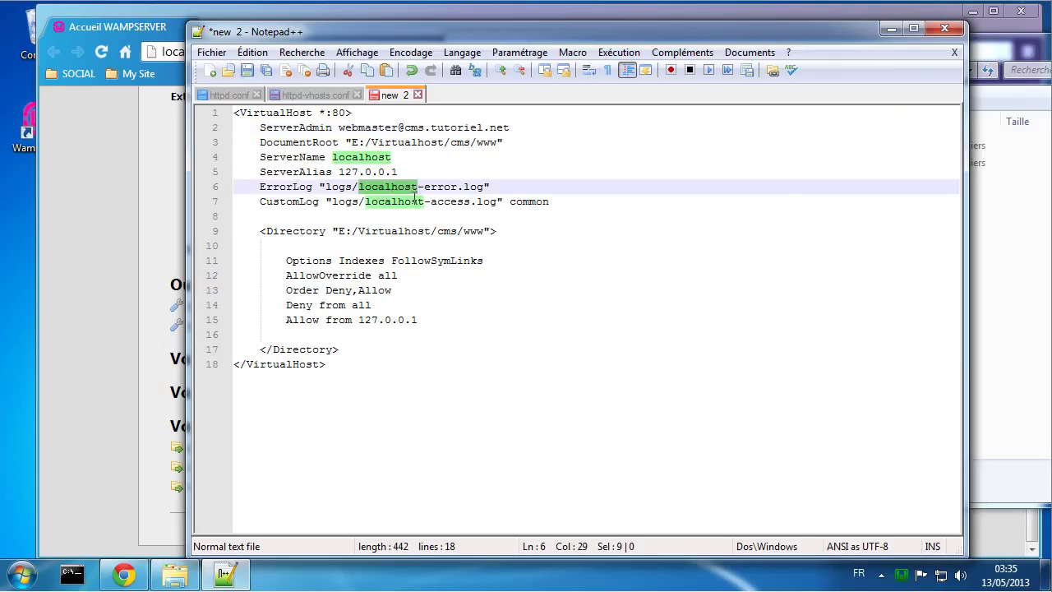
key(ctrl+v)
double_click(403, 202)
key(ctrl+v)
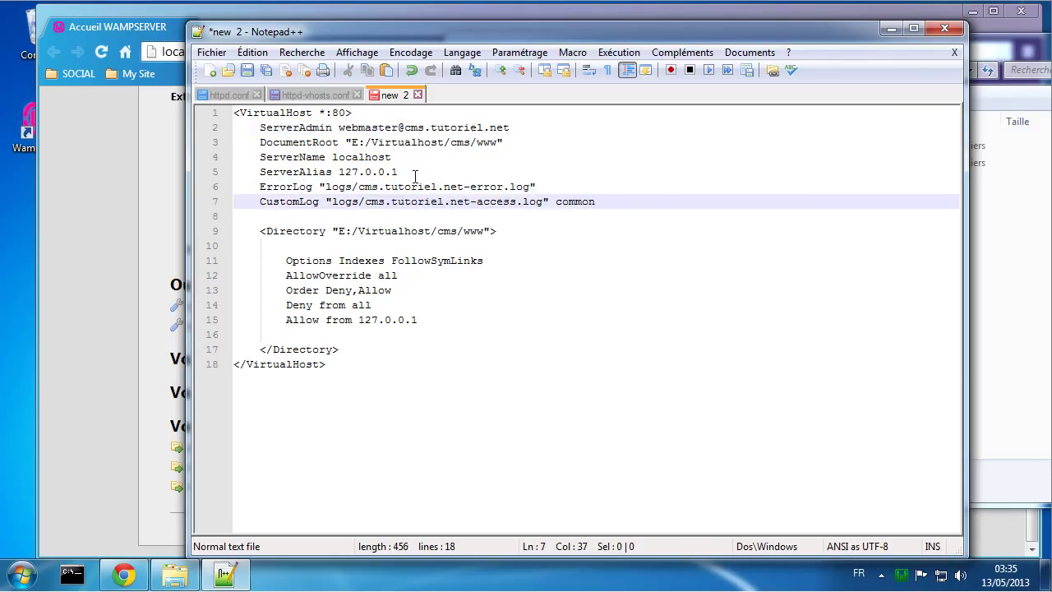
click(368, 156)
double_click(367, 156)
key(ctrl+v)
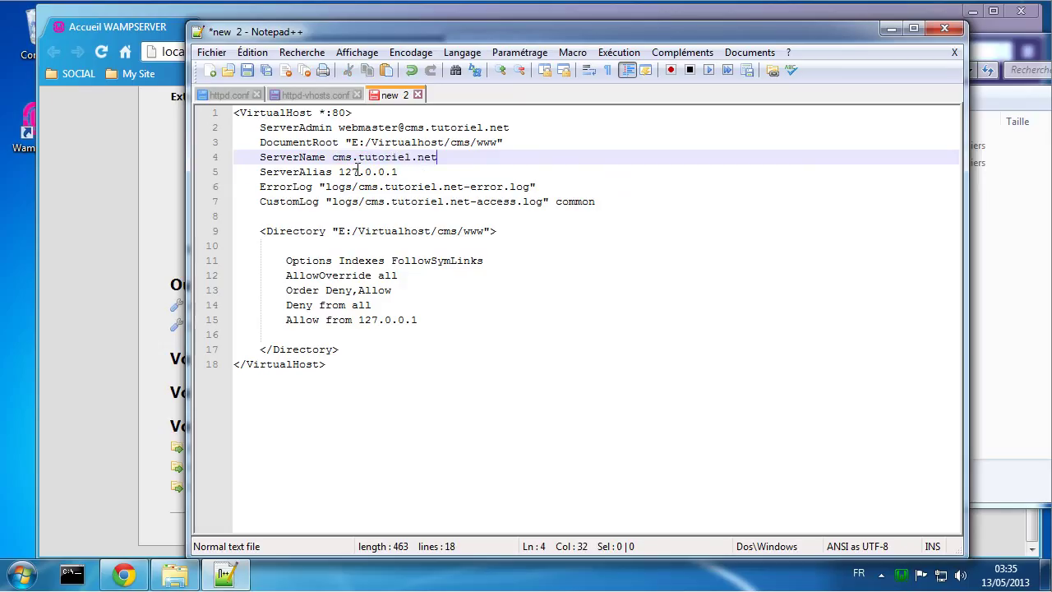
double_click(355, 171)
click(367, 173)
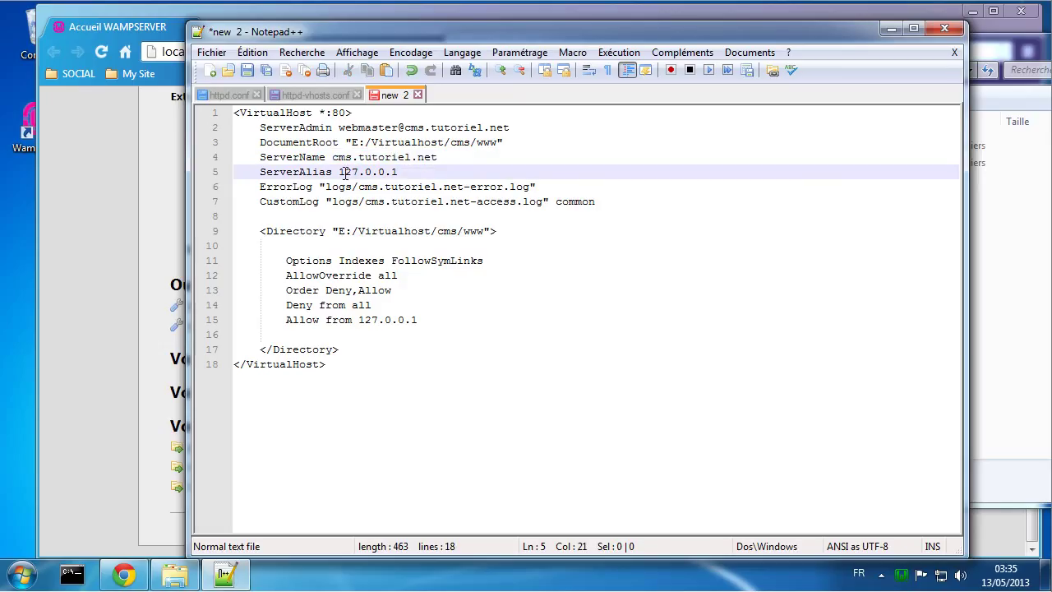
drag(341, 172, 402, 171)
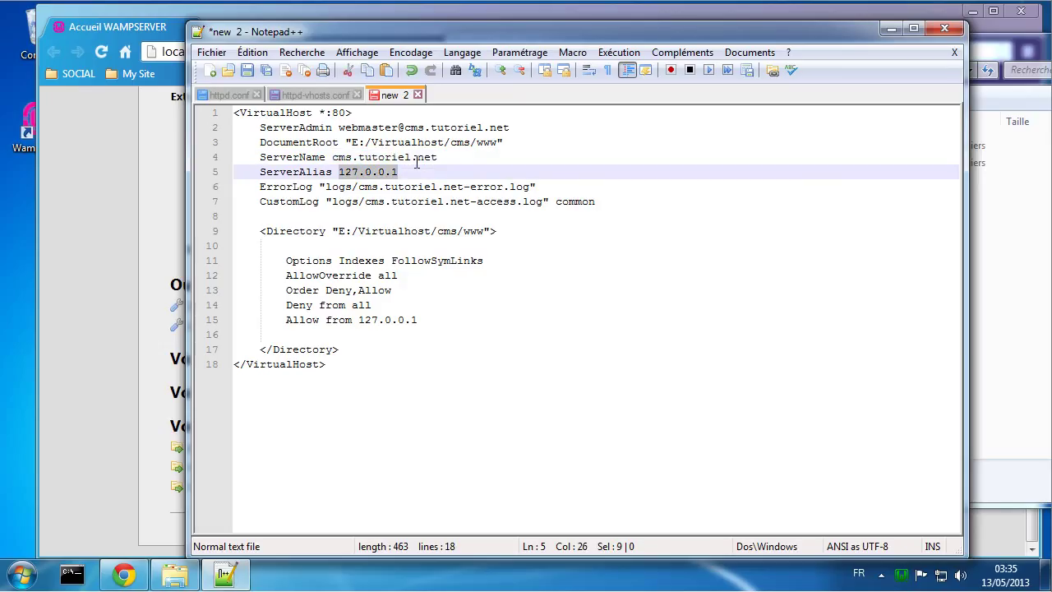
key(ctrl+v)
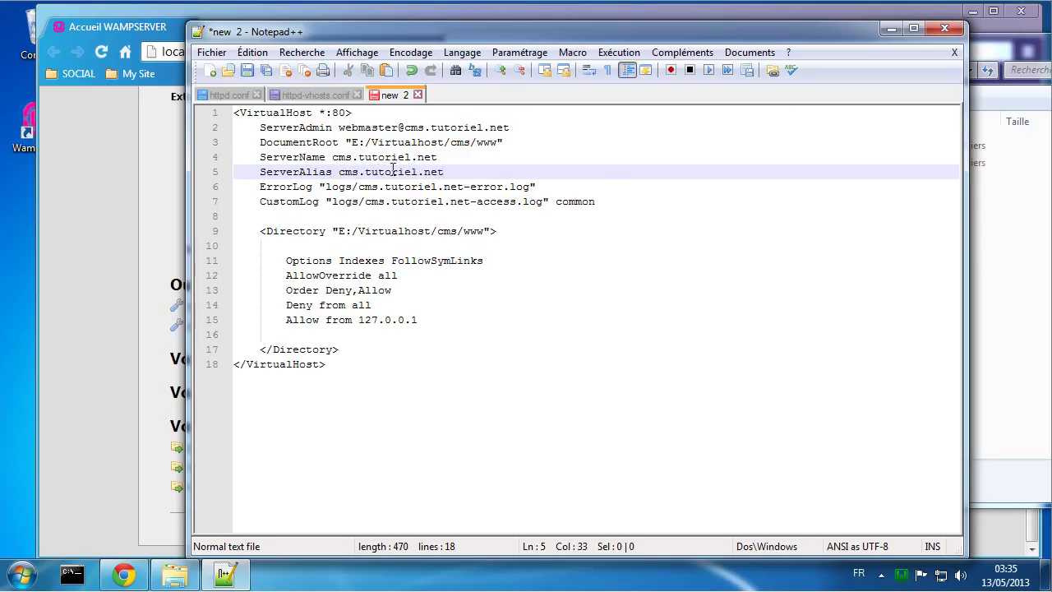
double_click(350, 172)
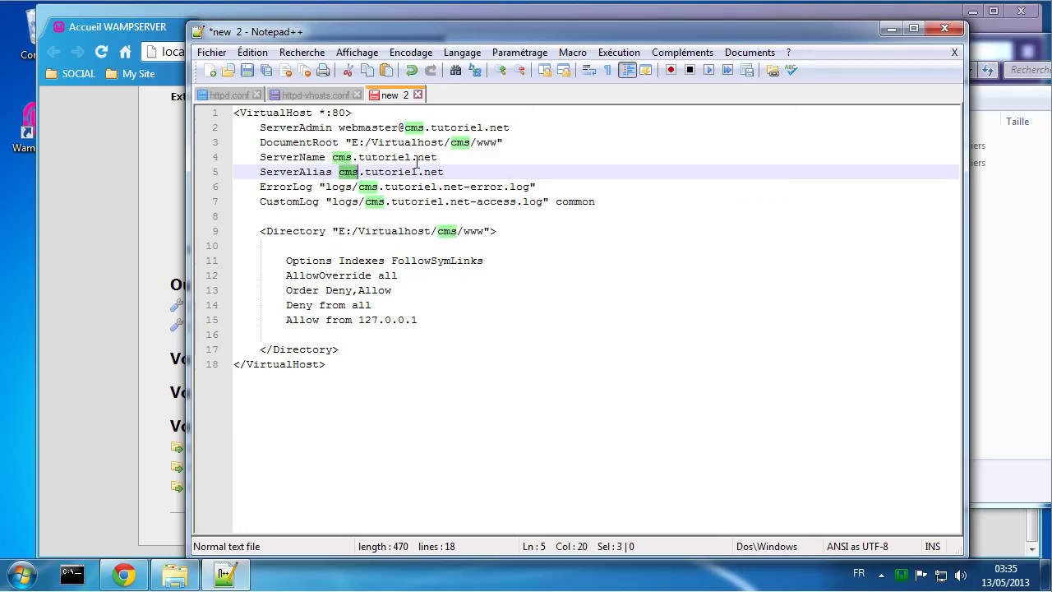
text(www)
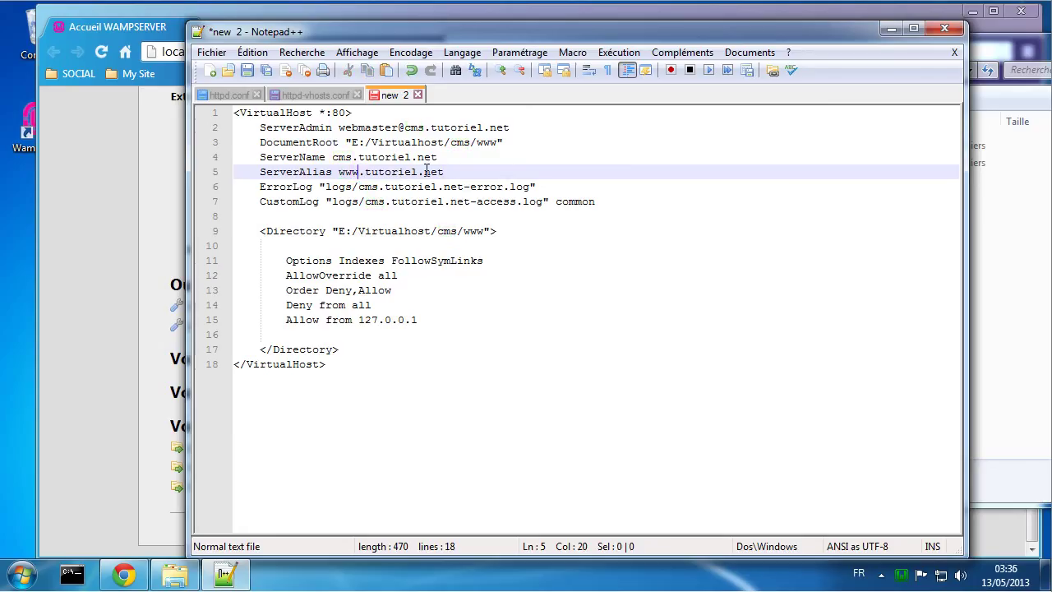
click(462, 172)
Step: Change 'Allow from 127.0.0.1' to 'Allow from all' and delete the 'Deny from all' line
drag(359, 319, 446, 320)
text(all)
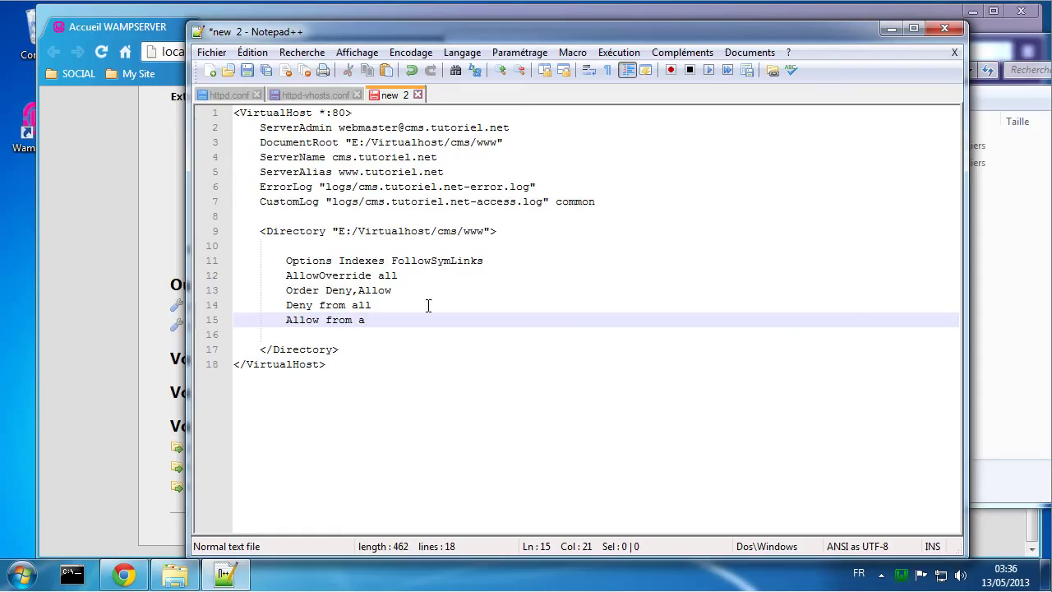
drag(385, 305, 226, 307)
key(BackSpace)
key(BackSpace)
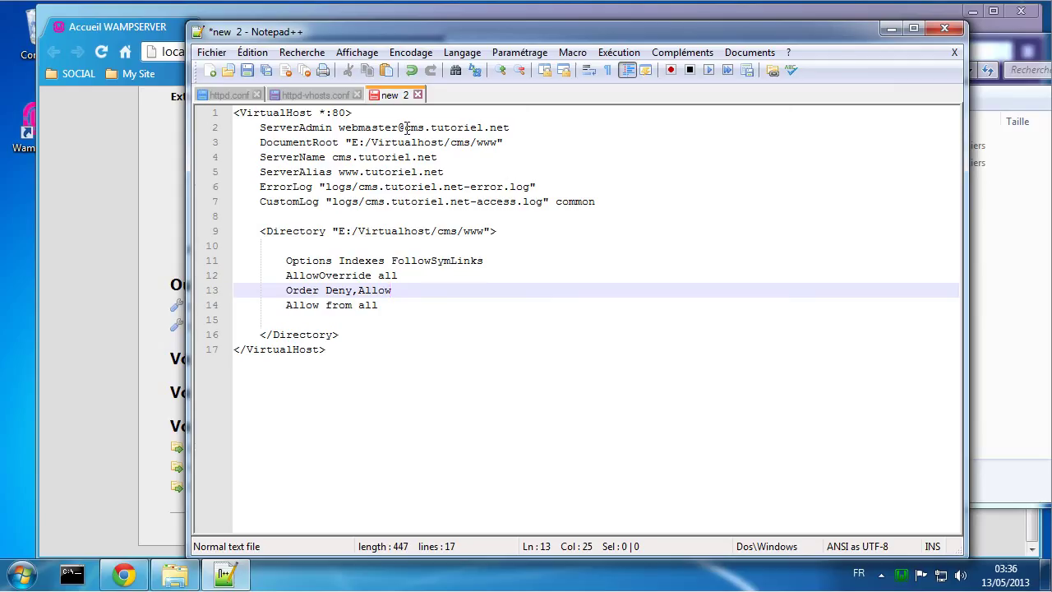
drag(406, 128, 513, 127)
key(ctrl+c)
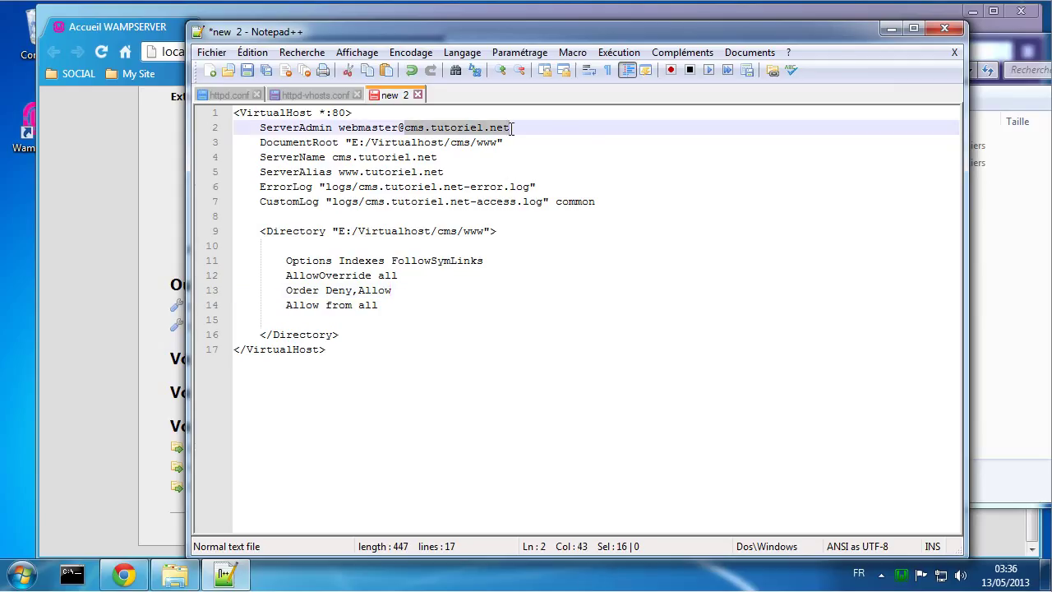
Step: In Save As, create and open a new 'virtualhost' folder inside Apache's conf folder
click(215, 55)
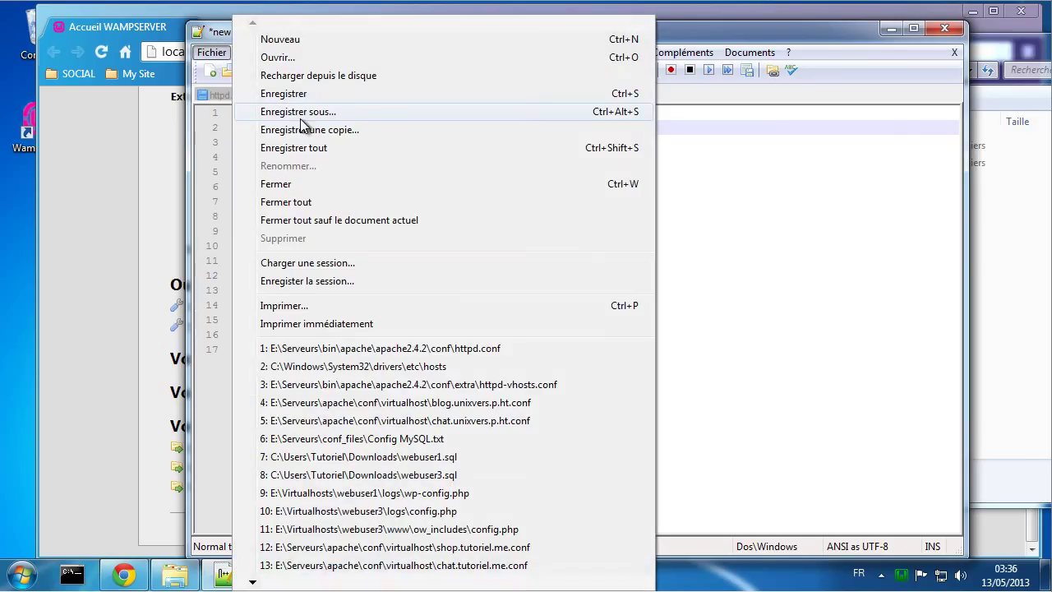
click(279, 110)
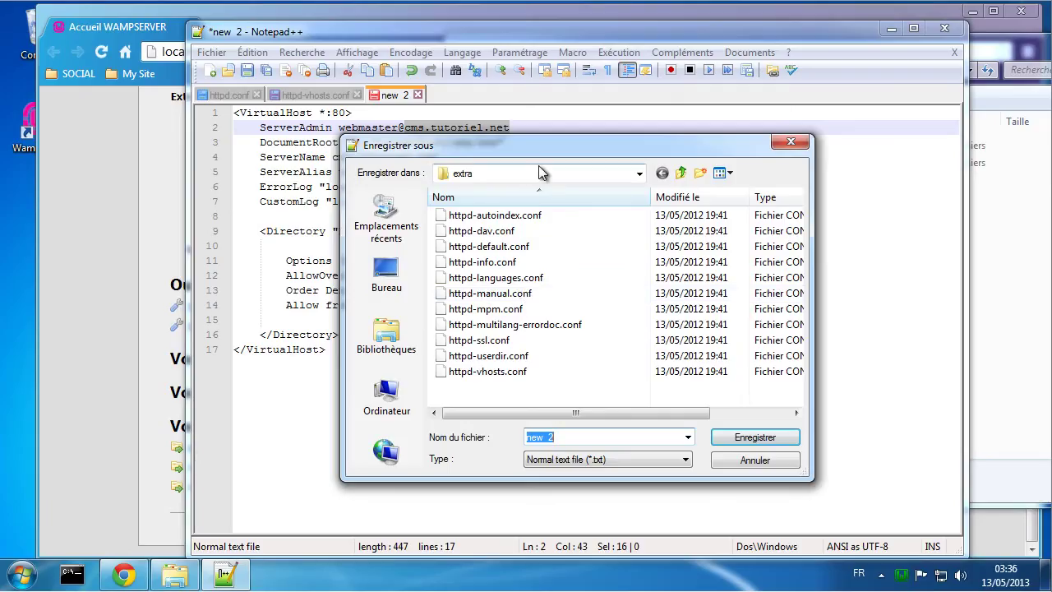
click(681, 173)
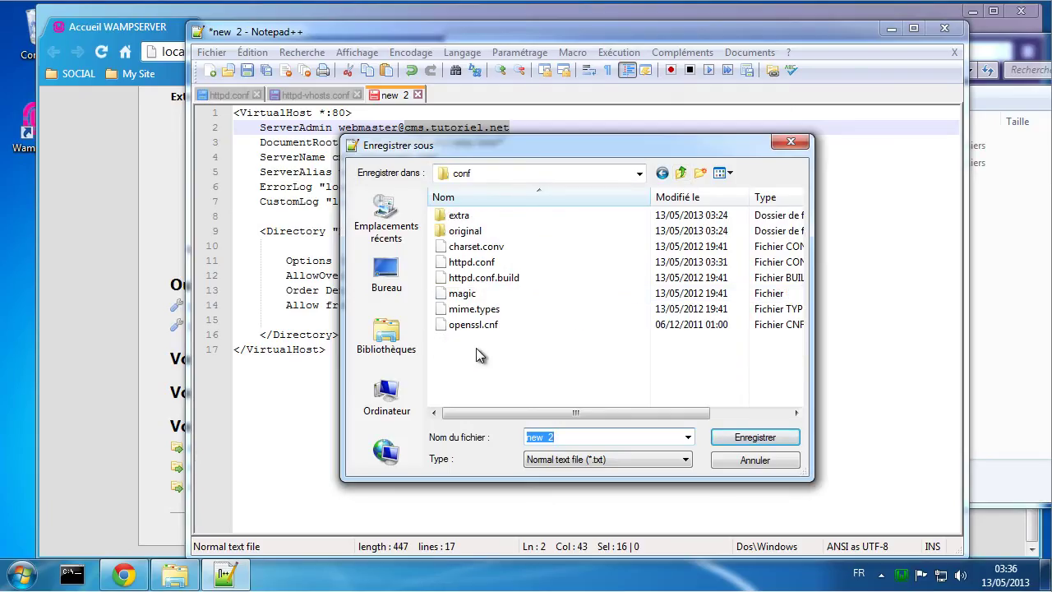
click(700, 173)
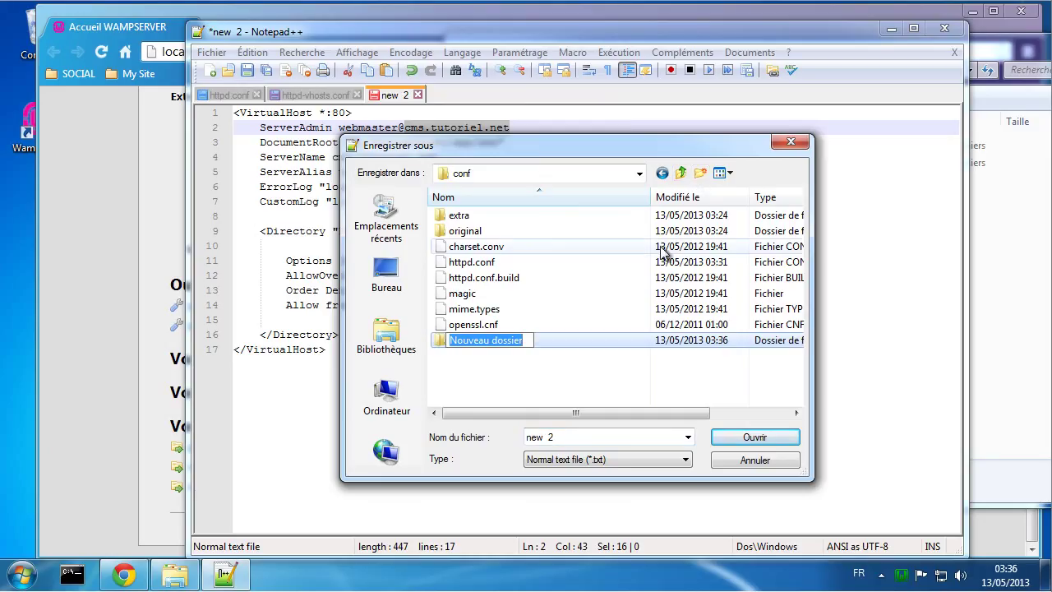
text(vi)
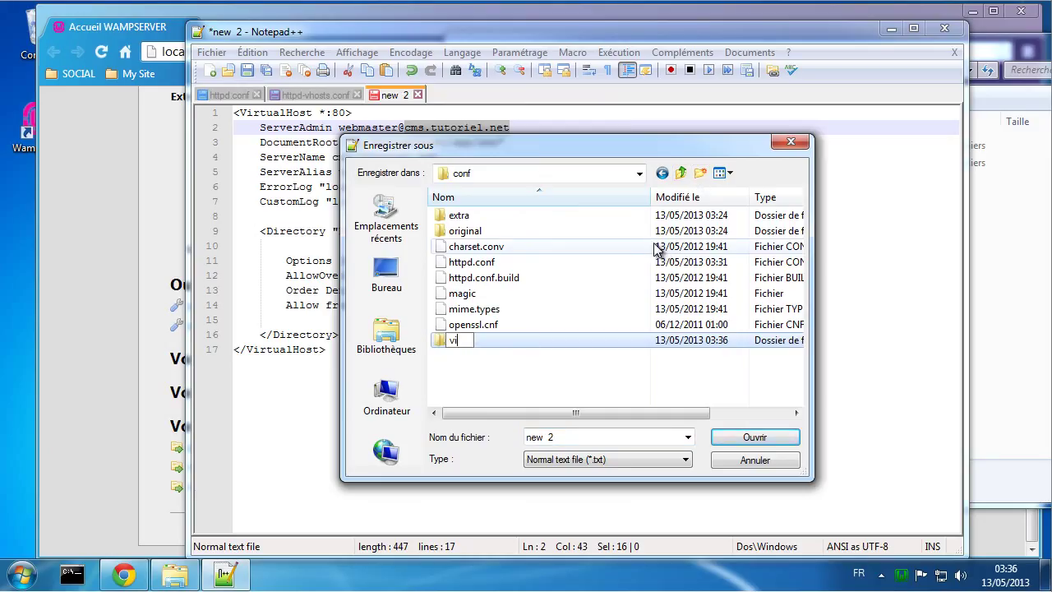
text(rtualhos)
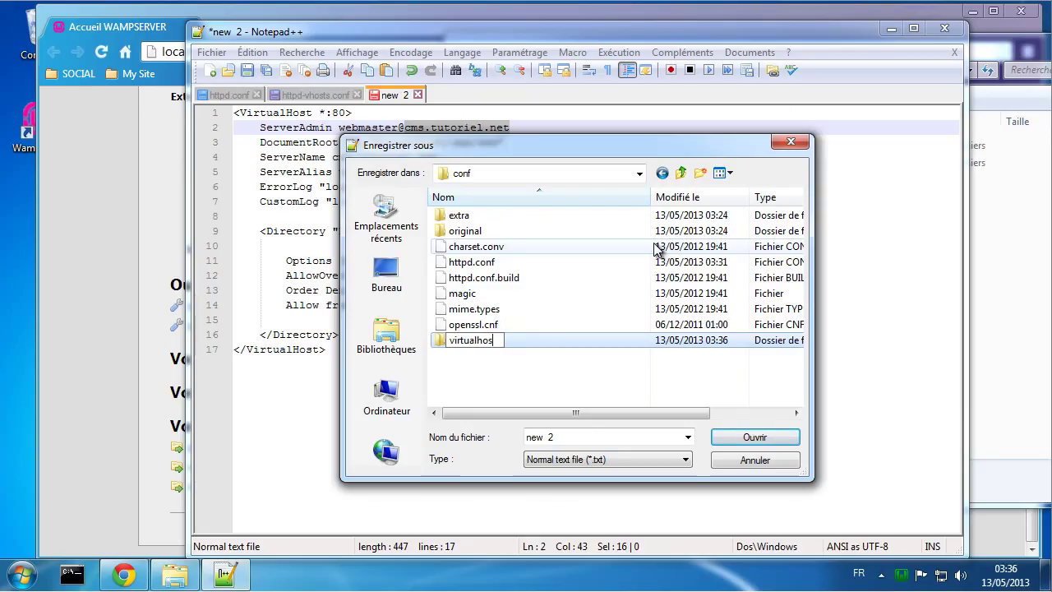
text(t)
key(Return)
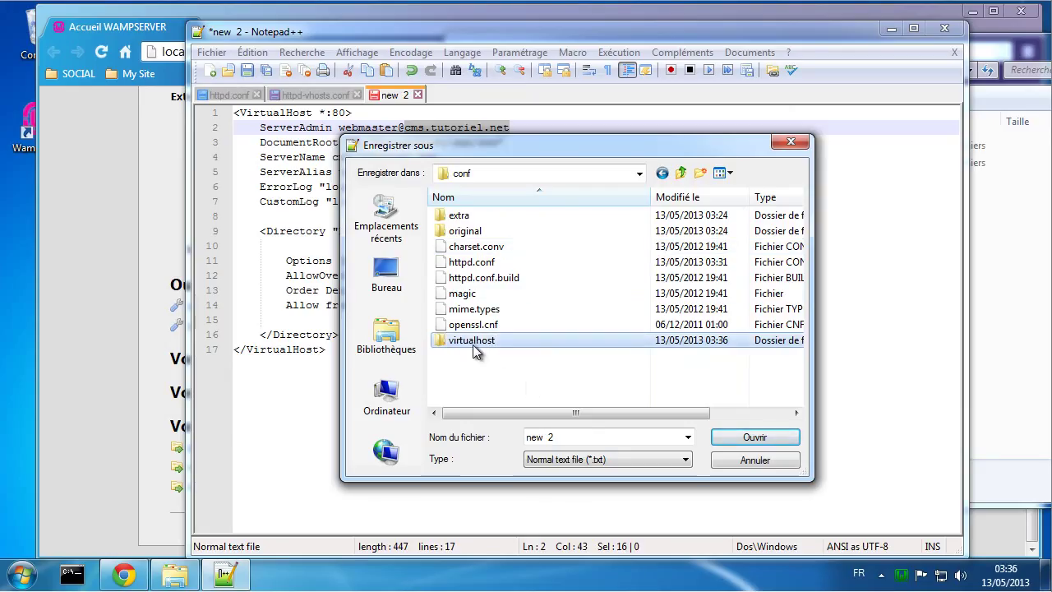
double_click(473, 342)
Step: Save the file as cms.tutoriel.net.conf with the file type set to All types
click(563, 437)
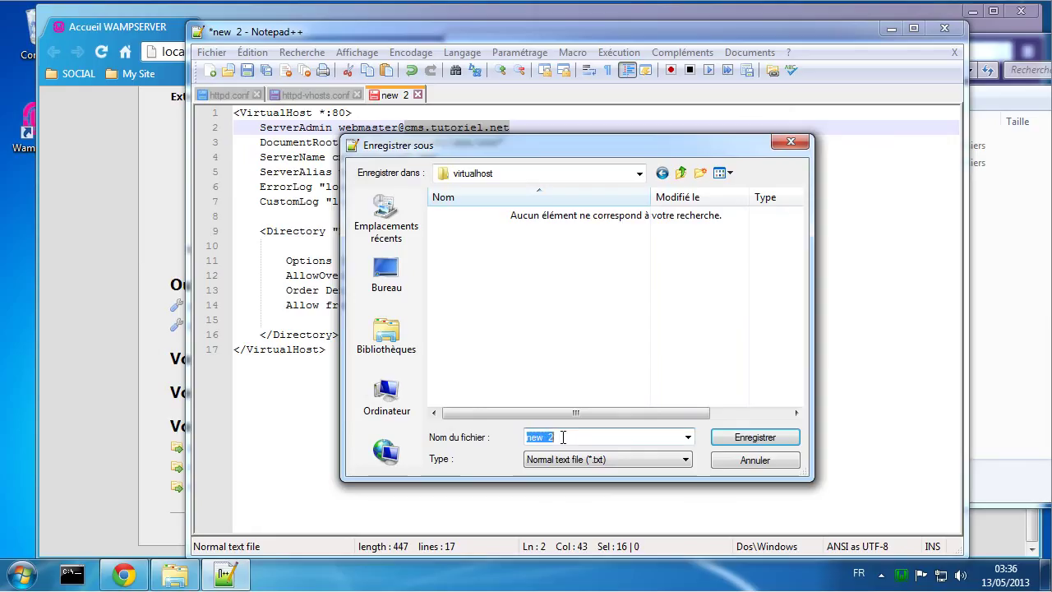
key(ctrl+v)
click(598, 458)
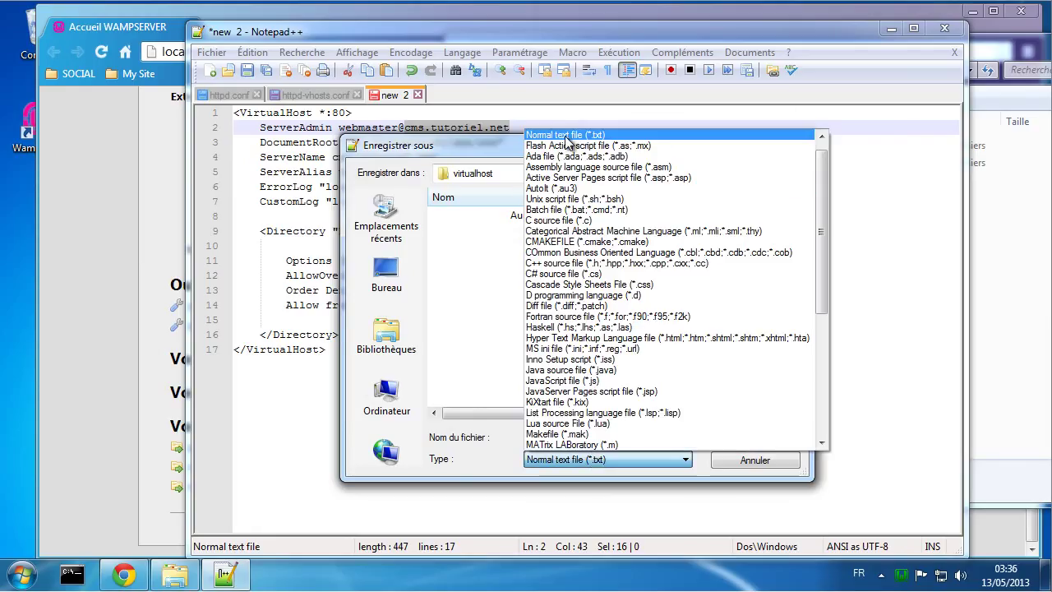
click(565, 141)
click(598, 461)
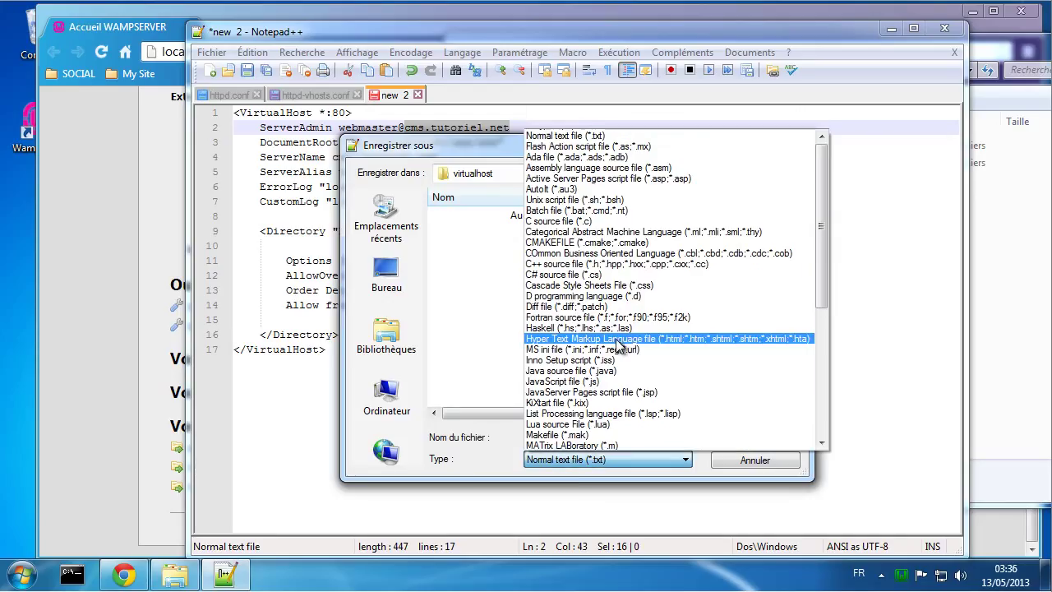
scroll(618, 345, up, 1)
click(555, 135)
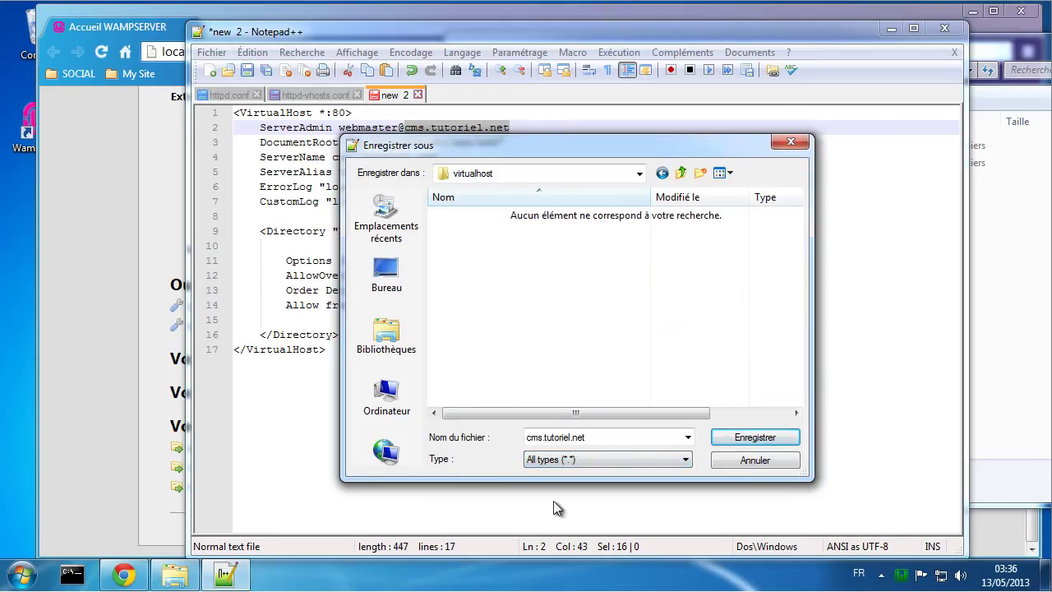
click(594, 437)
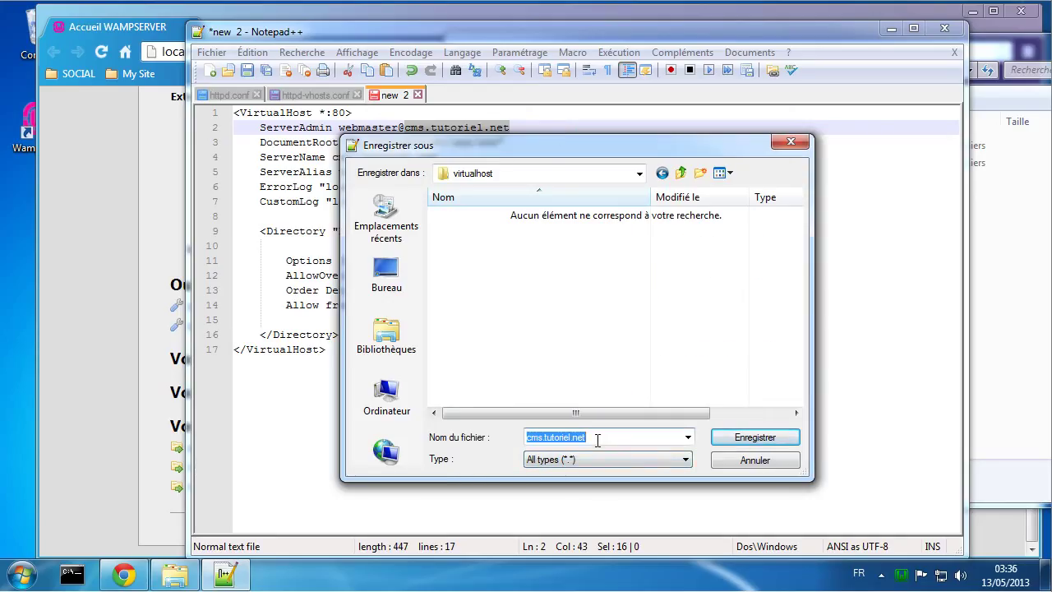
click(597, 440)
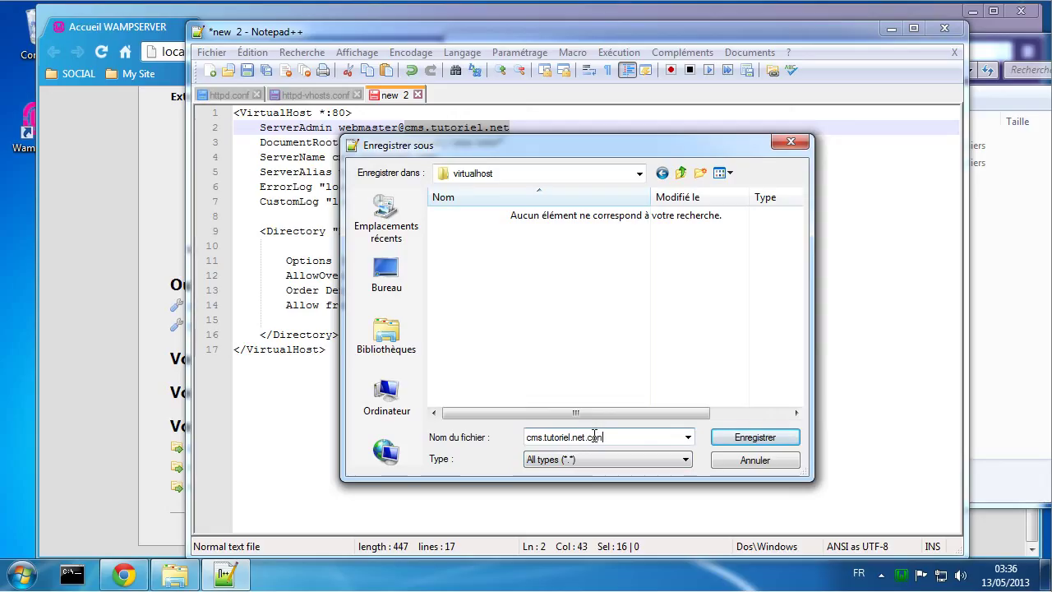
click(736, 439)
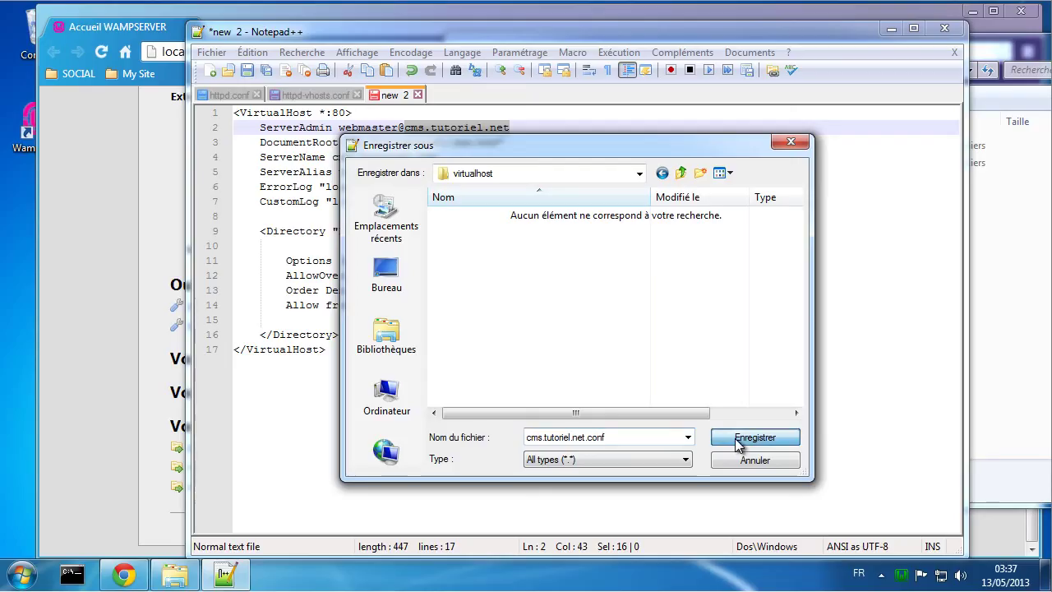
Step: Save the edited httpd-vhosts.conf
click(319, 97)
click(493, 205)
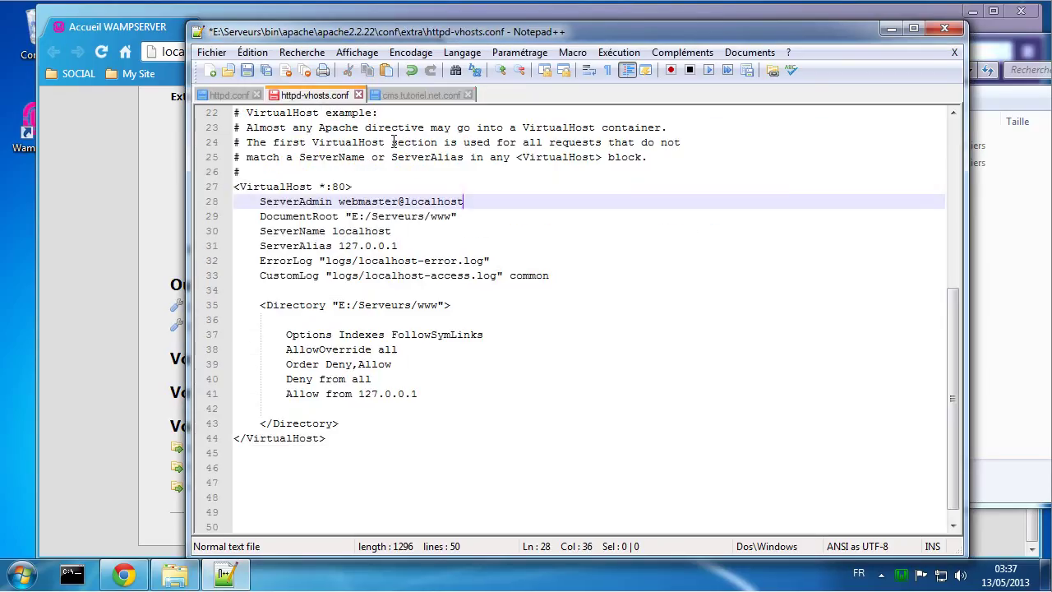
key(ctrl+s)
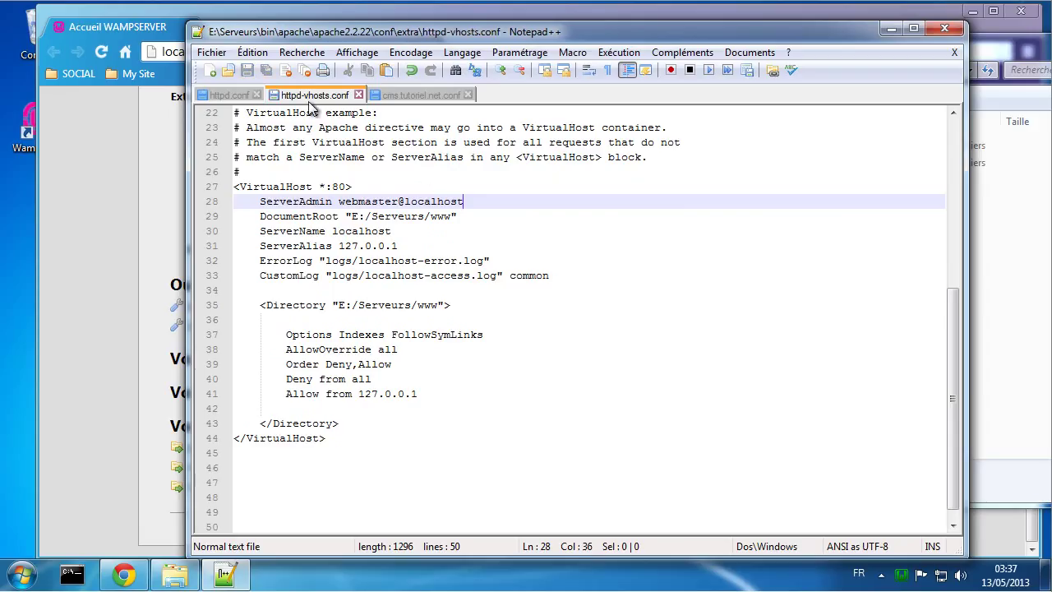
Step: Bring up httpd.conf and restart all WampServer services from the tray menu
click(228, 95)
click(356, 186)
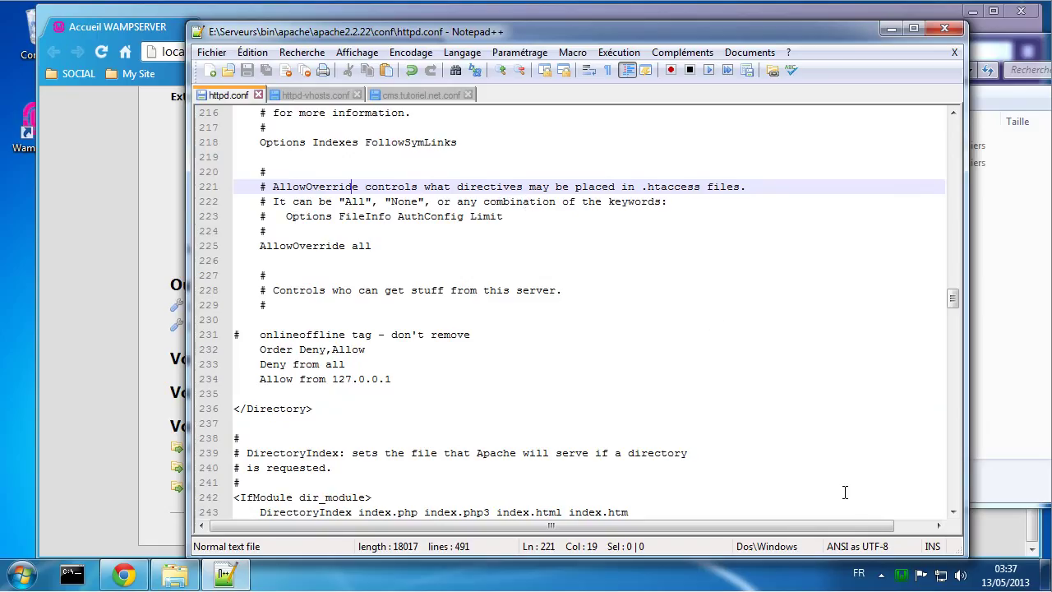
click(901, 575)
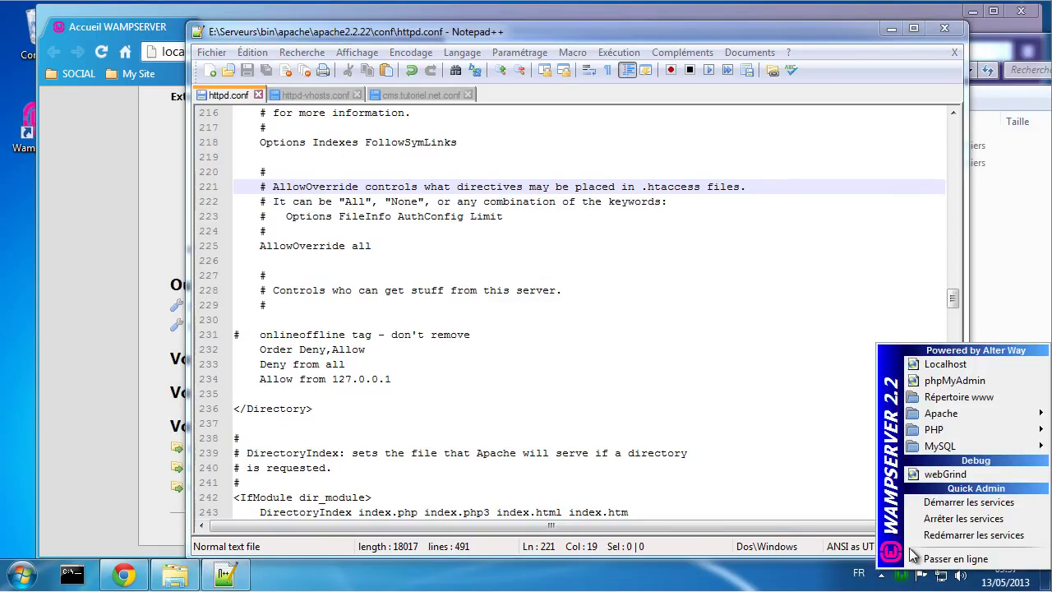
click(940, 536)
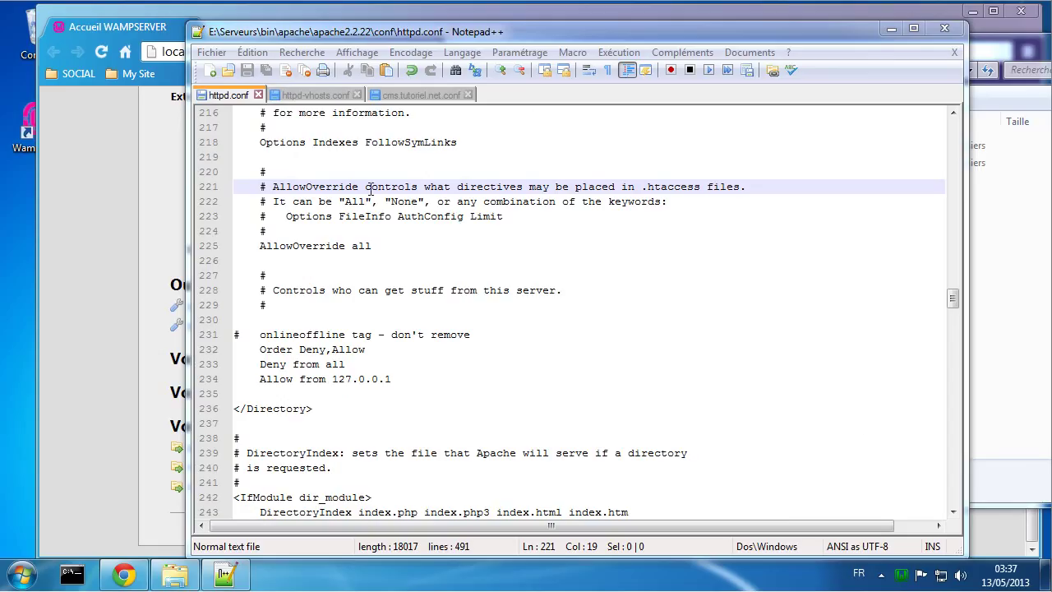
Step: Reload the localhost WampServer page and check its still-empty Vos Virtual Hosts section
click(79, 154)
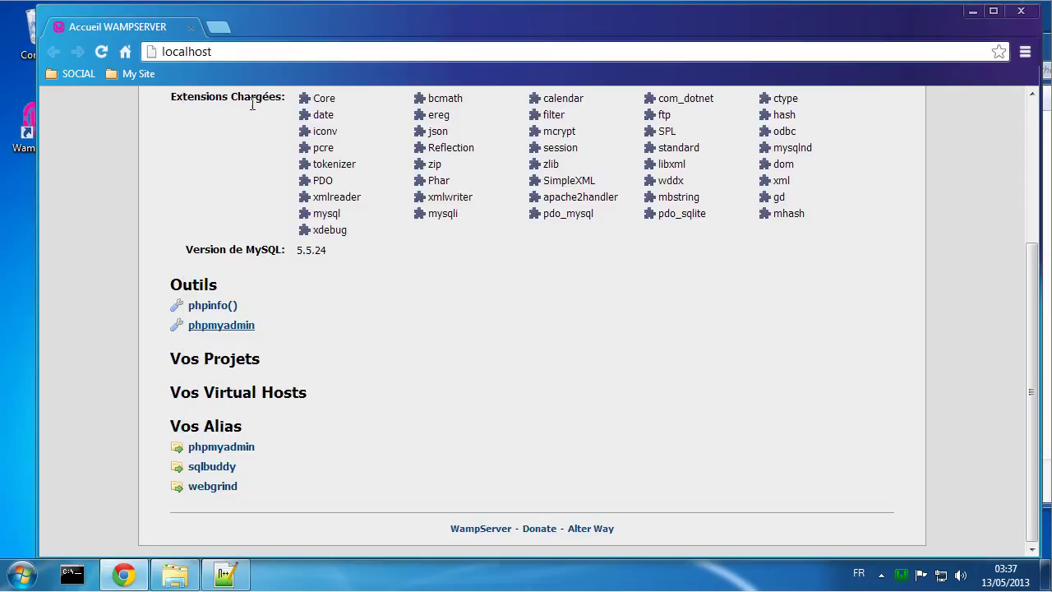
click(97, 52)
scroll(481, 365, up, 3)
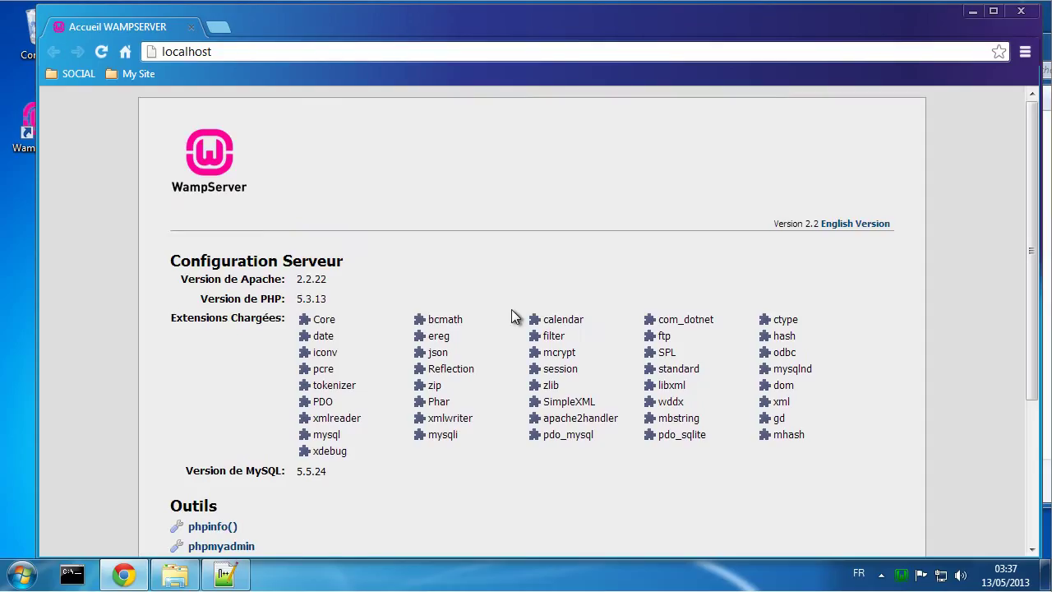
scroll(511, 317, down, 3)
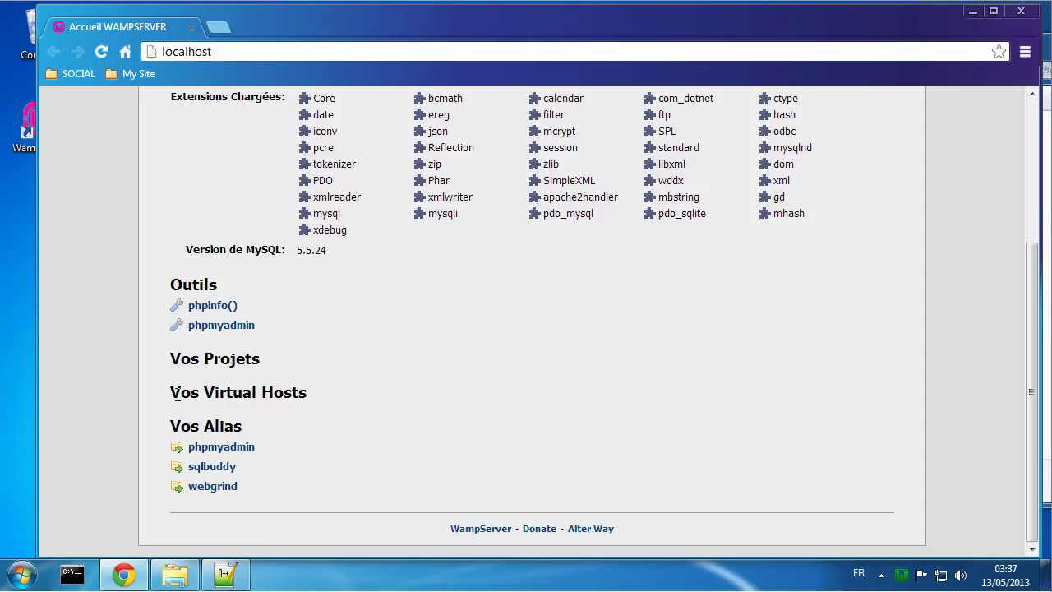
drag(174, 393, 329, 401)
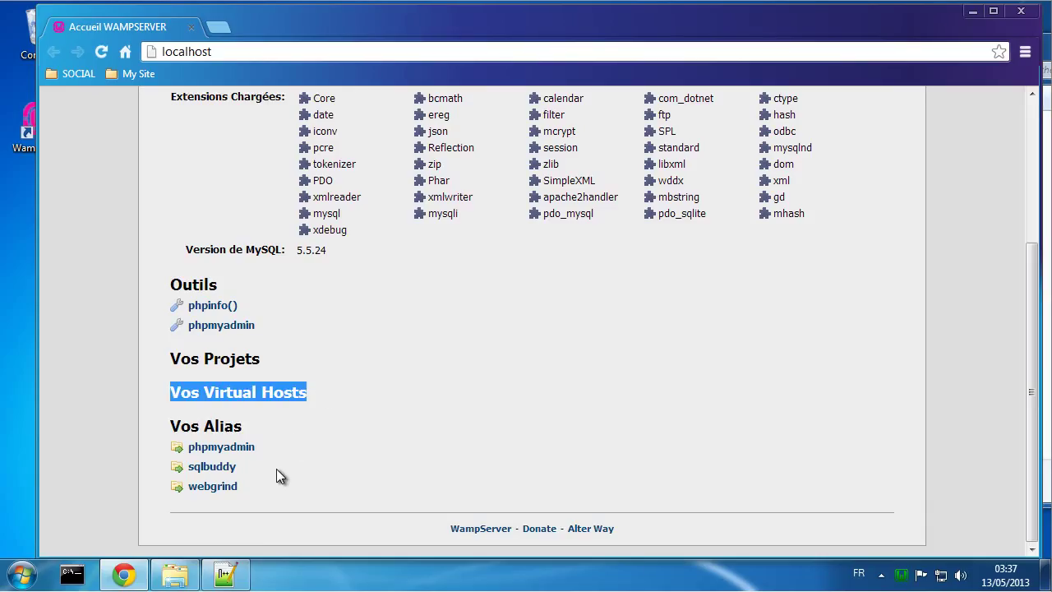
Step: Check that E:\Virtualhost\cms\logs is still empty, then return to httpd.conf in Notepad++
click(175, 574)
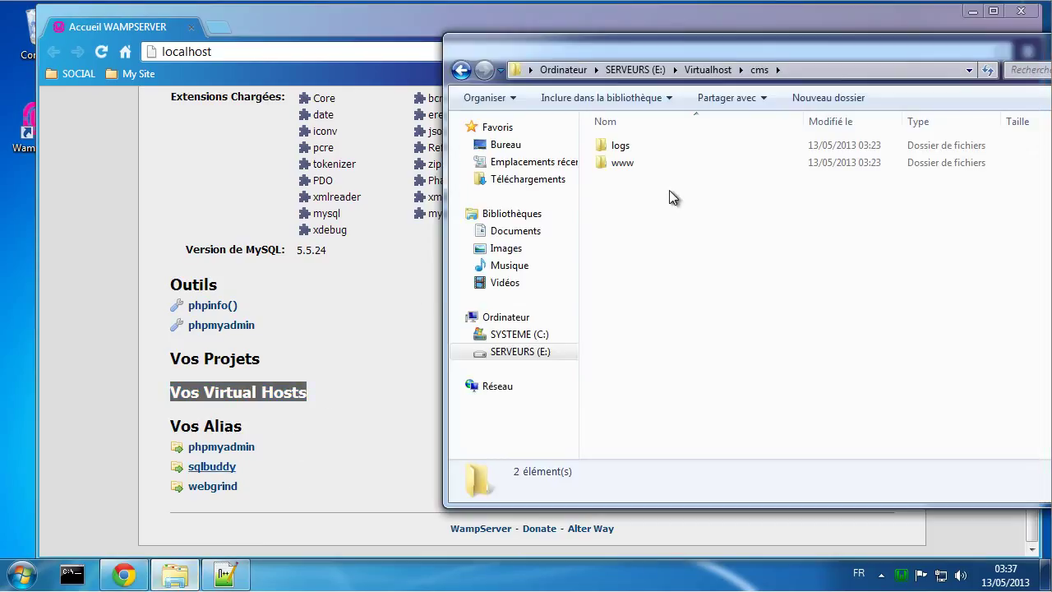
drag(752, 50, 585, 31)
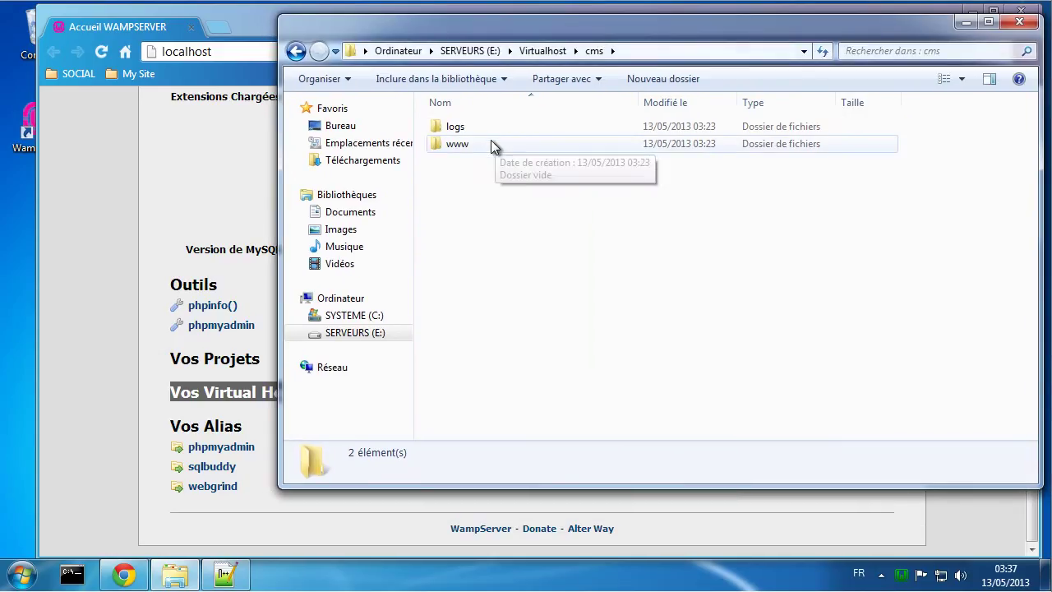
click(457, 131)
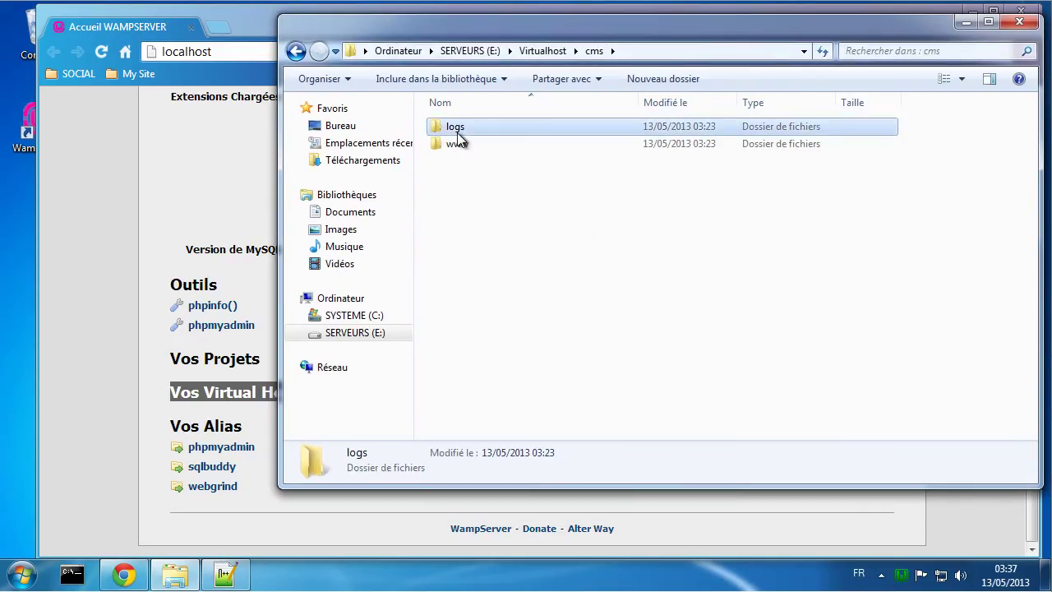
double_click(457, 132)
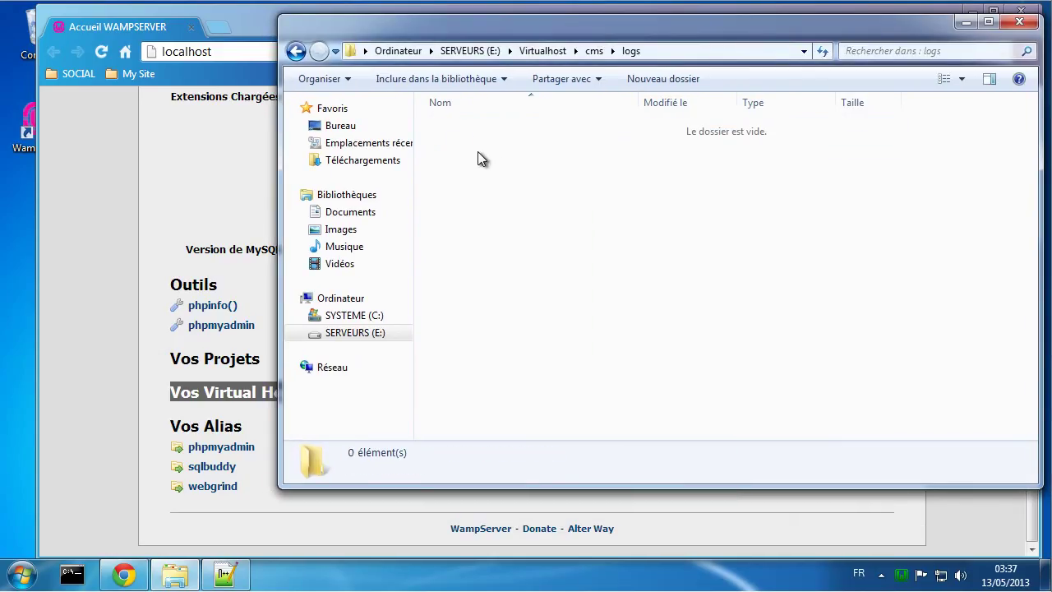
click(594, 51)
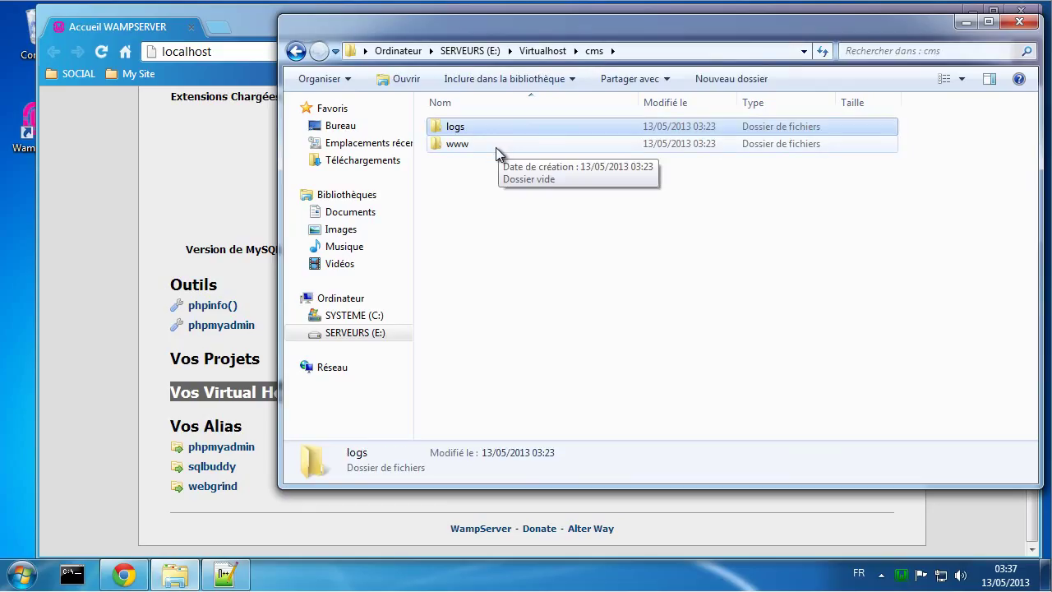
click(530, 207)
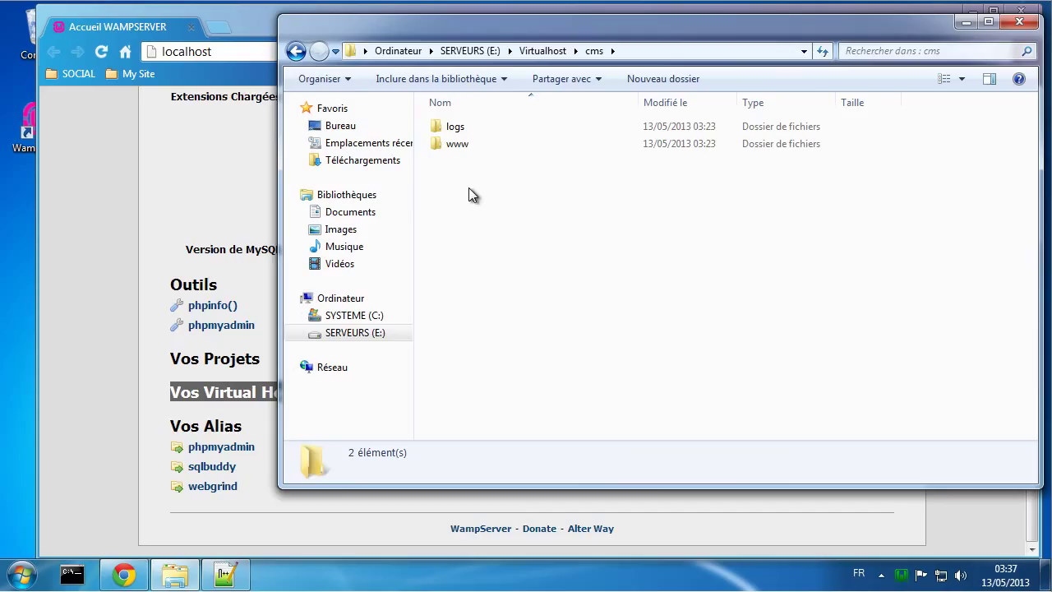
click(226, 575)
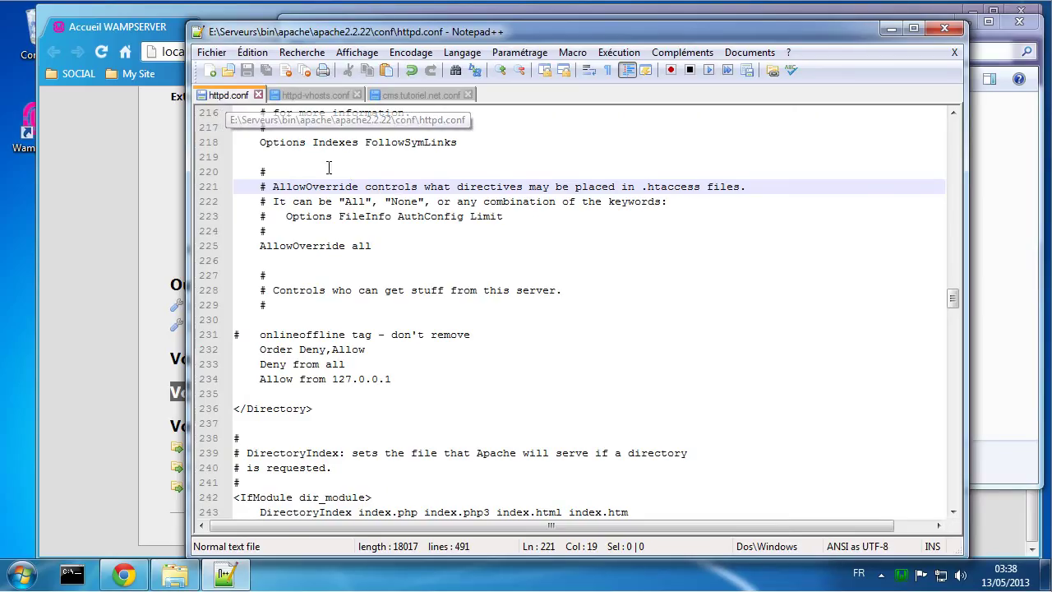
Step: Go to the end of httpd.conf and select line 467, 'Include conf/extra/httpd-vhosts.conf'
drag(952, 298, 954, 504)
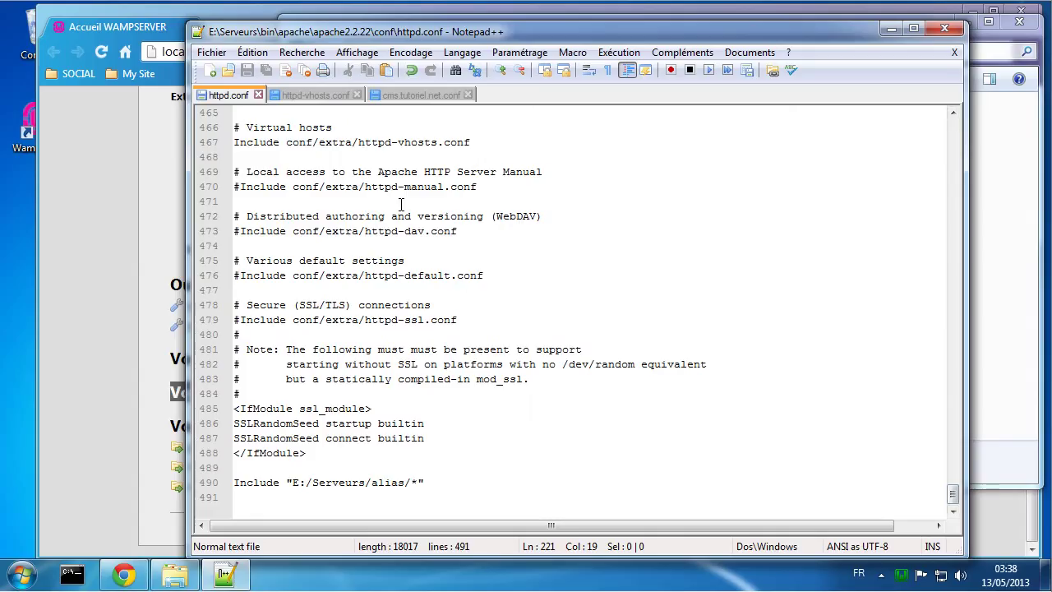
scroll(386, 187, up, 1)
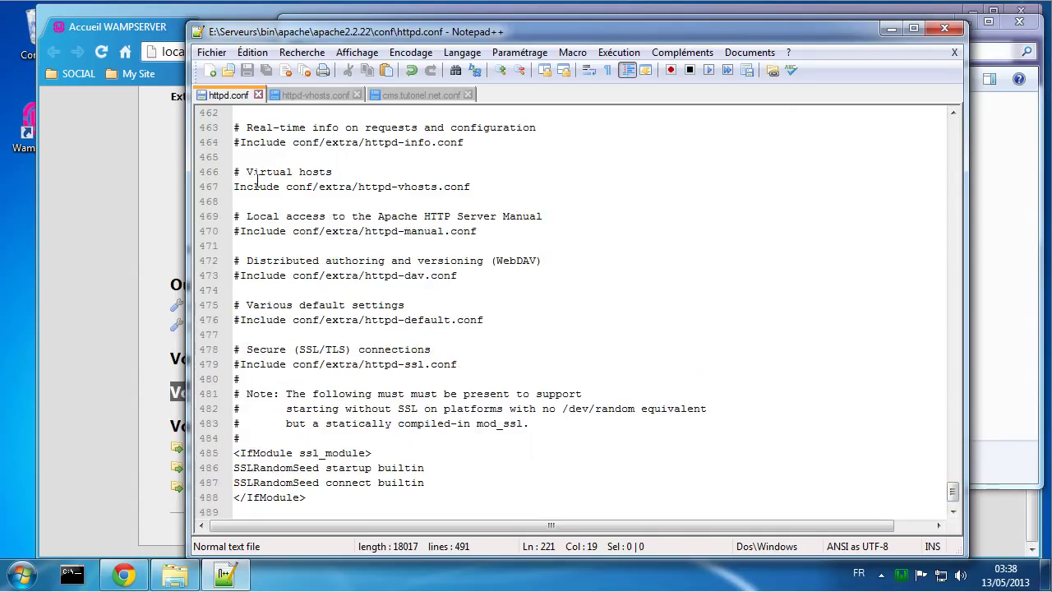
drag(474, 187, 224, 184)
key(ctrl+c)
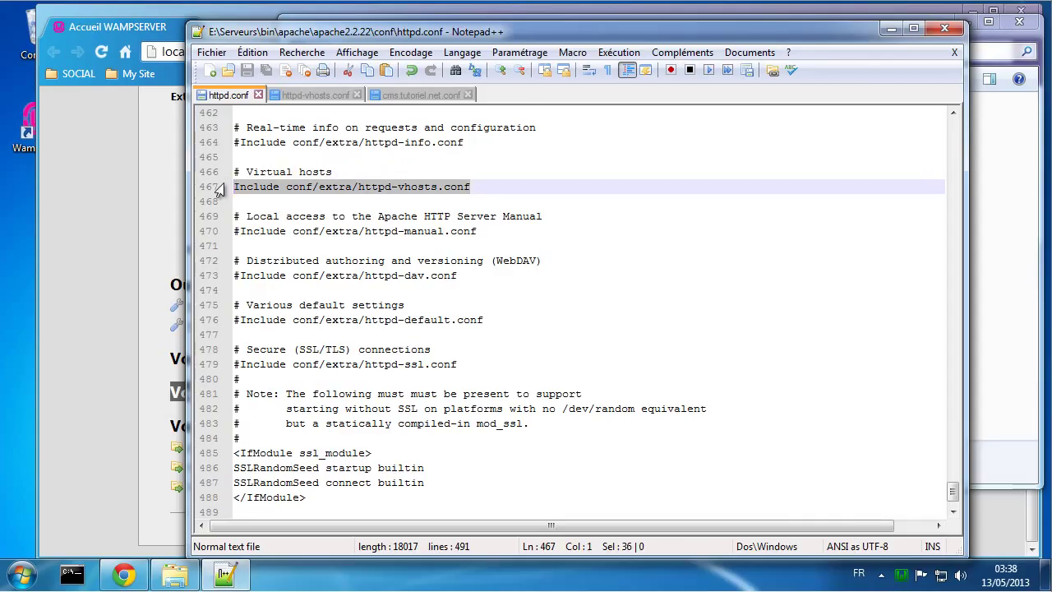
Step: Duplicate the Include line below it and change it to 'Include conf/virtualhost/*.conf'
click(490, 182)
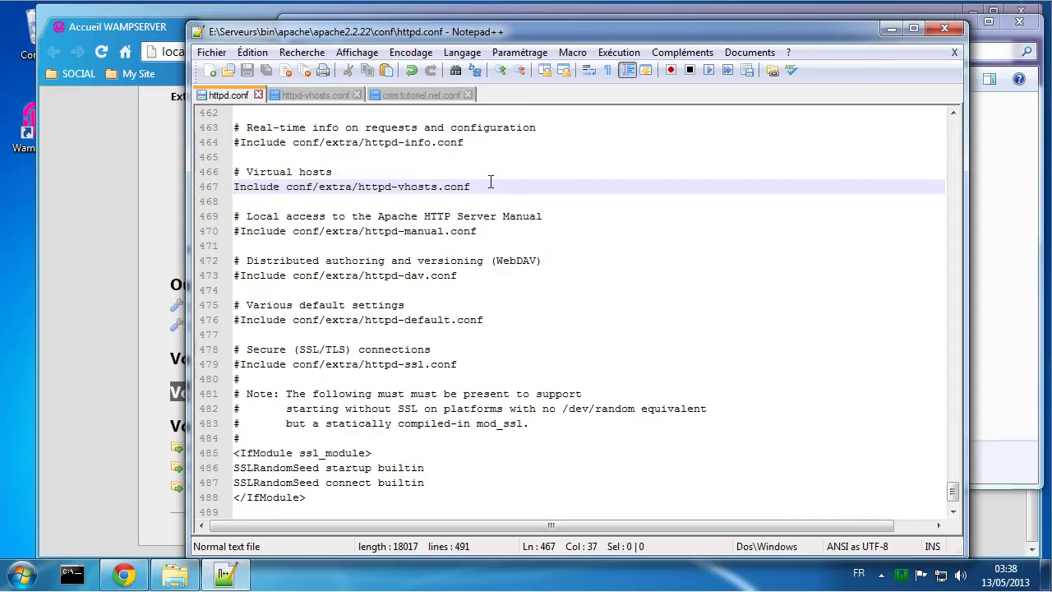
key(Return)
key(ctrl+v)
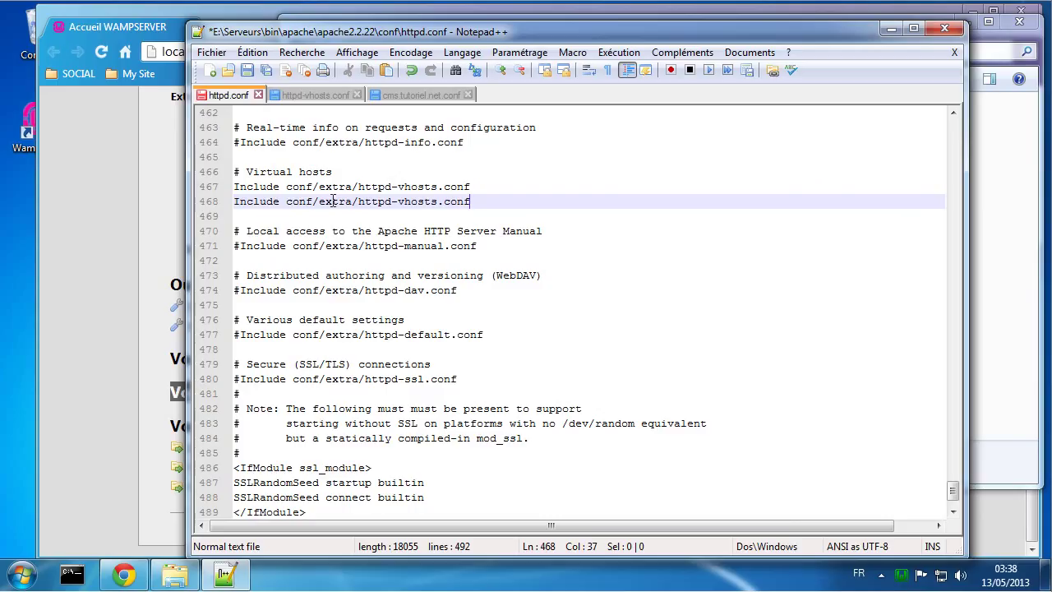
double_click(333, 201)
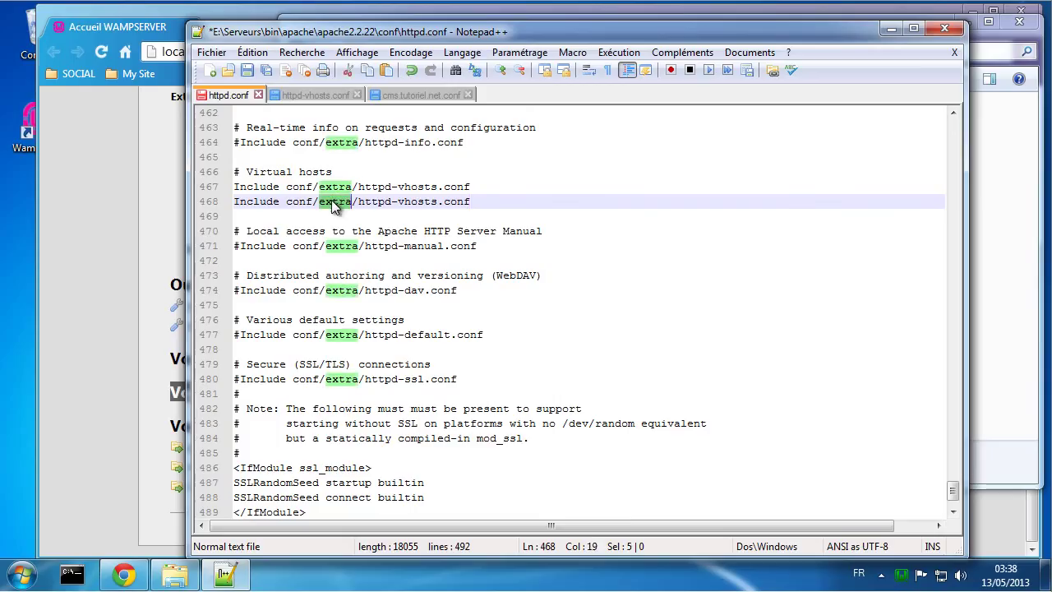
text(virt)
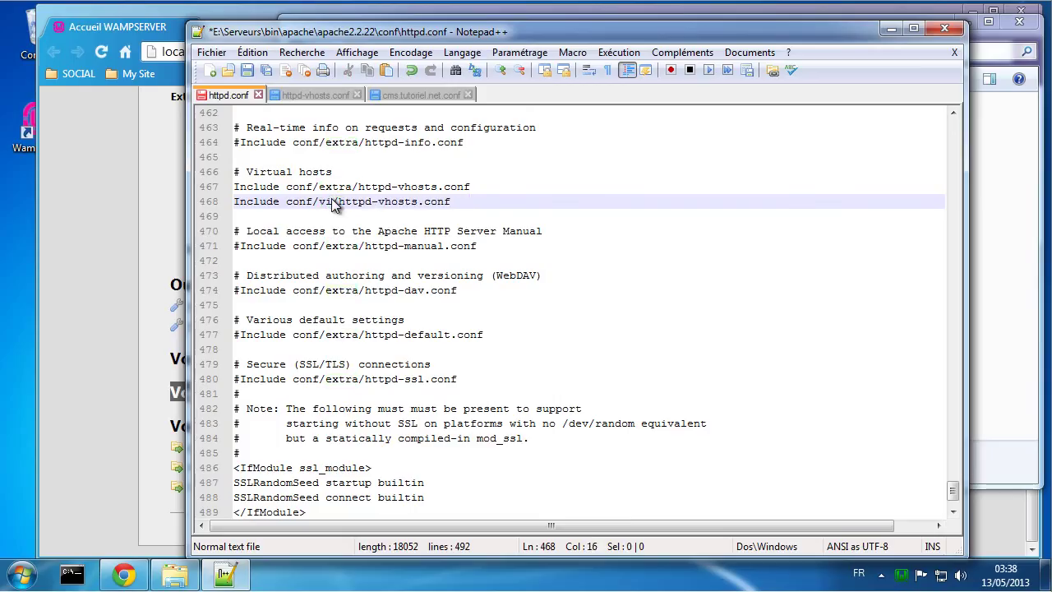
text(ua)
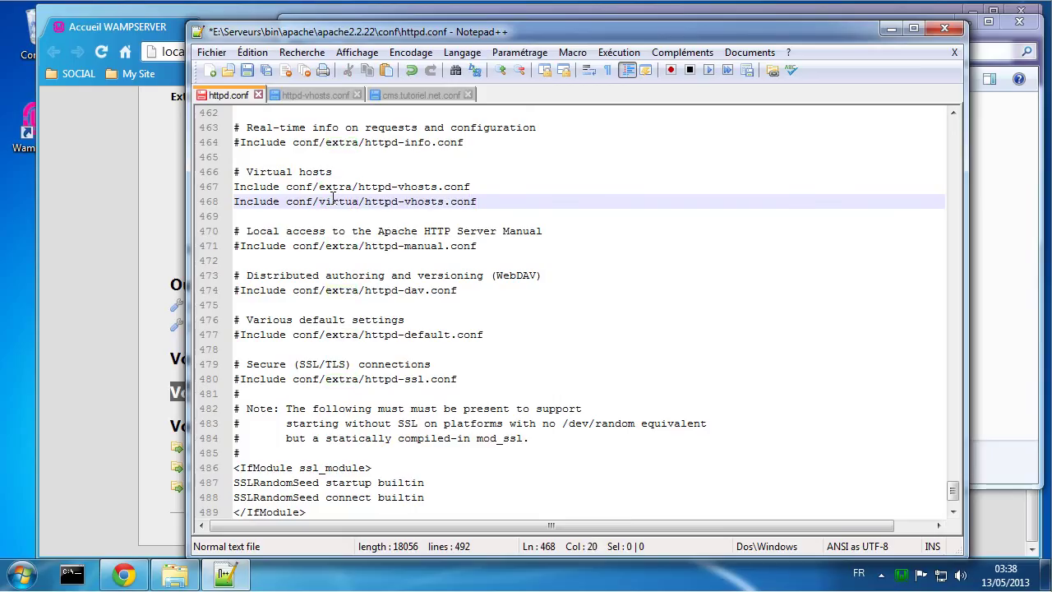
text(lhos)
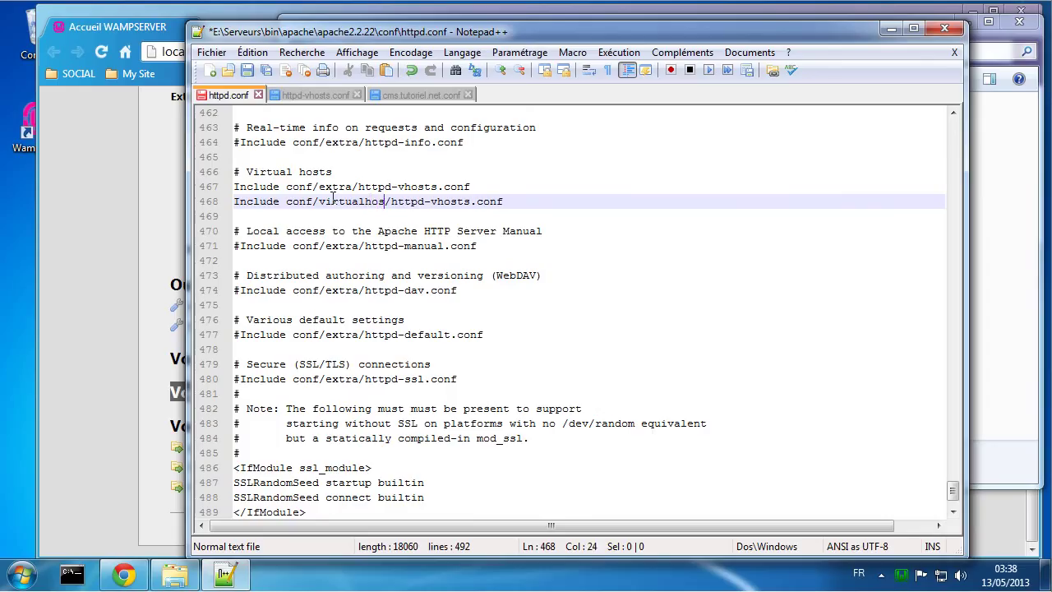
text(t)
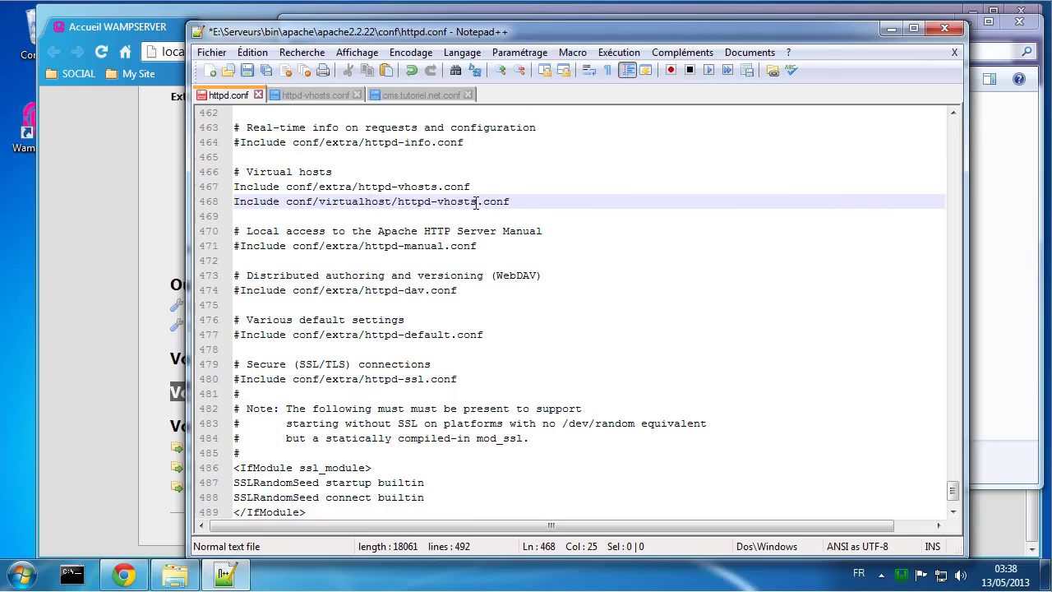
drag(476, 203, 399, 199)
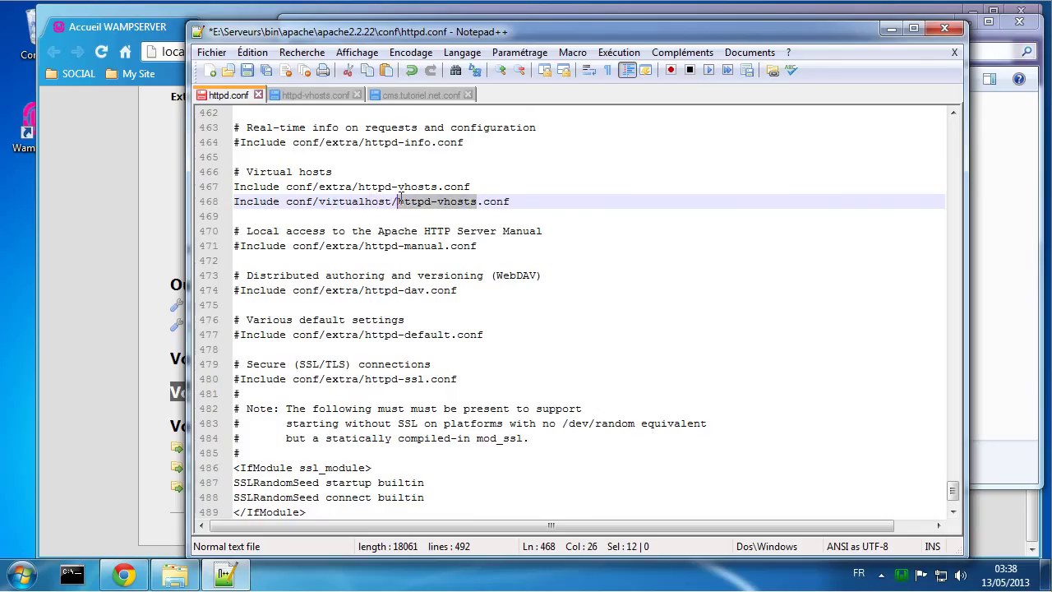
text(*)
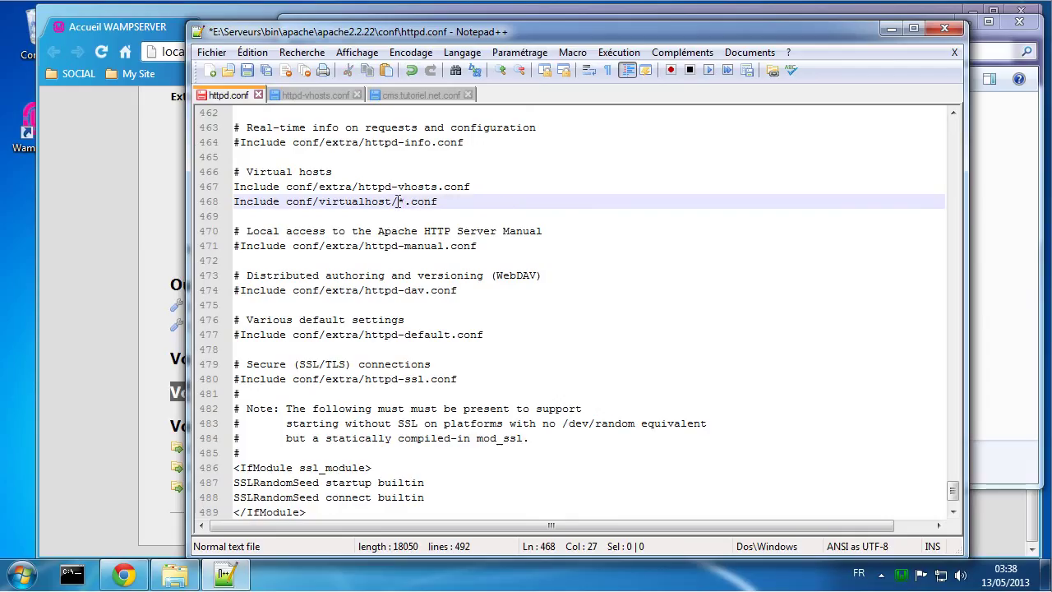
Step: Highlight the * wildcard and .conf extension on line 468, then save httpd.conf
drag(401, 199, 406, 199)
click(442, 201)
drag(405, 200, 441, 204)
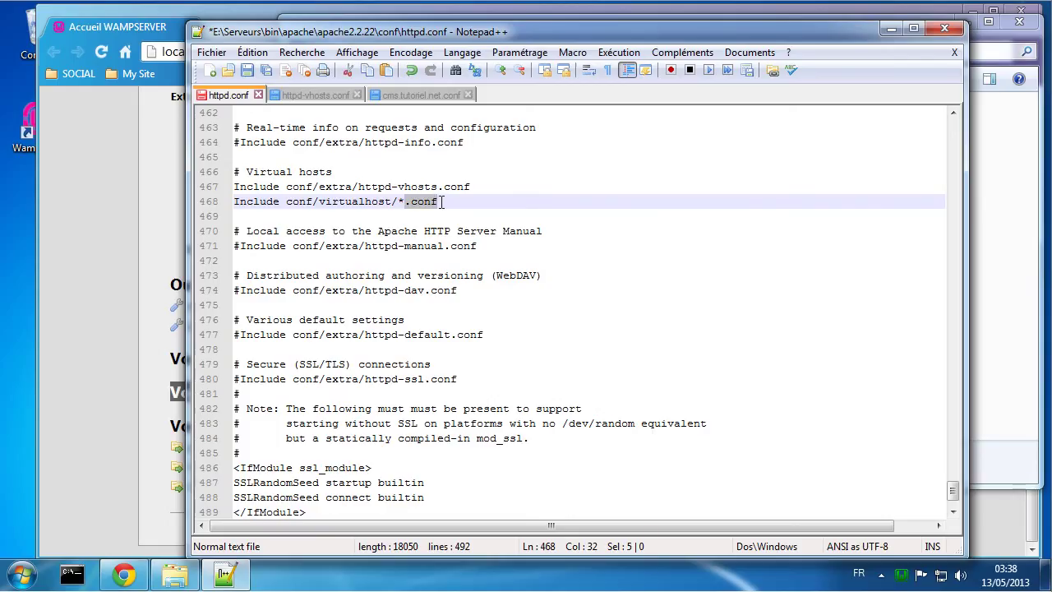
click(346, 202)
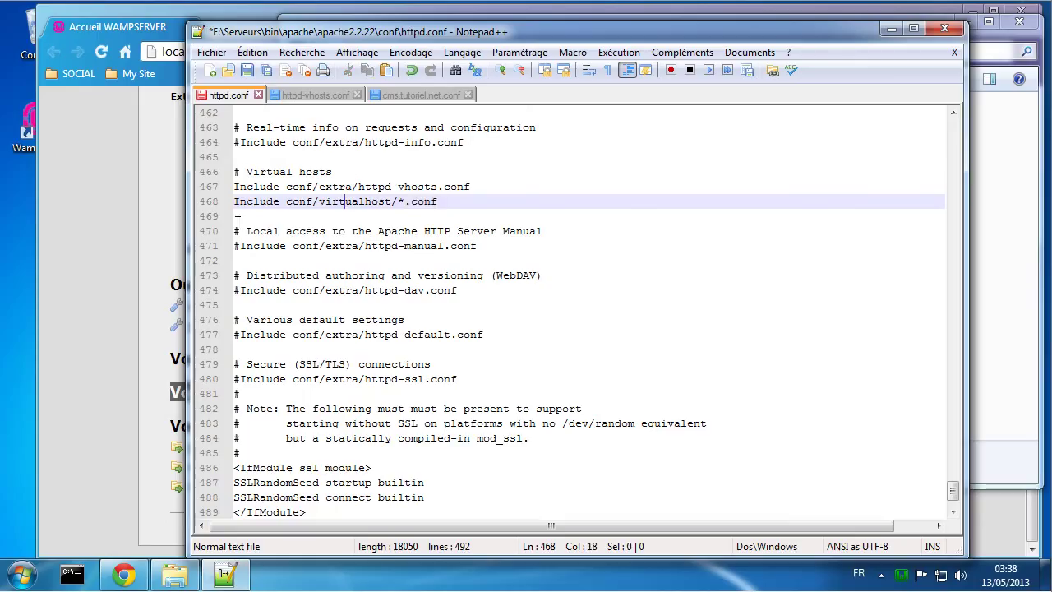
key(ctrl+s)
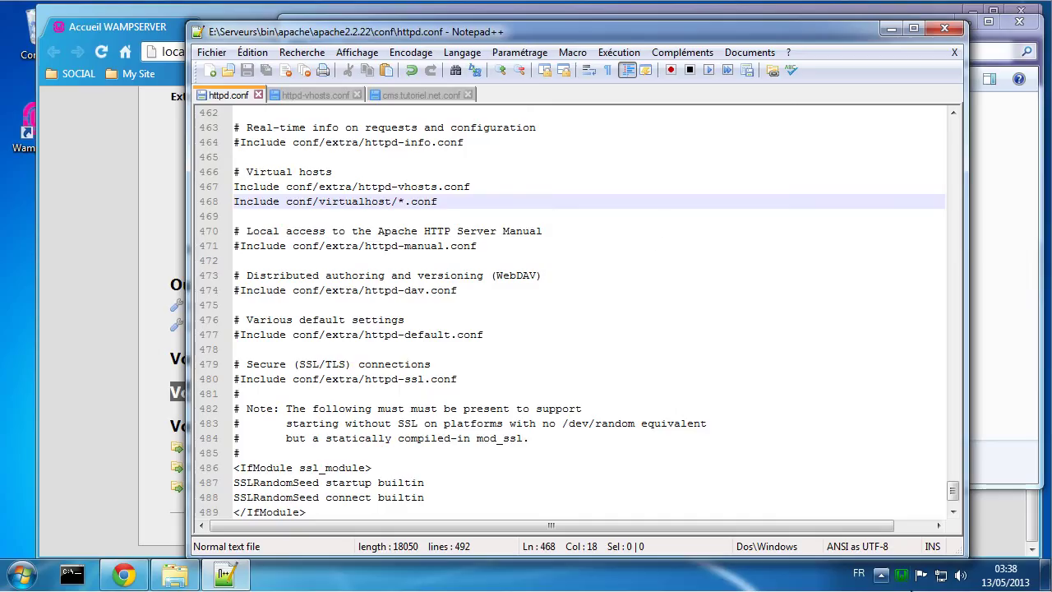
Step: Restart WampServer services via 'Redémarrer les services' and return to the Chrome localhost page
click(903, 577)
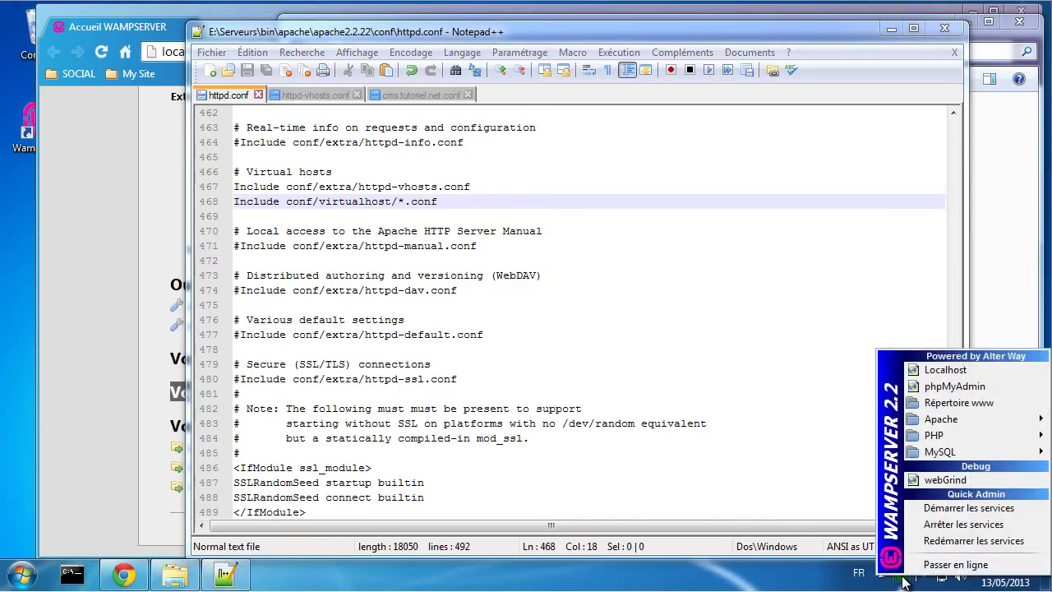
click(933, 539)
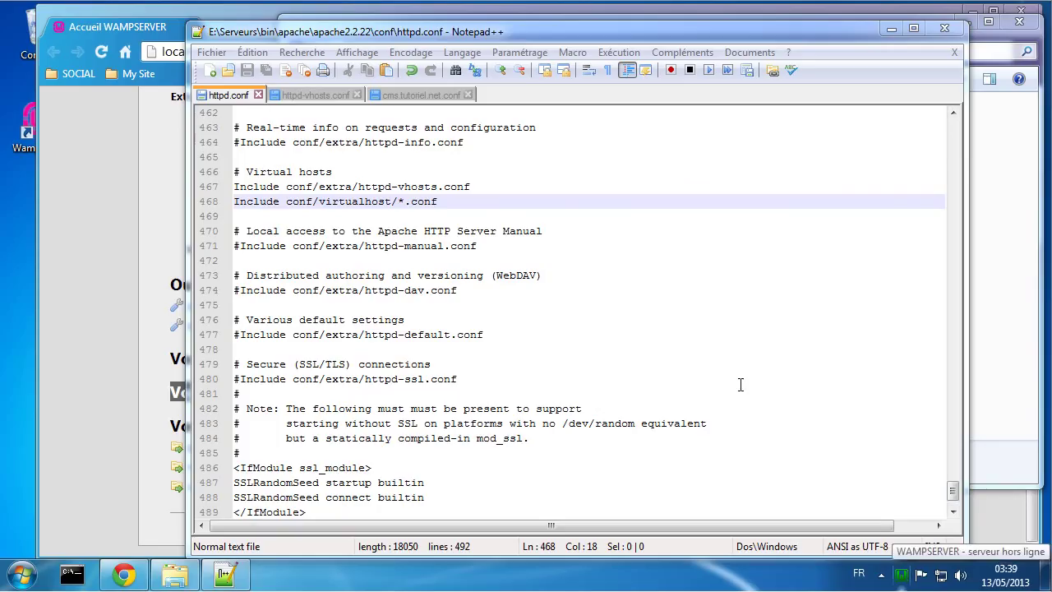
click(85, 180)
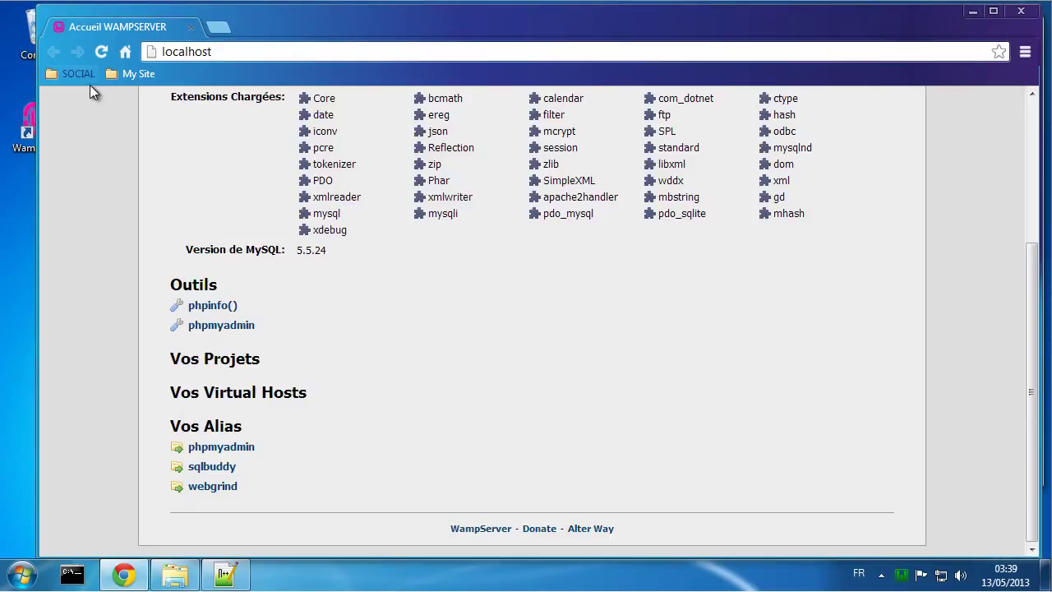
Step: Reload localhost in Chrome, then open the empty logs folder under E:\Virtualhost\cms
click(104, 51)
click(188, 578)
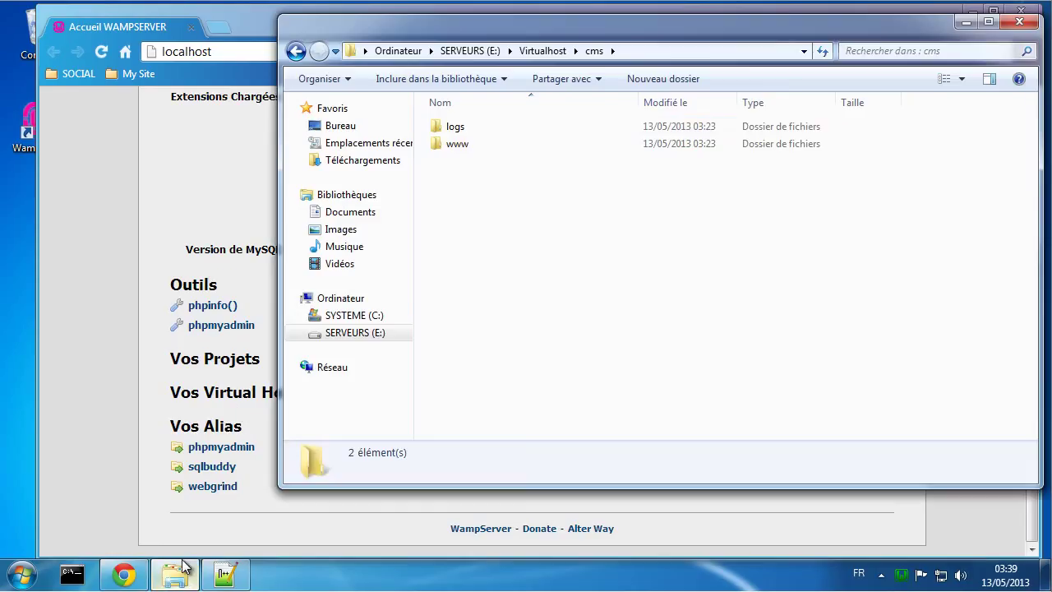
double_click(457, 126)
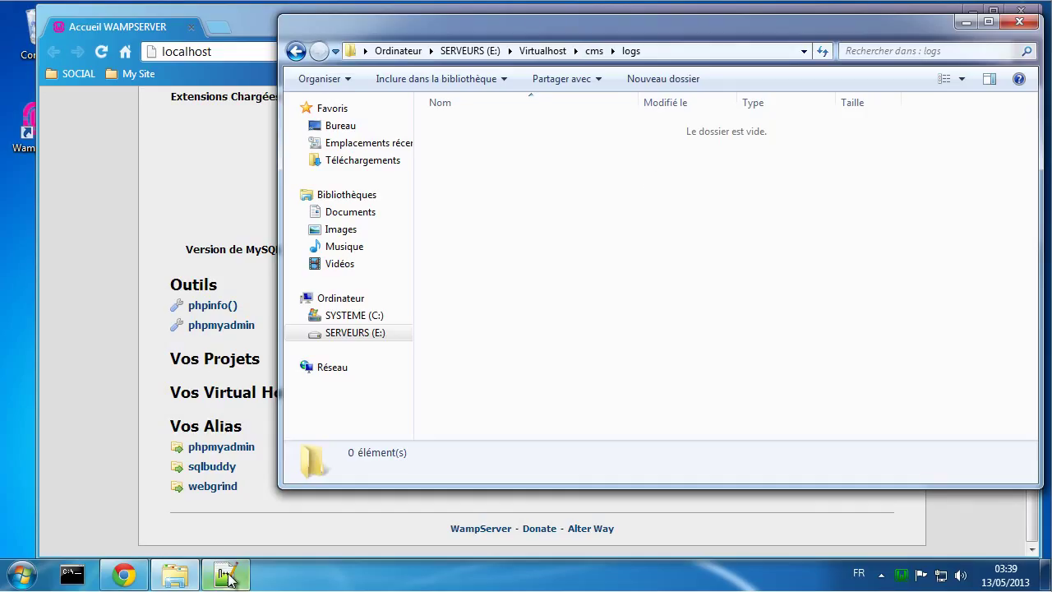
Step: Bring Windows Explorer forward and open the Windows folder on SYSTEME (C:)
mouse_move(205, 565)
mouse_move(175, 580)
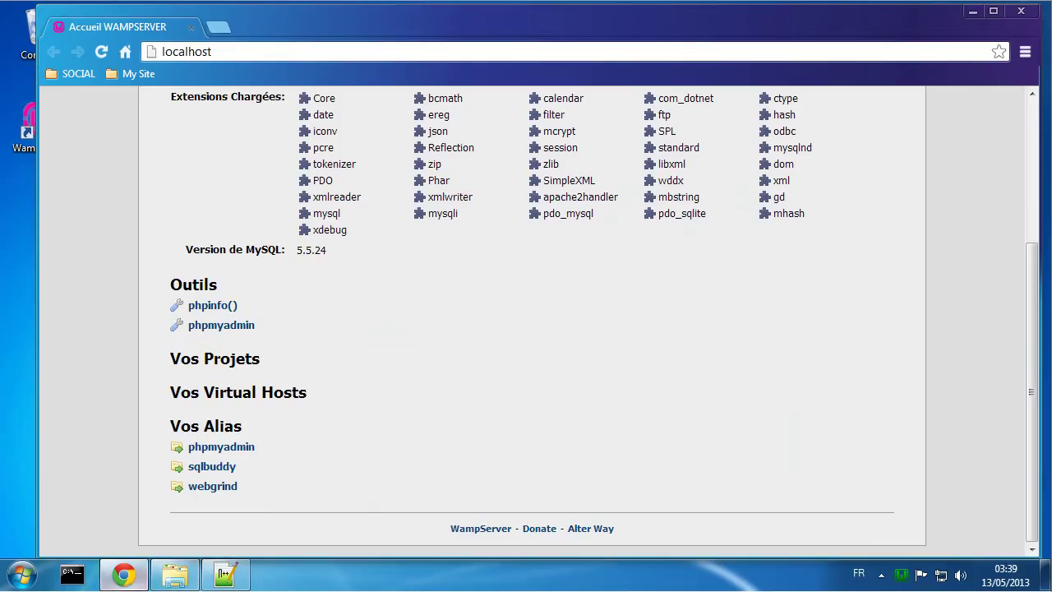
click(174, 574)
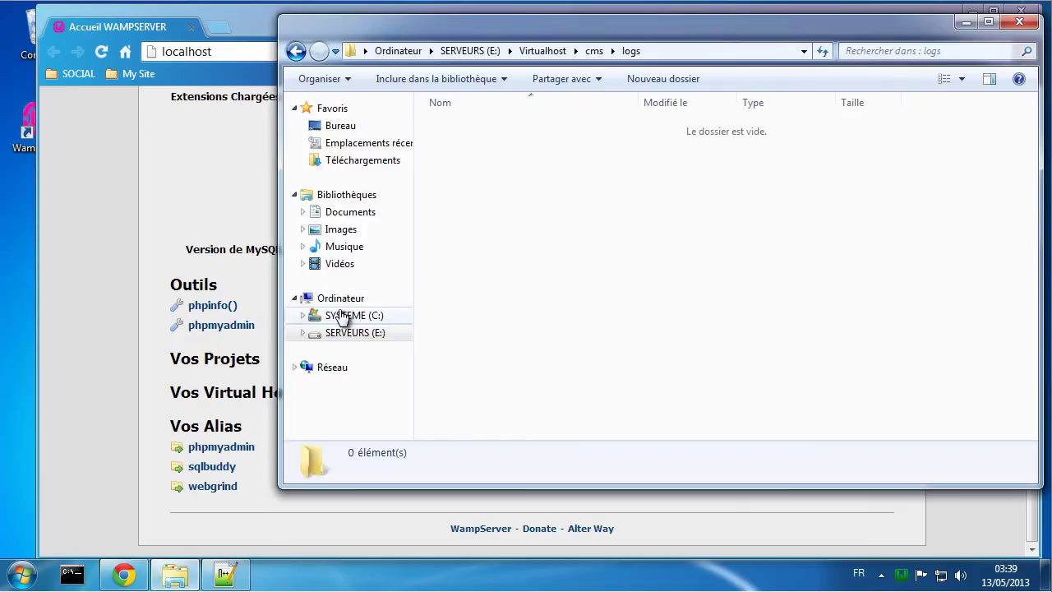
click(351, 297)
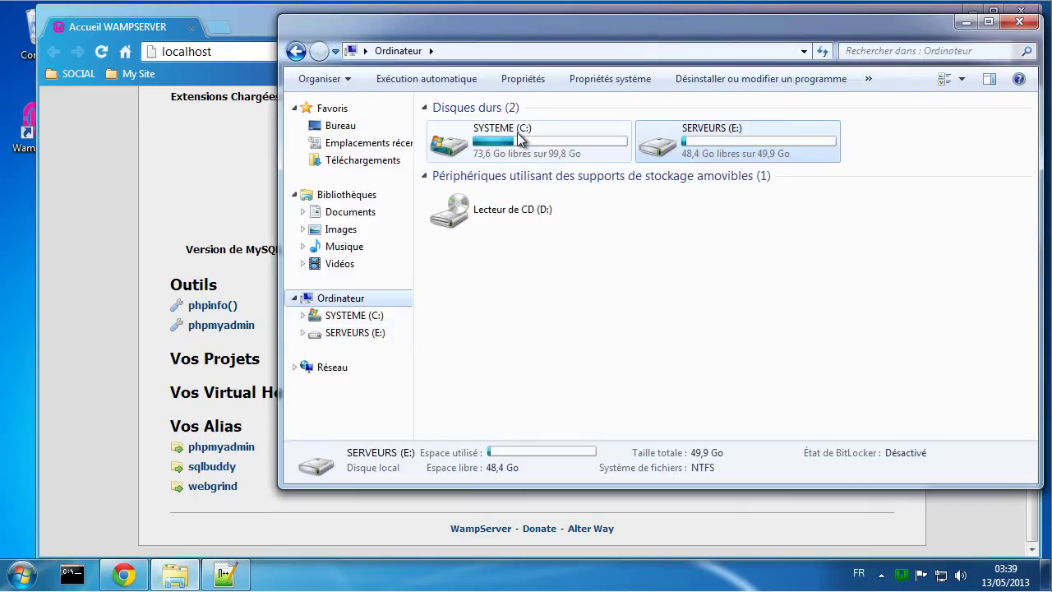
double_click(503, 138)
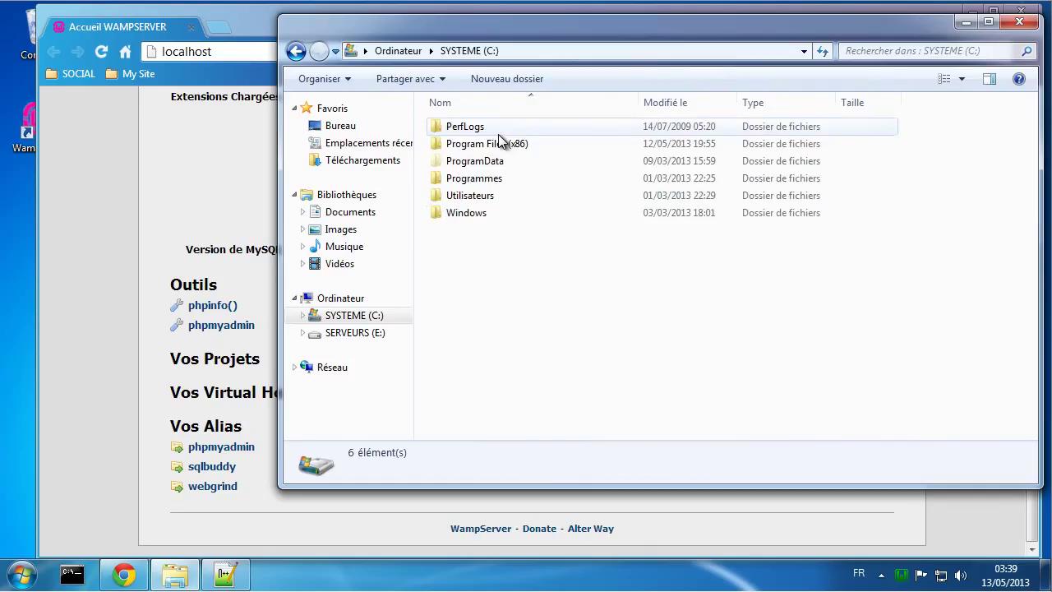
double_click(460, 212)
Step: Go through System32, drivers and etc, and select the hosts file
scroll(514, 277, down, 12)
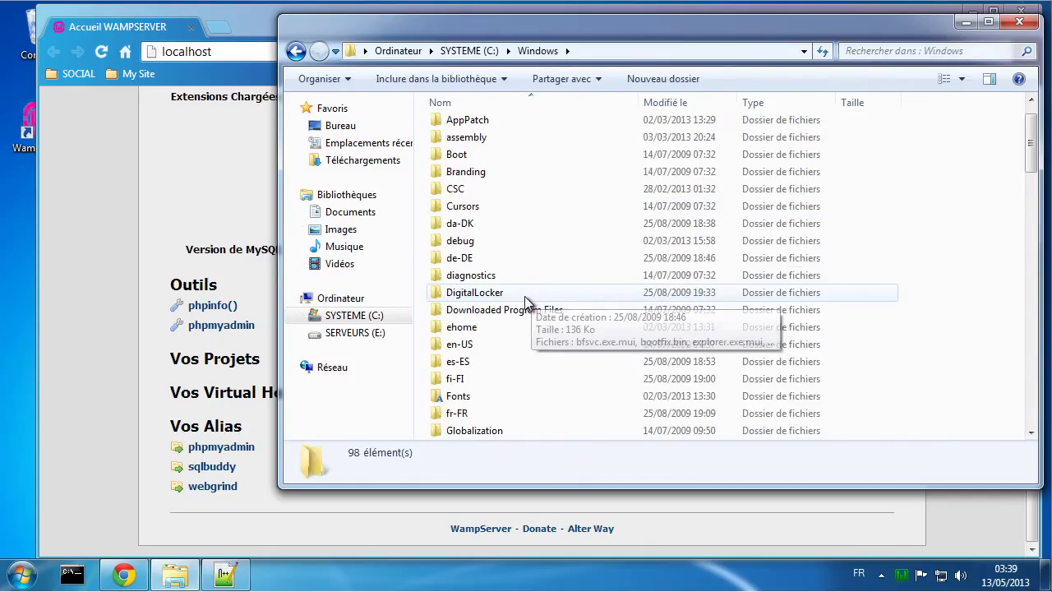
scroll(514, 279, down, 1)
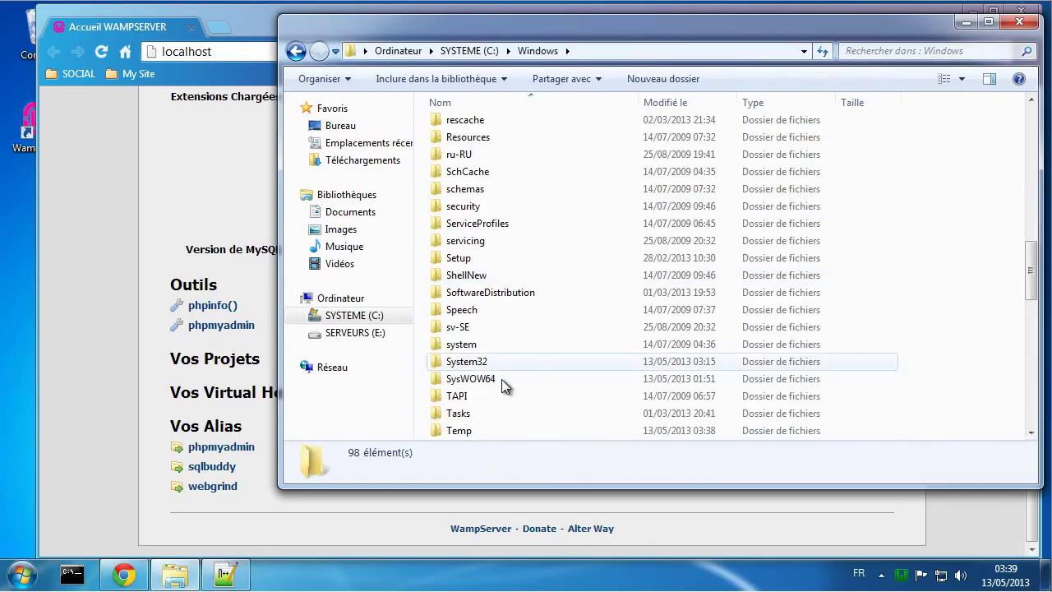
double_click(470, 362)
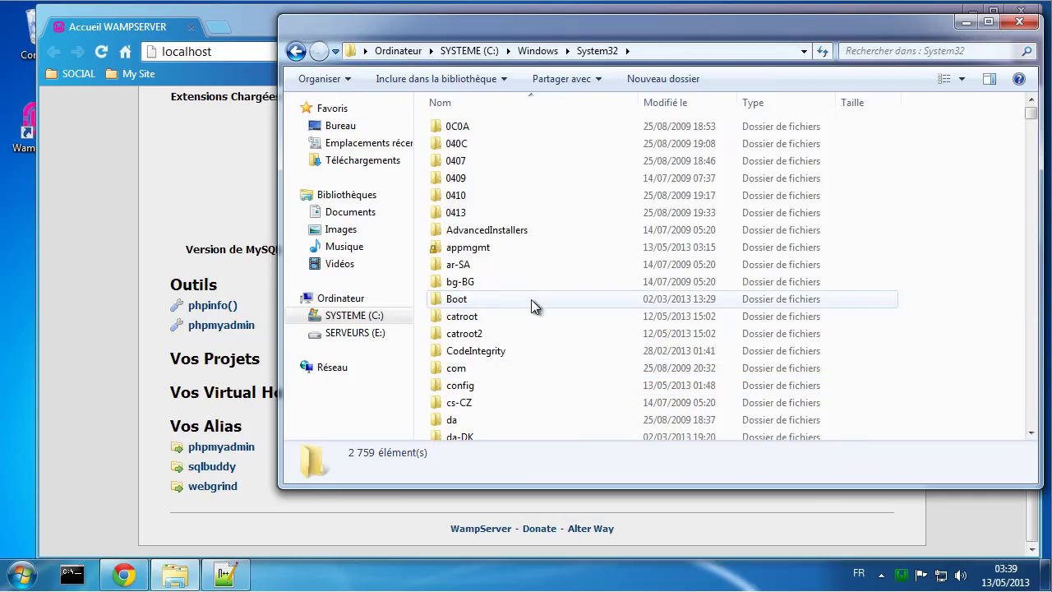
scroll(530, 296, down, 4)
double_click(459, 315)
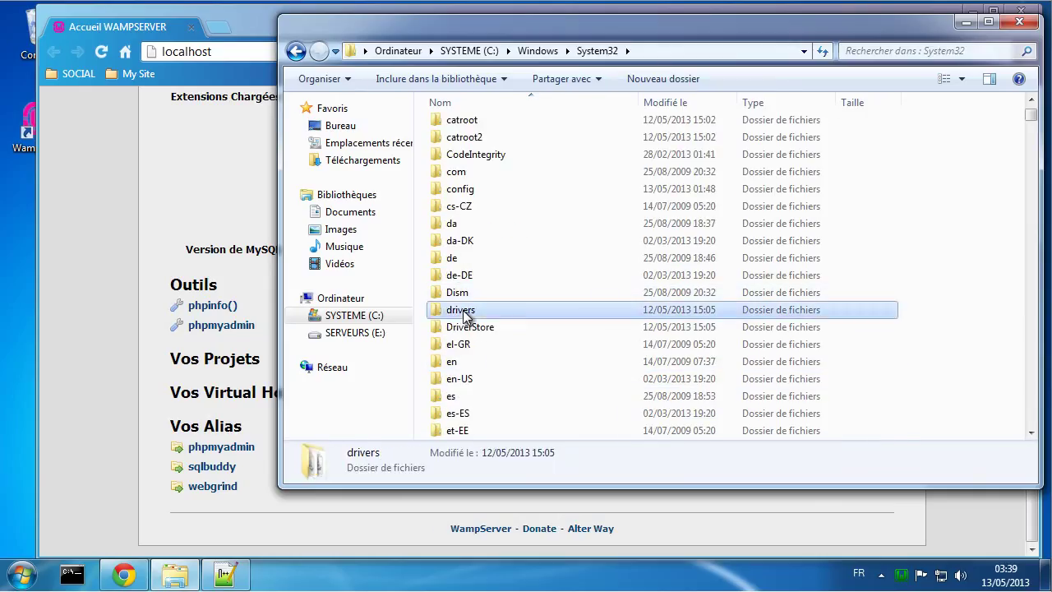
double_click(460, 196)
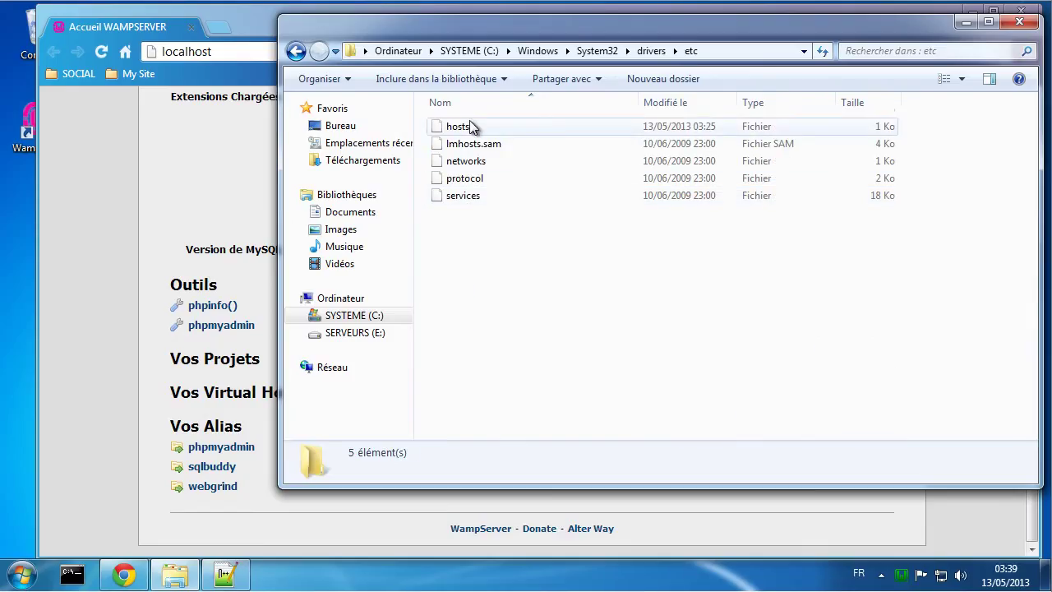
click(457, 127)
right_click(457, 128)
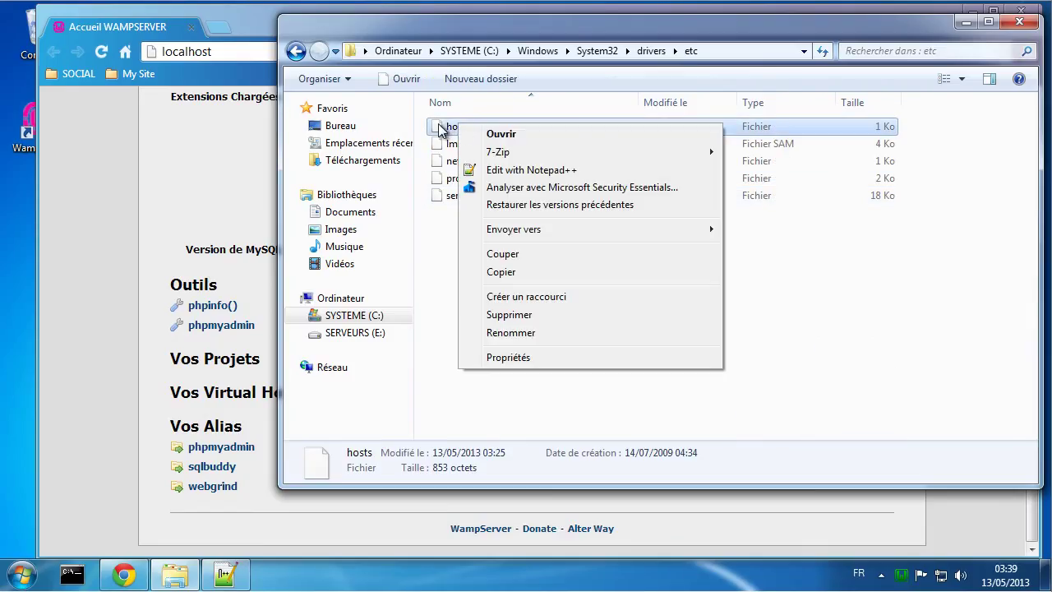
click(511, 357)
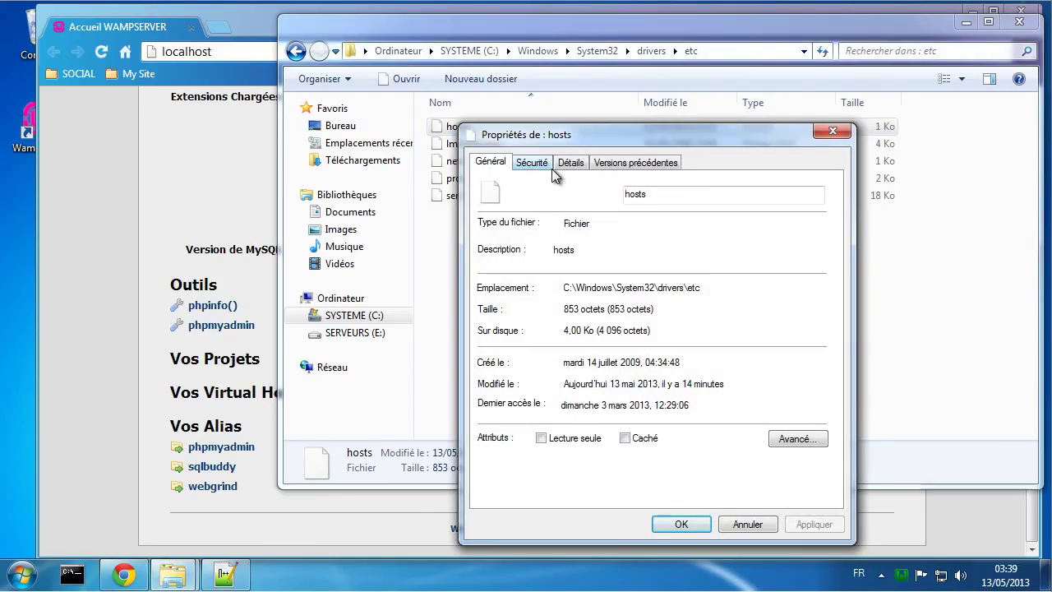
click(537, 162)
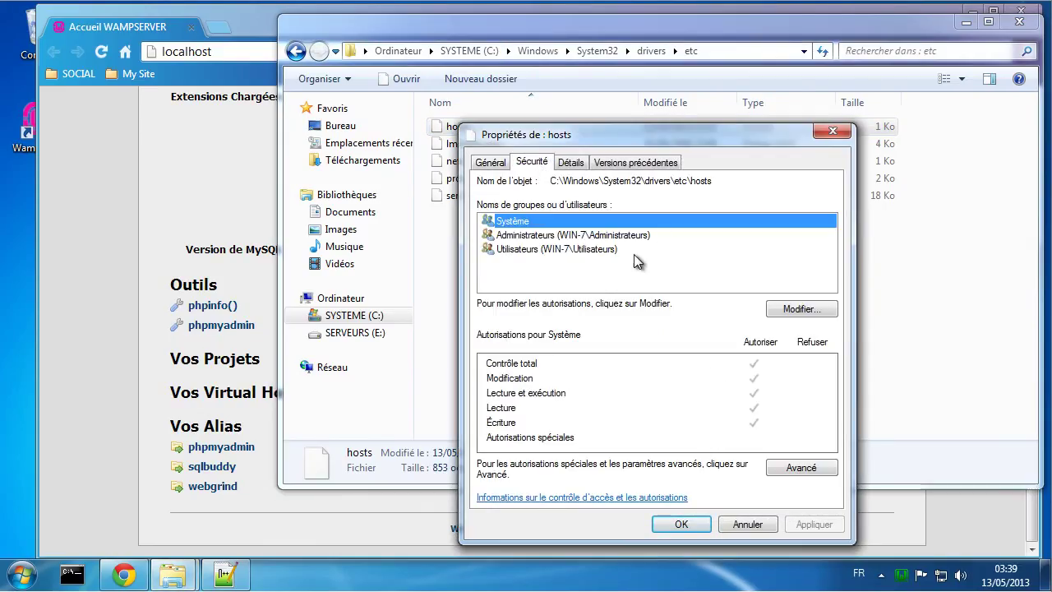
click(595, 237)
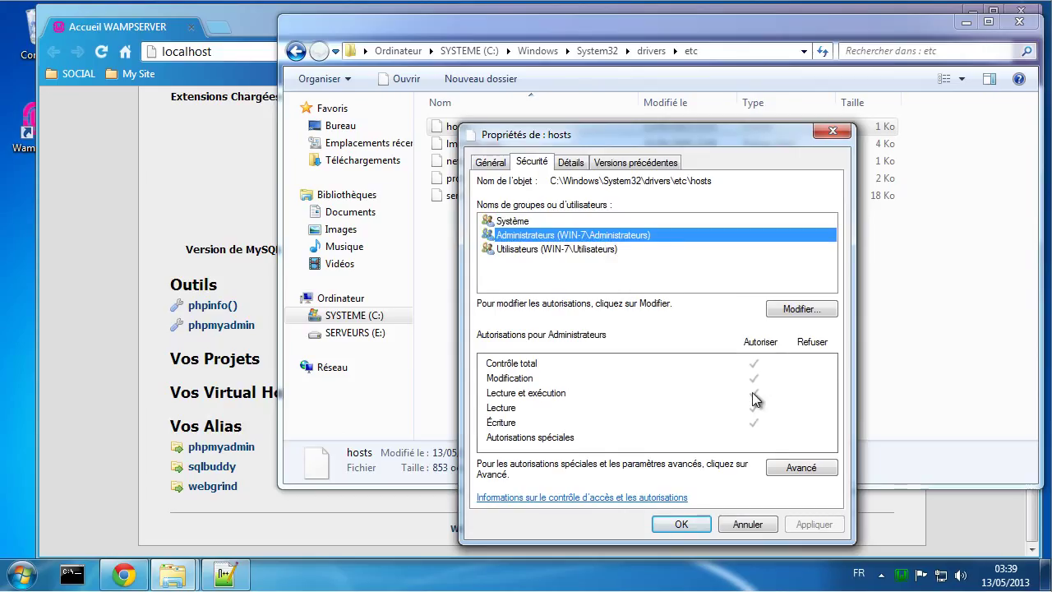
click(794, 310)
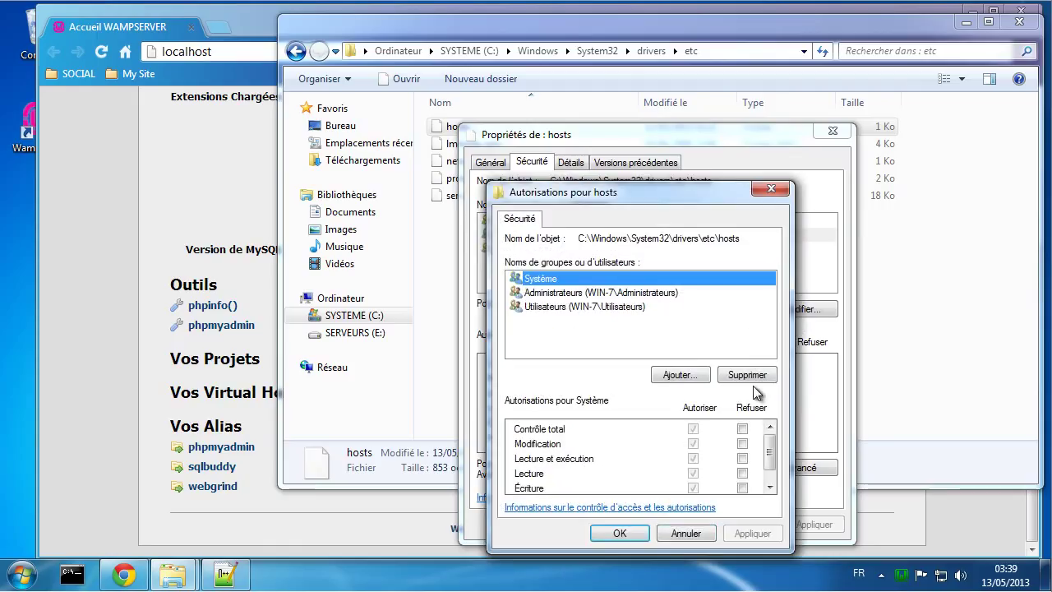
click(587, 296)
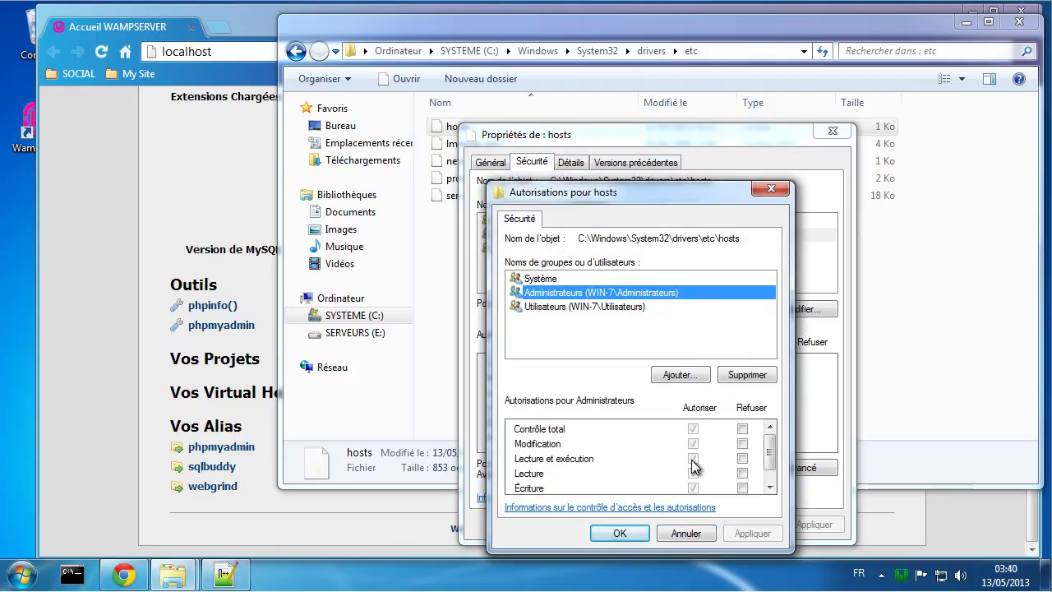
click(605, 306)
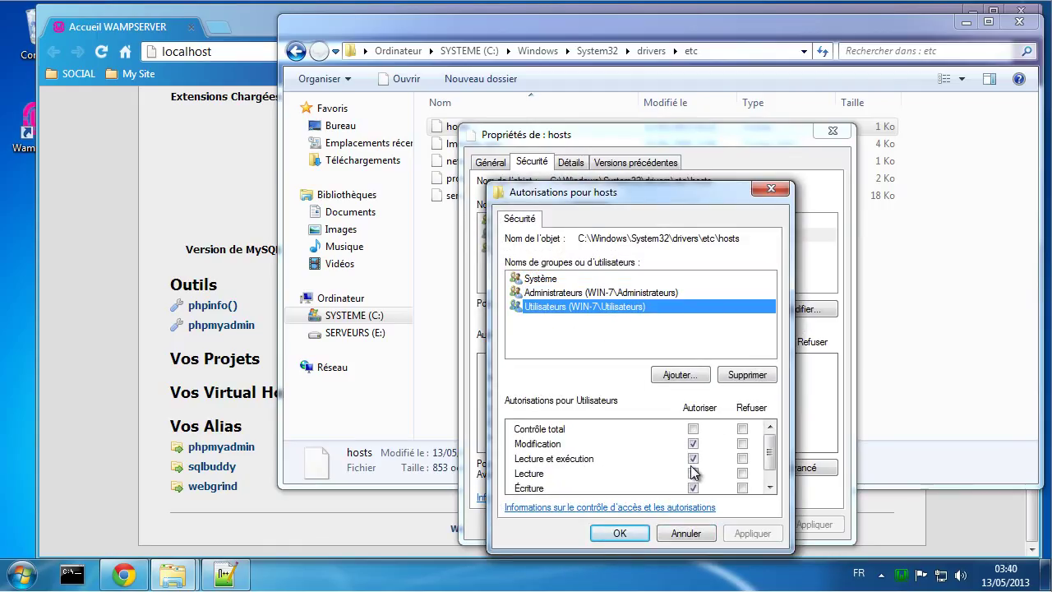
click(690, 531)
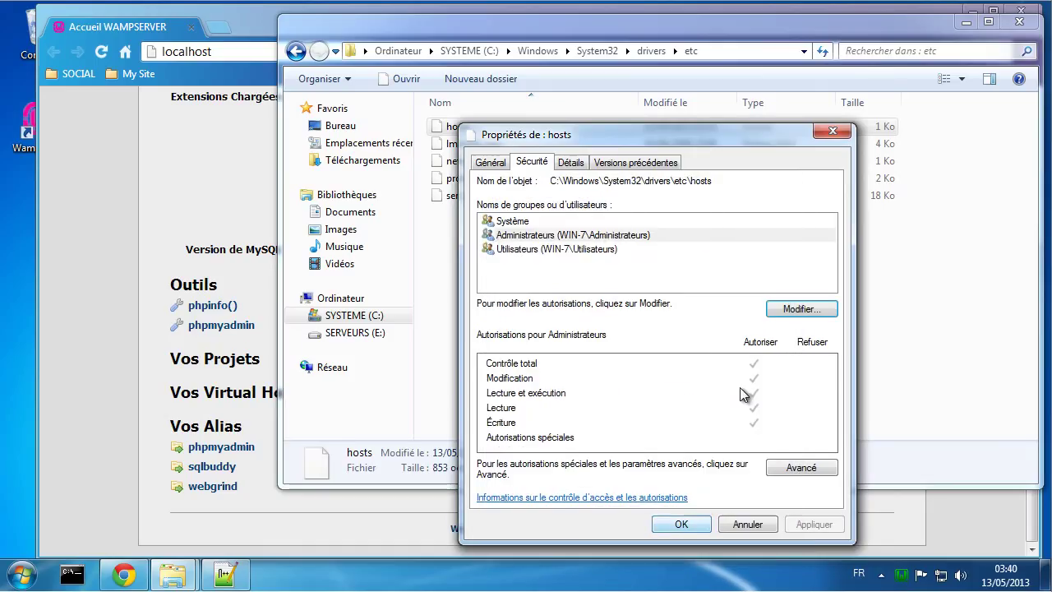
click(579, 250)
click(580, 251)
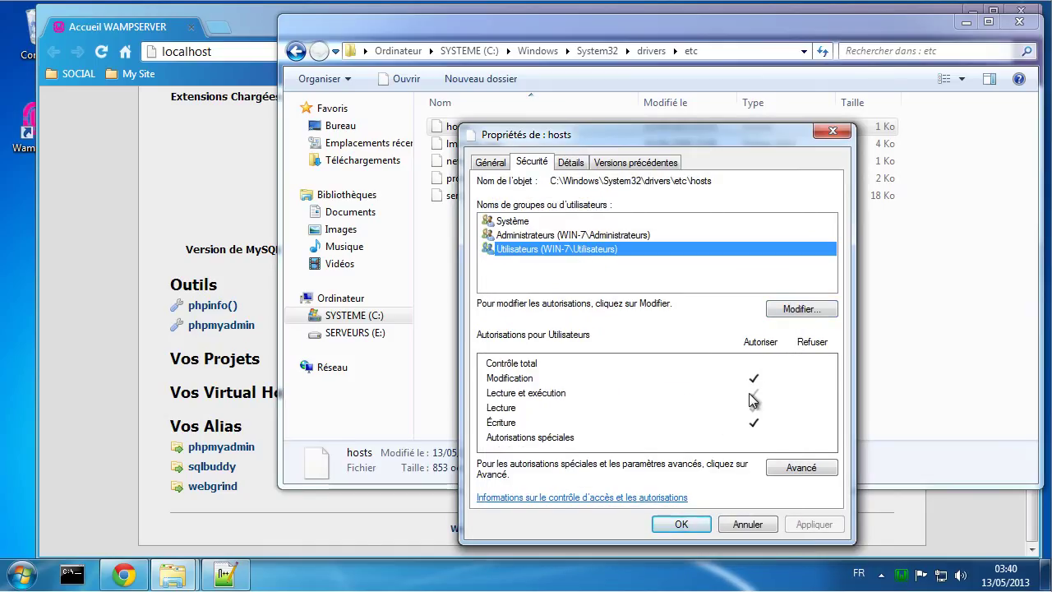
click(785, 308)
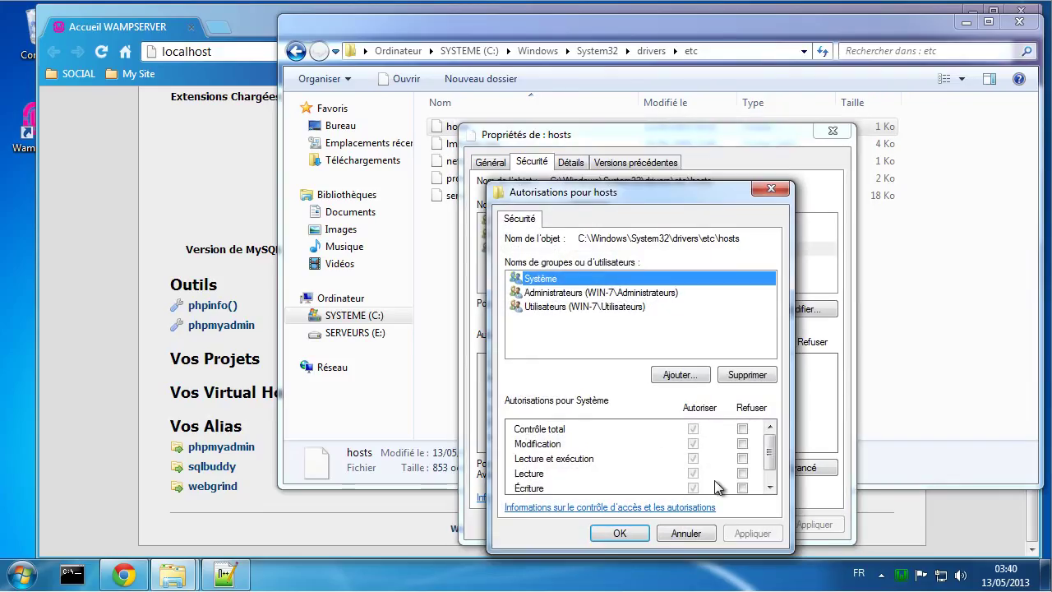
click(613, 305)
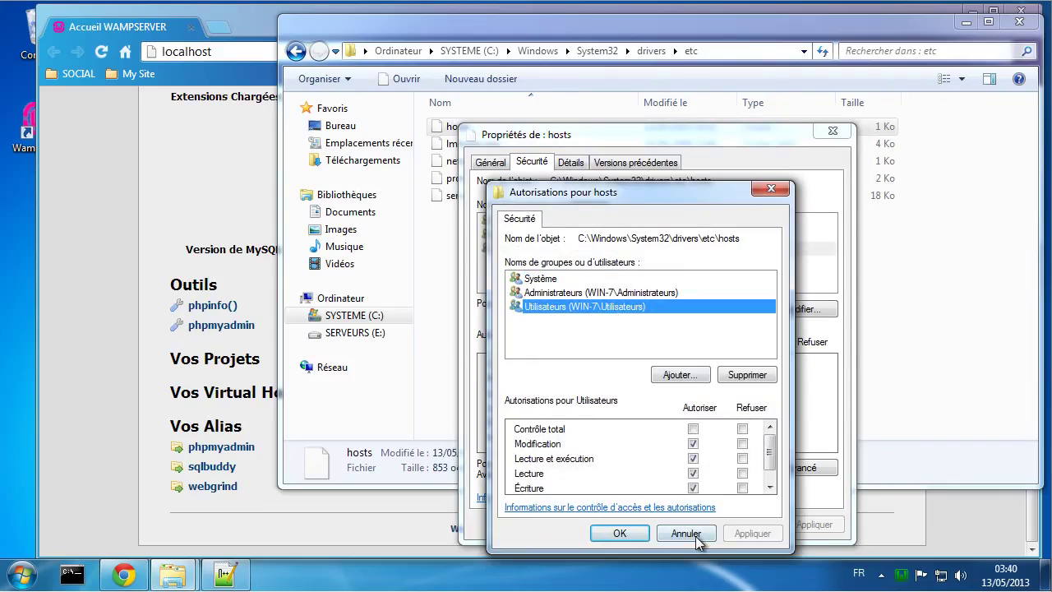
click(694, 536)
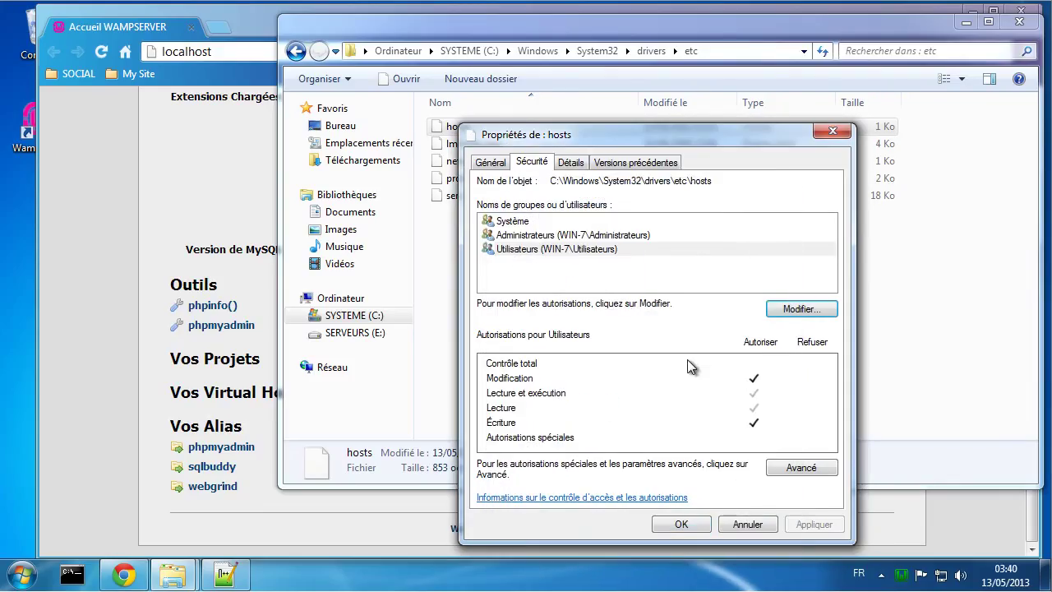
click(739, 523)
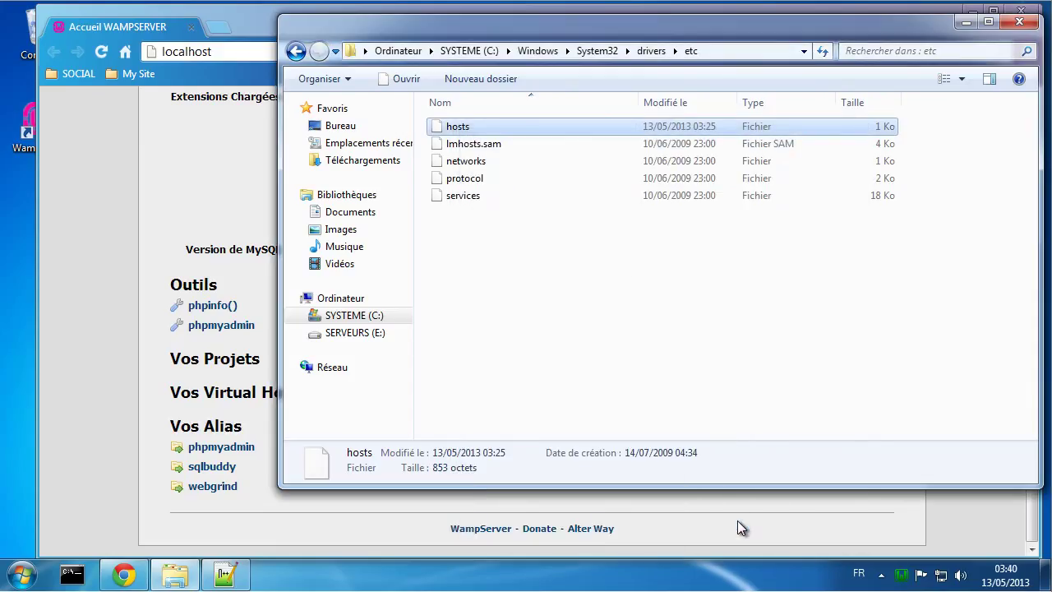
Step: Open the hosts file in Notepad++ and select its 127.0.0.1 localhost line
right_click(458, 123)
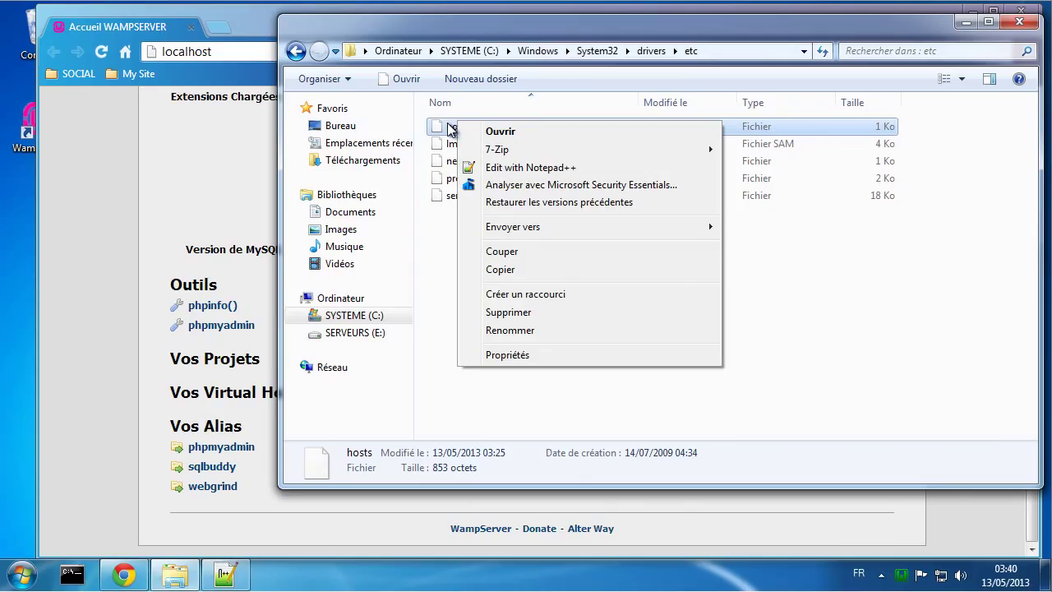
click(513, 167)
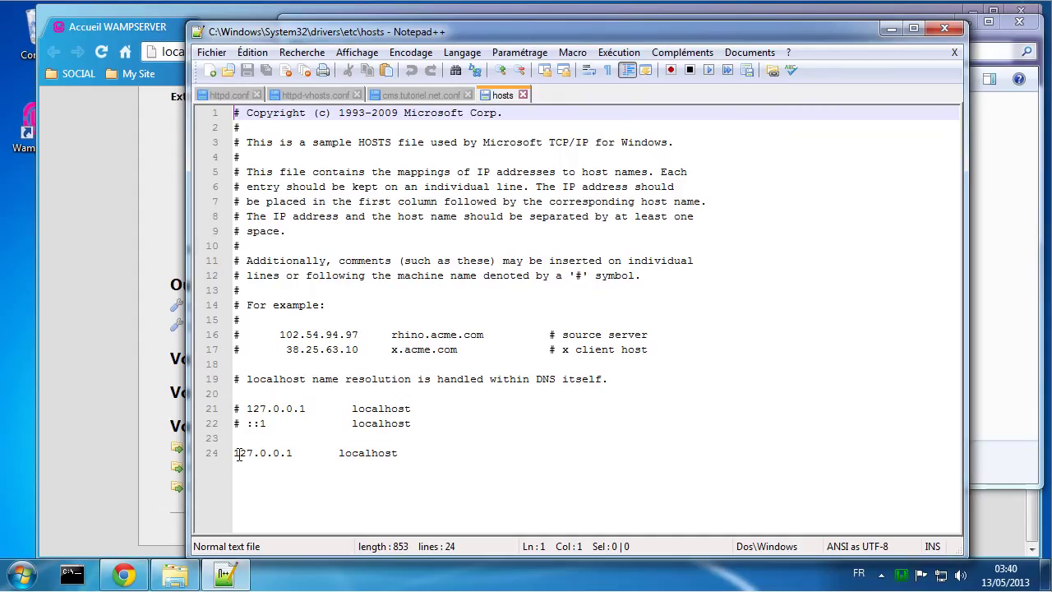
drag(235, 454, 406, 454)
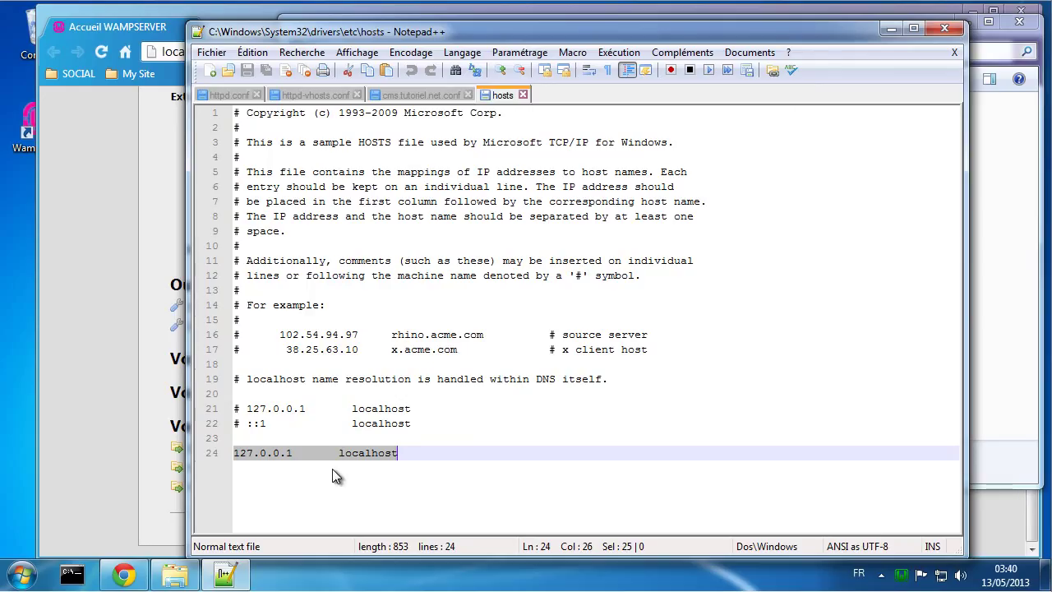
click(283, 454)
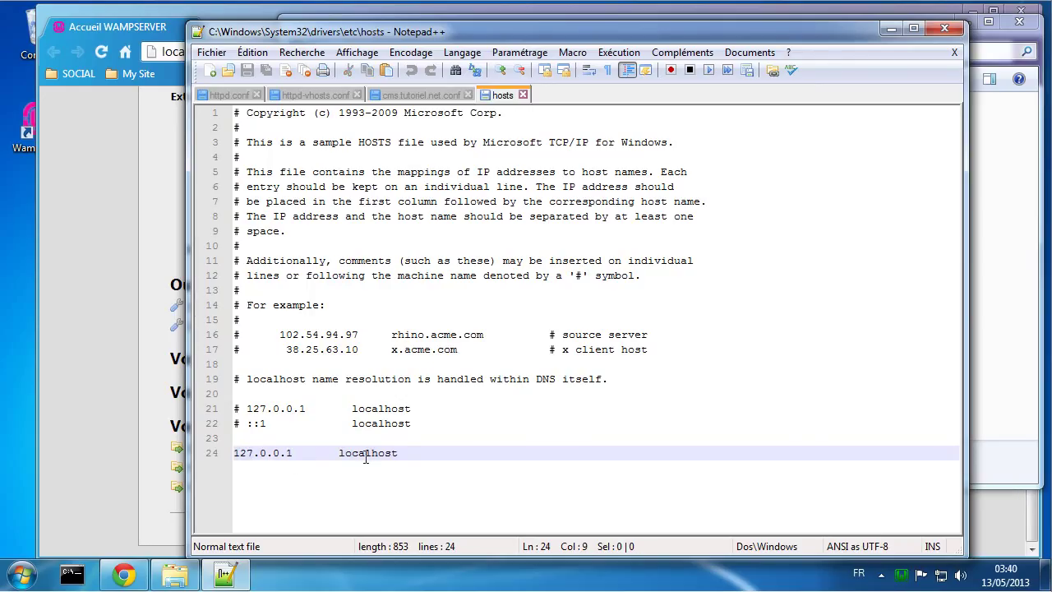
drag(405, 454, 234, 458)
key(ctrl+c)
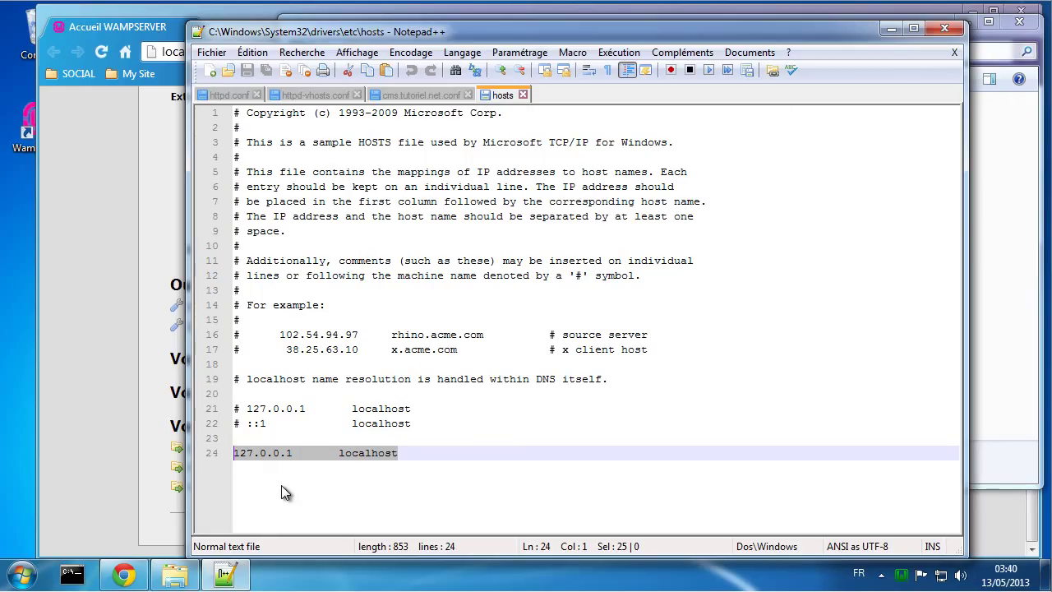
Step: Add a new line 25 reading 127.0.0.1 cms.tutoriel.net below the localhost entry
click(266, 471)
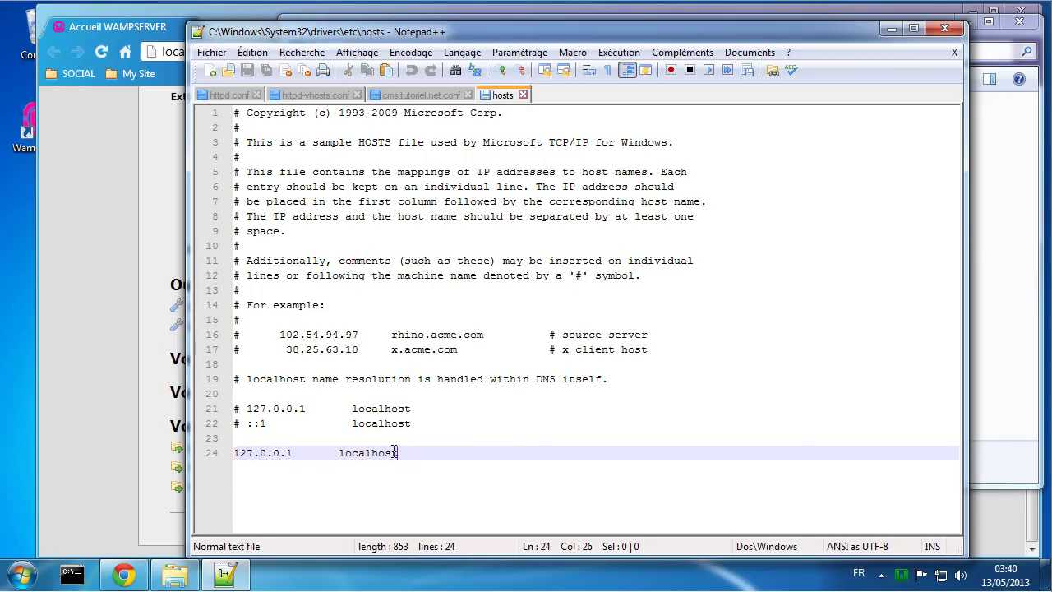
key(Return)
key(ctrl+v)
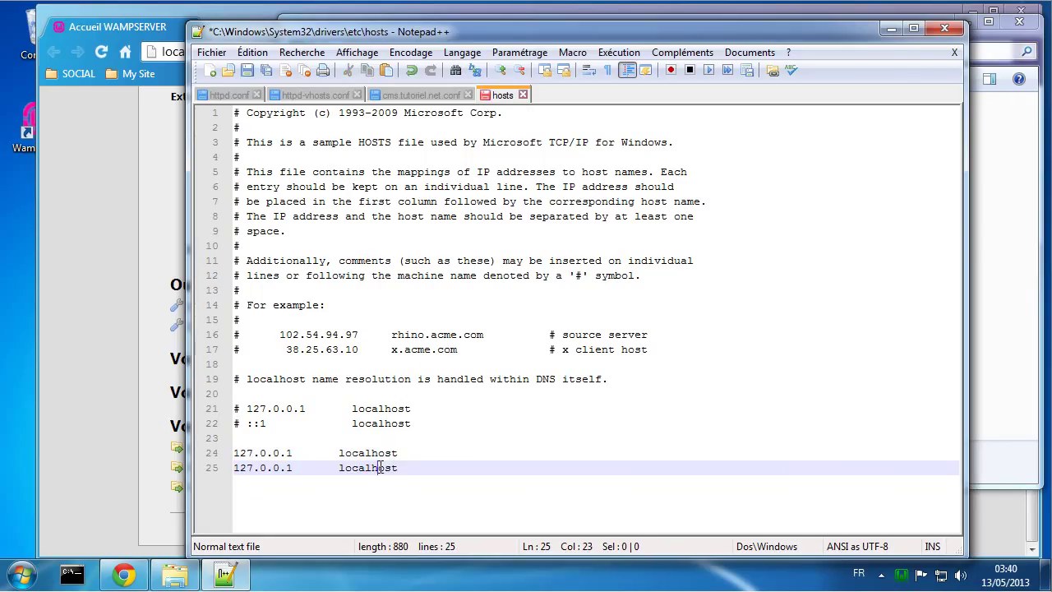
double_click(377, 466)
text(cms.tutoriel.net)
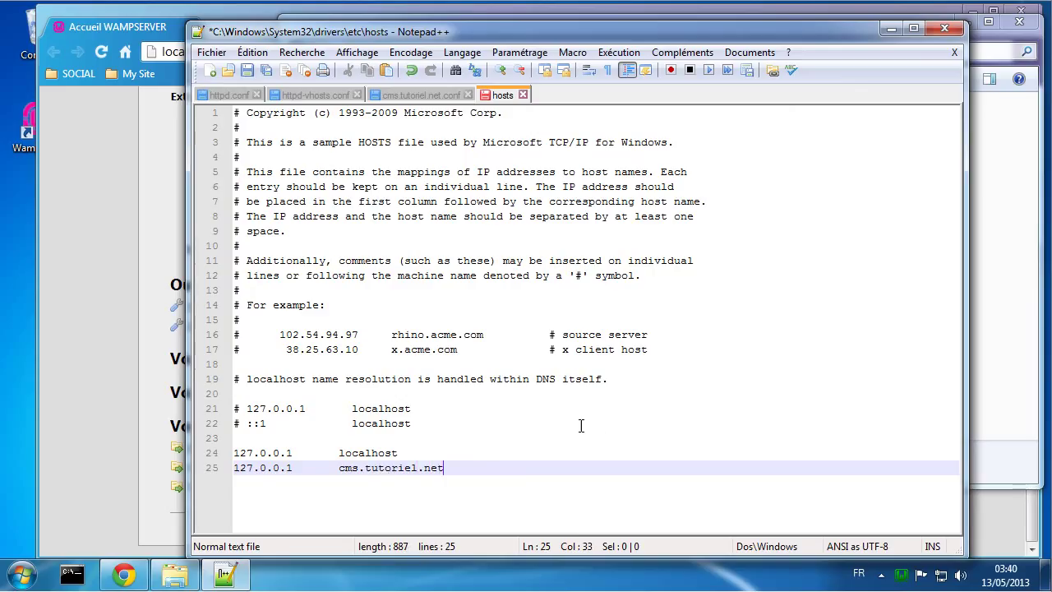
Step: Save the hosts file, restart the WampServer services, and reload localhost in Chrome
key(ctrl+s)
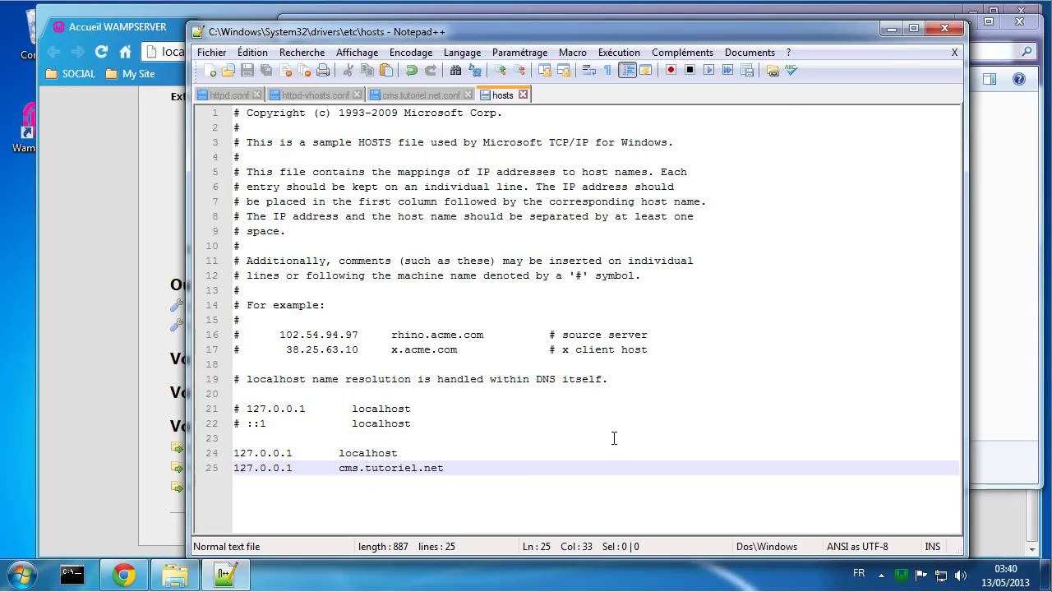
click(902, 575)
click(951, 540)
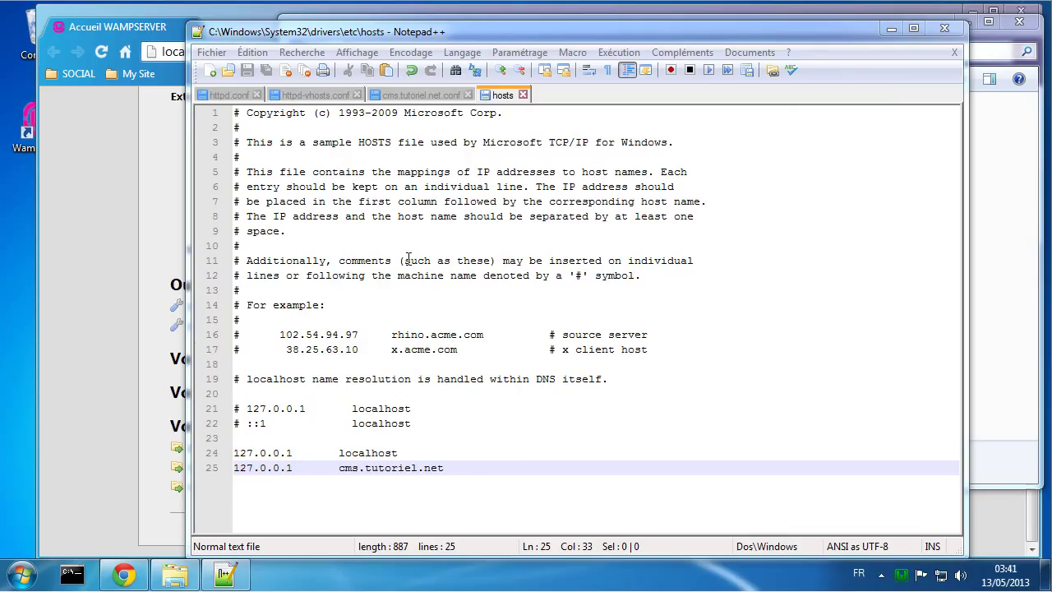
click(127, 184)
click(102, 52)
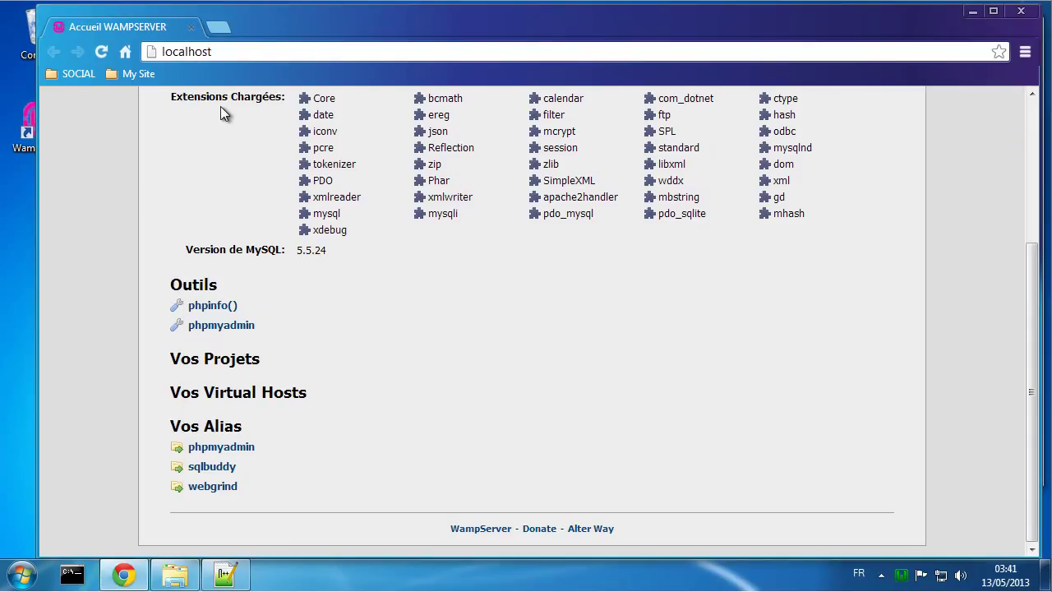
Step: Put the WAMP server online via 'Passer en ligne' and reload the localhost page
scroll(428, 382, up, 3)
scroll(430, 376, down, 3)
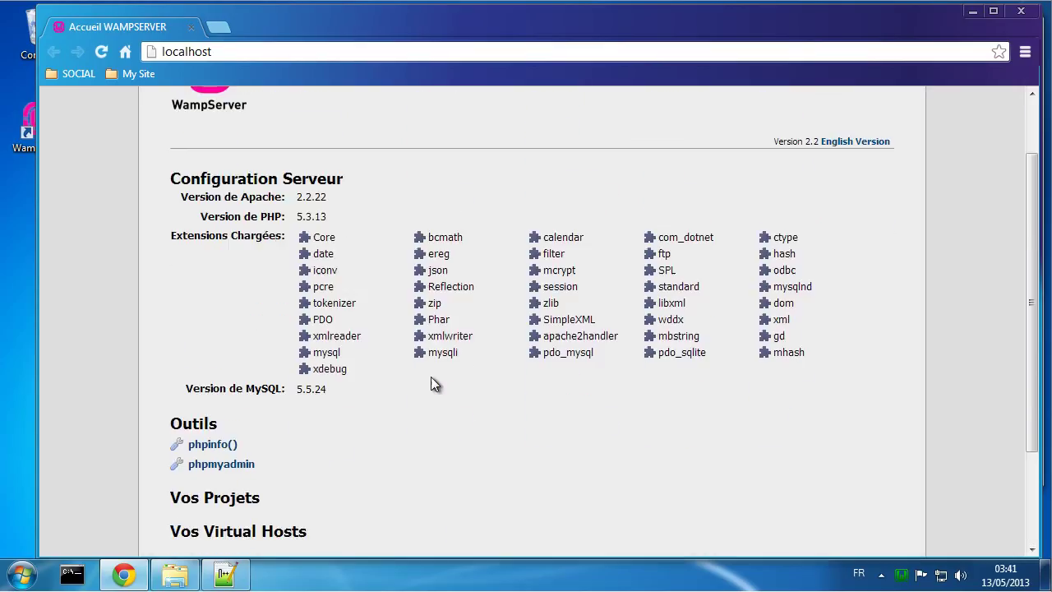
click(902, 574)
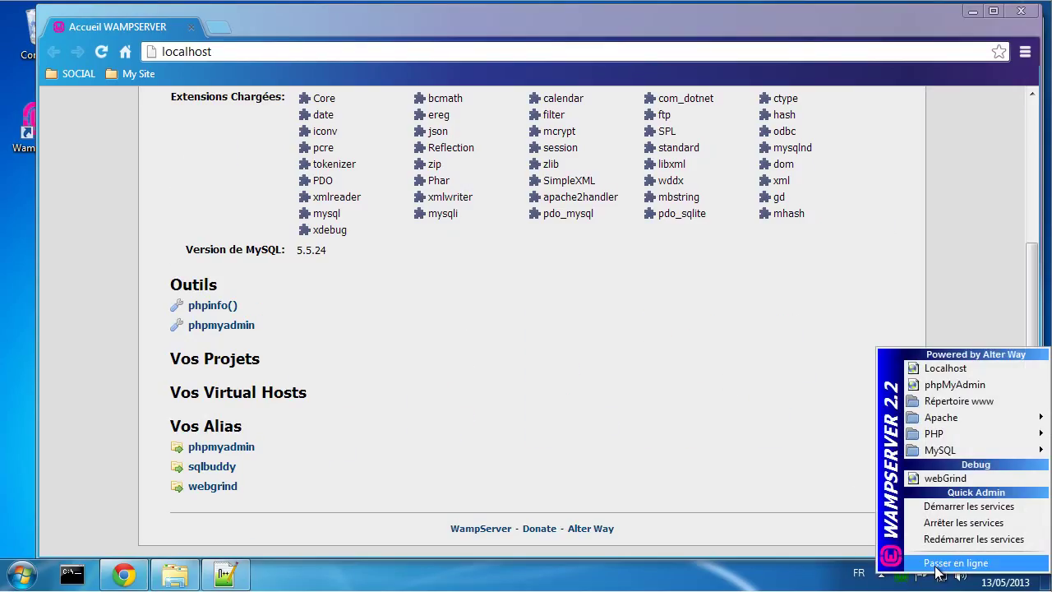
click(943, 564)
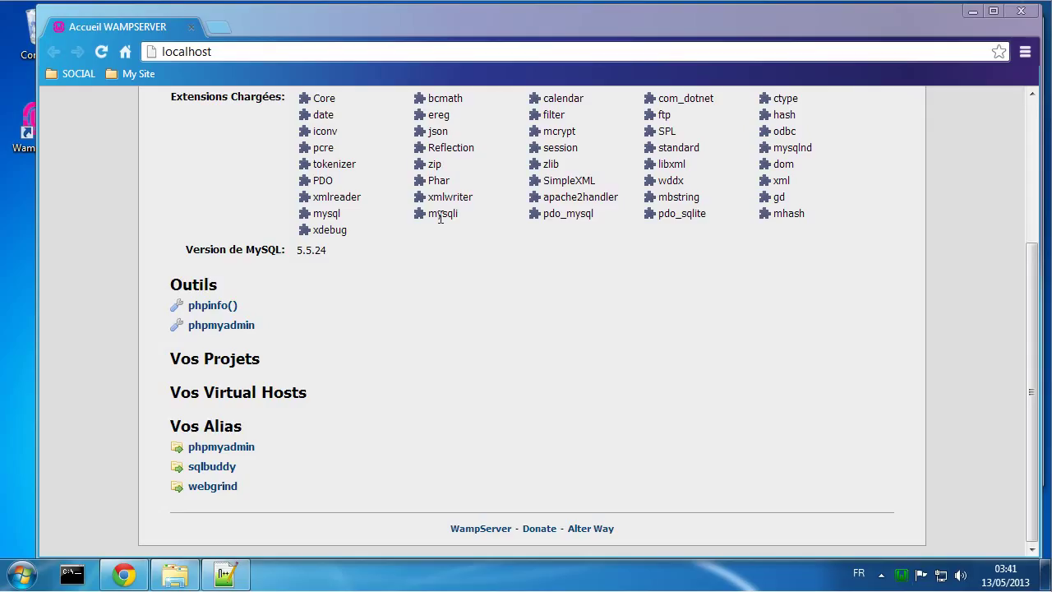
click(101, 52)
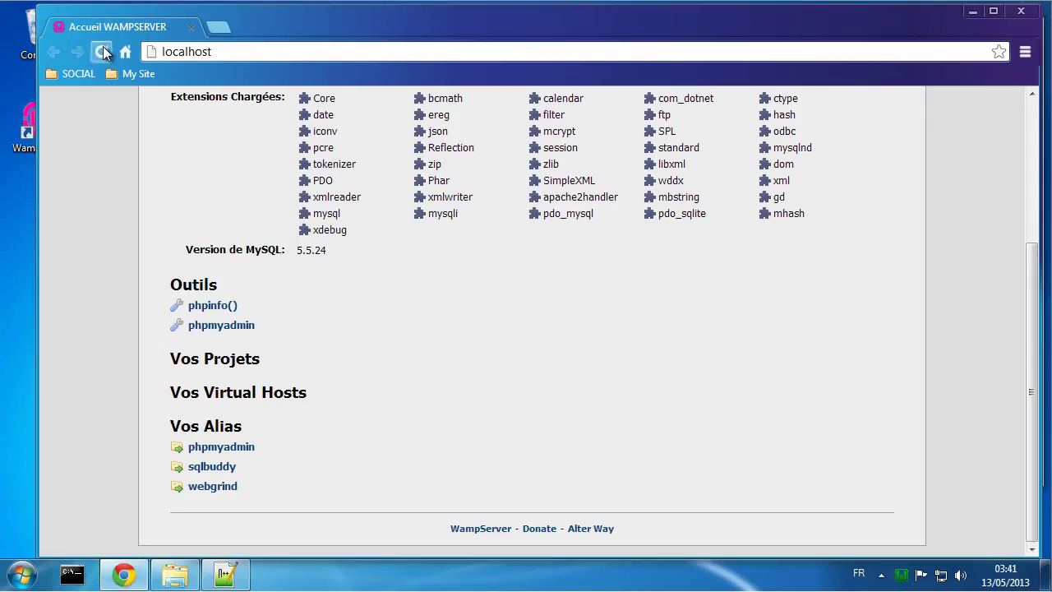
click(103, 49)
click(101, 49)
Step: Move the Chrome window aside to uncover the etc folder window
click(184, 576)
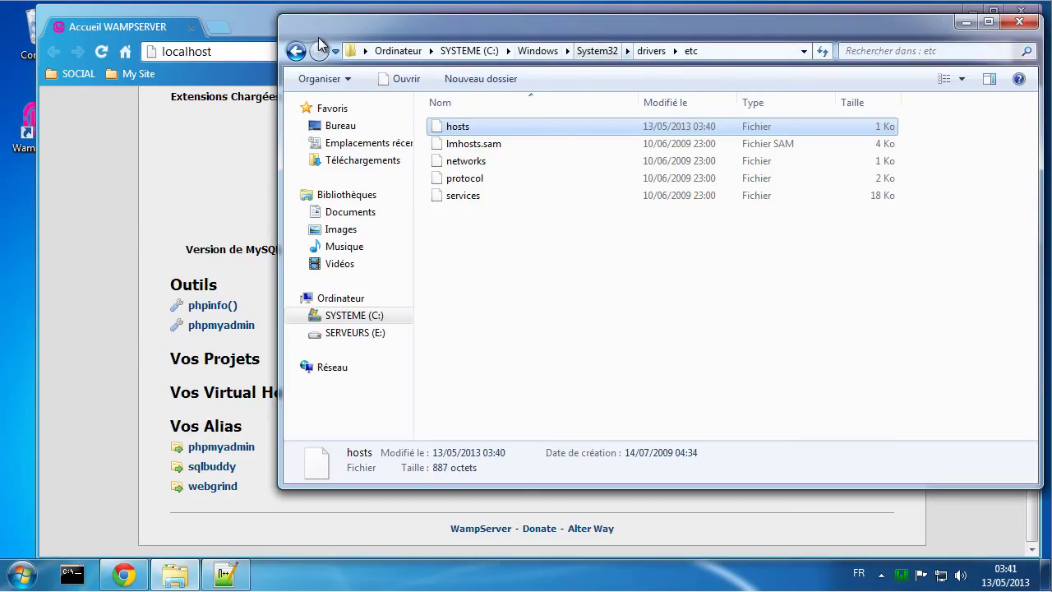
click(251, 17)
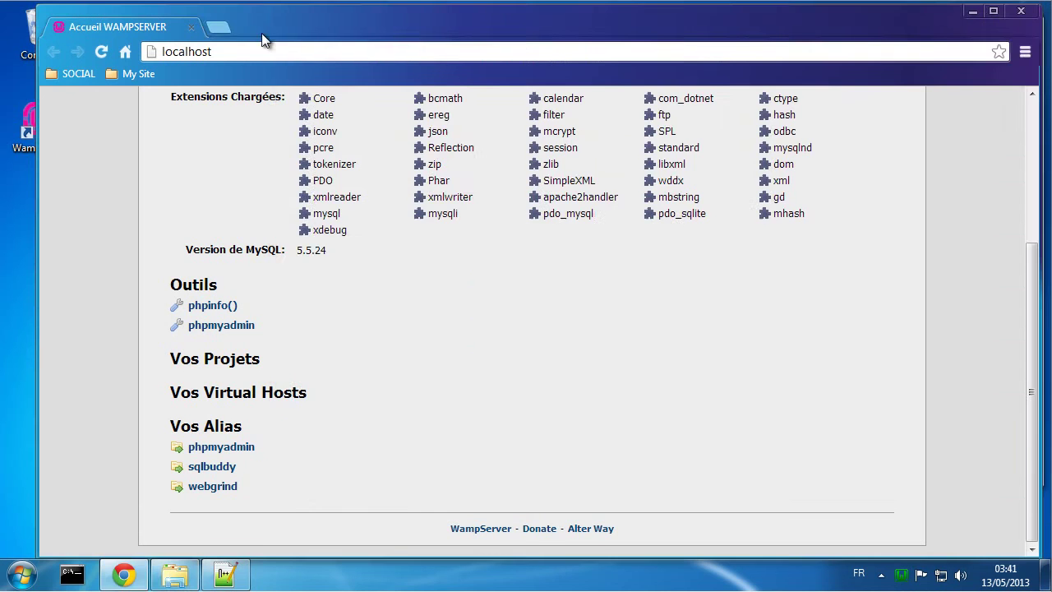
drag(262, 33, 484, 239)
Step: Copy the etc folder path and make a desktop shortcut to it named hosts
click(706, 57)
key(ctrl+c)
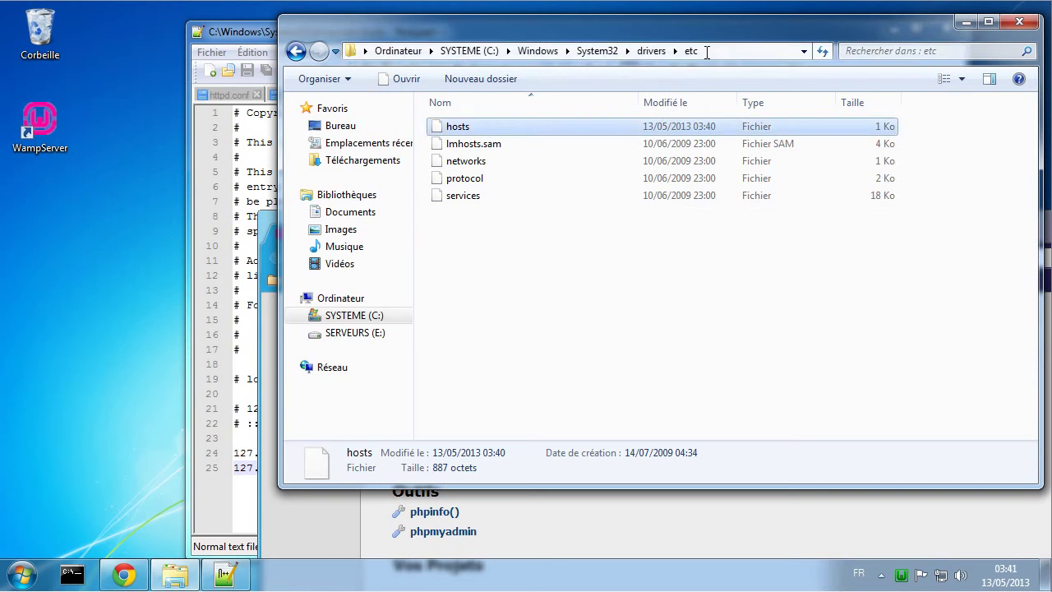
right_click(702, 52)
click(756, 110)
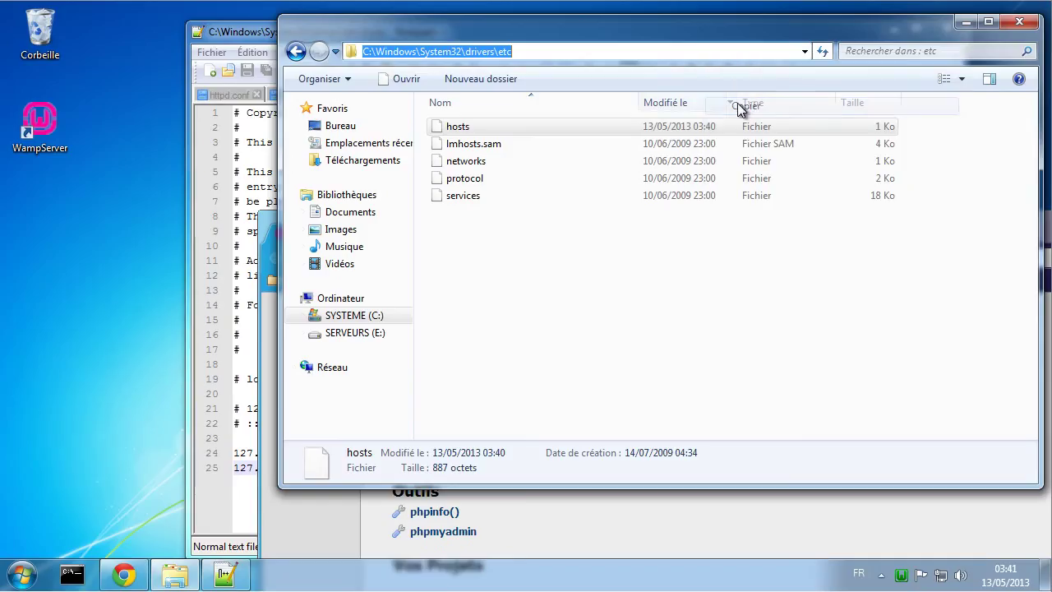
right_click(50, 205)
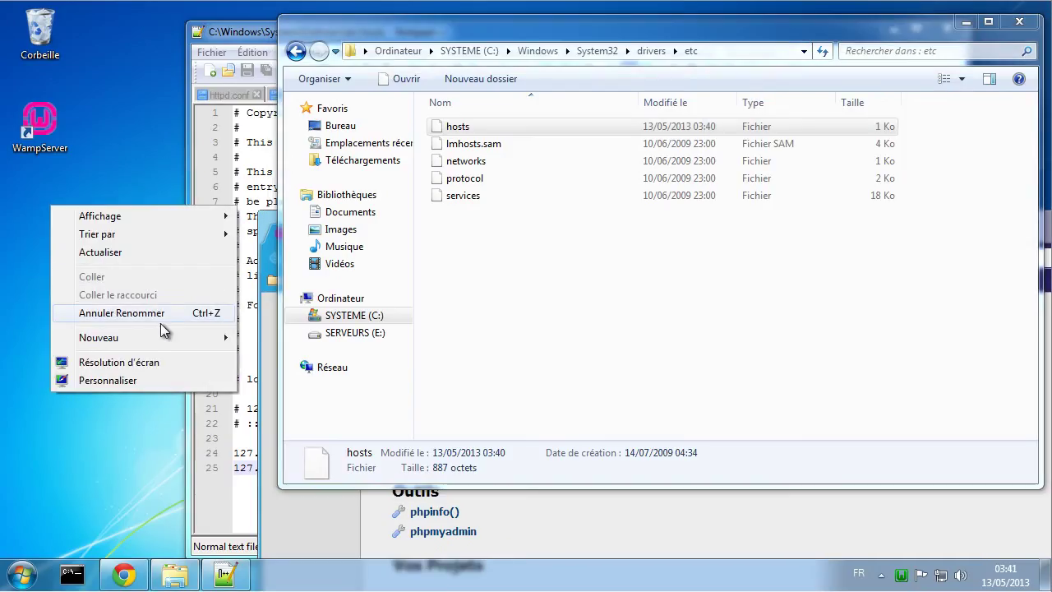
mouse_move(205, 337)
click(271, 355)
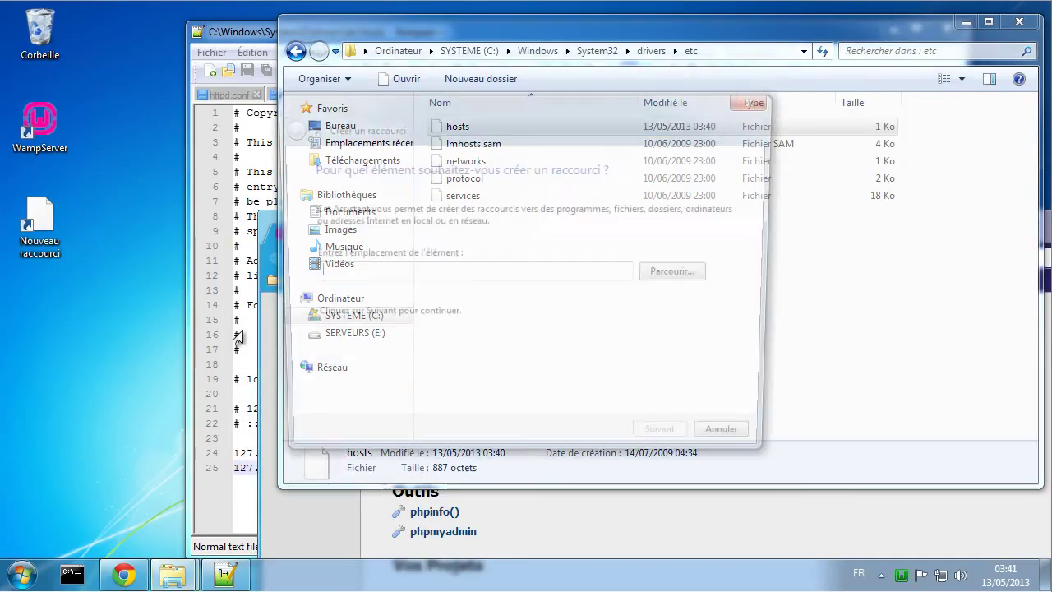
key(ctrl+v)
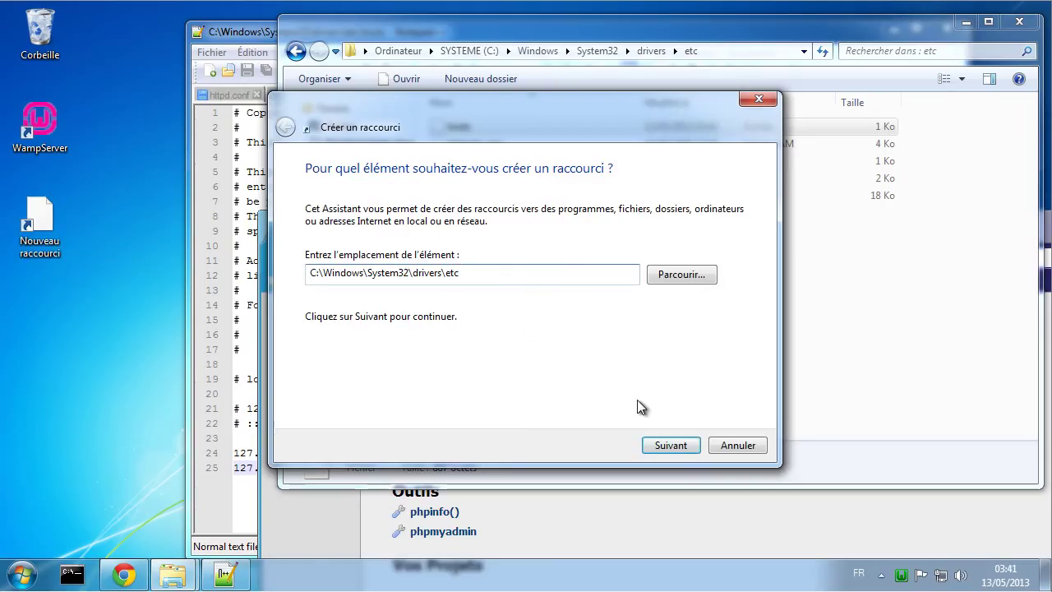
click(676, 444)
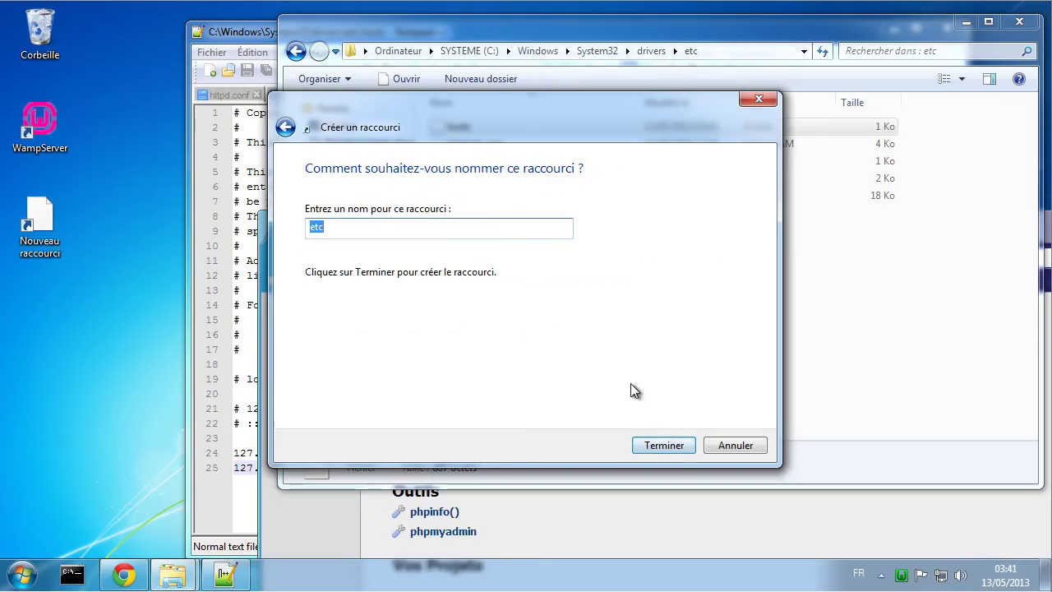
text(hosts)
click(666, 445)
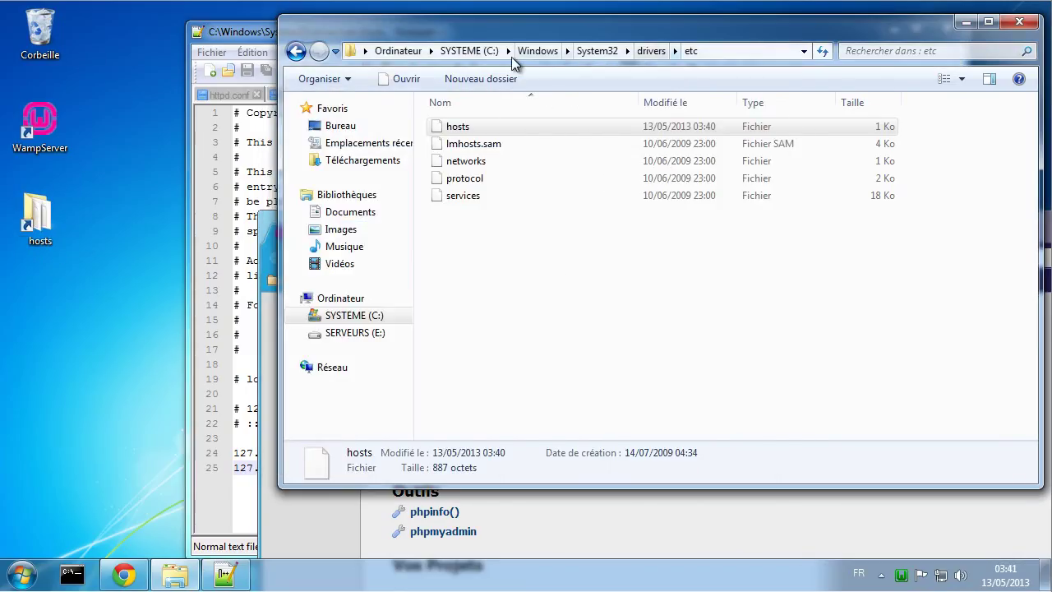
Step: Browse SERVEURS (E:) into Virtualhost\cms\logs, then return to the drive root
click(398, 50)
double_click(713, 146)
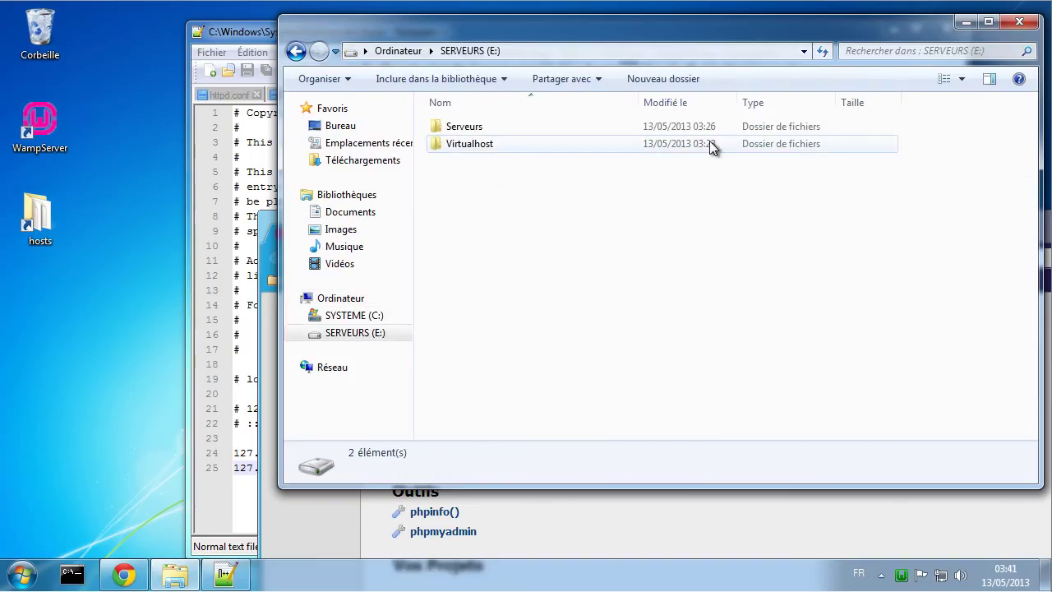
click(477, 143)
double_click(476, 143)
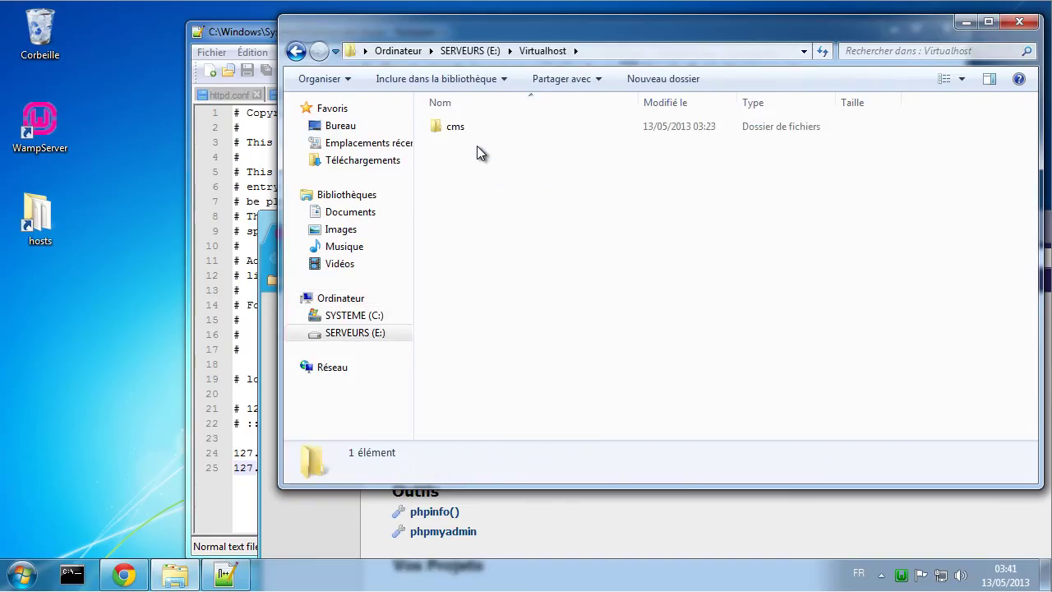
click(454, 131)
double_click(453, 132)
click(456, 132)
double_click(456, 130)
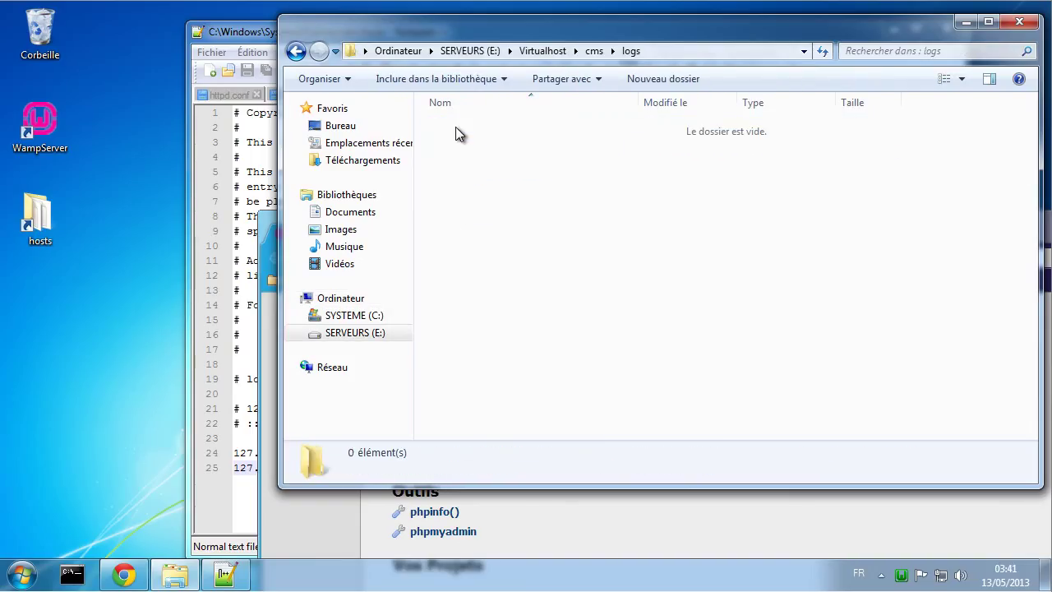
click(596, 54)
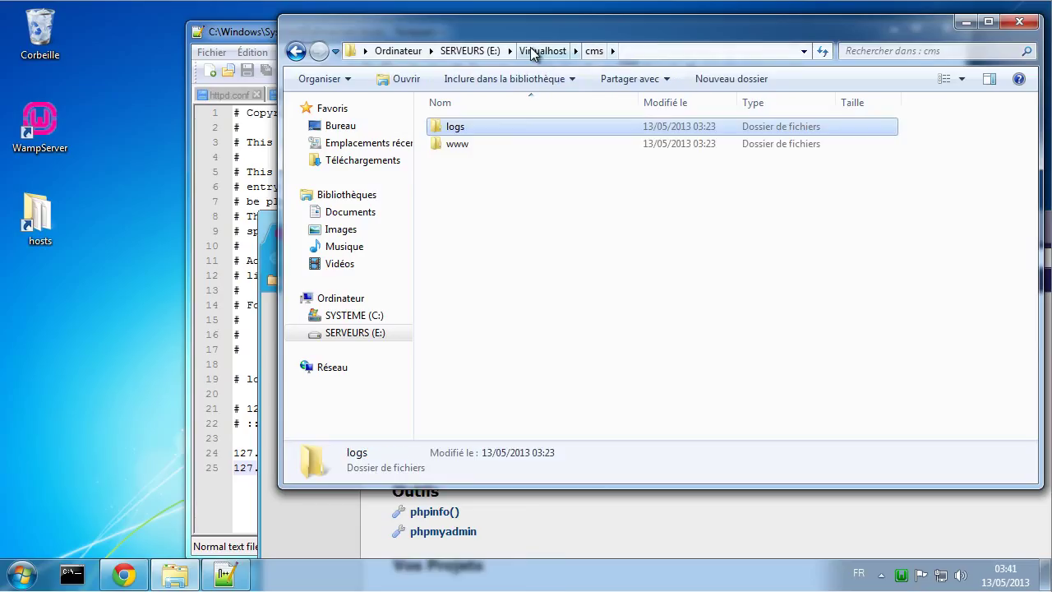
click(480, 49)
Step: Open E:\Serveurs\bin\apache\apache2.2.22\conf\virtualhost, showing cms.tutoriel.net.conf
double_click(485, 125)
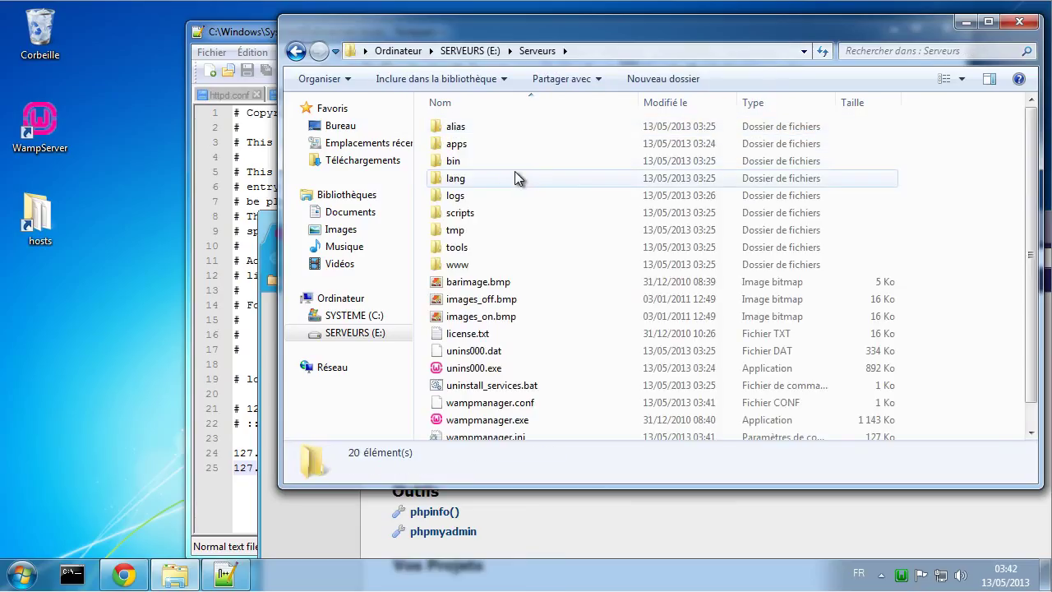
double_click(462, 161)
double_click(475, 130)
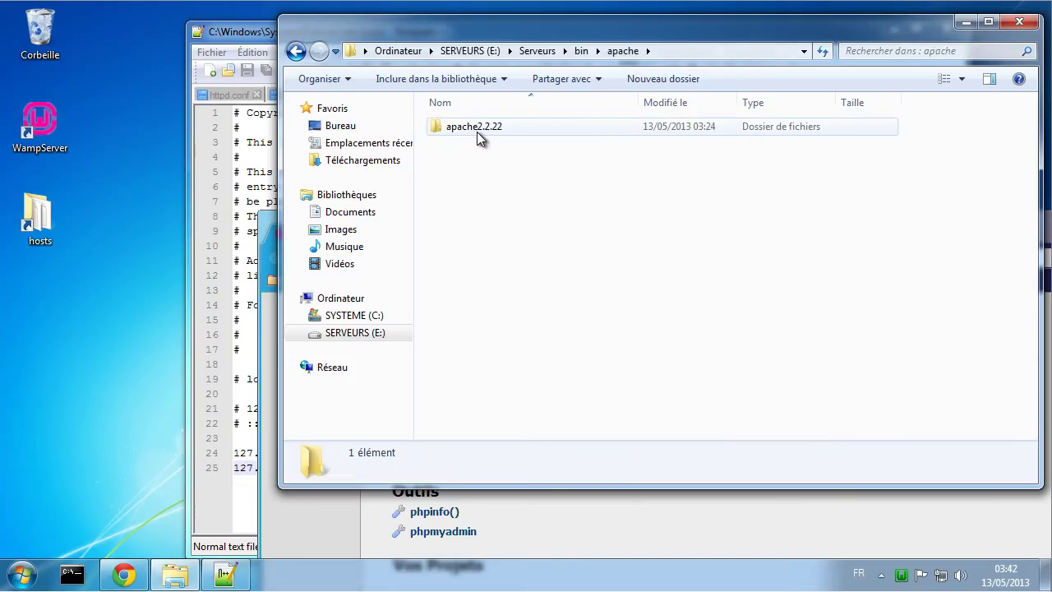
double_click(476, 131)
double_click(474, 162)
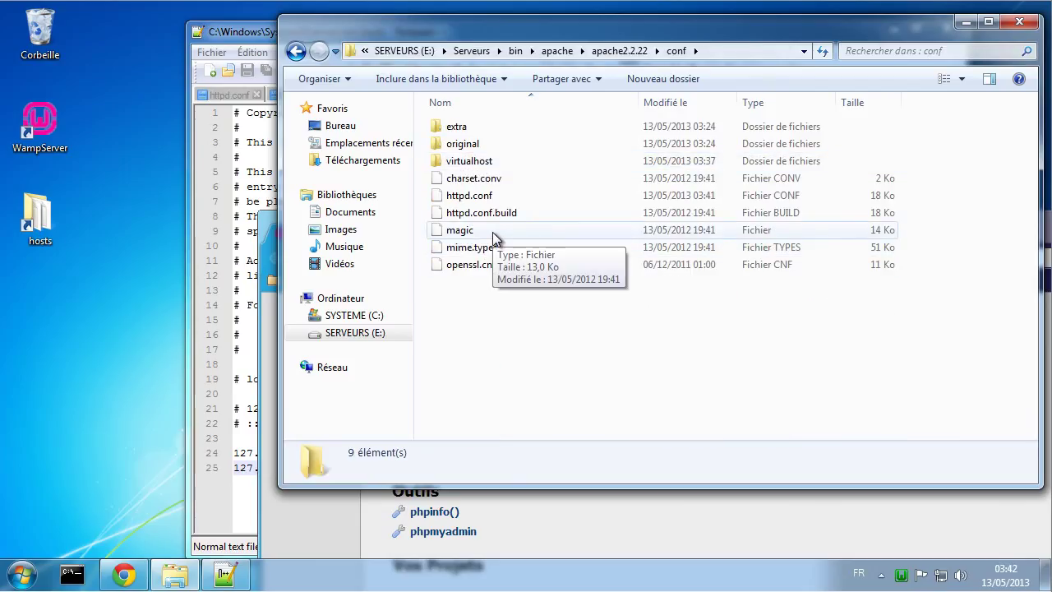
double_click(480, 161)
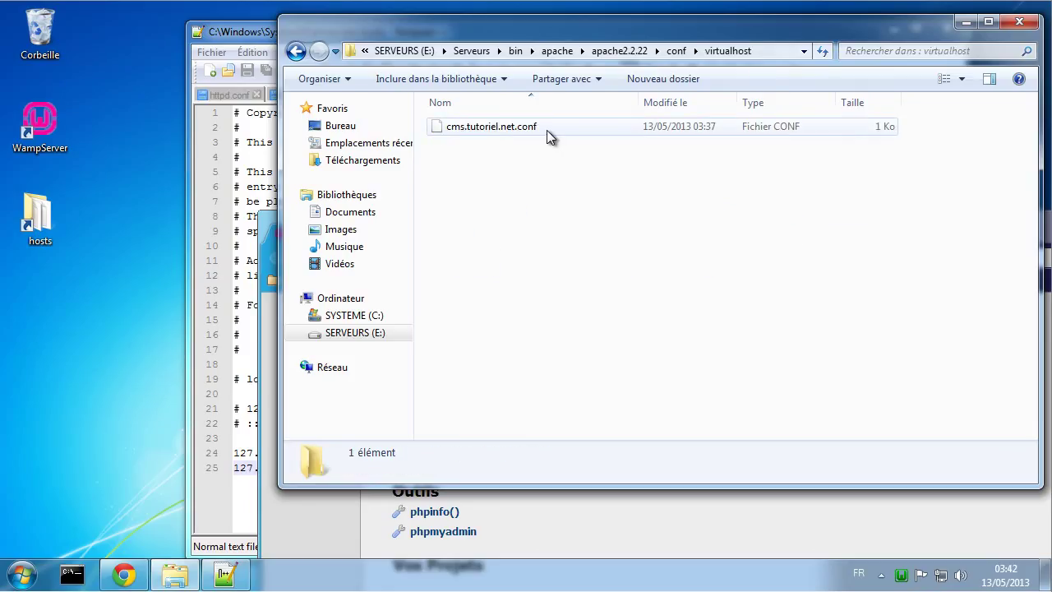
click(265, 155)
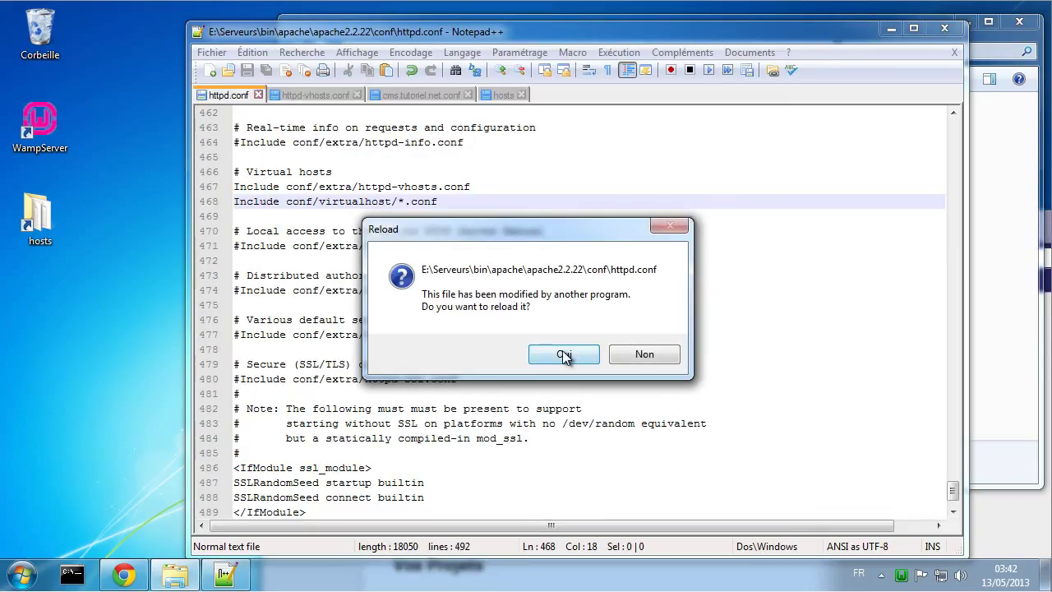
click(562, 354)
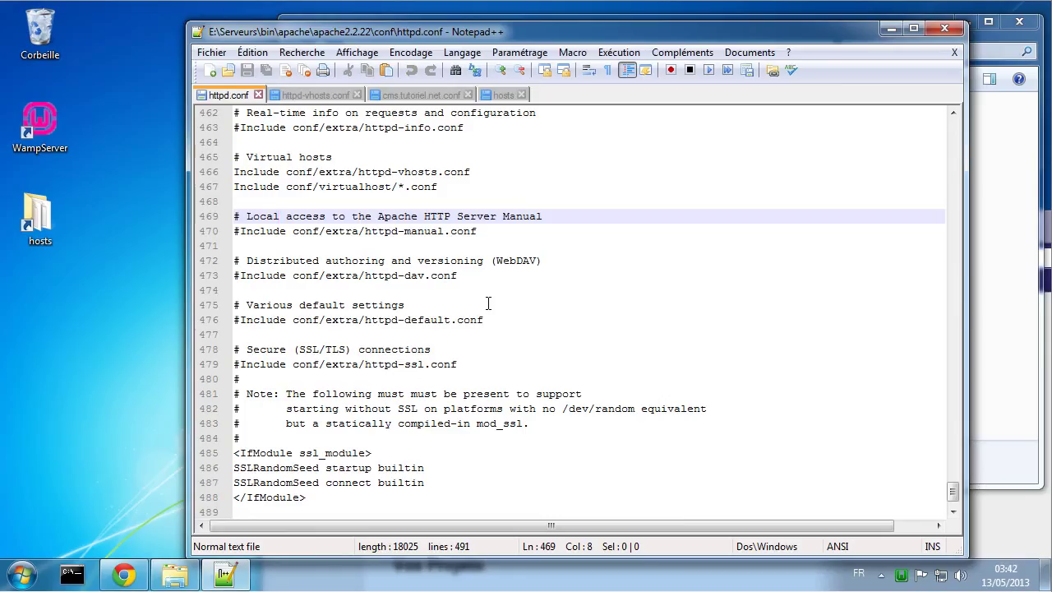
scroll(488, 304, up, 1)
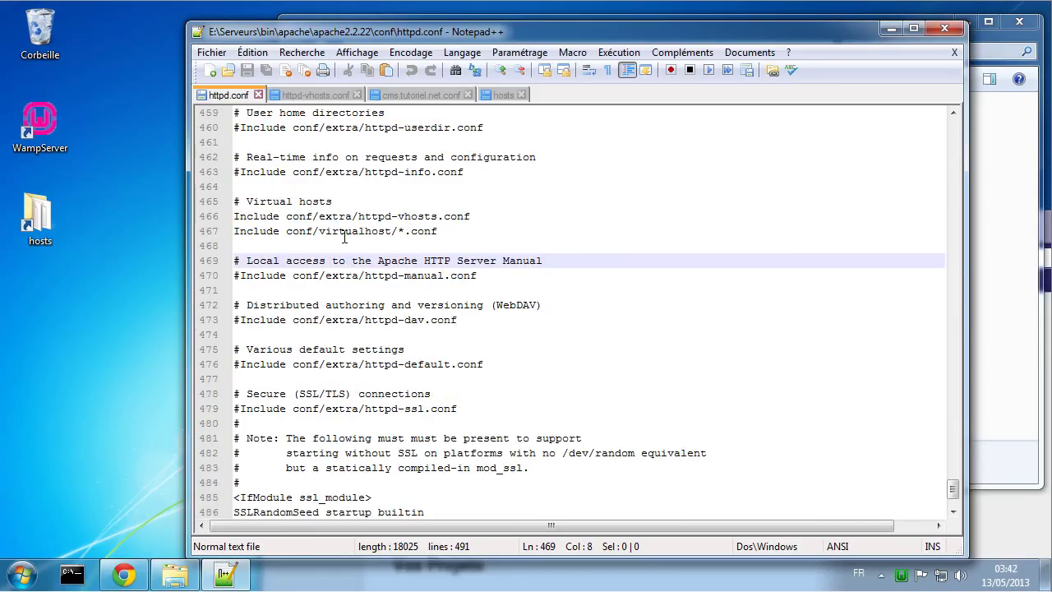
click(992, 360)
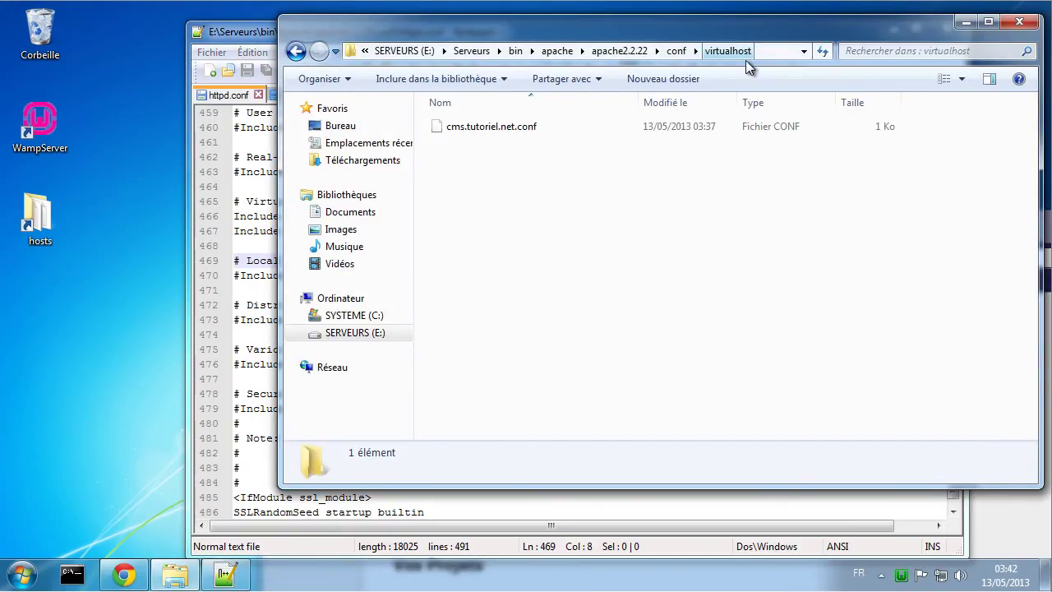
click(257, 286)
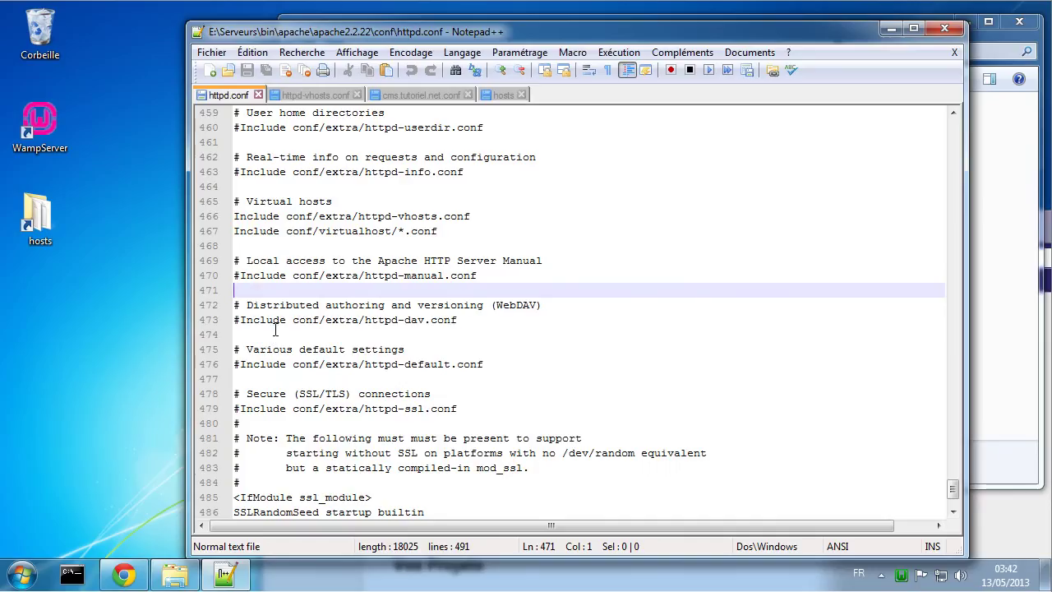
scroll(339, 250, down, 2)
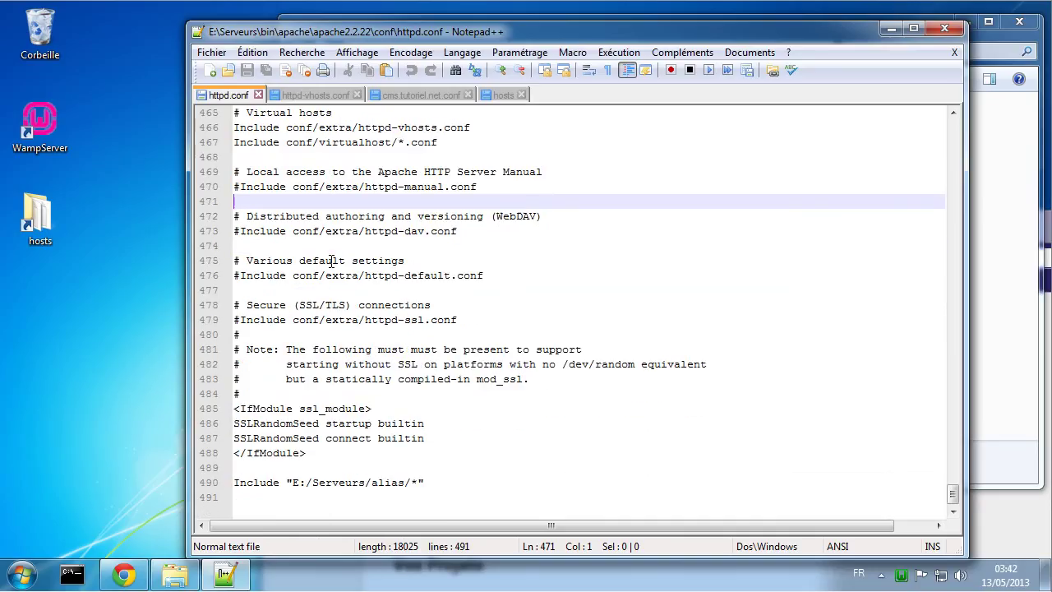
scroll(332, 261, up, 2)
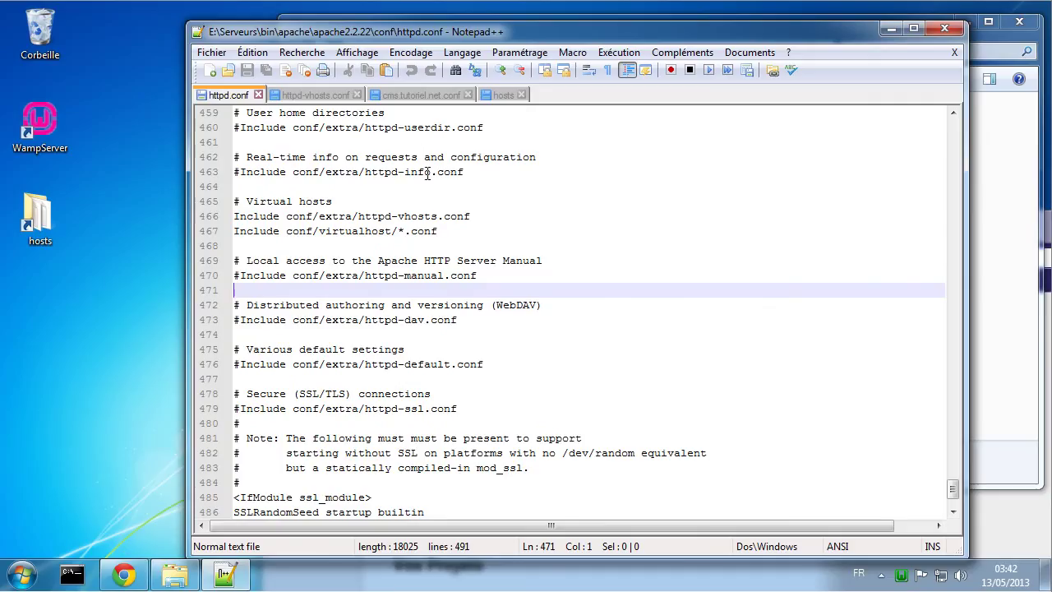
Step: Switch to httpd-vhosts.conf and review the NameVirtualHost *:80 line and localhost VirtualHost block
click(300, 96)
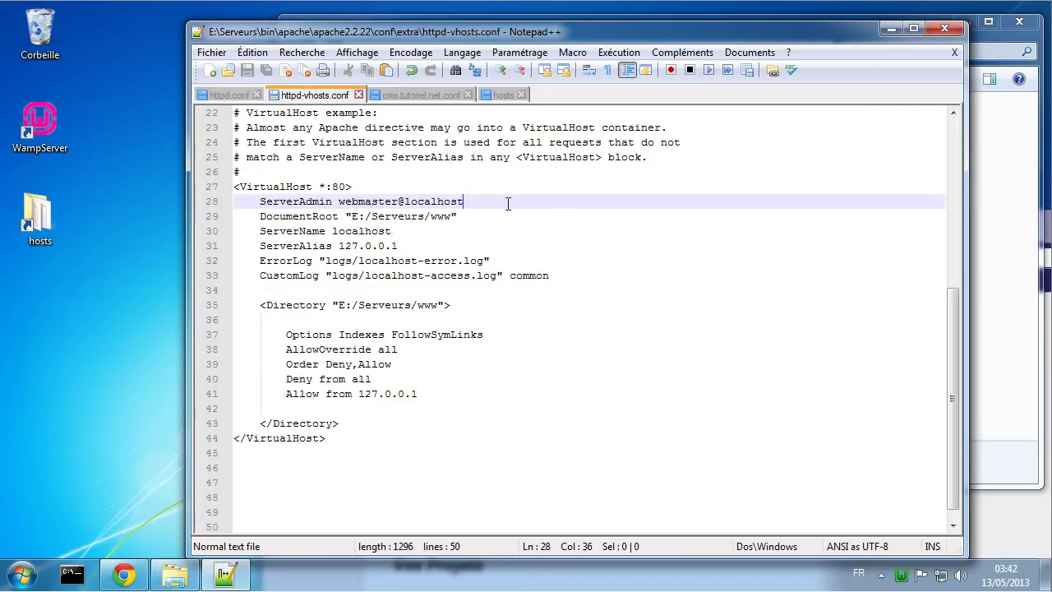
scroll(497, 210, up, 5)
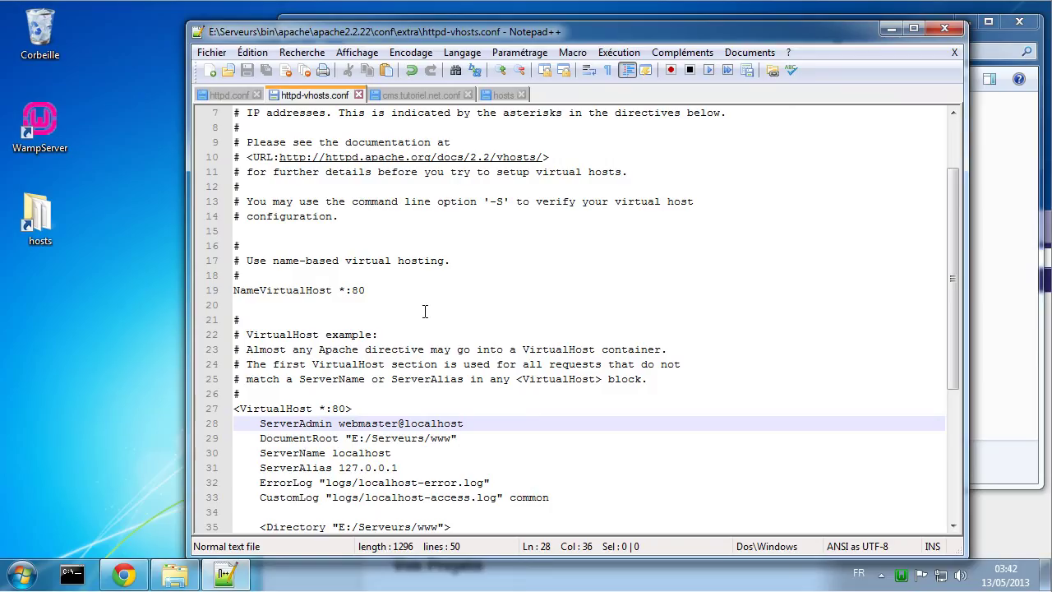
scroll(425, 310, down, 1)
scroll(425, 310, down, 1)
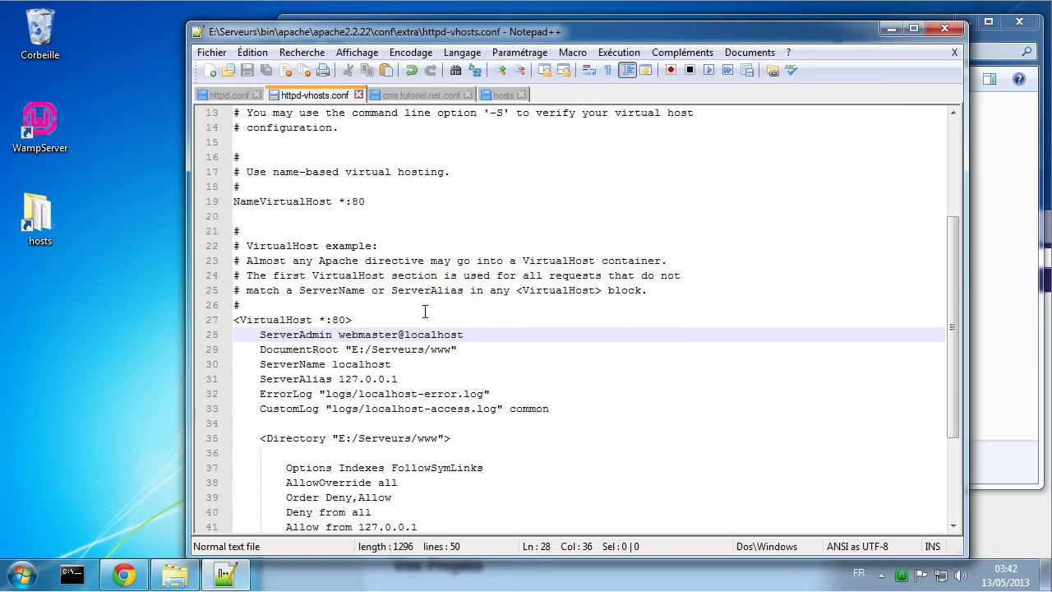
scroll(425, 311, down, 1)
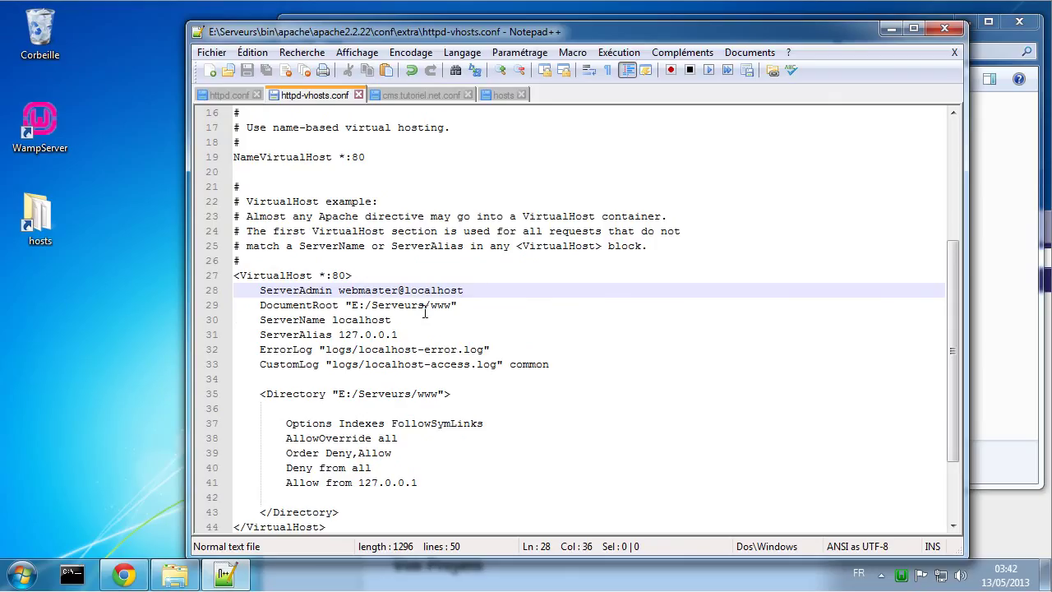
scroll(425, 311, down, 1)
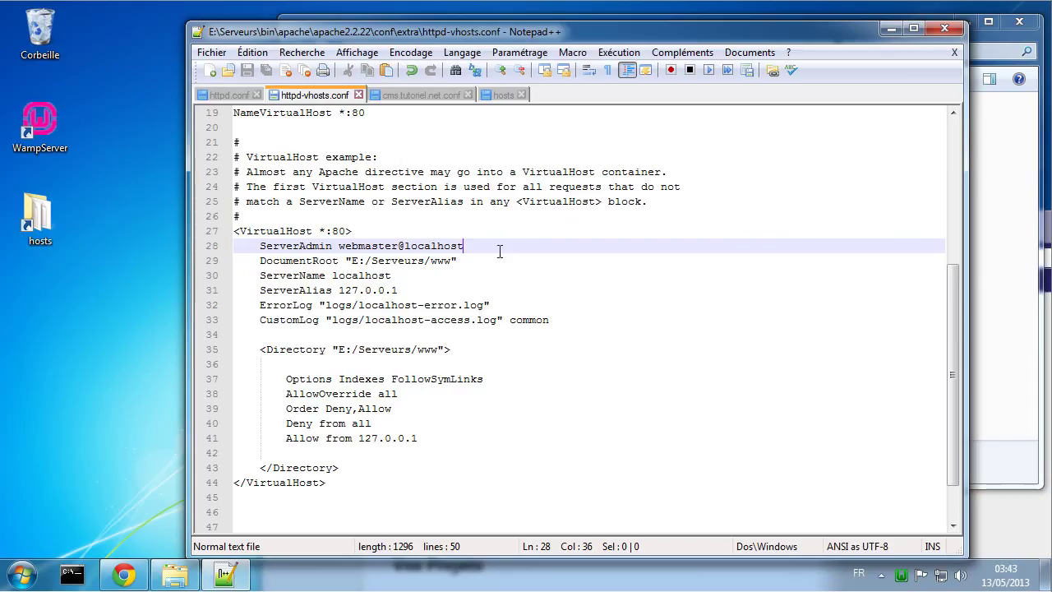
scroll(366, 256, up, 1)
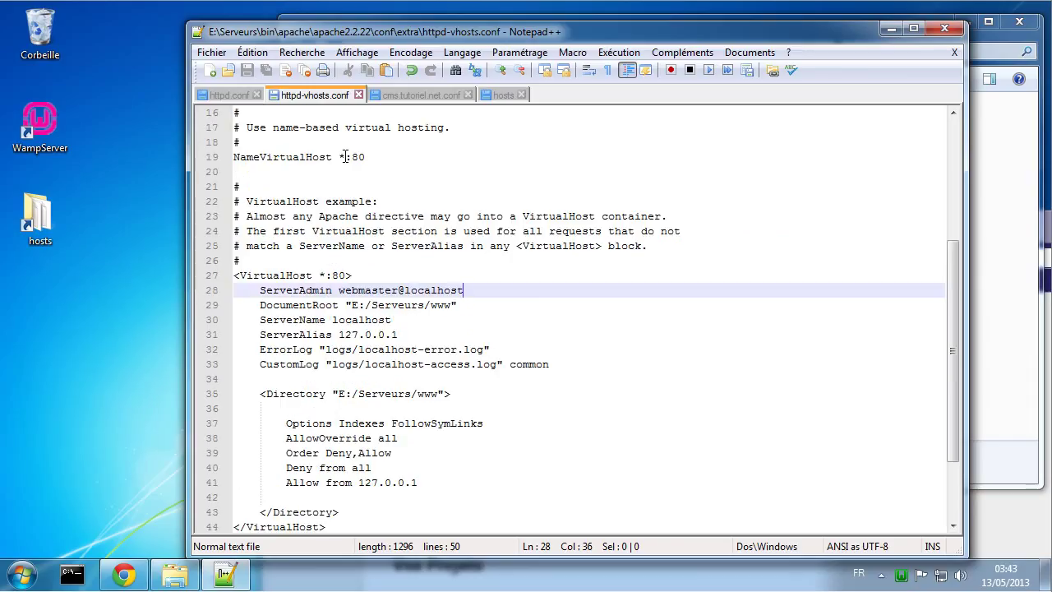
Step: Change line 19 to NameVirtualHost 127.0.0.1:80 and save httpd-vhosts.conf
drag(347, 157, 337, 157)
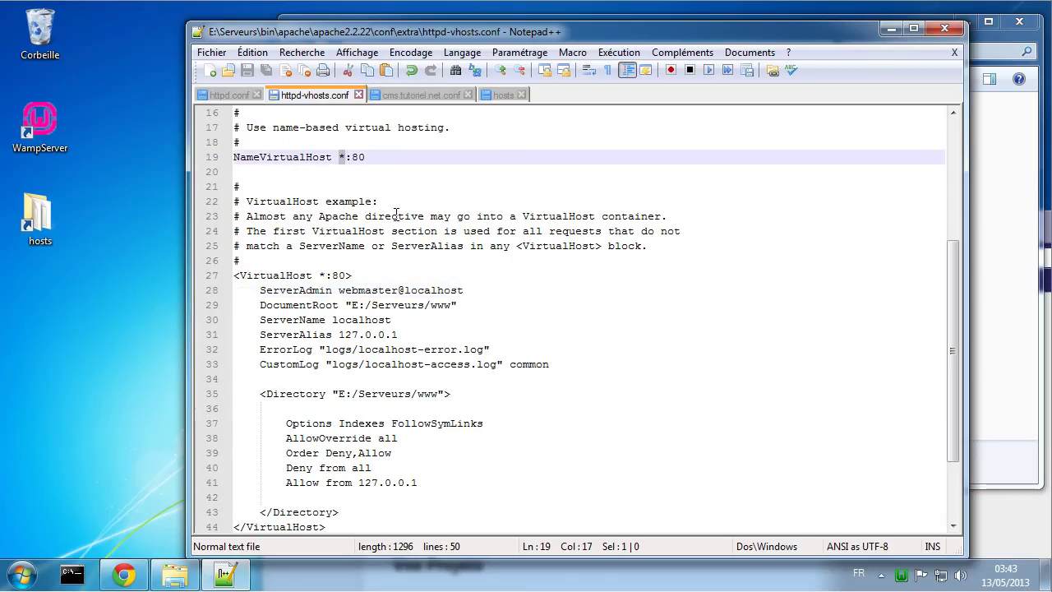
text(127)
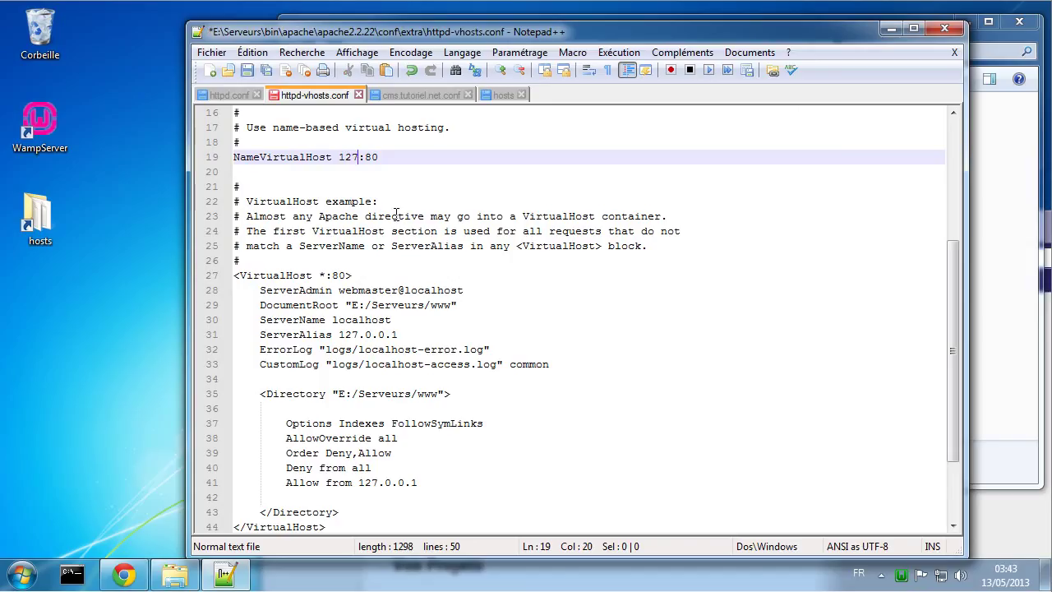
text(.0.0.1)
key(ctrl+s)
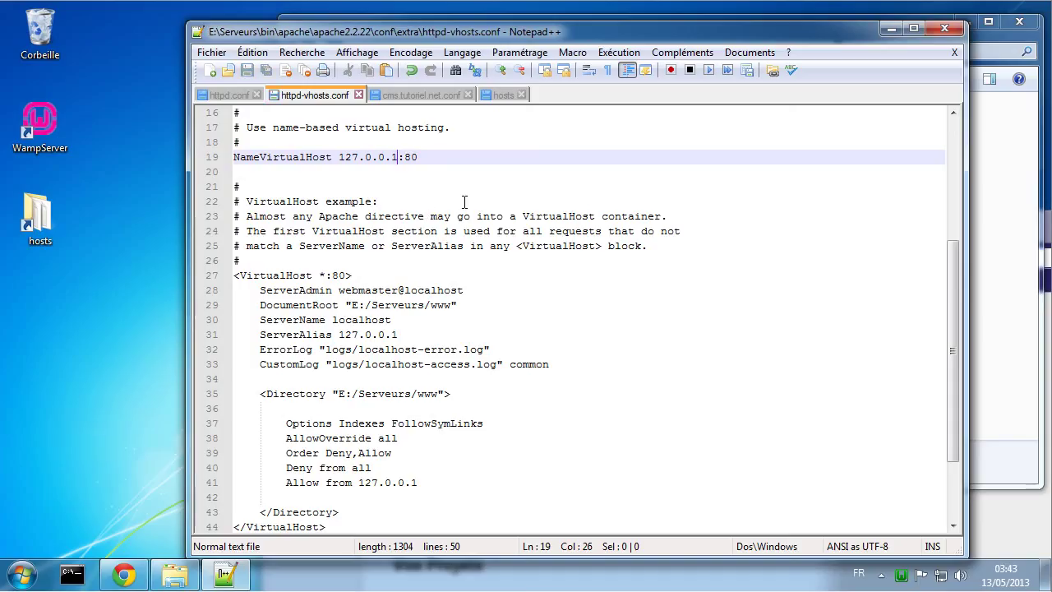
Step: Restart the WampServer services via 'Redémarrer les services'
click(902, 575)
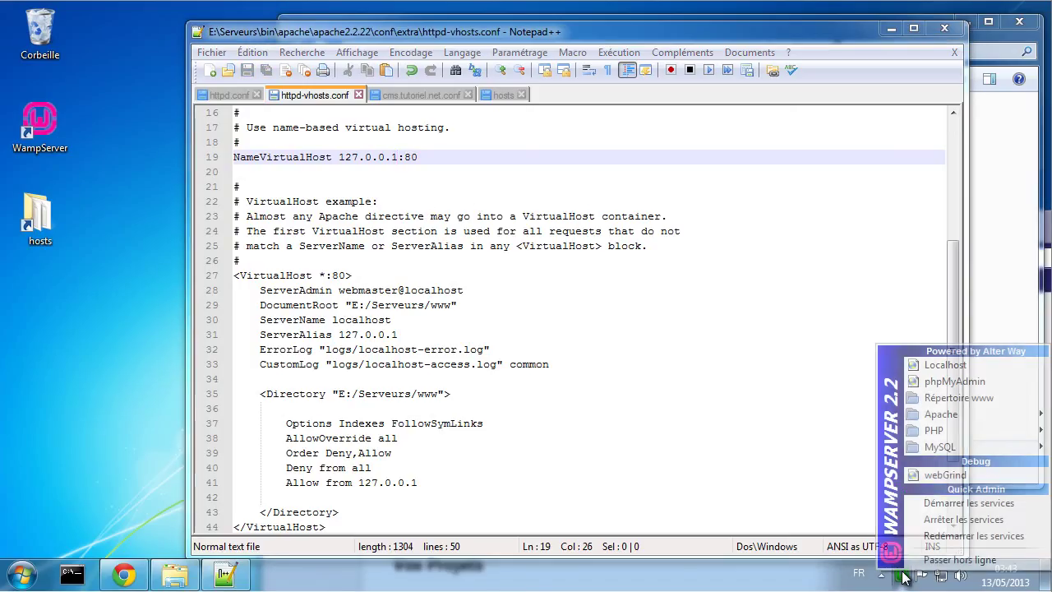
click(933, 535)
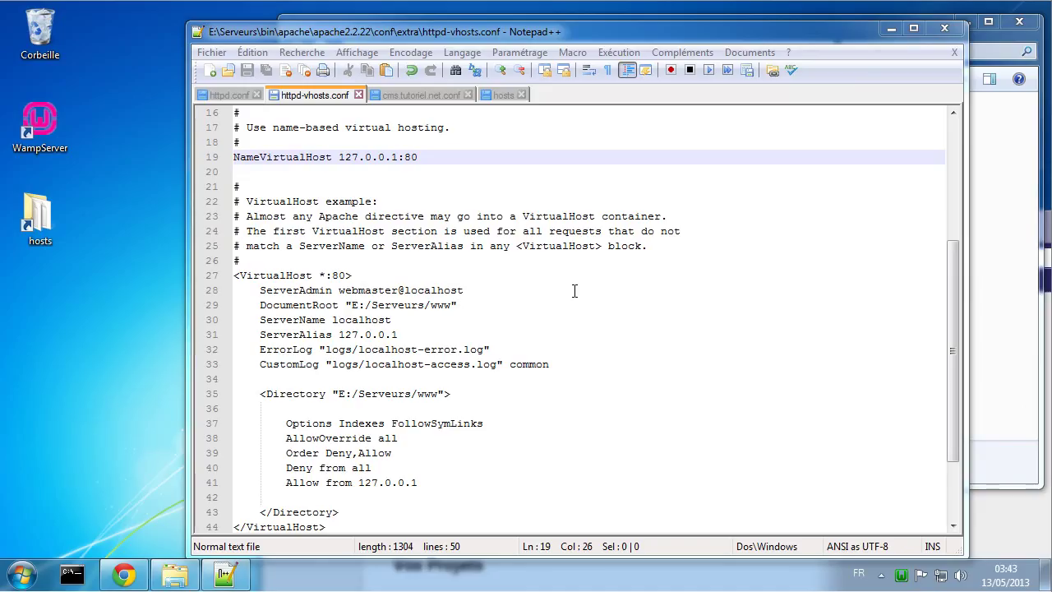
click(174, 574)
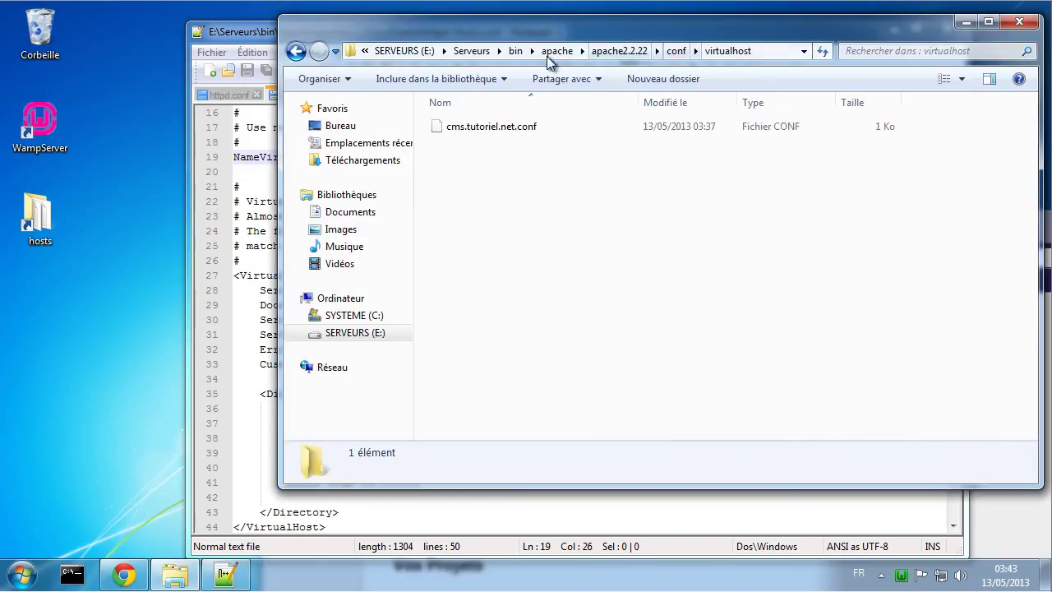
Step: Check that E:\Virtualhost\cms\logs is still empty, then show httpd.conf in Notepad++
click(406, 52)
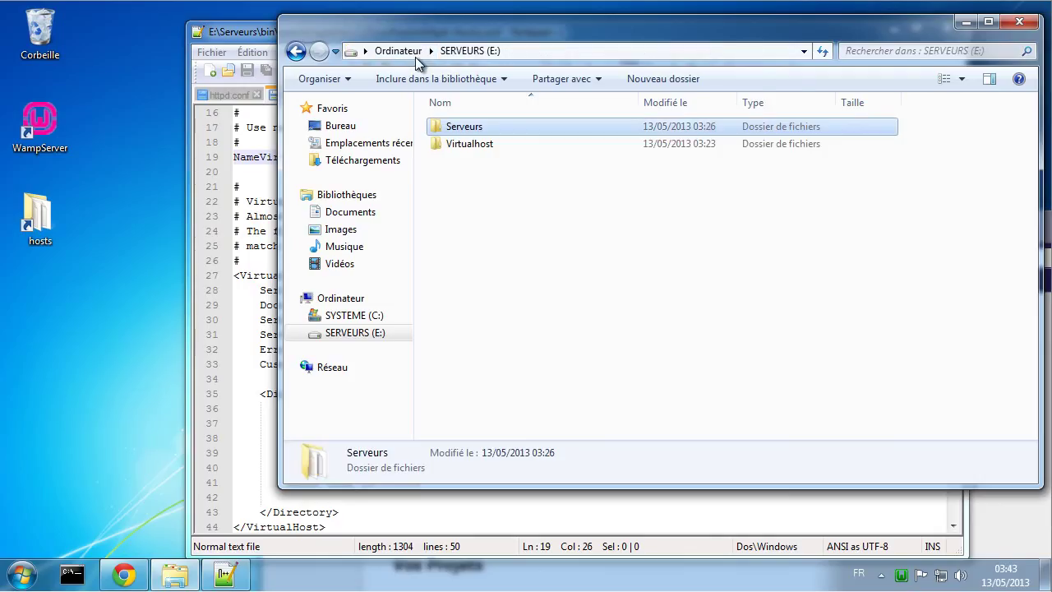
double_click(485, 145)
double_click(478, 125)
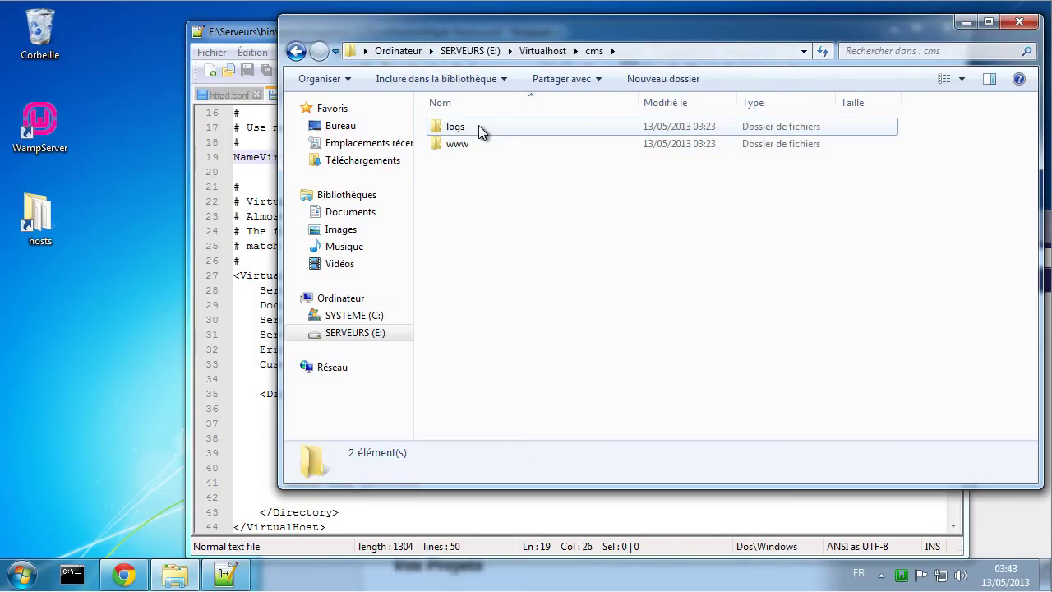
double_click(478, 125)
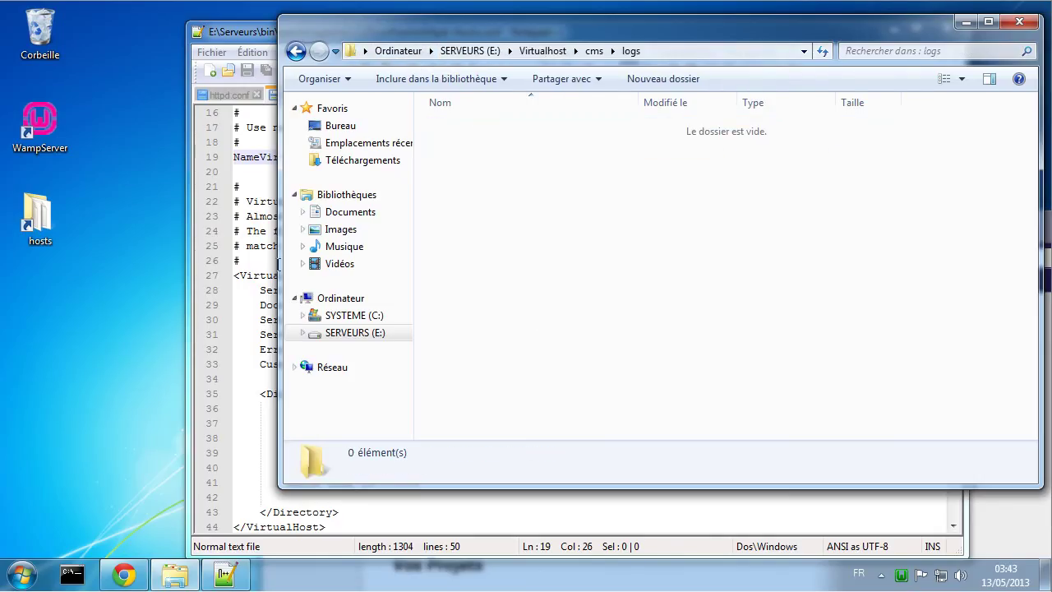
click(276, 268)
click(231, 95)
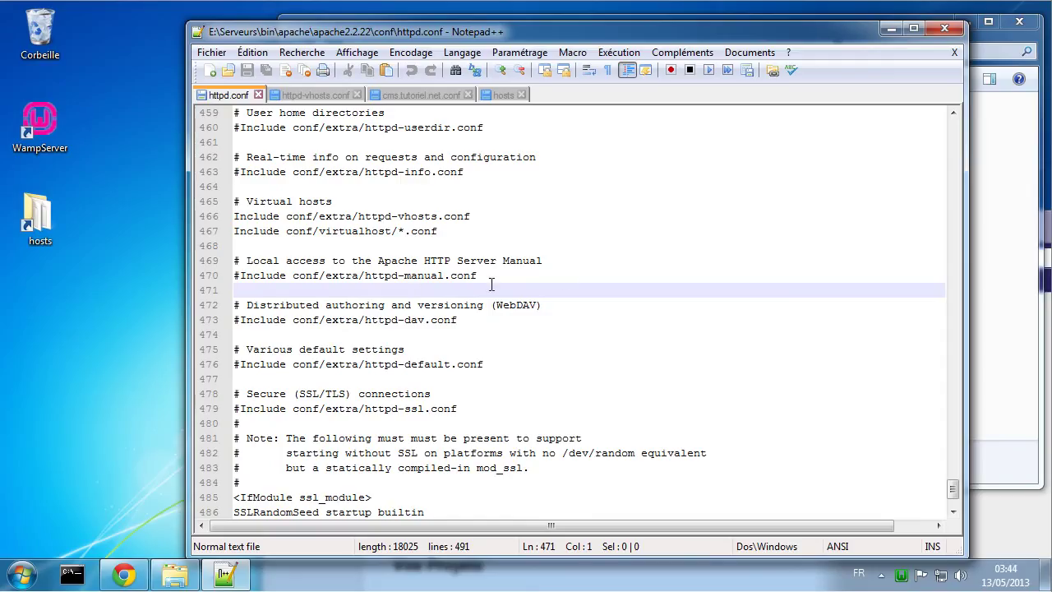
Step: Open the E:\Serveurs folder and open wampmanager.ini in Notepad
click(176, 575)
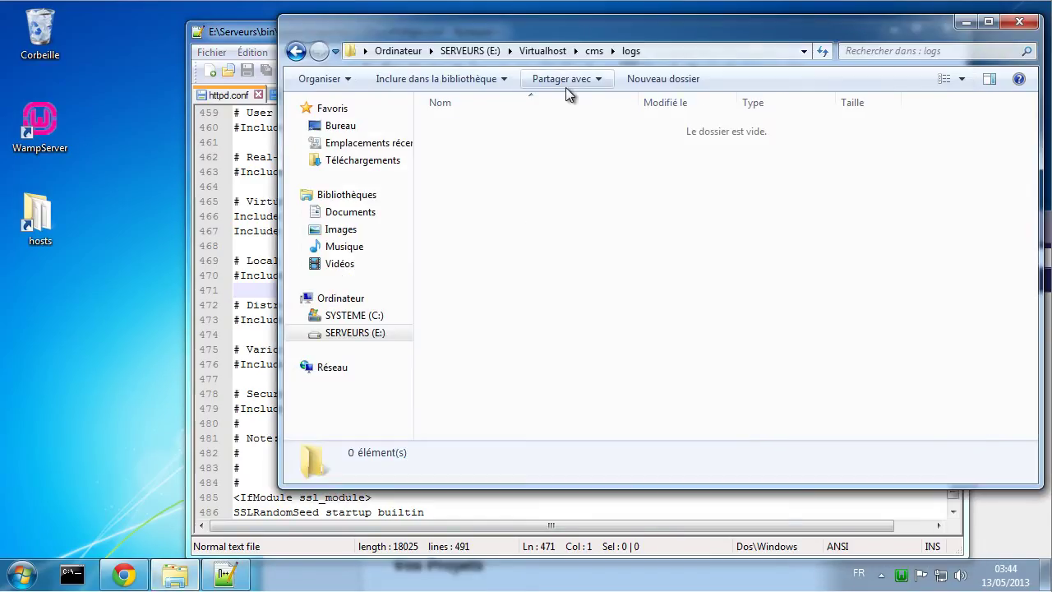
click(472, 51)
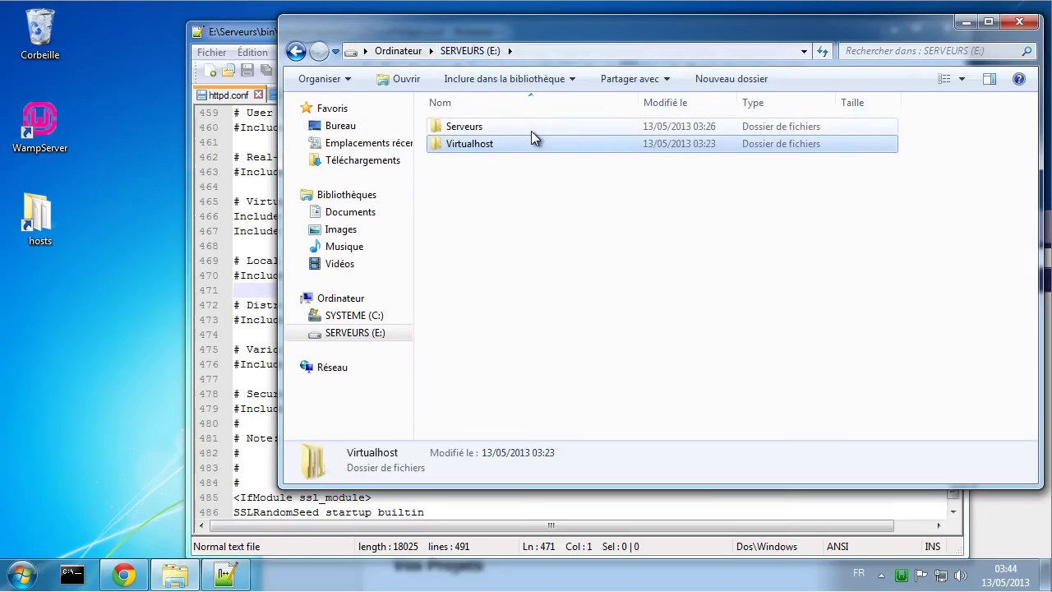
double_click(461, 128)
scroll(518, 324, down, 1)
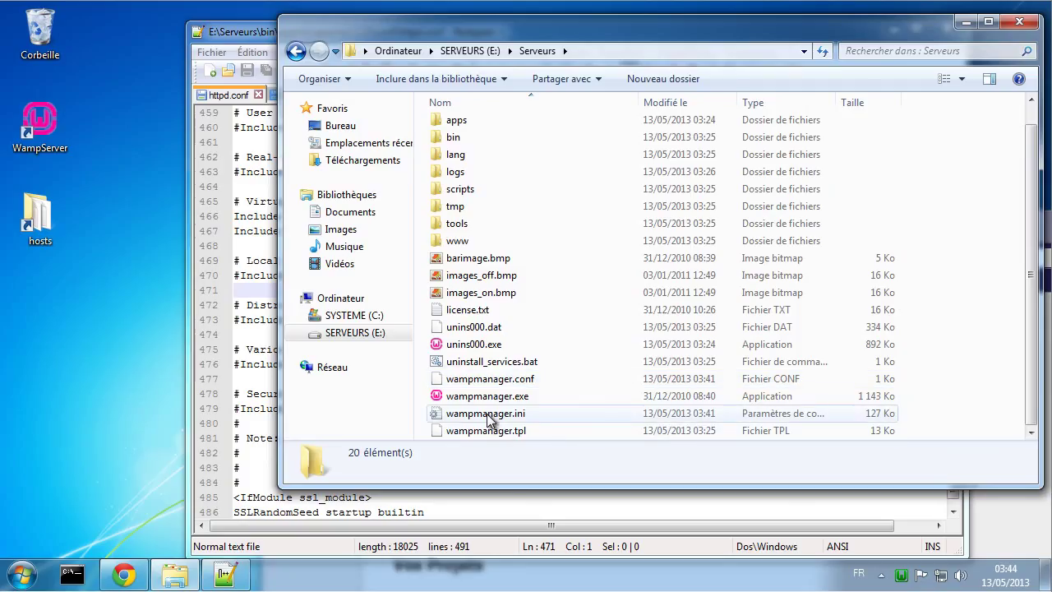
mouse_move(491, 385)
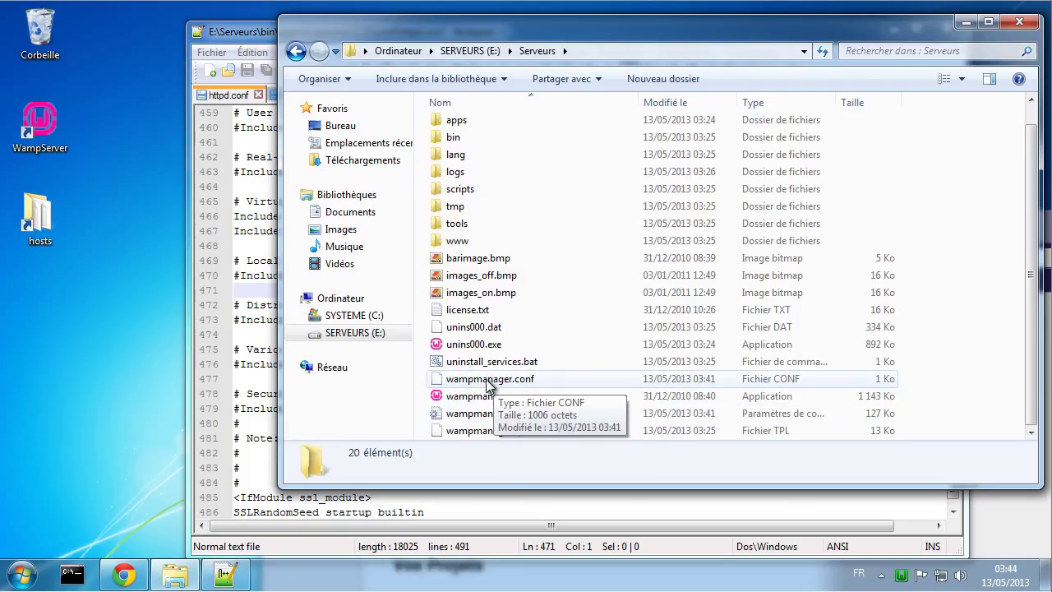
scroll(492, 384, up, 1)
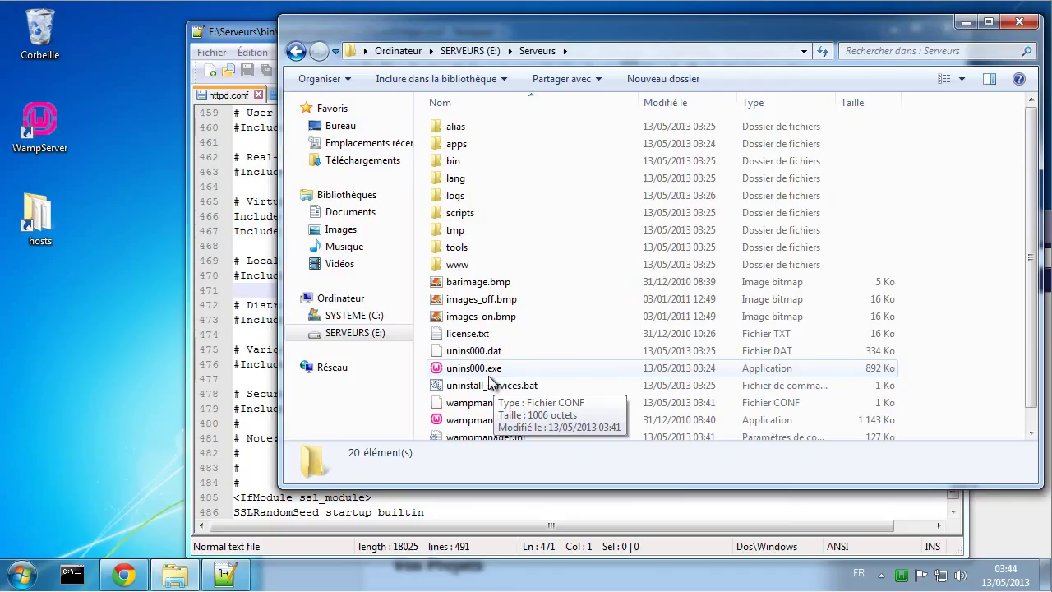
scroll(491, 384, down, 1)
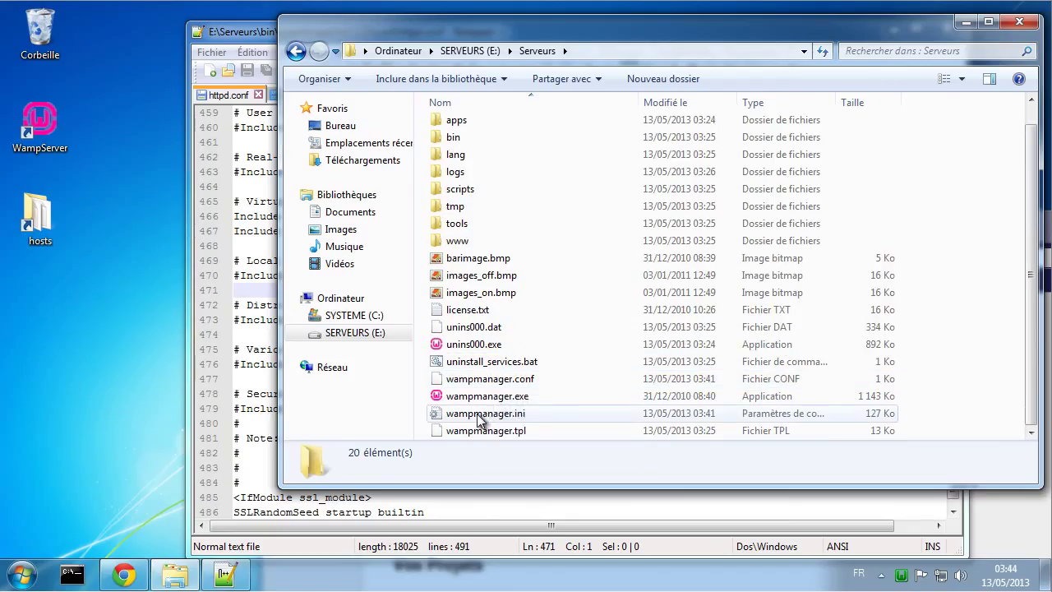
double_click(479, 413)
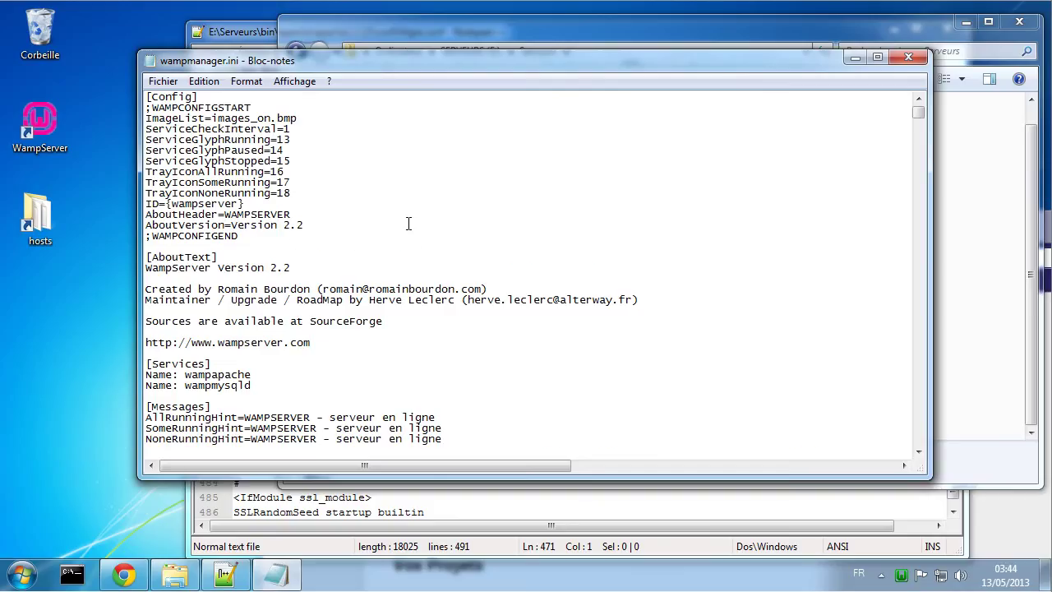
scroll(409, 223, down, 3)
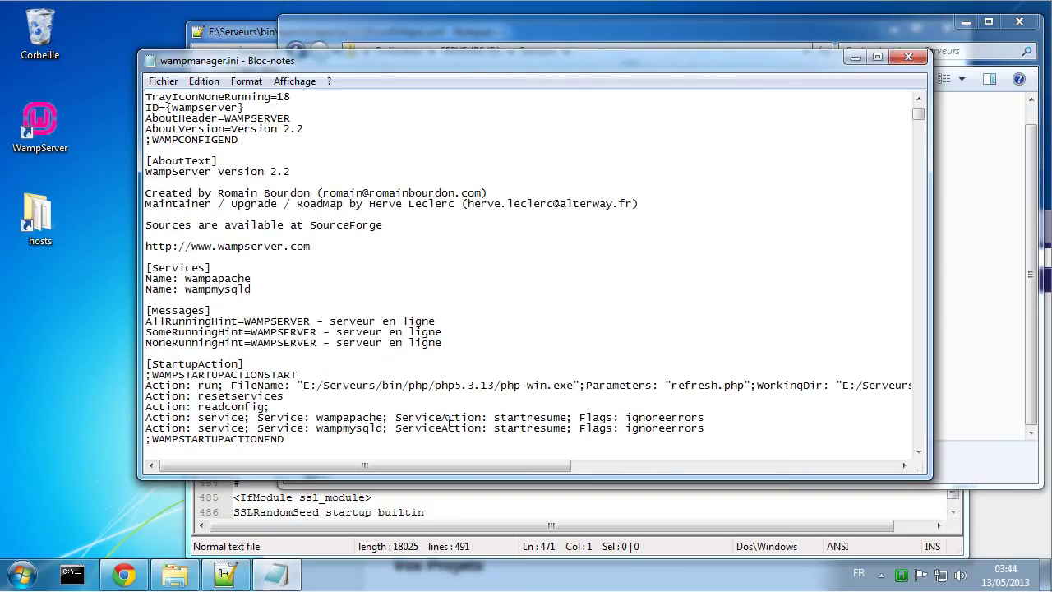
drag(434, 465, 337, 458)
scroll(281, 351, down, 1)
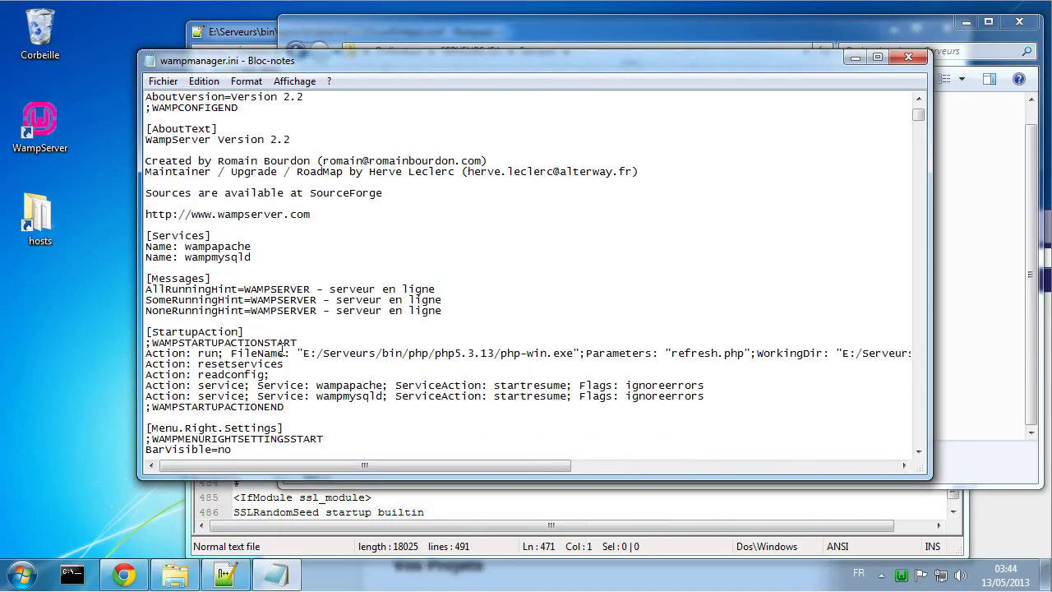
scroll(281, 352, down, 11)
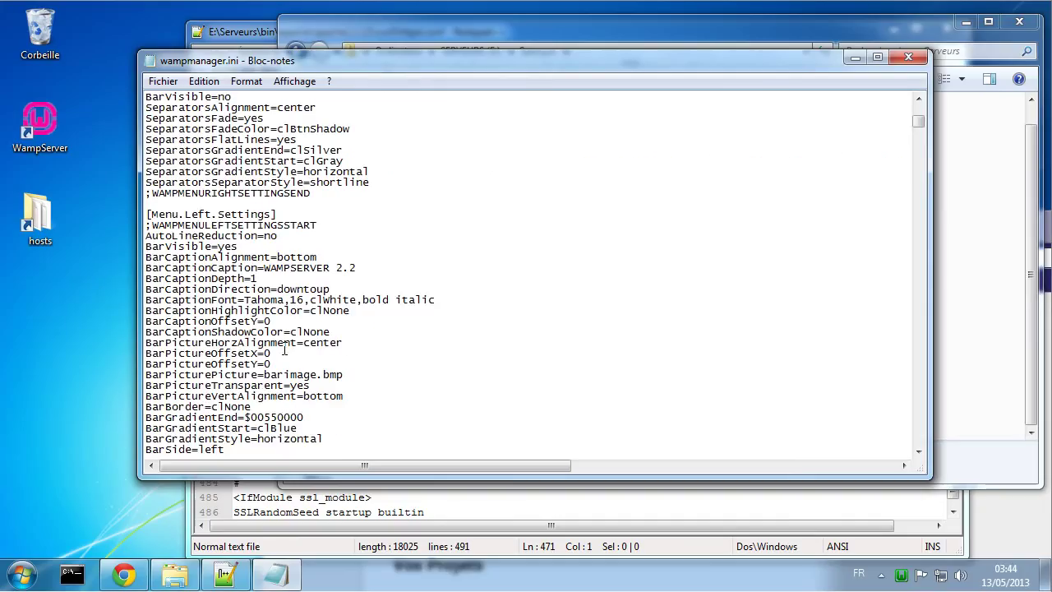
scroll(285, 350, down, 9)
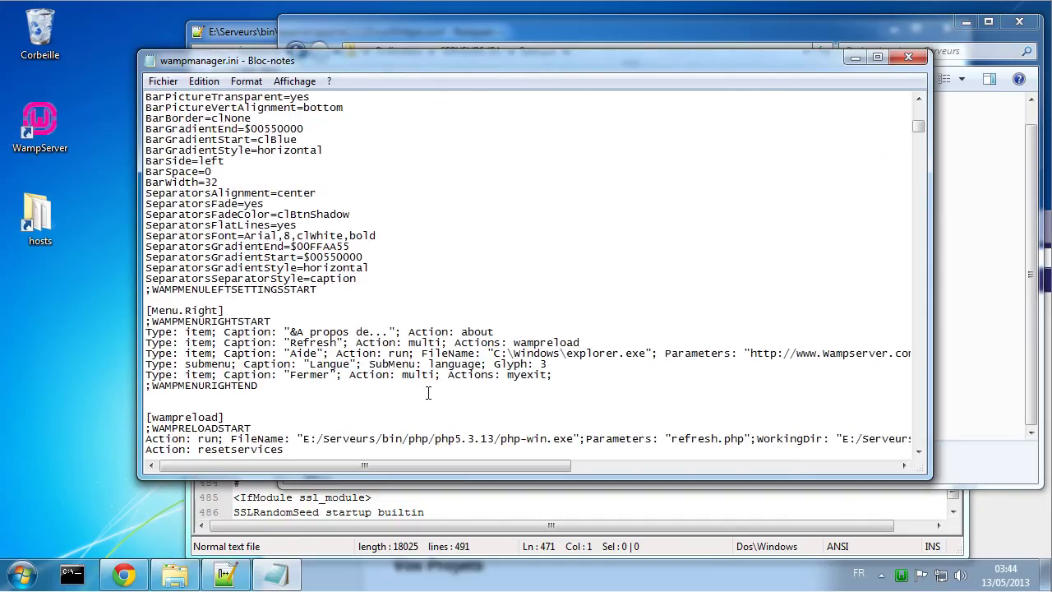
scroll(427, 393, down, 1)
scroll(427, 393, down, 1)
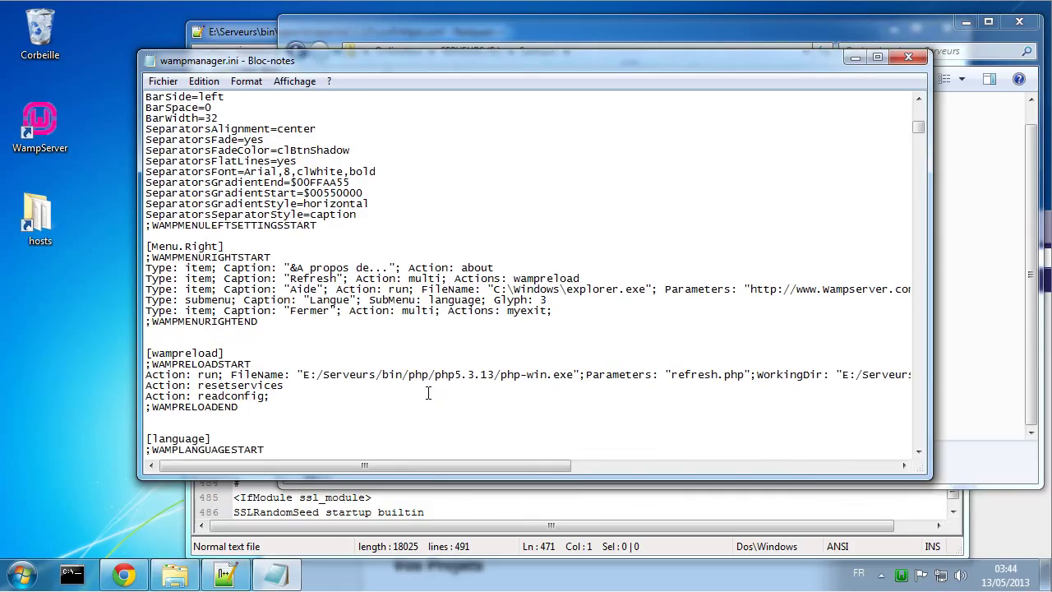
scroll(427, 393, down, 1)
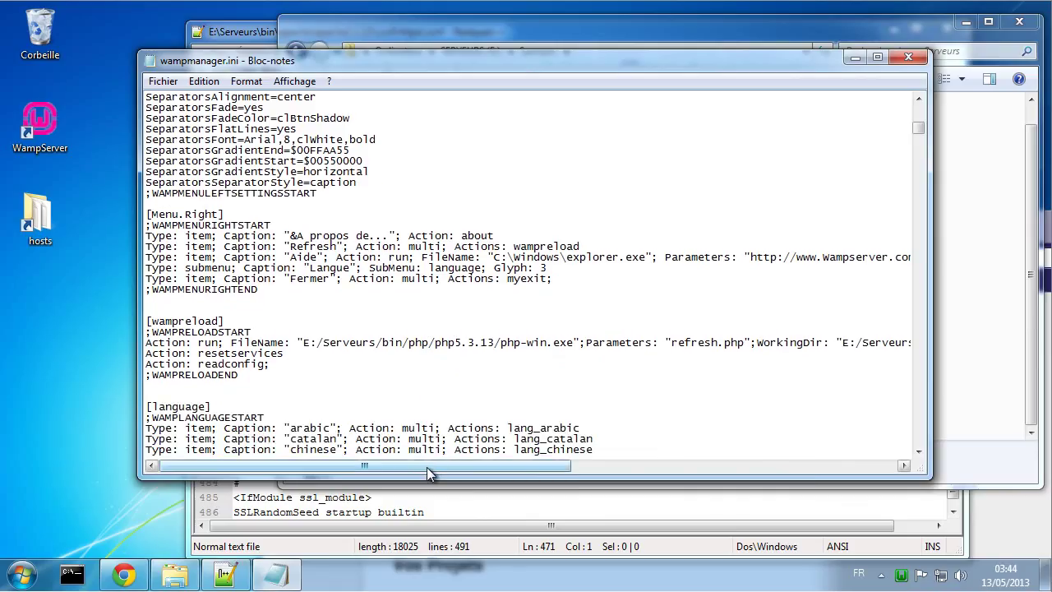
mouse_move(426, 466)
mouse_down()
mouse_move(644, 477)
mouse_move(446, 471)
mouse_up()
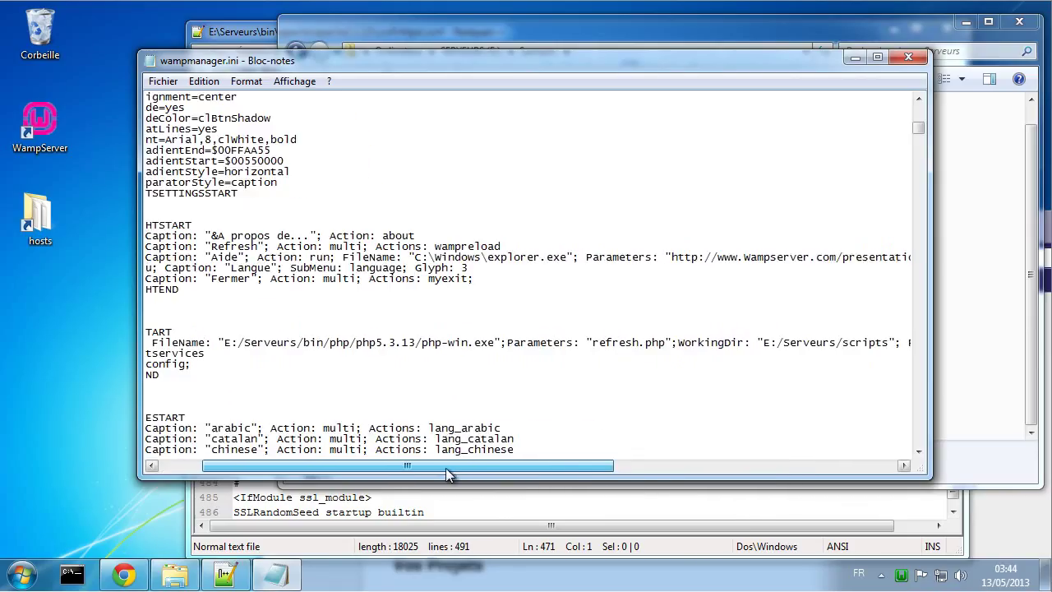
scroll(471, 393, down, 6)
scroll(471, 394, down, 8)
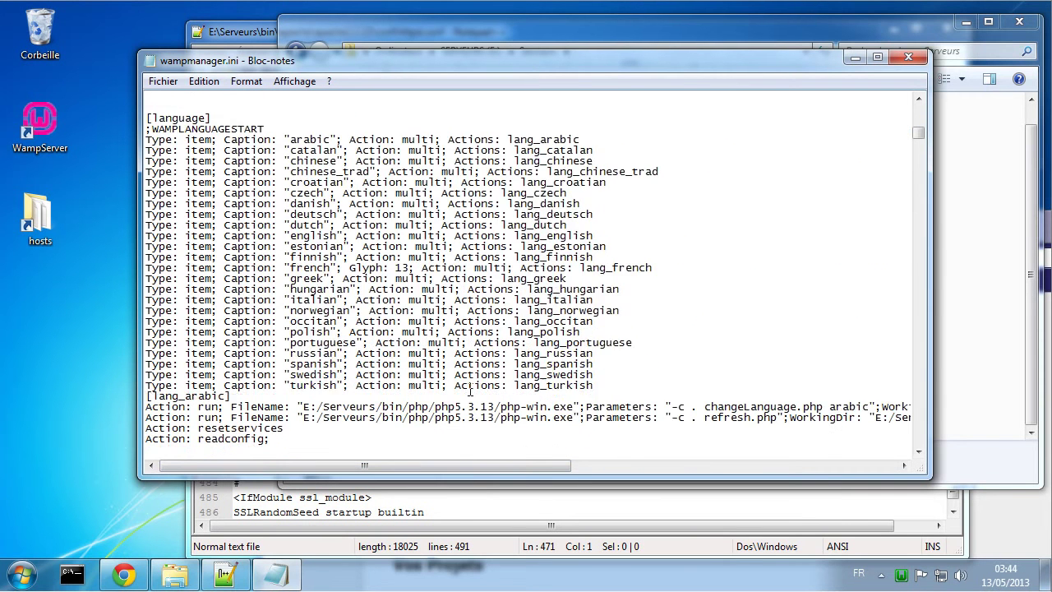
scroll(471, 391, down, 1)
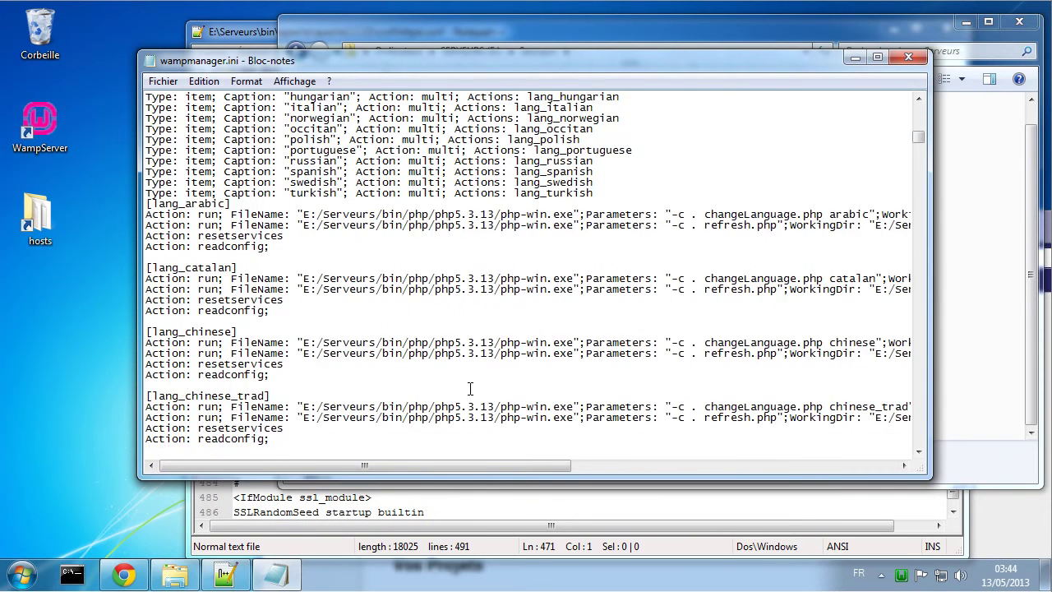
scroll(470, 389, down, 2)
scroll(470, 388, down, 10)
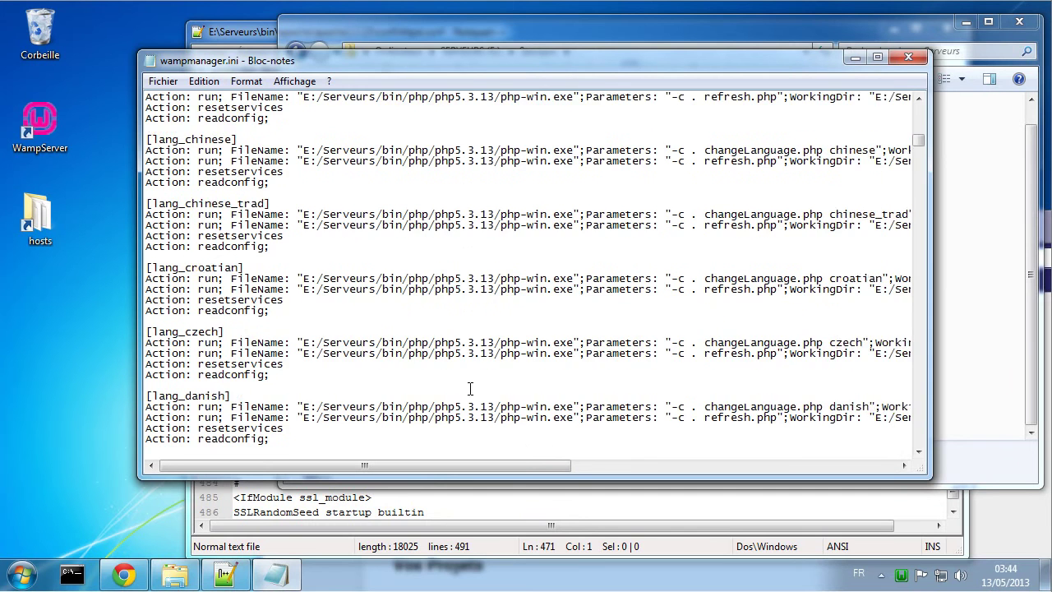
scroll(470, 388, down, 20)
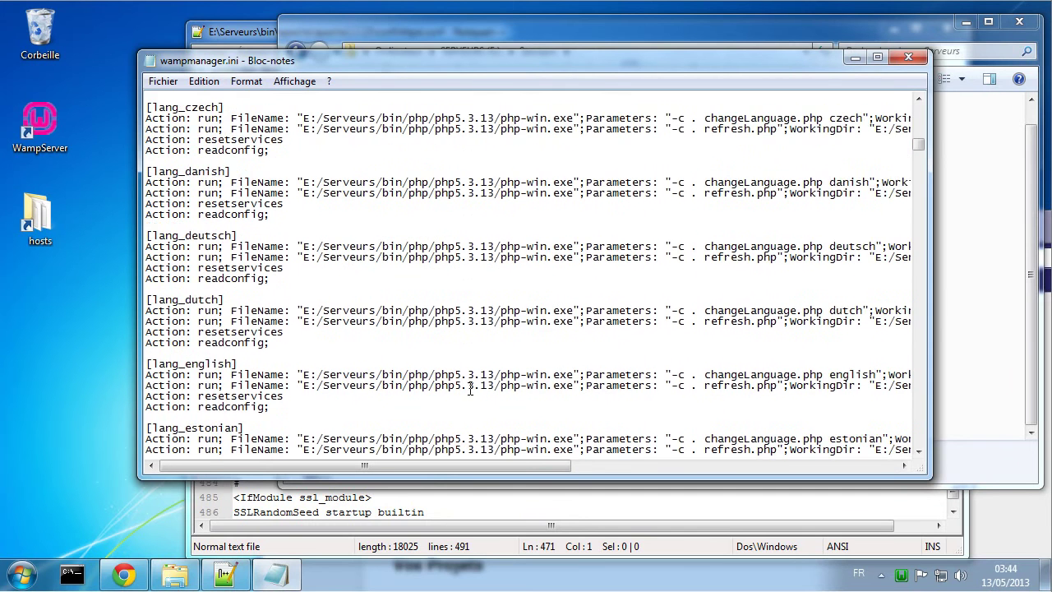
scroll(470, 389, down, 13)
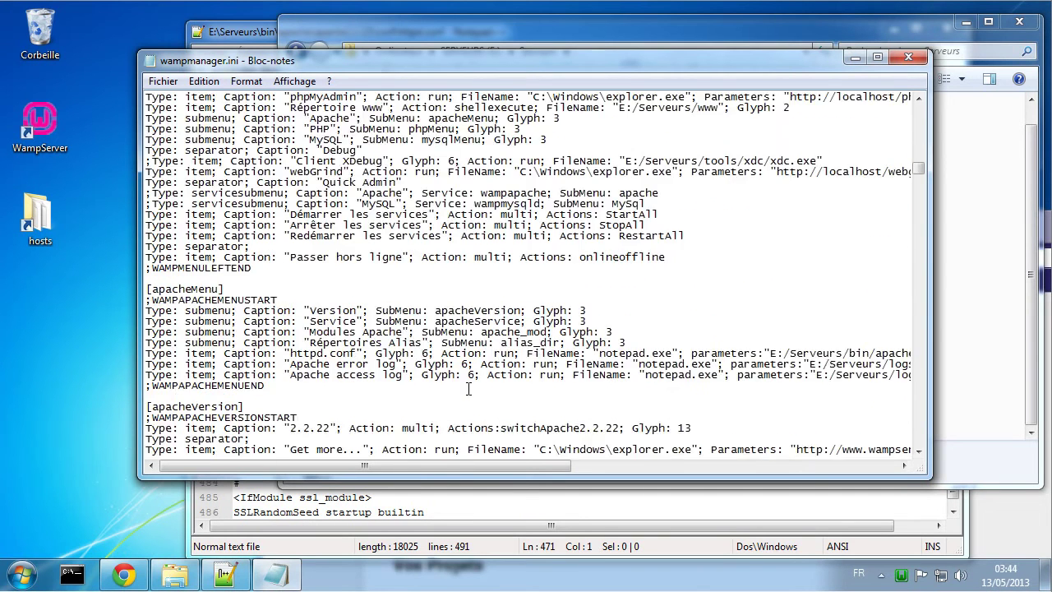
scroll(470, 388, up, 4)
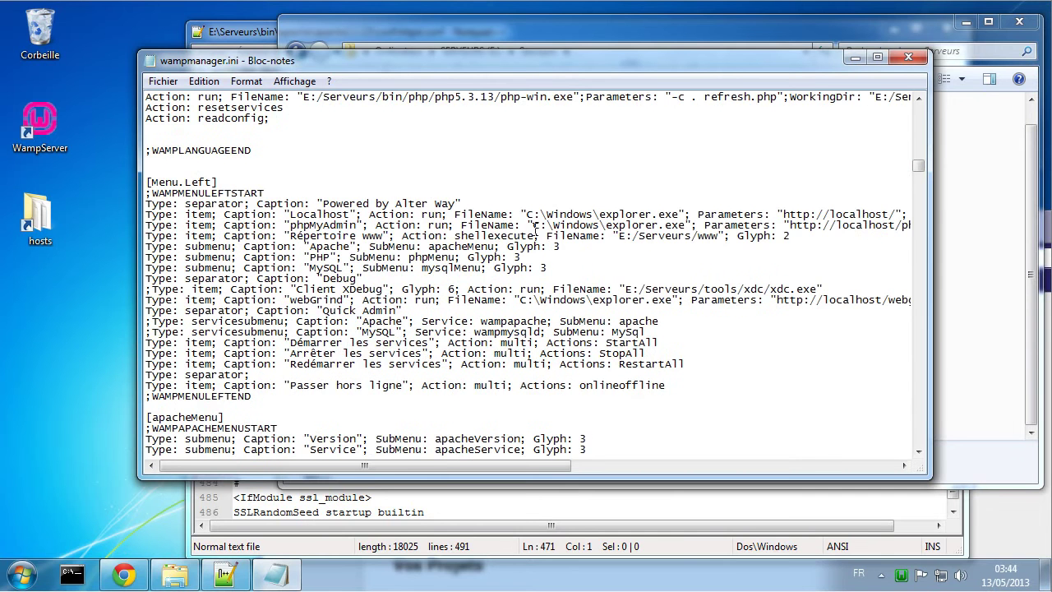
scroll(451, 362, down, 7)
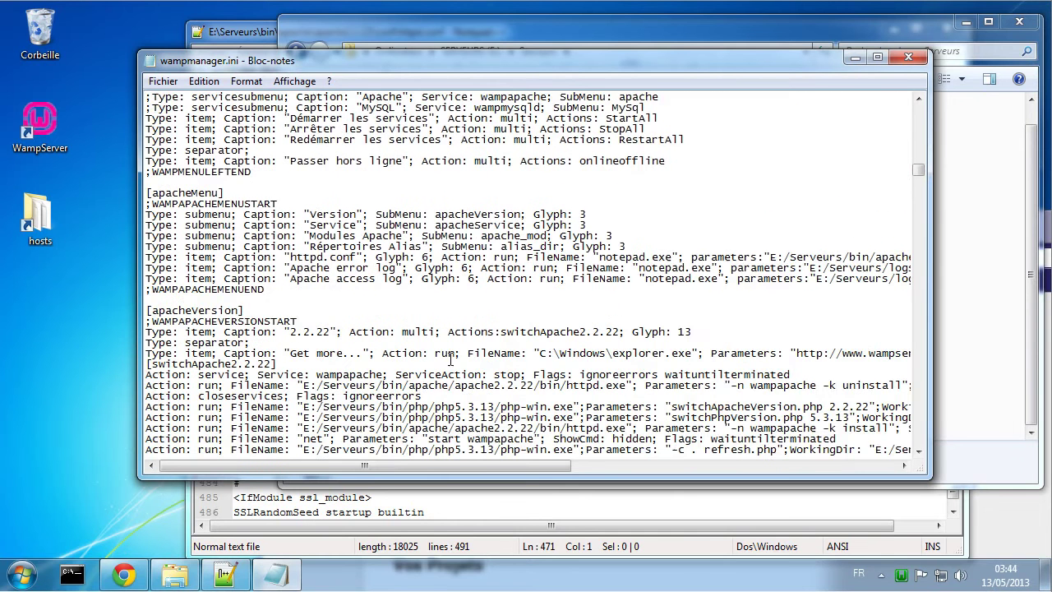
scroll(450, 354, down, 6)
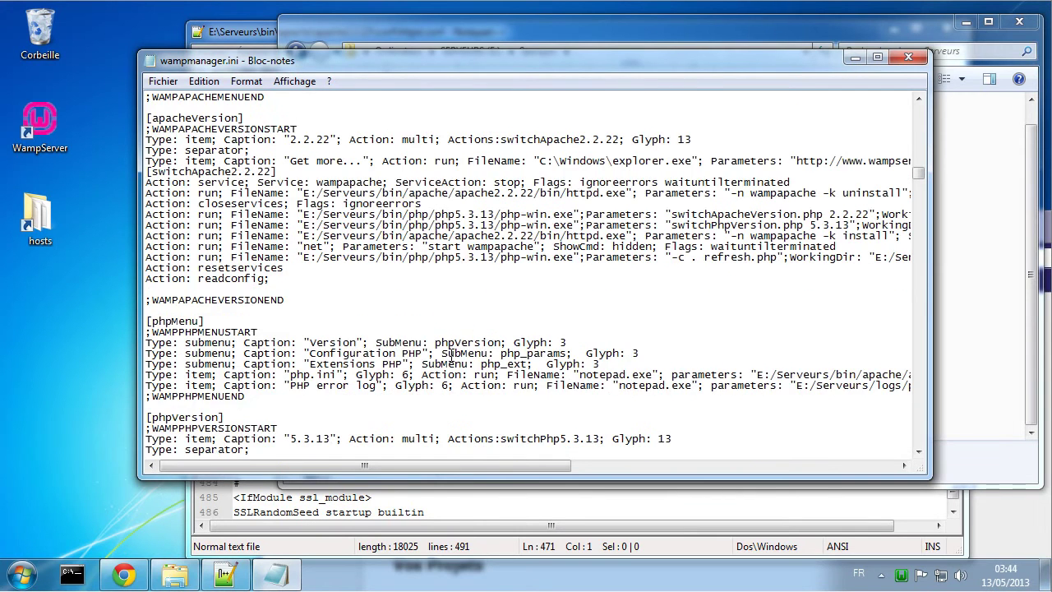
scroll(450, 355, down, 3)
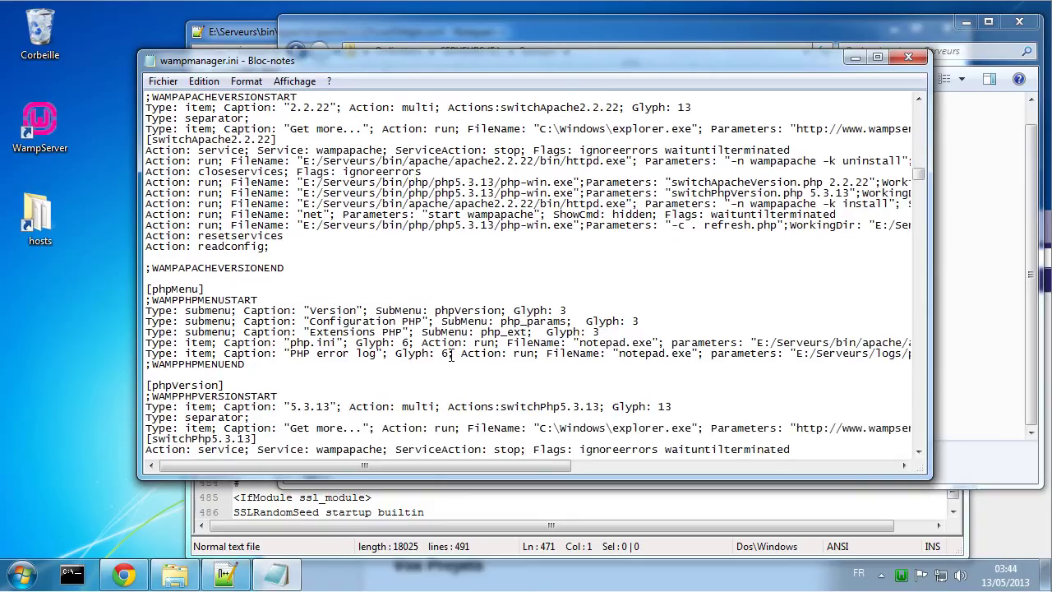
scroll(450, 355, down, 4)
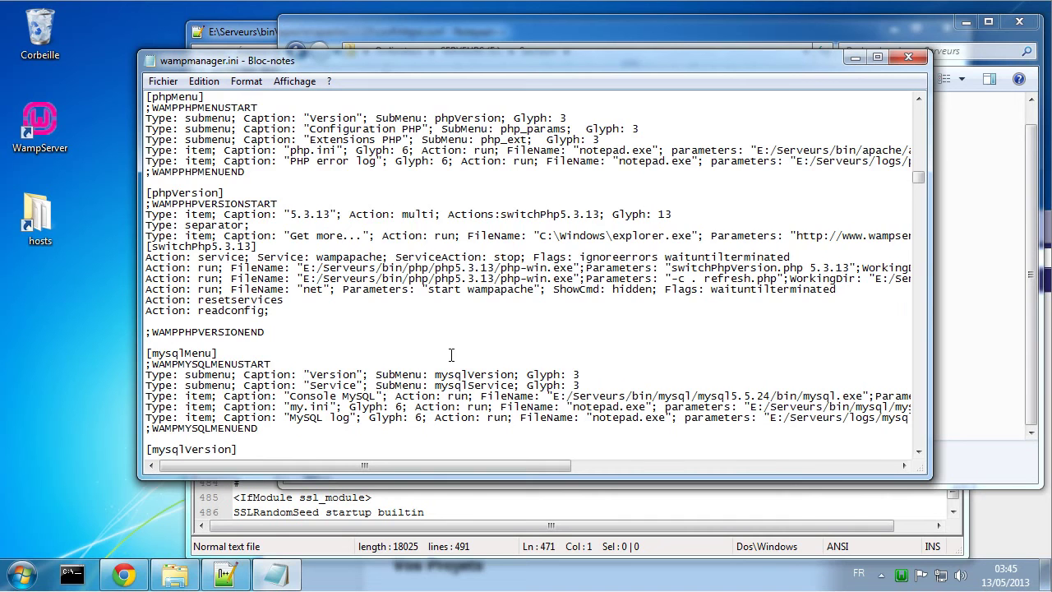
scroll(451, 355, down, 12)
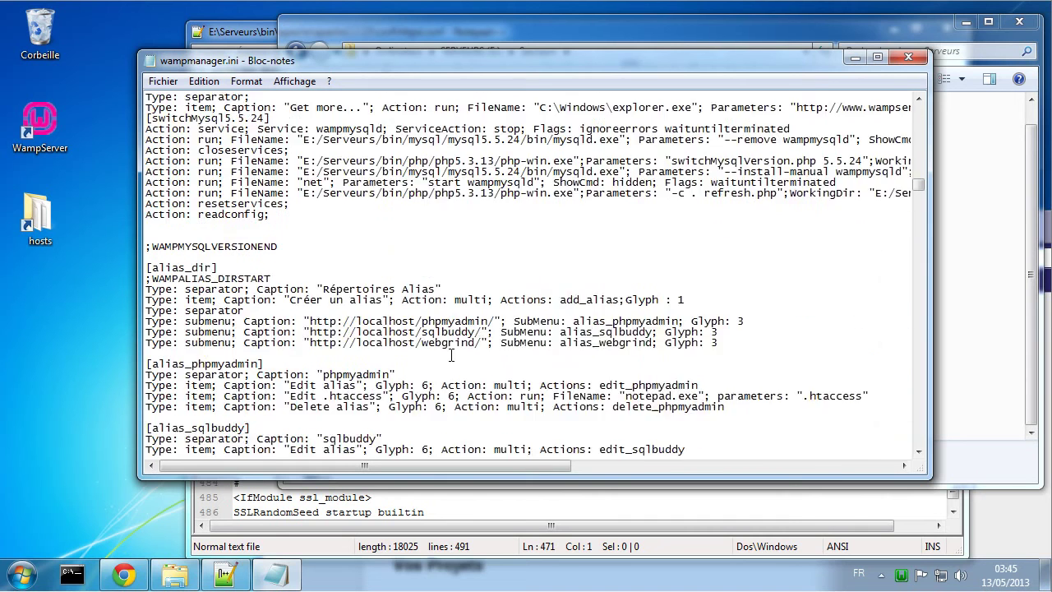
scroll(450, 355, down, 10)
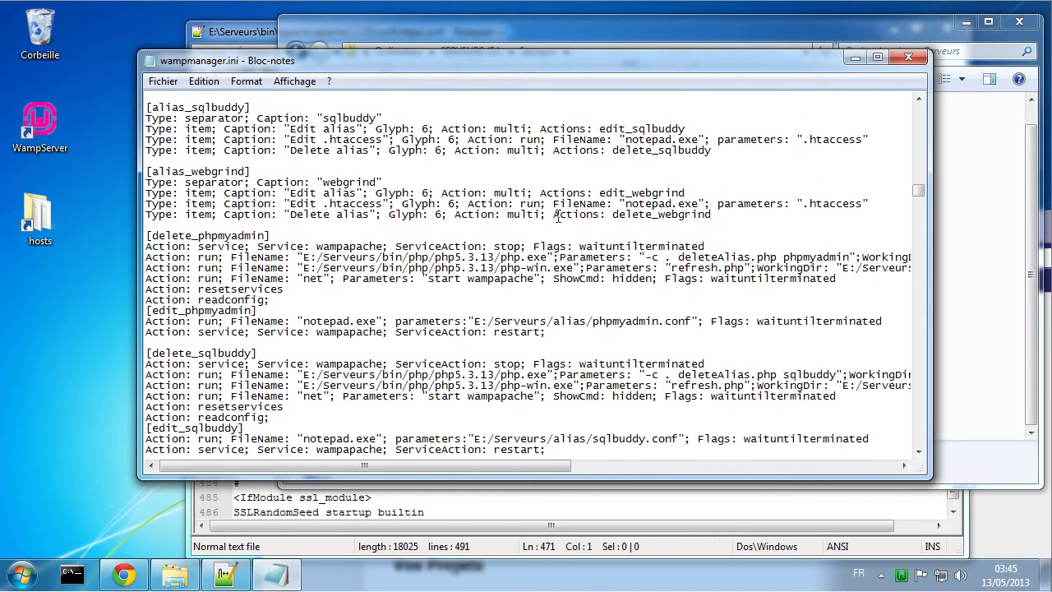
Step: Close wampmanager.ini, then open wampmanager.conf in Notepad++, look it over, and close it
click(908, 56)
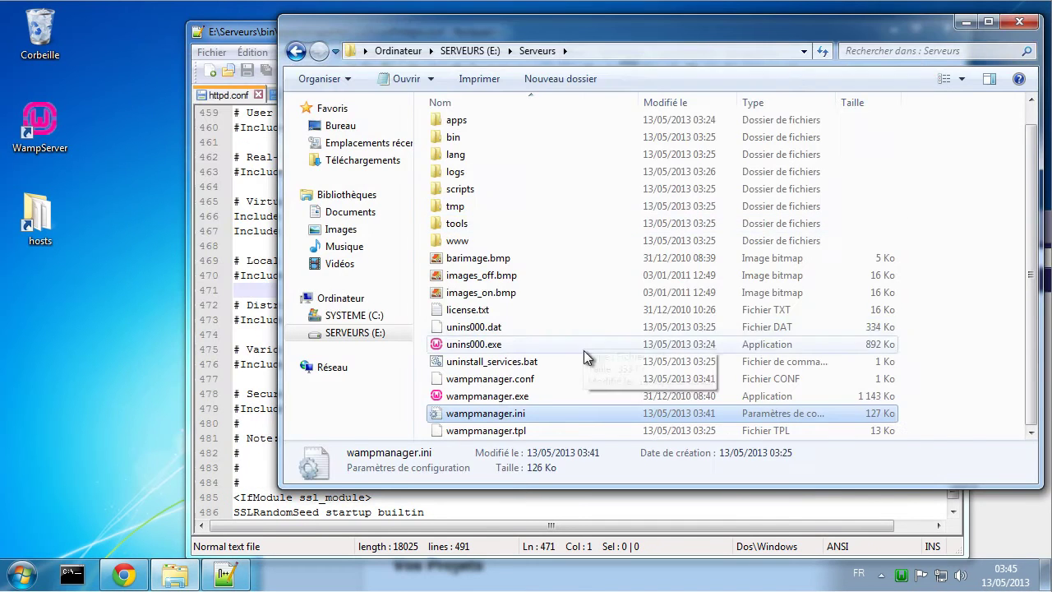
click(498, 385)
right_click(492, 378)
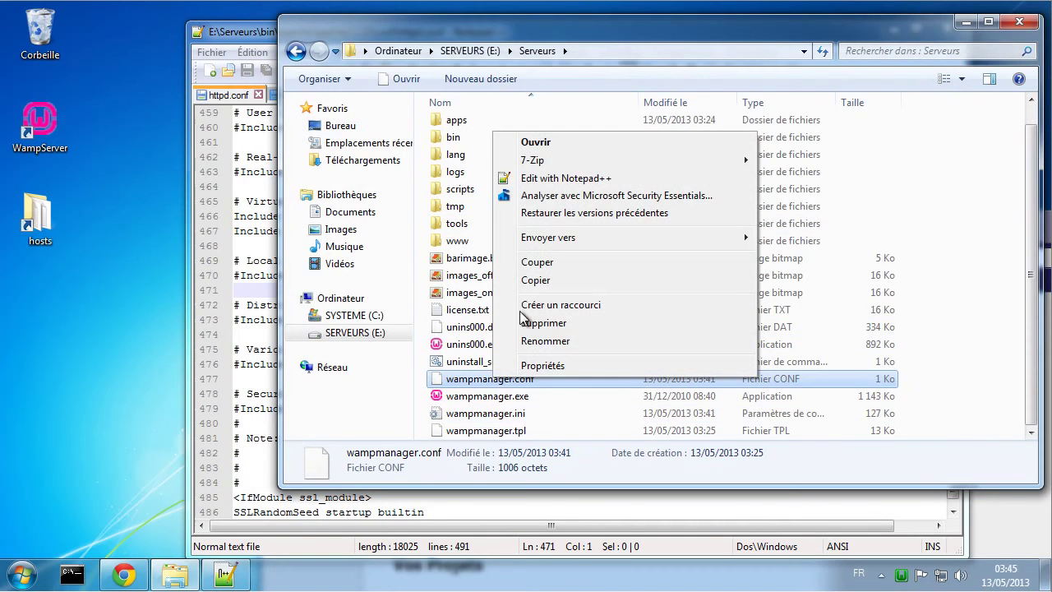
click(566, 178)
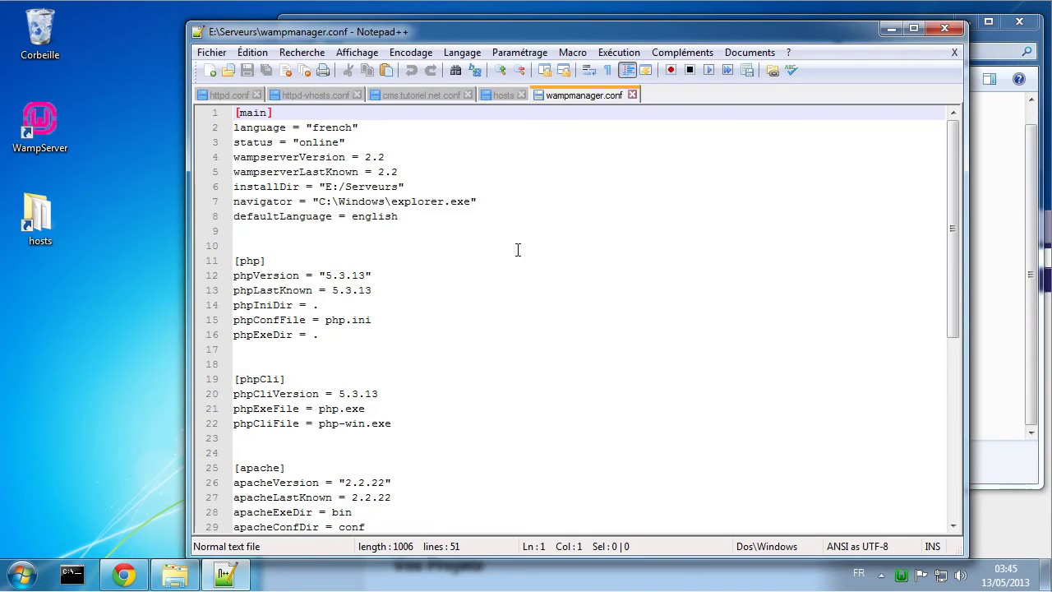
scroll(518, 250, down, 8)
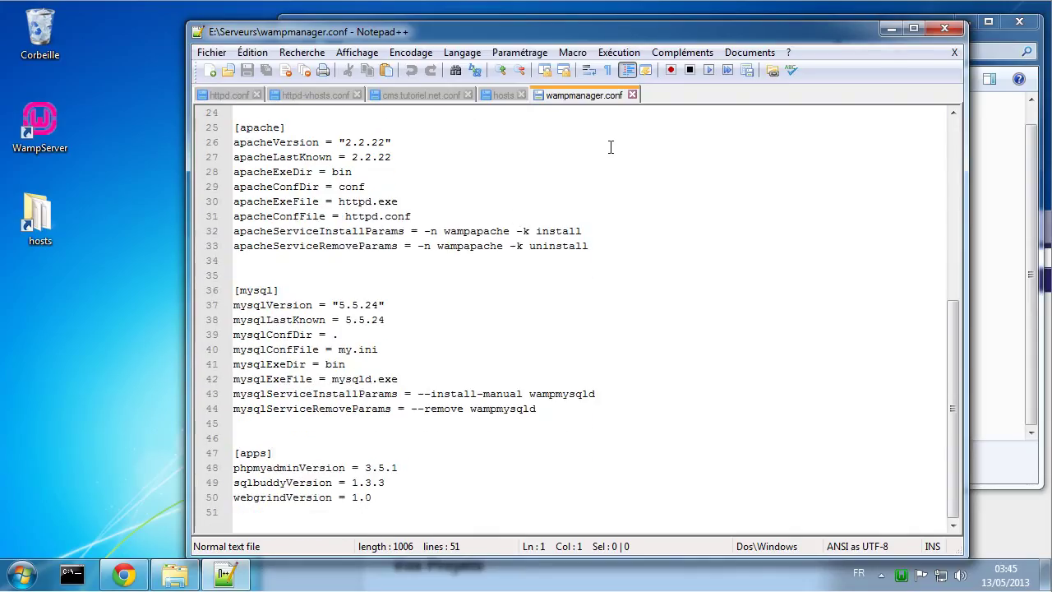
click(633, 96)
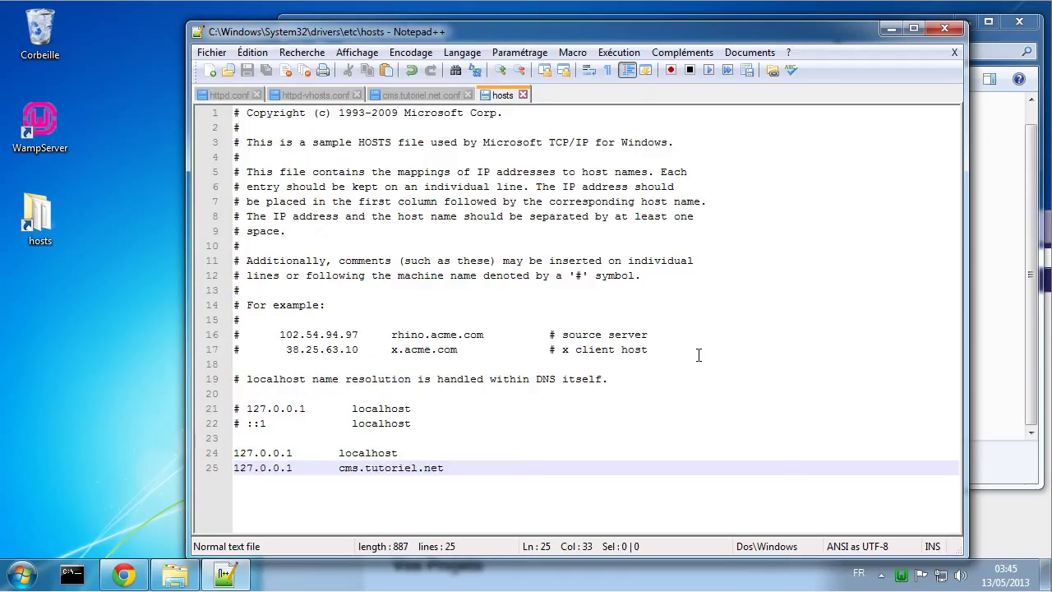
click(994, 419)
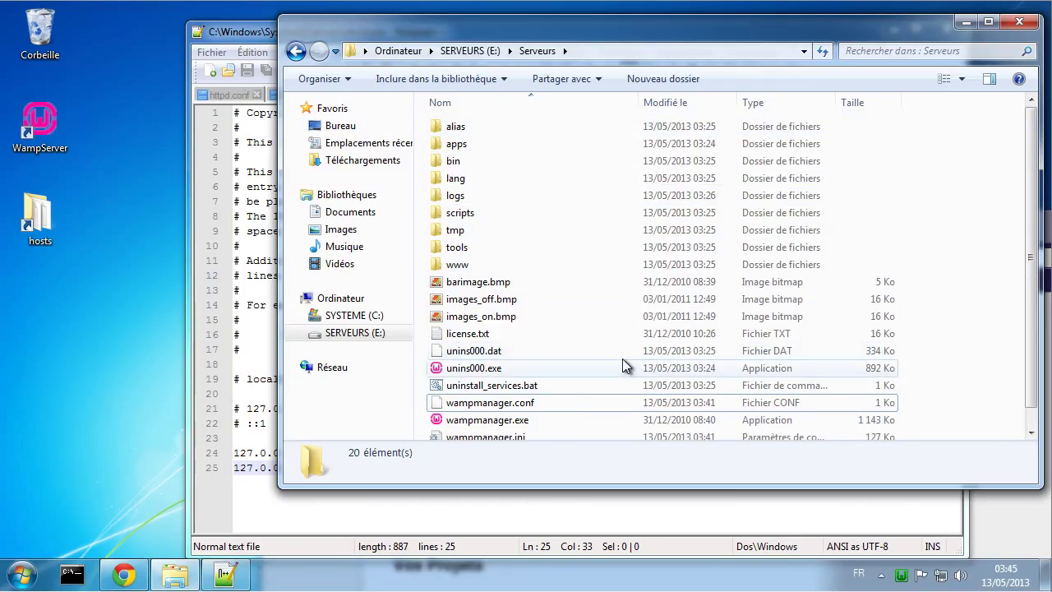
Step: Open a command prompt in E:\Serveurs\bin\apache\apache2.2.22\bin
double_click(468, 160)
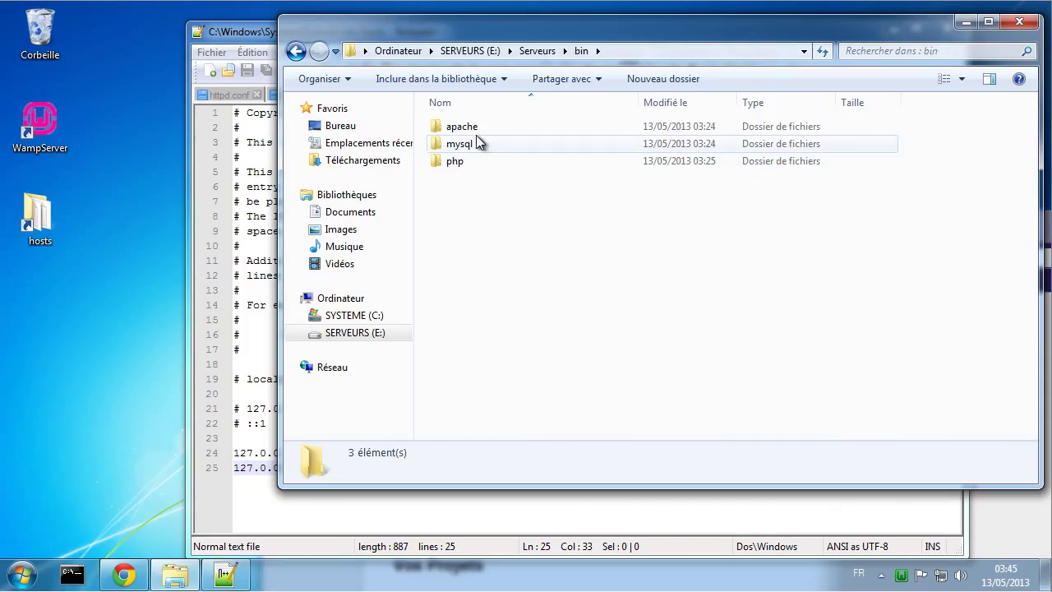
click(477, 126)
double_click(476, 127)
double_click(486, 127)
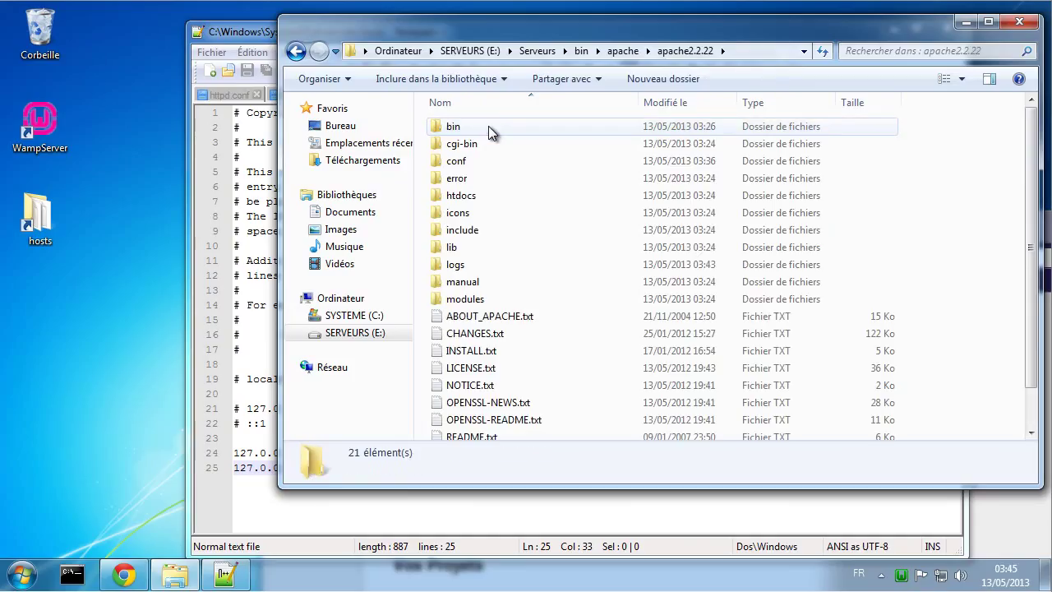
double_click(480, 130)
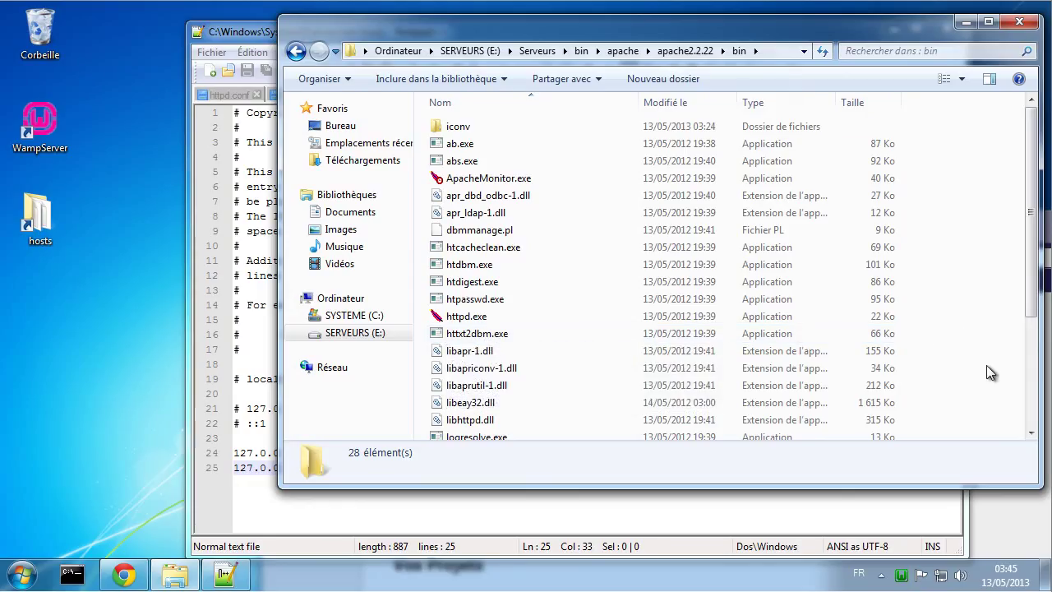
right_click(956, 253)
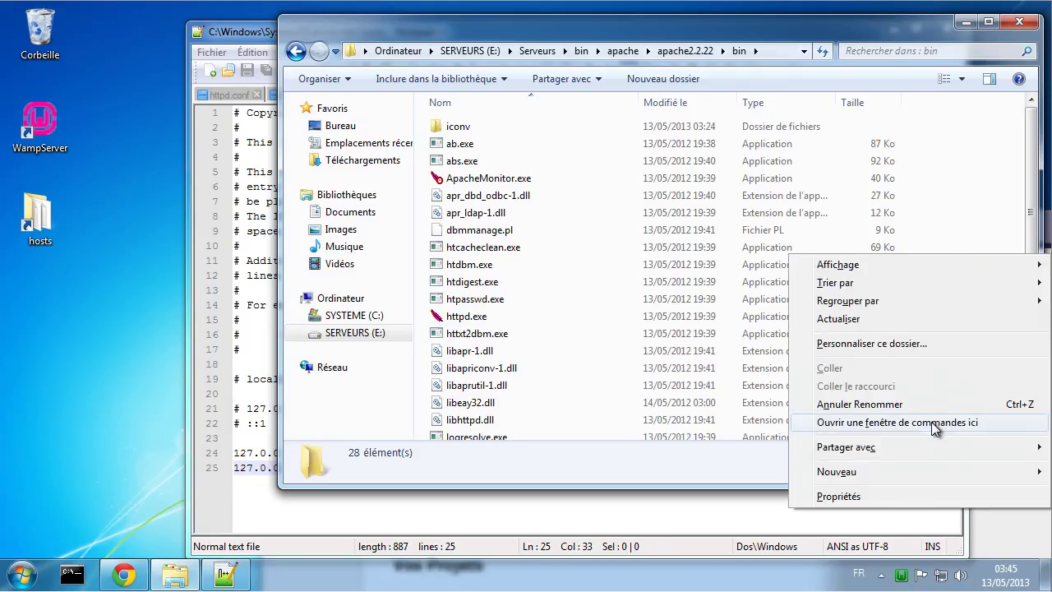
click(935, 423)
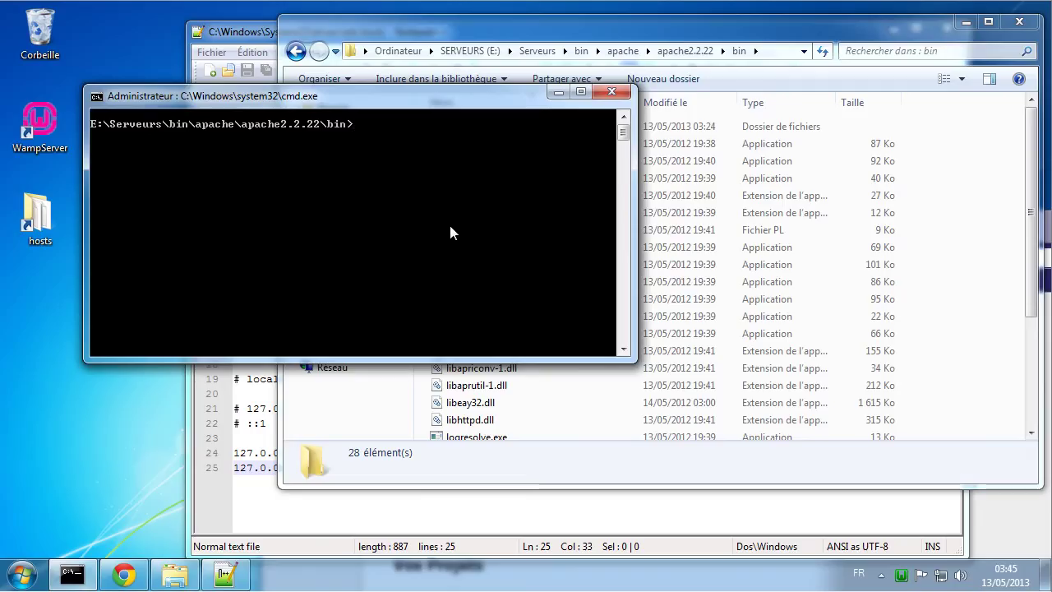
Step: Run httpd at the prompt, then stop all WampServer services and quit WampServer
text(http)
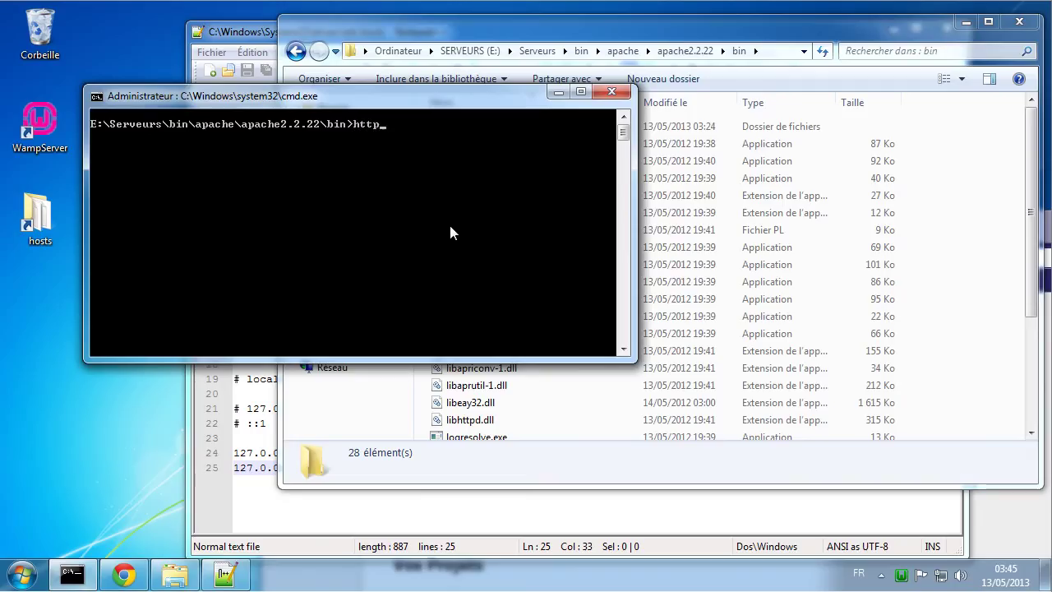
text(d)
key(Return)
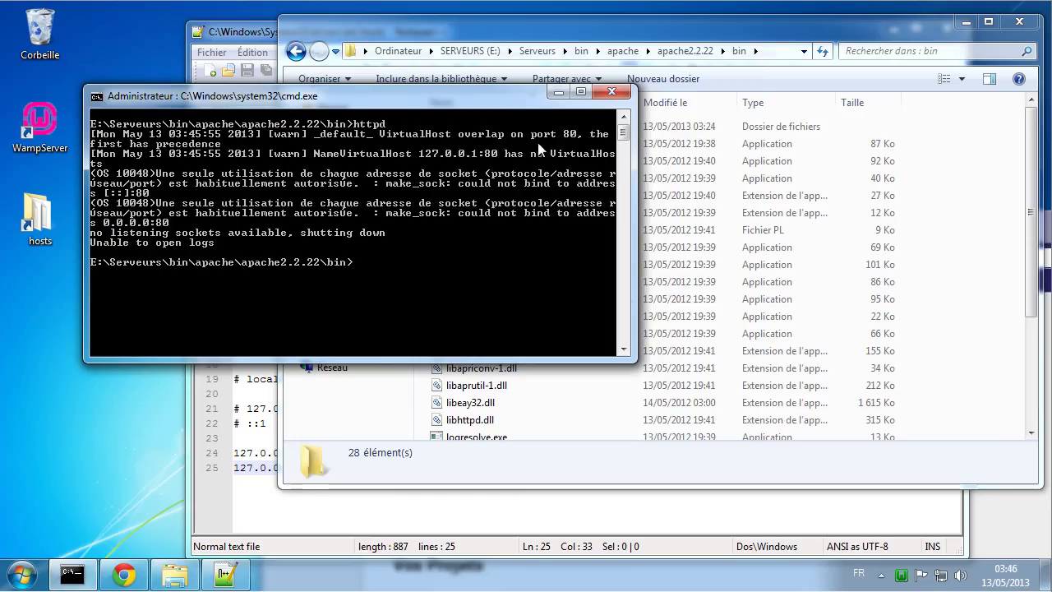
click(902, 576)
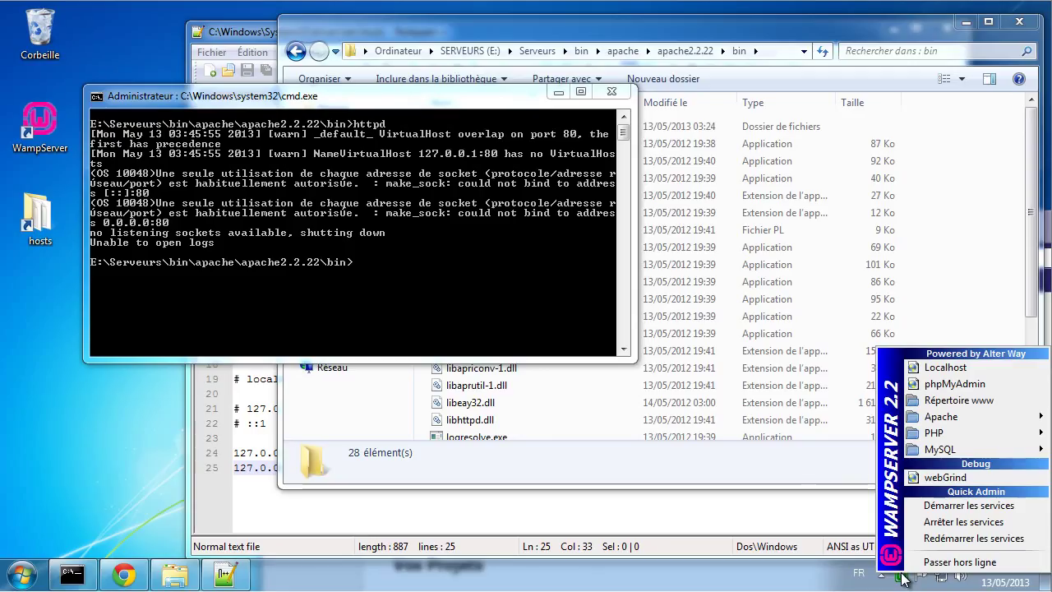
click(947, 523)
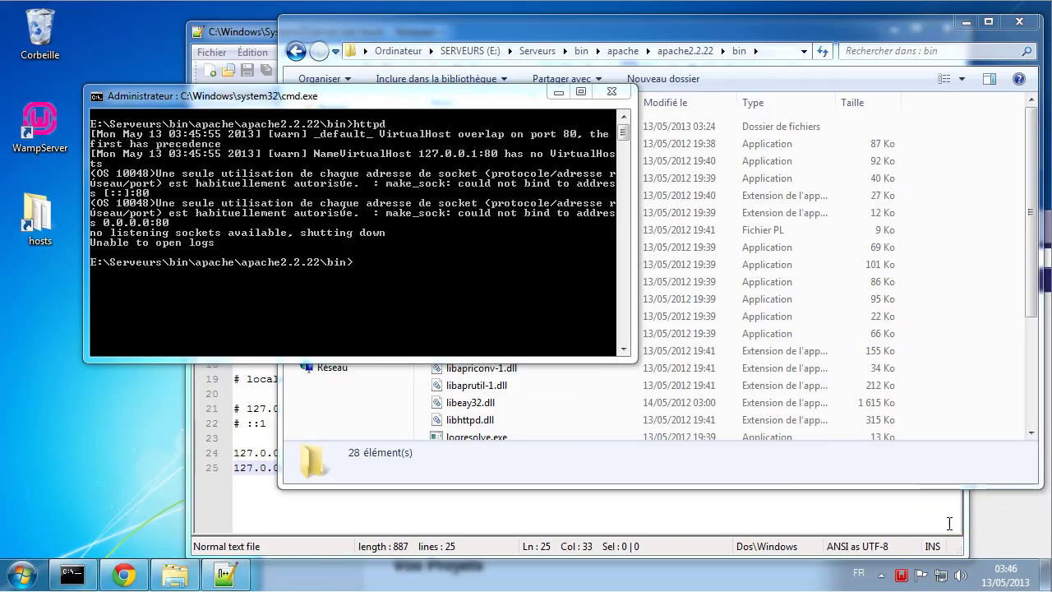
right_click(902, 576)
click(939, 561)
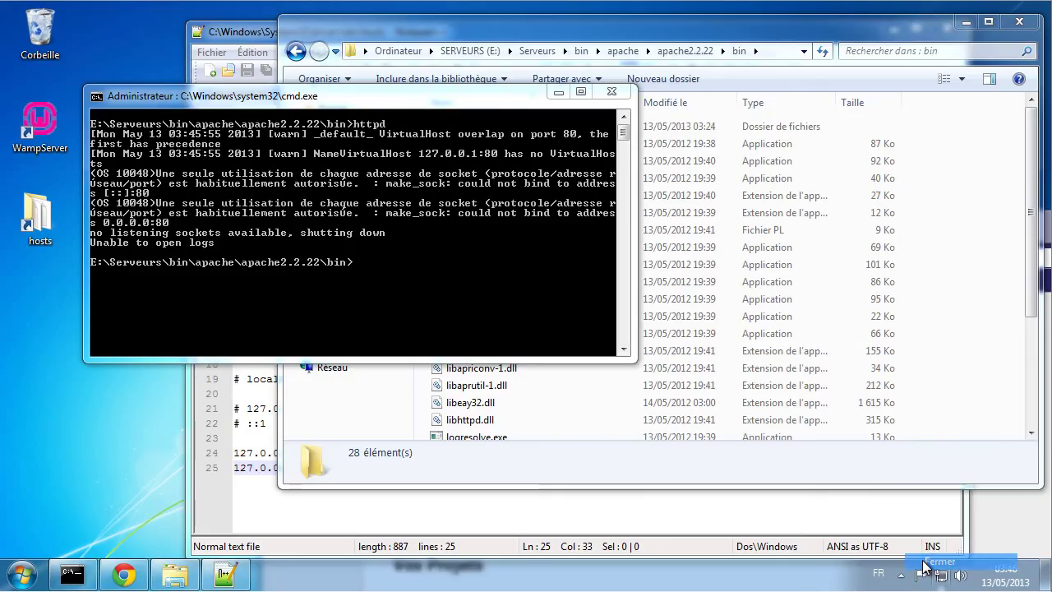
Step: Open Task Manager, scroll through the running processes, then close it
right_click(637, 570)
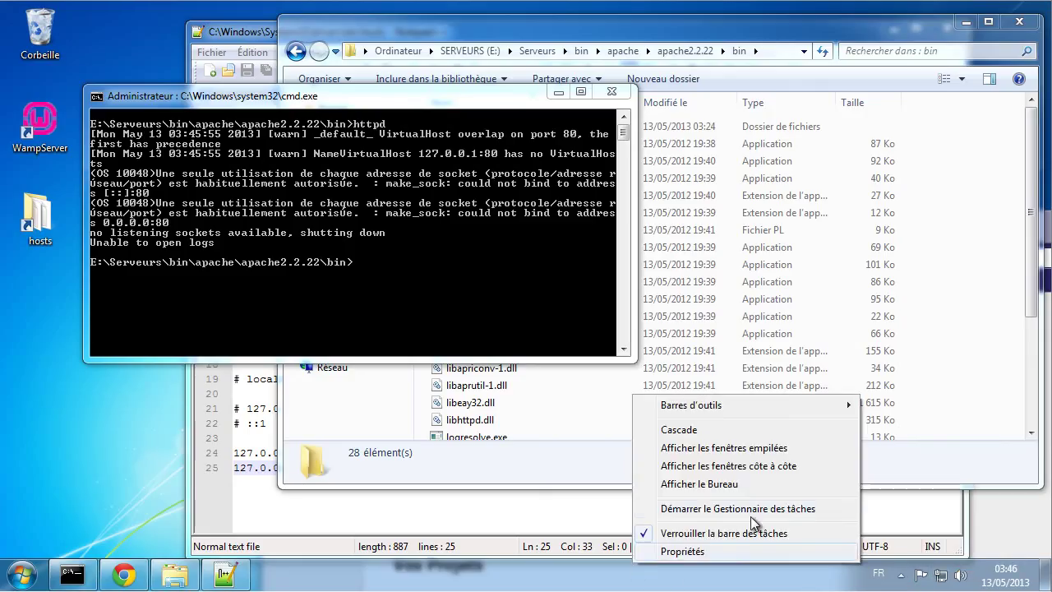
click(700, 509)
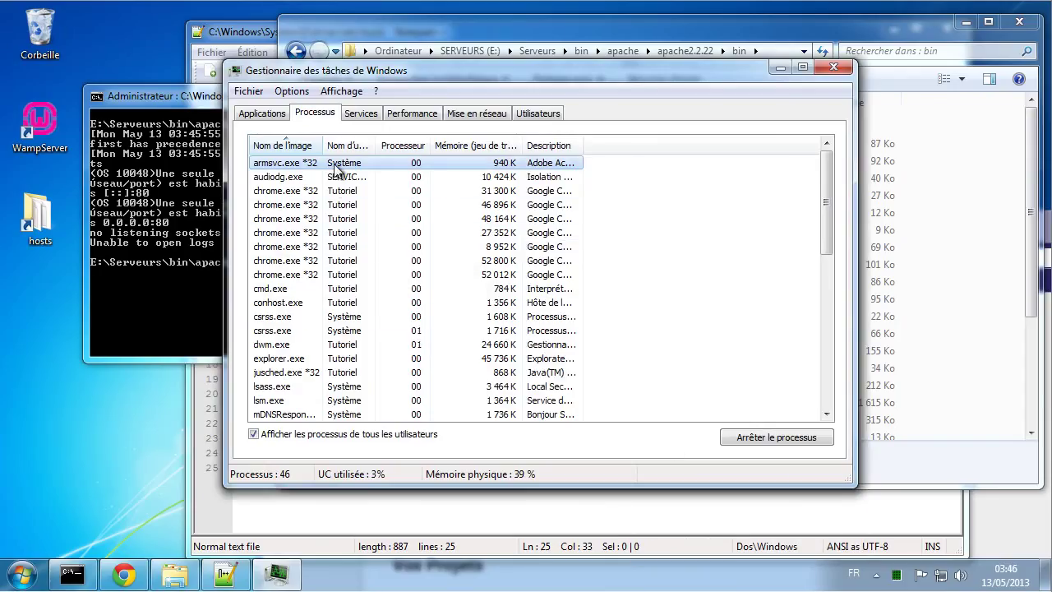
drag(325, 140, 361, 140)
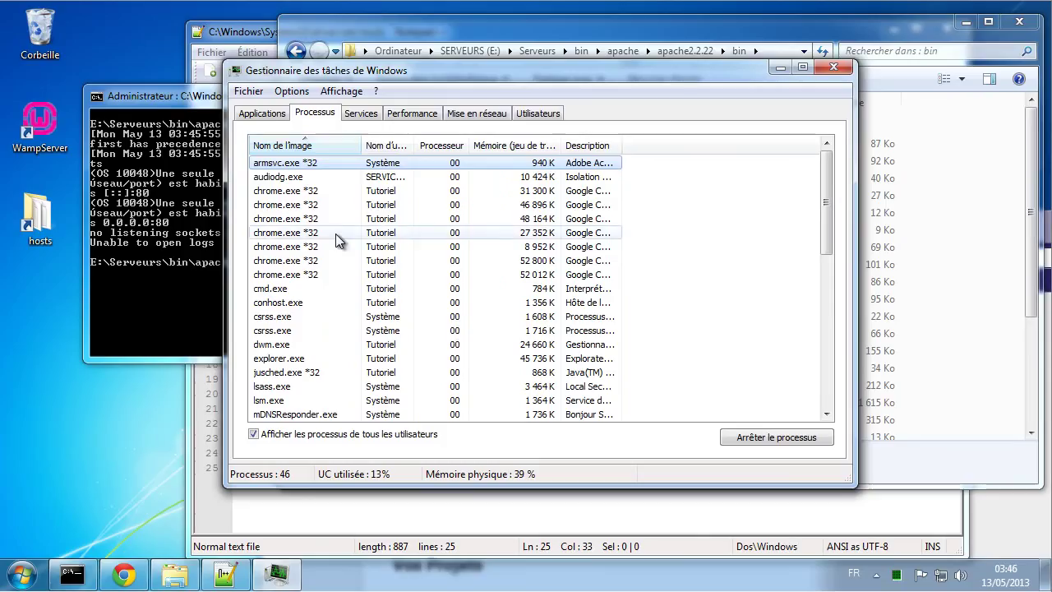
scroll(335, 238, down, 2)
scroll(329, 289, down, 2)
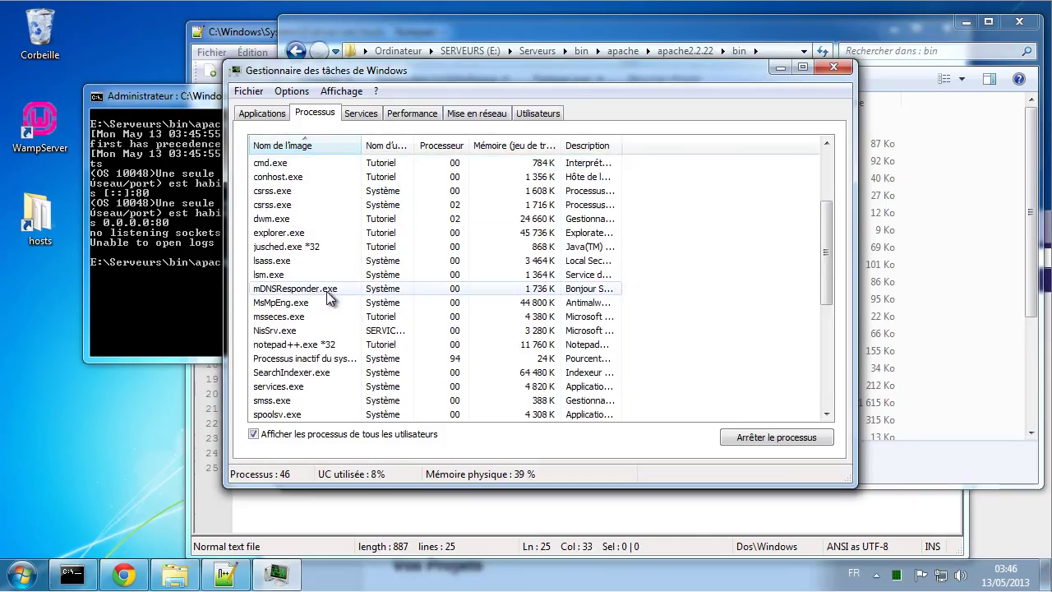
scroll(328, 255, down, 5)
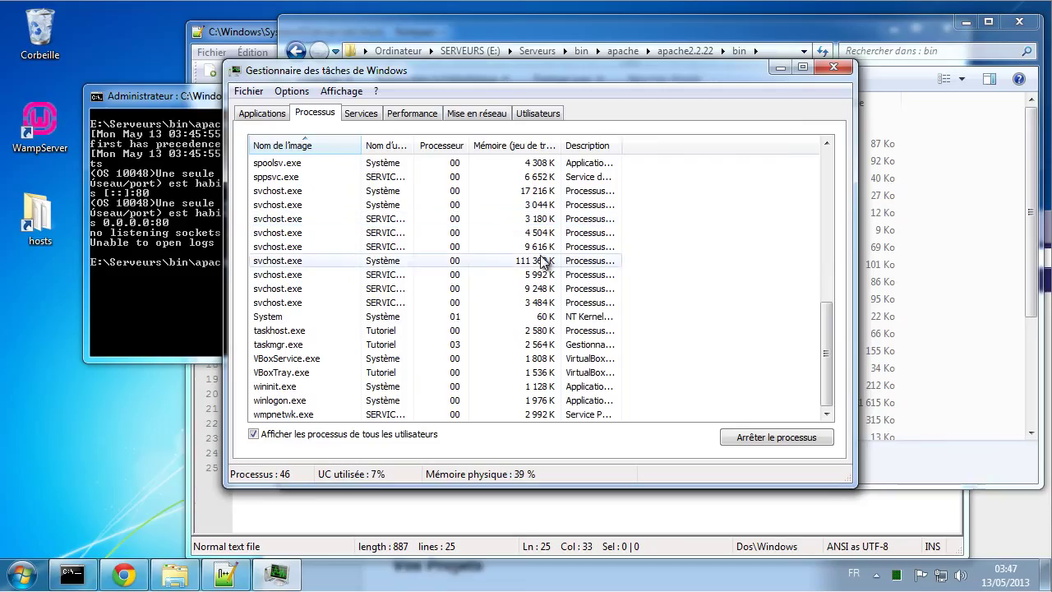
click(829, 66)
Step: Relaunch WampServer from its desktop icon
click(22, 575)
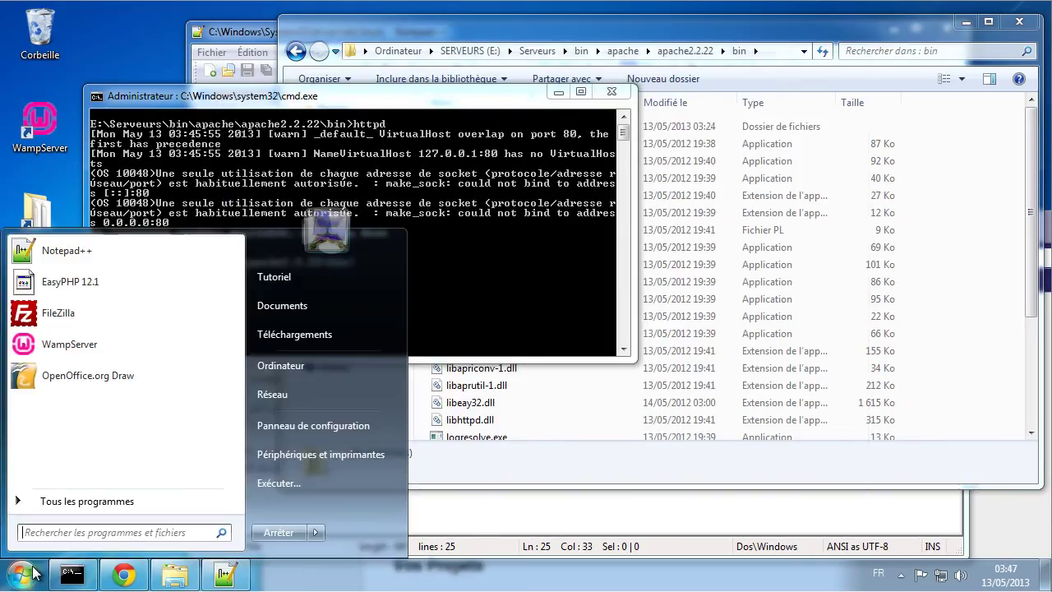
double_click(46, 125)
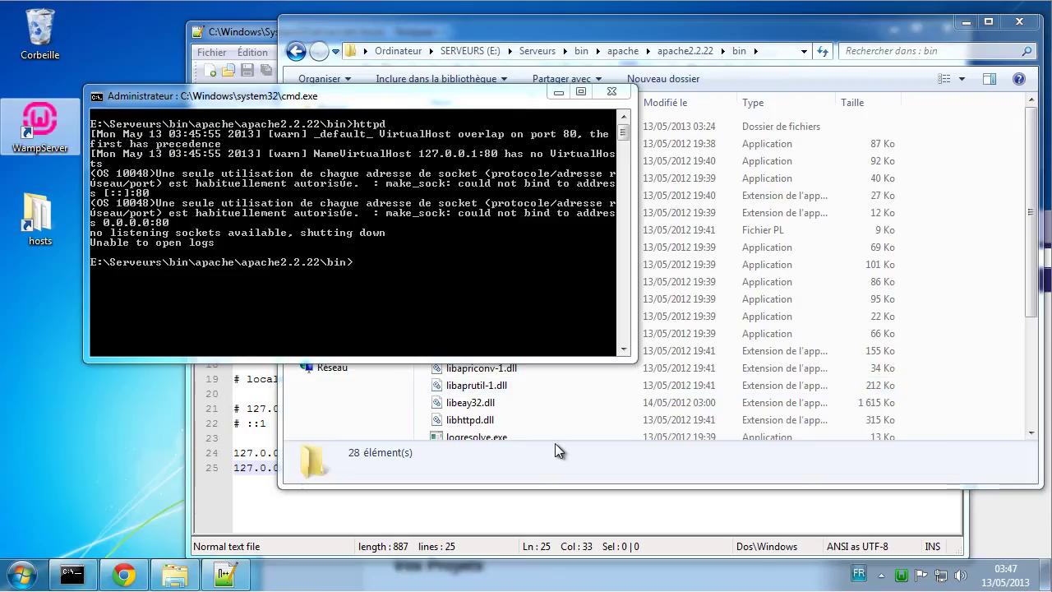
click(448, 268)
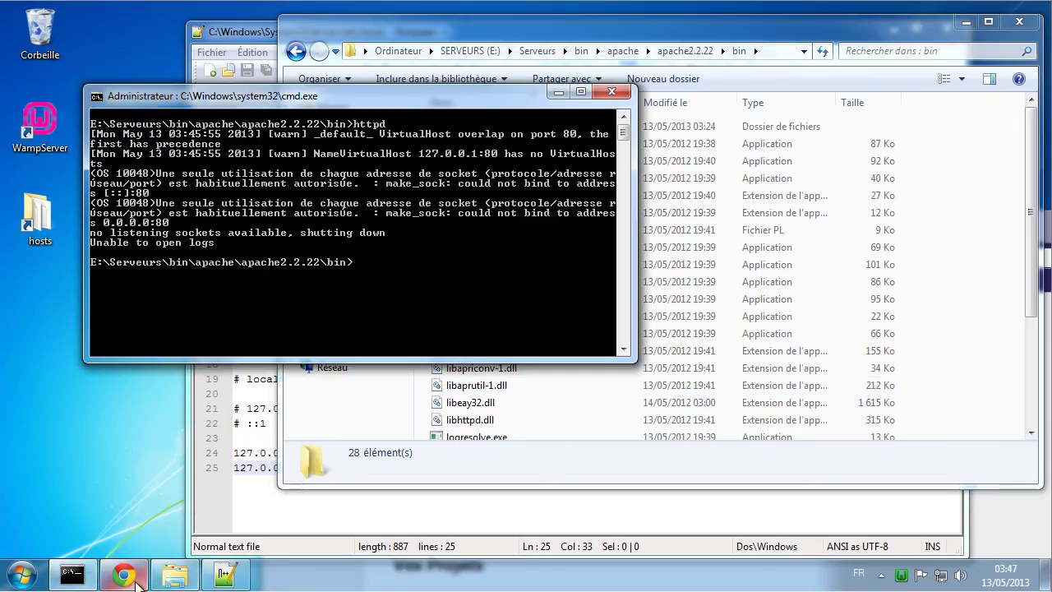
Step: Browse in Explorer to E:\Virtualhost\cms\logs to confirm it is empty
click(193, 573)
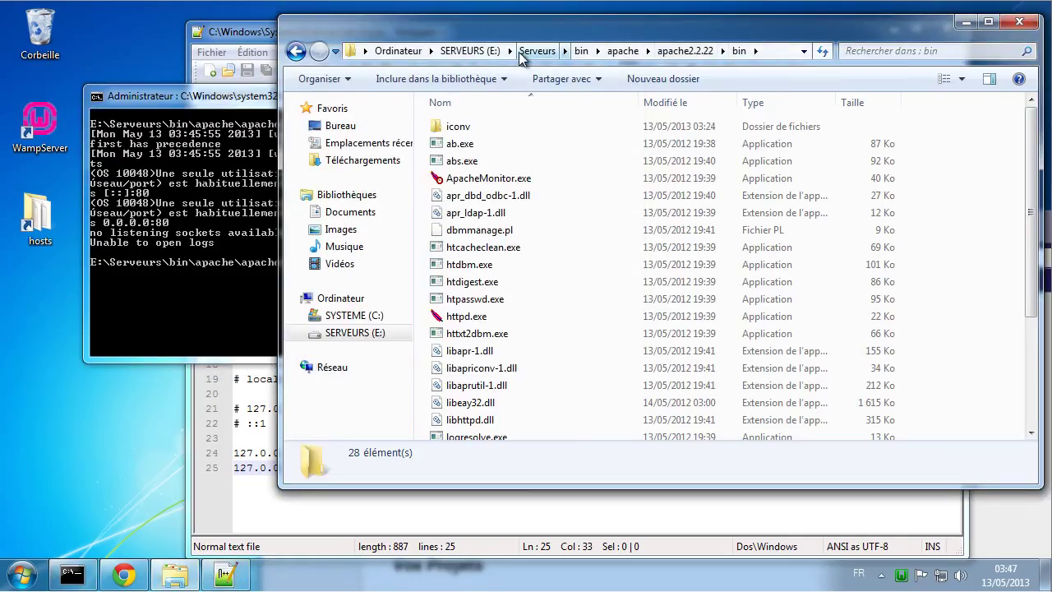
click(470, 50)
double_click(466, 141)
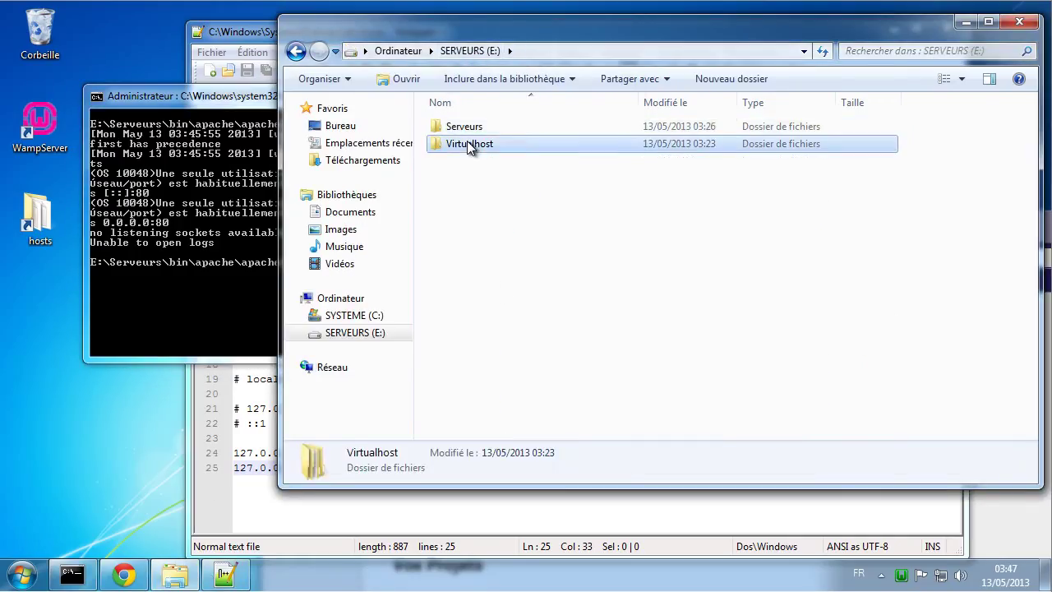
double_click(464, 125)
double_click(464, 127)
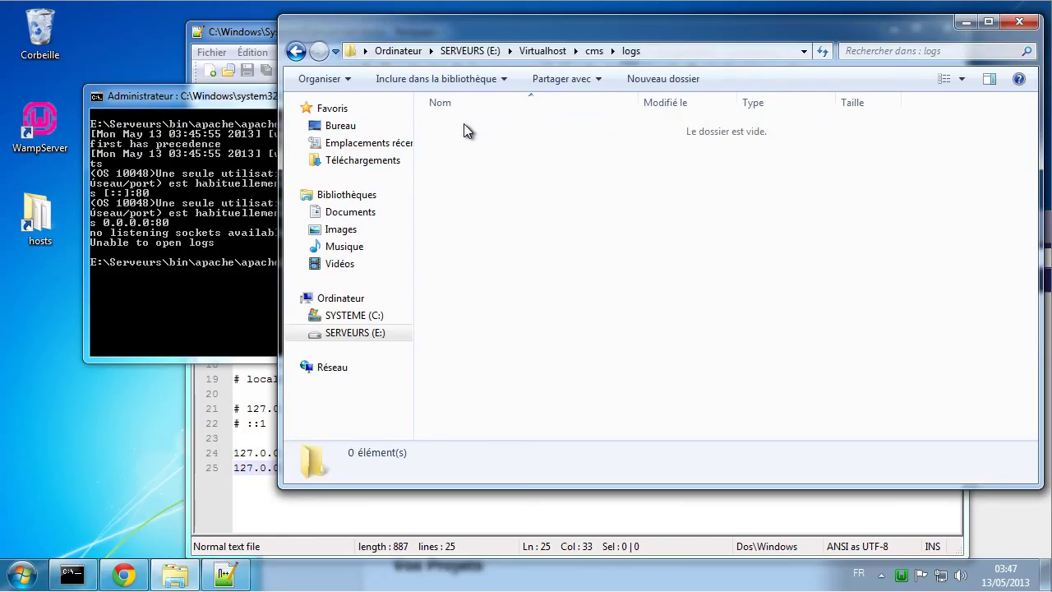
Step: Rerun httpd in Command Prompt, which fails again on port 80
click(238, 221)
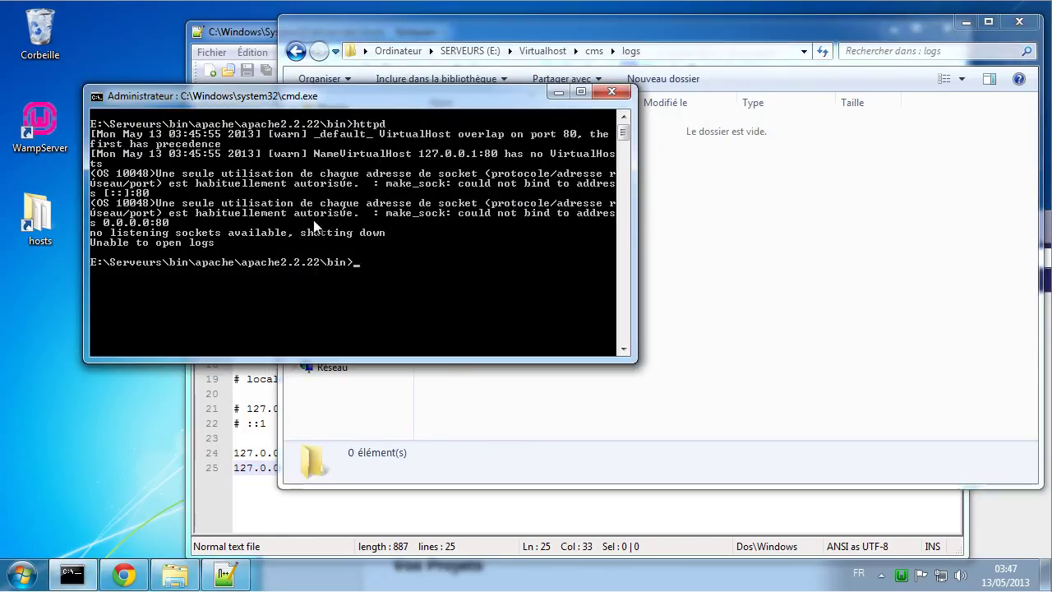
key(Up)
key(Return)
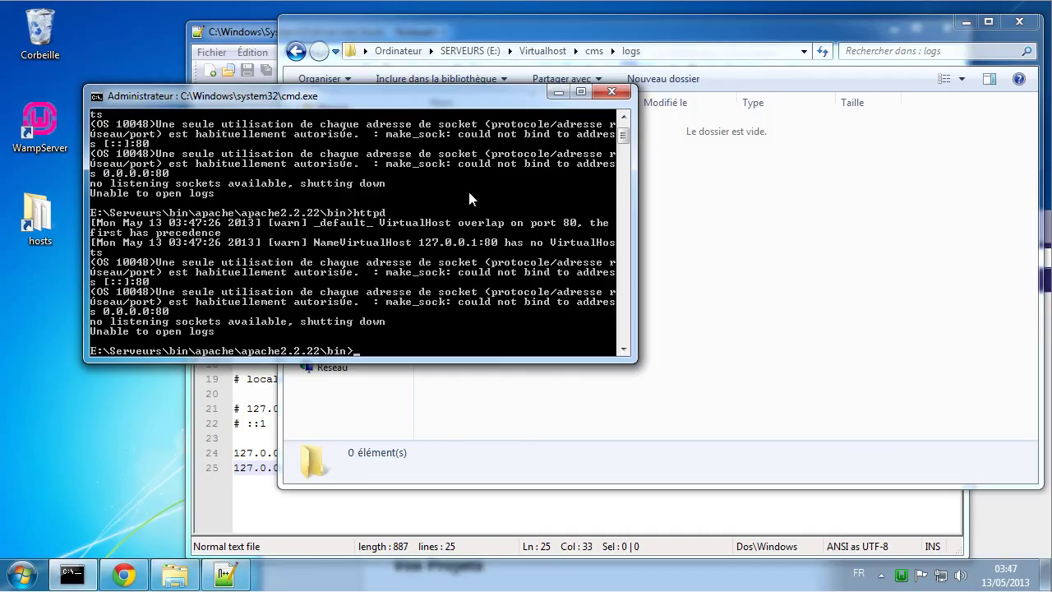
click(264, 481)
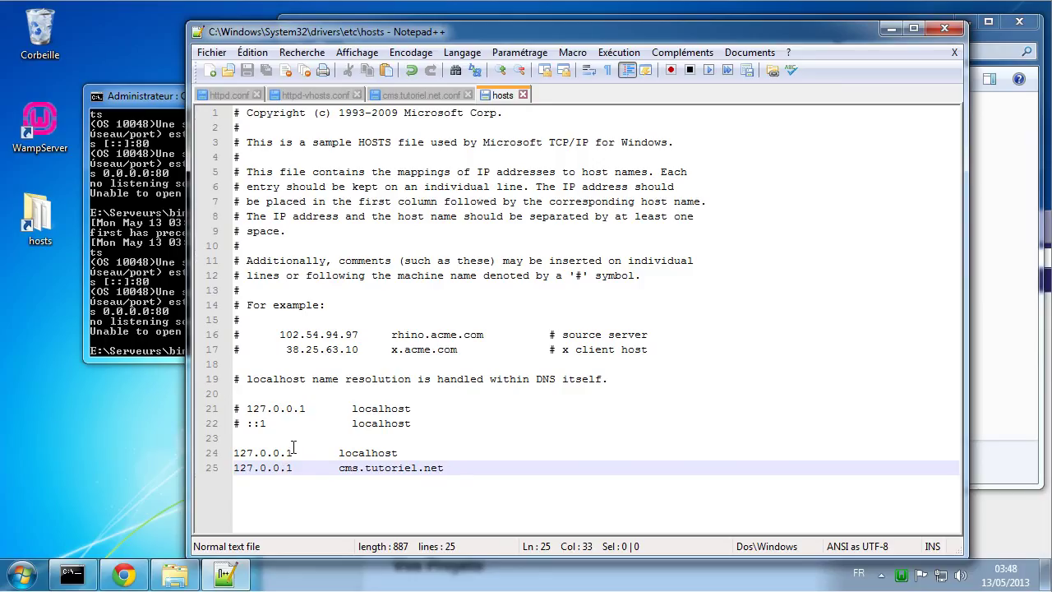
click(153, 245)
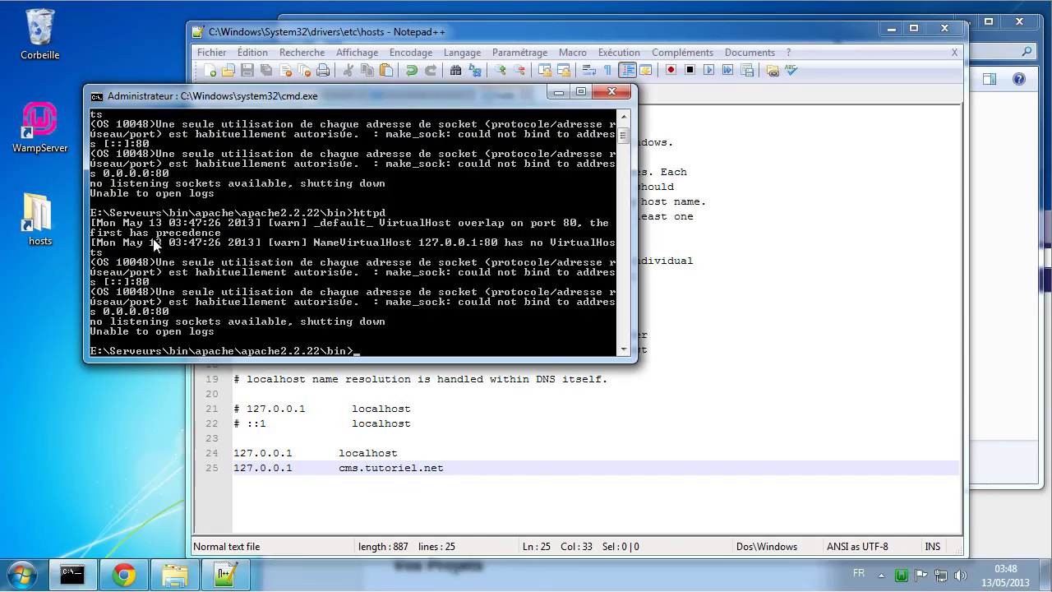
scroll(405, 311, down, 1)
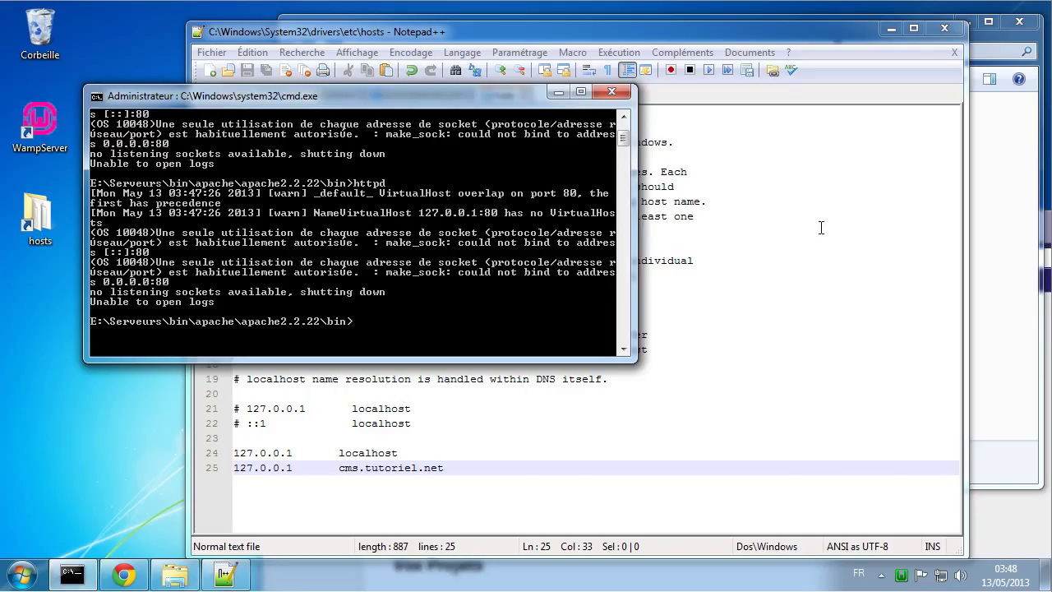
click(312, 498)
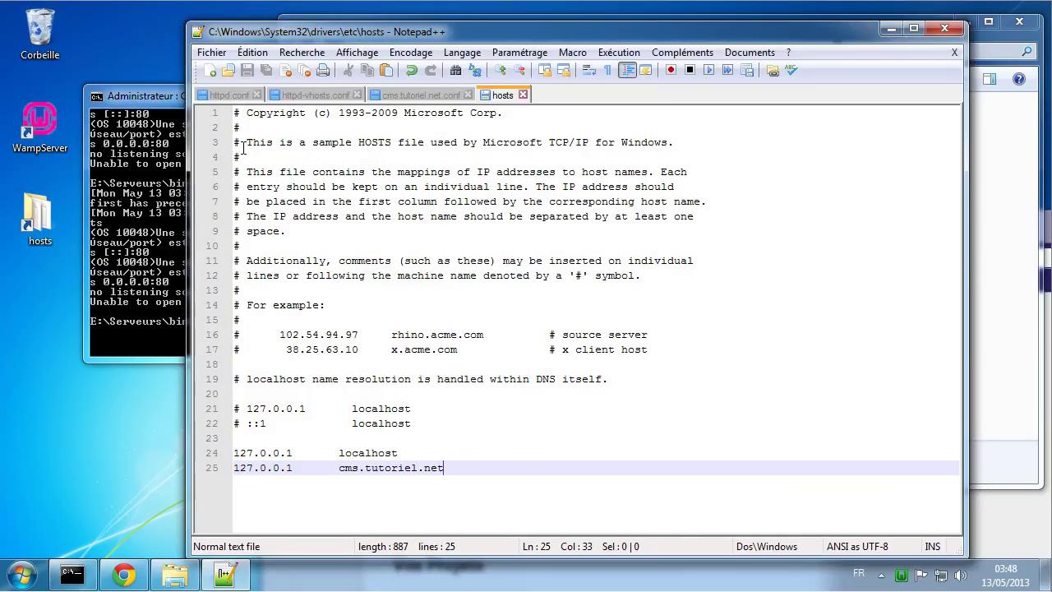
Step: Replace 127.0.0.1 with * on line 19 of httpd-vhosts.conf and save
click(236, 97)
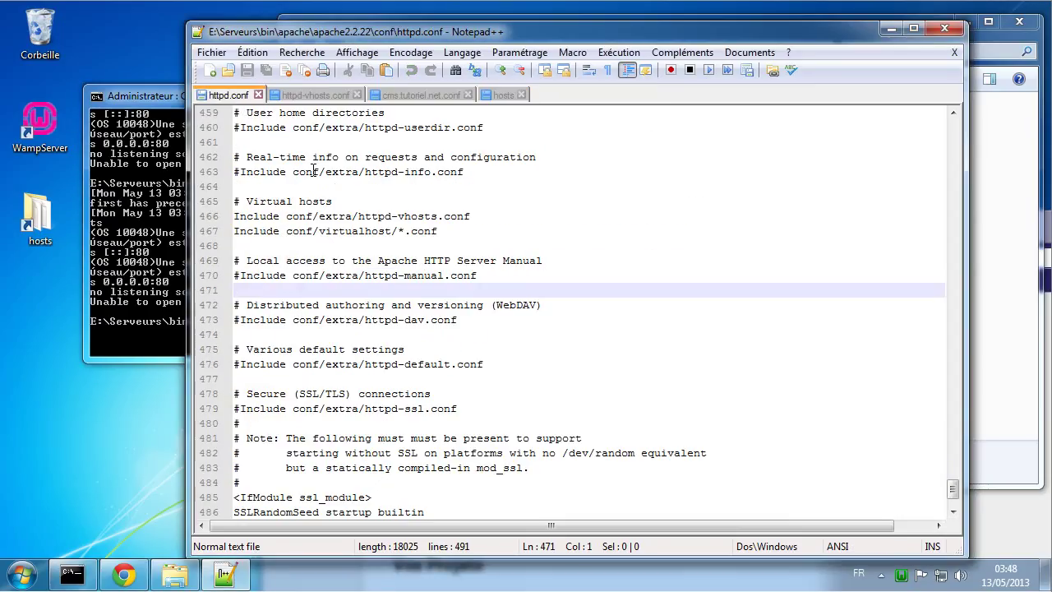
click(295, 94)
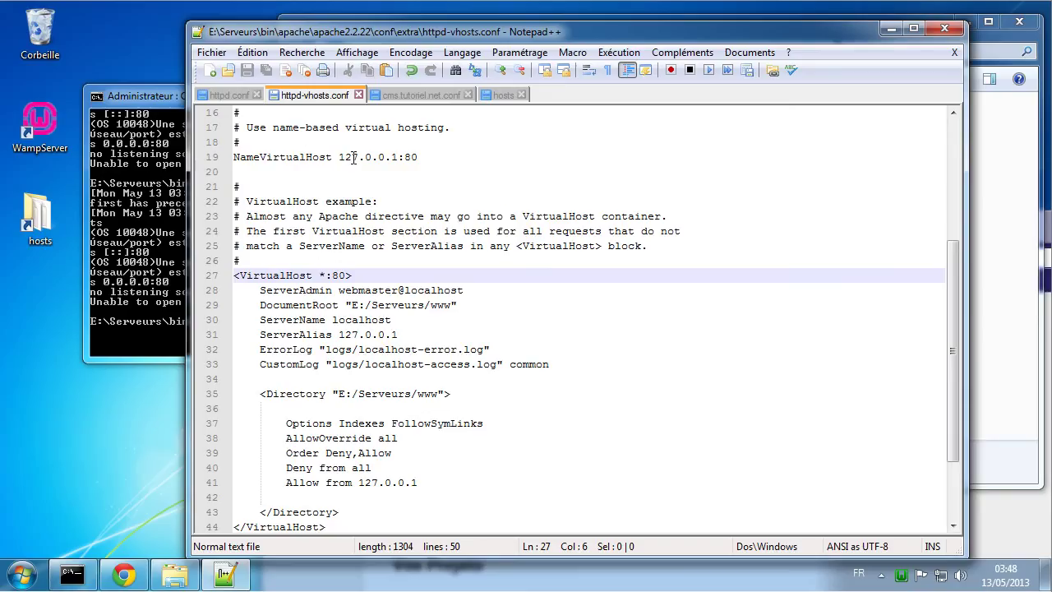
scroll(355, 288, down, 2)
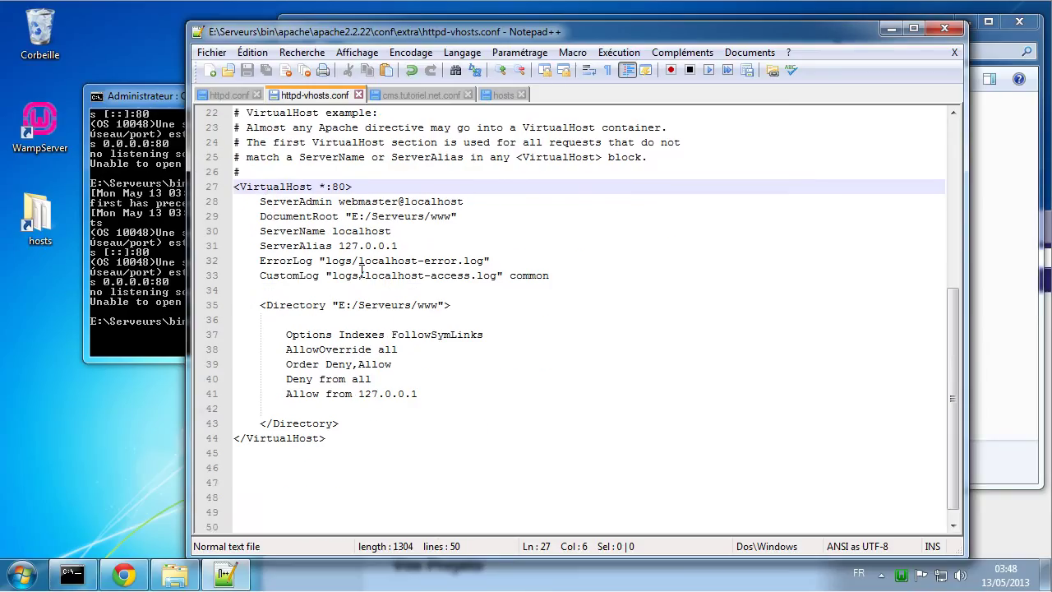
scroll(362, 268, up, 1)
scroll(398, 170, up, 1)
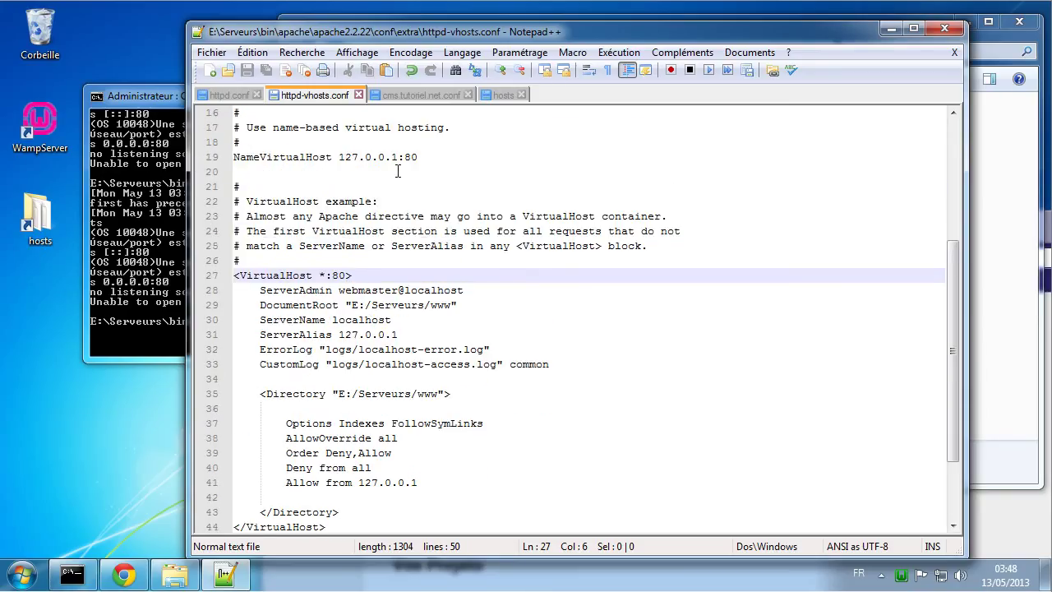
drag(340, 156, 397, 156)
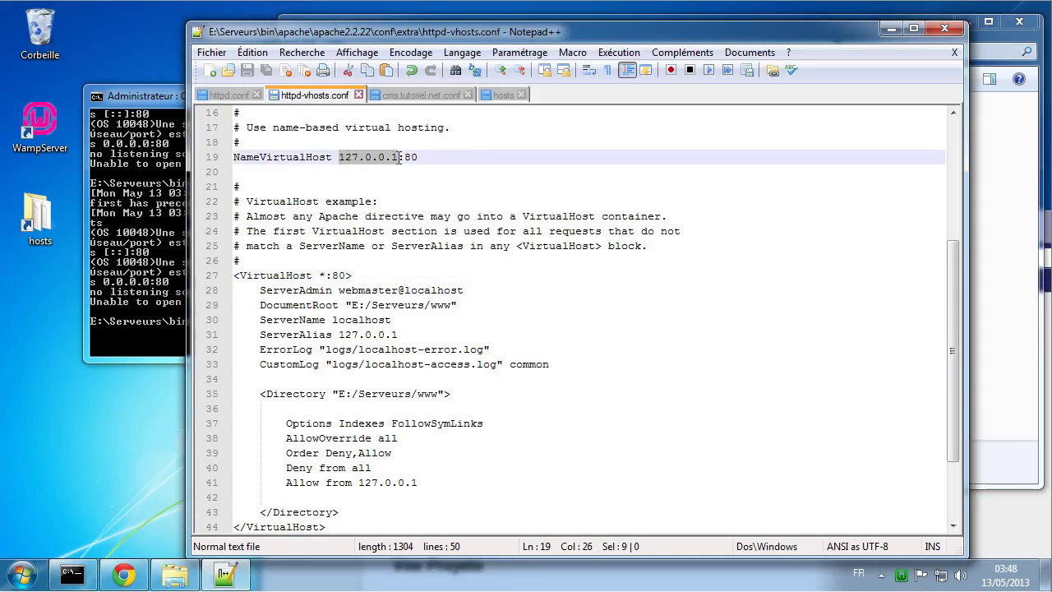
text(*)
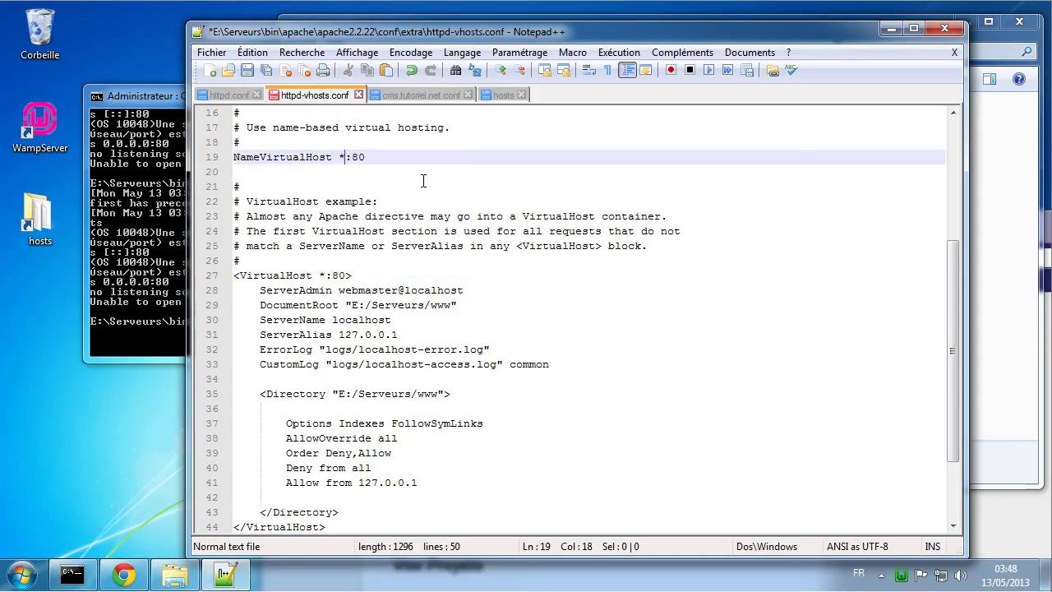
key(ctrl+s)
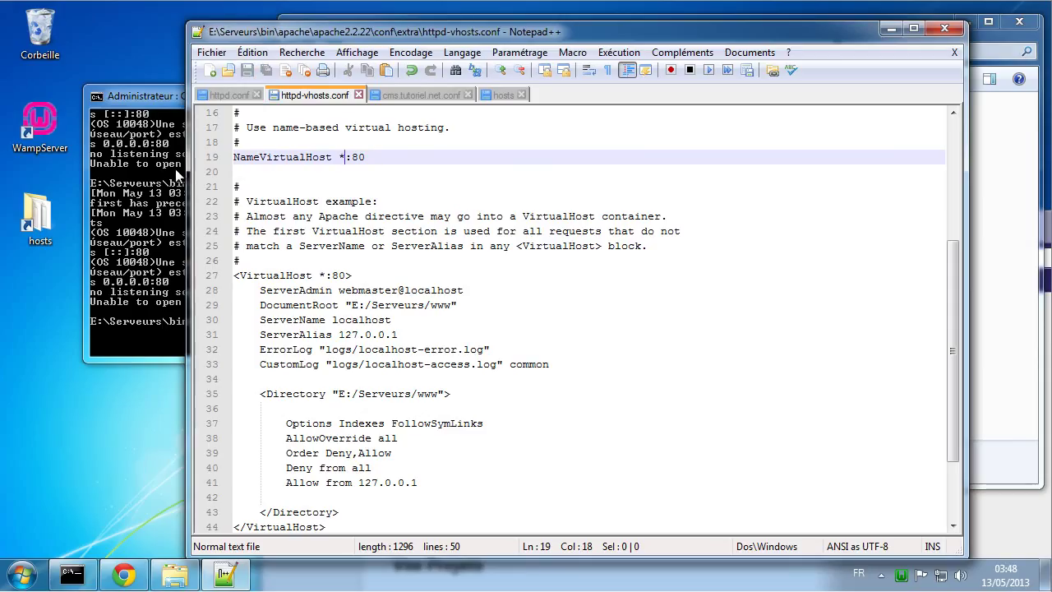
Step: Rerun httpd in Command Prompt to check its errors, then close the window
click(167, 169)
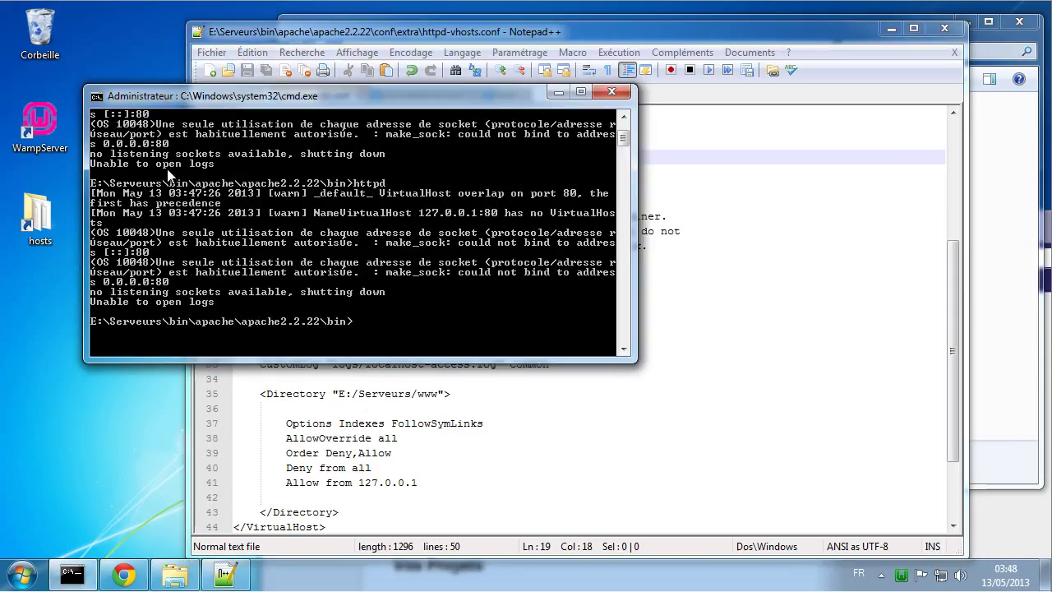
key(Up)
key(Return)
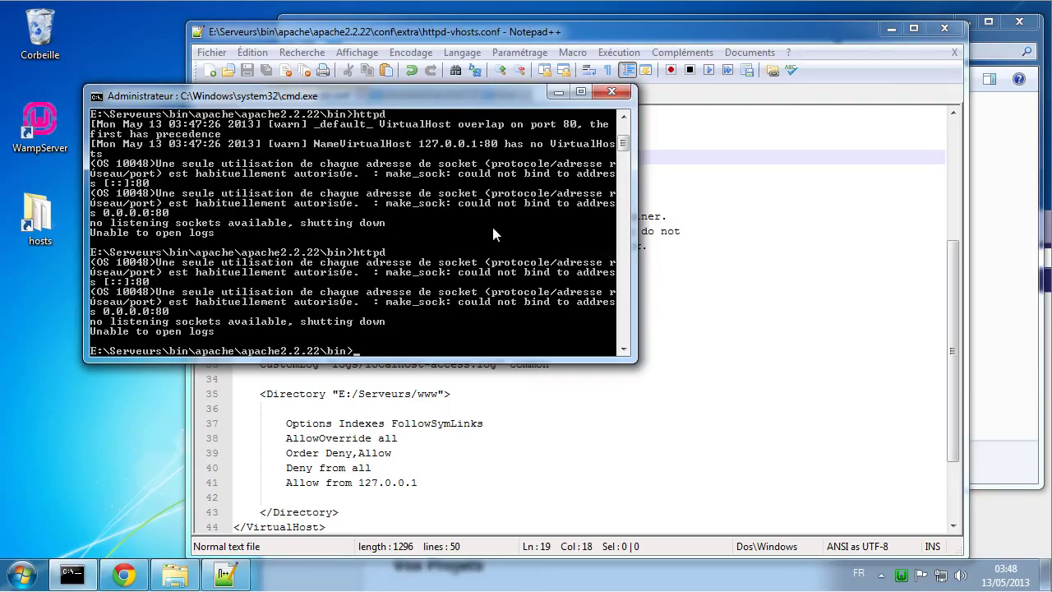
click(613, 90)
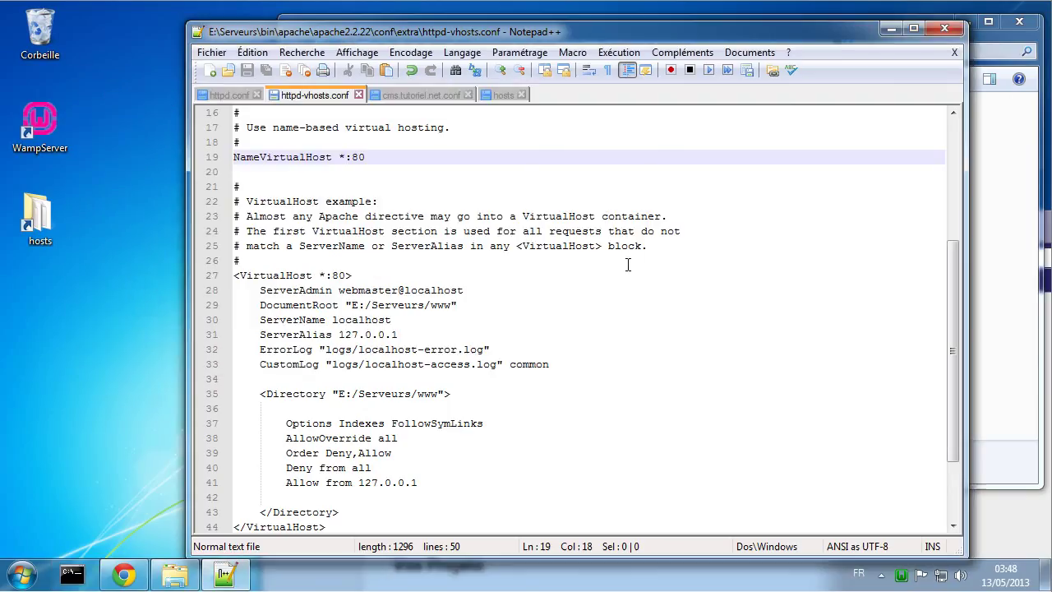
Step: Restart the Apache service via WampServer's Apache > Service menu
click(901, 574)
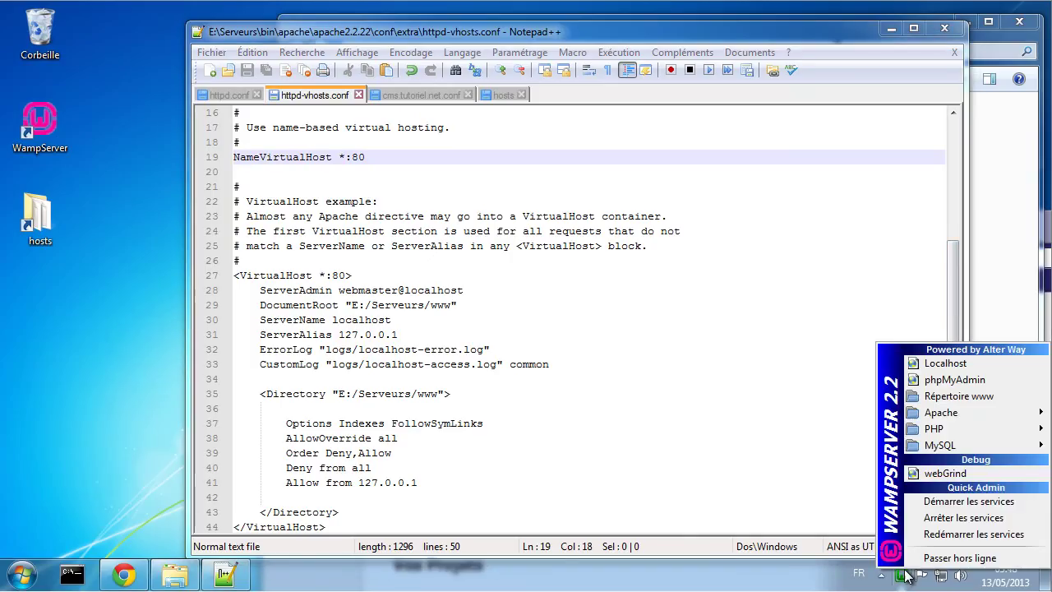
mouse_move(945, 413)
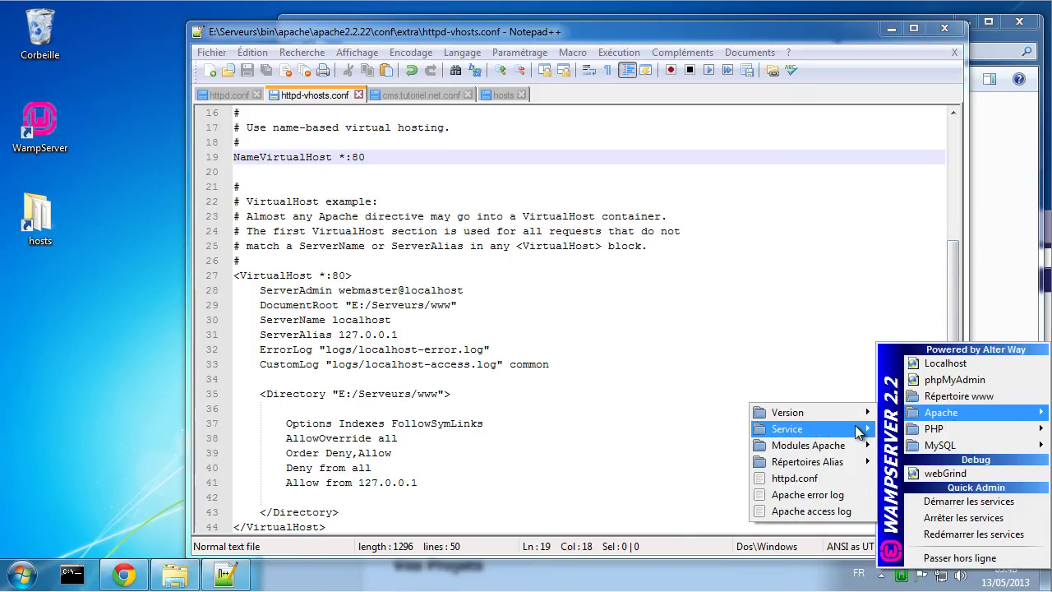
mouse_move(857, 430)
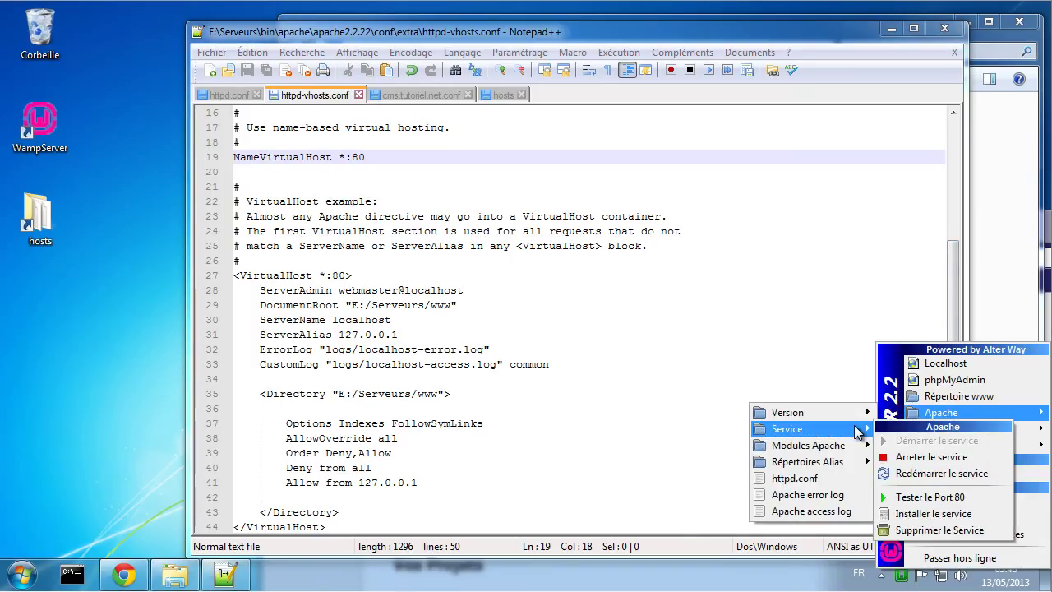
click(942, 471)
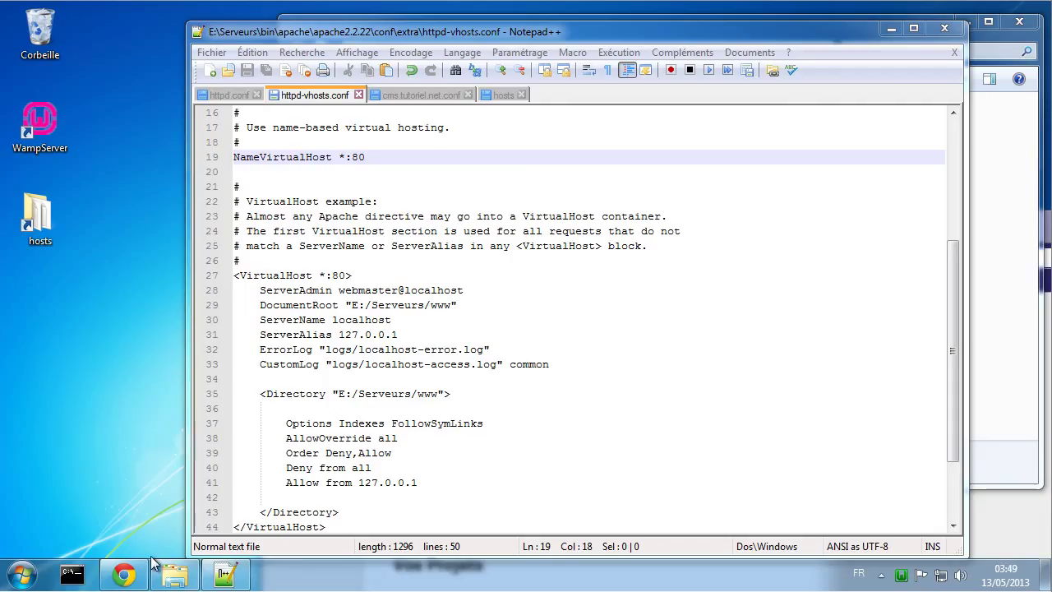
Step: Move the Chrome window to the top-left and reload the localhost WampServer page
click(125, 573)
drag(522, 226, 379, 45)
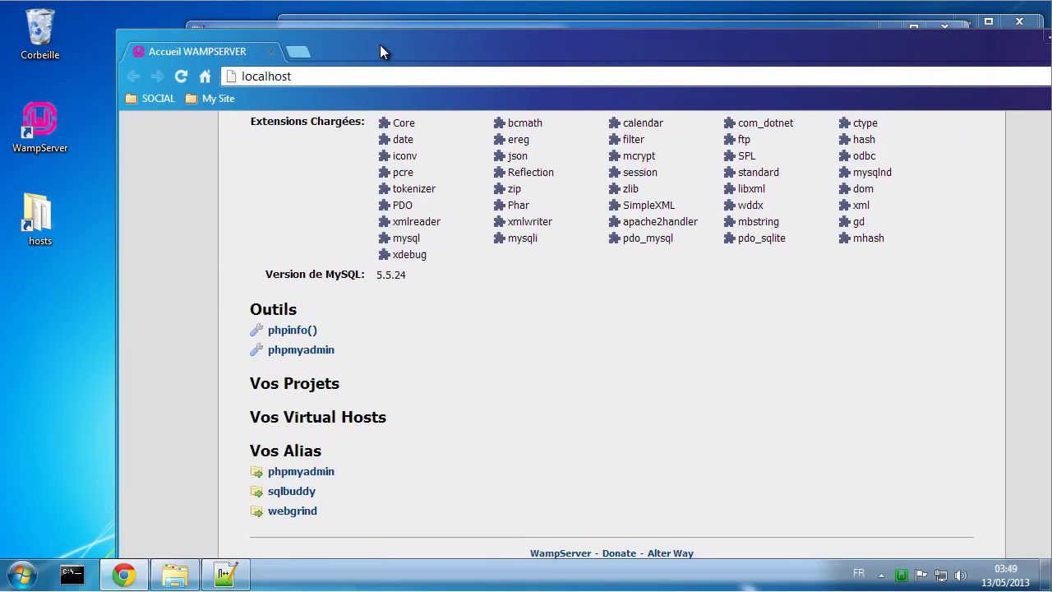
click(174, 78)
Step: Check the cms logs folder is still empty, then browse up to SERVEURS (E:)
click(175, 574)
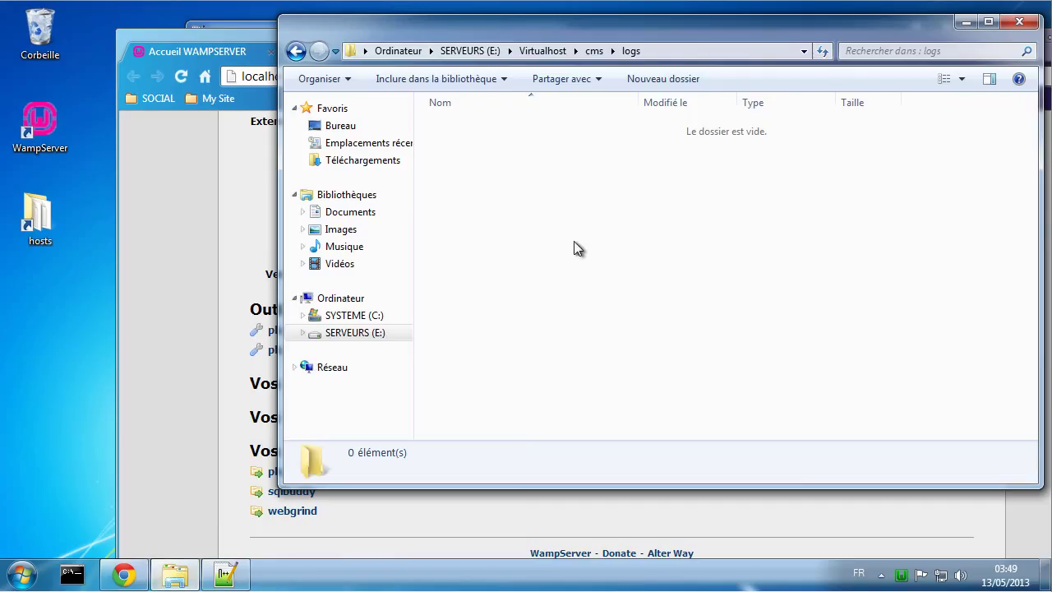
click(594, 51)
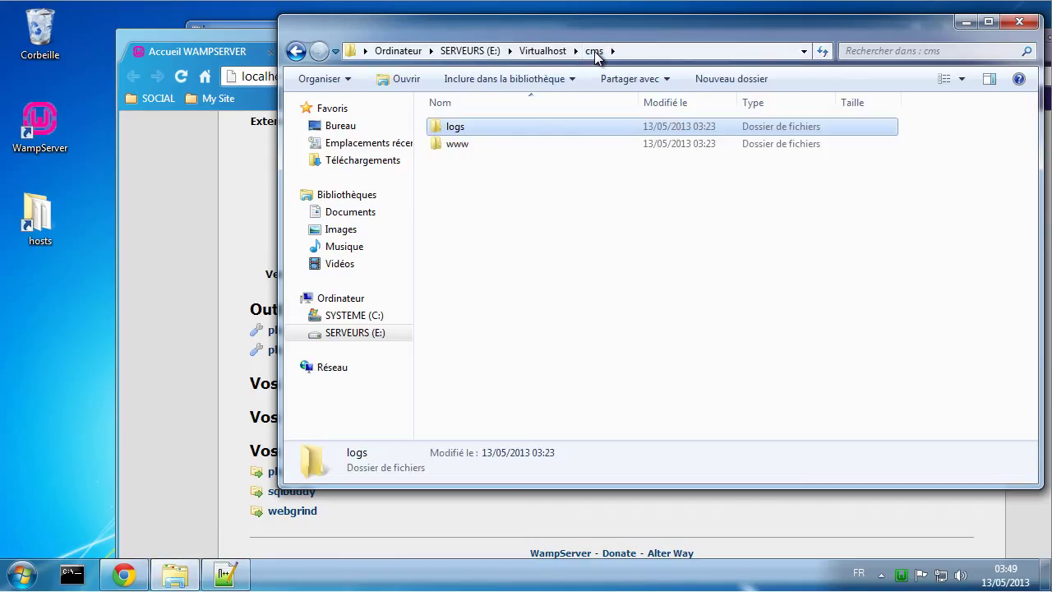
double_click(525, 128)
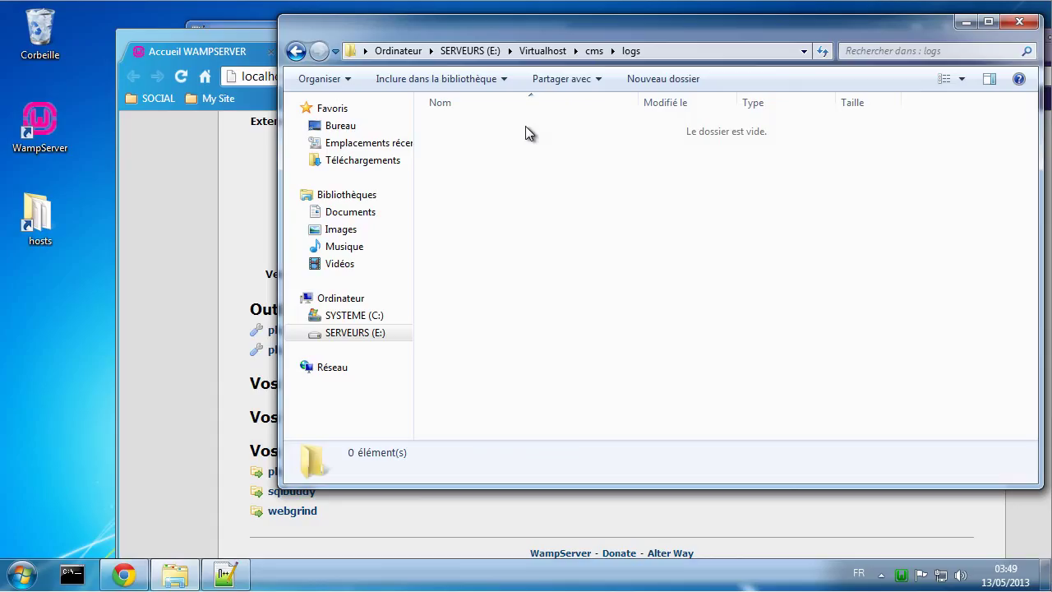
click(547, 52)
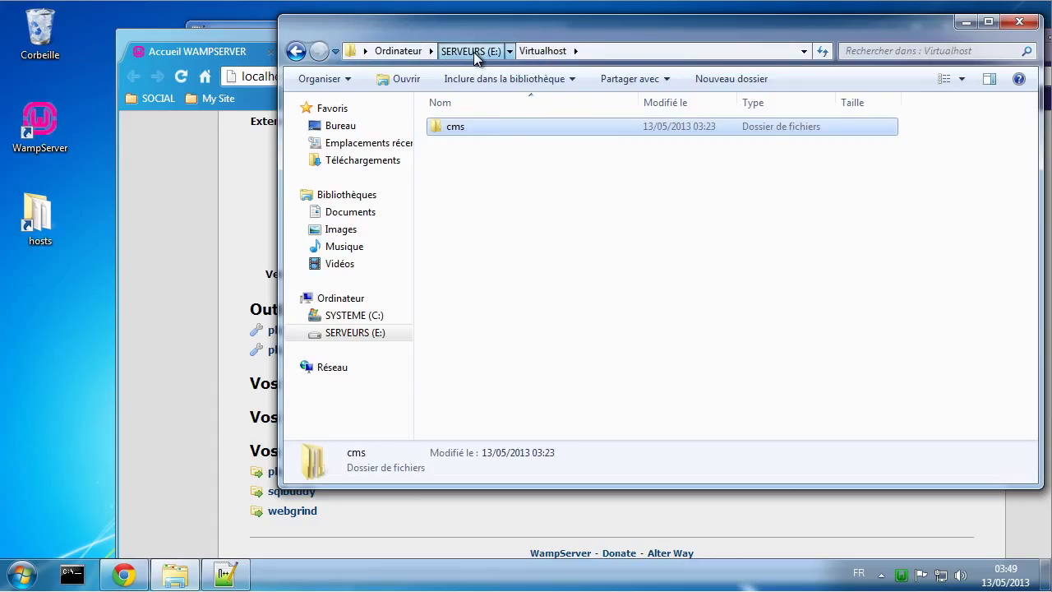
click(473, 51)
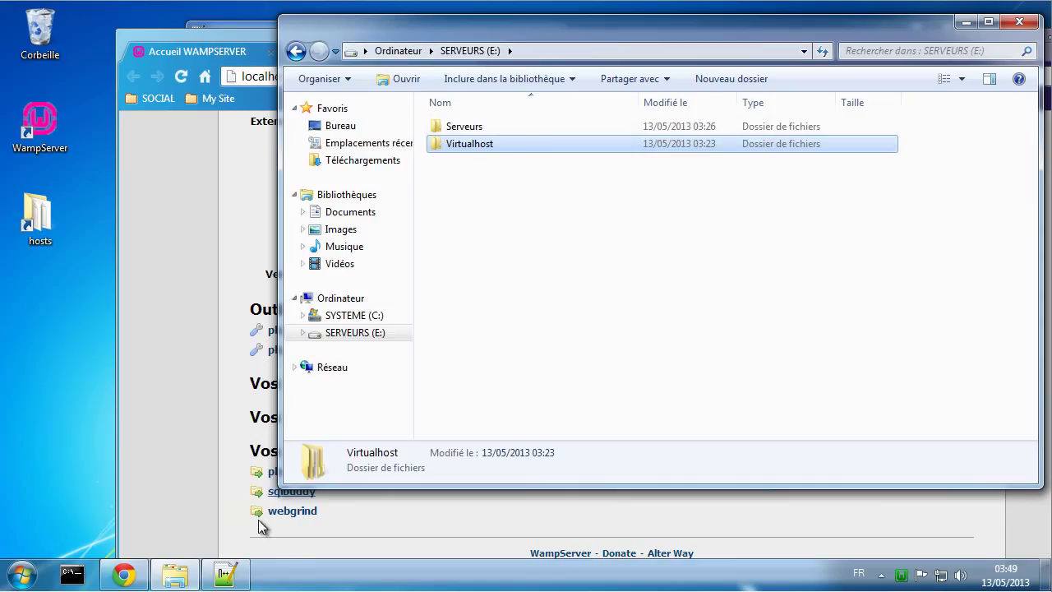
click(225, 573)
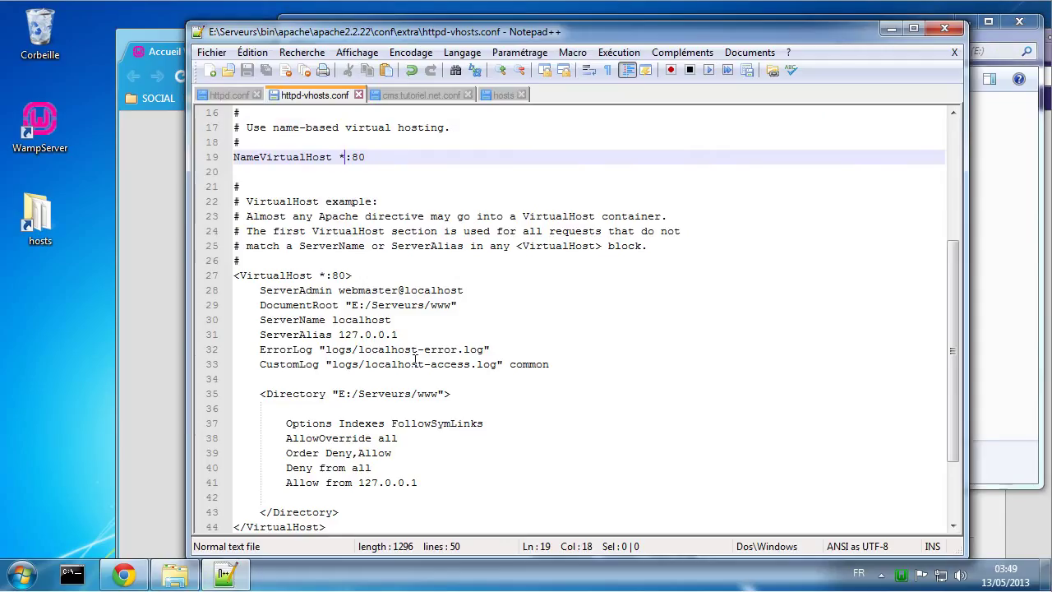
Step: Change line 1 of cms.tutoriel.net.conf from VirtualHost *:80 to 127.0.0.1:80 and save
click(429, 96)
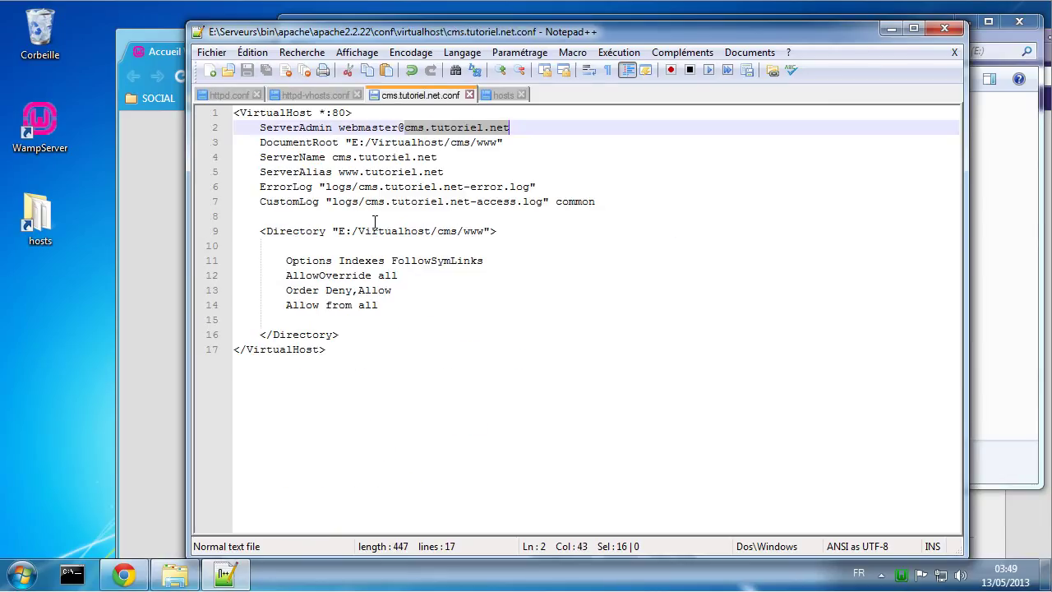
click(989, 295)
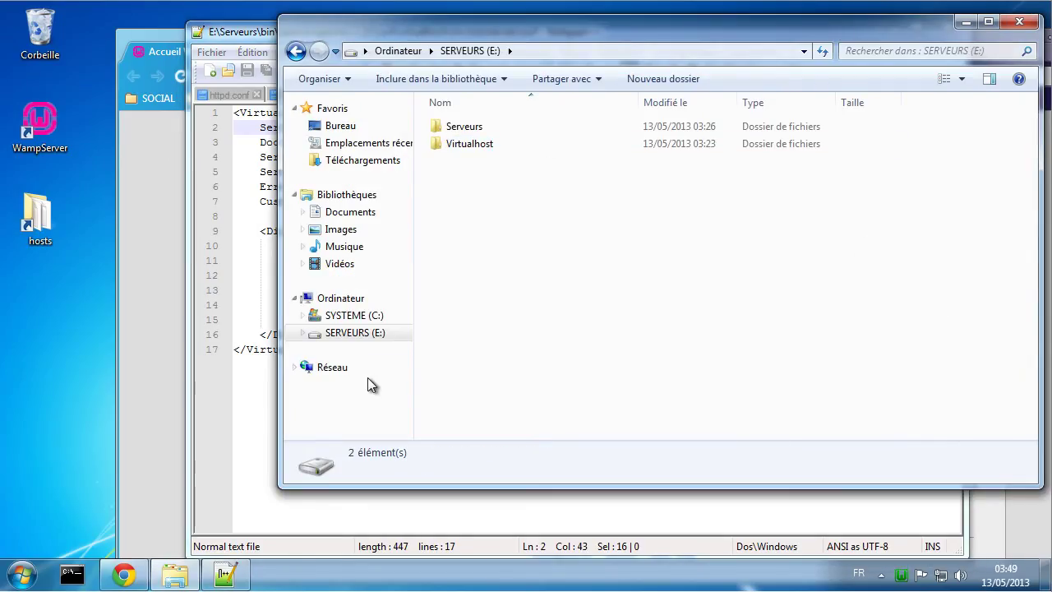
click(267, 415)
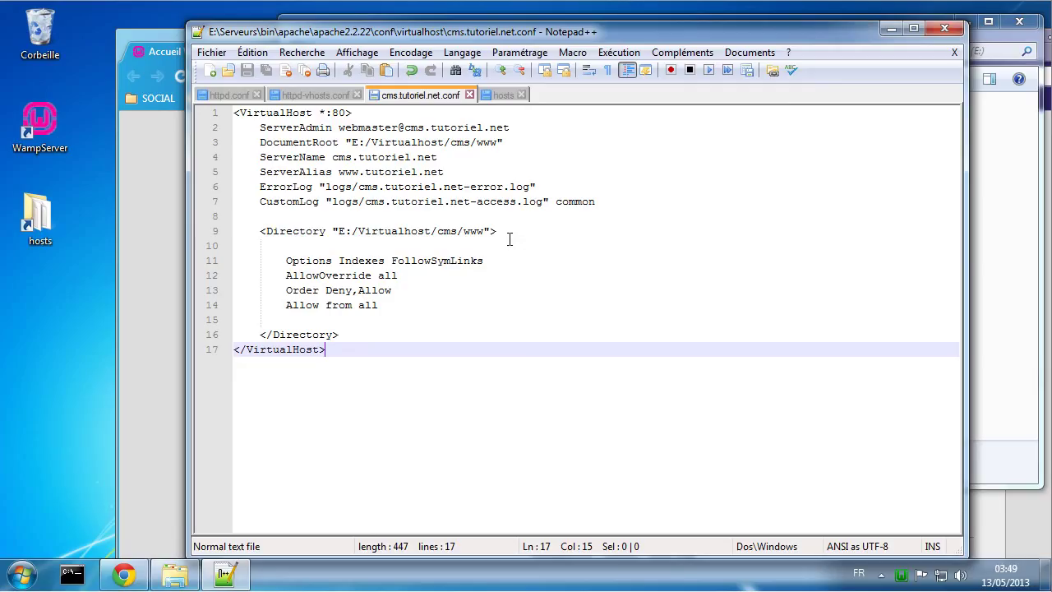
click(325, 113)
key(shift+Left)
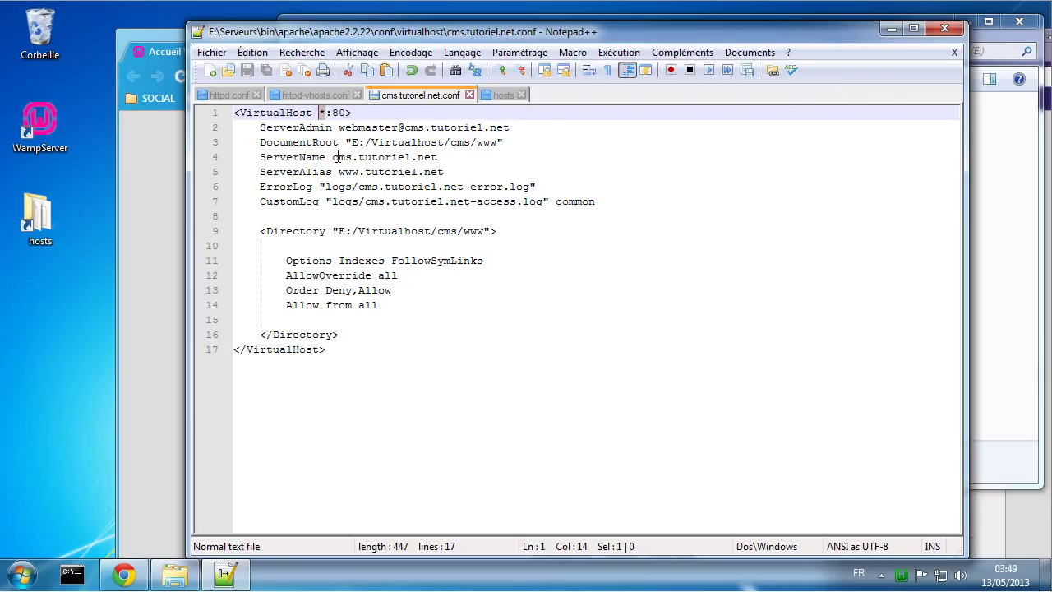
text(127.0.0)
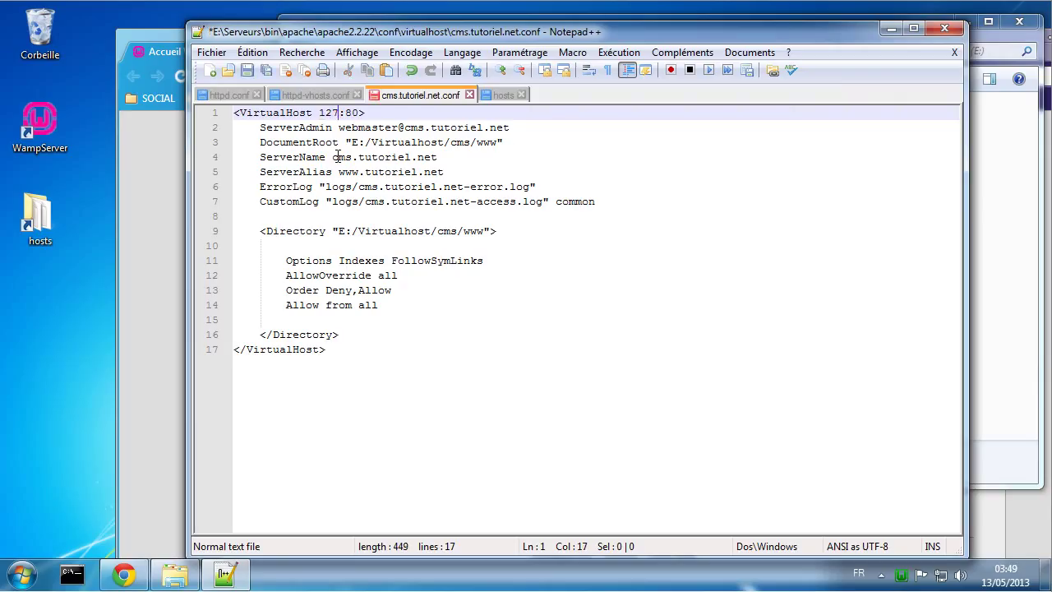
text(.0.1)
key(ctrl+s)
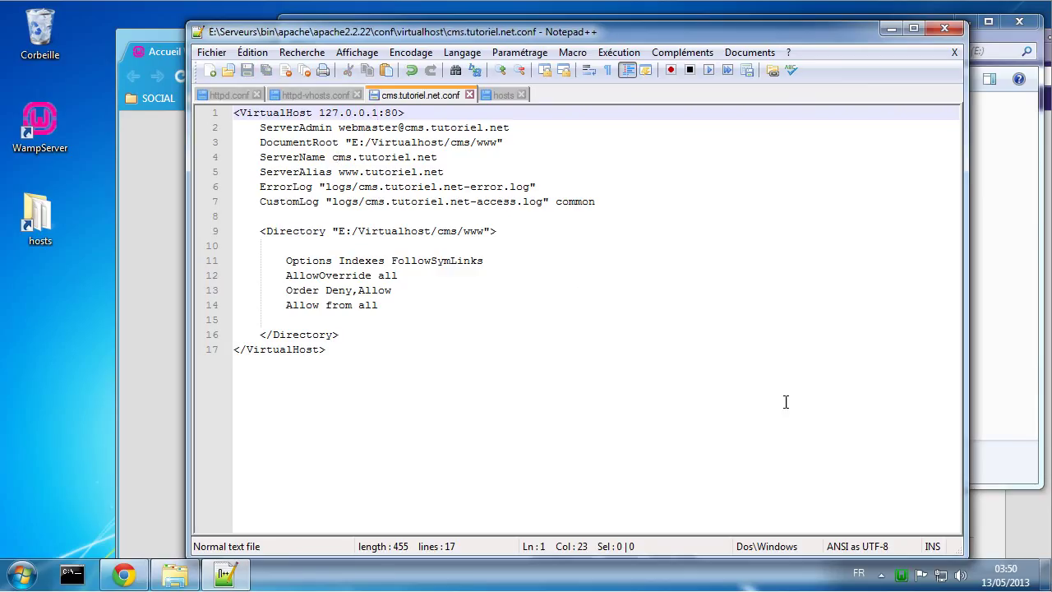
Step: Restart all WampServer services from the tray menu
click(900, 575)
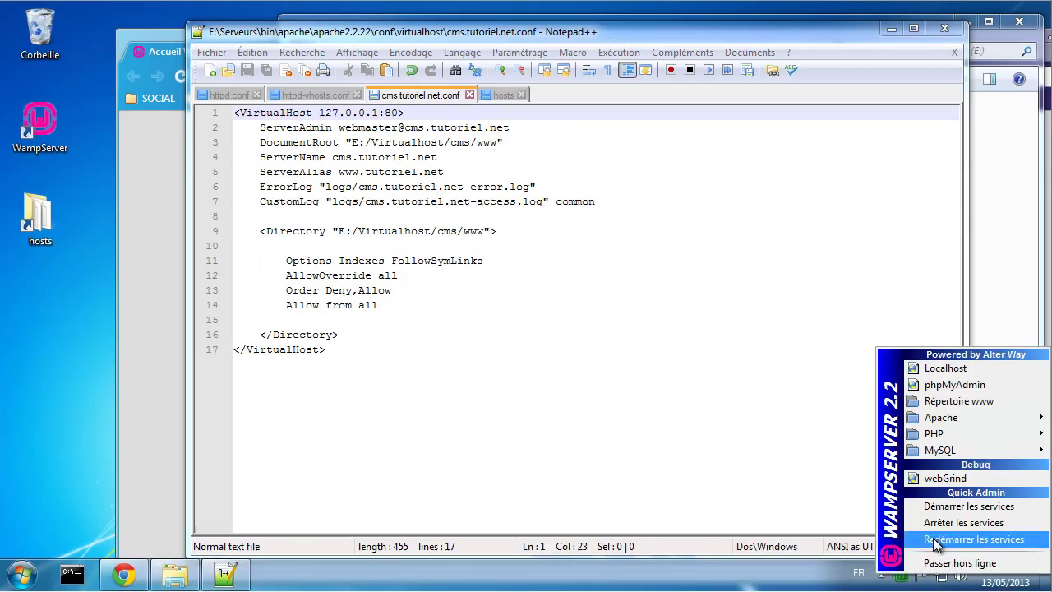
click(932, 539)
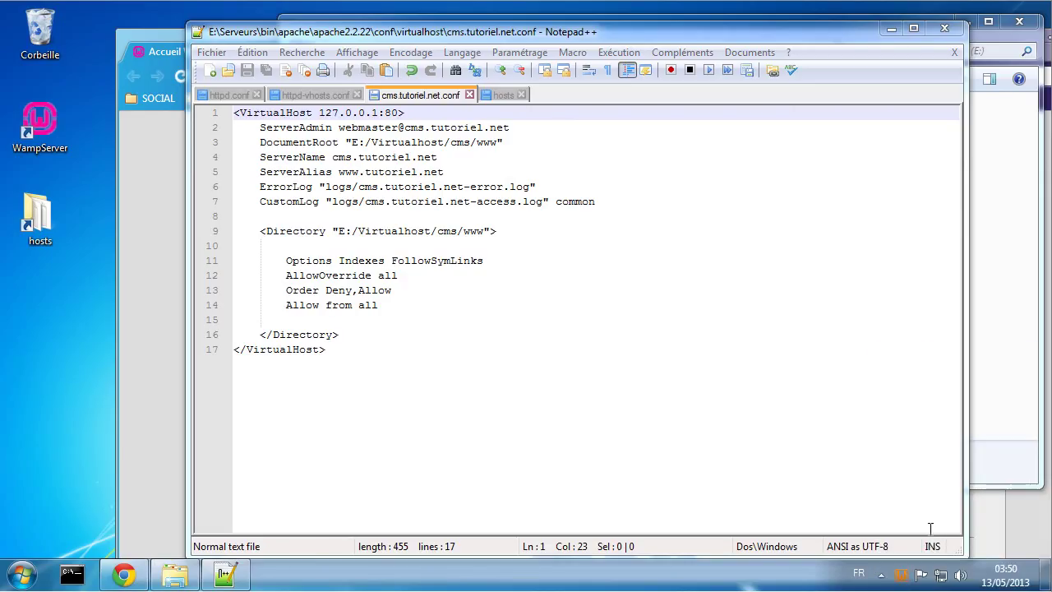
click(156, 185)
Step: Reload localhost in Chrome, now showing an empty 'Index of /' listing, and revisit it
click(179, 75)
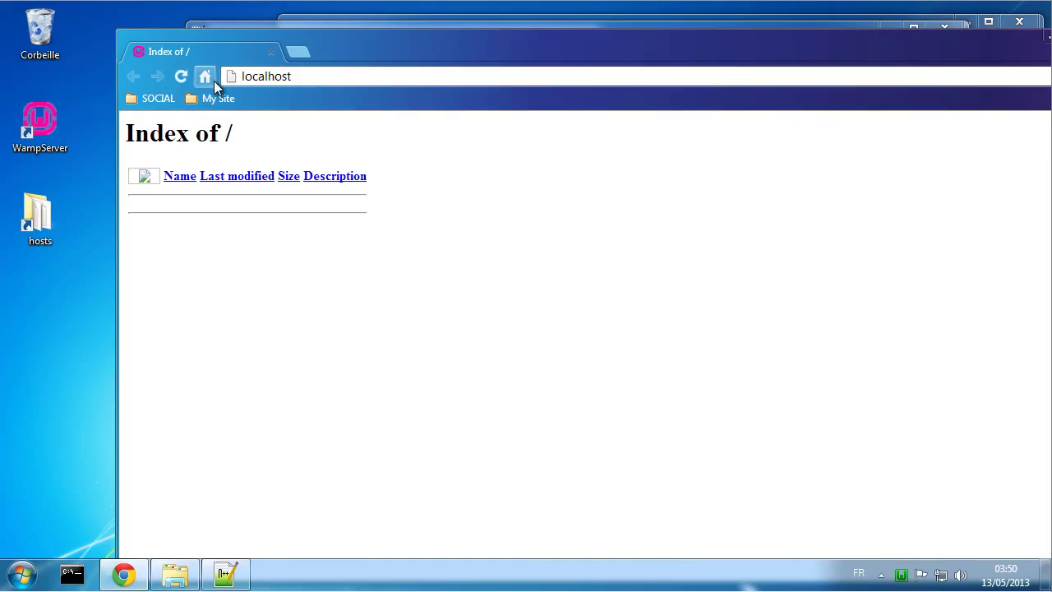
click(205, 77)
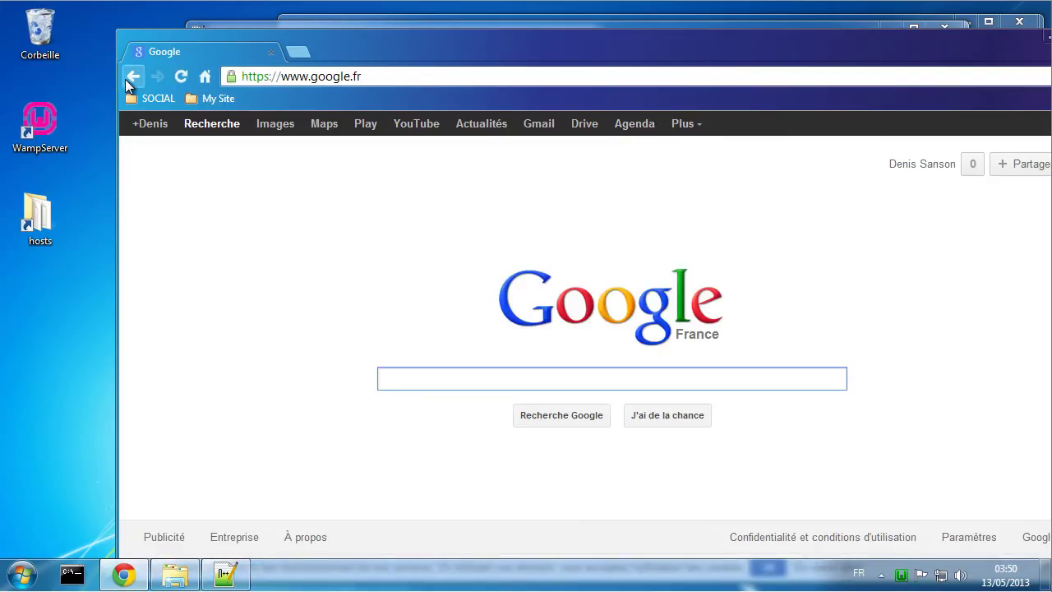
click(127, 78)
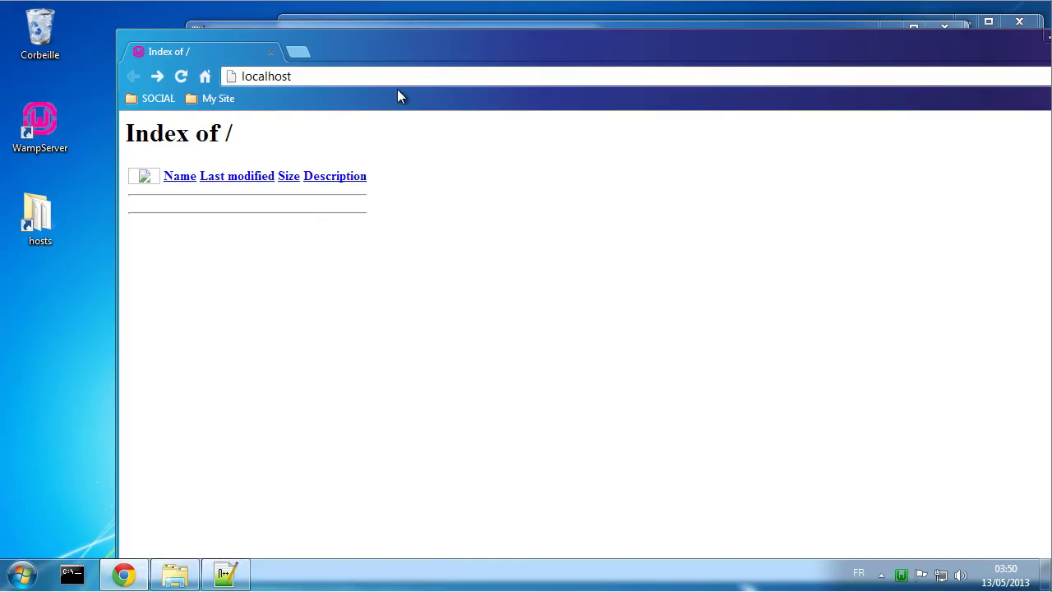
click(175, 574)
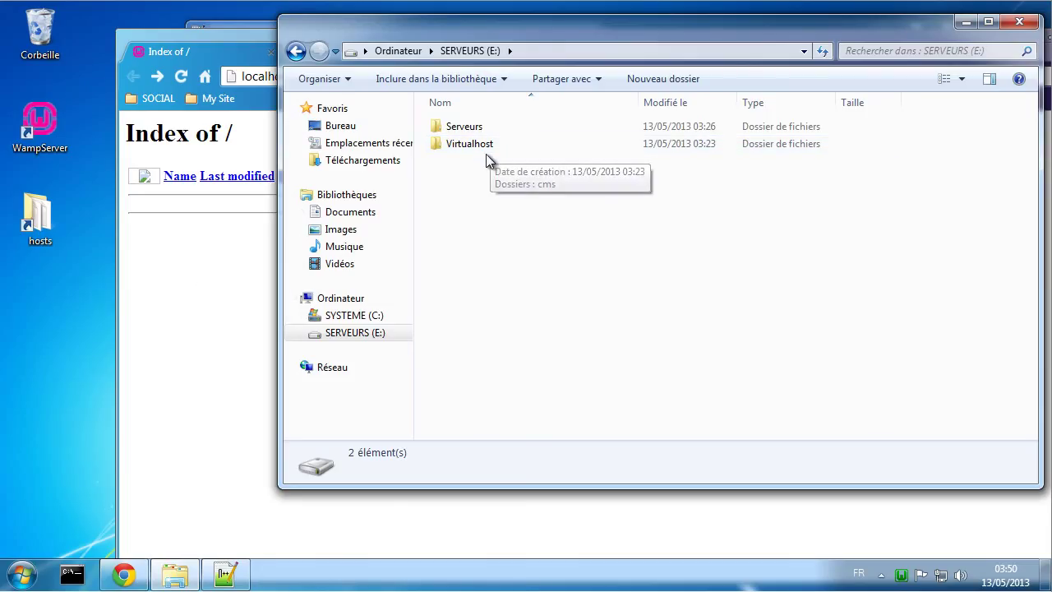
Step: Create two new documents, one reading 'Test CMS' and one reading 'Site web par defaut'
click(226, 574)
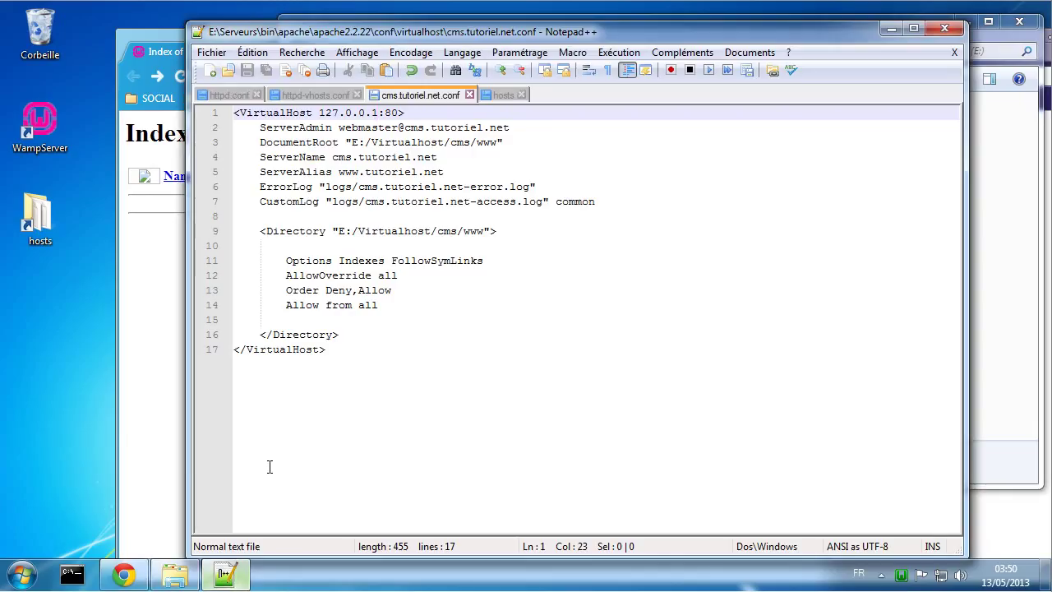
click(208, 70)
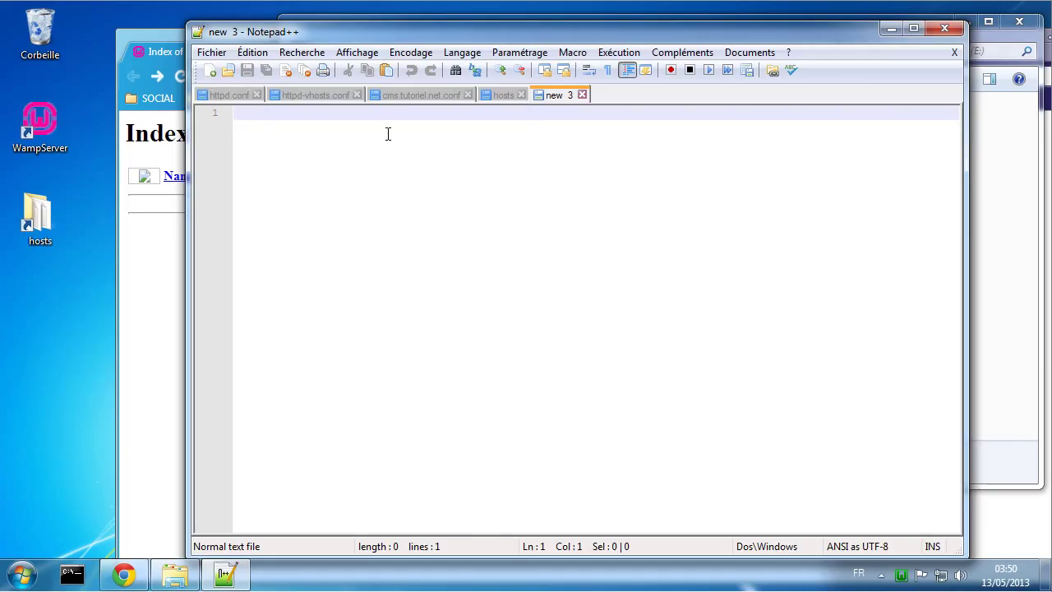
text(Test)
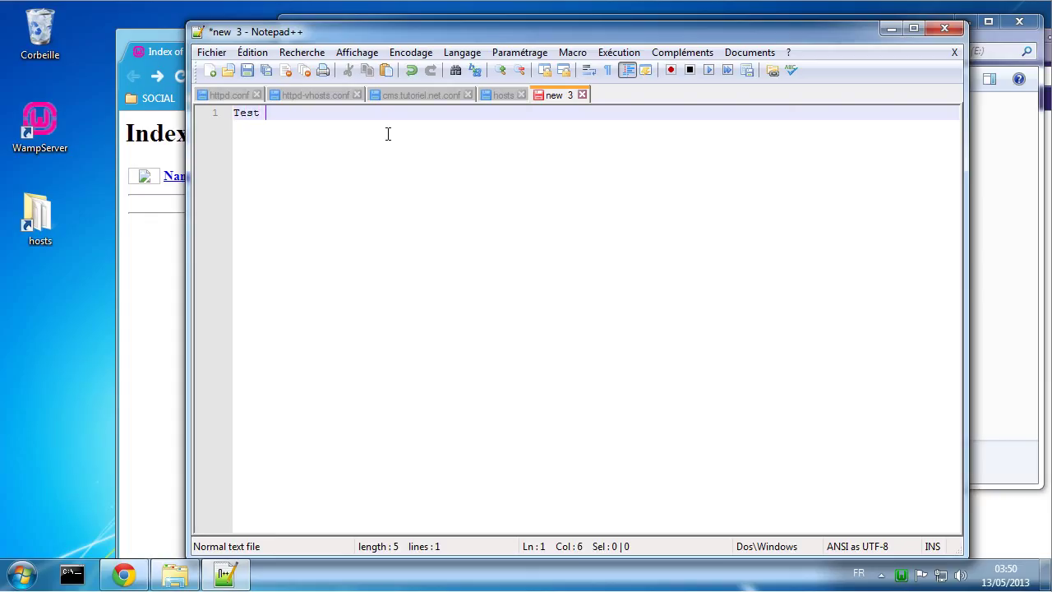
text( CMS)
click(211, 70)
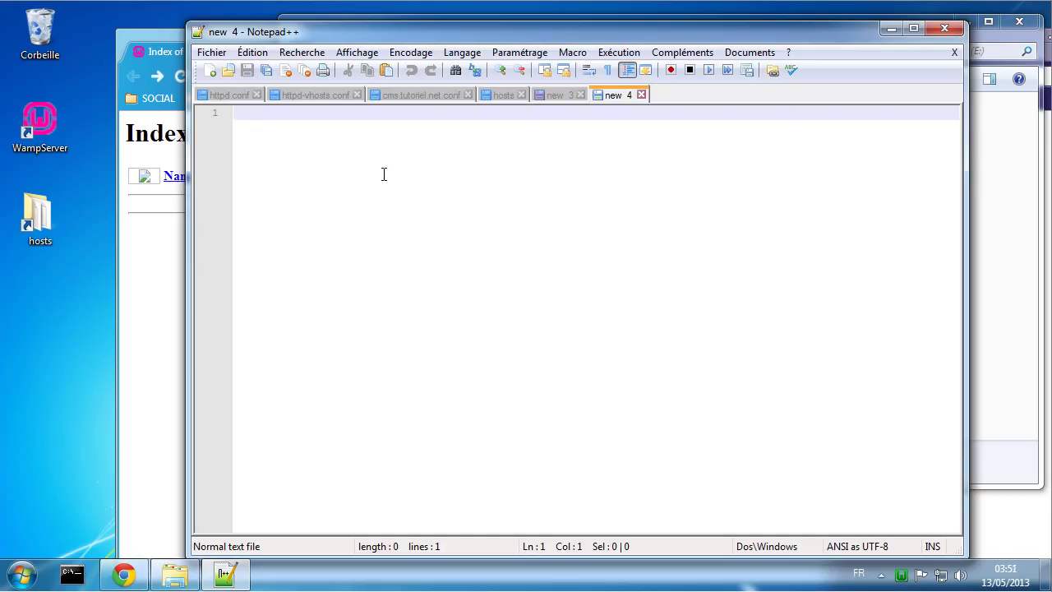
text(Sit)
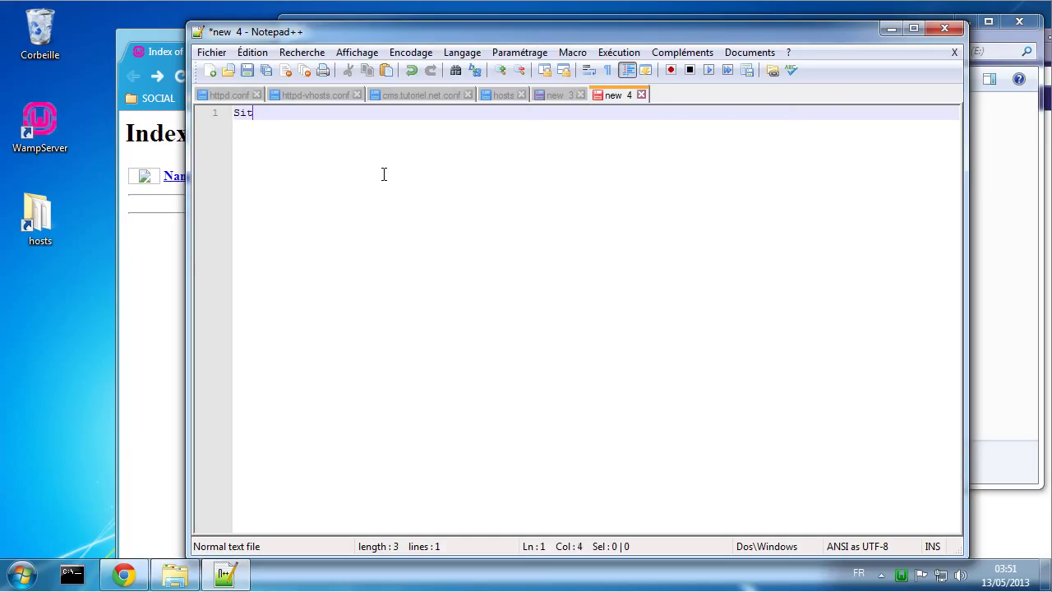
text(e web par def)
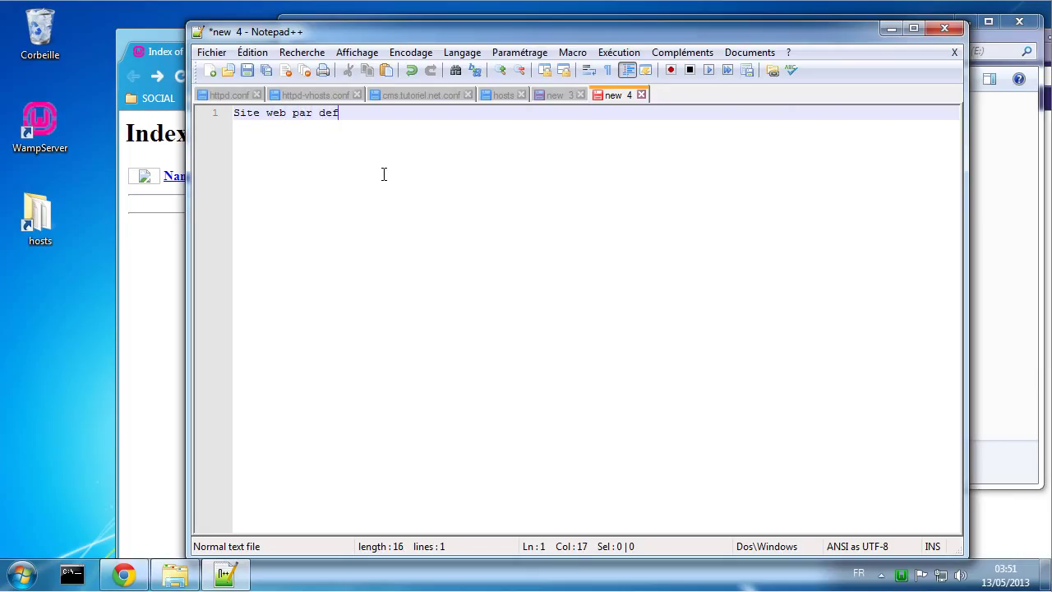
text(aut)
Step: Start Save As for the default page, browse to E:\Virtualhost\cms\www and name it 'index'
click(209, 52)
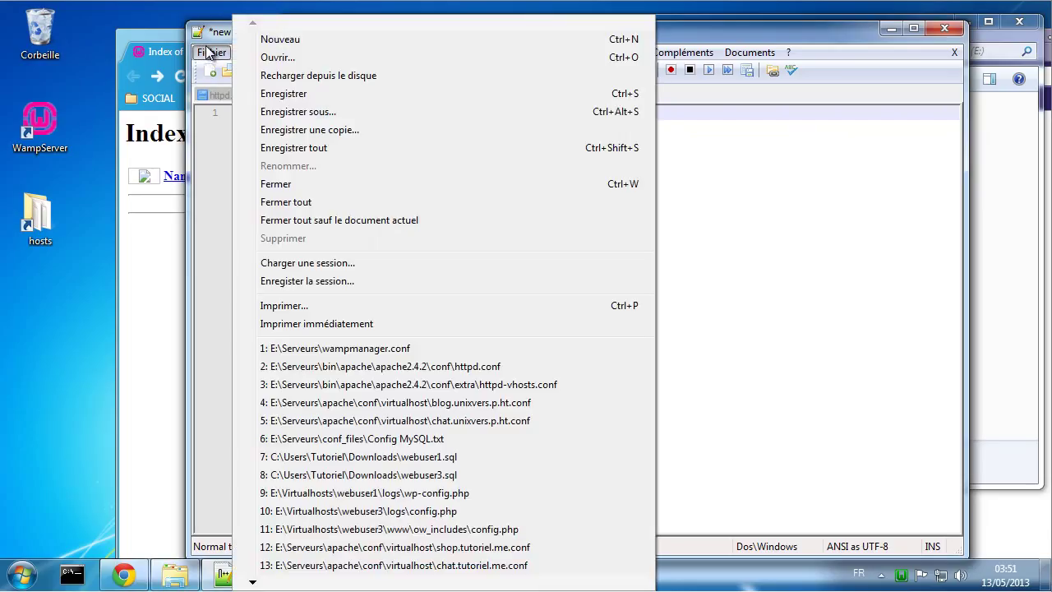
click(329, 107)
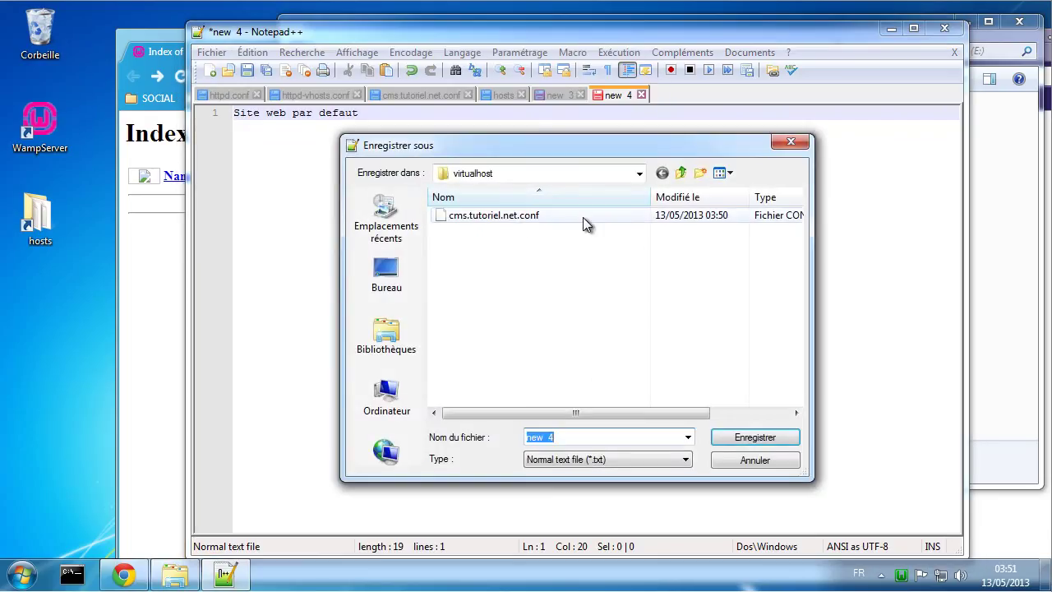
click(389, 341)
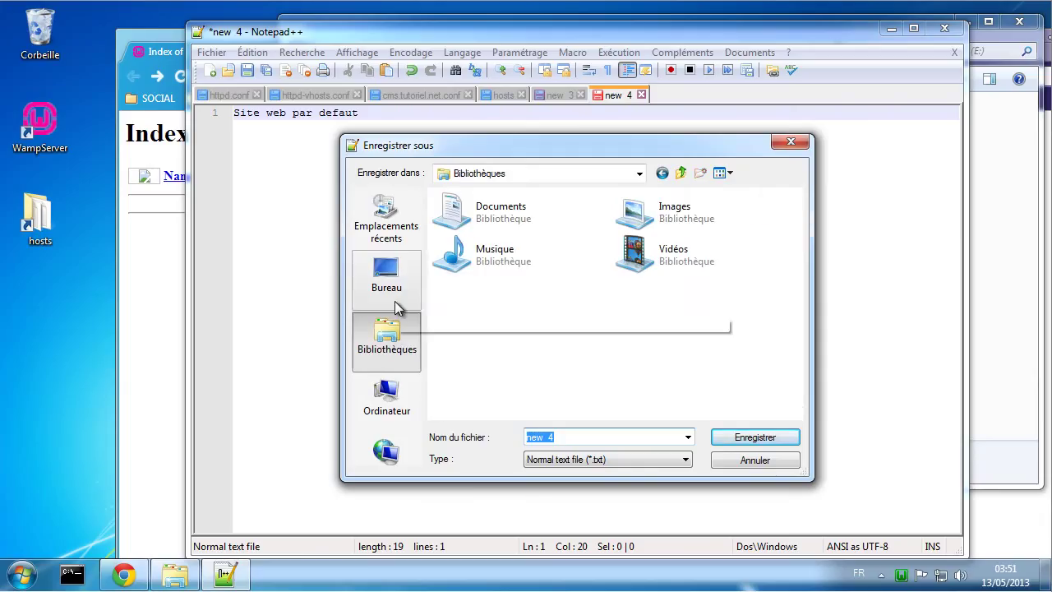
click(386, 395)
click(504, 281)
double_click(504, 281)
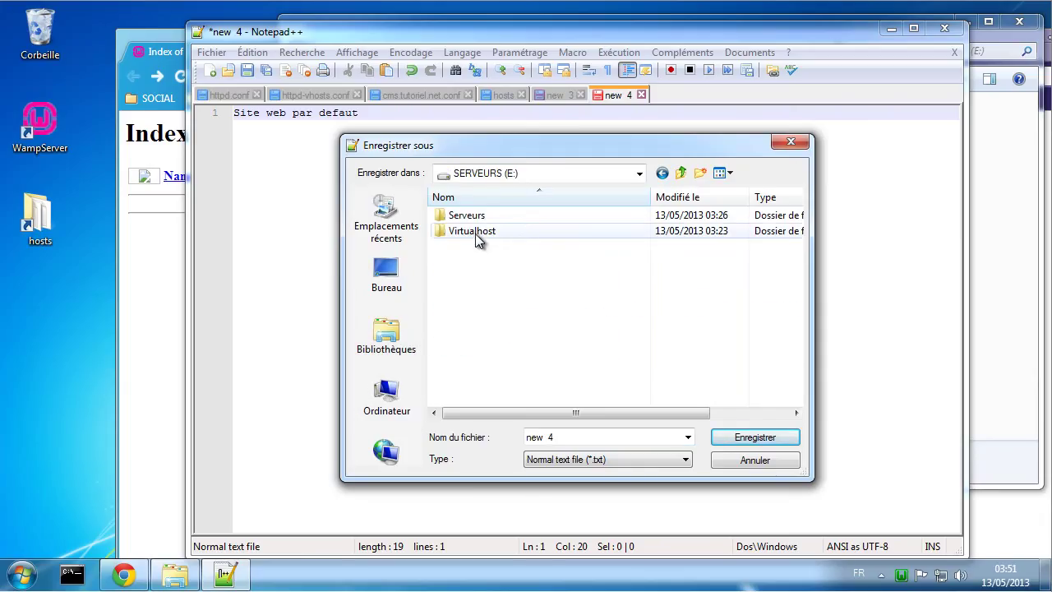
double_click(475, 233)
double_click(460, 216)
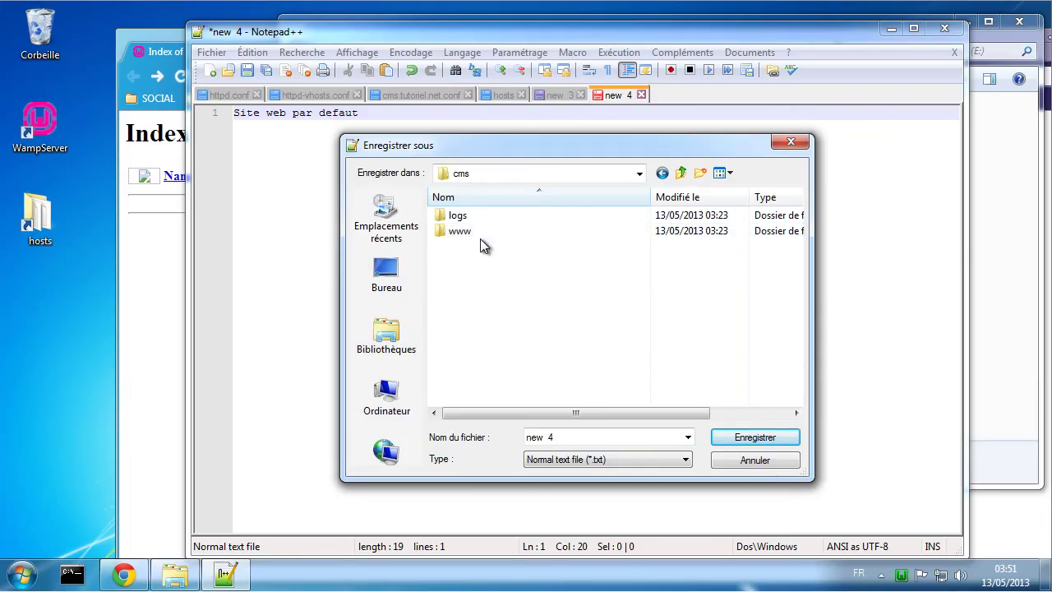
double_click(472, 235)
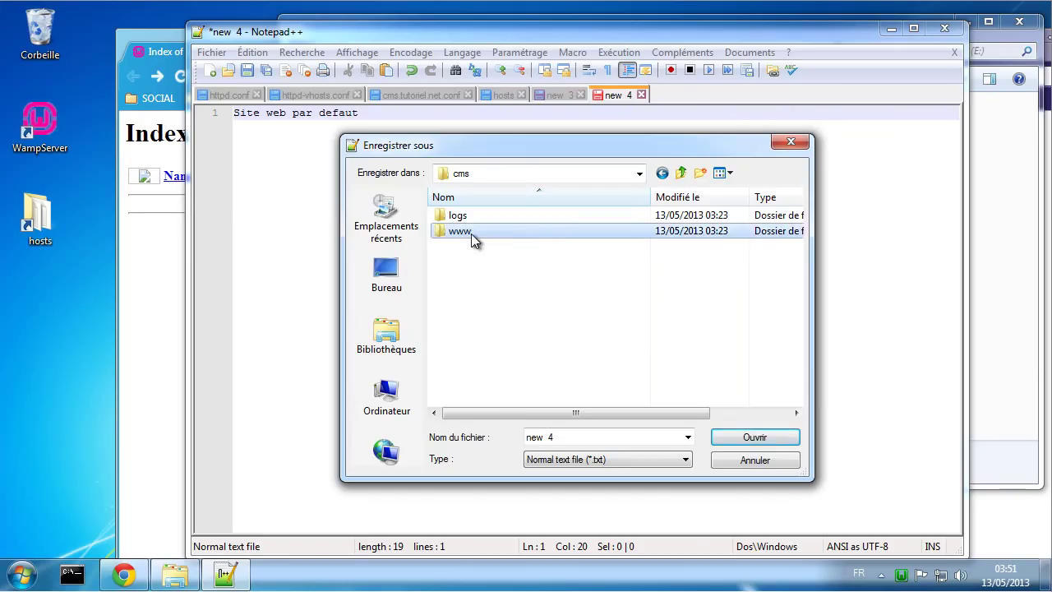
click(602, 437)
text(index)
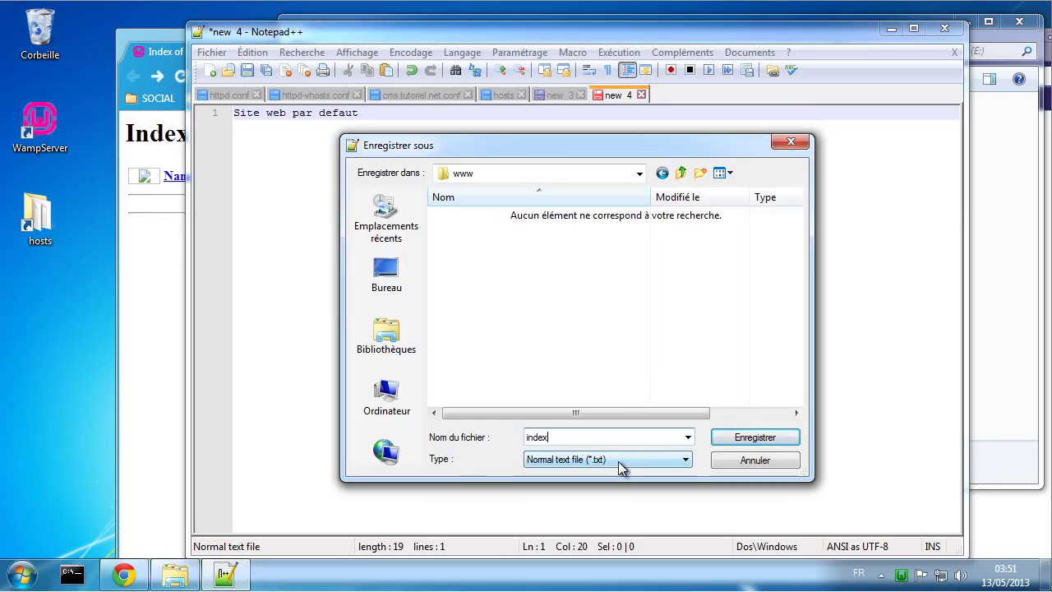
Step: Switch to E:\Serveurs\www instead and save it as index.html with the Hyper Text Markup Language type
click(681, 173)
click(681, 173)
click(681, 172)
click(681, 173)
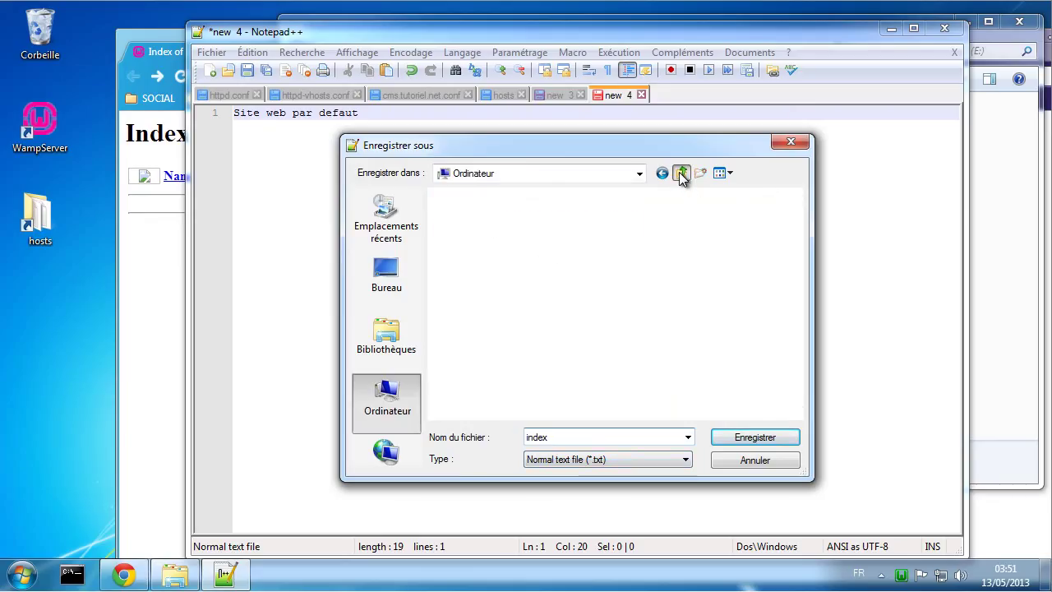
click(511, 281)
double_click(511, 281)
double_click(477, 218)
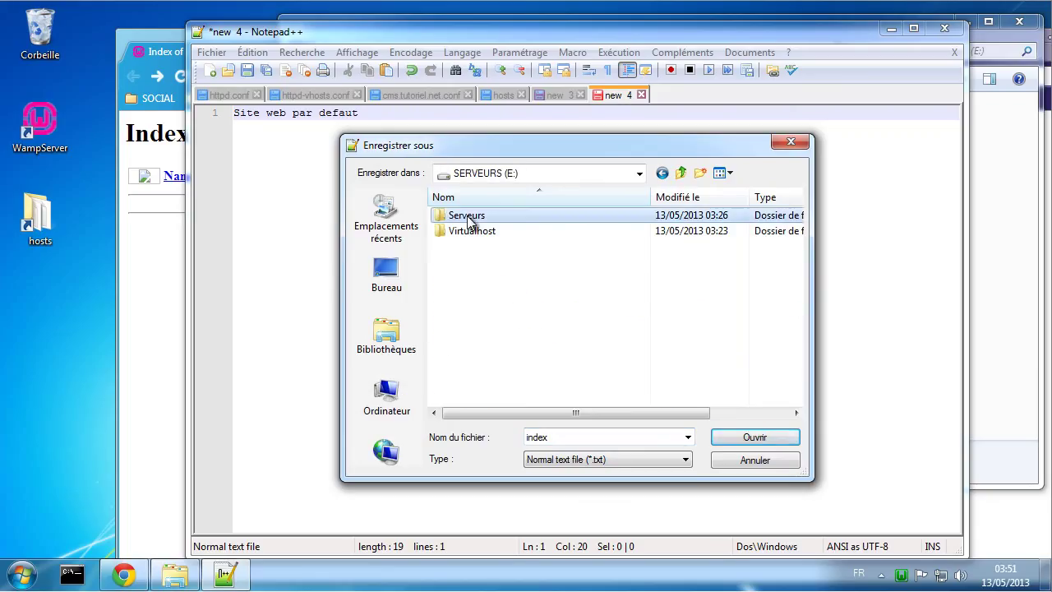
double_click(471, 341)
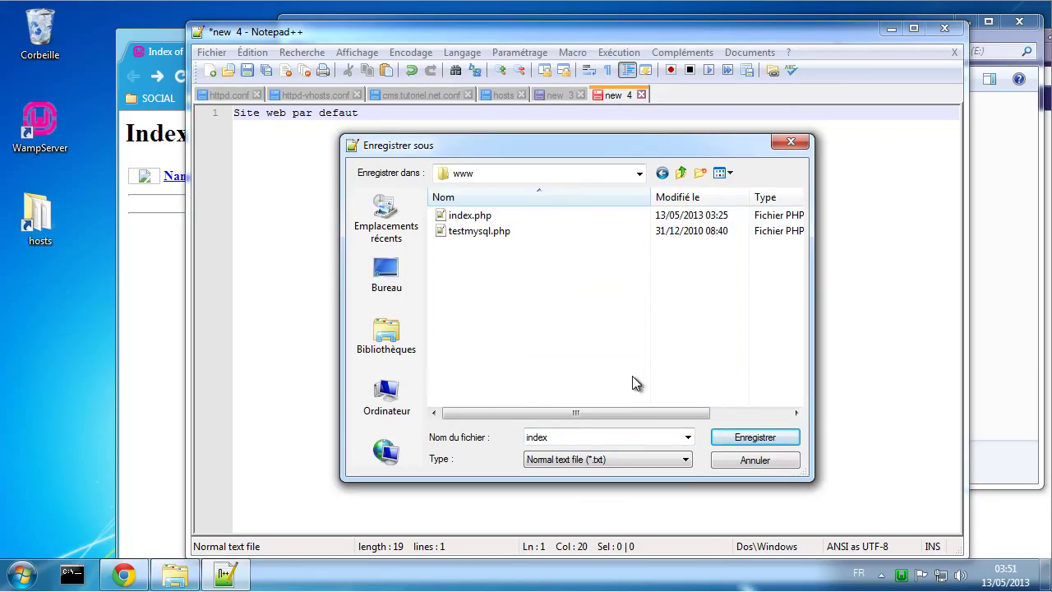
click(592, 436)
click(599, 459)
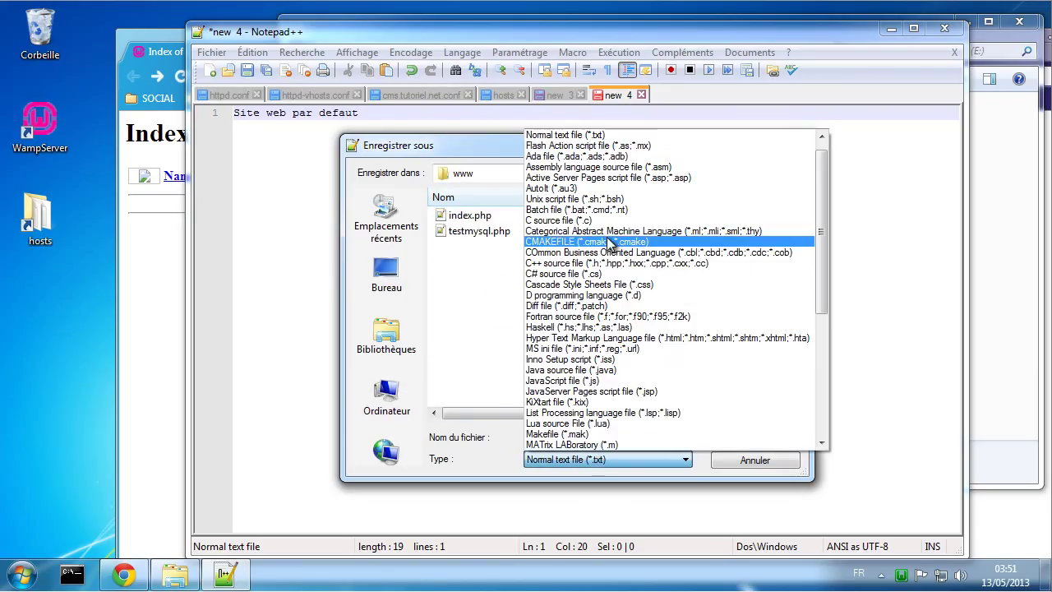
click(646, 338)
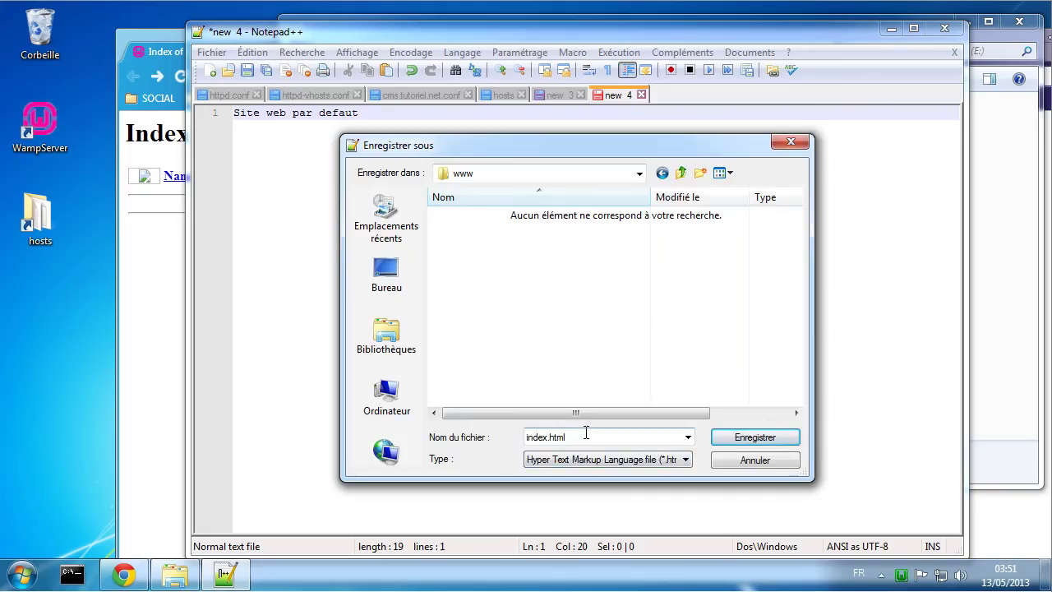
click(742, 437)
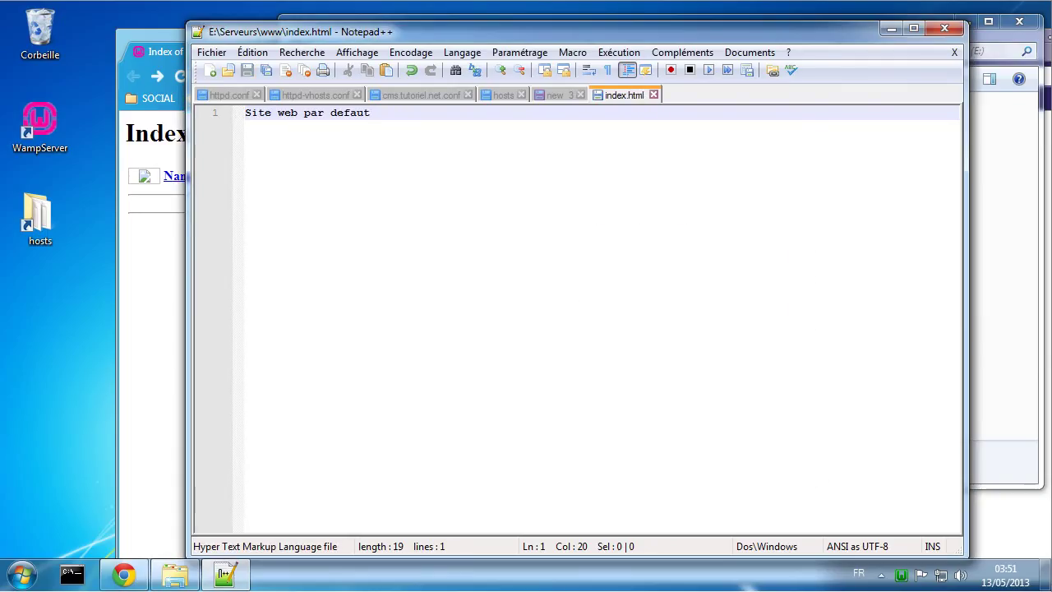
click(557, 97)
right_click(556, 96)
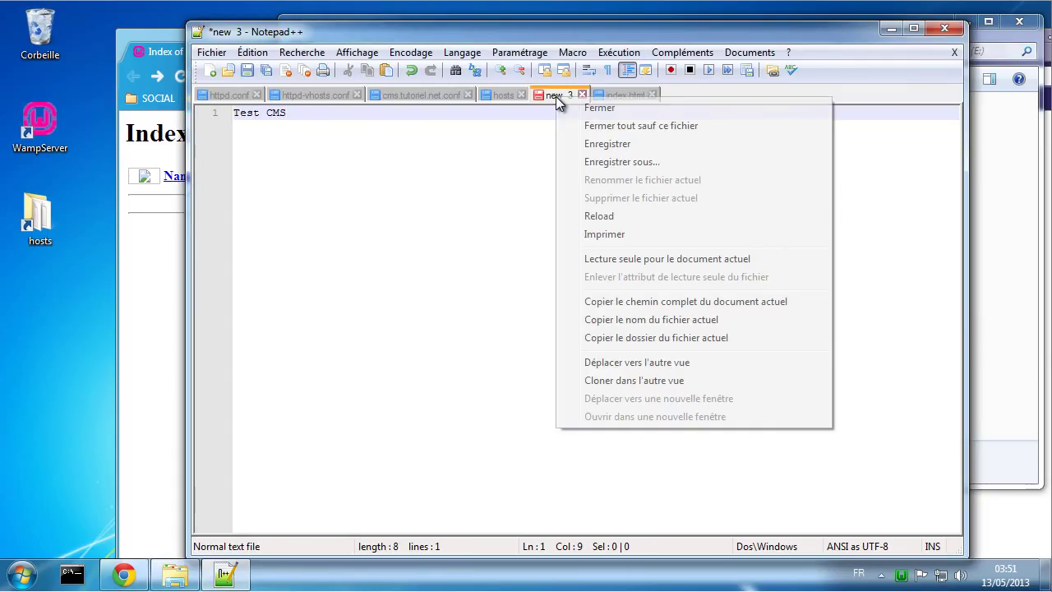
click(608, 163)
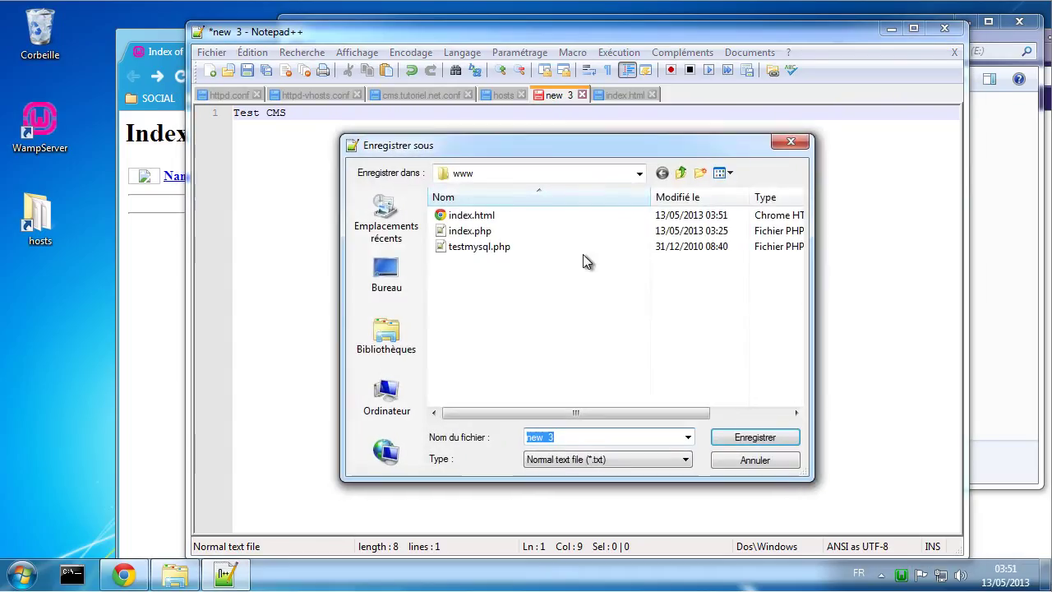
click(464, 216)
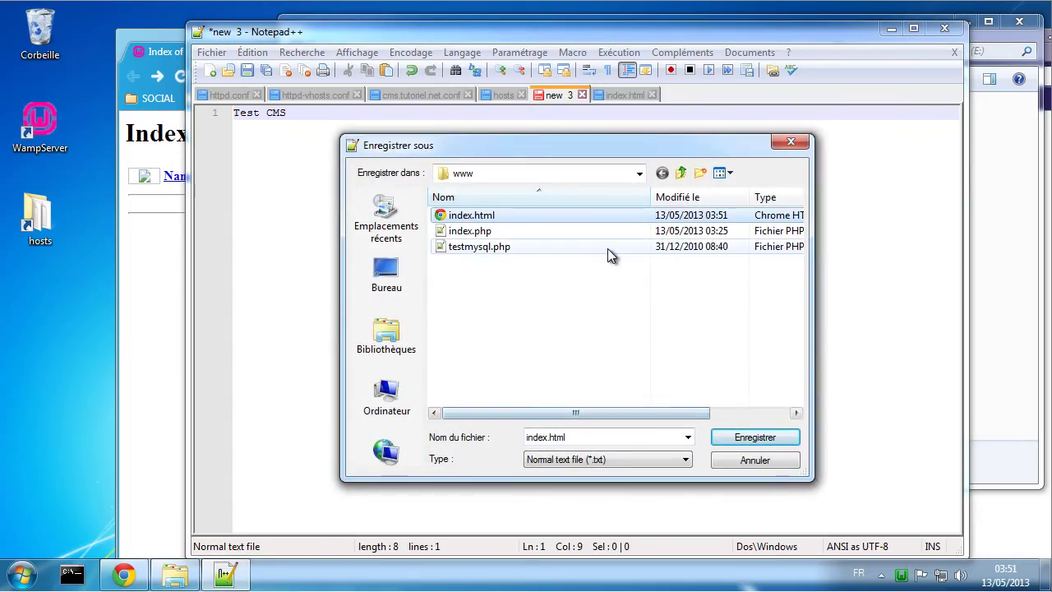
click(639, 176)
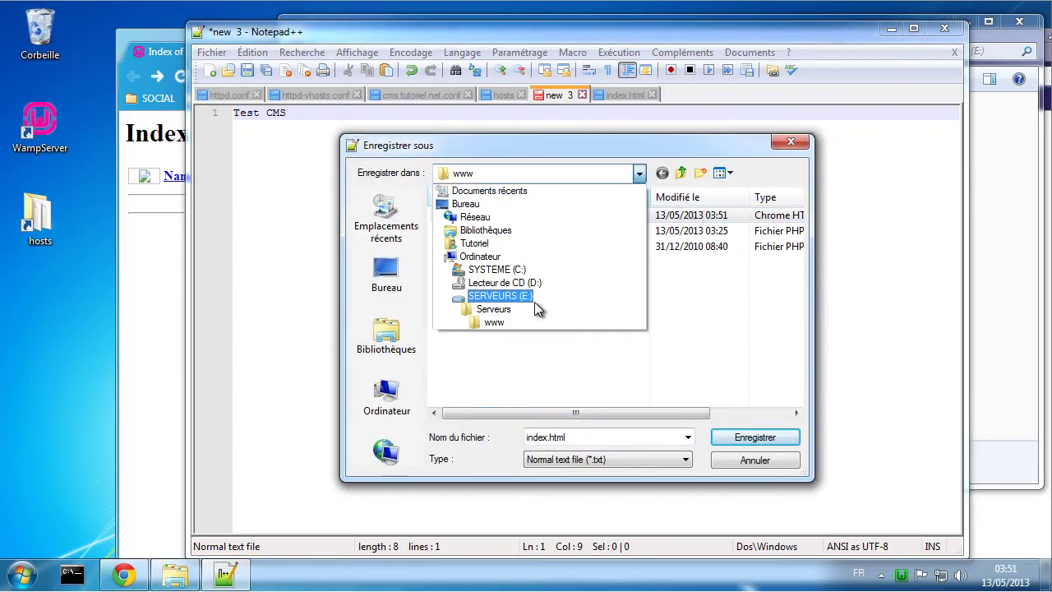
click(493, 309)
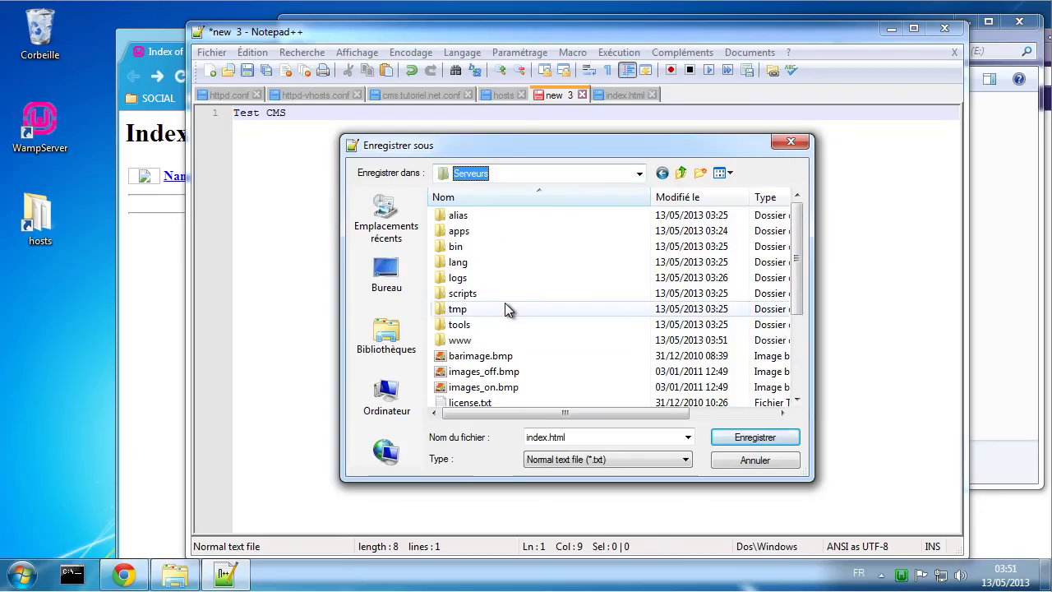
click(681, 173)
double_click(491, 233)
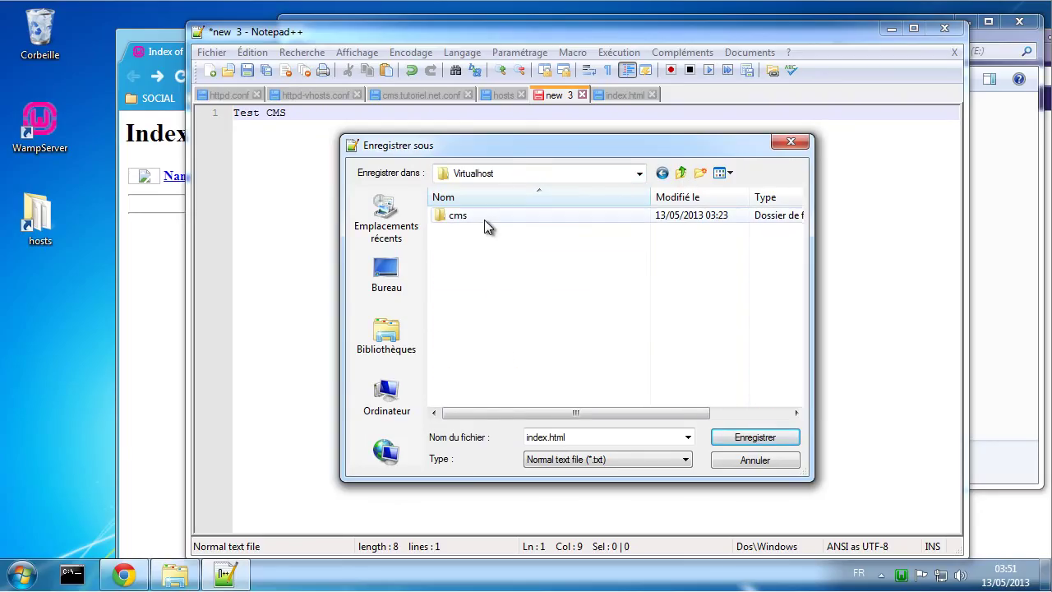
double_click(484, 217)
double_click(481, 231)
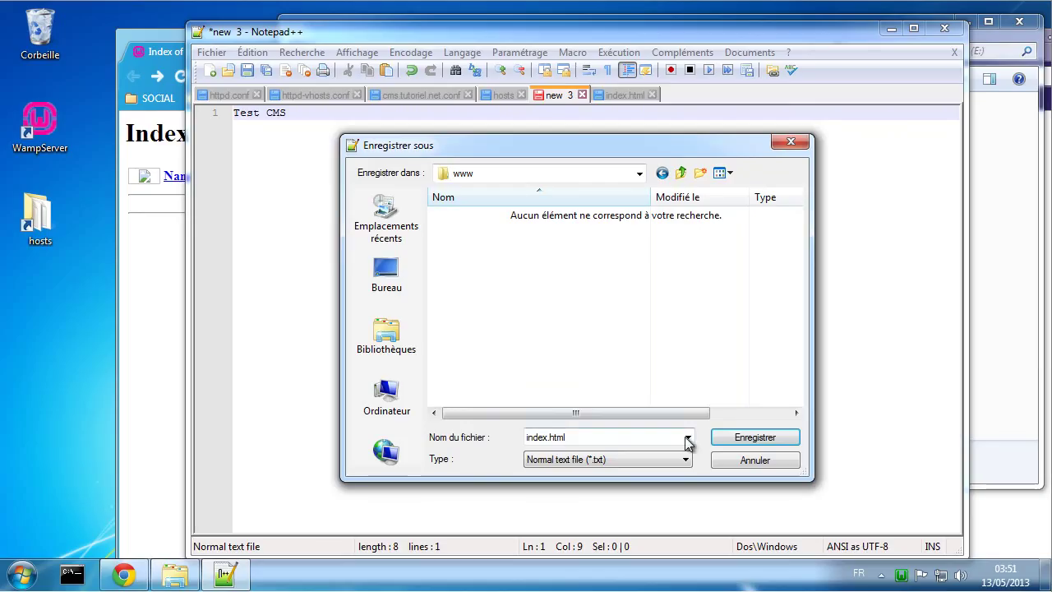
Step: Set the file type to Hyper Text Markup Language and save index.html there
click(639, 462)
scroll(670, 287, up, 1)
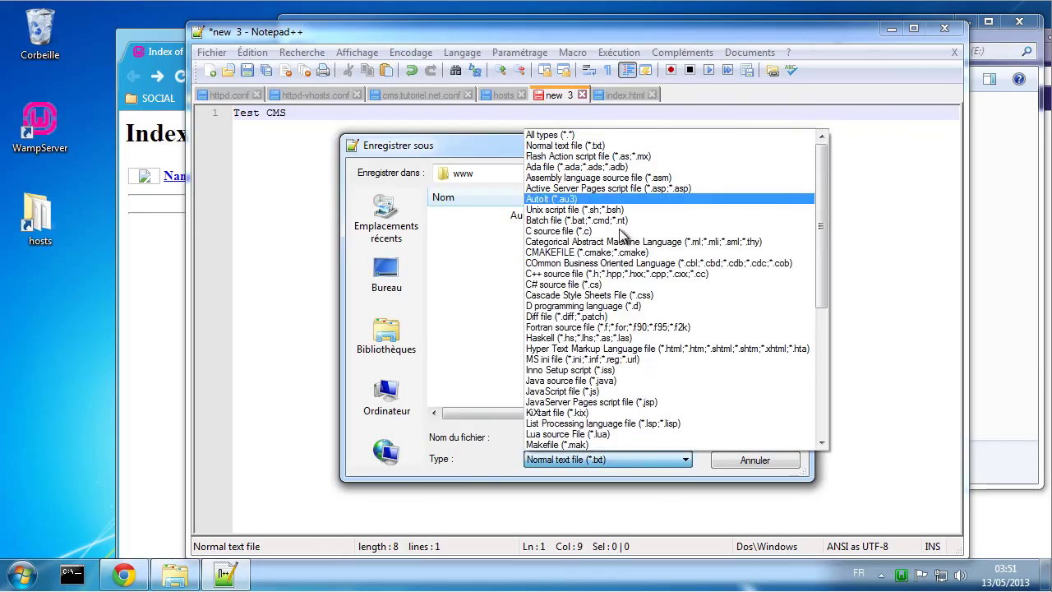
click(683, 348)
click(753, 437)
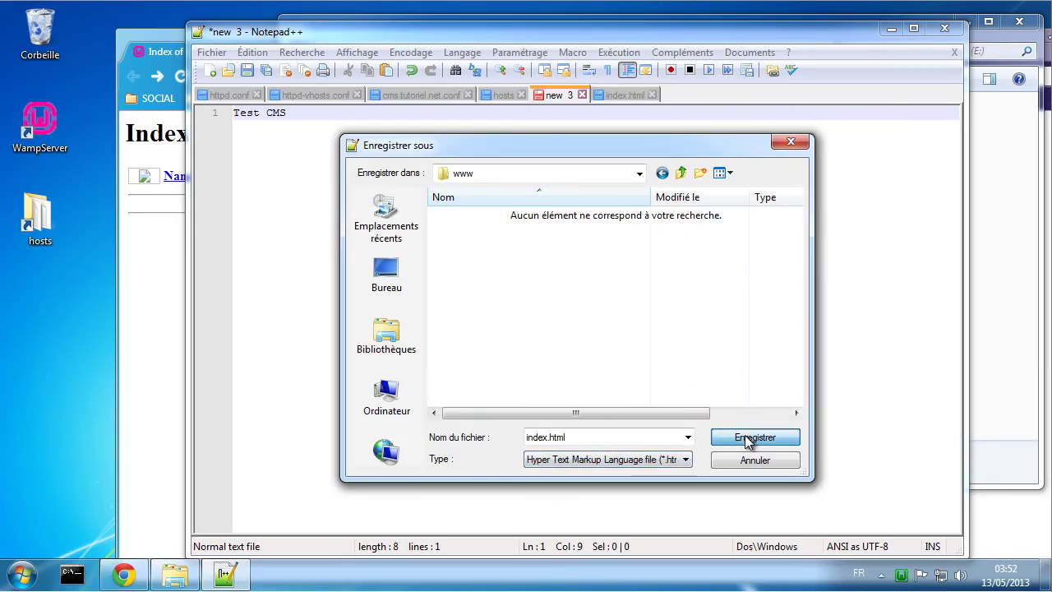
click(162, 282)
Step: Confirm localhost shows 'Test CMS', then load and reload 127.0.0.1, which shows an empty Index of /
click(181, 76)
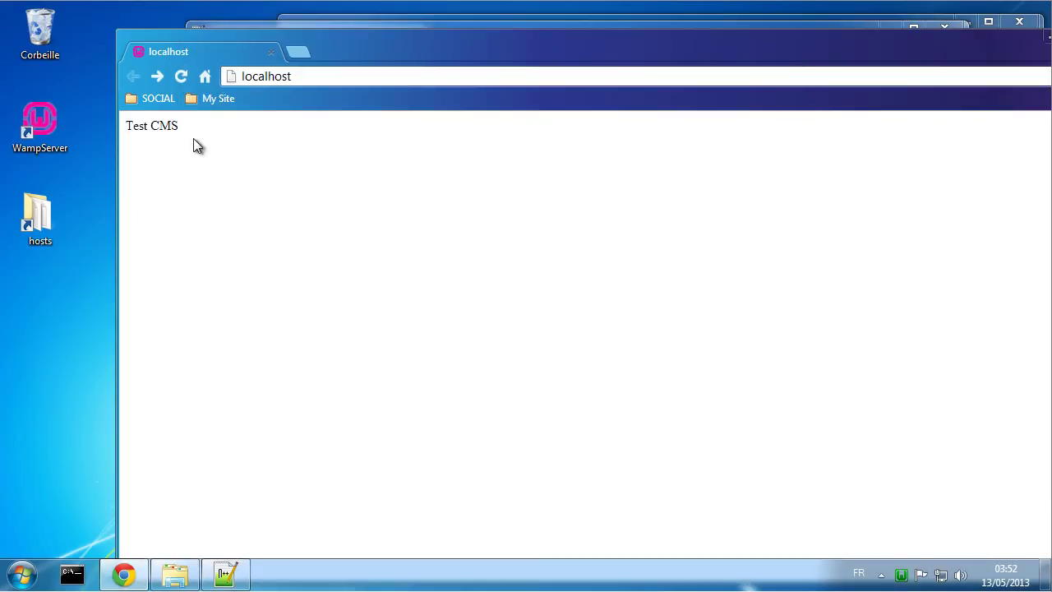
drag(190, 129, 123, 127)
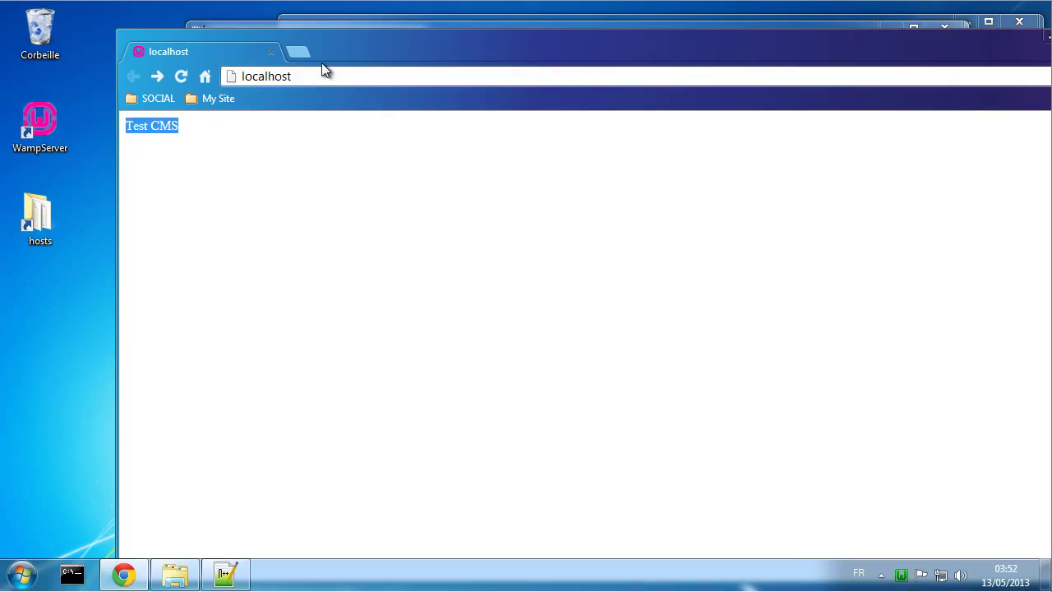
click(303, 76)
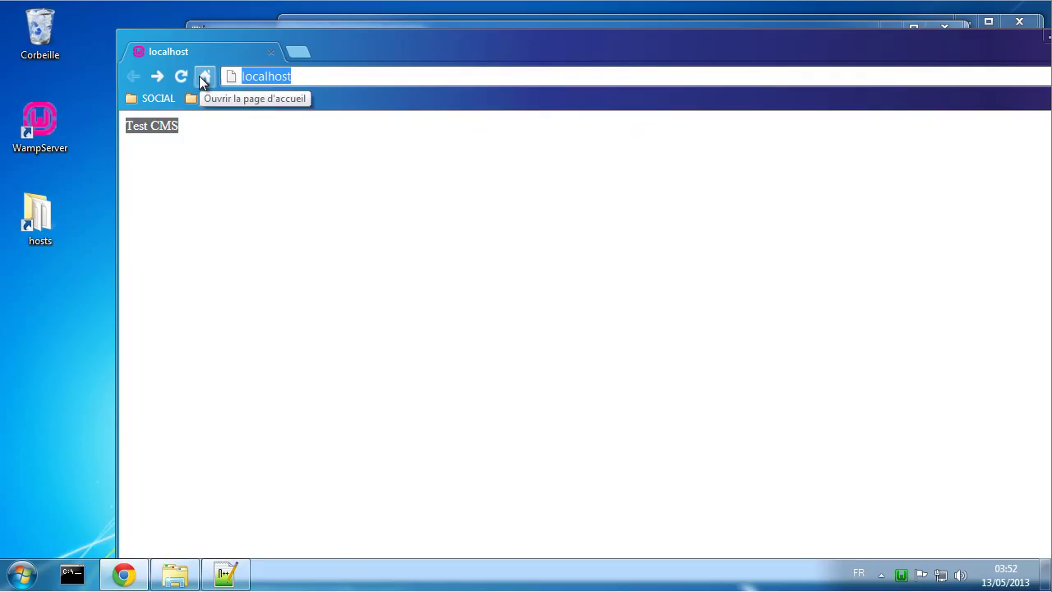
text(127.0.0.1)
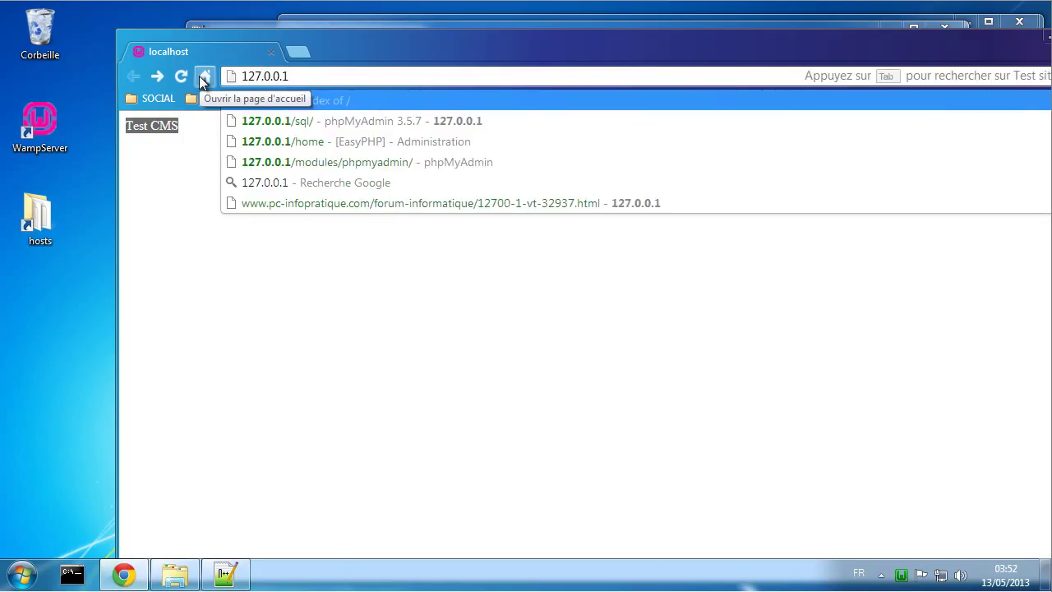
key(Return)
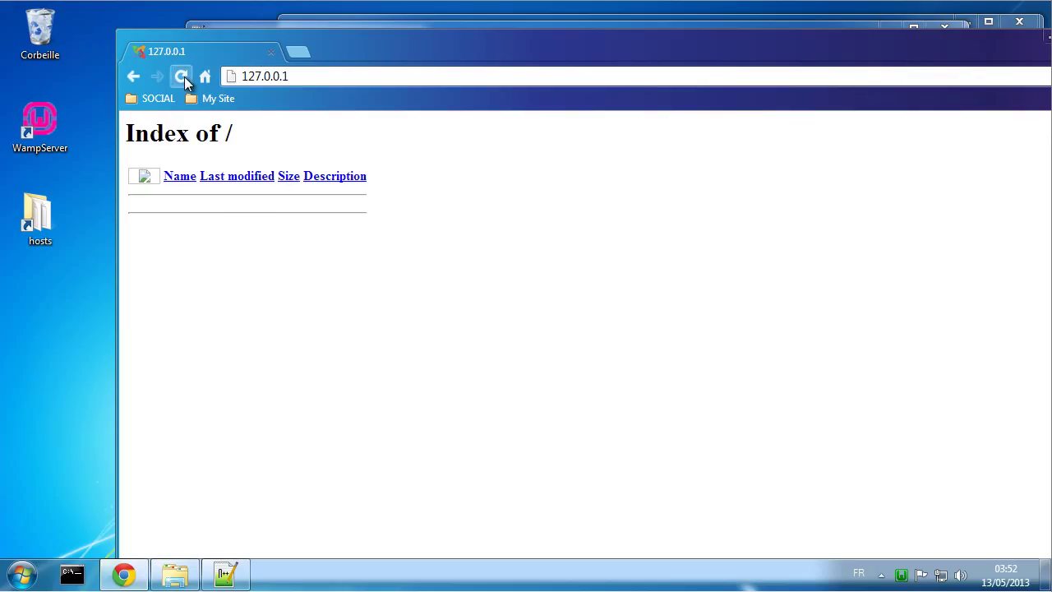
click(187, 82)
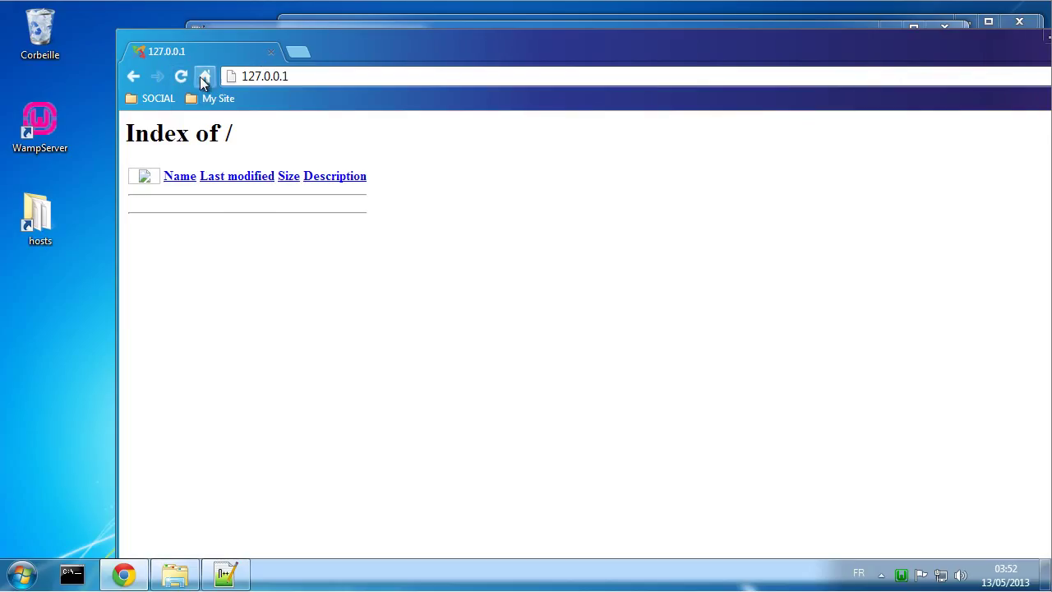
click(231, 569)
Step: Select the 127.0.0.1 address on line 1 of cms.tutoriel.net.conf
click(417, 96)
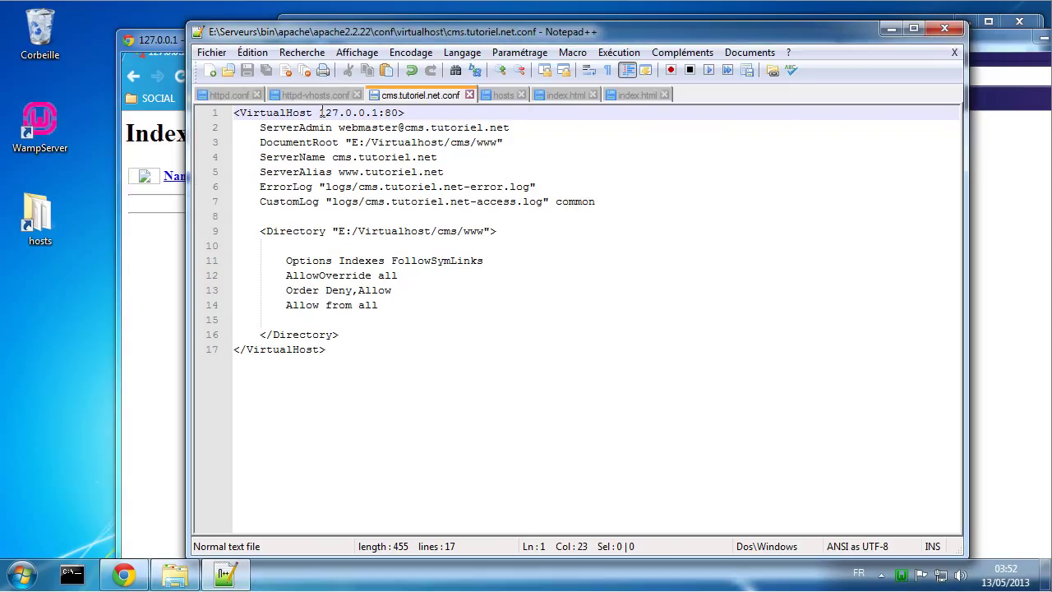
key(shift+Right)
drag(379, 112, 325, 115)
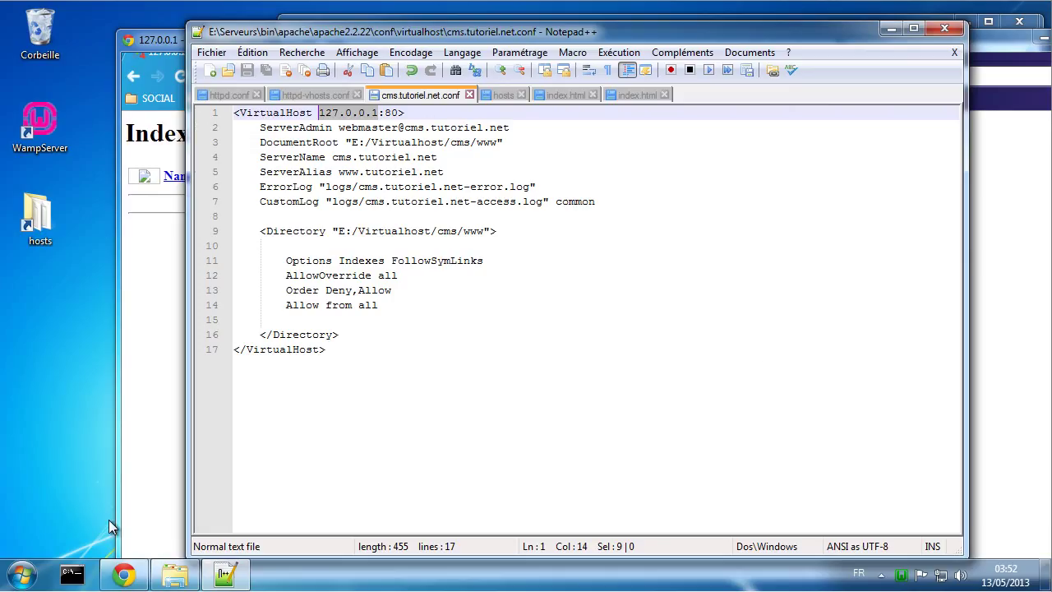
click(77, 578)
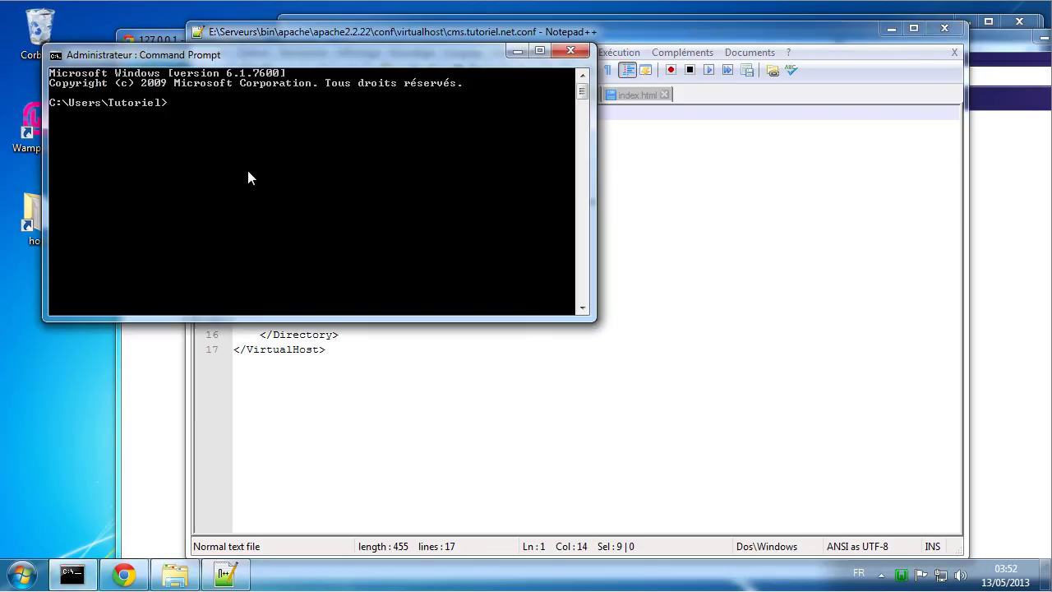
Step: Run ipconfig, showing IPv4 192.168.5.230, mask 255.255.255.0 and gateway 192.168.5.1
text(ipconfig)
key(Return)
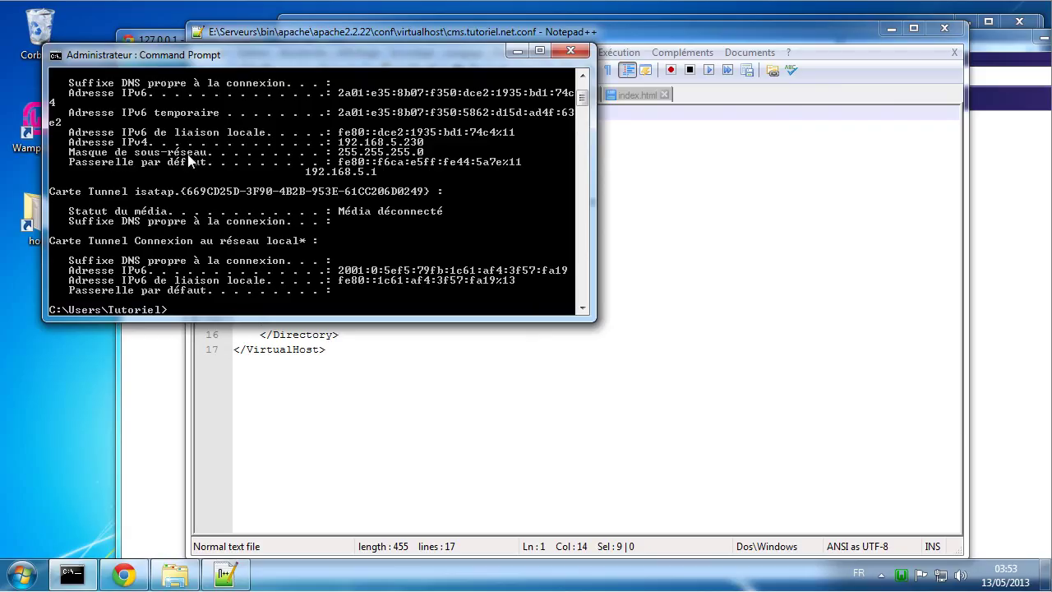
scroll(189, 158, up, 2)
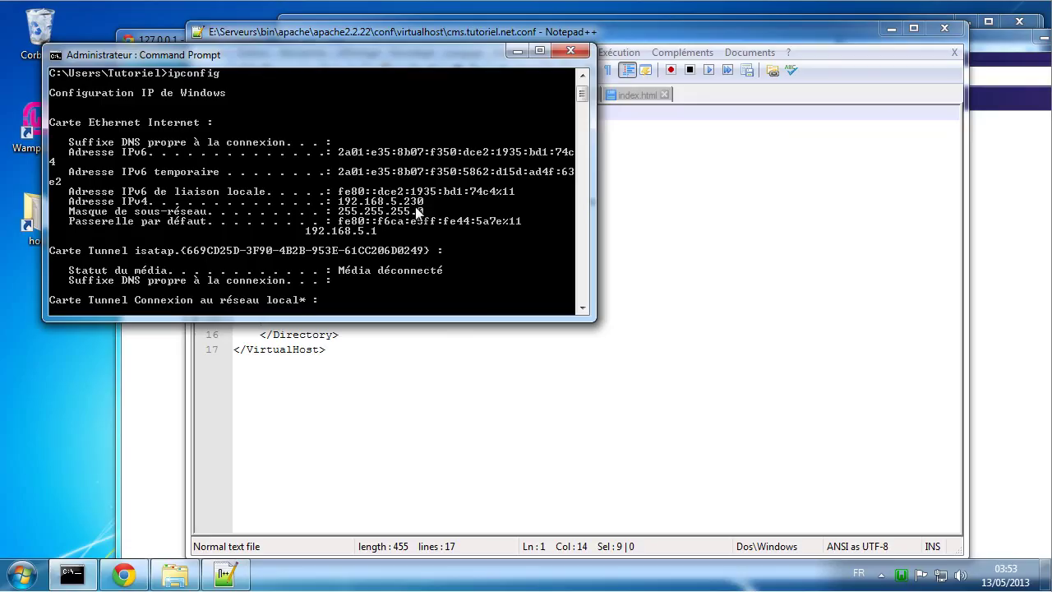
click(711, 250)
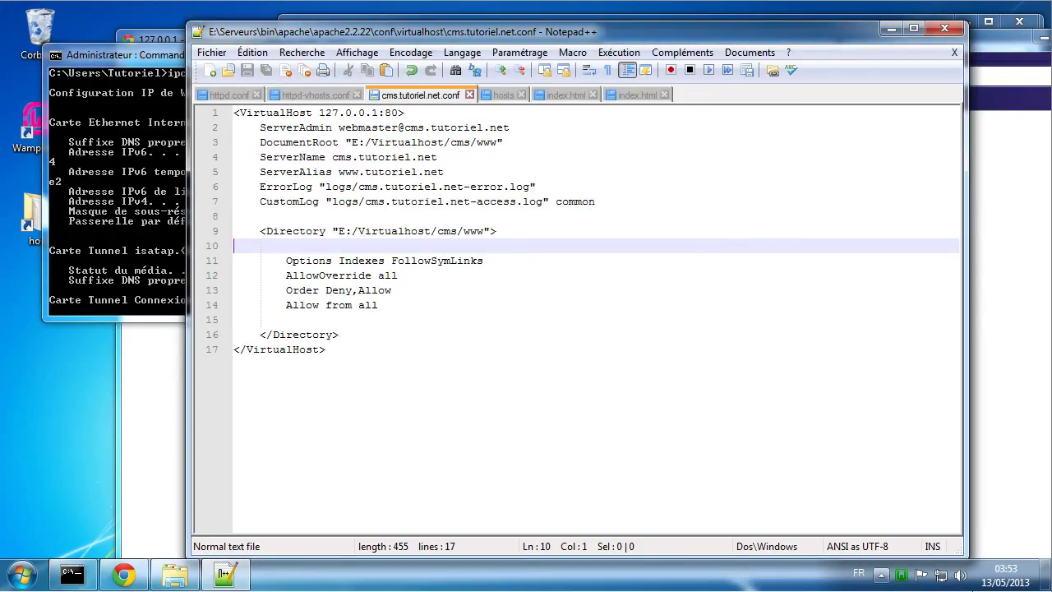
Step: Close WampServer from the tray, then open the Network and Sharing Center's adapter list
right_click(904, 576)
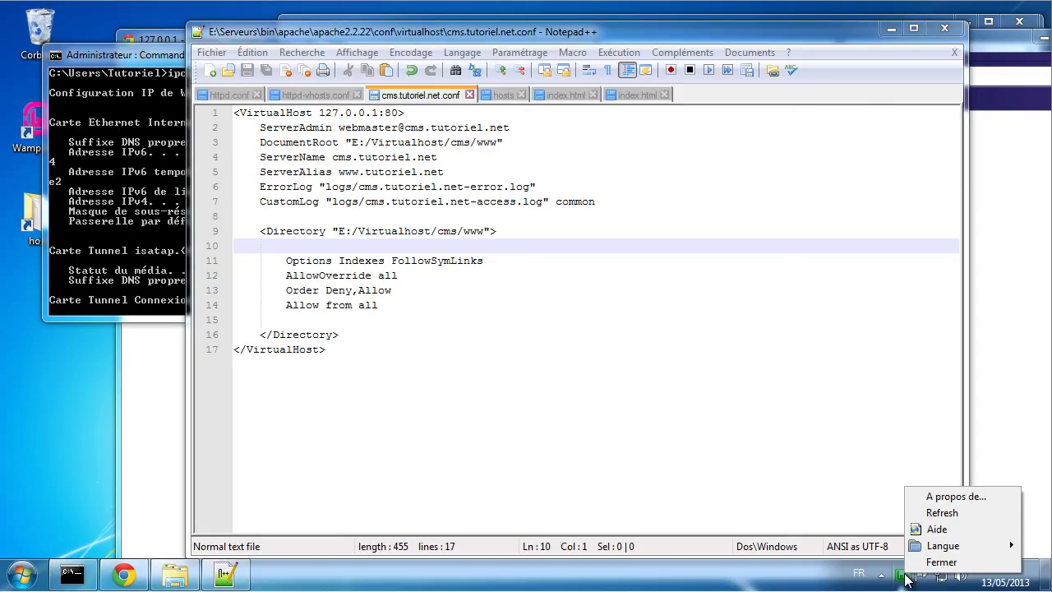
click(941, 561)
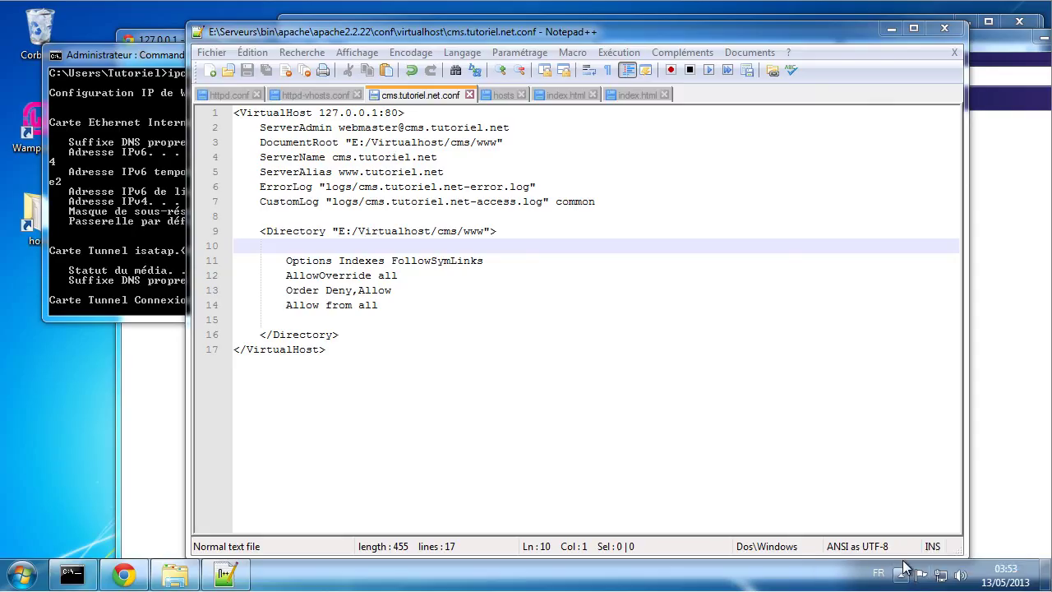
click(901, 573)
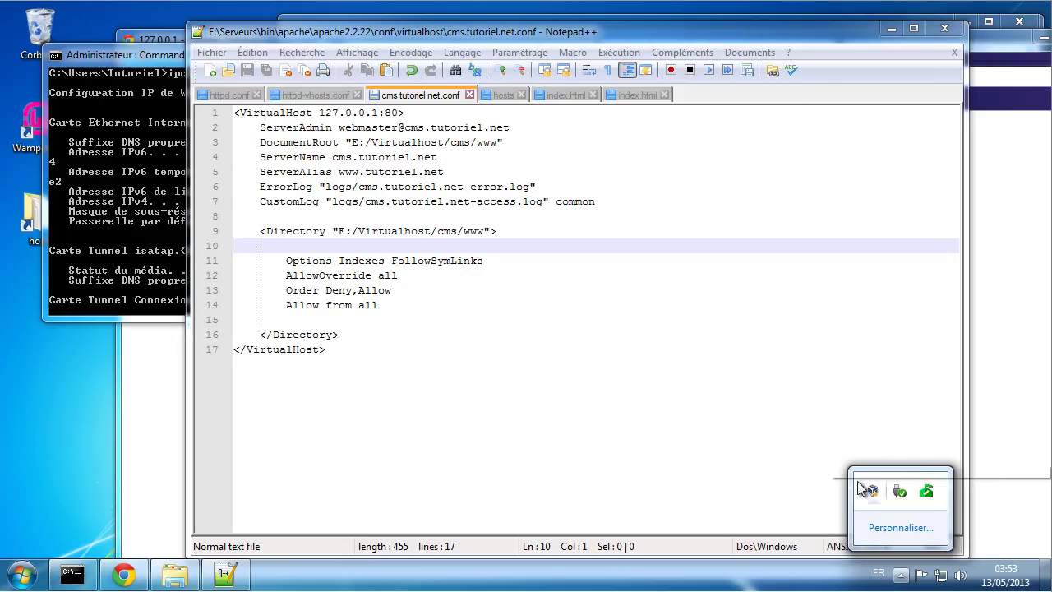
click(828, 424)
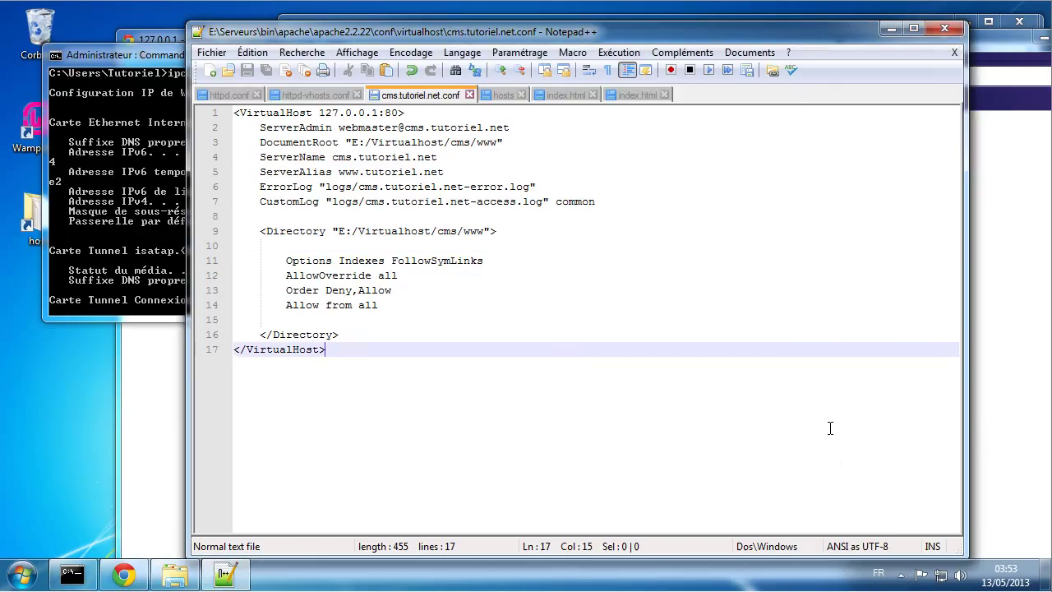
right_click(941, 577)
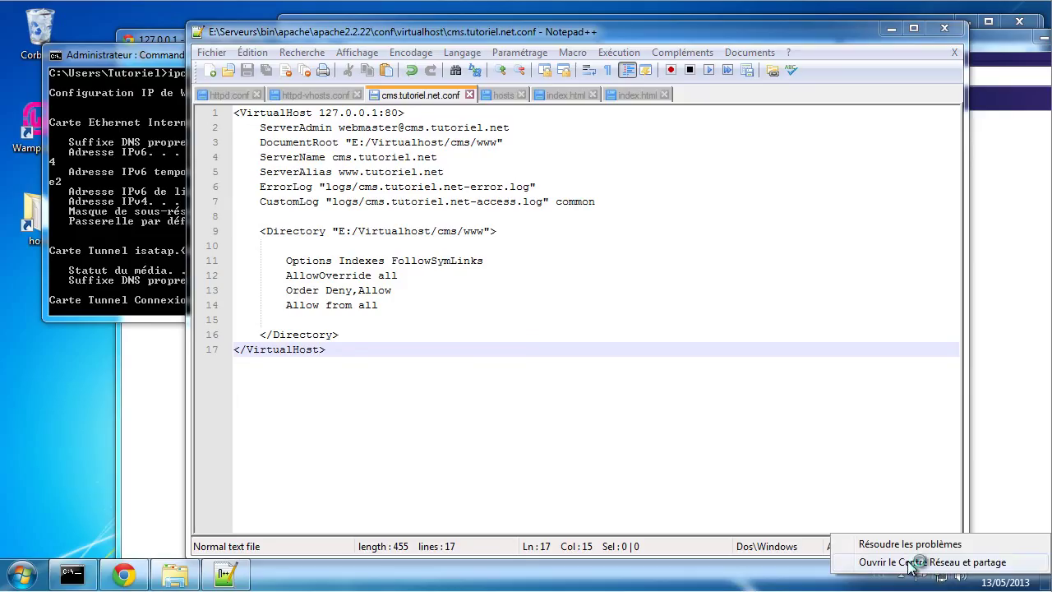
click(930, 562)
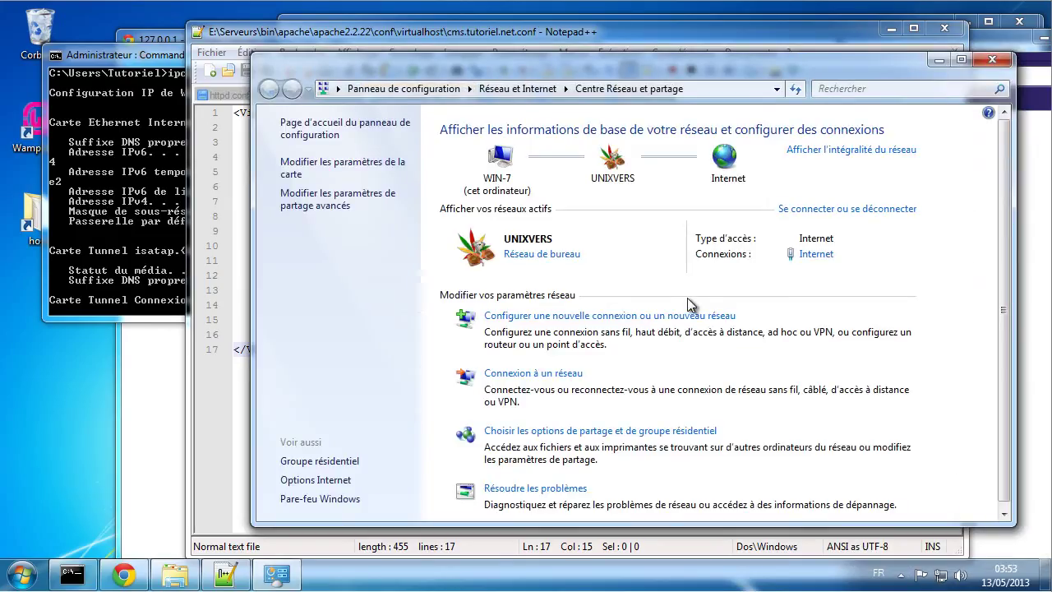
click(296, 169)
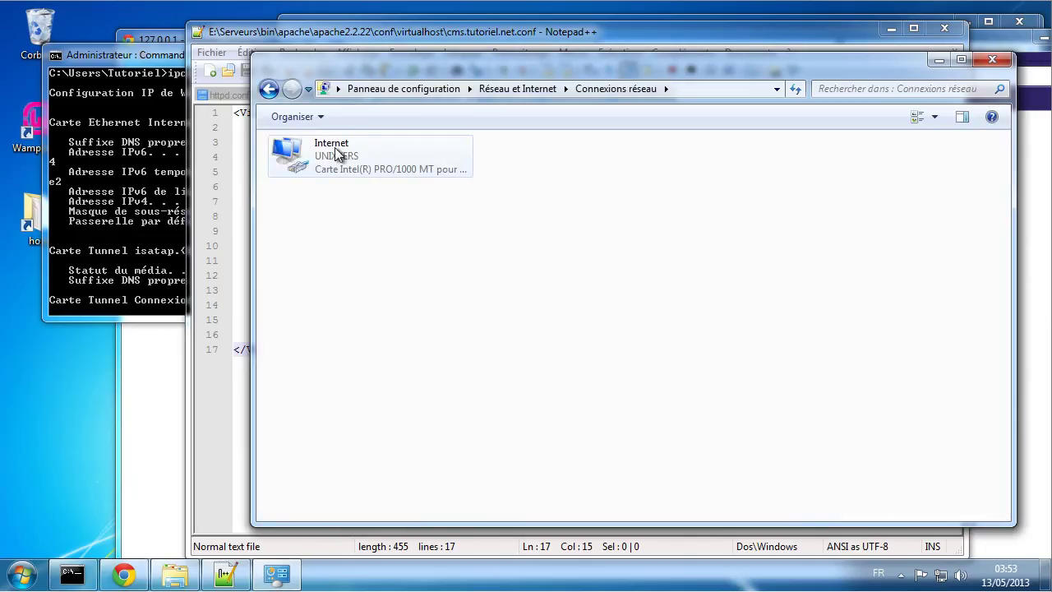
Step: Open the TCP/IPv4 properties of the Internet adapter, showing static address 192.168.5.230
click(329, 149)
right_click(329, 149)
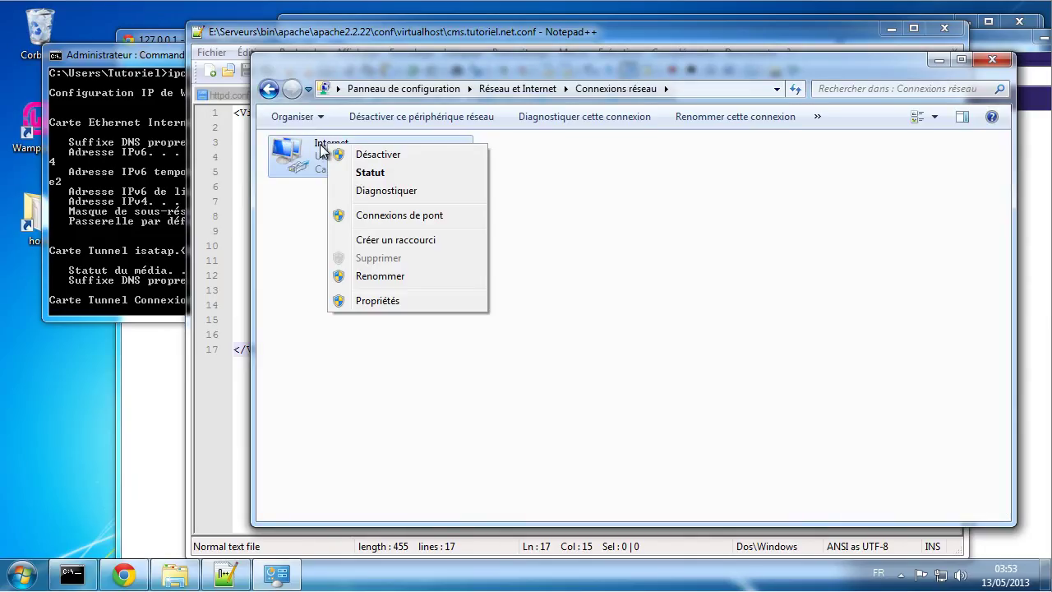
click(377, 301)
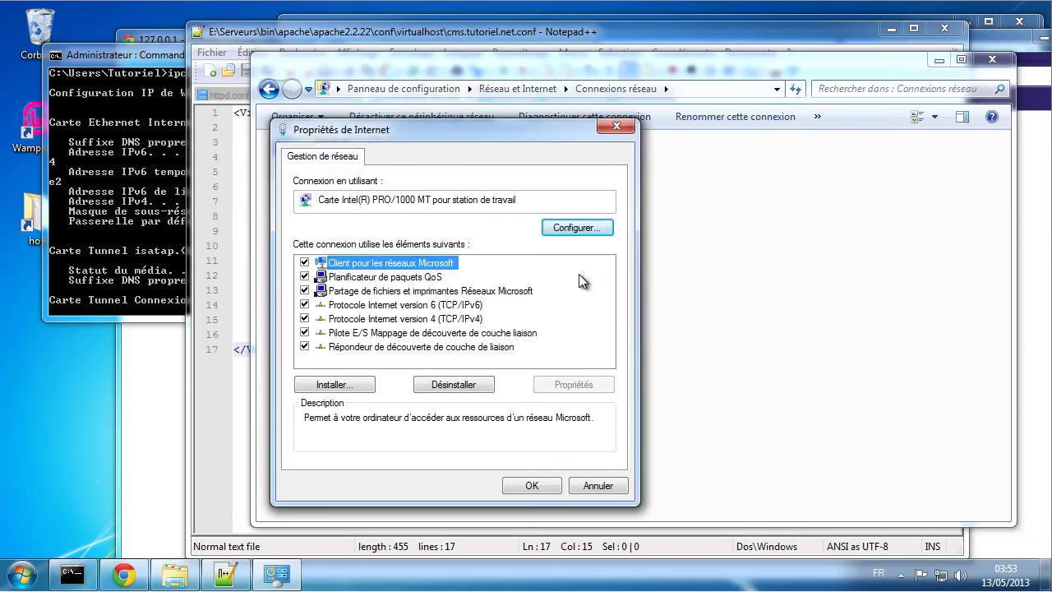
click(371, 319)
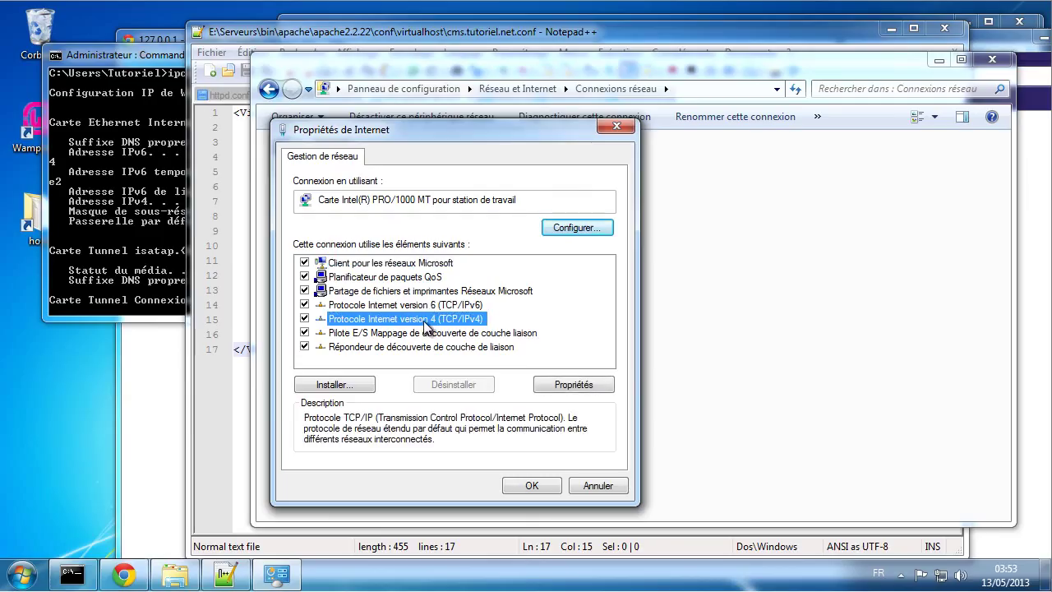
click(558, 388)
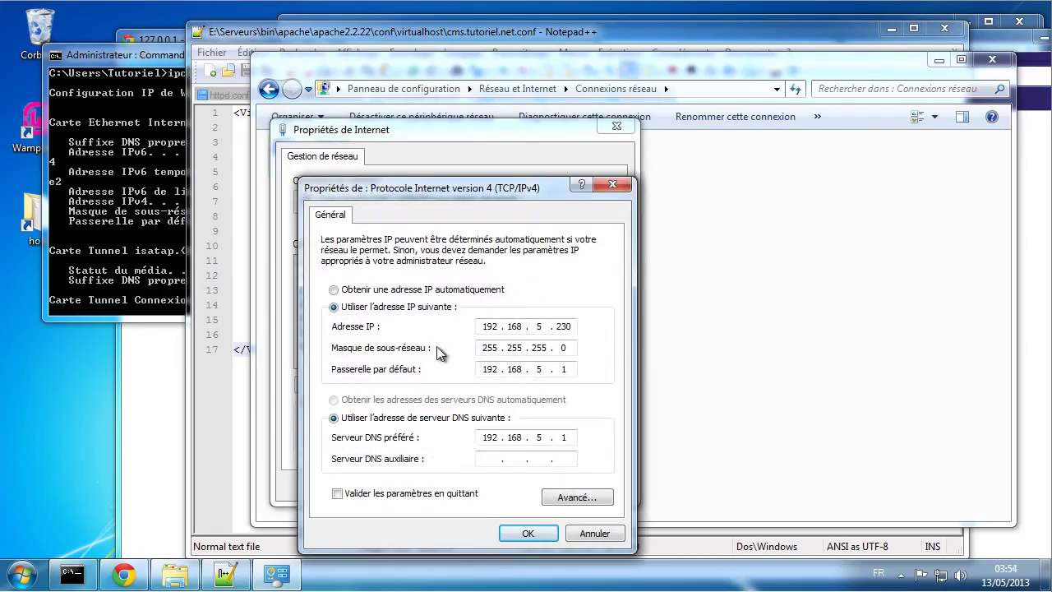
Step: Compare the IPv4 settings against the ipconfig output: 192.168.5.230, mask 255.255.255.0, gateway 192.168.5.1
click(142, 174)
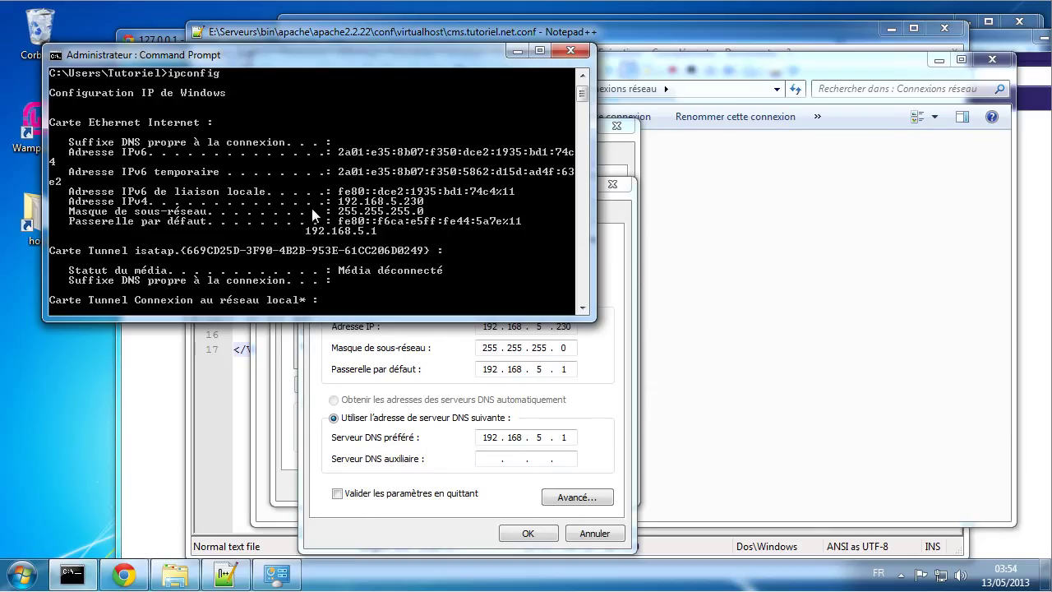
click(605, 352)
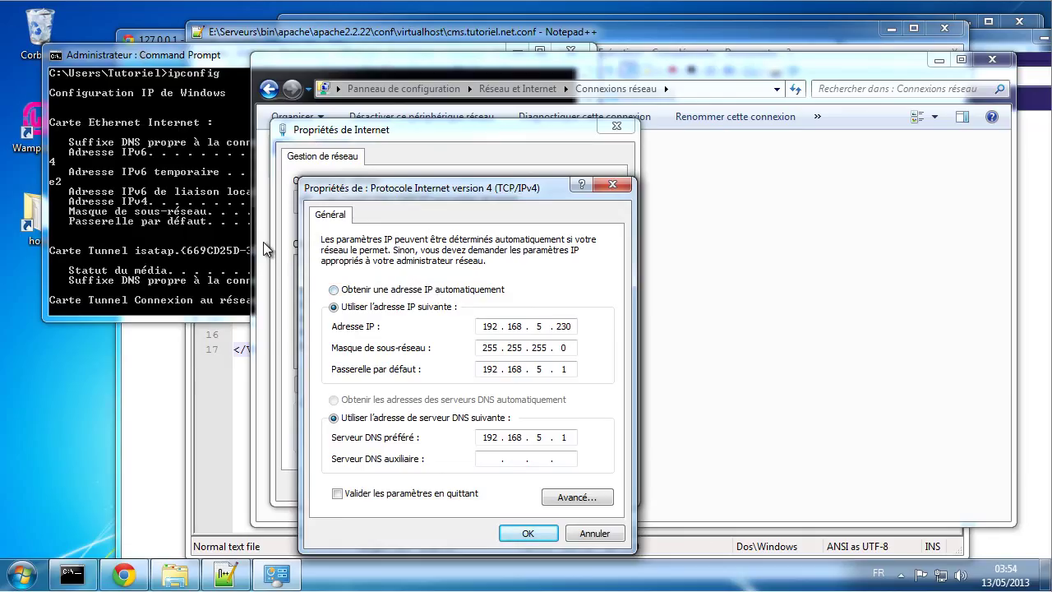
click(179, 203)
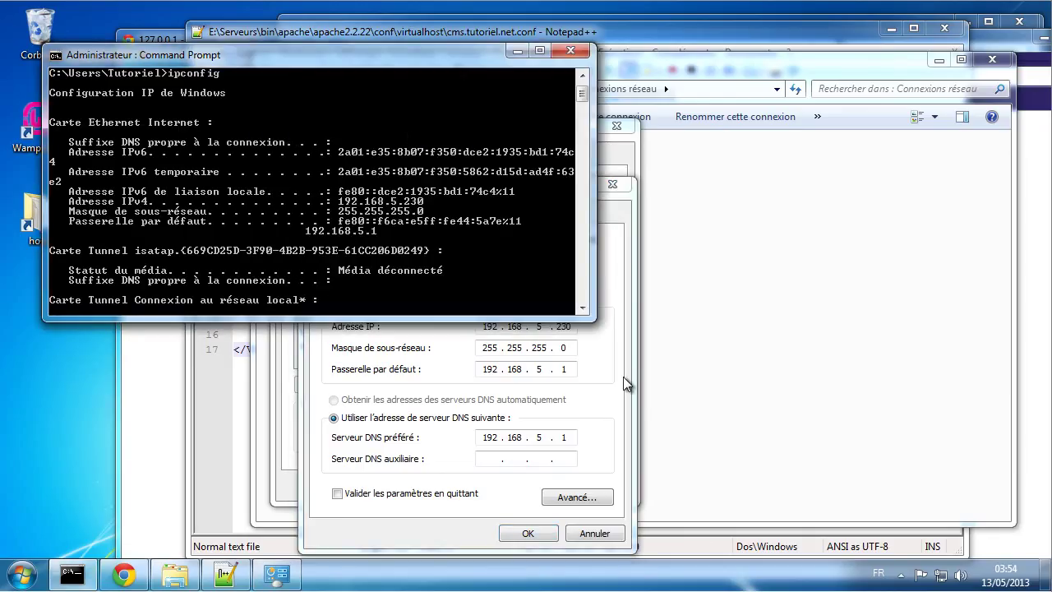
click(593, 359)
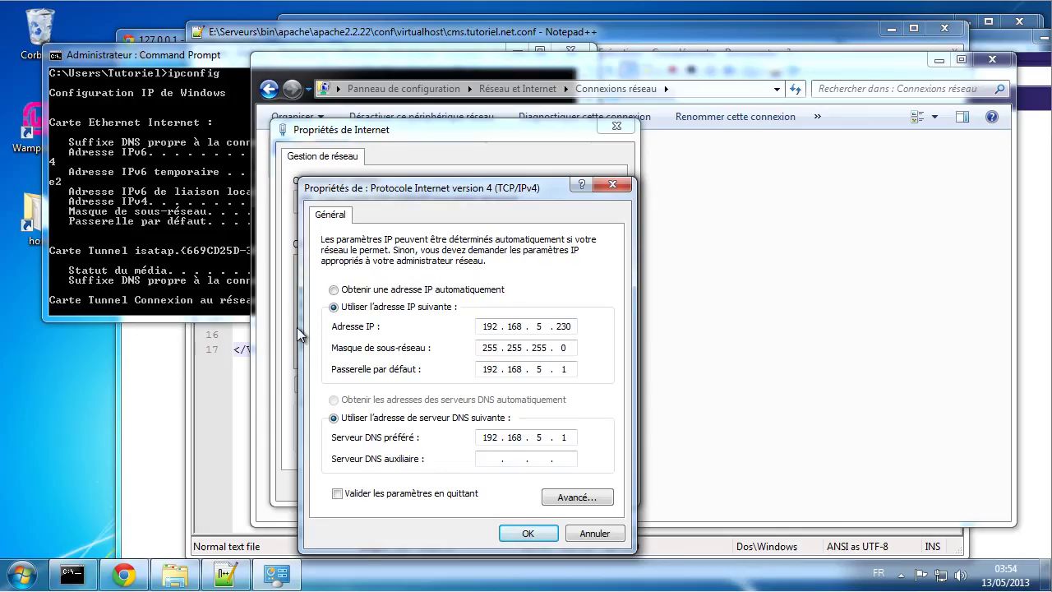
click(159, 238)
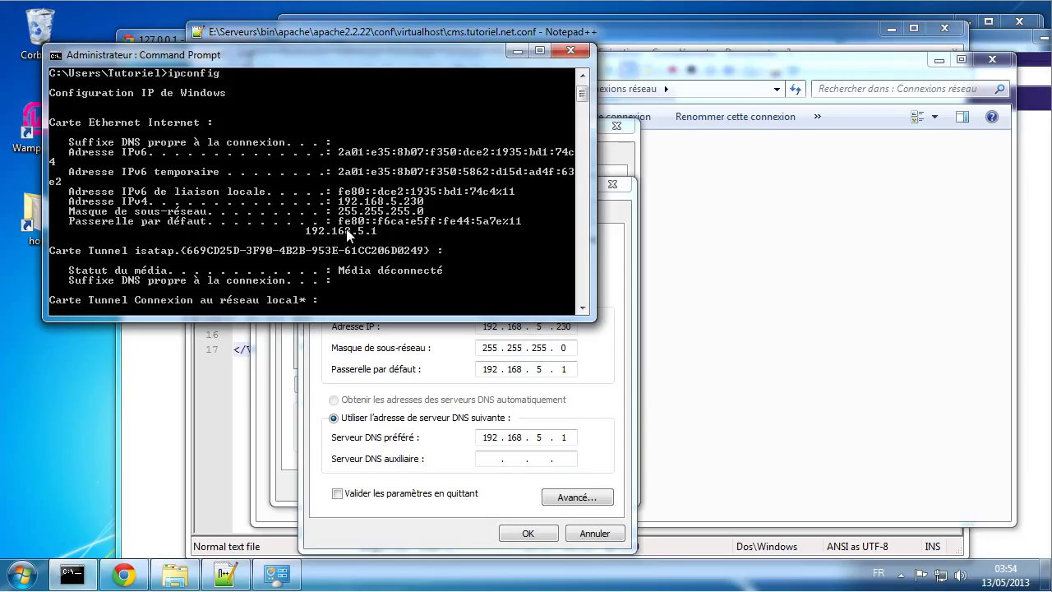
Step: Accept the IPv4 settings, then close the Internet adapter properties and the Command Prompt
click(612, 352)
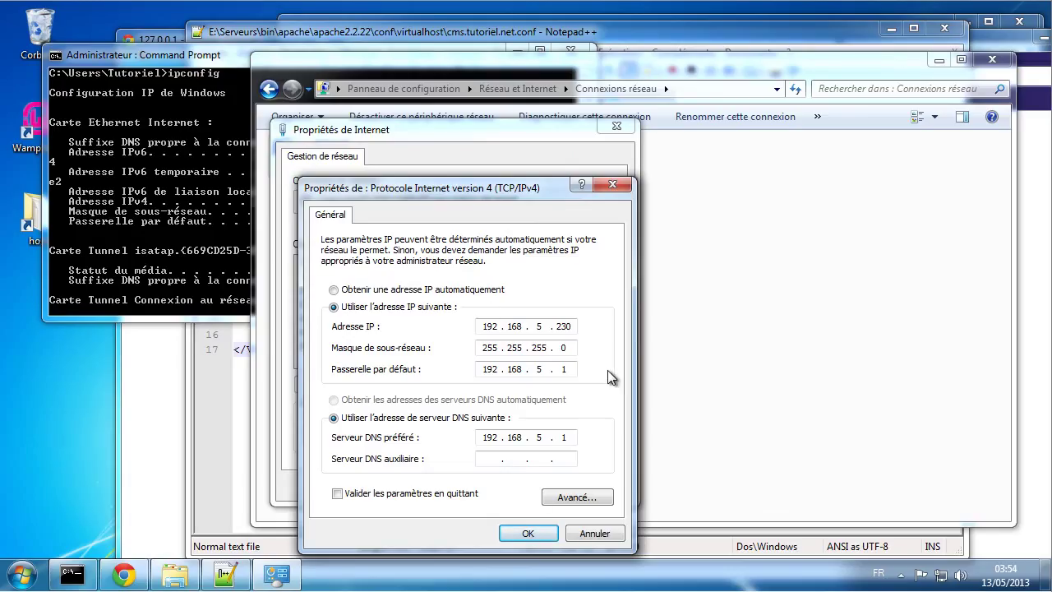
click(528, 532)
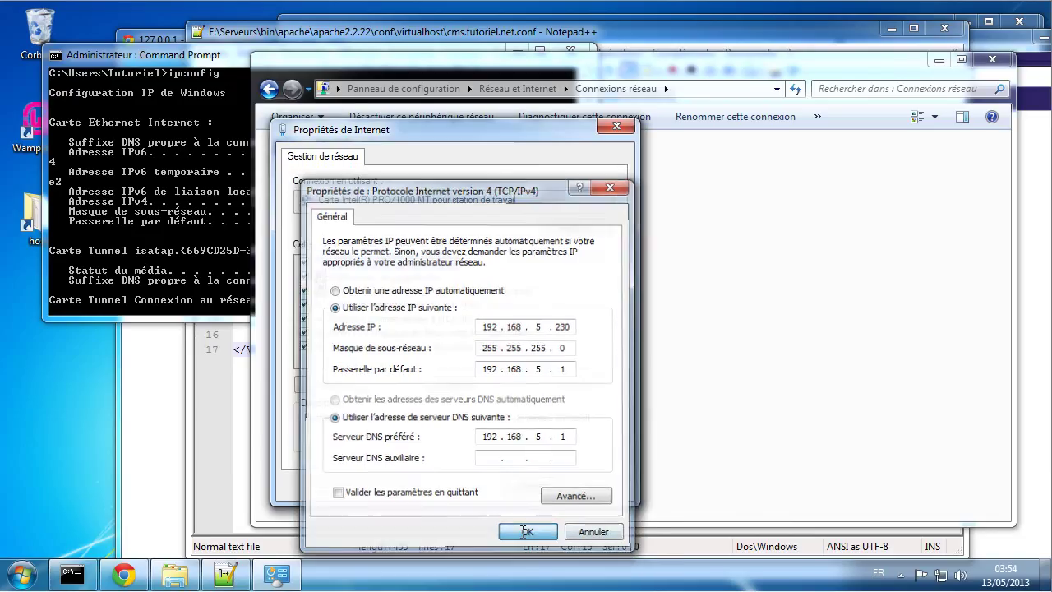
click(532, 485)
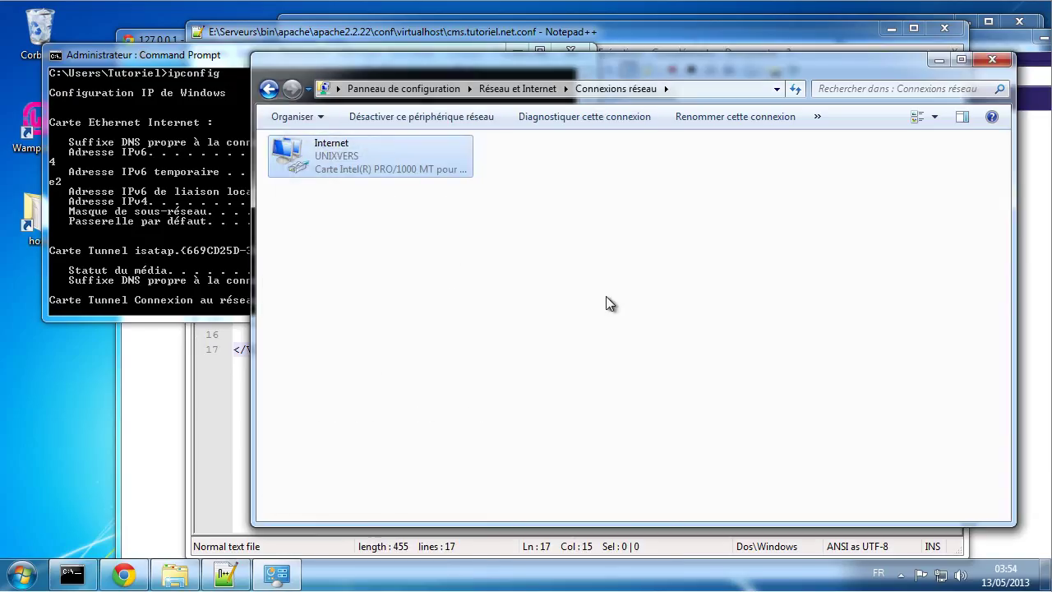
click(138, 160)
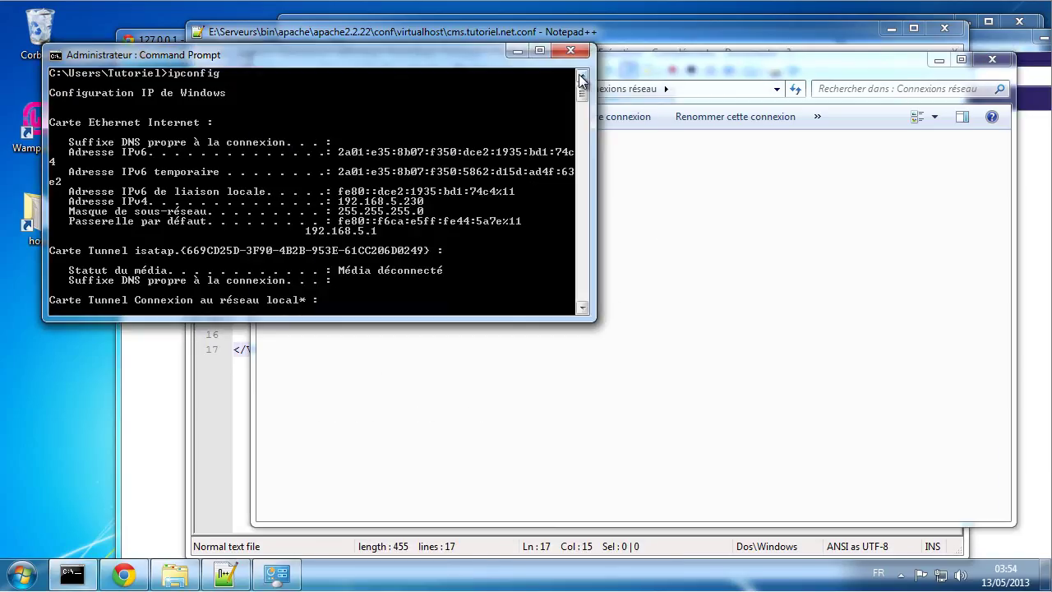
click(570, 51)
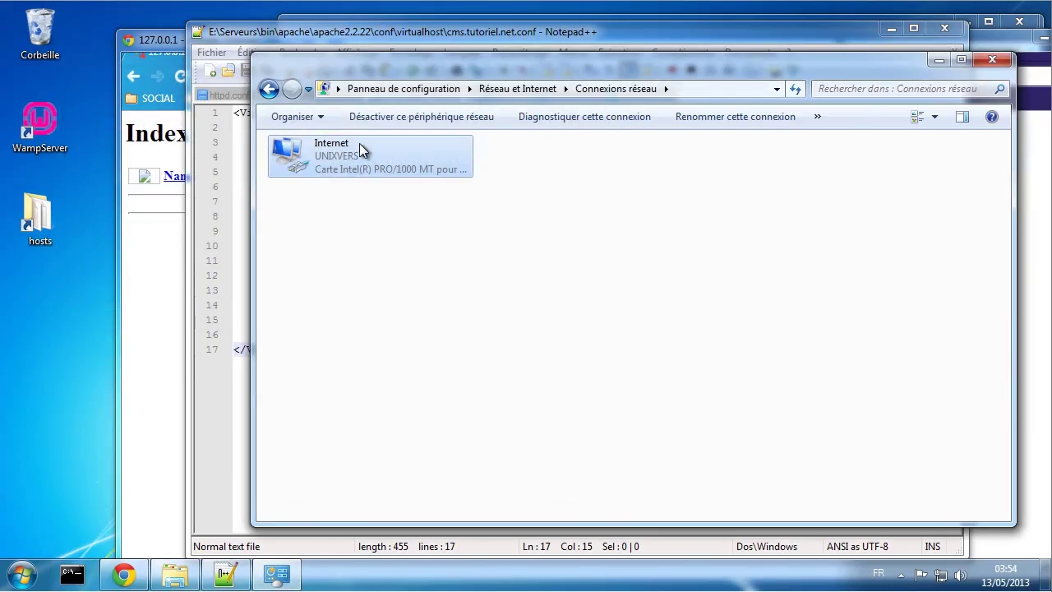
Step: Open the Internet adapter's action menu, then return to cms.tutoriel.net.conf in Notepad++
right_click(315, 147)
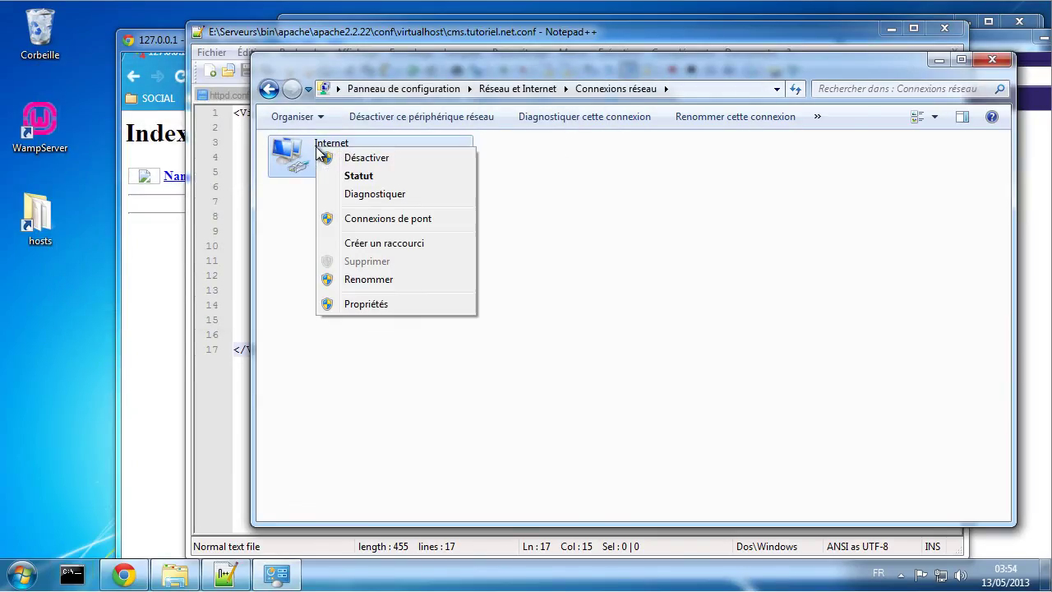
right_click(299, 151)
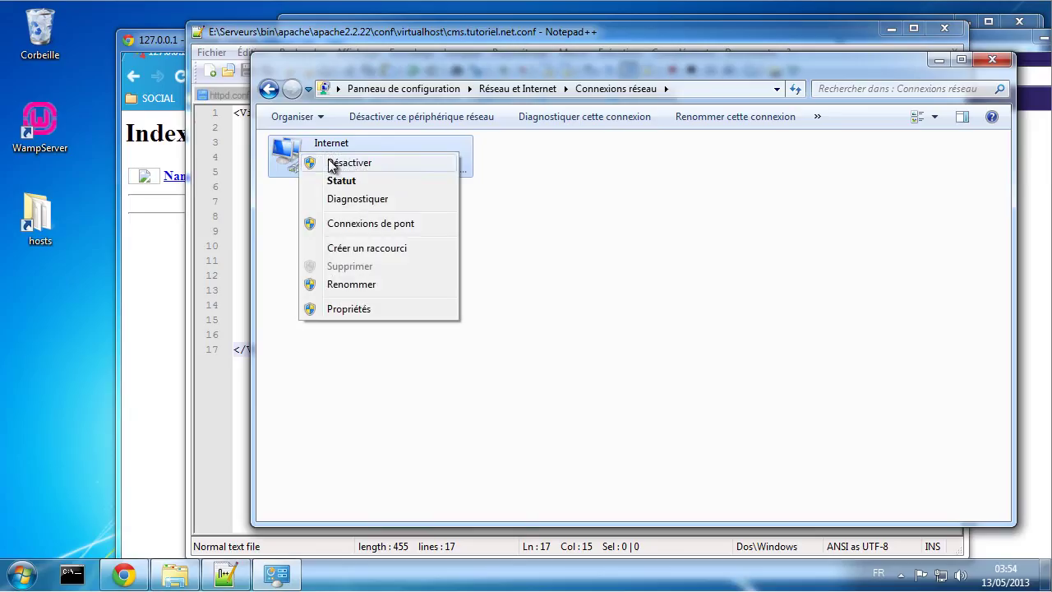
click(550, 205)
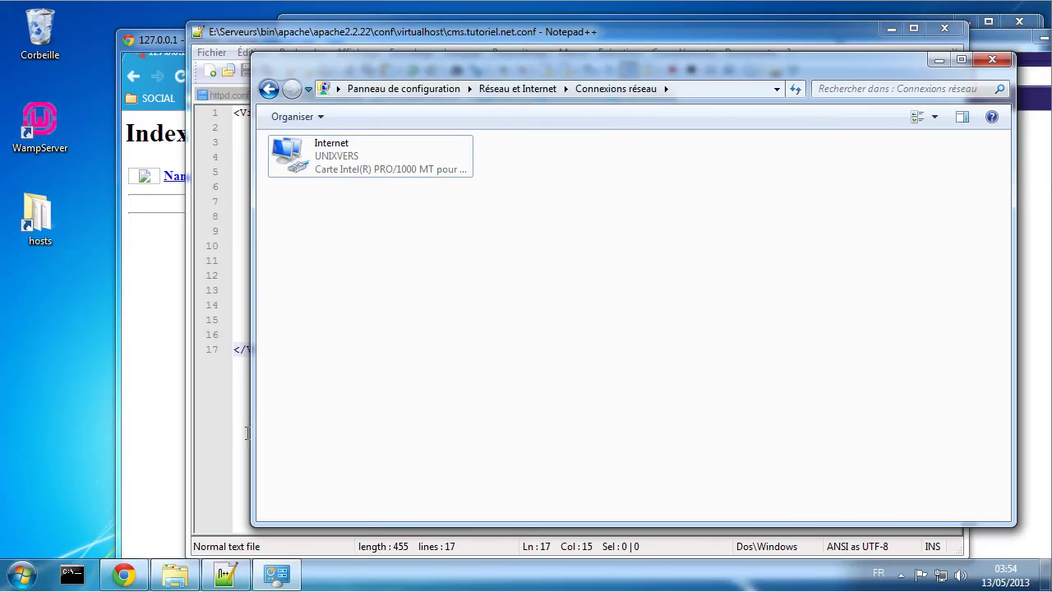
click(156, 340)
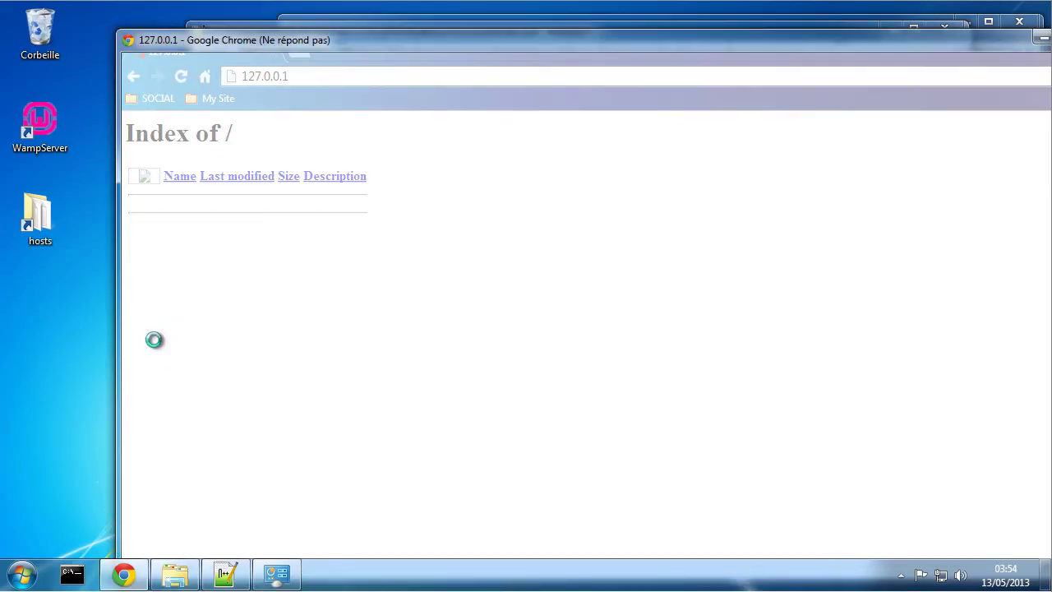
click(225, 573)
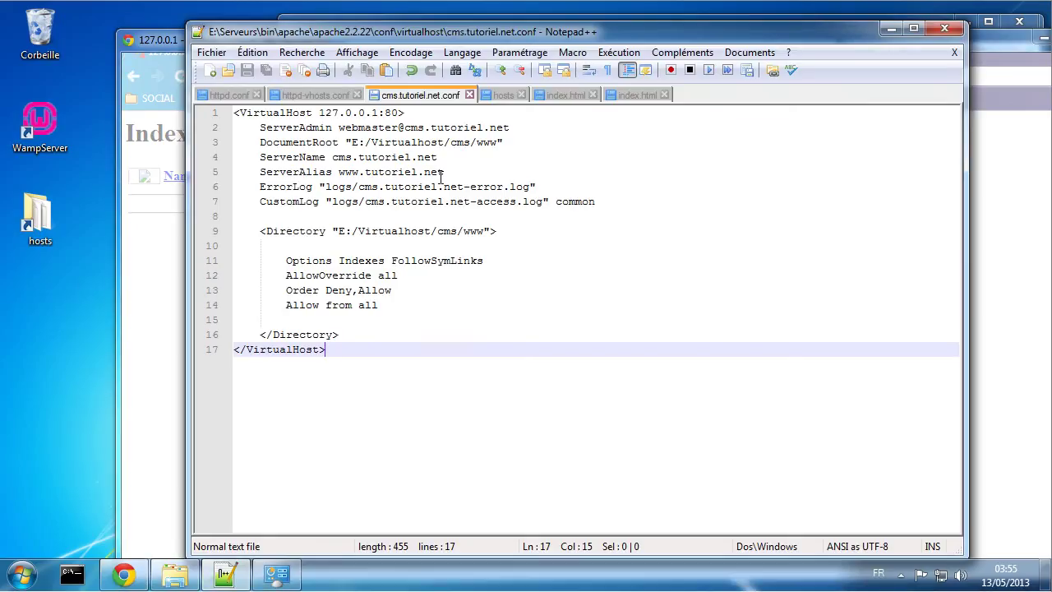
Step: Replace 127.0.0.1 with 192.168.5.230 on the VirtualHost line and save cms.tutoriel.net.conf
drag(378, 112, 319, 112)
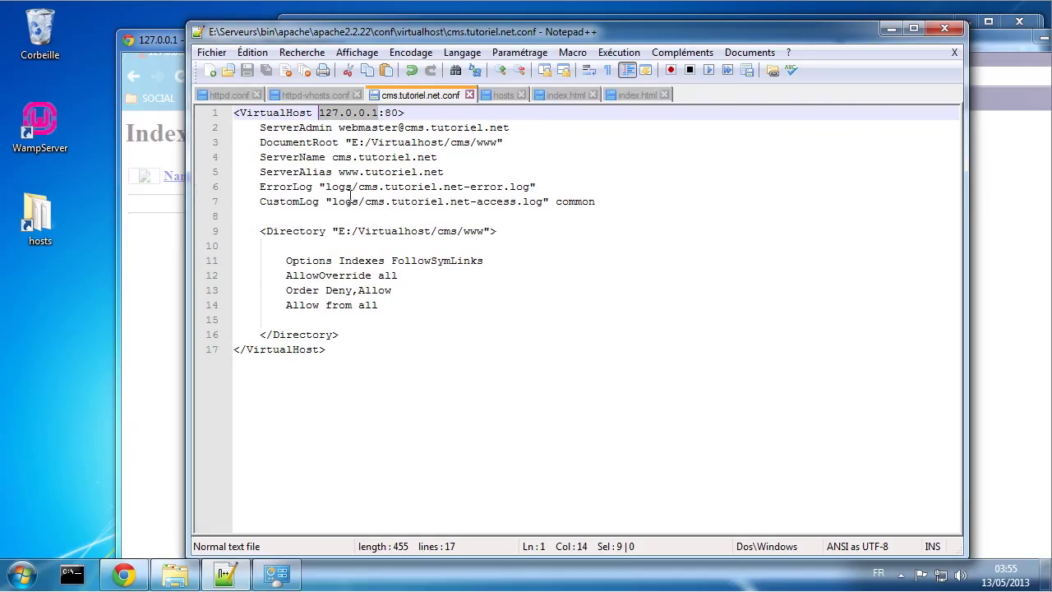
text(192.1)
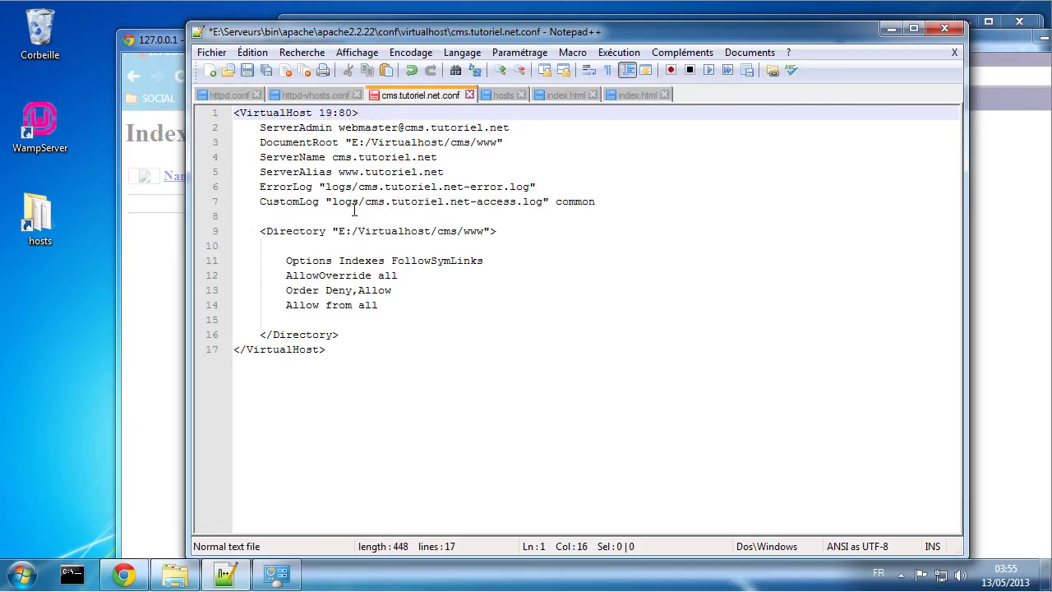
text(68.5.230)
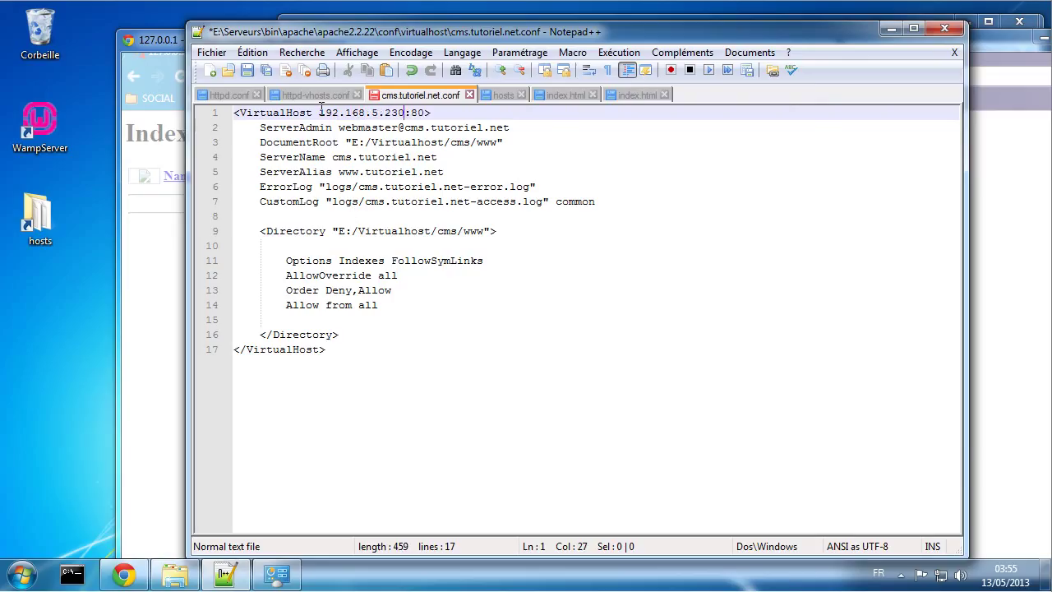
drag(320, 113, 405, 117)
key(ctrl+c)
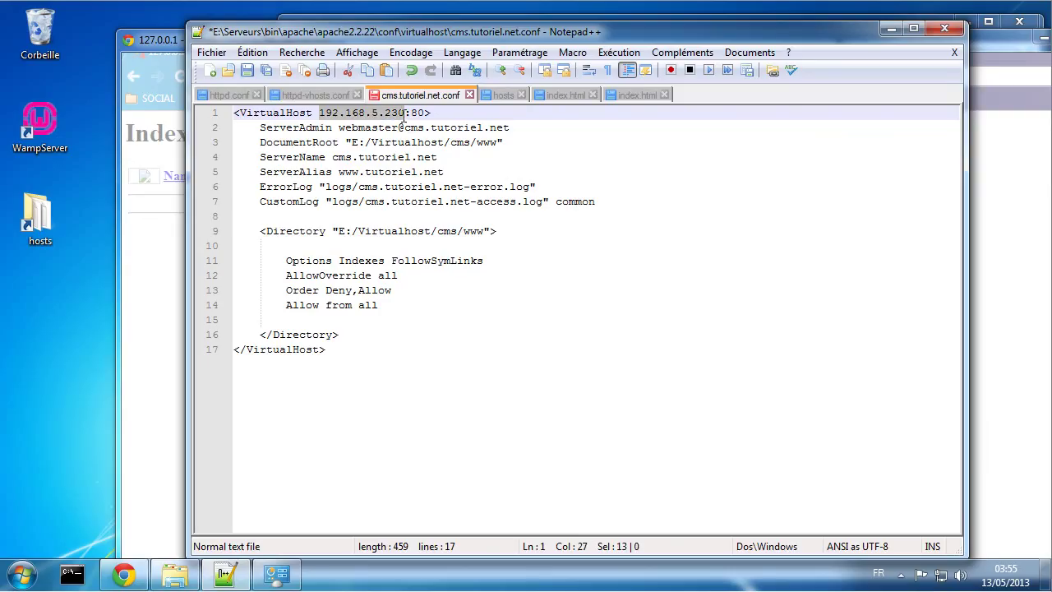
key(ctrl+s)
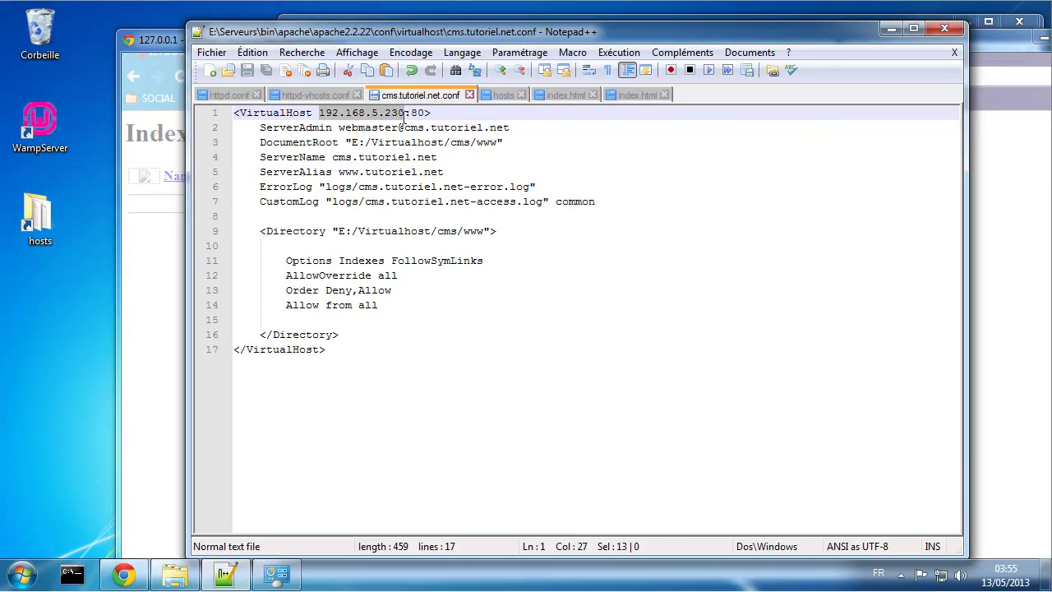
Step: In the hosts file, change cms.tutoriel.net's address from 127.0.0.1 to 192.168.5.230 and save
click(227, 96)
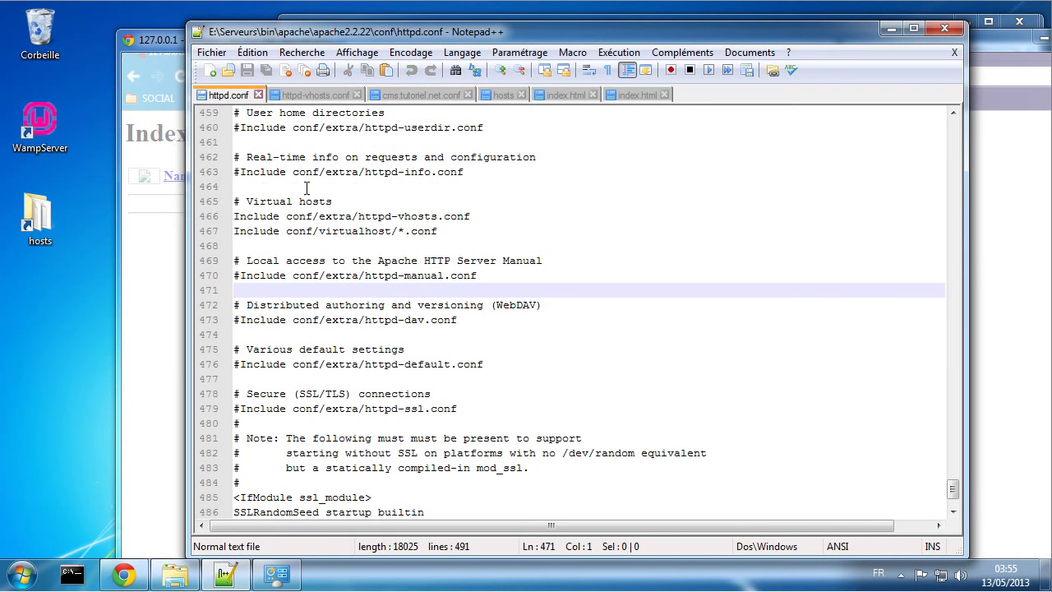
scroll(334, 243, up, 20)
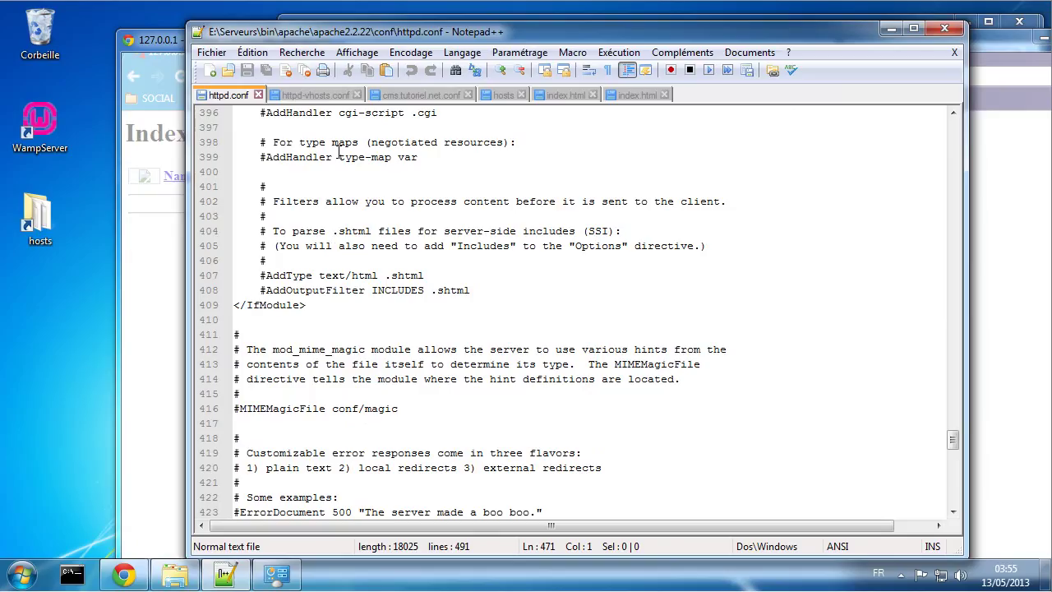
click(498, 95)
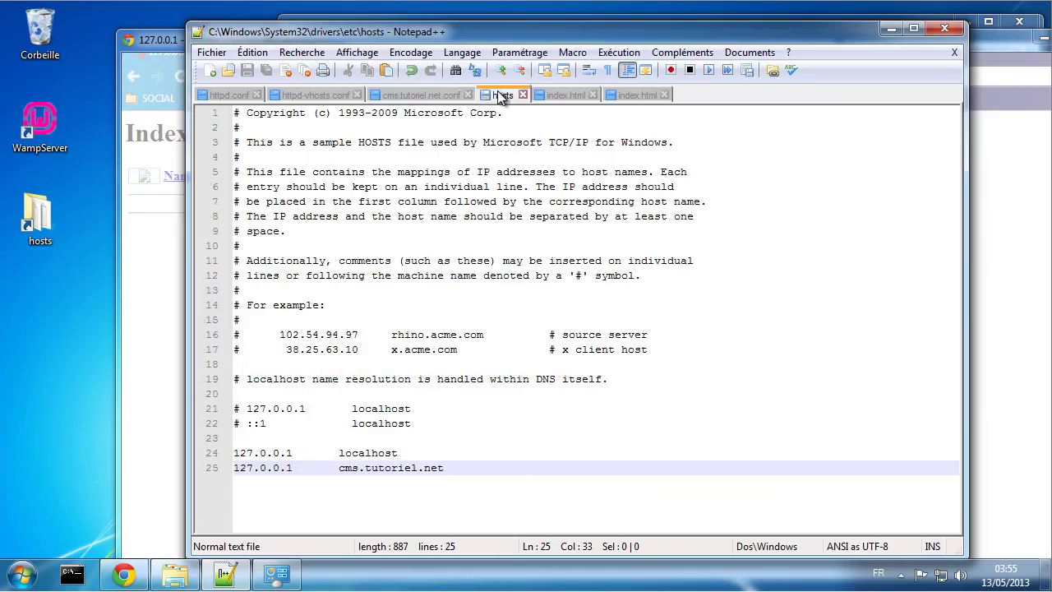
drag(295, 467, 226, 467)
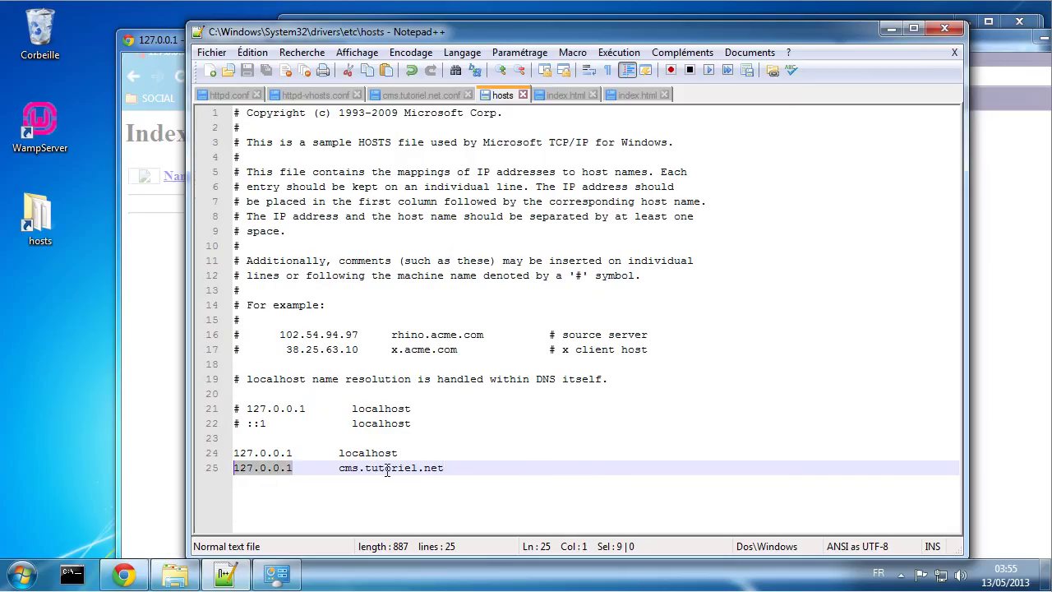
key(ctrl+v)
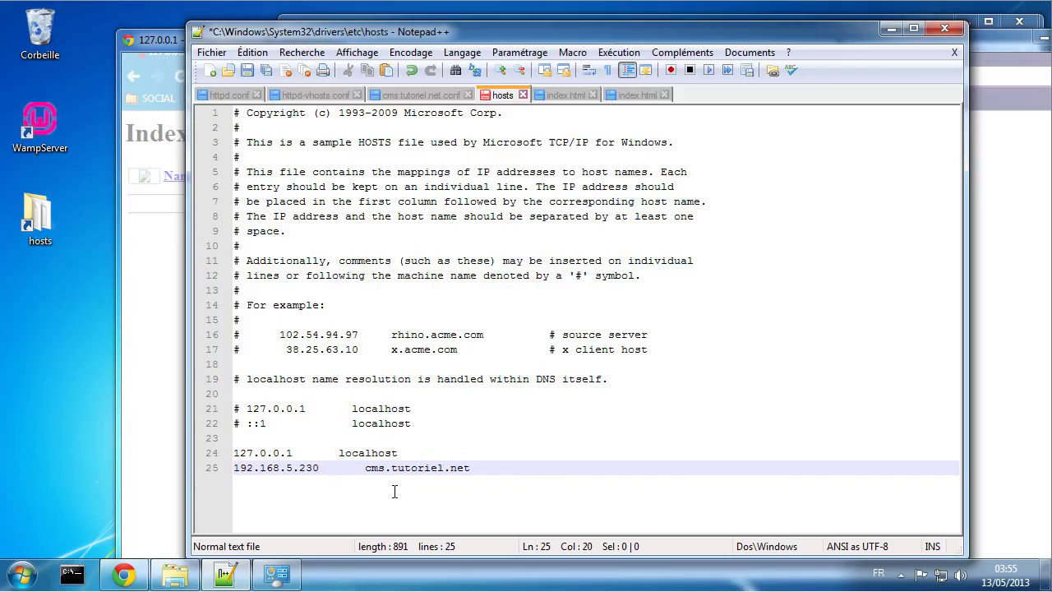
key(BackSpace)
key(BackSpace)
key(BackSpace)
key(BackSpace)
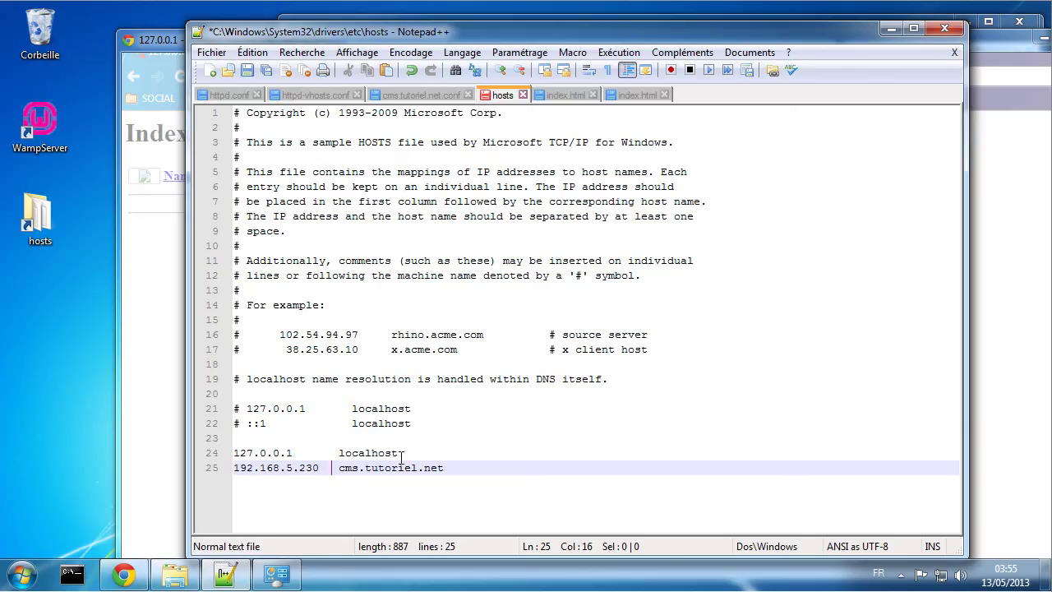
key(ctrl+s)
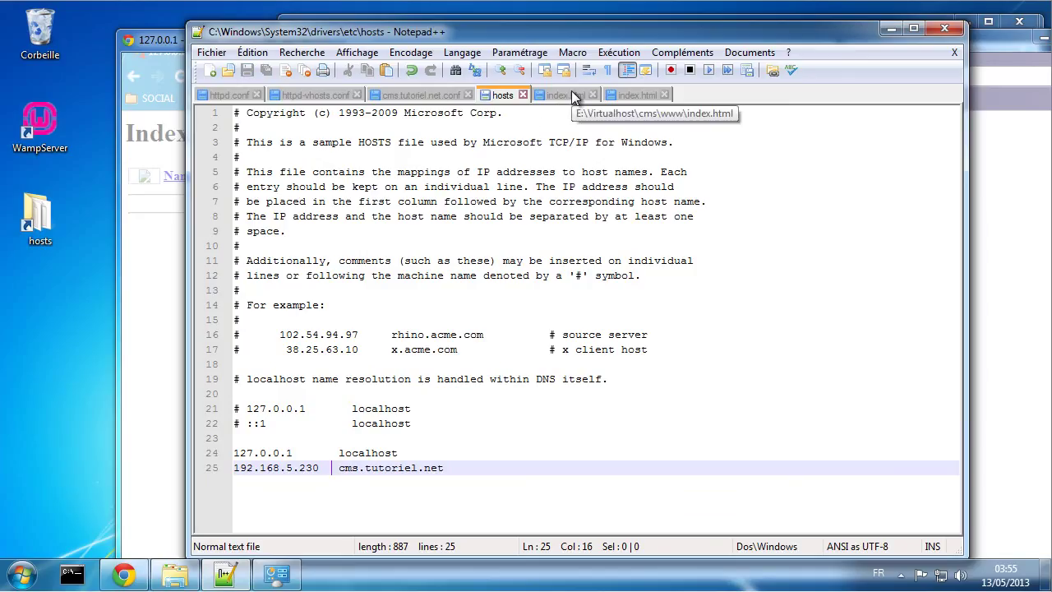
Step: Change NameVirtualHost *:80 to 192.168.5.230:80 on line 19, save, and launch WampServer
click(333, 99)
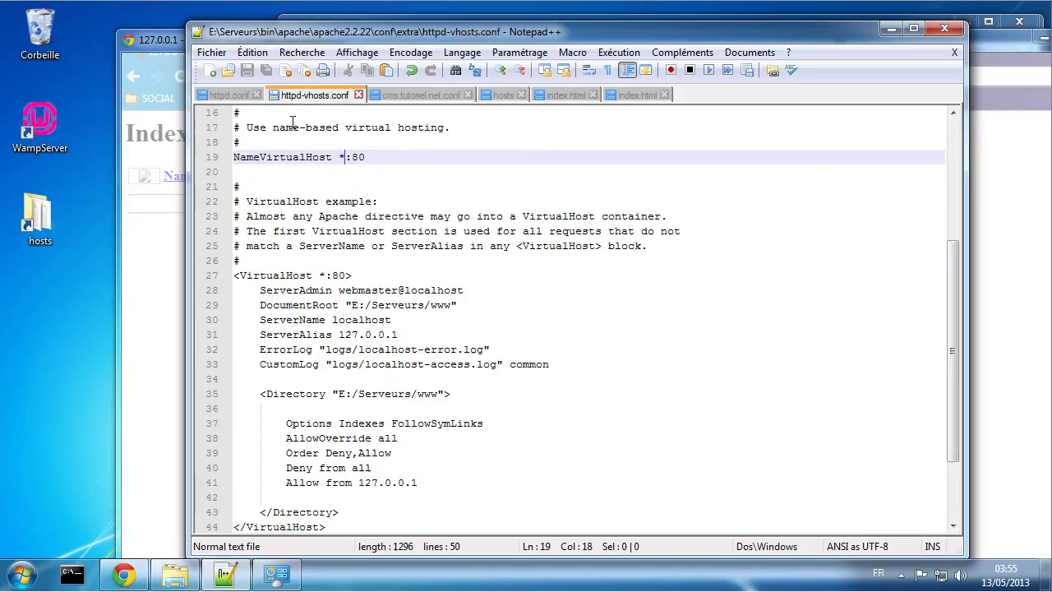
click(339, 157)
drag(345, 158, 346, 157)
key(ctrl+v)
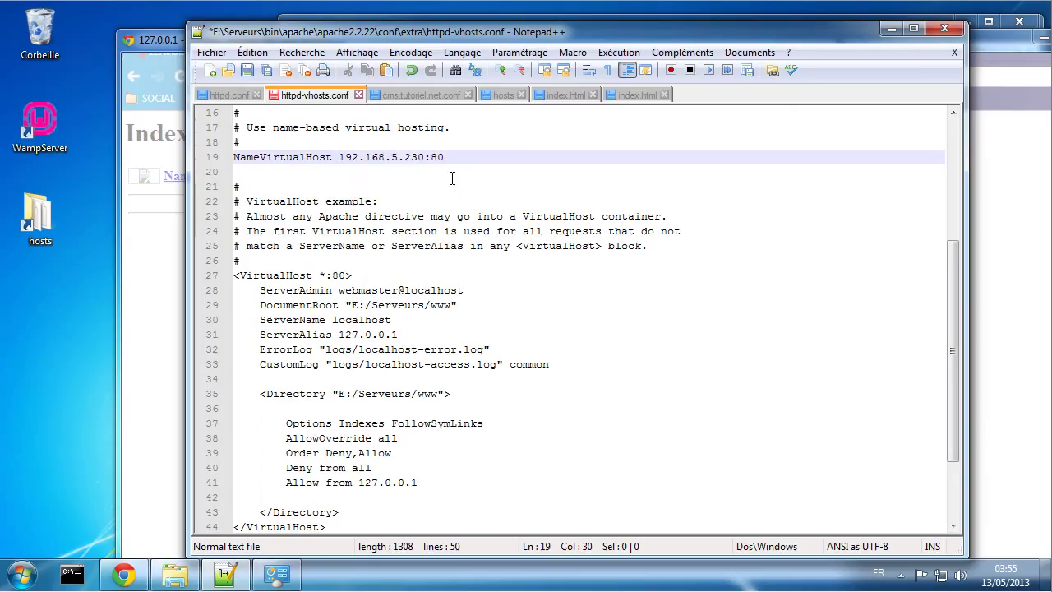
click(473, 174)
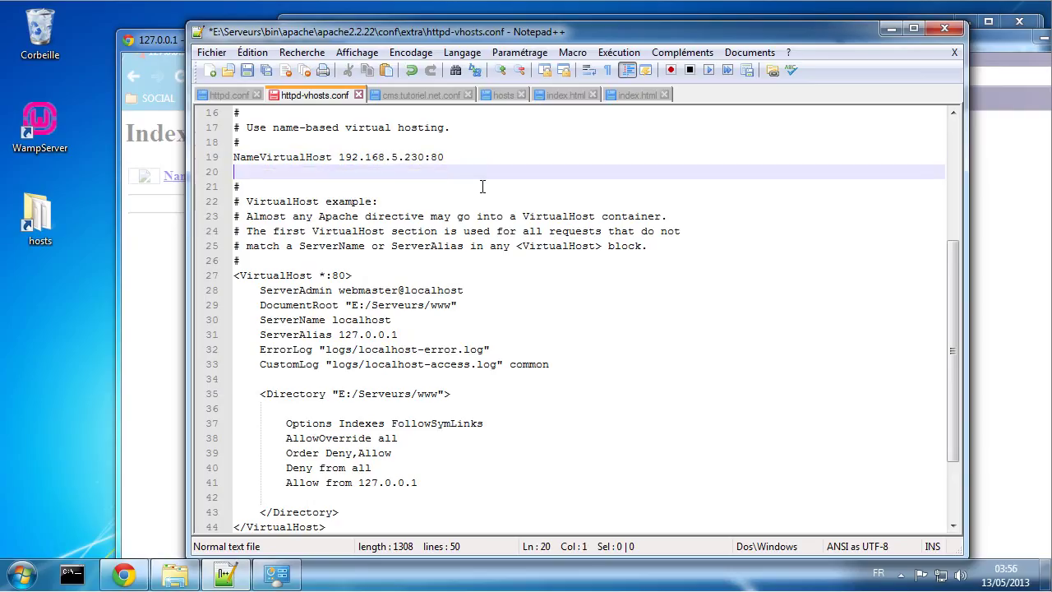
key(ctrl+s)
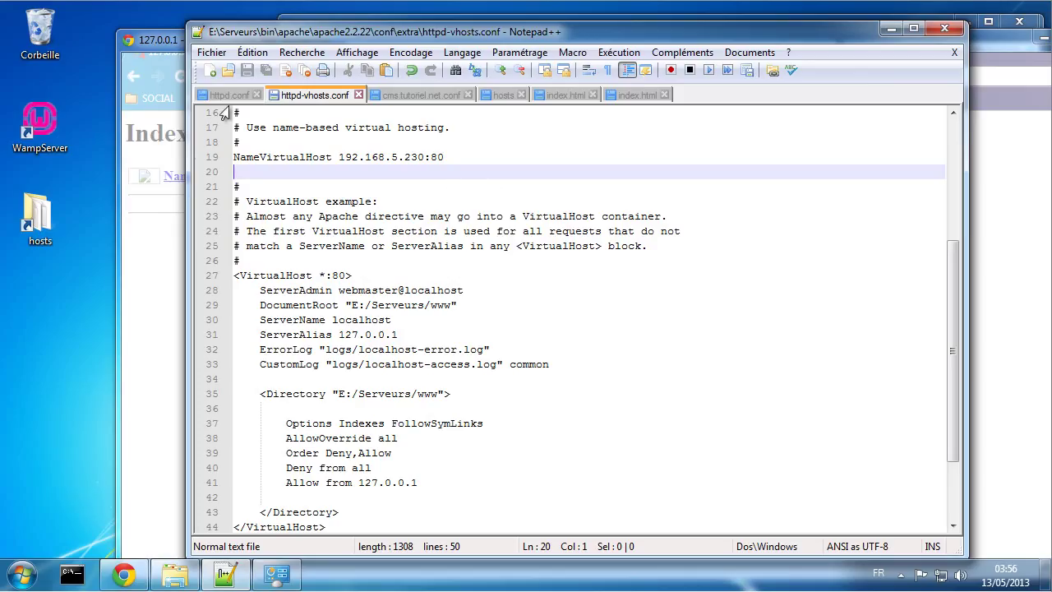
double_click(41, 136)
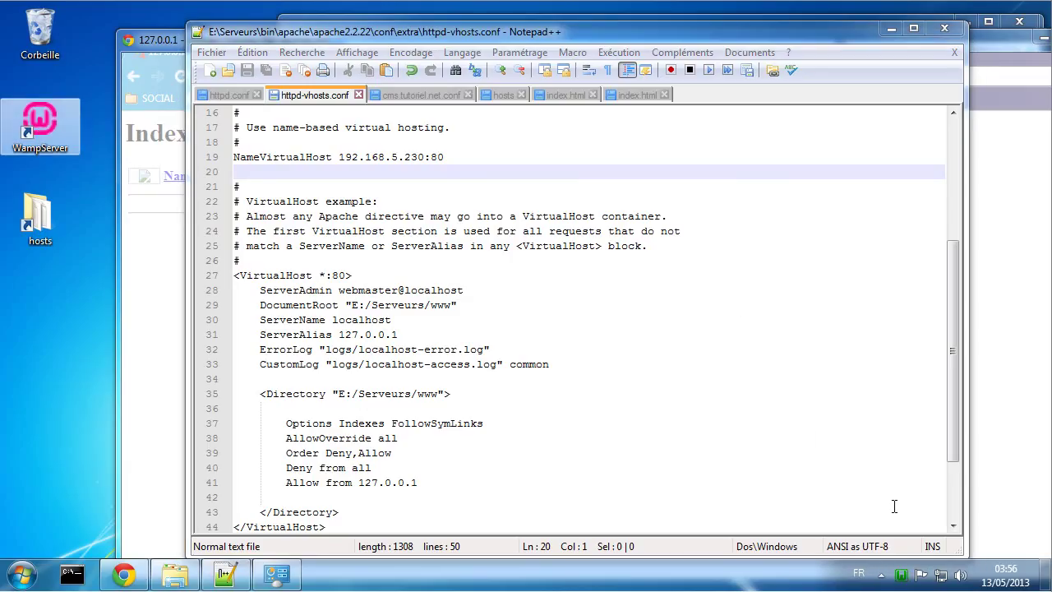
Step: Close the frozen Chrome window and force the unresponsive browser to shut down
click(138, 311)
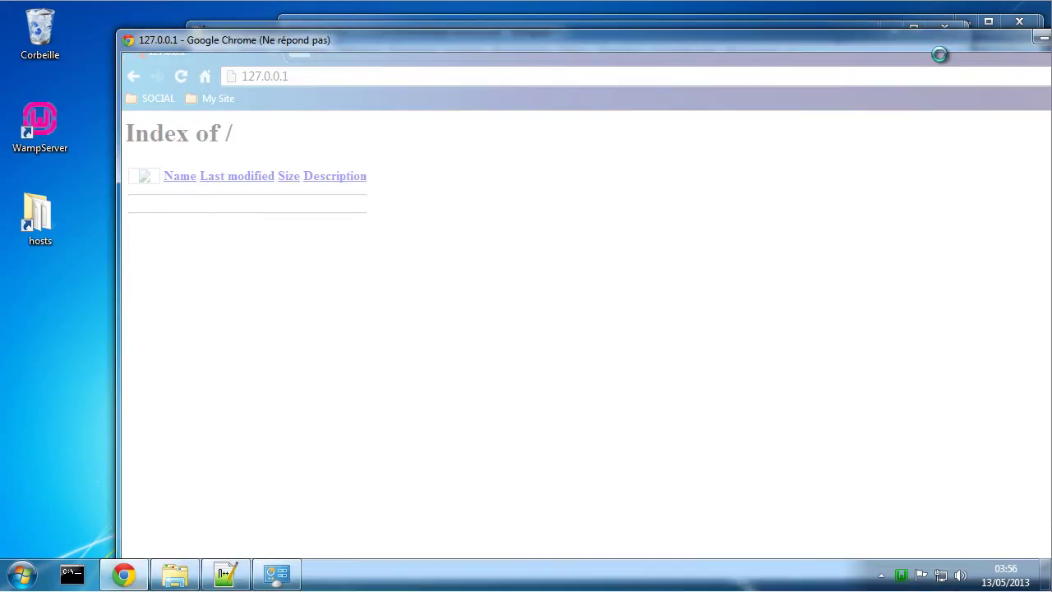
drag(940, 51, 820, 57)
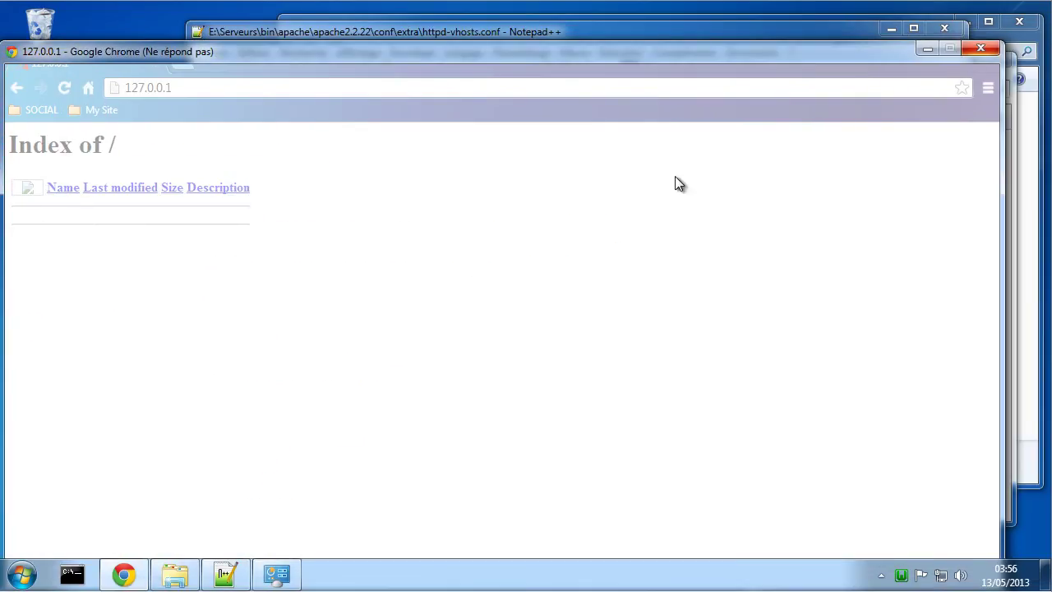
click(981, 48)
click(423, 340)
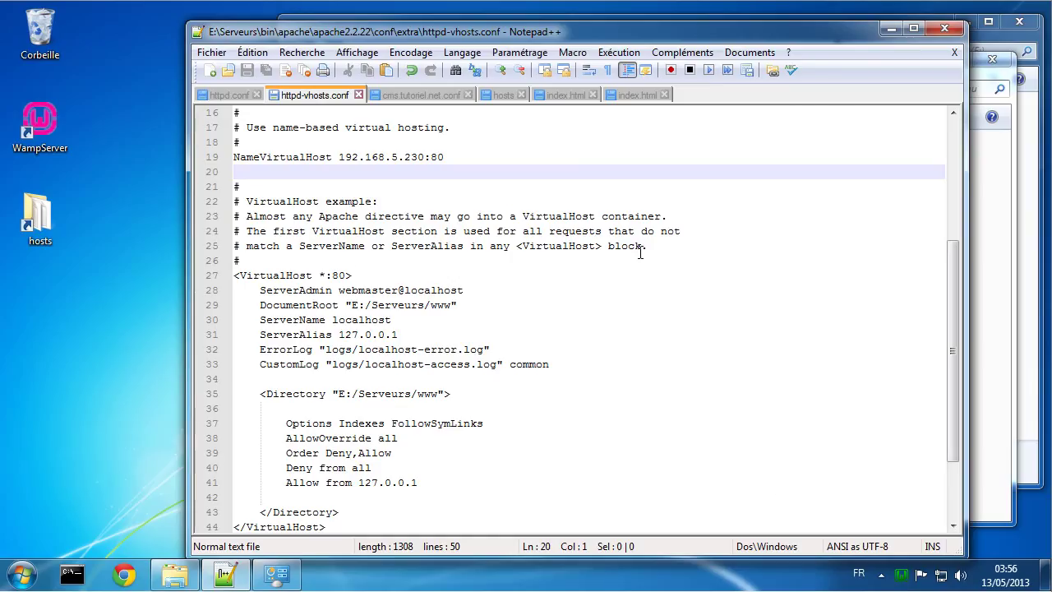
Step: Browse to E:\Virtualhost\cms\logs to confirm it is empty, then return to Notepad++
click(180, 568)
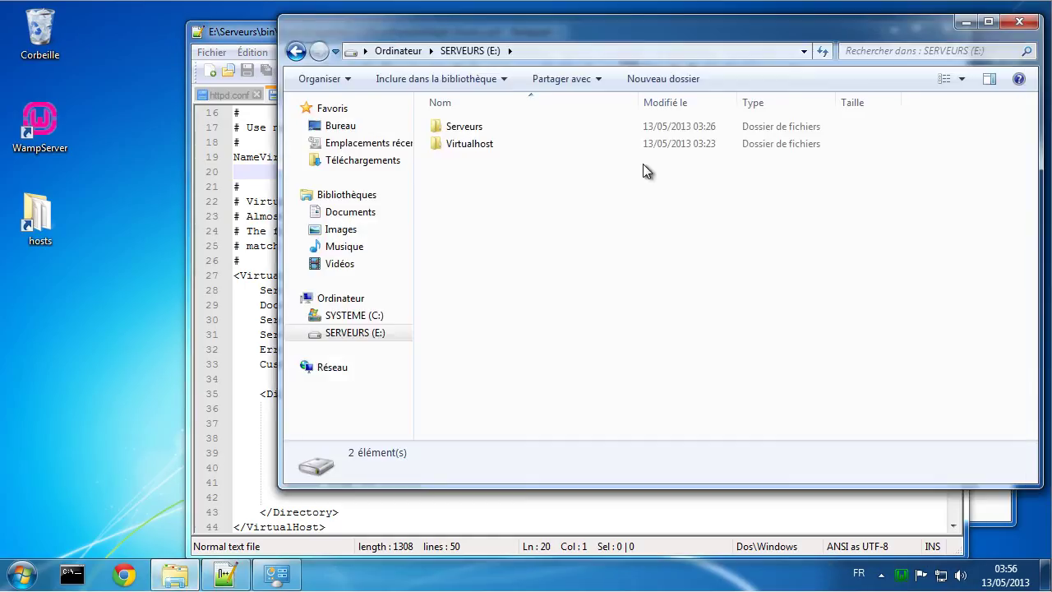
click(468, 141)
double_click(468, 143)
double_click(466, 125)
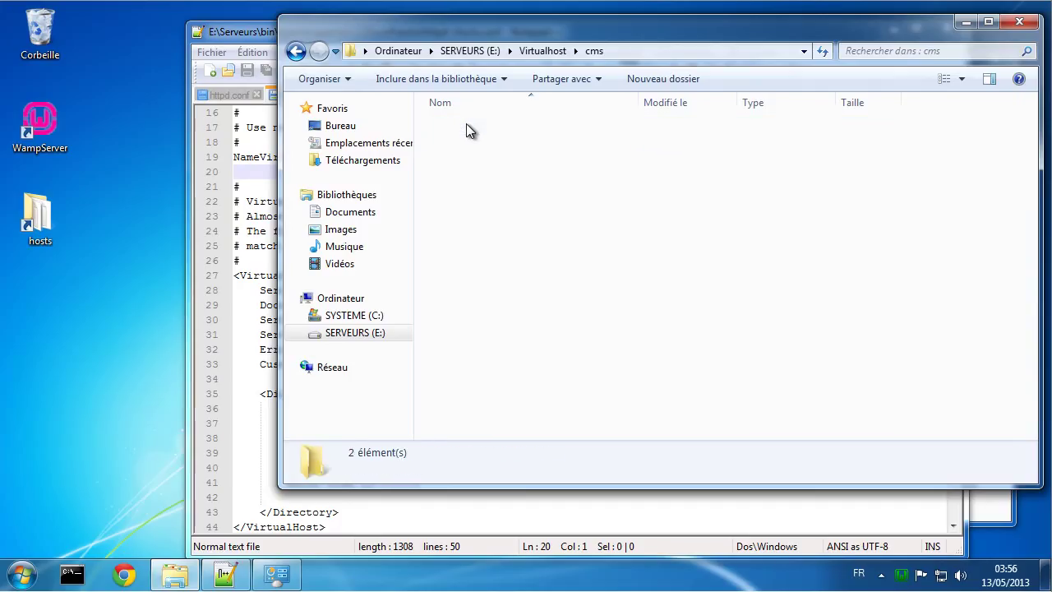
double_click(466, 126)
click(822, 51)
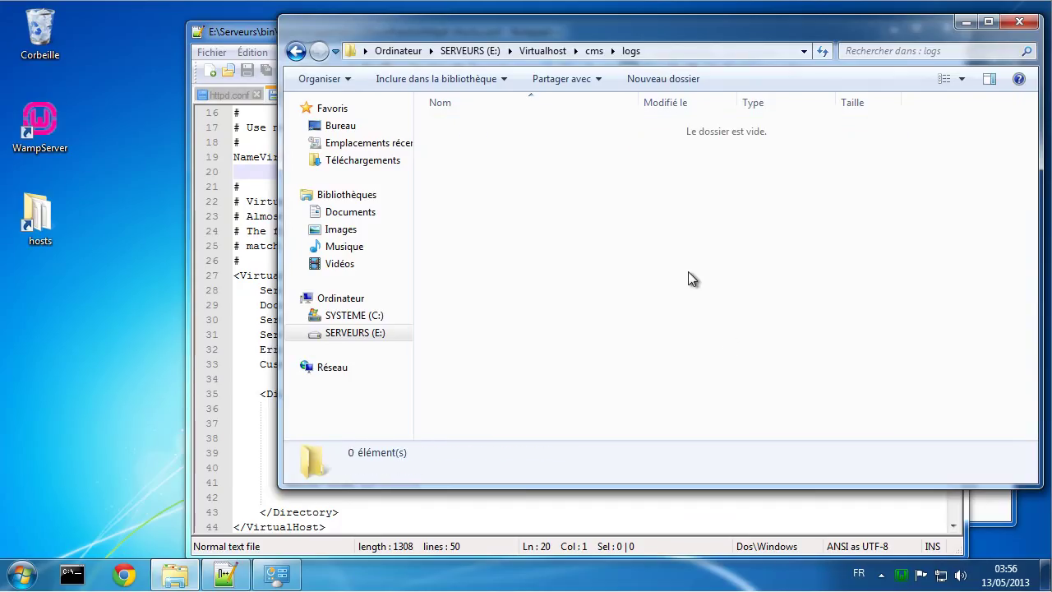
click(248, 320)
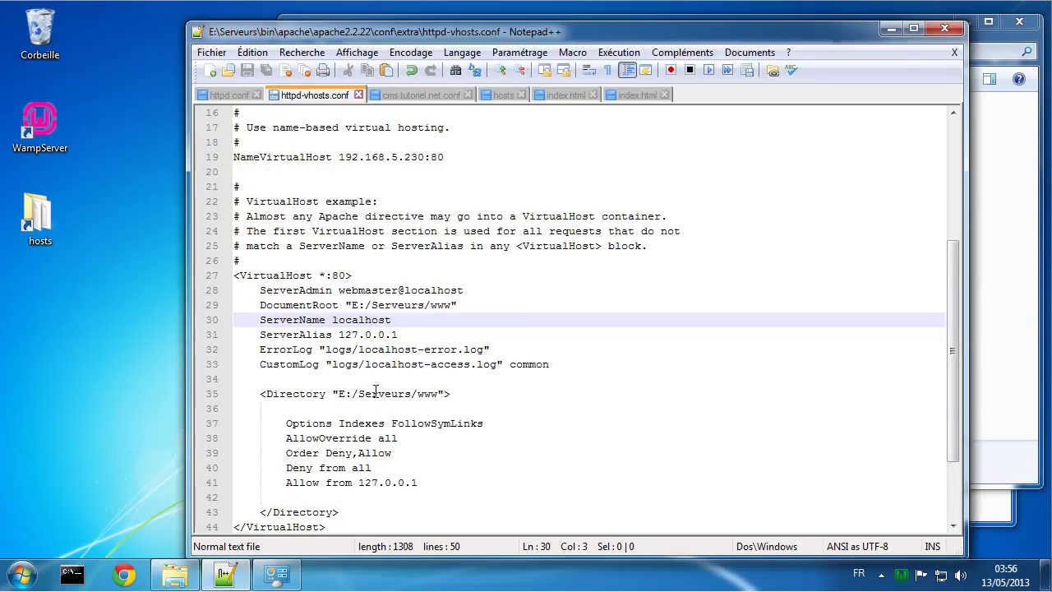
Step: Prefix the ErrorLog and CustomLog paths with E:/Virtualhost/cms/ in cms.tutoriel.net.conf and save
click(415, 95)
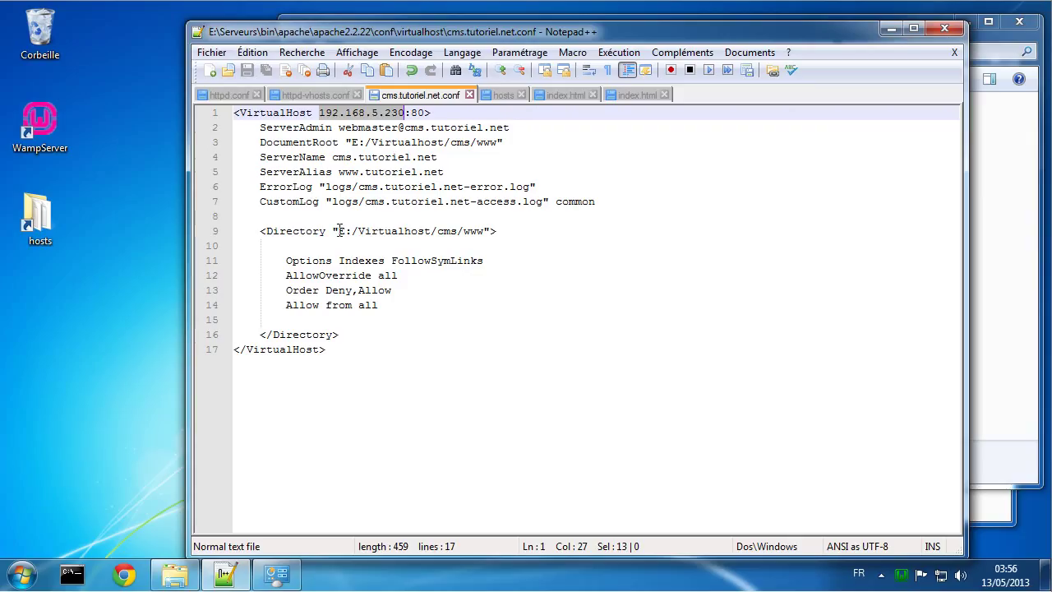
drag(339, 231, 464, 231)
key(ctrl+c)
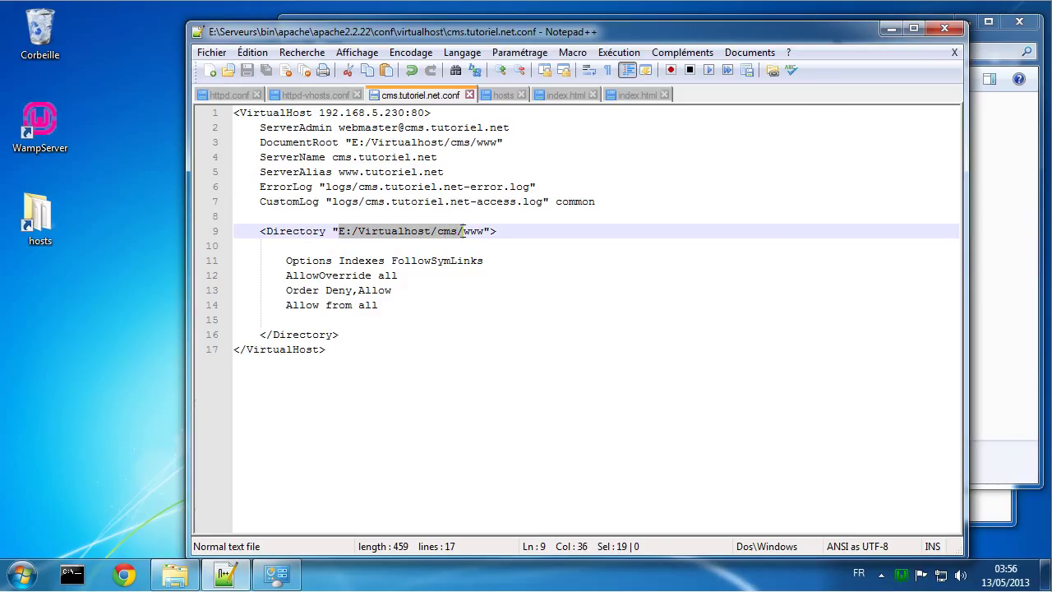
click(327, 187)
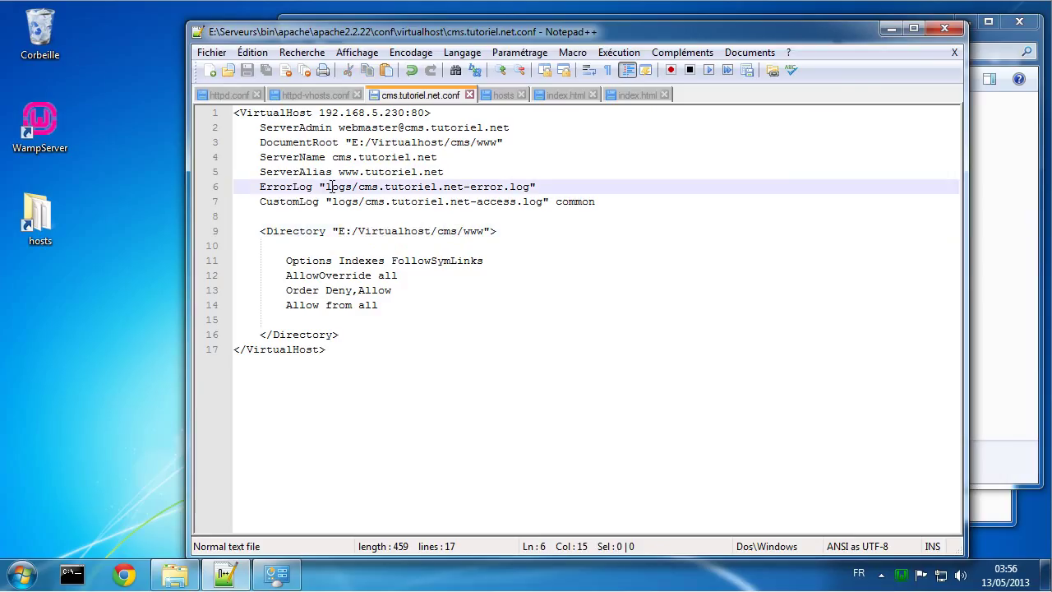
key(ctrl+v)
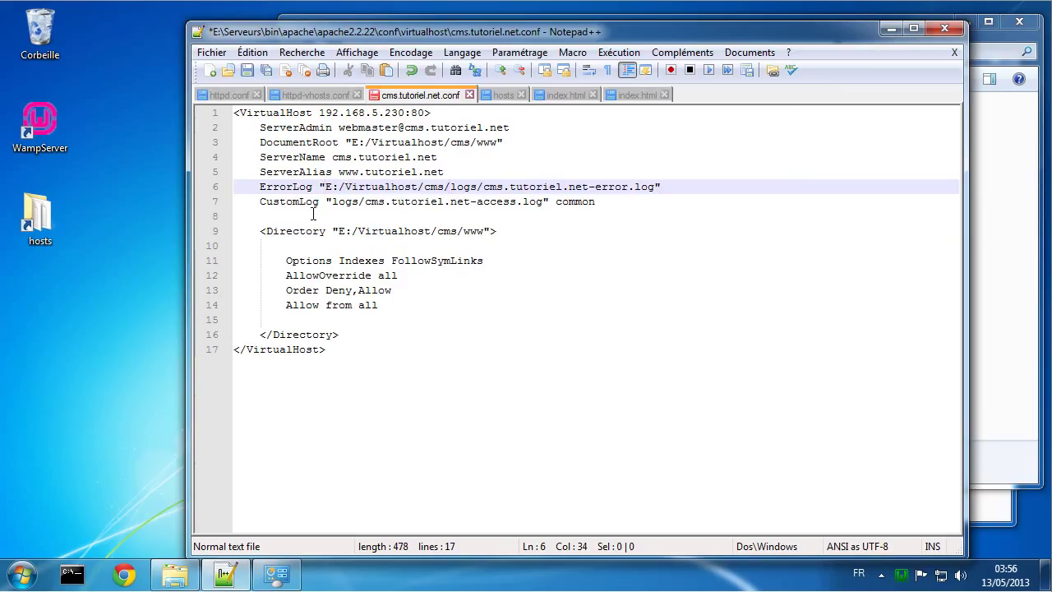
click(332, 202)
key(ctrl+v)
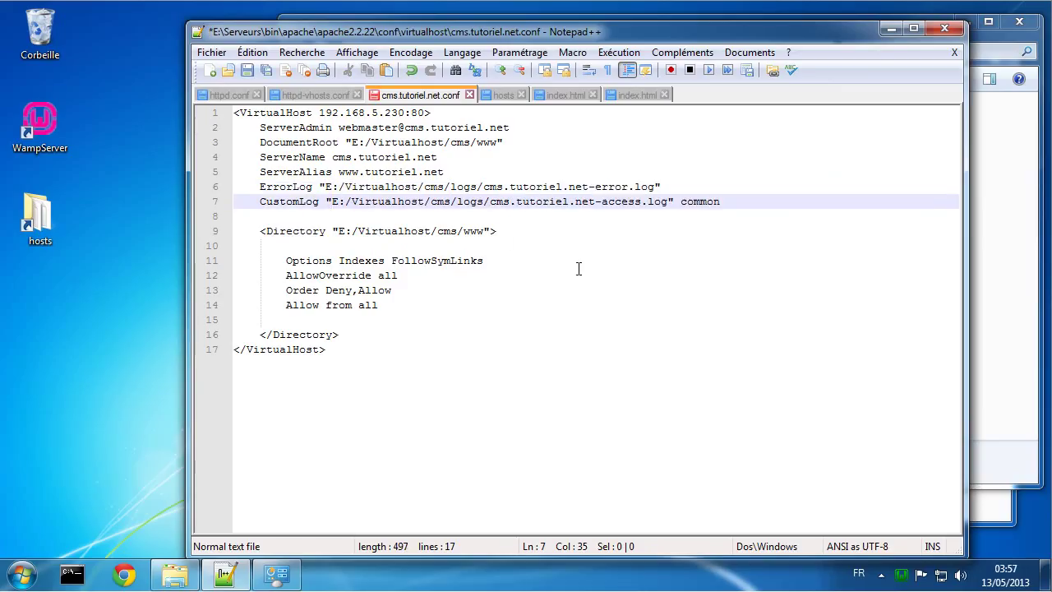
key(ctrl+s)
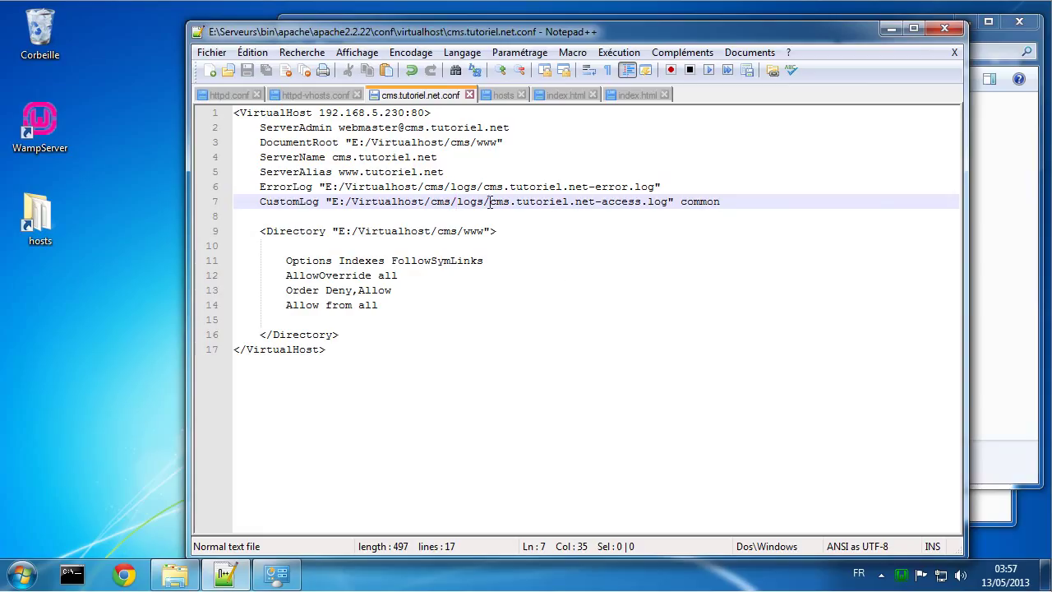
Step: Navigate to the E:\Serveurs\bin\apache\apache2.2.22\logs folder
click(175, 574)
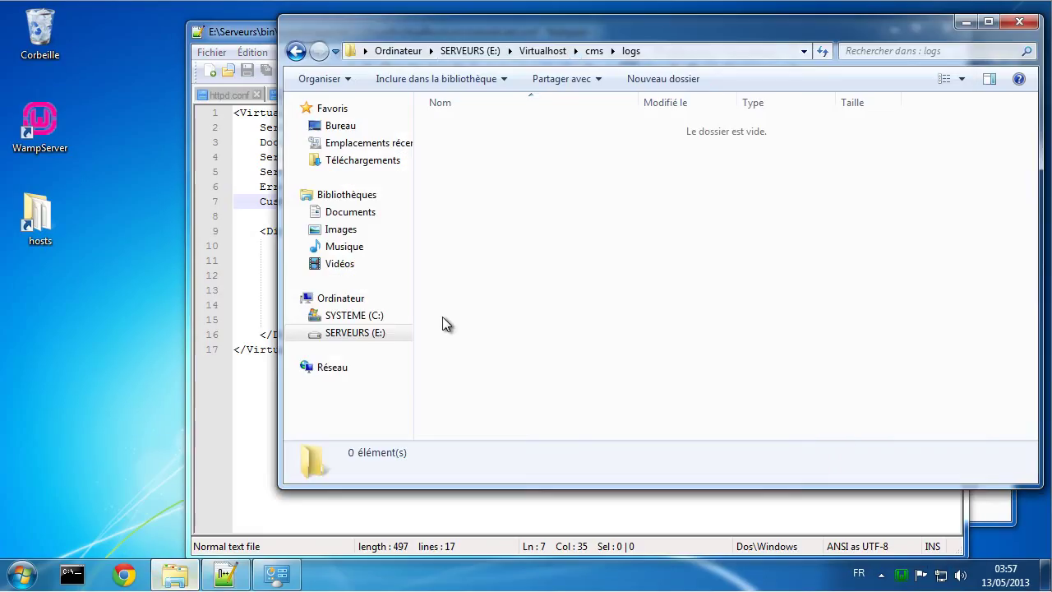
click(477, 52)
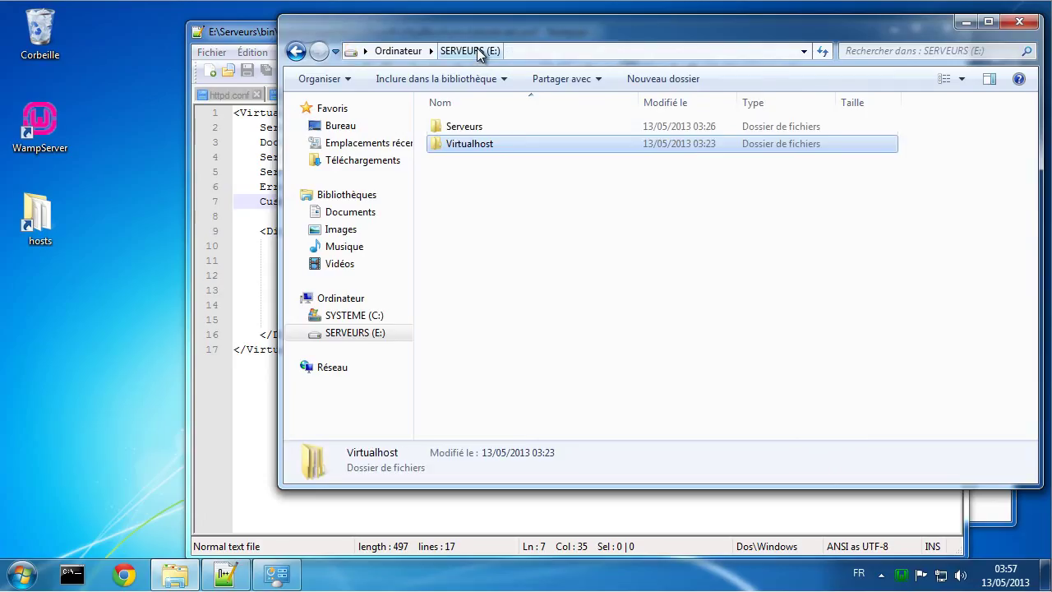
click(460, 128)
double_click(460, 128)
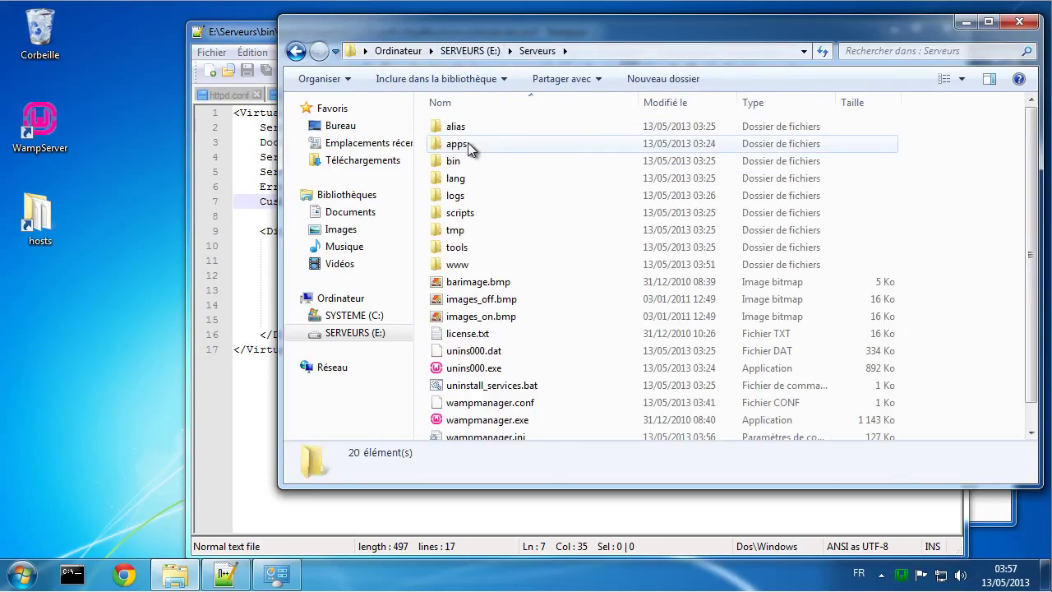
double_click(465, 159)
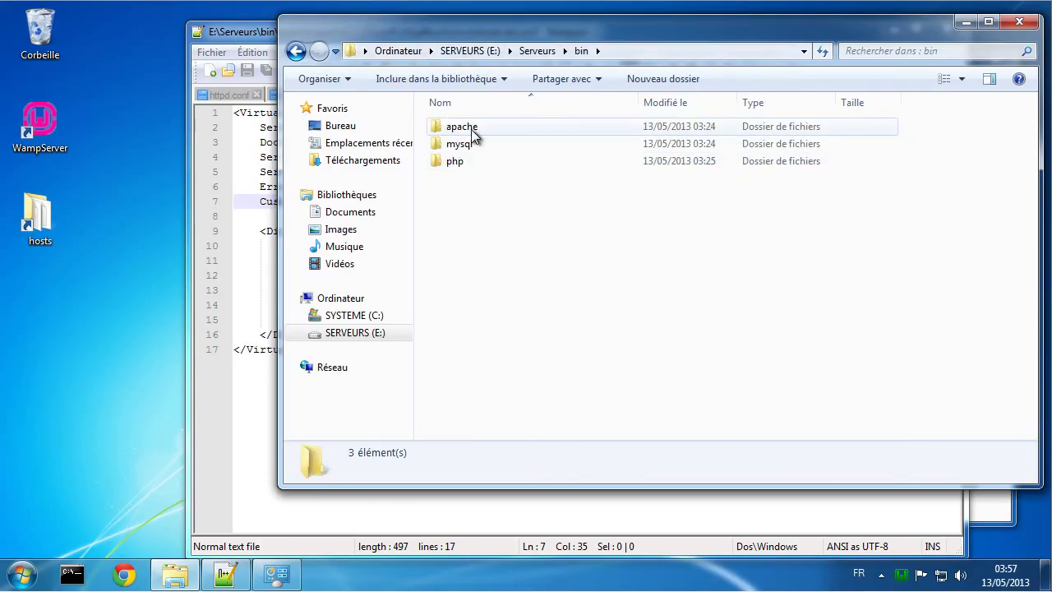
double_click(470, 128)
double_click(471, 128)
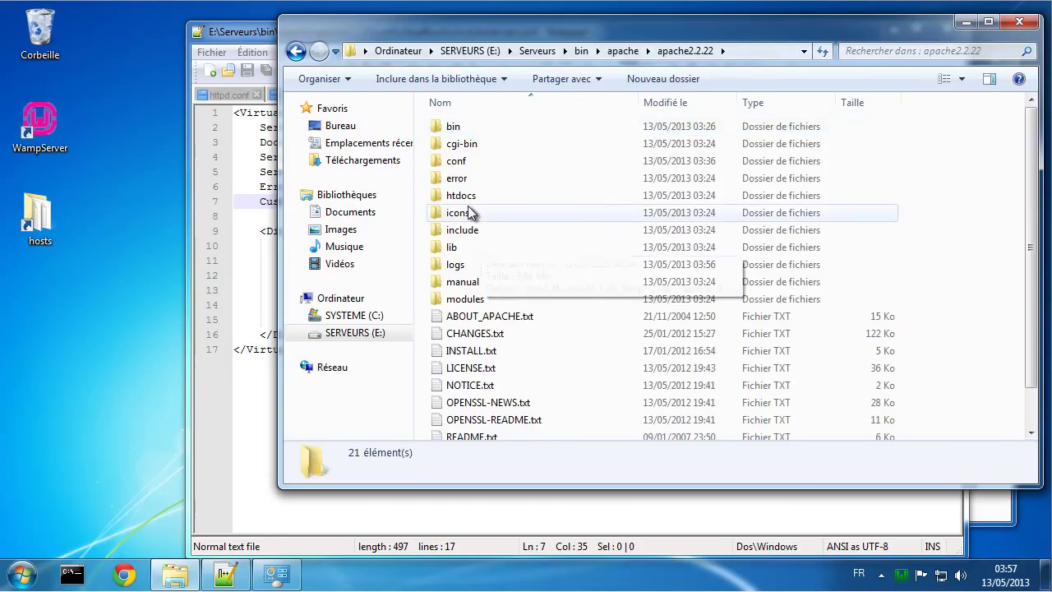
double_click(471, 265)
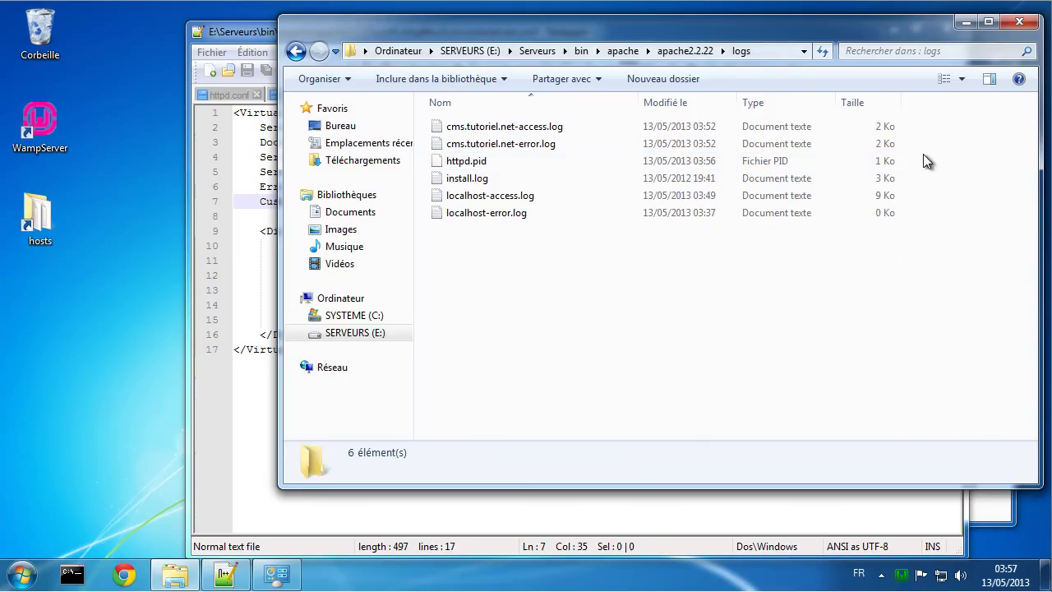
Step: Delete both cms.tutoriel.net access and error log files from that folder
drag(885, 145, 830, 124)
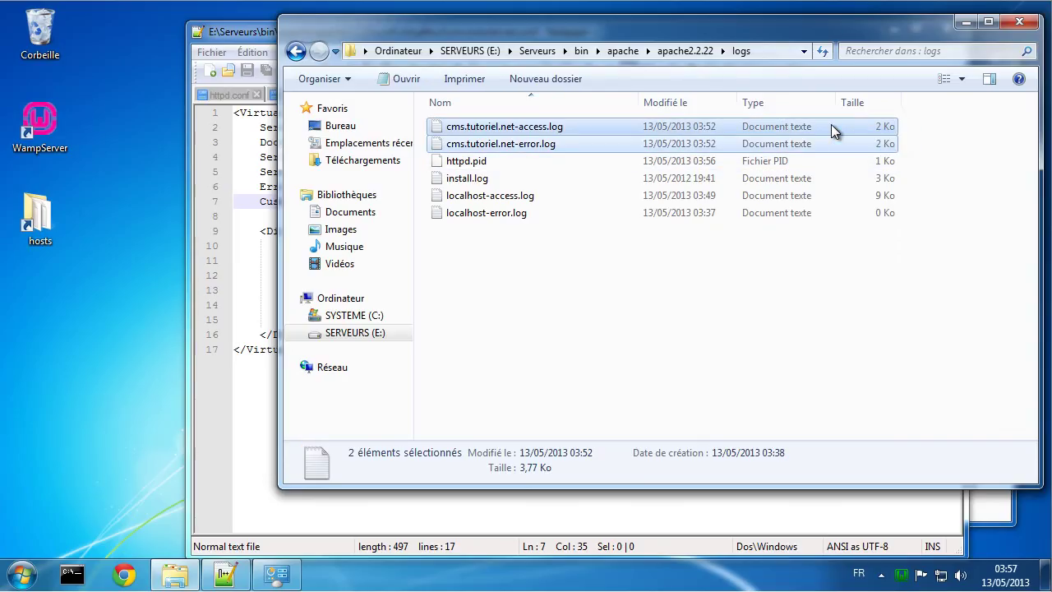
right_click(831, 124)
click(837, 316)
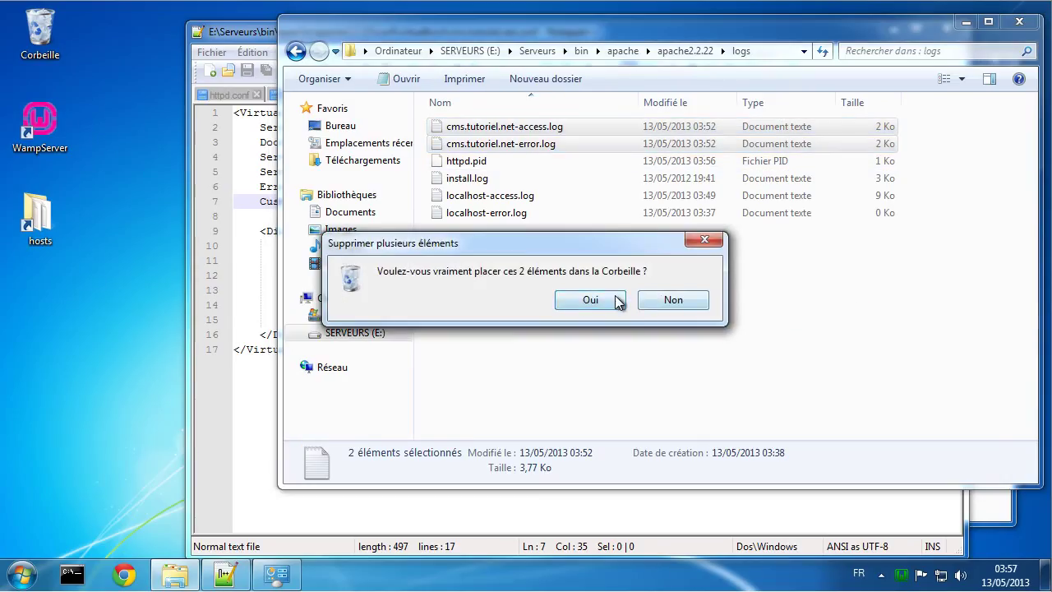
click(583, 301)
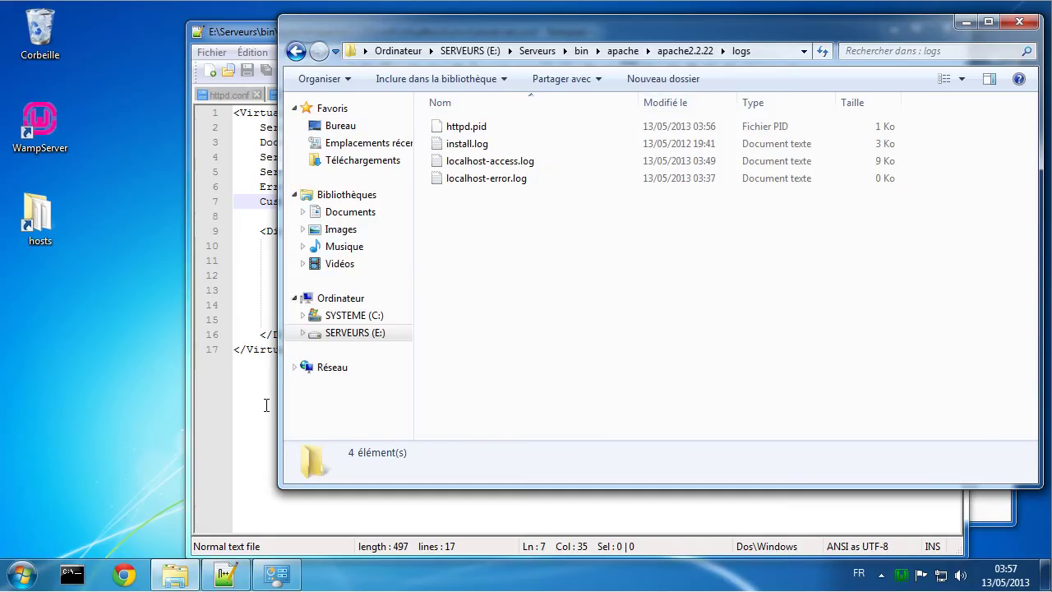
click(272, 388)
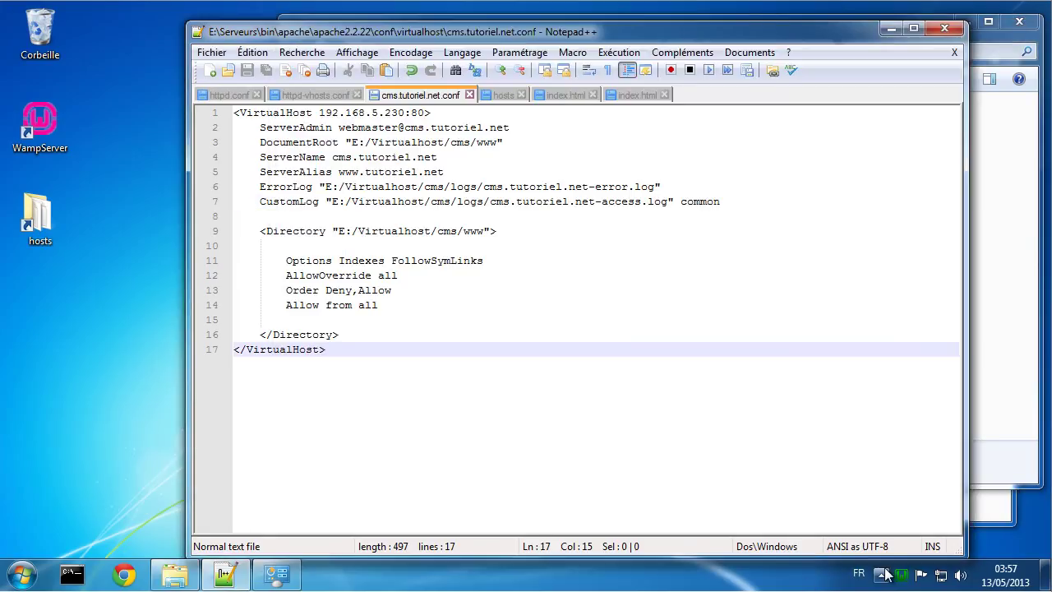
Step: Restart all WampServer services from the tray menu
click(919, 576)
click(902, 575)
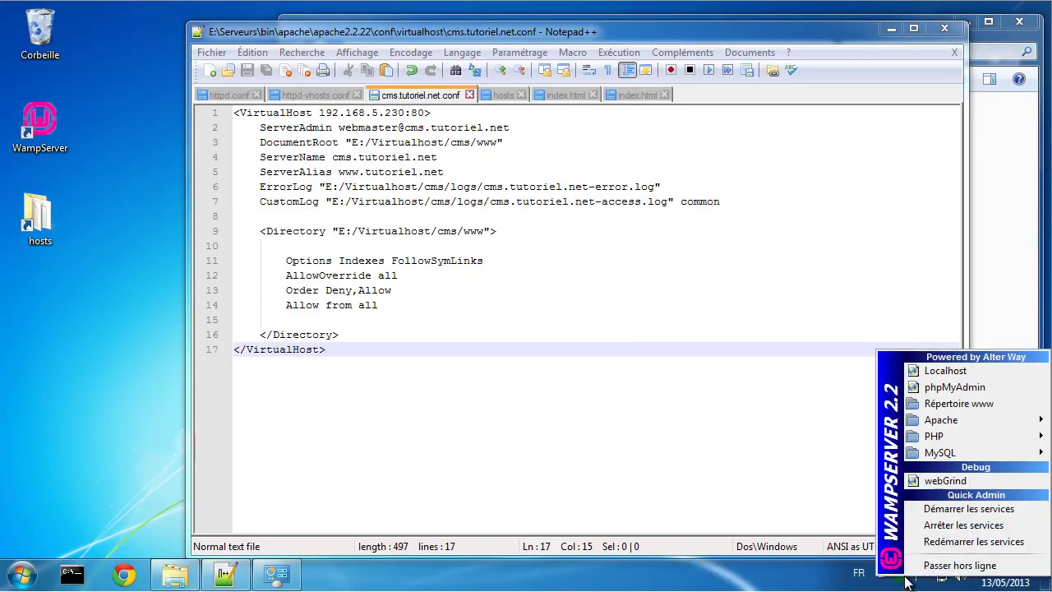
click(949, 540)
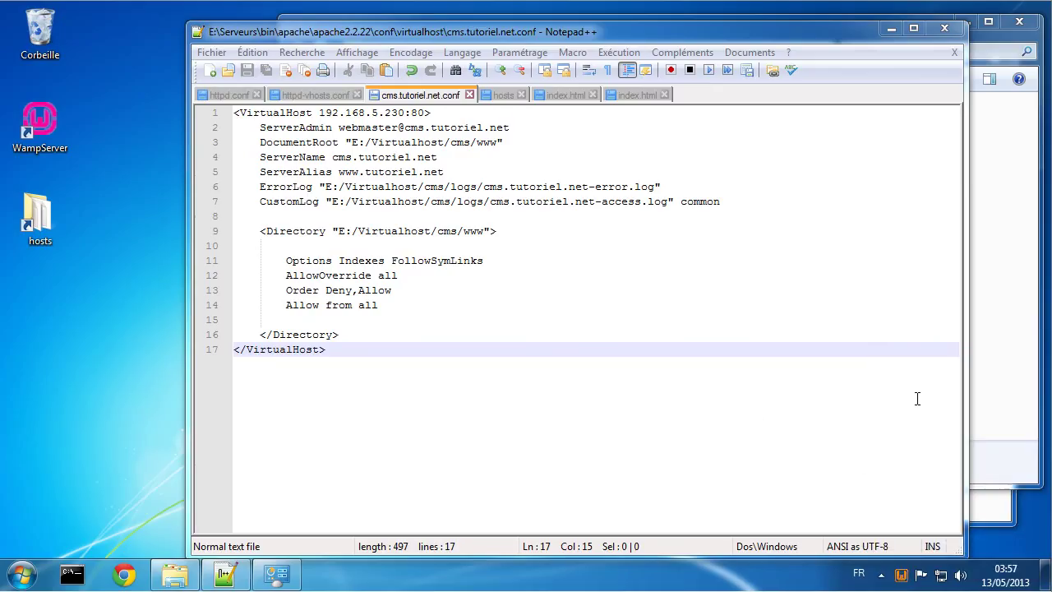
Step: Open the Localhost home page from the WampServer menu
right_click(904, 575)
click(901, 574)
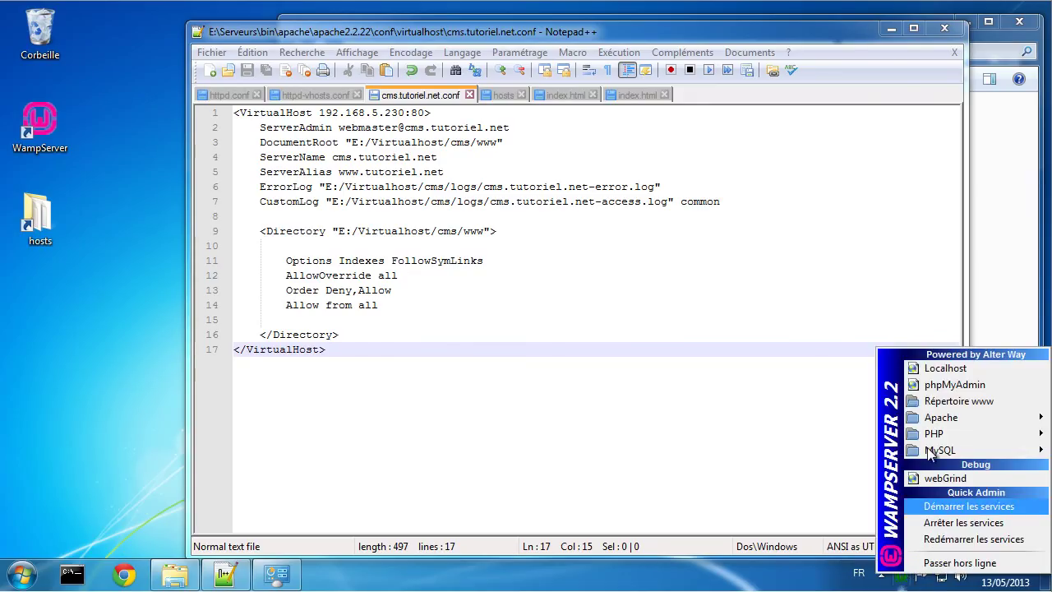
click(945, 367)
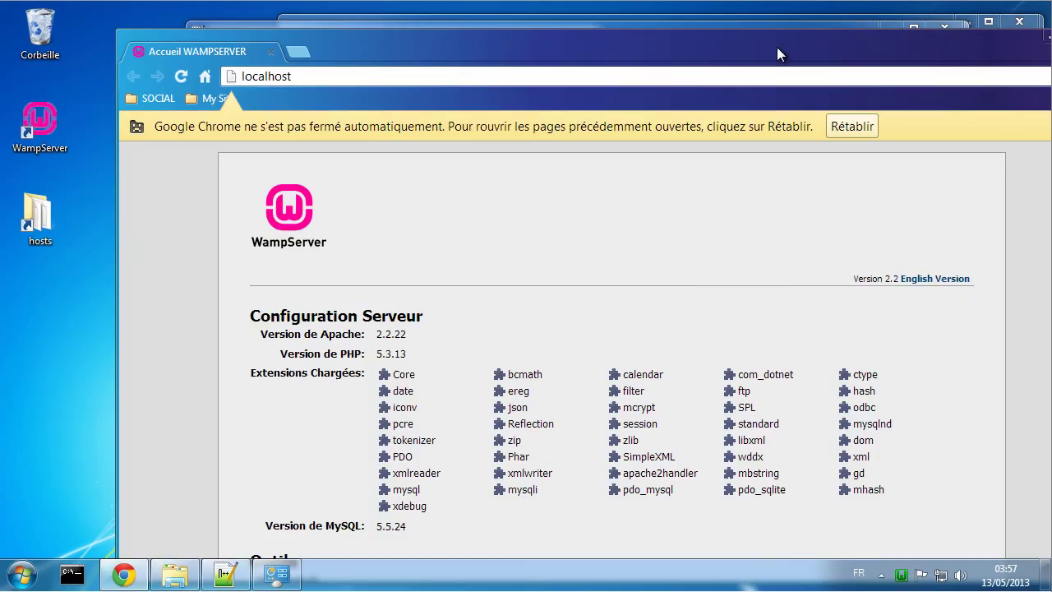
Step: Move the Chrome window left, dismiss the restore-pages notice, and reload the localhost home page
drag(776, 47, 726, 27)
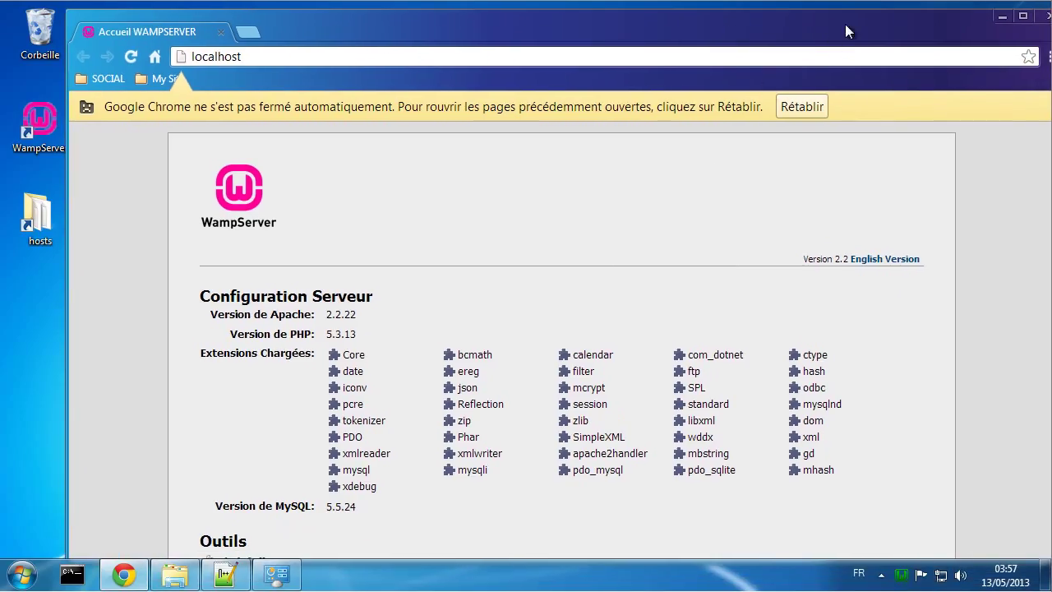
drag(845, 24, 805, 24)
click(1016, 106)
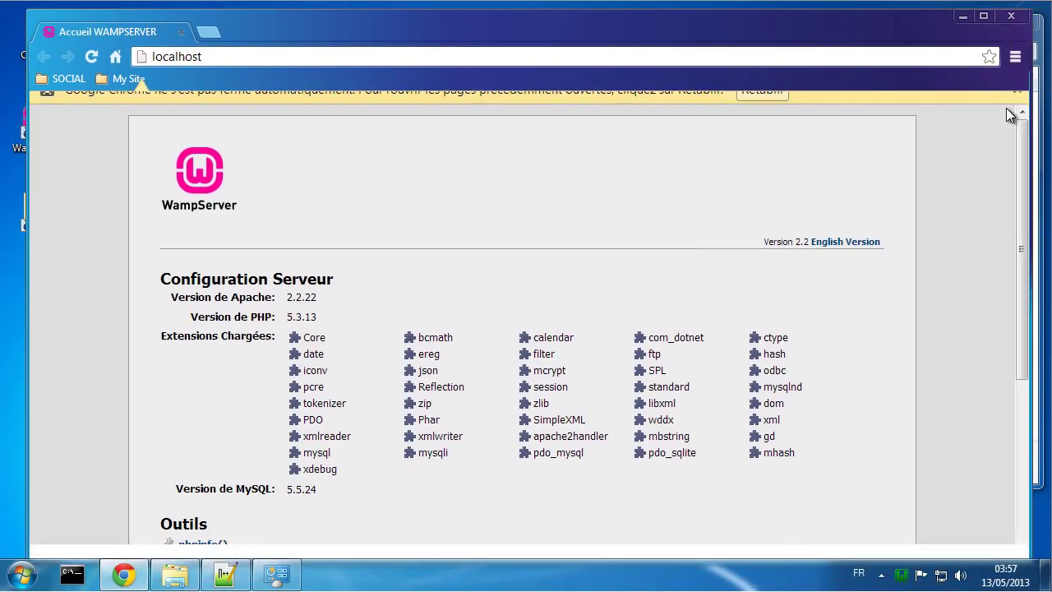
scroll(855, 204, down, 3)
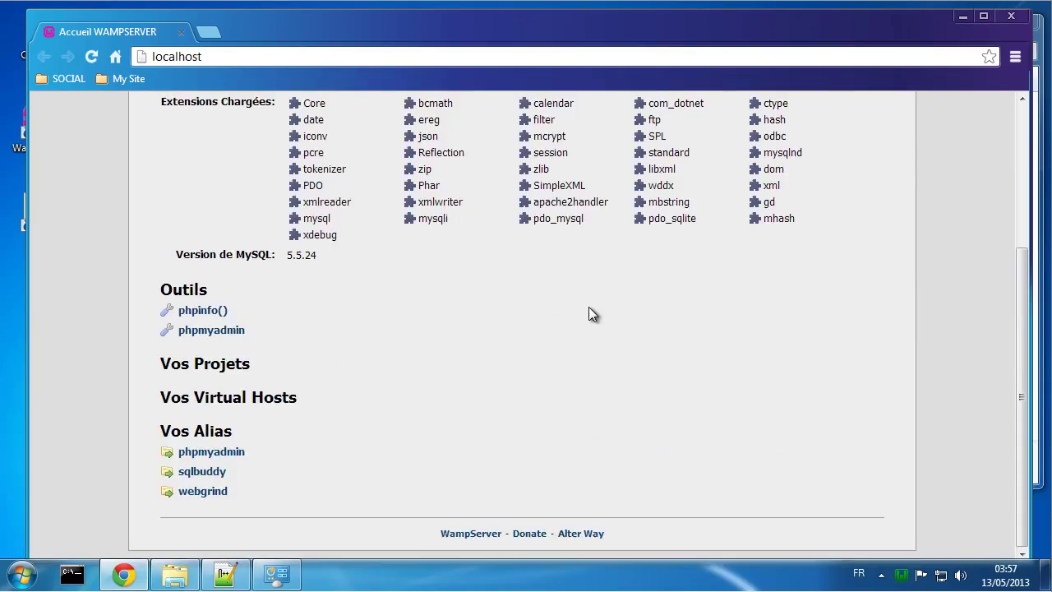
scroll(589, 307, up, 3)
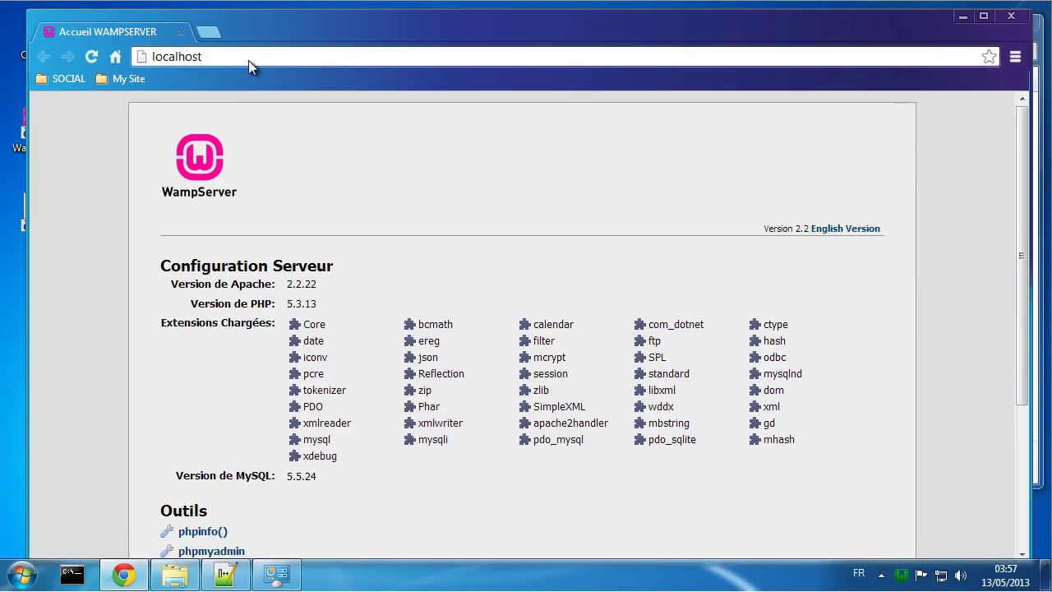
scroll(455, 427, down, 3)
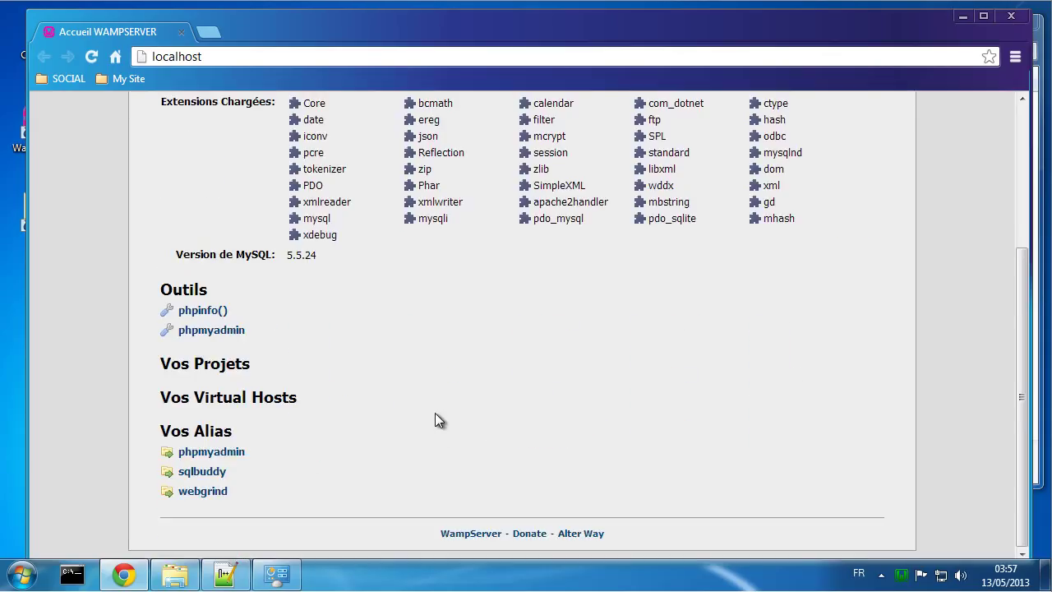
scroll(421, 332, up, 3)
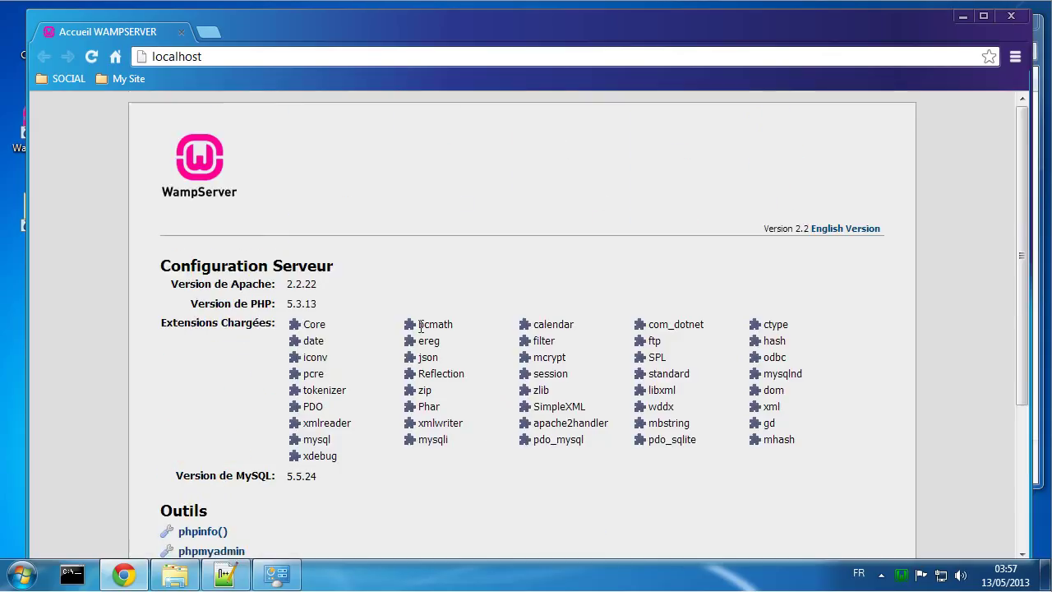
click(256, 53)
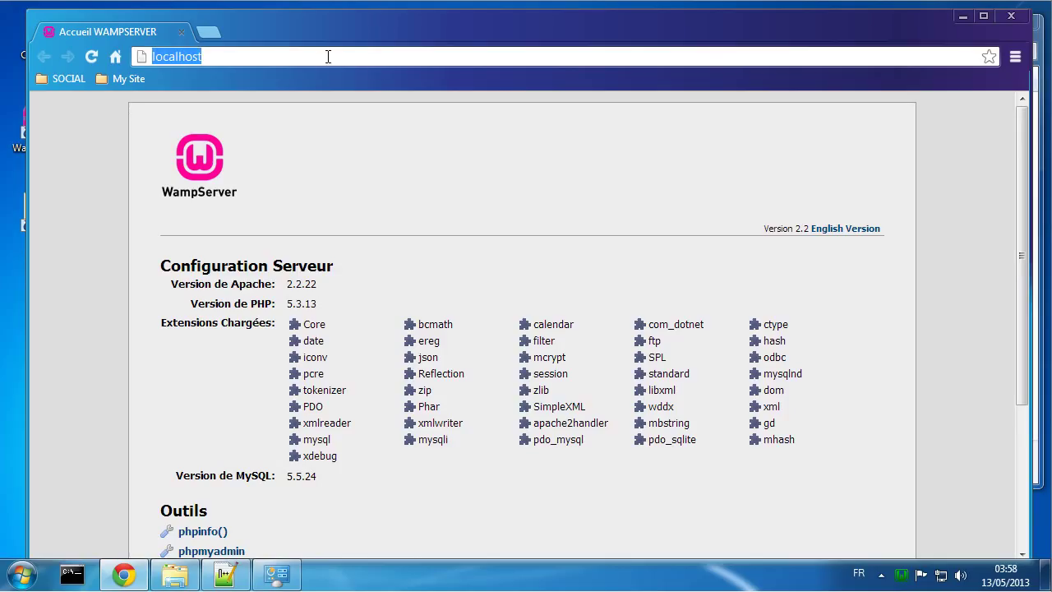
click(116, 57)
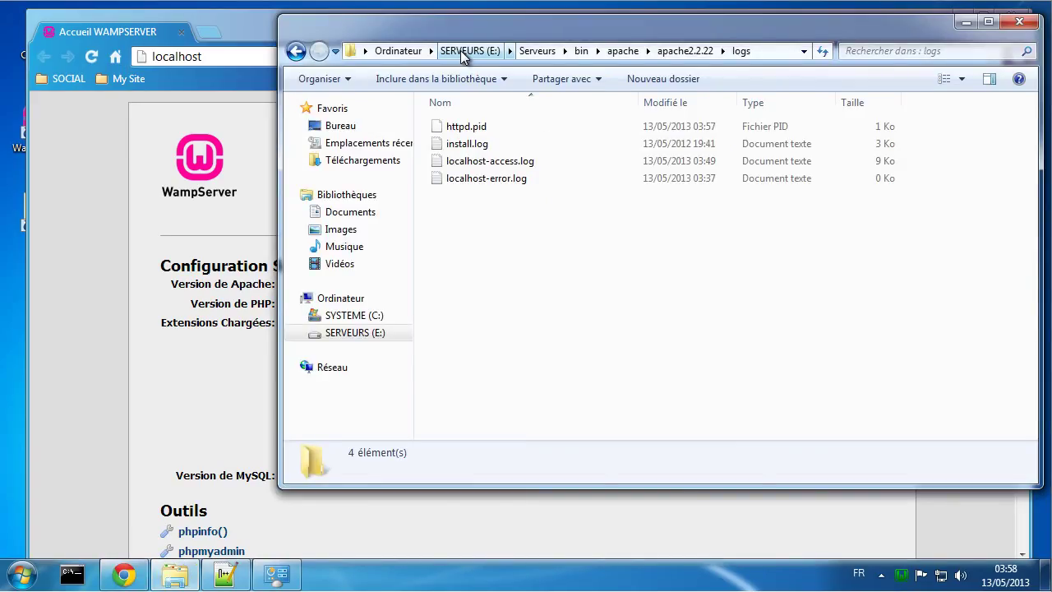
Step: Rename index.php in E:\Serveurs\www to indexx.php and reload localhost to see the default page
click(461, 50)
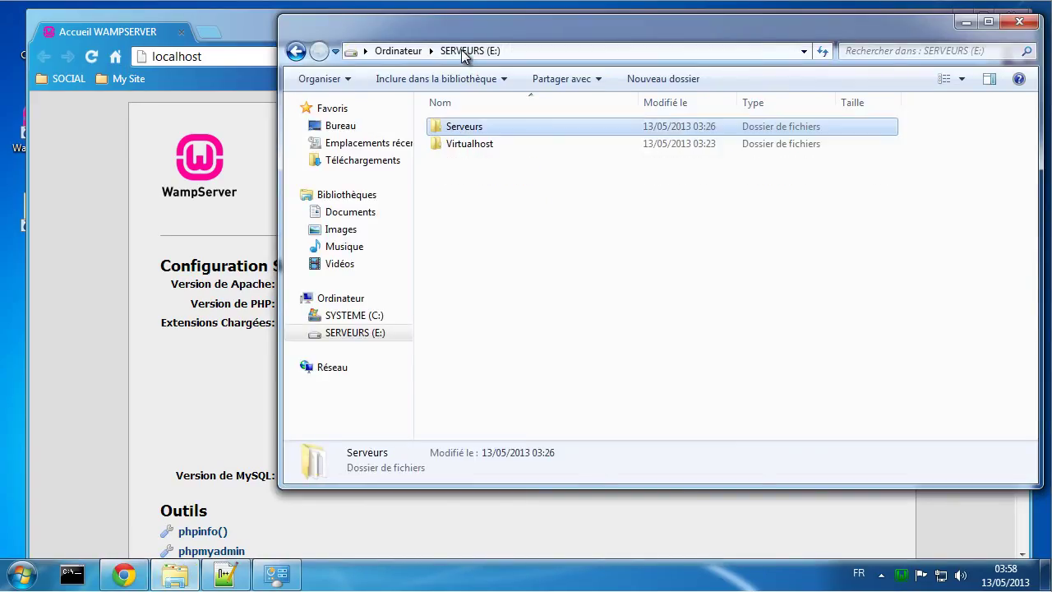
double_click(467, 129)
double_click(459, 267)
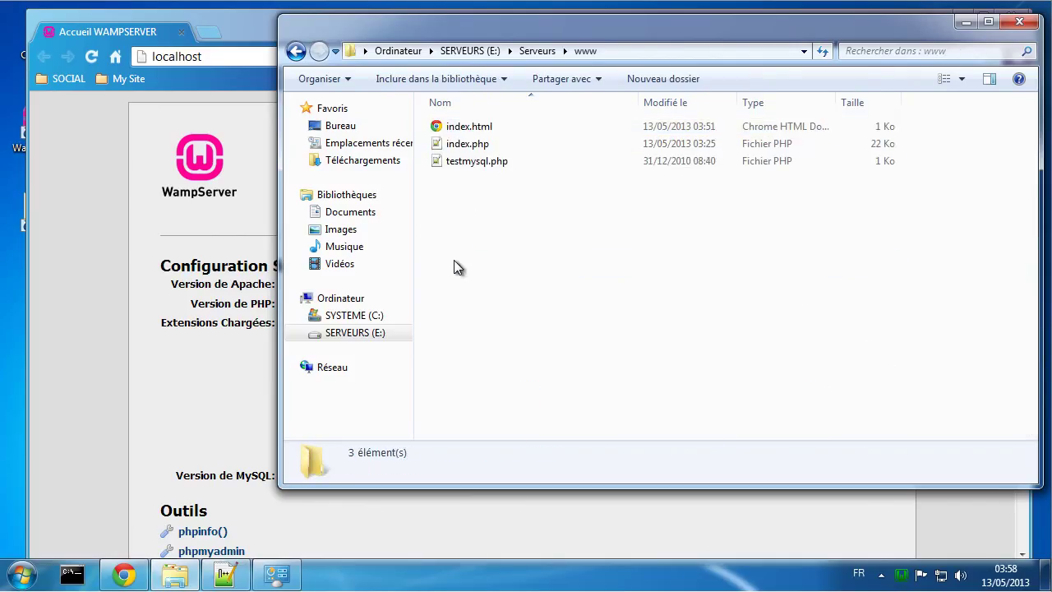
click(470, 129)
click(471, 147)
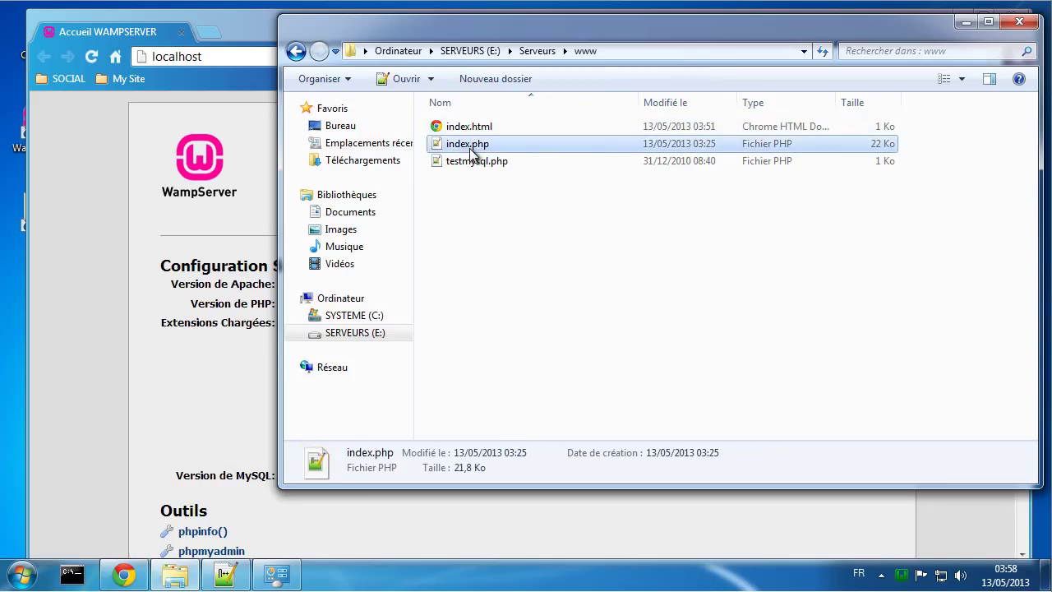
click(469, 144)
key(Right)
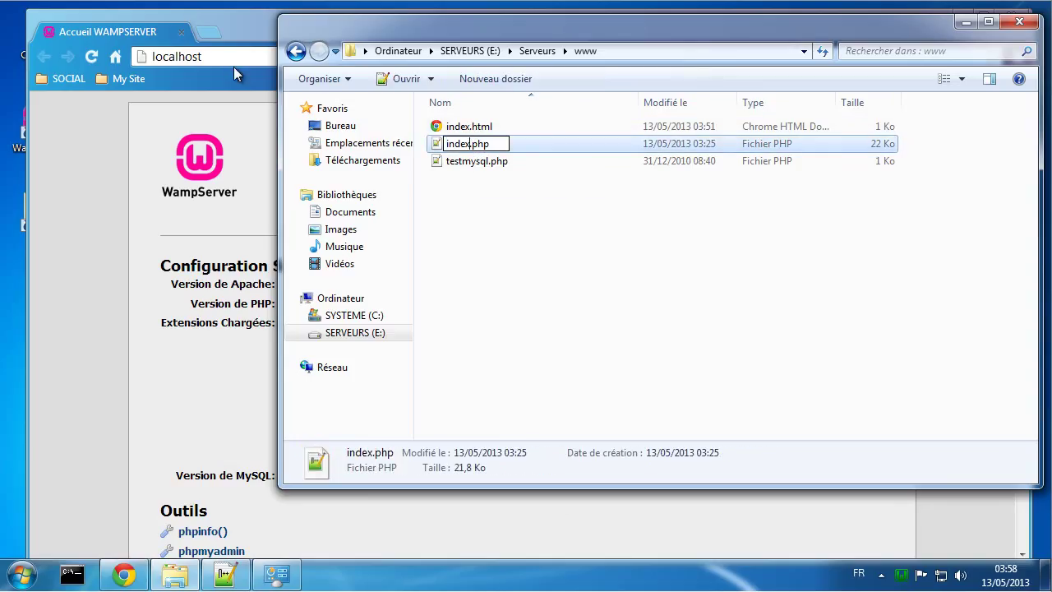
text(x)
click(521, 238)
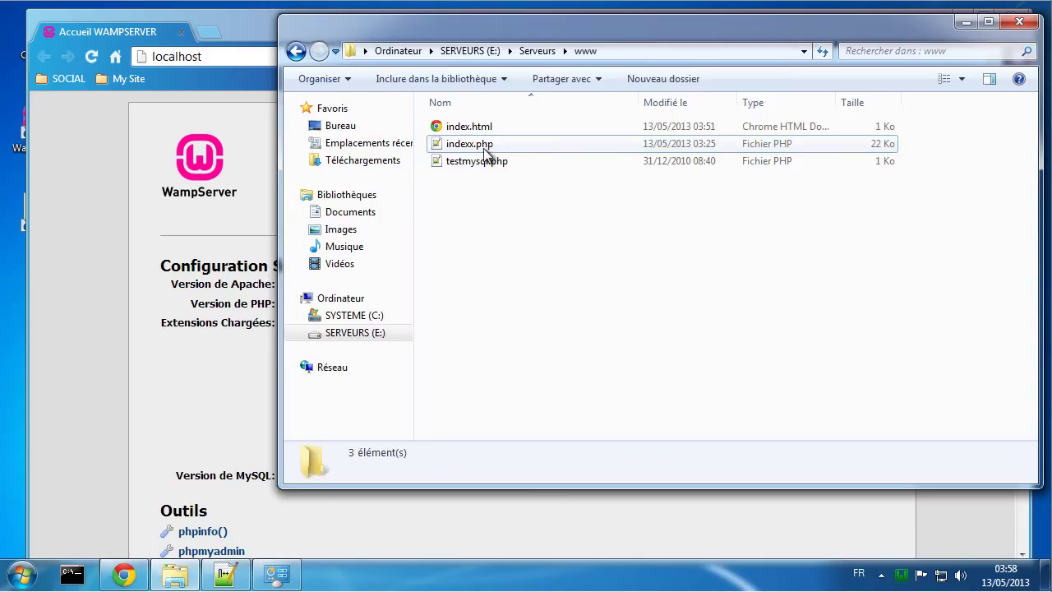
click(91, 55)
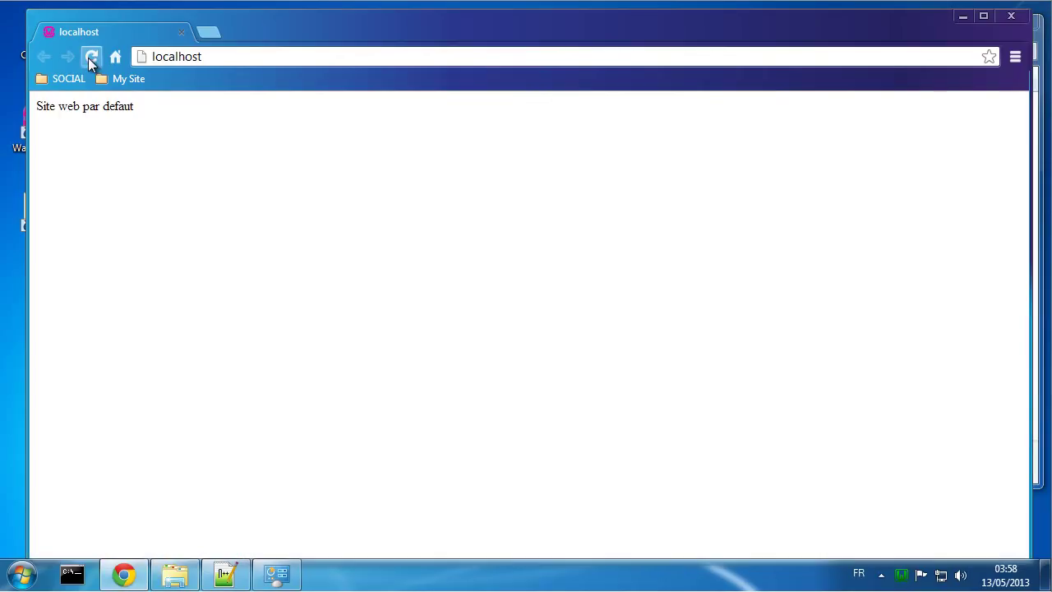
drag(157, 115, 36, 115)
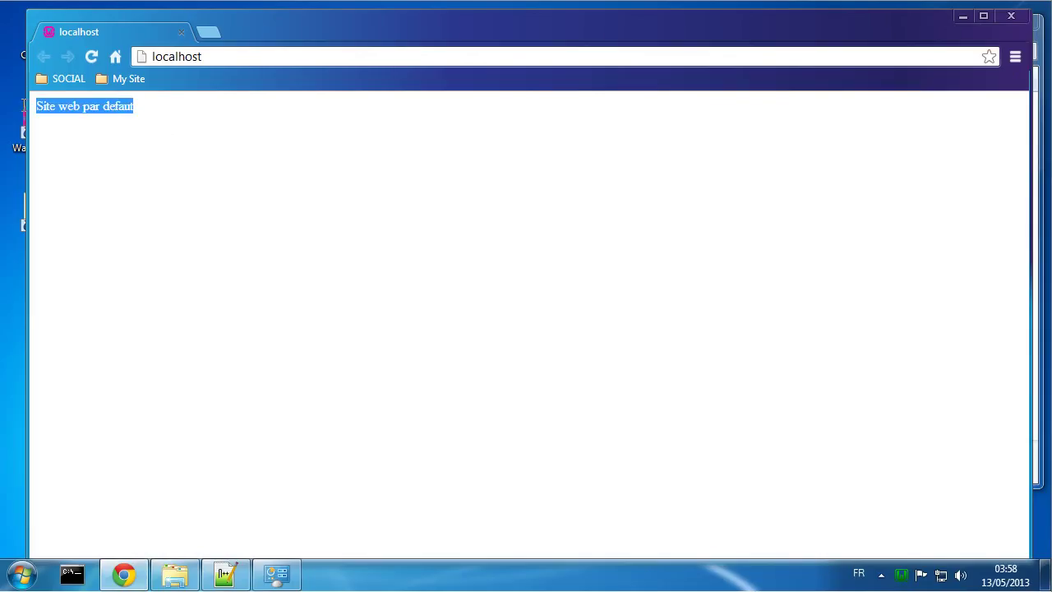
Step: Rename indexx.php back to index.php and reload localhost to bring back the WampServer home
click(174, 574)
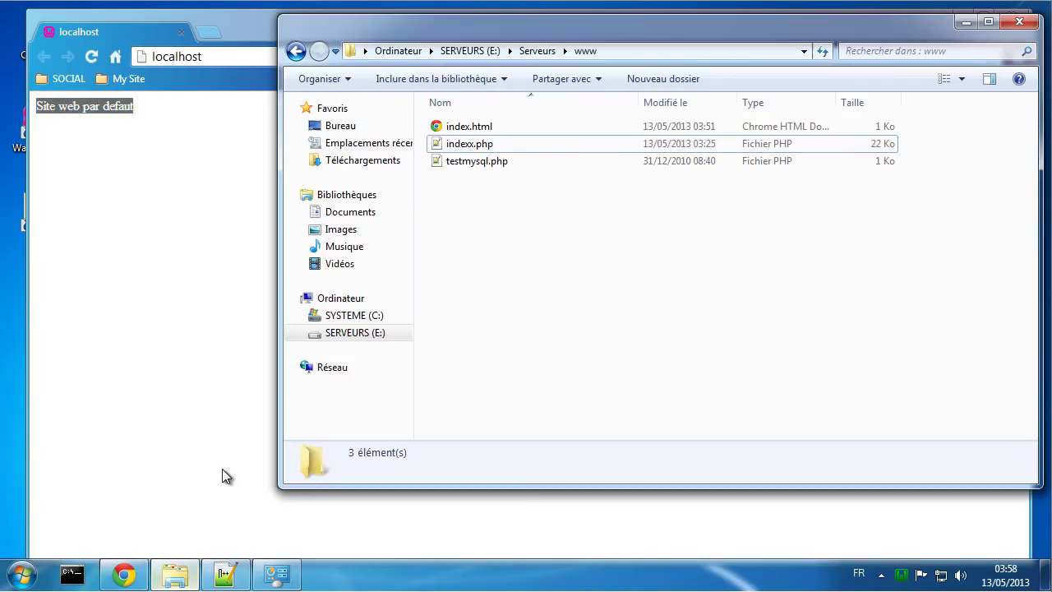
click(470, 143)
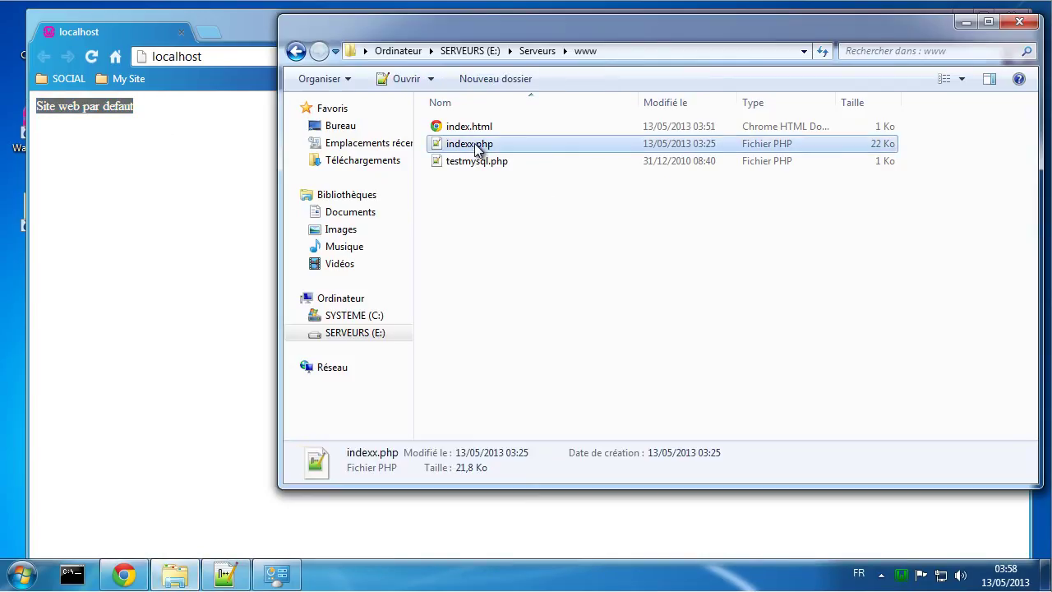
click(475, 148)
click(473, 144)
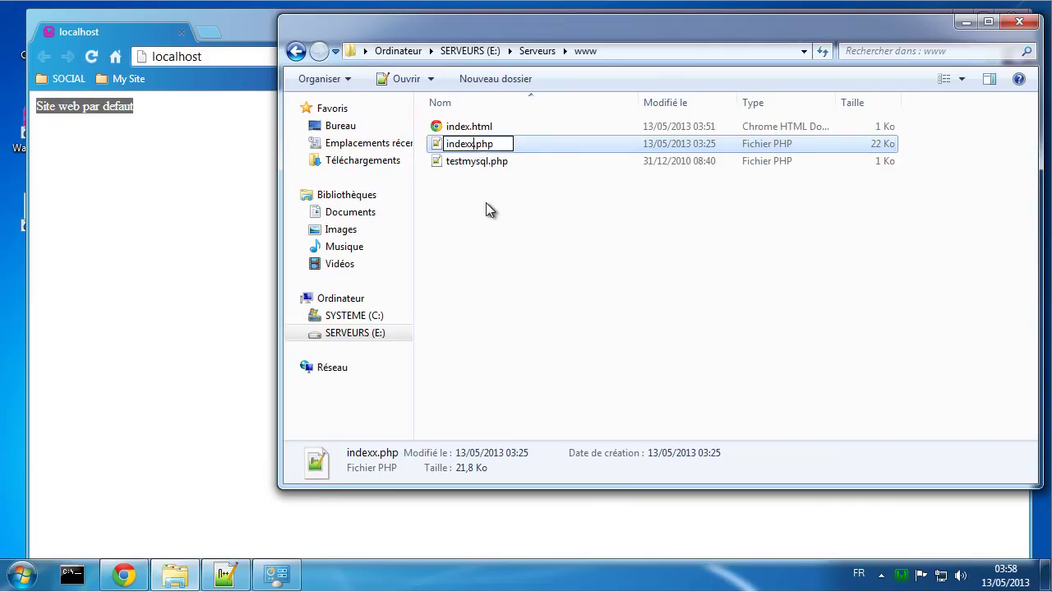
key(BackSpace)
click(502, 284)
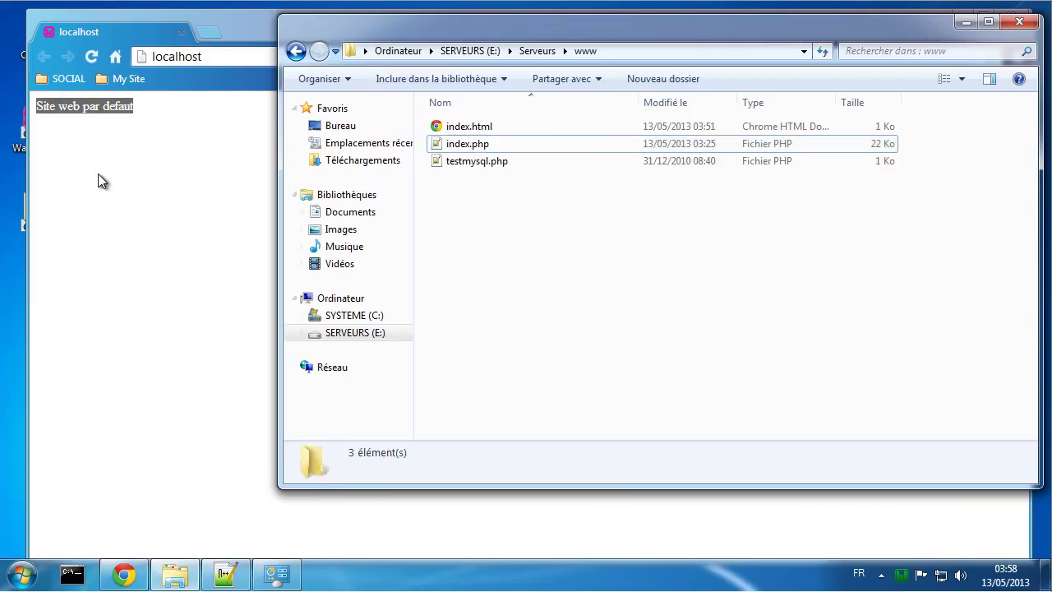
click(98, 182)
click(92, 56)
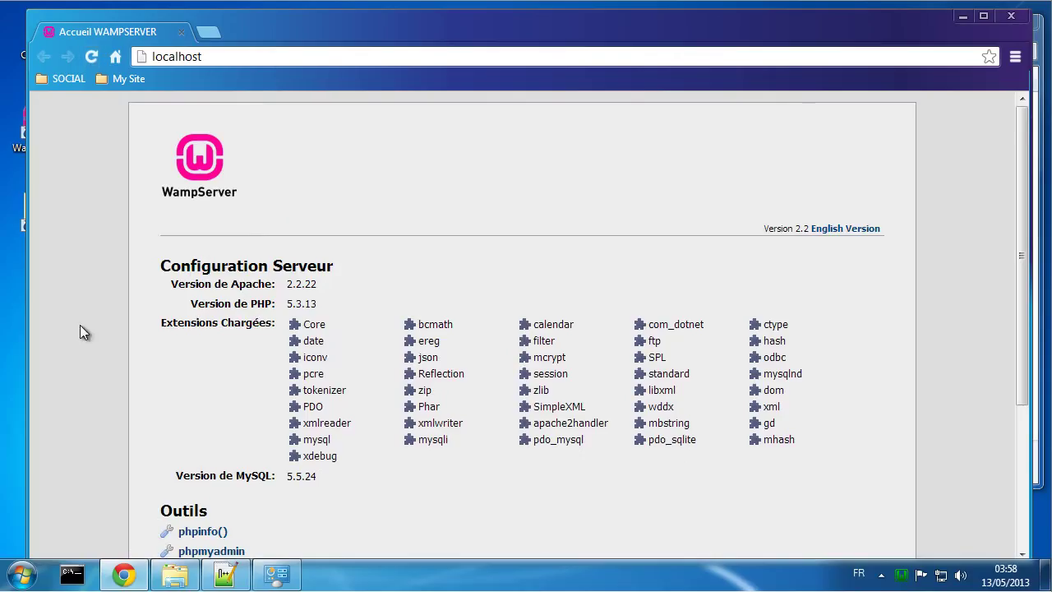
Step: Load cms.tutoriel.net in Chrome and check that it shows the Test CMS page
scroll(144, 366, down, 3)
scroll(438, 402, up, 3)
click(278, 58)
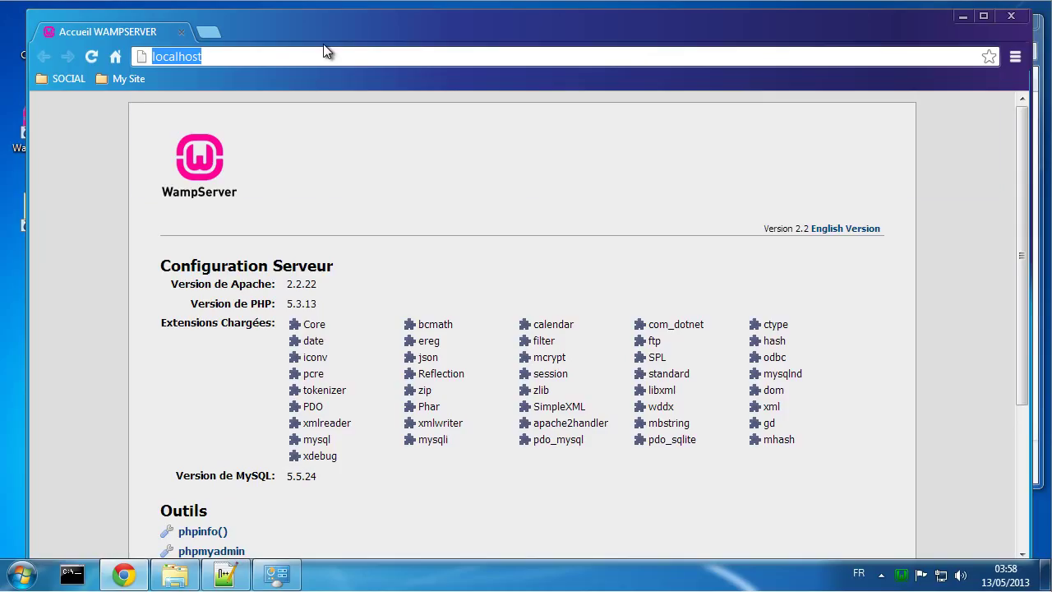
text(cms.)
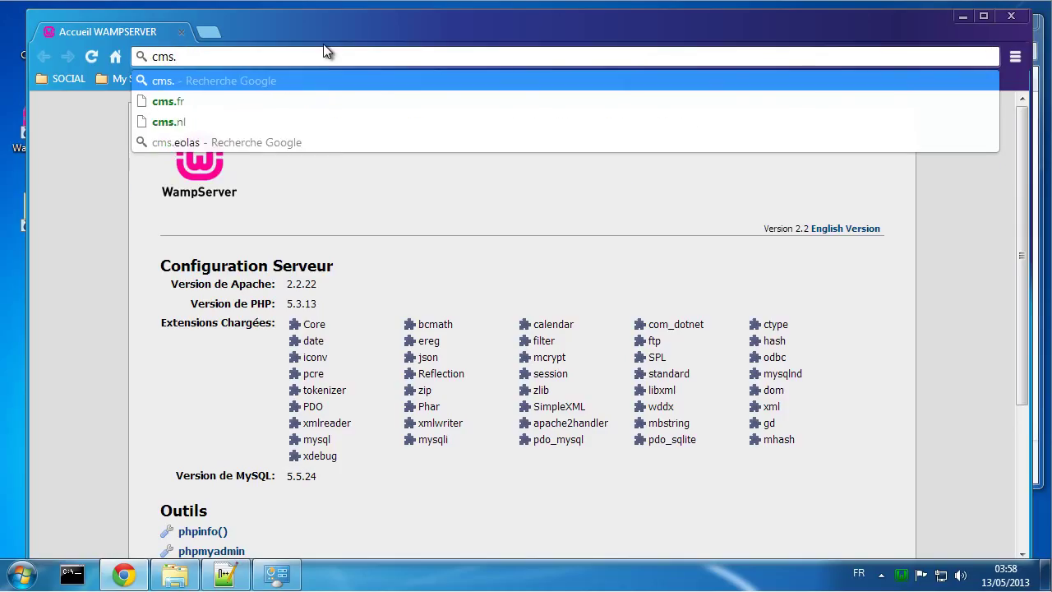
text(tutorie)
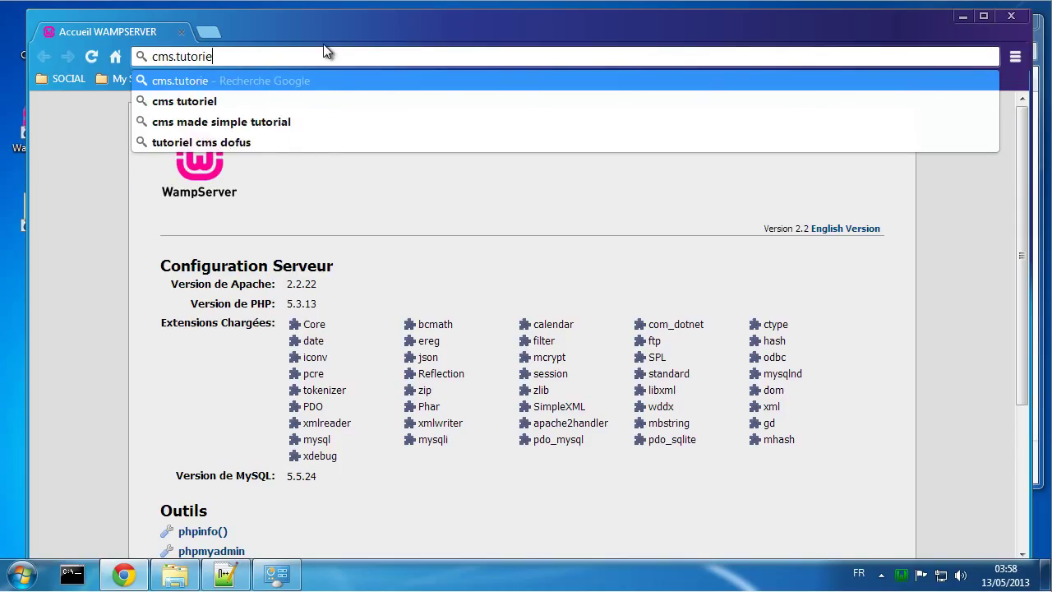
text(l.net)
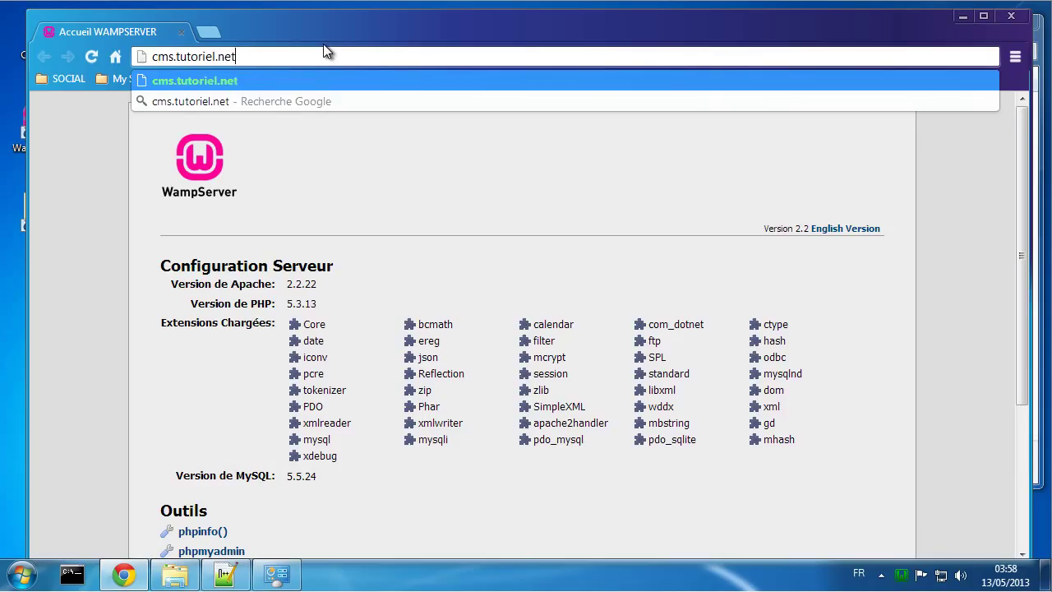
key(Return)
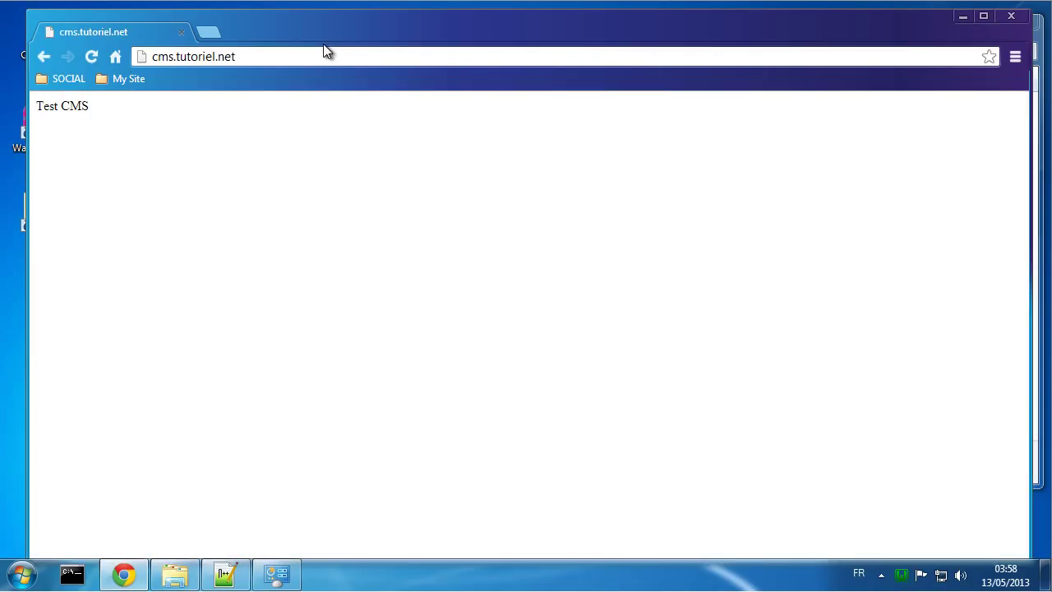
drag(89, 106, 33, 105)
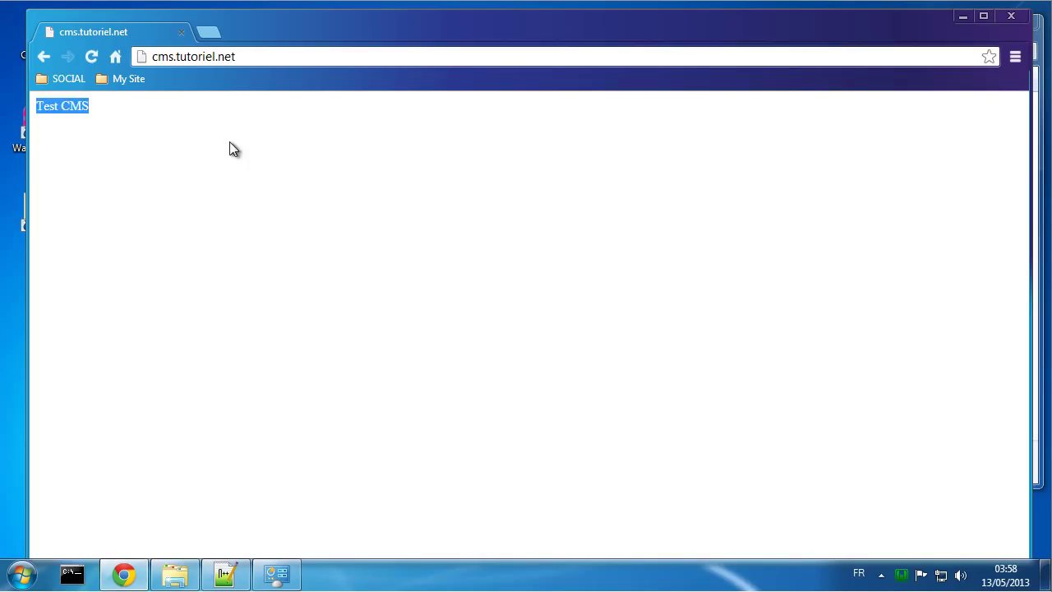
click(175, 574)
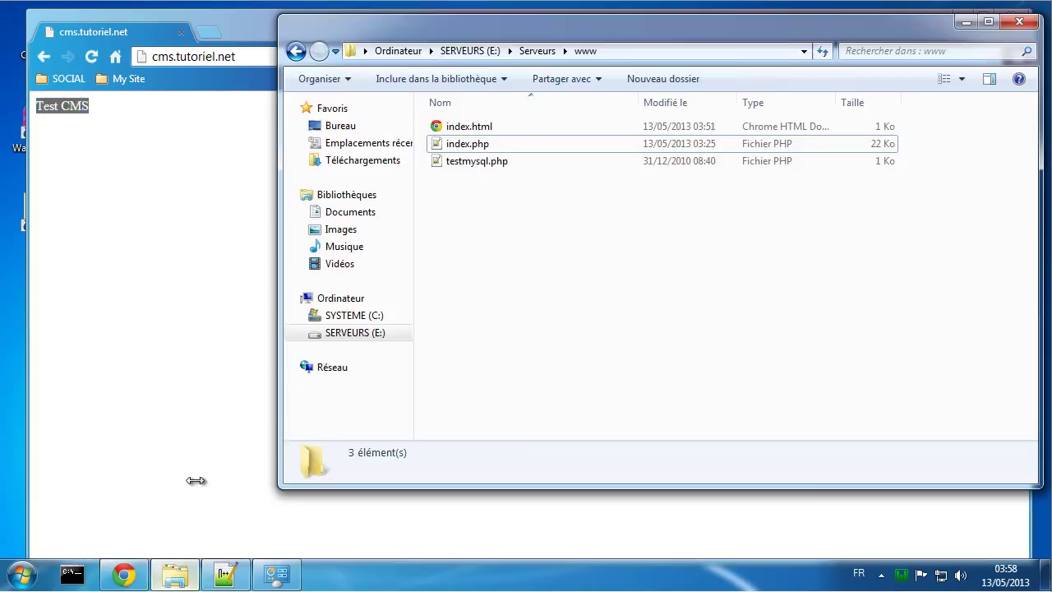
click(474, 51)
Step: Open E:\Virtualhost\cms\logs to check that the cms.tutoriel.net access and error logs exist
double_click(484, 146)
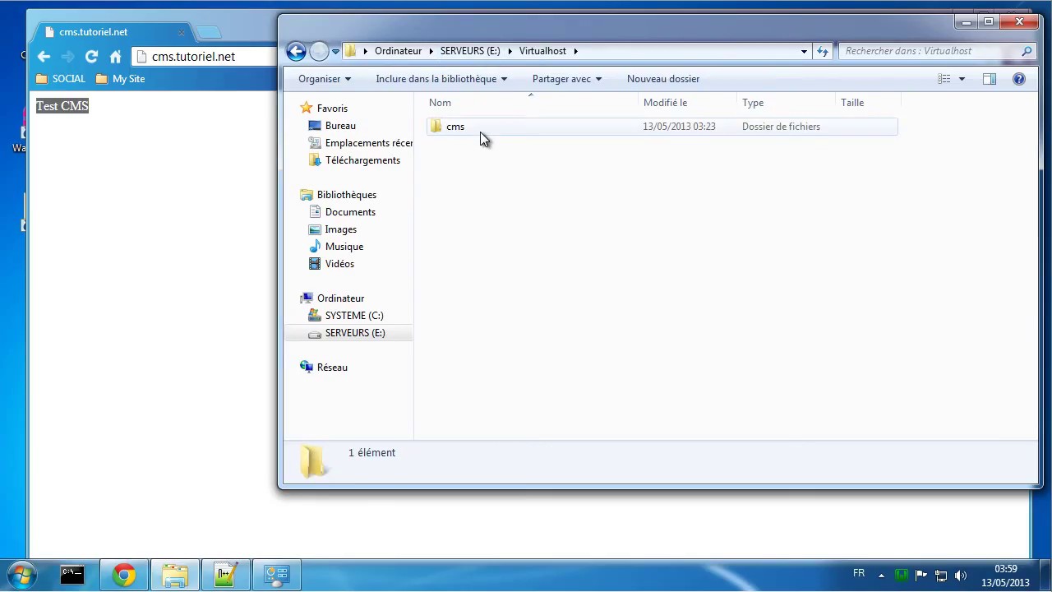
double_click(480, 132)
click(480, 132)
double_click(479, 131)
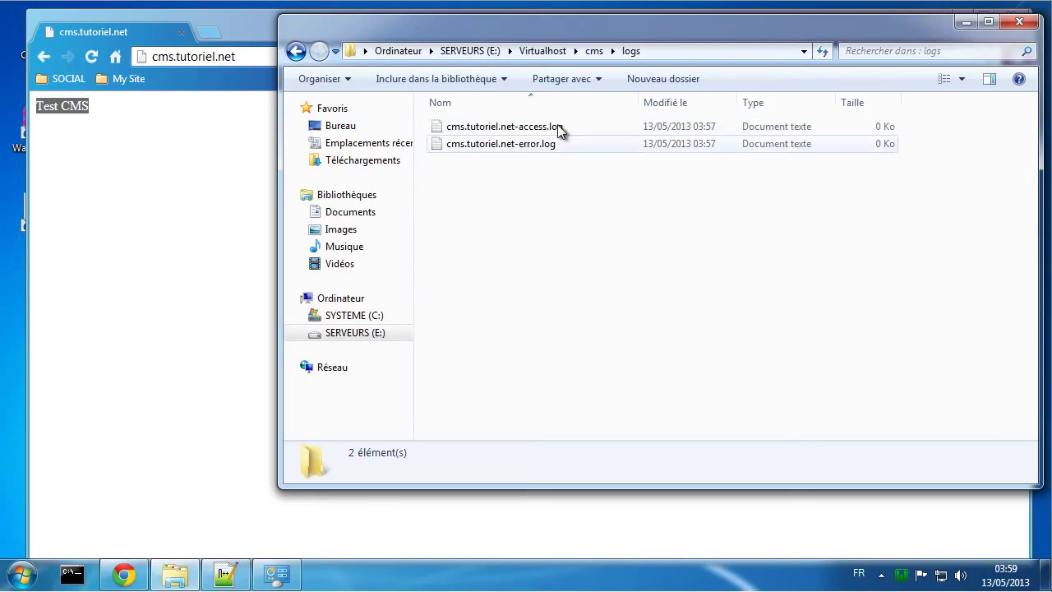
click(542, 51)
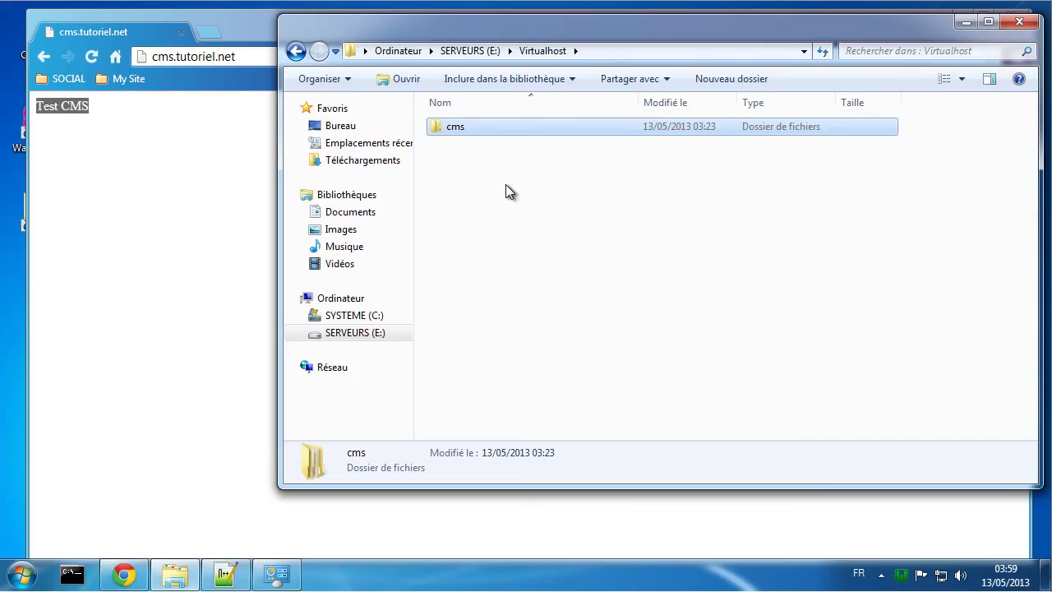
click(202, 180)
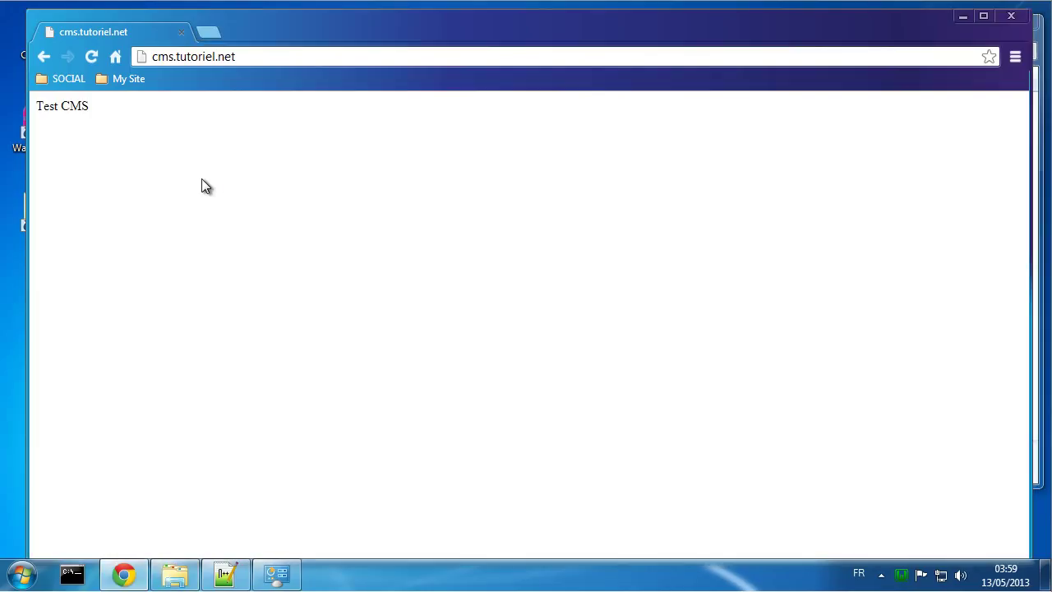
Step: Search Google for joomla, open and reload the joomla.fr page twice, then close Chrome
click(117, 60)
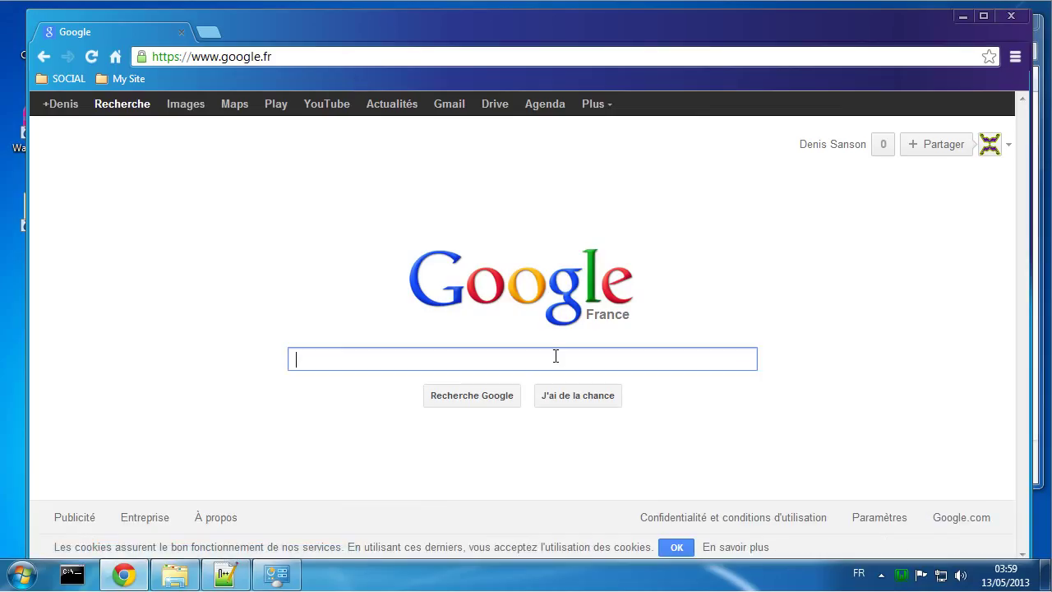
text(j)
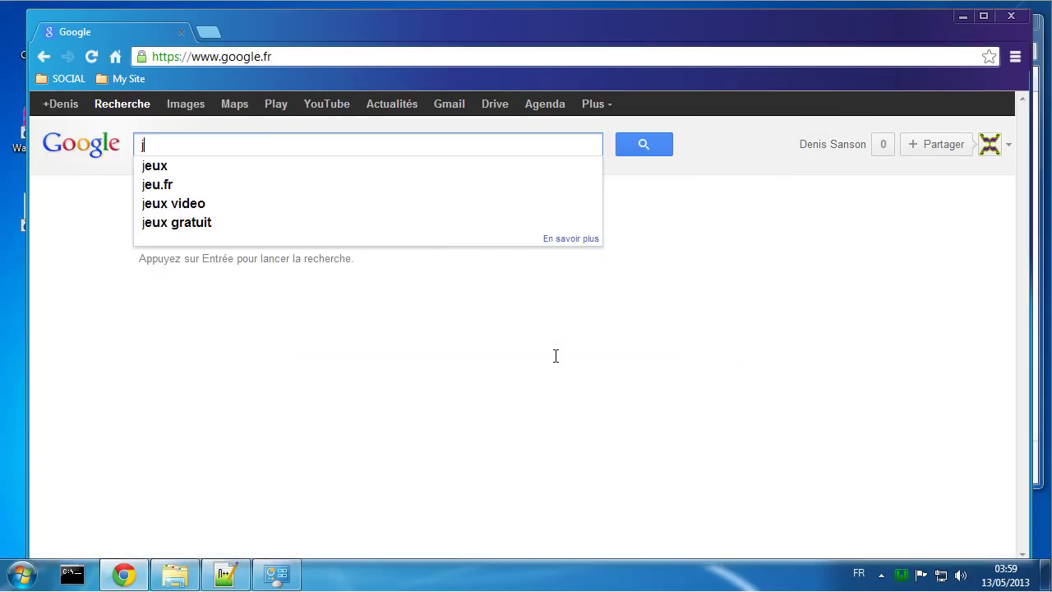
text(oo)
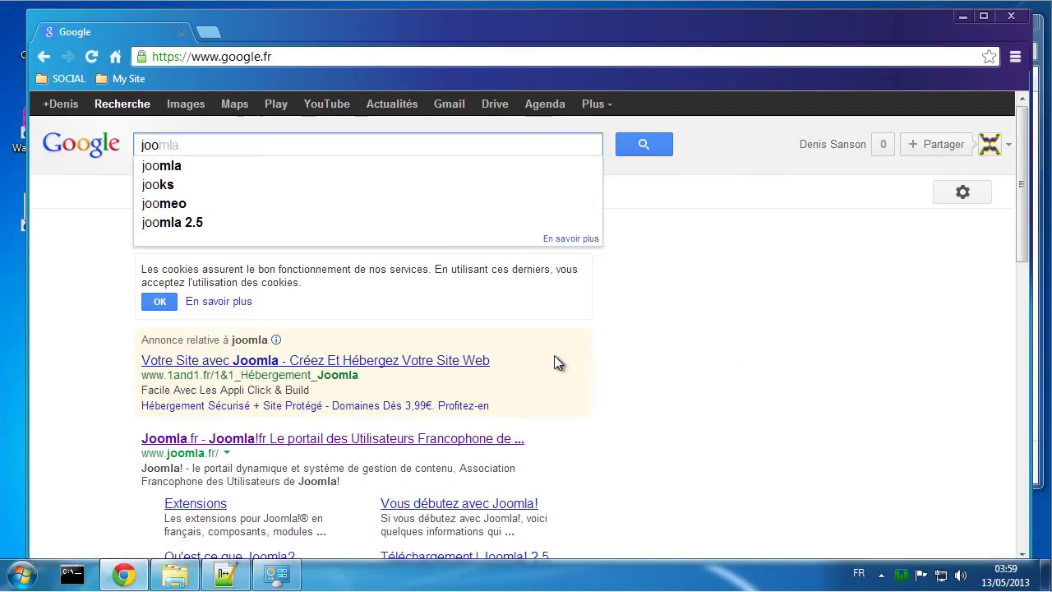
click(162, 168)
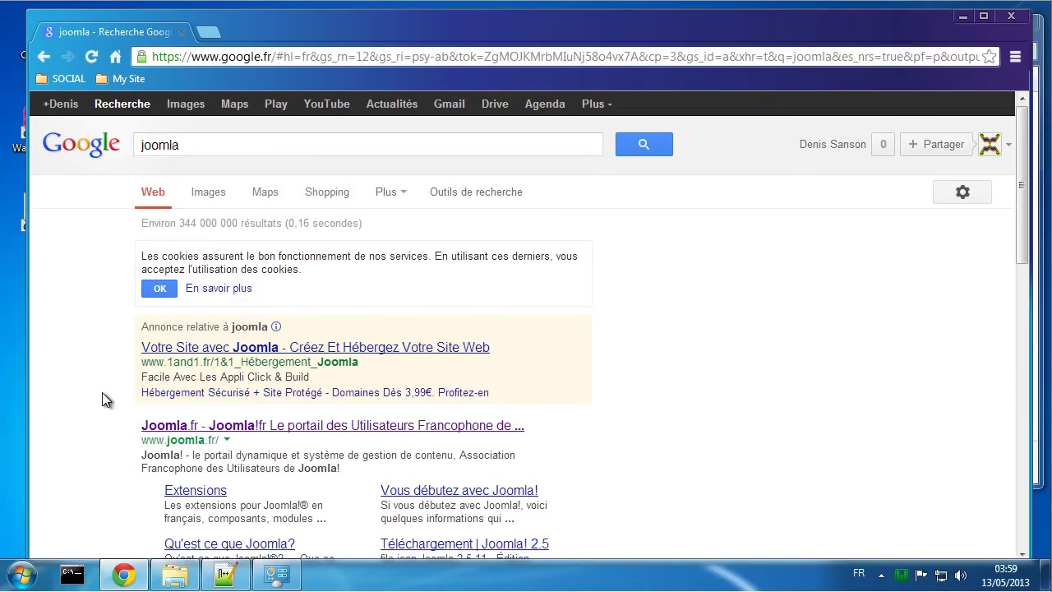
scroll(103, 394, down, 1)
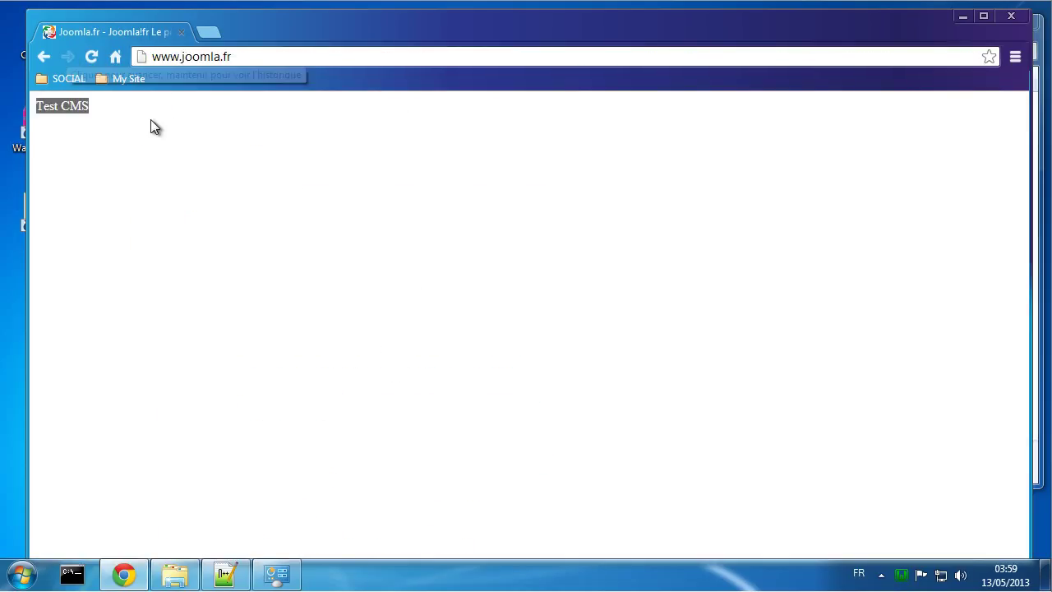
click(92, 56)
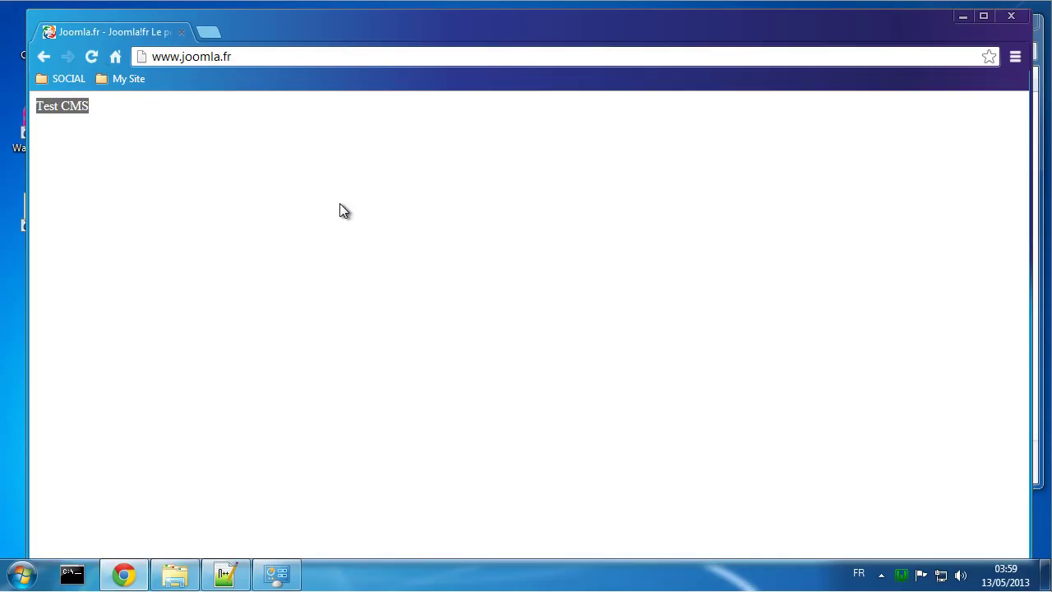
click(91, 57)
click(1010, 16)
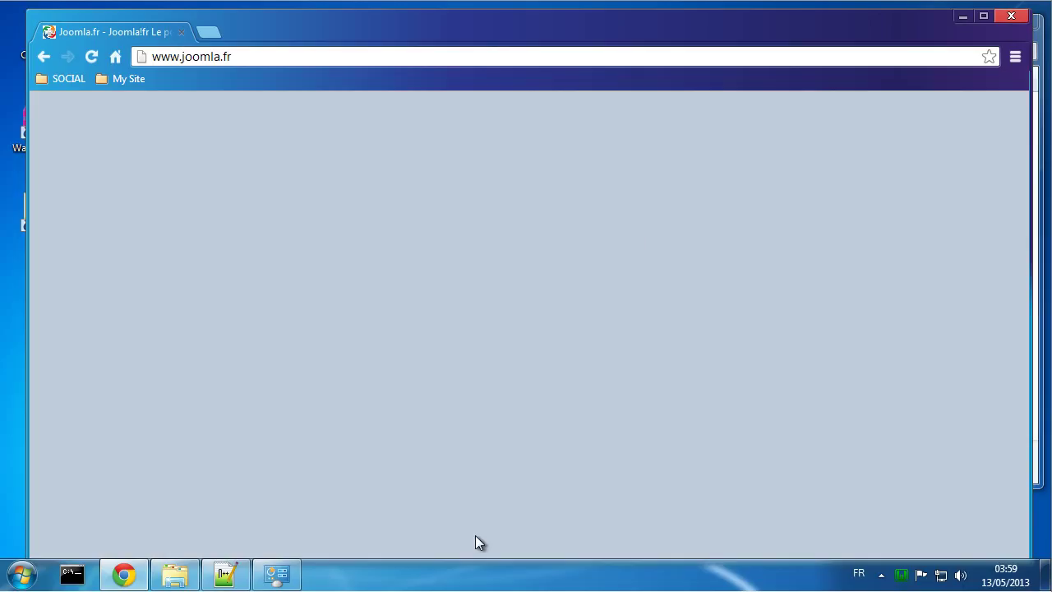
Step: Open Task Manager and end the first three chrome.exe process trees
right_click(449, 572)
click(497, 513)
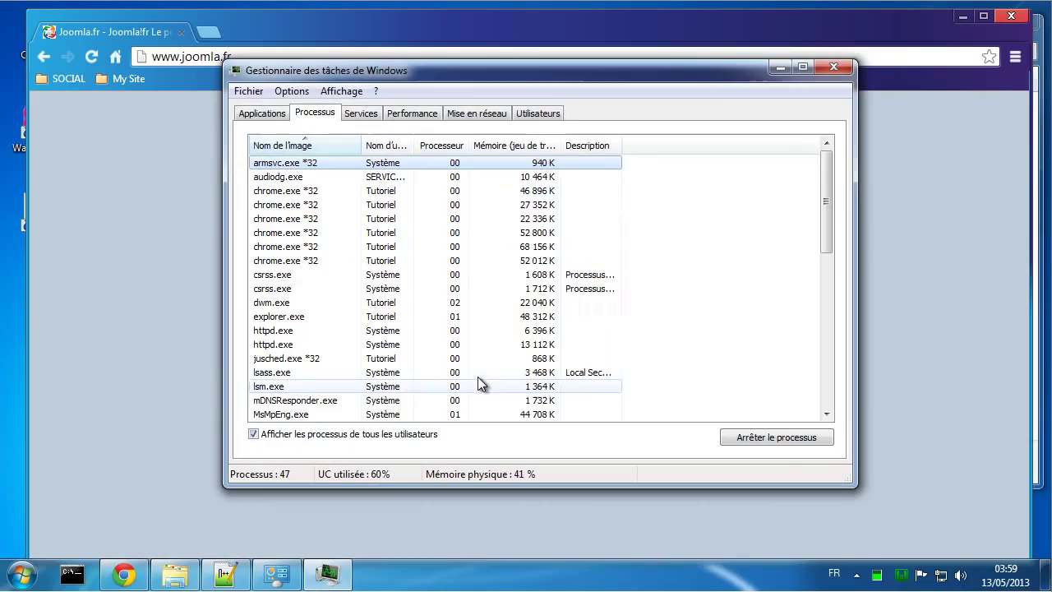
right_click(280, 192)
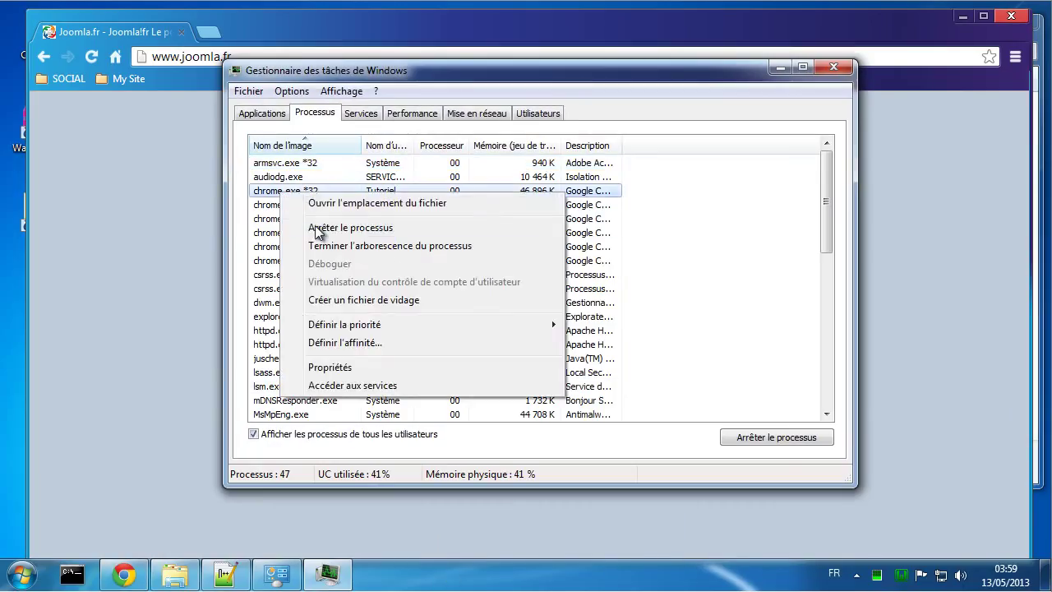
click(318, 231)
click(530, 317)
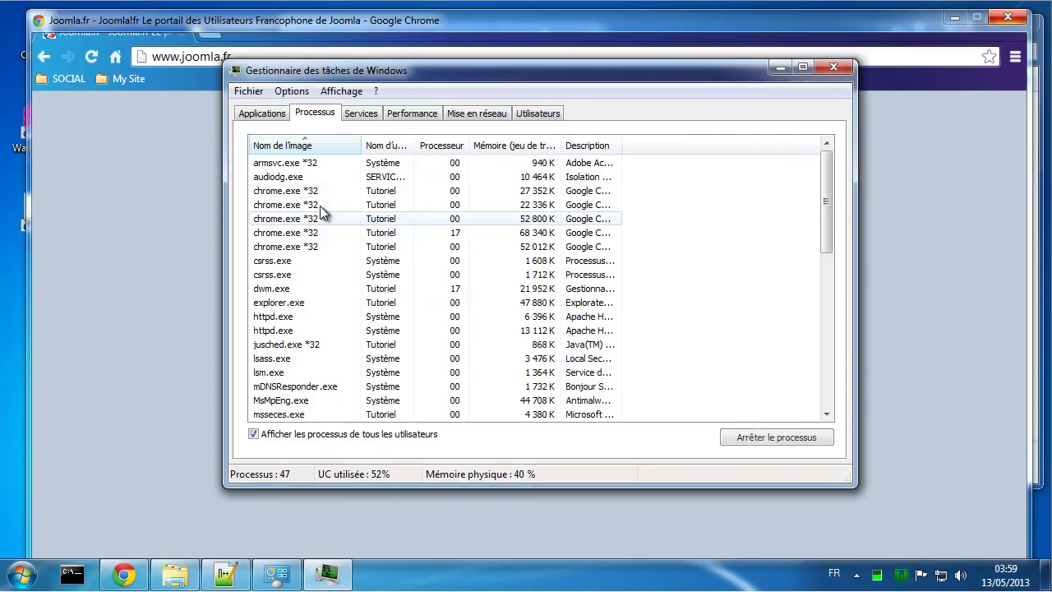
right_click(306, 192)
click(351, 250)
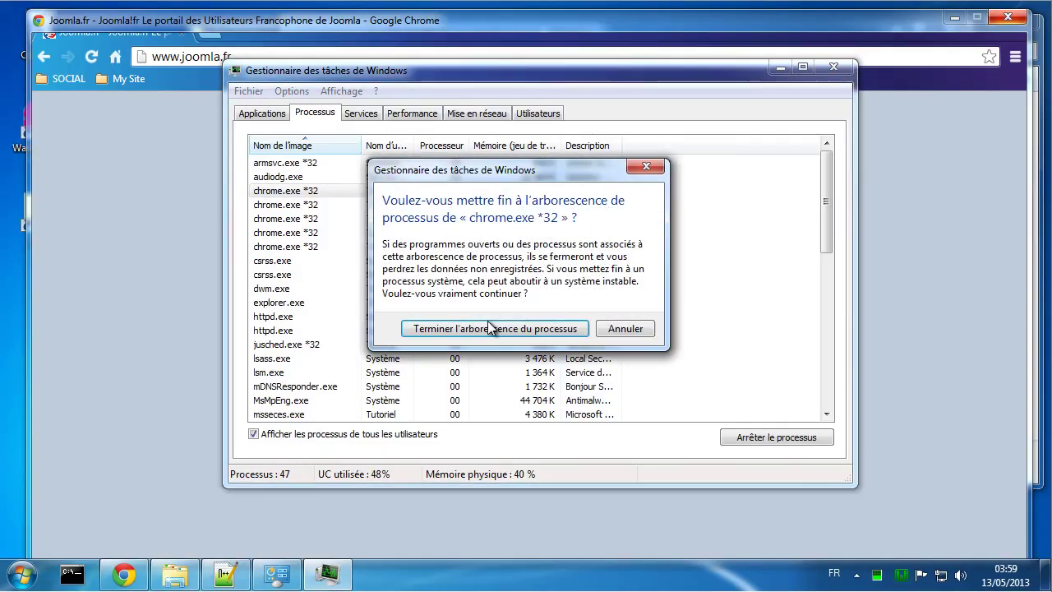
click(487, 327)
right_click(295, 190)
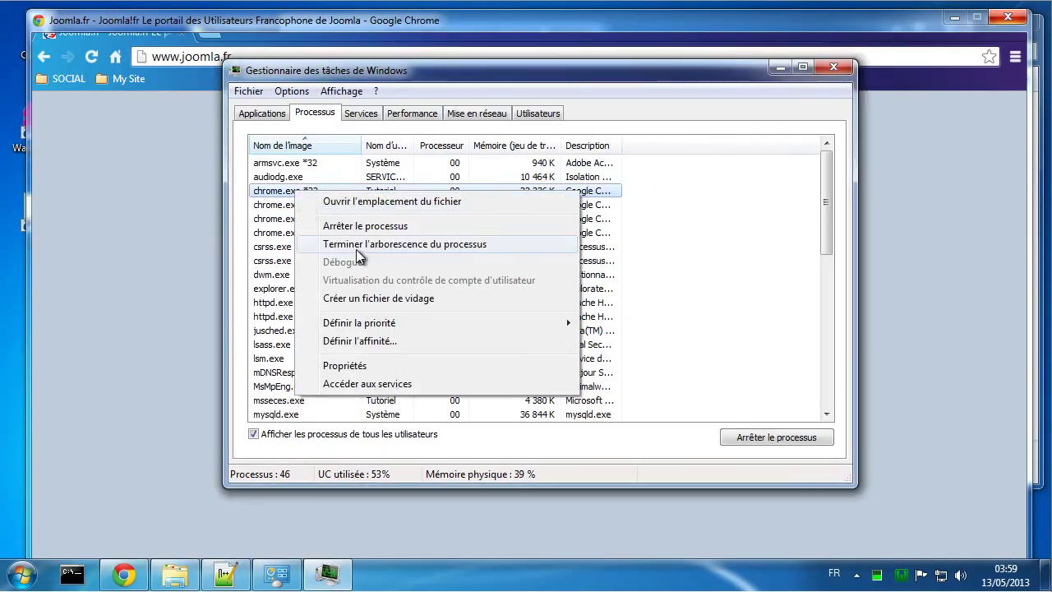
click(356, 246)
click(473, 325)
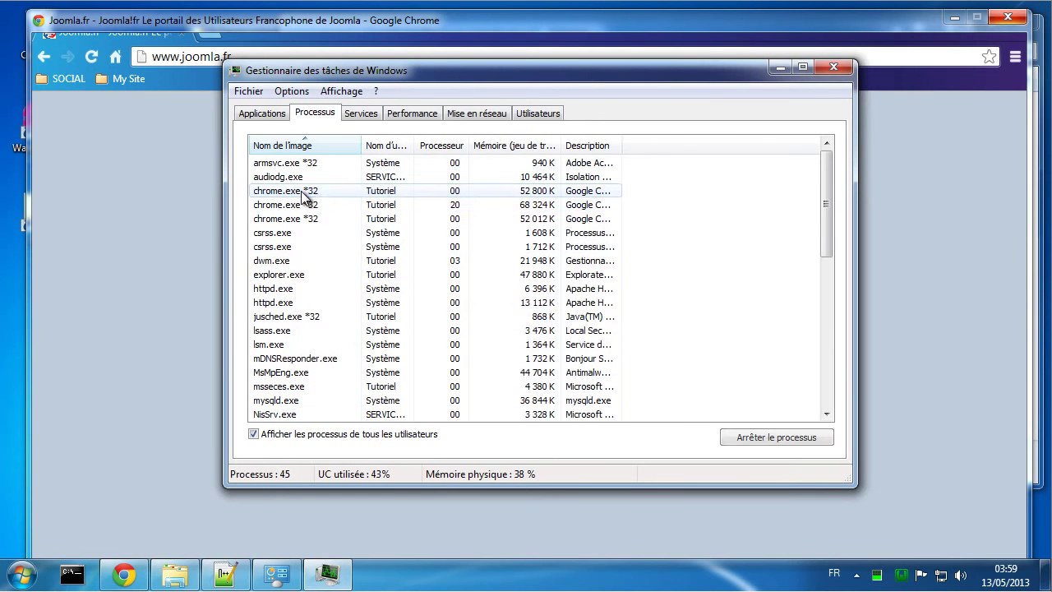
Step: End the remaining three chrome.exe process trees, close Task Manager and relaunch Chrome
right_click(302, 191)
click(353, 245)
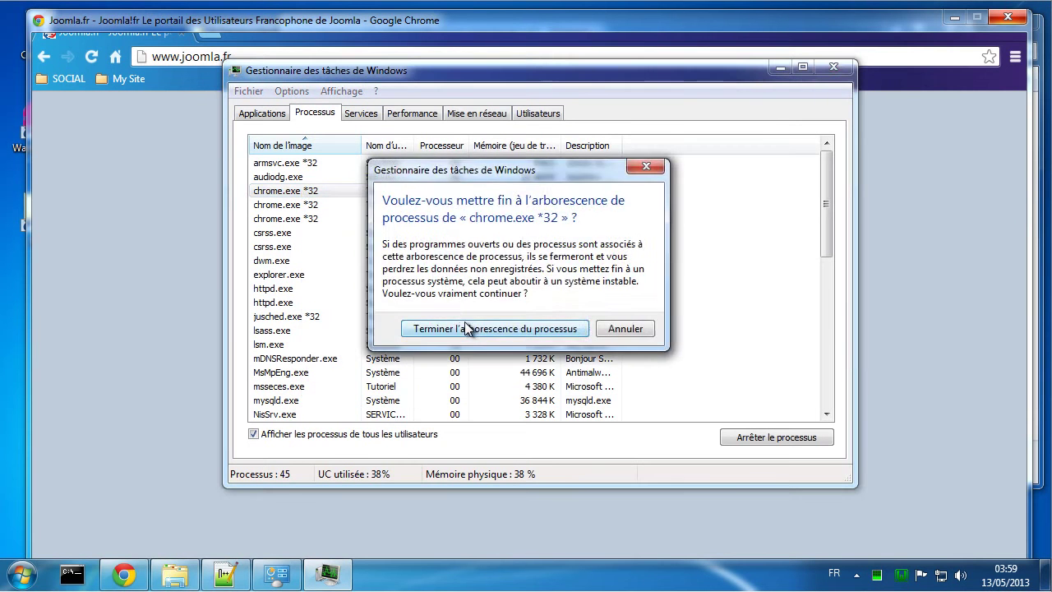
click(465, 327)
right_click(312, 191)
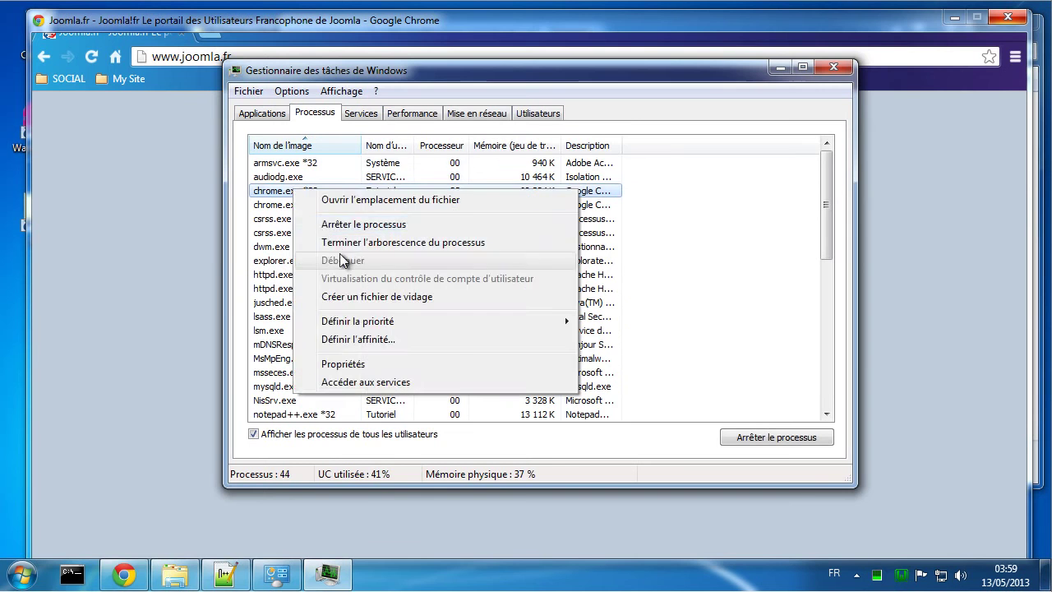
click(337, 242)
click(465, 326)
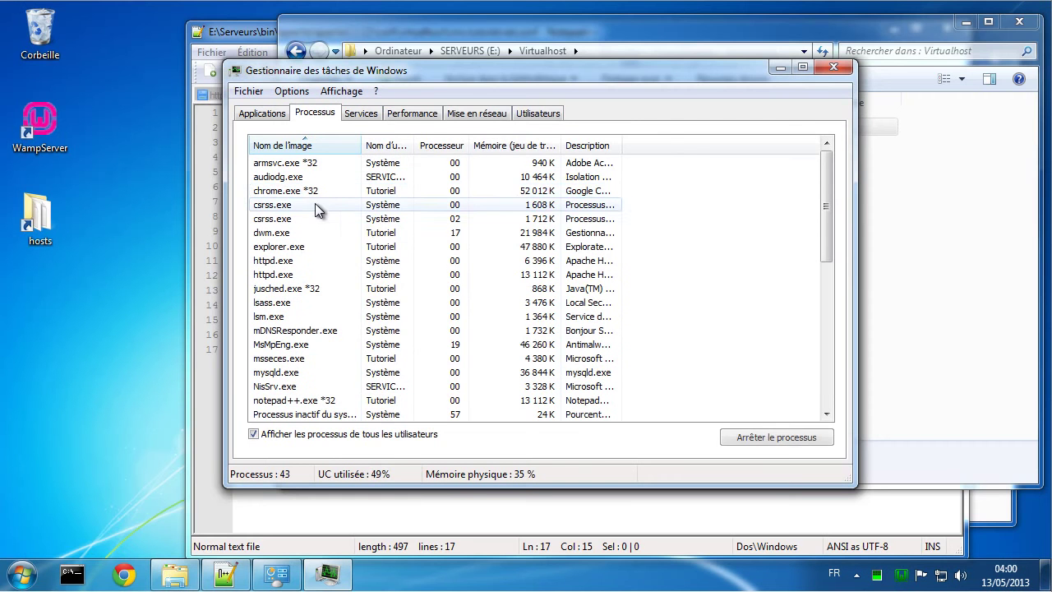
right_click(302, 192)
click(353, 245)
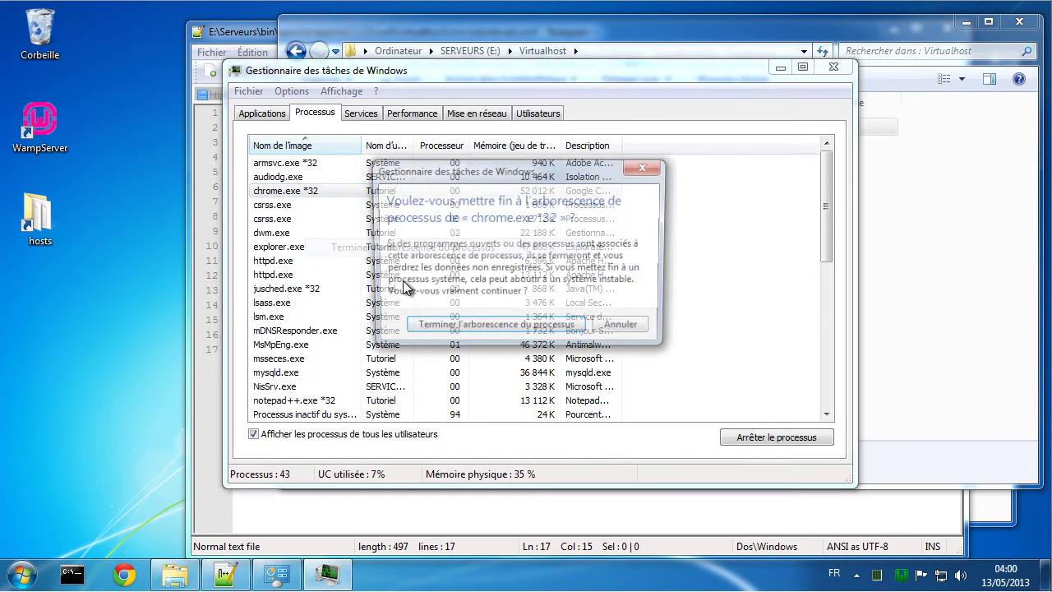
click(465, 326)
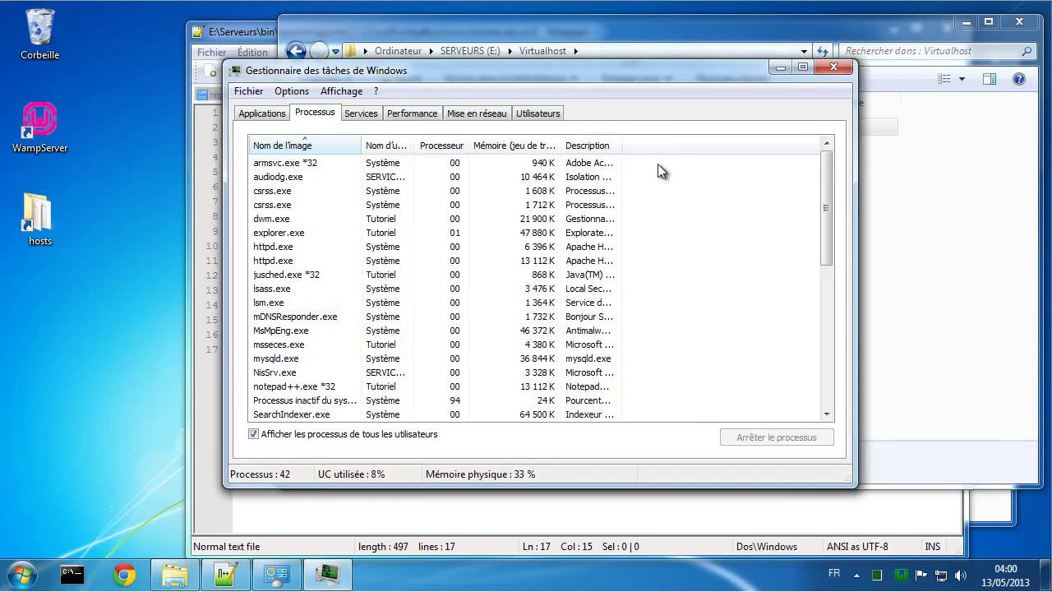
click(838, 69)
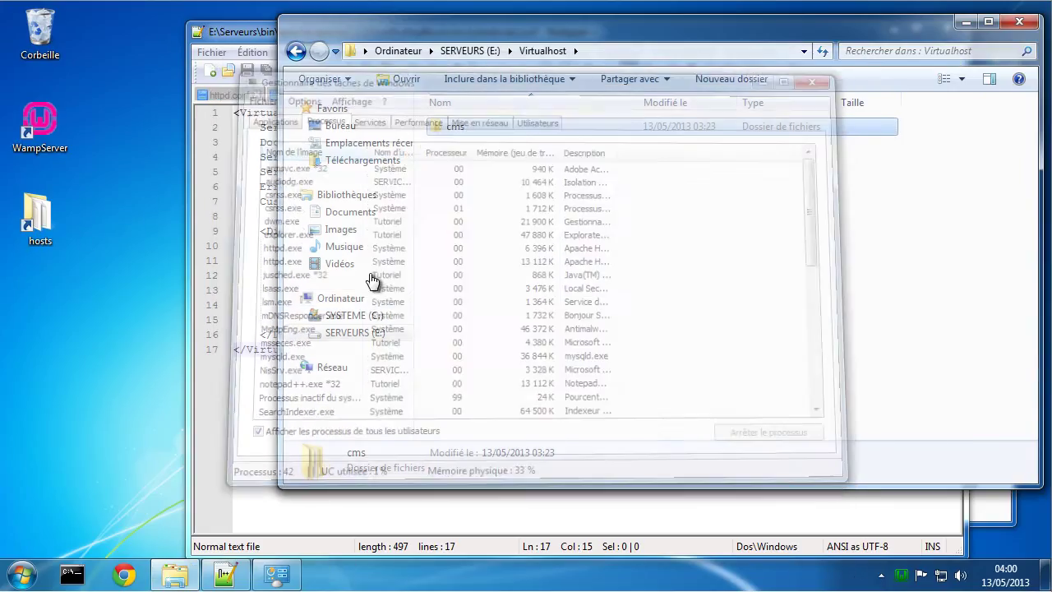
click(142, 575)
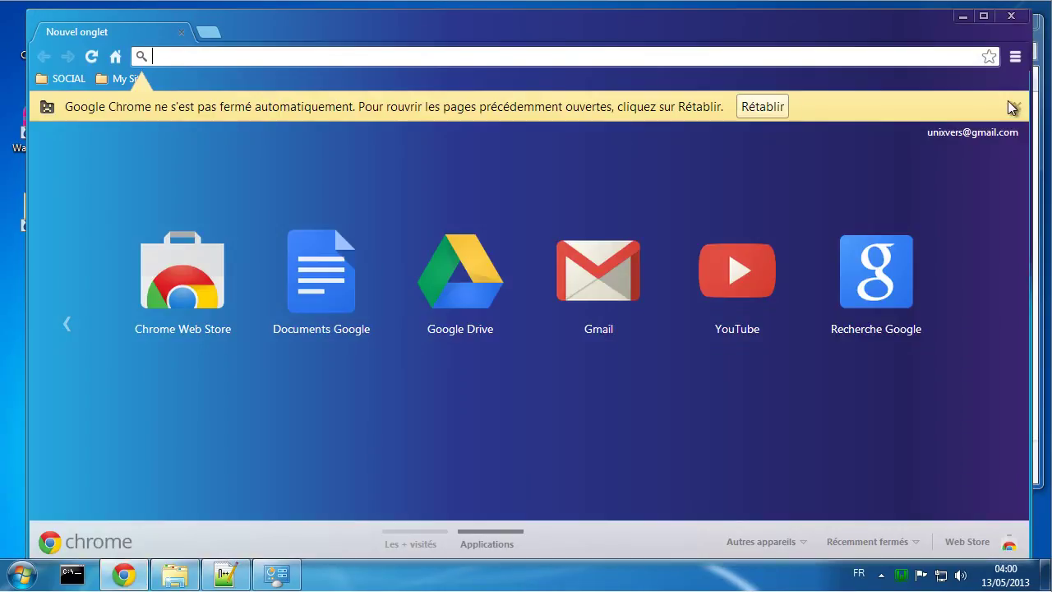
Step: Dismiss the restore notice, search Google for joomla and open the Joomla.fr portal result
click(1017, 106)
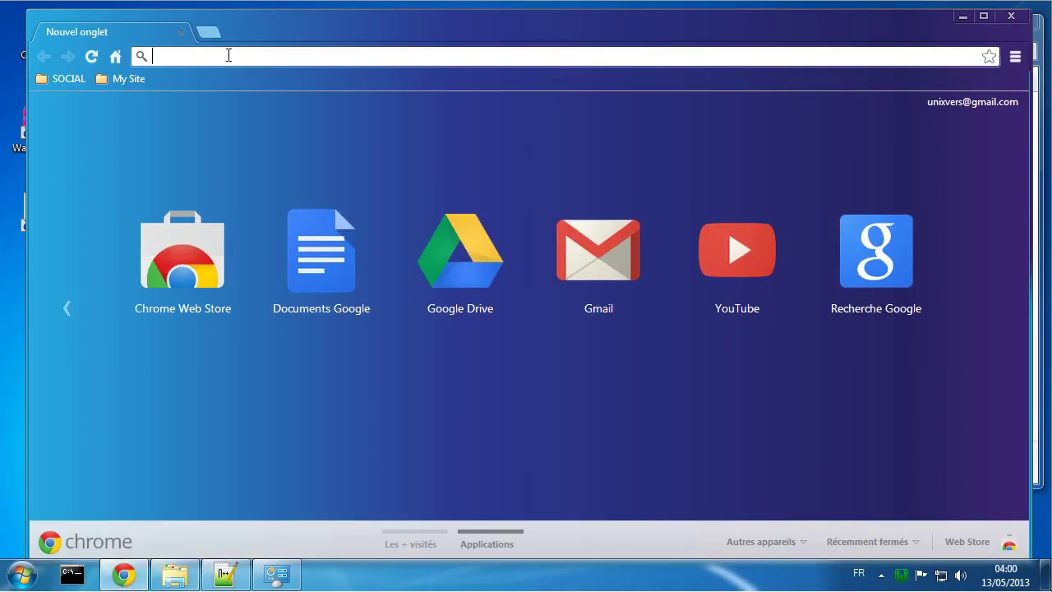
click(115, 56)
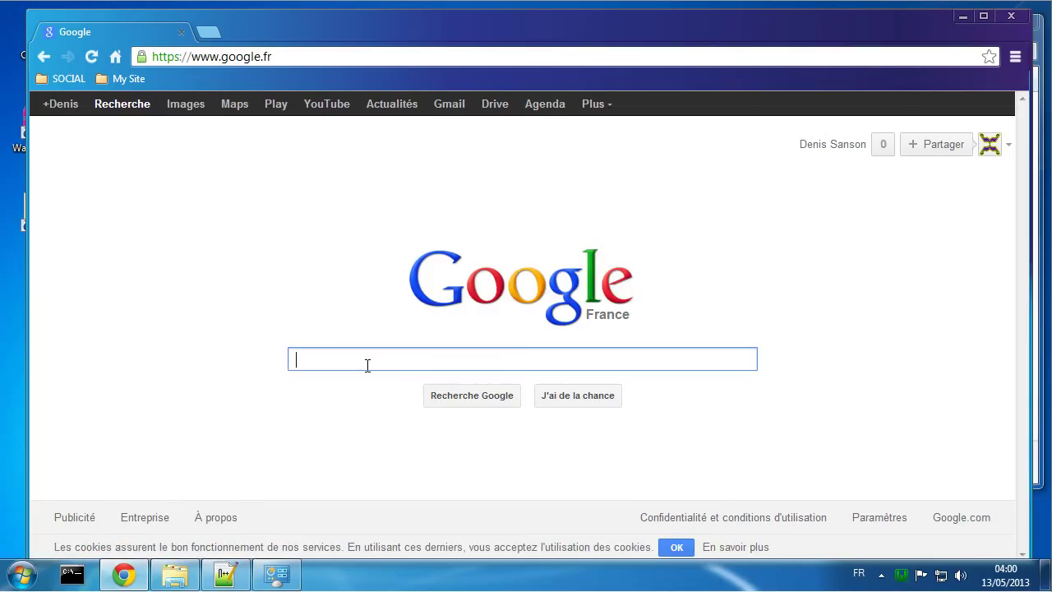
text(joom)
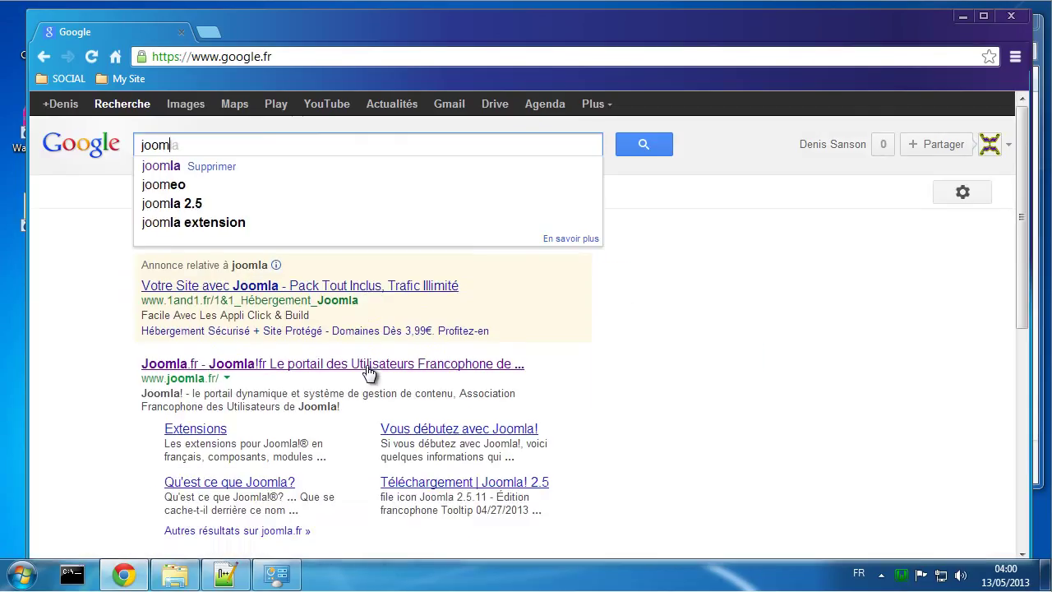
click(158, 168)
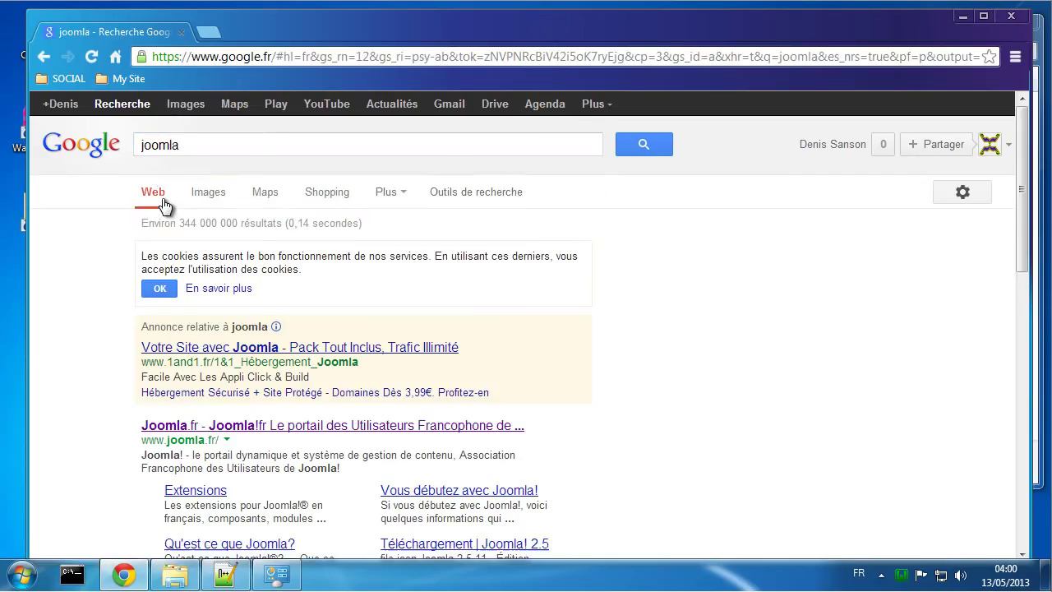
click(247, 437)
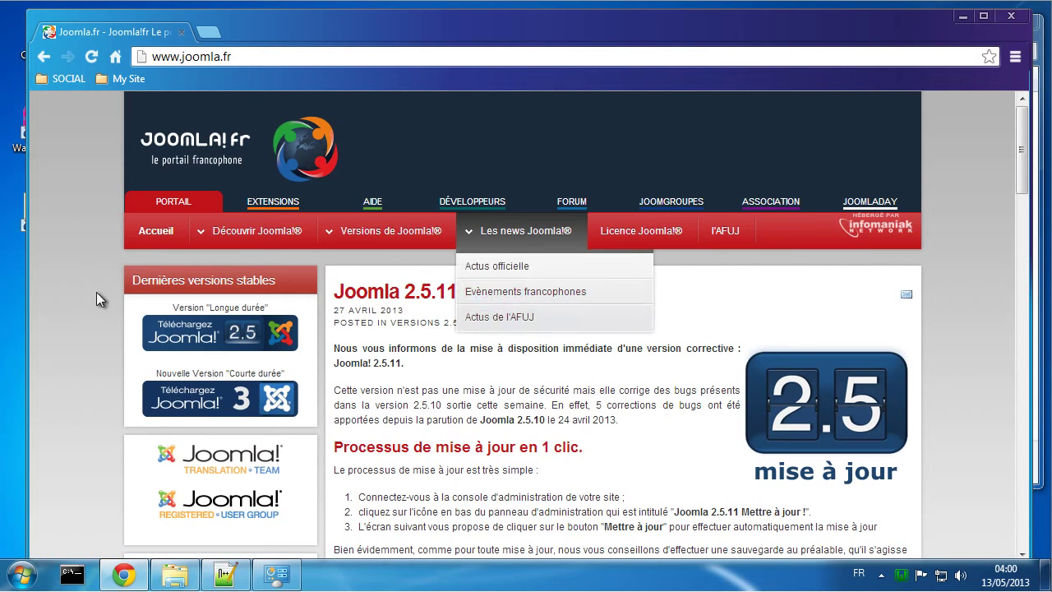
Step: Download the Joomla 3.1.1 Édition francophone zip from the Téléchargez Joomla! 3 page
click(220, 404)
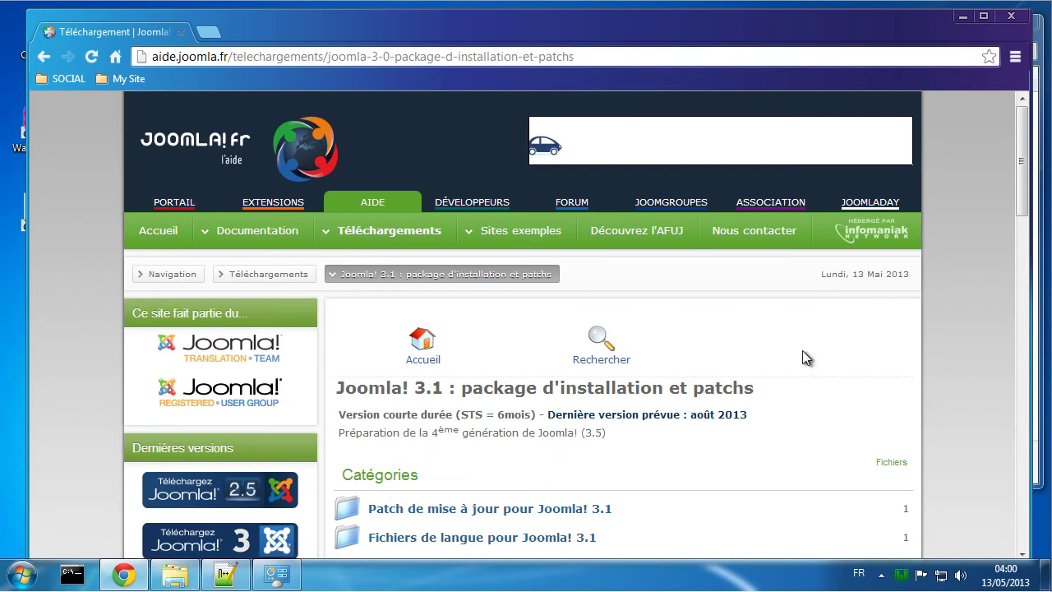
scroll(802, 350, down, 1)
scroll(802, 349, down, 1)
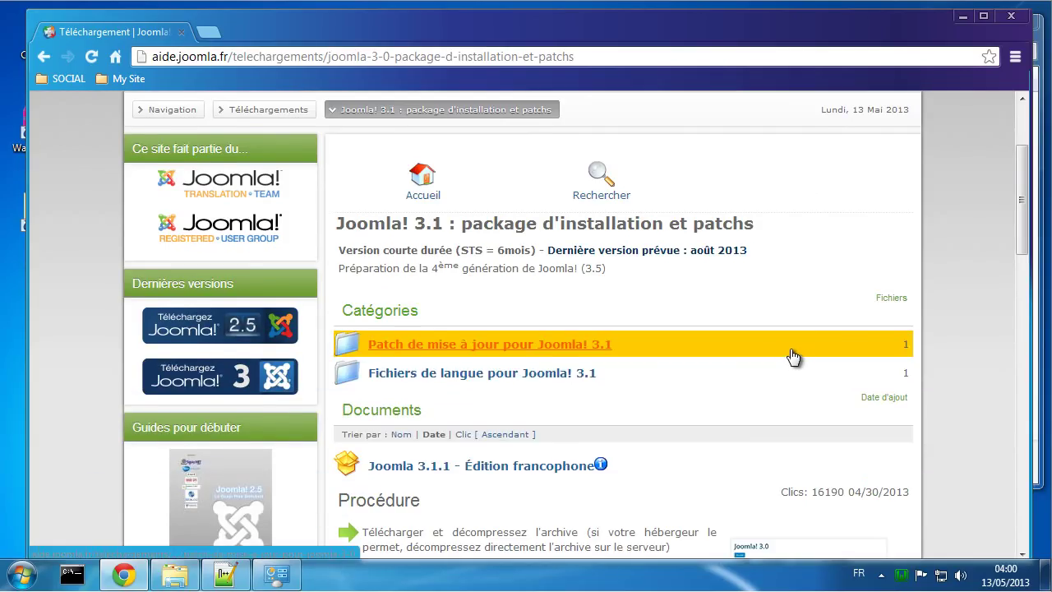
scroll(782, 352, down, 3)
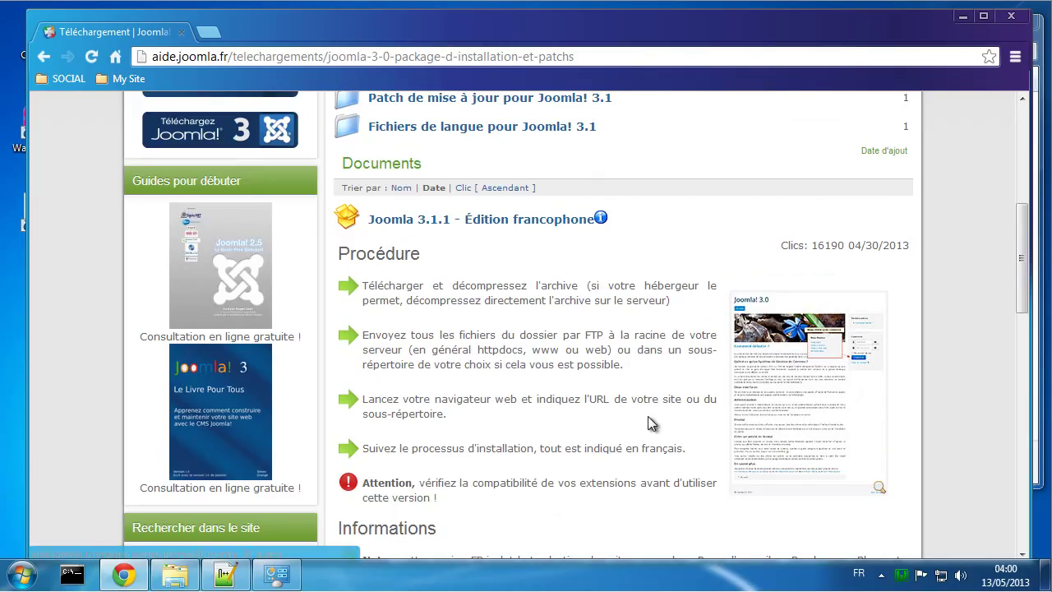
scroll(649, 422, down, 1)
scroll(649, 422, down, 1)
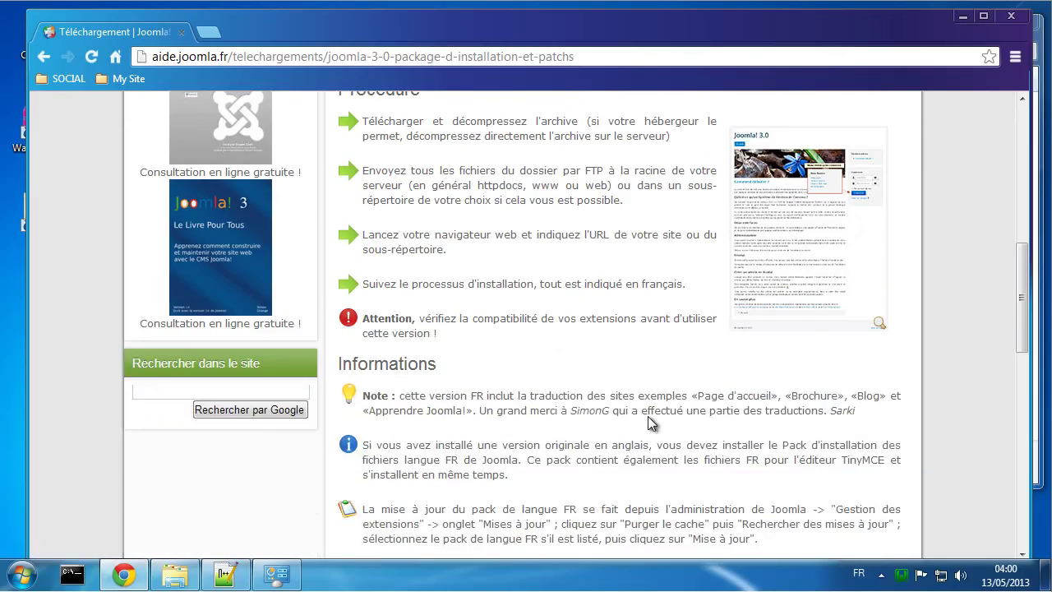
scroll(649, 422, down, 1)
scroll(649, 422, down, 2)
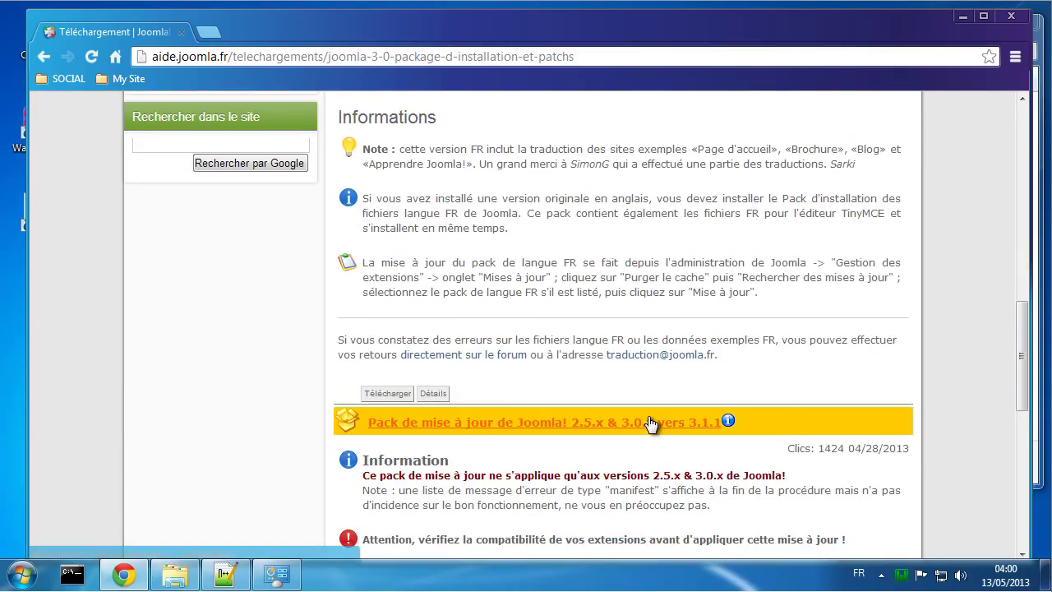
scroll(649, 422, down, 3)
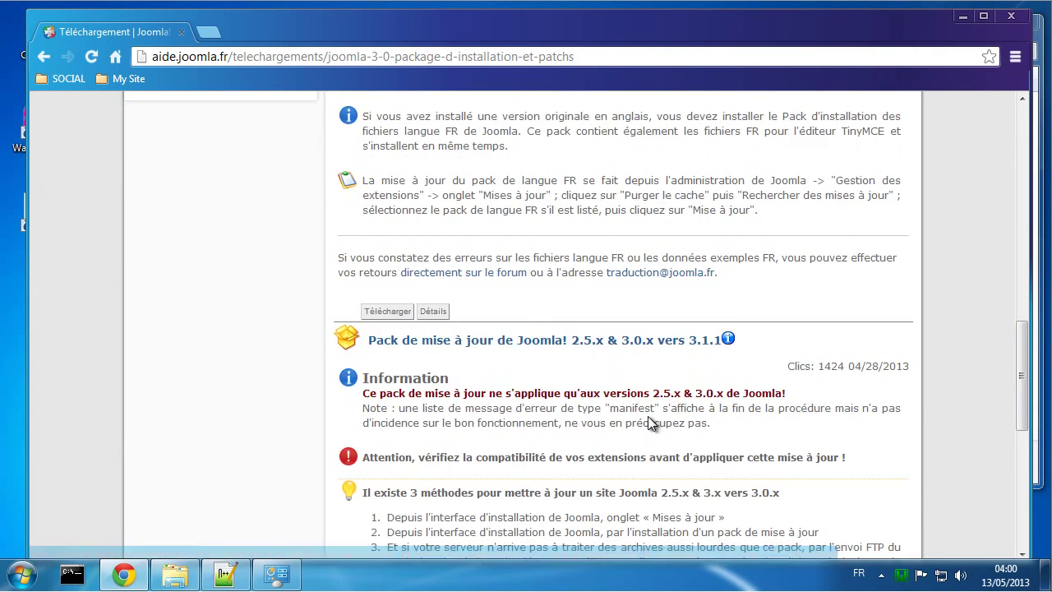
scroll(648, 422, down, 4)
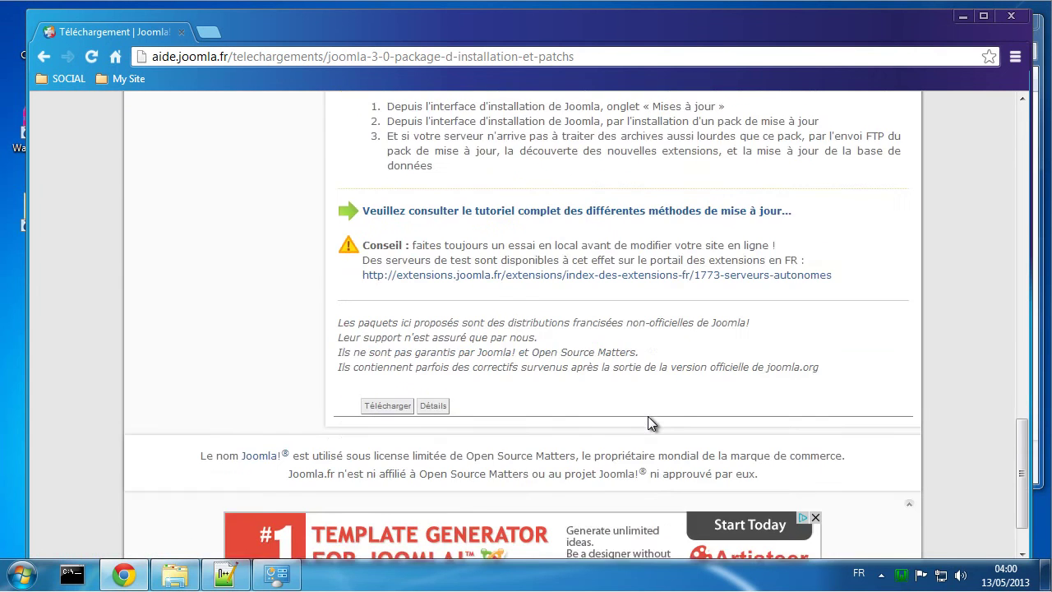
scroll(648, 423, up, 15)
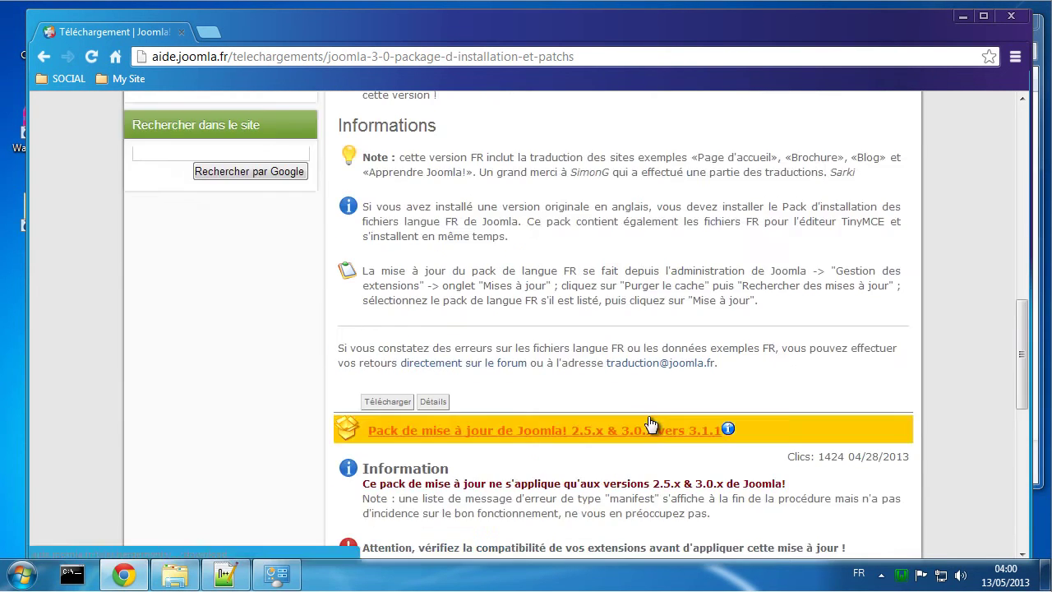
scroll(648, 417, up, 1)
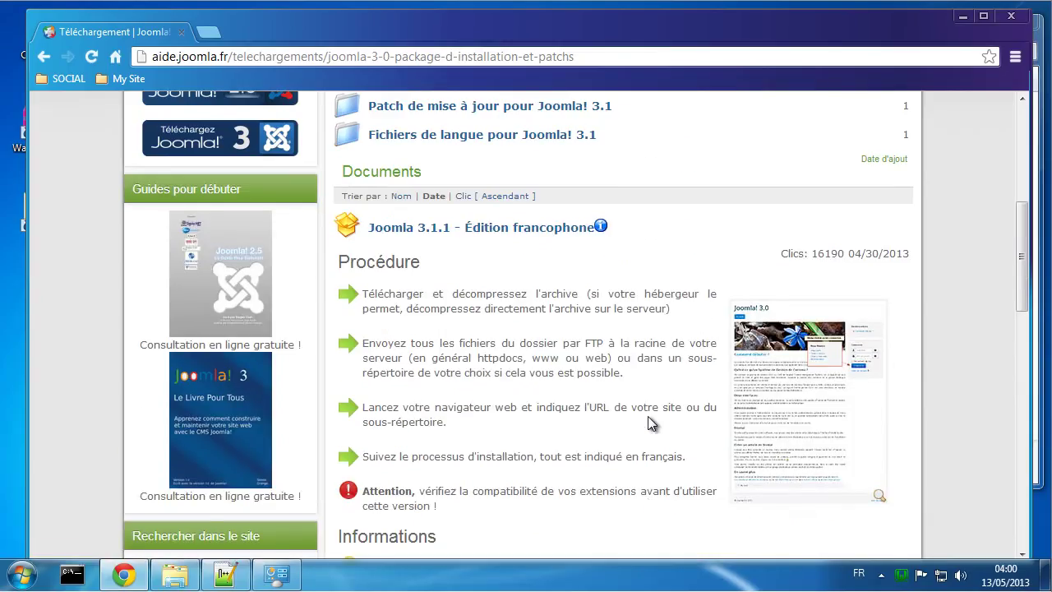
scroll(647, 418, up, 1)
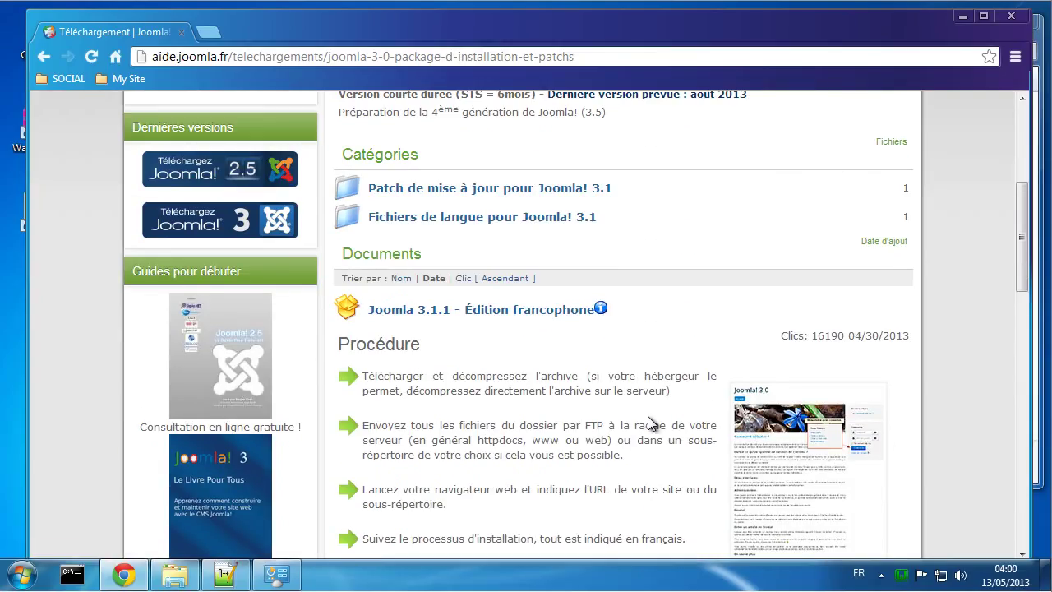
click(449, 310)
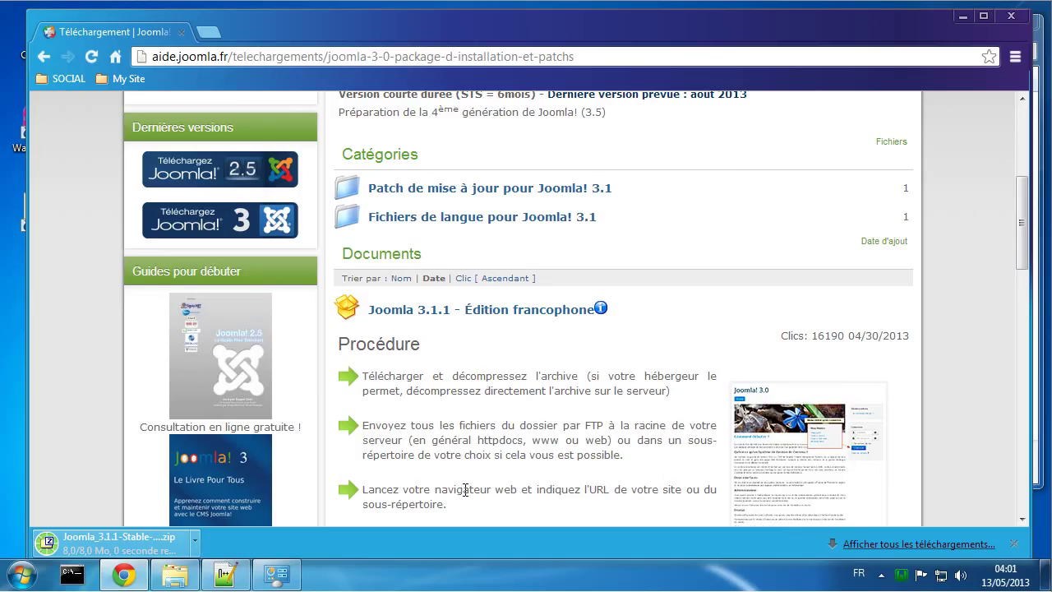
Step: Open phpMyAdmin at localhost/phpmyadmin from the WampServer tray menu
click(903, 577)
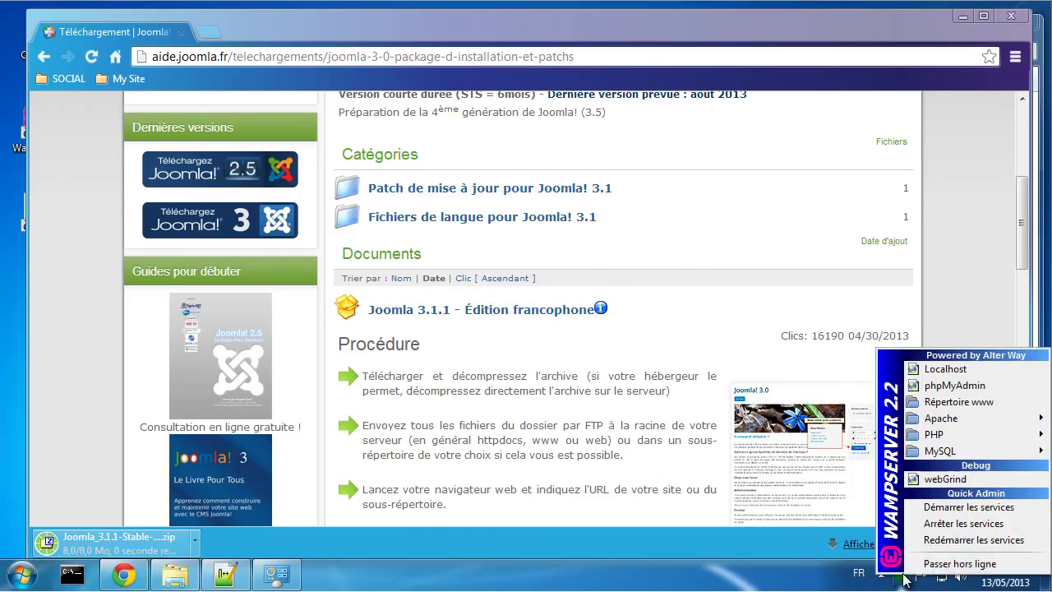
click(937, 387)
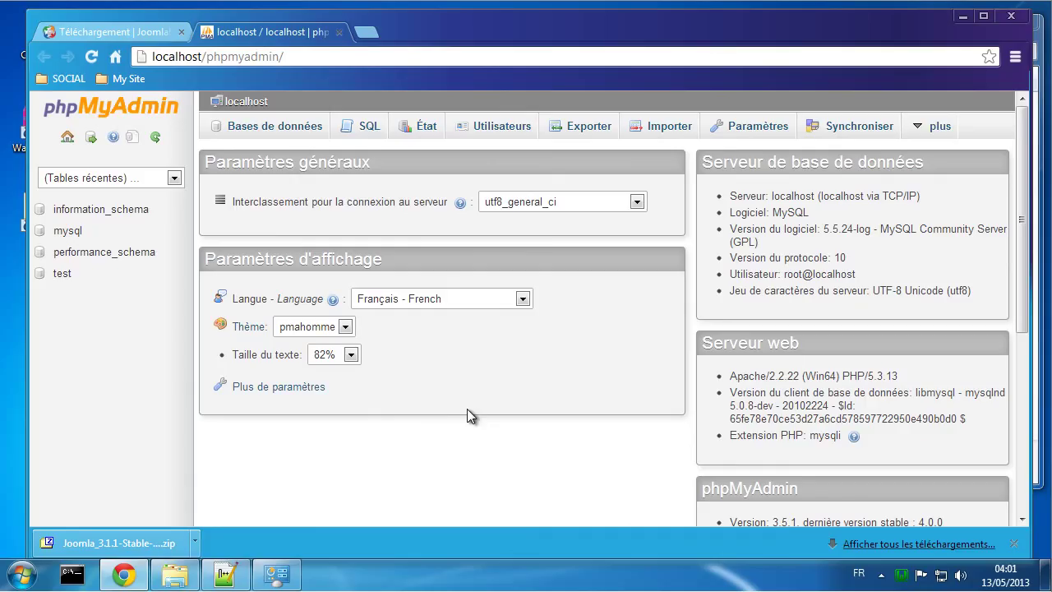
scroll(465, 404, down, 3)
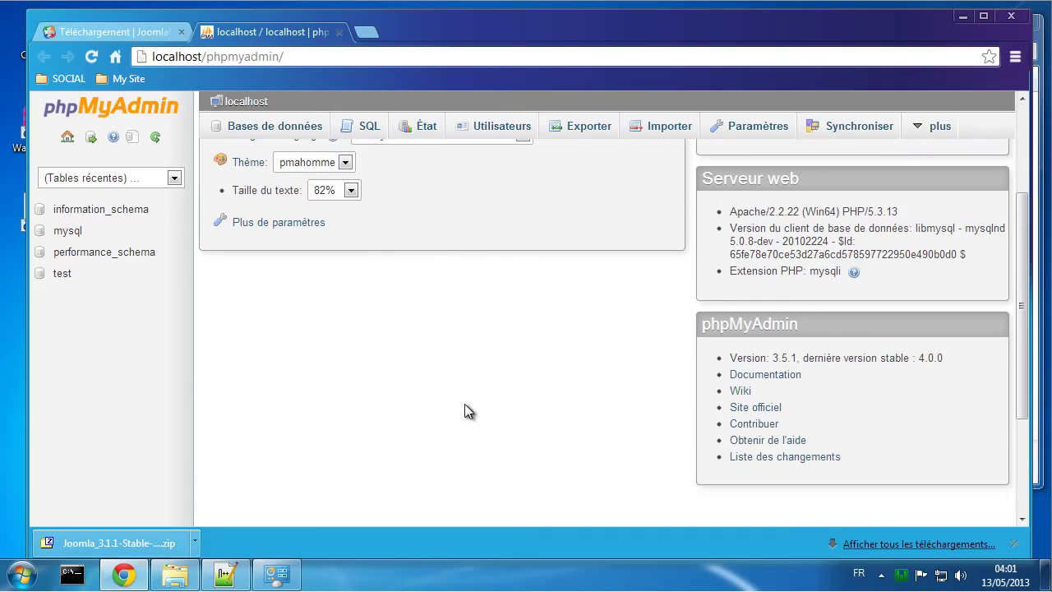
scroll(464, 403, down, 1)
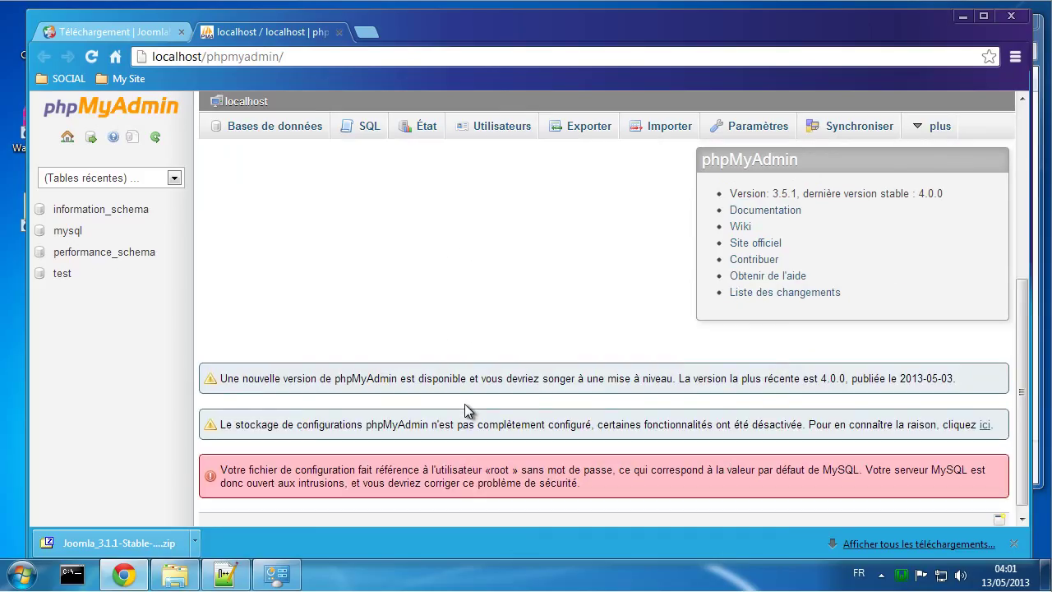
scroll(465, 403, up, 4)
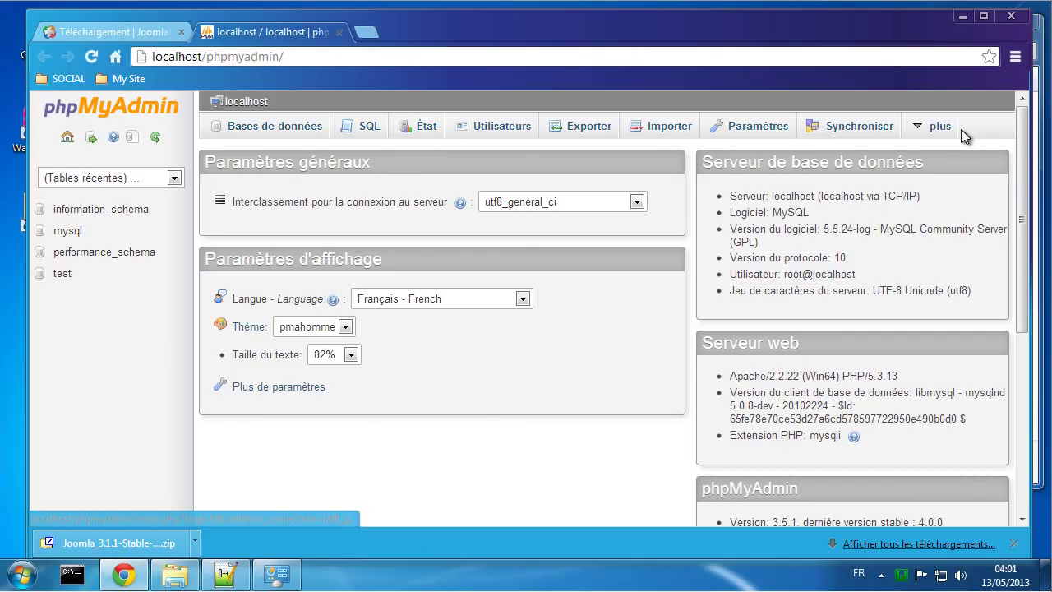
Step: Start adding a new MySQL user account named joomla under Utilisateurs
click(492, 126)
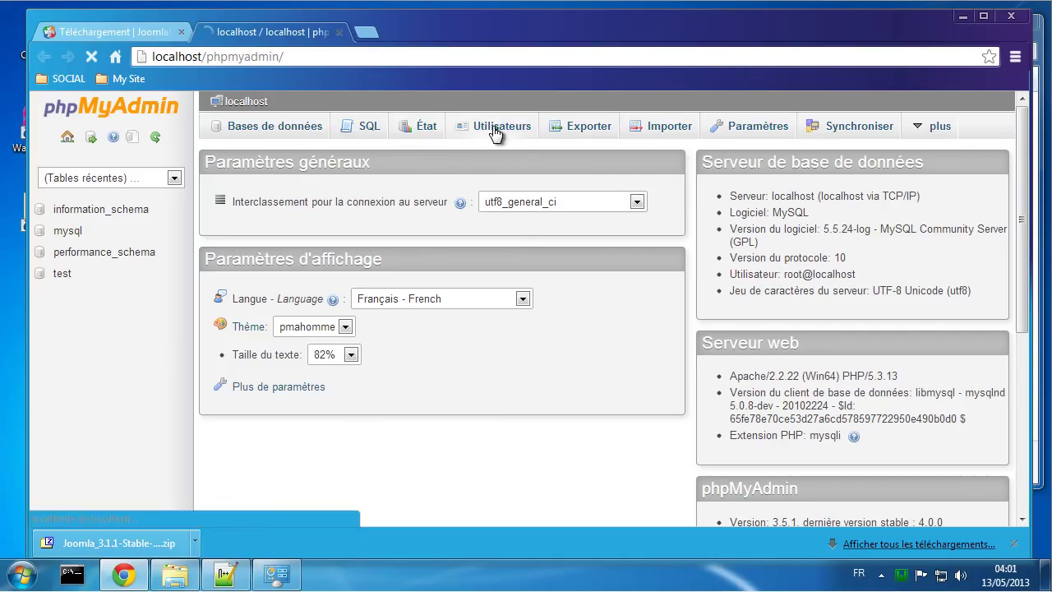
scroll(535, 377, down, 1)
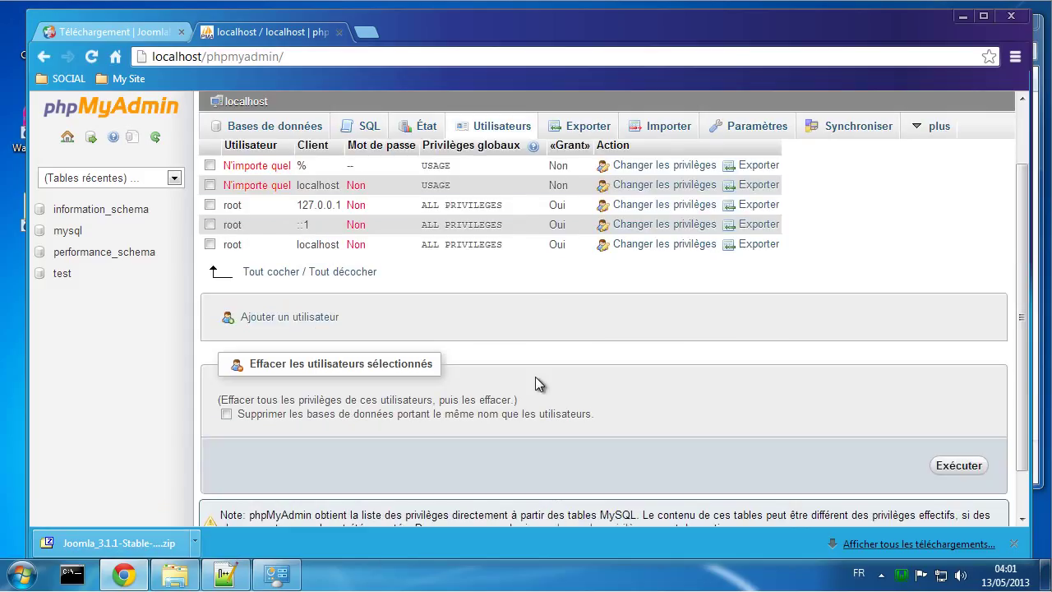
click(304, 321)
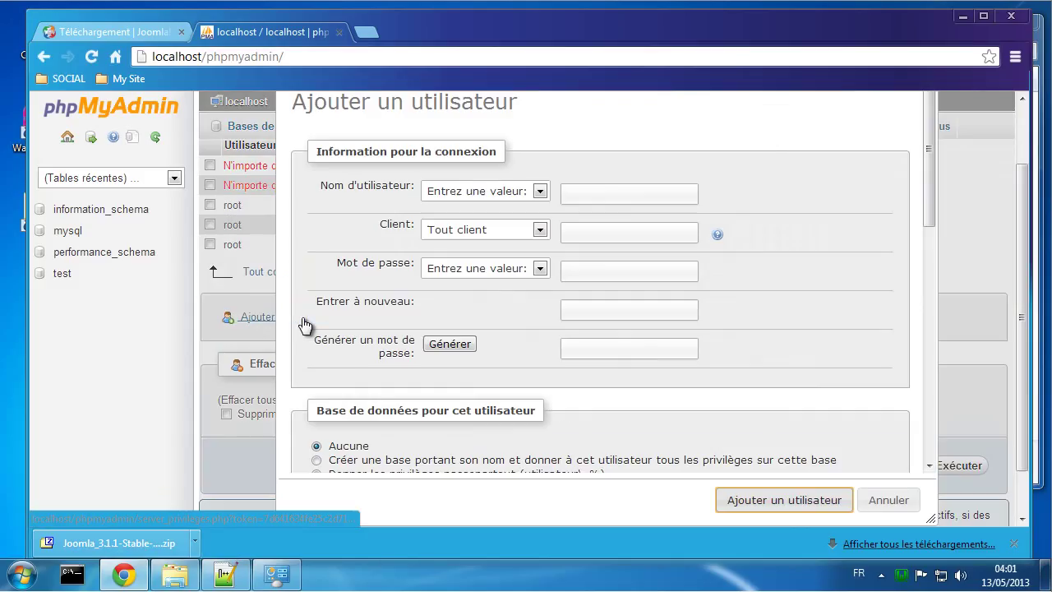
click(617, 197)
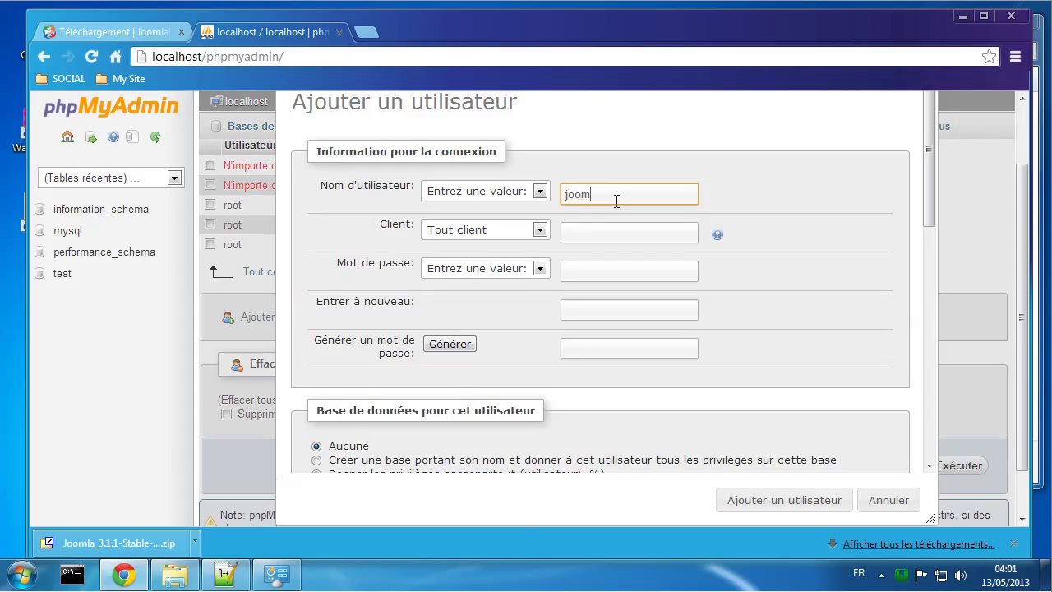
text(joomla)
Step: Restrict the joomla user to Local host, then generate a random password and select it to copy
click(510, 234)
click(501, 255)
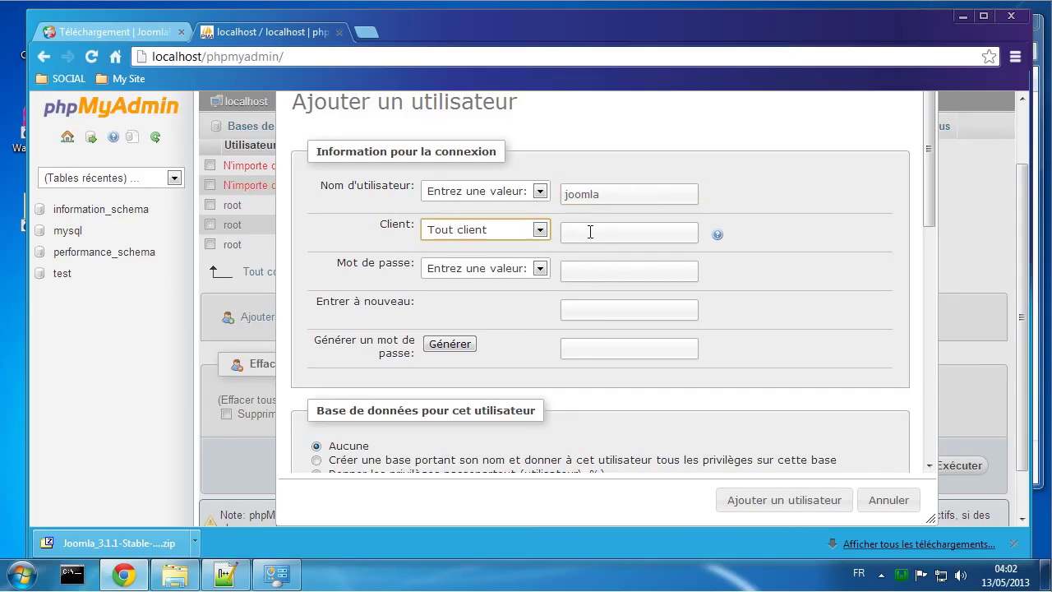
click(537, 231)
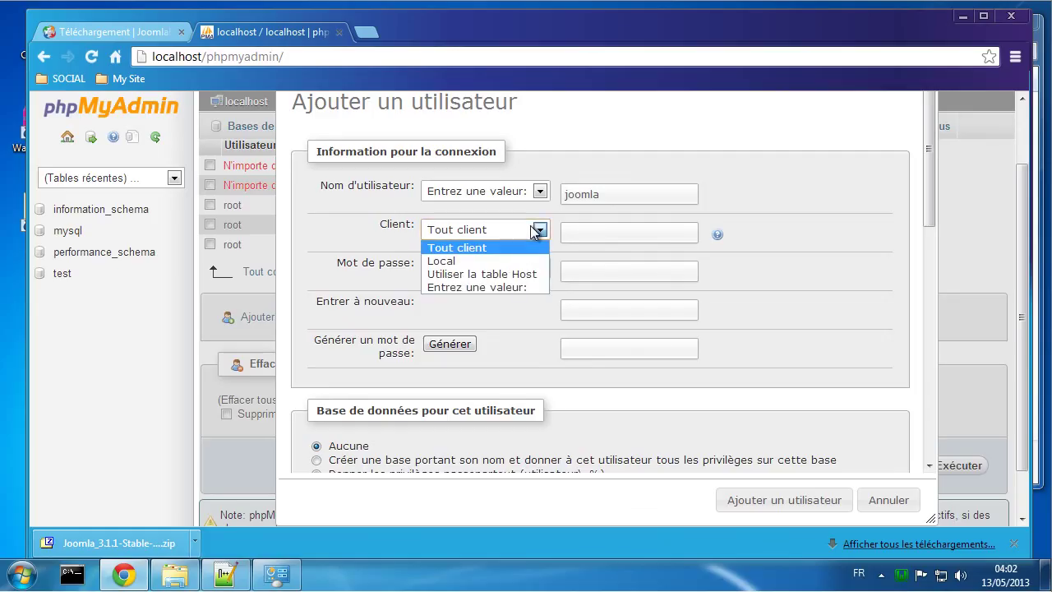
click(487, 261)
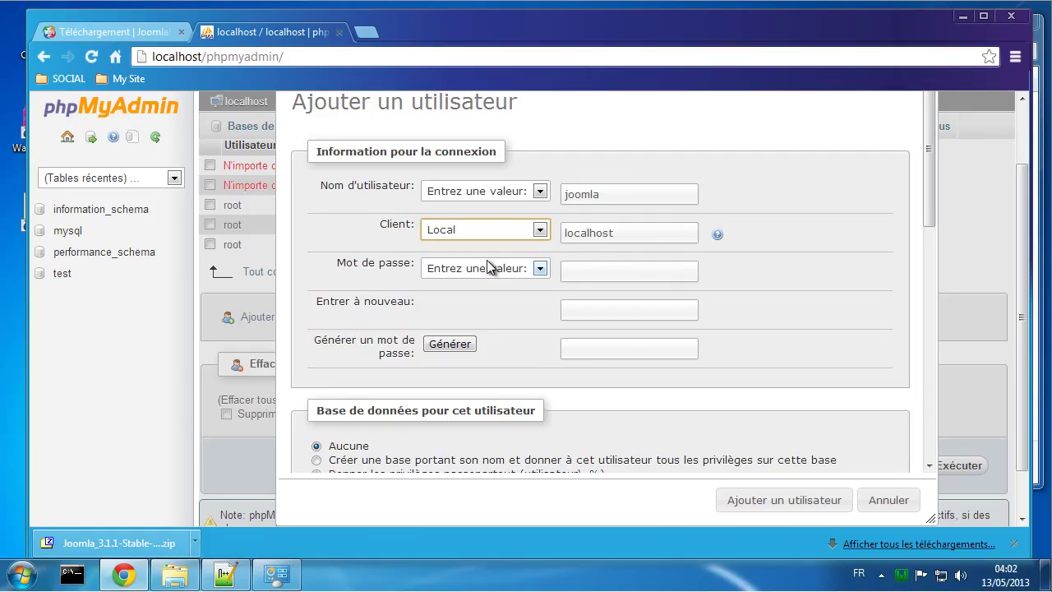
click(621, 270)
click(459, 345)
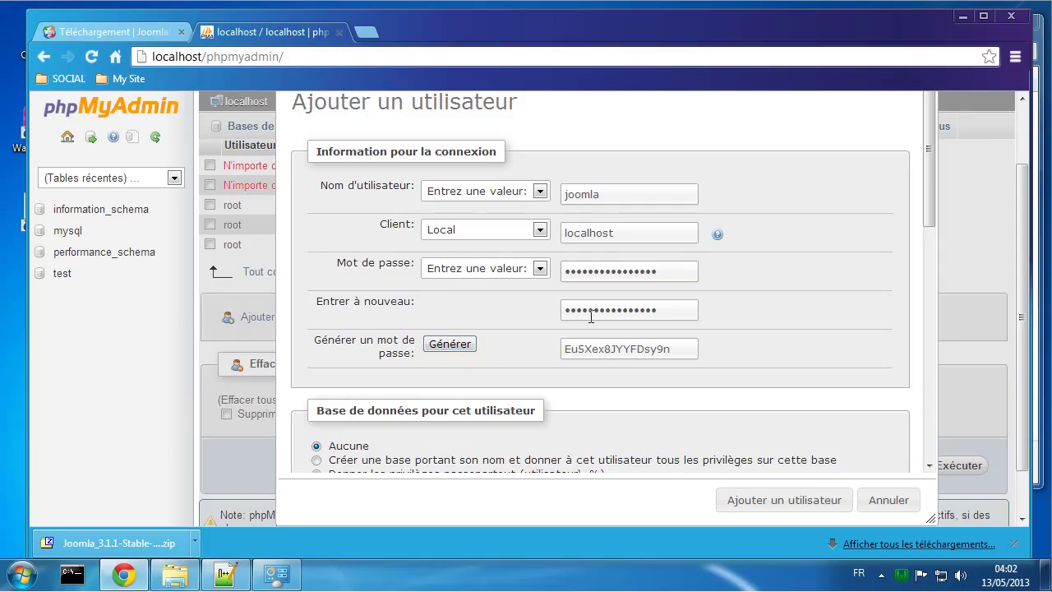
drag(676, 348, 556, 349)
key(ctrl+c)
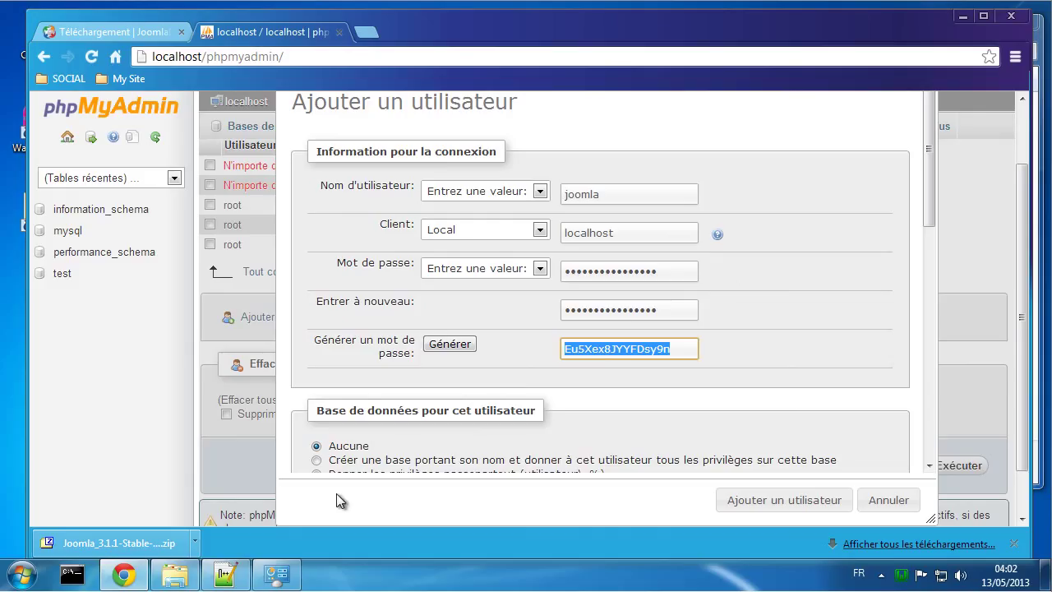
click(226, 574)
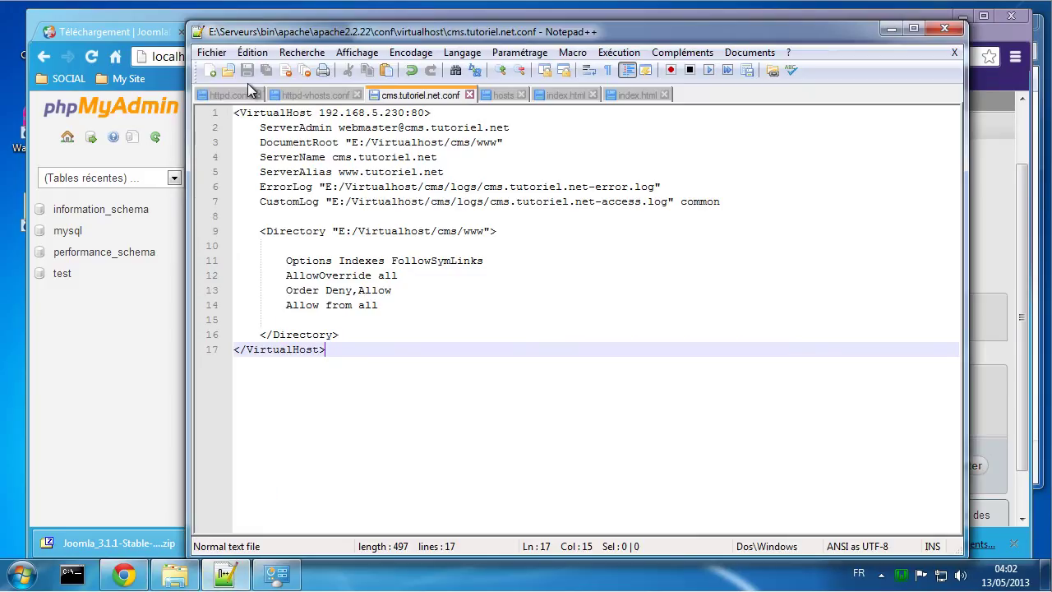
Step: In a new document, write a Mysql heading and a 'joomla :' line followed by the pasted password
click(210, 70)
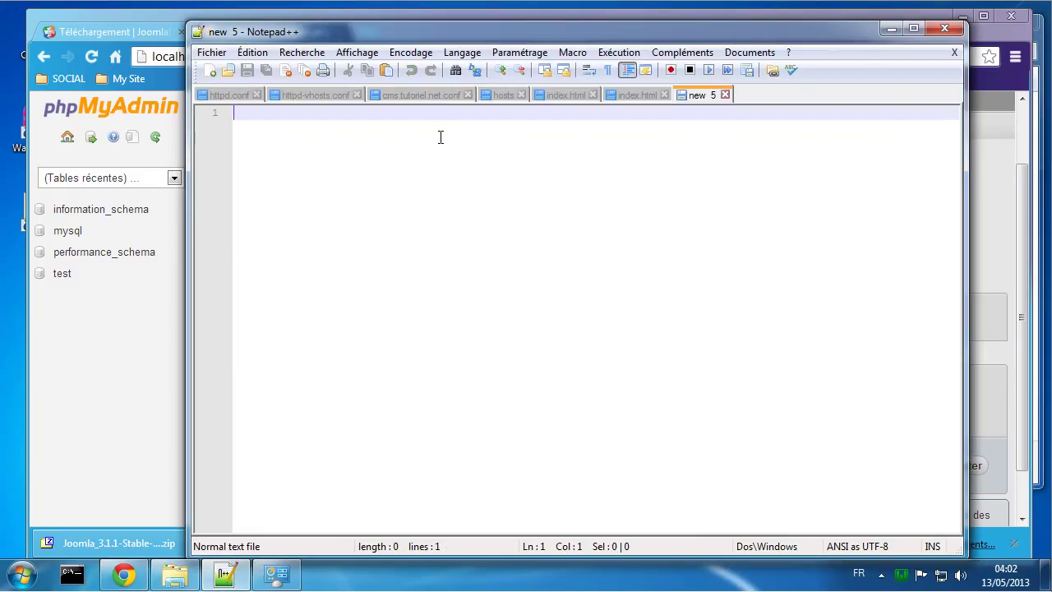
text(My)
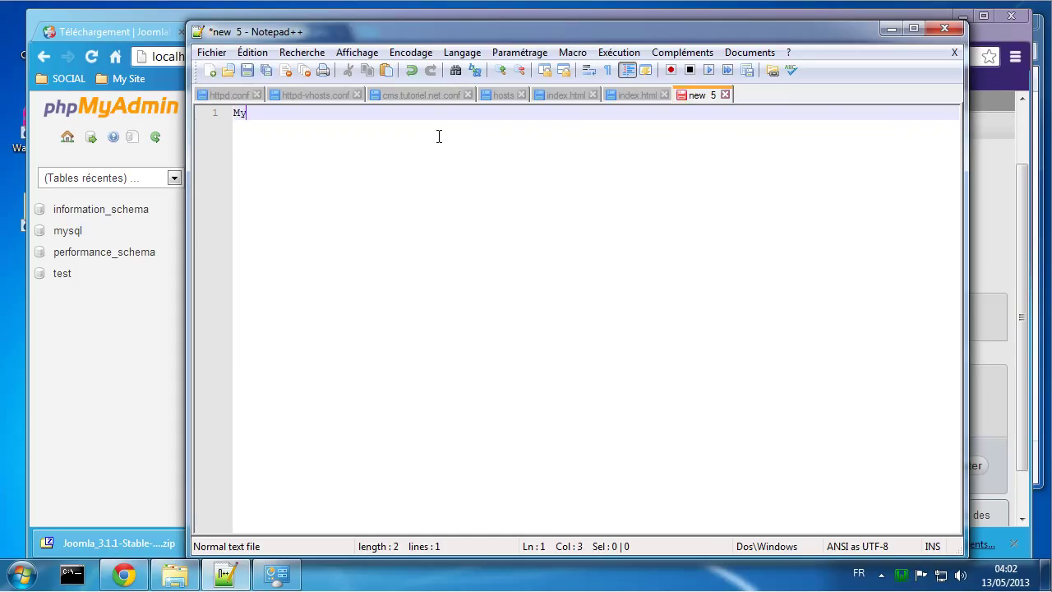
text(sql)
key(Return)
key(Return)
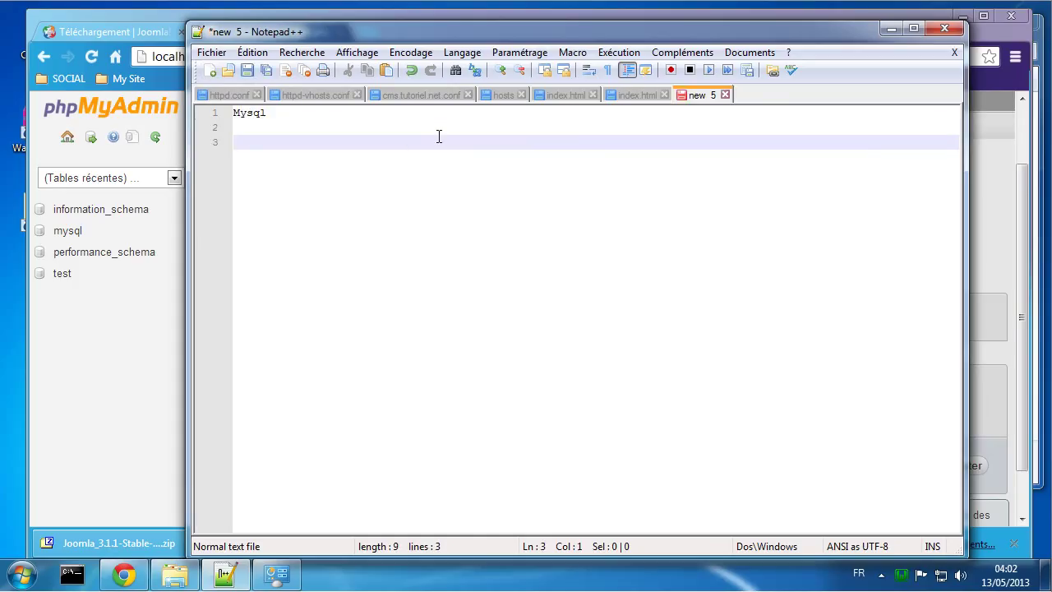
text(joomla :)
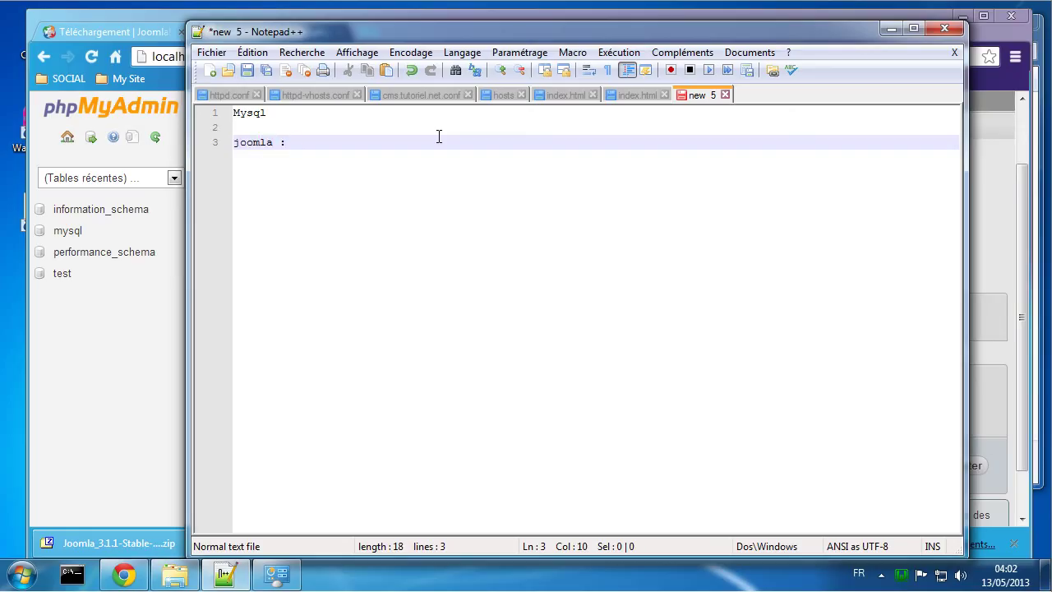
key(ctrl+v)
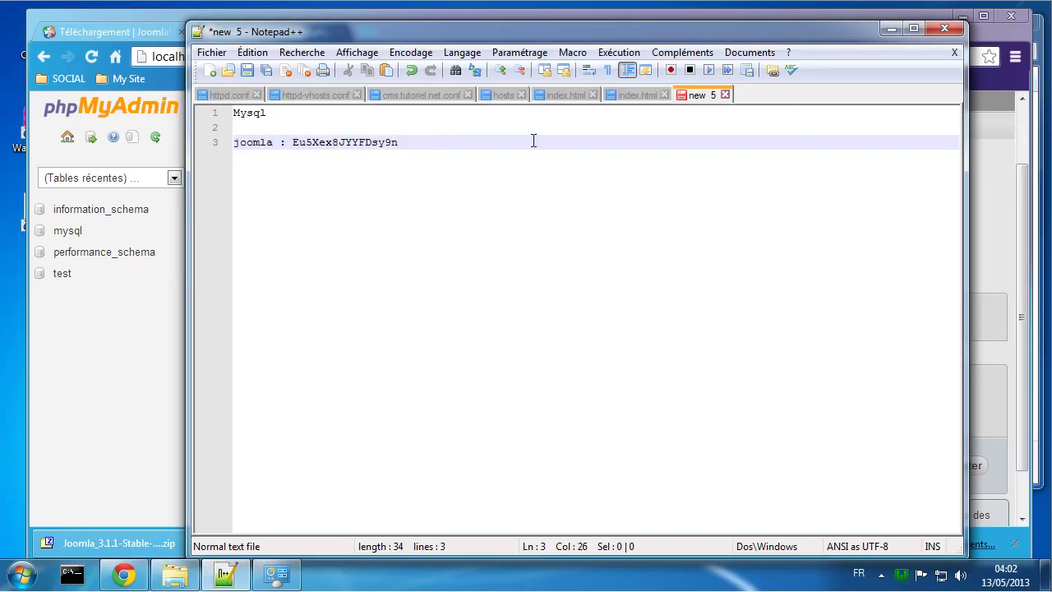
click(120, 357)
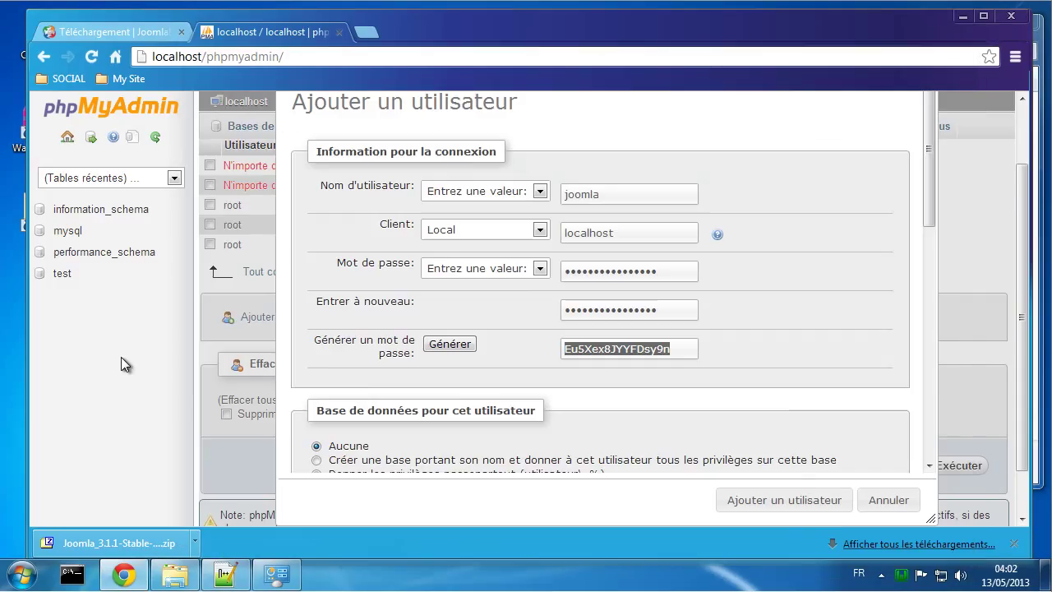
Step: Add the joomla user with a same-named joomla database granted all privileges
click(522, 348)
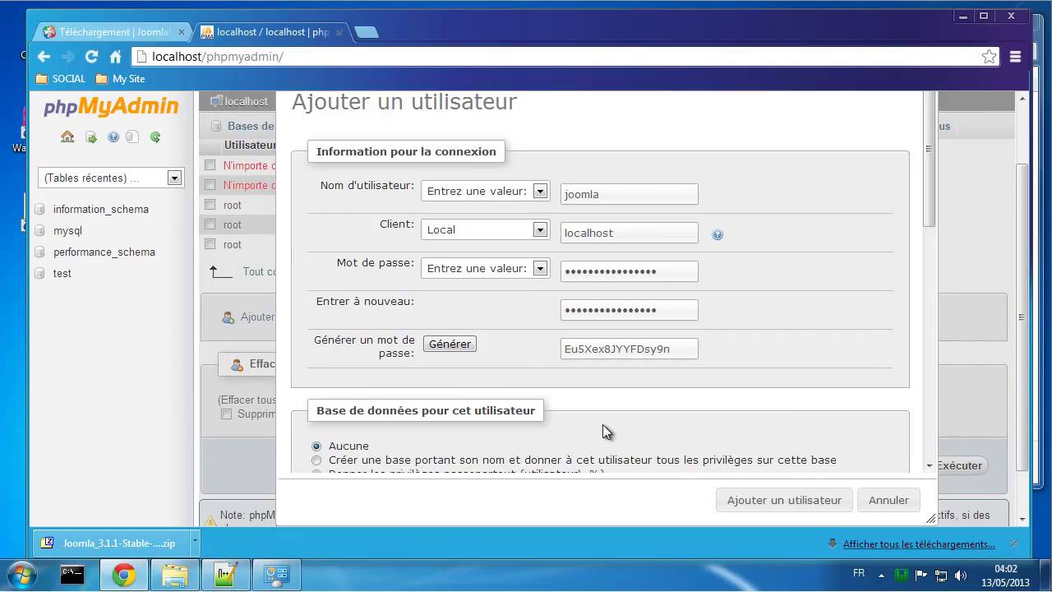
scroll(602, 424, down, 2)
click(317, 377)
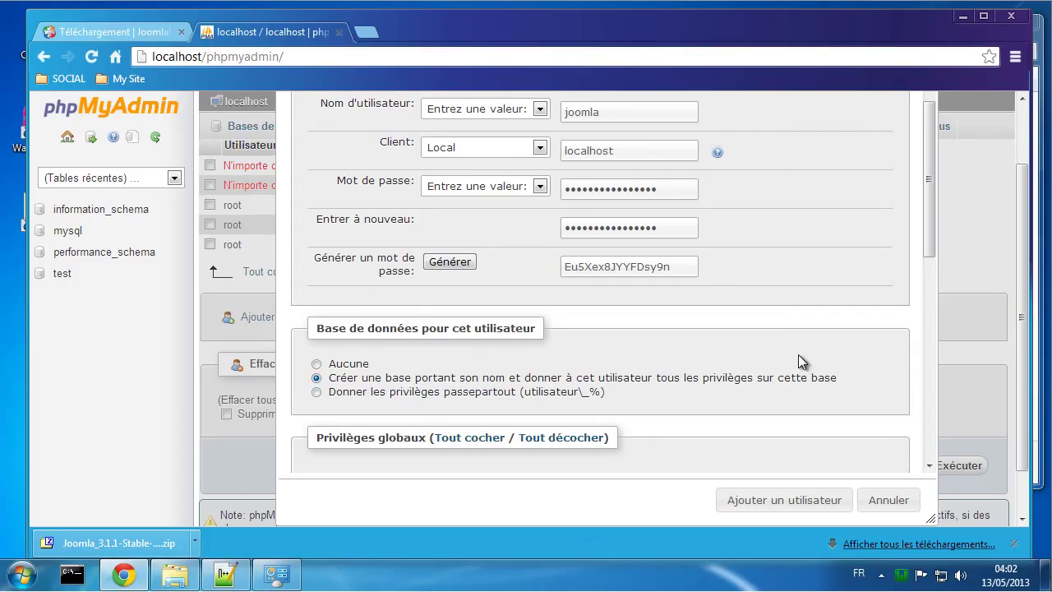
click(777, 499)
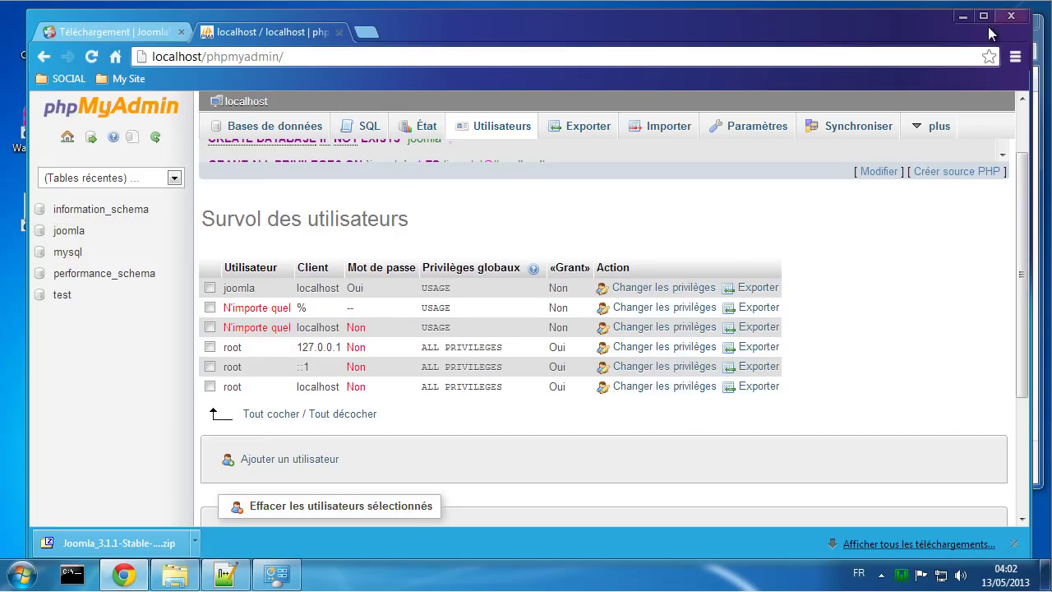
click(965, 22)
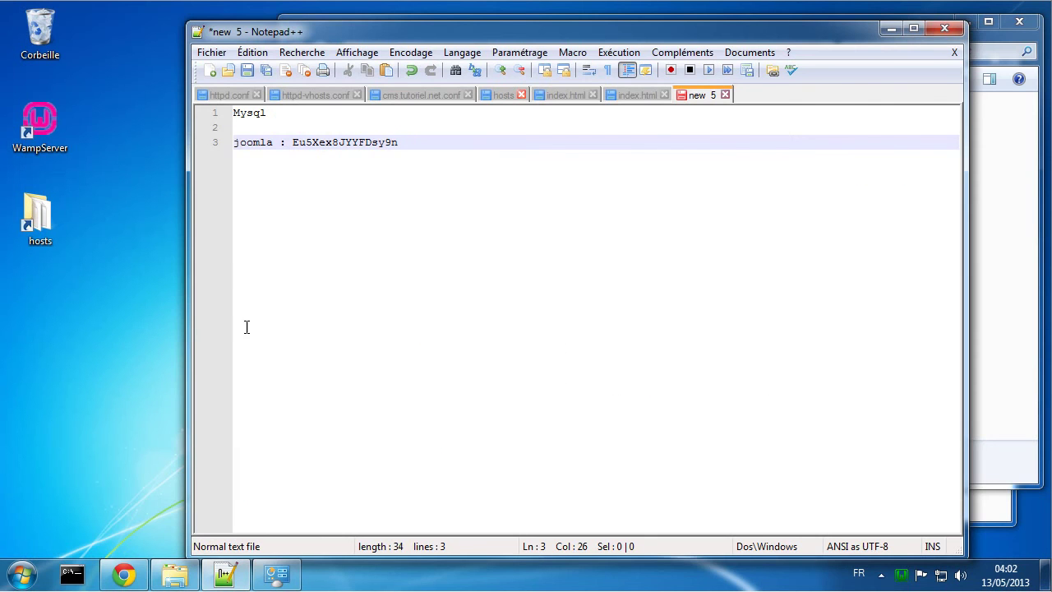
Step: In Téléchargements, start a 7-Zip Extract Here of the Joomla zip, then cancel it
click(23, 574)
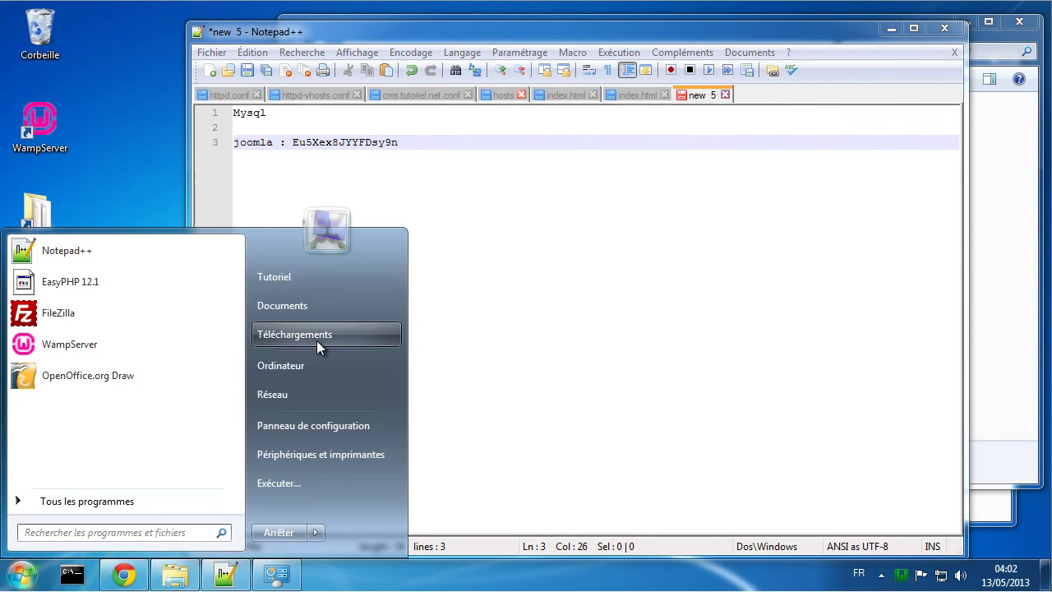
click(317, 340)
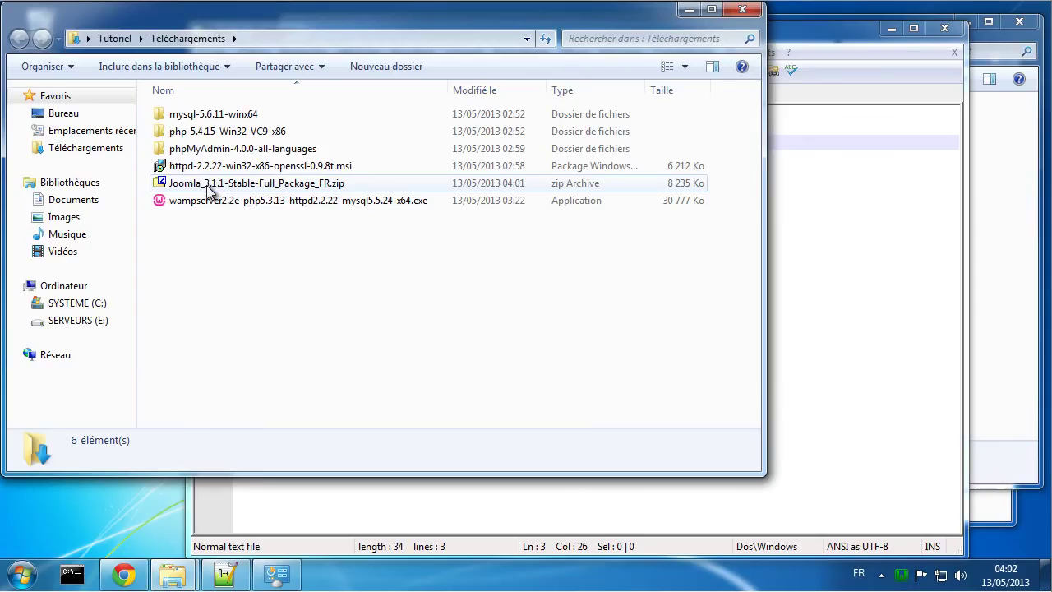
click(209, 188)
right_click(209, 188)
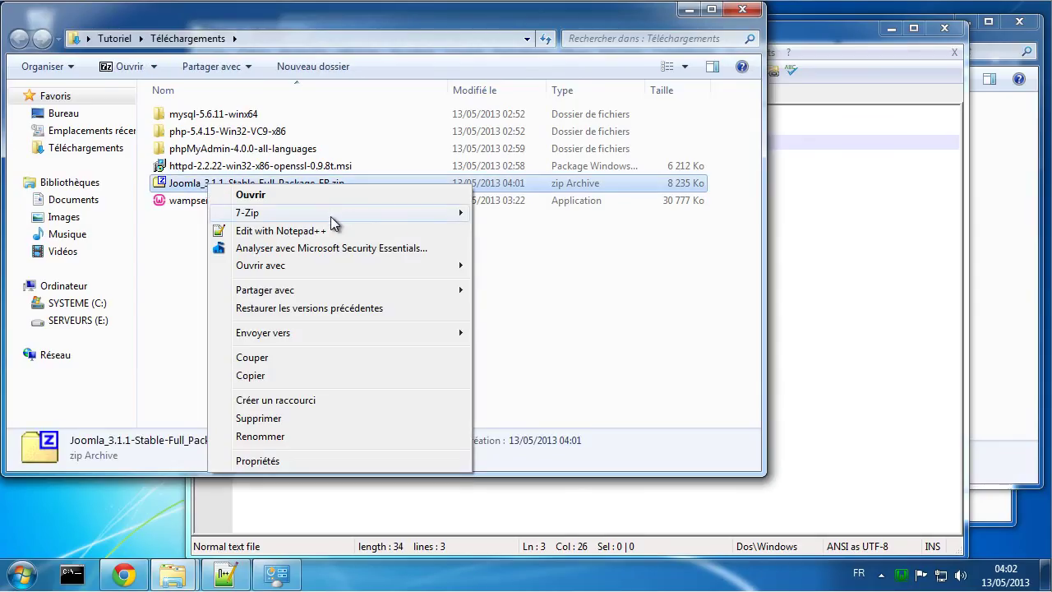
mouse_move(331, 216)
click(541, 249)
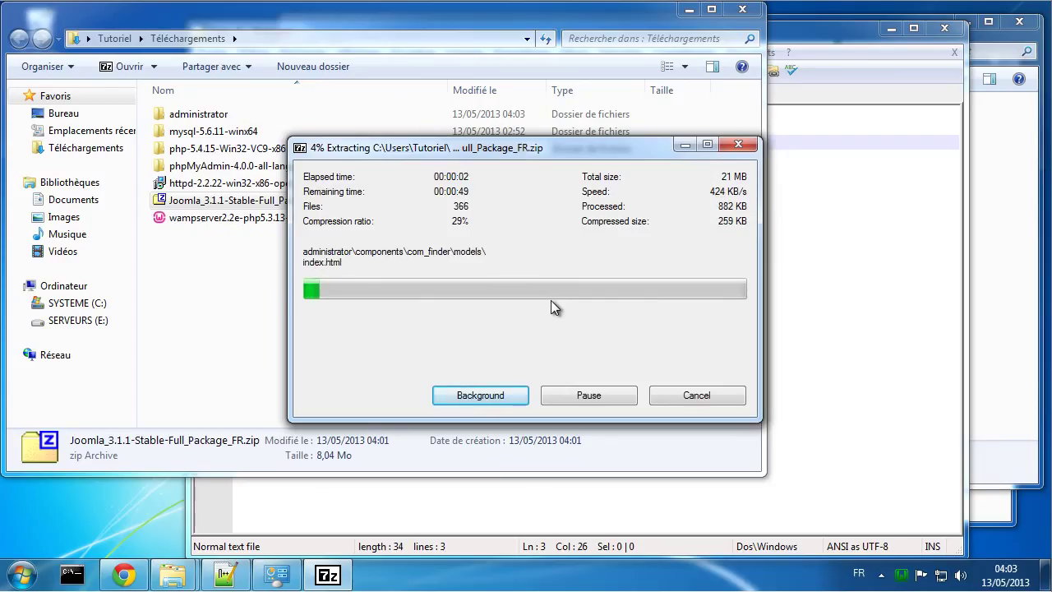
click(613, 394)
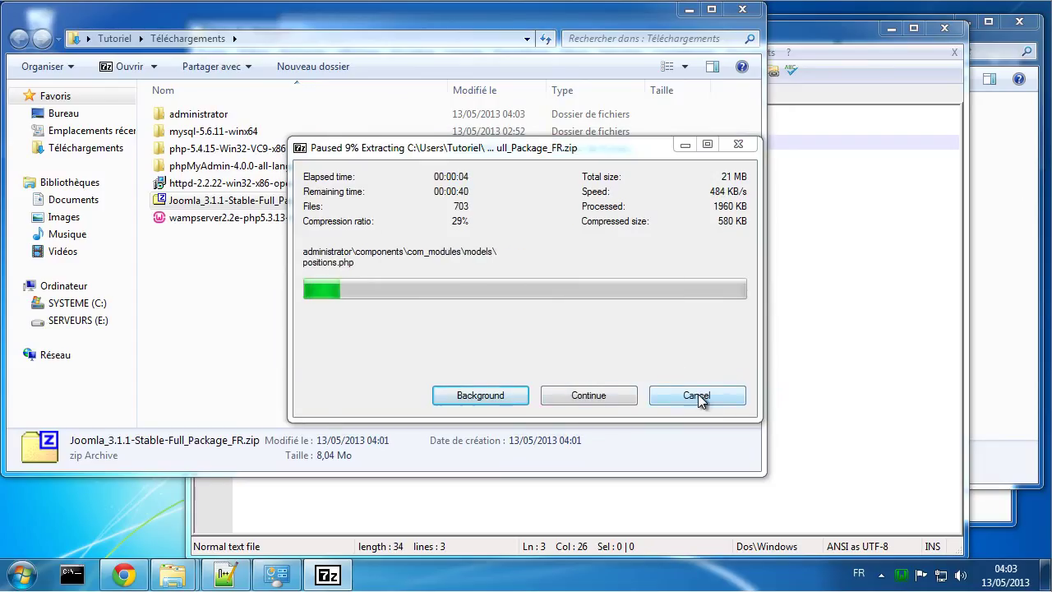
click(697, 395)
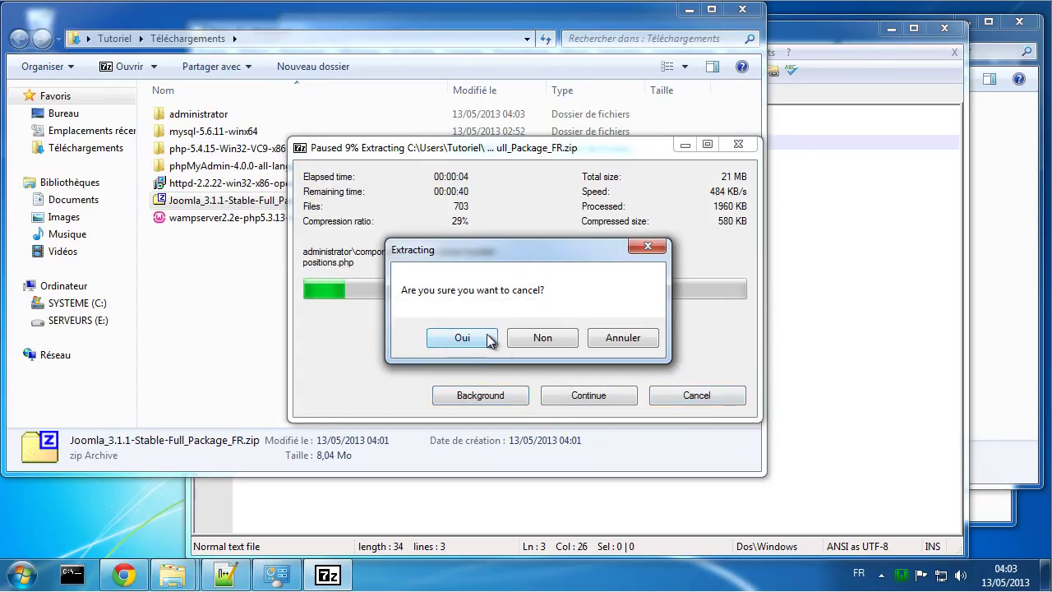
click(463, 340)
Step: Delete the partially extracted administrator folder to the recycle bin
right_click(188, 116)
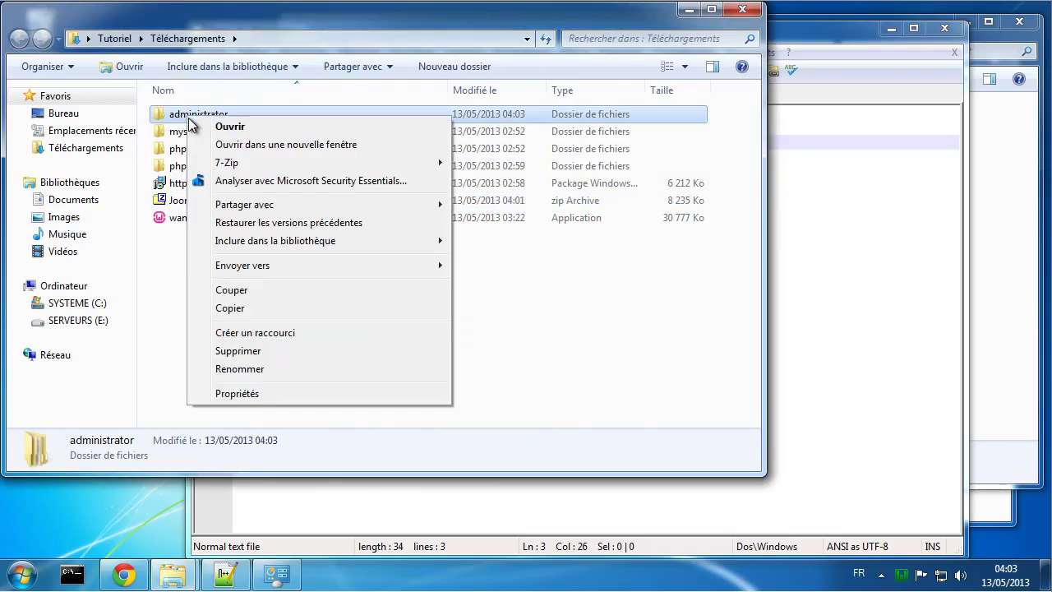
click(267, 351)
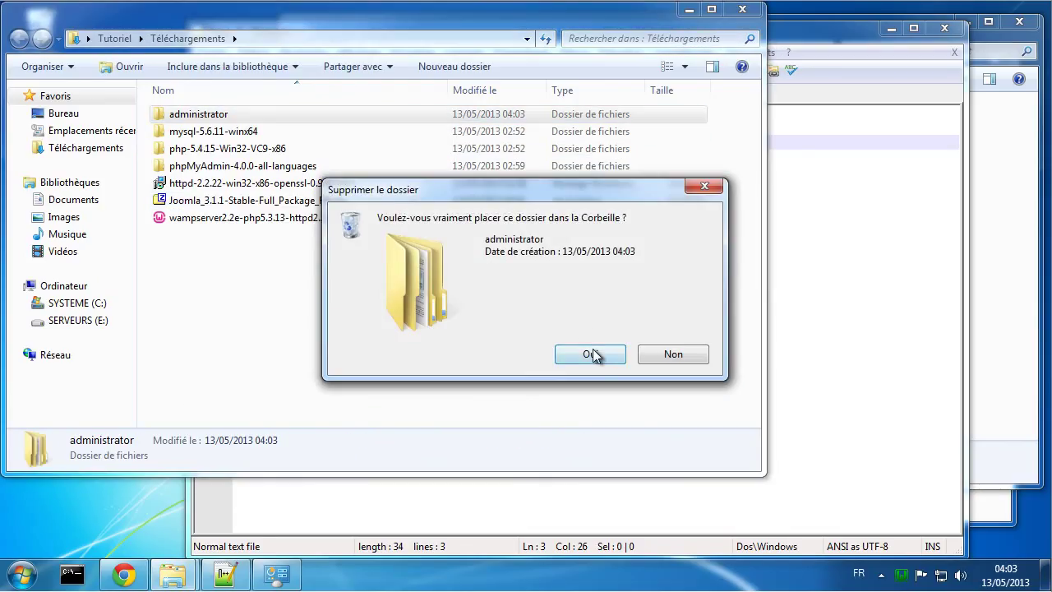
click(592, 354)
right_click(315, 199)
right_click(309, 184)
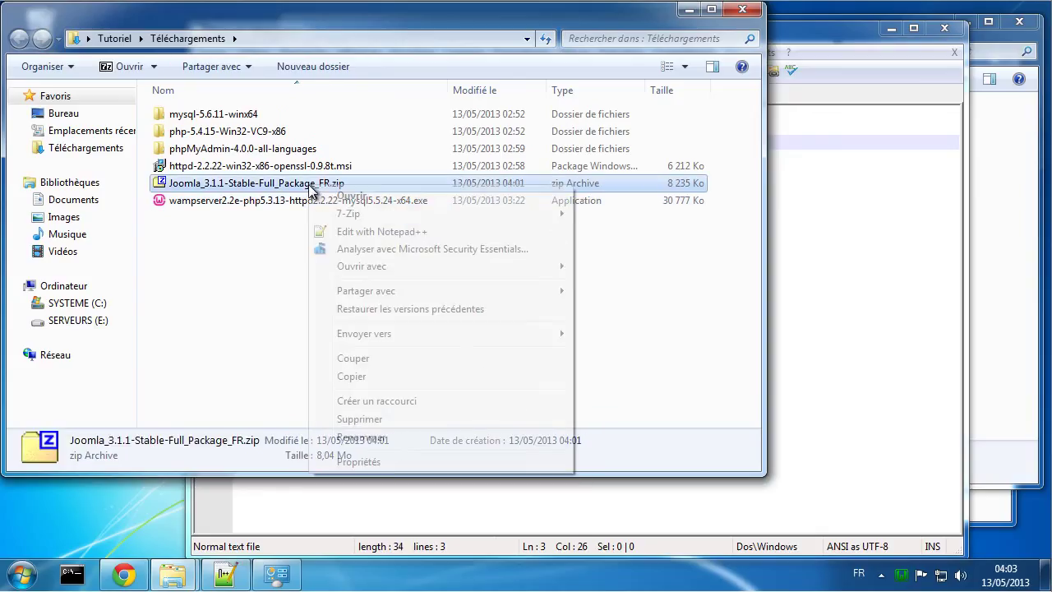
Step: Extract the Joomla zip to Joomla_3.1.1-Stable-Full_Package_FR and open that folder
mouse_move(480, 212)
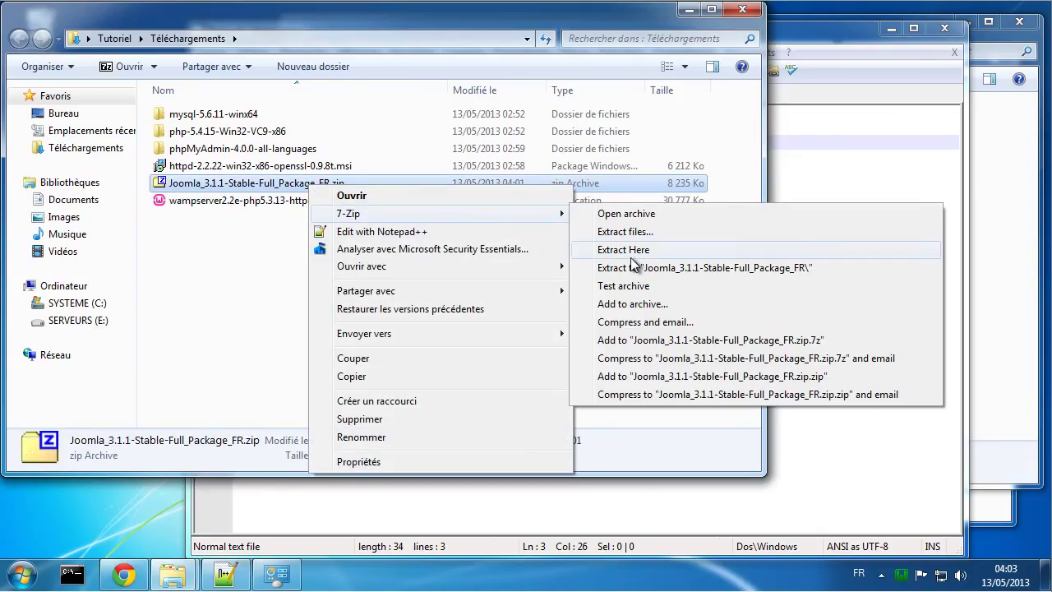
click(632, 265)
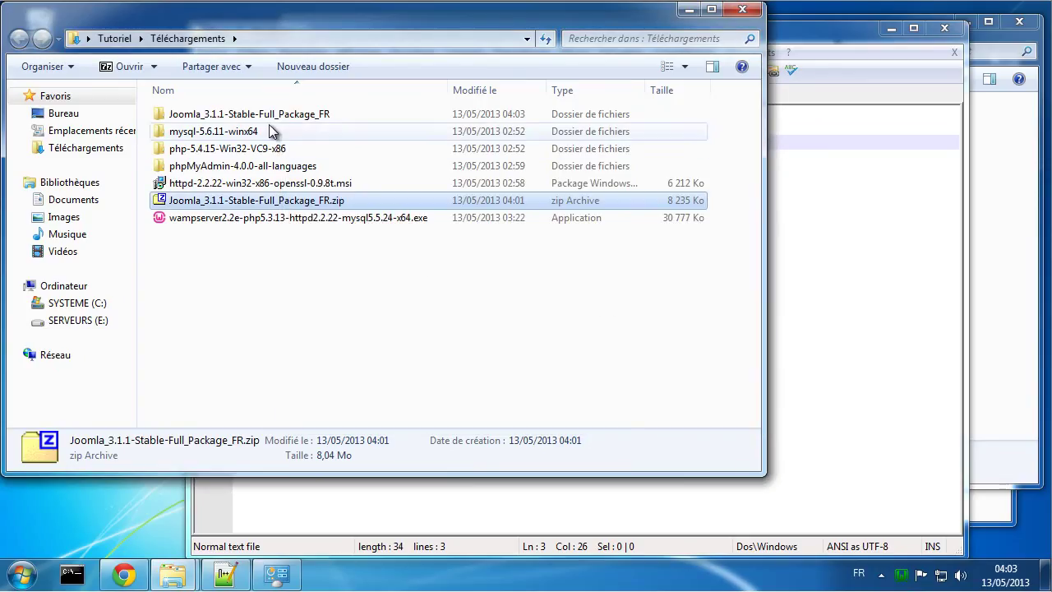
click(264, 119)
double_click(263, 119)
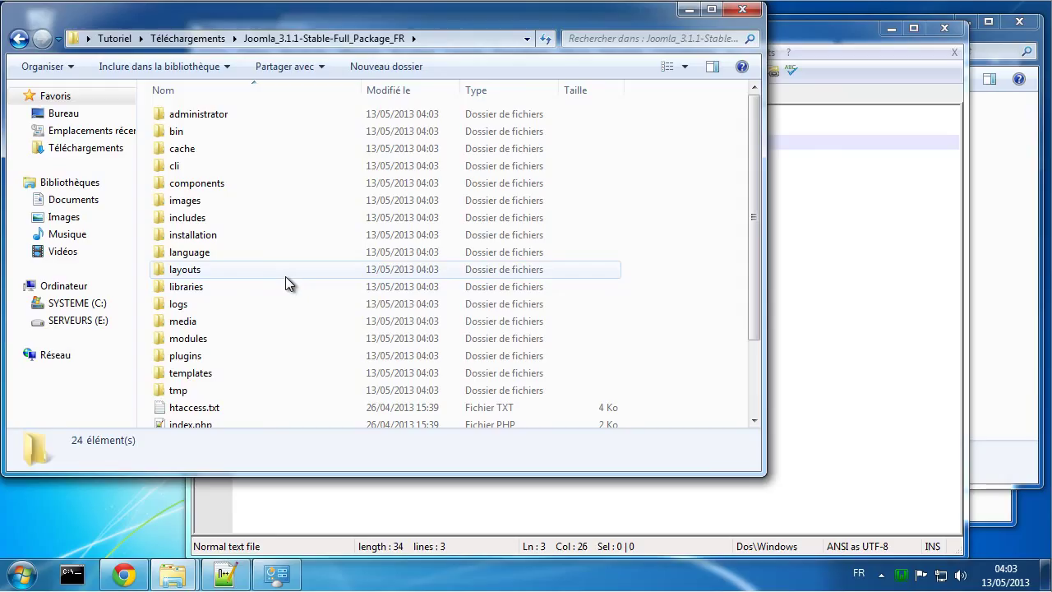
key(ctrl+a)
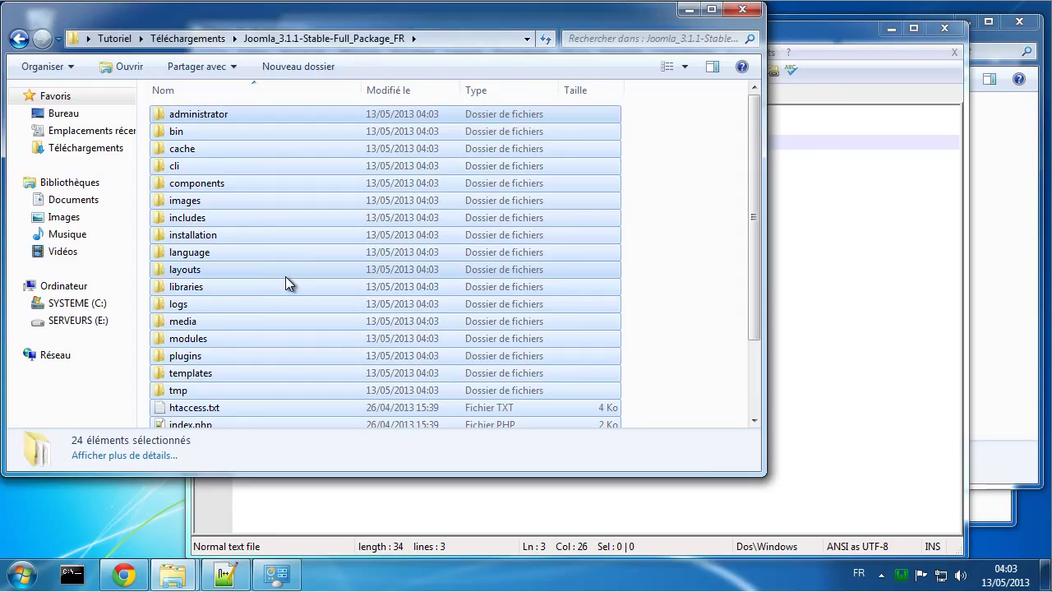
click(86, 322)
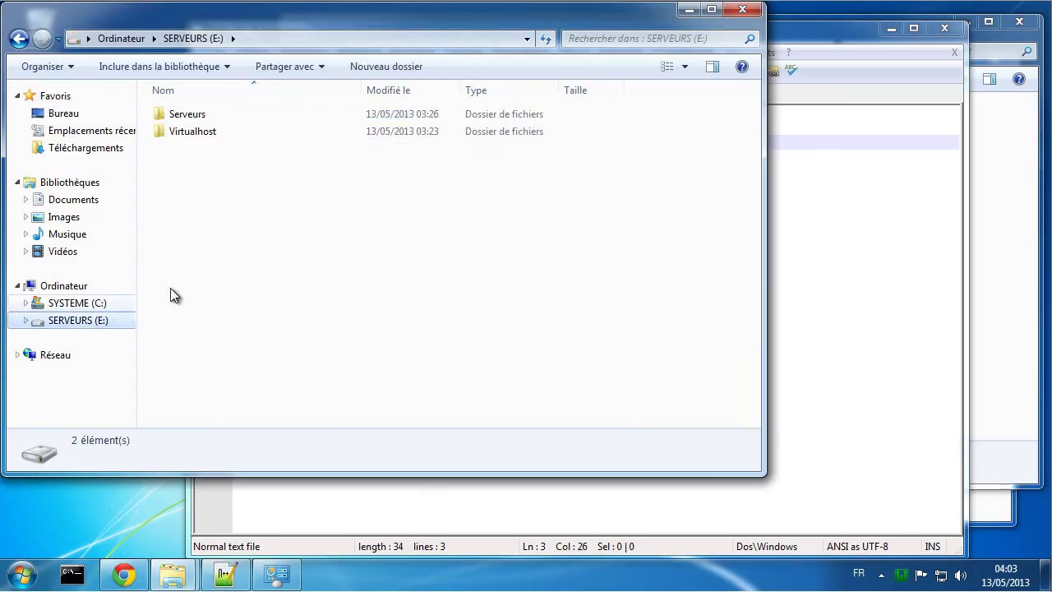
double_click(210, 134)
click(191, 118)
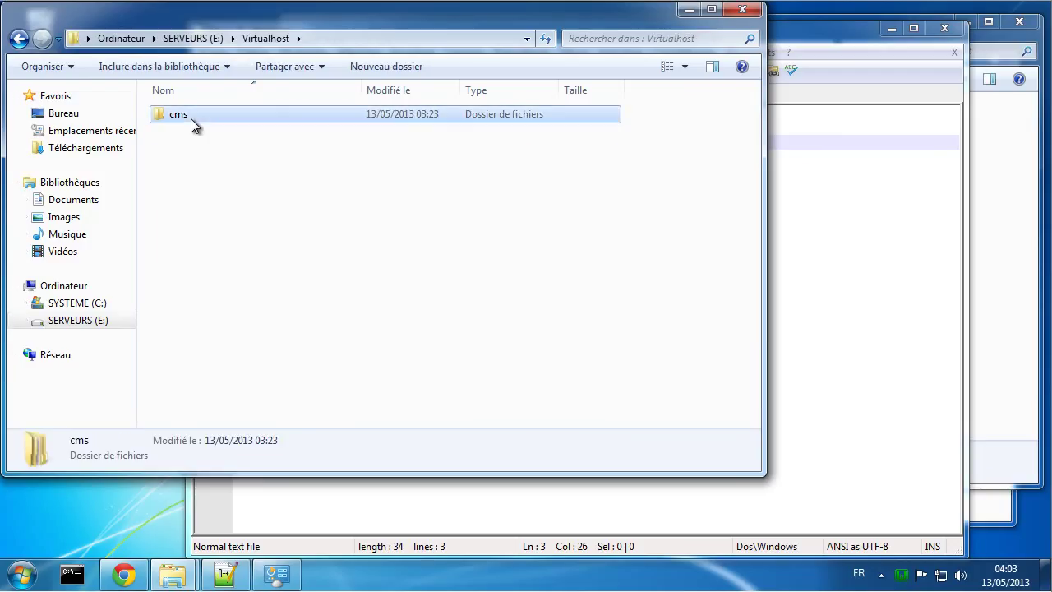
double_click(191, 119)
double_click(193, 134)
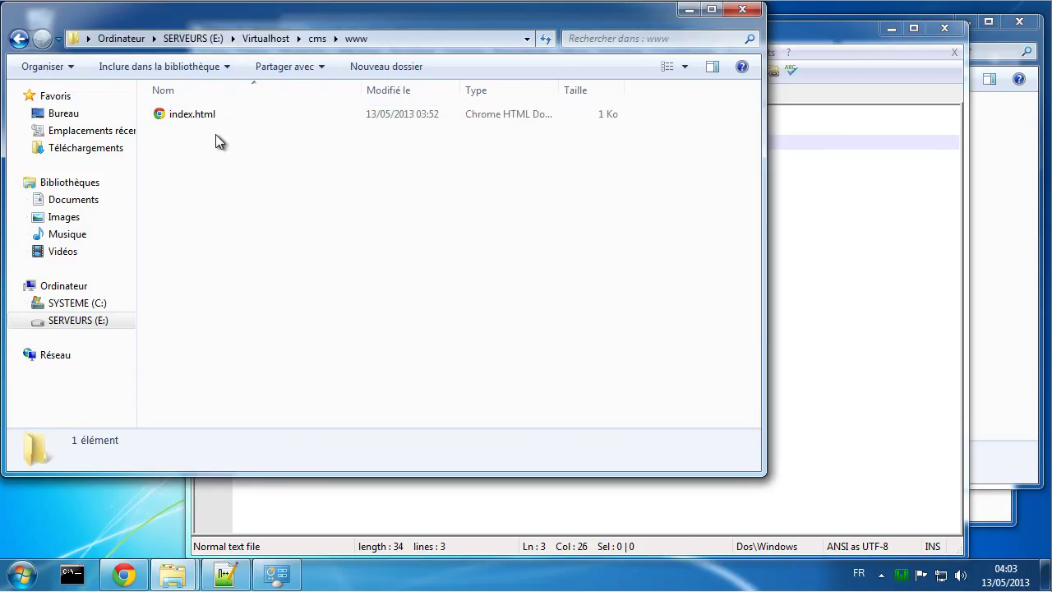
Step: Delete the old index.html and paste the Joomla files into the www folder
right_click(203, 116)
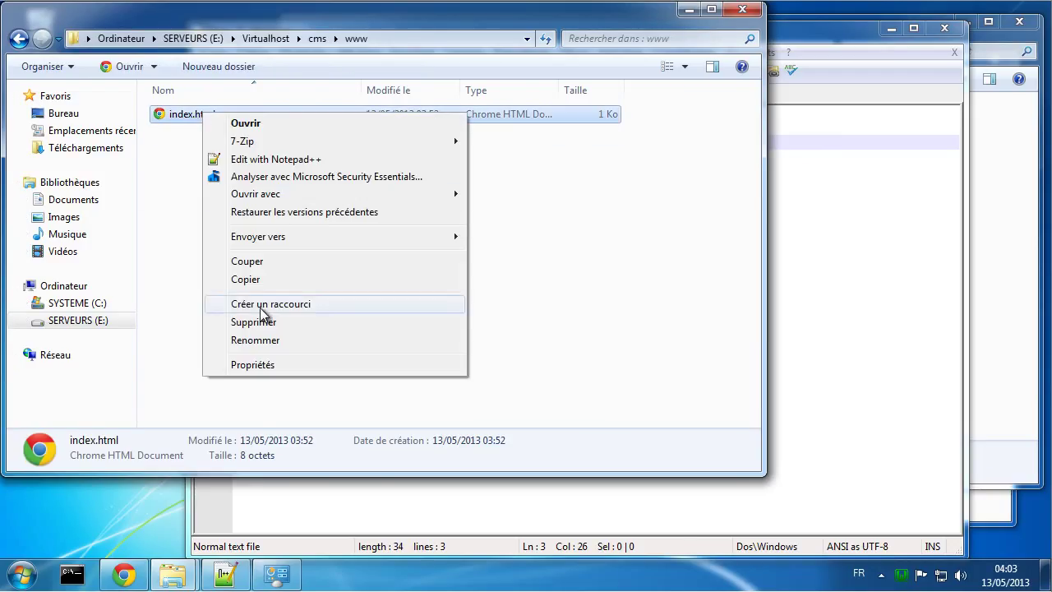
click(257, 321)
click(580, 354)
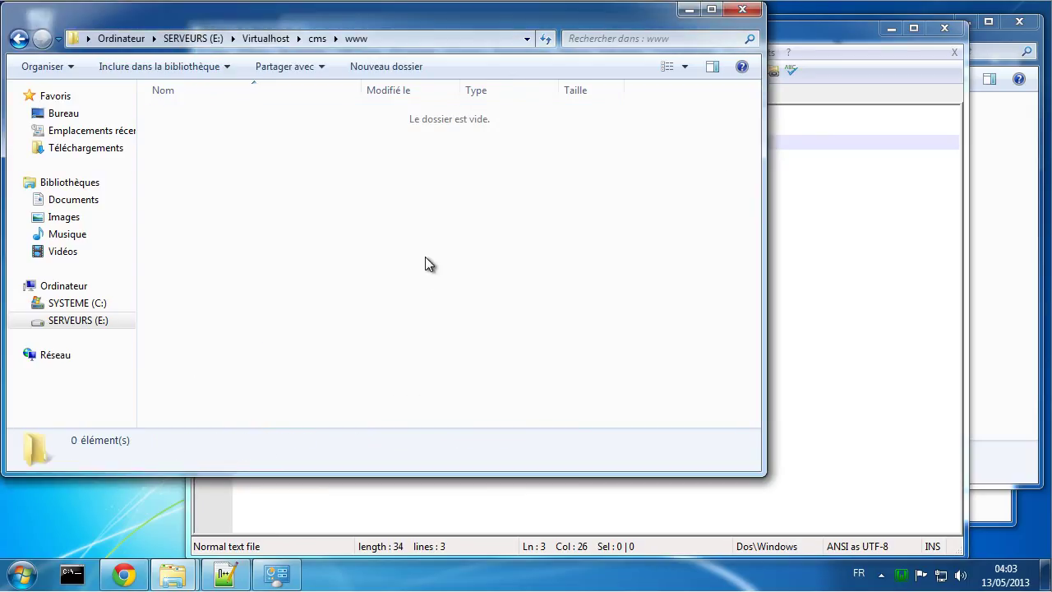
key(ctrl+v)
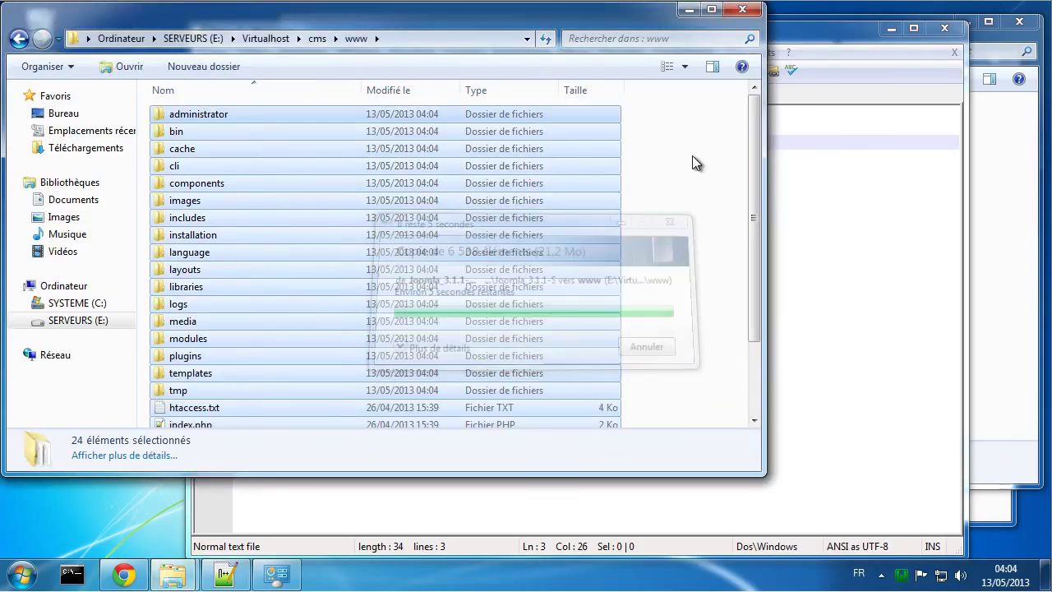
click(692, 156)
click(122, 578)
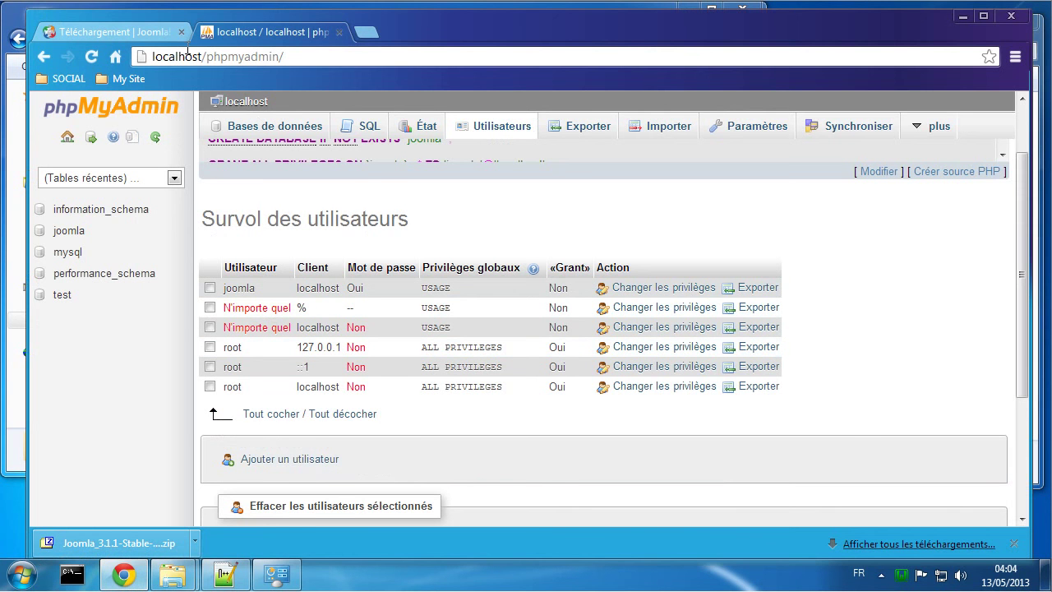
Step: Delete the My Site bookmark folder from Chrome's bookmarks bar
click(94, 32)
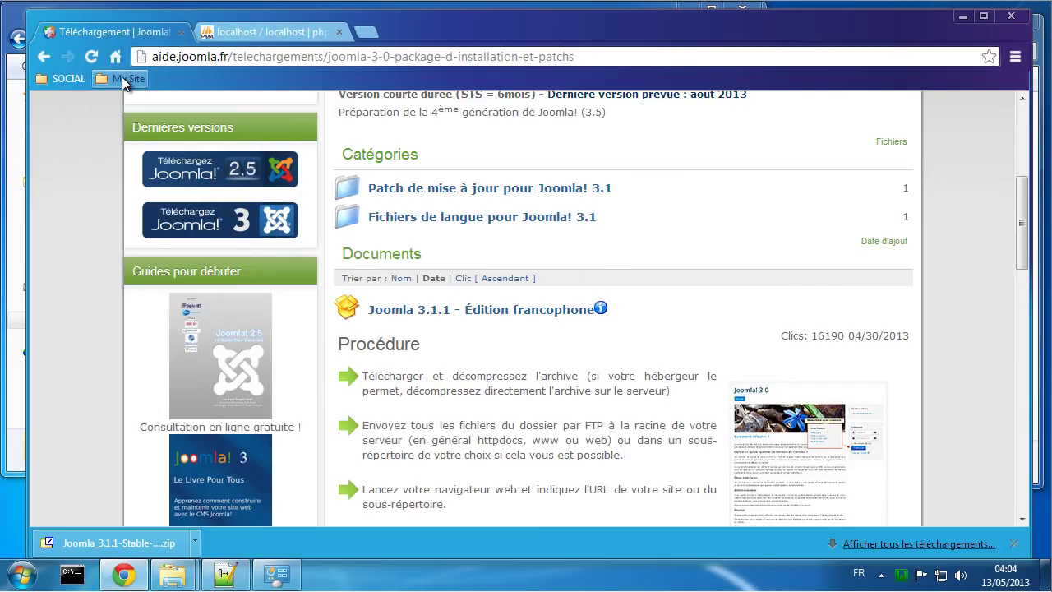
right_click(122, 77)
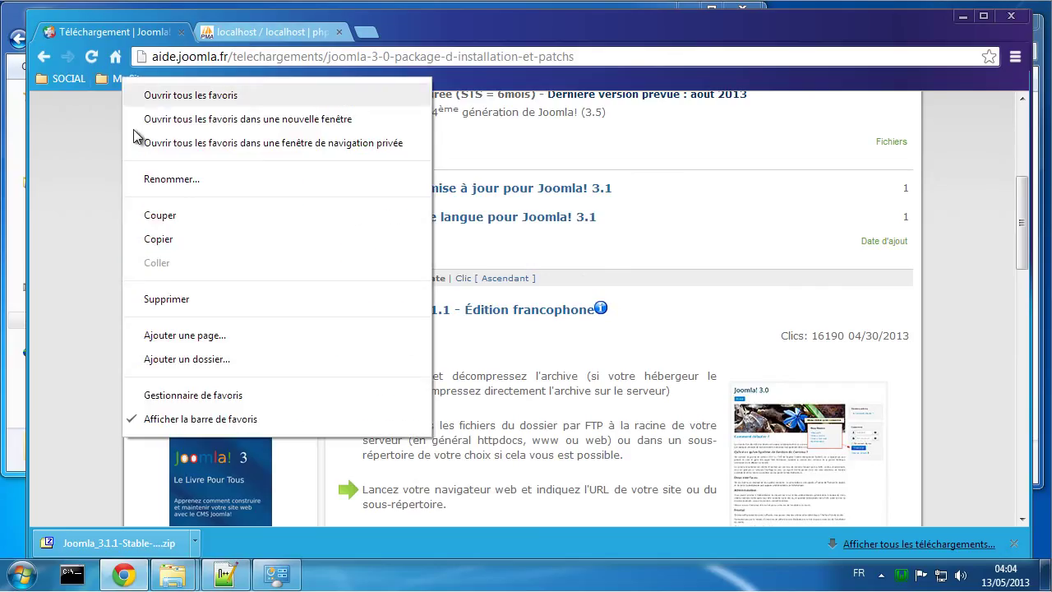
click(166, 297)
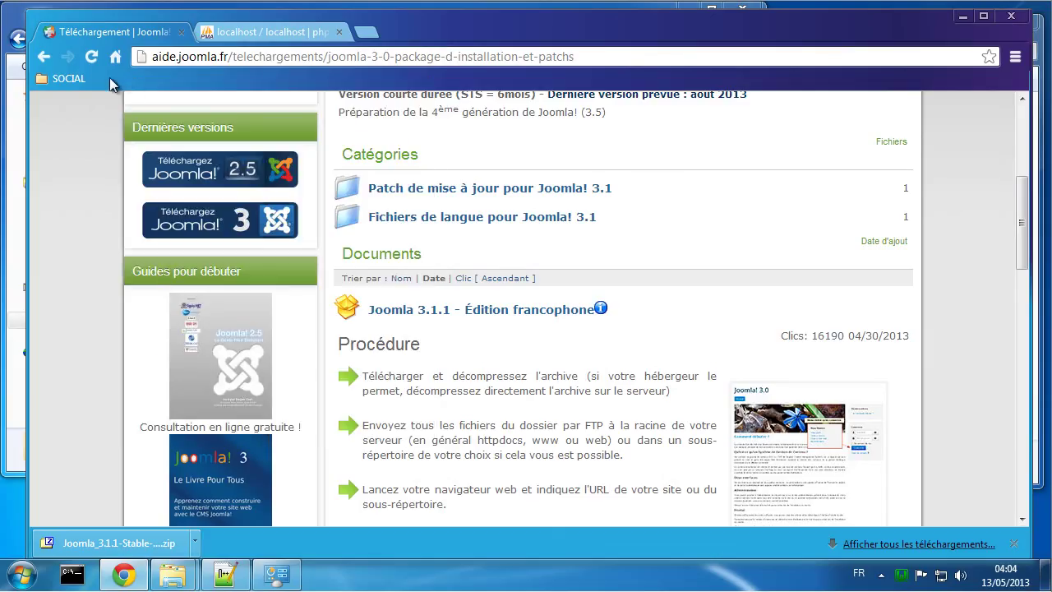
Step: Bookmark the phpMyAdmin page with the name phpMyAdmin
click(243, 34)
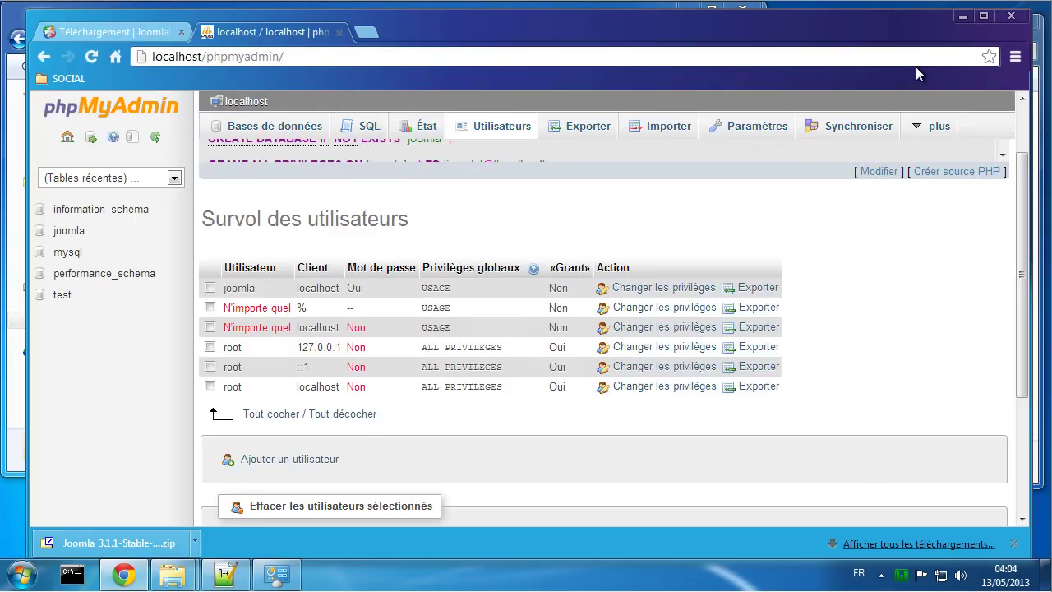
click(989, 57)
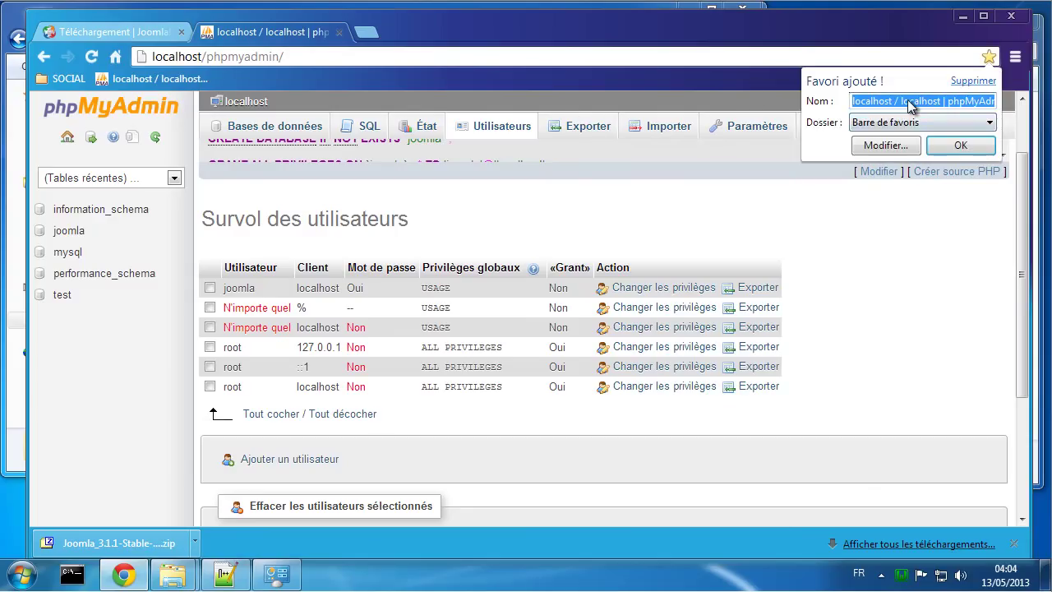
click(946, 101)
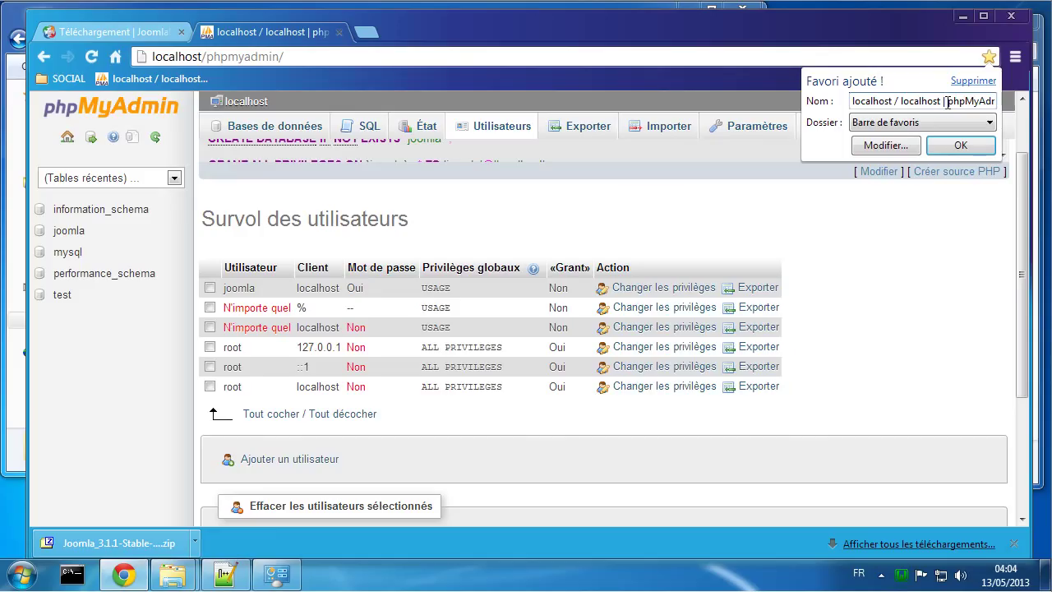
drag(946, 101, 529, 140)
key(BackSpace)
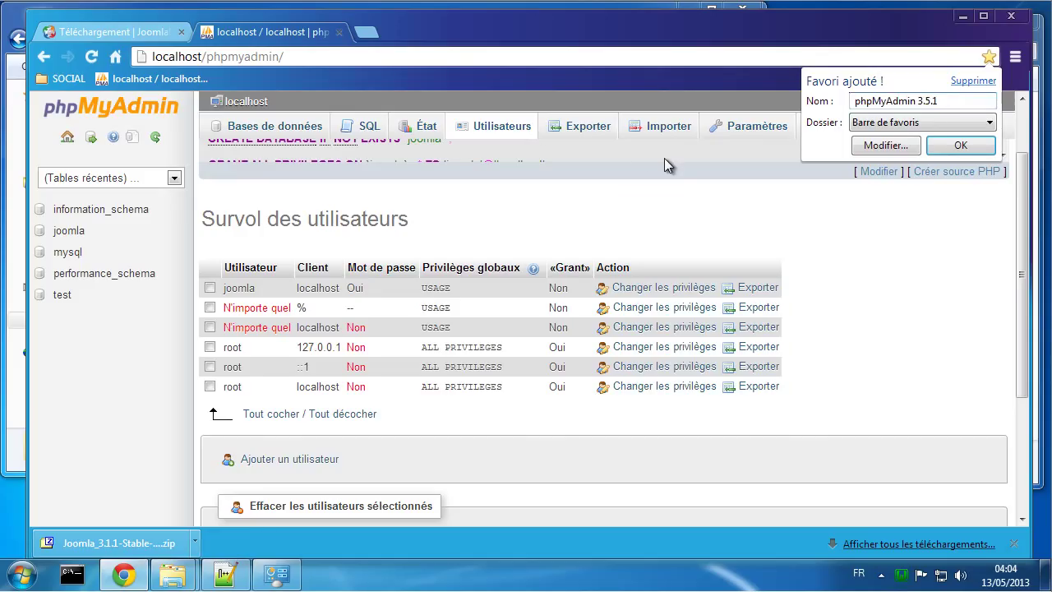
key(BackSpace)
key(BackSpace)
key(BackSpace)
key(BackSpace)
key(BackSpace)
key(BackSpace)
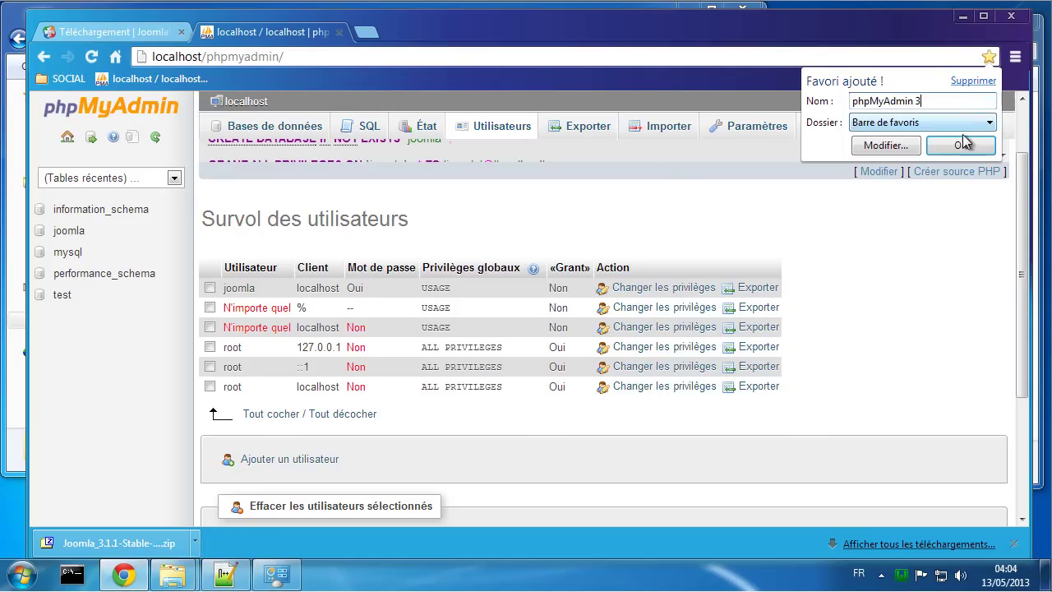
click(960, 146)
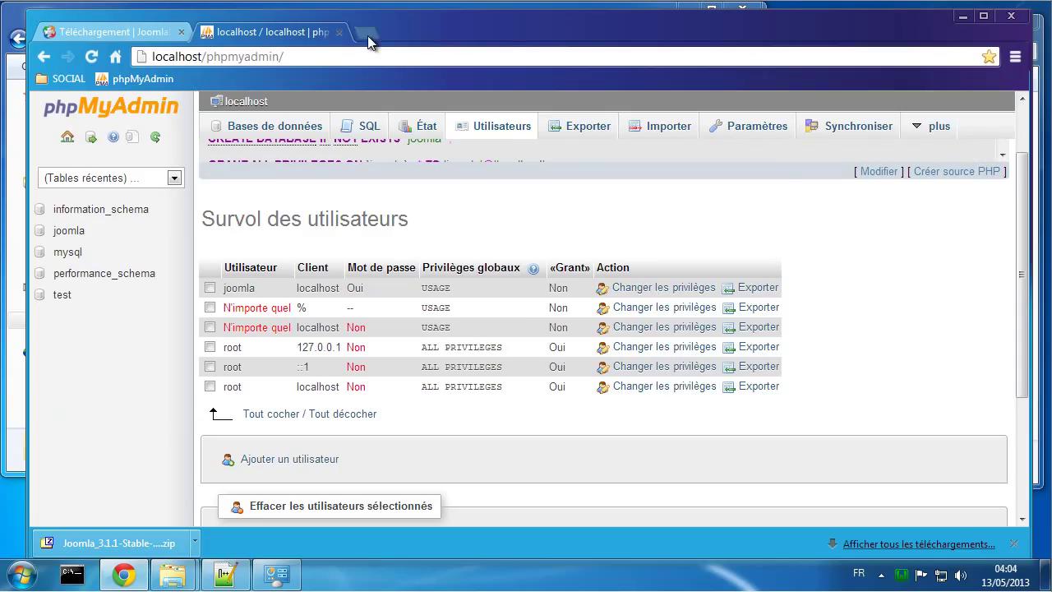
click(367, 35)
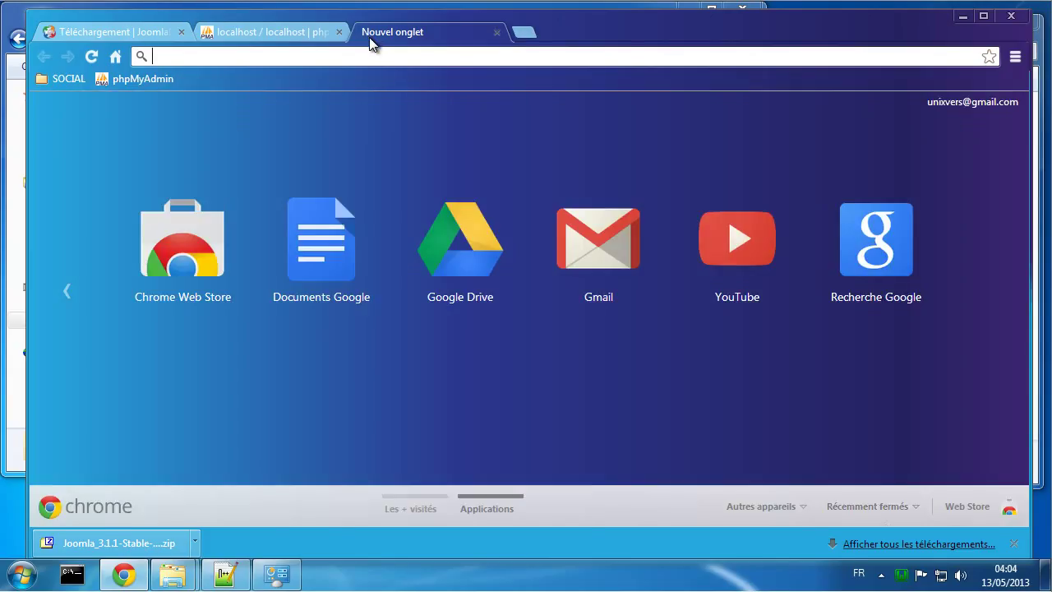
Step: Open the Joomla installation page at cms.tutoriel.net in Chrome
click(902, 577)
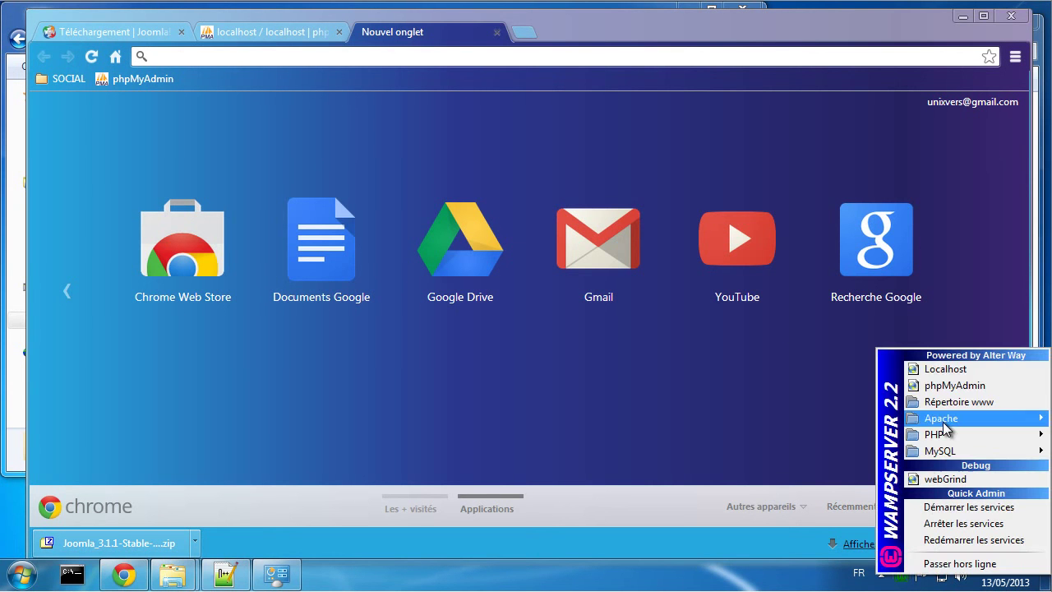
click(945, 370)
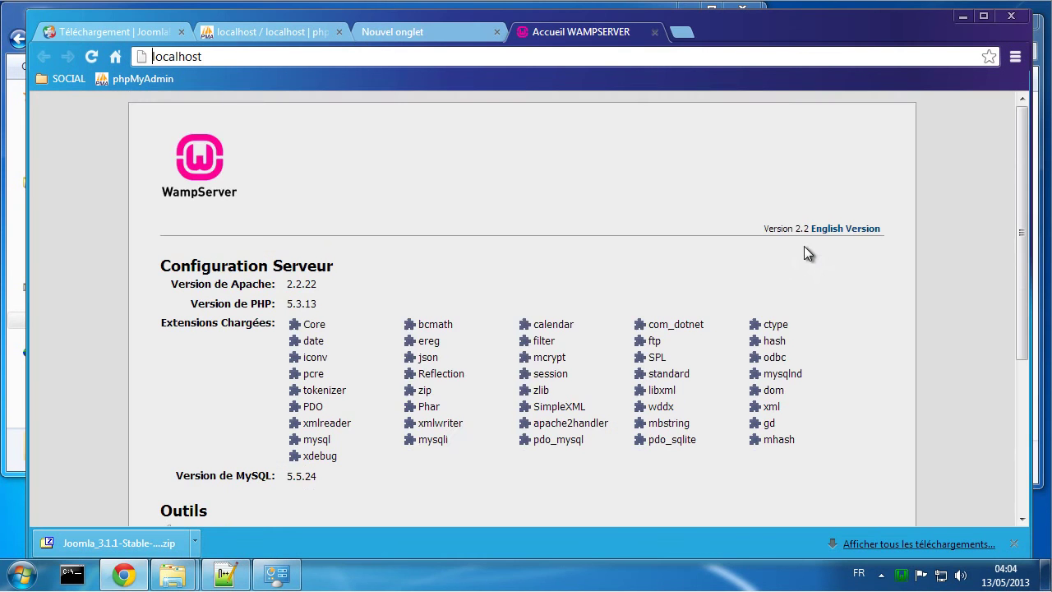
scroll(451, 345, down, 1)
scroll(451, 345, up, 1)
click(654, 32)
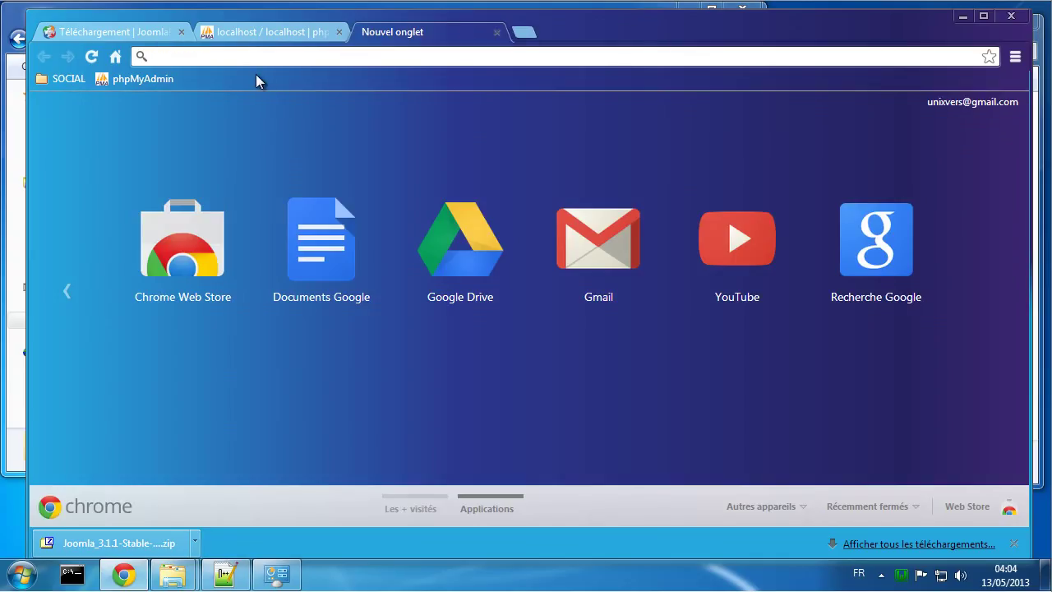
click(238, 61)
text(cms.tutoriel.net)
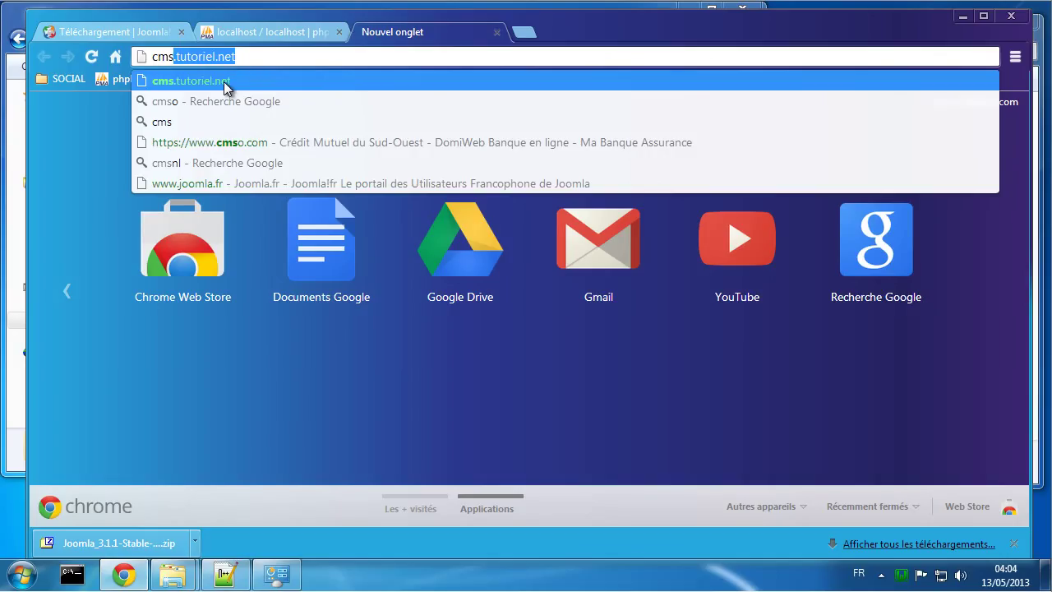
click(226, 88)
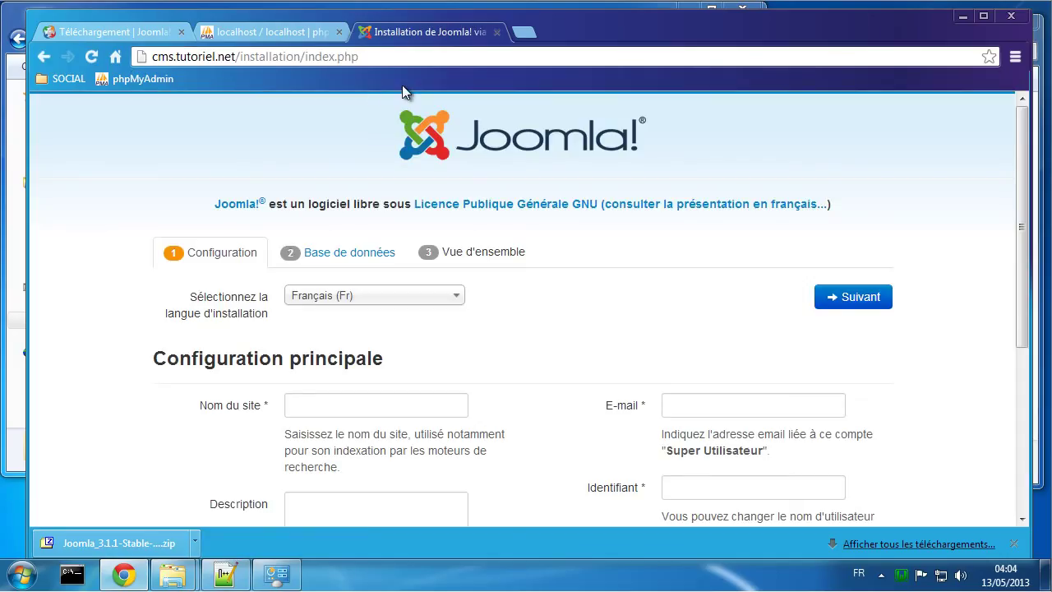
Step: Bookmark the installation page, trimming its name down to Joomla!
click(989, 57)
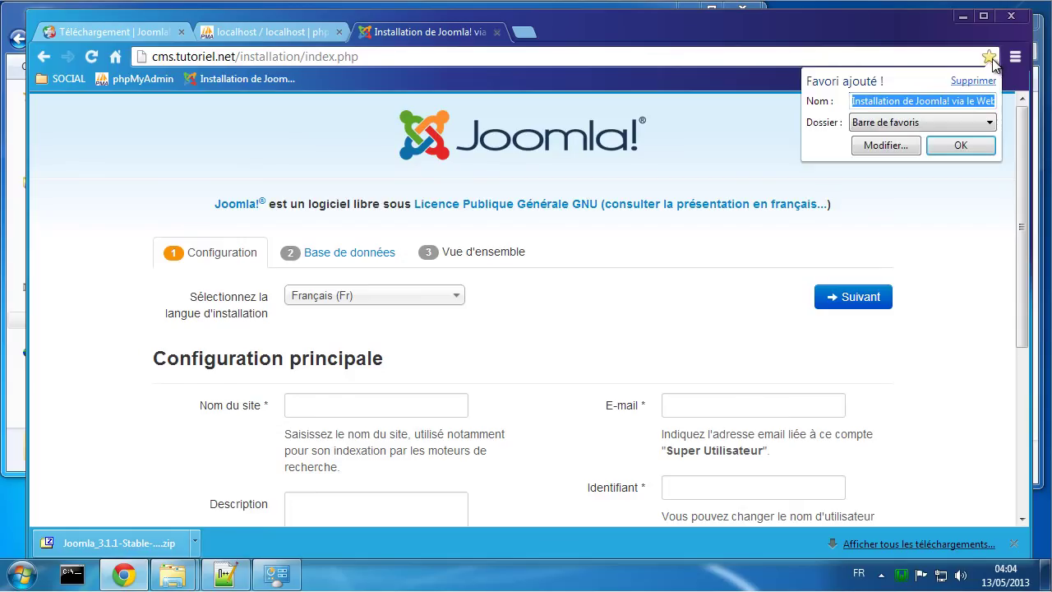
click(947, 100)
drag(915, 100, 733, 103)
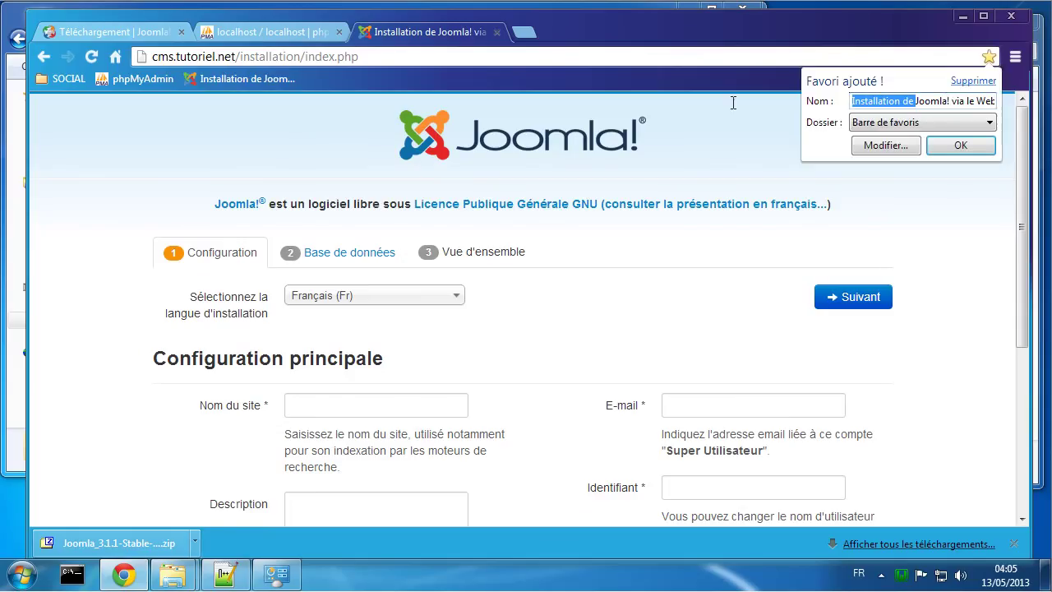
key(BackSpace)
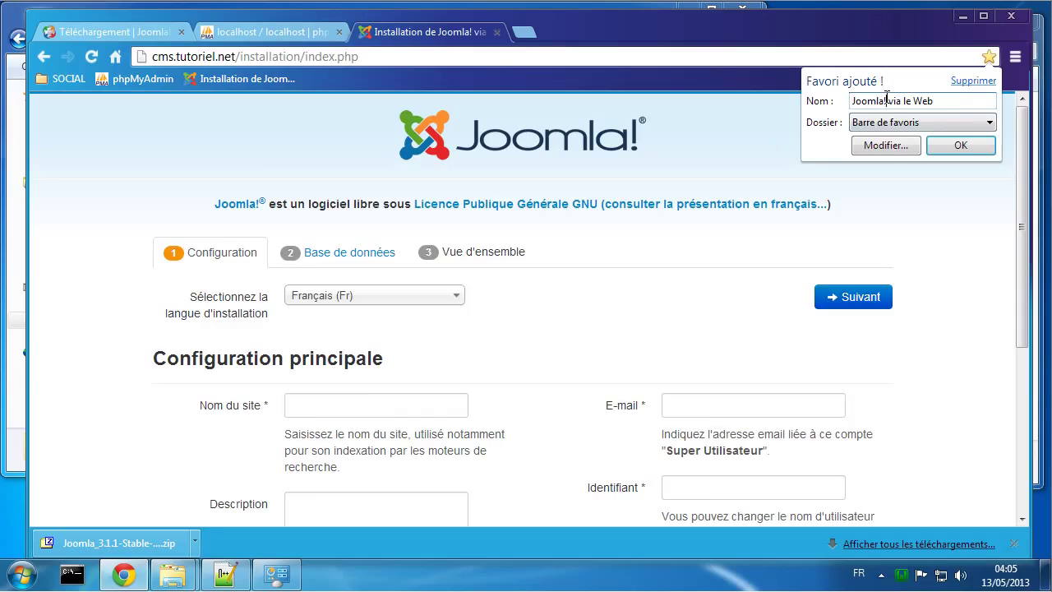
drag(886, 100, 990, 97)
key(BackSpace)
click(960, 145)
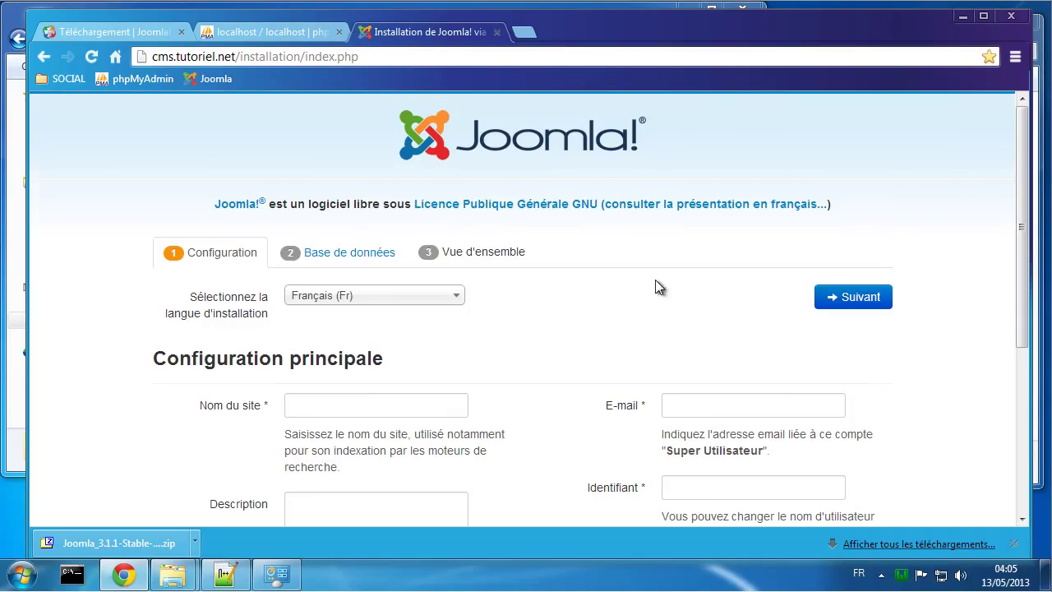
scroll(656, 280, down, 2)
Step: Enter site name Tutoriel and the administrator's e-mail address
click(386, 243)
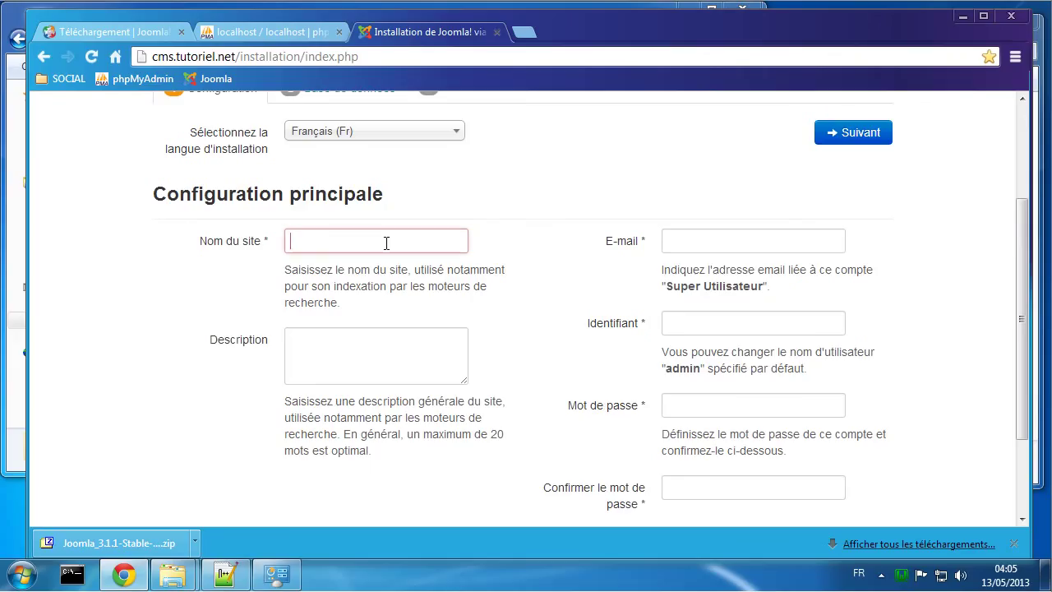
text(Tutoriel)
click(728, 243)
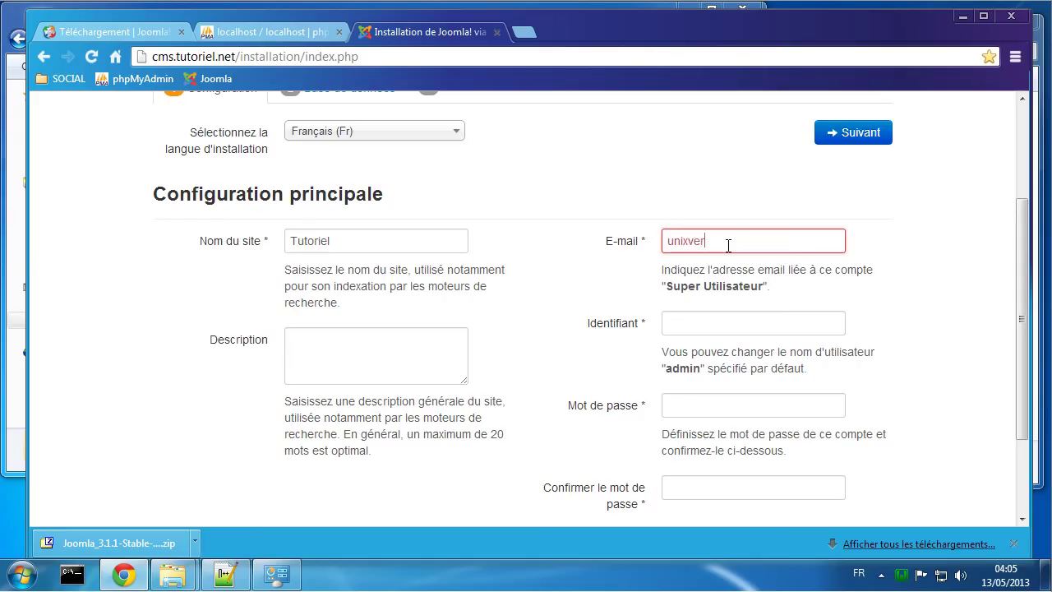
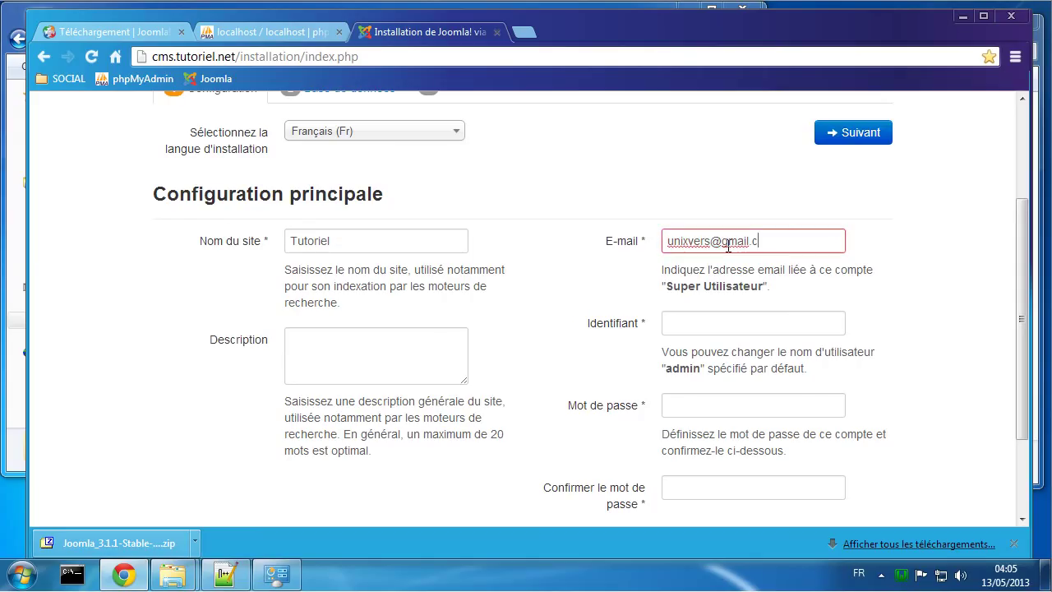
Step: Enter admin username admin, the password and its confirmation, then continue to the database step
click(719, 321)
scroll(740, 321, down, 1)
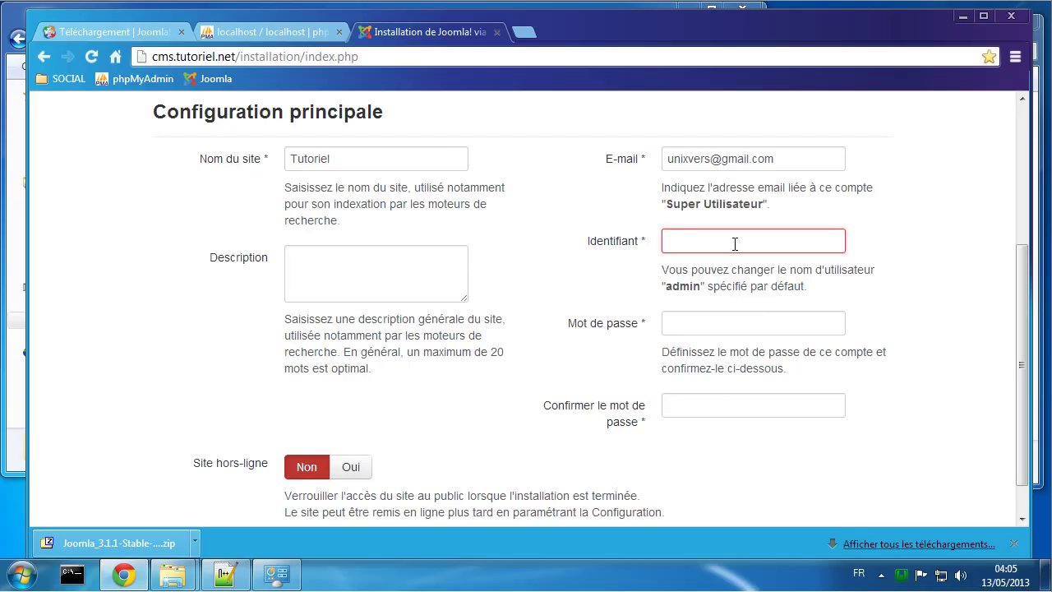
text(admin)
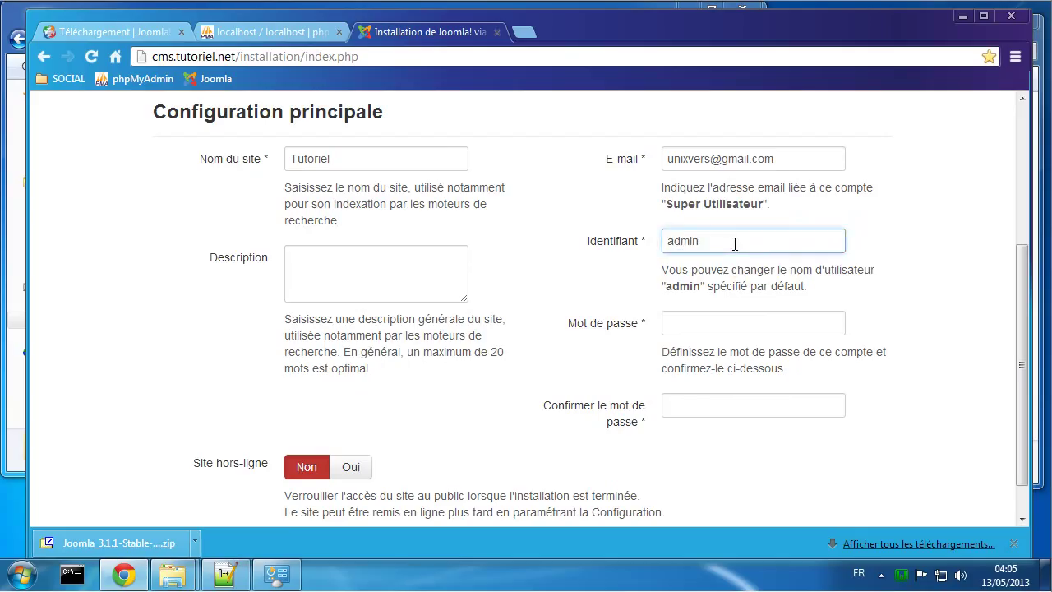
key(Tab)
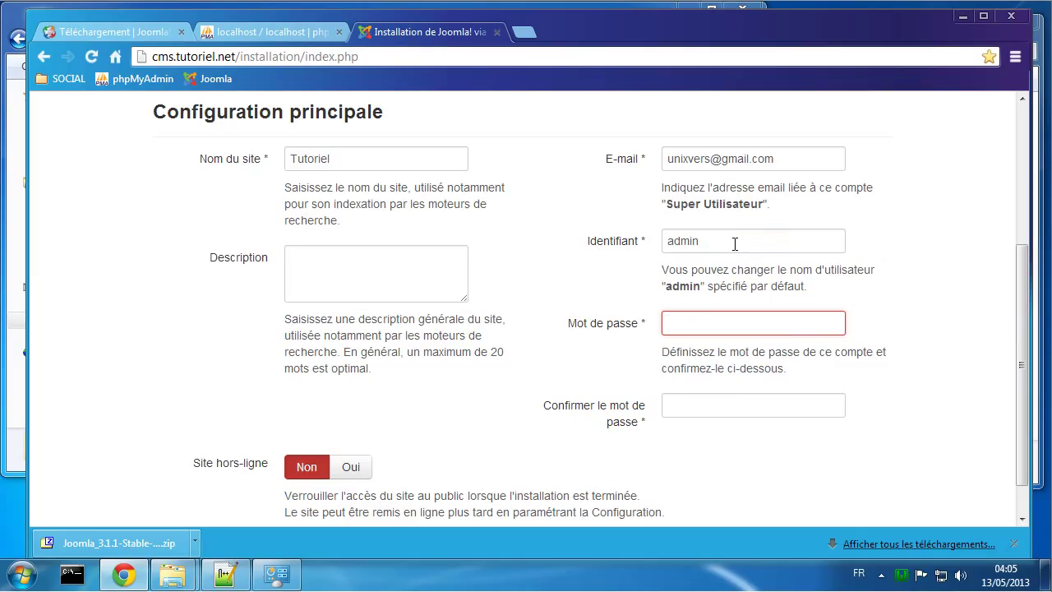
text(ad)
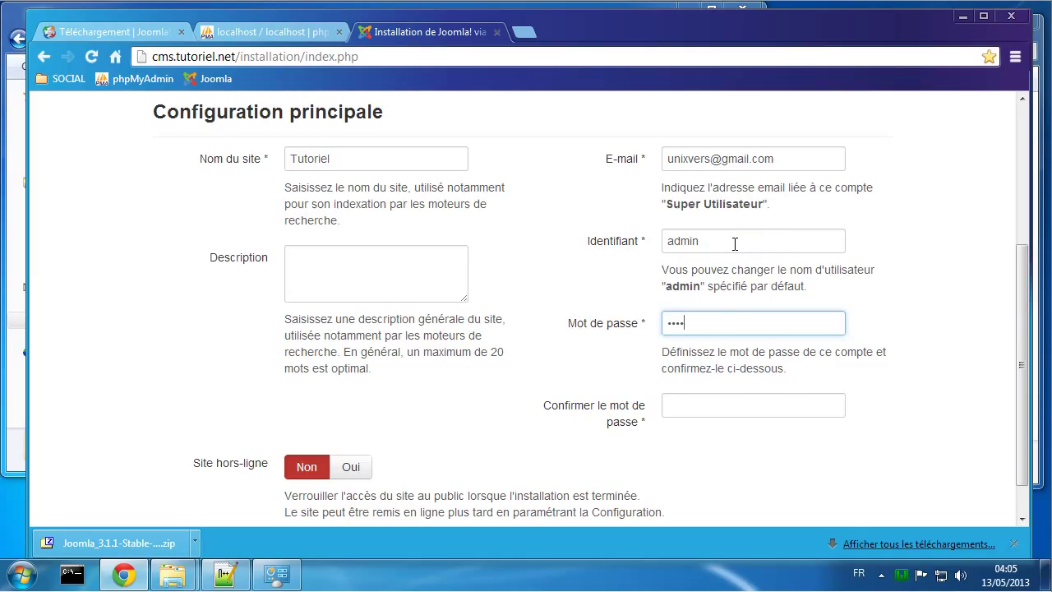
text(min)
key(Tab)
text(ad)
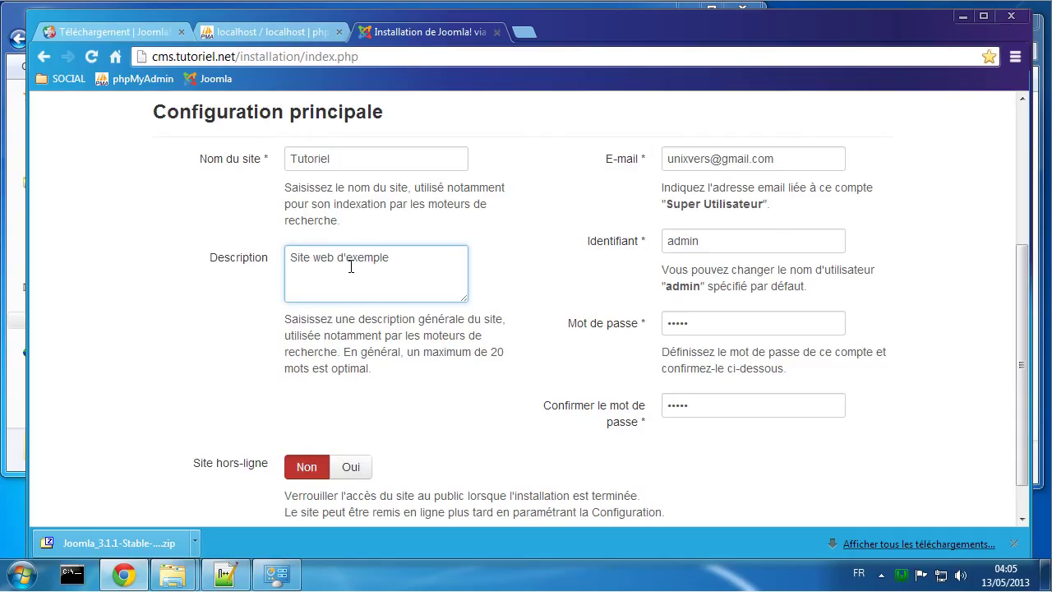
scroll(493, 386, down, 1)
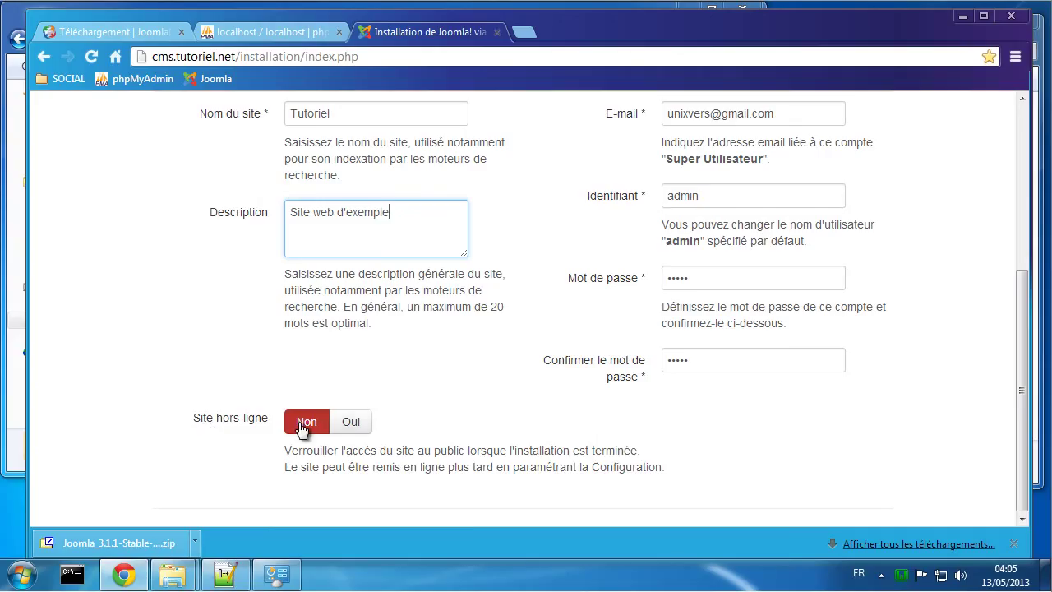
scroll(506, 378, up, 3)
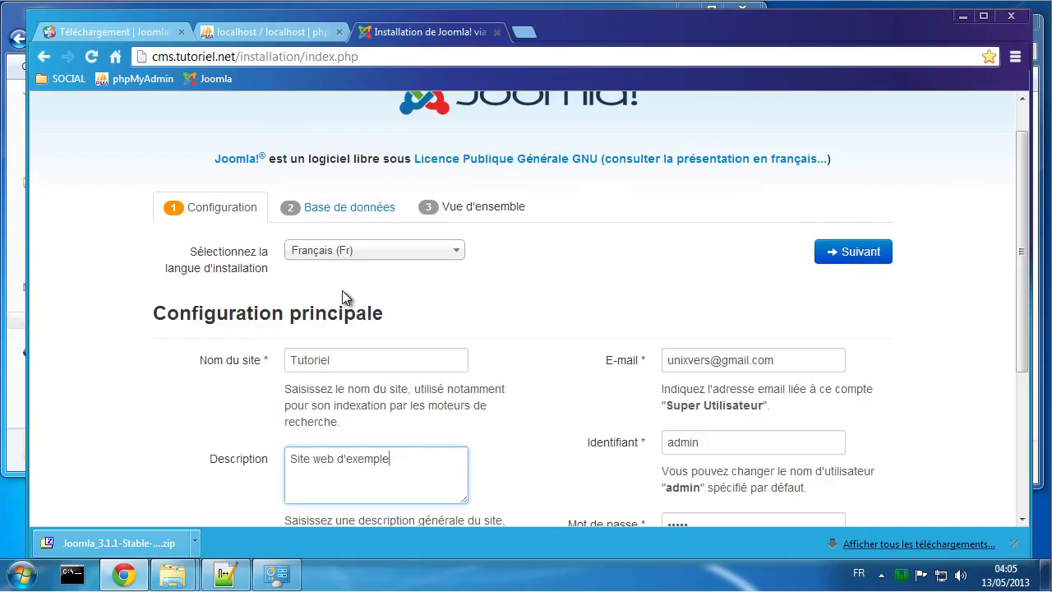
scroll(568, 441, down, 3)
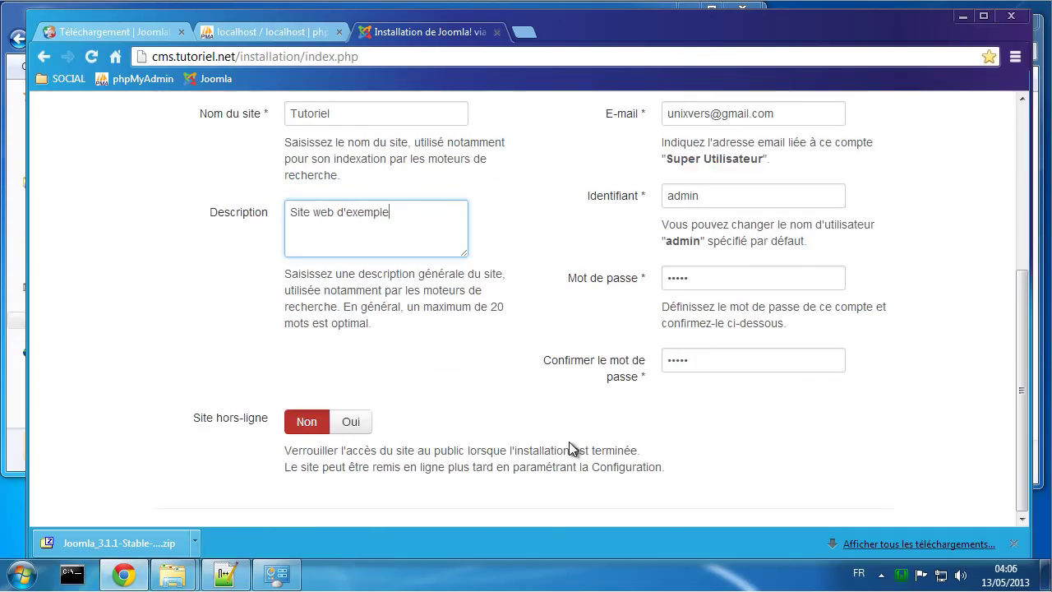
scroll(569, 441, up, 1)
scroll(573, 431, up, 3)
click(860, 304)
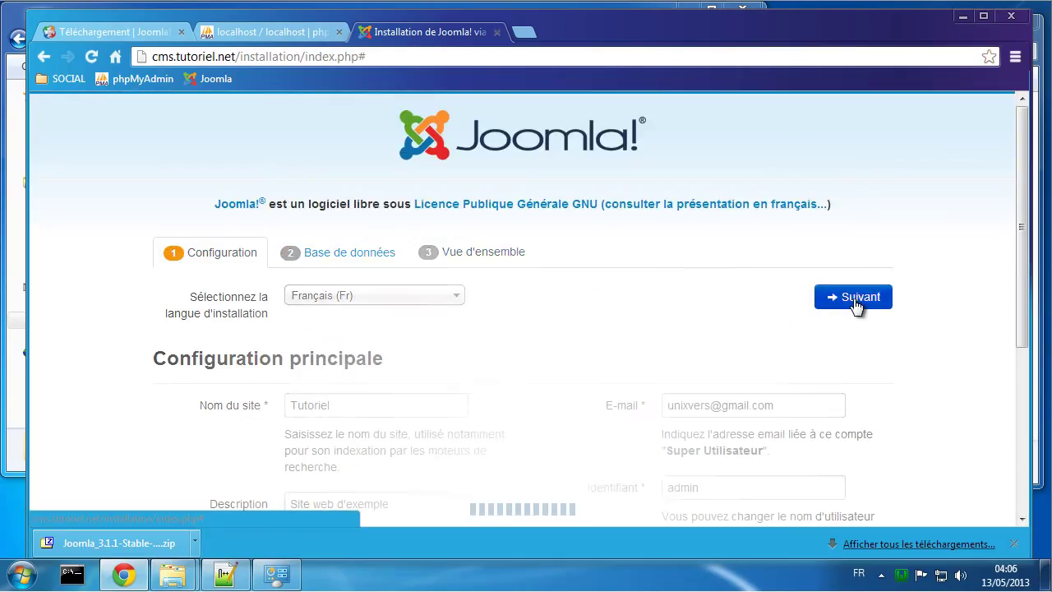
Step: Check the database users on phpMyAdmin's server home page
scroll(653, 409, down, 1)
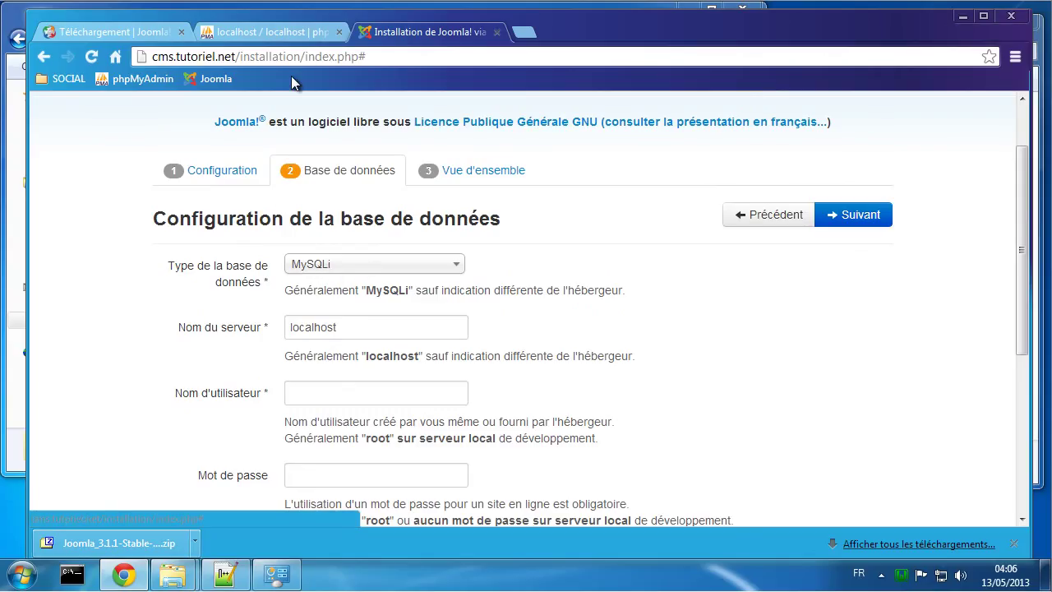
click(265, 32)
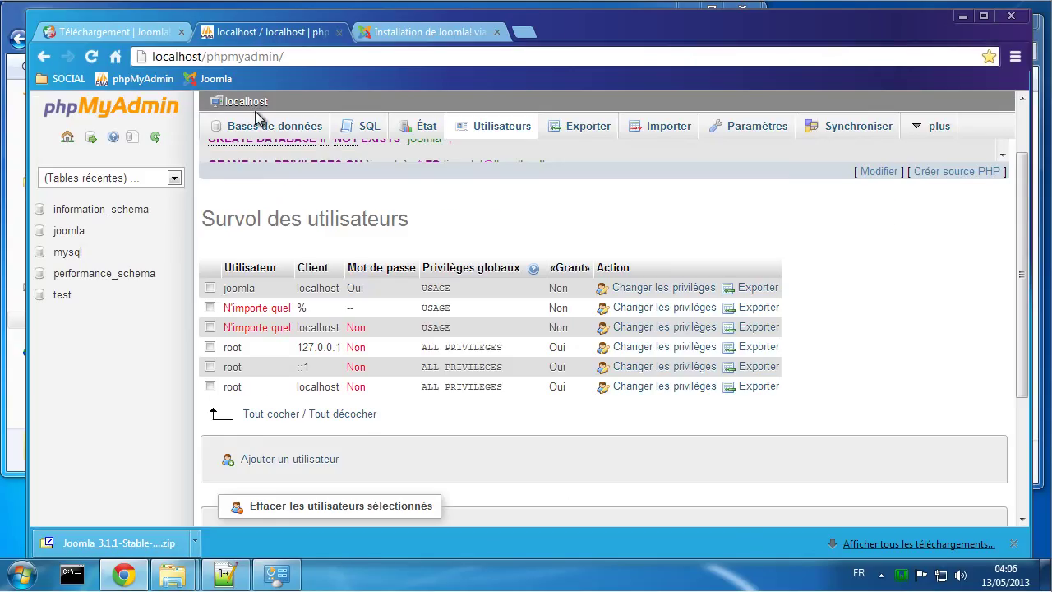
click(248, 101)
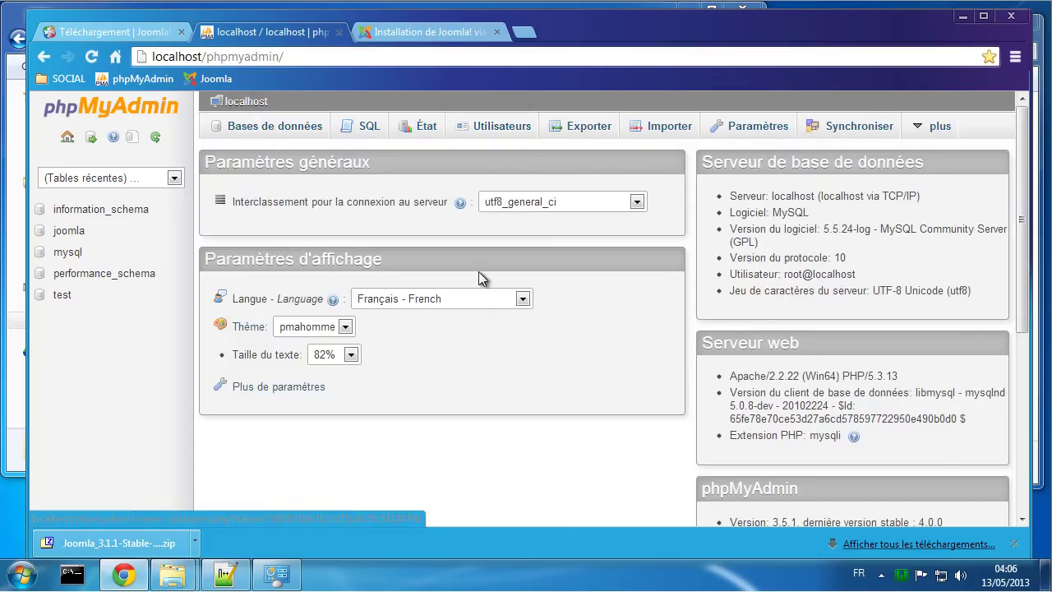
scroll(667, 441, down, 1)
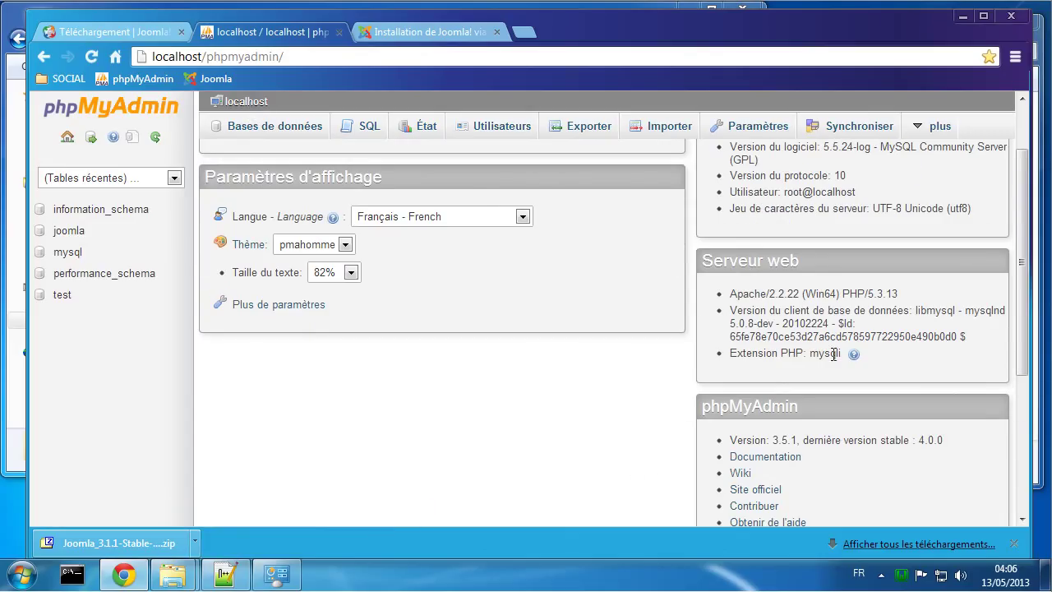
click(417, 35)
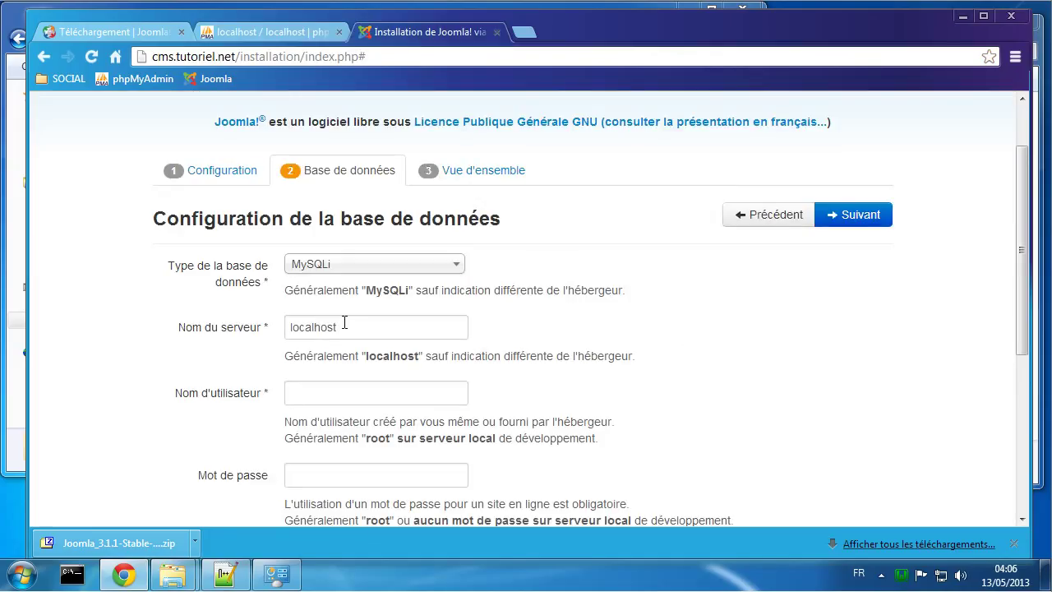
Step: Enter joomla as both the database user name and the database name
click(320, 397)
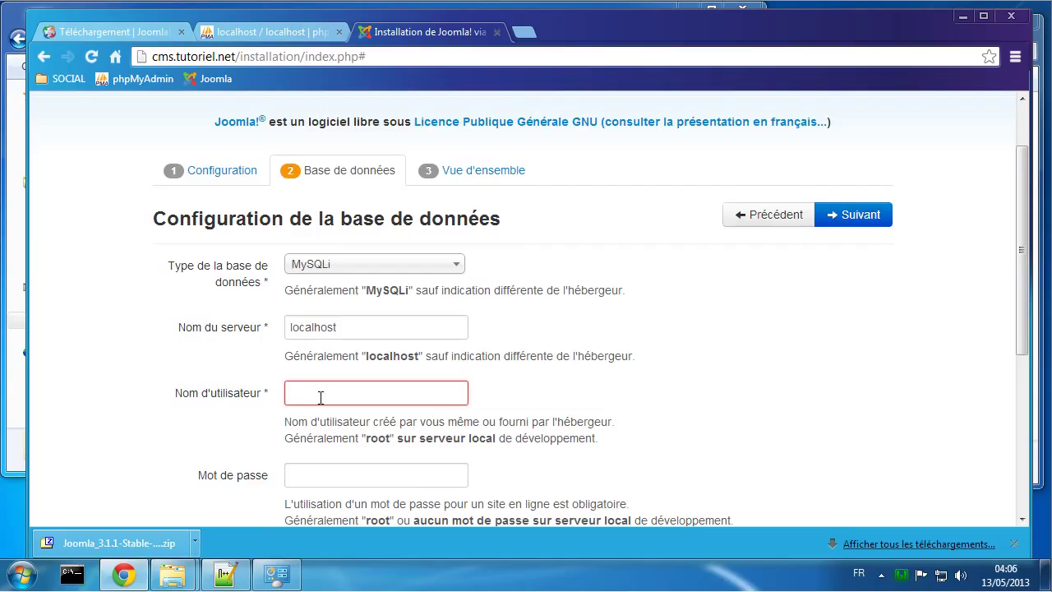
text(joomla)
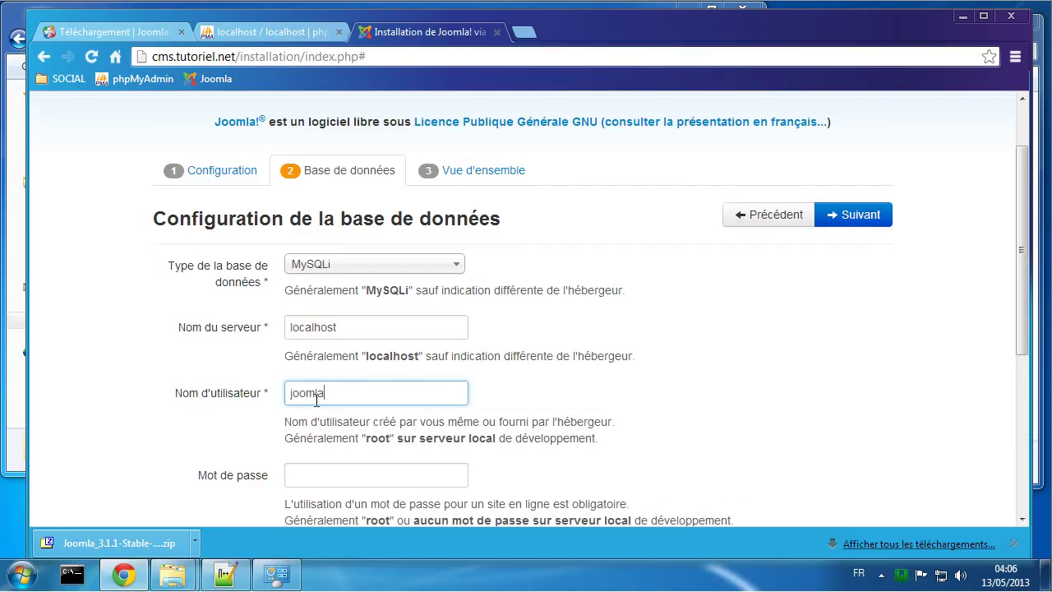
scroll(321, 396, down, 2)
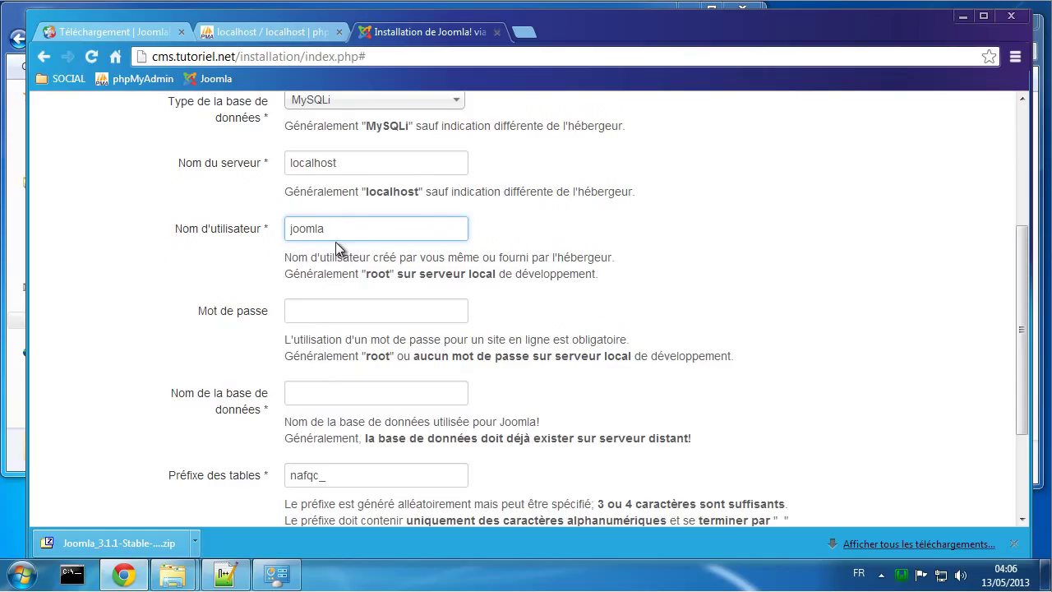
double_click(314, 228)
key(ctrl+c)
click(310, 396)
key(ctrl+v)
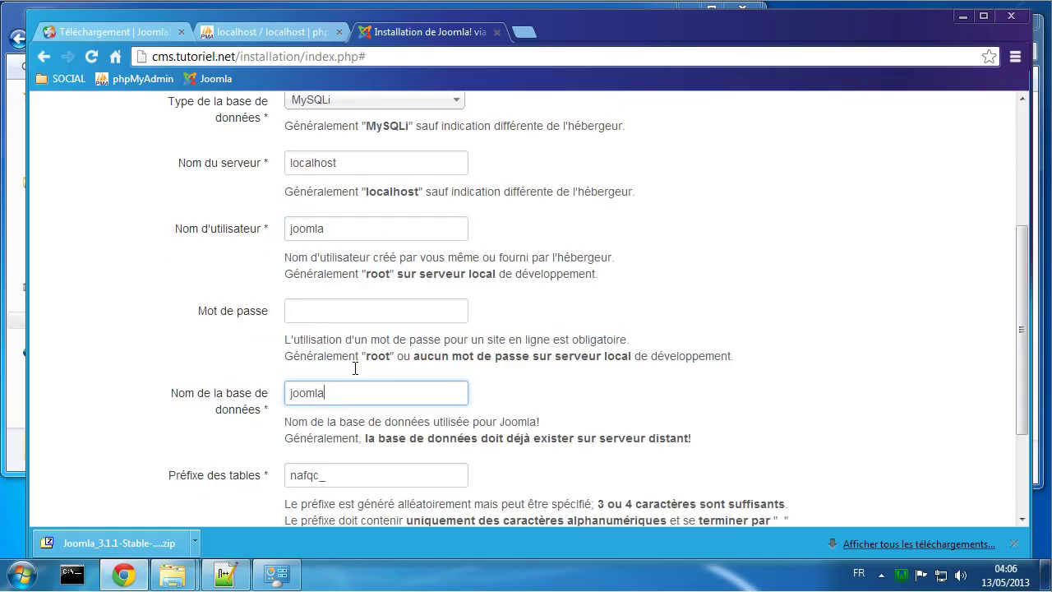
click(320, 309)
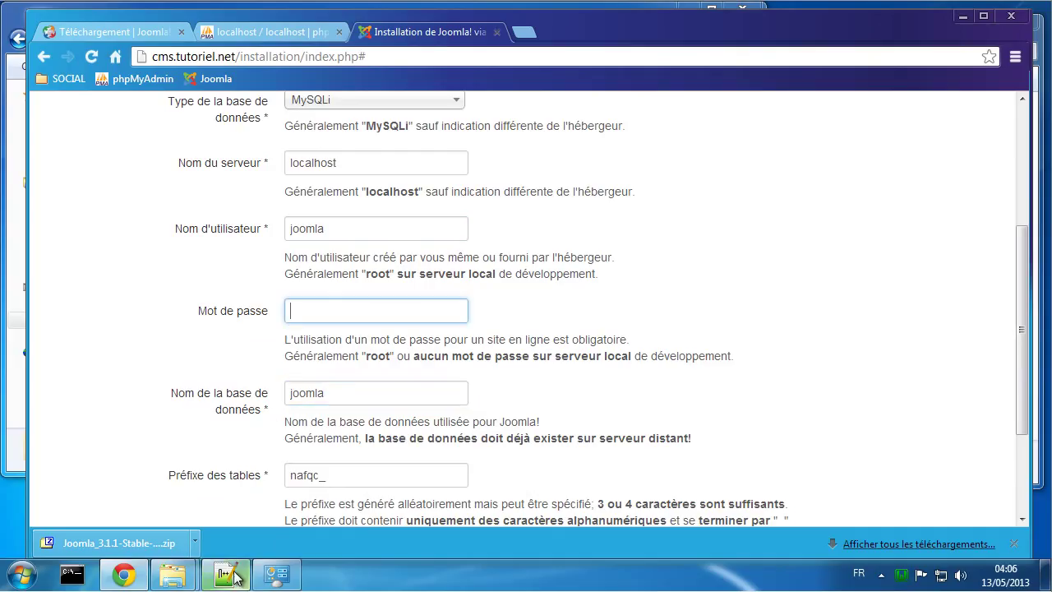
click(225, 573)
Step: Close both index.html tabs without saving and copy the joomla MySQL password from the notes
click(575, 345)
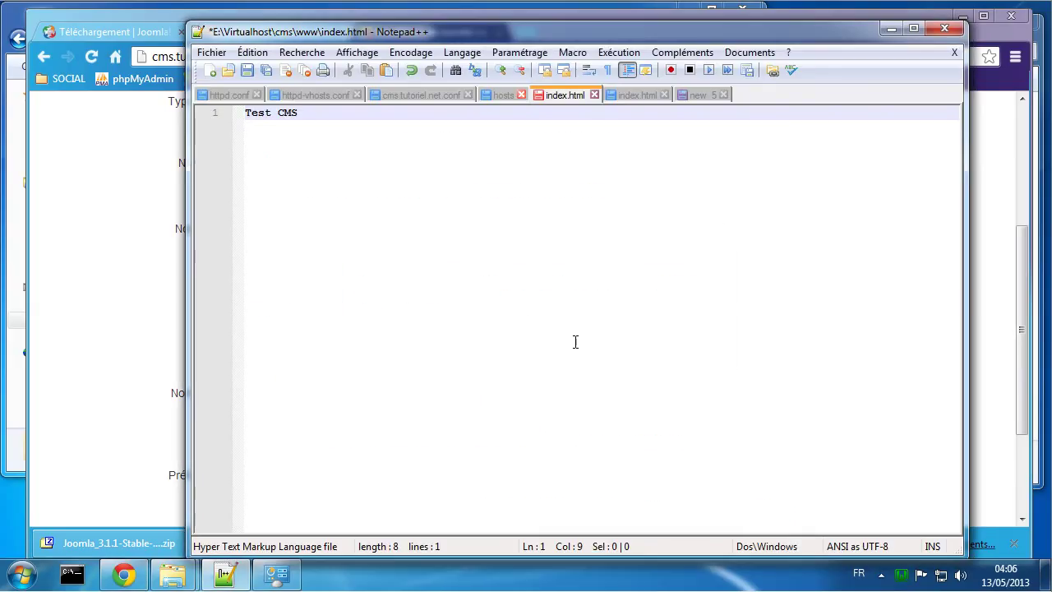
click(594, 95)
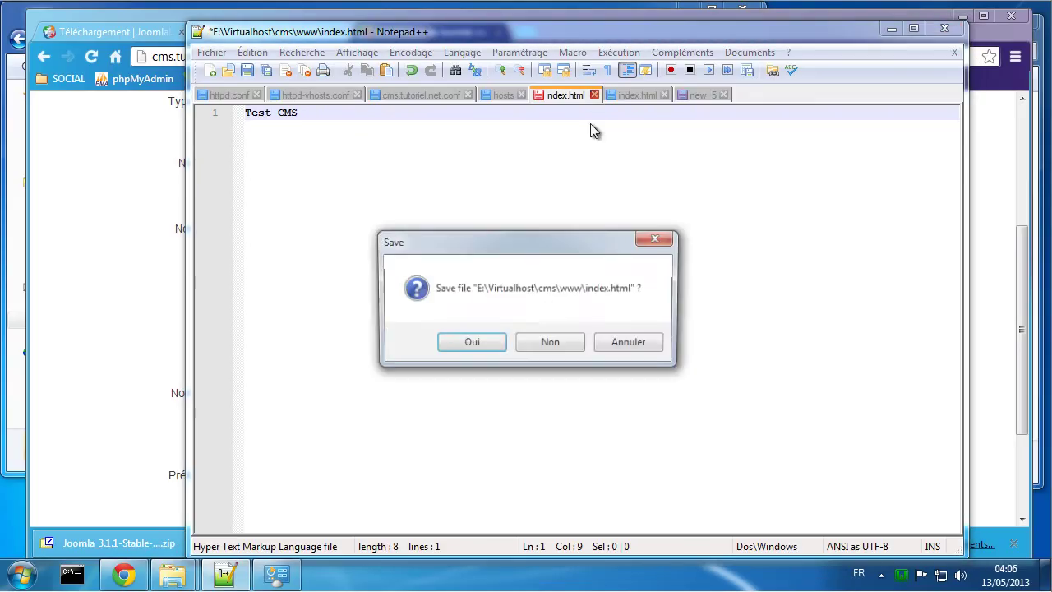
click(544, 338)
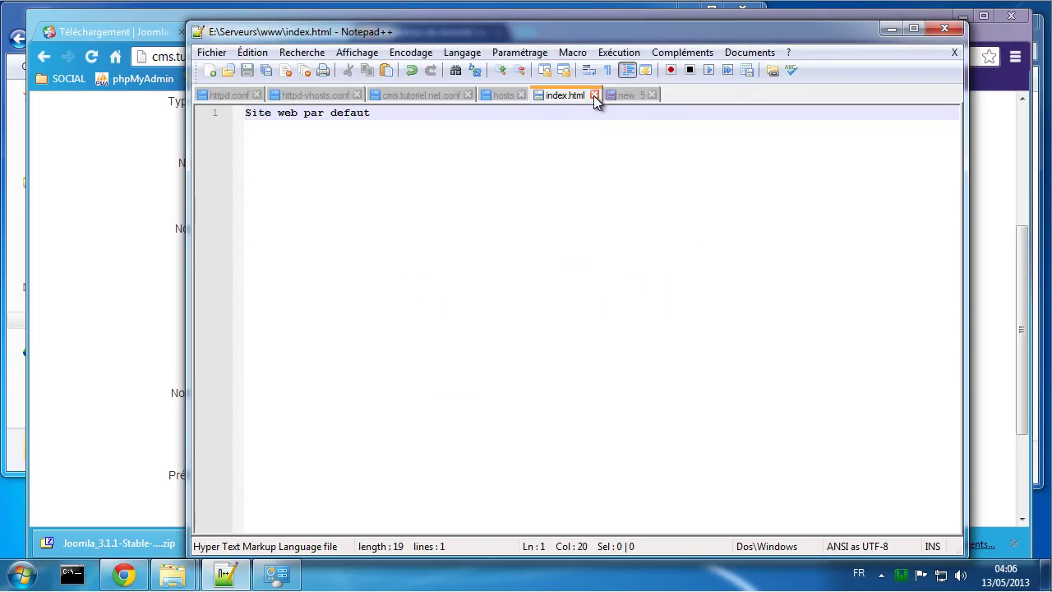
click(594, 95)
double_click(372, 143)
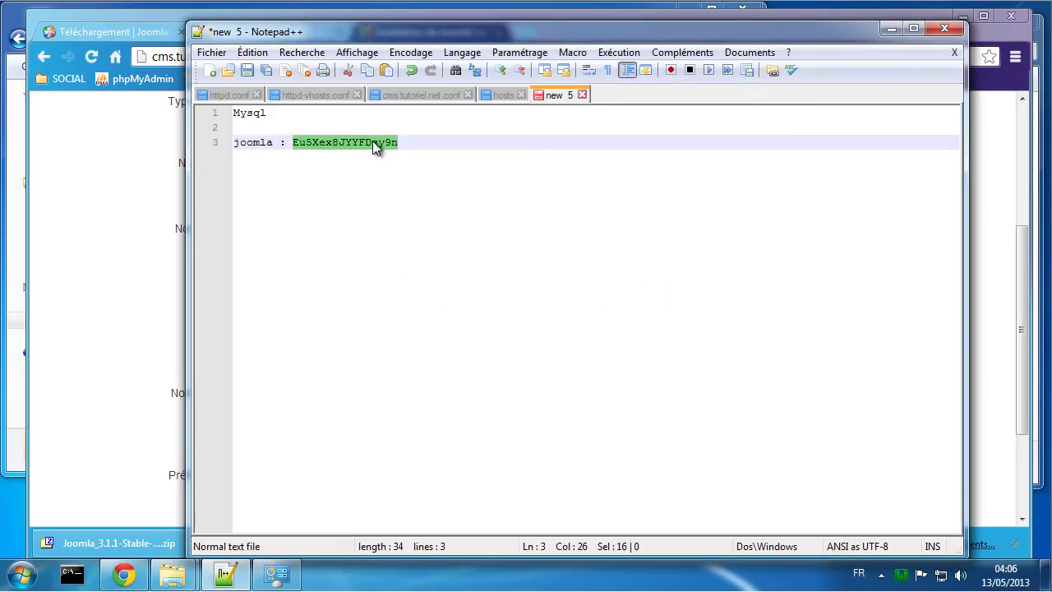
click(43, 261)
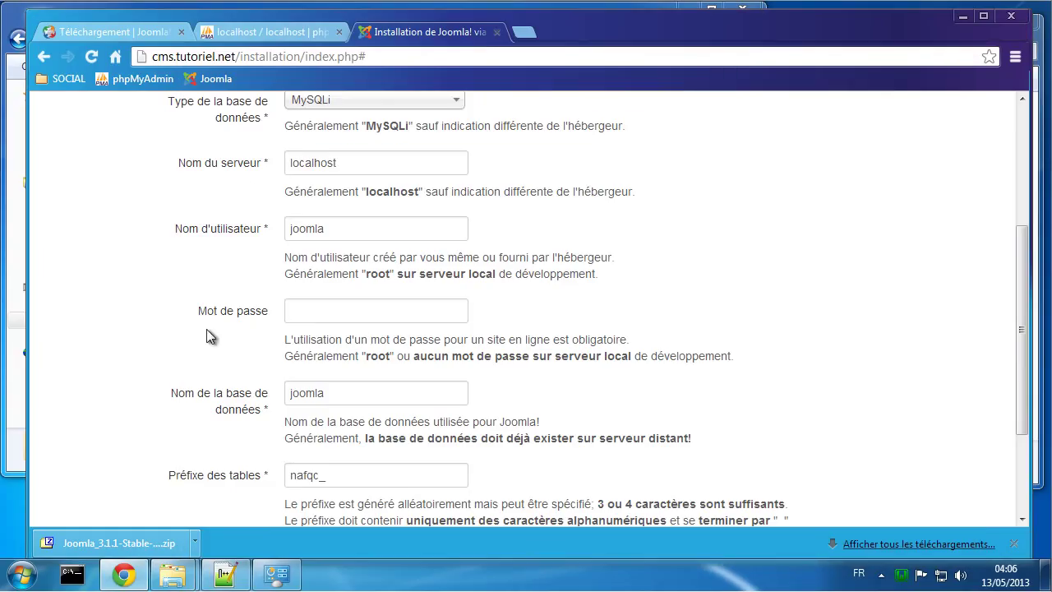
Step: Paste the MySQL password and change the table prefix from nafqc_ to jooomla_
click(345, 316)
key(ctrl+v)
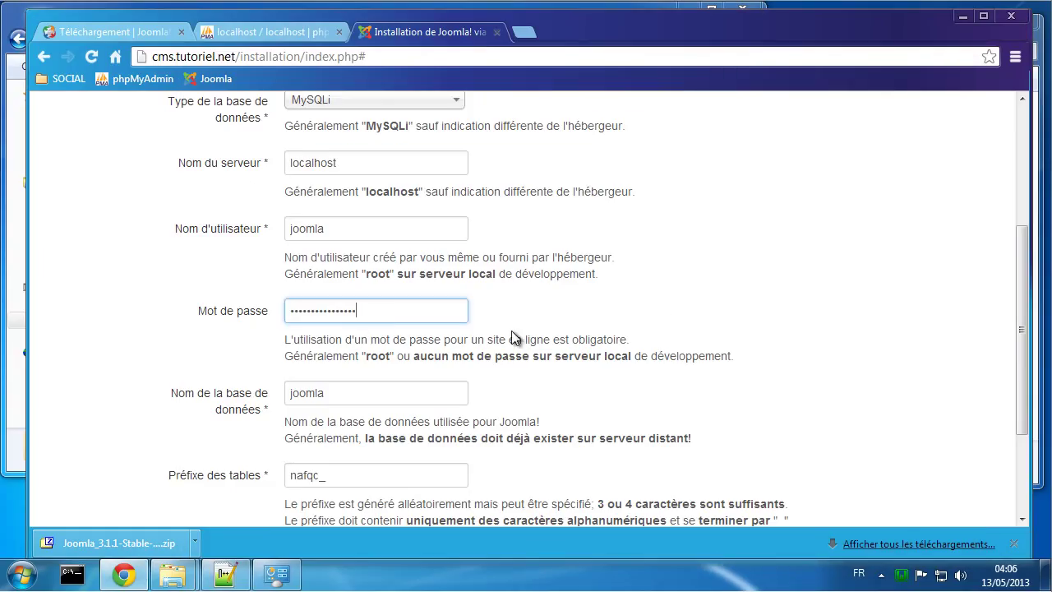
scroll(732, 300, down, 1)
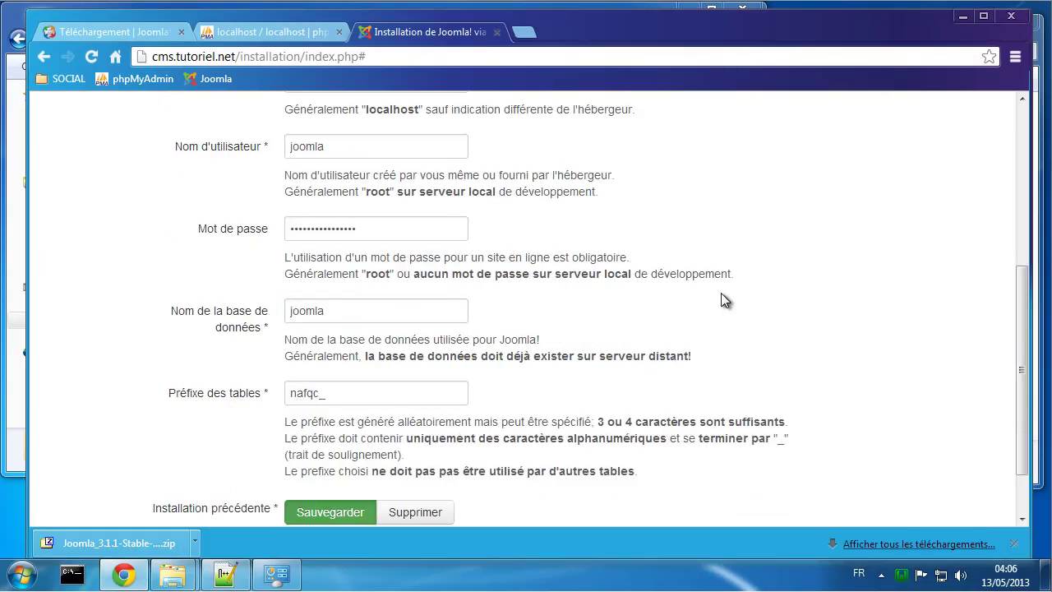
scroll(708, 331, down, 1)
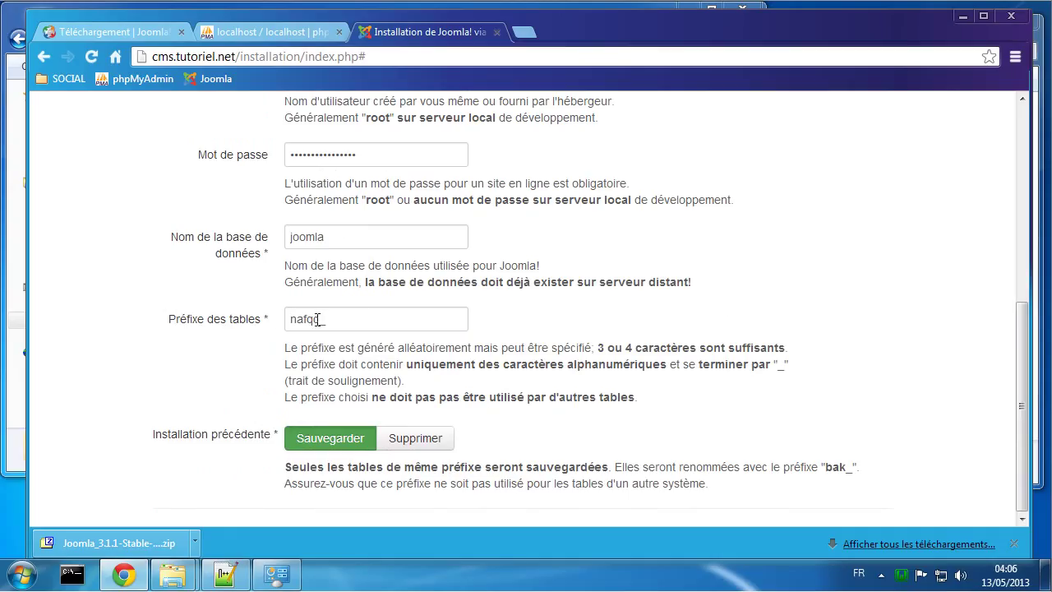
drag(318, 319, 275, 318)
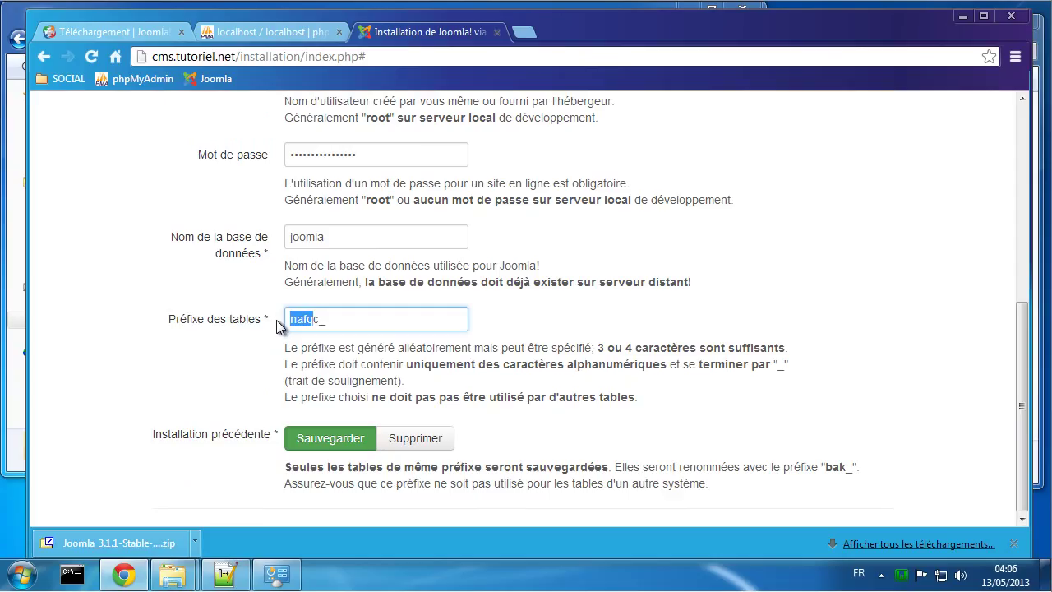
key(BackSpace)
text(jooomla_)
click(789, 367)
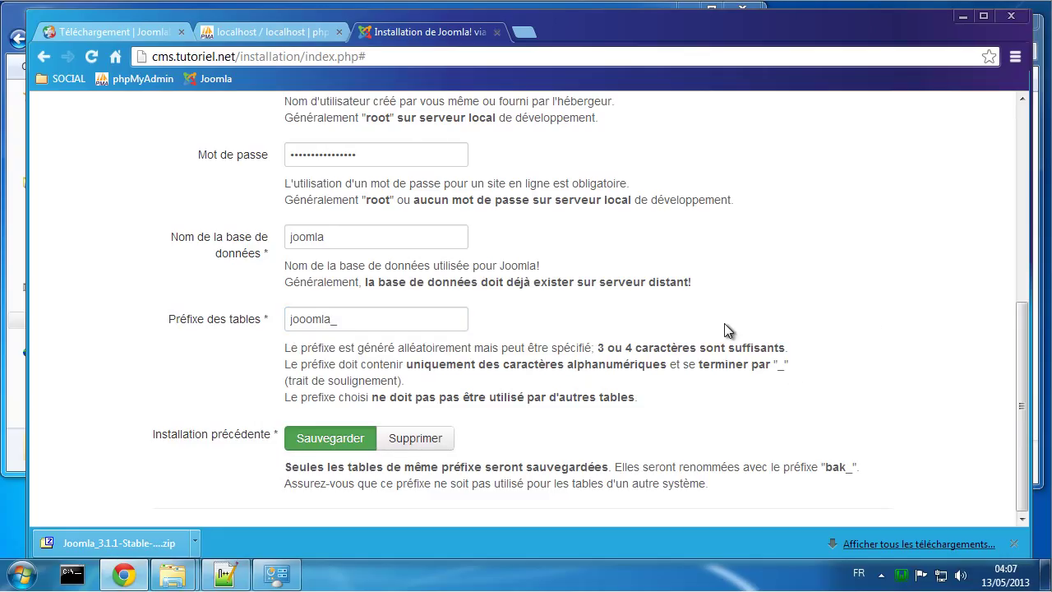
scroll(820, 418, up, 4)
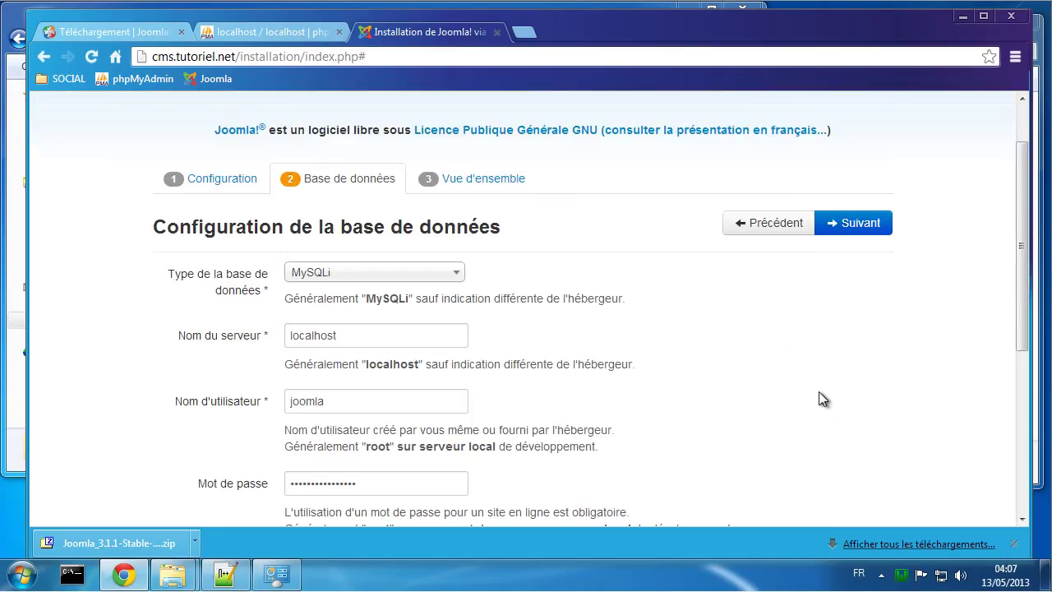
Step: Review the Finalisation overview with the French 'apprendre Joomla' sample data and launch the installation
click(852, 223)
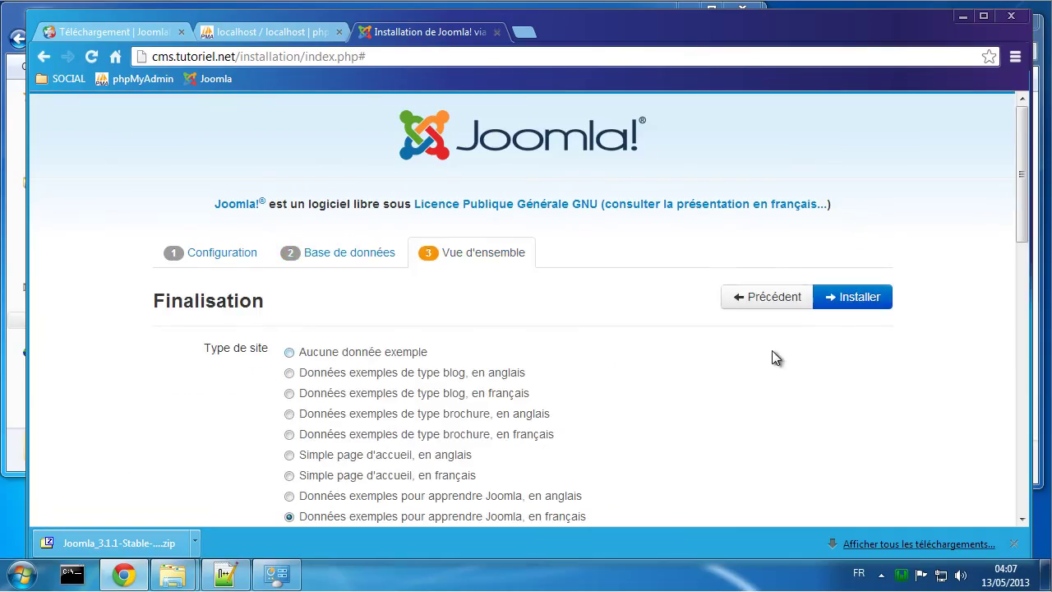
click(1014, 543)
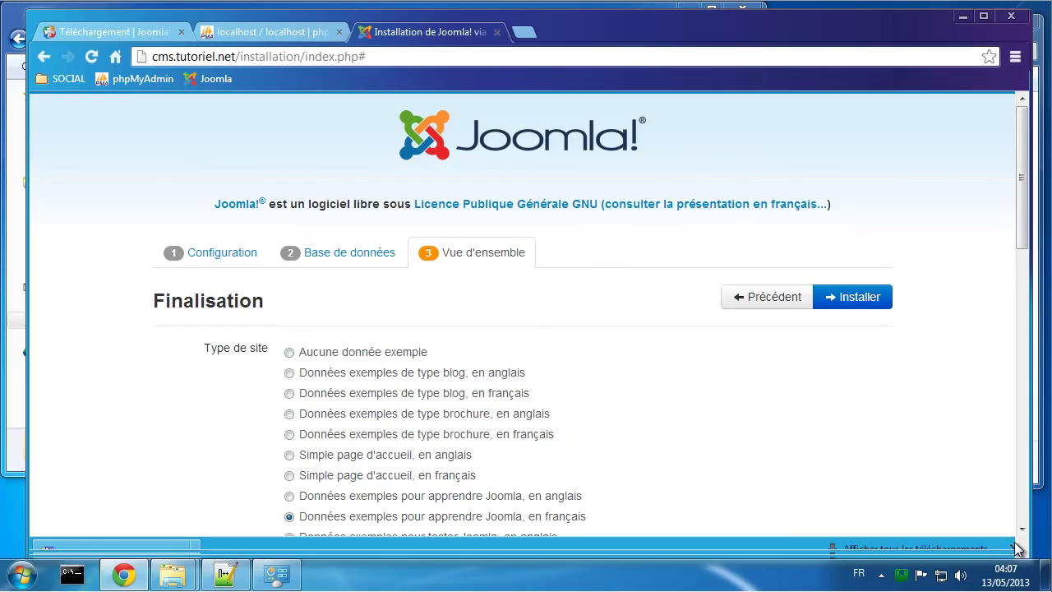
scroll(576, 425, down, 1)
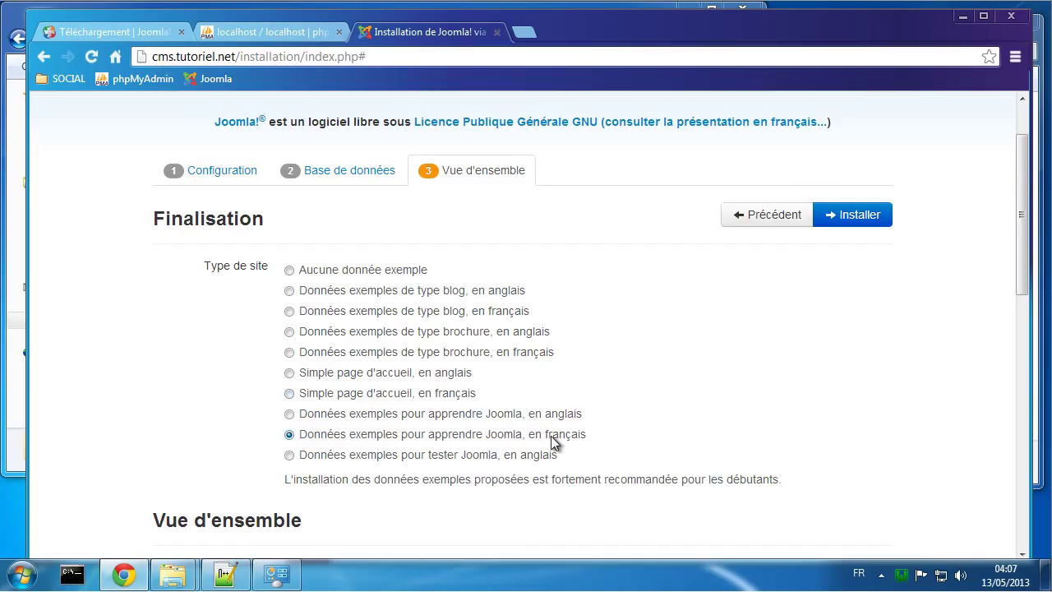
scroll(814, 347, down, 1)
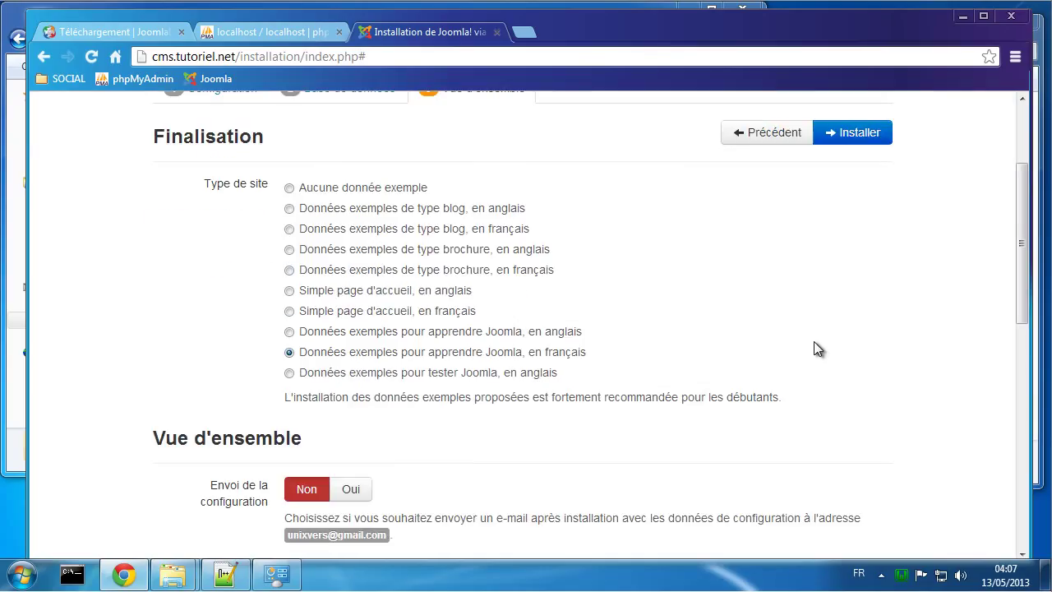
scroll(807, 346, down, 2)
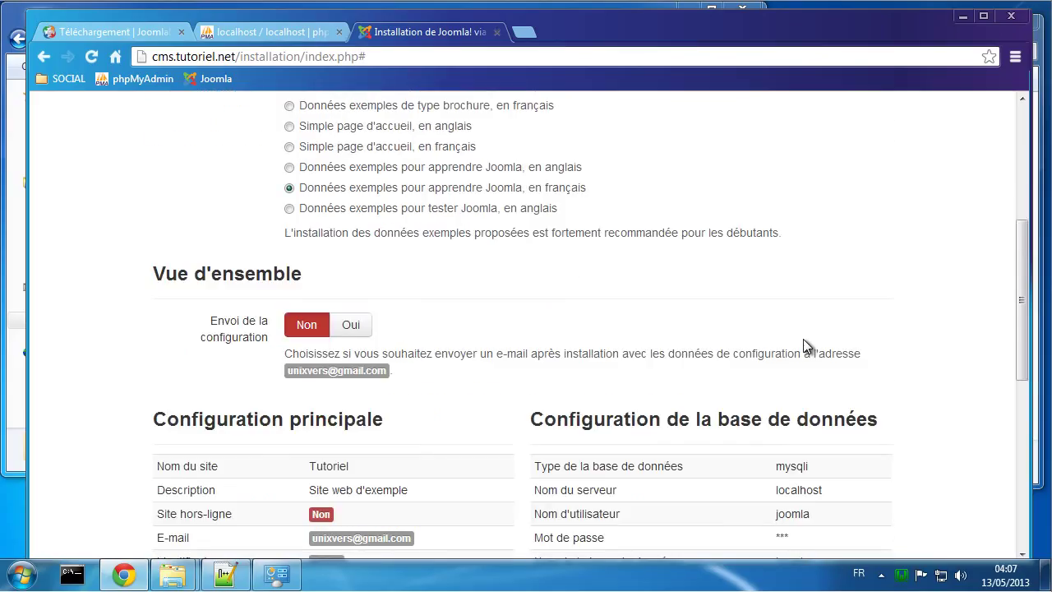
scroll(805, 347, down, 2)
scroll(803, 347, down, 1)
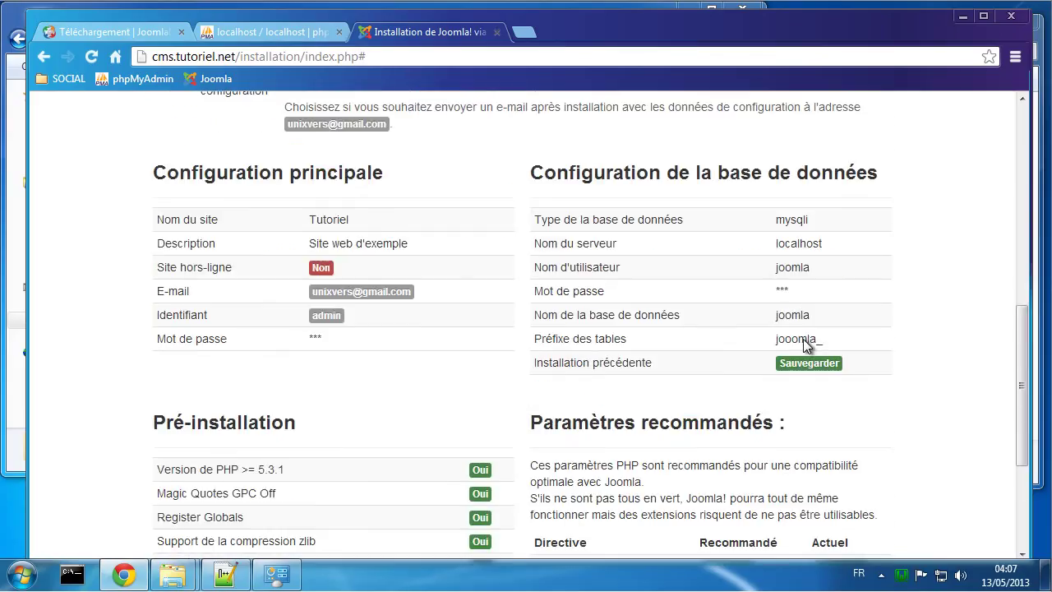
scroll(805, 347, down, 1)
scroll(804, 339, down, 2)
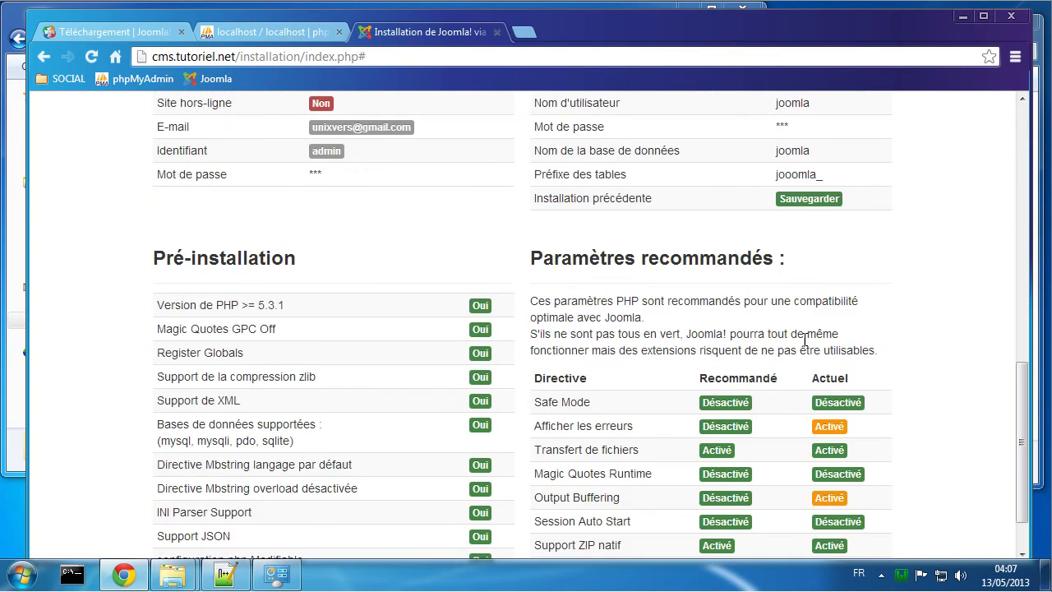
scroll(646, 407, up, 8)
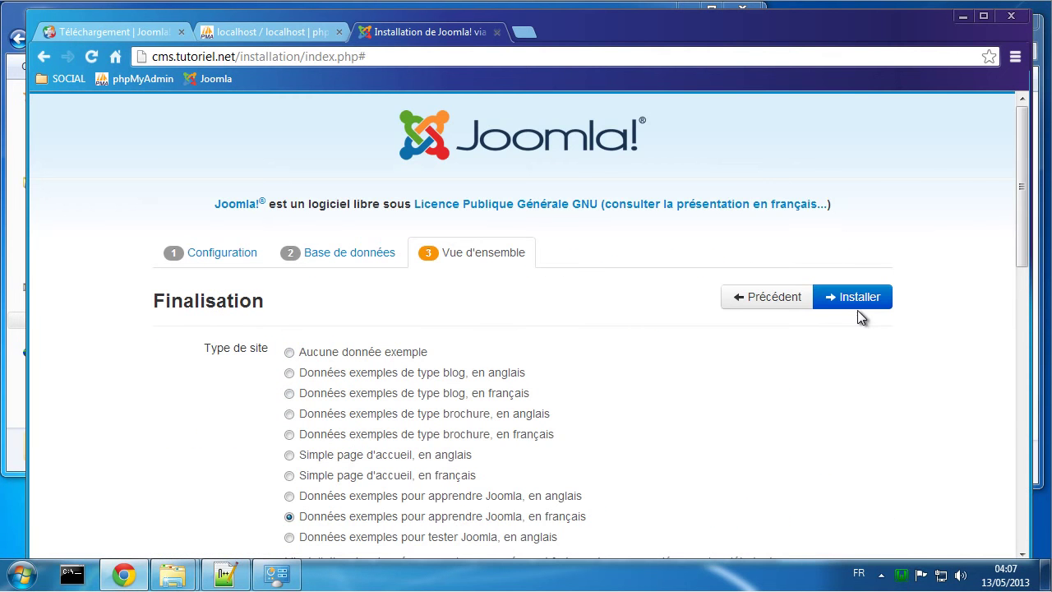
click(855, 304)
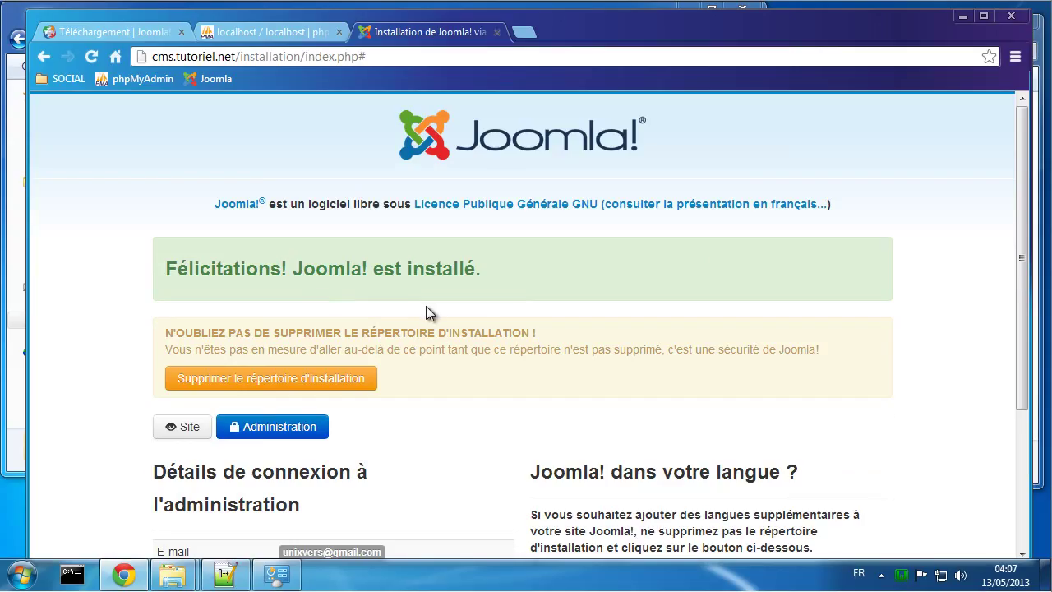
Step: Locate the installation folder among the site files in the www directory
scroll(427, 309, down, 1)
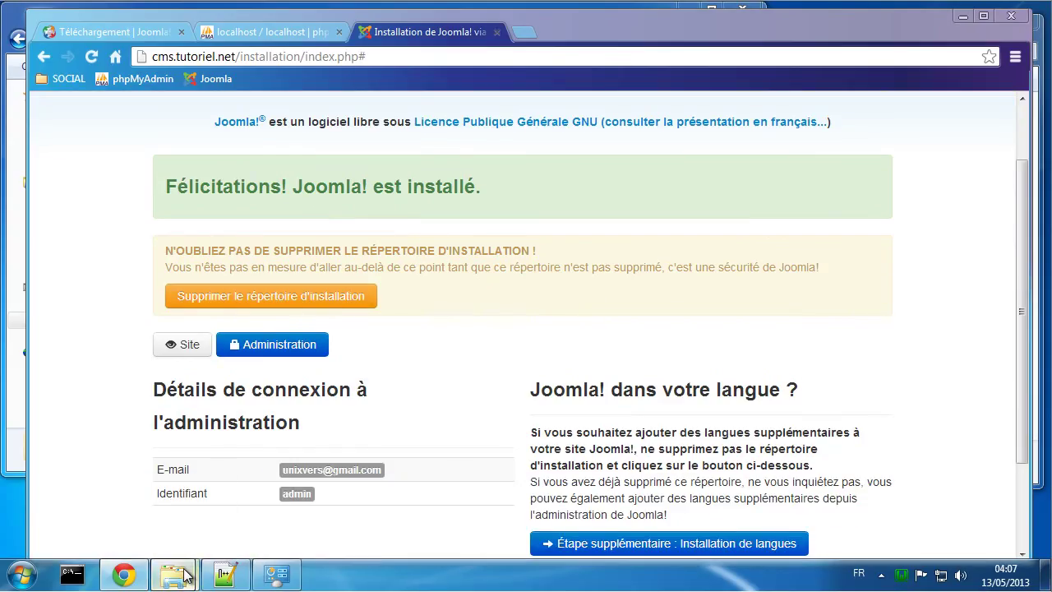
mouse_move(189, 567)
click(247, 460)
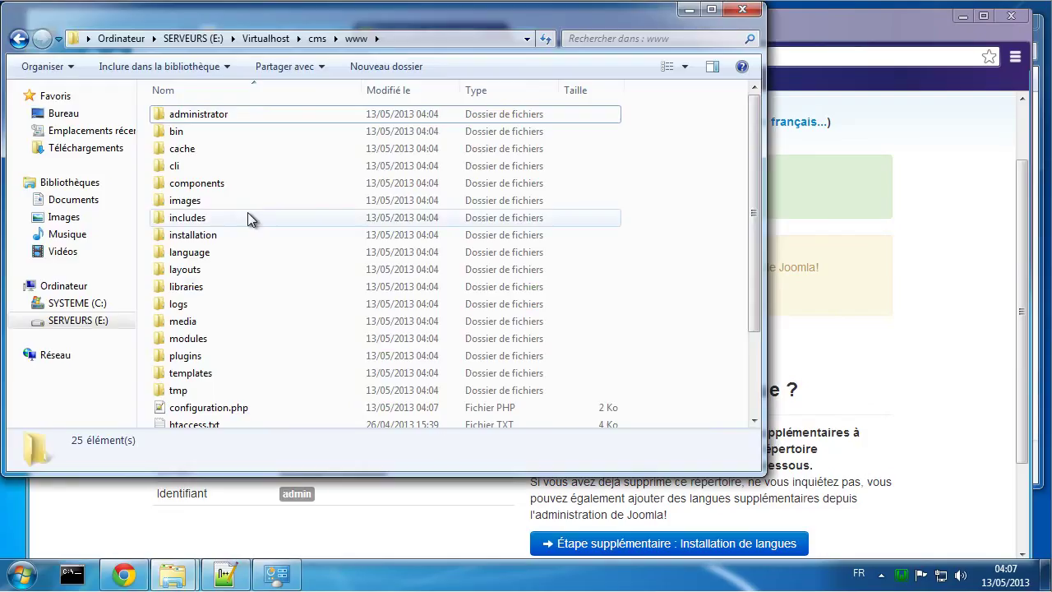
click(207, 236)
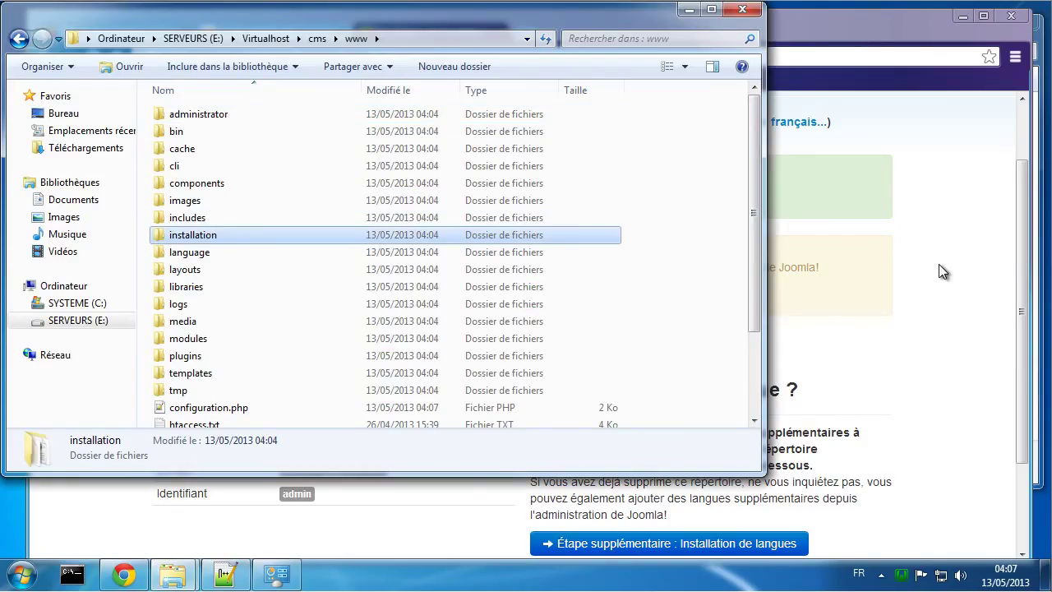
Step: Delete the installation folder, confirm it is gone from www, and open the site's front end
click(937, 264)
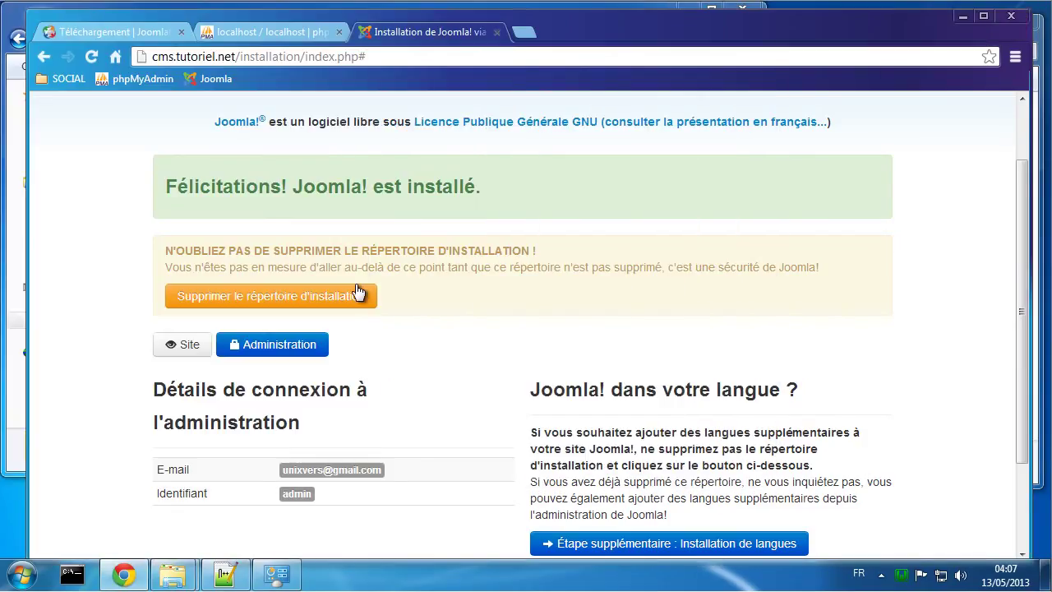
click(334, 296)
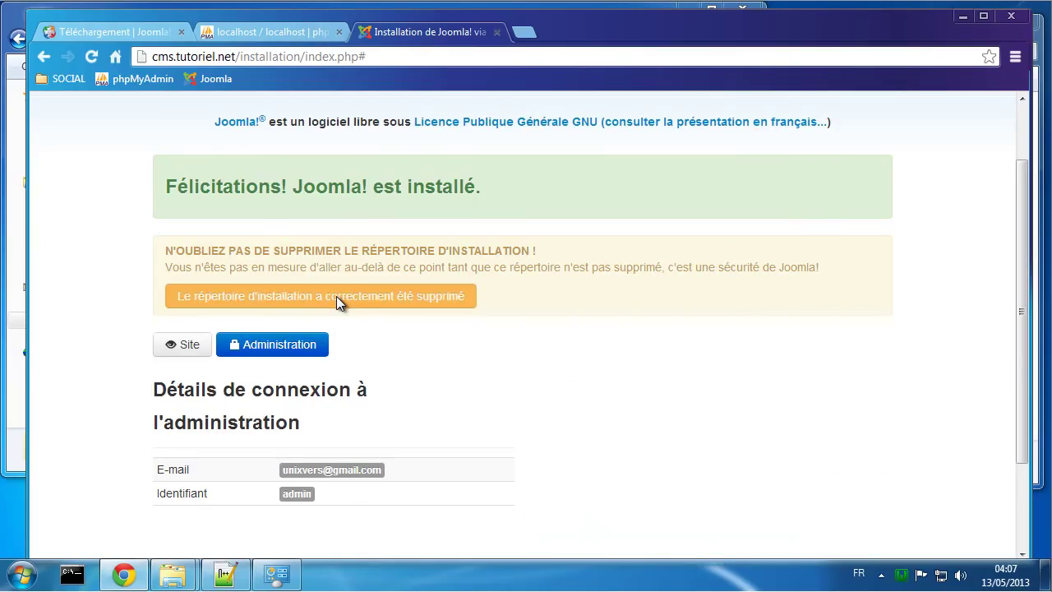
mouse_move(173, 573)
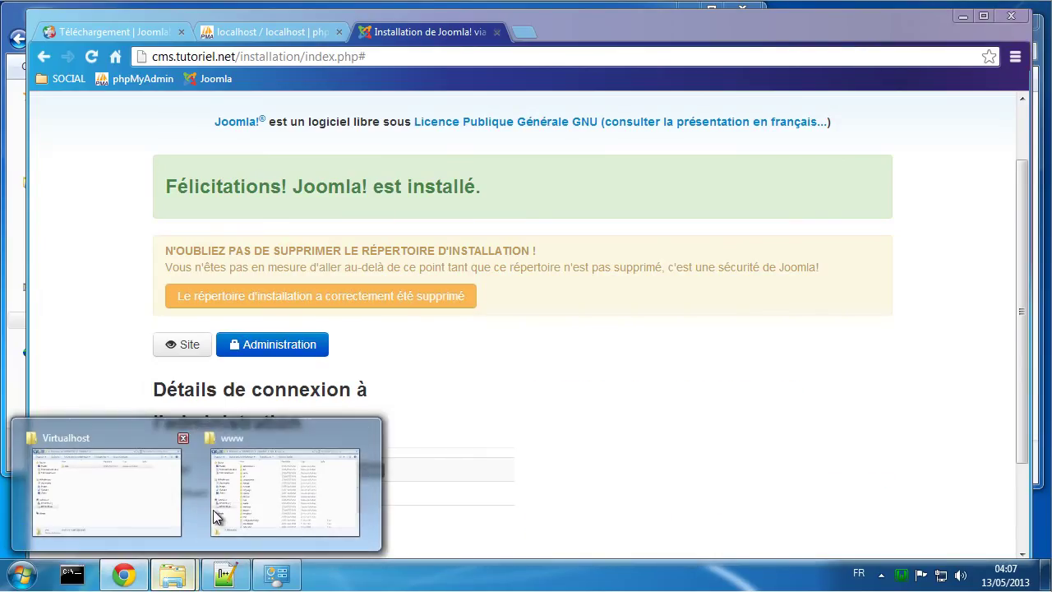
click(213, 511)
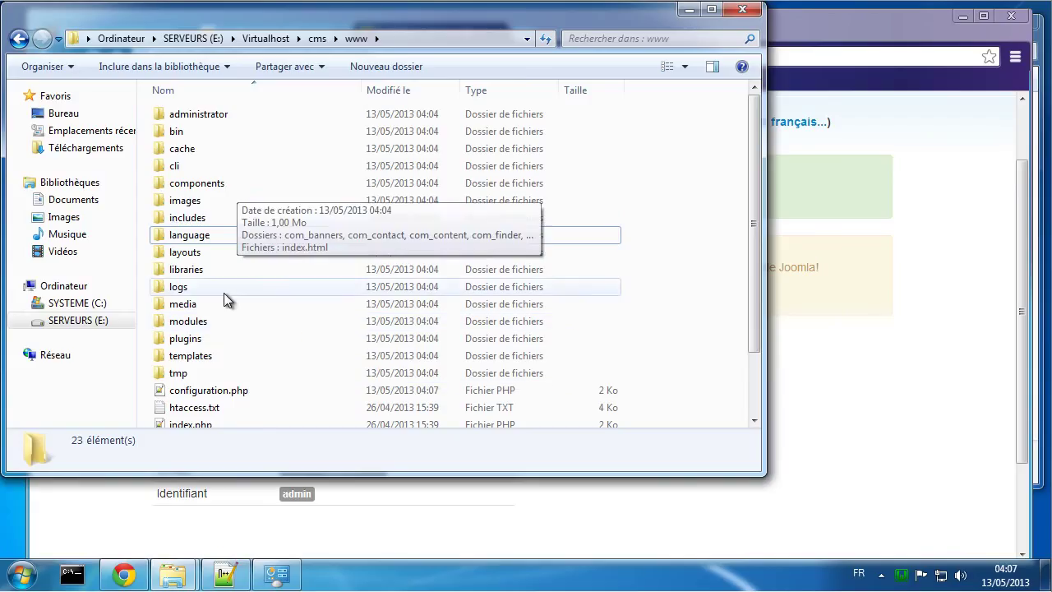
click(942, 316)
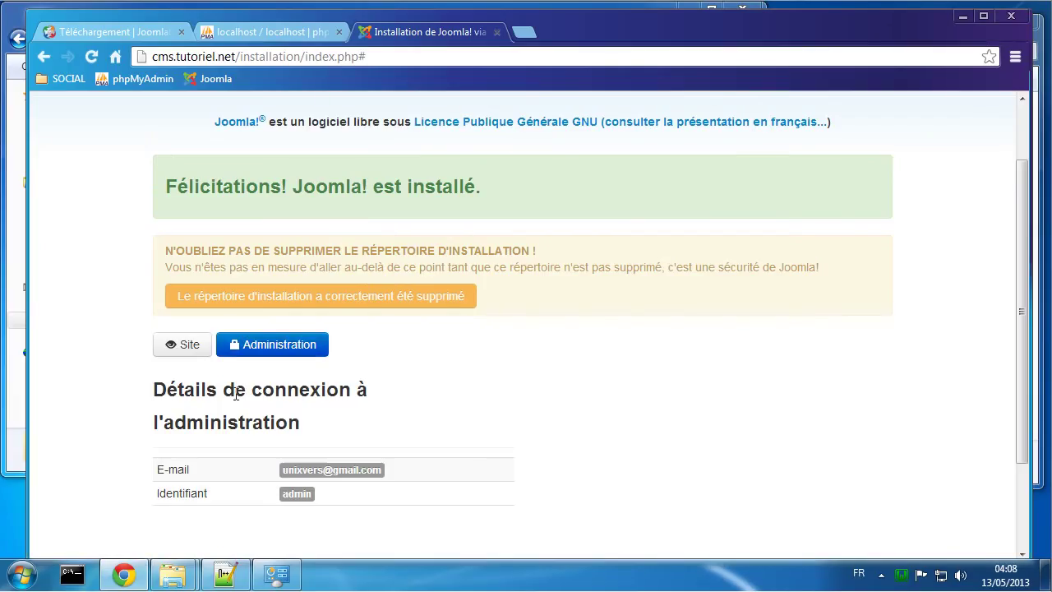
click(173, 346)
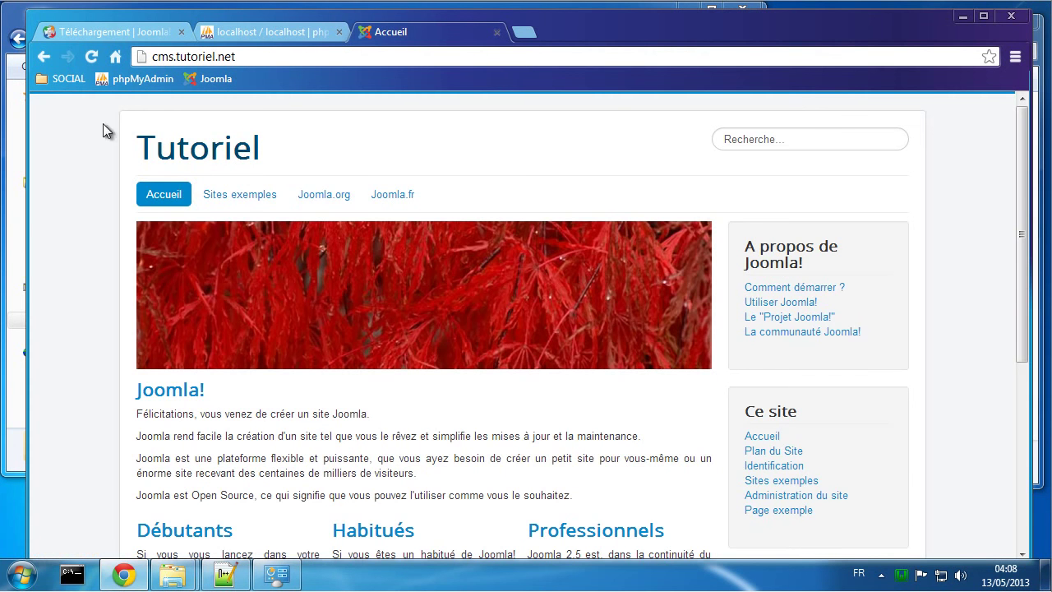
Step: Check the Tutoriel home page, then open a Chrome incognito window and place it over the lower right
scroll(507, 319, down, 4)
scroll(507, 319, up, 4)
right_click(2, 589)
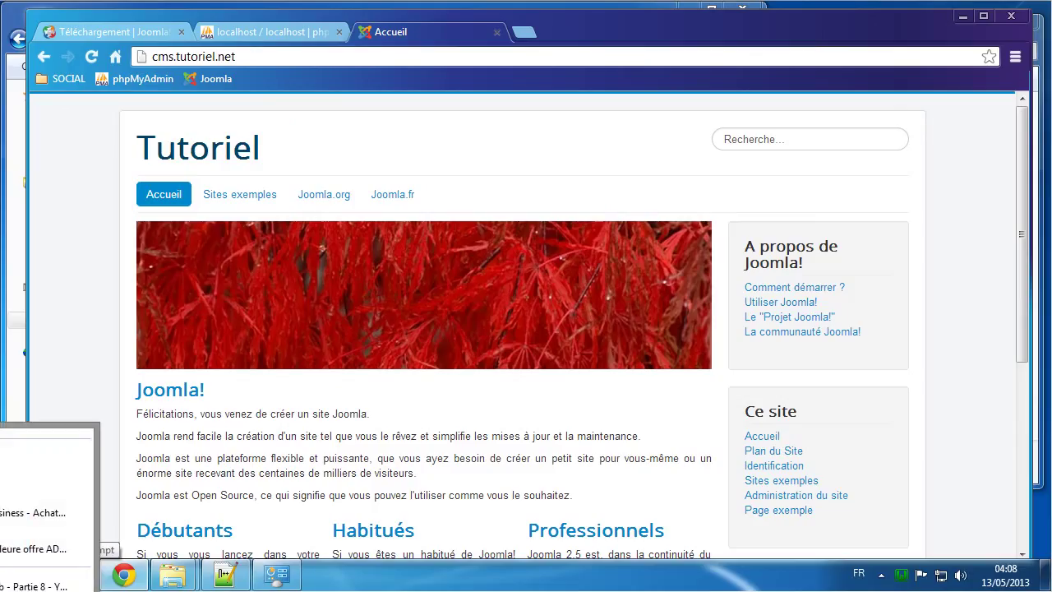
key(Escape)
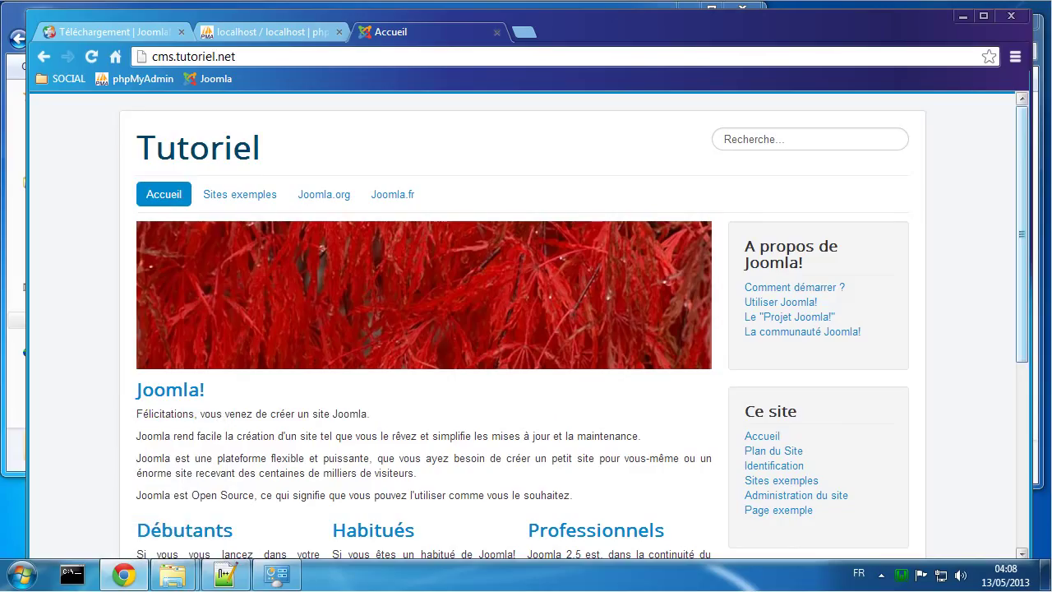
drag(1051, 136, 1051, 337)
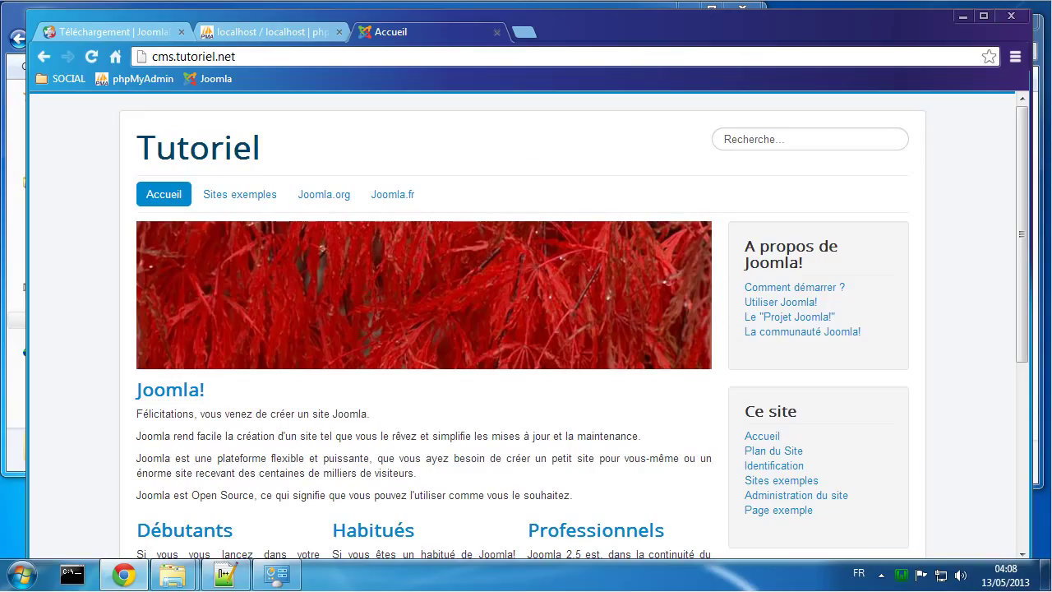
drag(1051, 318, 584, 138)
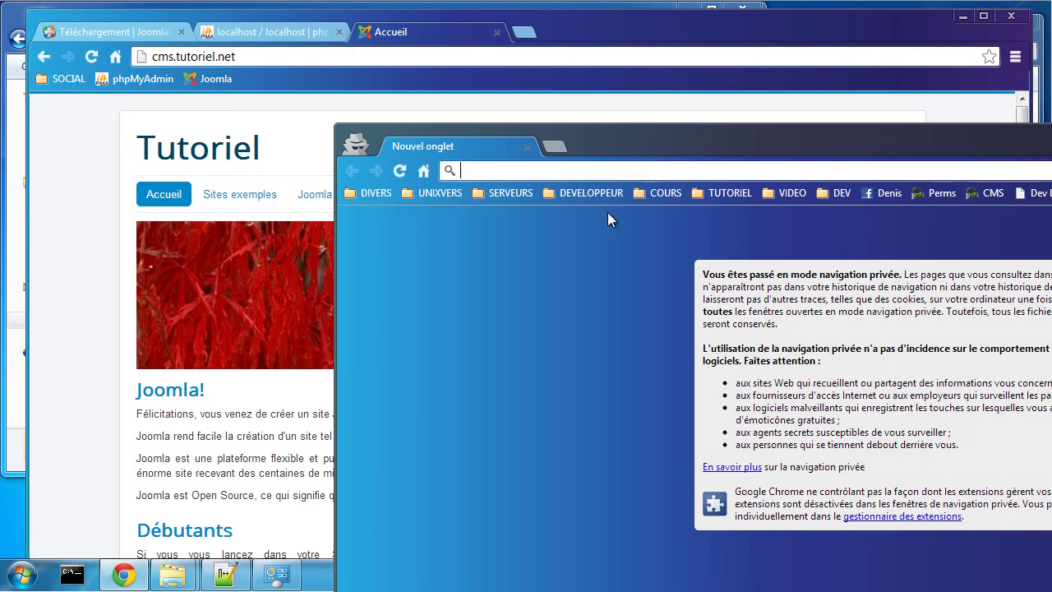
drag(668, 140, 372, 112)
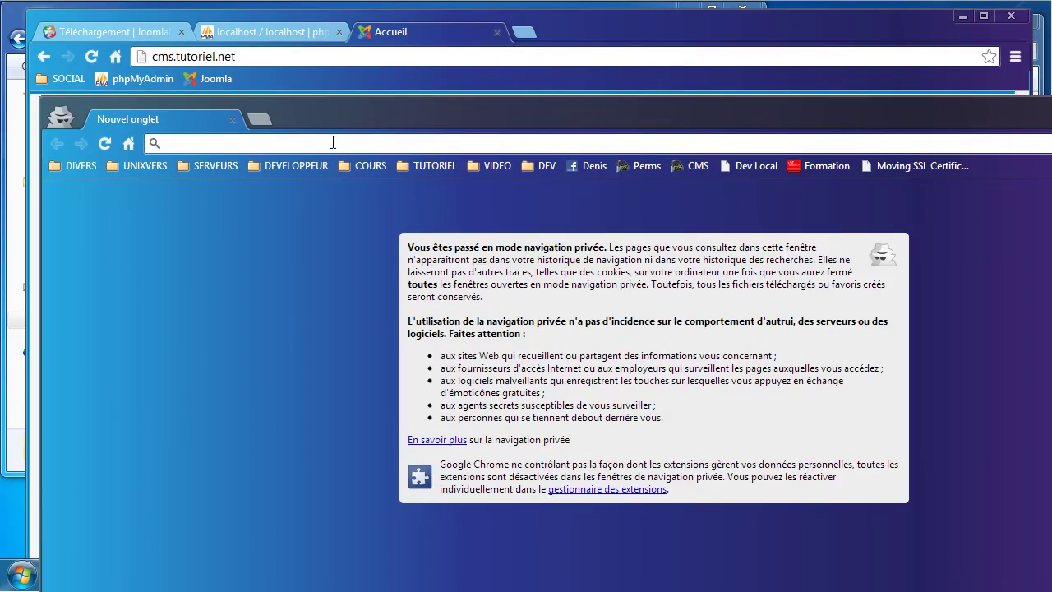
click(247, 57)
key(ctrl+c)
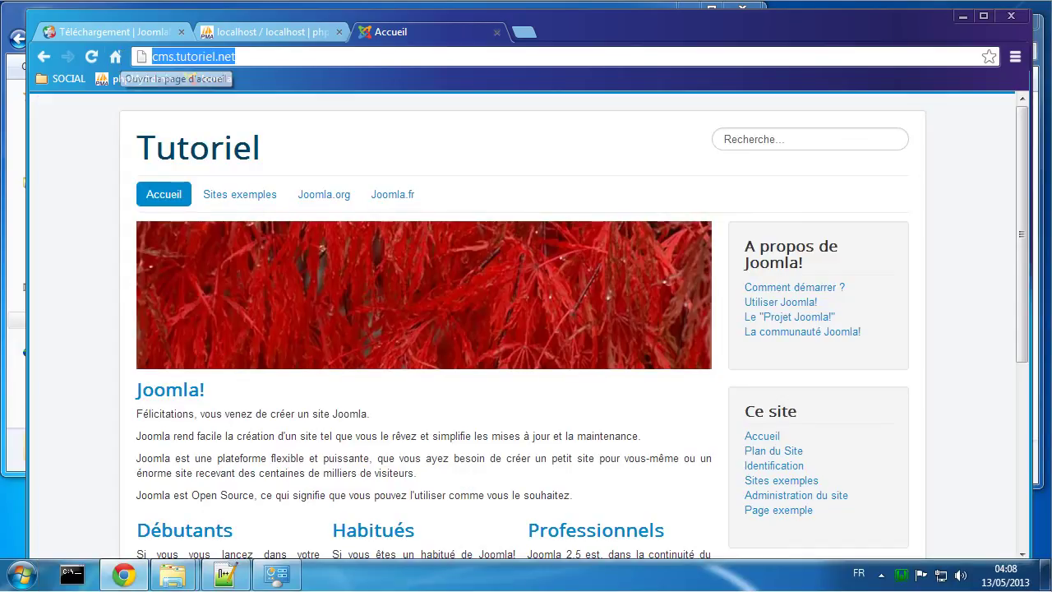
key(alt+Tab)
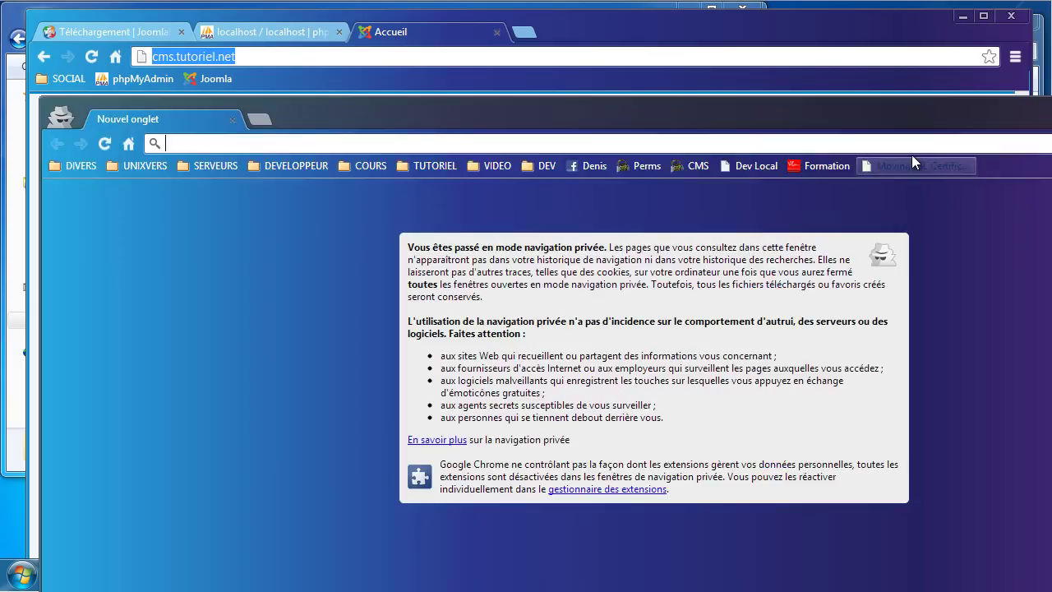
key(ctrl+v)
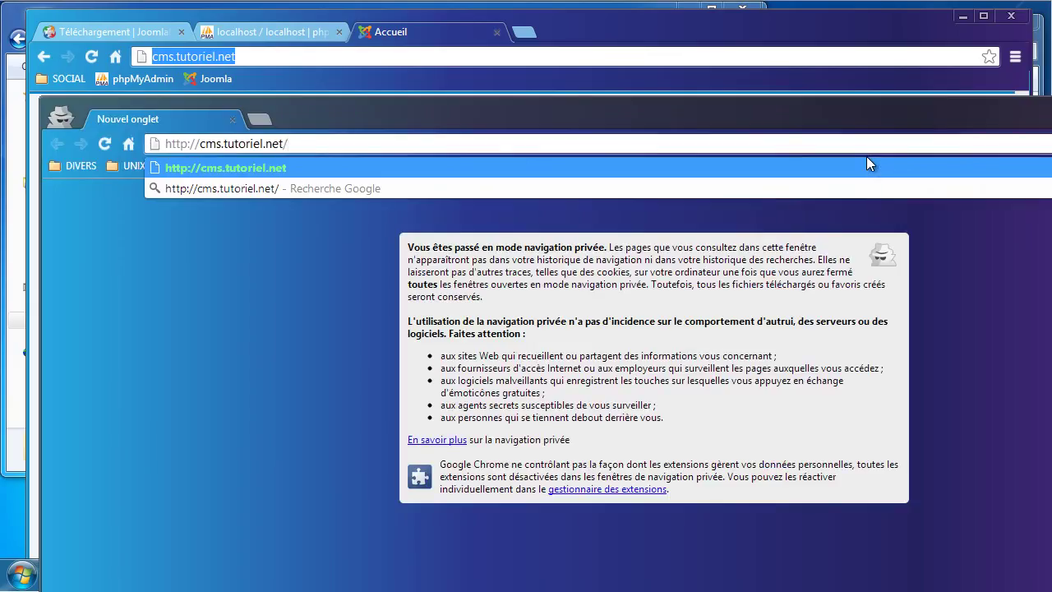
key(Return)
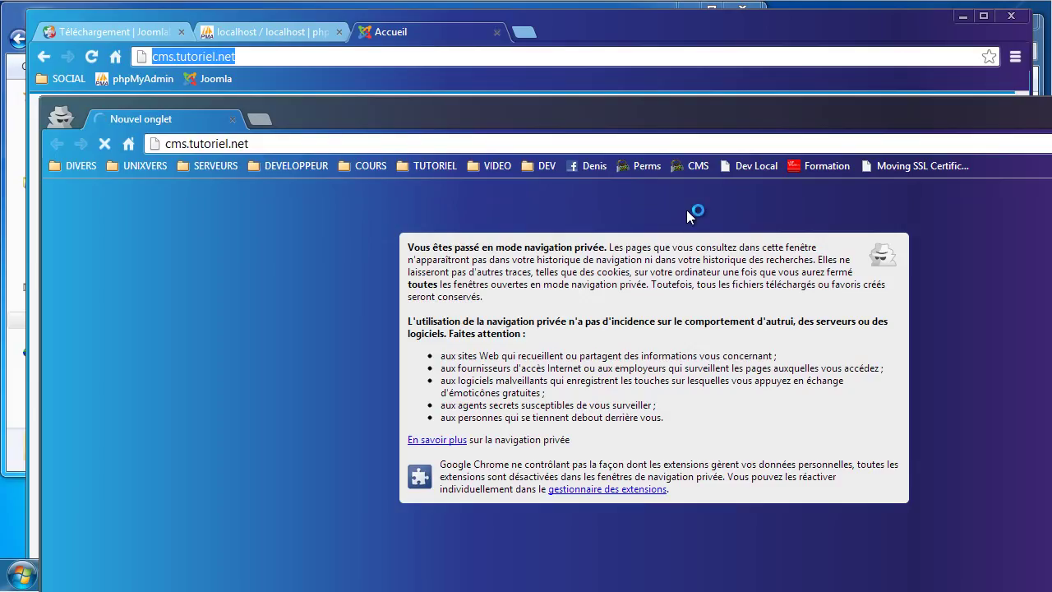
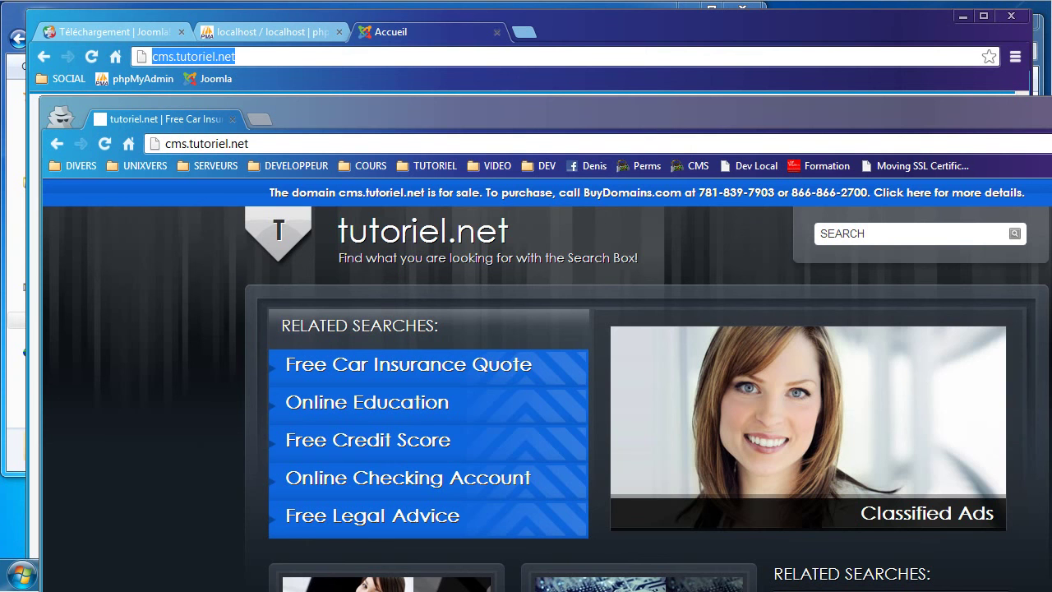
Step: Add '192.168.5.230 cms.tutoriel.net' on line 23 of hosts, save it, and reload the site in Chrome
drag(1051, 135, 572, 122)
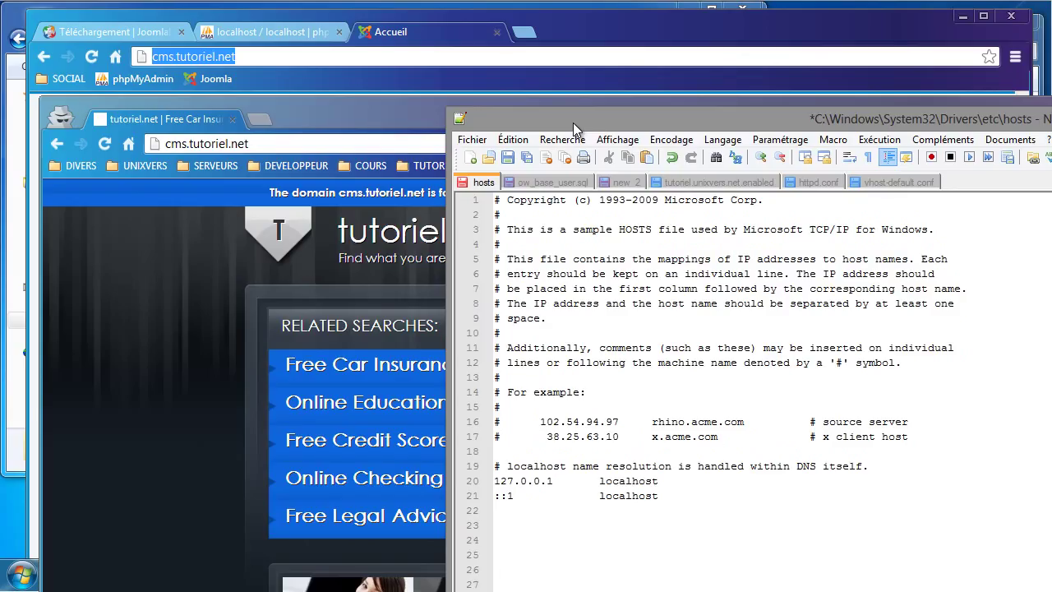
click(505, 527)
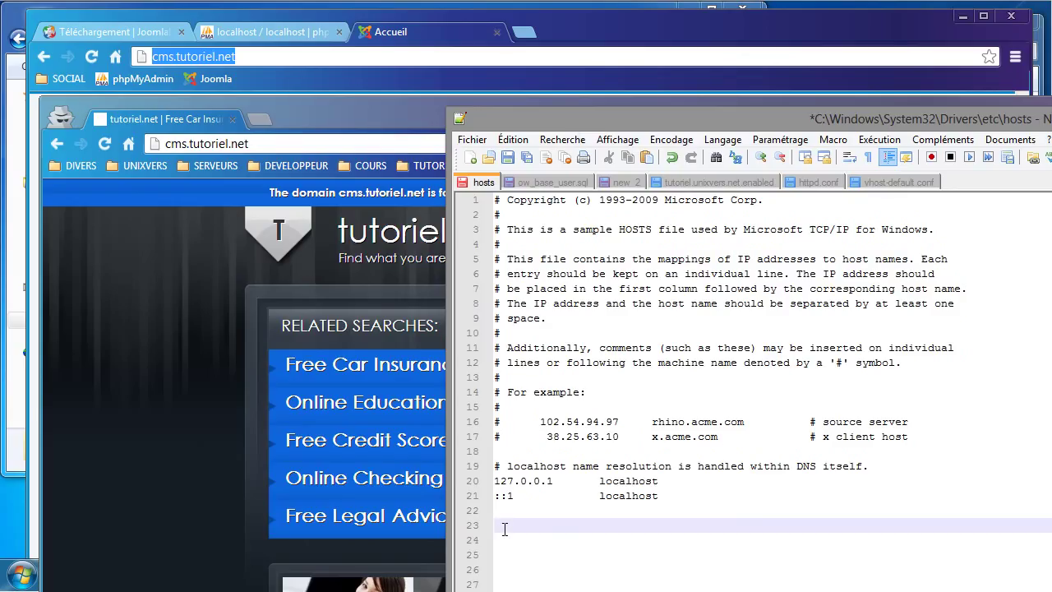
text(19)
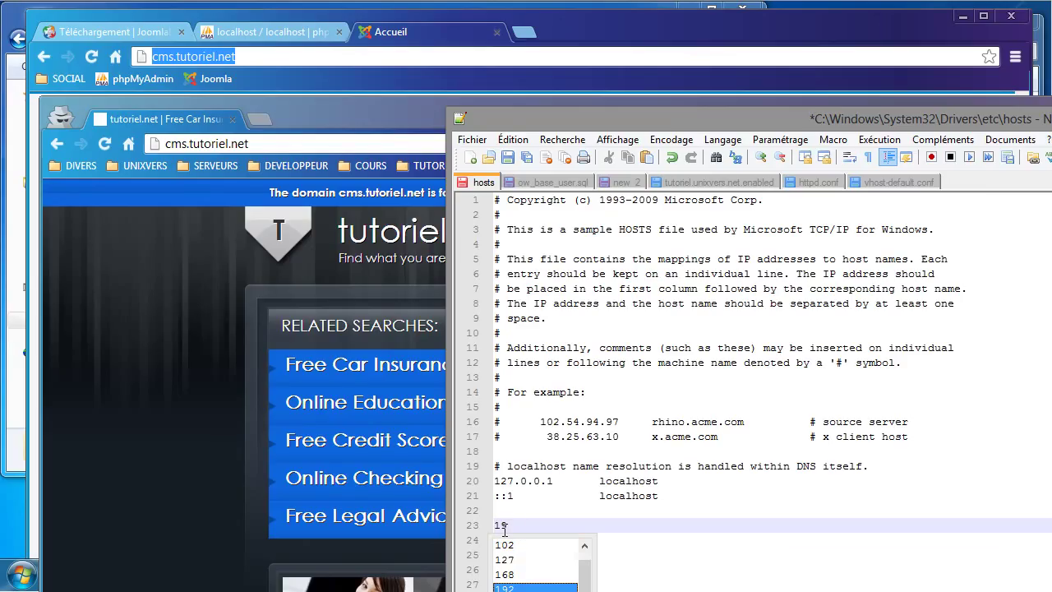
text(2.168.)
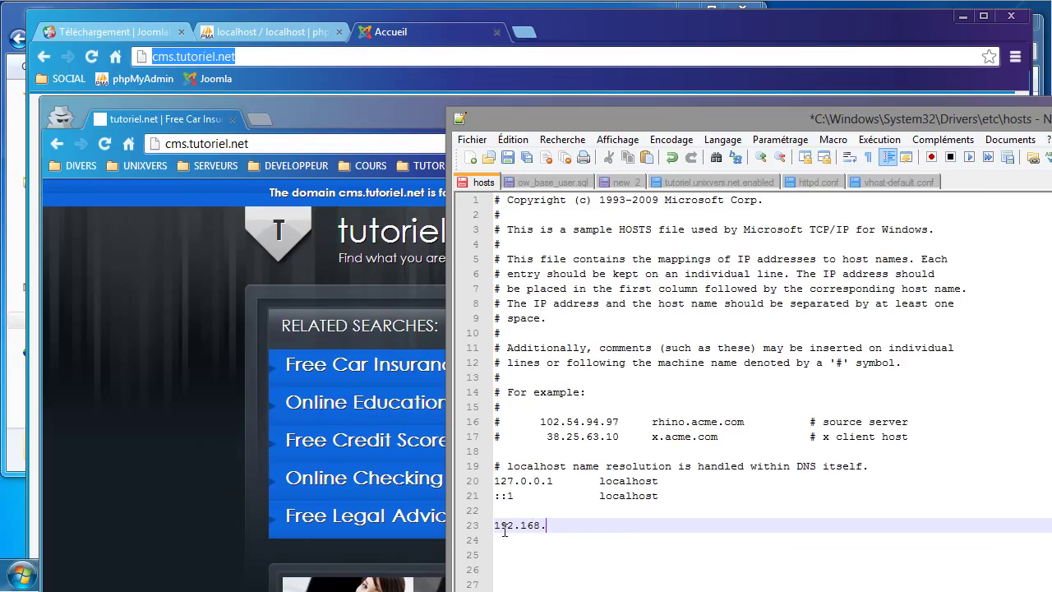
text(5.230  cms.tuto)
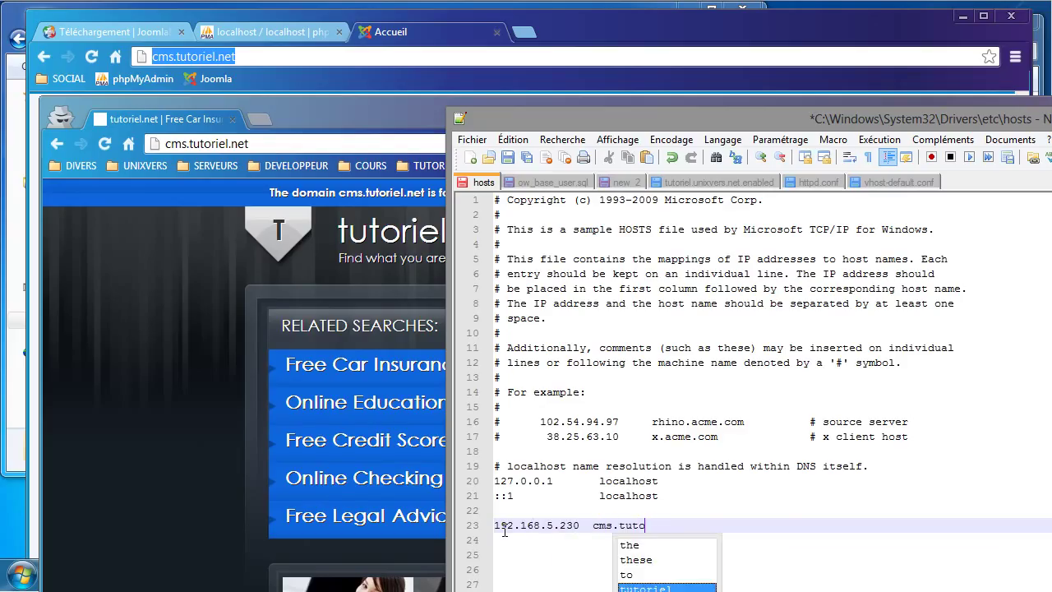
text(riel.)
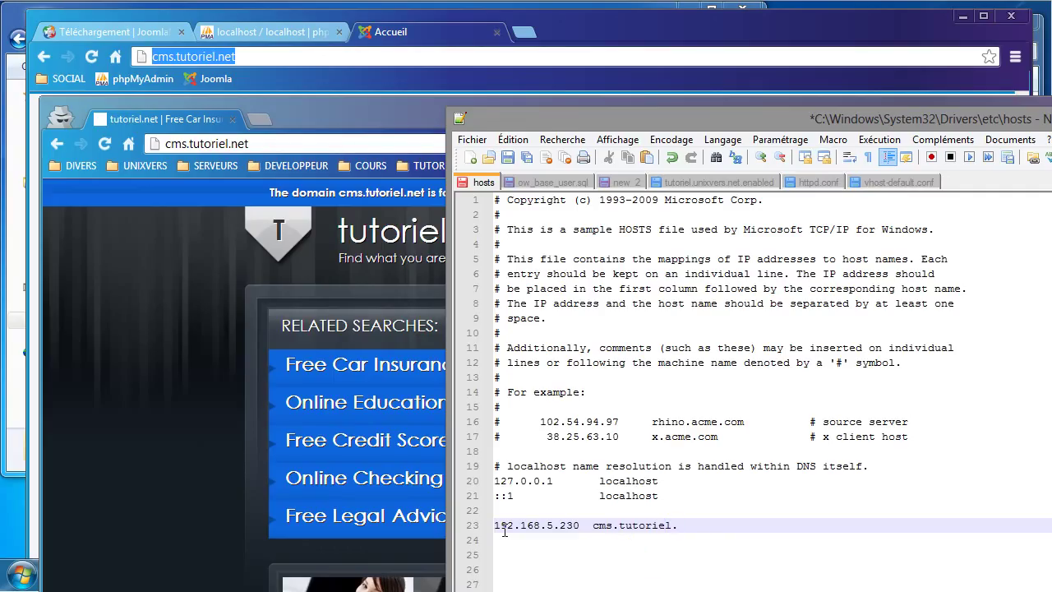
text(net)
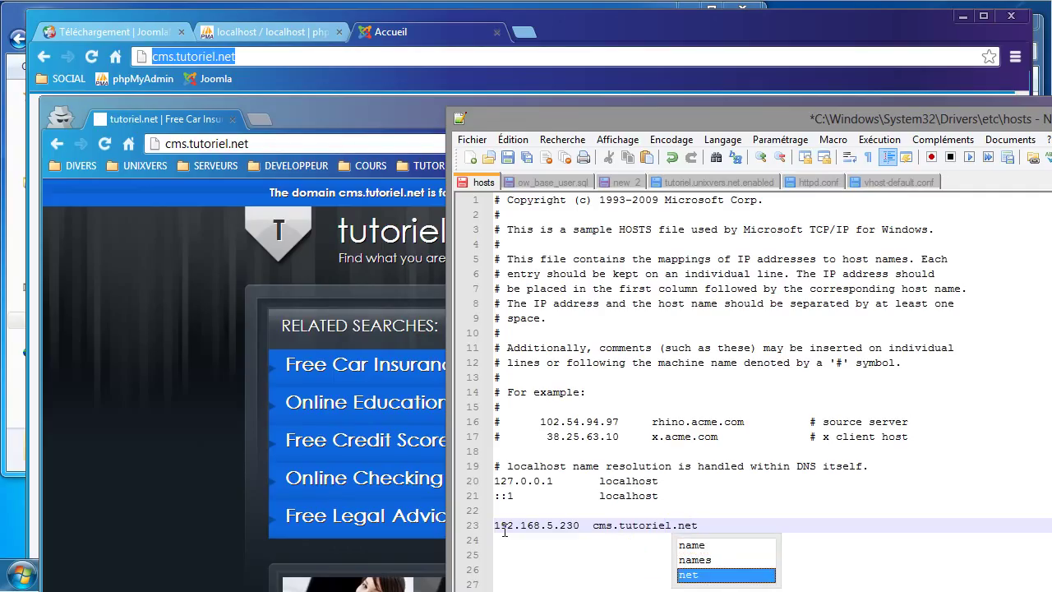
click(540, 529)
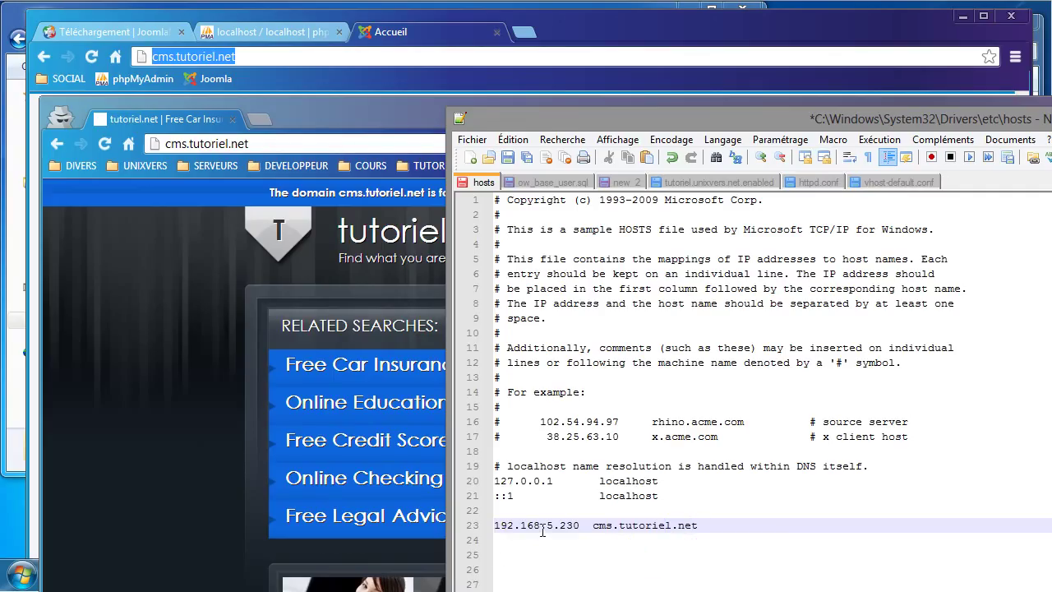
key(ctrl+s)
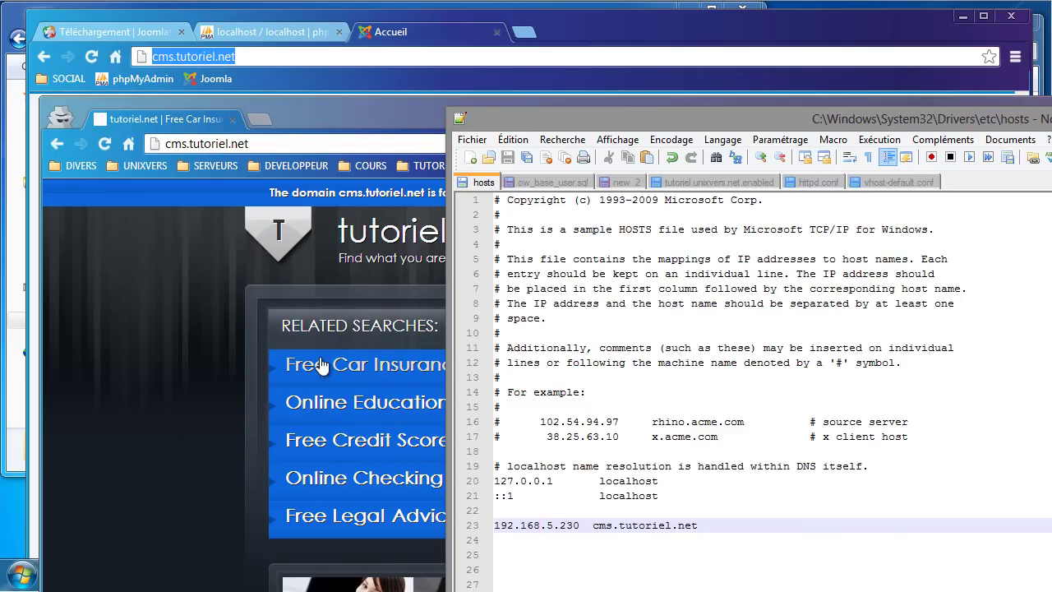
click(208, 209)
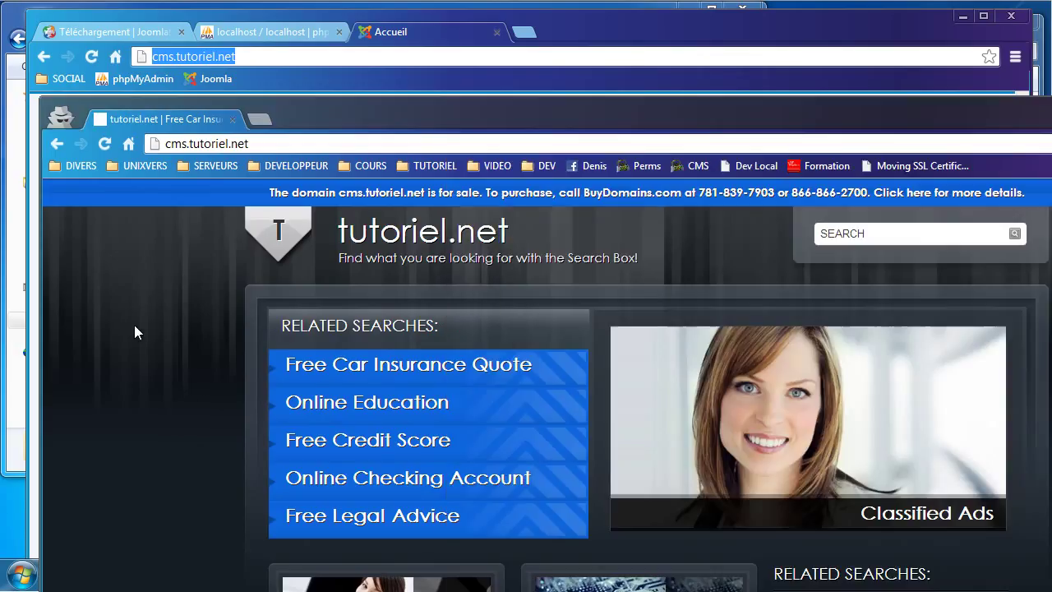
click(104, 143)
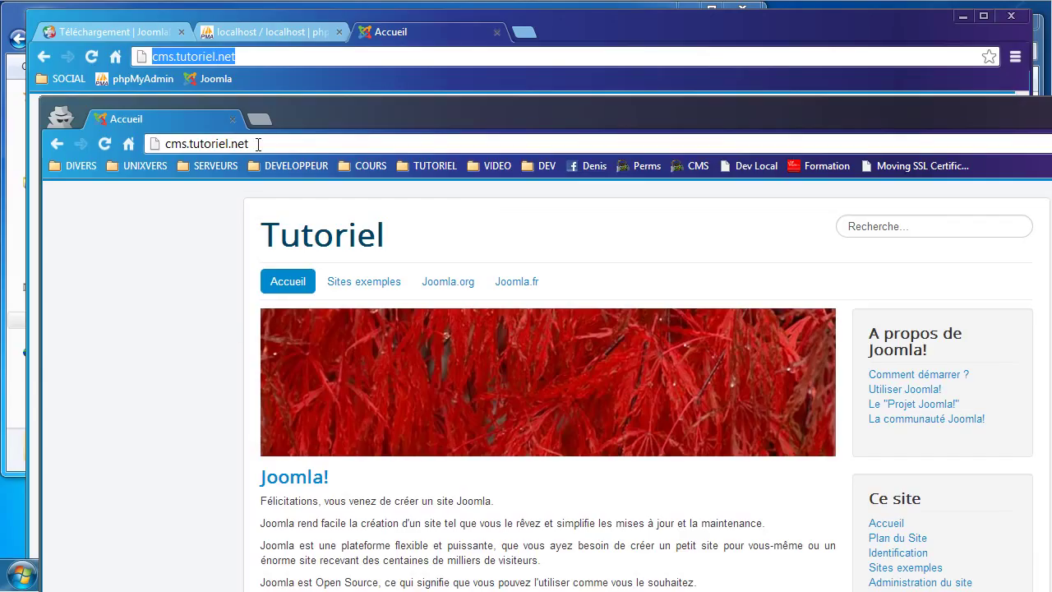
Step: Delete the cms.tutoriel.net line from the hosts file, save it, and reload the page in Chrome
key(alt+Tab)
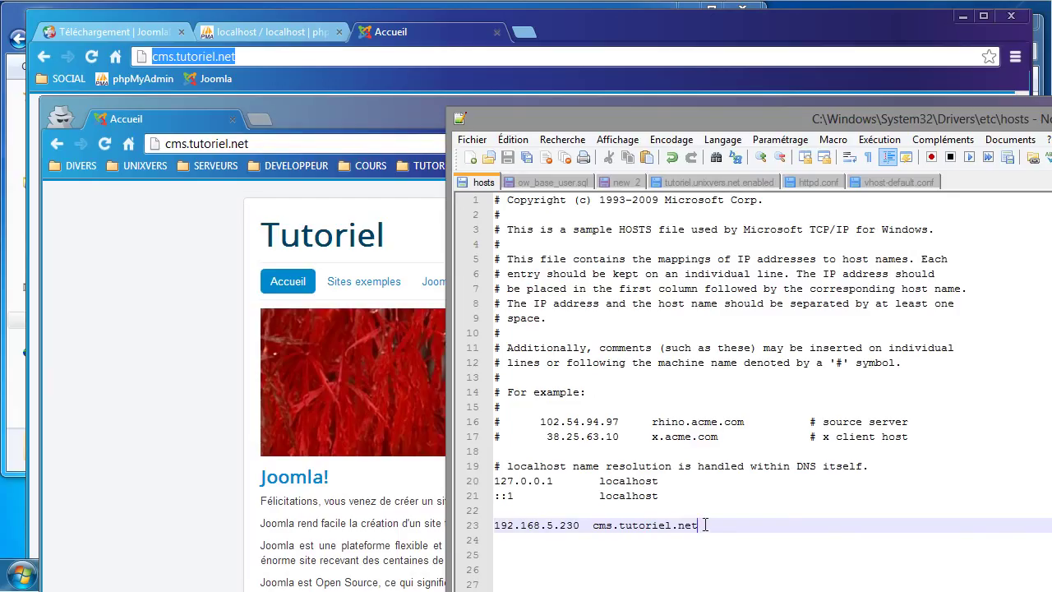
drag(697, 525, 493, 531)
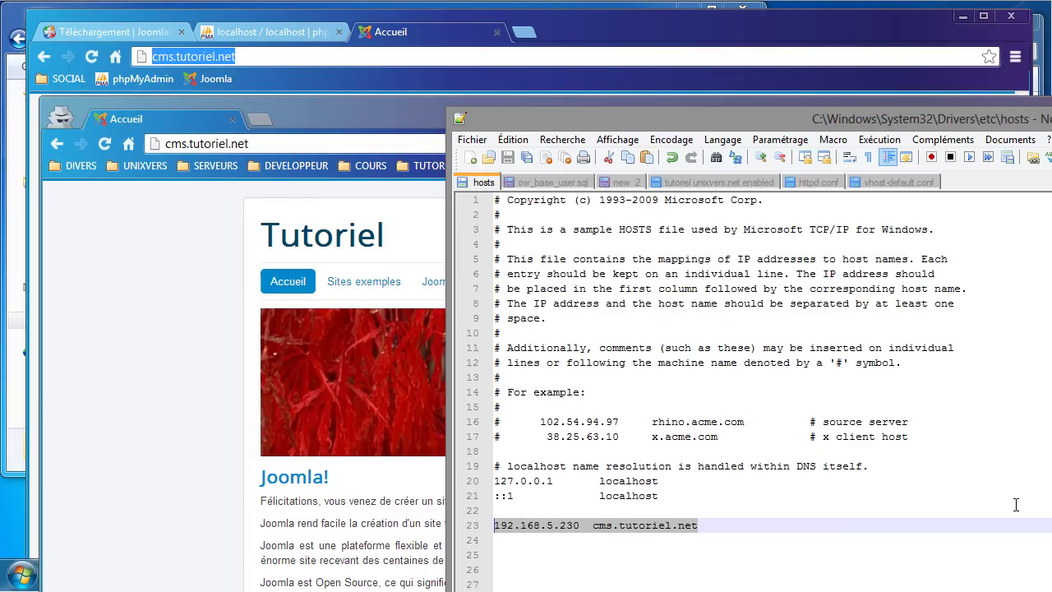
key(BackSpace)
key(BackSpace)
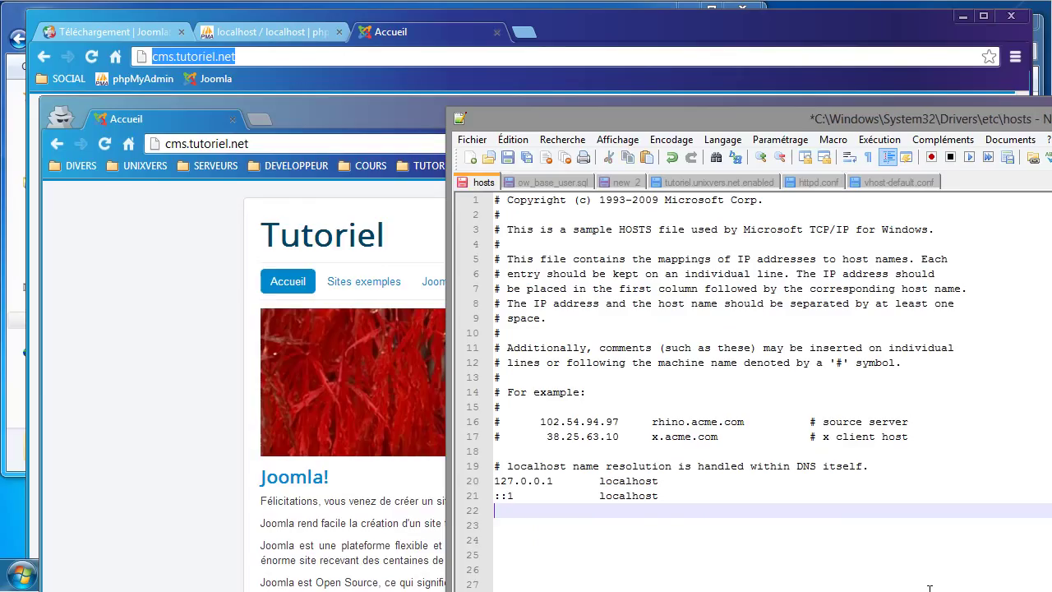
key(ctrl+s)
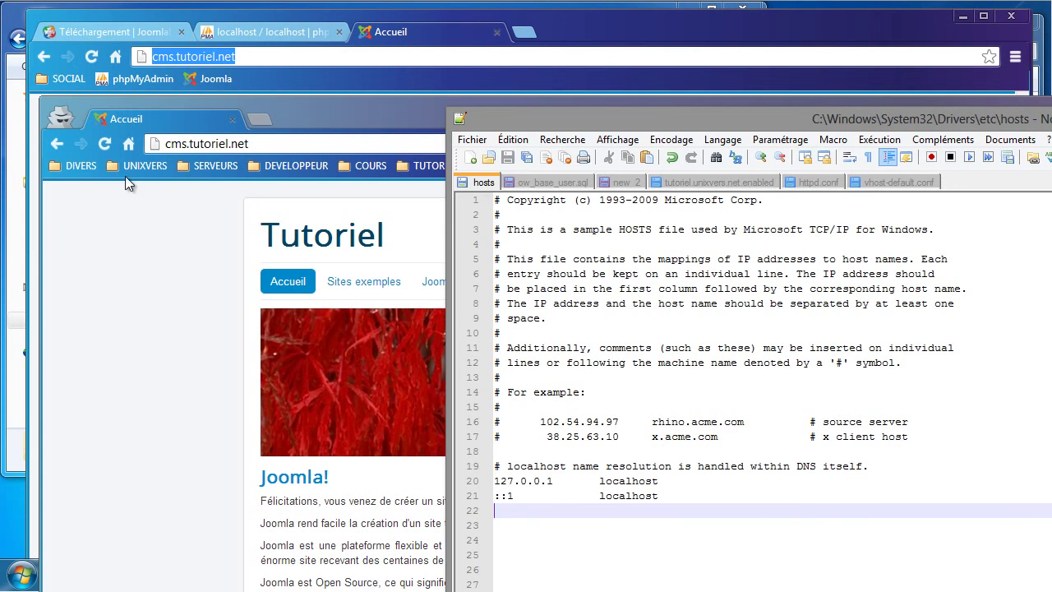
click(102, 146)
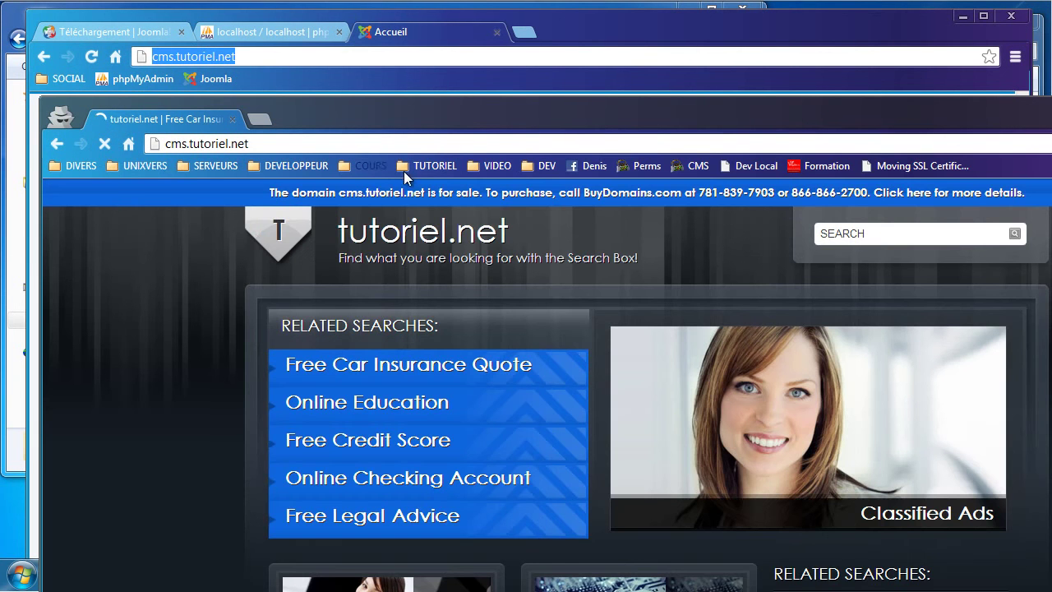
Step: Load 192.168.5.230 in the incognito window, then switch back to the cms.tutoriel.net window
click(341, 144)
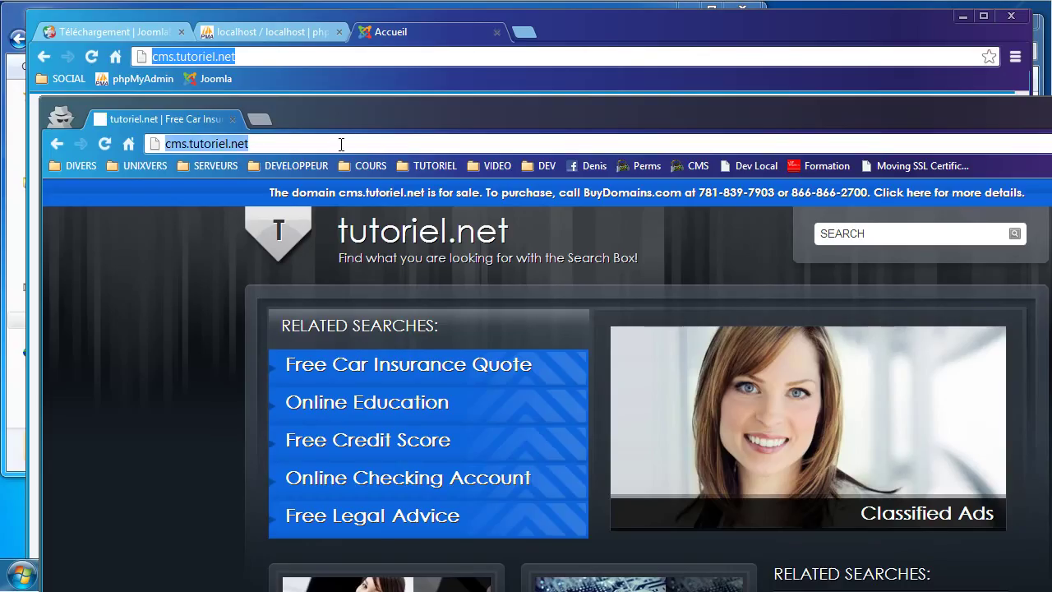
text(192.1)
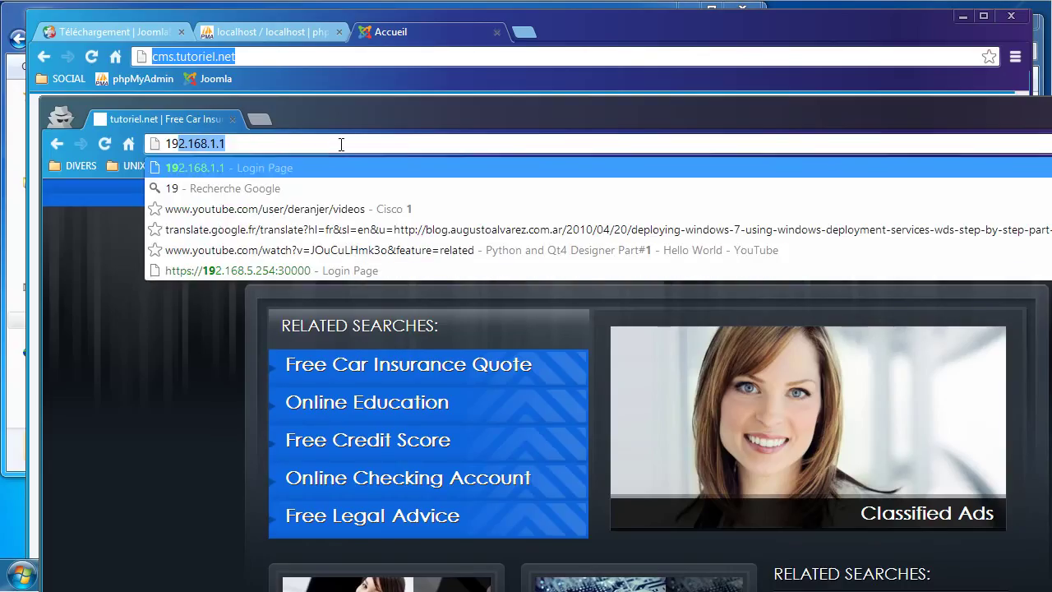
text(68.)
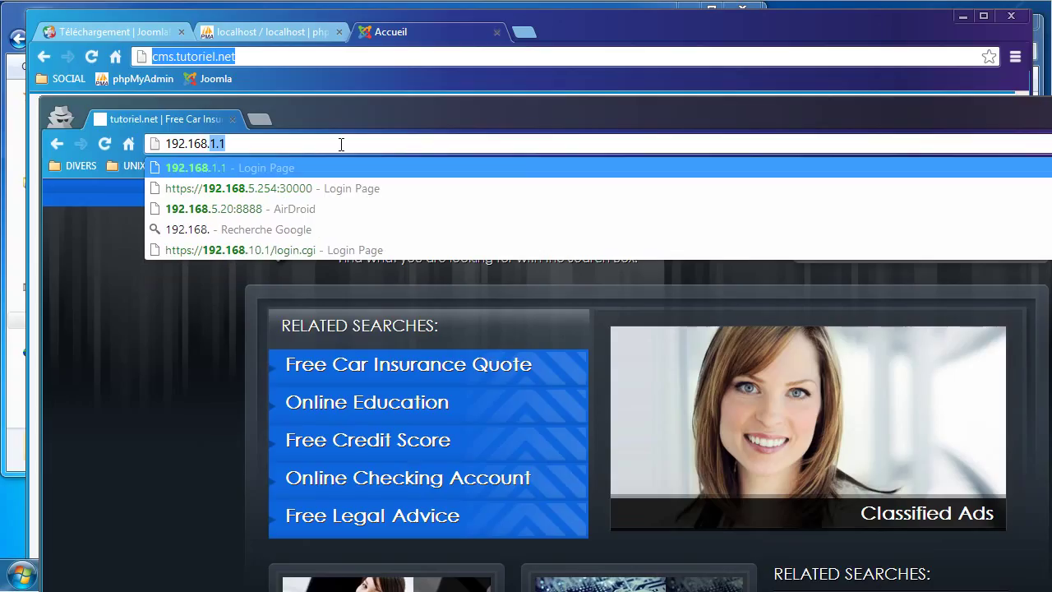
text(5.230)
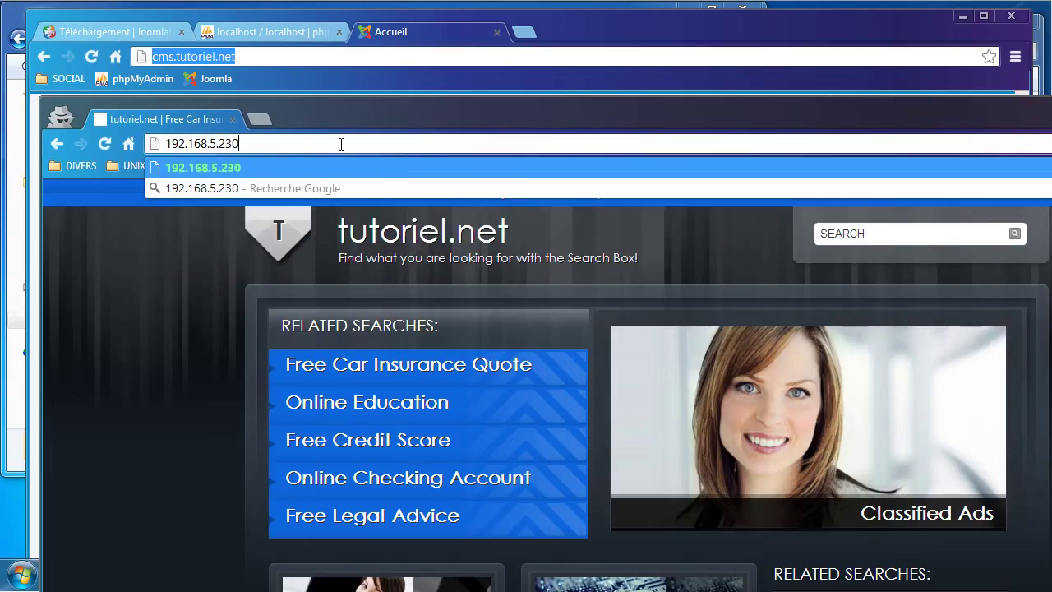
key(Return)
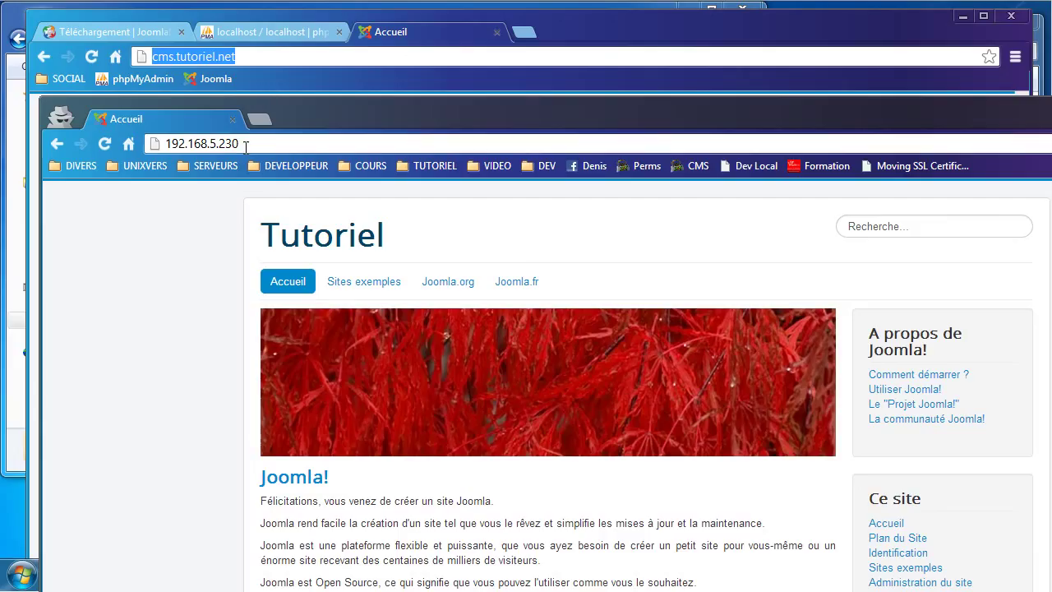
drag(248, 143, 153, 144)
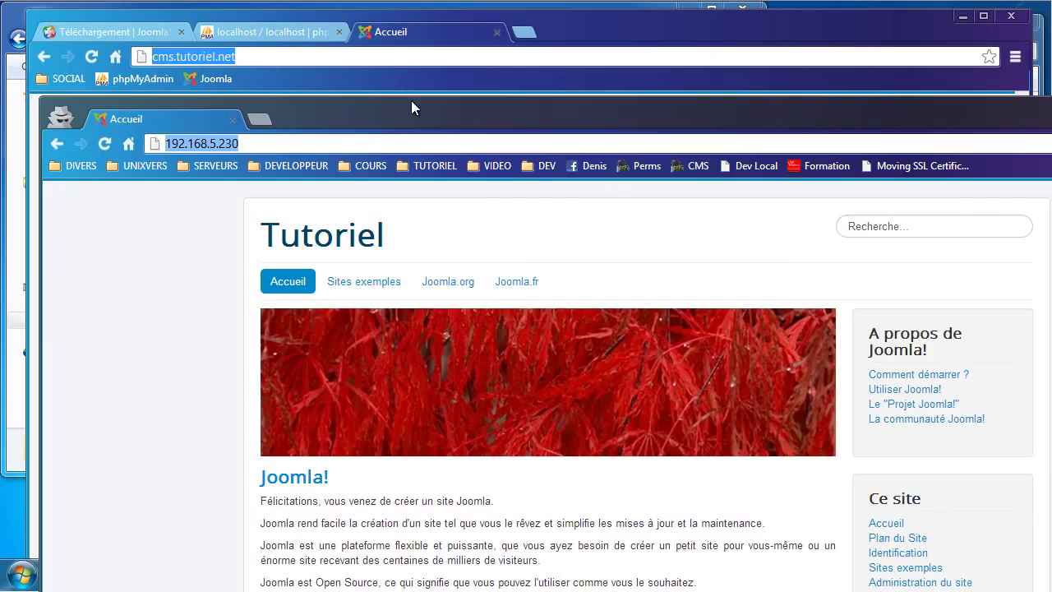
click(430, 49)
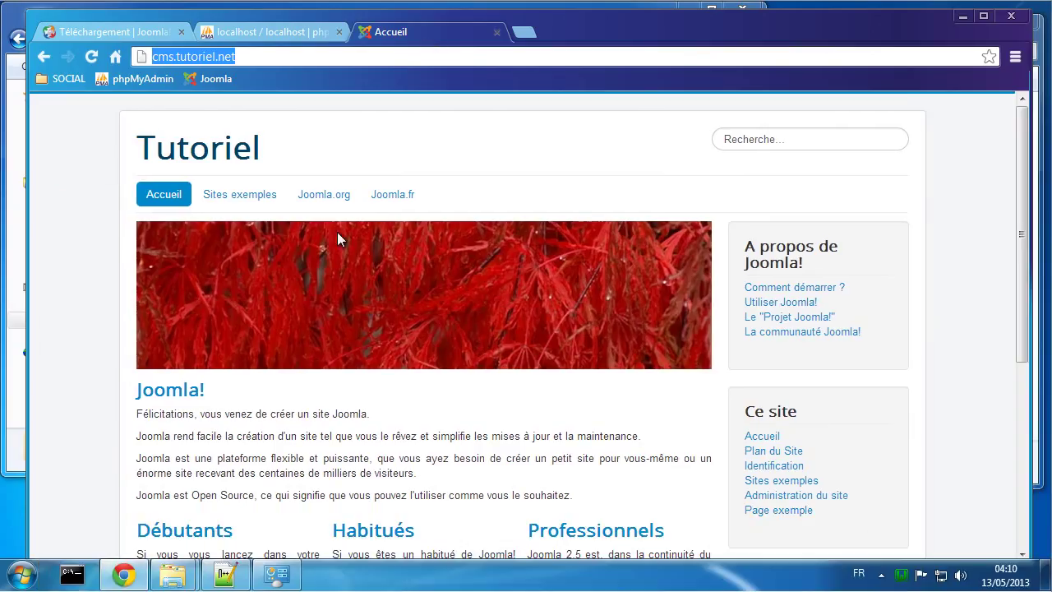
Step: Run ipconfig in a Command Prompt to check the machine's IP address, then close it
click(72, 575)
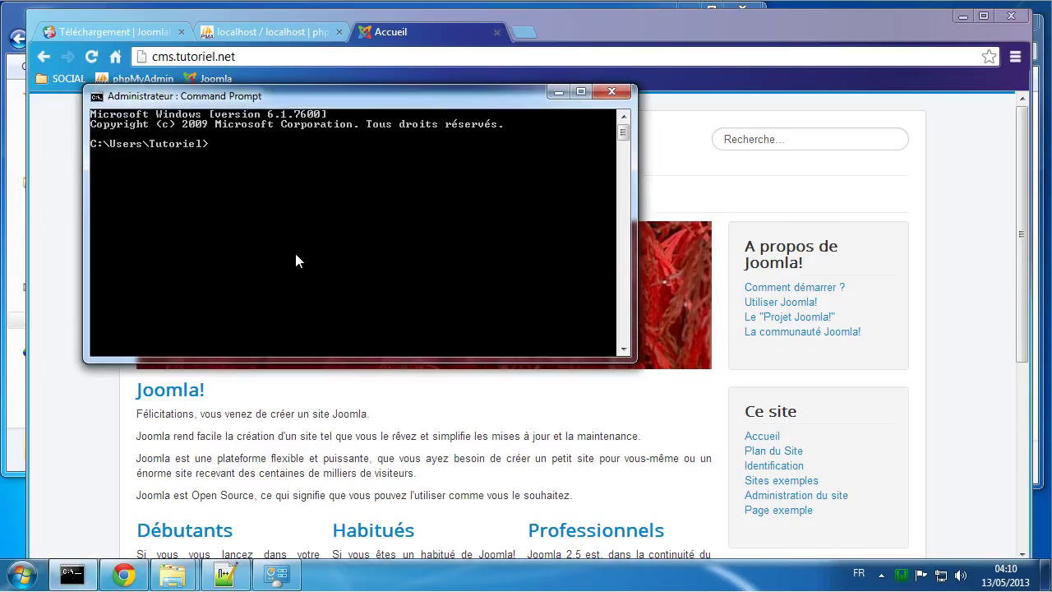
text(ipconfig)
key(Return)
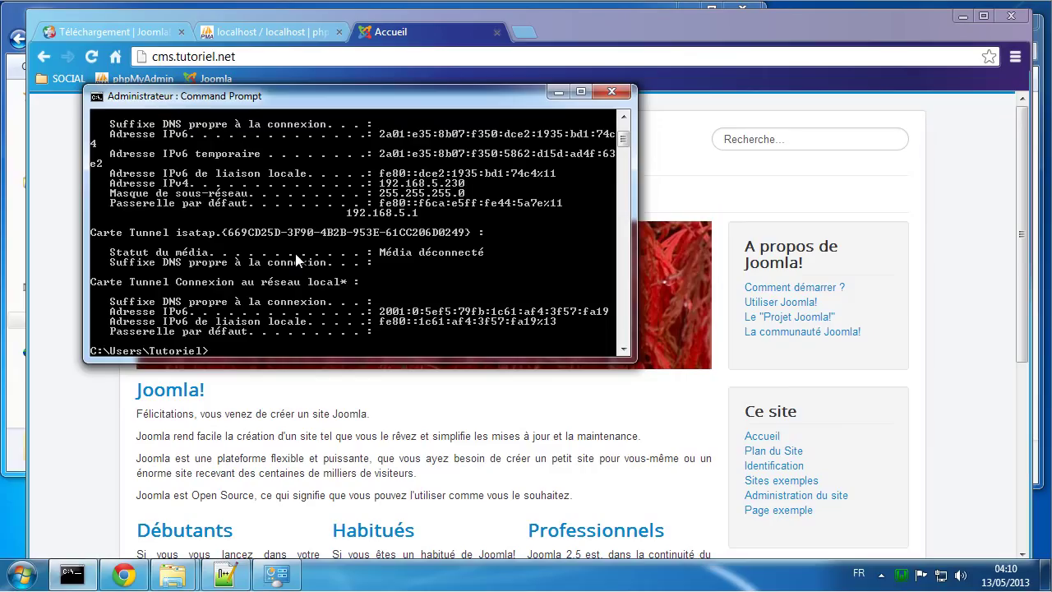
scroll(297, 259, up, 3)
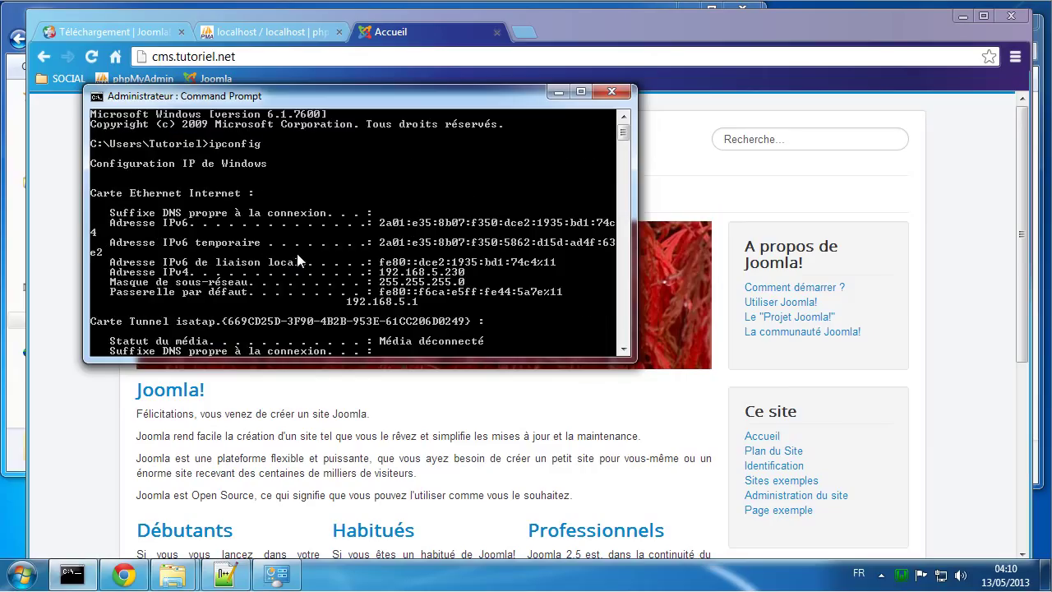
scroll(298, 260, down, 2)
scroll(299, 260, down, 4)
scroll(299, 260, up, 4)
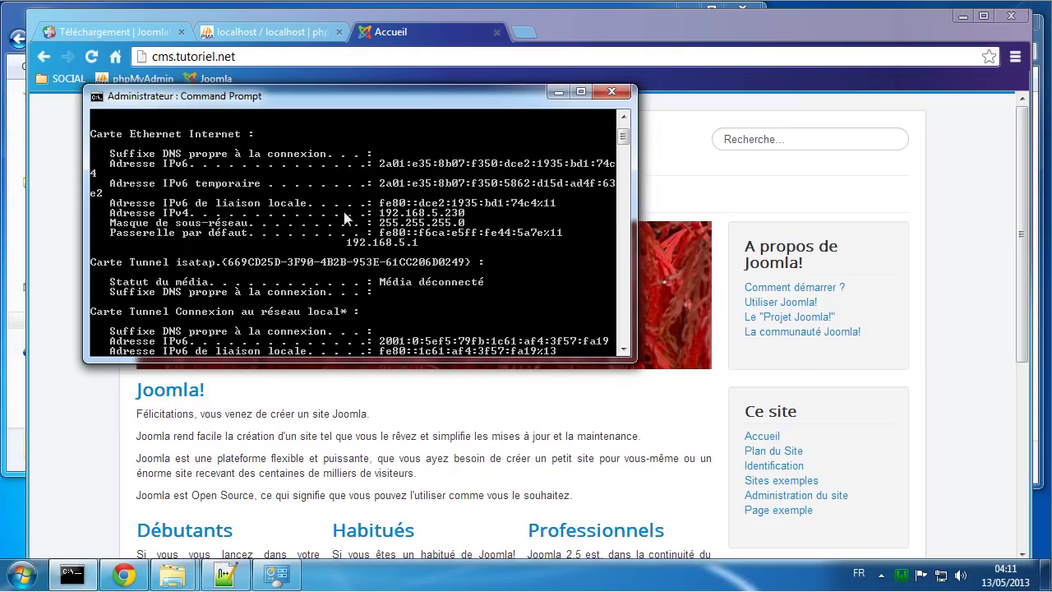
click(610, 92)
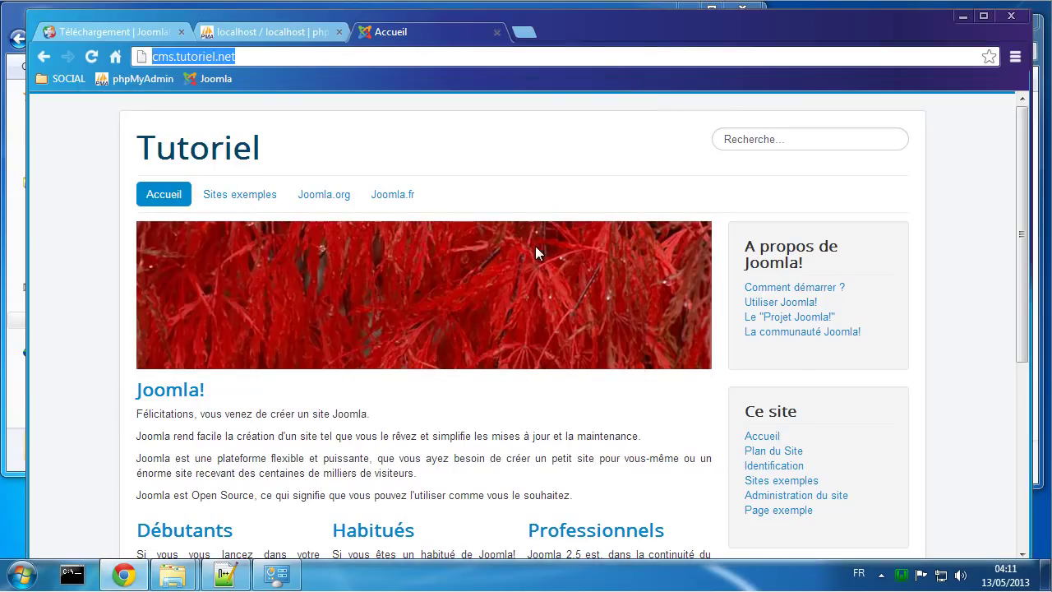
Step: Check the computer name WIN-7 in the Computer's system properties, then close that window
click(22, 573)
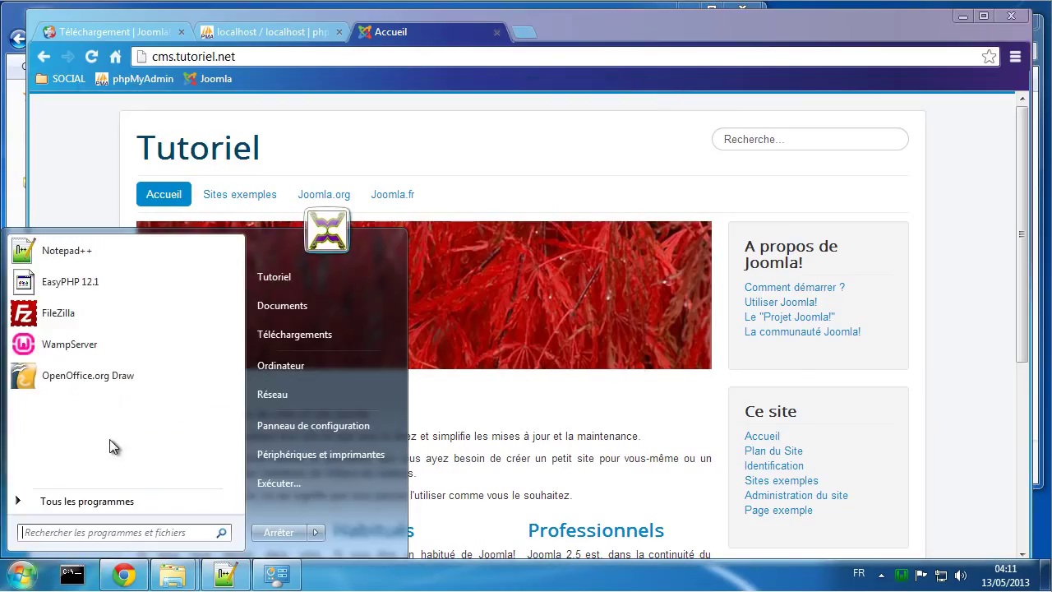
right_click(289, 369)
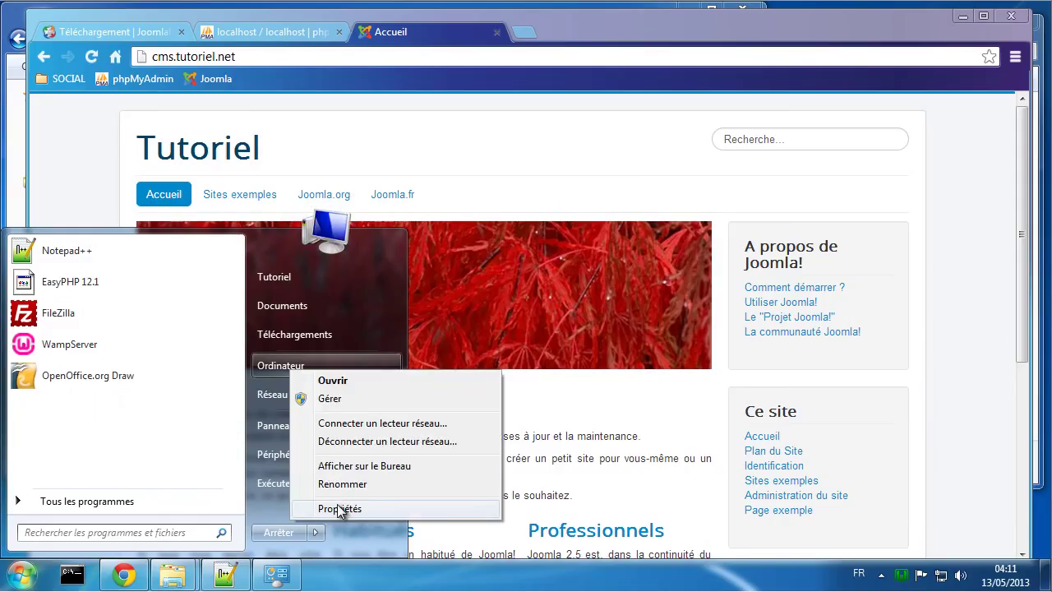
click(342, 506)
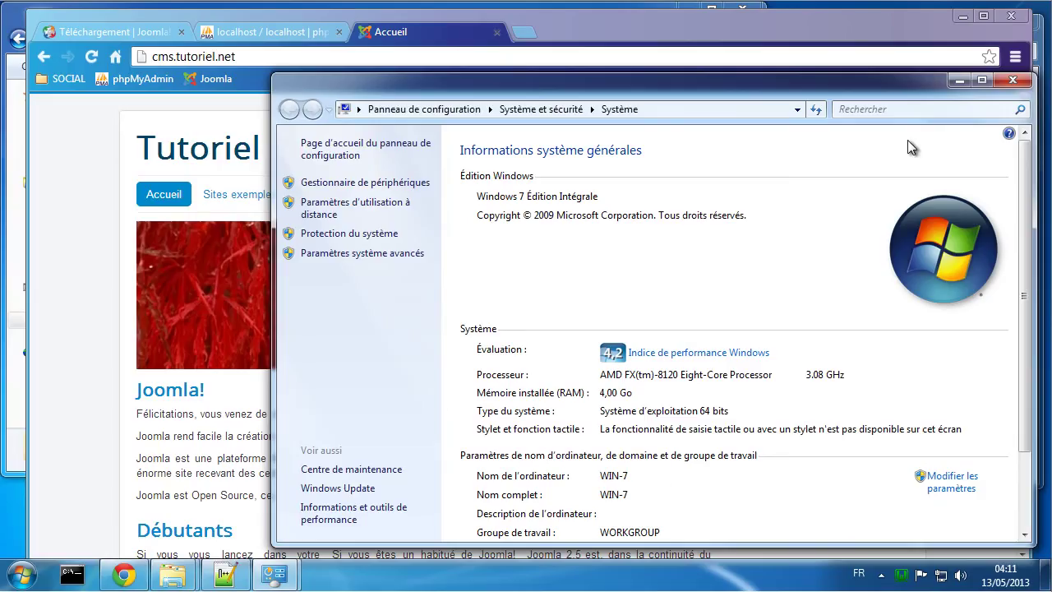
click(1011, 81)
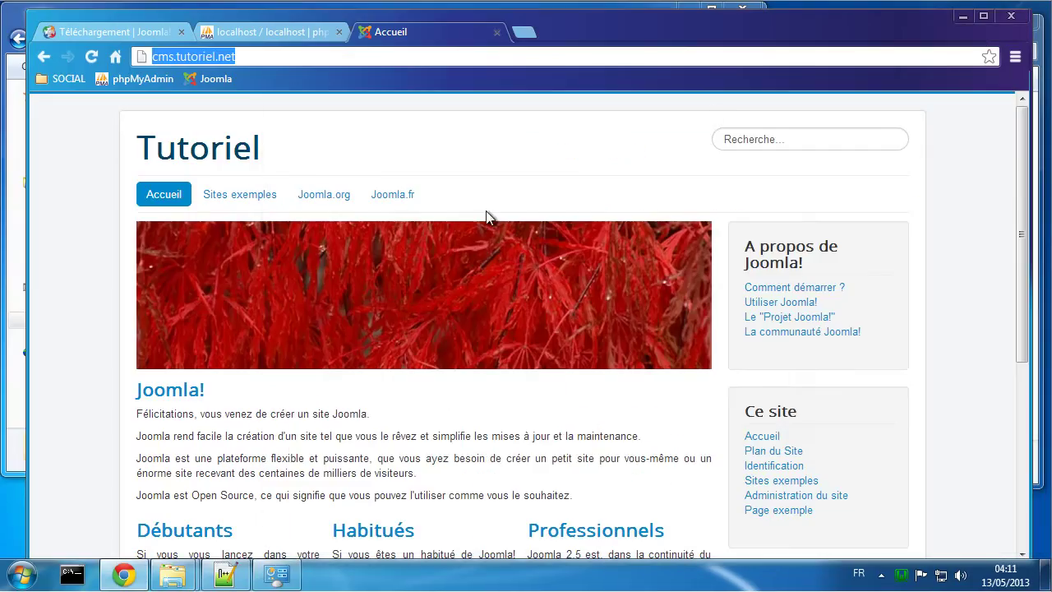
key(alt+Tab)
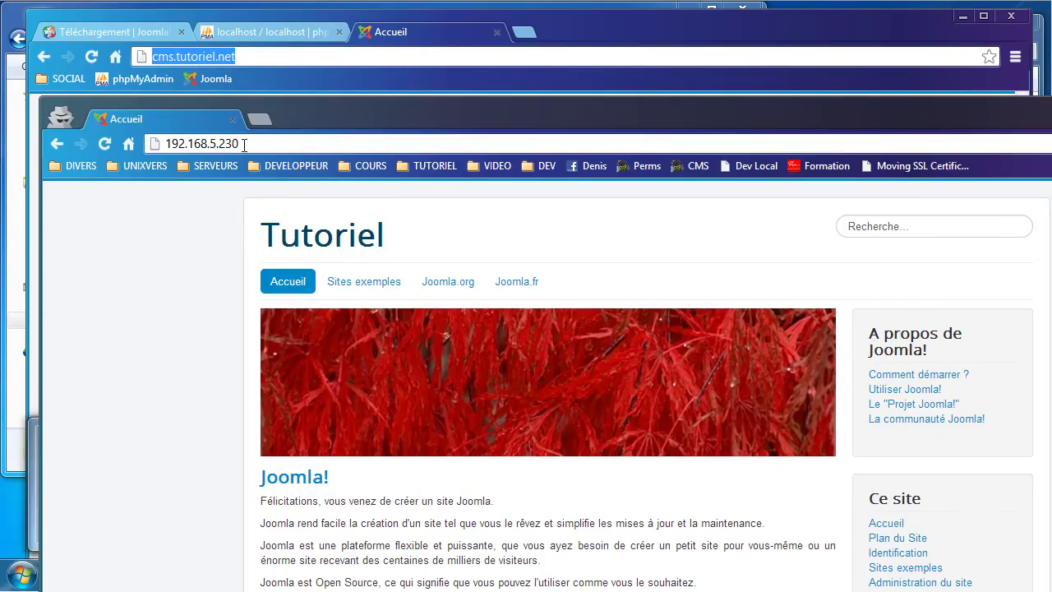
click(215, 144)
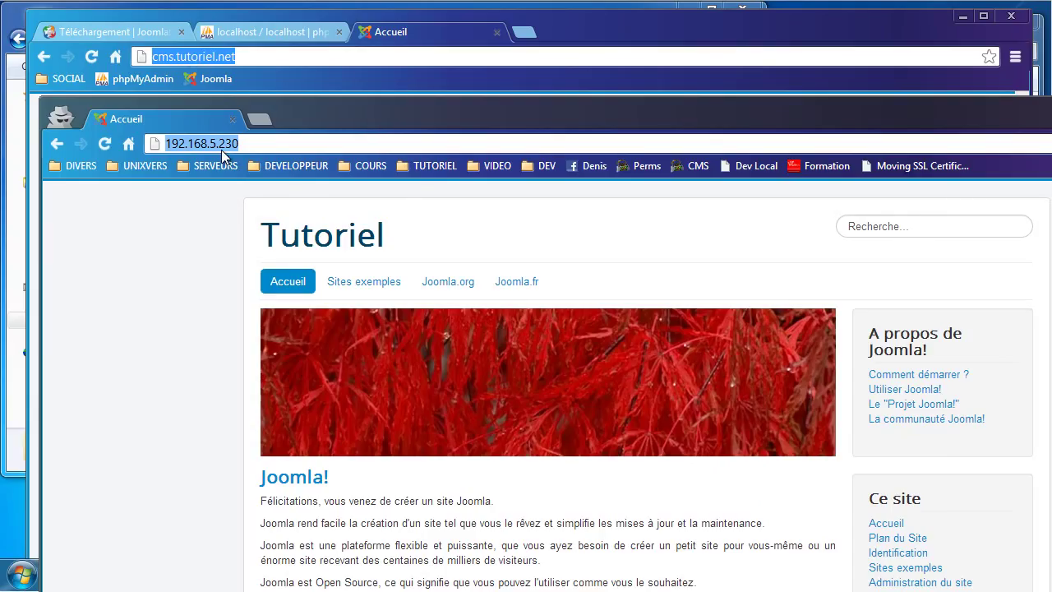
text(win)
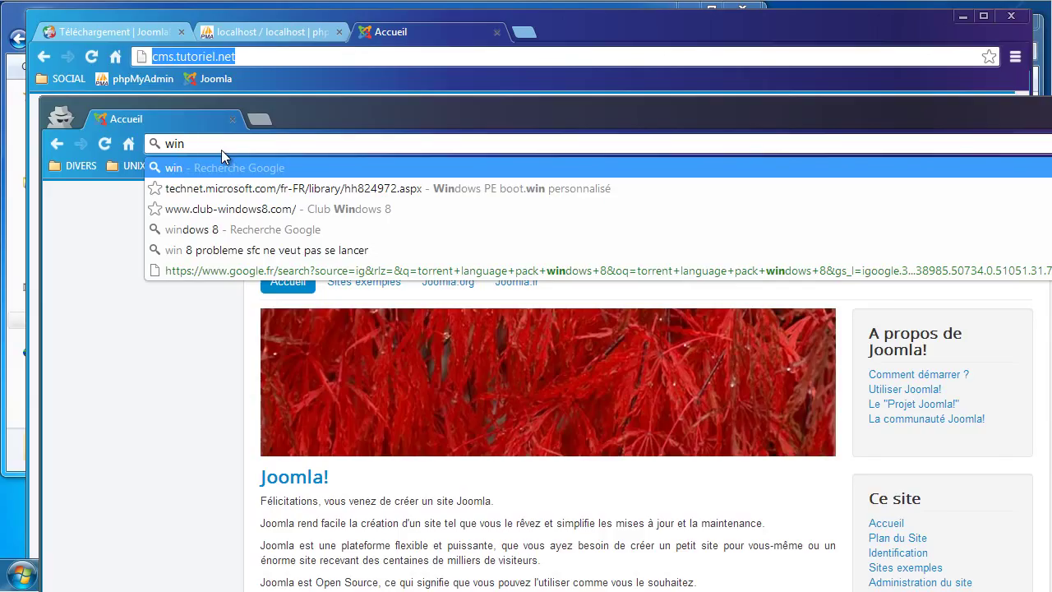
text(-7)
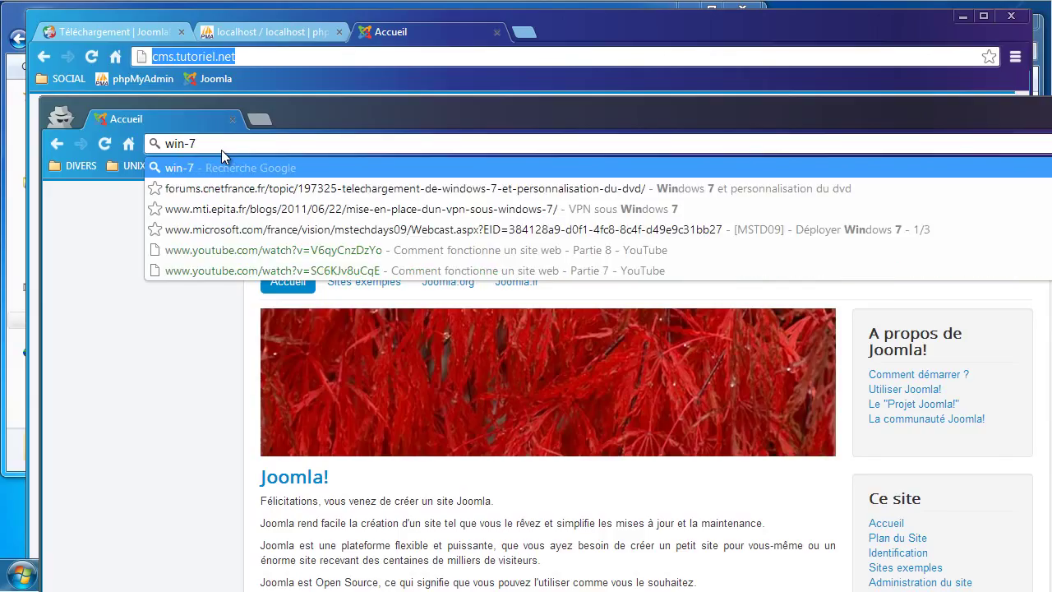
text(/)
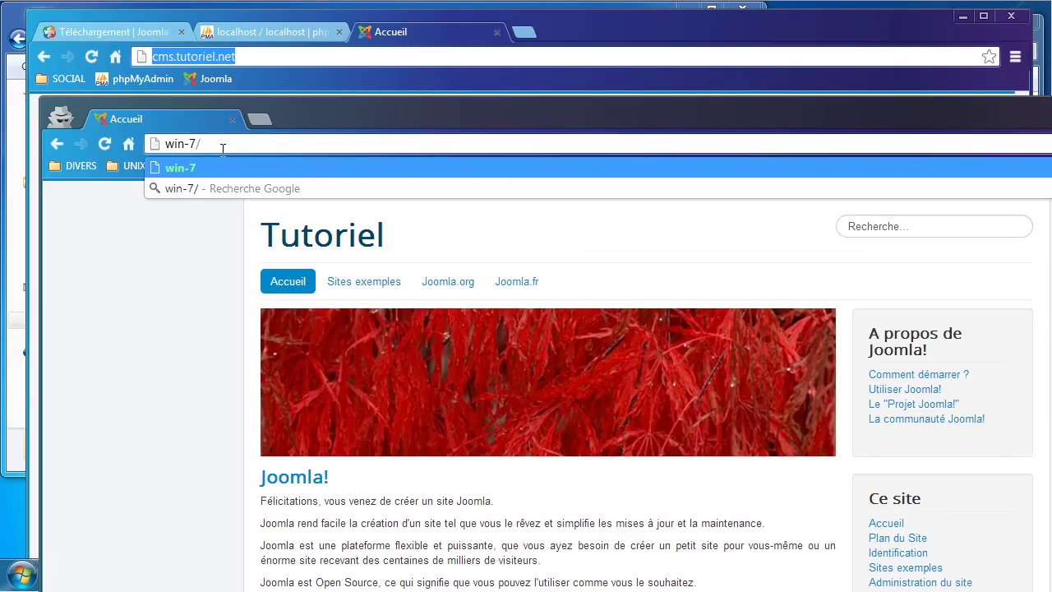
key(Return)
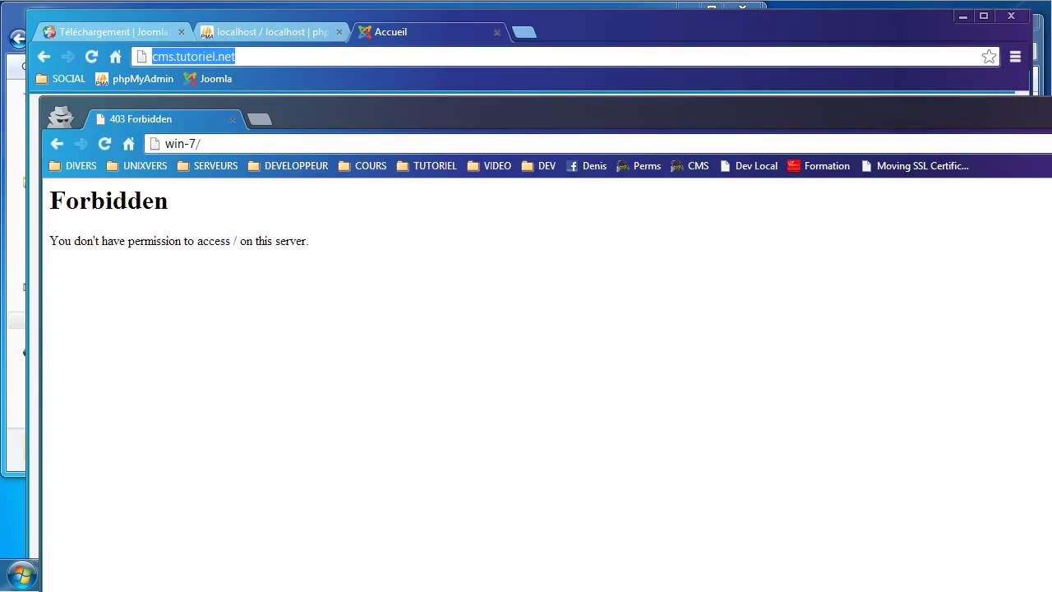
key(alt+F4)
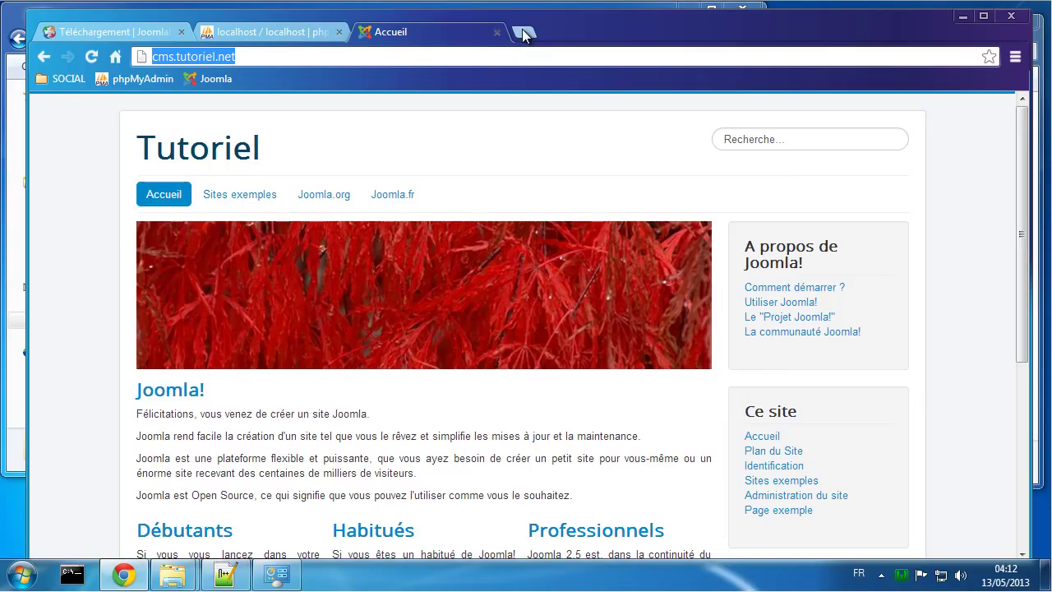
Step: In a new tab on the Google home page, search for 'no-ip'
click(522, 31)
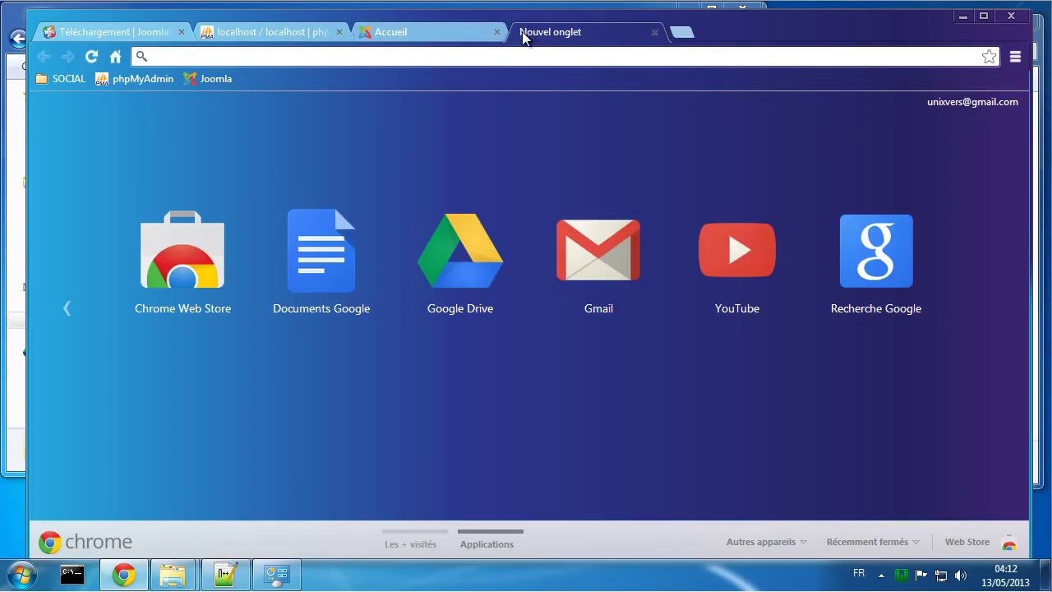
click(115, 56)
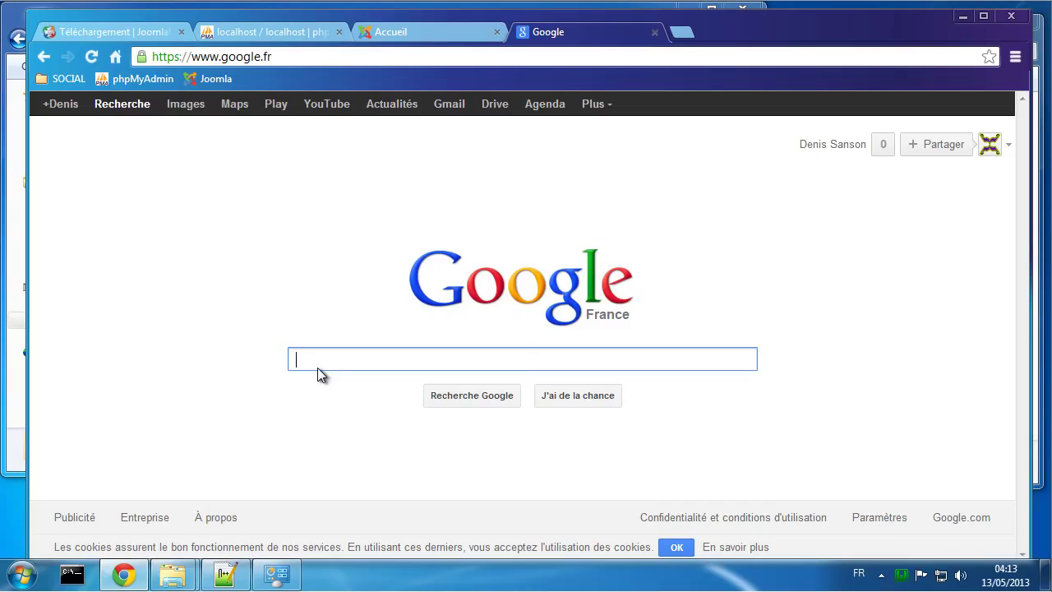
text(no-)
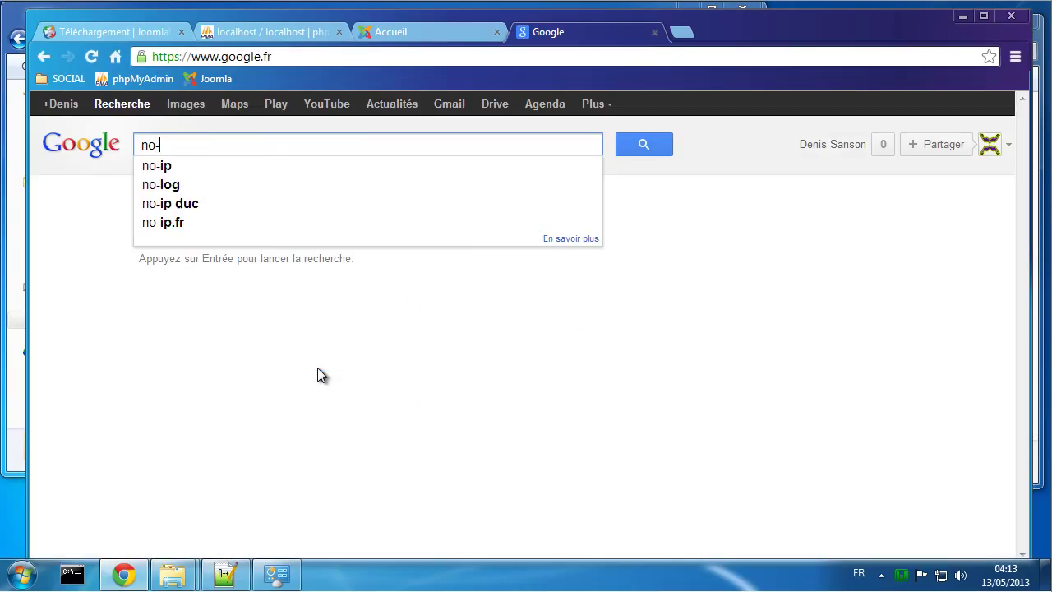
text(ip)
key(Return)
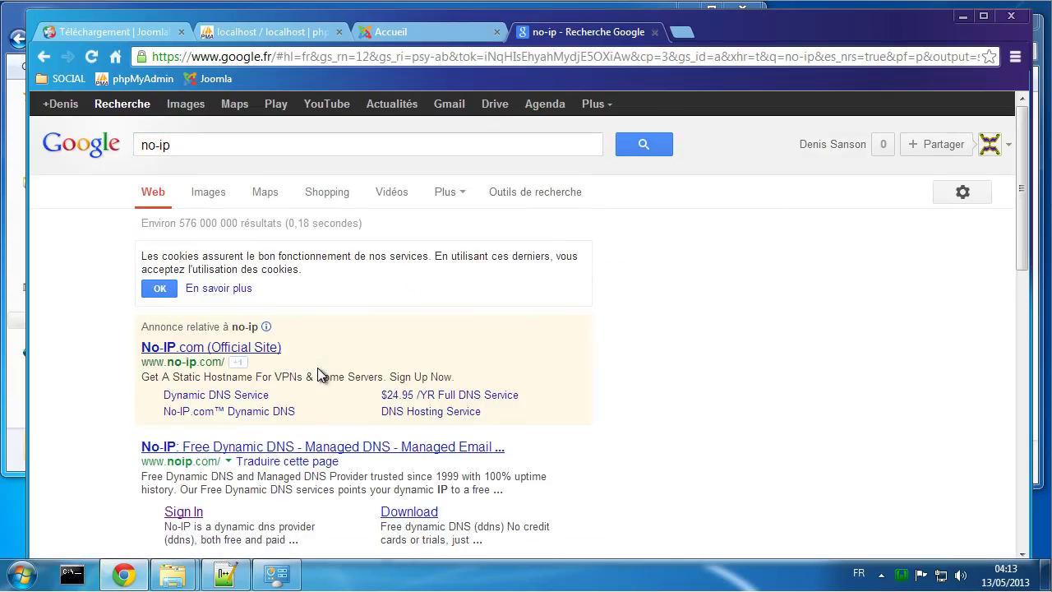
scroll(317, 368, down, 2)
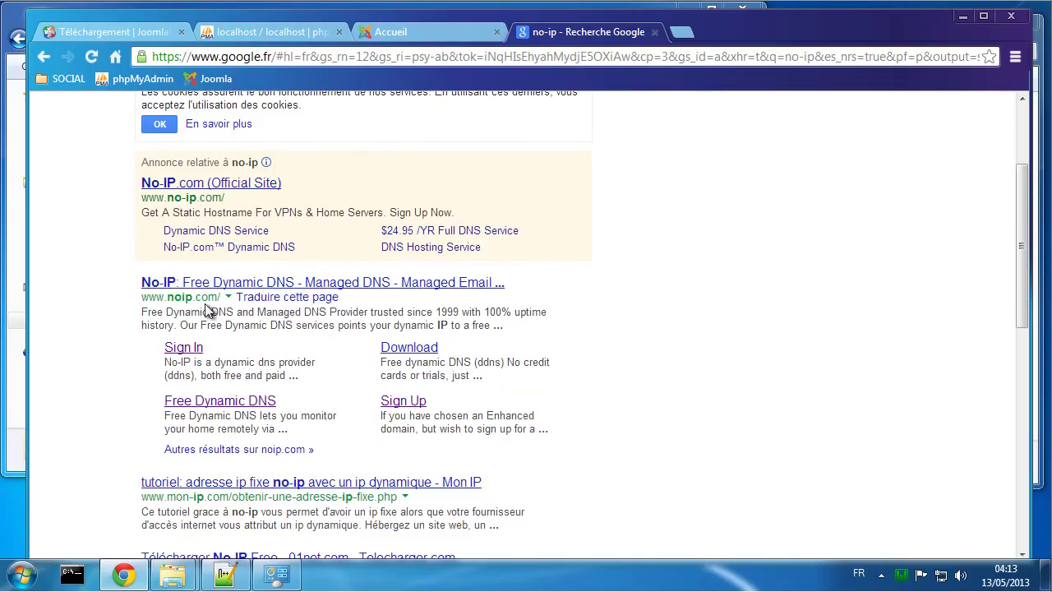
Step: Open the No-IP Free Dynamic DNS site from the search results
click(226, 282)
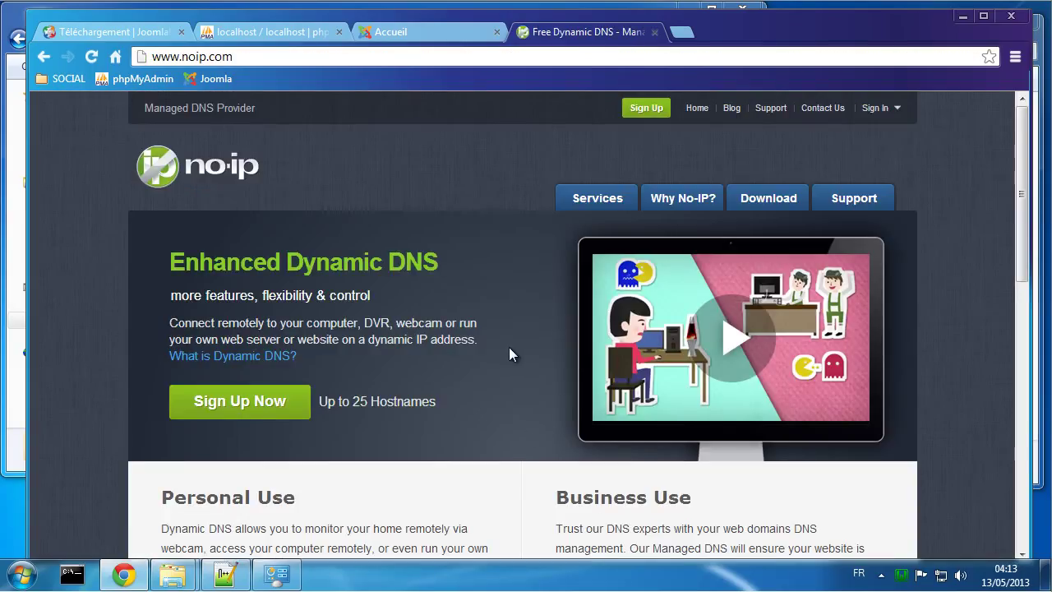
scroll(513, 205, down, 2)
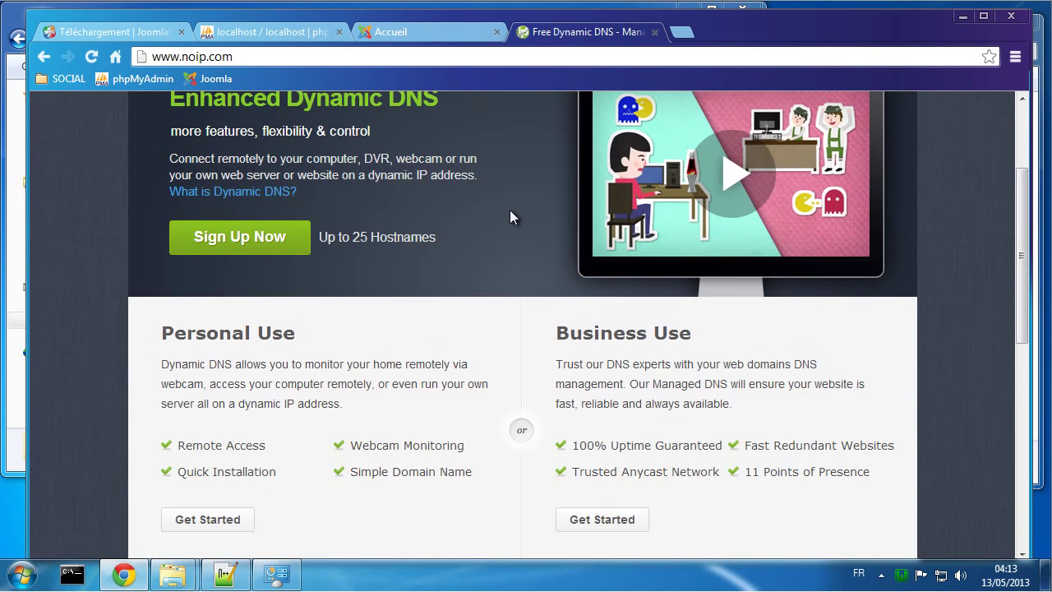
scroll(512, 215, down, 2)
scroll(496, 216, up, 4)
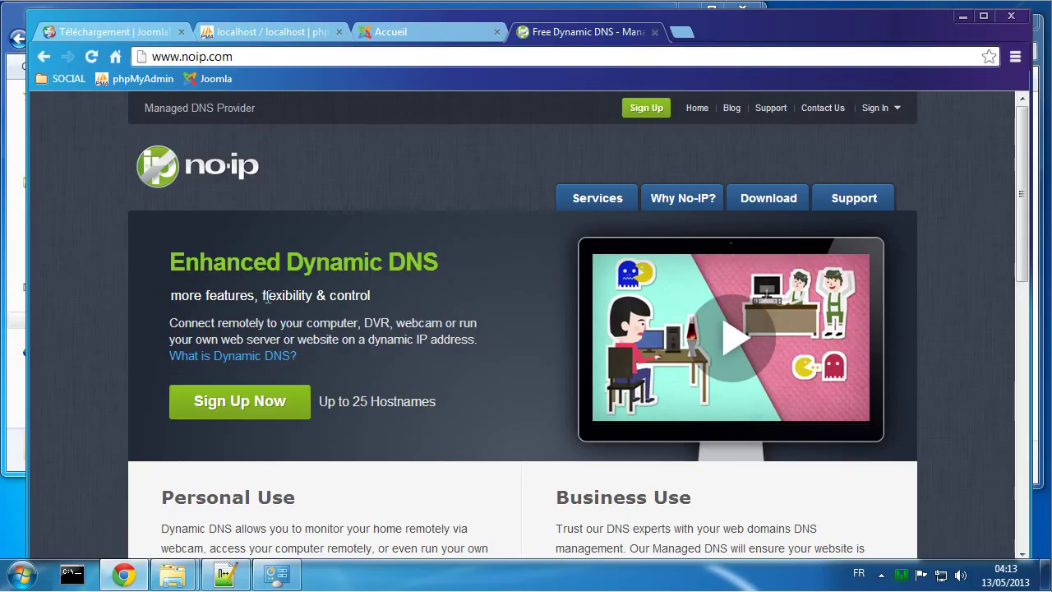
Step: Start a new account and look through the Create Your No-IP Account form fields
click(236, 399)
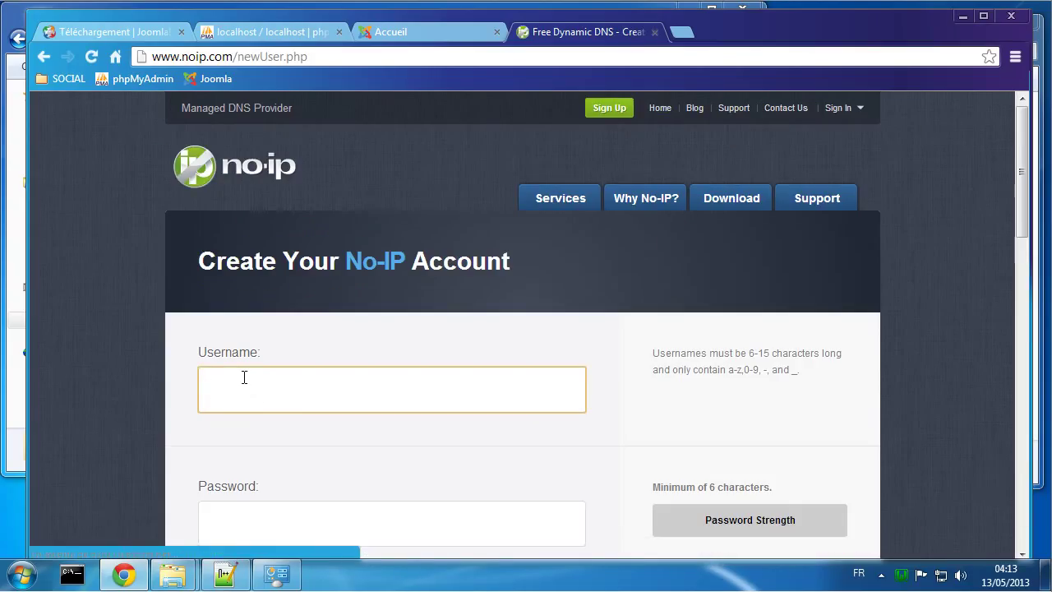
scroll(238, 374, down, 1)
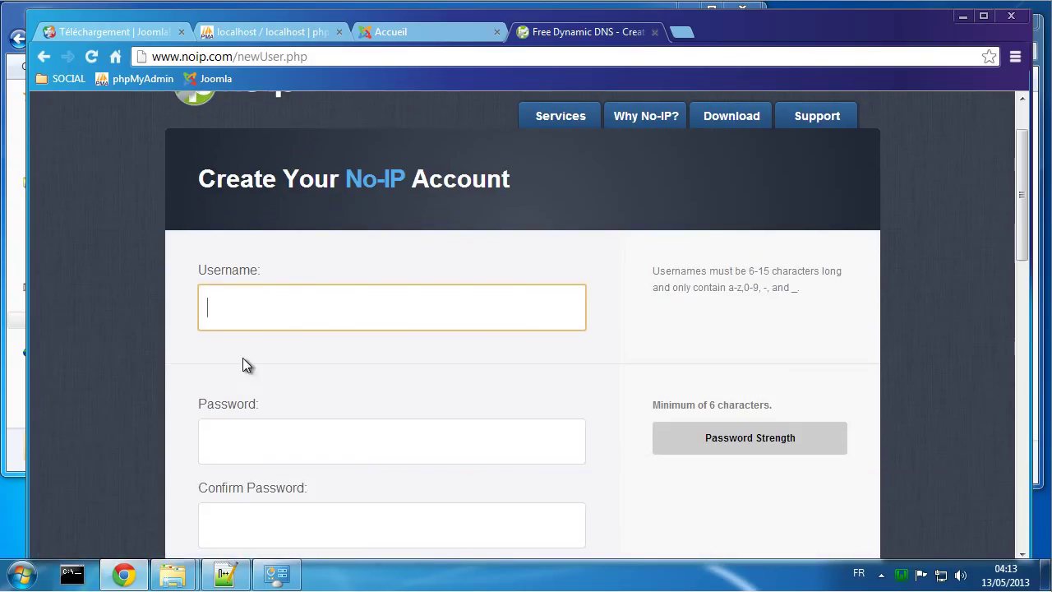
click(265, 454)
scroll(271, 451, down, 6)
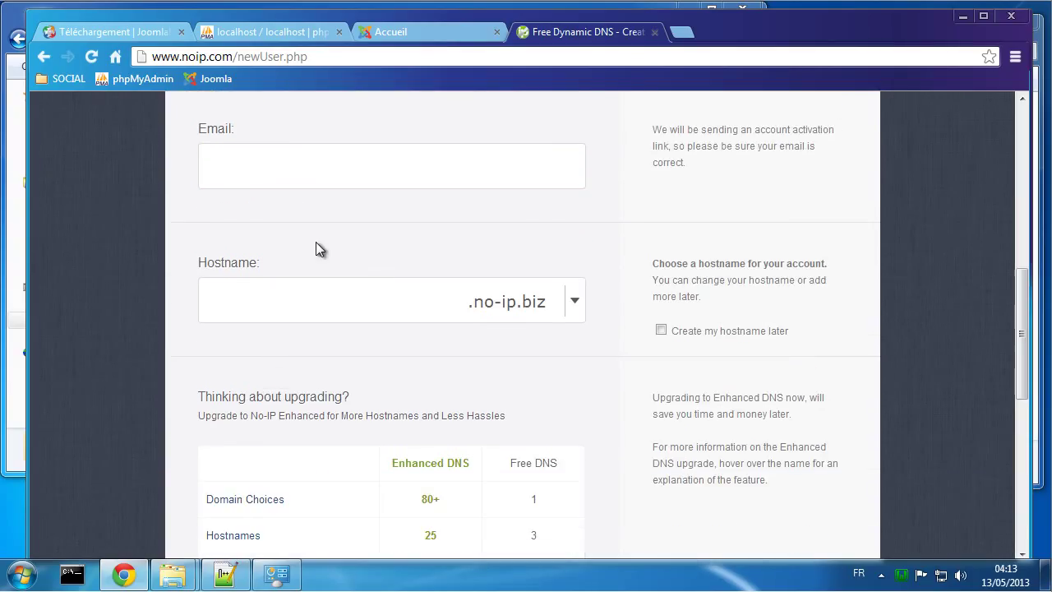
click(264, 306)
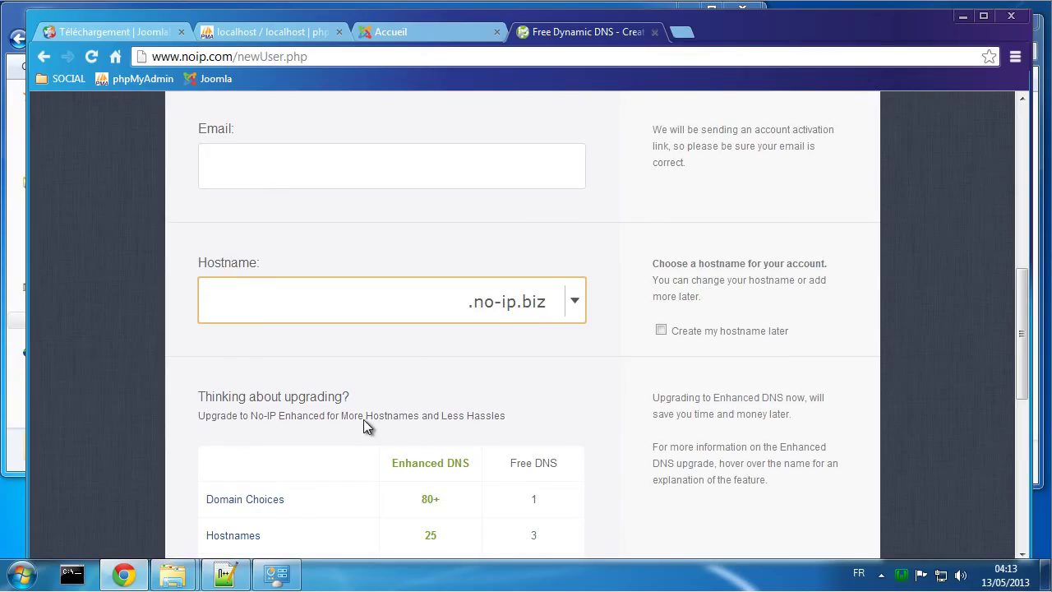
scroll(363, 425, down, 4)
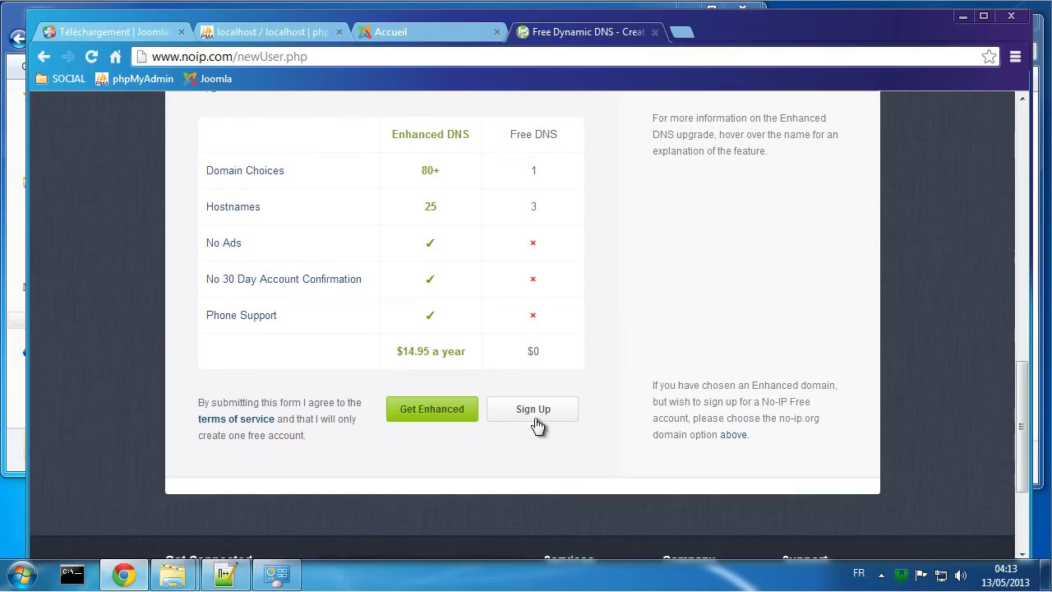
scroll(655, 326, up, 8)
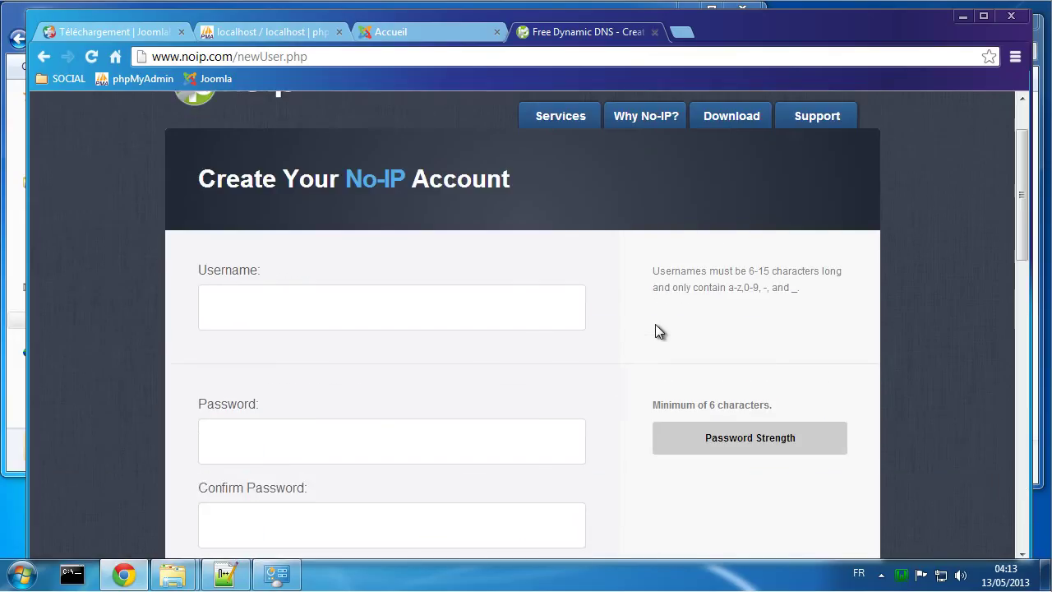
scroll(656, 326, up, 1)
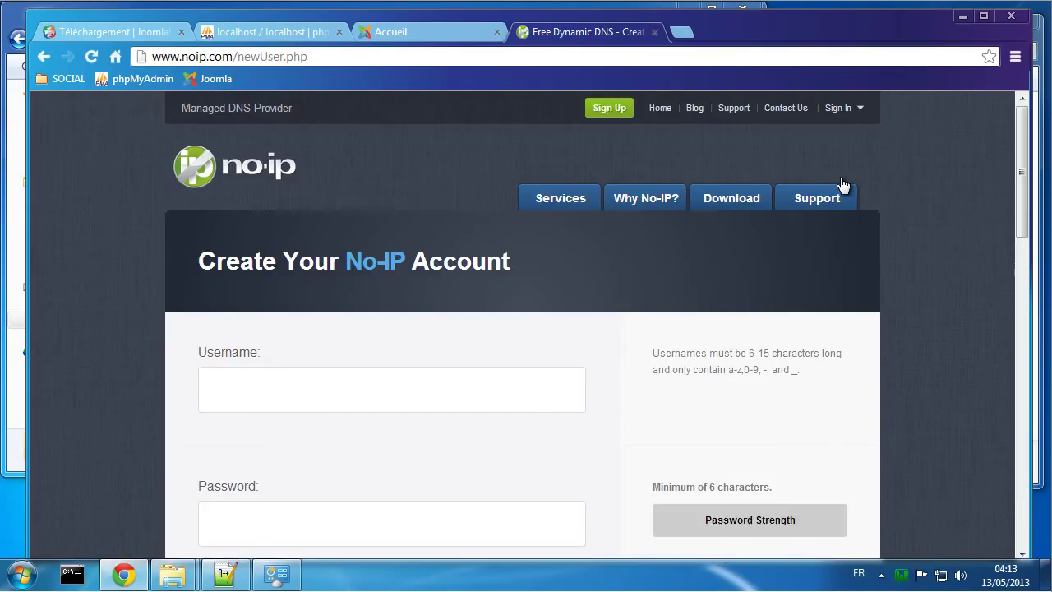
click(845, 108)
Step: Try logging in with the account username and password, declining the browser's save-password offer
click(791, 170)
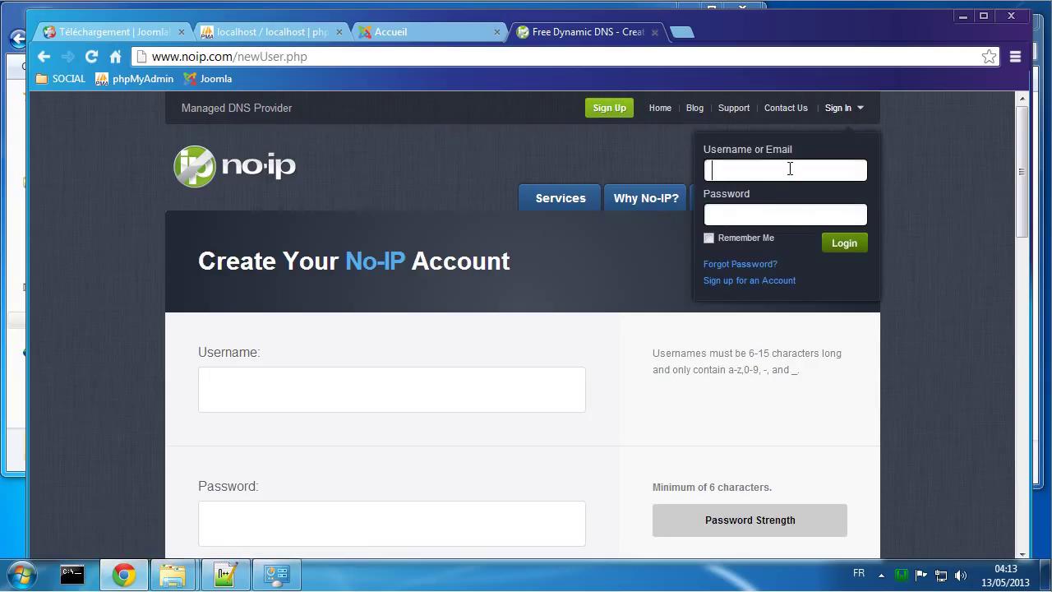
text(un)
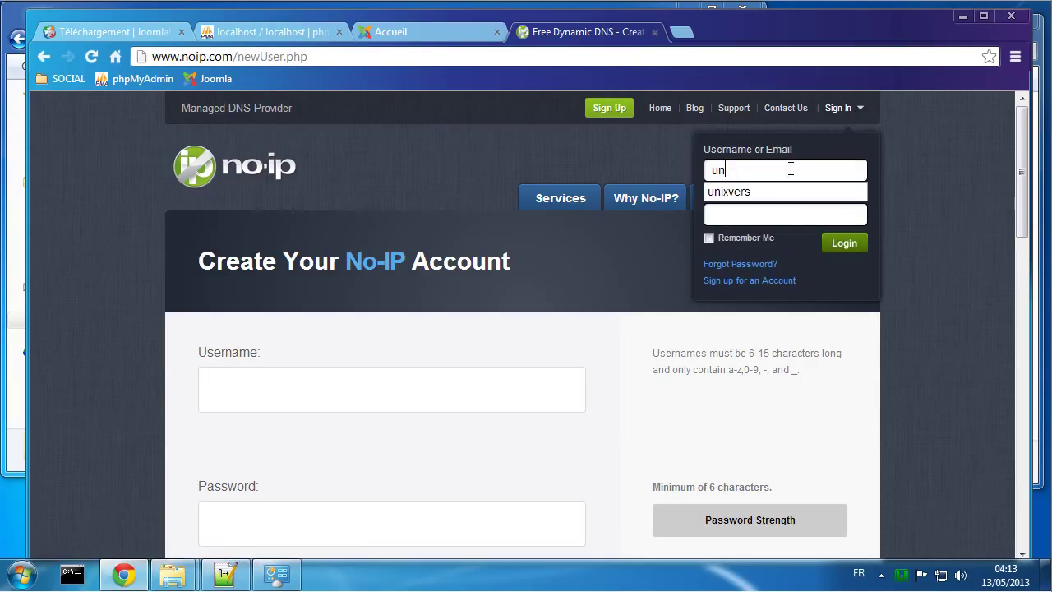
text(ixvers)
key(Tab)
text(uni)
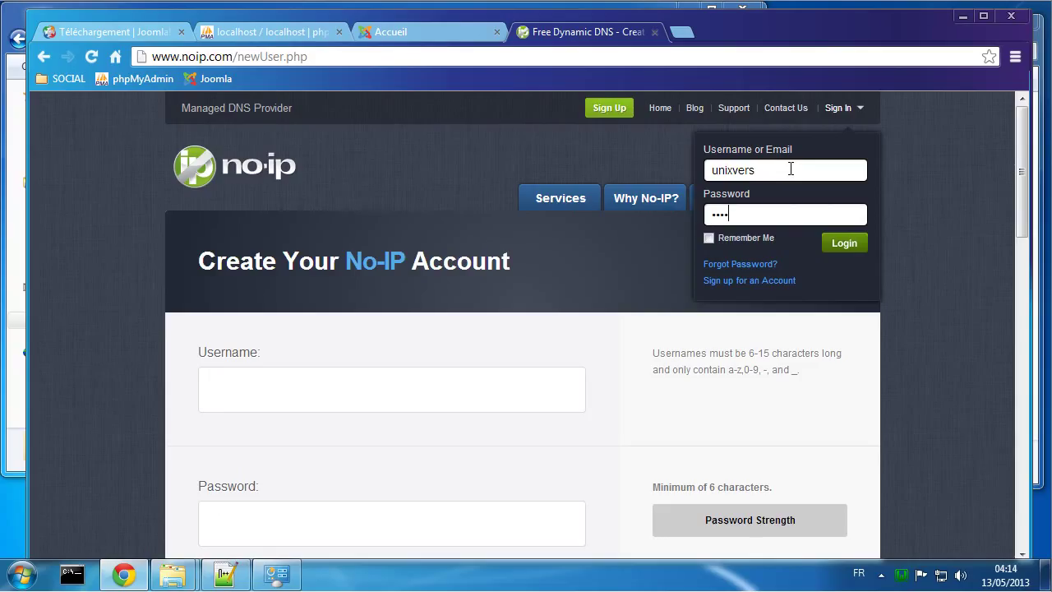
text(••••)
key(Return)
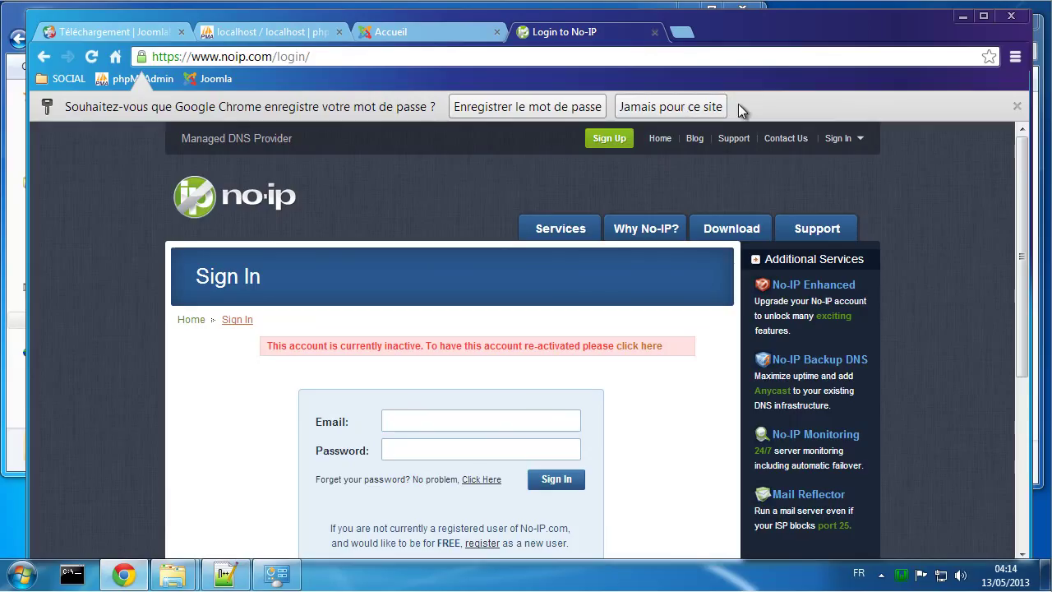
click(1016, 105)
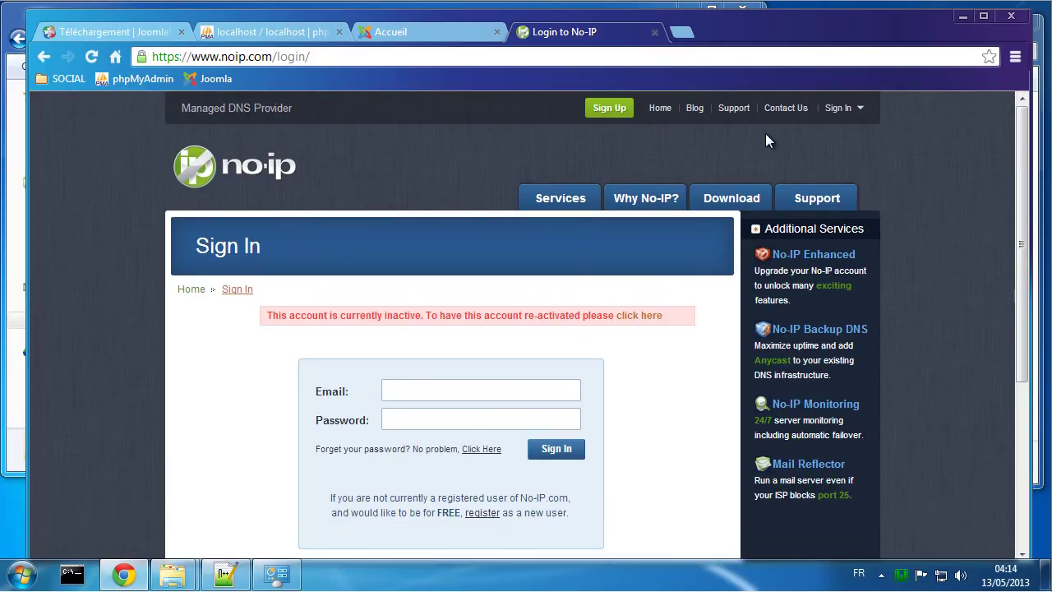
Step: Back on the sign-up form, fill in the username, password and password confirmation
click(595, 109)
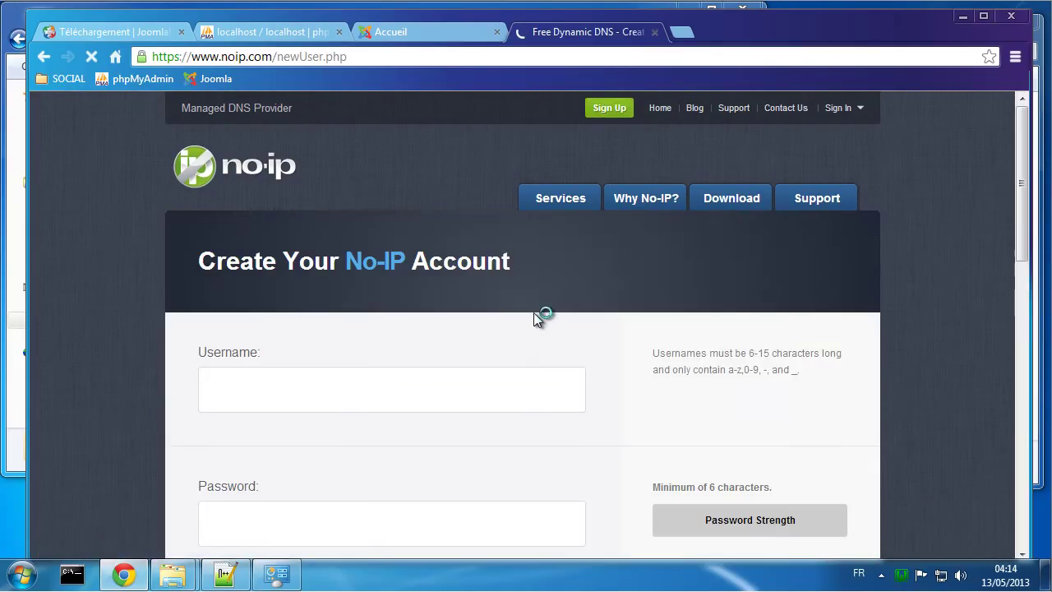
scroll(465, 329, down, 3)
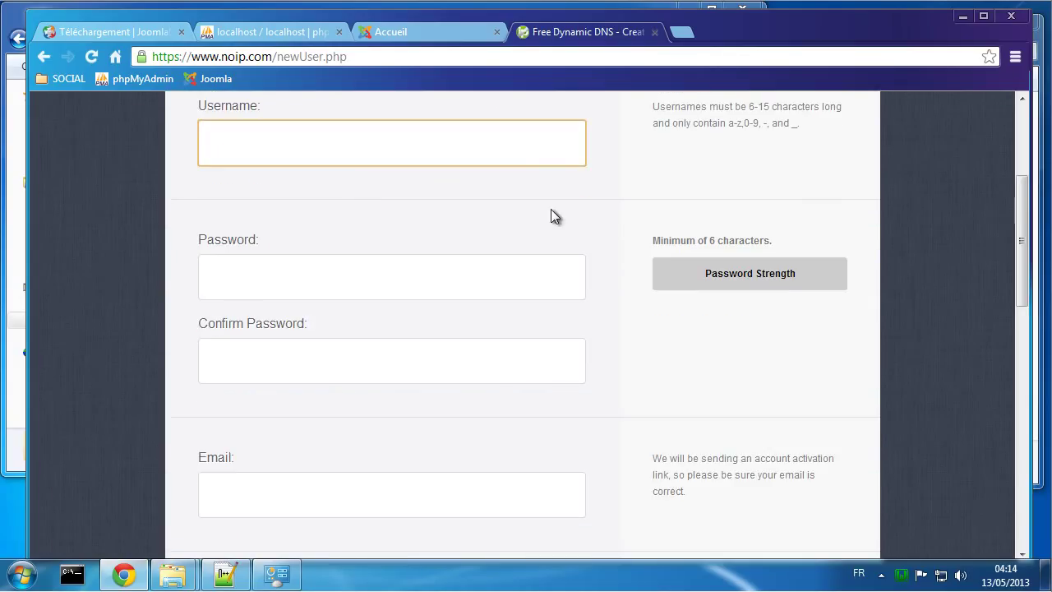
click(499, 143)
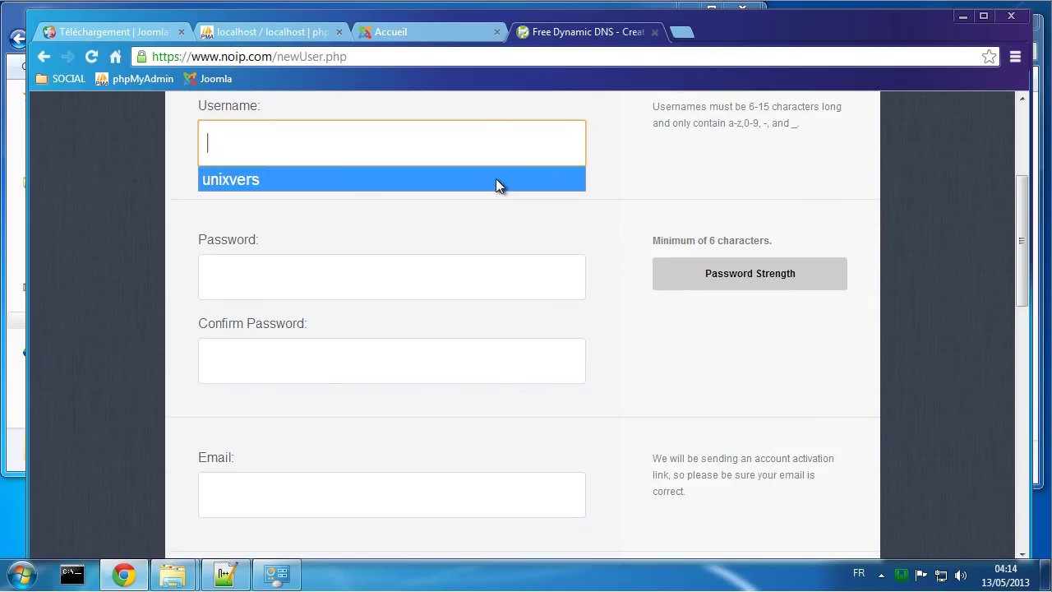
click(496, 178)
click(460, 287)
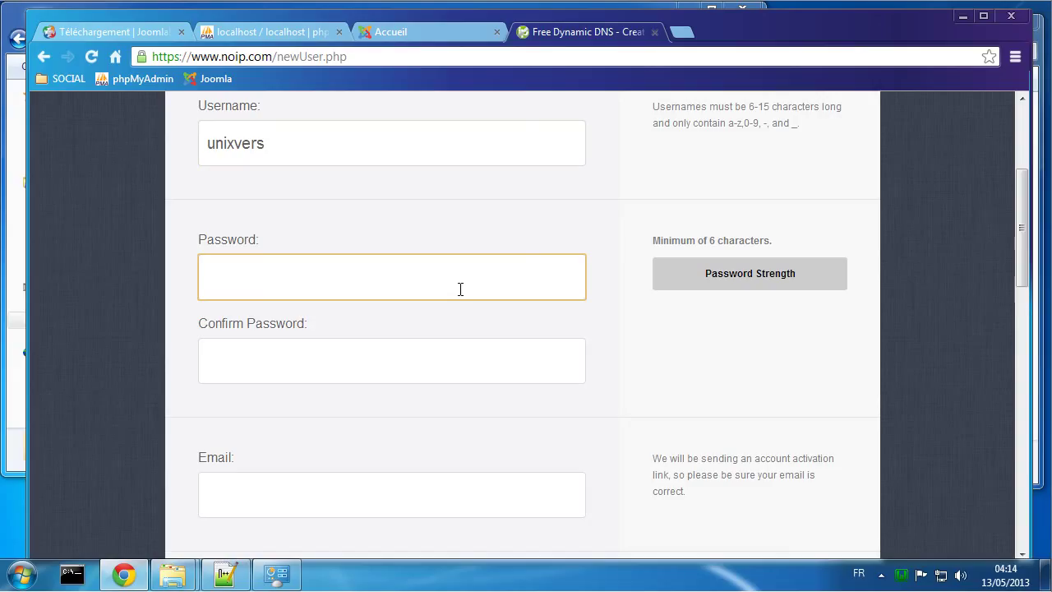
text(••••••)
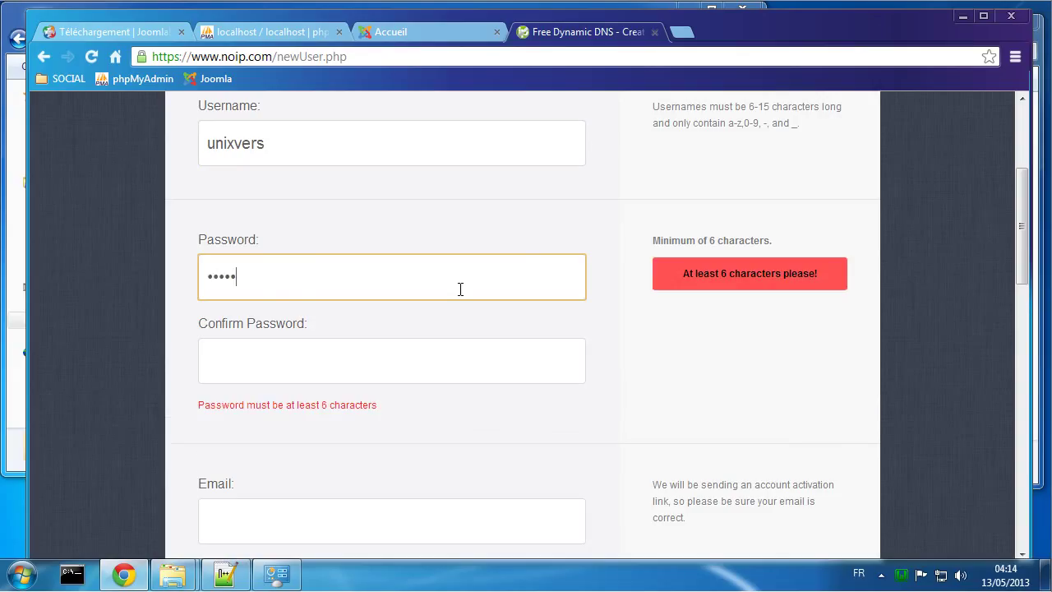
text(•)
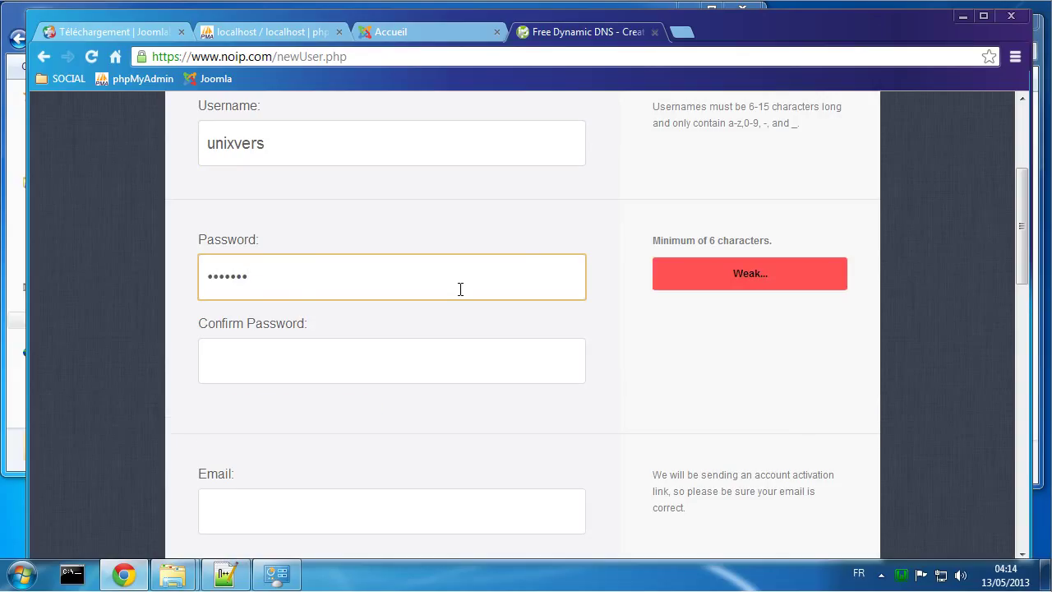
key(Tab)
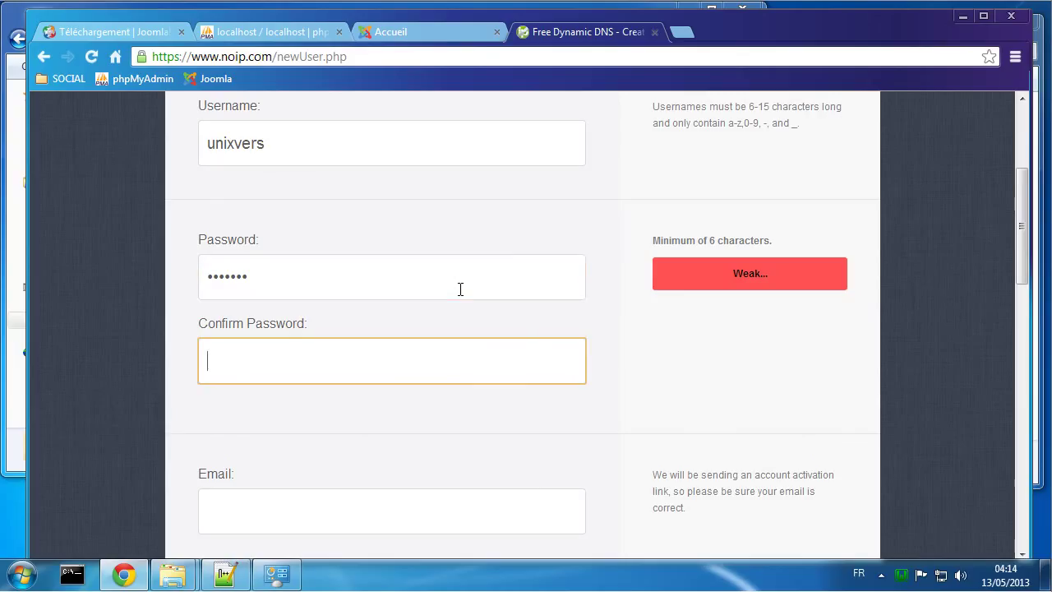
text(•••••••)
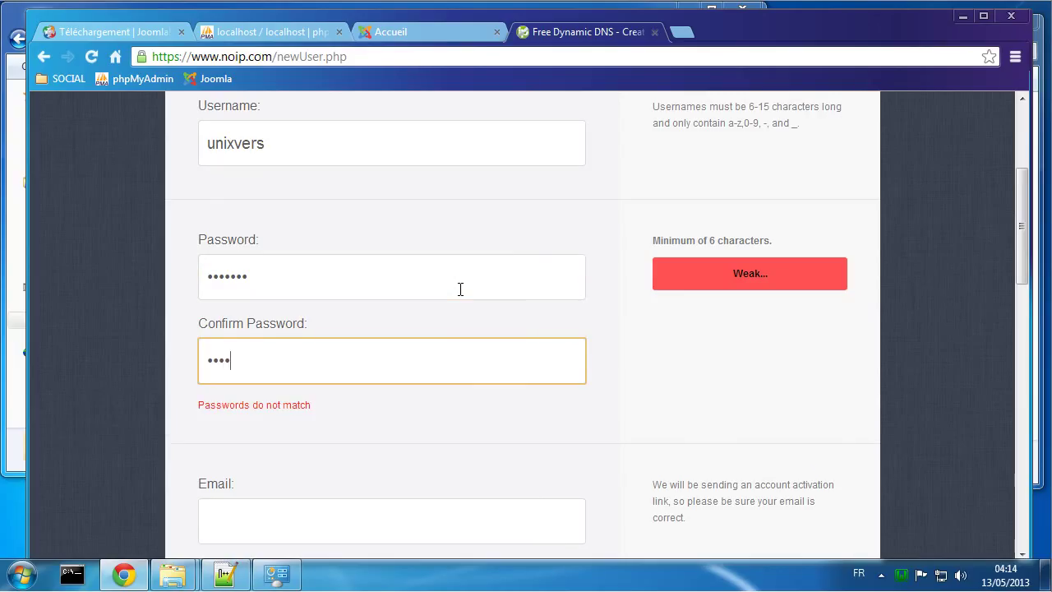
Step: Fill in the account e-mail, find it already in use, and go to the Sign In page
scroll(460, 288, down, 2)
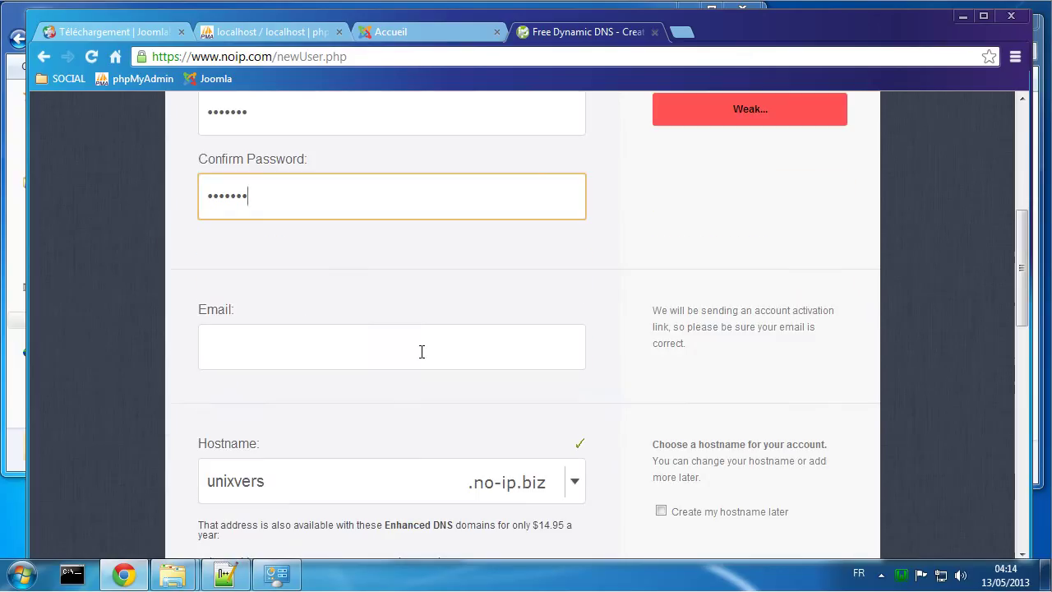
click(335, 350)
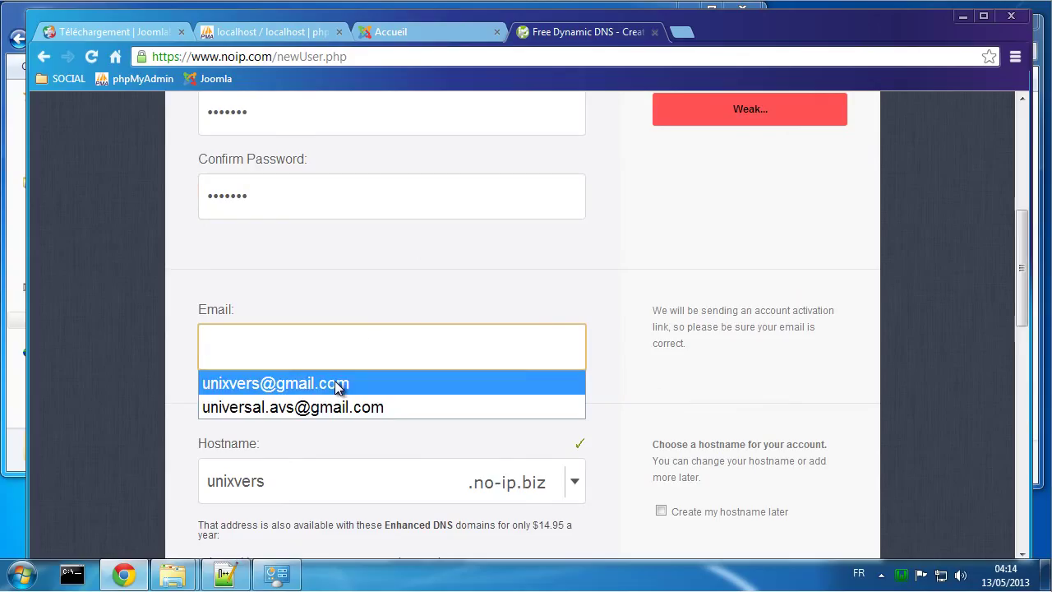
click(340, 383)
click(363, 418)
scroll(363, 418, down, 1)
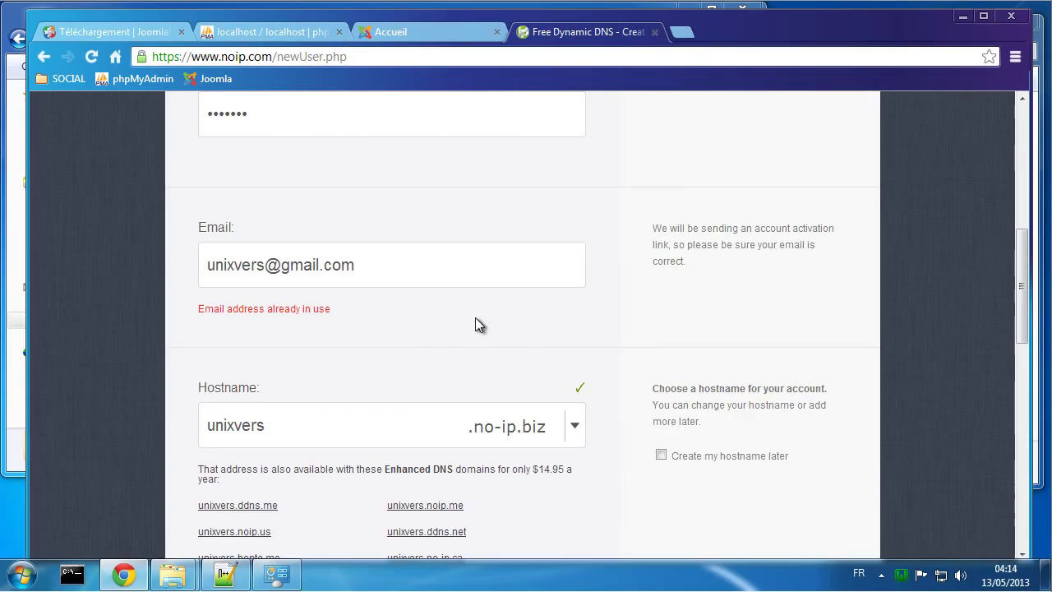
triple_click(373, 267)
key(ctrl+c)
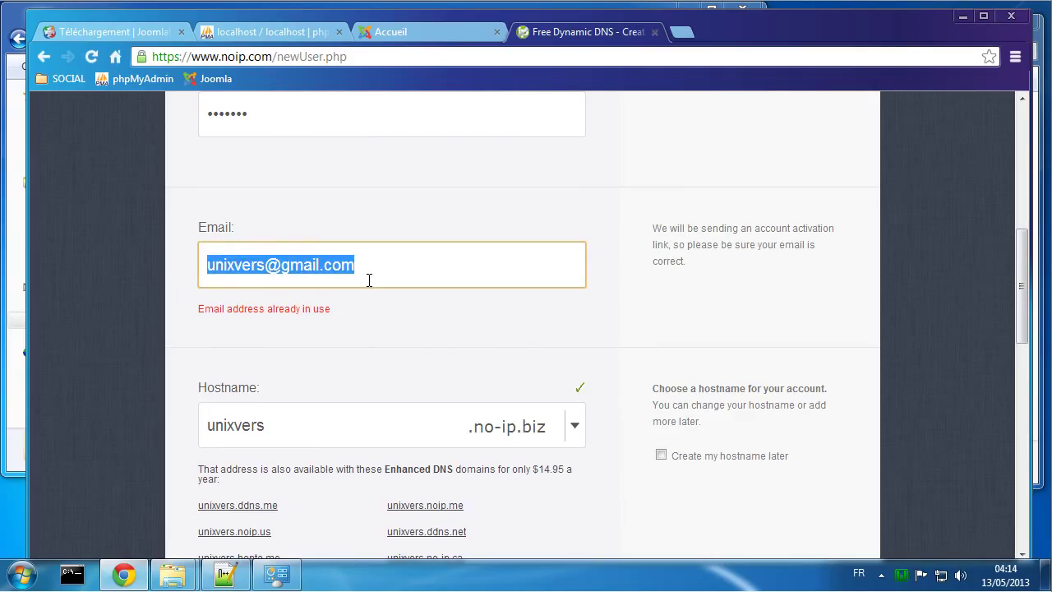
click(399, 313)
scroll(398, 313, up, 4)
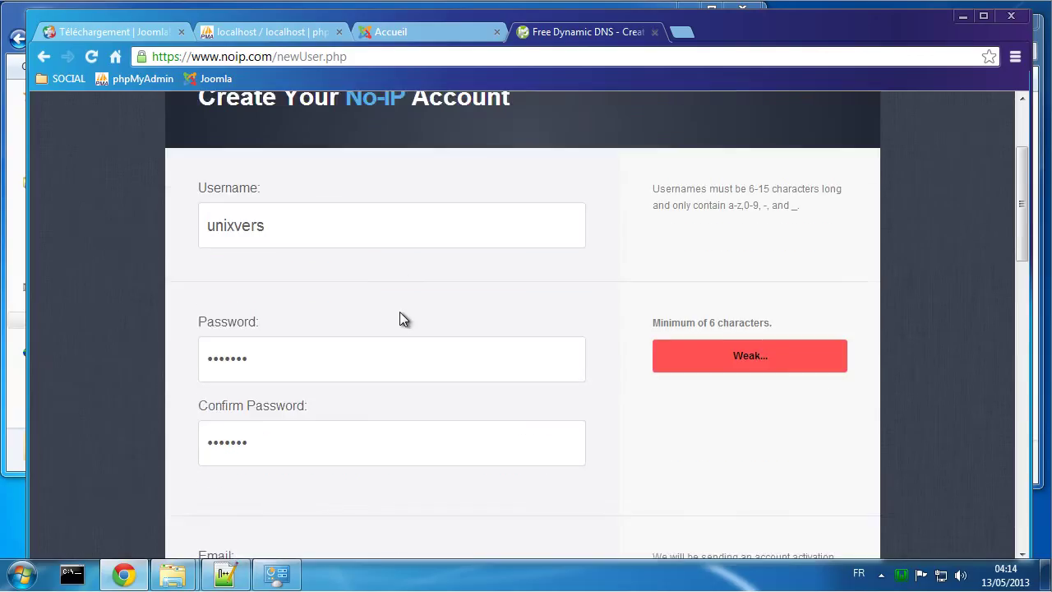
scroll(849, 156, up, 2)
click(838, 108)
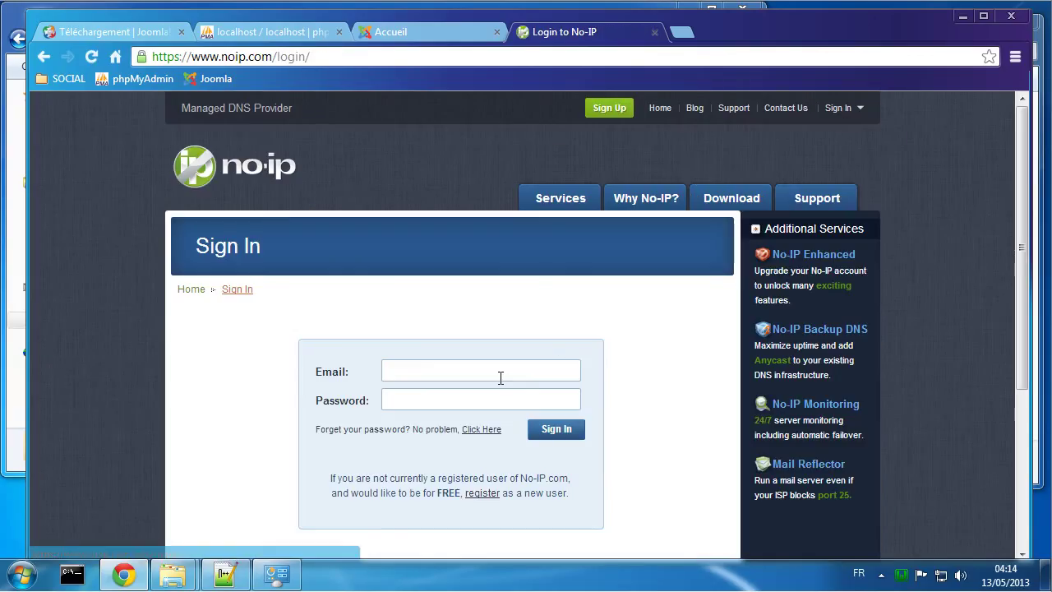
Step: Try signing in with the account e-mail and password, which reports the account inactive
click(501, 377)
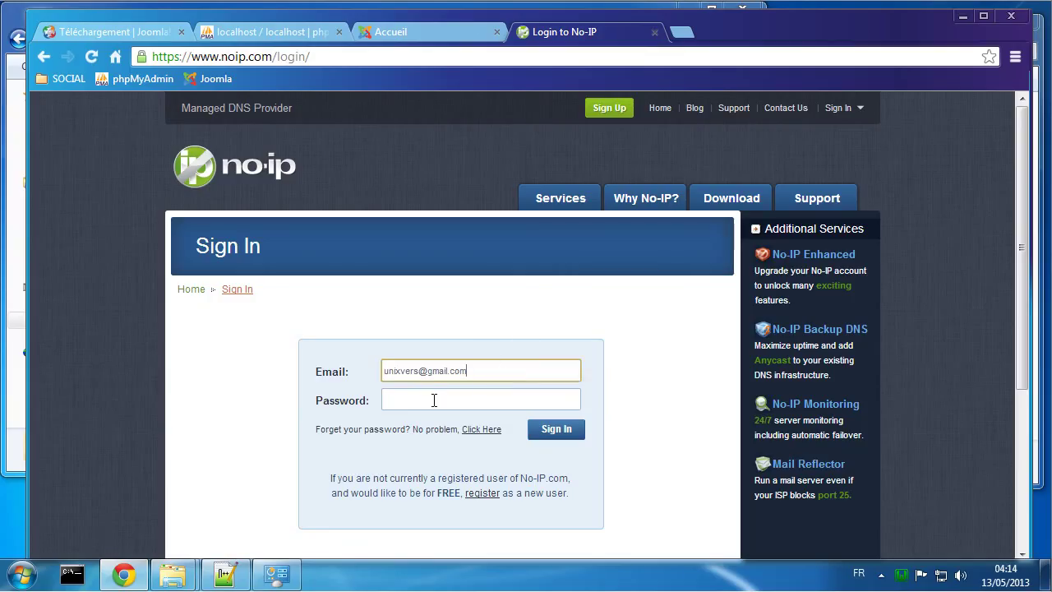
click(434, 399)
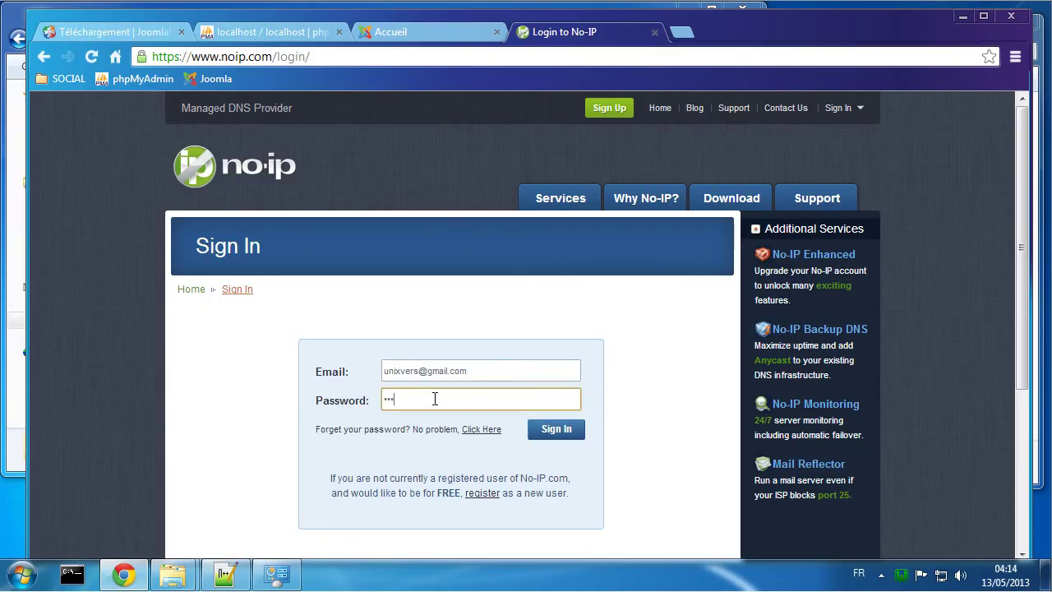
key(Return)
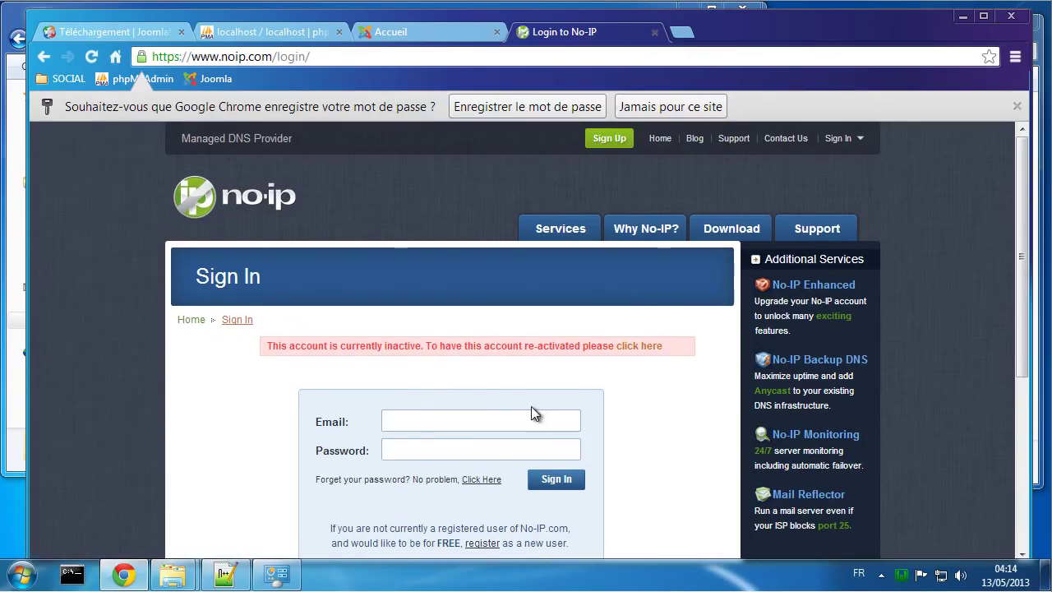
scroll(559, 402, down, 1)
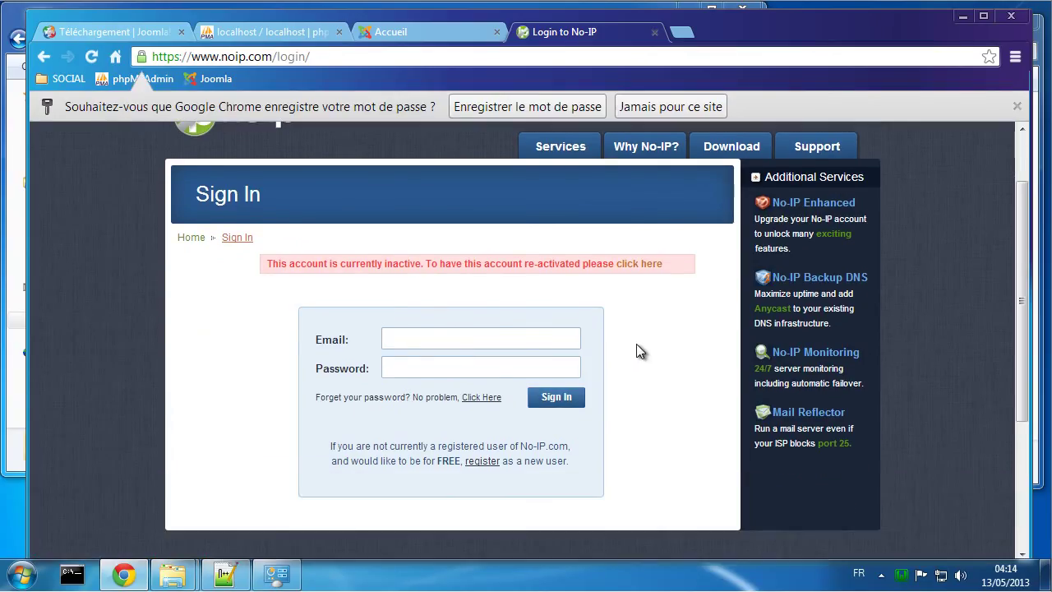
click(508, 337)
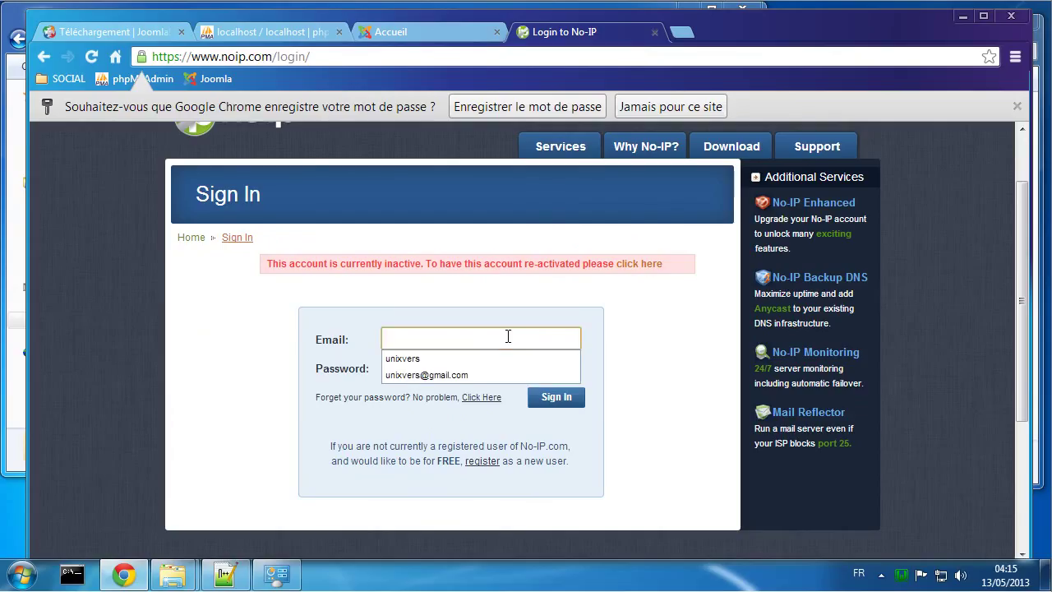
Step: On the reactivation page, replace the $username placeholder with the account e-mail and reactivate
click(639, 265)
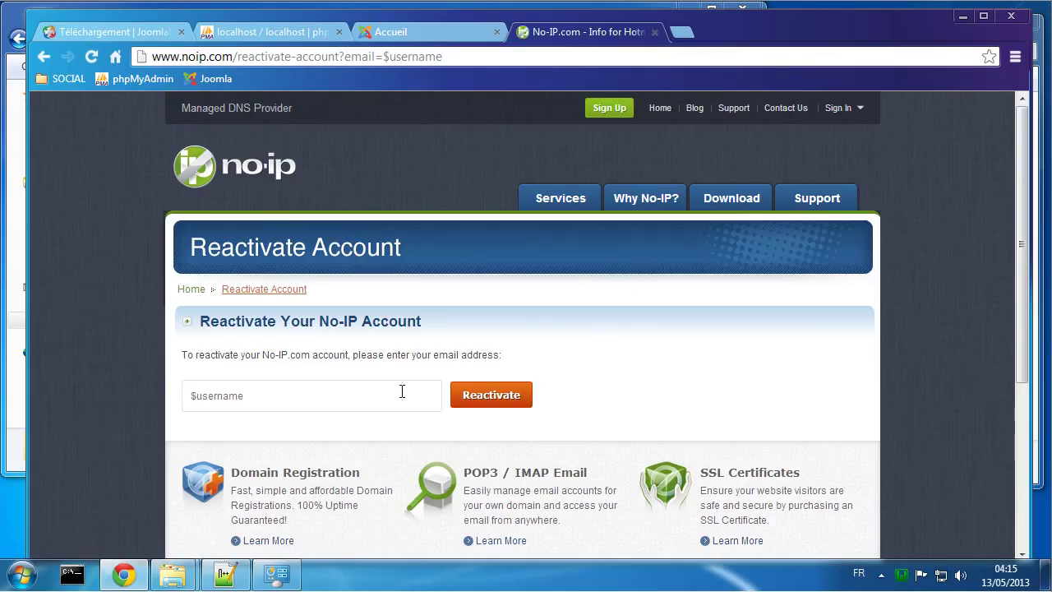
click(400, 392)
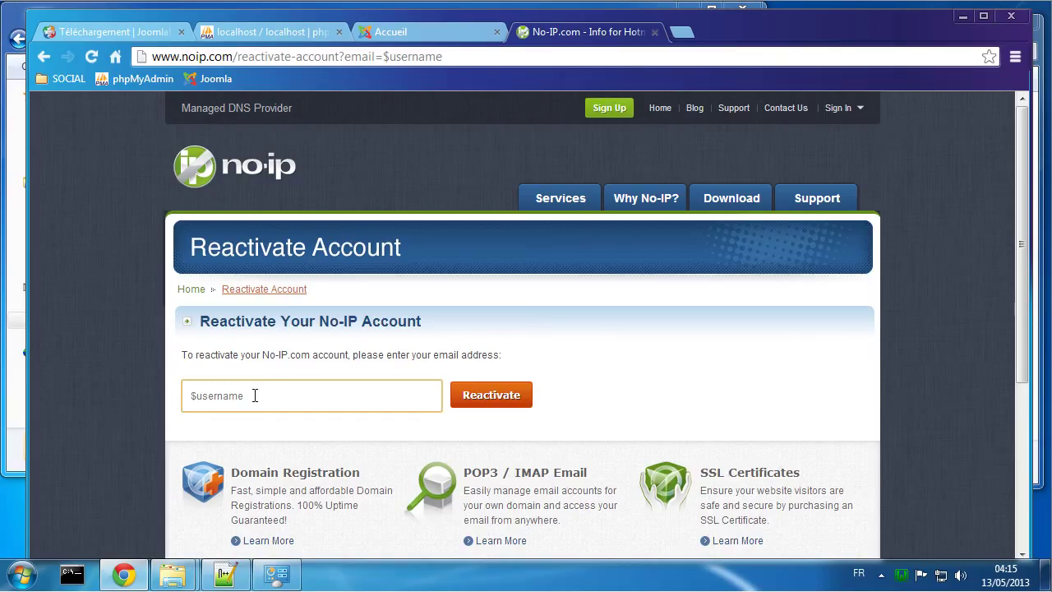
drag(255, 396, 168, 398)
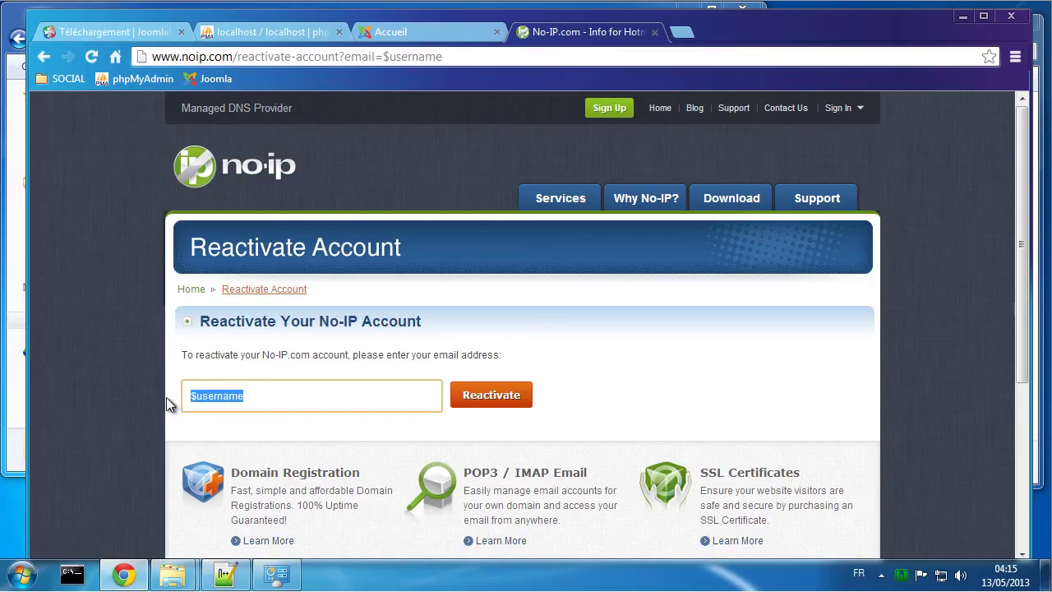
key(ctrl+v)
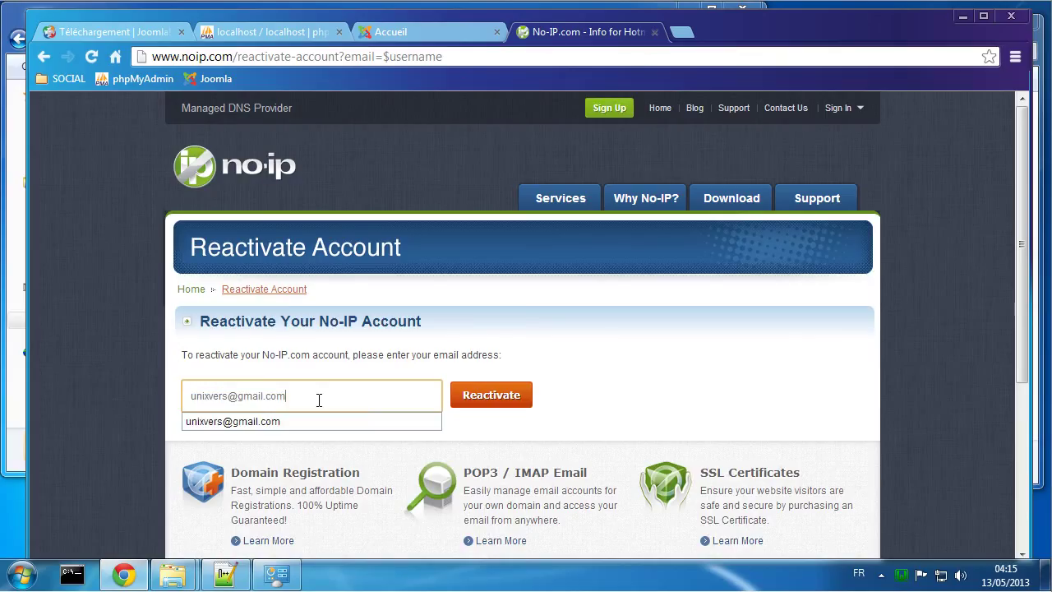
click(470, 404)
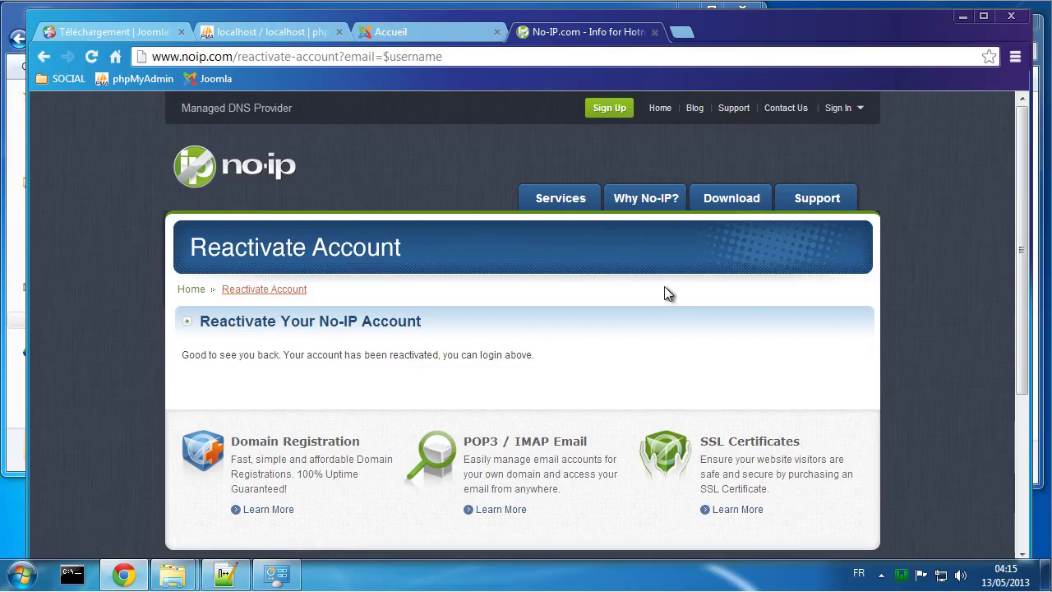
scroll(646, 338, down, 1)
scroll(648, 339, up, 1)
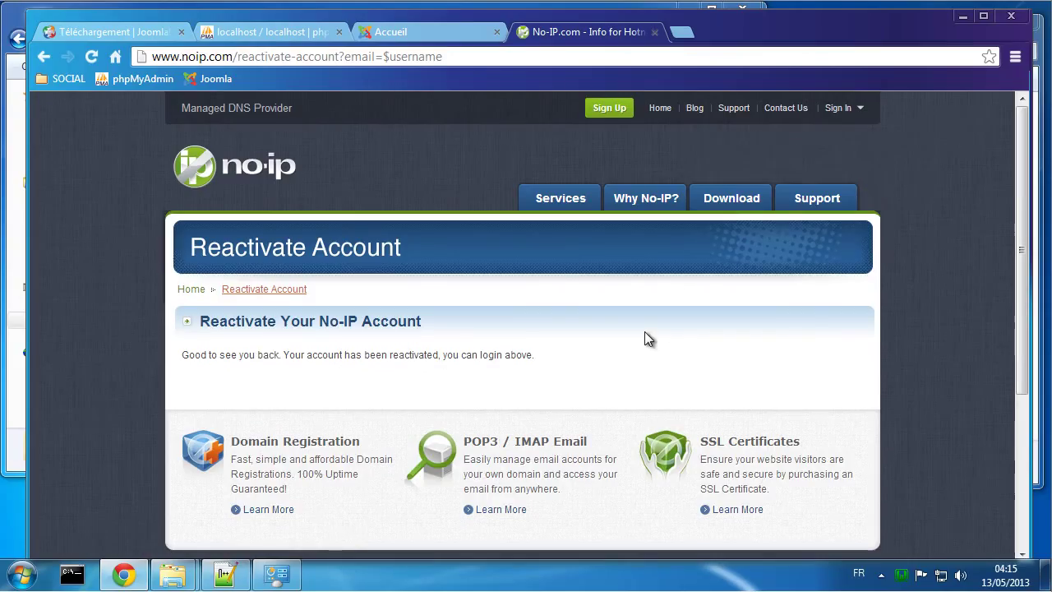
Step: Sign in to No-IP using the saved account e-mail and password
click(842, 109)
click(781, 171)
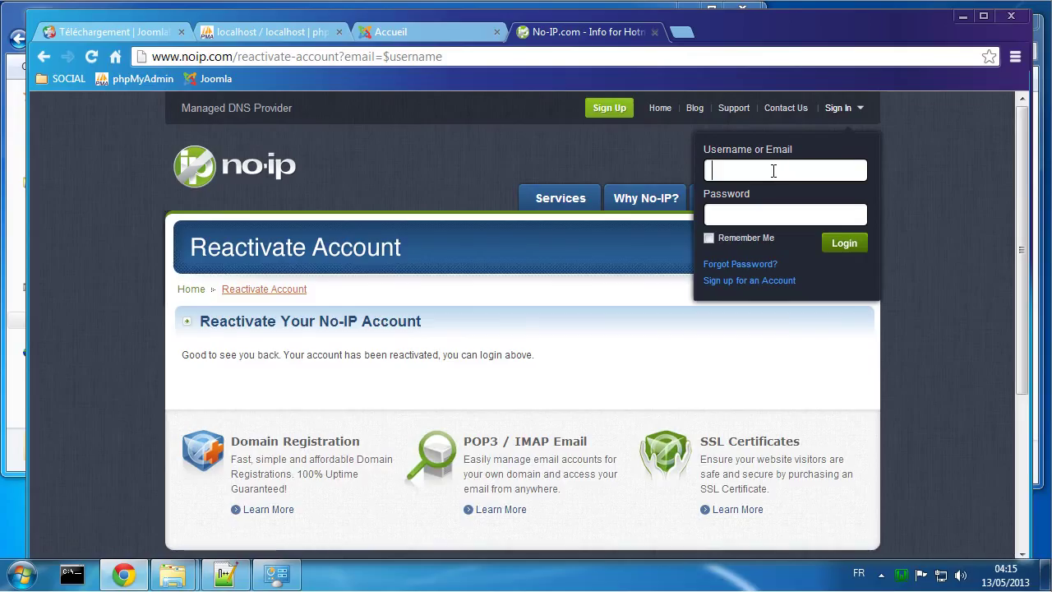
click(774, 171)
click(764, 220)
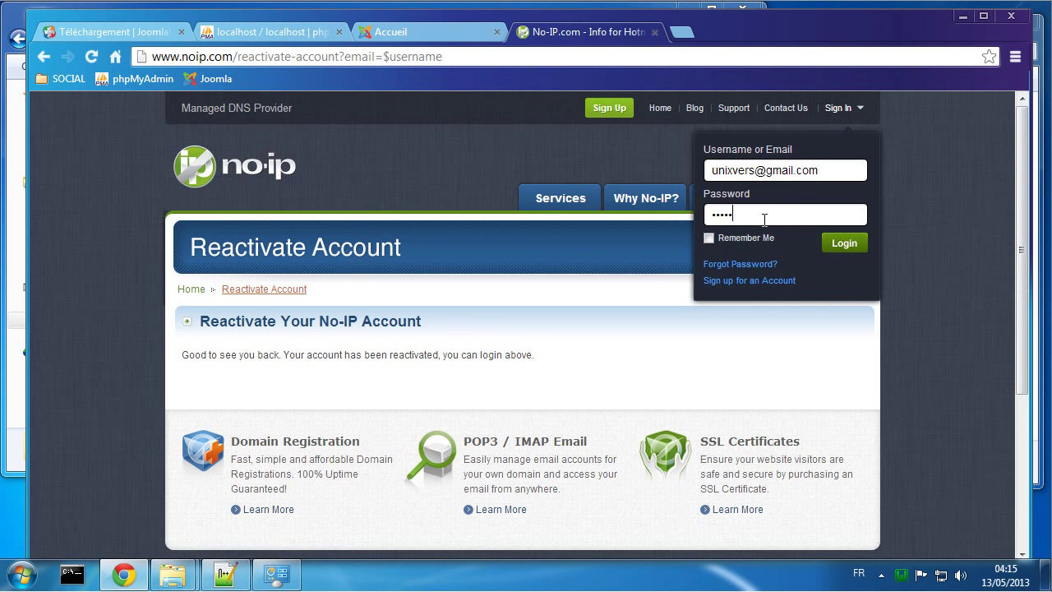
key(Return)
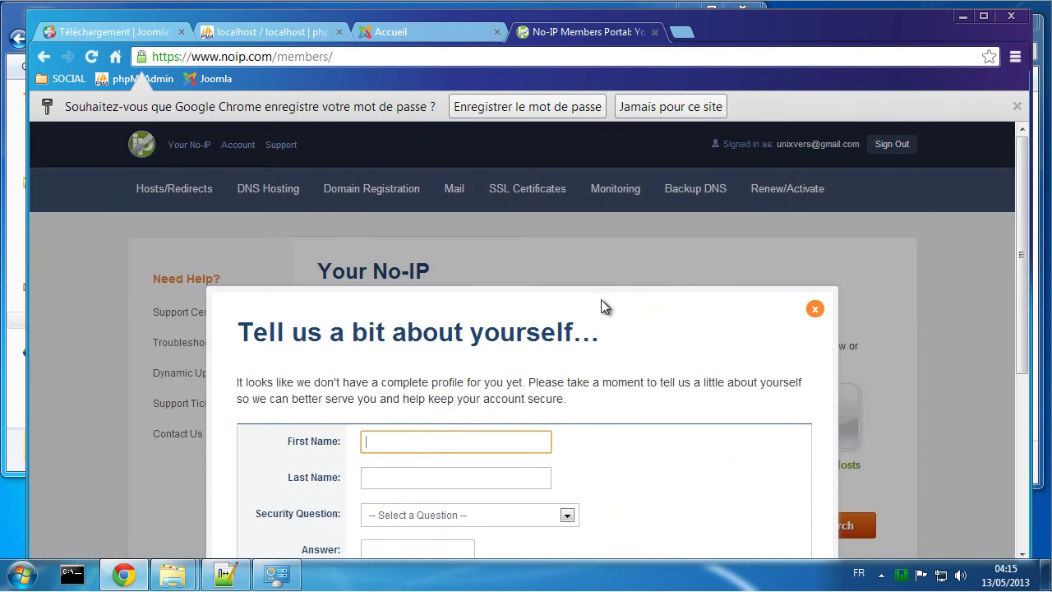
Step: Dismiss the profile prompt, let Chrome save the password, and open Manage Hosts
scroll(601, 299, down, 2)
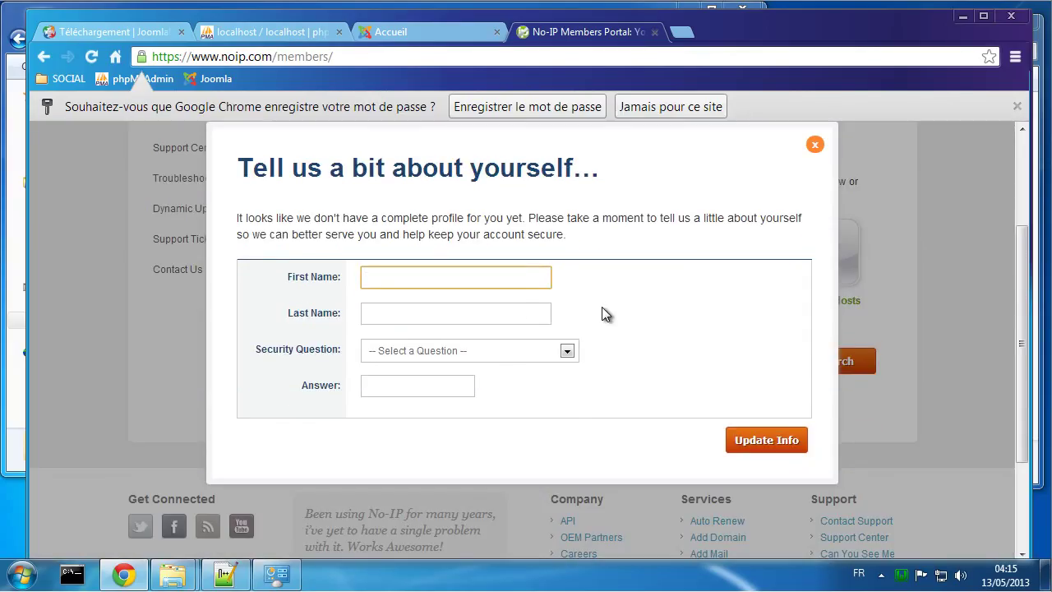
scroll(649, 312, up, 1)
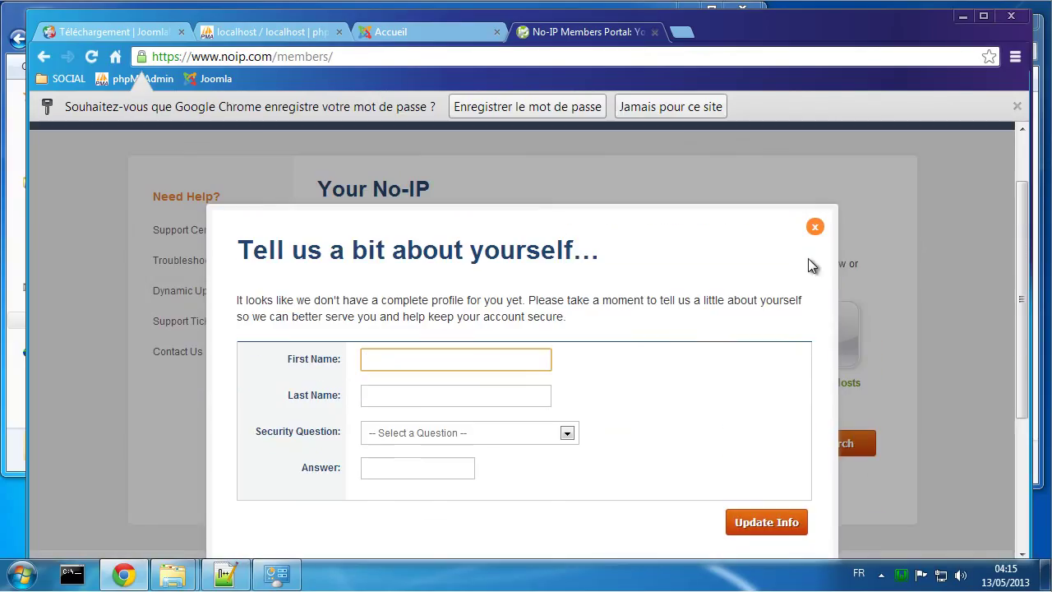
click(814, 227)
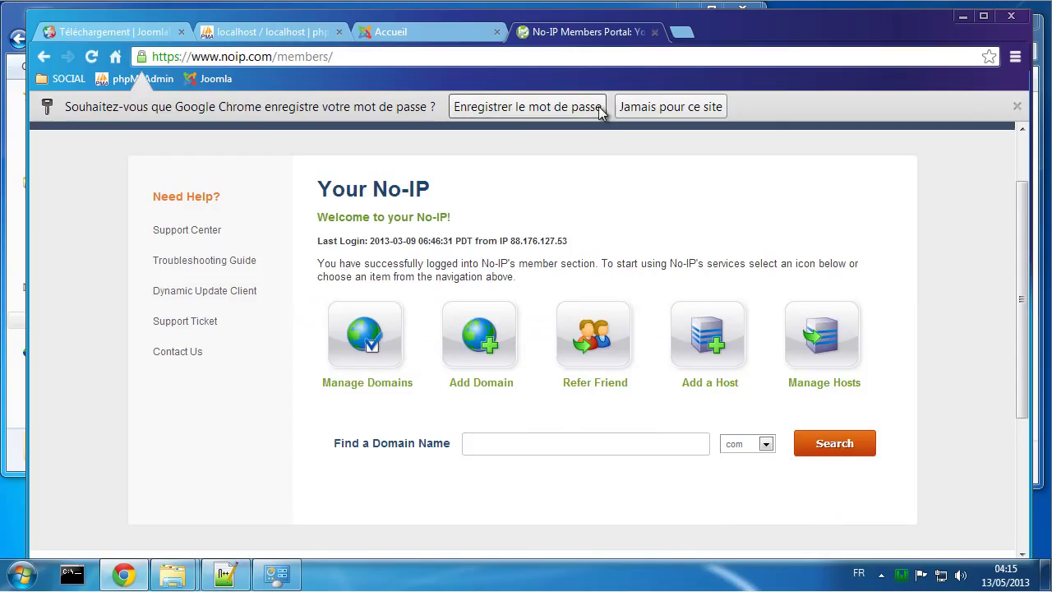
click(559, 114)
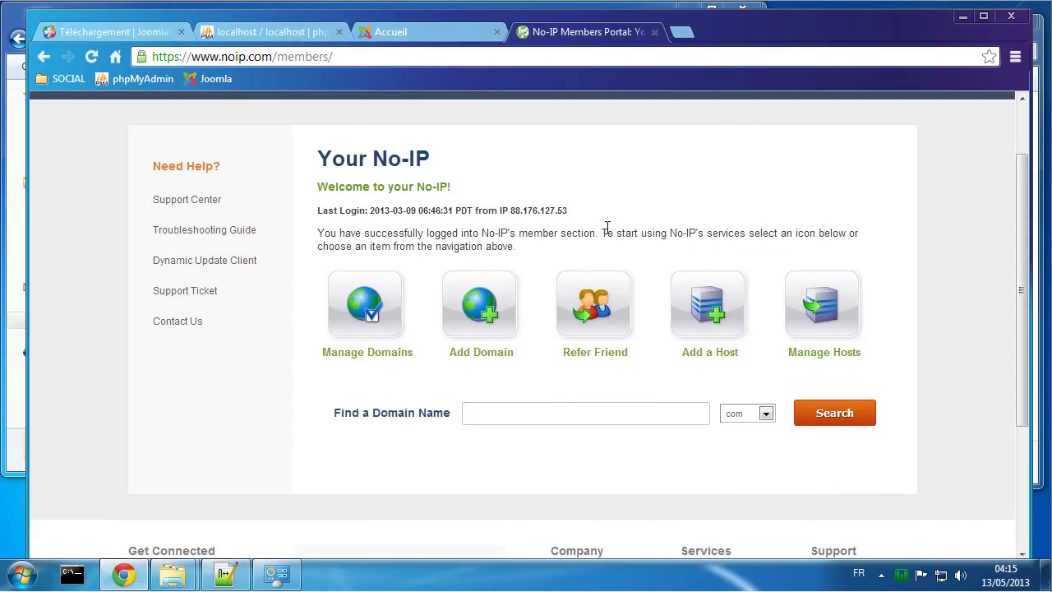
click(812, 313)
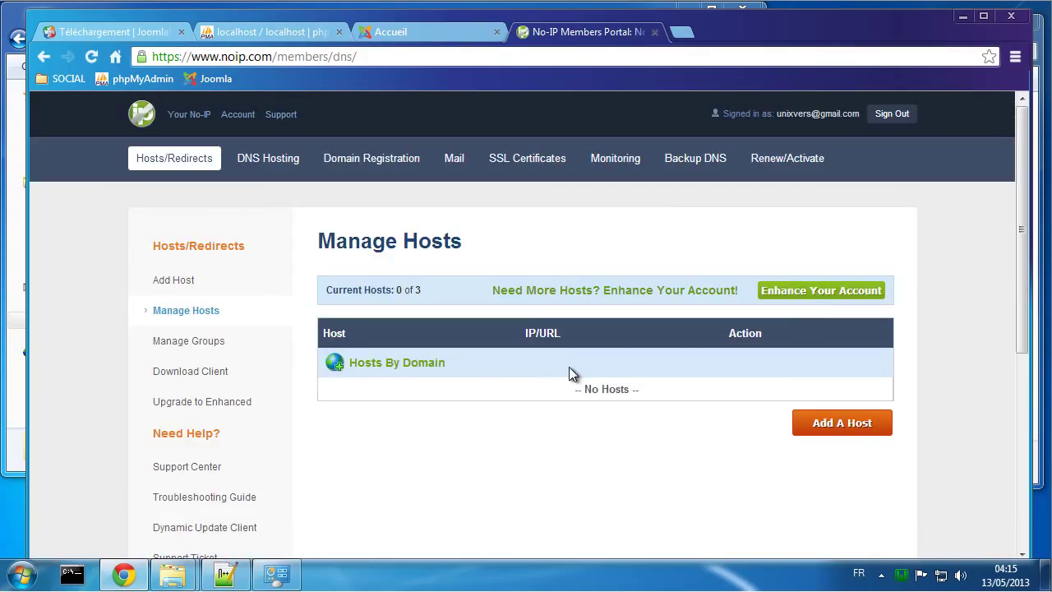
click(840, 422)
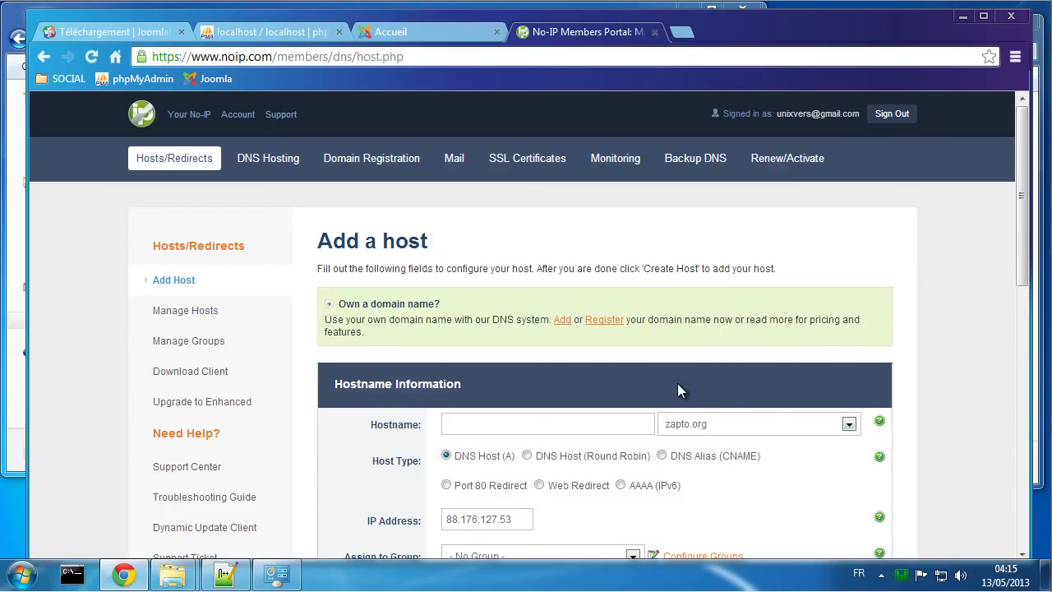
scroll(677, 383, down, 1)
click(714, 341)
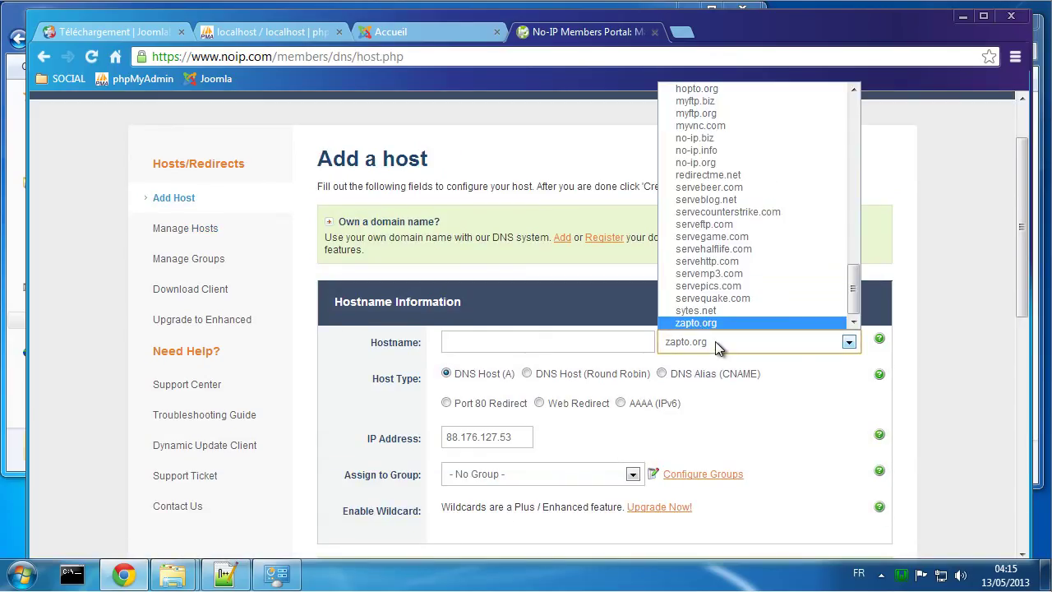
click(737, 163)
click(550, 339)
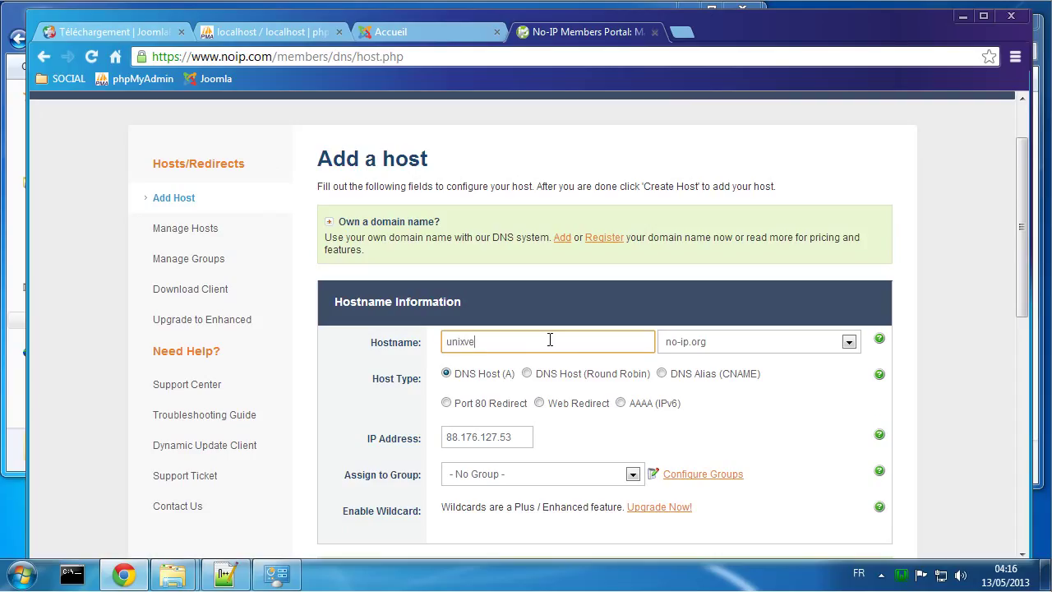
text(rs)
click(416, 345)
scroll(380, 397, down, 2)
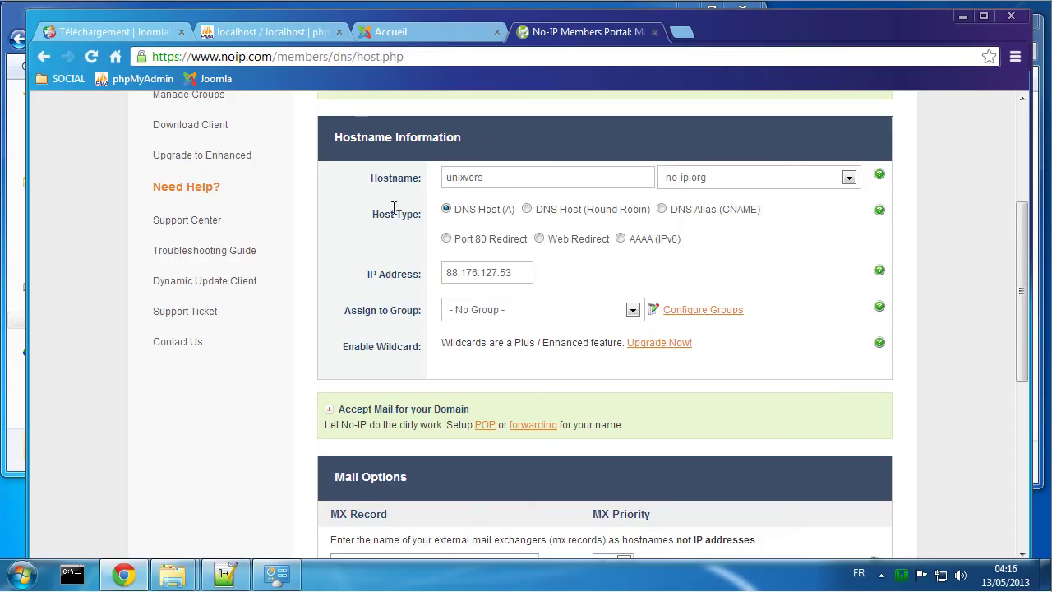
scroll(370, 226, down, 2)
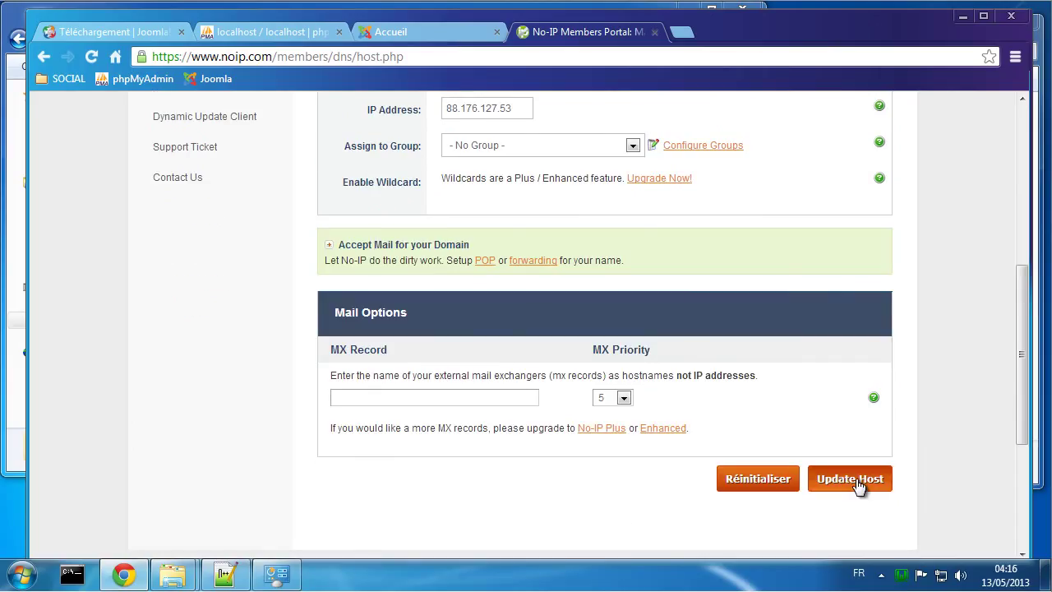
click(850, 481)
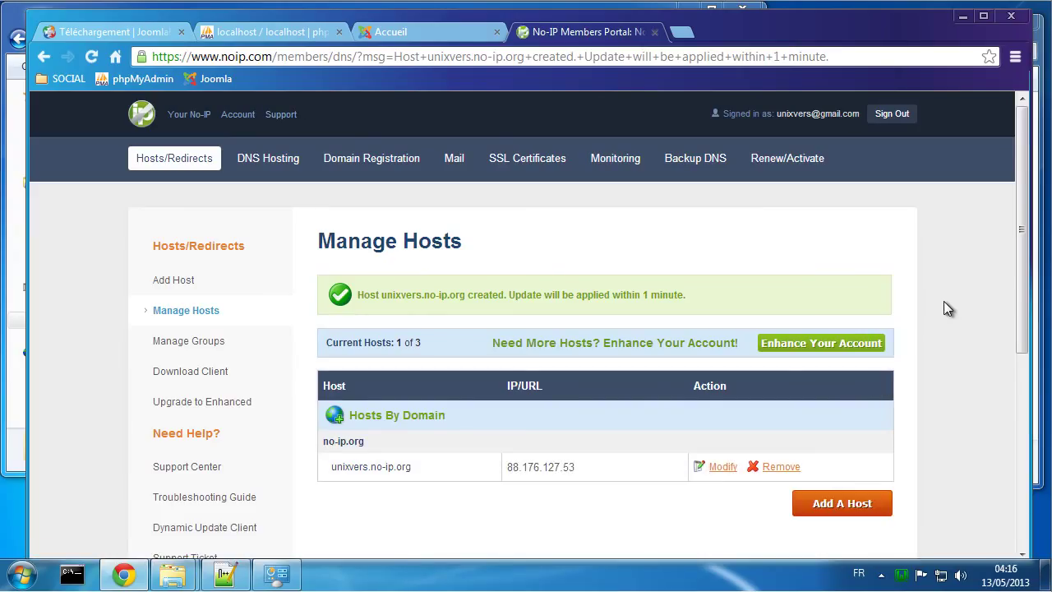
scroll(941, 298, down, 1)
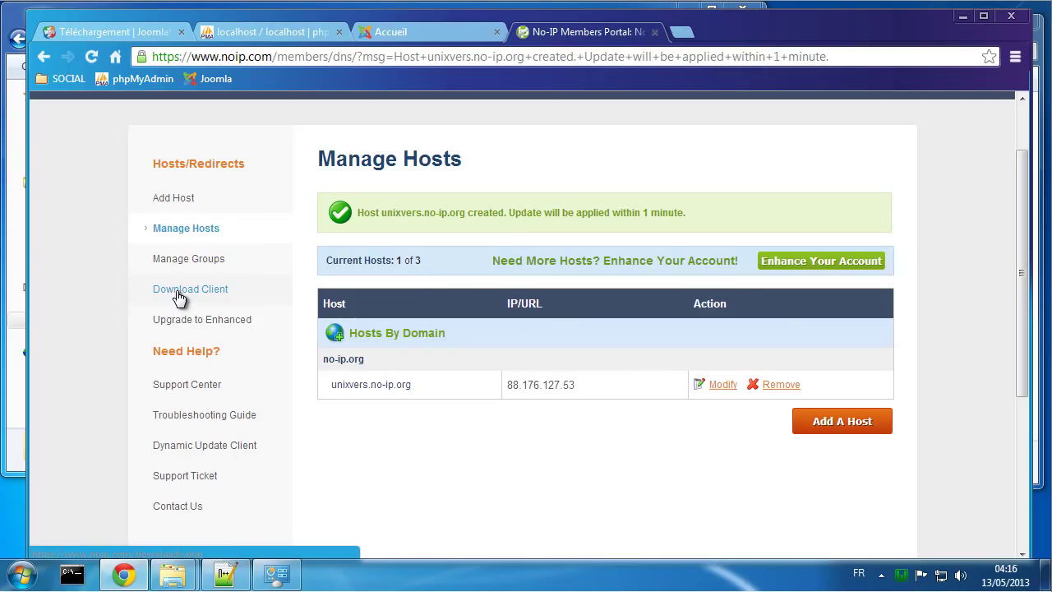
Step: Download the No-IP DUC Windows update client installer from the Members Portal
click(179, 292)
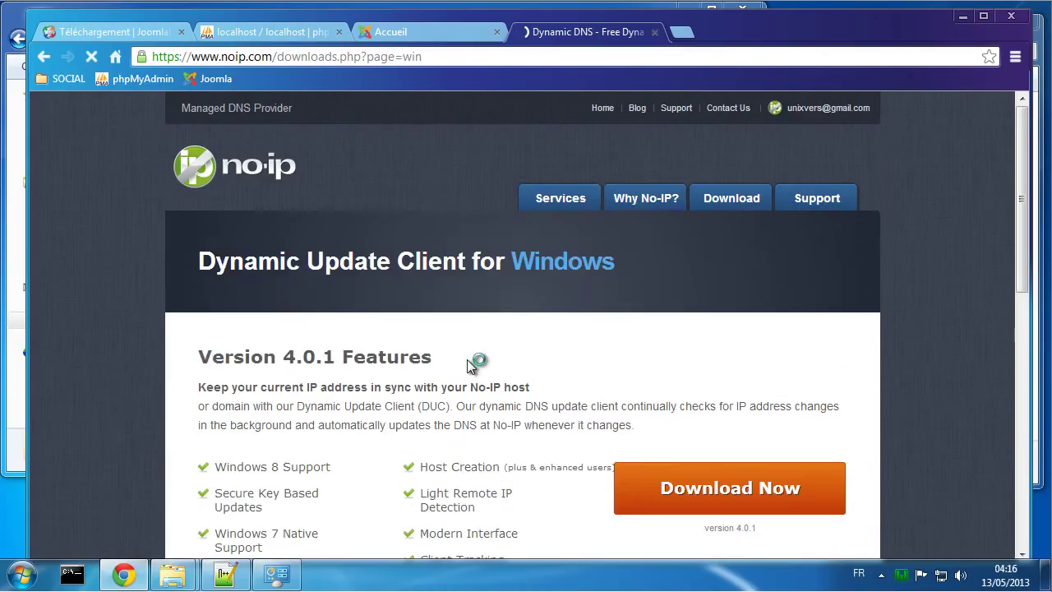
scroll(460, 367, down, 3)
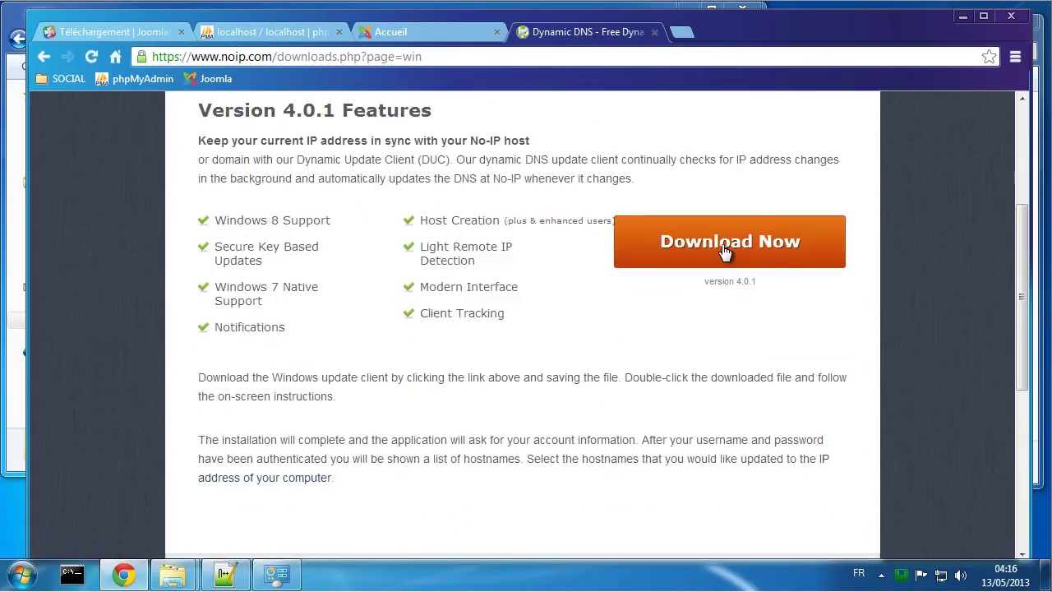
click(726, 251)
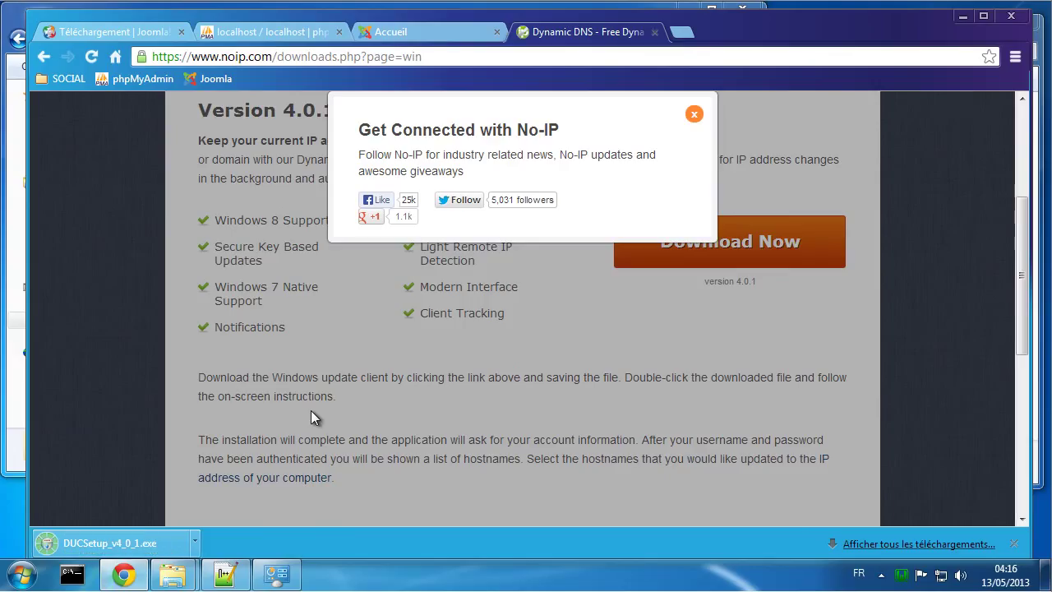
Step: Run DUCSetup_v4_0_1.exe, accept the license, install to the default location and launch DUC
click(106, 534)
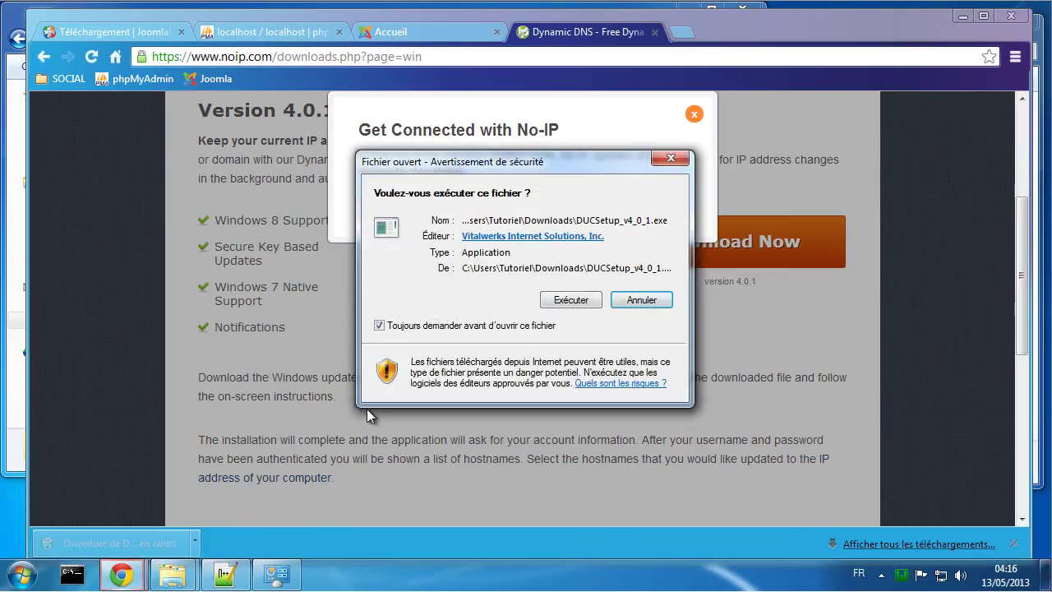
click(566, 301)
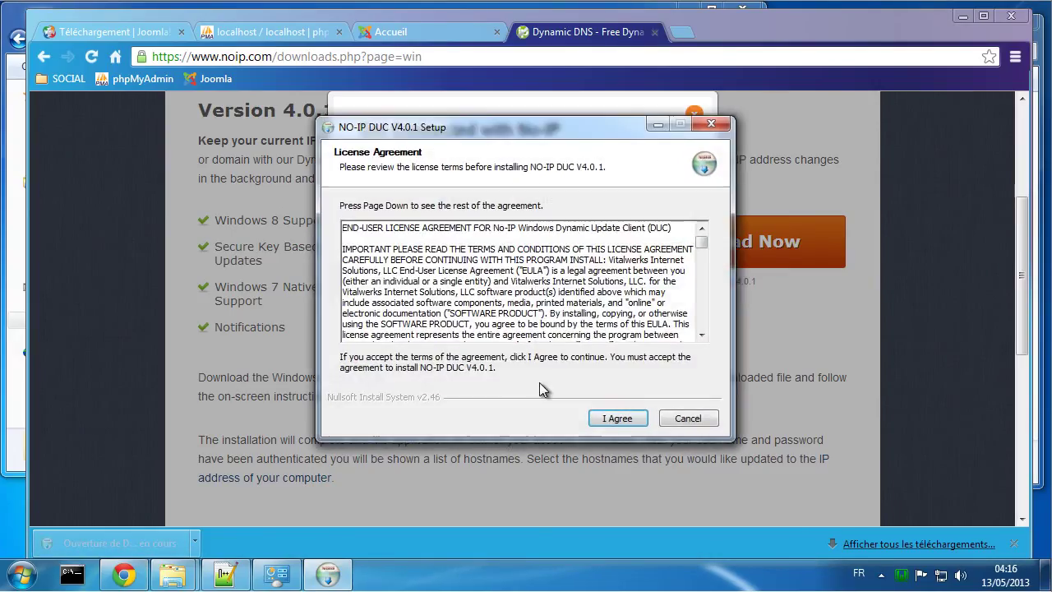
click(616, 419)
click(621, 421)
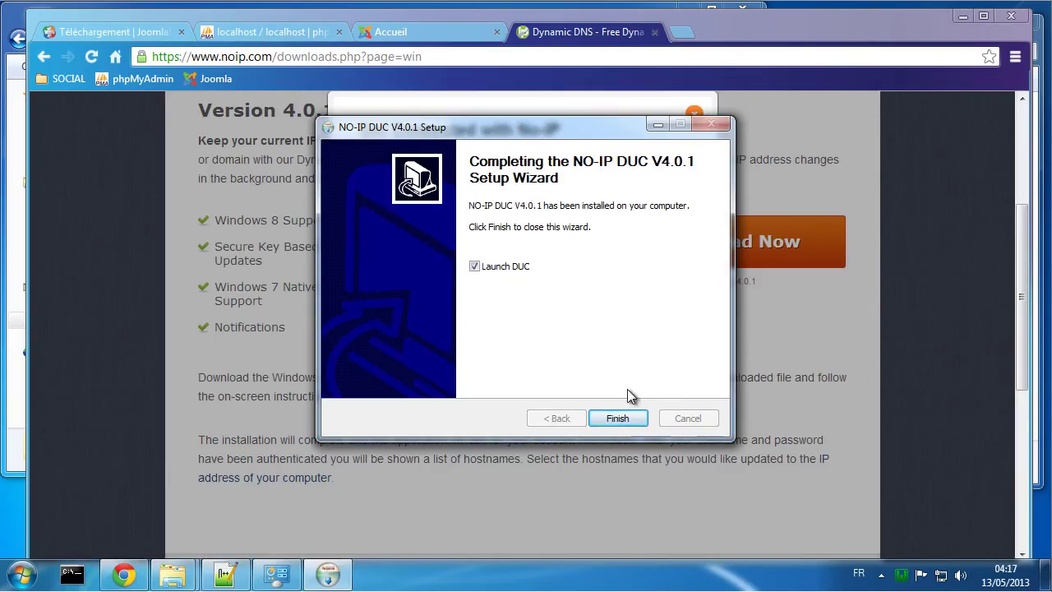
click(618, 418)
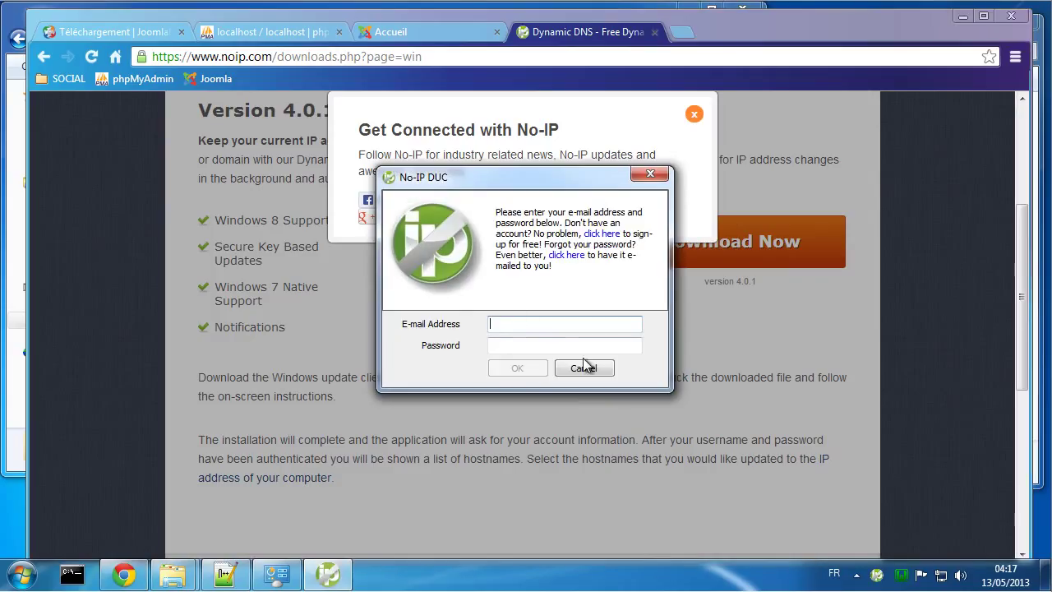
Step: Sign in to No-IP DUC with the account e-mail and password
click(520, 322)
key(ctrl+v)
click(524, 343)
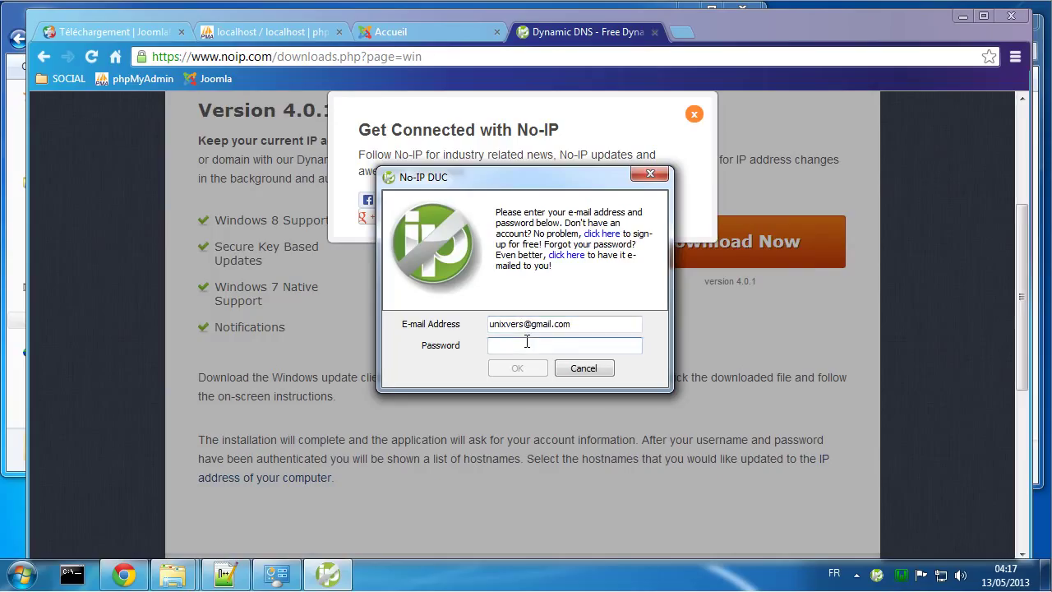
text(•••••••)
click(516, 368)
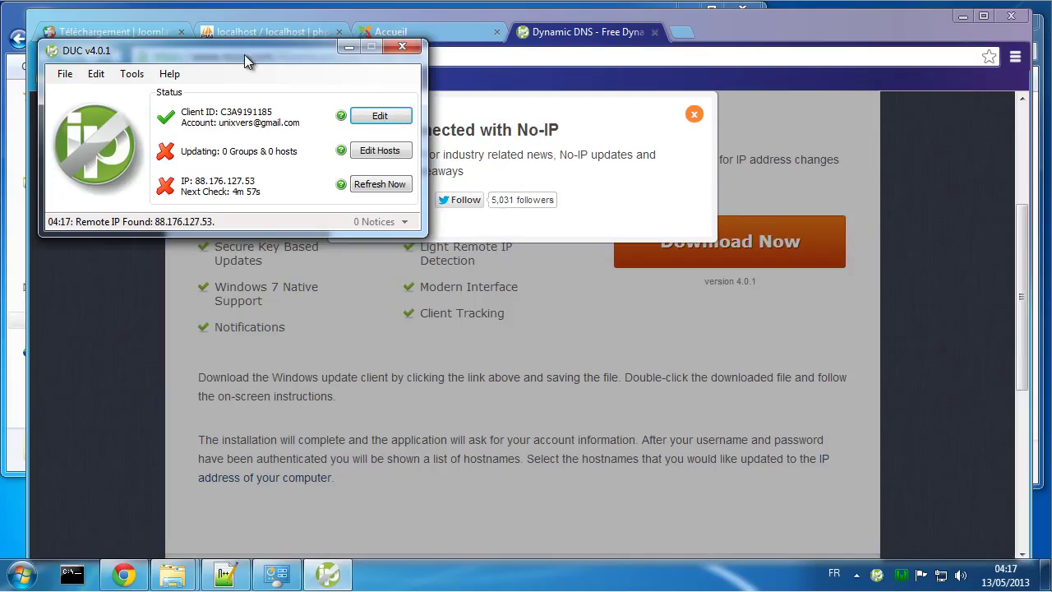
drag(244, 54, 319, 79)
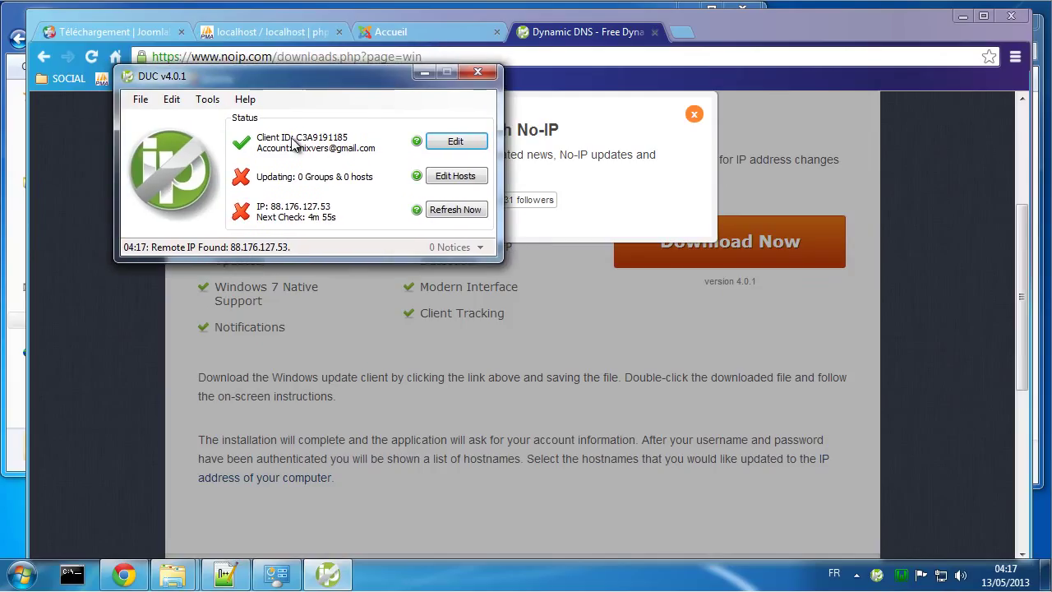
Step: Tick unixvers.no-ip.org in the host list and save the selection
click(440, 180)
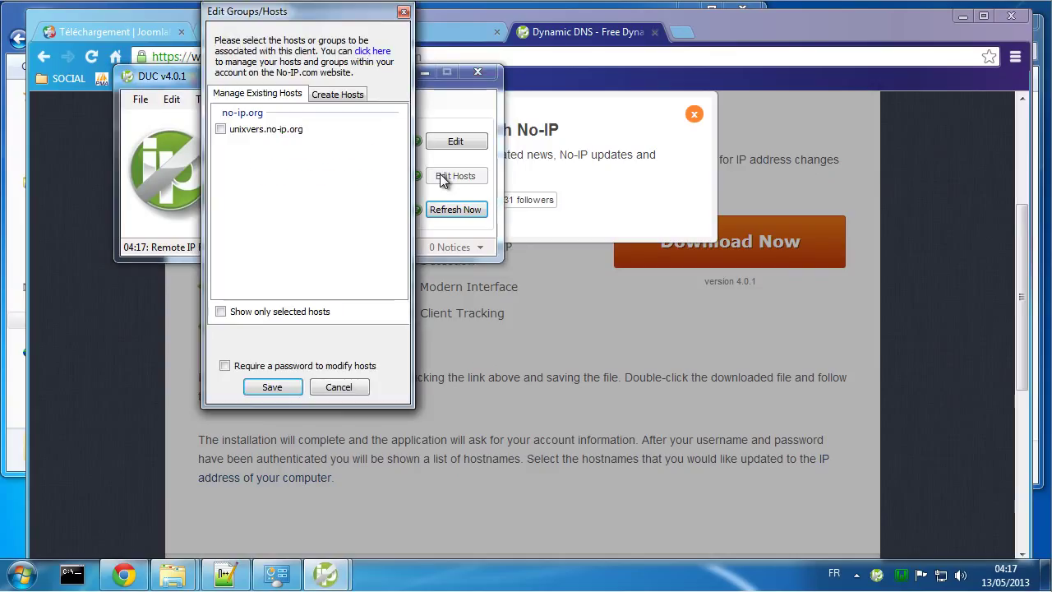
click(221, 130)
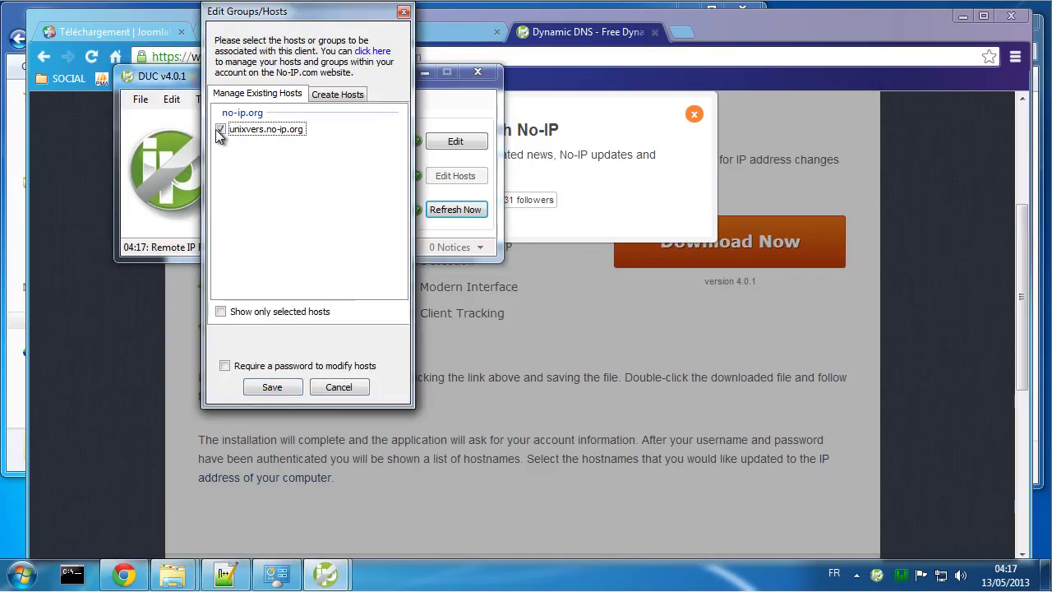
click(274, 387)
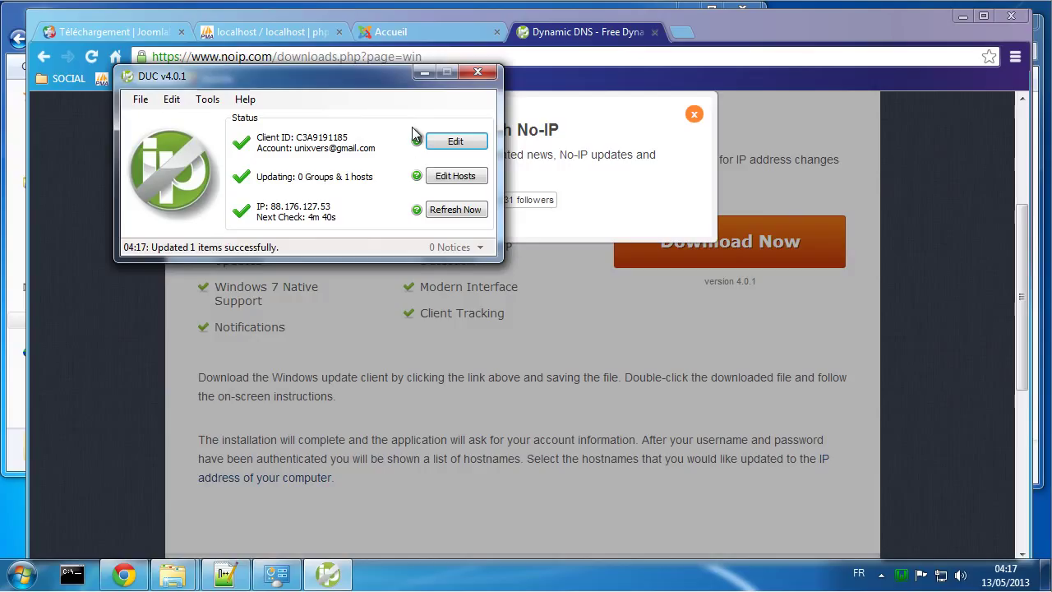
drag(354, 76, 352, 101)
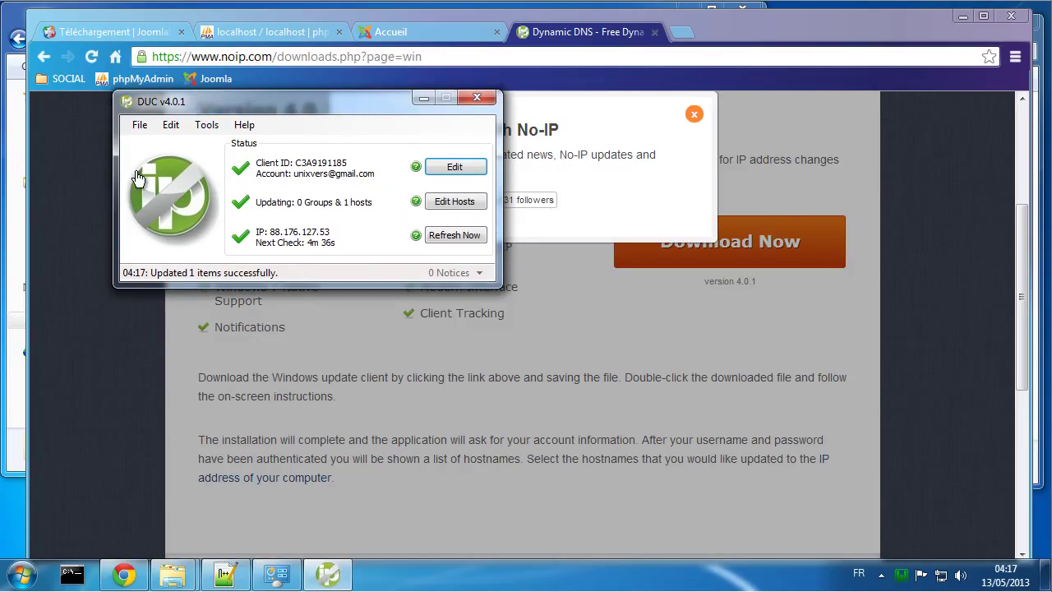
Step: Close No-IP DUC and uninstall it via Start > Tous les programmes > No-IP DUC > Uninstall
click(477, 98)
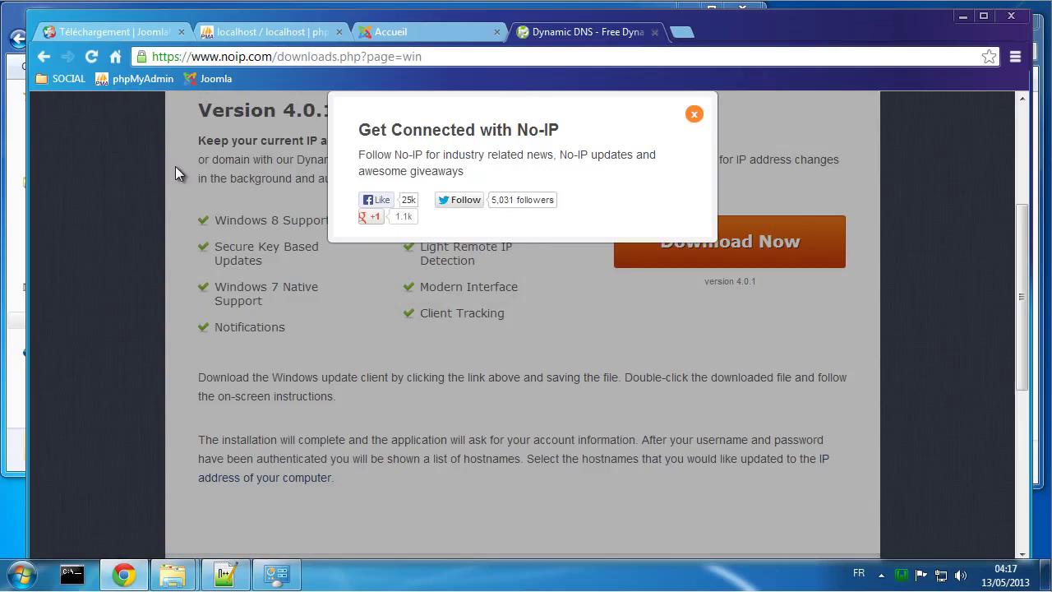
click(22, 575)
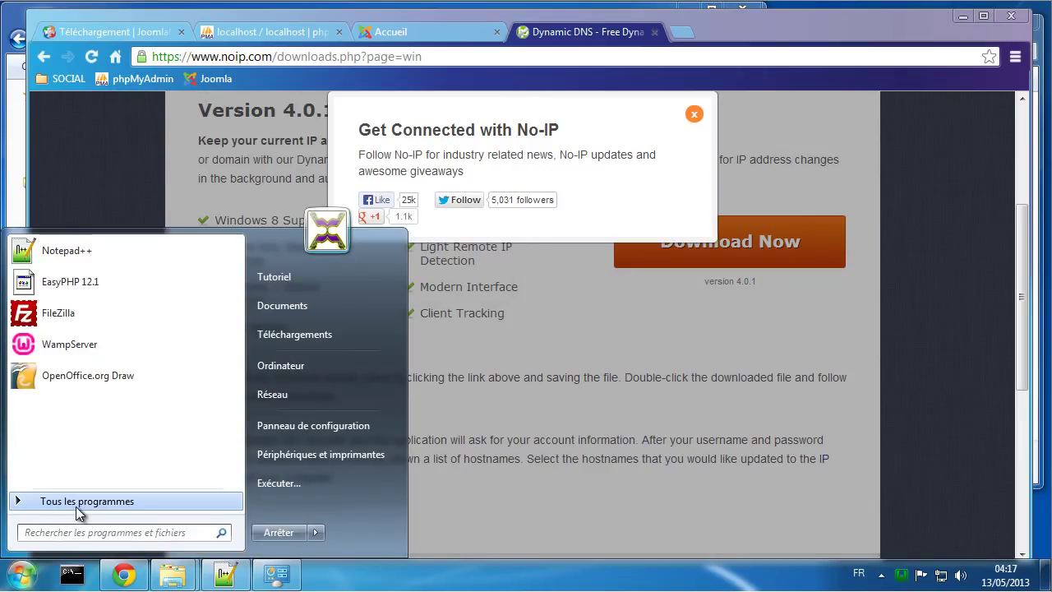
click(78, 510)
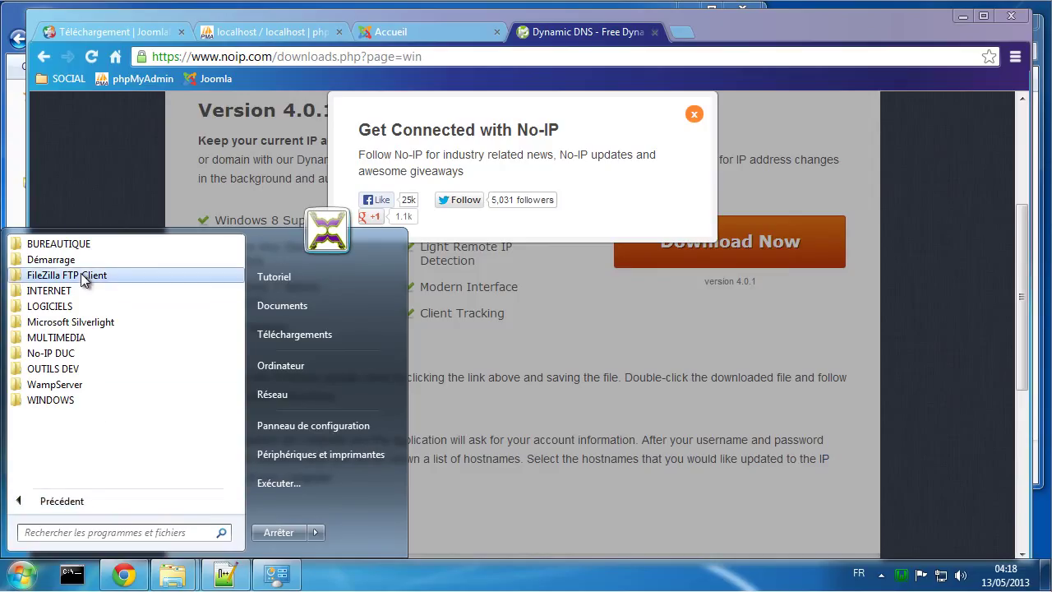
click(66, 353)
click(64, 398)
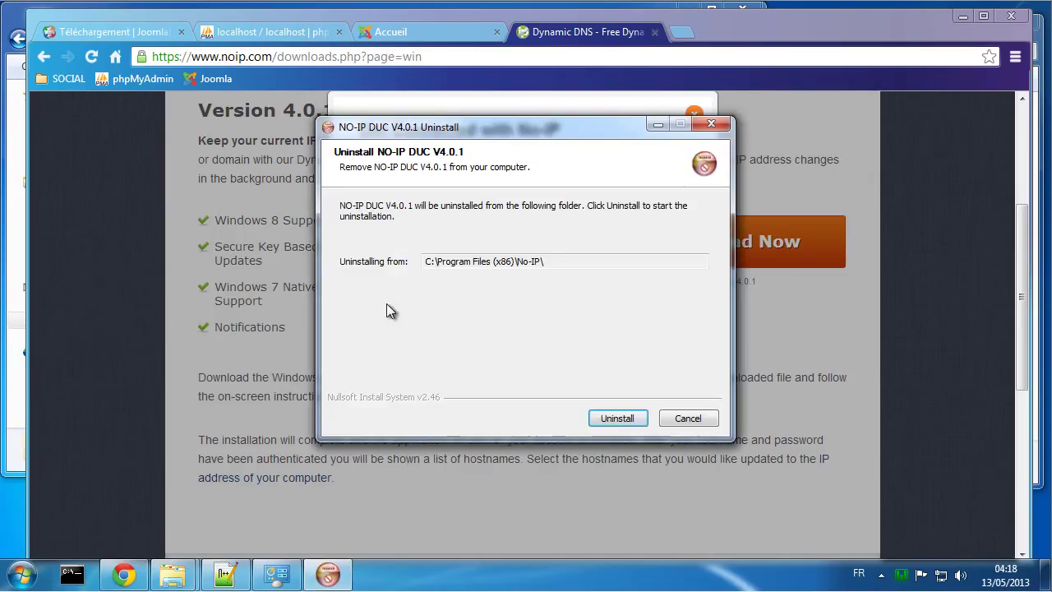
click(625, 418)
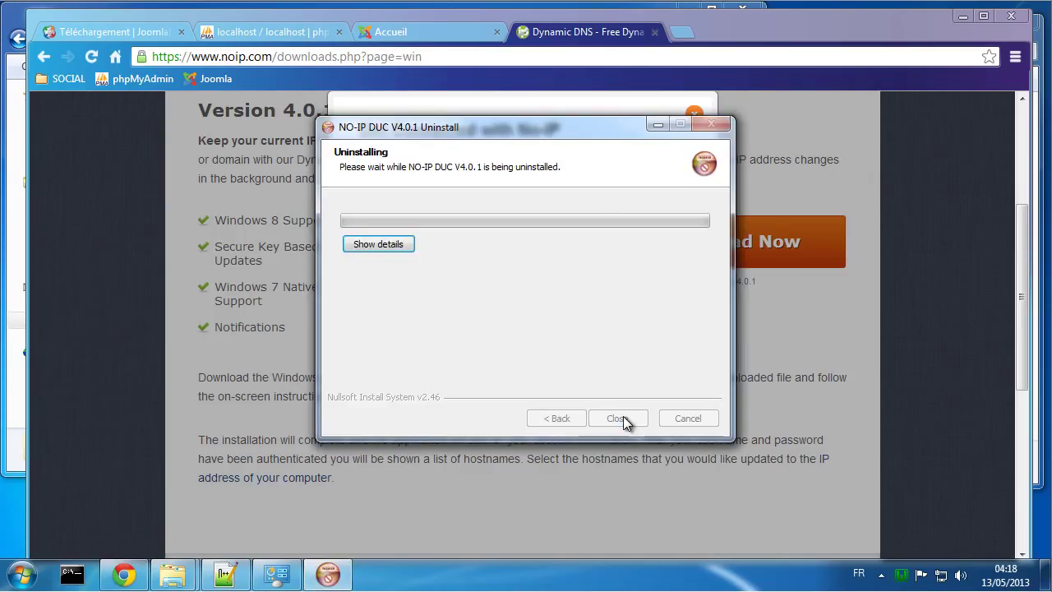
click(620, 414)
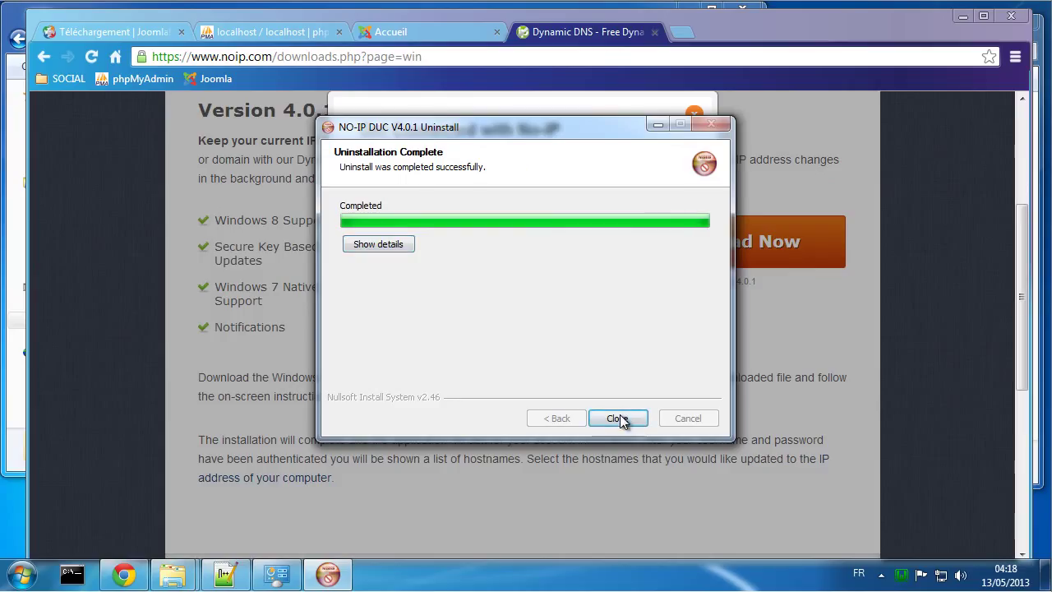
click(458, 58)
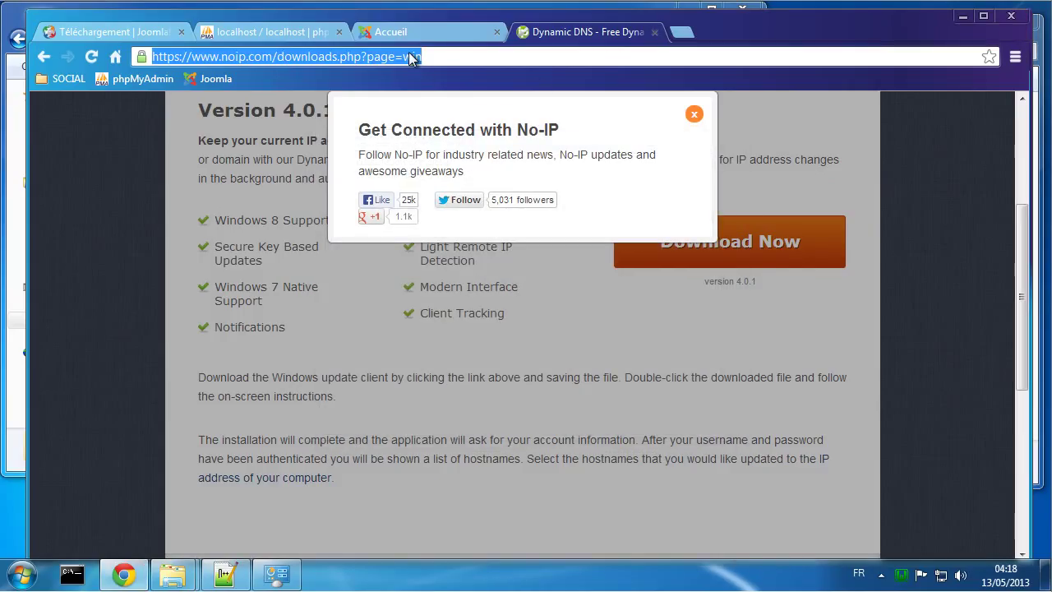
Step: Log in to the Freebox admin page at 192.168.5.1
text(1)
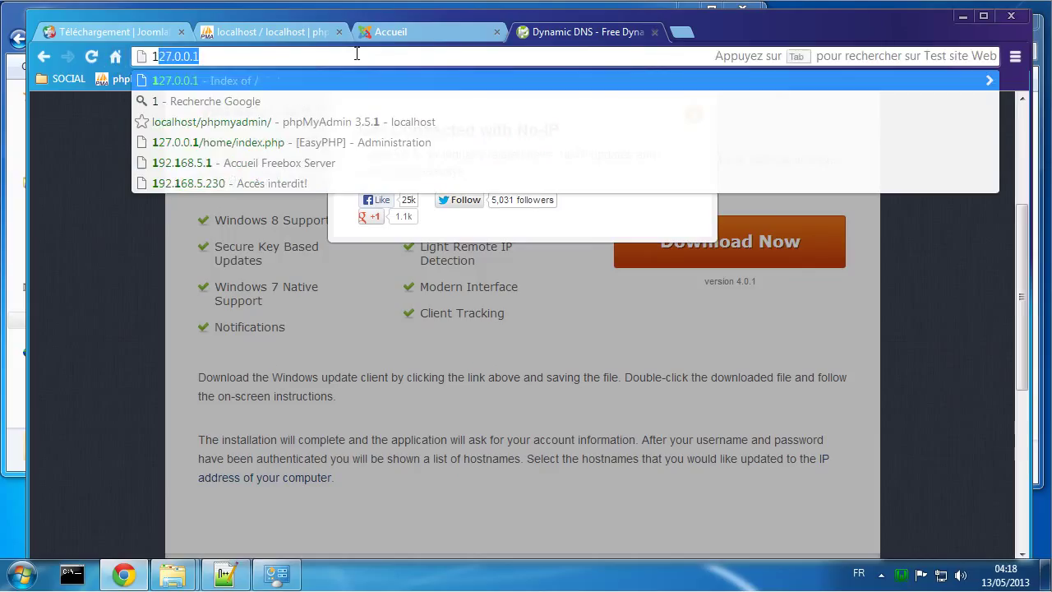
text(92.168.5.1)
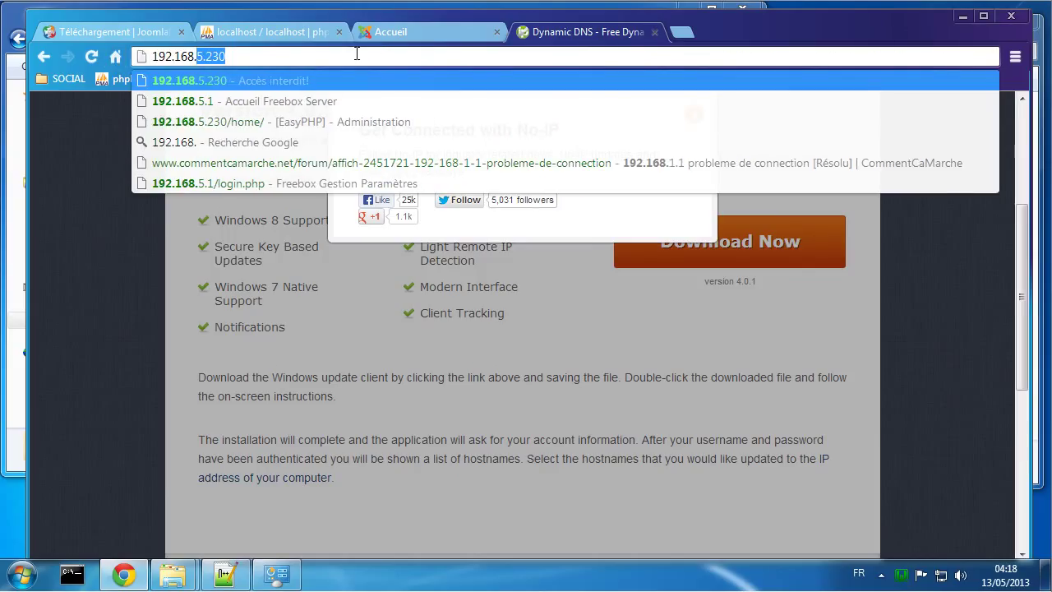
key(Return)
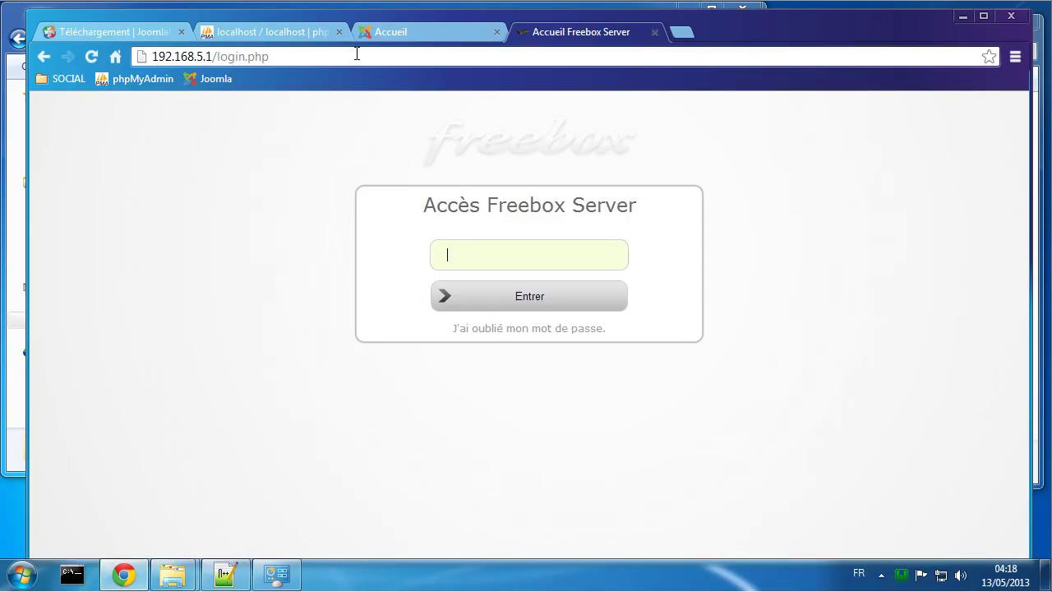
text(•••)
key(Return)
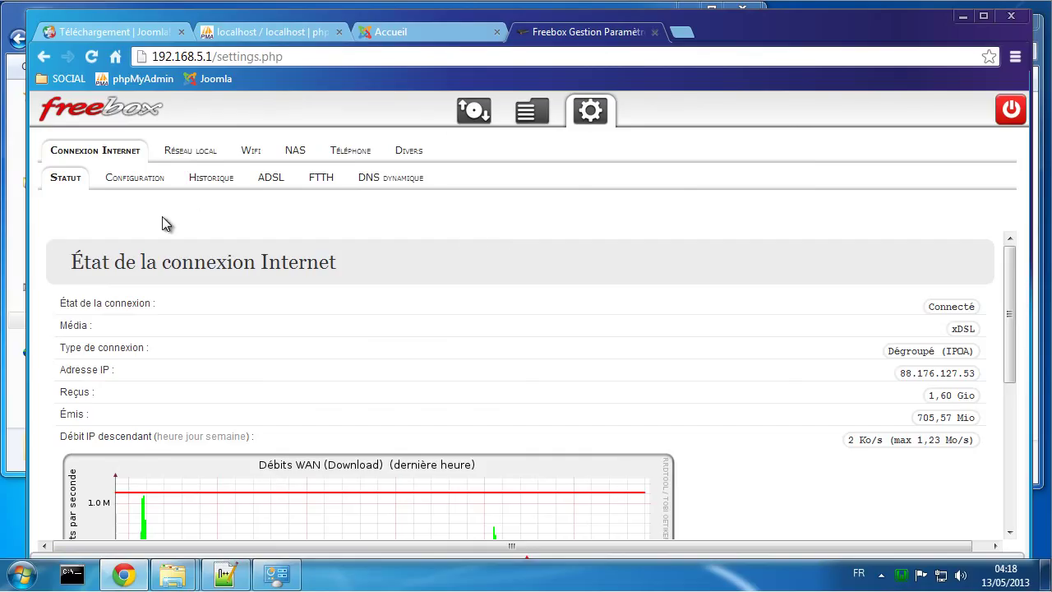
Step: Enable the No-IP dynamic DNS provider for unixvers.no-ip.org and validate the settings
click(403, 181)
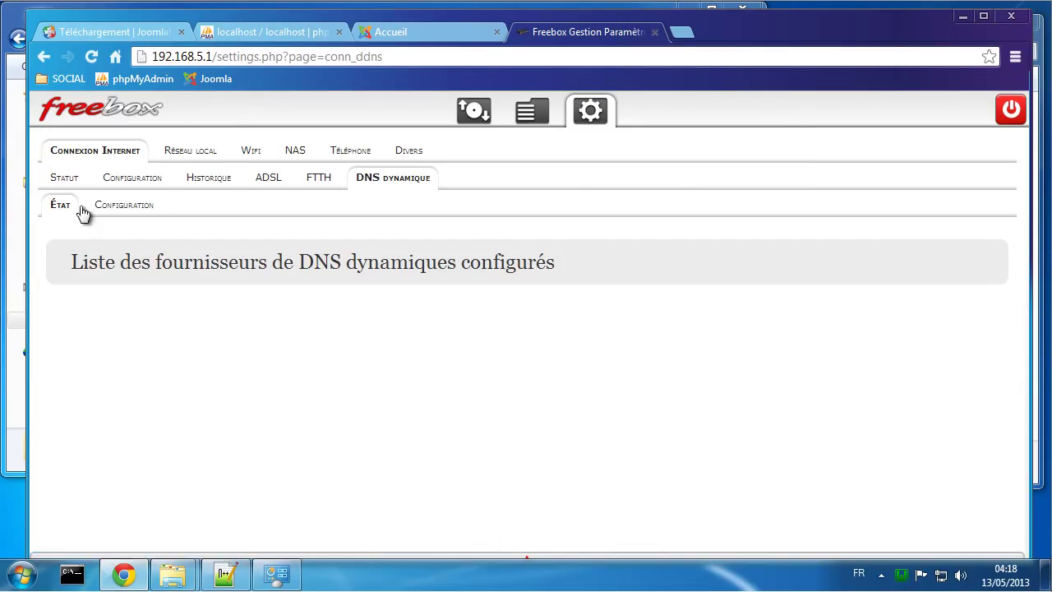
click(117, 216)
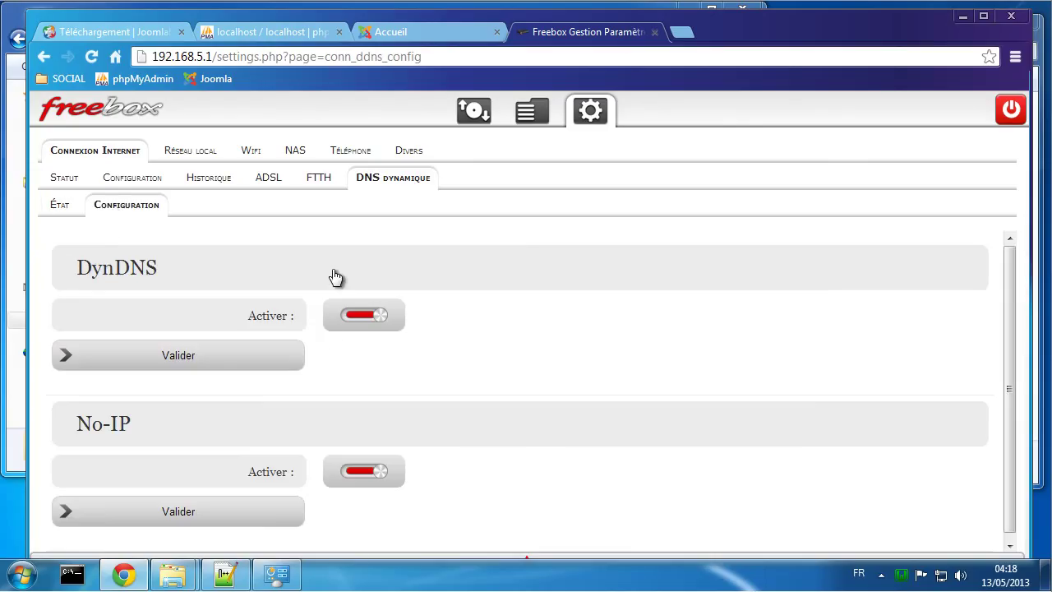
click(356, 470)
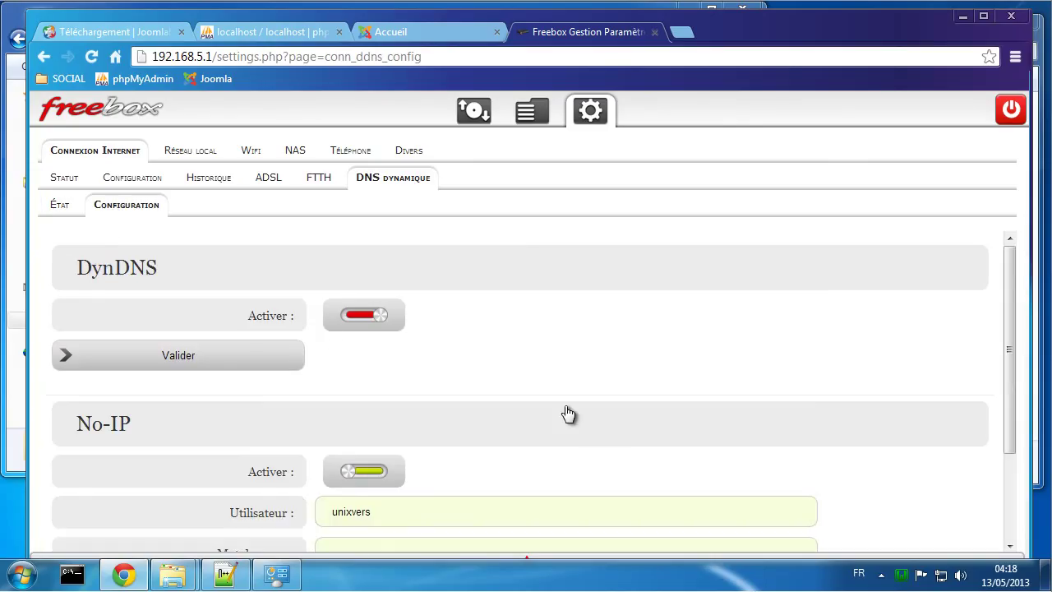
scroll(563, 413, down, 2)
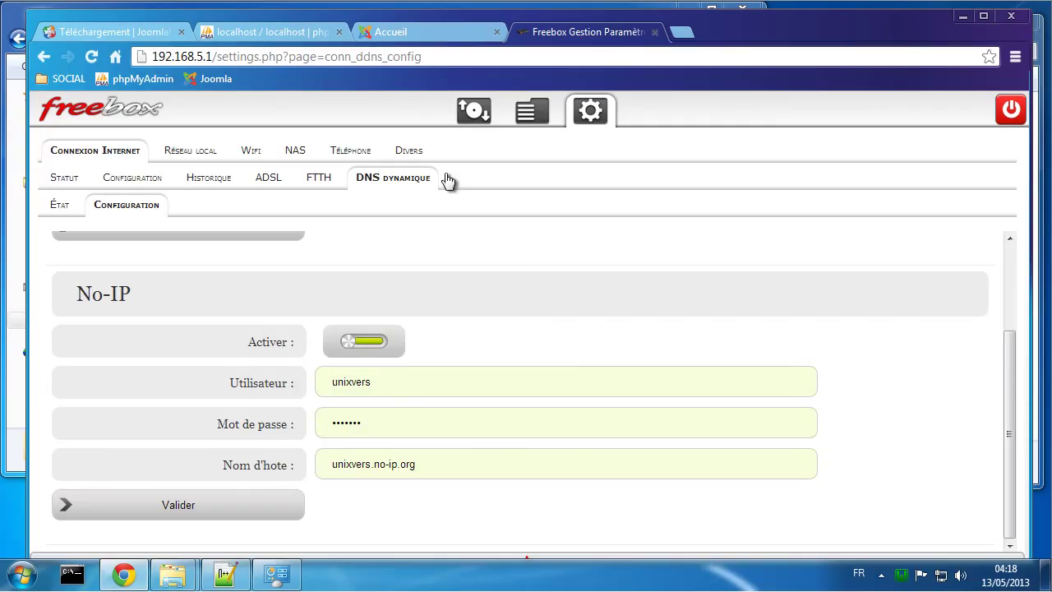
click(227, 512)
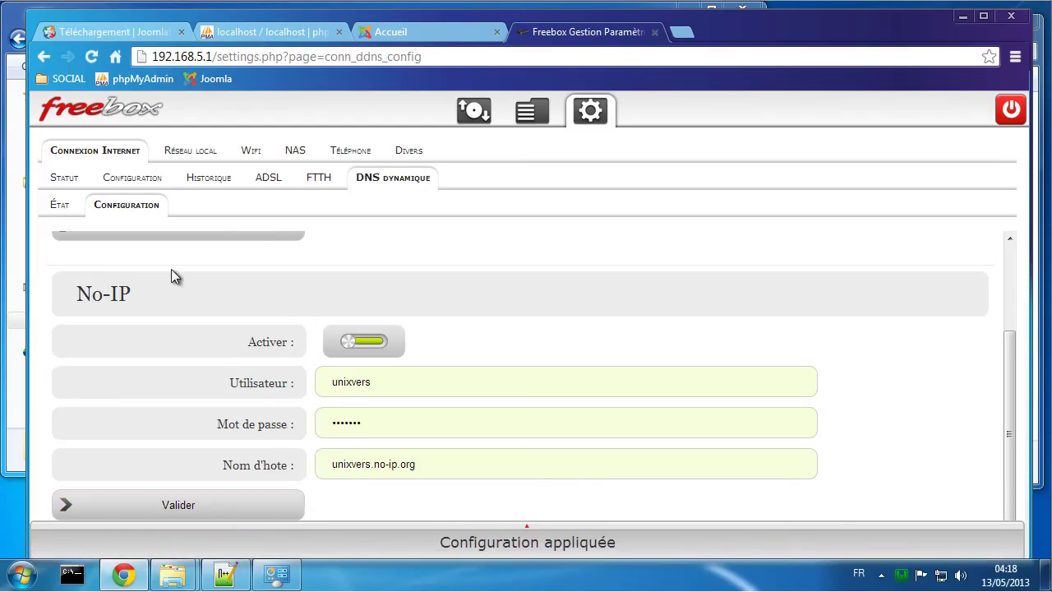
Step: Check the dynamic DNS État page lists No-IP with Statut: OK
click(61, 206)
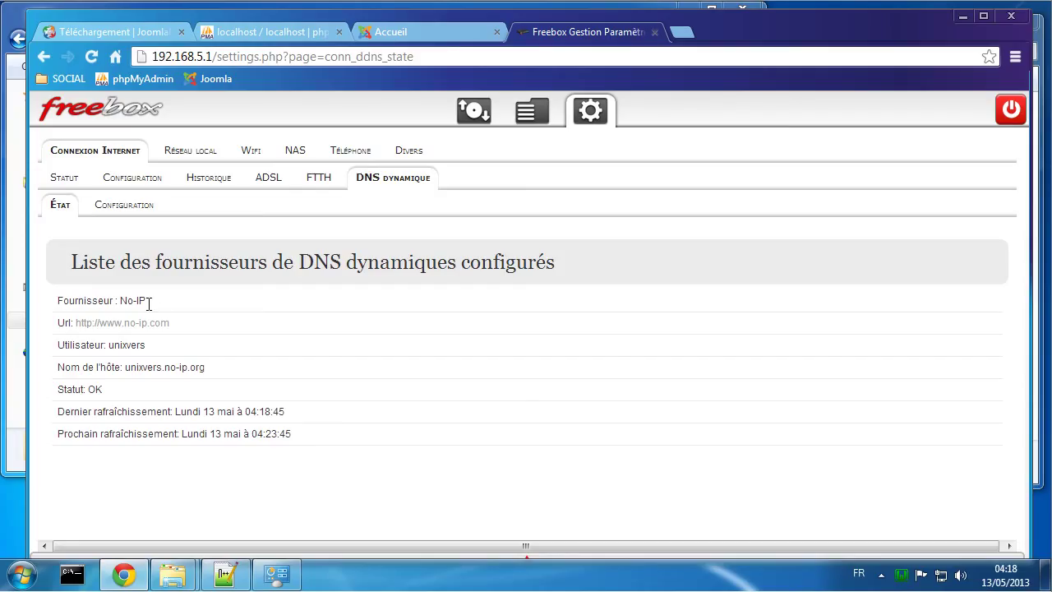
drag(69, 391, 125, 389)
click(101, 389)
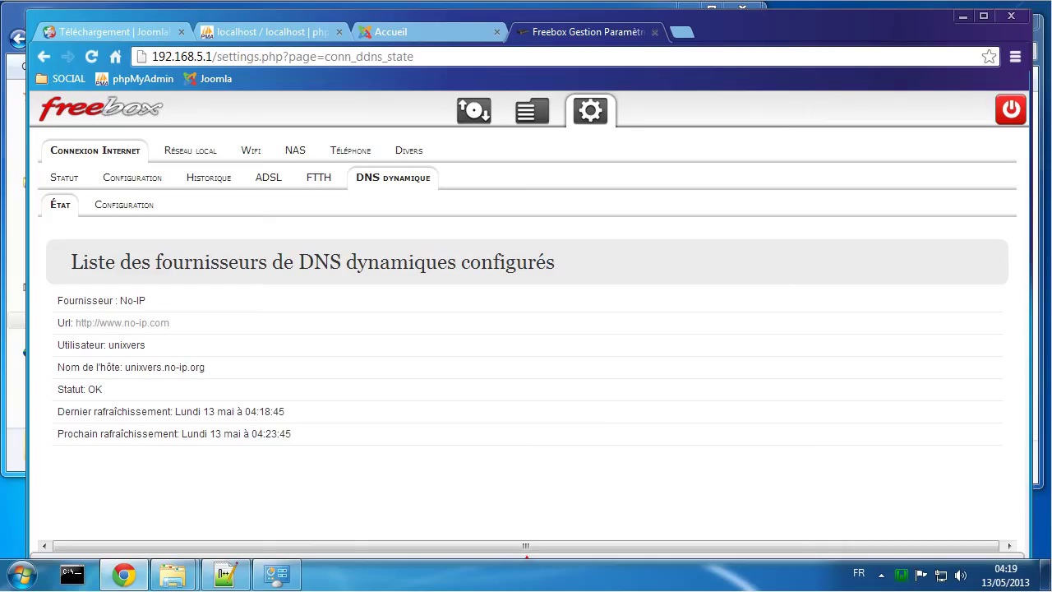
Step: Load win-7/ in a private Chrome window, getting 403 Forbidden, then return to the Freebox page
key(ctrl+shift+n)
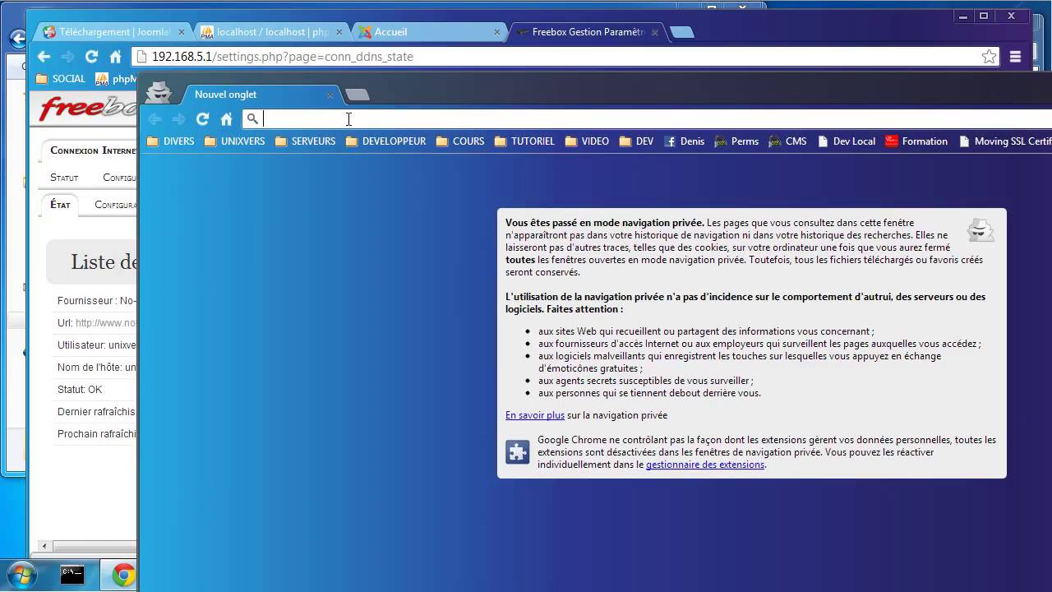
text(win-)
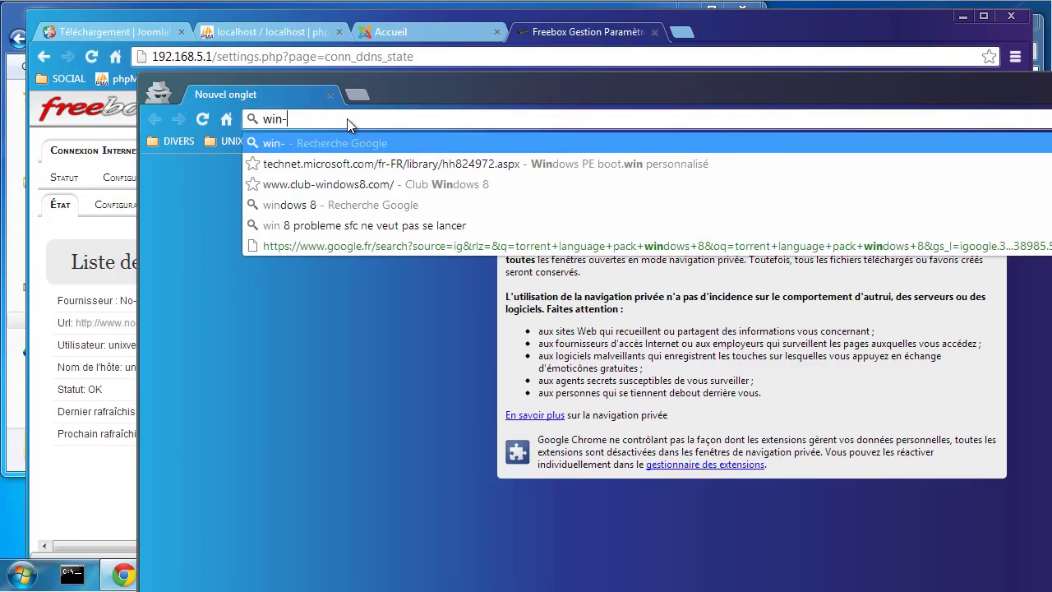
text(7/)
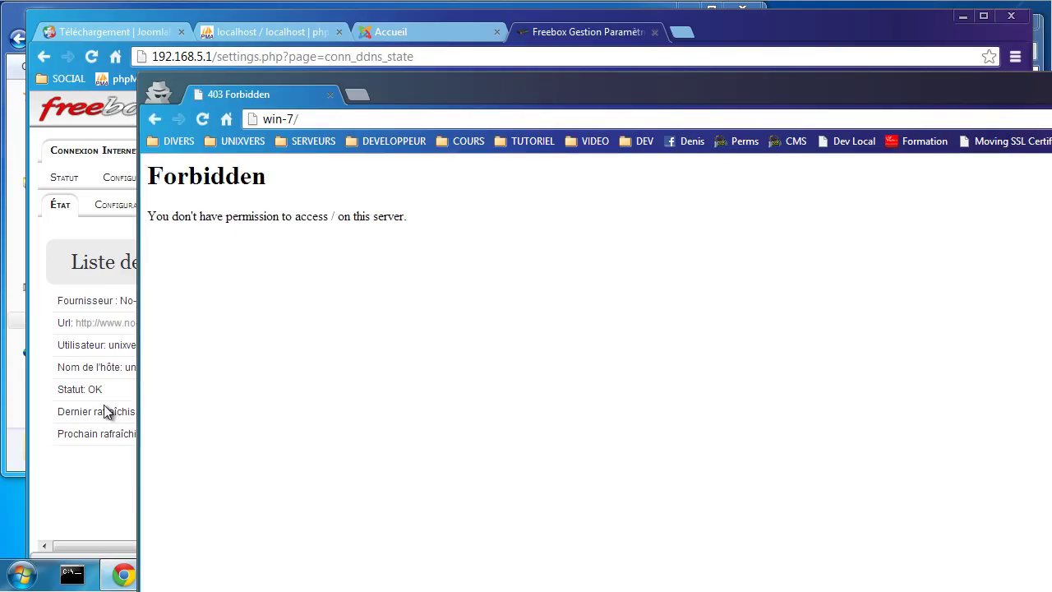
click(37, 549)
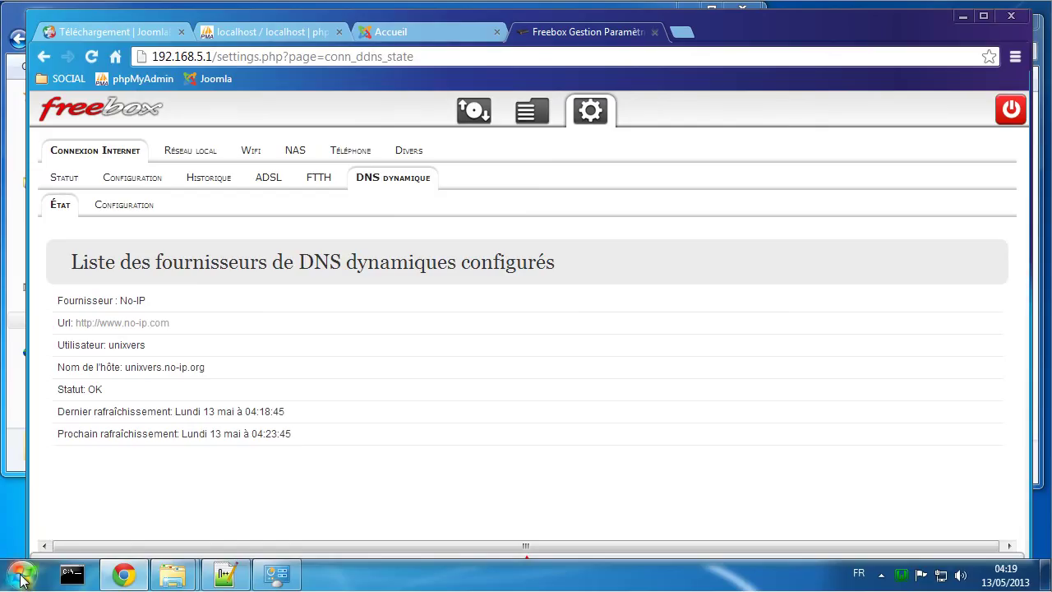
Step: Go to Panneau de configuration > Système et sécurité > Pare-feu Windows
click(23, 577)
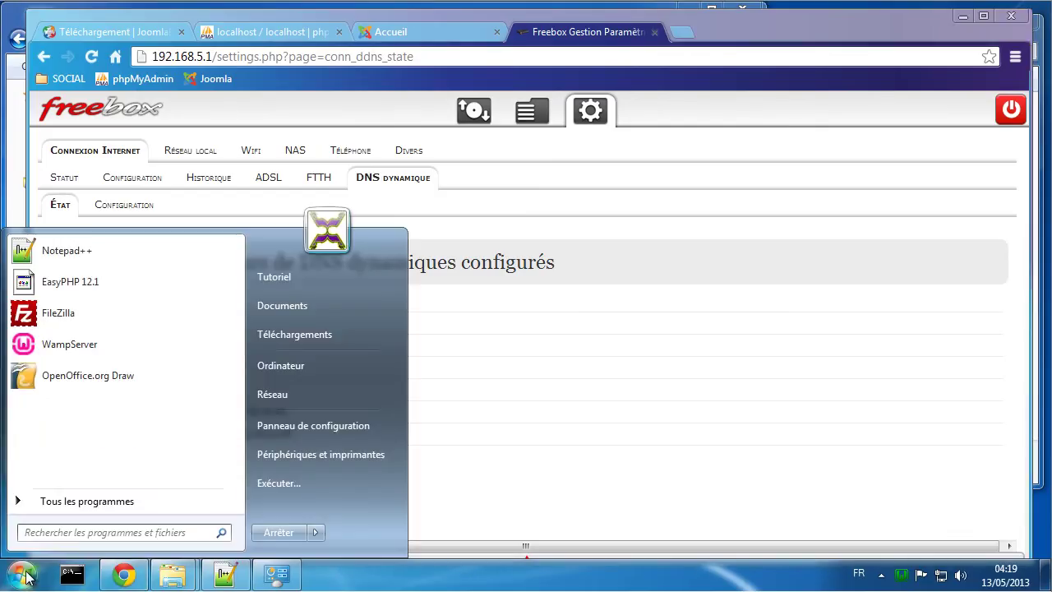
click(282, 424)
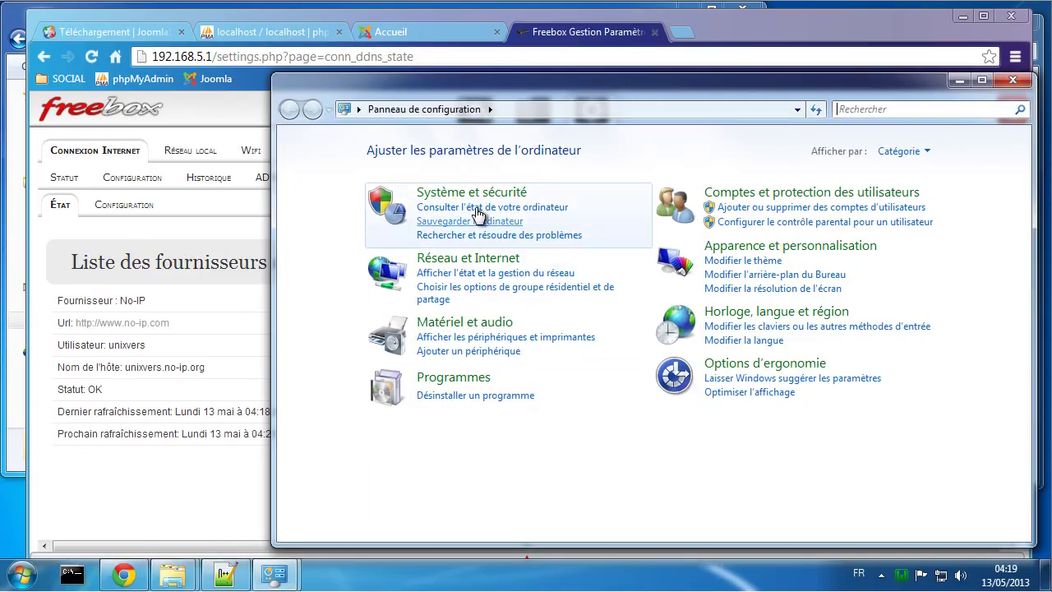
click(475, 192)
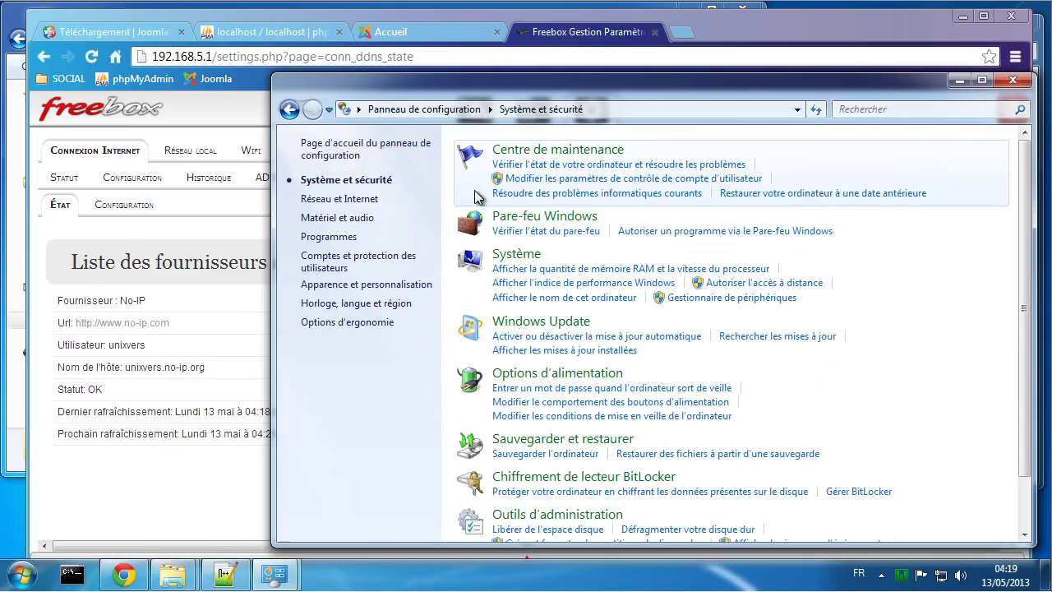
click(540, 216)
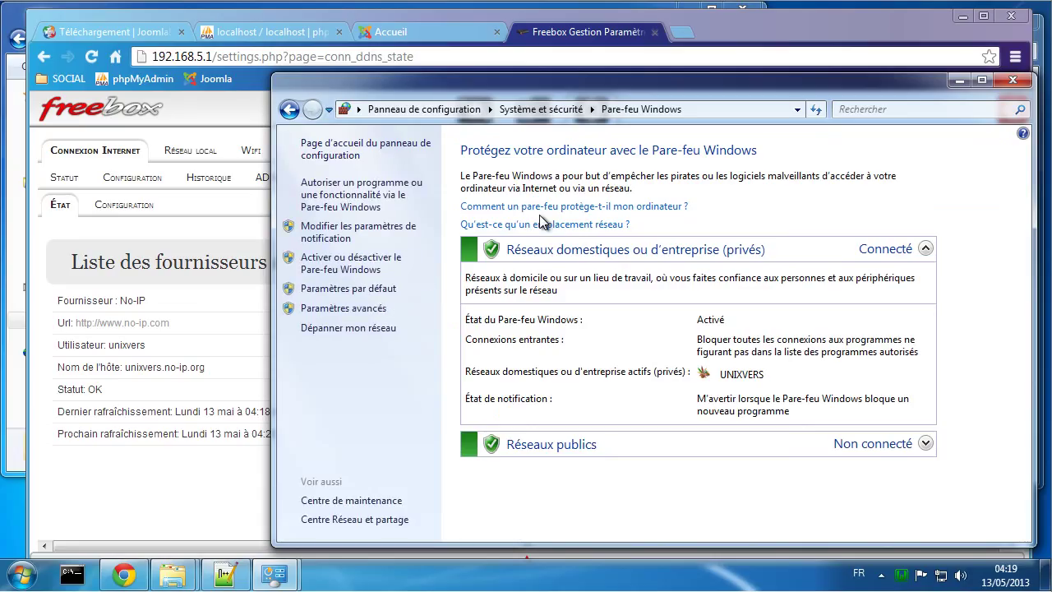
Step: Create inbound port rule 'web 80' allowing TCP port 80 on all three profiles
click(334, 311)
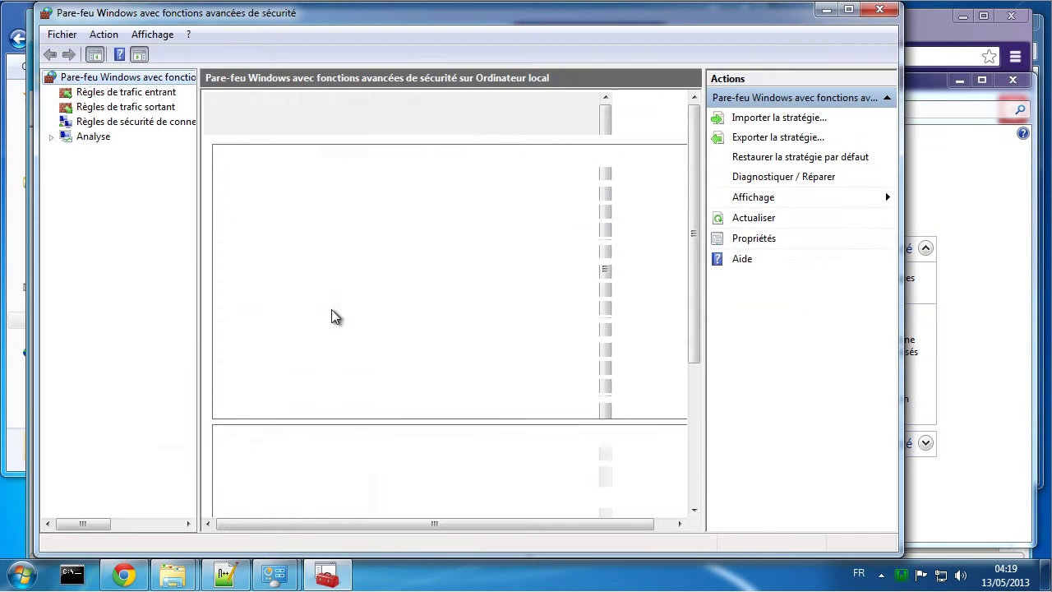
click(153, 94)
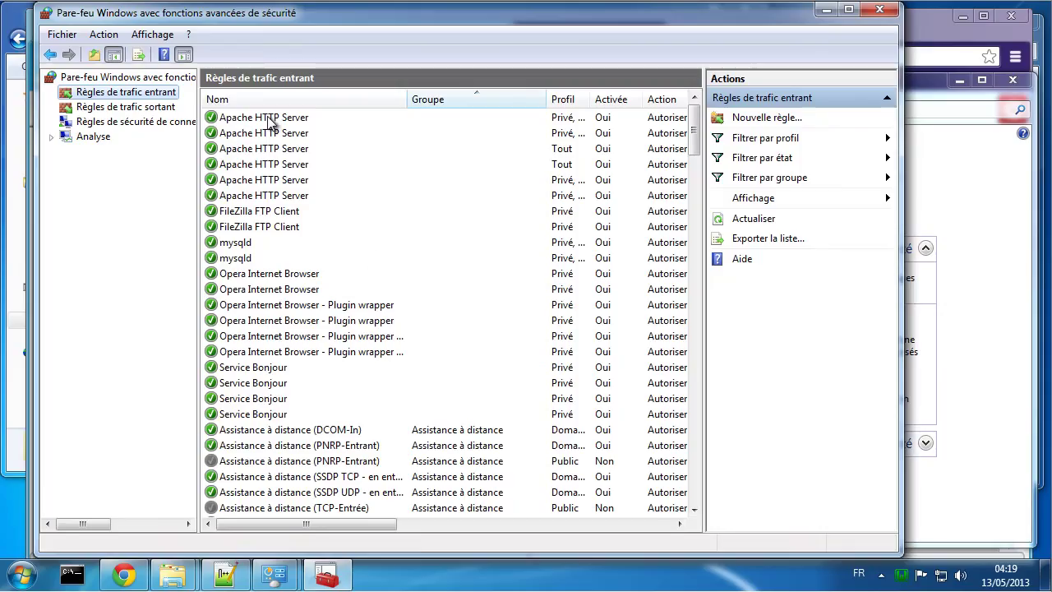
click(764, 119)
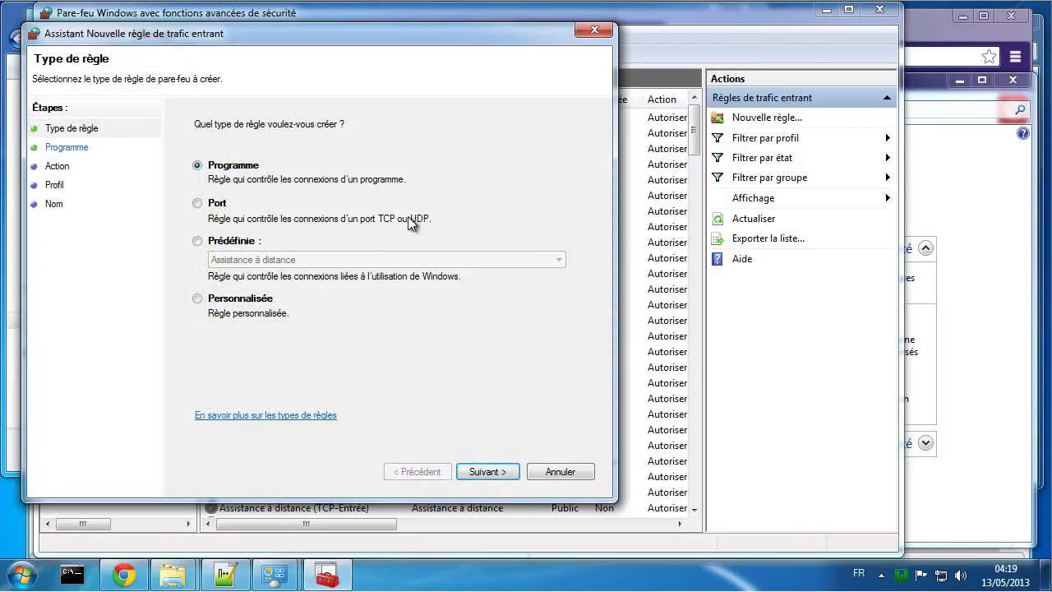
click(197, 204)
click(488, 472)
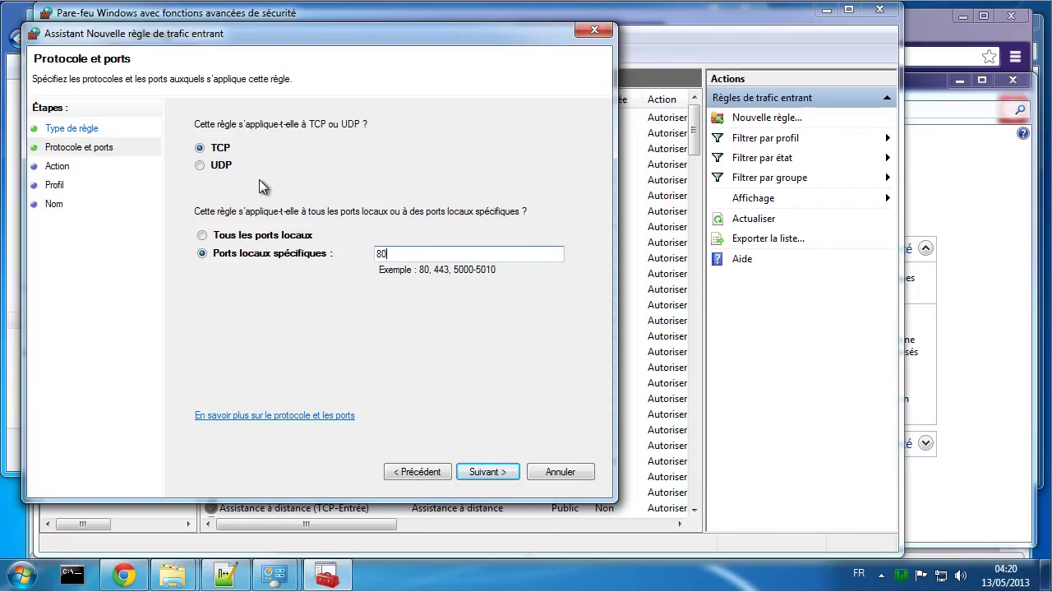
click(491, 471)
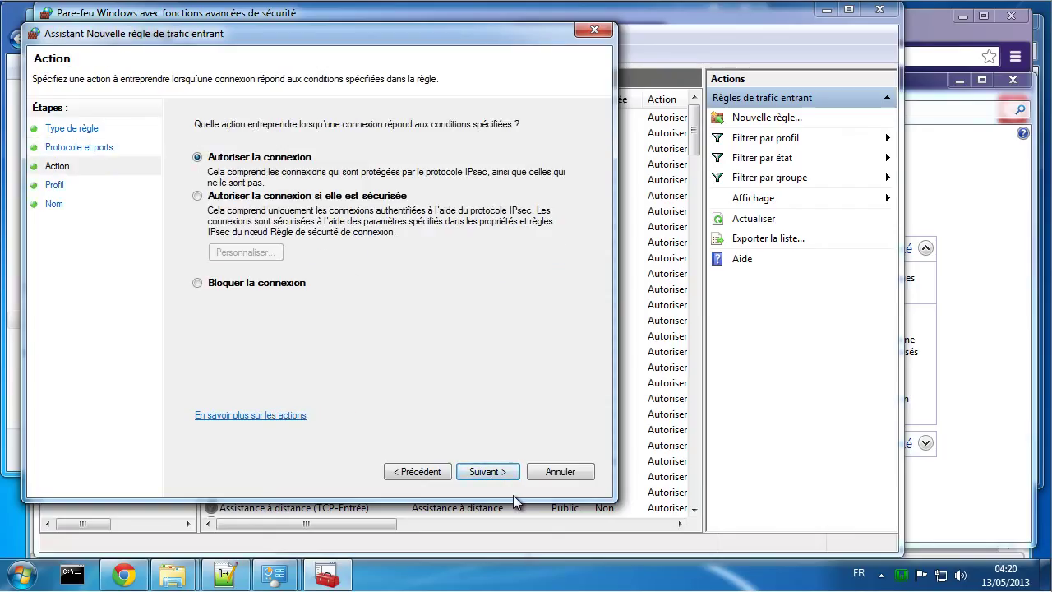
click(497, 473)
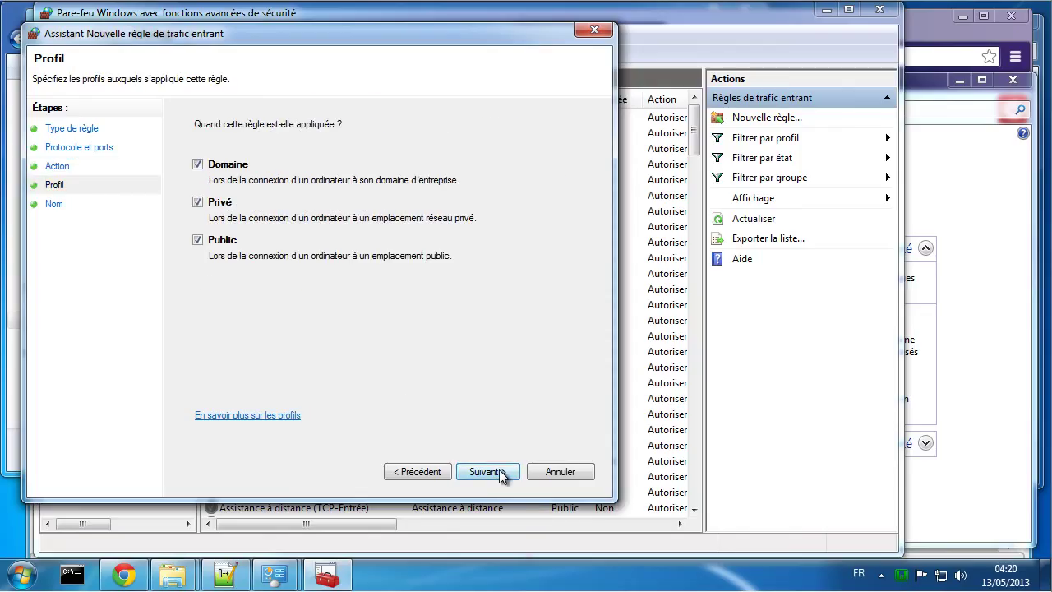
click(498, 474)
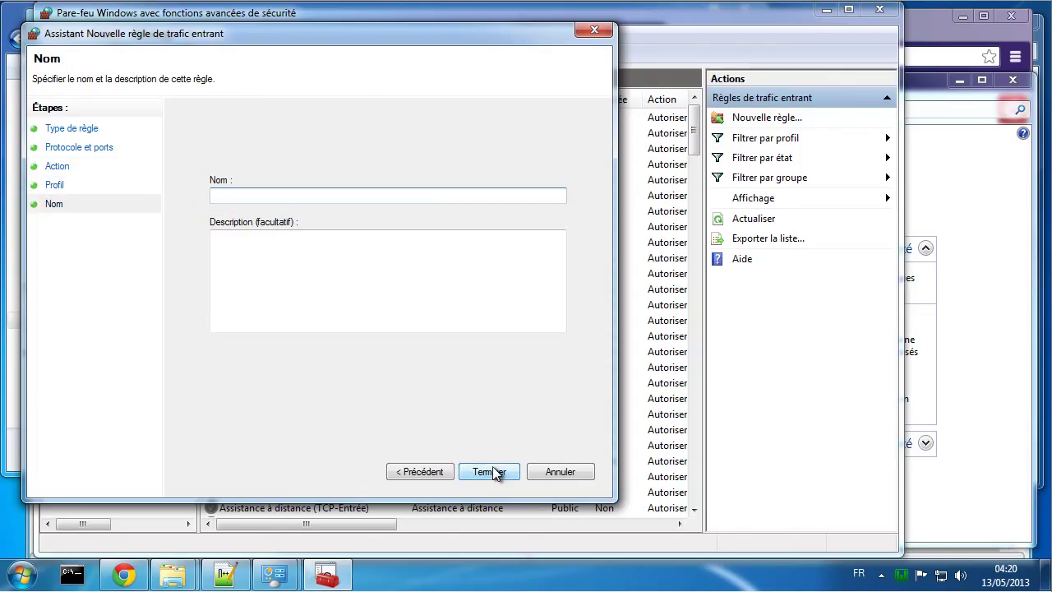
text(web 80)
click(502, 472)
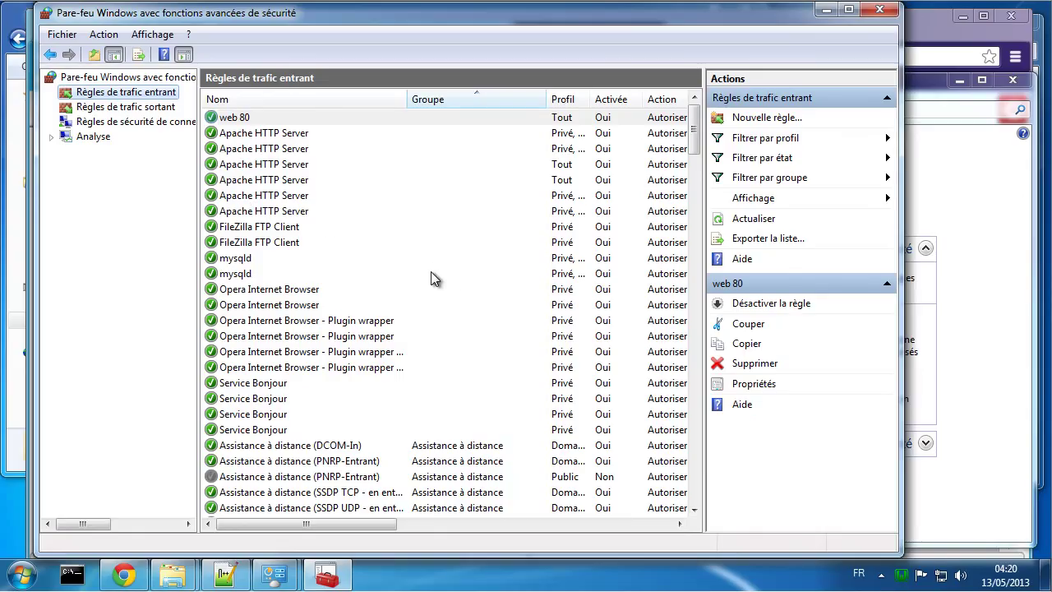
Step: Recheck the Forbidden page and the inbound rules list, then bring up Notepad++
click(226, 591)
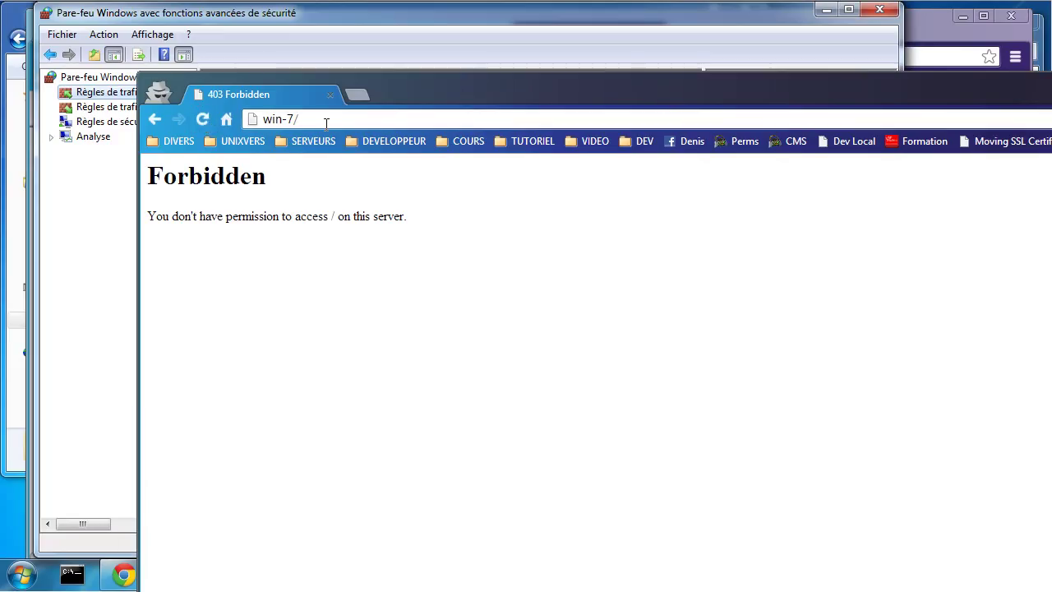
click(79, 332)
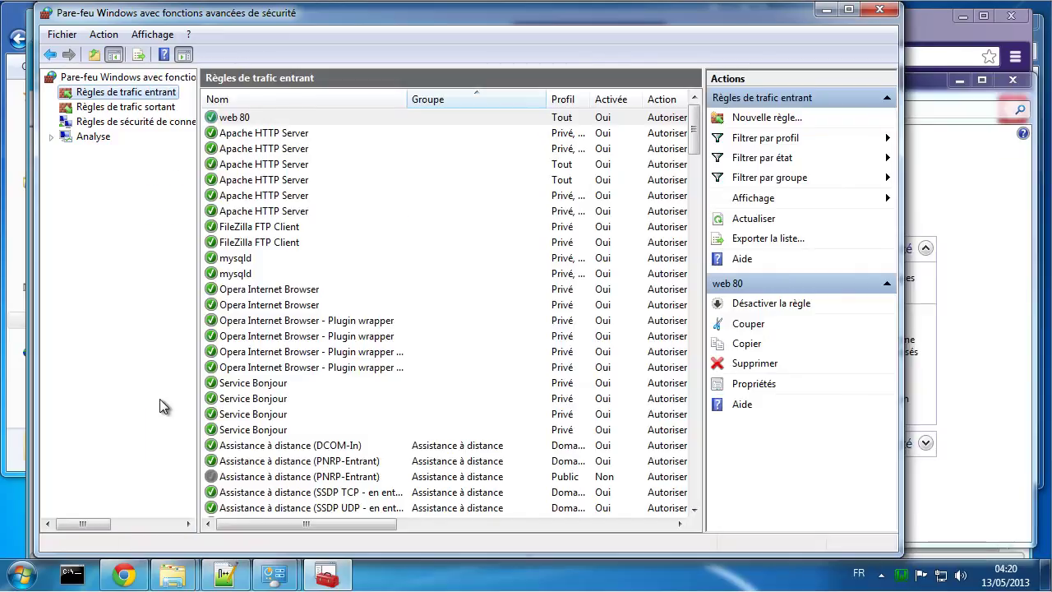
click(225, 576)
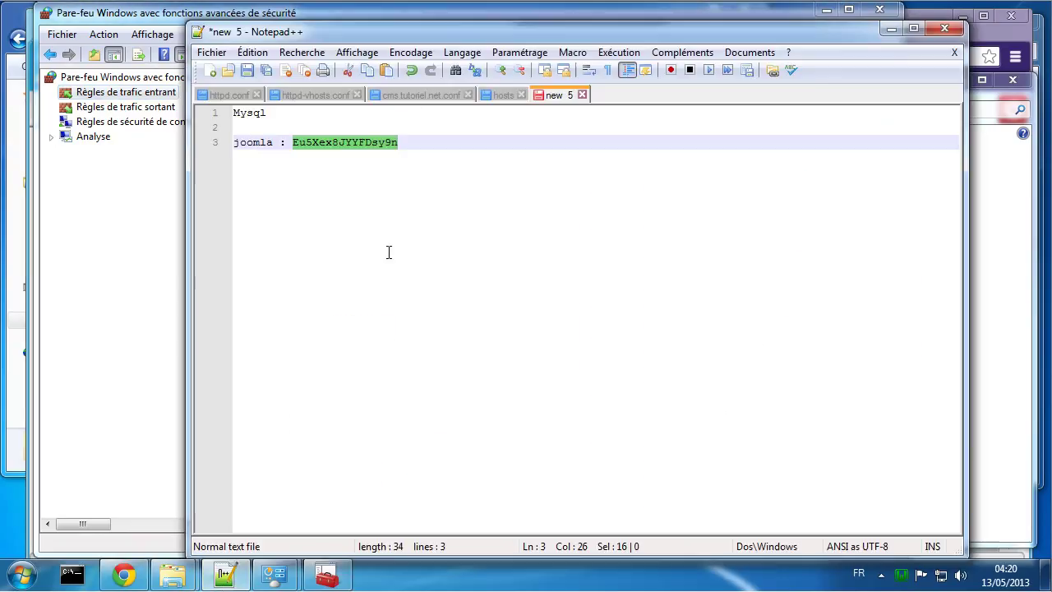
Step: Replace 127.0.0.1 with 'all' on line 41 of httpd-vhosts.conf
click(406, 96)
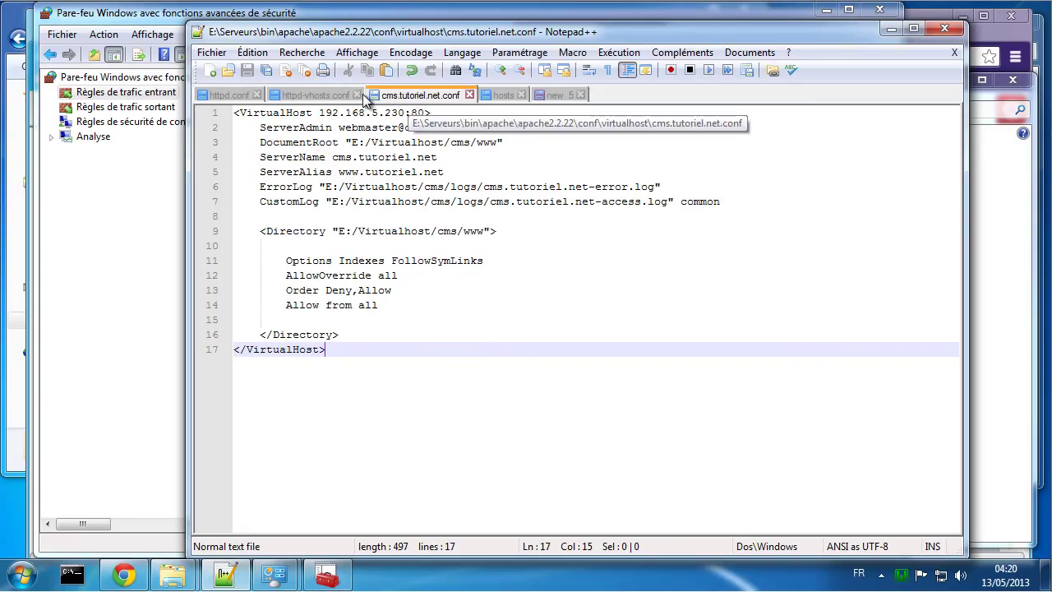
click(313, 91)
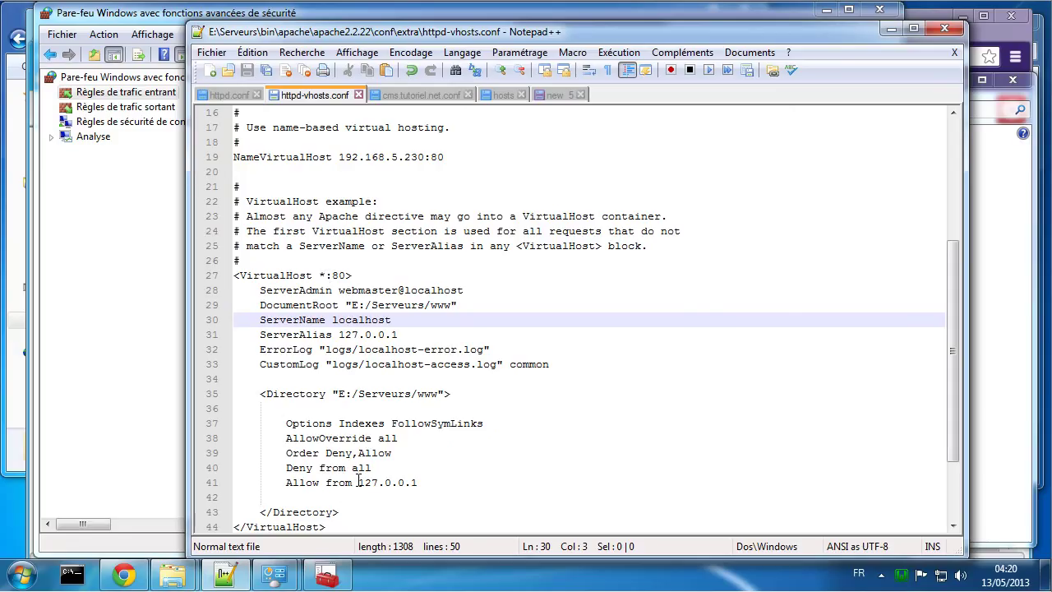
drag(358, 482, 427, 482)
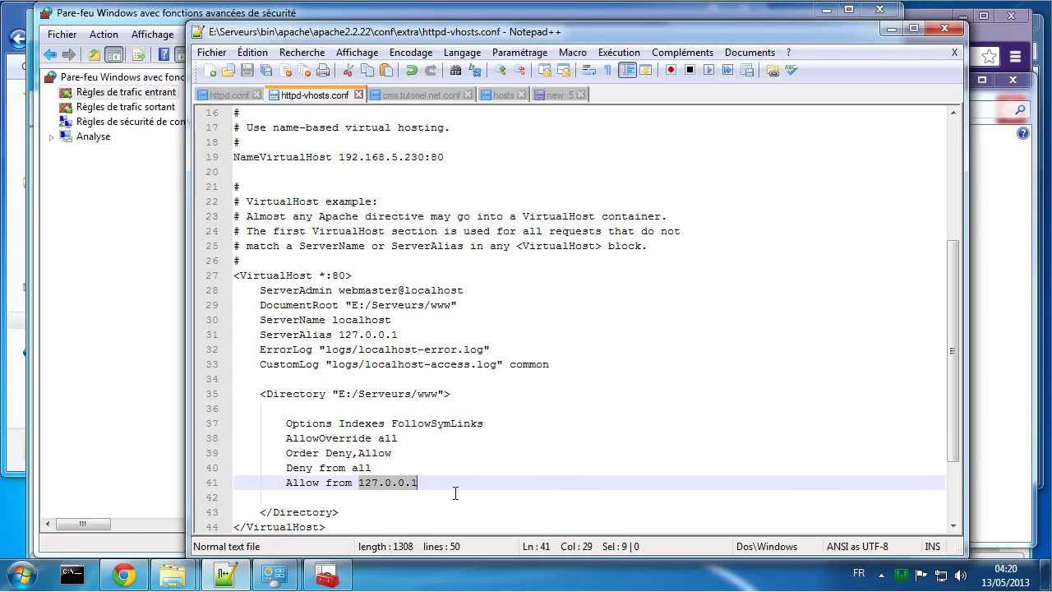
text(all)
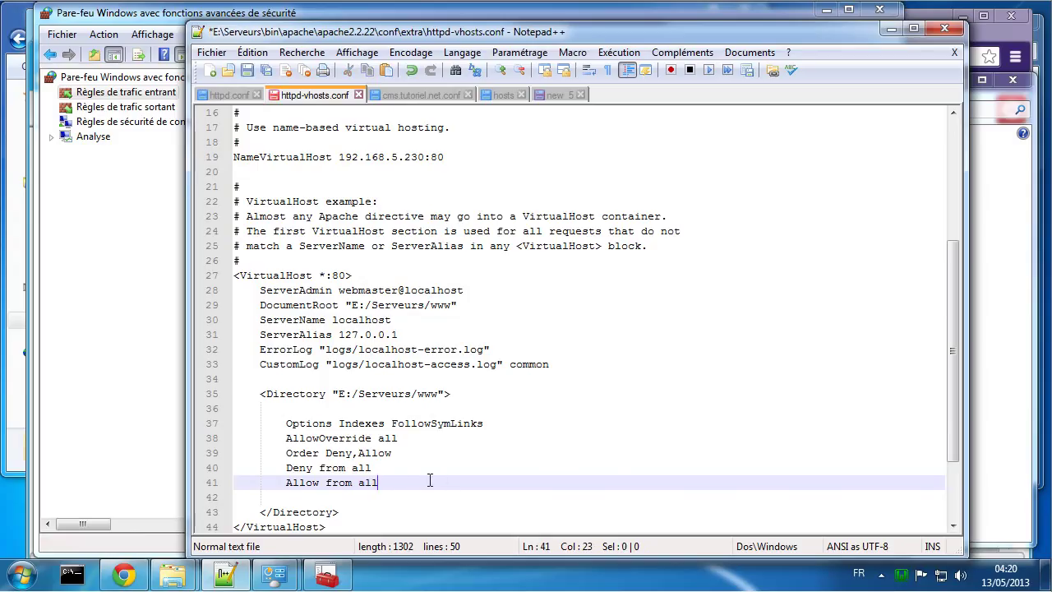
Step: Delete the 'Deny from all' line and save httpd-vhosts.conf
drag(397, 470, 237, 470)
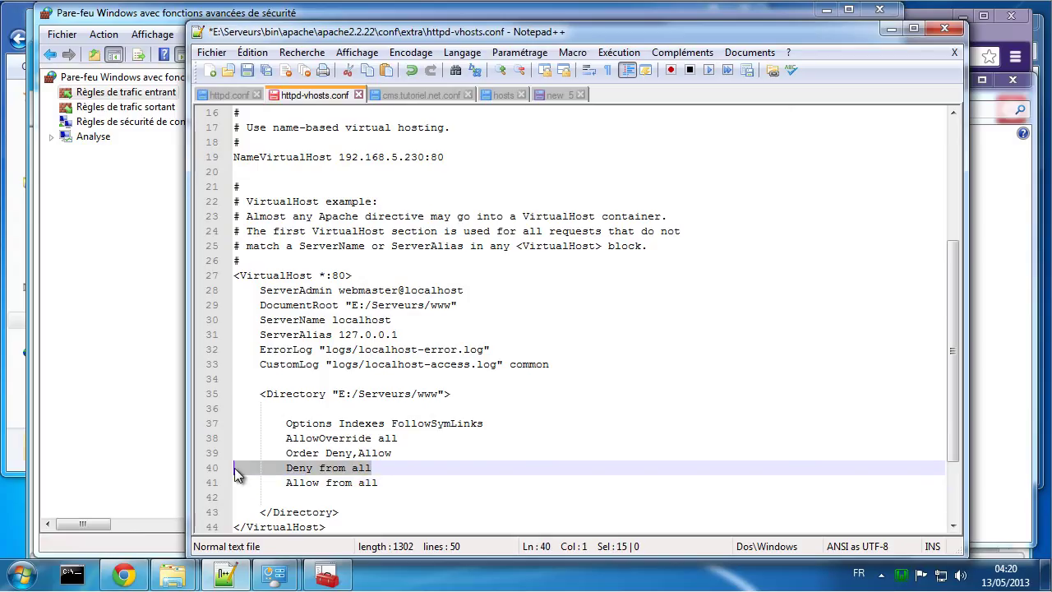
key(BackSpace)
key(BackSpace)
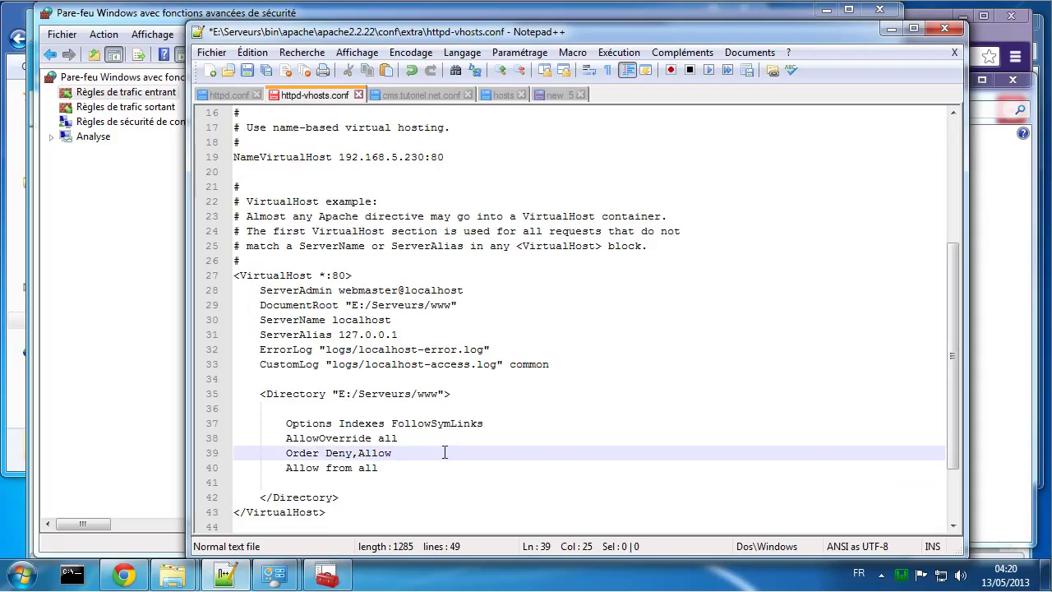
key(ctrl+s)
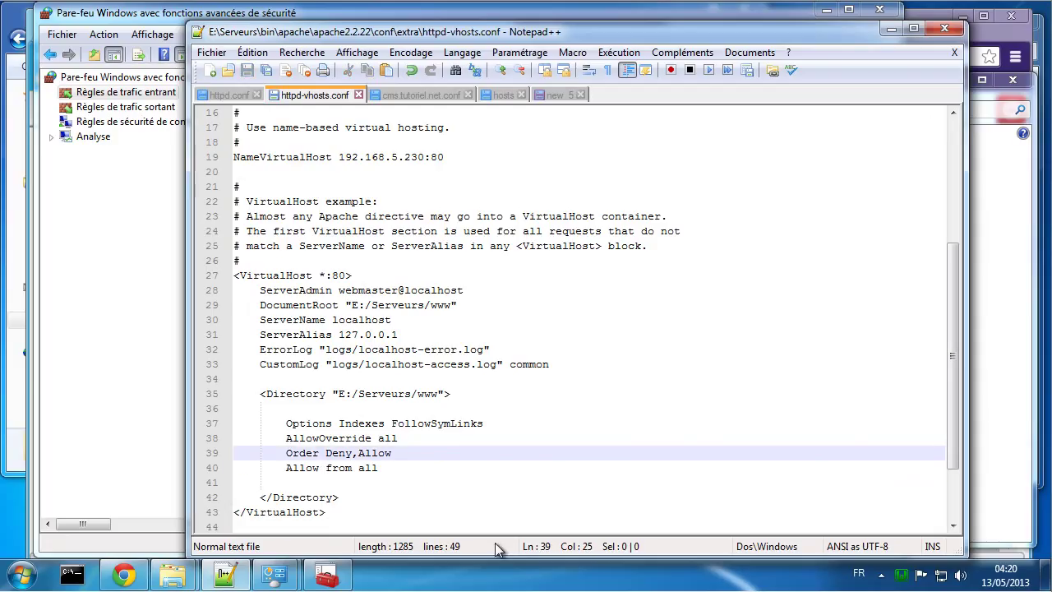
key(alt+Tab)
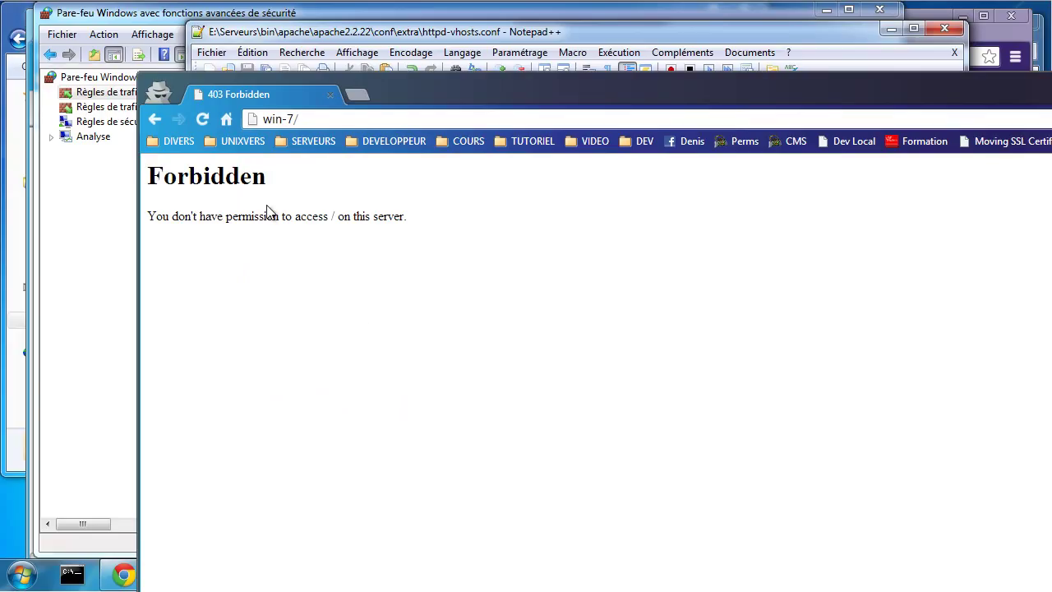
Step: Reload win-7/, then restart all WampServer services from the tray menu
click(204, 120)
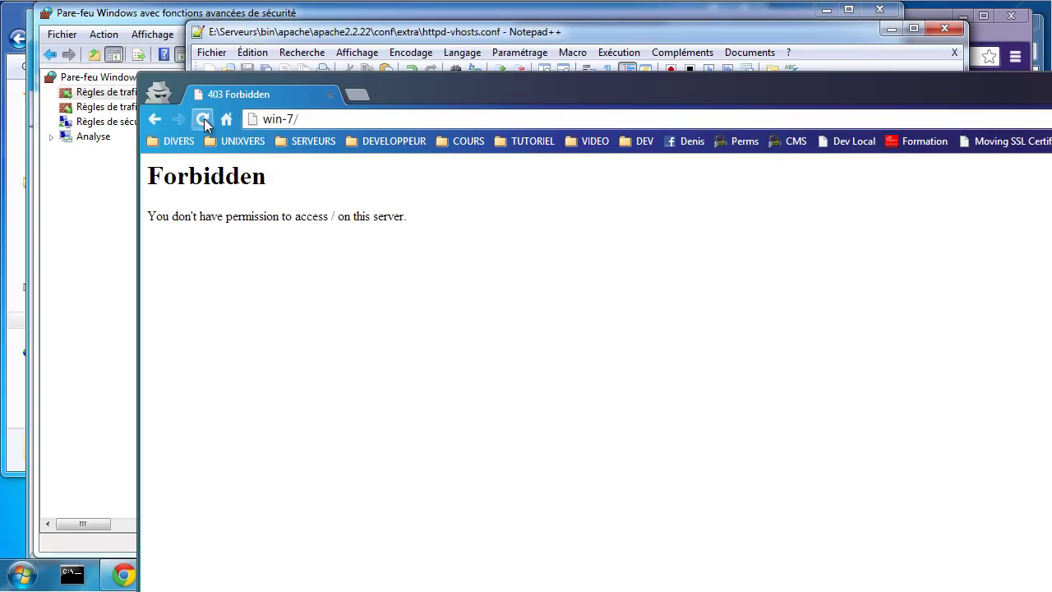
click(111, 337)
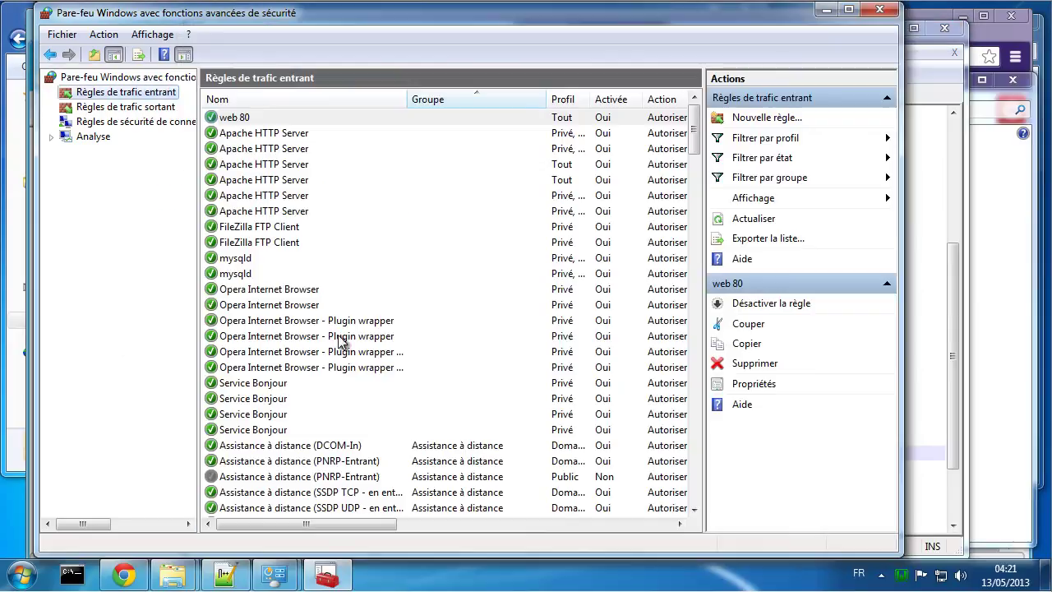
click(902, 575)
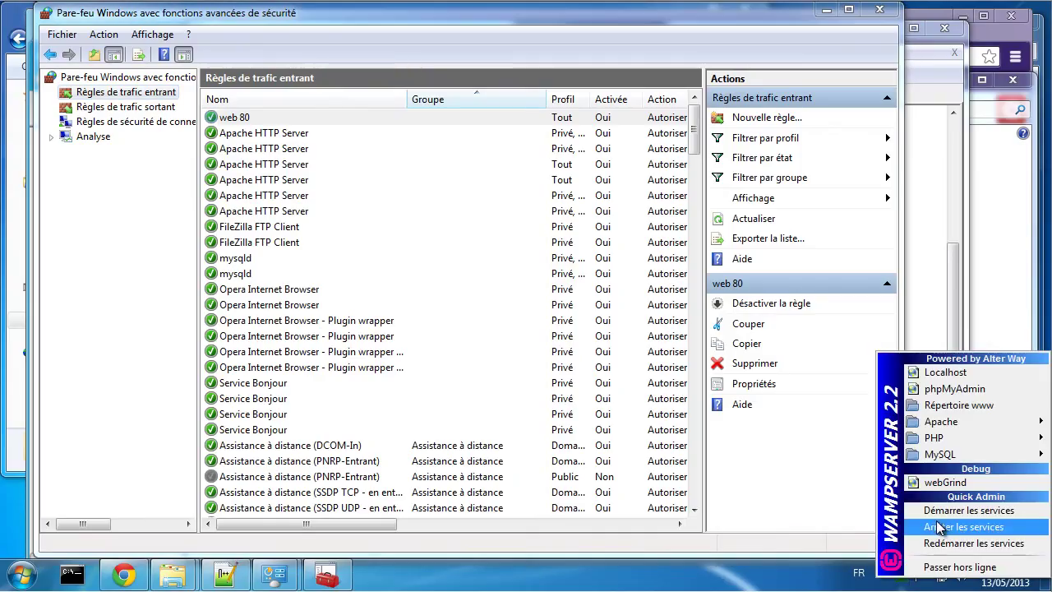
click(940, 544)
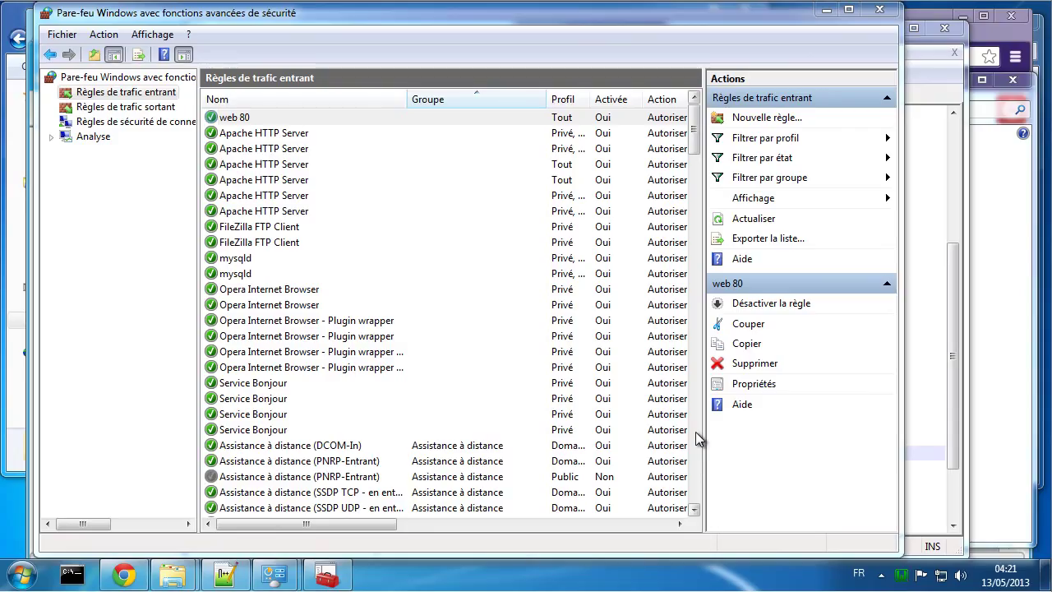
key(alt+Tab)
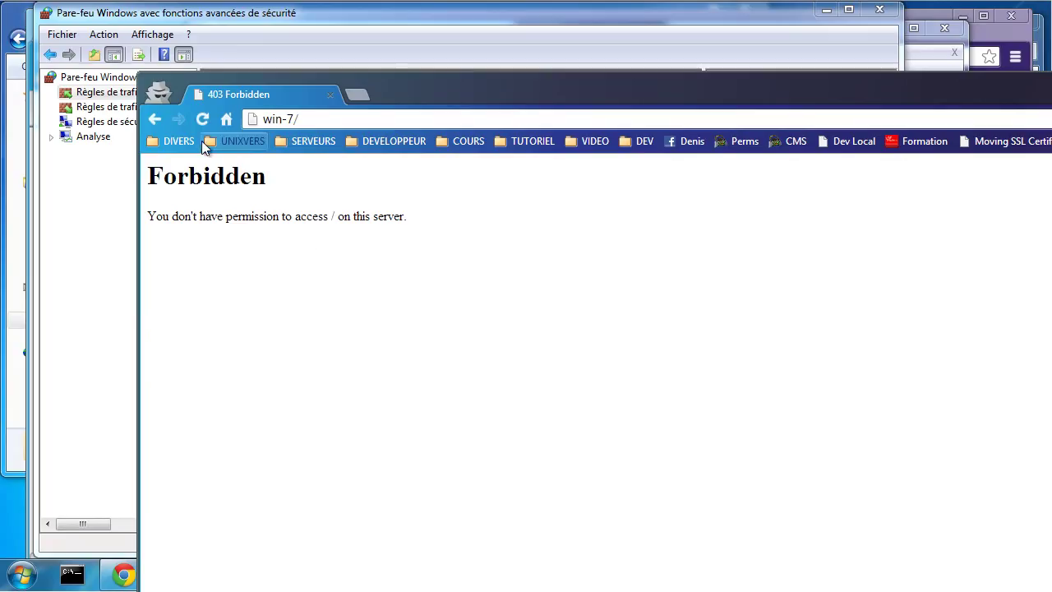
Step: Reload win-7/ to show the WampServer home page, then close the firewall console
click(203, 121)
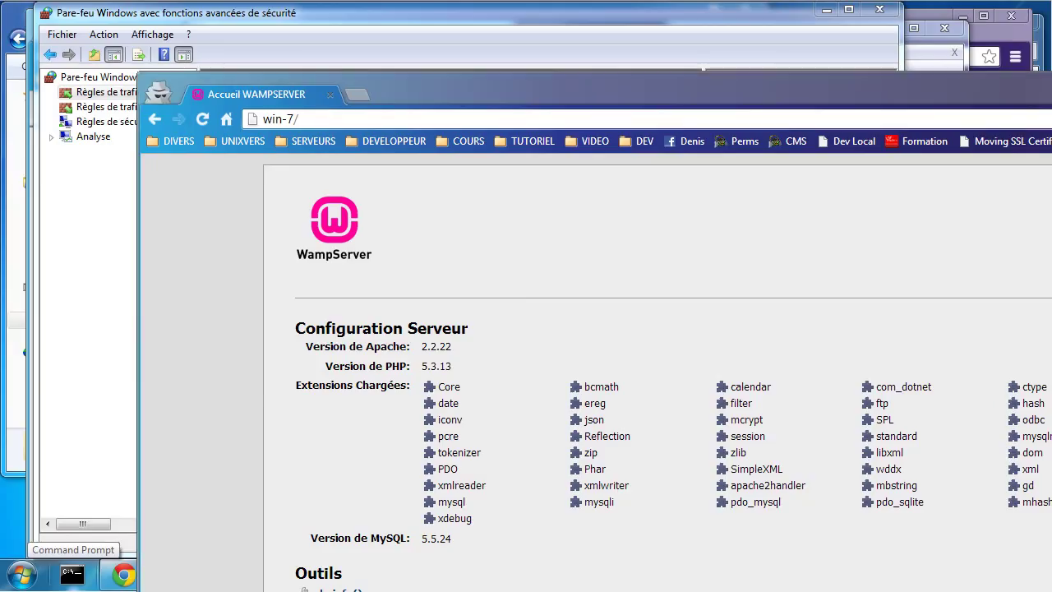
drag(1051, 102, 627, 82)
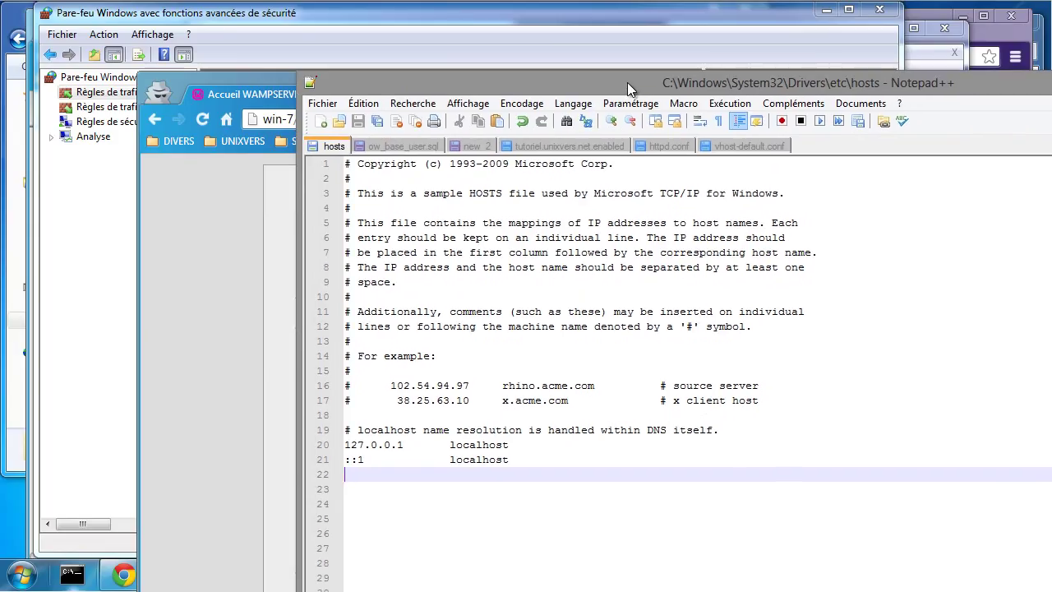
drag(627, 83, 1051, 82)
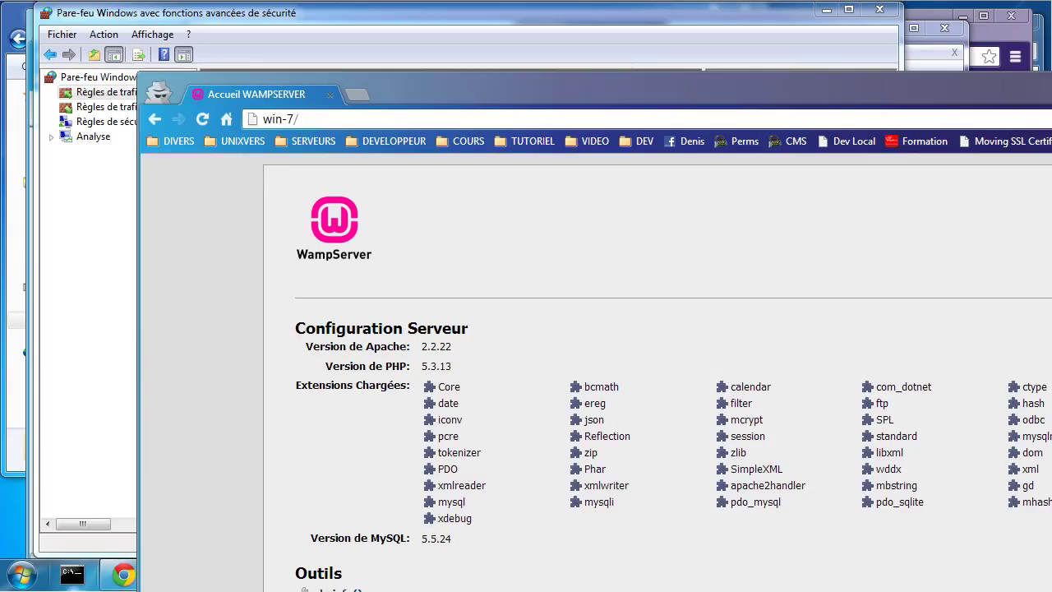
click(327, 119)
click(99, 369)
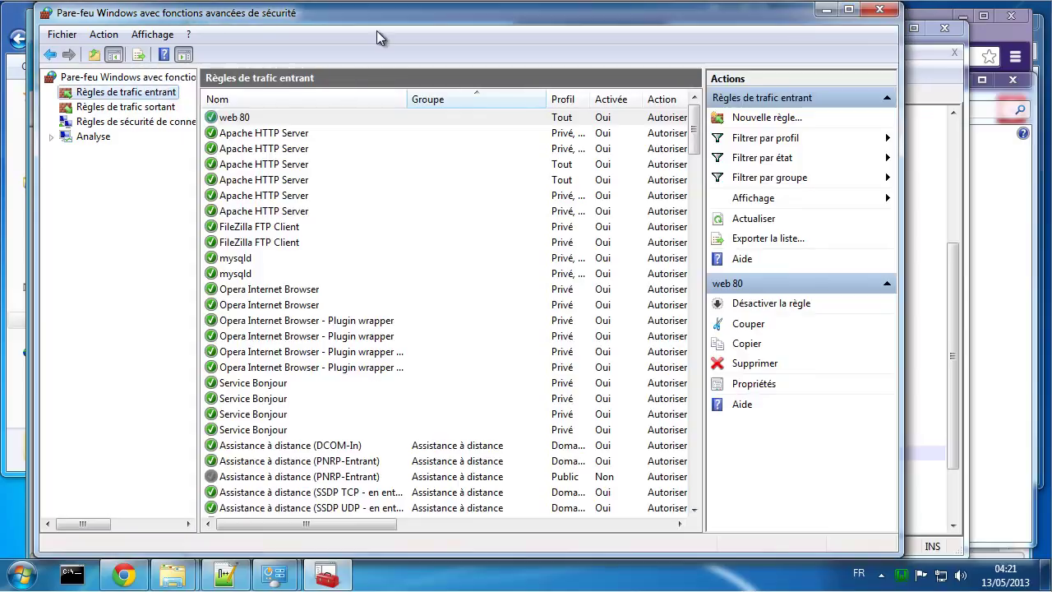
click(879, 10)
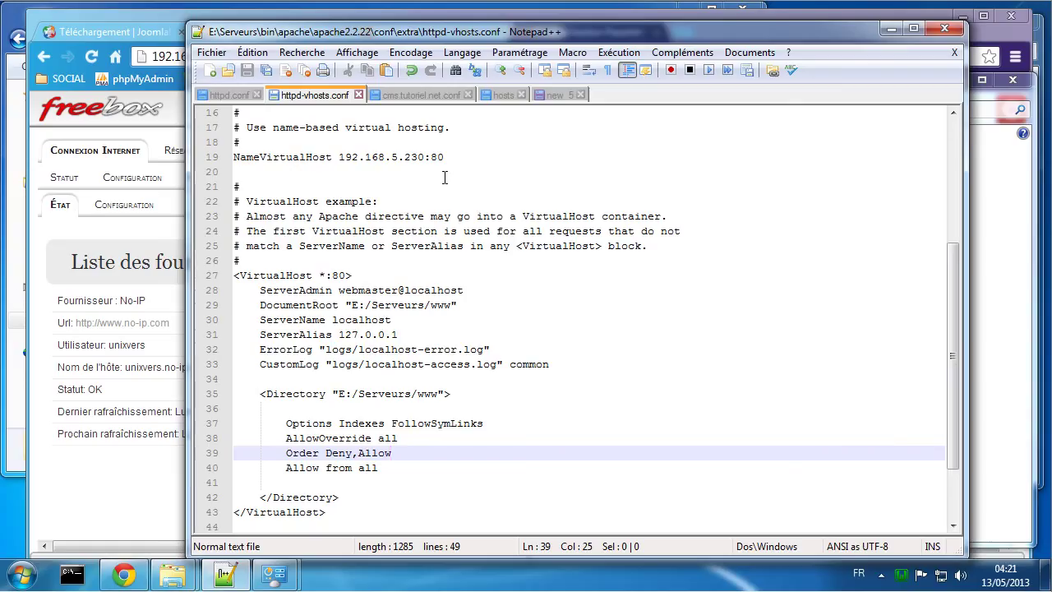
Step: Open the Freebox OS Redirections de ports settings under Réseau local
click(91, 518)
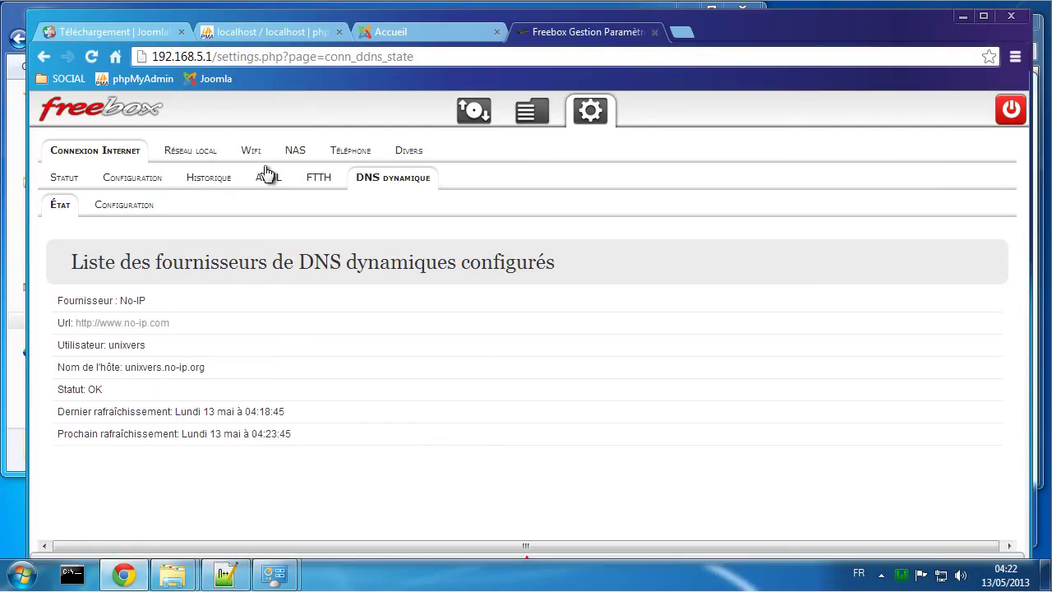
click(194, 156)
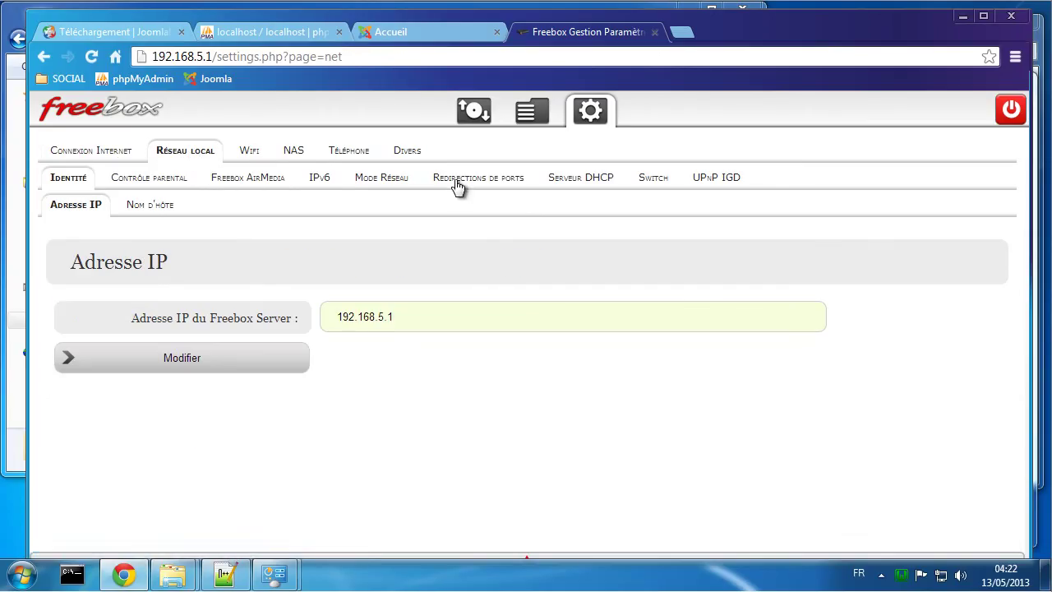
click(457, 180)
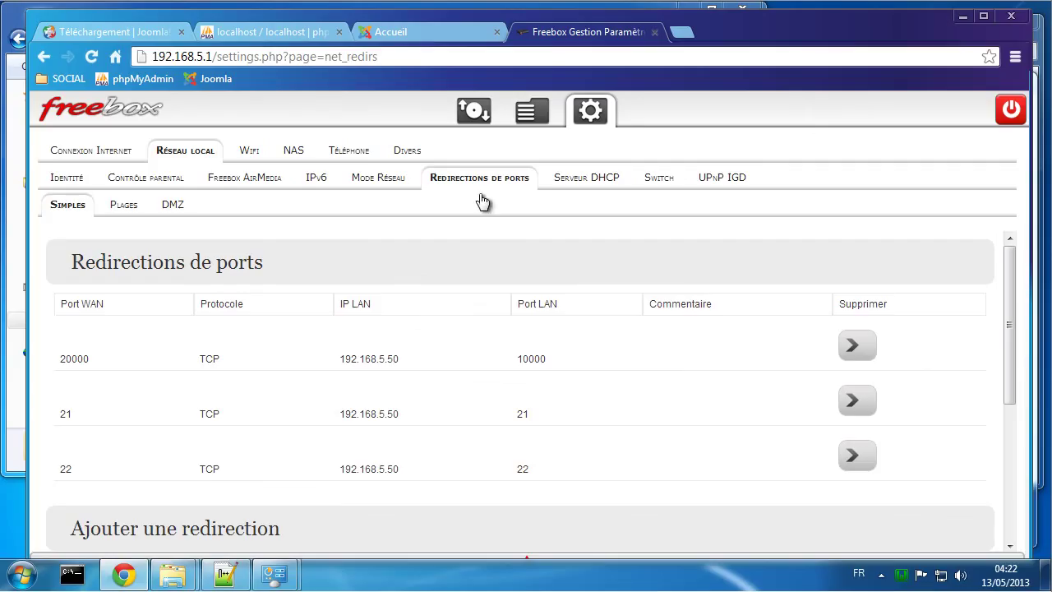
scroll(411, 282, down, 1)
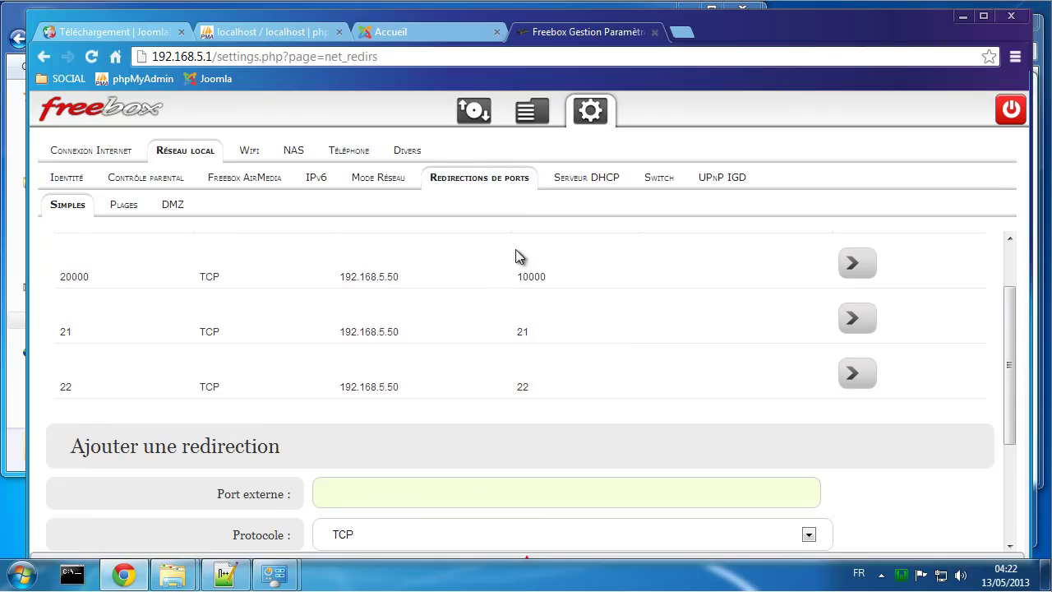
scroll(521, 251, down, 1)
scroll(488, 246, up, 1)
scroll(488, 235, down, 2)
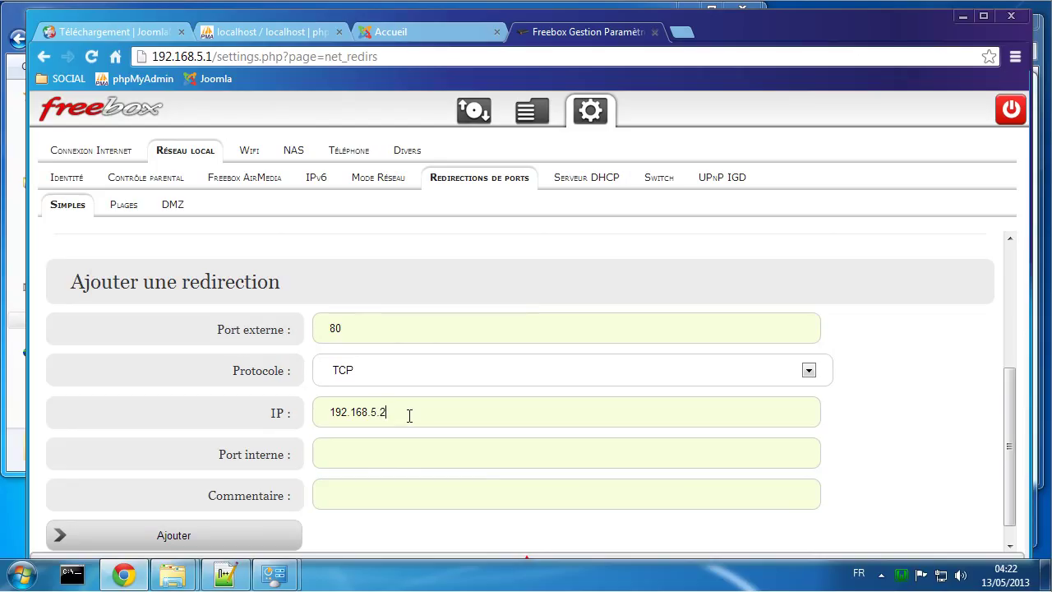
Step: Add a TCP redirection from external port 80 to 192.168.5.230 port 80 and check the list
click(377, 442)
click(186, 539)
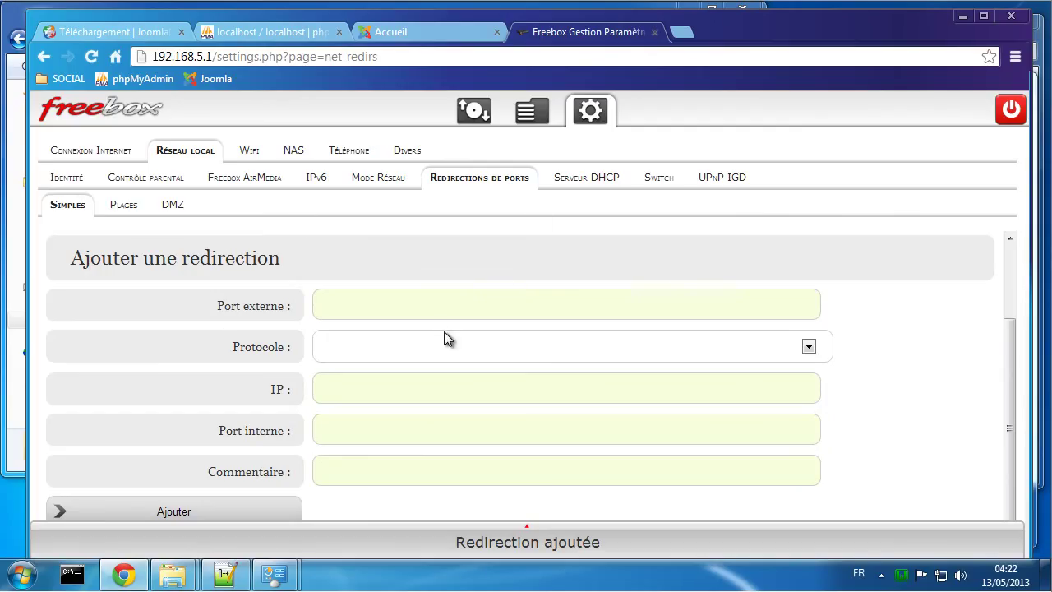
scroll(444, 331, up, 1)
scroll(444, 371, up, 1)
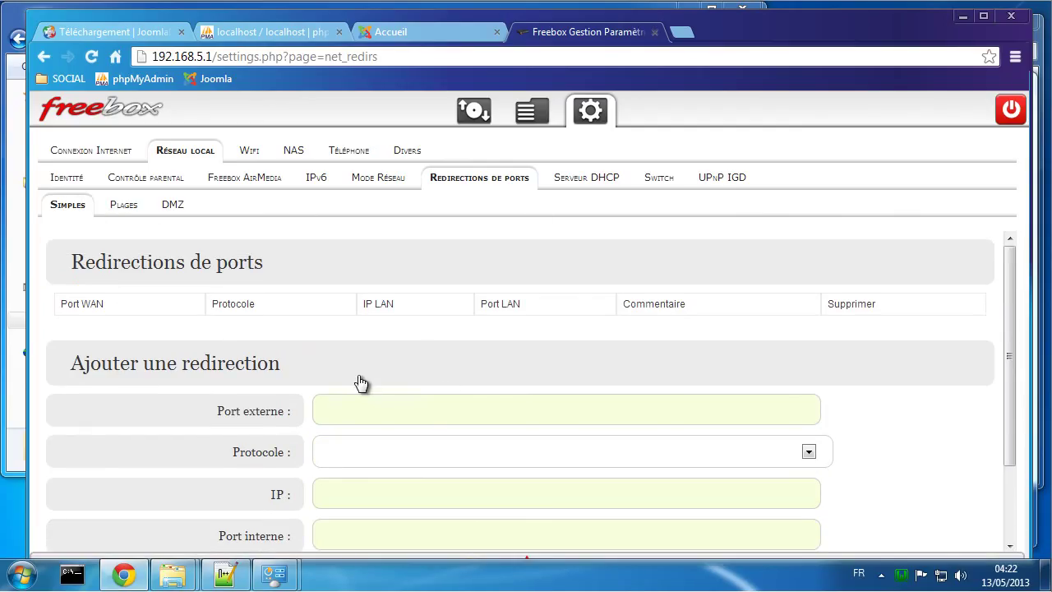
click(76, 212)
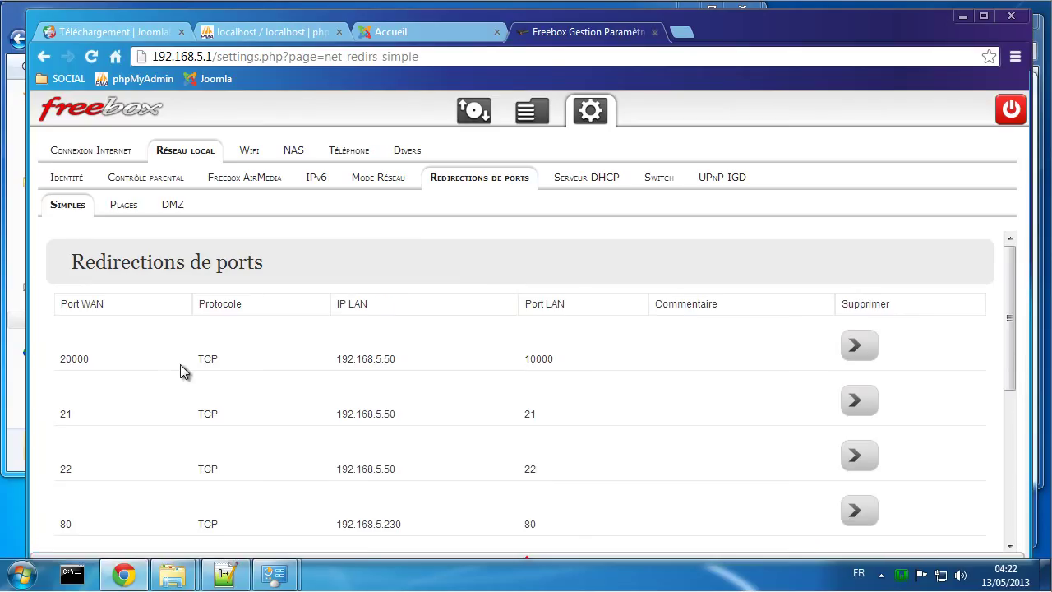
scroll(180, 364, down, 1)
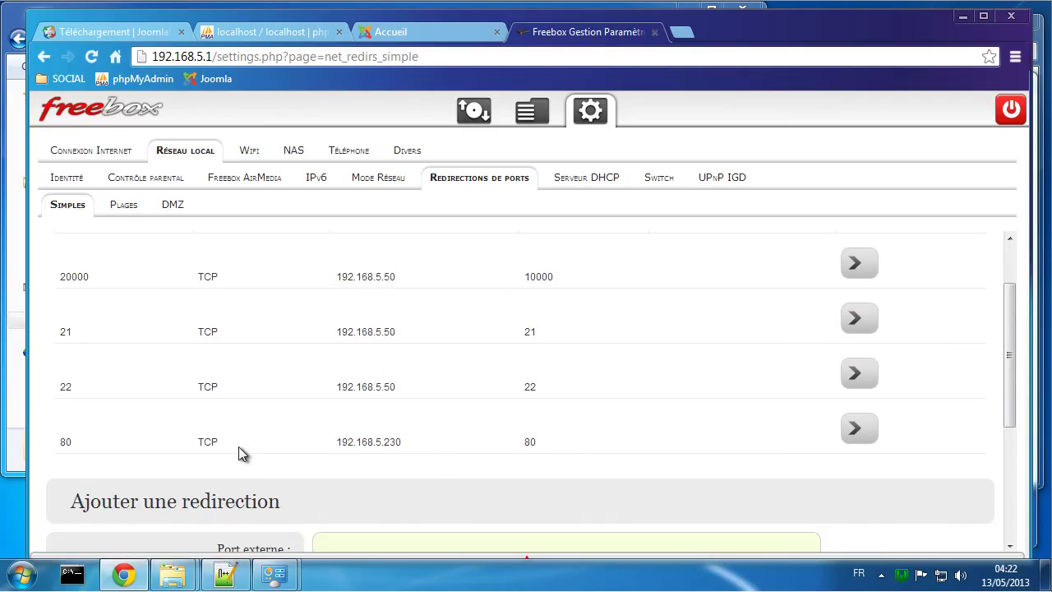
click(680, 31)
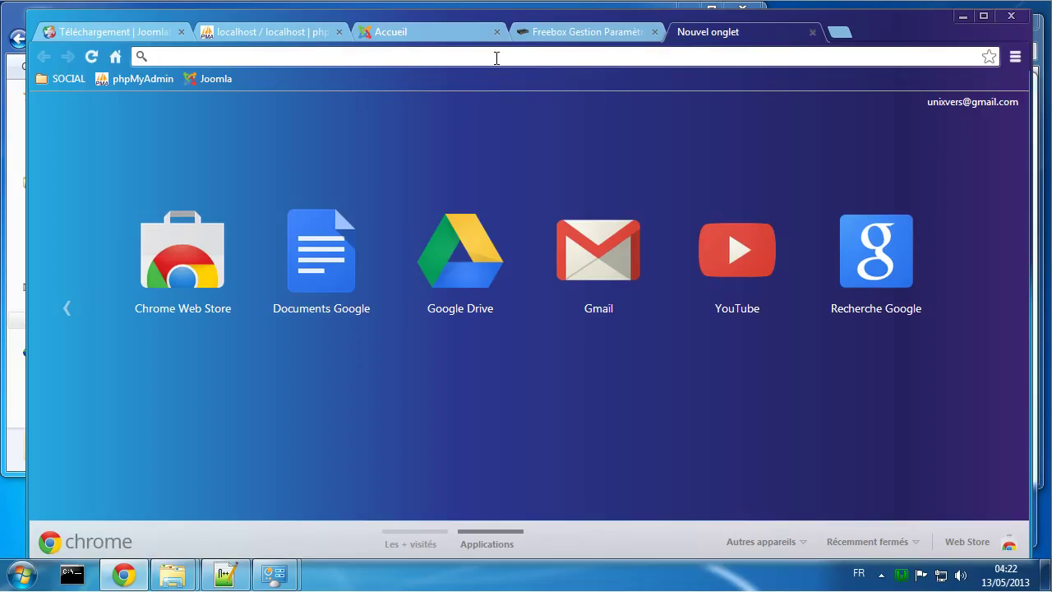
Step: Load unixvers.no-ip.org in the new tab to reach the Tutoriel Joomla homepage
text(un)
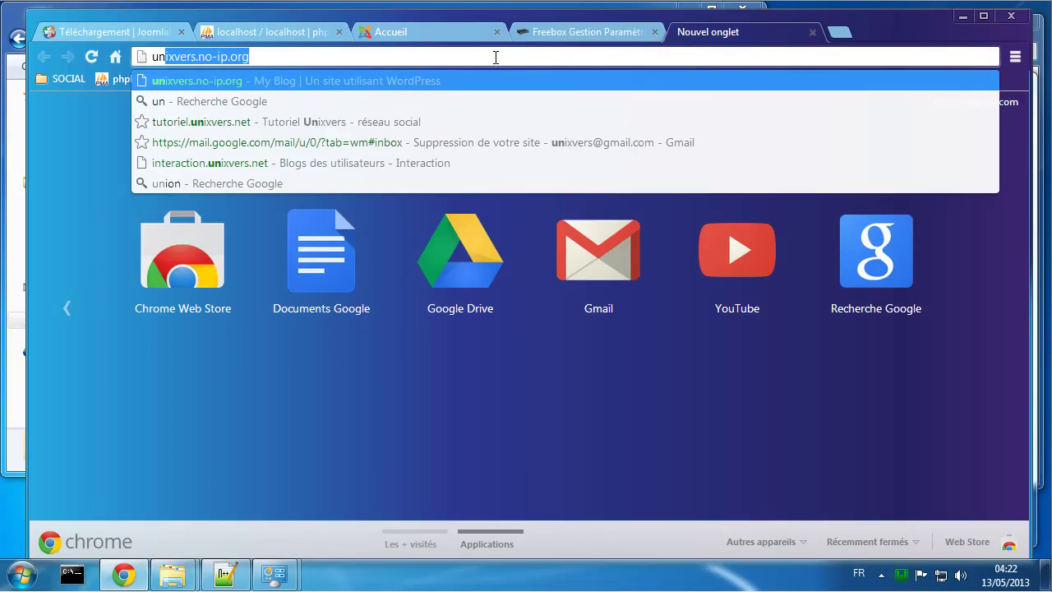
text(ixvers)
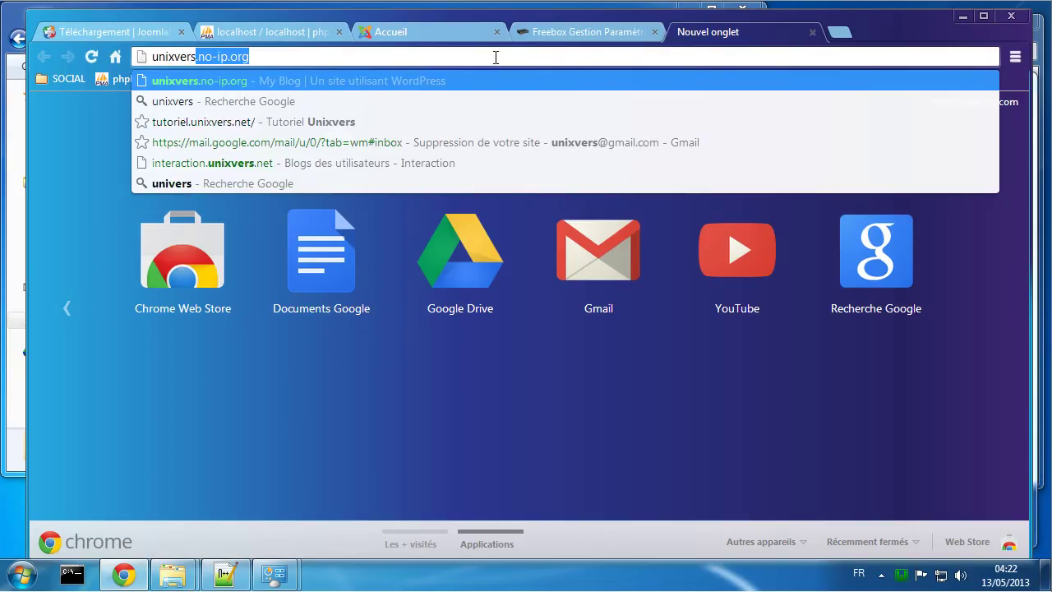
key(Return)
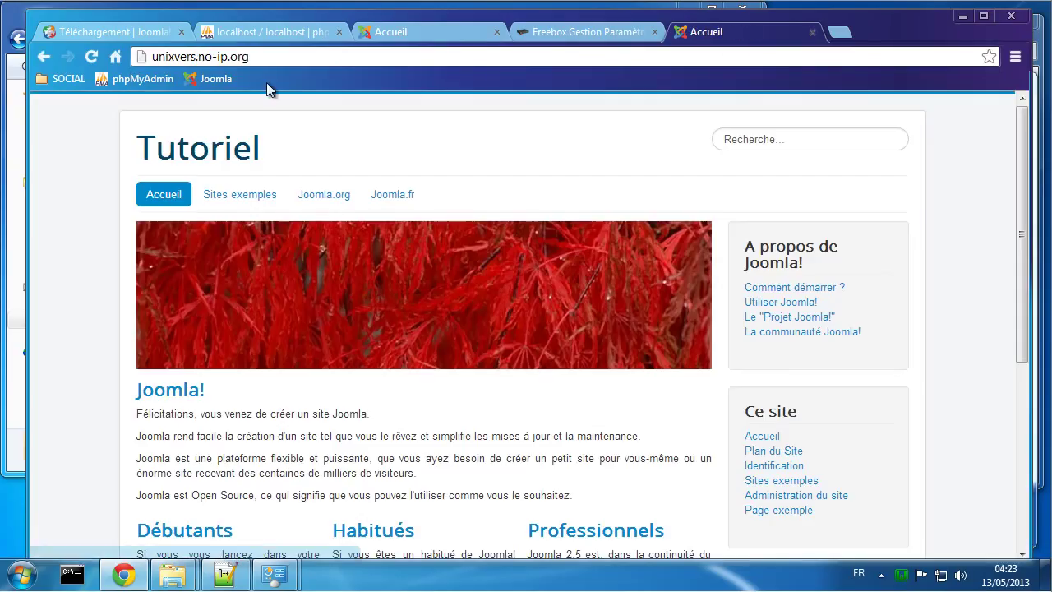
drag(261, 57, 142, 56)
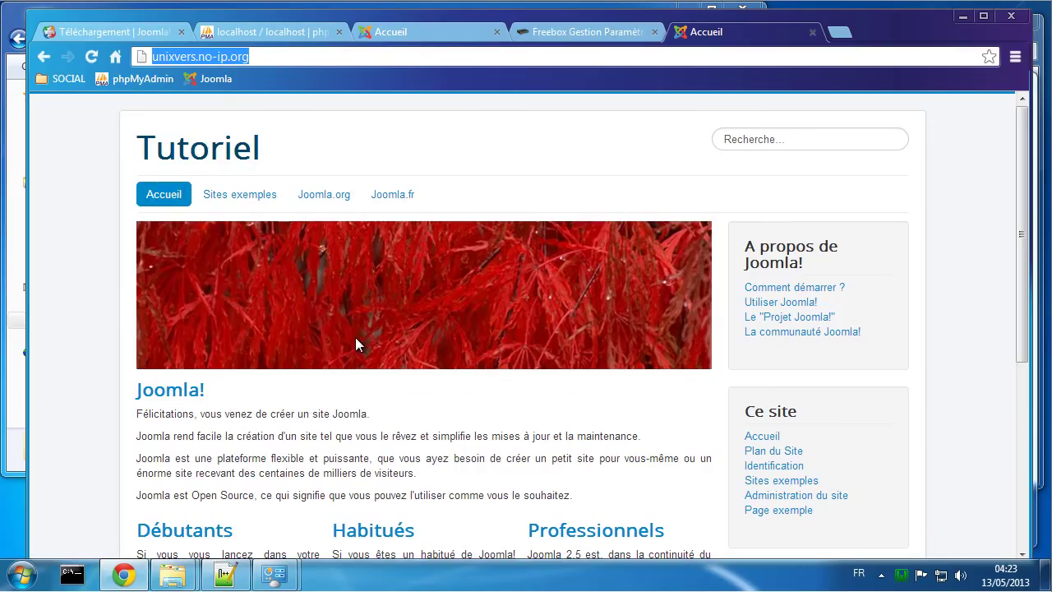
click(239, 574)
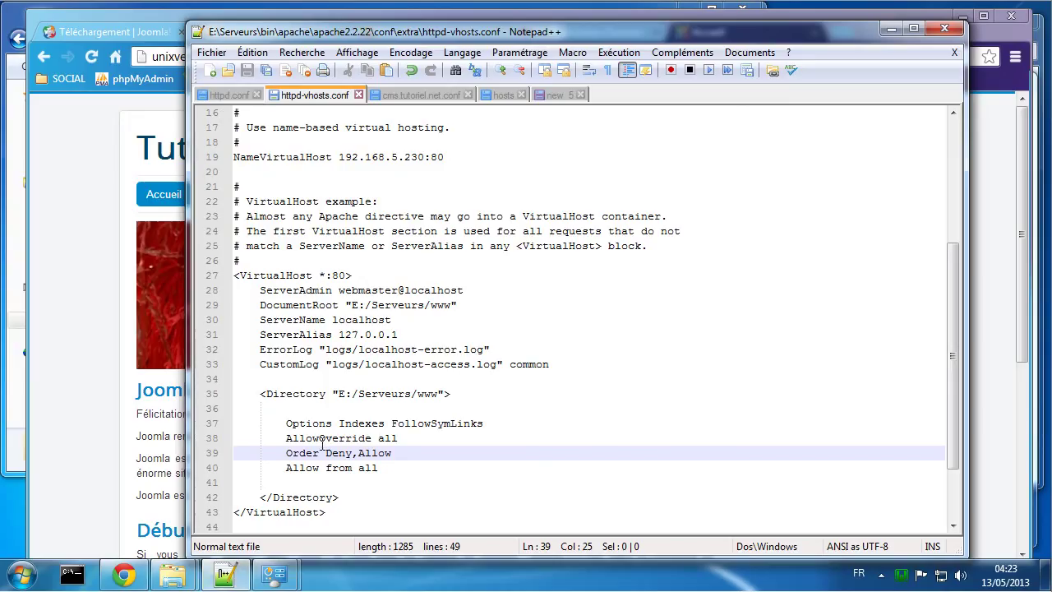
Step: Check the joomla database password notes and the cms.tutoriel.net hosts line, then return to Chrome
click(228, 94)
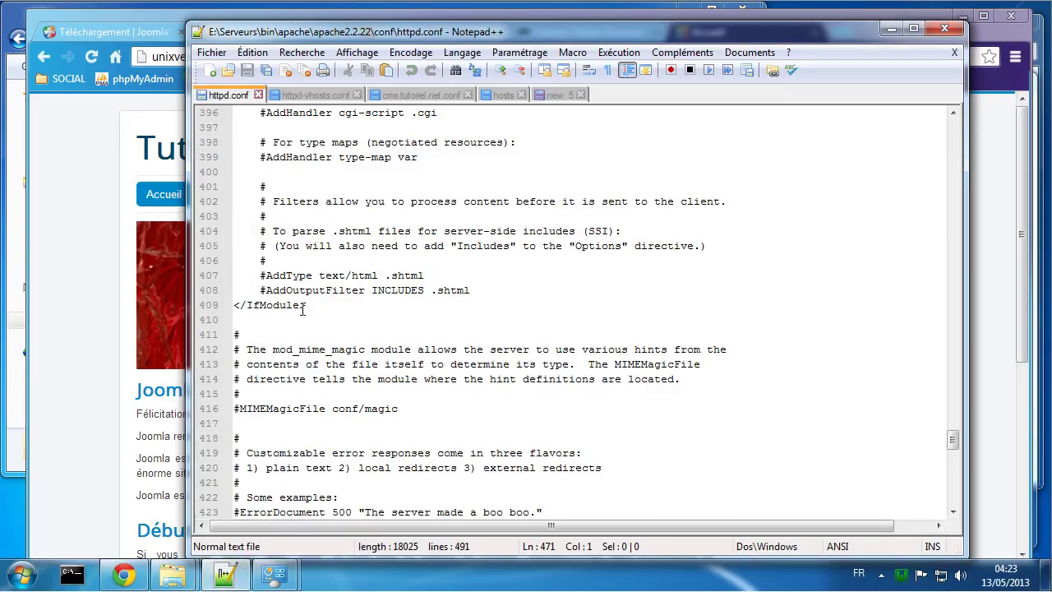
click(555, 96)
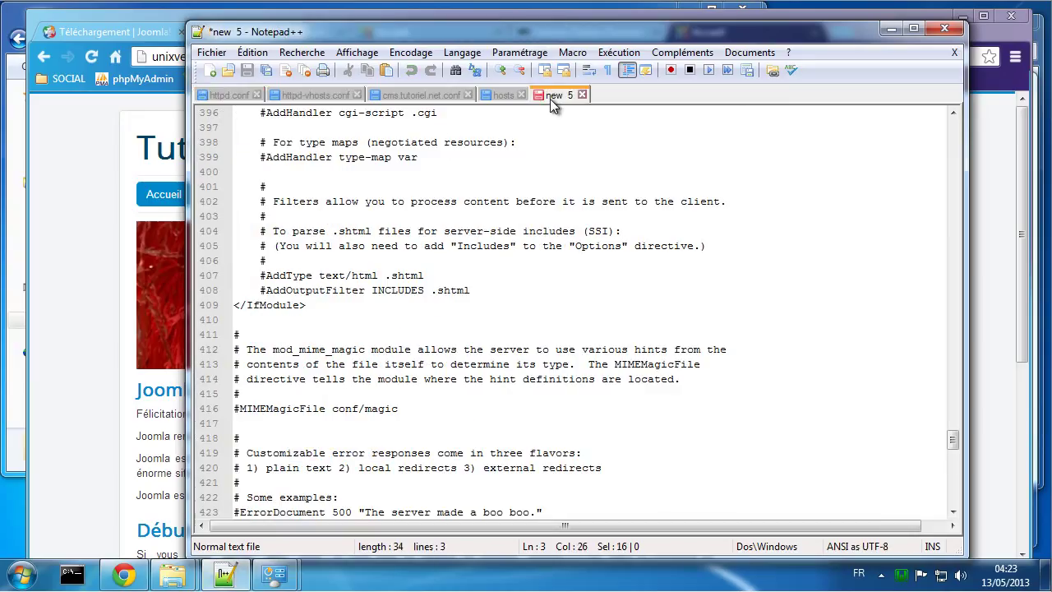
click(501, 94)
click(292, 468)
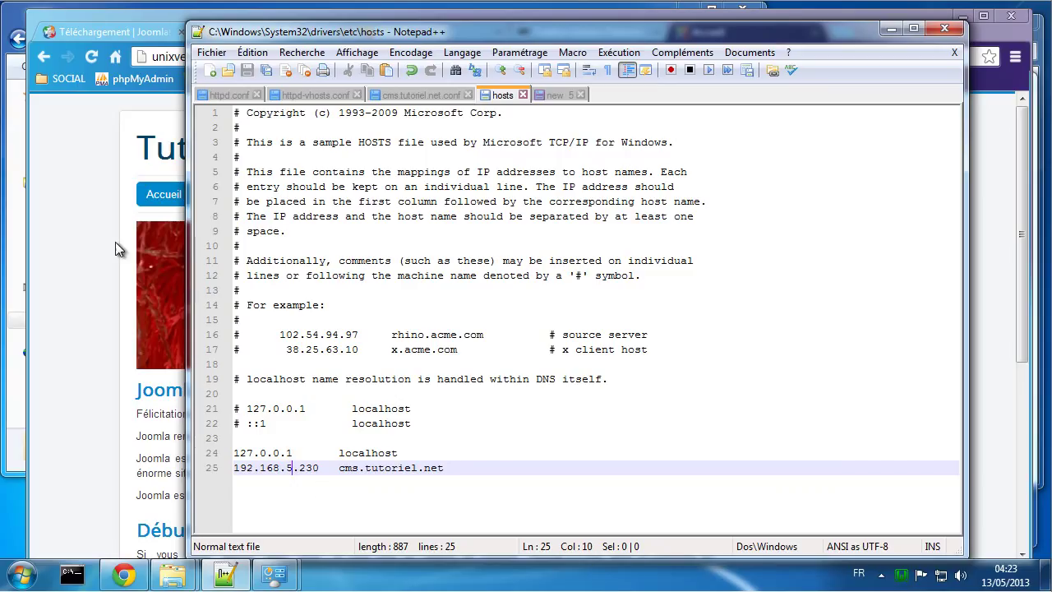
click(82, 218)
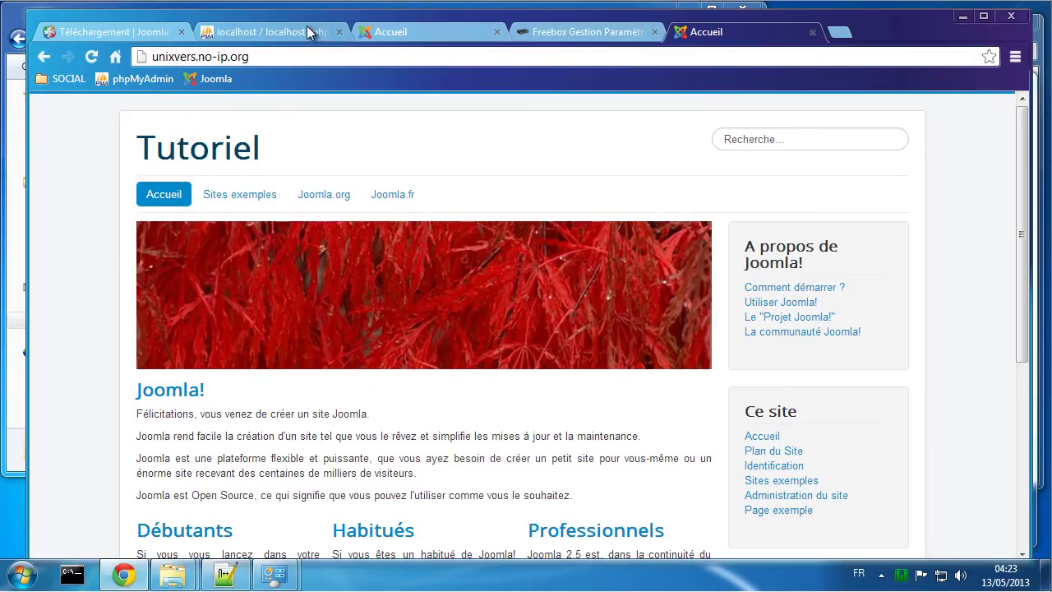
click(259, 55)
key(ctrl+c)
Step: Copy unixvers.no-ip.org and paste it into a private window to confirm the Tutoriel homepage loads
right_click(259, 55)
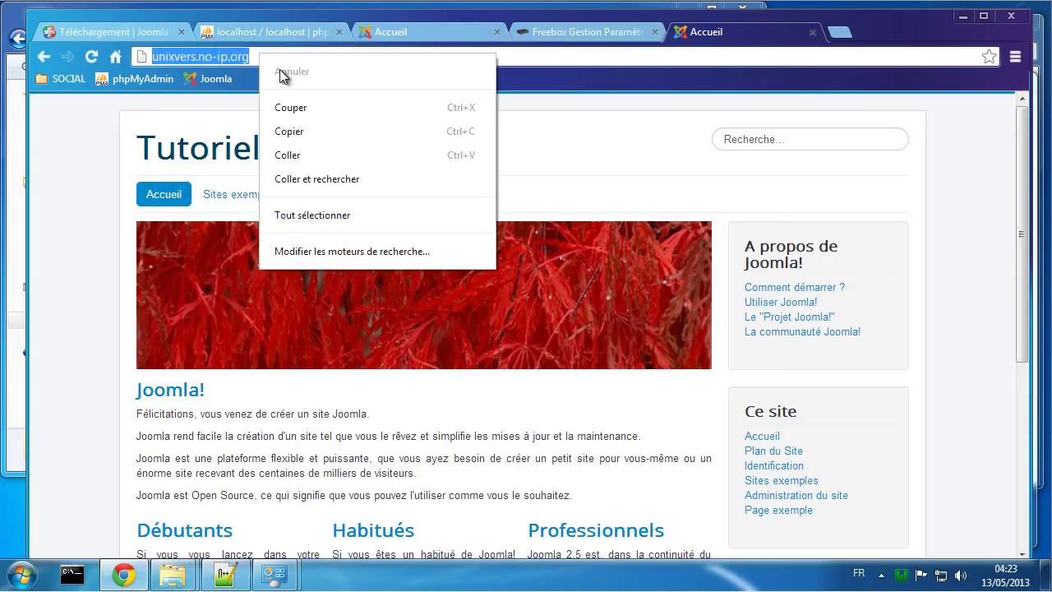
click(303, 134)
key(alt+Tab)
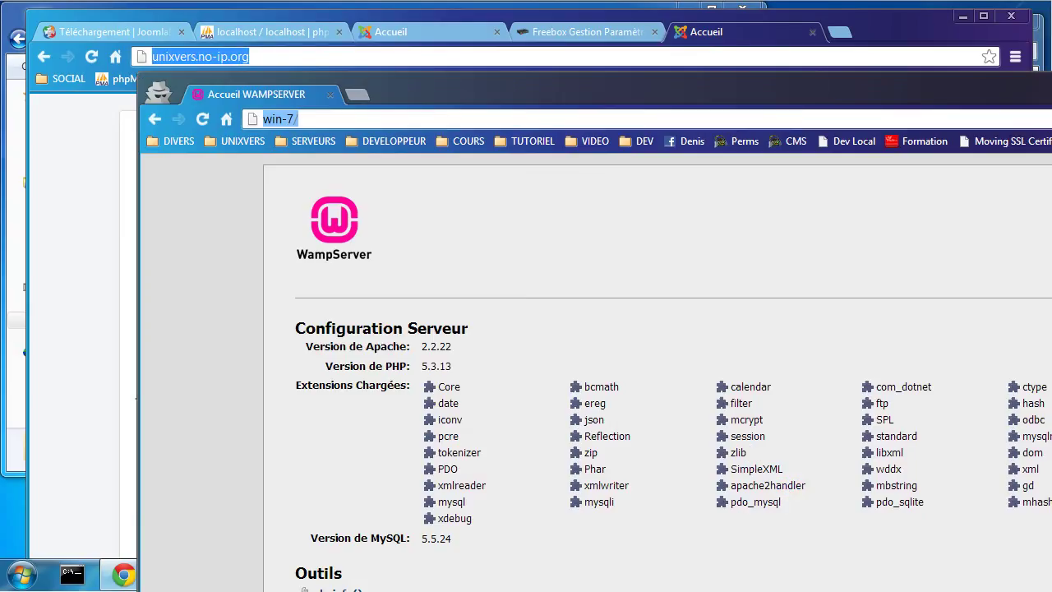
drag(597, 89, 548, 51)
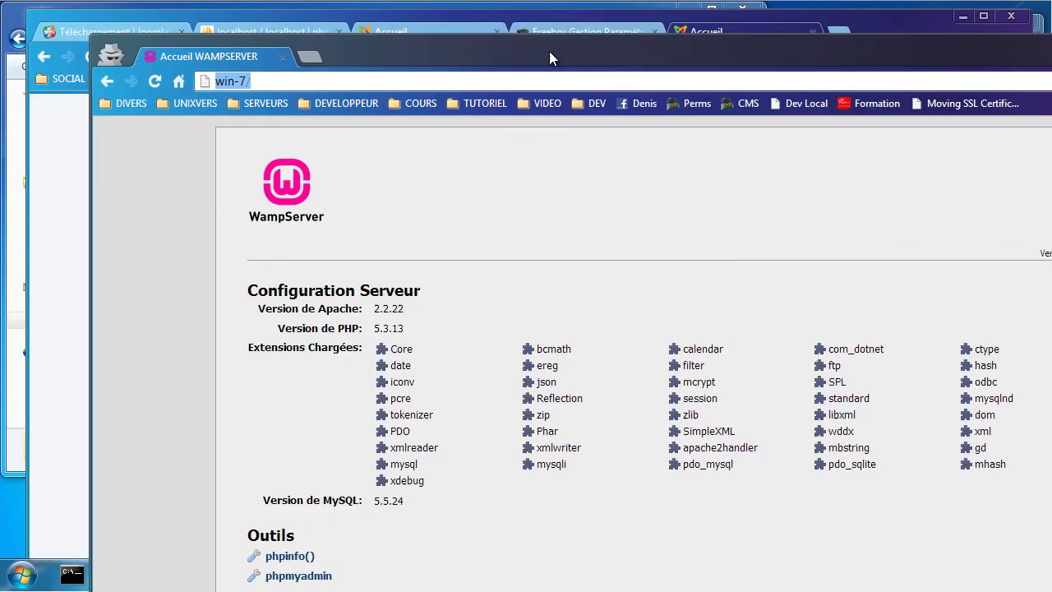
right_click(487, 83)
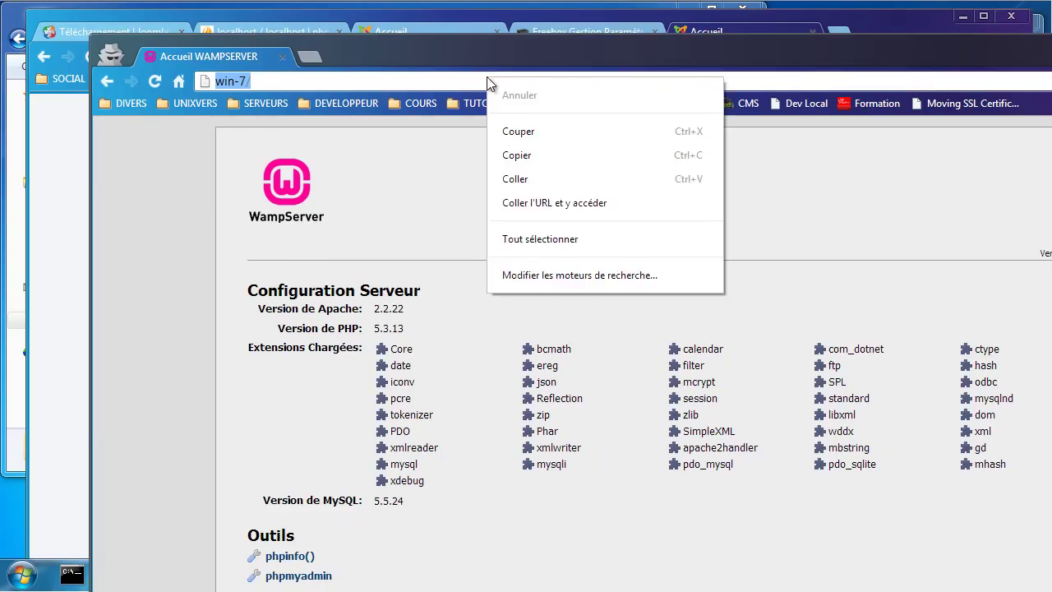
click(618, 203)
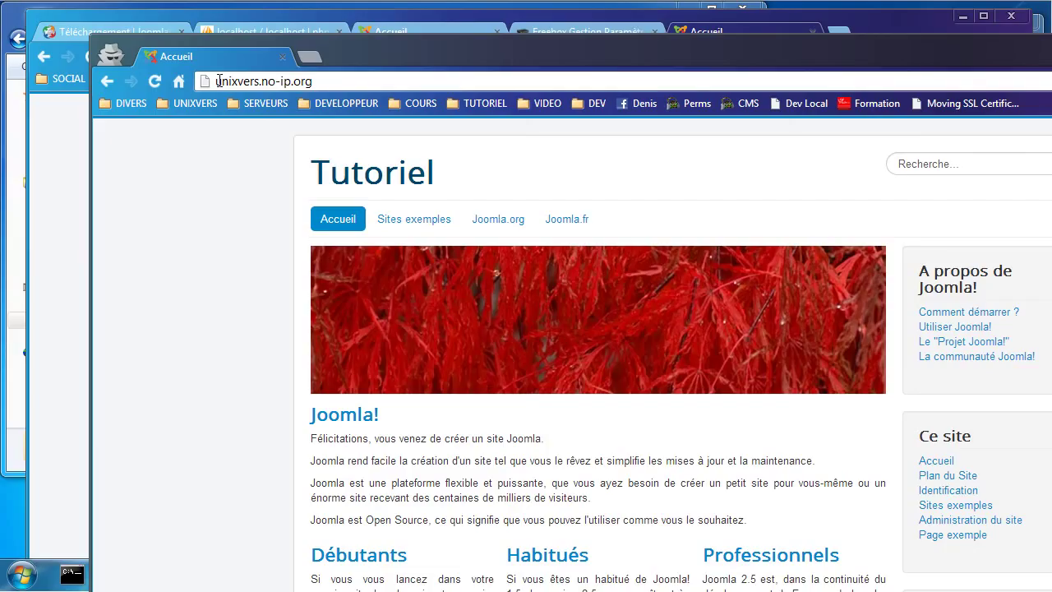
drag(216, 80, 357, 80)
click(50, 380)
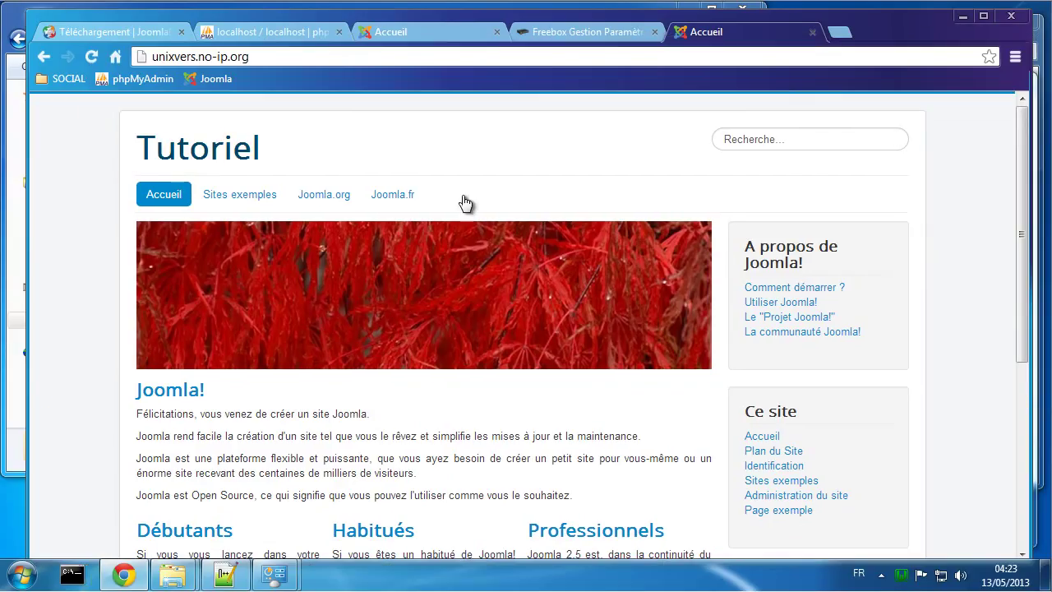
click(900, 574)
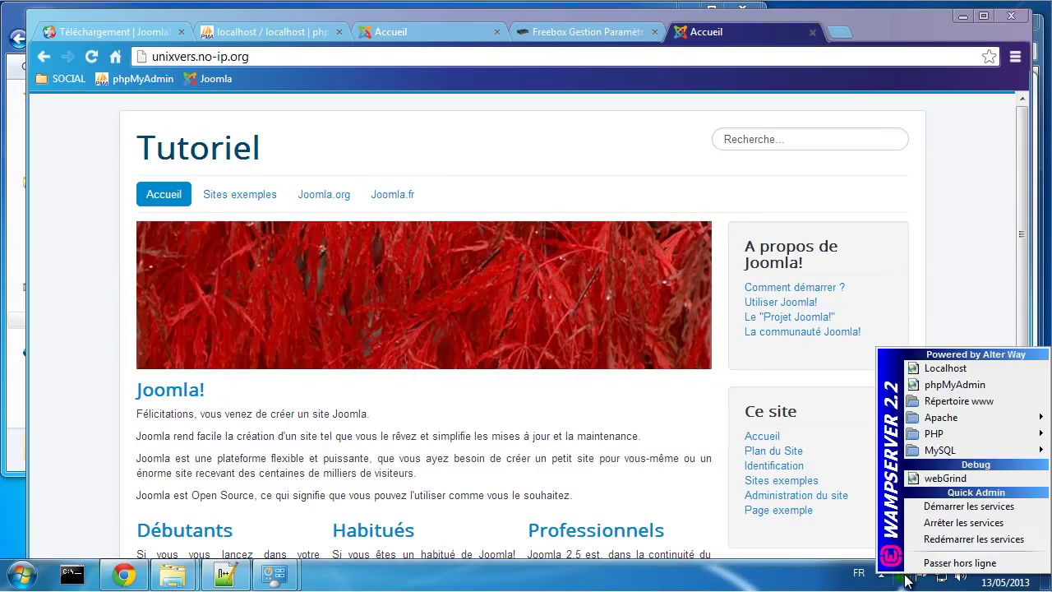
Step: Stop WampServer services, reload unixvers.no-ip.org in a private window, then restart the services
click(945, 525)
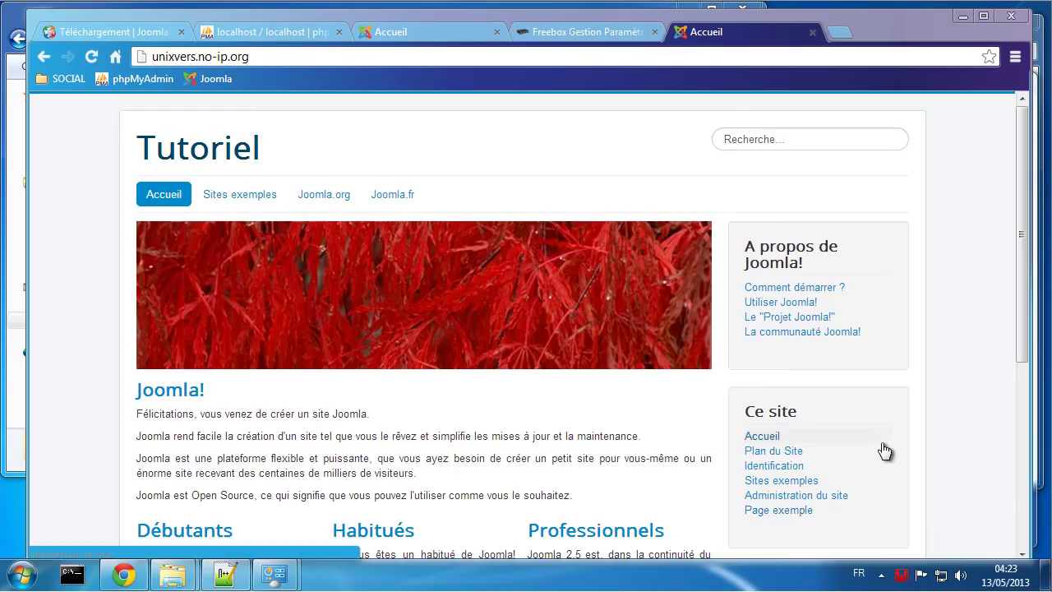
key(ctrl+shift+n)
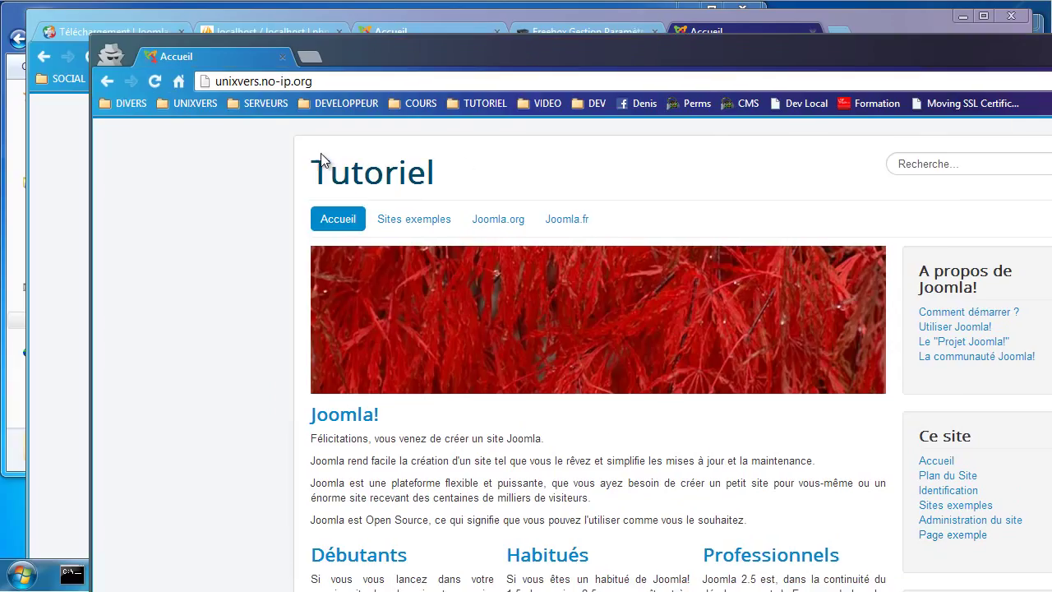
click(154, 83)
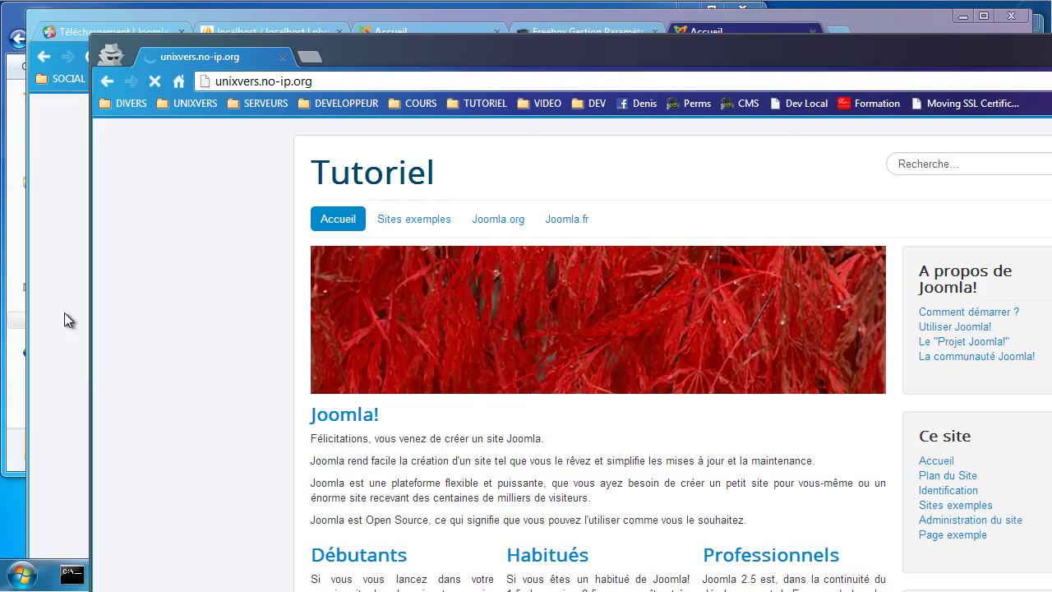
key(alt+F4)
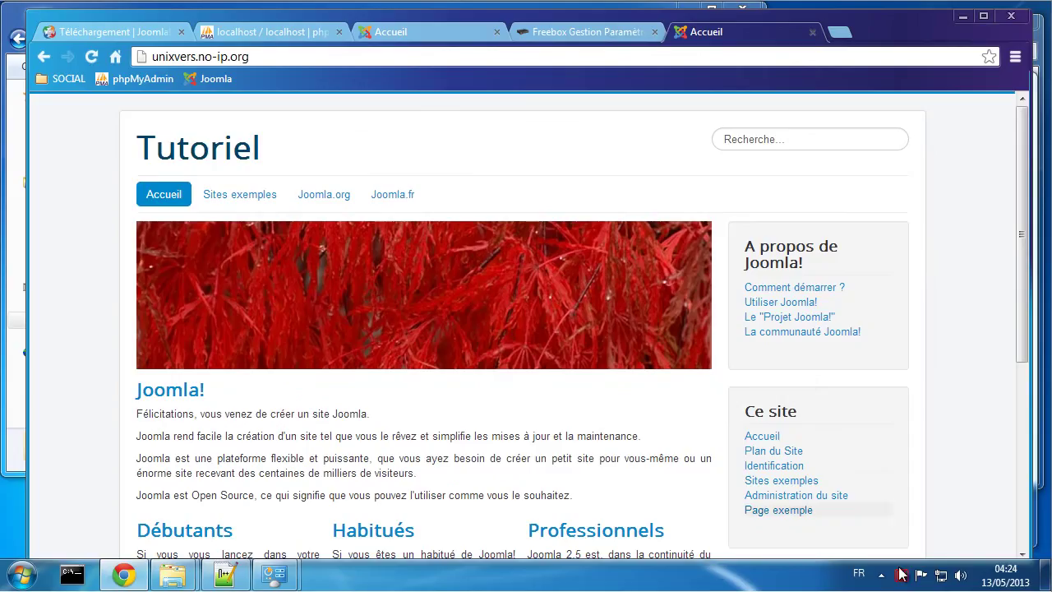
click(900, 574)
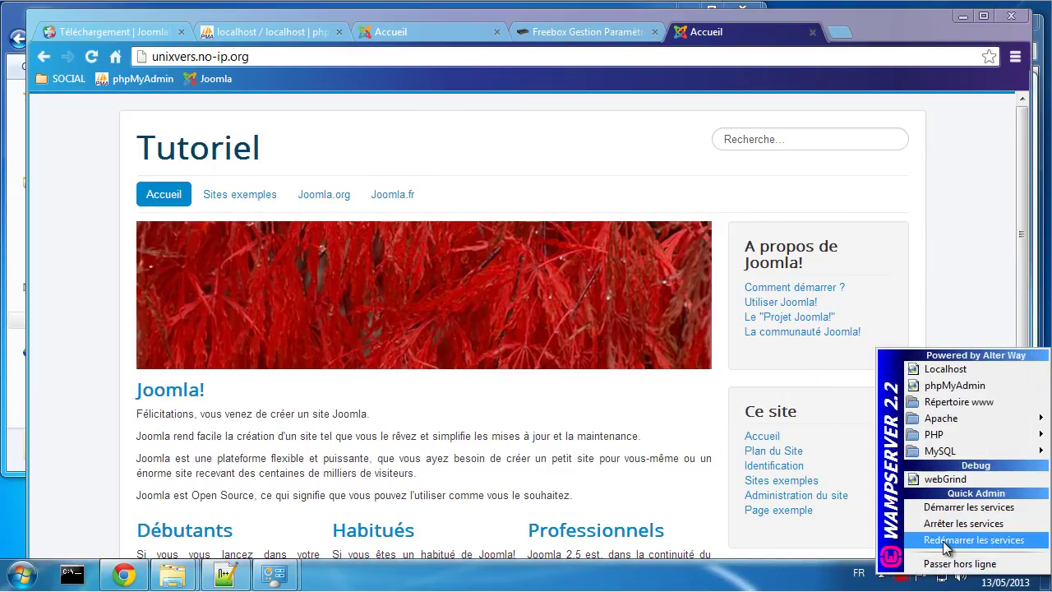
click(943, 542)
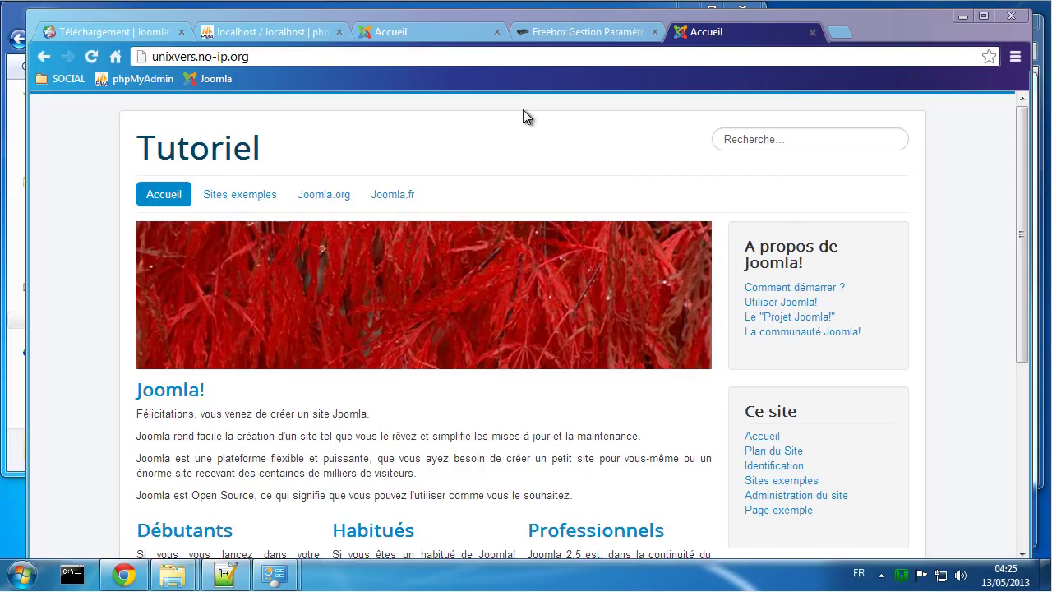
Step: Go to the Google home page and close the Joomla download tab
click(397, 34)
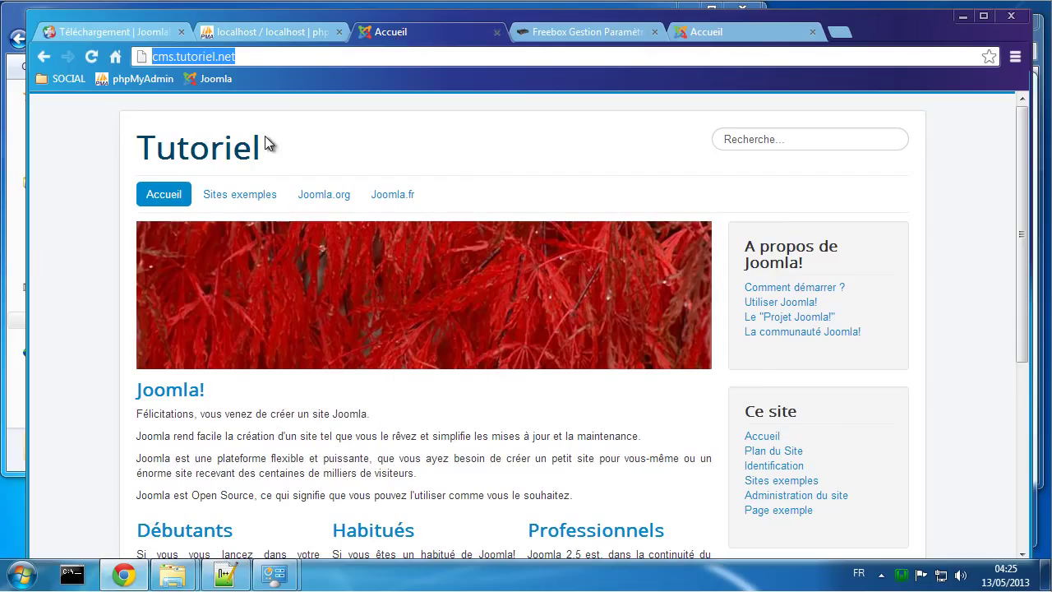
click(112, 56)
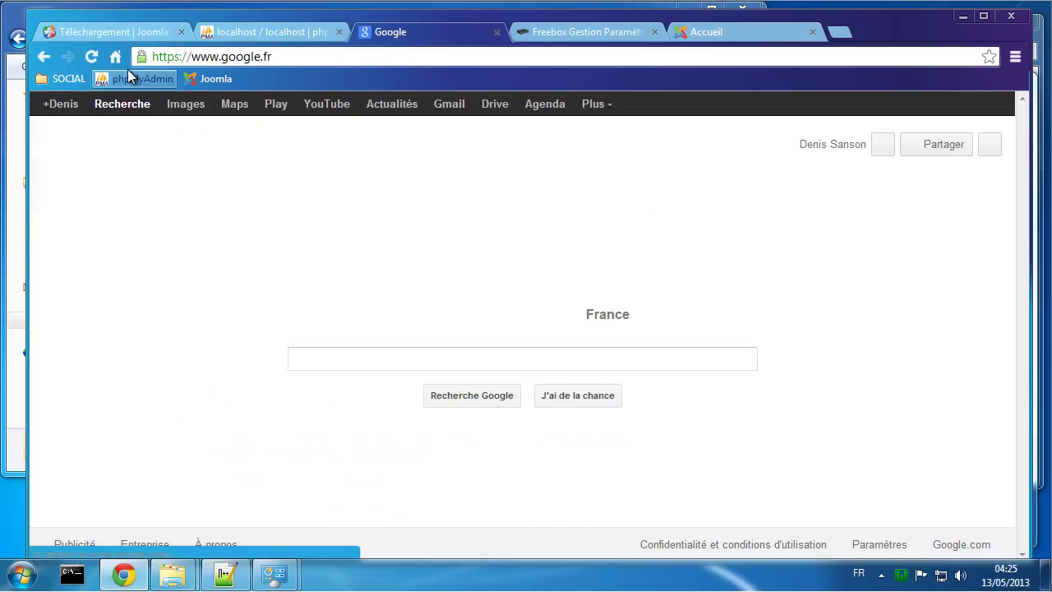
click(183, 32)
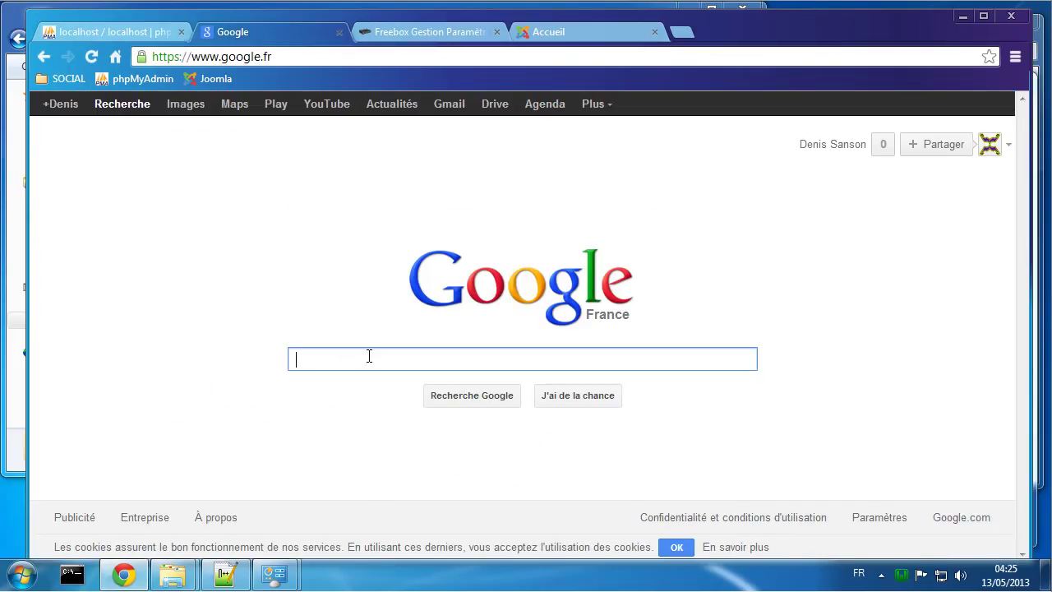
Step: Search 'hebergement gratuit' and open Hostinger from Kommunauty's list of ad-free free hosts
text(hebe)
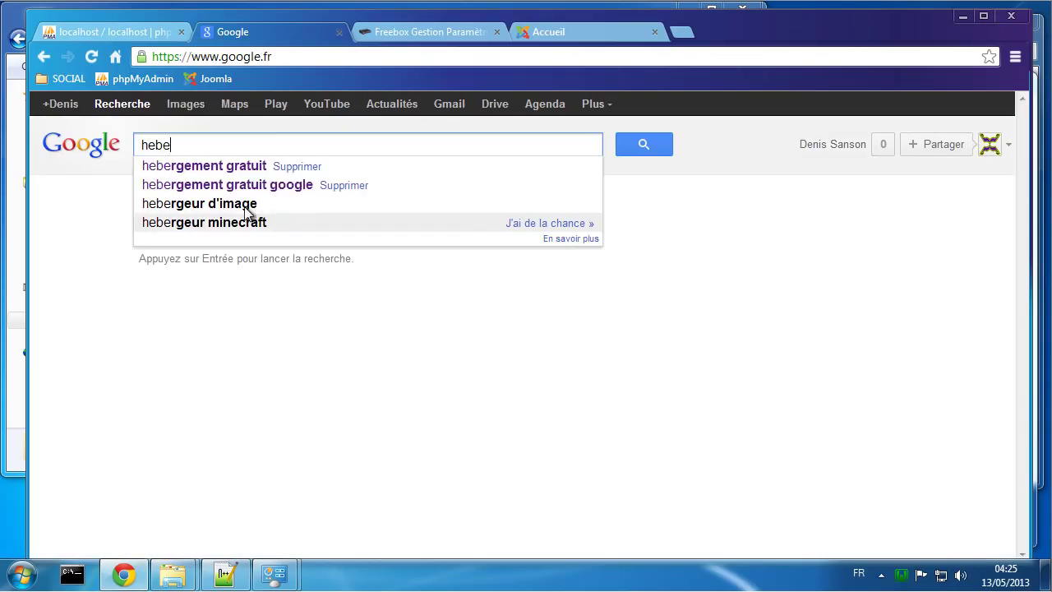
click(207, 168)
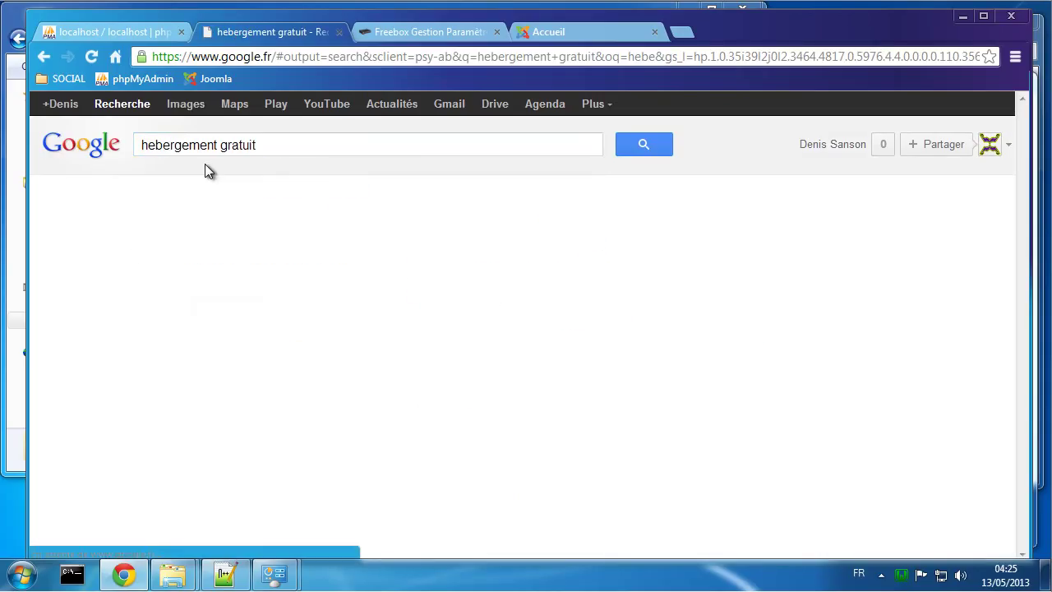
scroll(608, 288, down, 4)
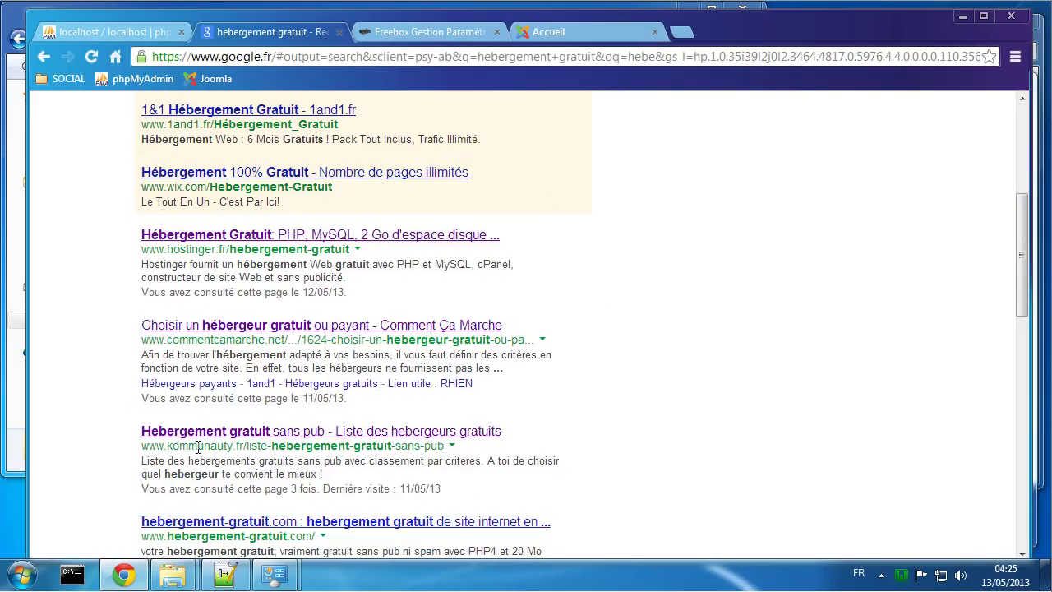
click(233, 434)
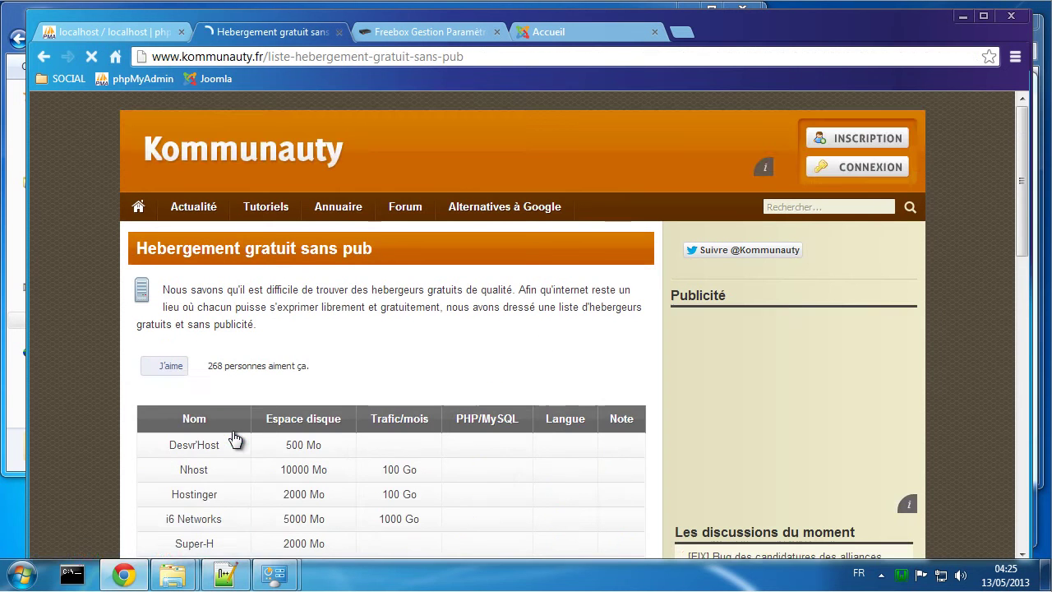
scroll(280, 493, down, 1)
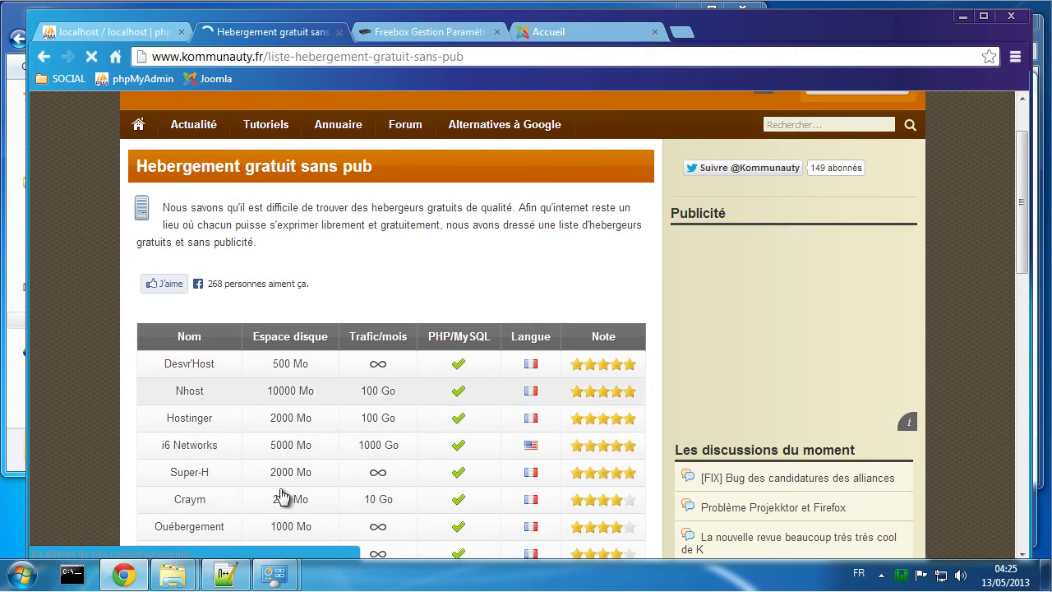
click(191, 417)
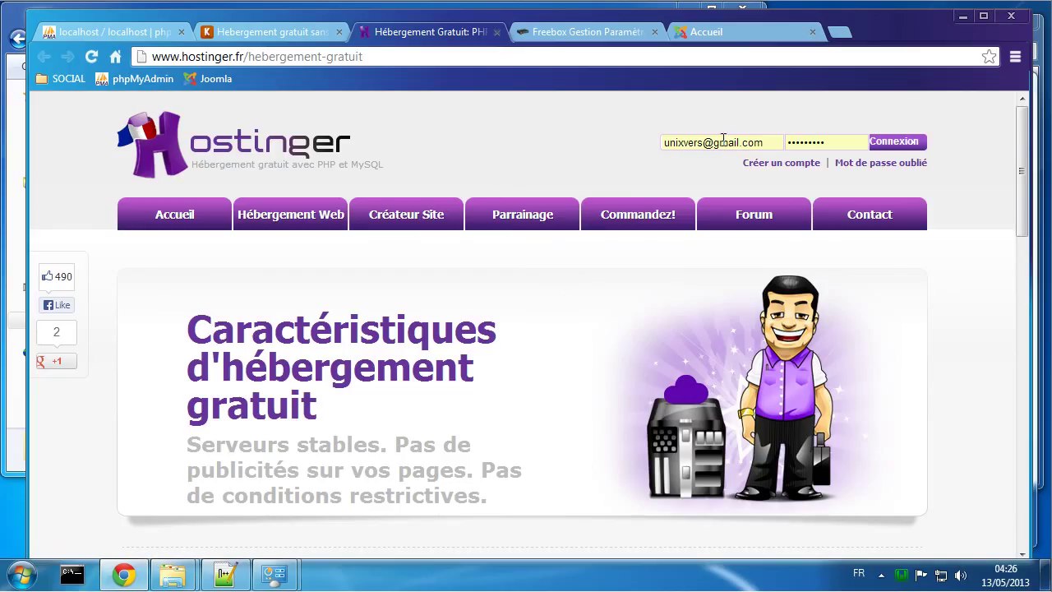
Step: Sign in to Hostinger, create a new account on the Gratuit plan and reach the Subdomain field
click(915, 153)
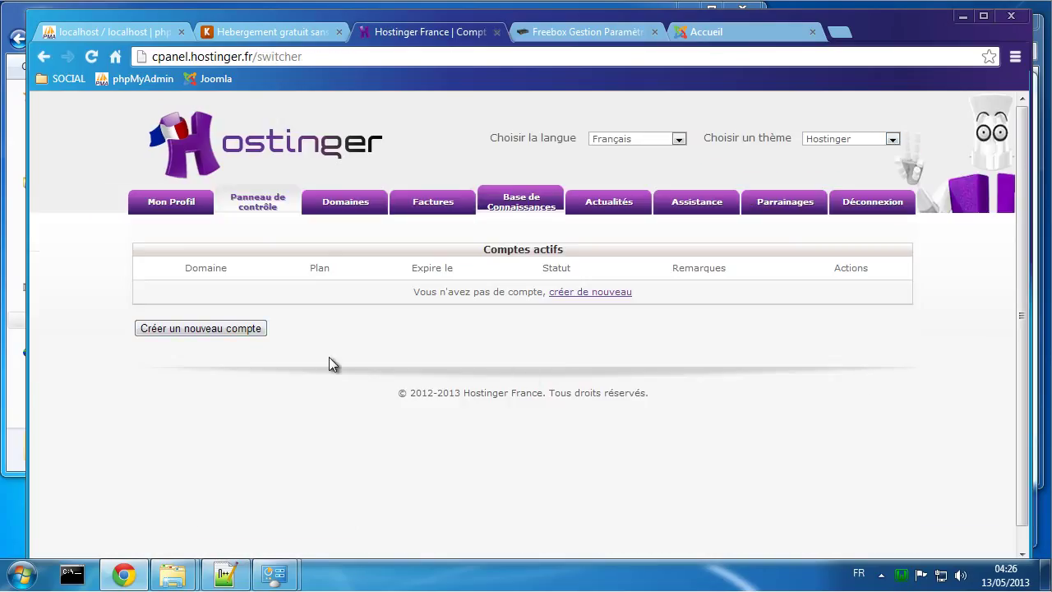
click(224, 329)
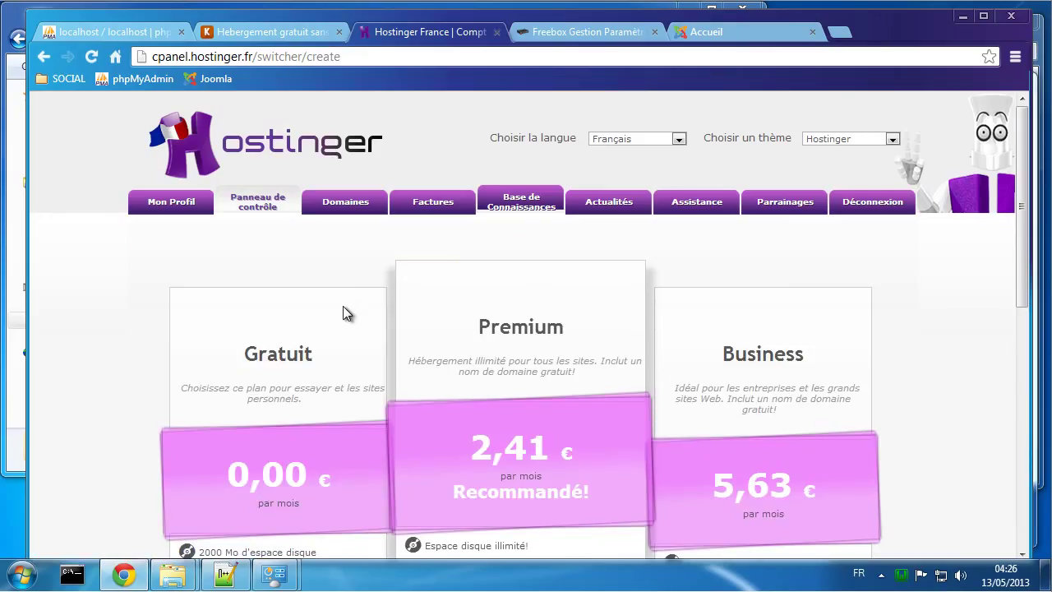
scroll(343, 312, down, 2)
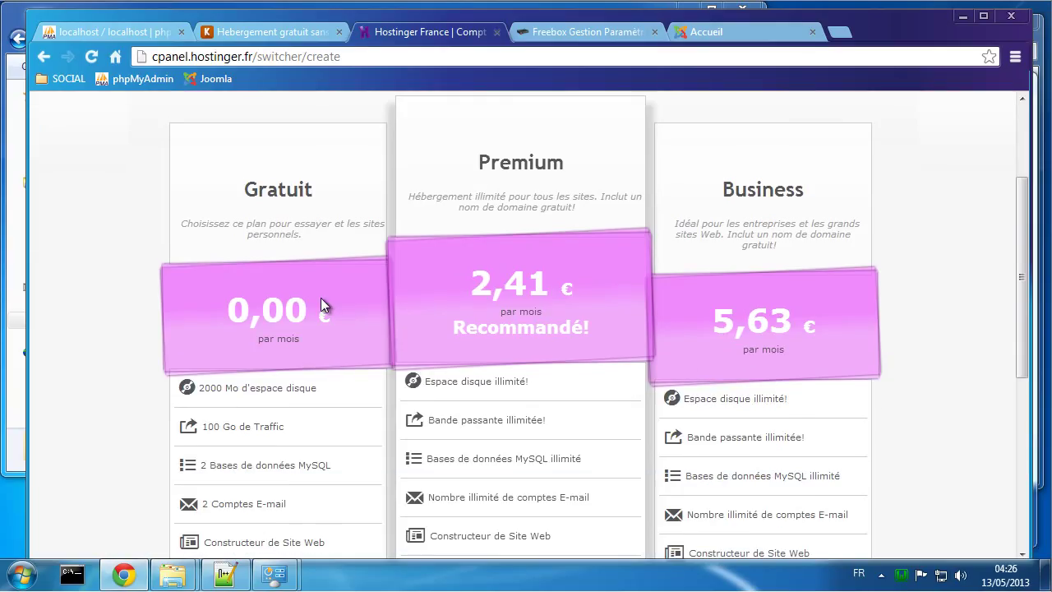
scroll(329, 230, down, 2)
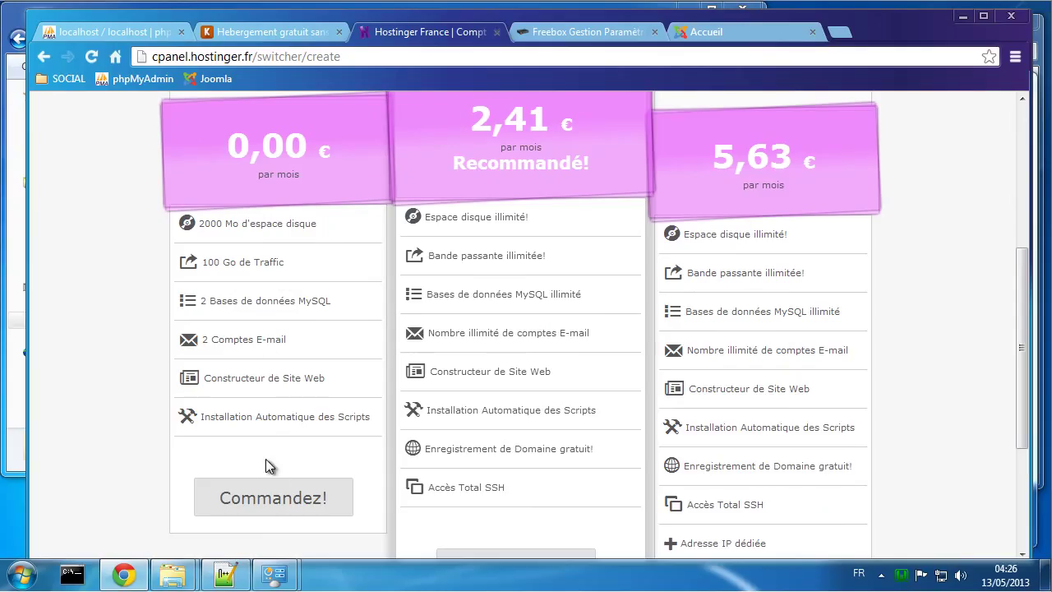
click(275, 500)
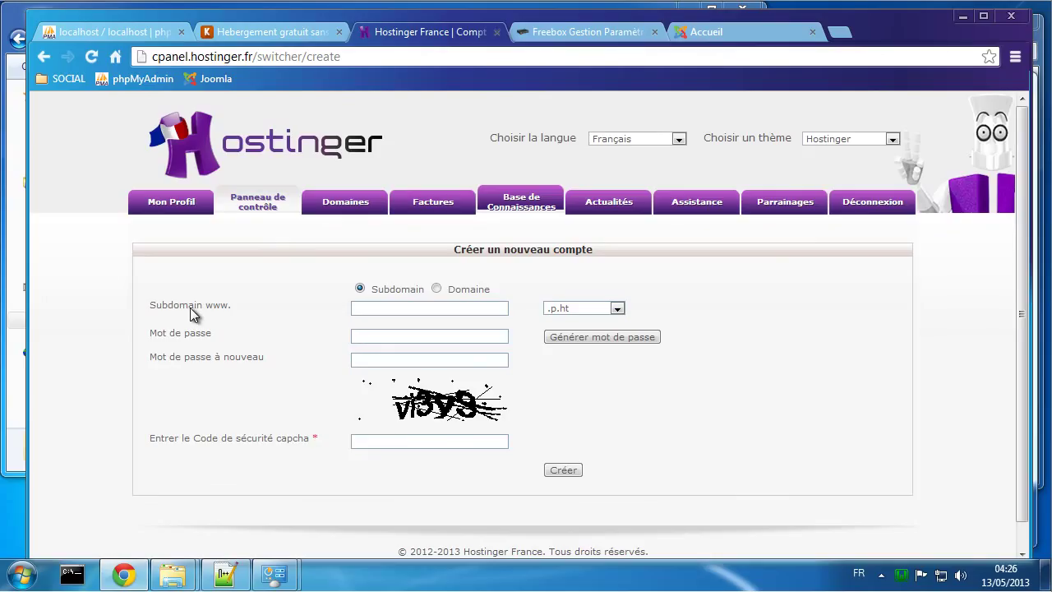
click(404, 310)
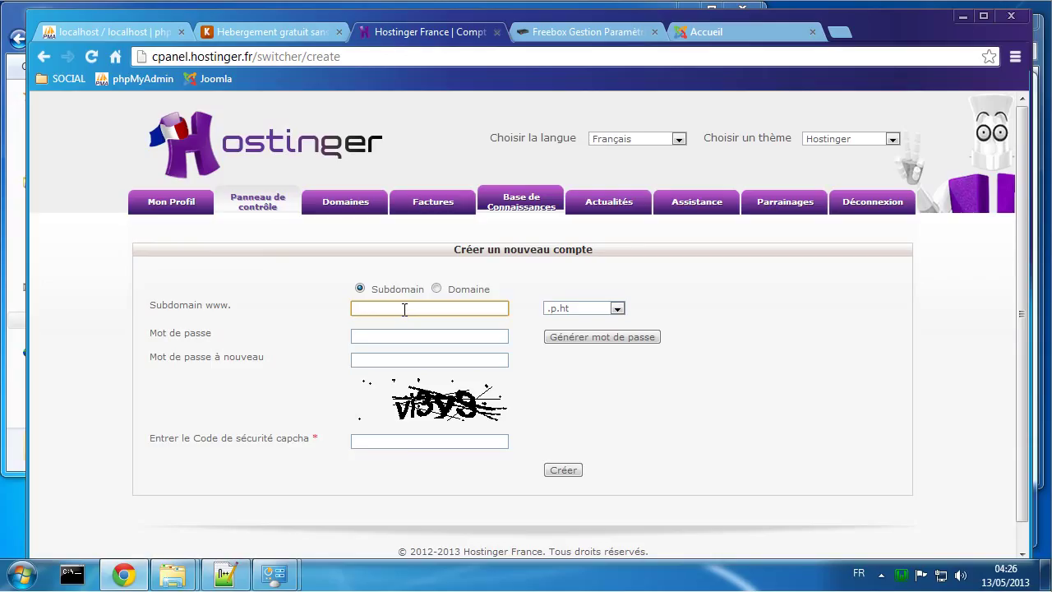
Step: Fill in subdomain unixvers, the password and its confirmation, and security code vi3y9, then submit
text(unixvers)
click(411, 335)
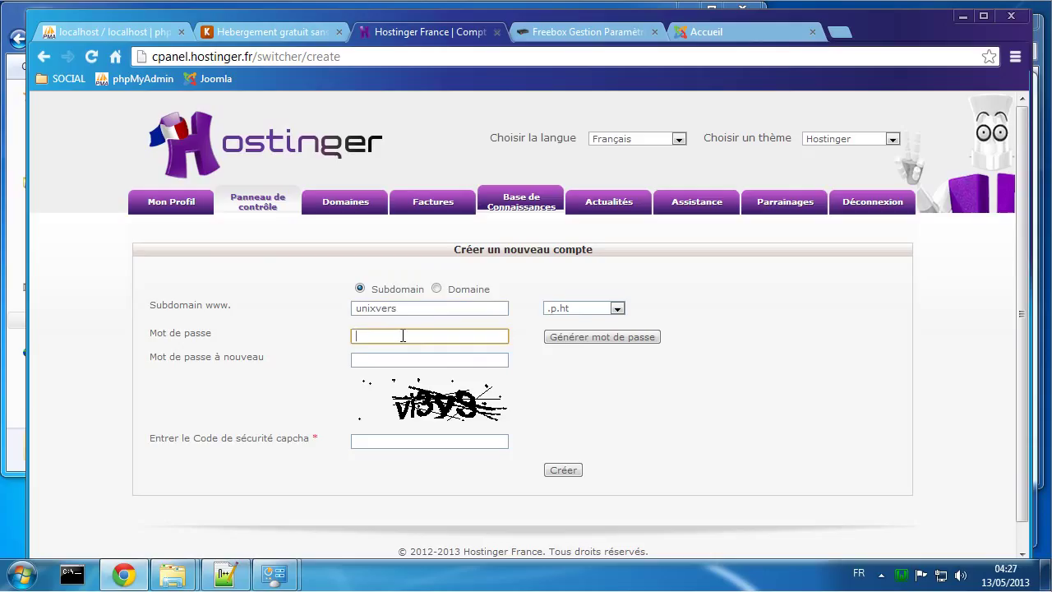
text(•••••••)
key(Tab)
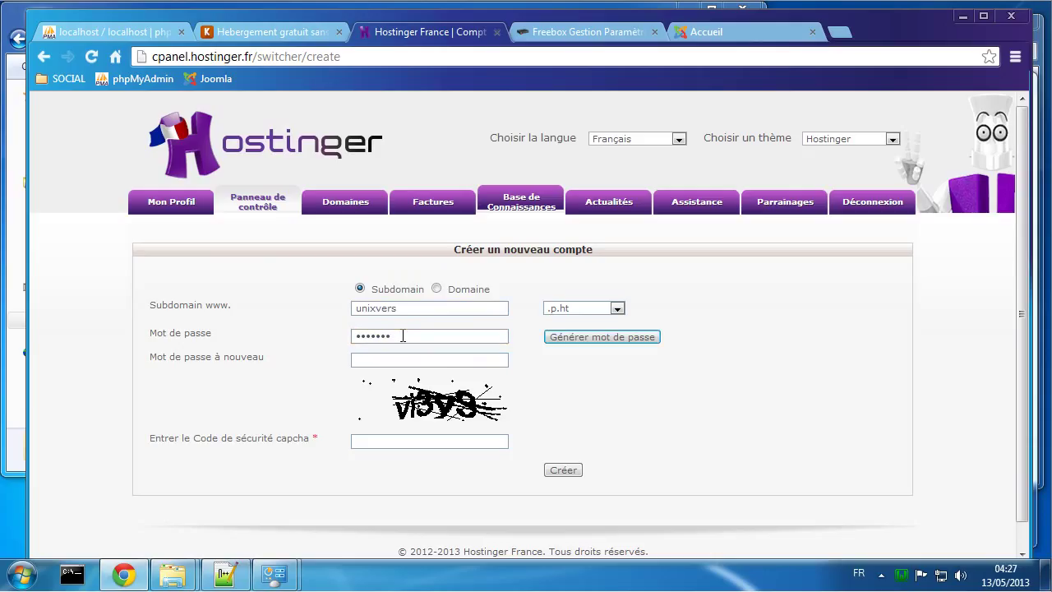
key(Tab)
text(•)
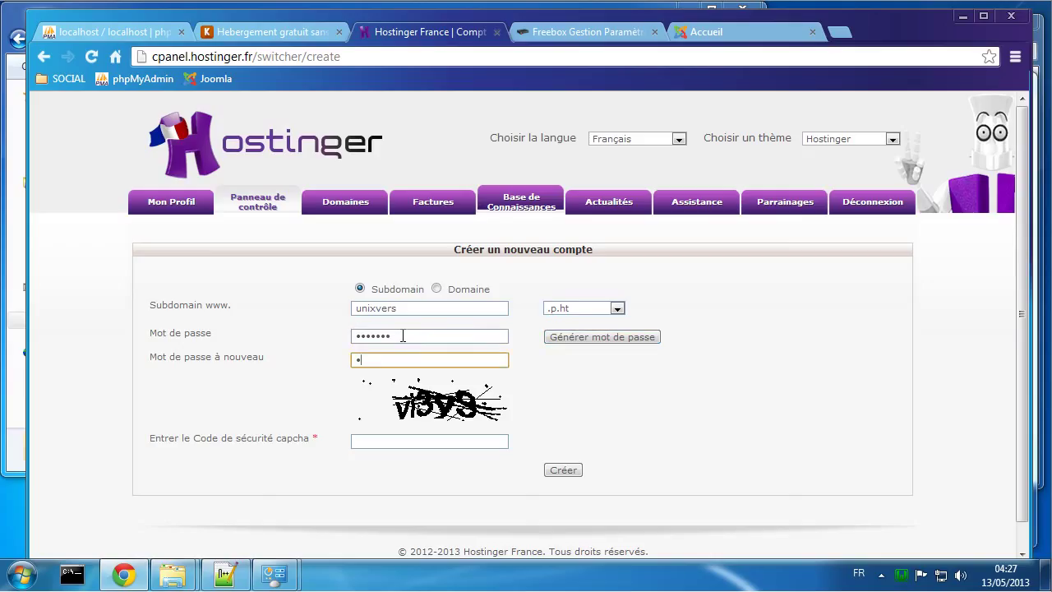
text(••••••)
click(432, 440)
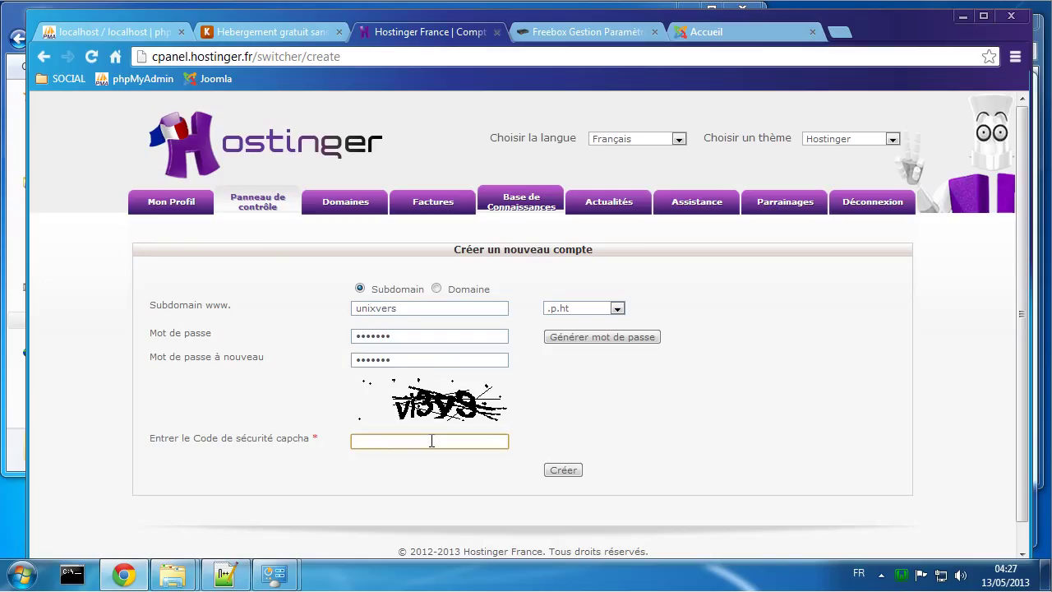
text(vi3y9)
click(562, 470)
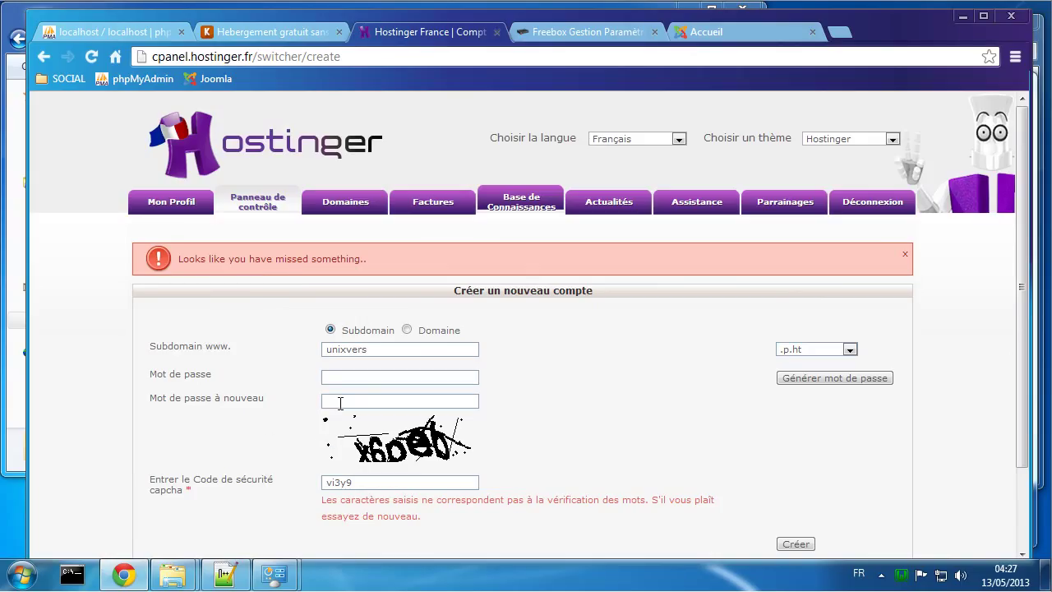
Step: Re-enter both password fields, replace the security code with x6oeb and resubmit
click(351, 377)
text(*******)
key(Tab)
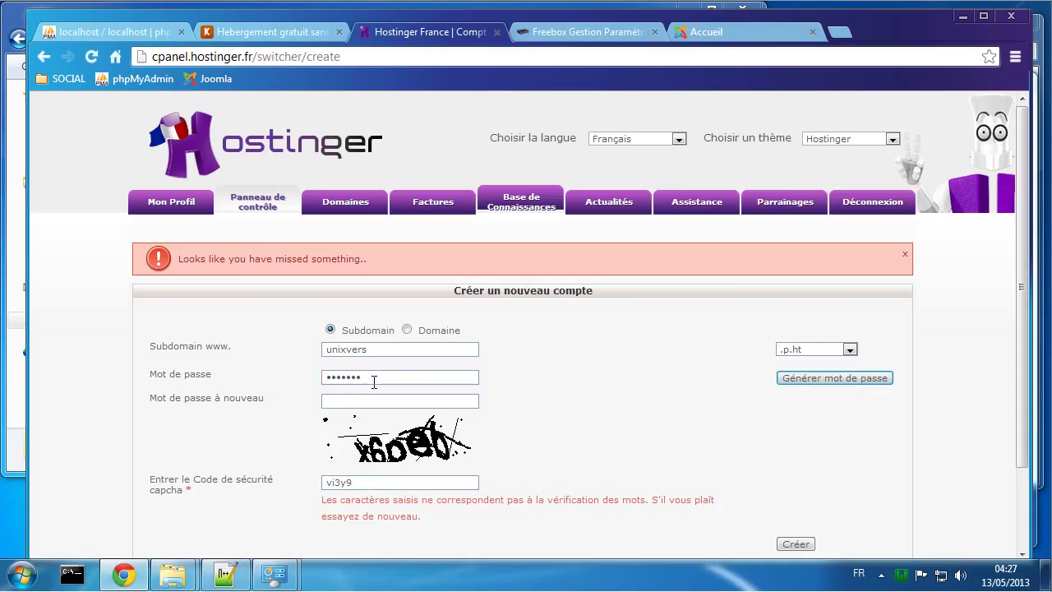
key(Tab)
text(******)
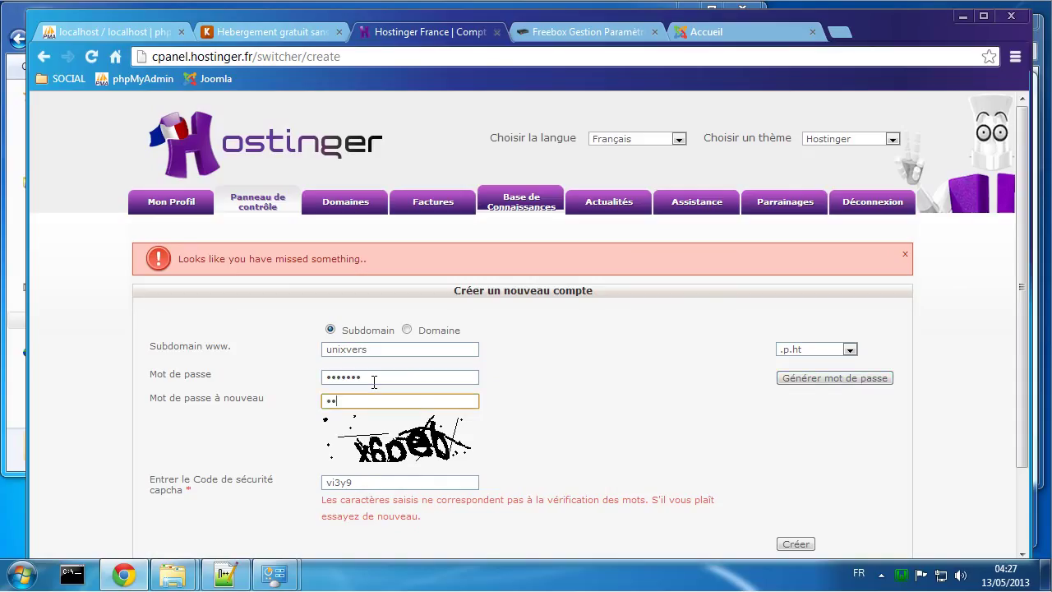
text(*)
click(395, 486)
drag(394, 486, 293, 482)
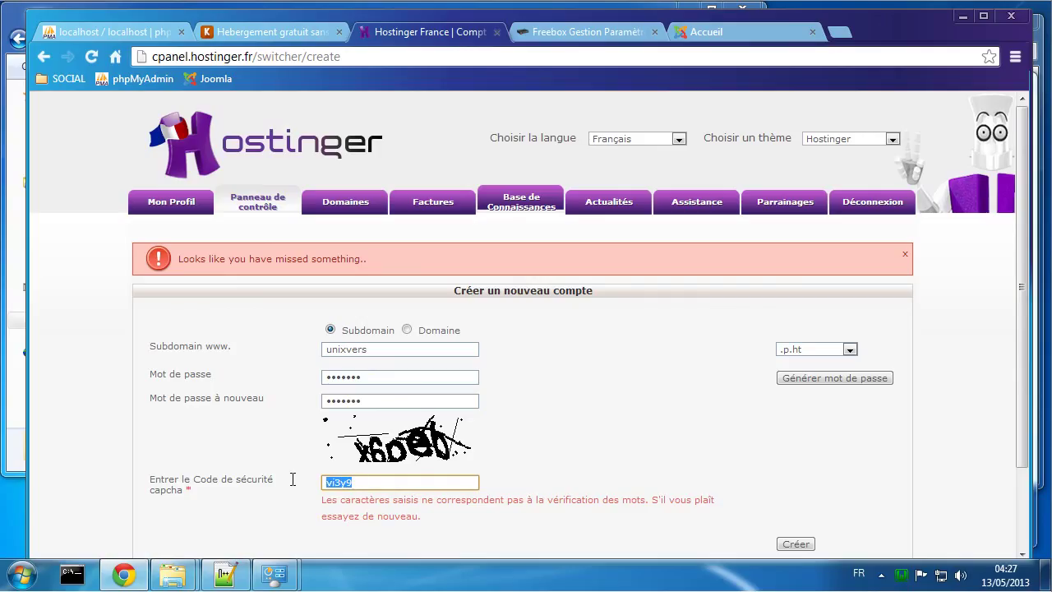
scroll(514, 479, down, 1)
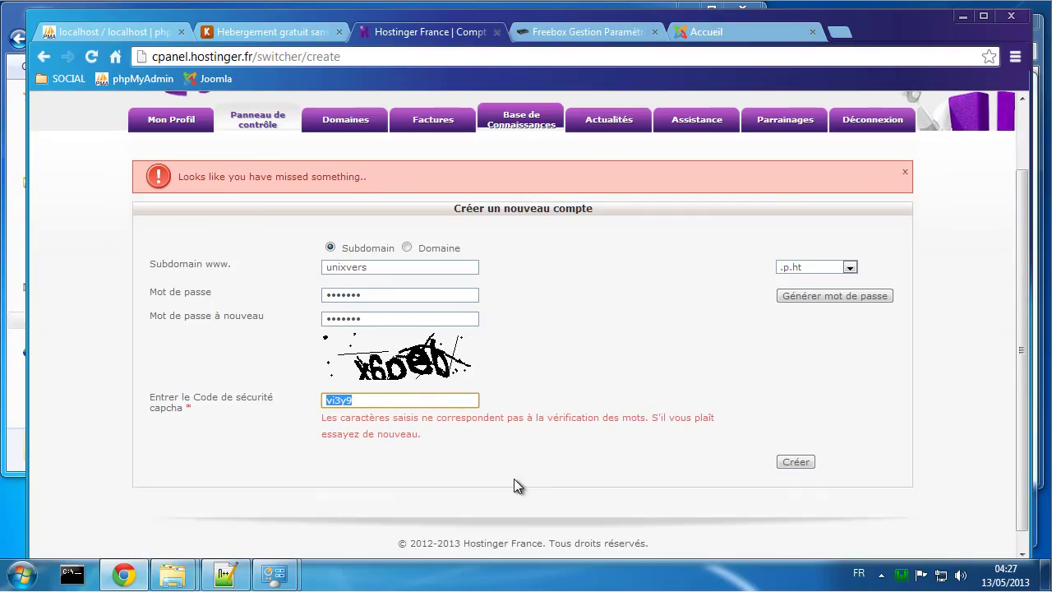
scroll(515, 479, up, 1)
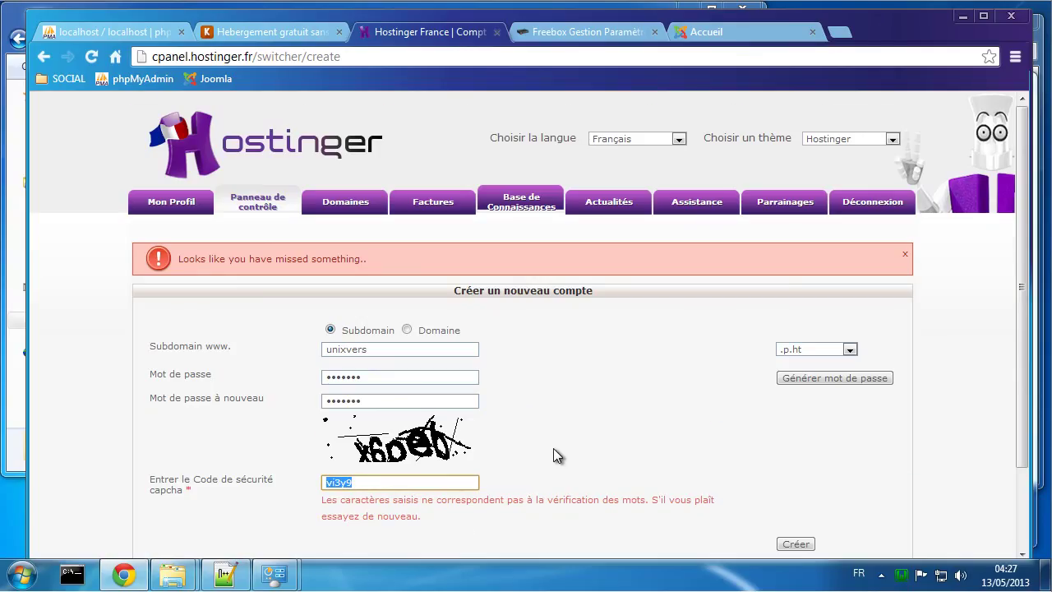
text(x6)
text(oeb)
click(790, 544)
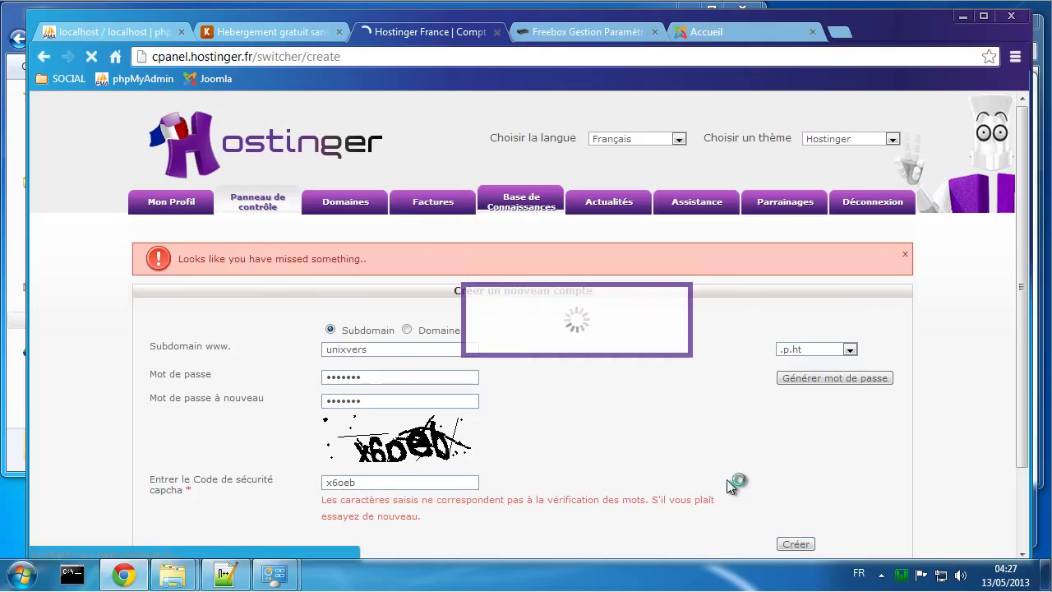
Step: Retype both passwords again, change the security code to v6le3 and resubmit
click(344, 376)
text(axxxxx)
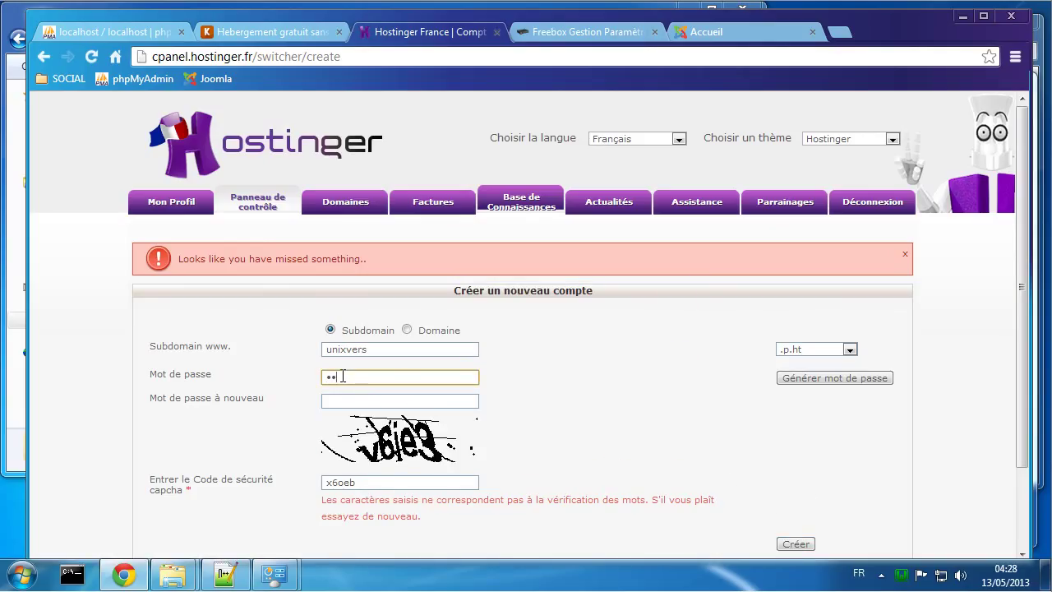
text(x)
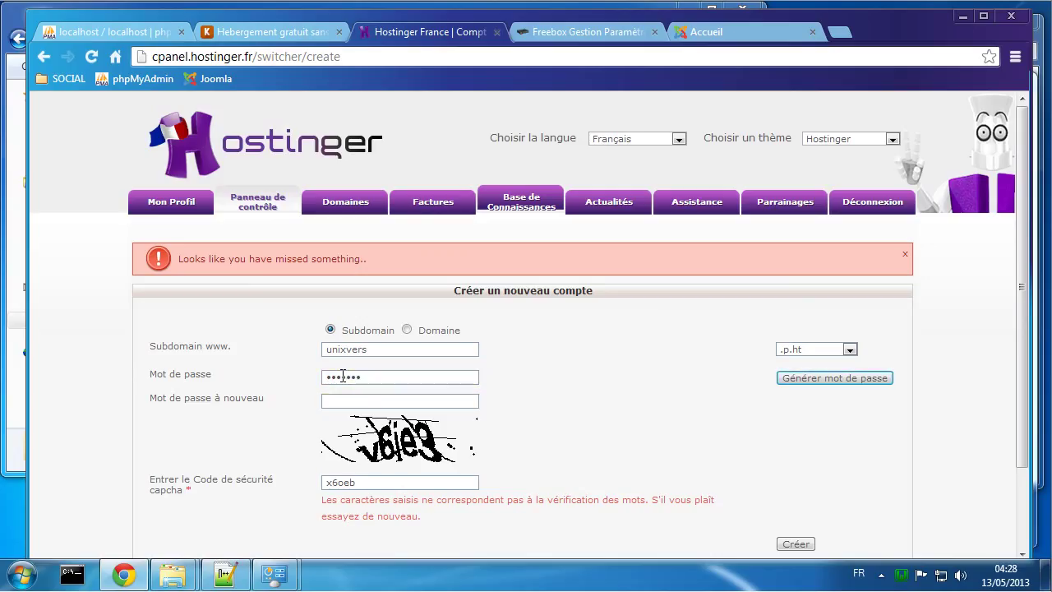
key(Tab)
text(xxxxxxx)
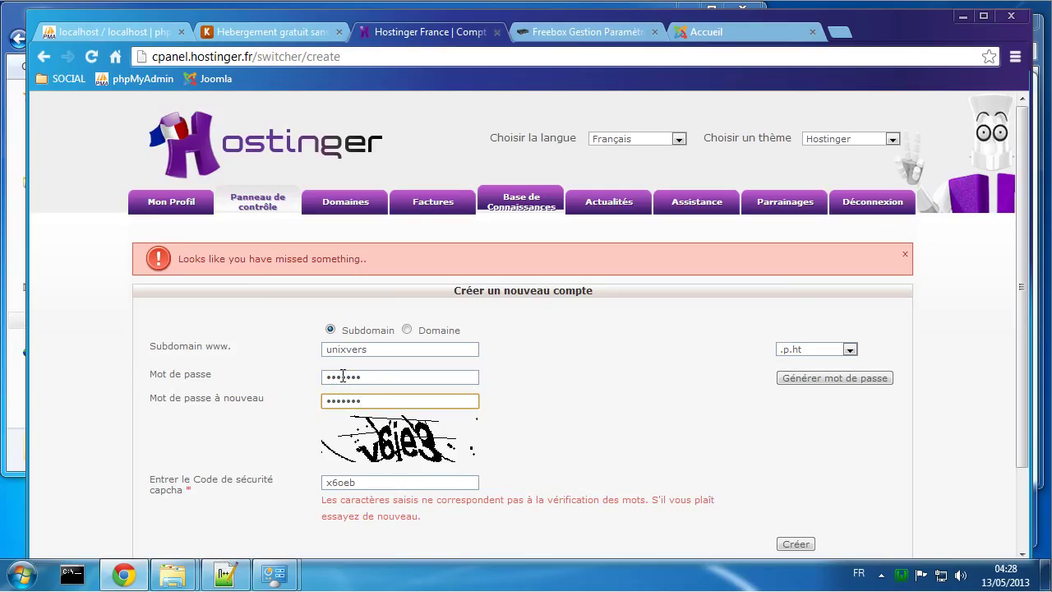
drag(383, 483, 304, 484)
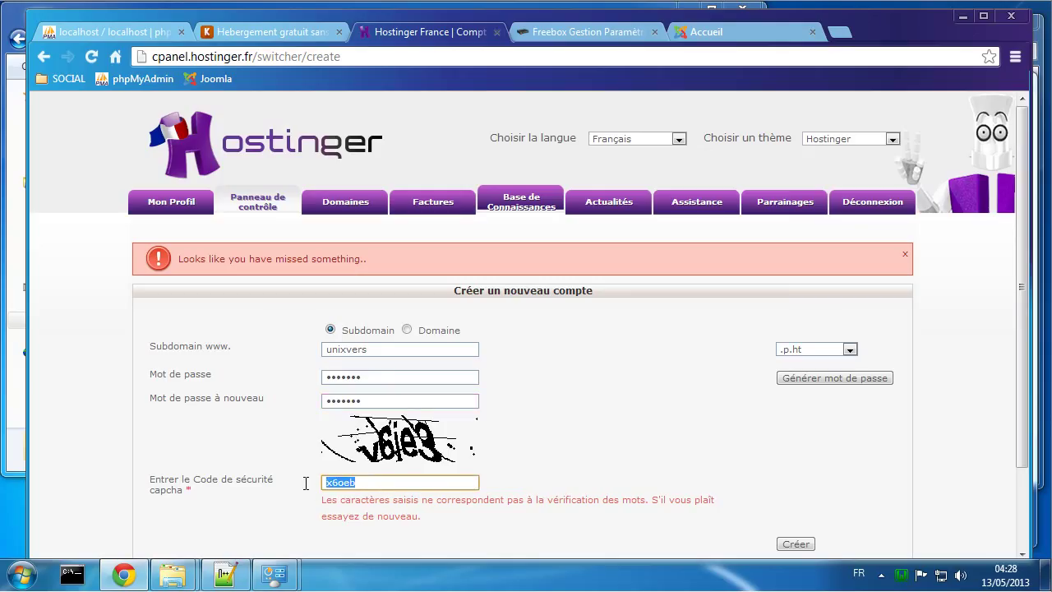
text(v6)
text(l)
text(e)
text(3)
click(792, 544)
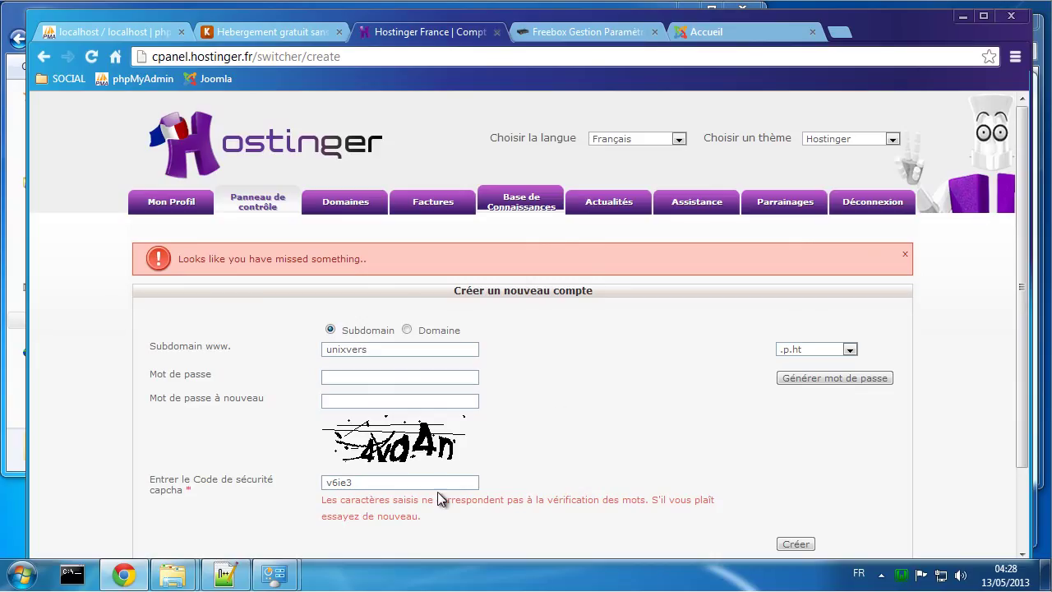
Step: Enter security code 4vg4n, retype the password and submit the form again
drag(439, 482, 221, 477)
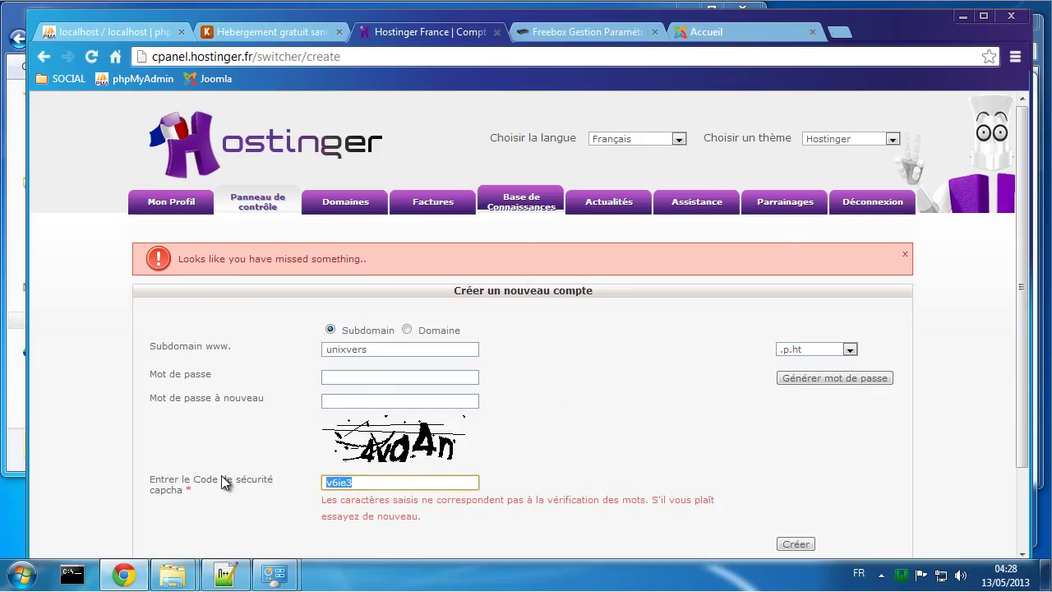
text(4vg4n)
click(330, 378)
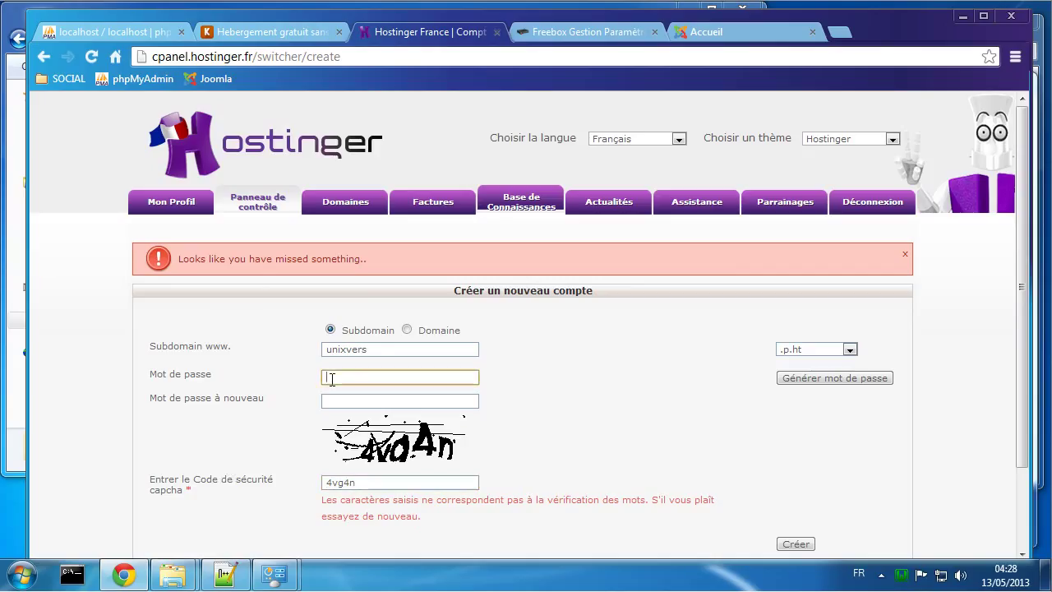
text(•••••••)
key(Tab)
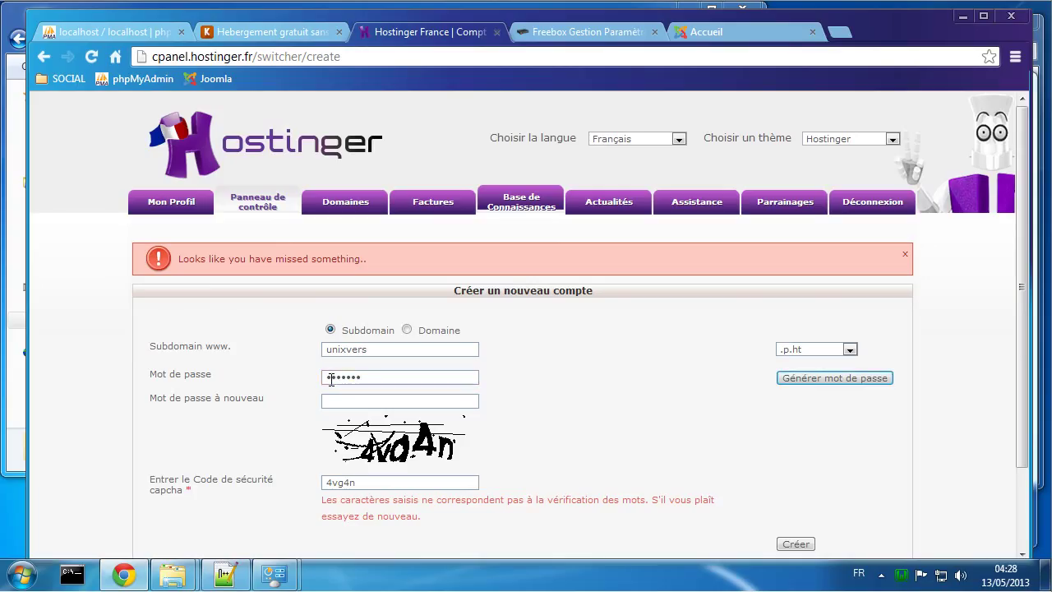
key(Tab)
text(•••••••)
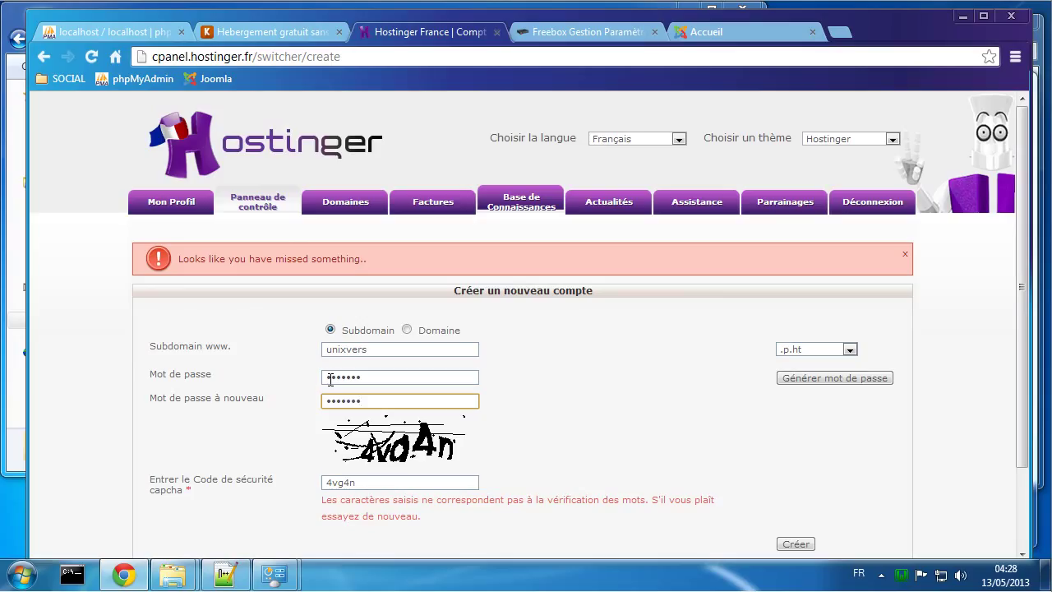
click(794, 545)
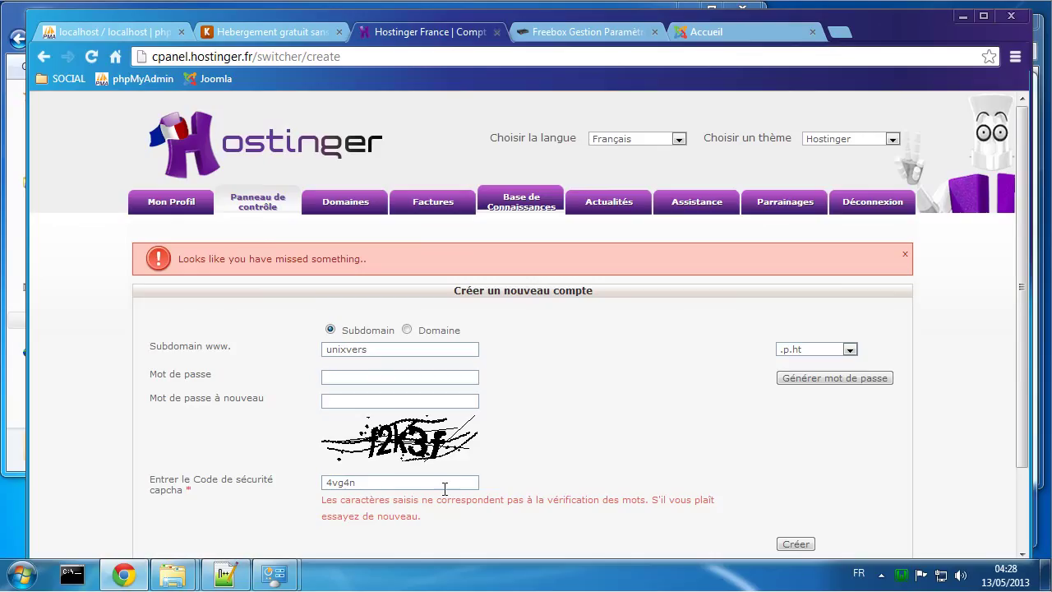
Step: Enter security code f2k3f, fill both password fields and submit, creating the account
drag(376, 482, 307, 496)
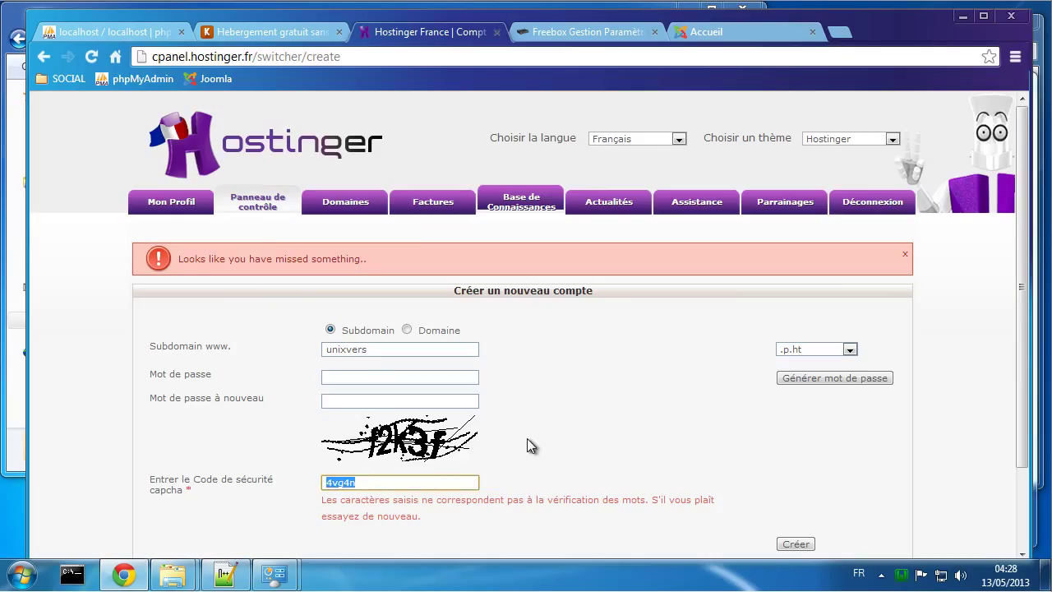
text(f2k3f)
click(355, 375)
text(•••)
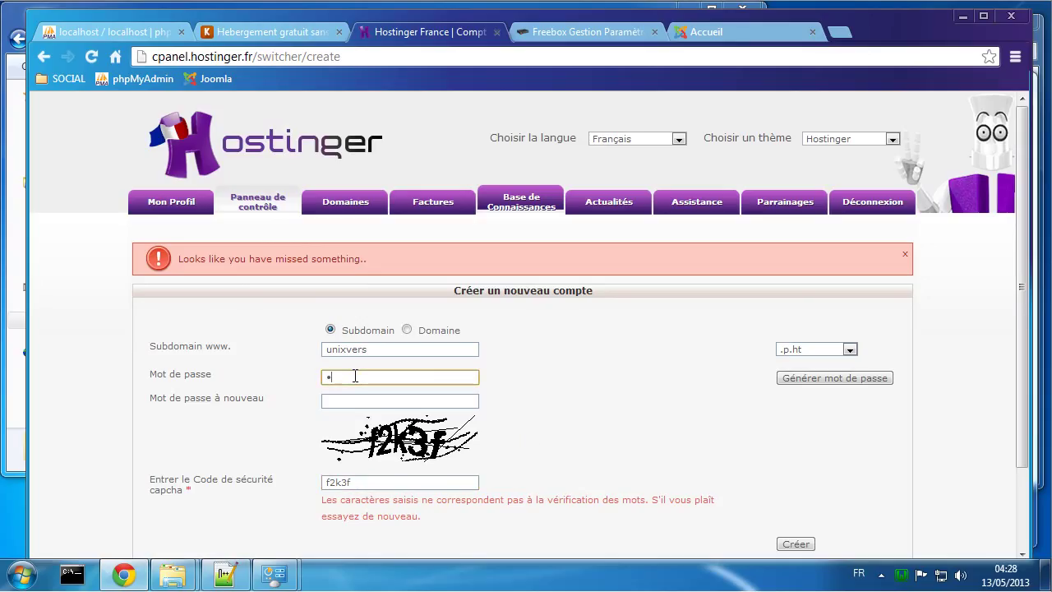
text(••••)
key(Tab)
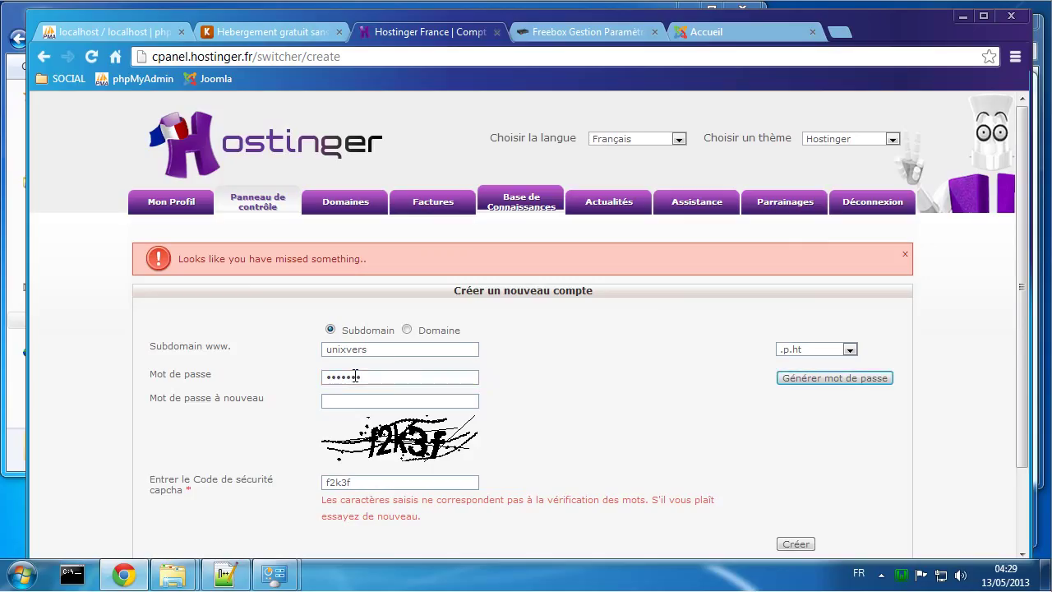
key(Tab)
text(•••••)
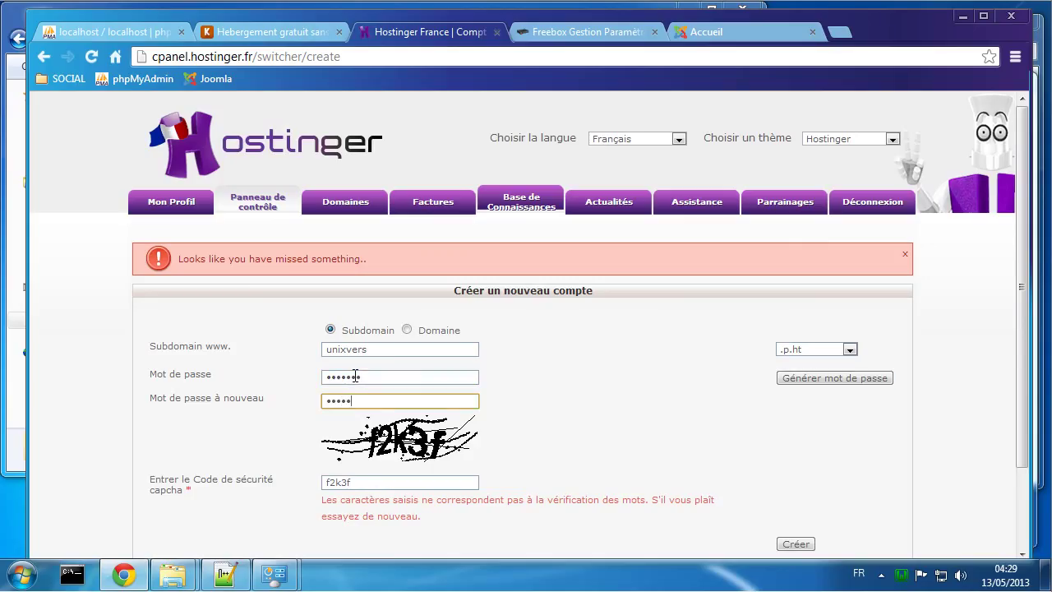
text(••)
click(788, 544)
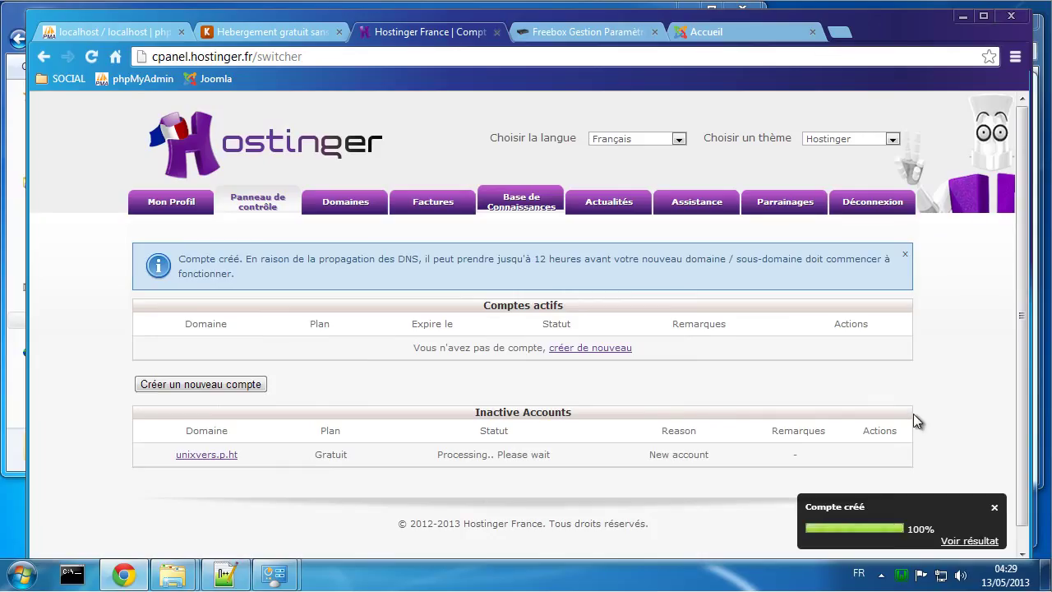
Step: Refresh the accounts list, preview the unixvers.p.ht welcome page, then enter its control panel
click(996, 511)
right_click(812, 372)
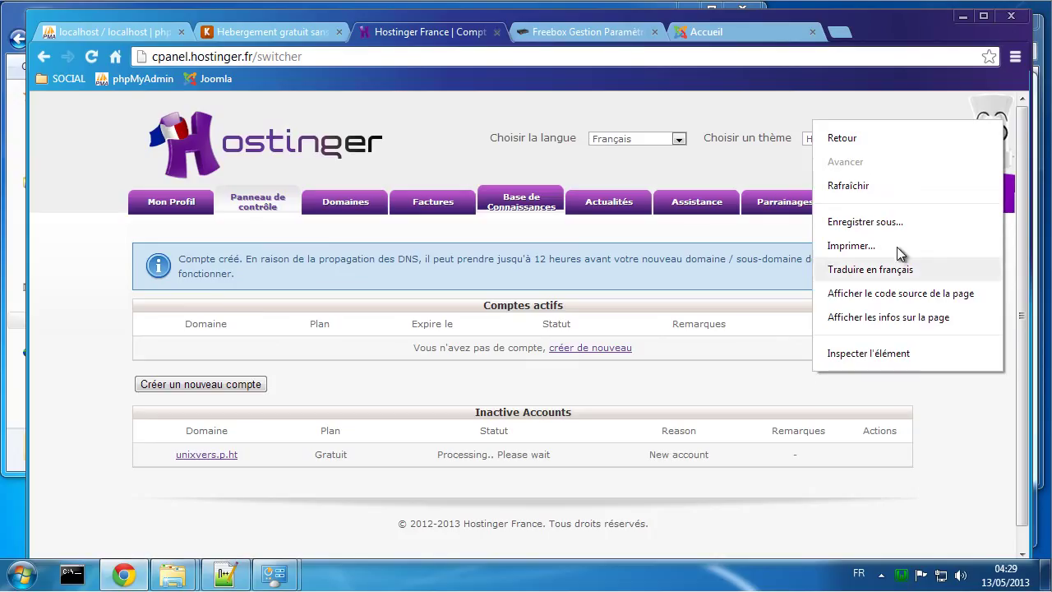
click(875, 189)
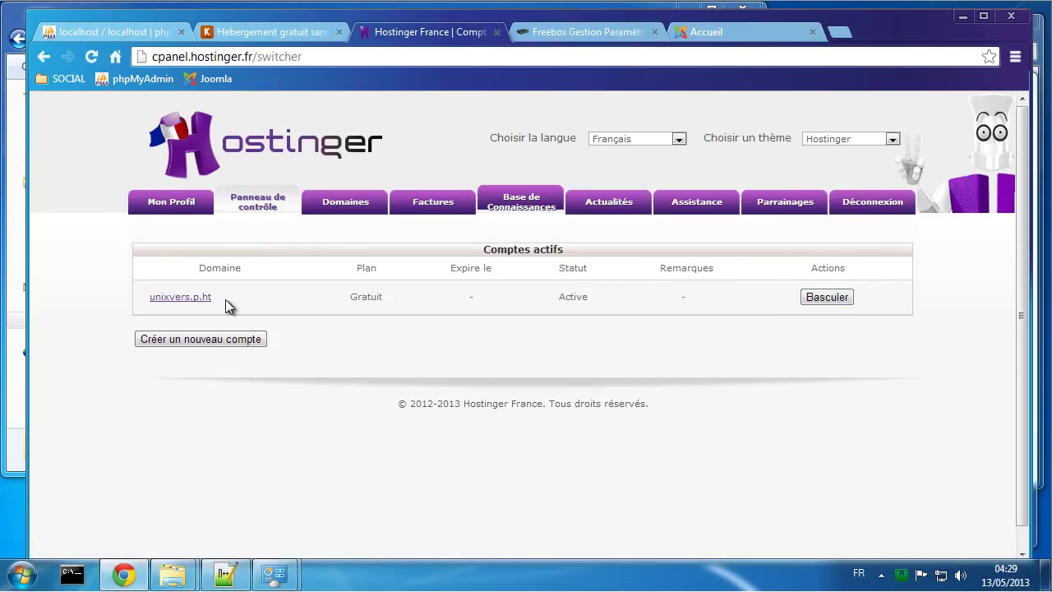
click(179, 301)
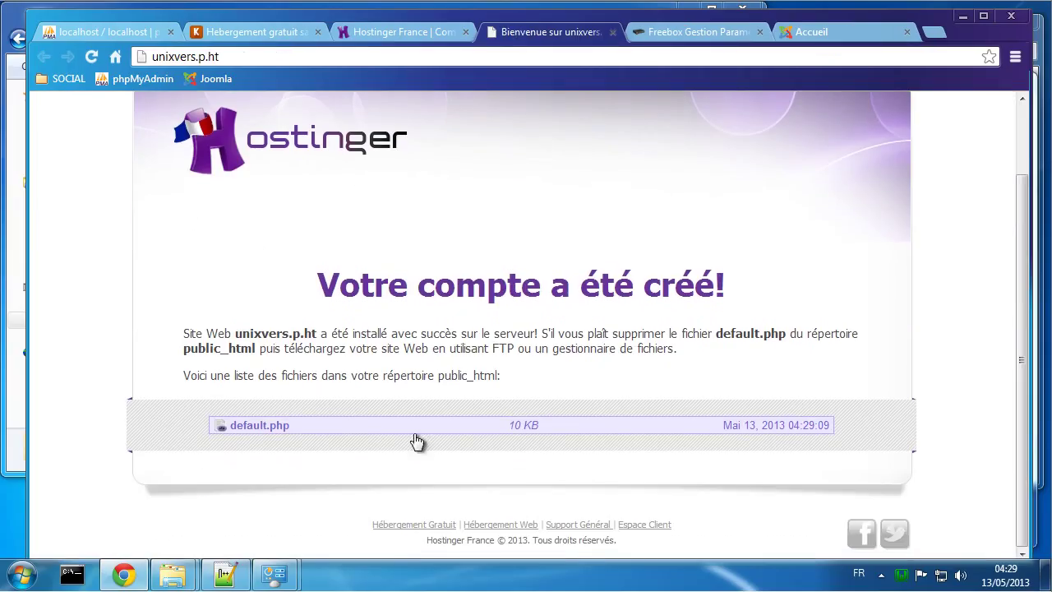
click(612, 32)
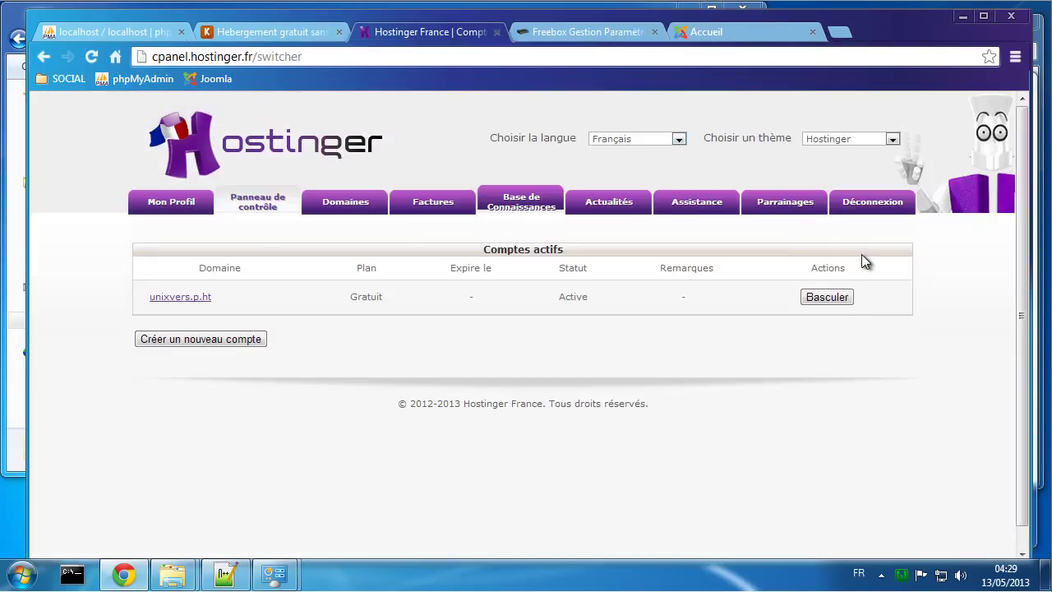
click(824, 300)
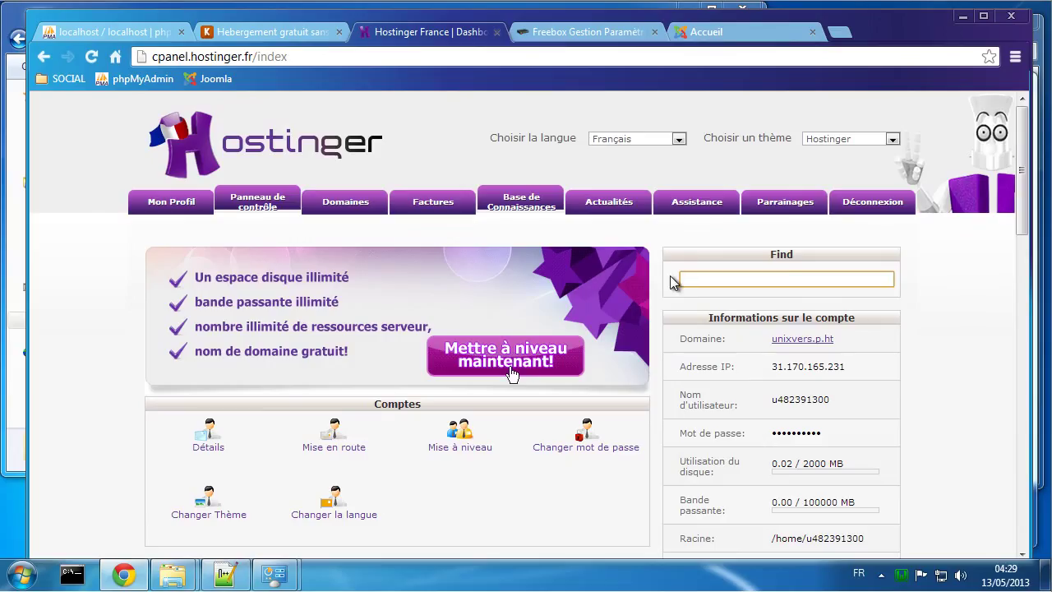
scroll(623, 276, down, 1)
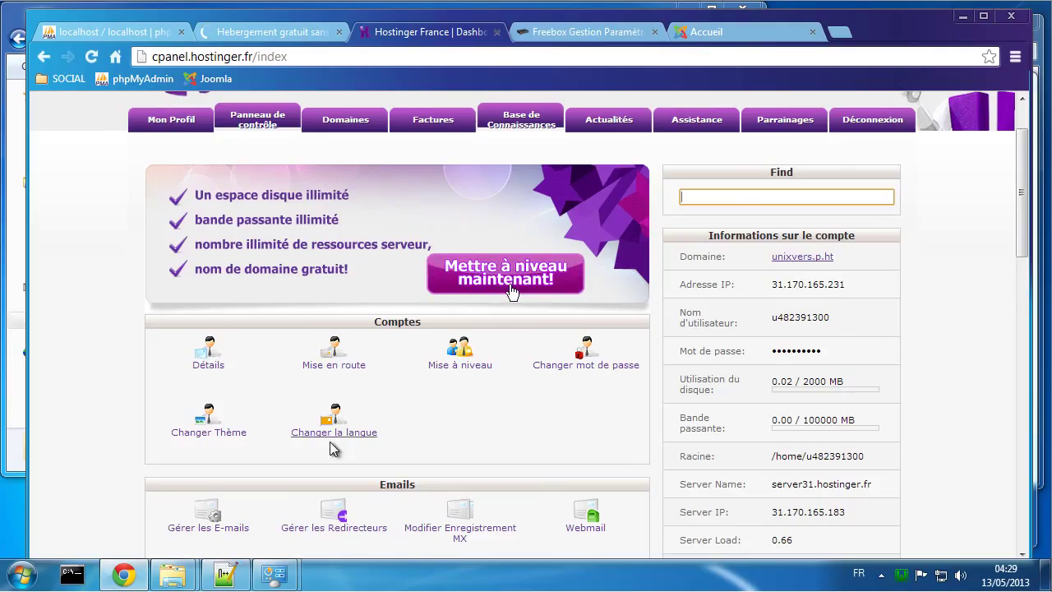
Step: Close the free hosting comparison page and delete the port 80 redirection to 192.168.5.230
click(304, 32)
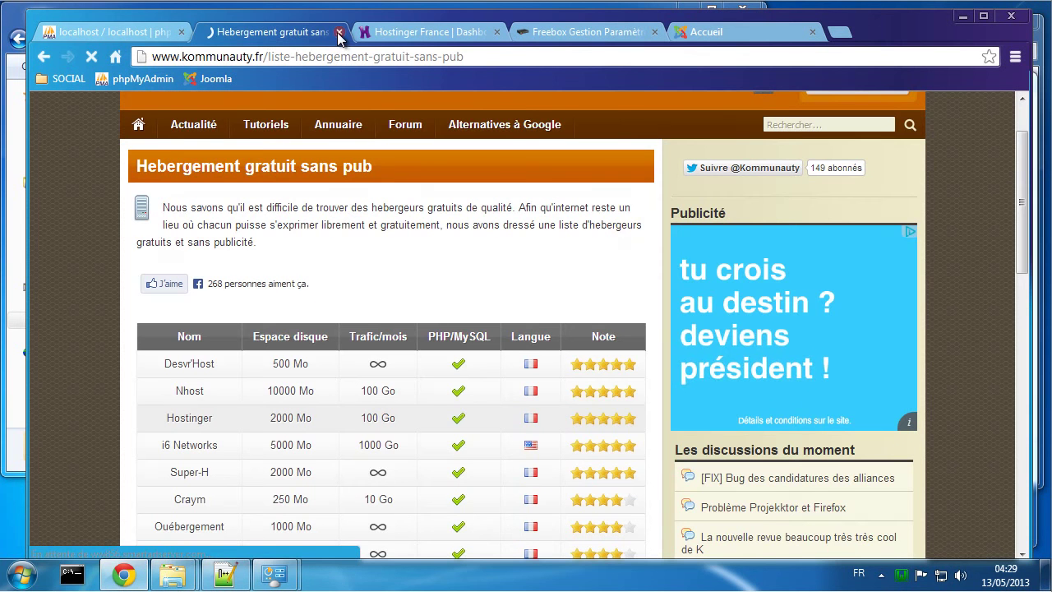
click(339, 32)
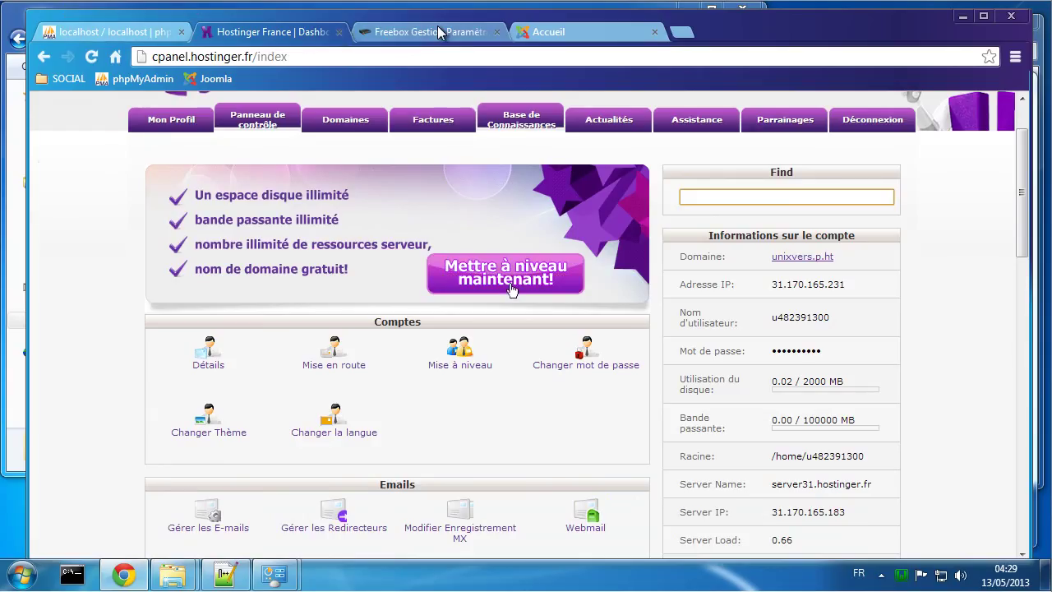
click(437, 32)
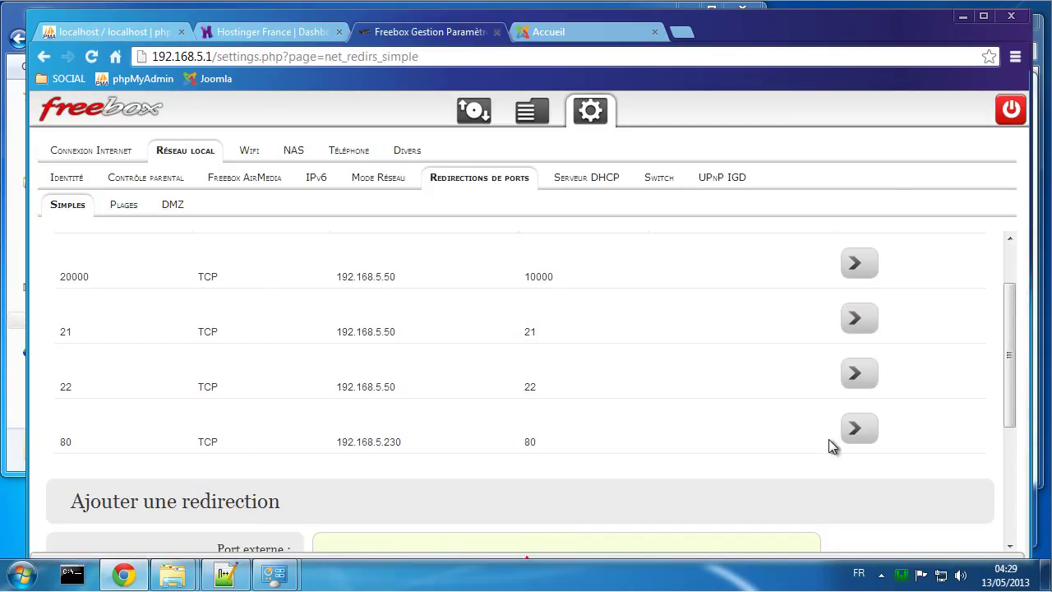
click(856, 431)
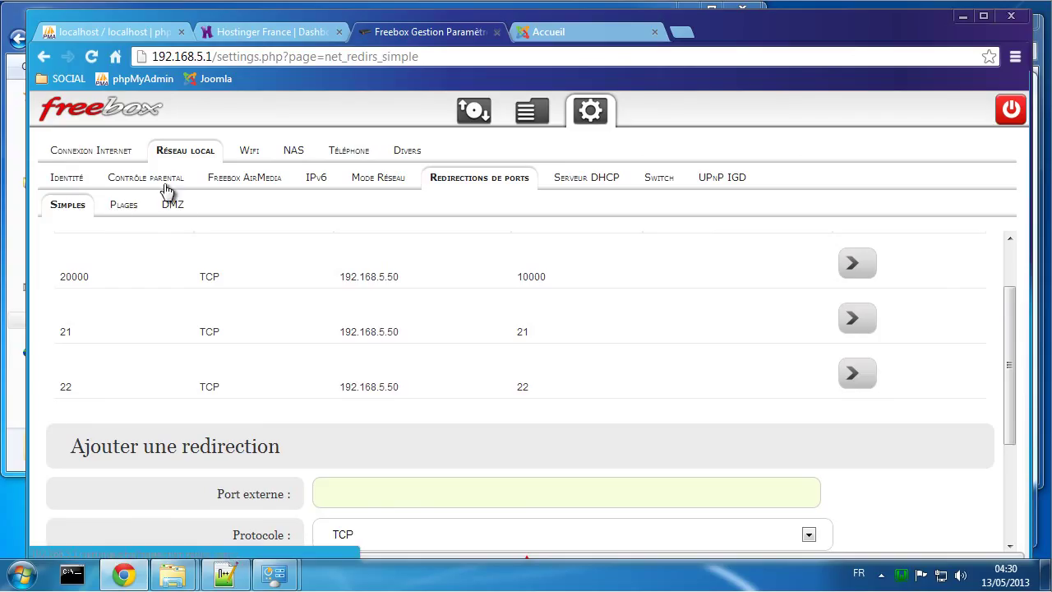
Step: Disable the No-IP dynamic DNS in Freebox OS and close the router settings
click(115, 156)
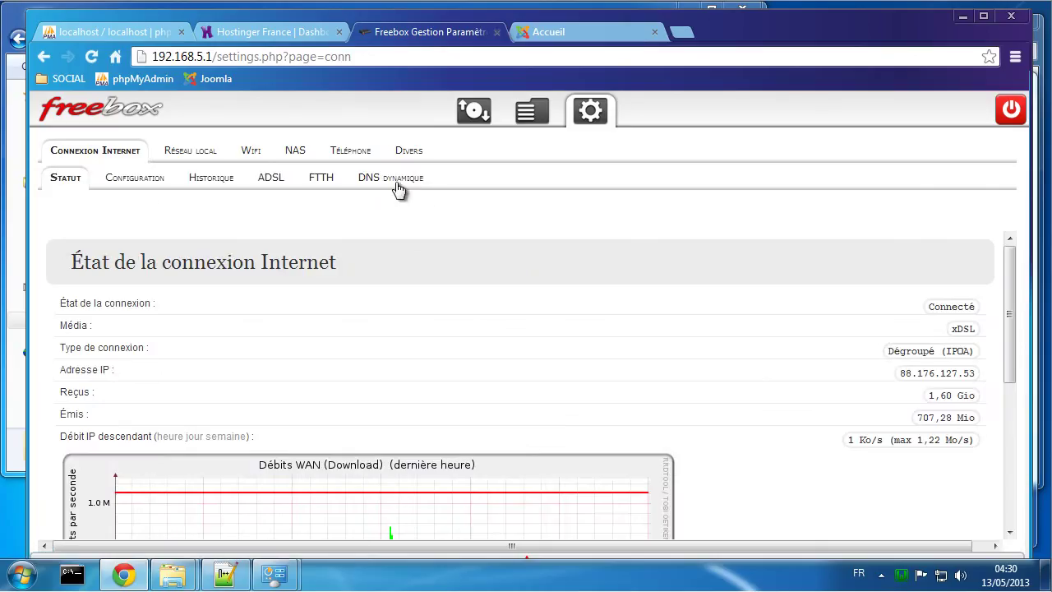
click(397, 185)
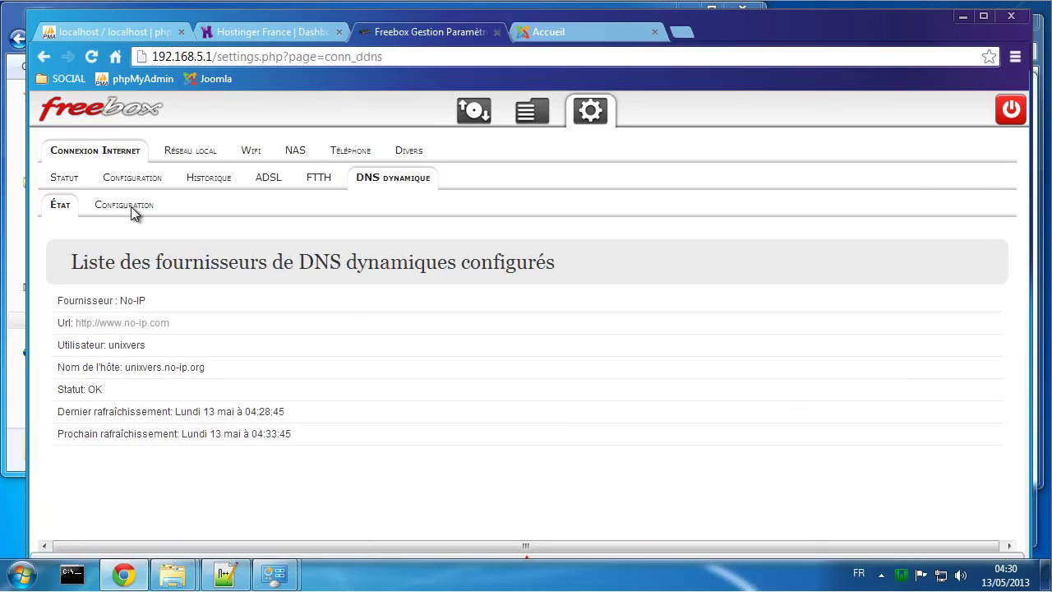
click(131, 206)
scroll(189, 345, down, 3)
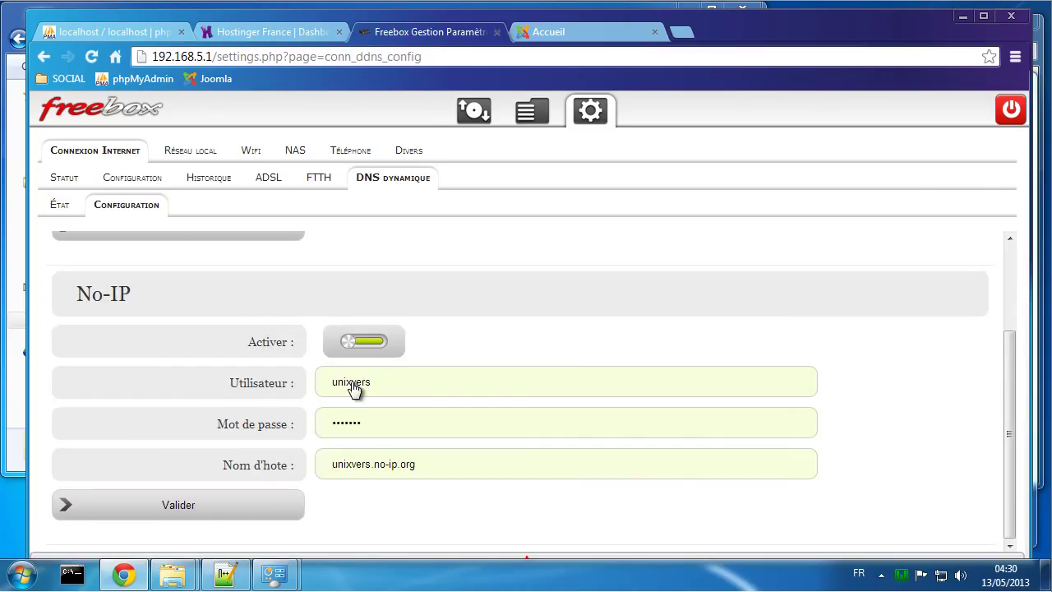
click(368, 339)
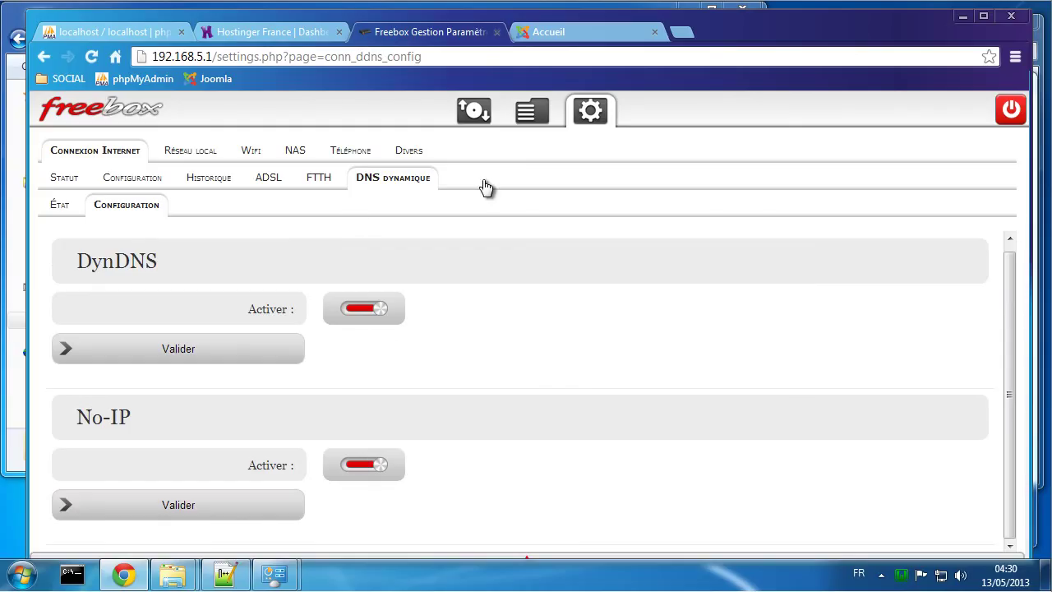
click(496, 32)
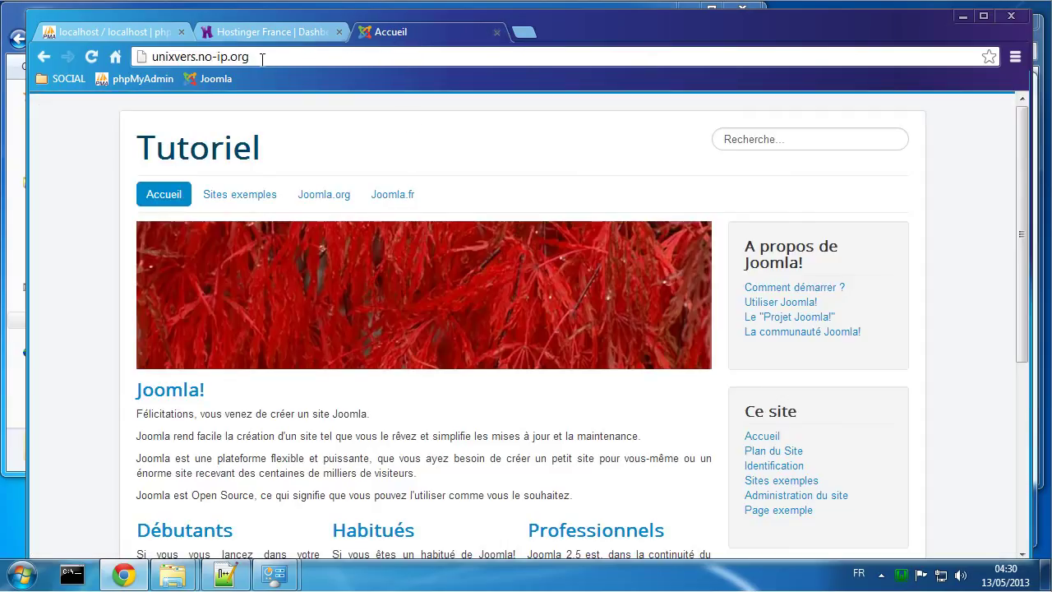
Step: Back on the Hostinger dashboard, select the domain name unixvers.p.ht
click(267, 32)
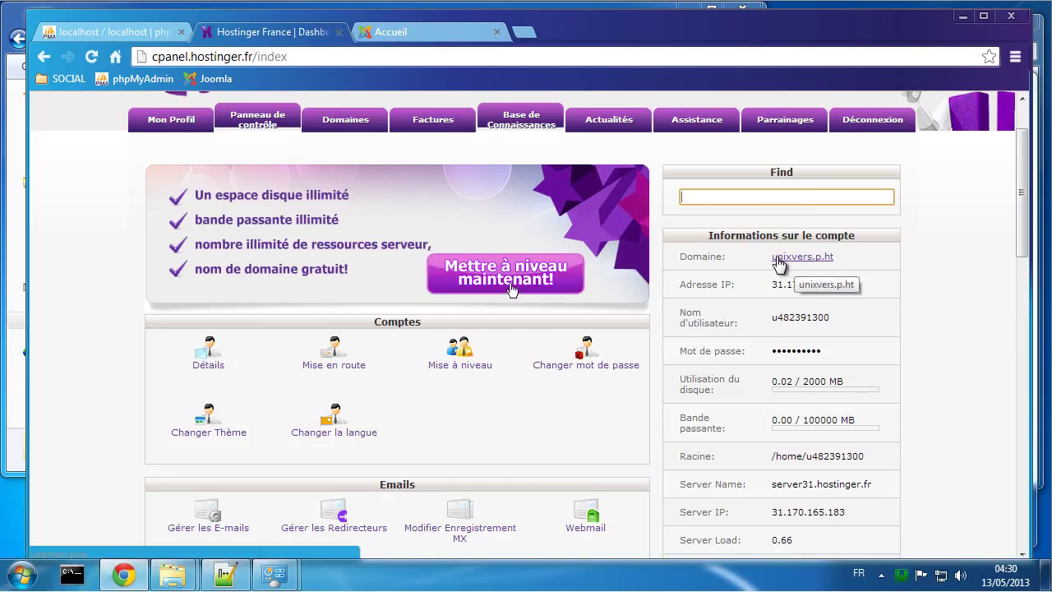
drag(852, 265, 771, 260)
key(ctrl+c)
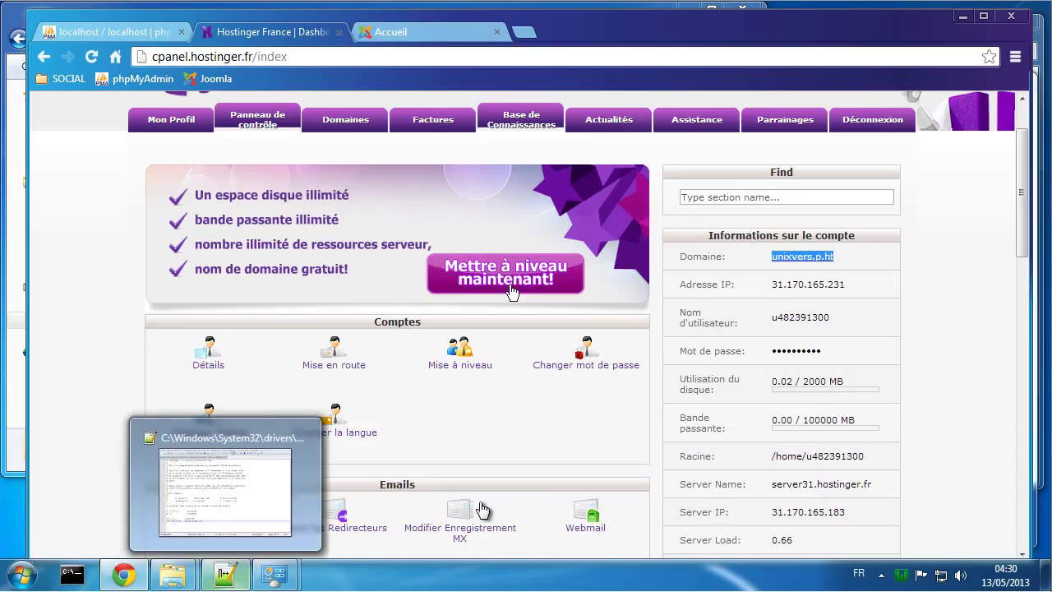
Step: Replace cms.tutoriel.net with unixvers.p.ht on line 25 of the hosts file and save
click(224, 573)
drag(338, 467, 449, 470)
text(unixvers.p.ht)
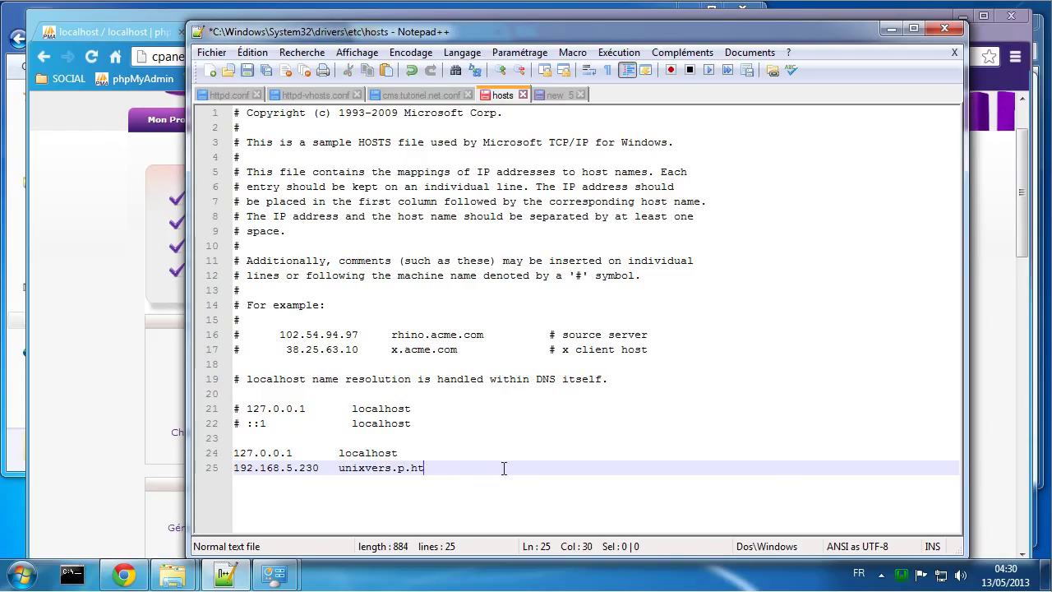
key(ctrl+s)
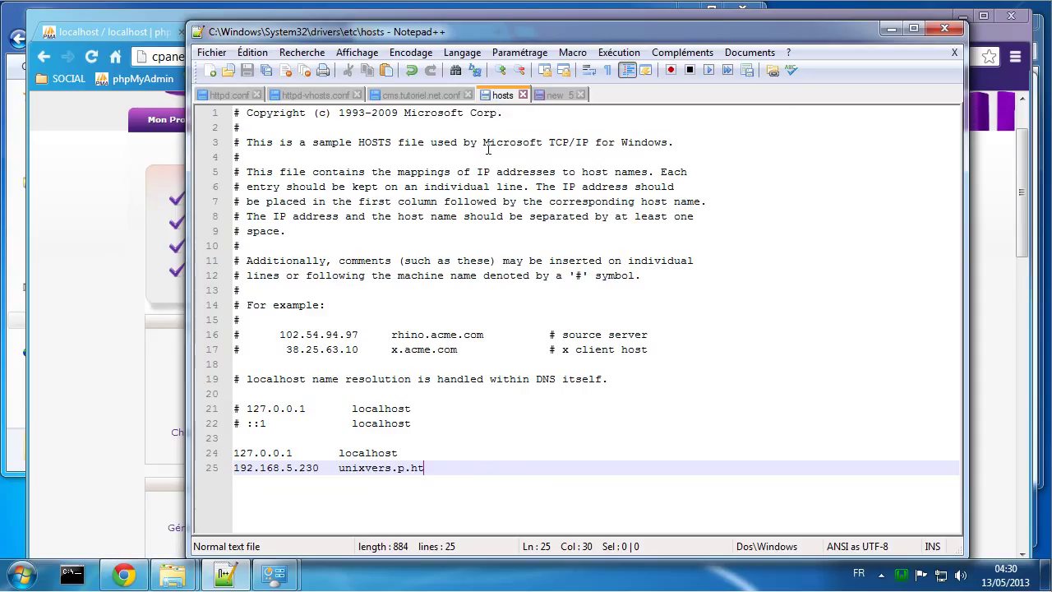
Step: In cms.tutoriel.net.conf, replace all occurrences of cms.tutoriel.net with unixvers.p.ht
click(398, 94)
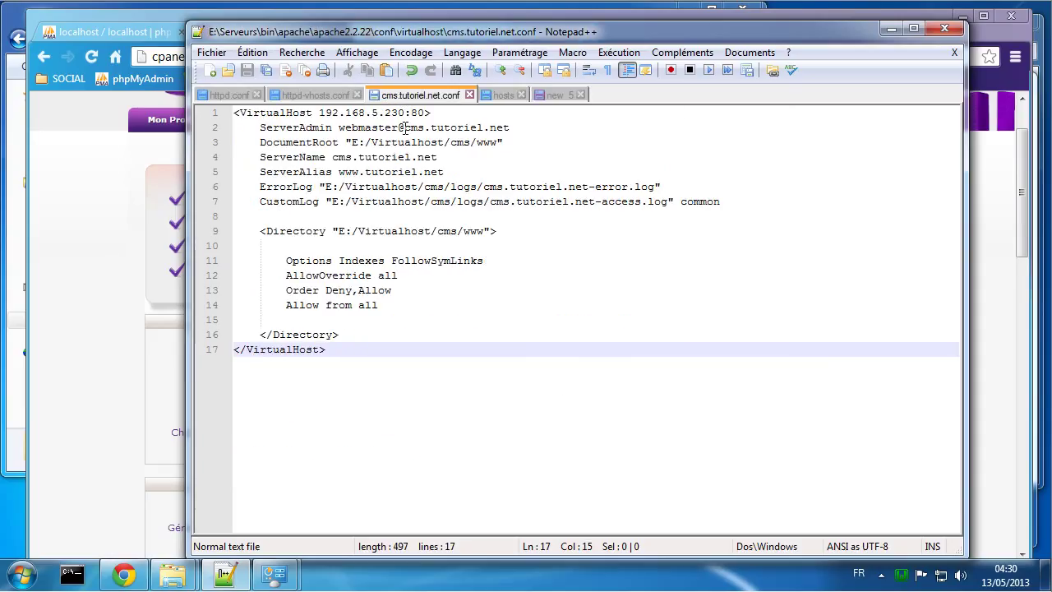
drag(405, 128, 510, 132)
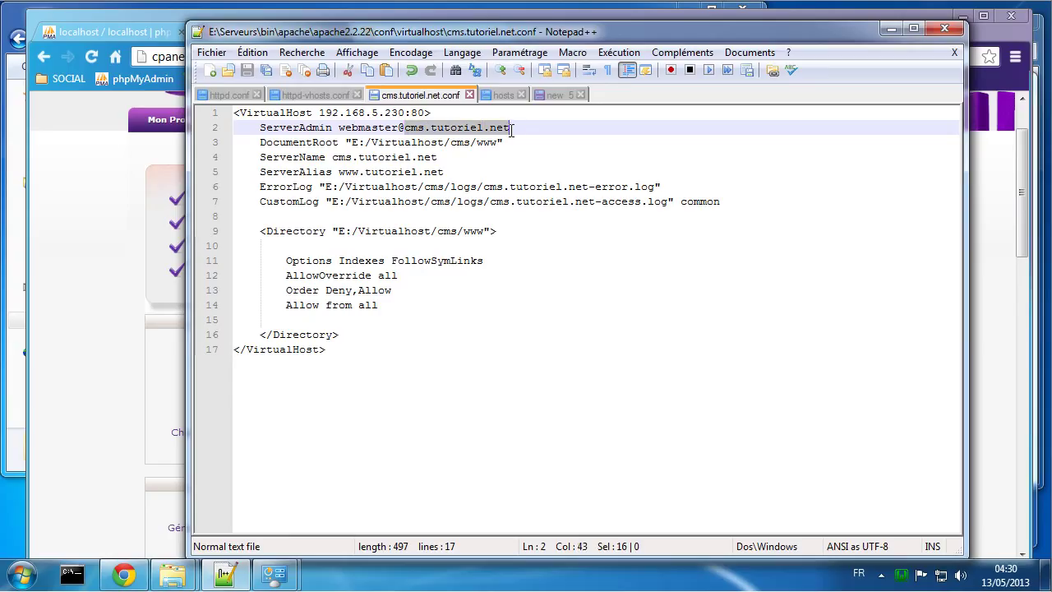
key(ctrl+h)
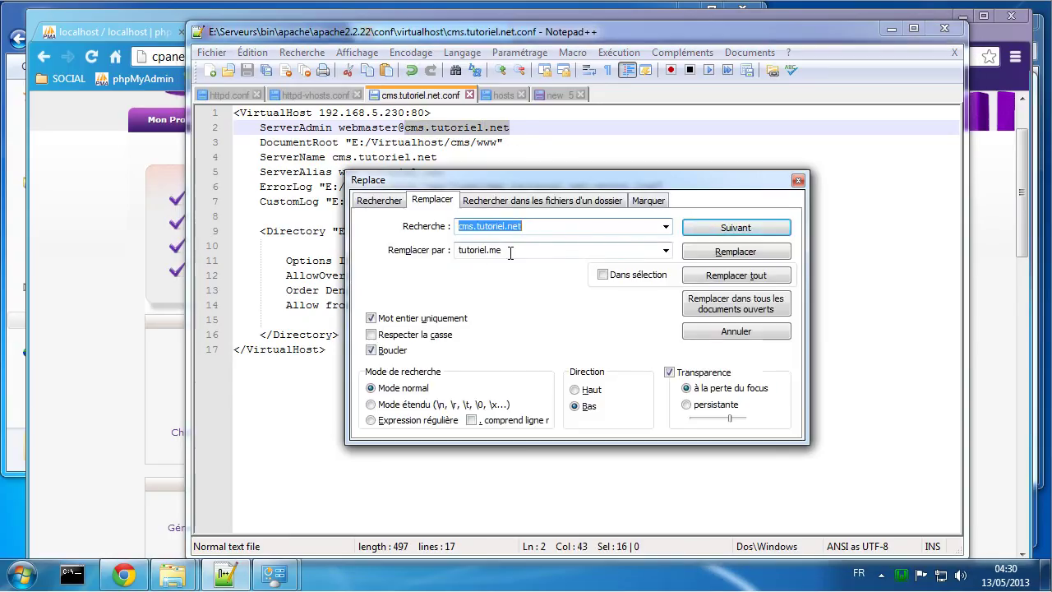
click(509, 252)
text(unixvers.p.ht)
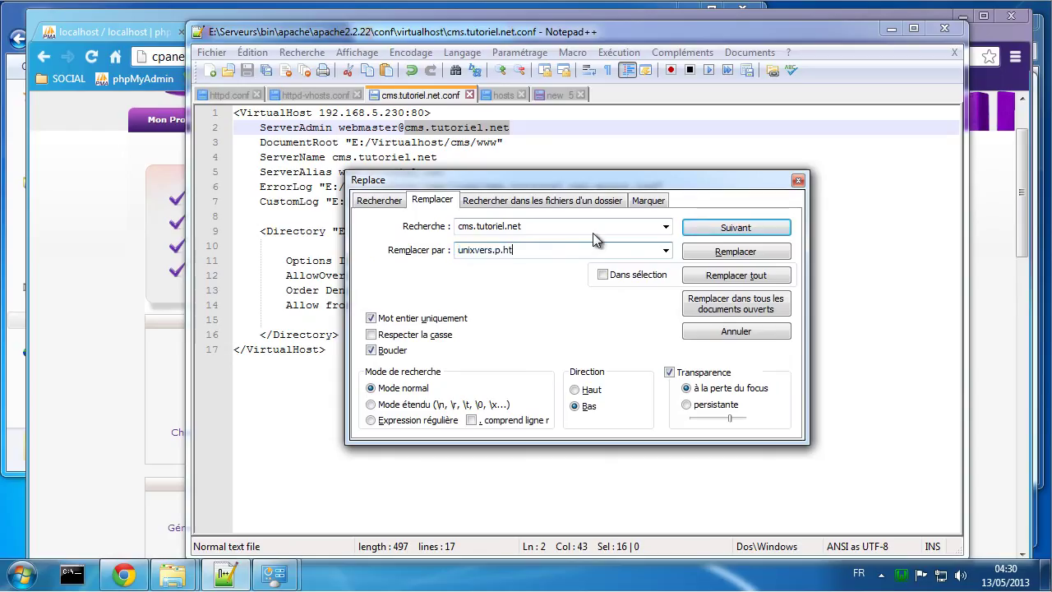
click(718, 287)
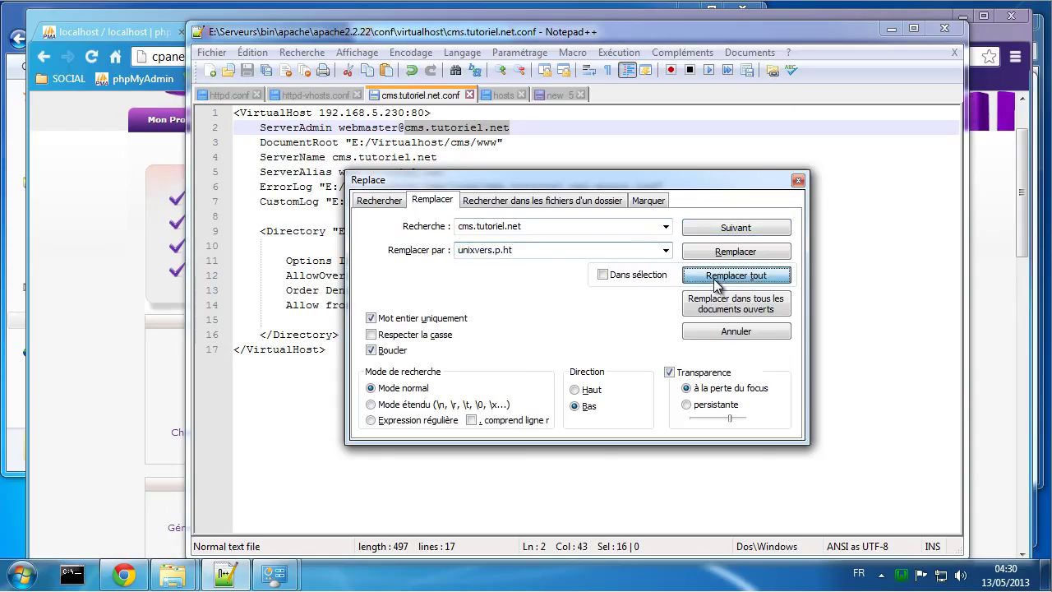
click(573, 340)
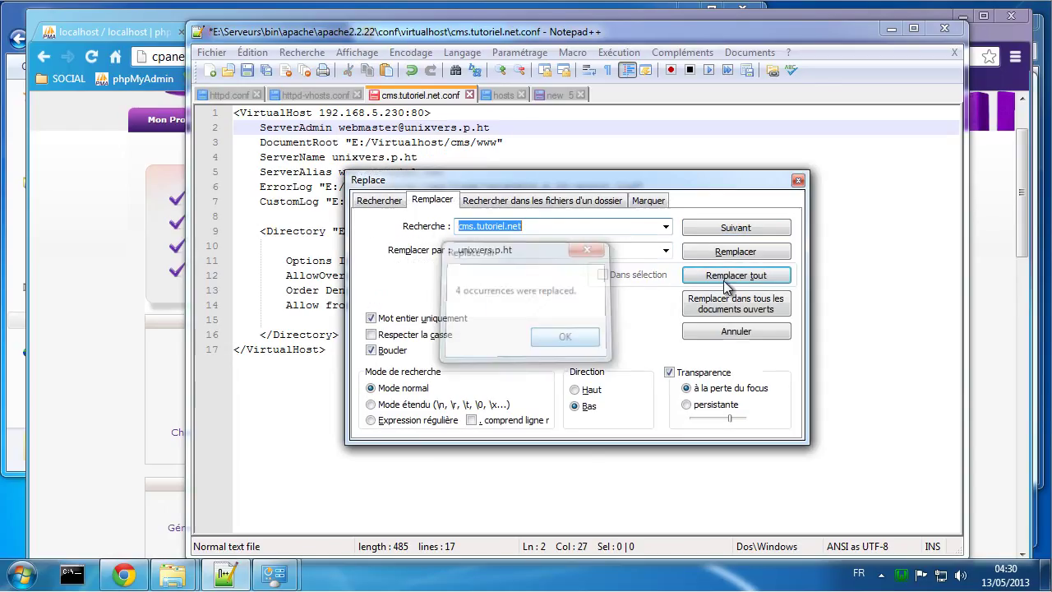
click(797, 180)
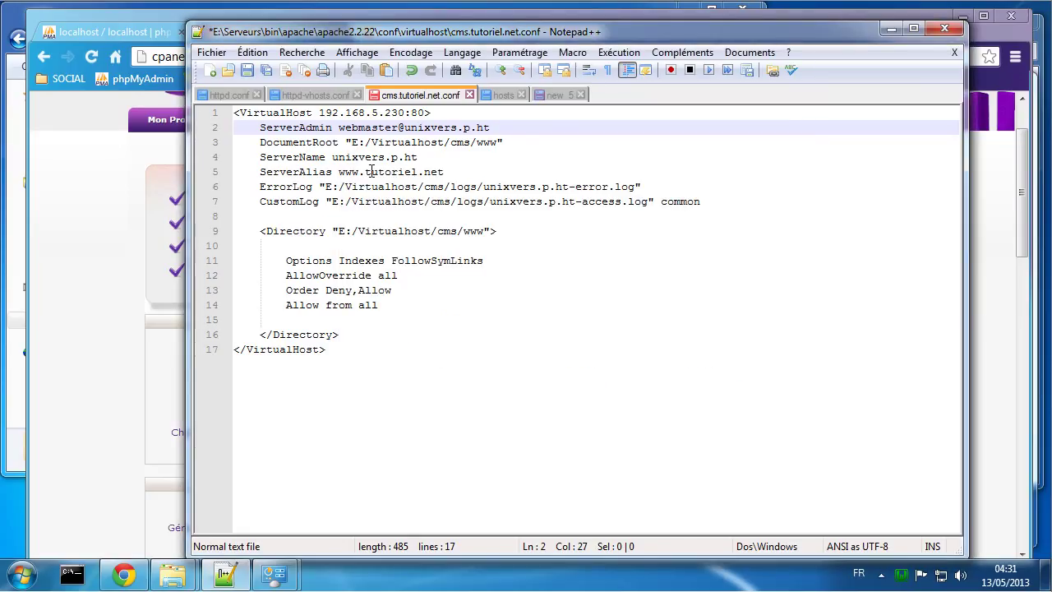
Step: Change the ServerAlias tutoriel.net to unixvers.p.ht, save the file and return to the browser
drag(367, 170, 456, 171)
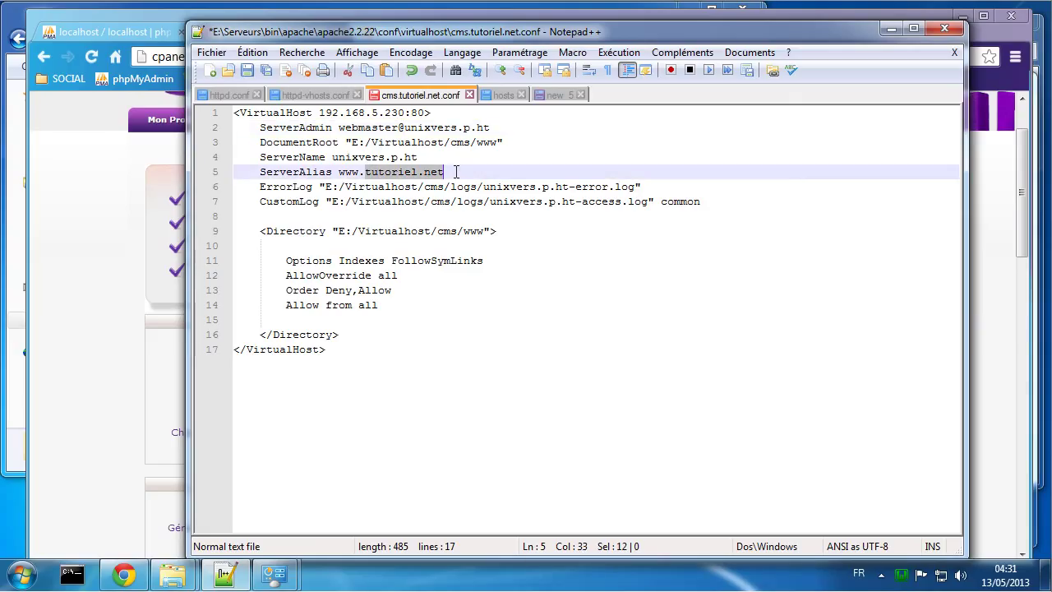
key(ctrl+v)
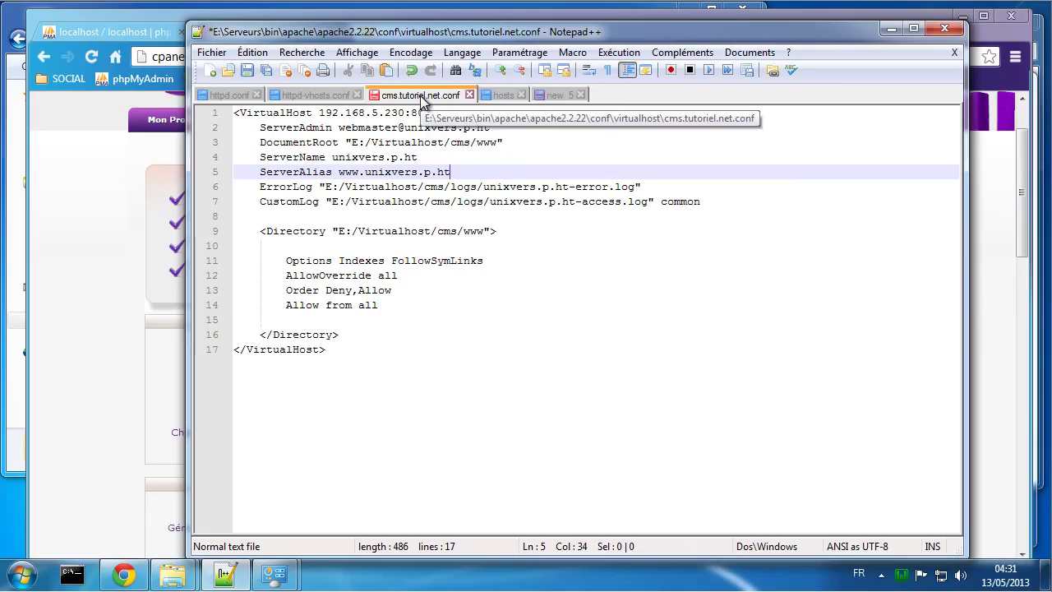
key(ctrl+s)
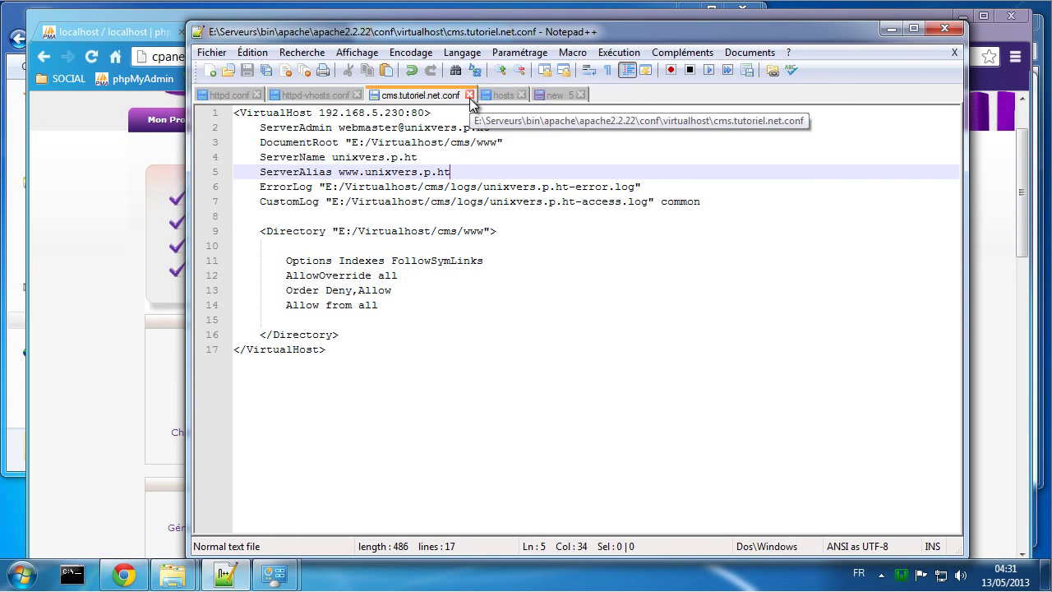
click(108, 332)
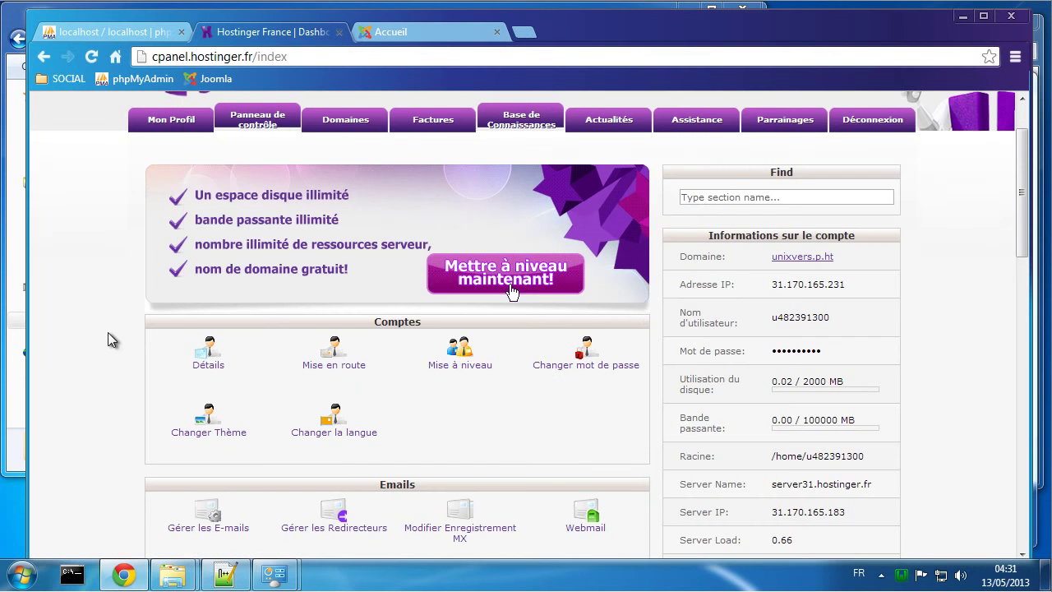
Step: Search Google for filezilla, view the FileZilla client download page, then close that tab
scroll(136, 370, down, 3)
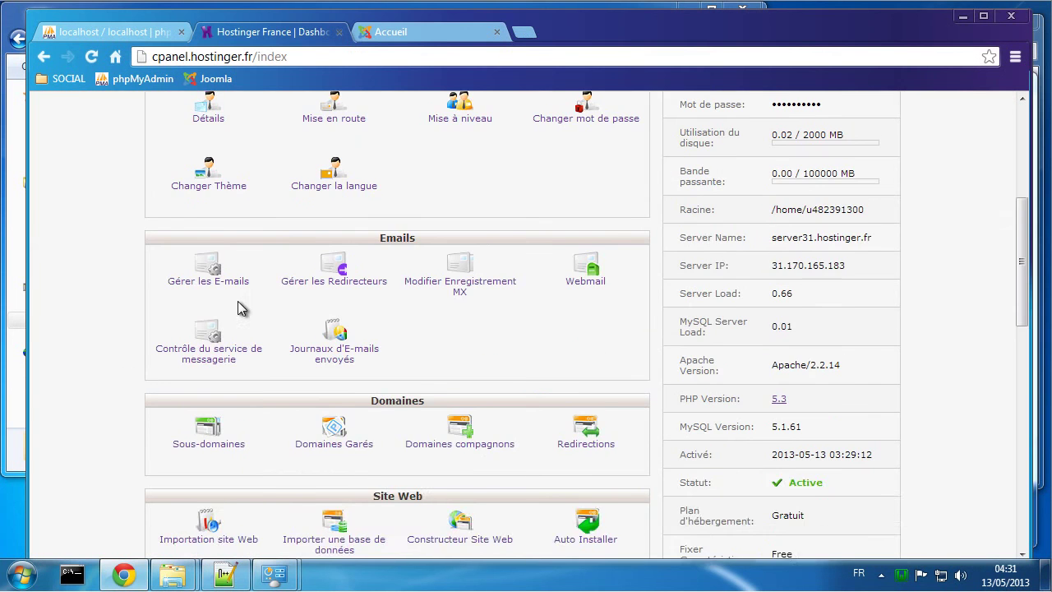
scroll(492, 332, up, 1)
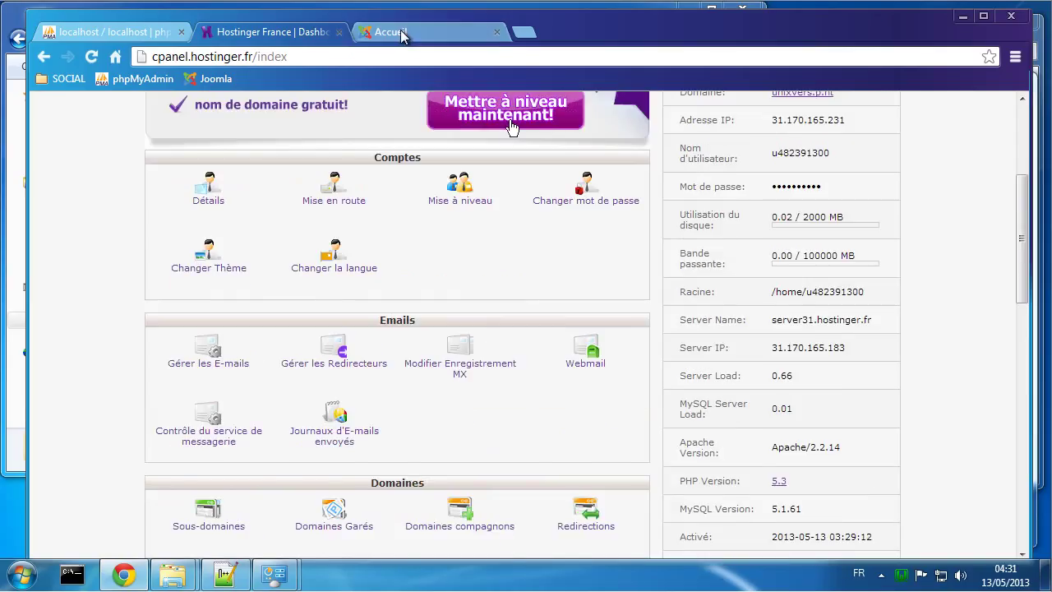
click(396, 32)
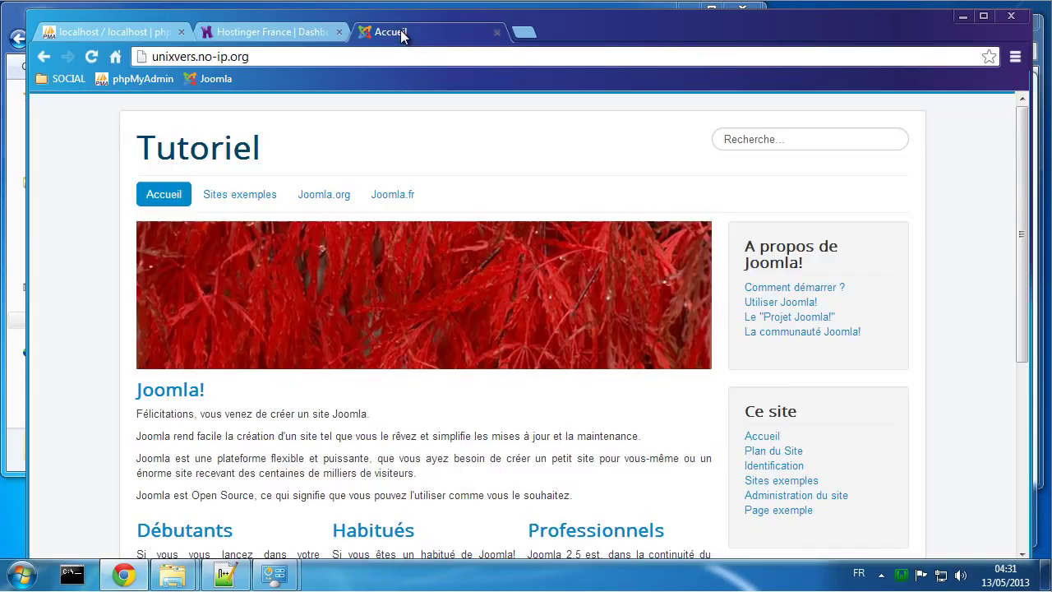
click(115, 56)
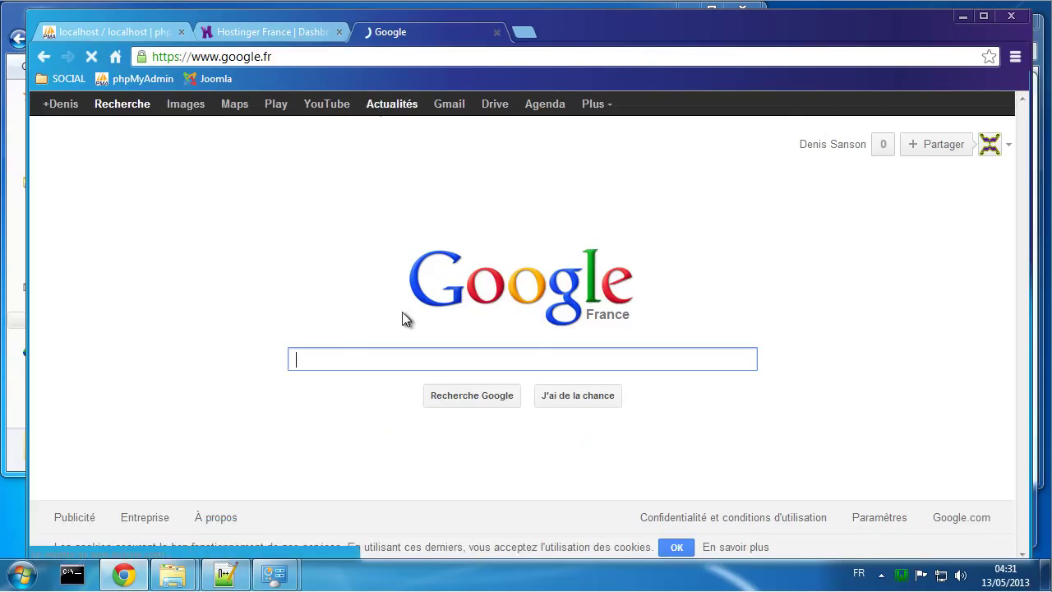
text(fi)
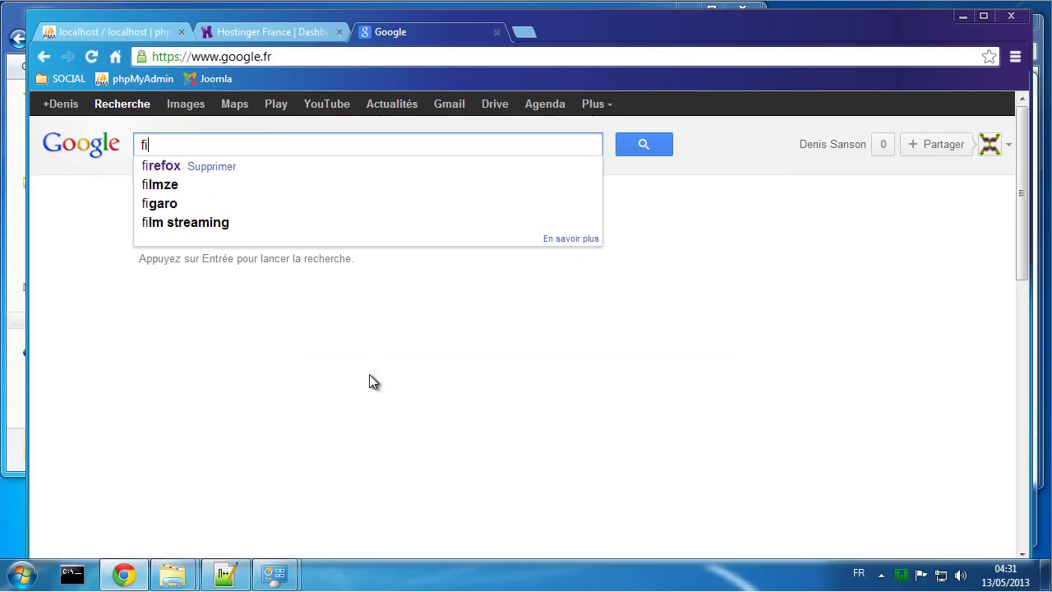
text(lezi)
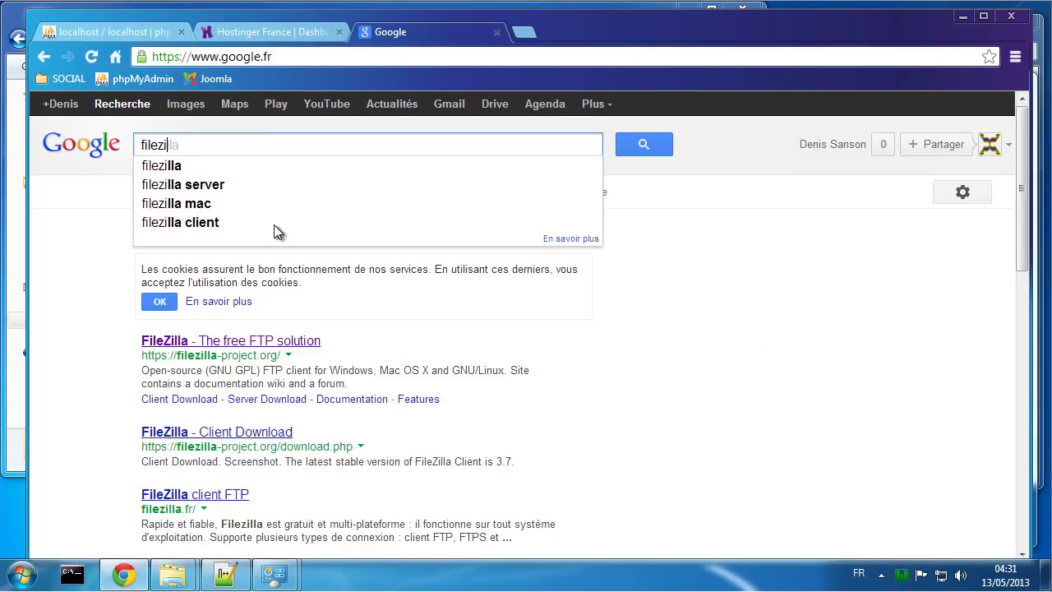
click(177, 166)
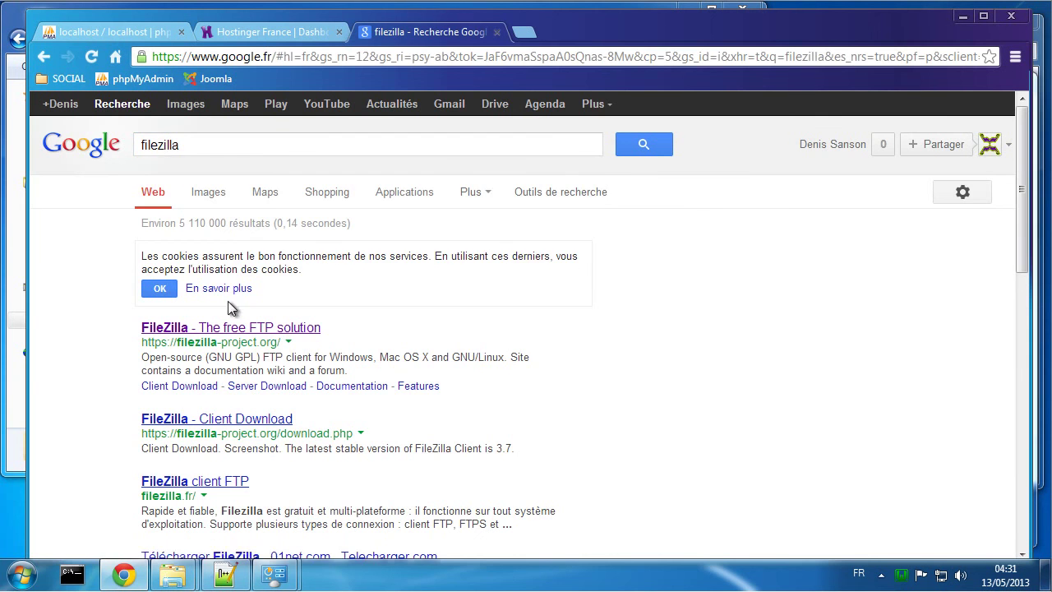
click(167, 330)
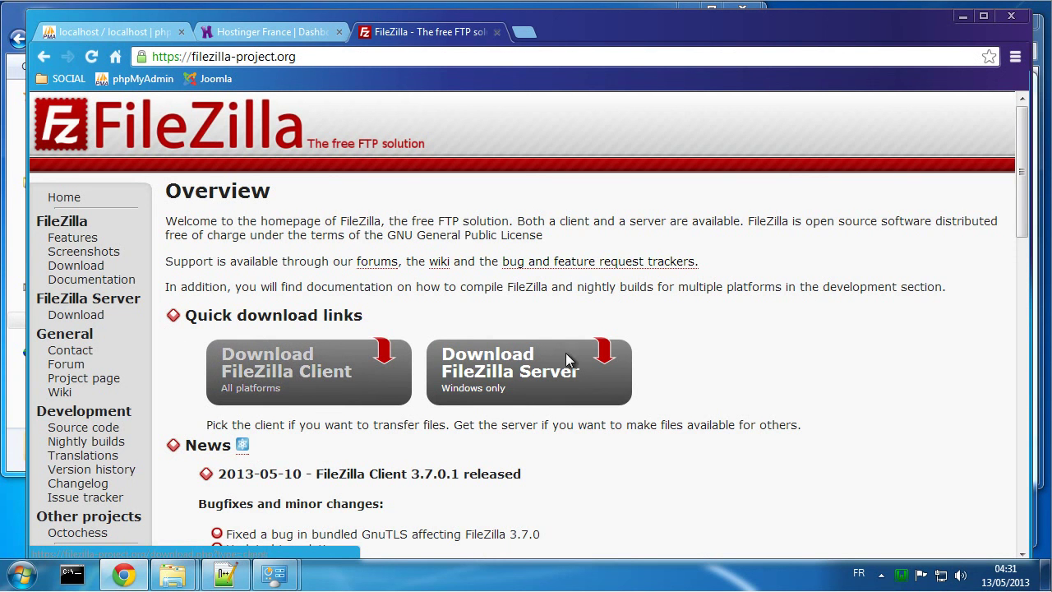
click(282, 369)
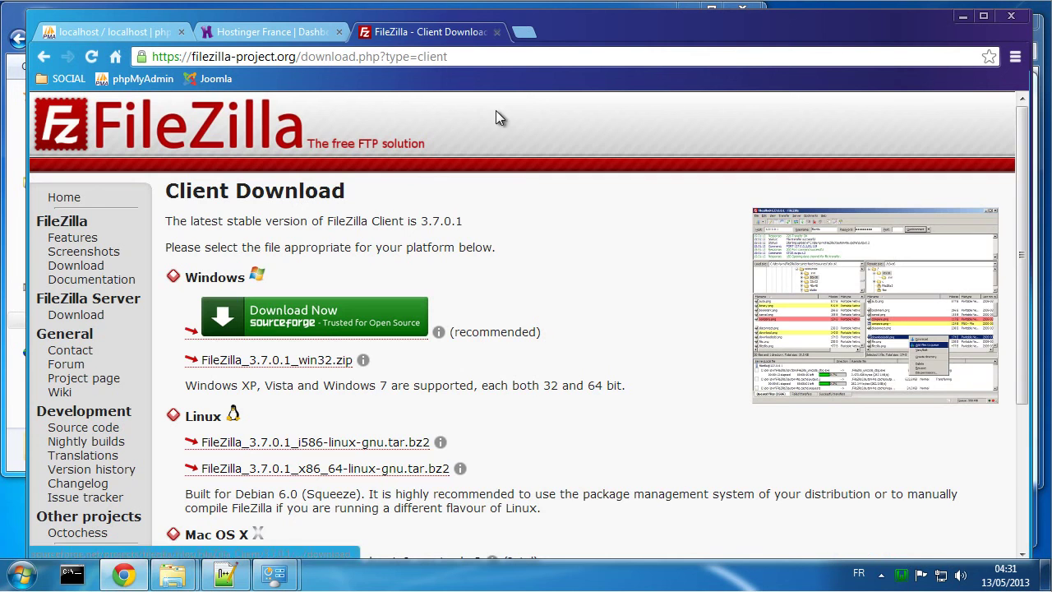
click(497, 32)
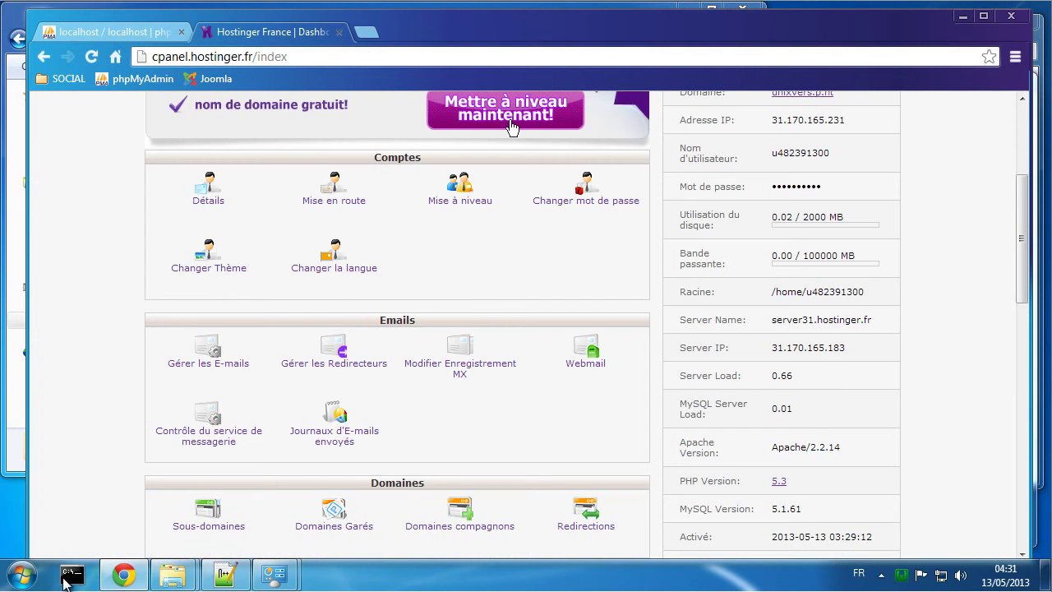
Step: Launch FileZilla and add a new Site Manager entry named cms
click(31, 577)
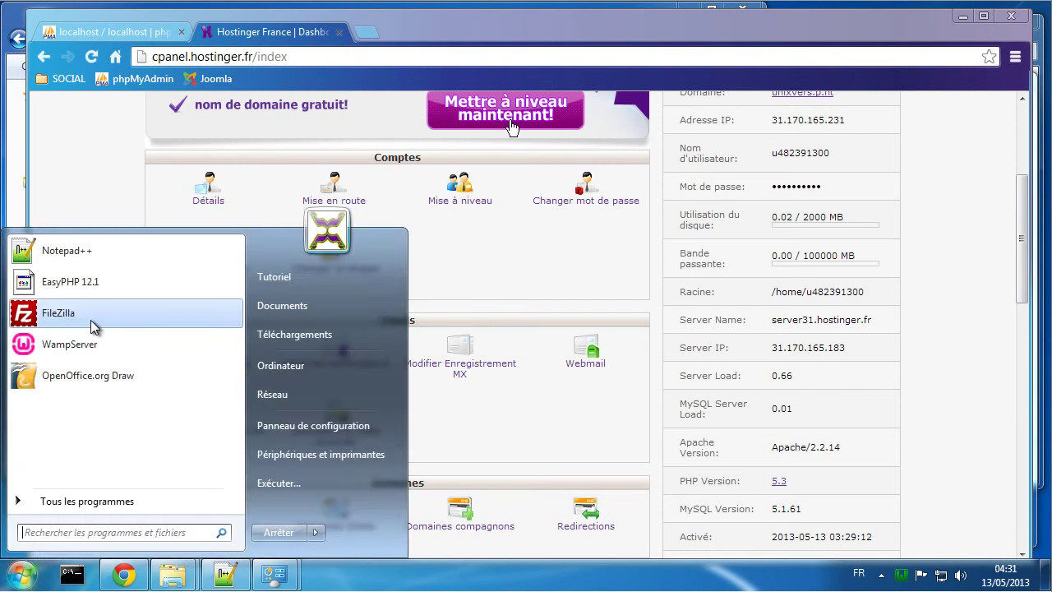
click(92, 326)
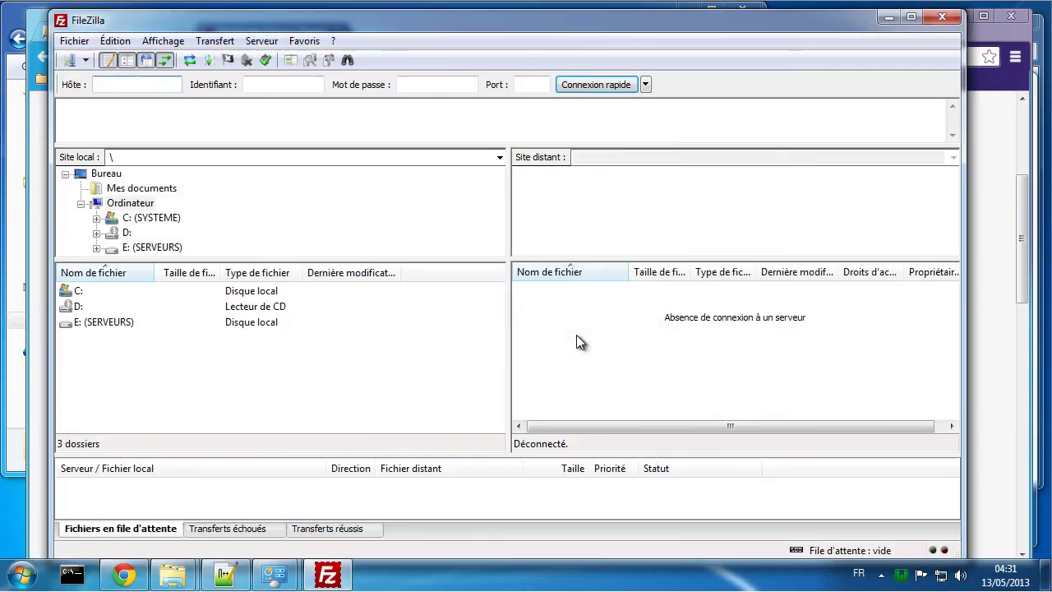
click(70, 62)
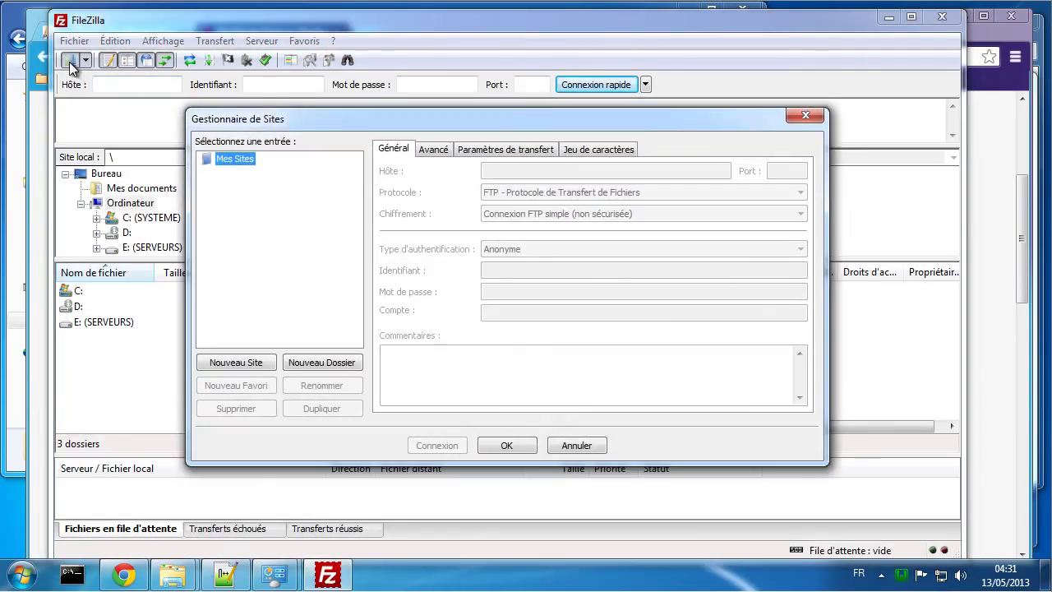
click(245, 362)
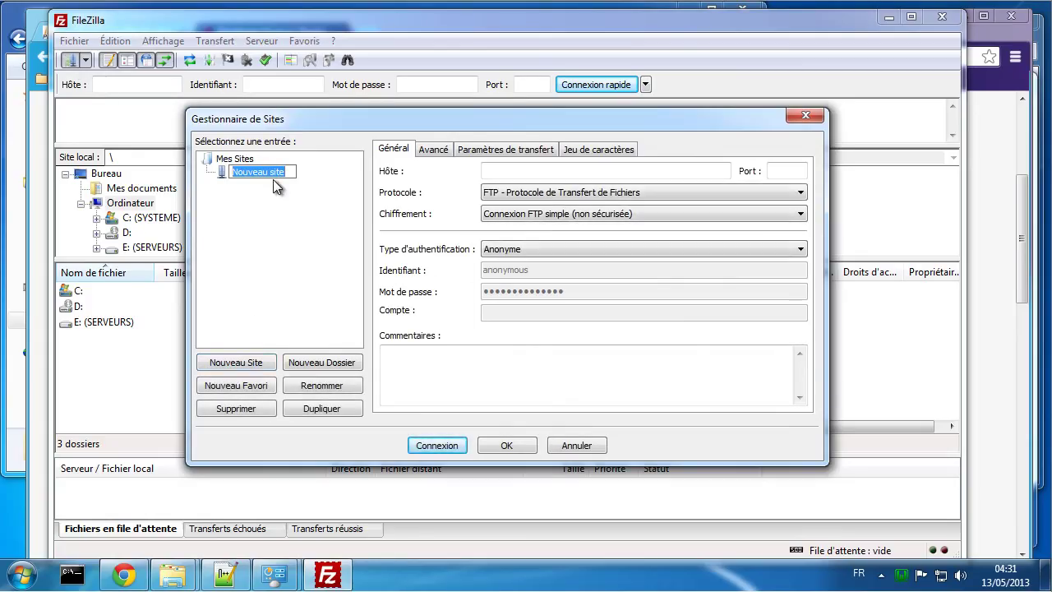
text(cms)
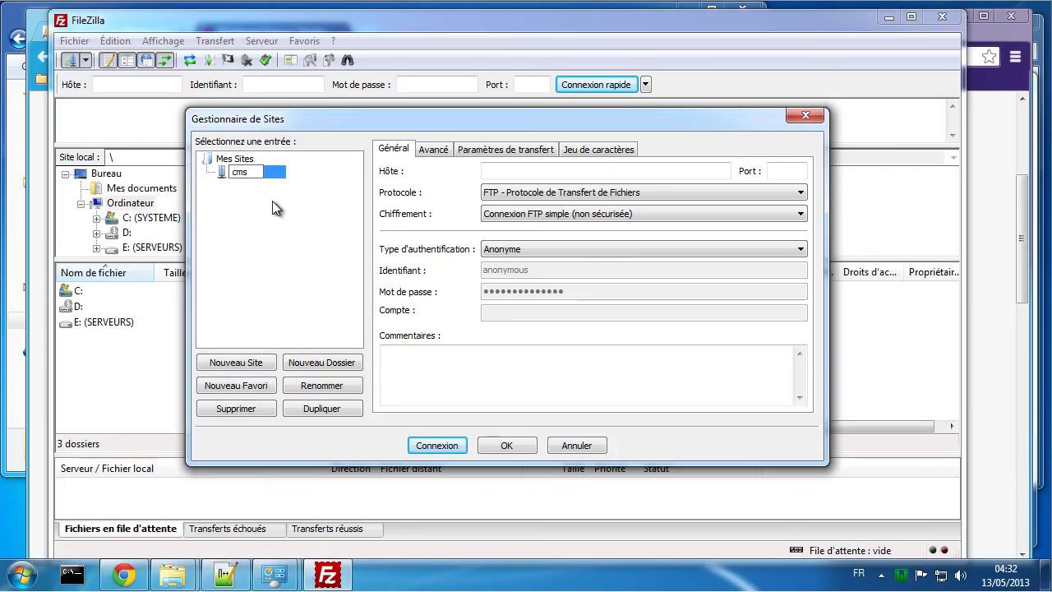
key(Return)
Step: Set the cms site's host to unixvers.p.ht, port 21, with Normal logon
click(505, 171)
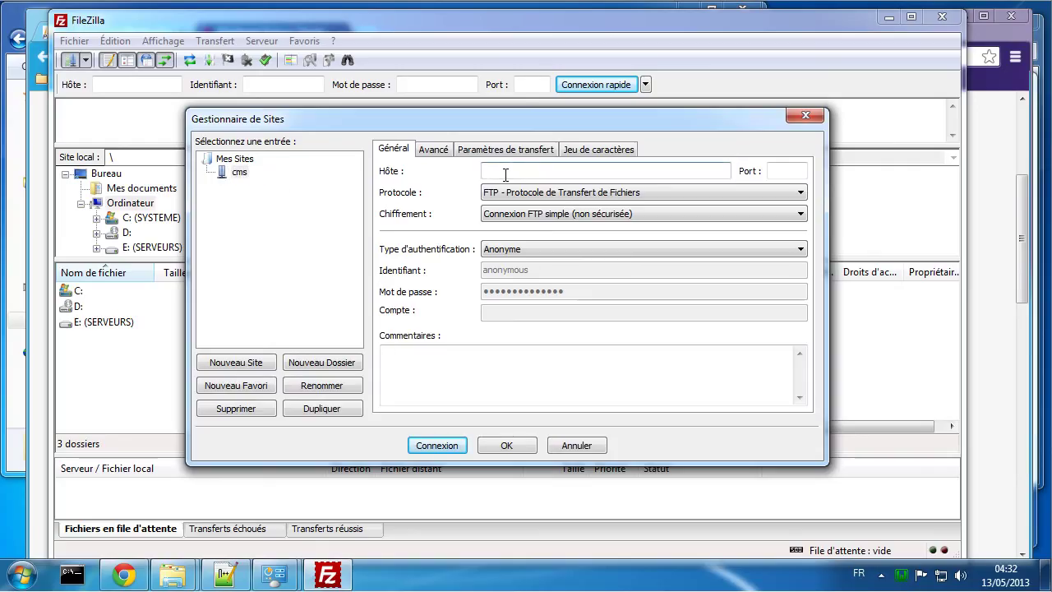
text(unixvers.p.ht)
click(783, 171)
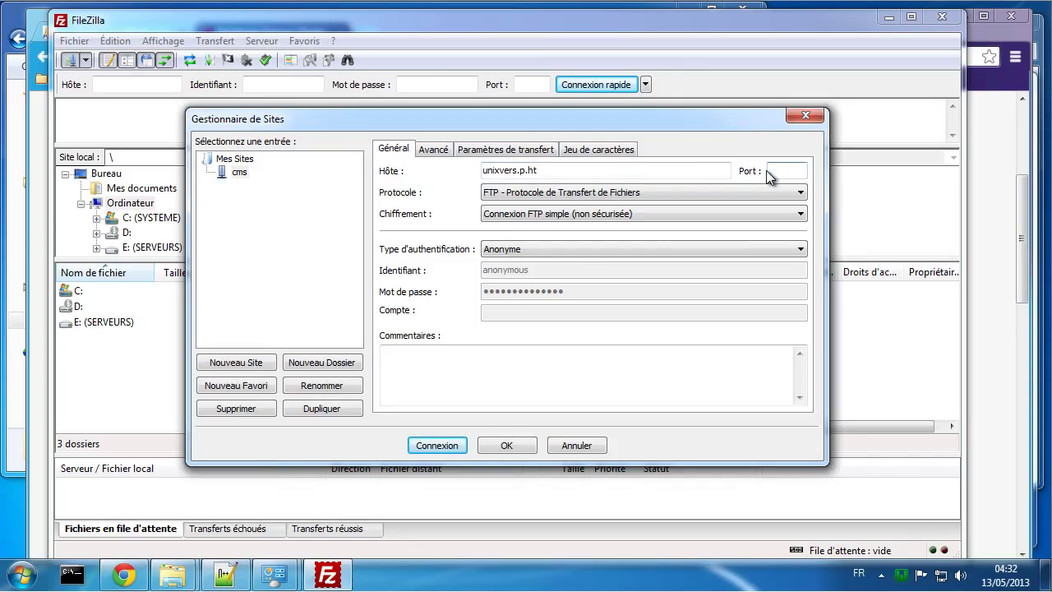
text(21)
click(486, 249)
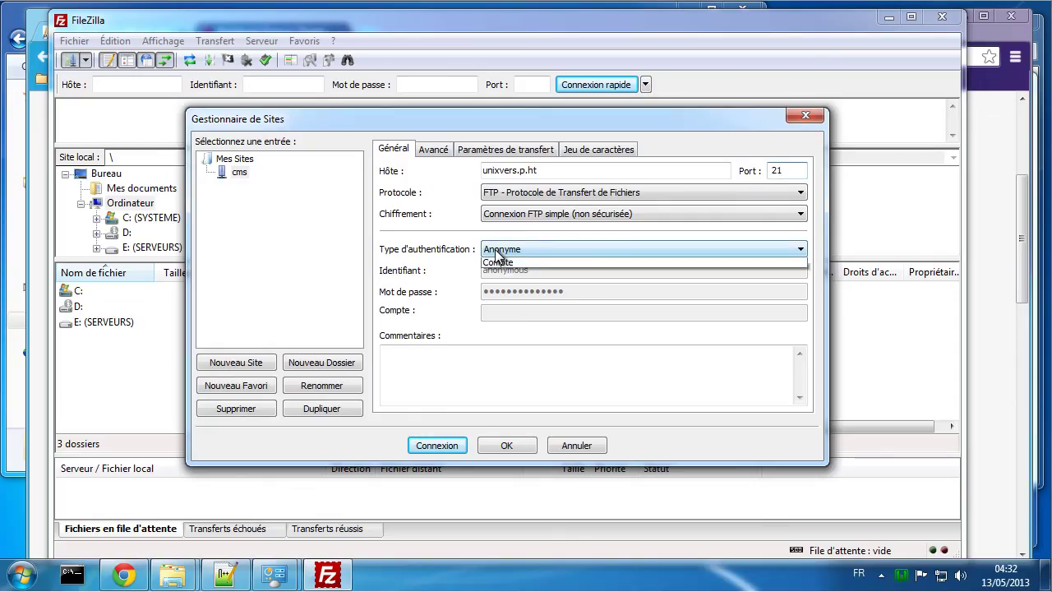
click(507, 276)
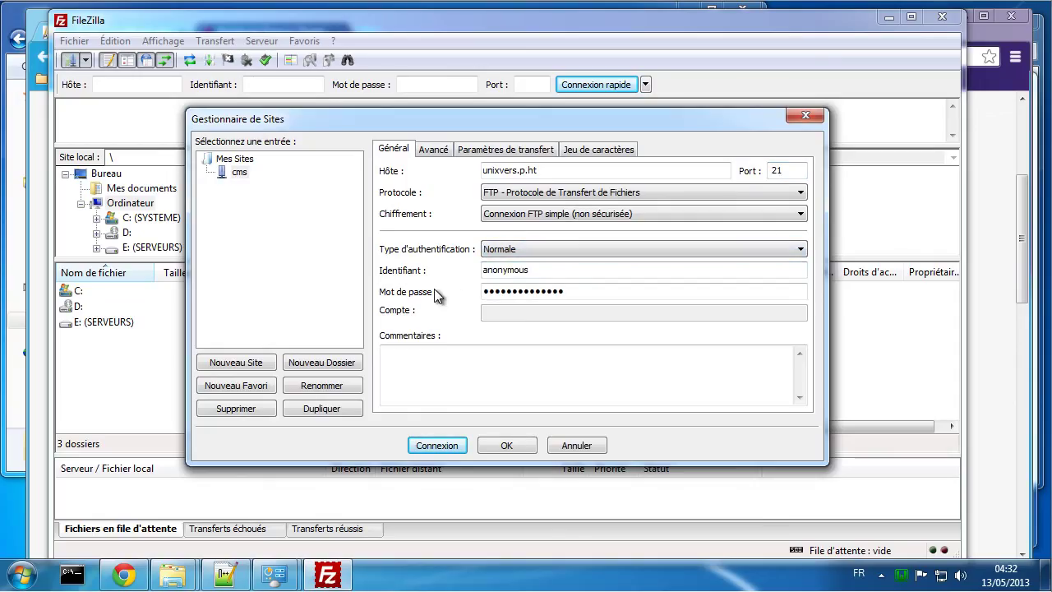
click(1016, 368)
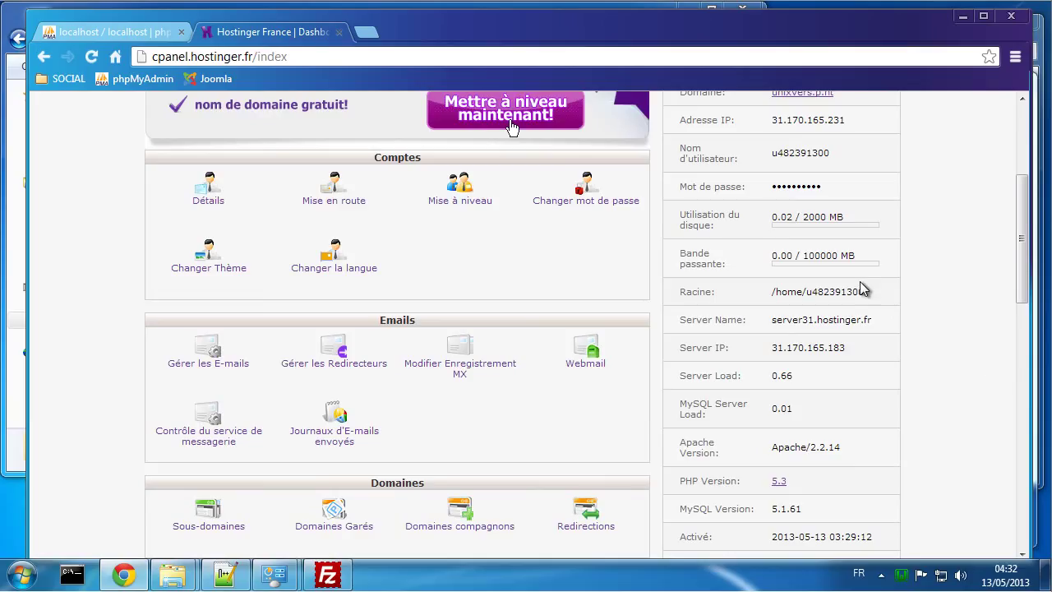
Step: Replace the cms site's anonymous login with the Hostinger account username and enter the FTP password
scroll(899, 306, up, 1)
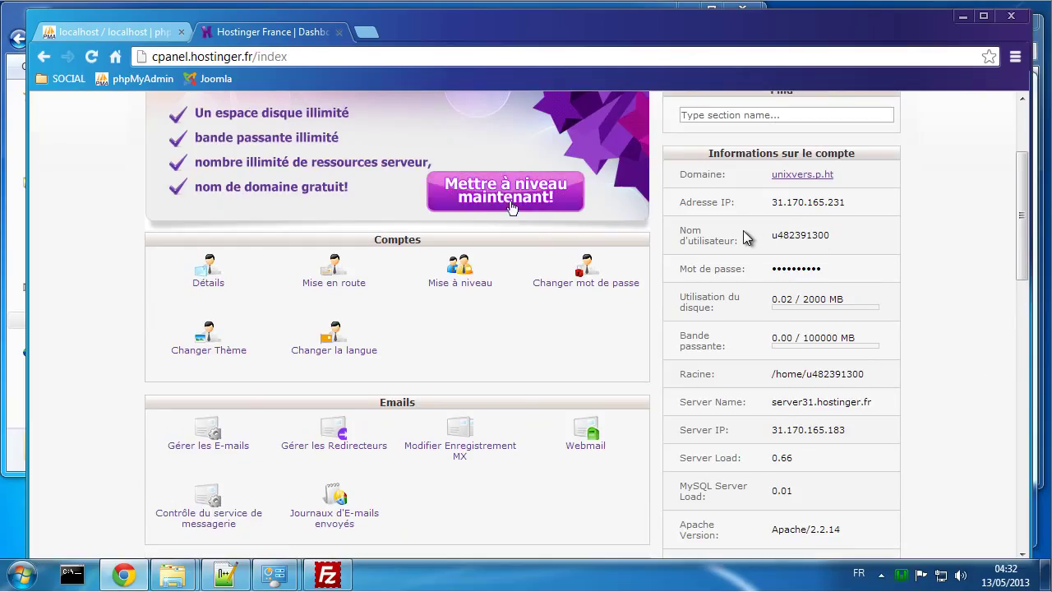
drag(833, 236, 778, 234)
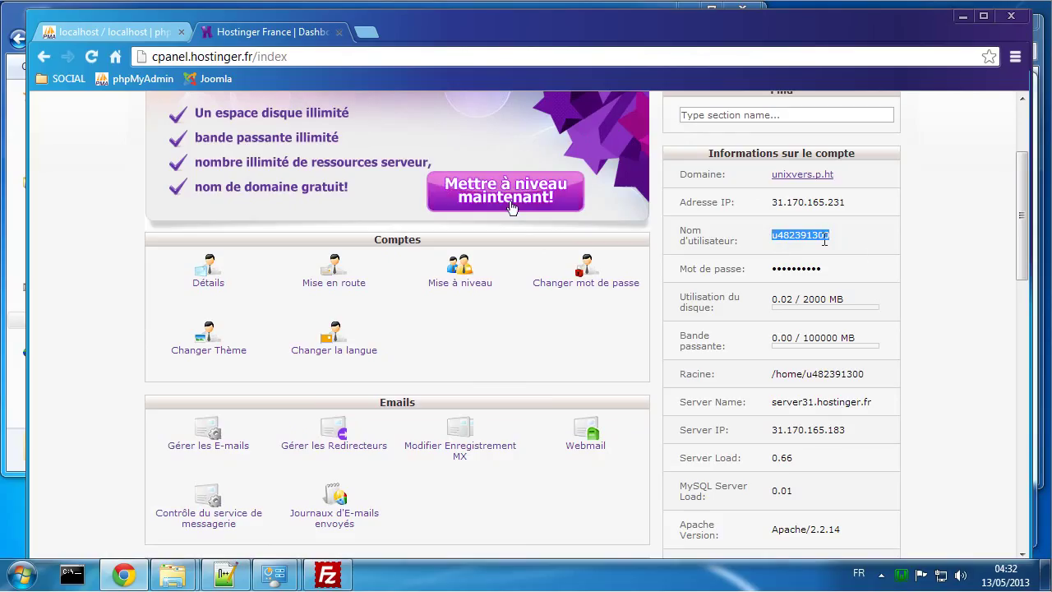
click(328, 574)
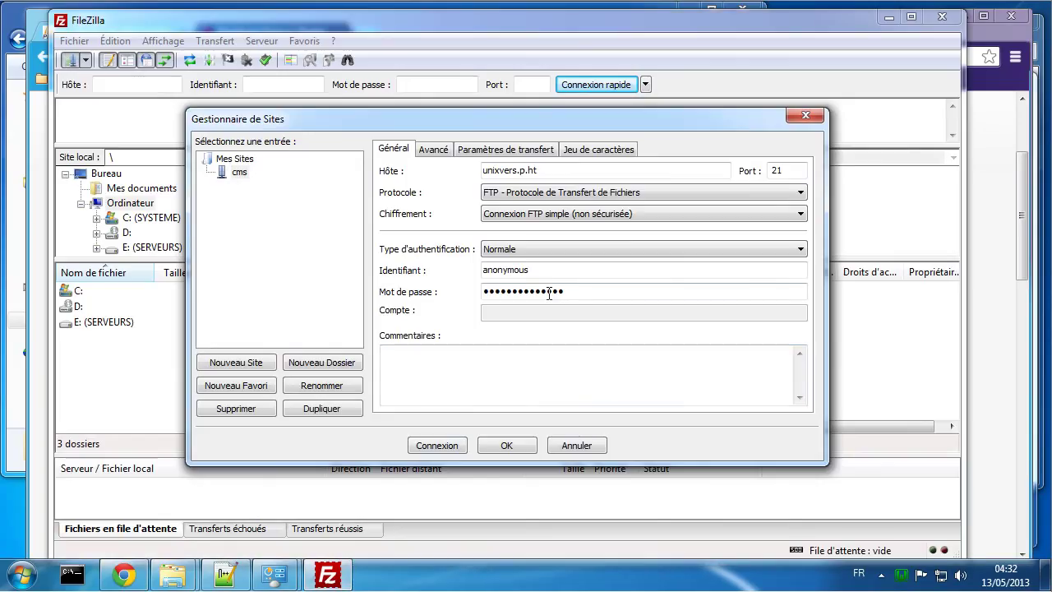
drag(535, 271, 419, 274)
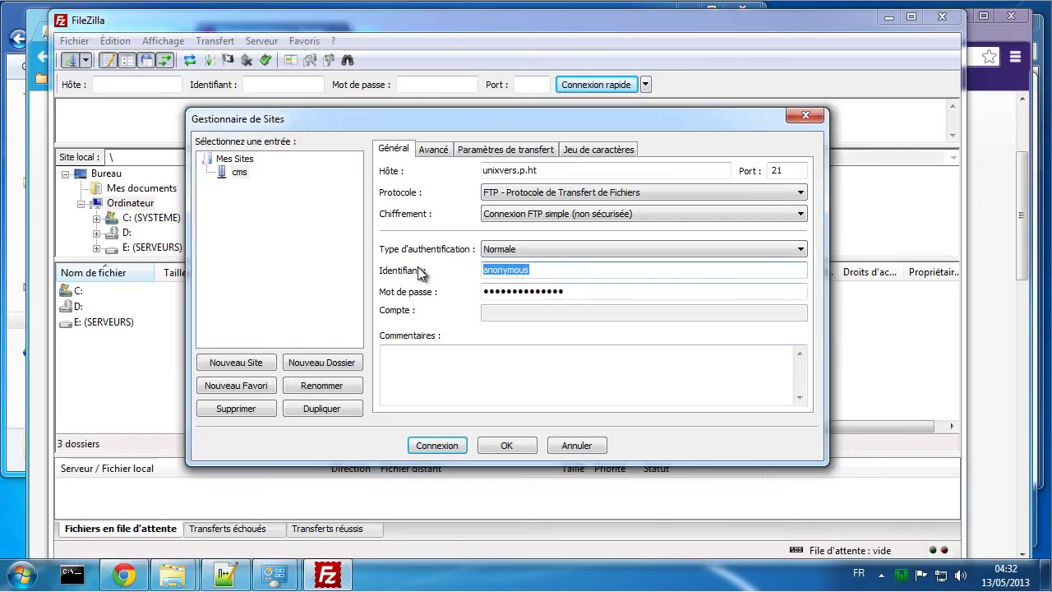
text(u482391300)
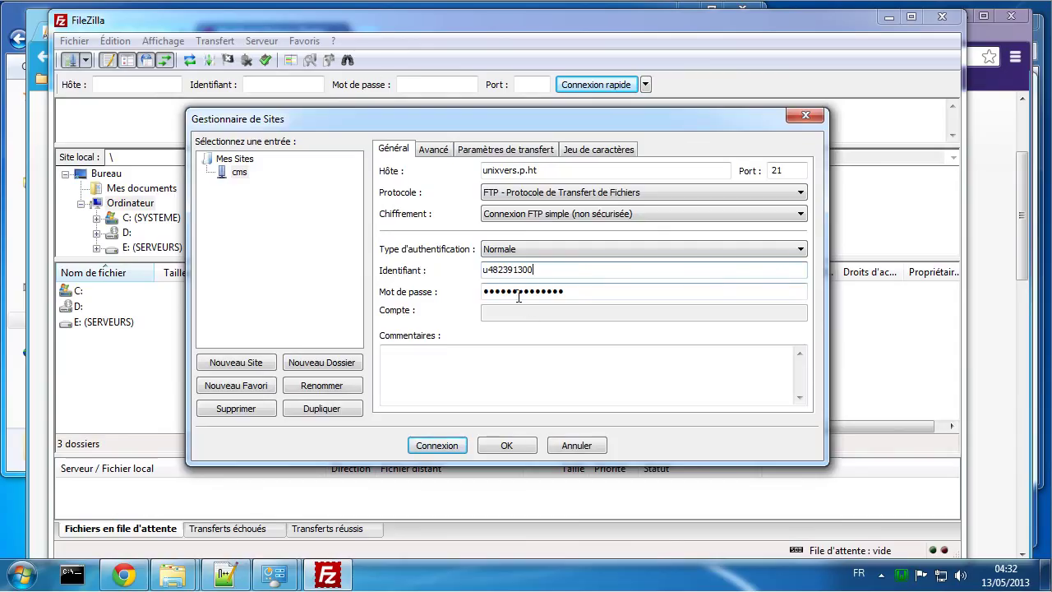
drag(582, 291, 438, 286)
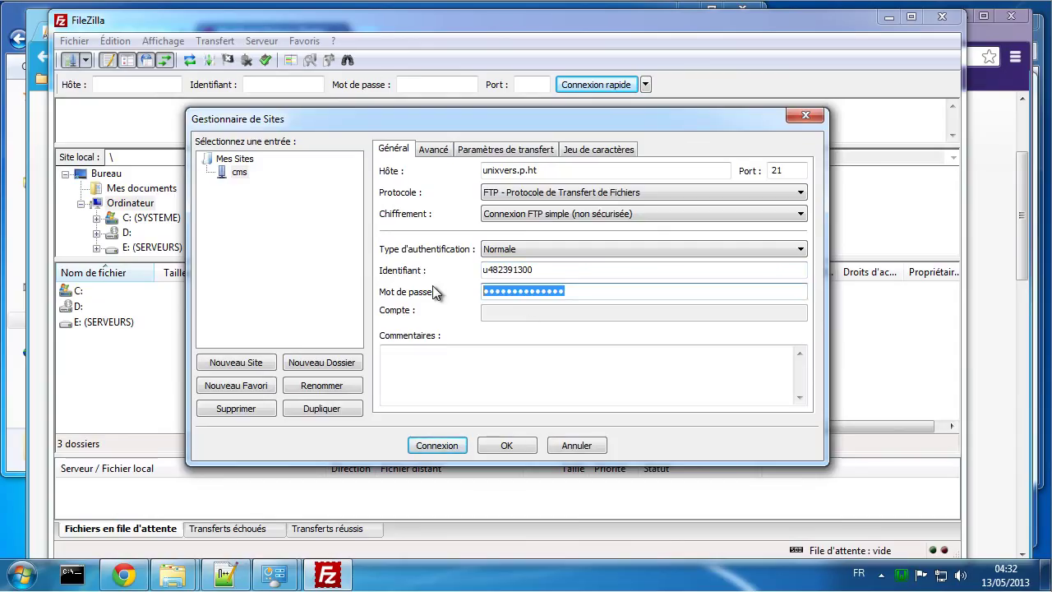
text(•••••••)
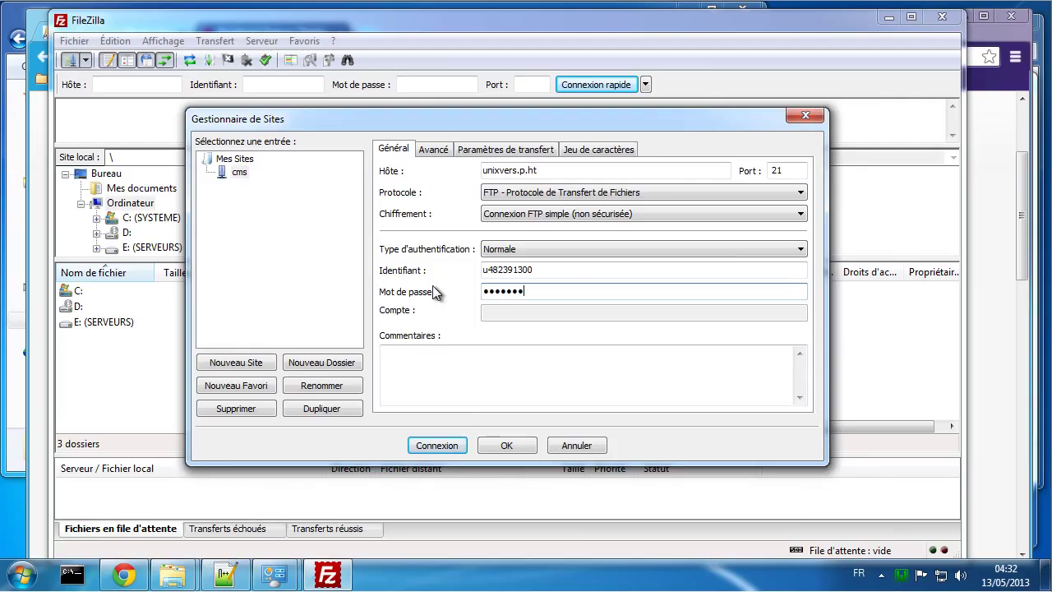
Step: Connect to the cms site, confirm the password, and spot the refused 192.168.5.230 address
click(438, 445)
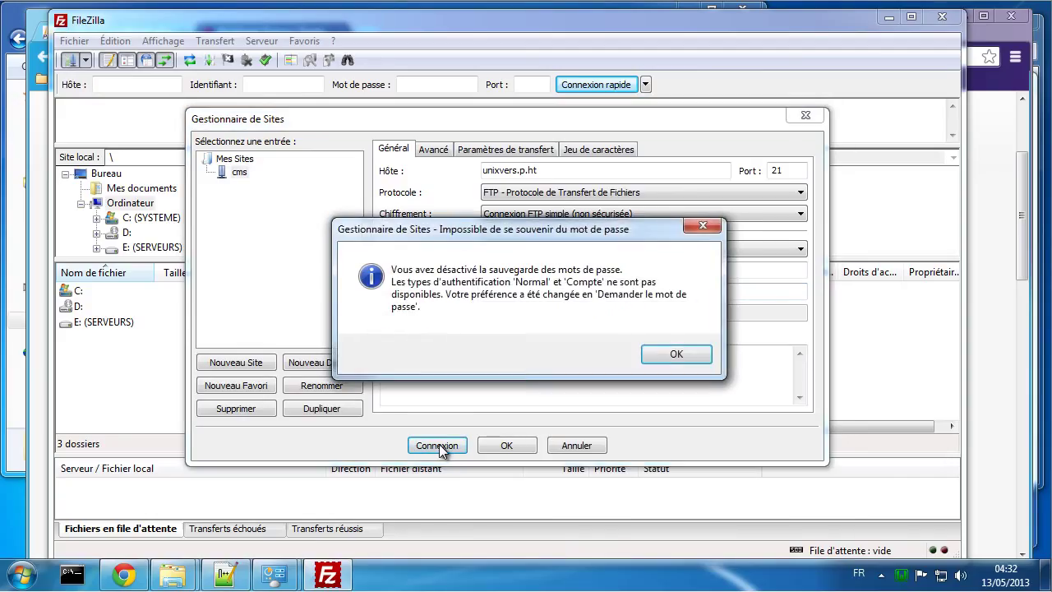
click(670, 357)
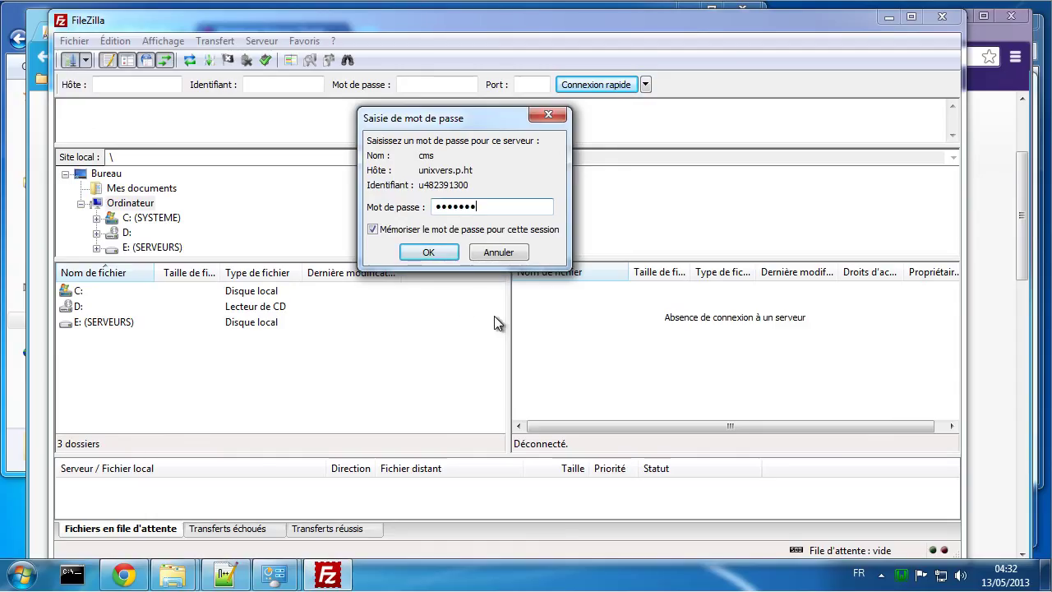
click(428, 252)
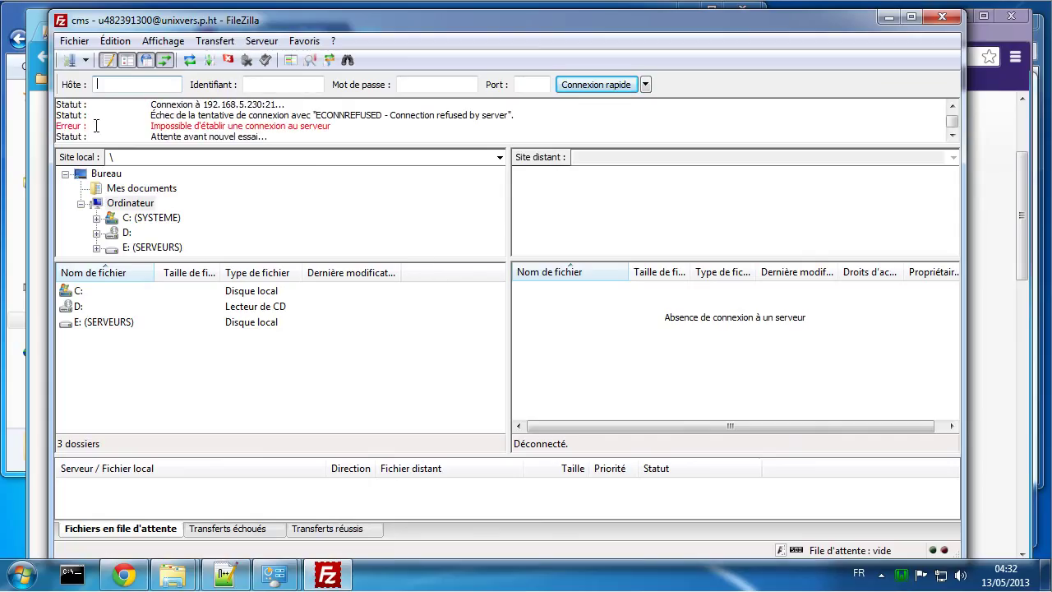
drag(202, 104, 267, 105)
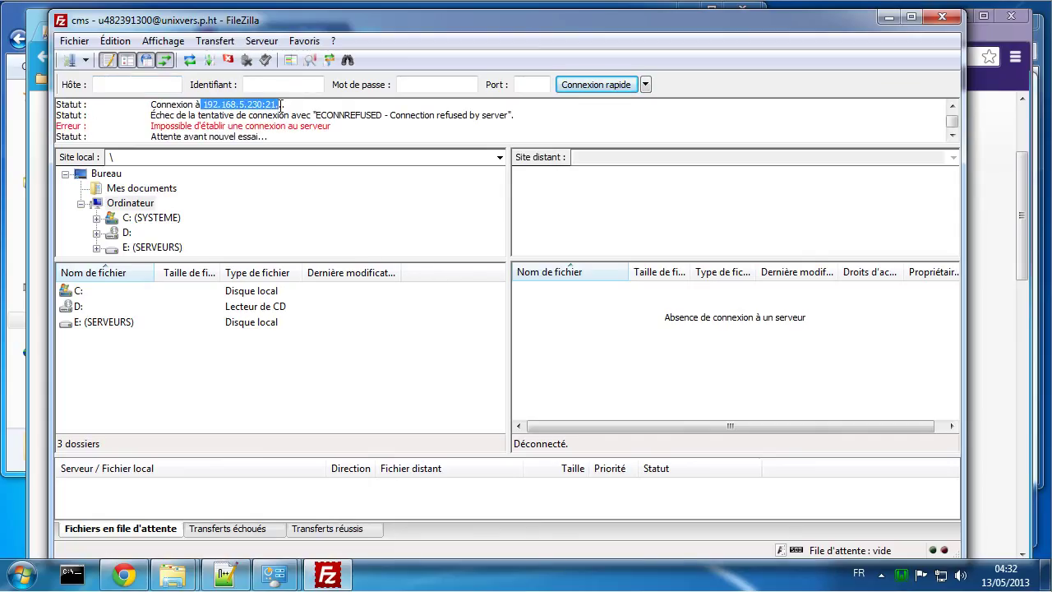
Step: Prefix line 25 of the hosts file (192.168.5.230 unixvers.p.ht) with # and save
click(225, 573)
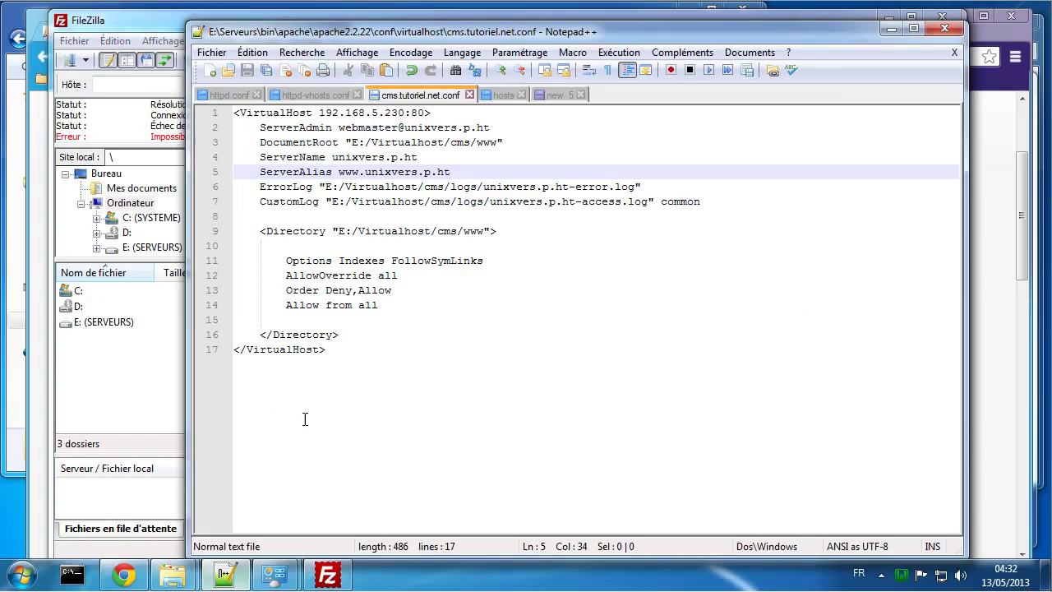
click(544, 94)
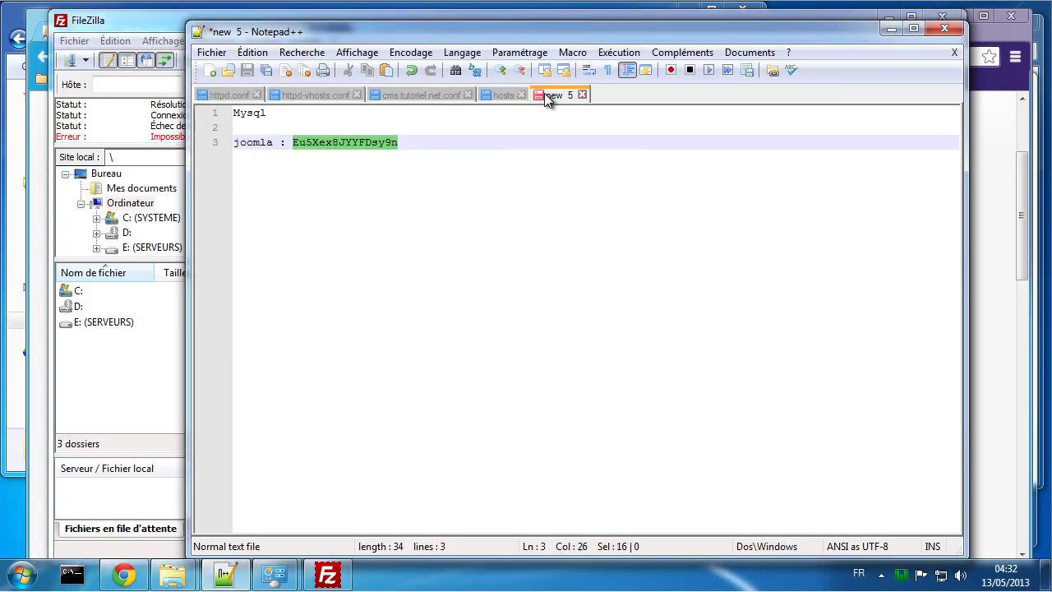
click(499, 95)
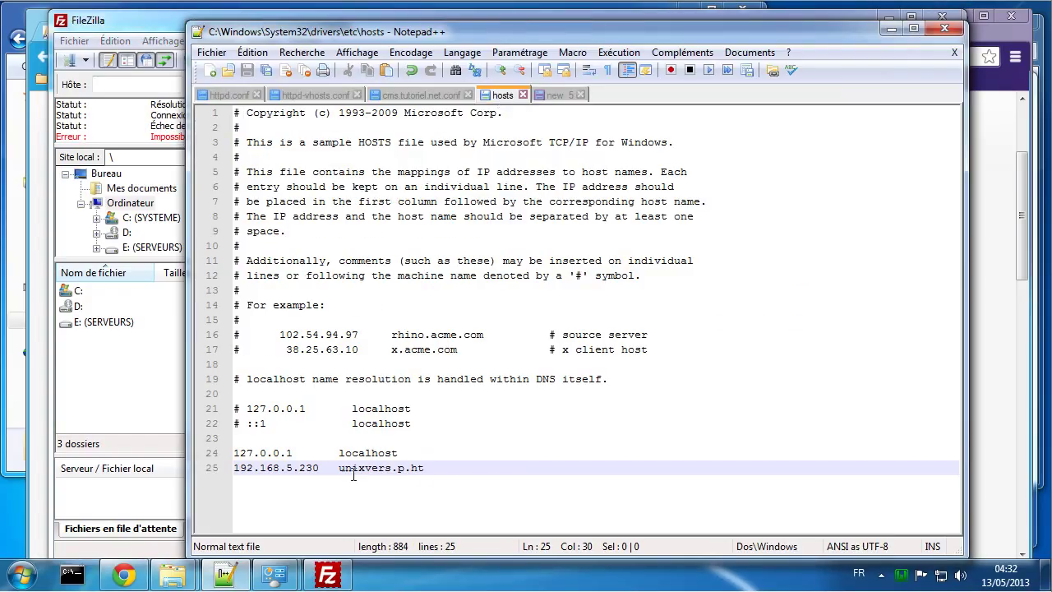
click(236, 468)
text(#)
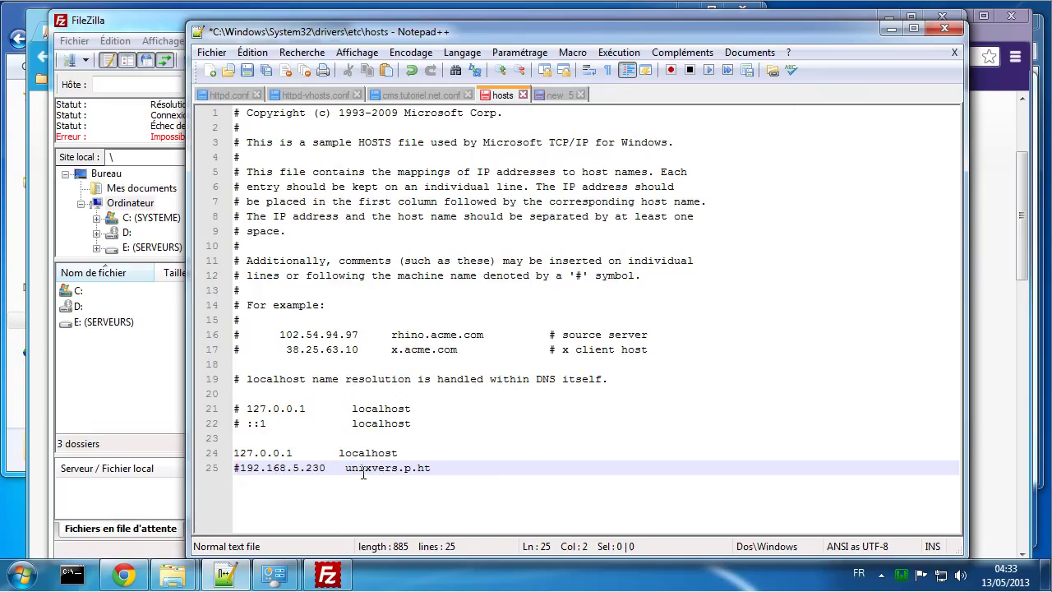
key(ctrl+s)
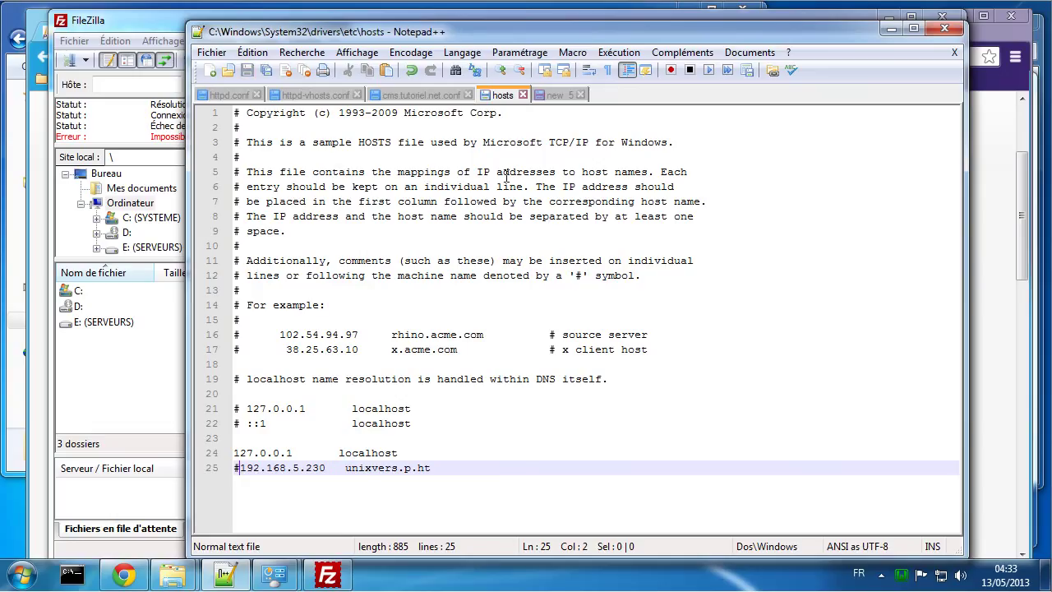
click(119, 116)
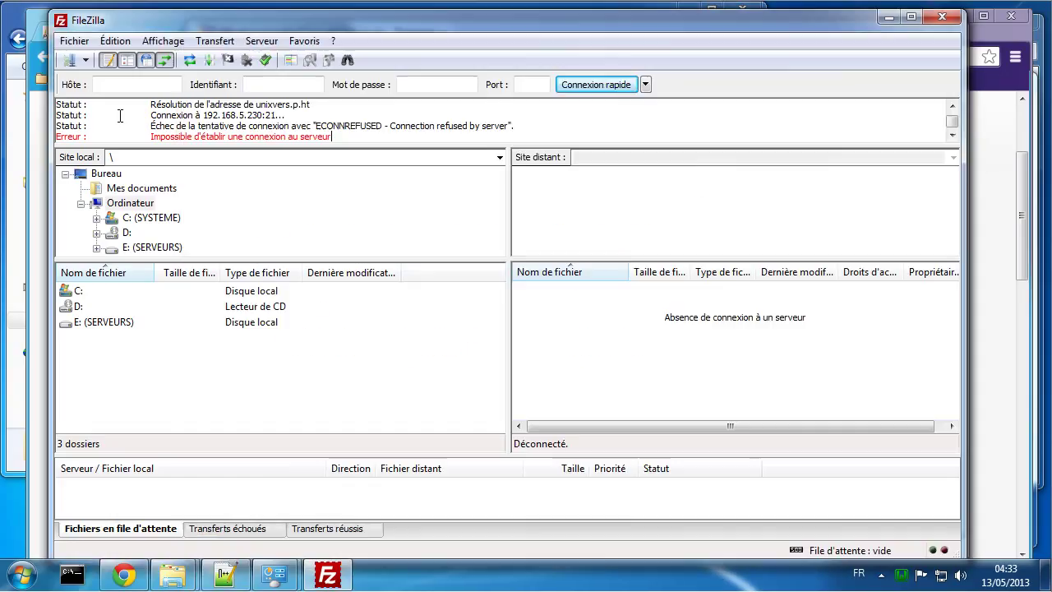
Step: Reconnect FileZilla to the cms site and open unixvers.p.ht in a new browser tab
click(266, 62)
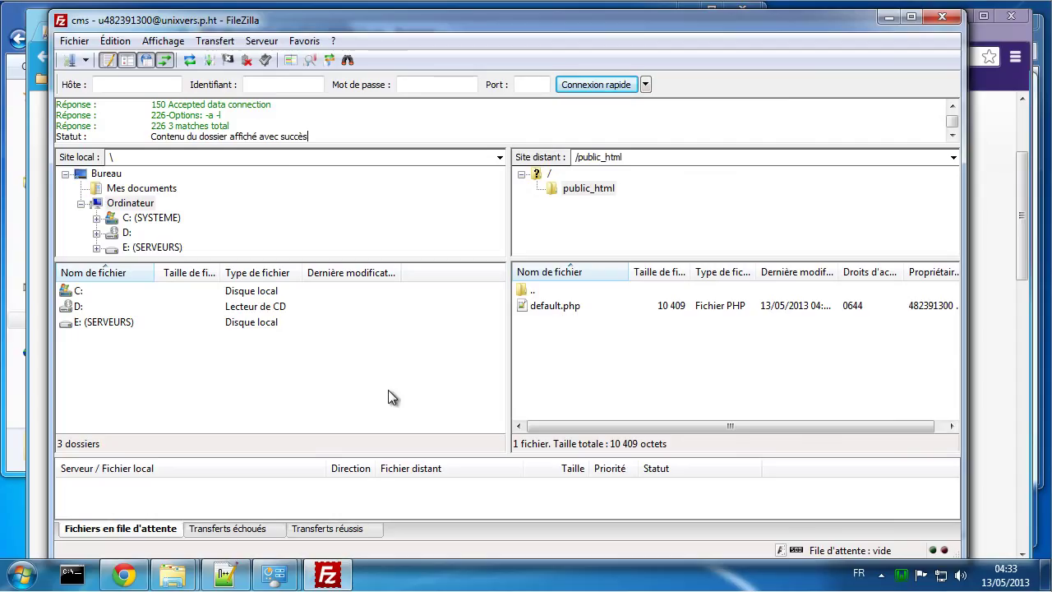
click(123, 574)
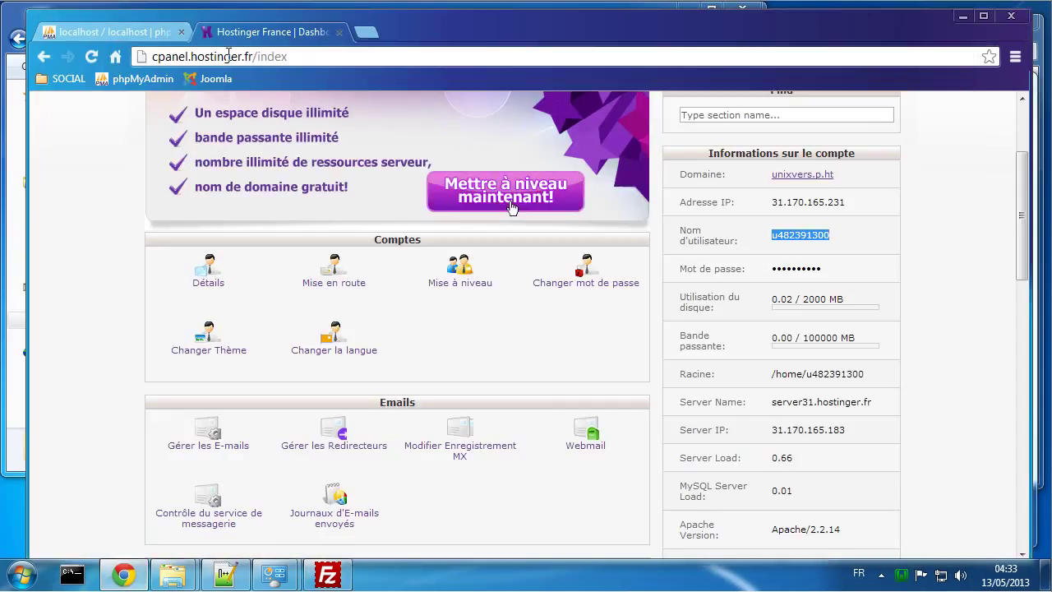
middle_click(801, 178)
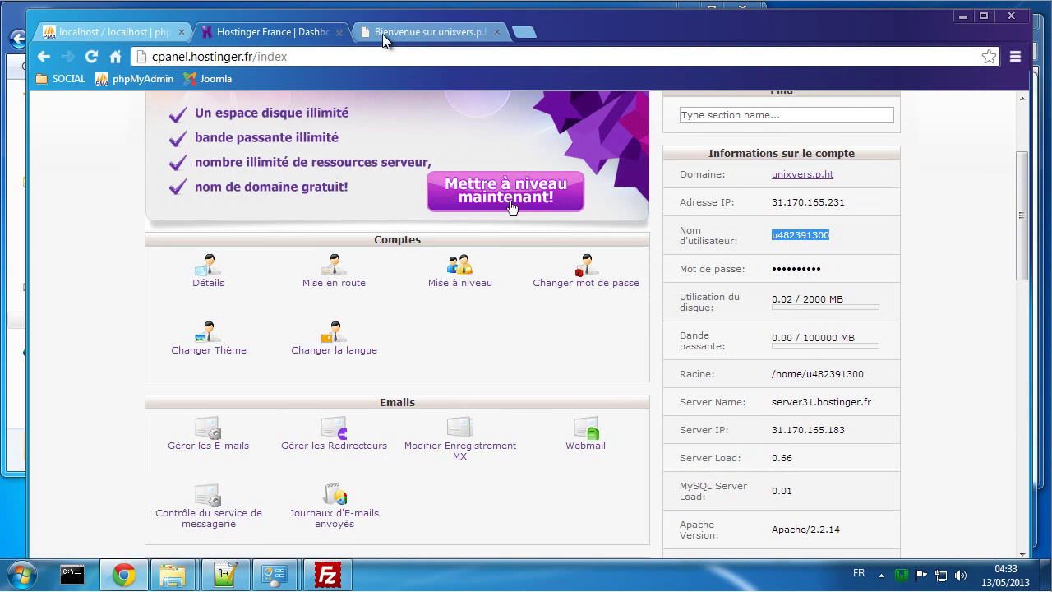
click(383, 36)
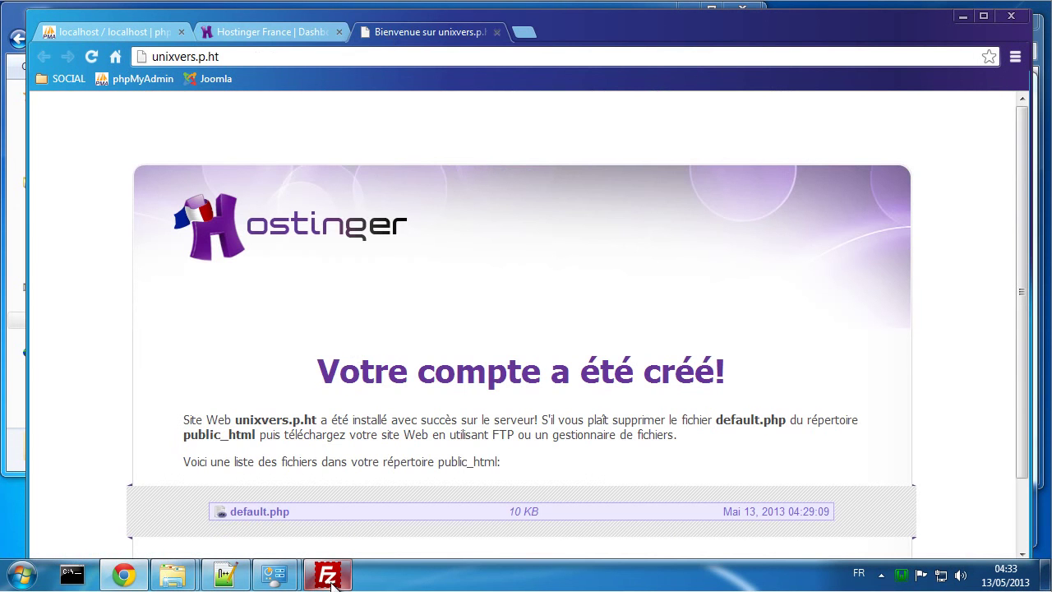
click(329, 577)
Step: Delete default.php from public_html and reload the site to see the empty listing
click(567, 306)
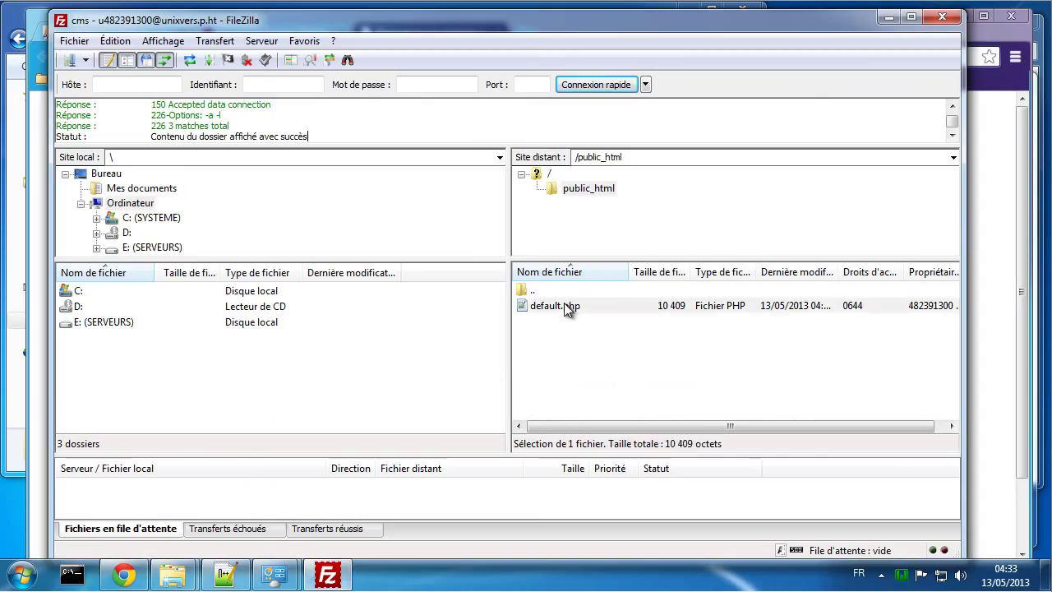
right_click(566, 304)
click(605, 426)
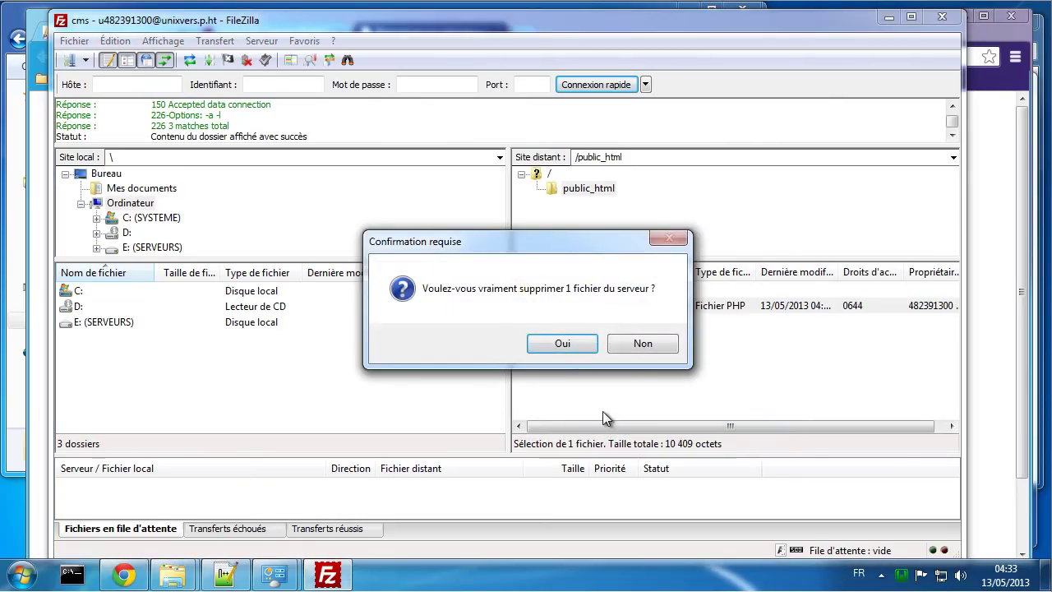
click(562, 343)
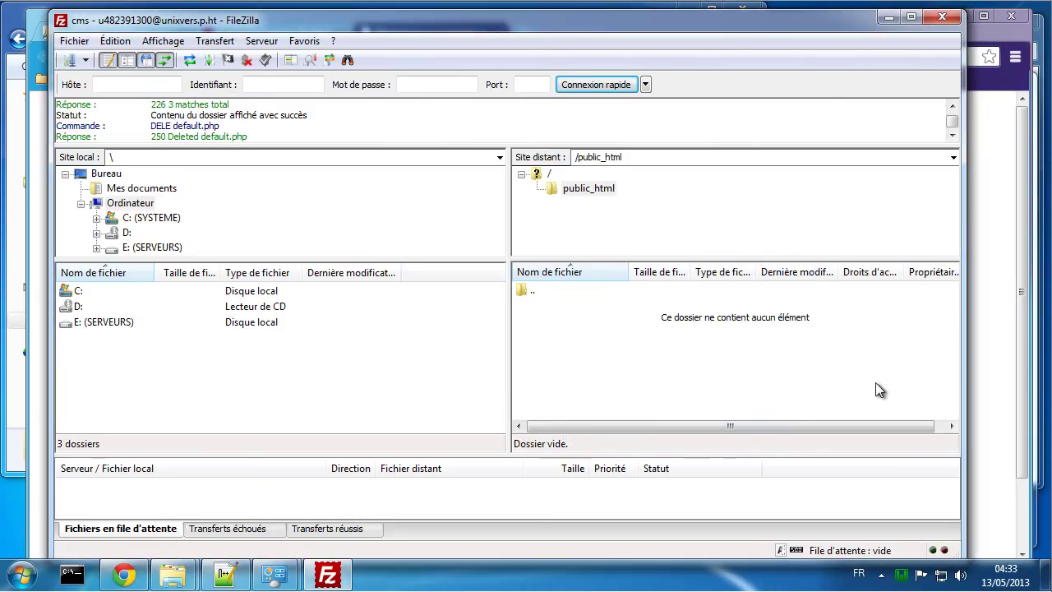
click(974, 347)
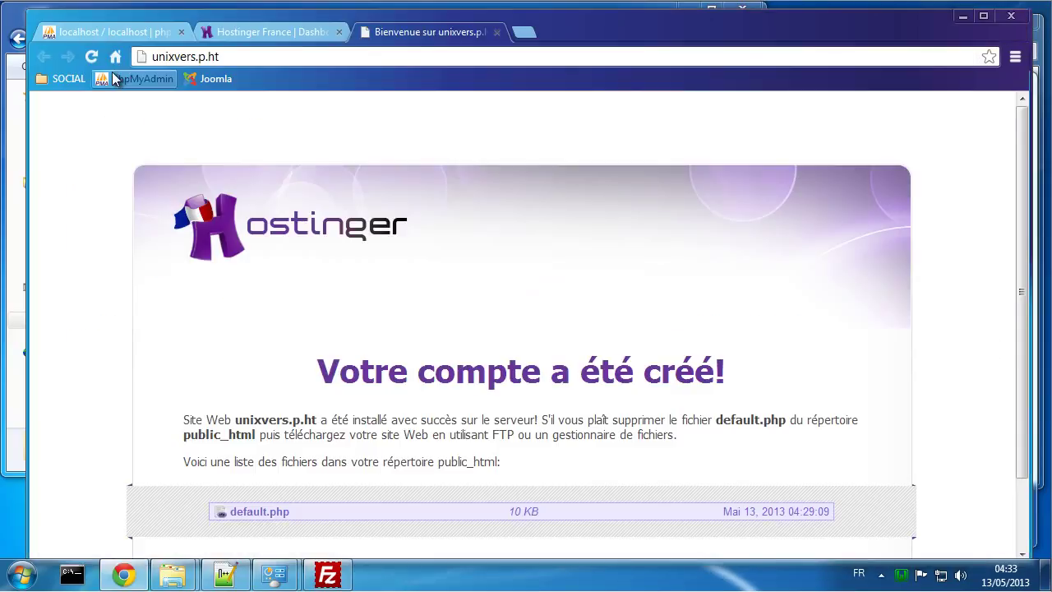
click(93, 57)
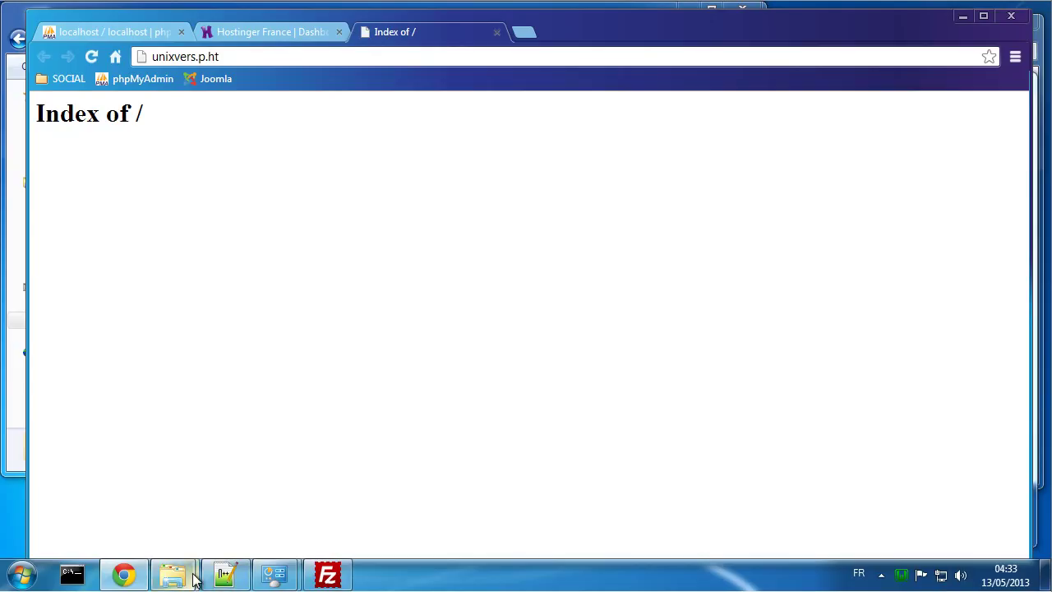
click(327, 574)
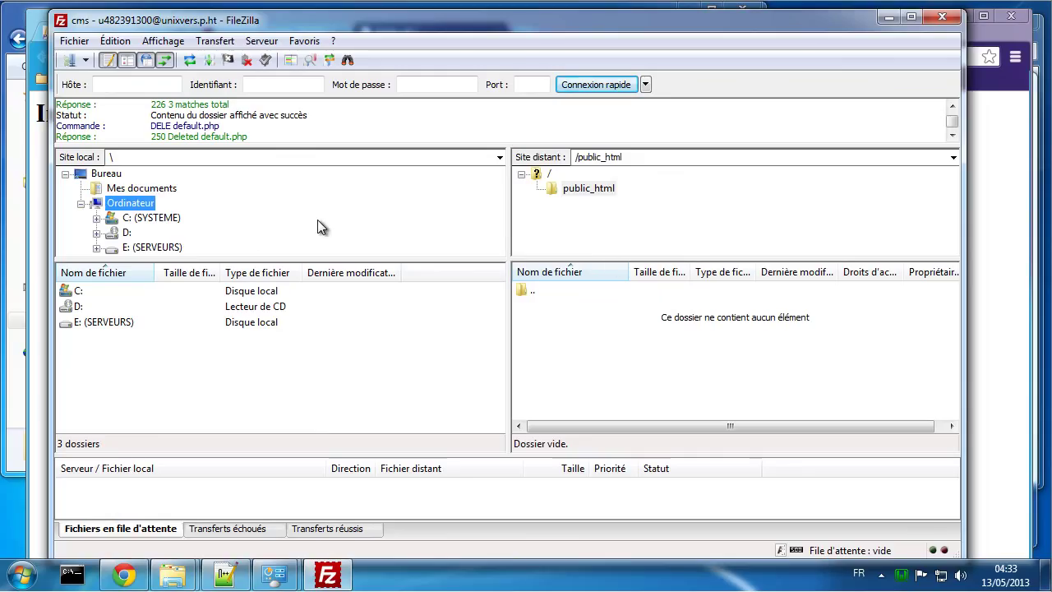
Step: Upload every file and folder in E:\Virtualhost\cms\www to /public_html
click(167, 249)
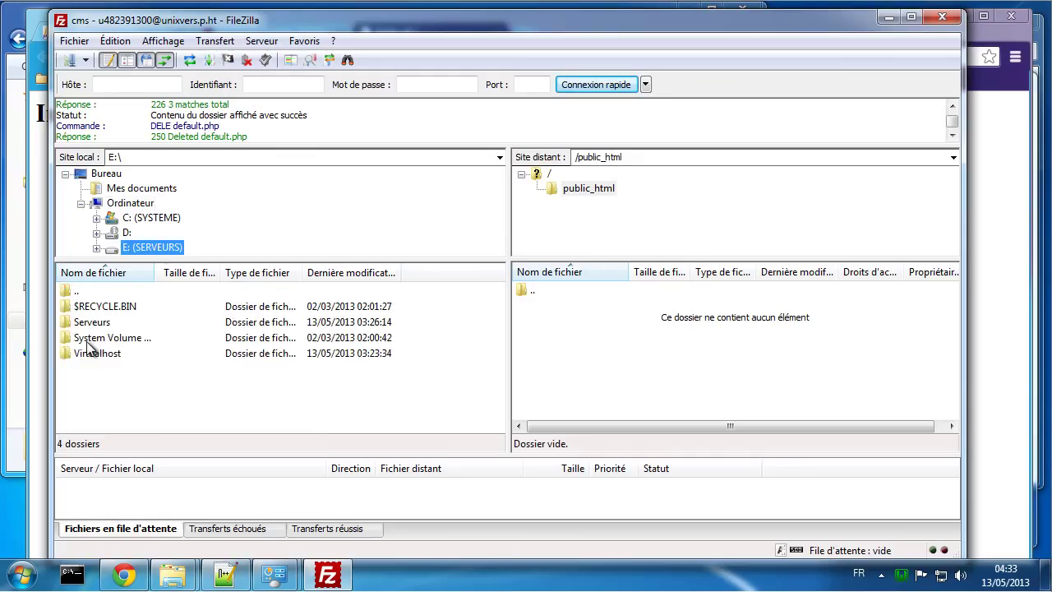
double_click(106, 352)
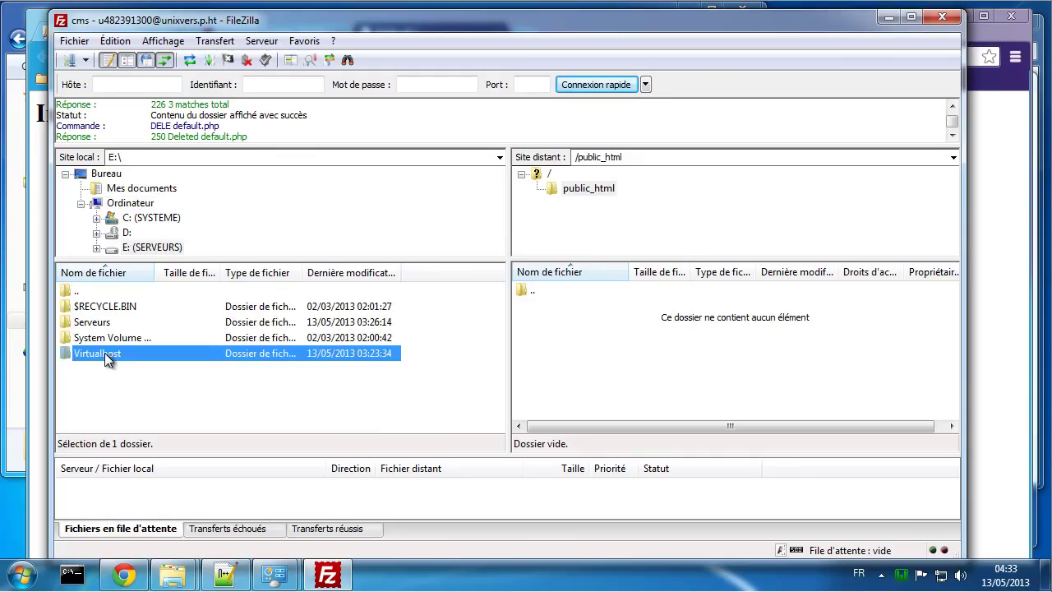
double_click(98, 305)
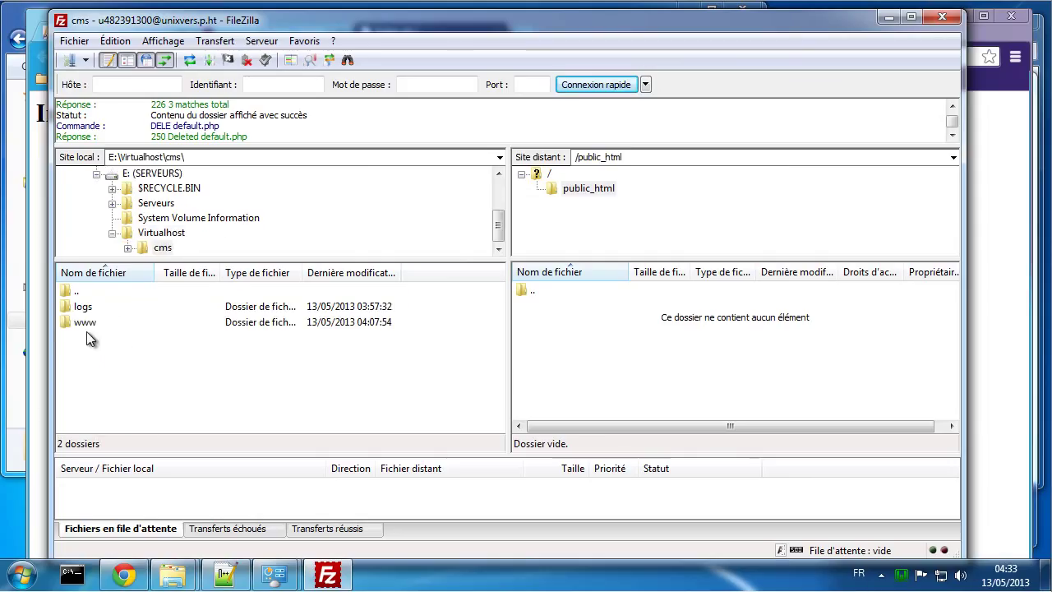
double_click(86, 323)
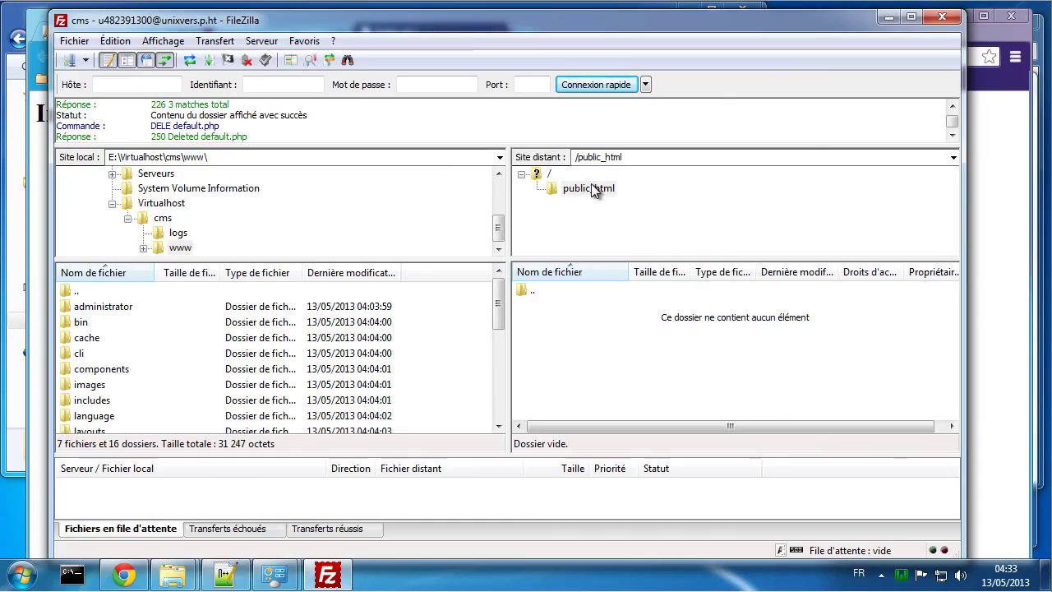
drag(427, 309, 290, 518)
right_click(259, 361)
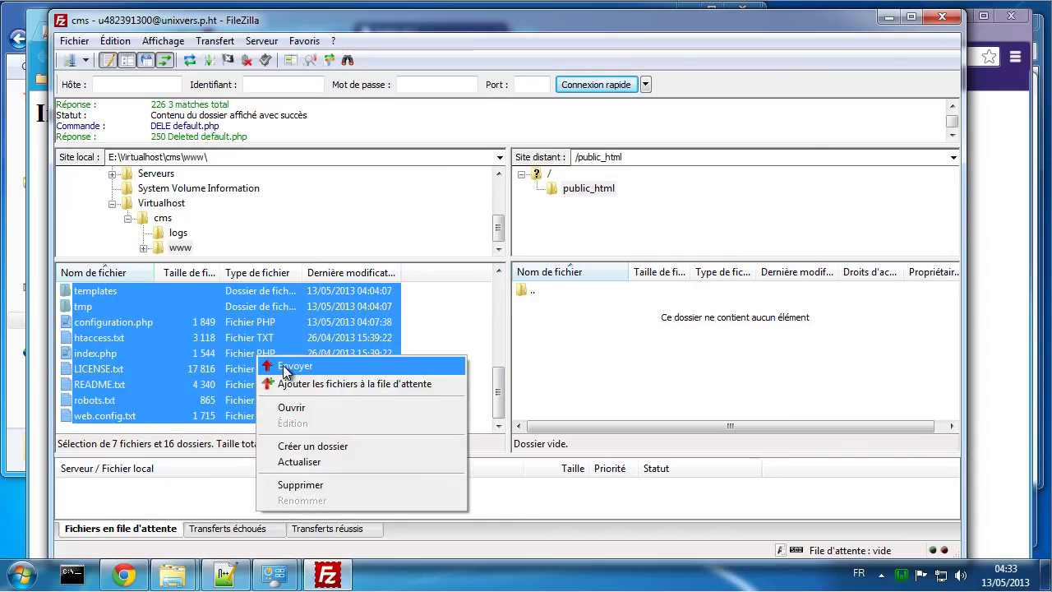
click(284, 364)
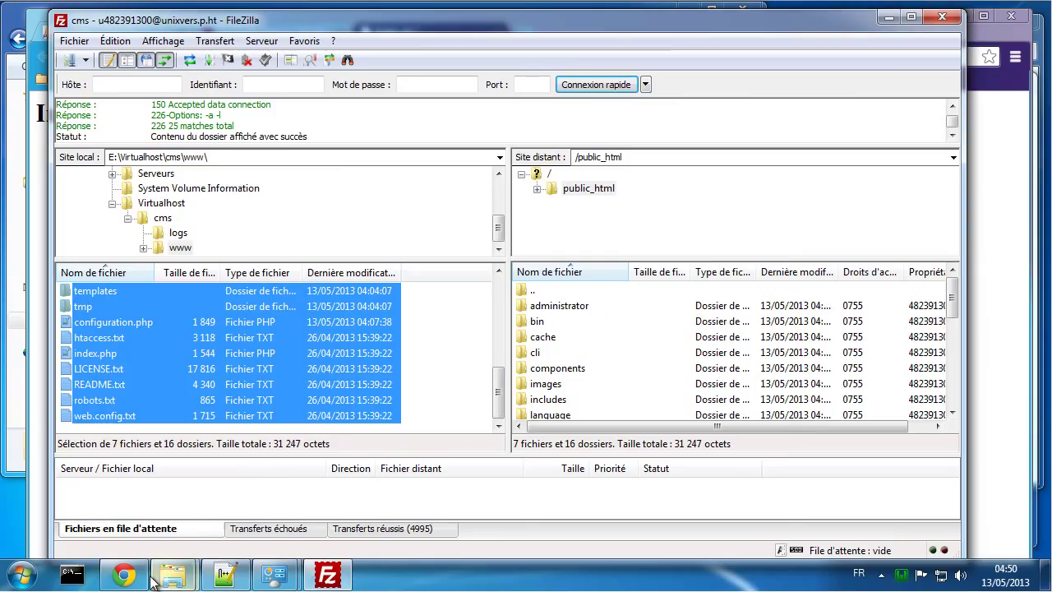
click(124, 574)
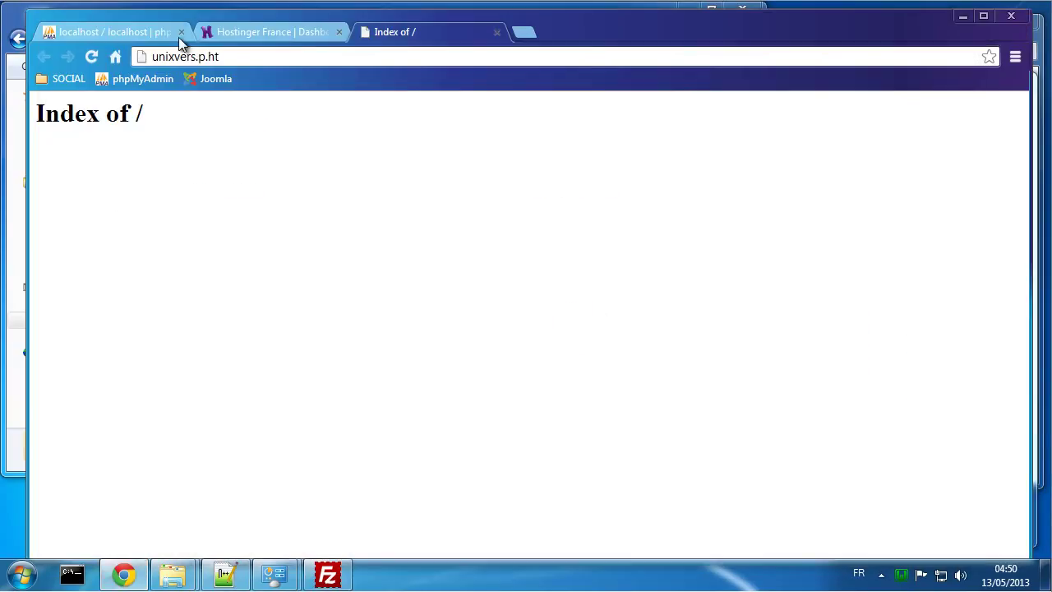
Step: Export the local joomla database with Personnalisée options and open the downloaded joomla.sql
click(110, 37)
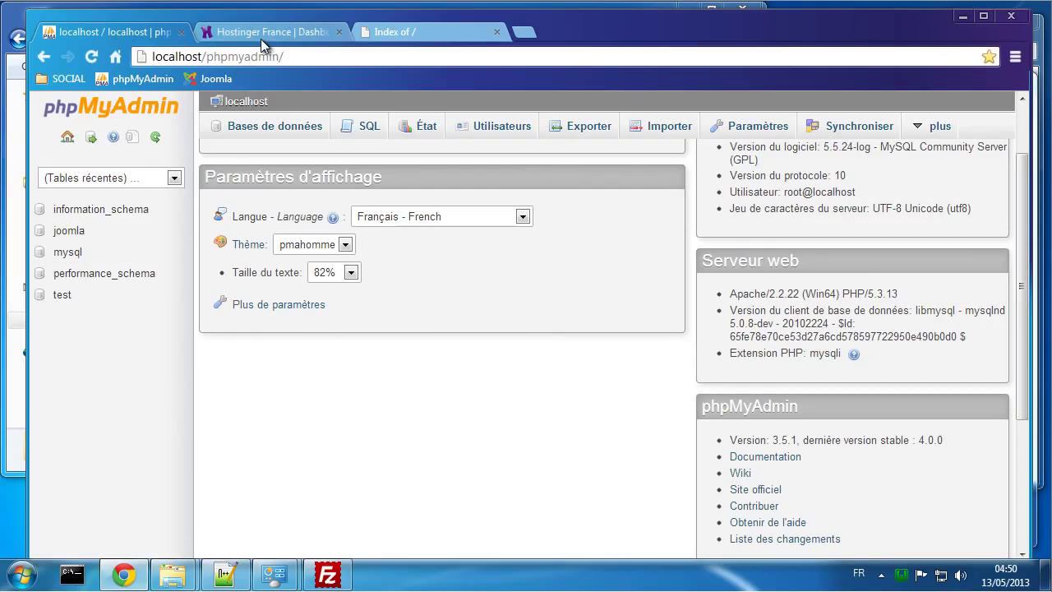
click(79, 233)
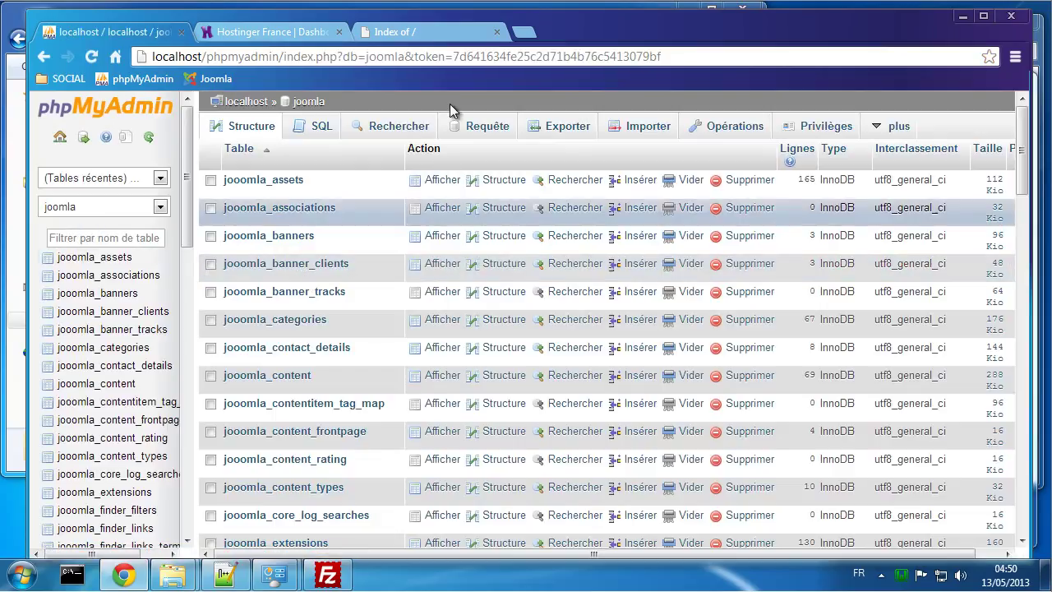
click(579, 129)
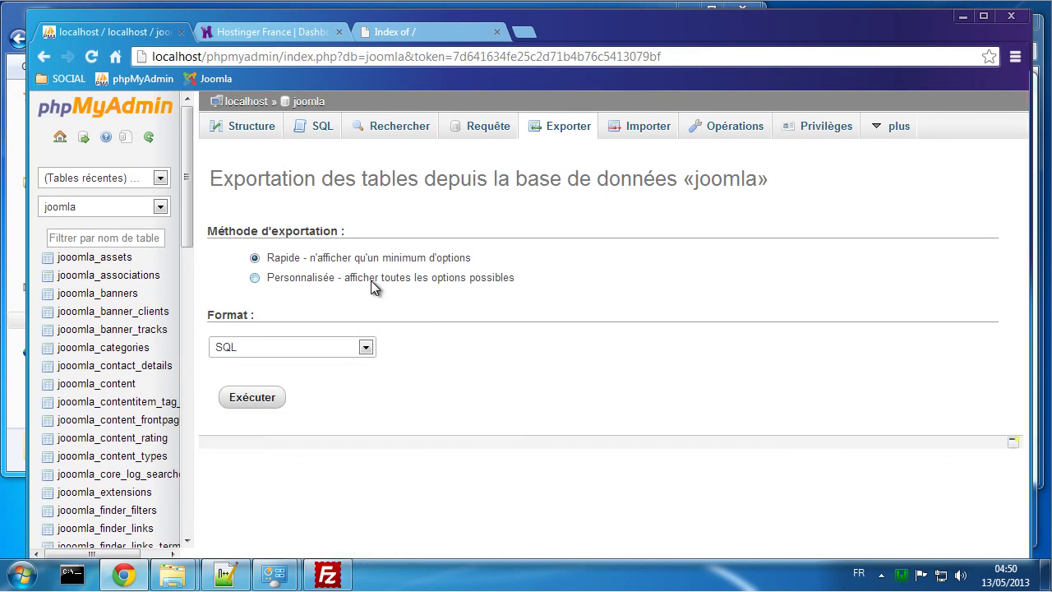
click(371, 280)
scroll(608, 398, down, 15)
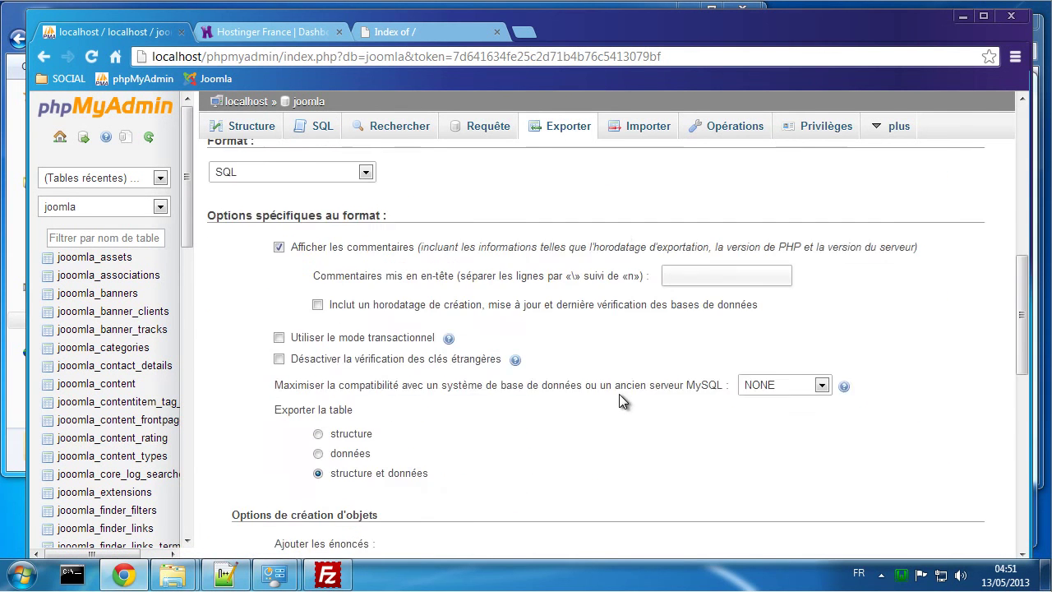
click(255, 499)
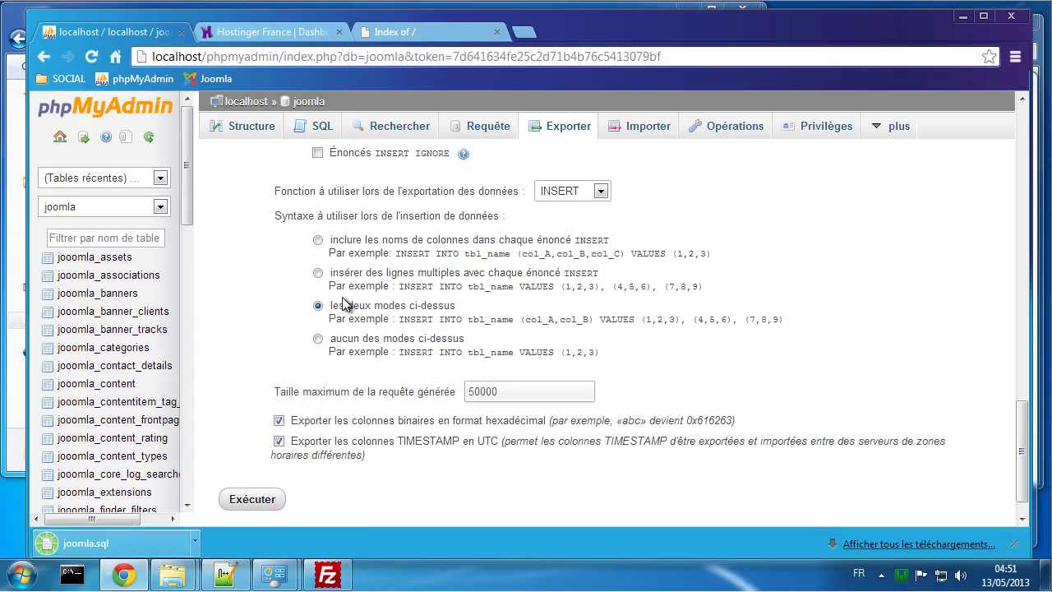
click(116, 544)
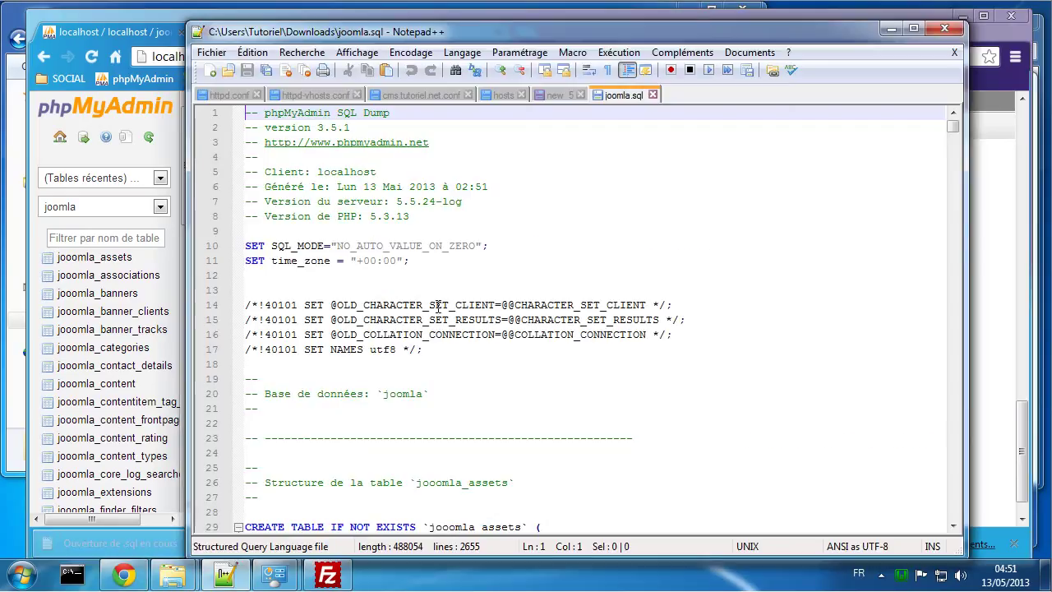
Step: Select lines 22 through 2651 of joomla.sql and copy them
scroll(422, 401, down, 2)
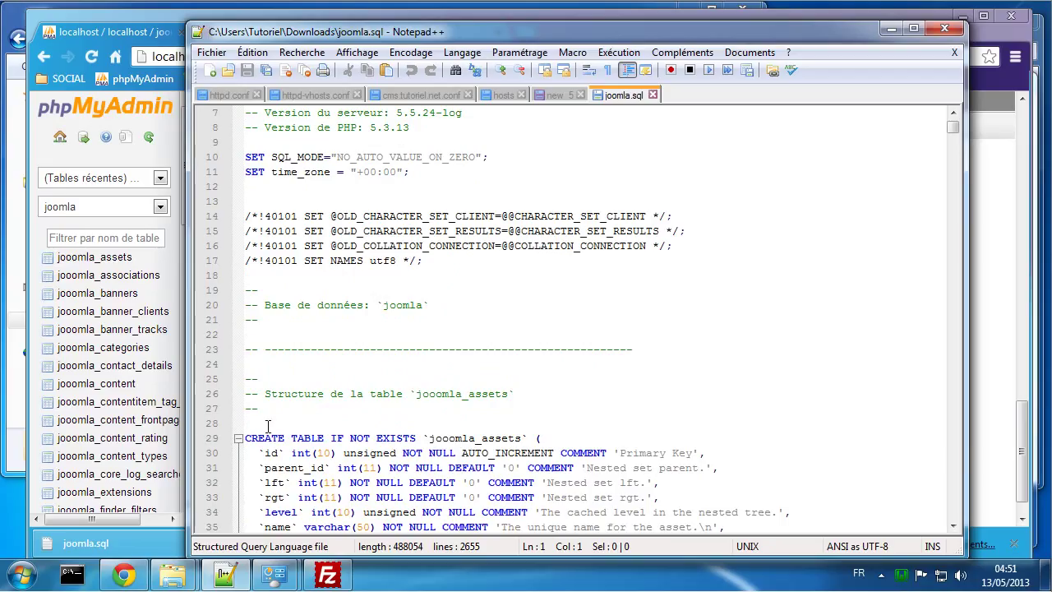
click(257, 422)
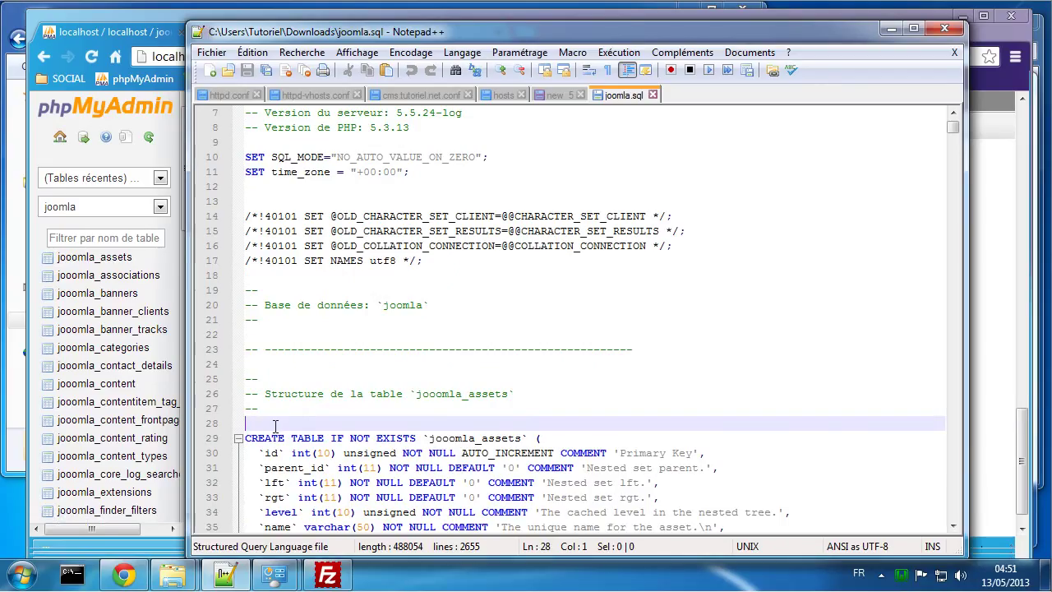
click(277, 304)
click(261, 278)
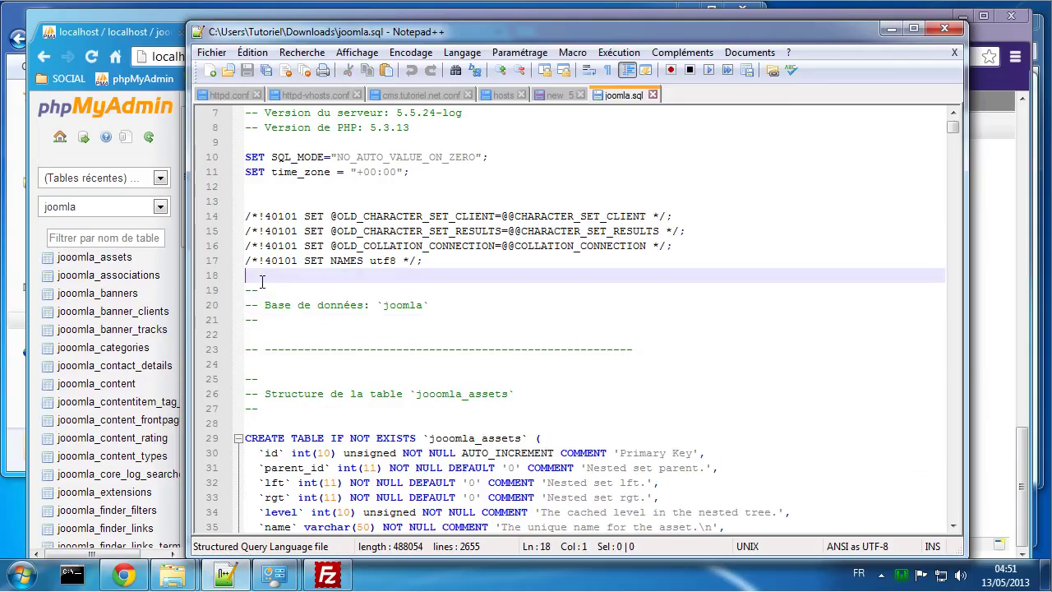
click(254, 334)
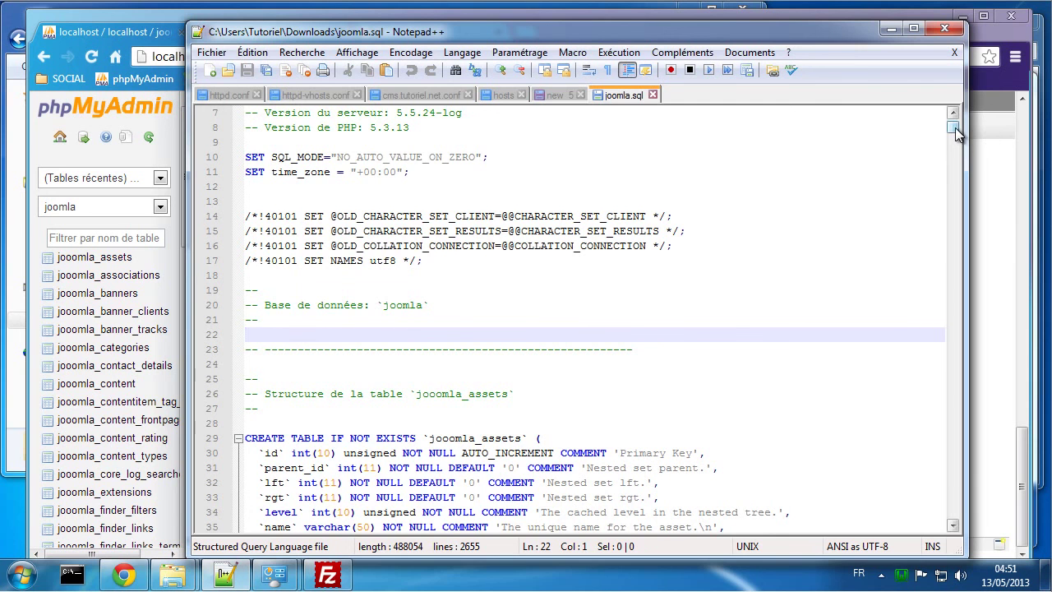
drag(954, 131, 957, 505)
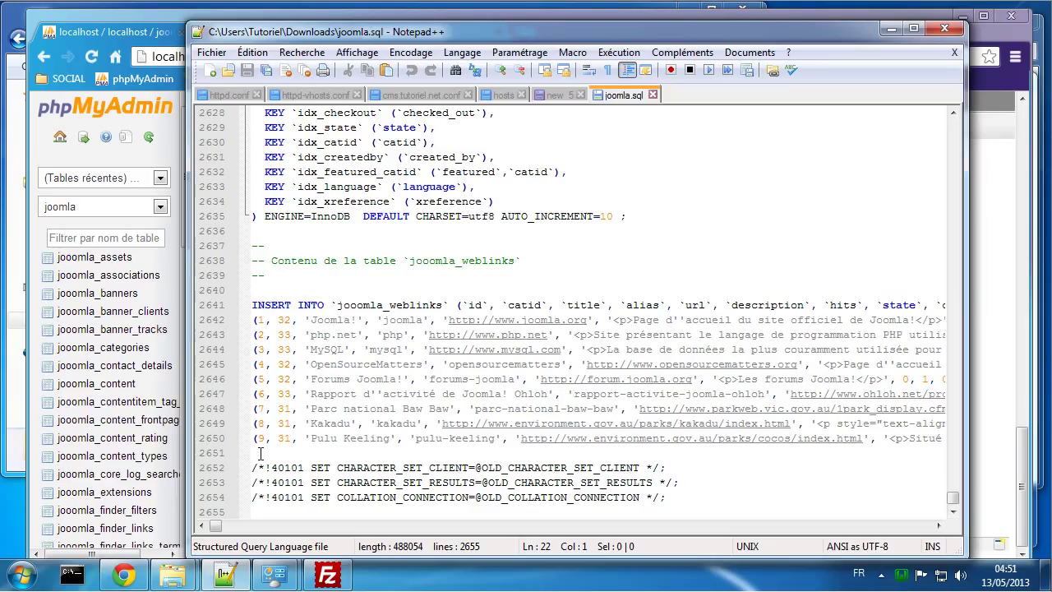
shift+click(260, 452)
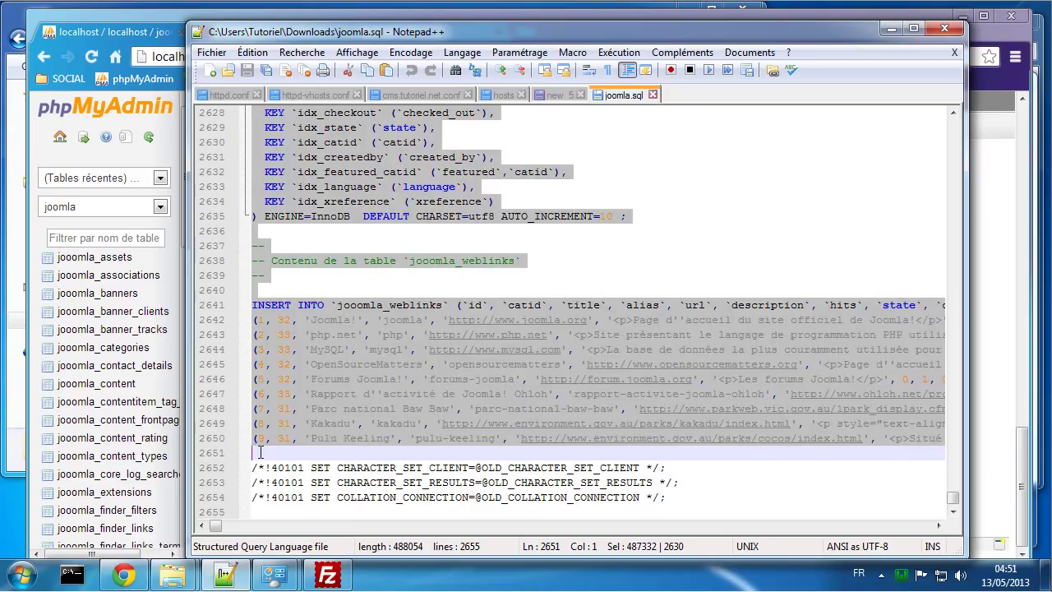
right_click(285, 378)
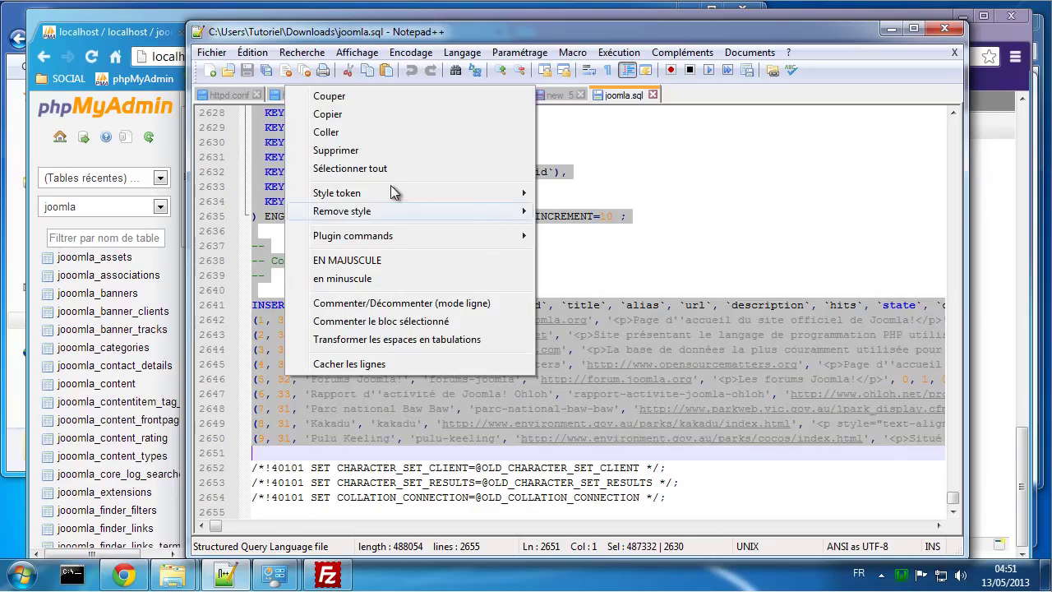
click(349, 120)
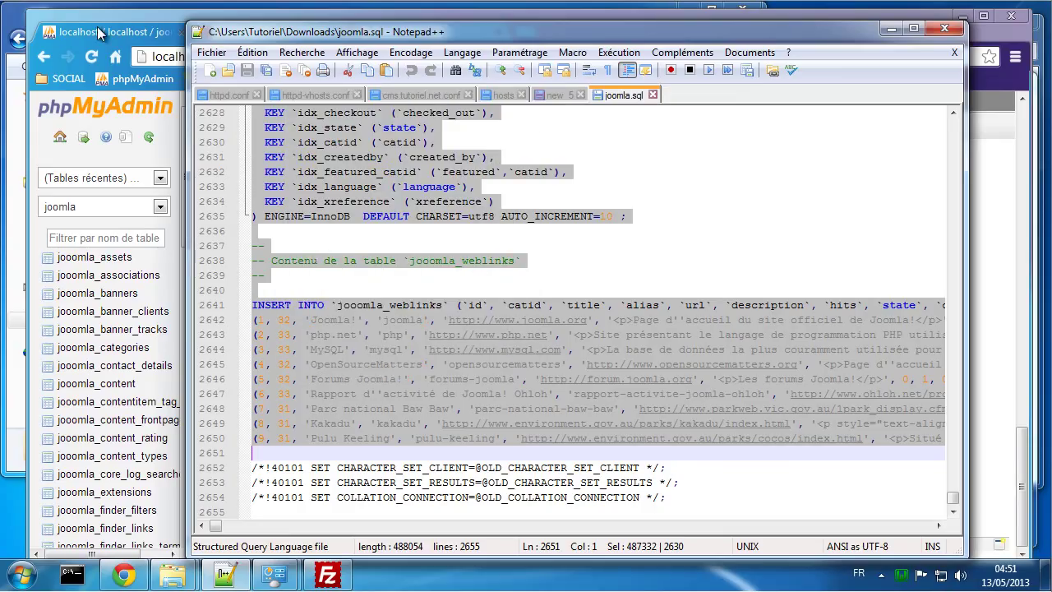
click(613, 275)
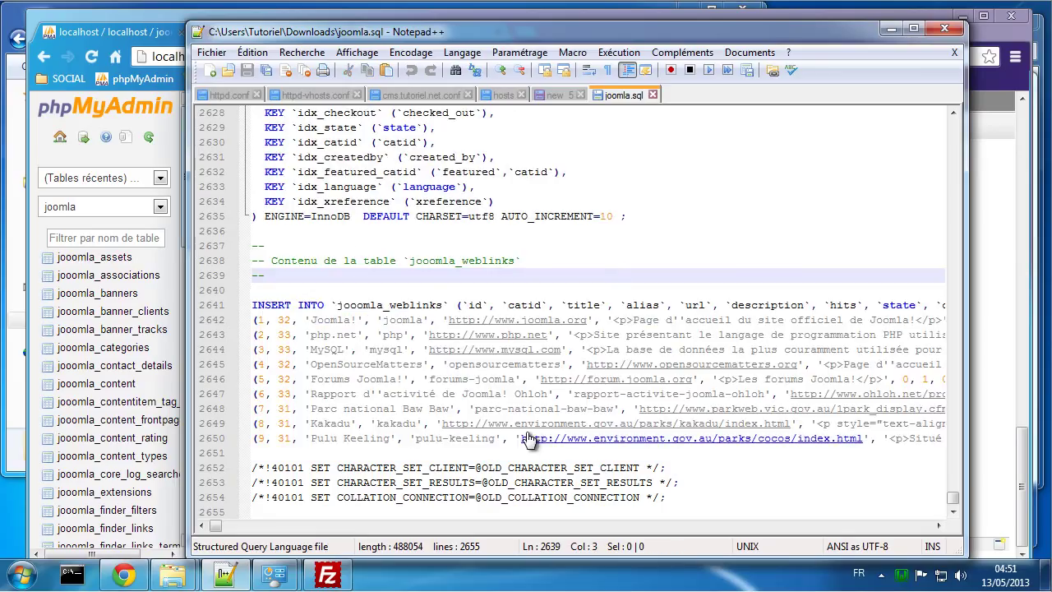
Step: Scroll the Hostinger control panel down to the Avancé section with MySQL and phpMyAdmin
click(124, 38)
click(258, 31)
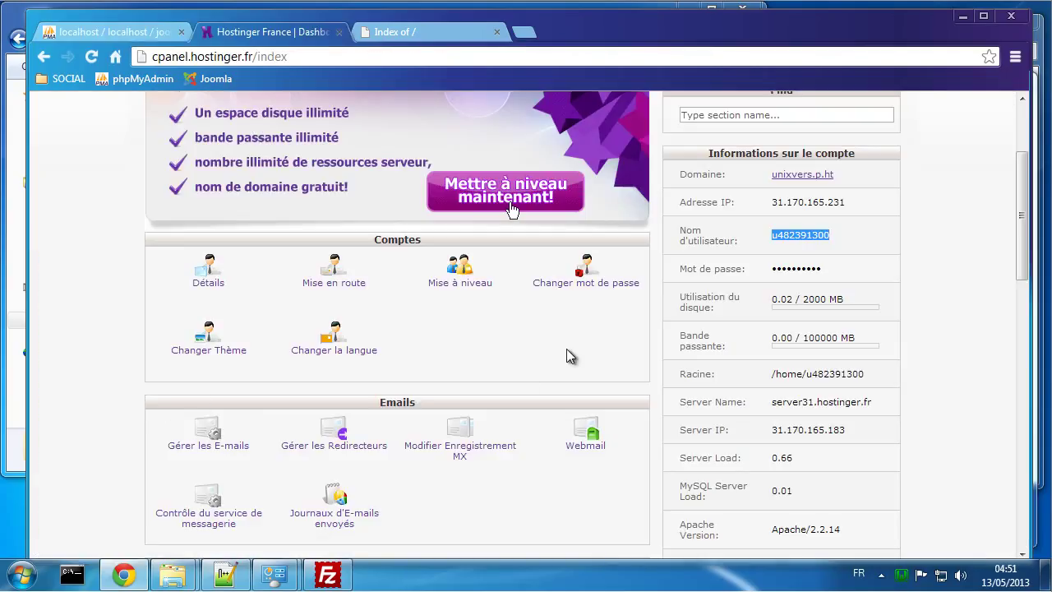
scroll(566, 354, down, 4)
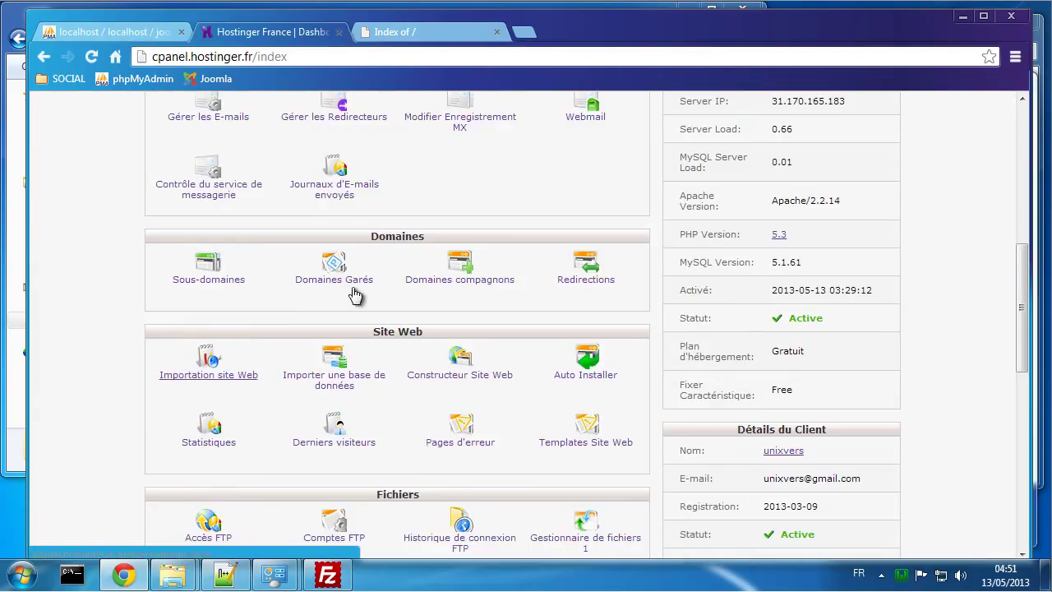
scroll(262, 386, down, 1)
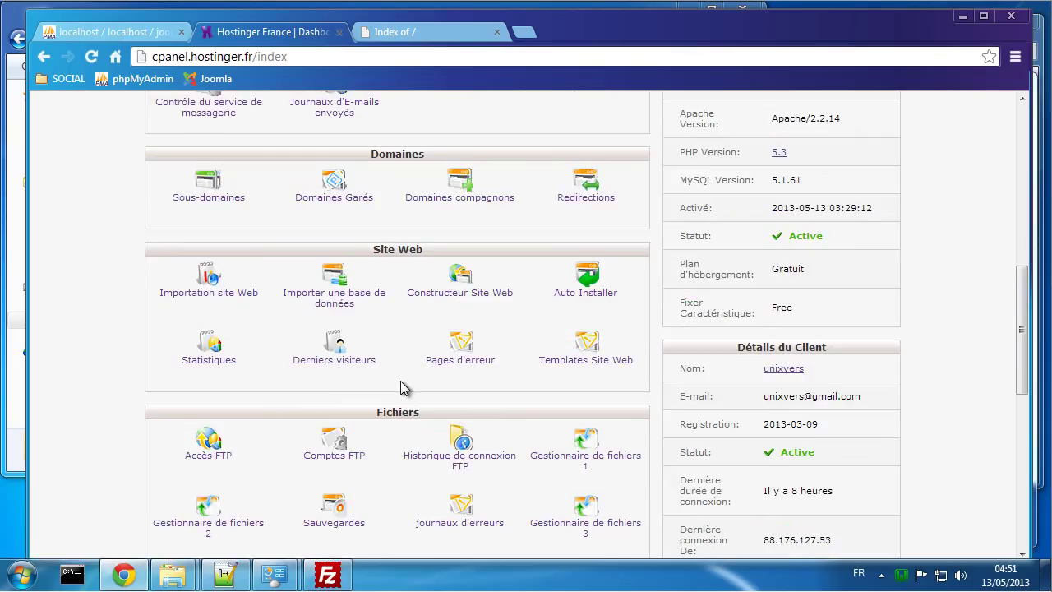
scroll(403, 386, down, 1)
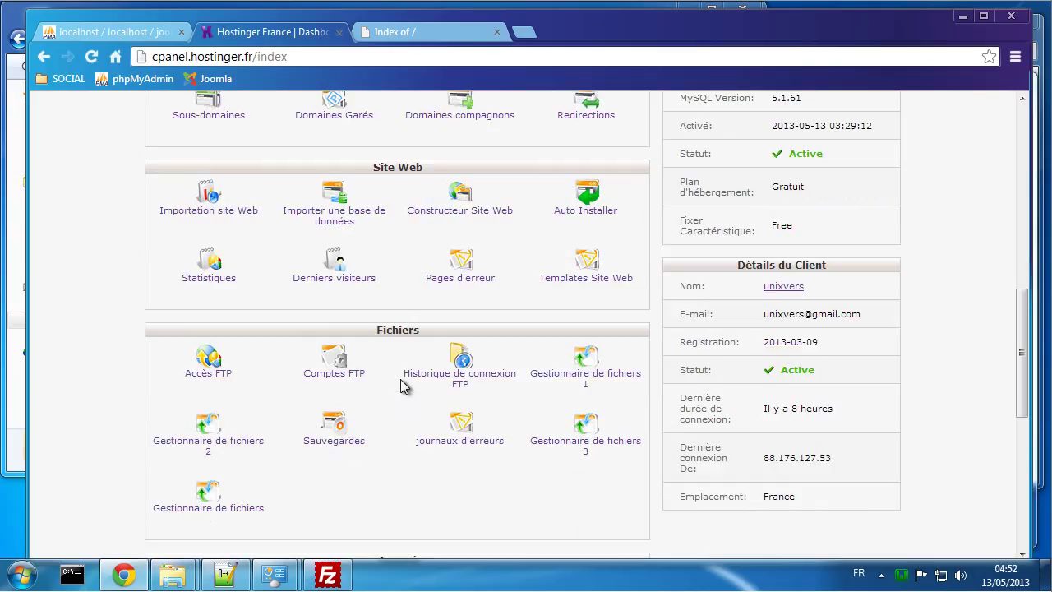
scroll(402, 386, down, 3)
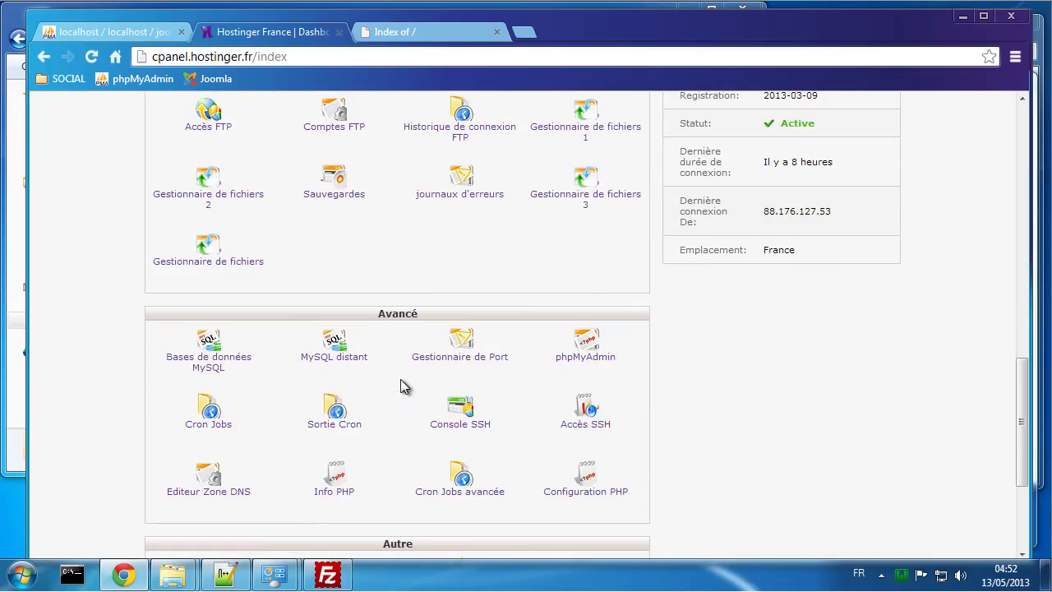
Step: Enter cms as the new MySQL database and user names
click(207, 349)
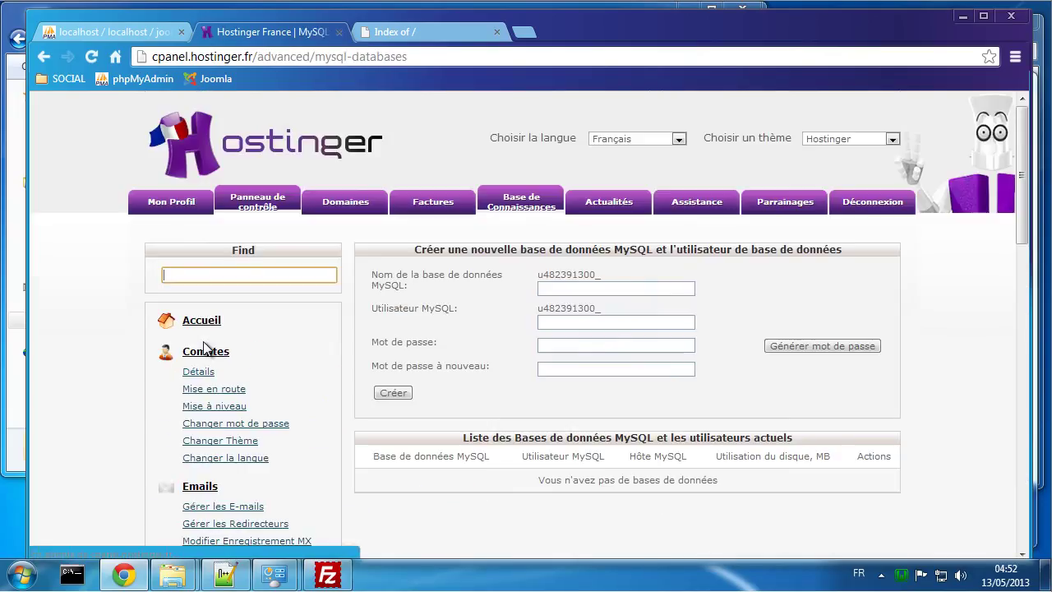
click(575, 289)
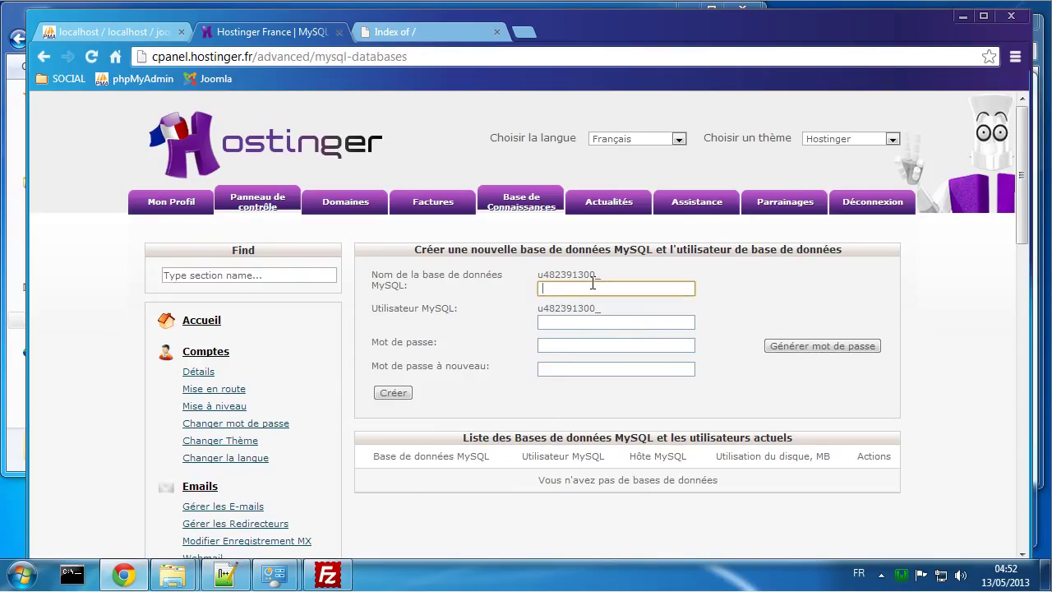
click(570, 325)
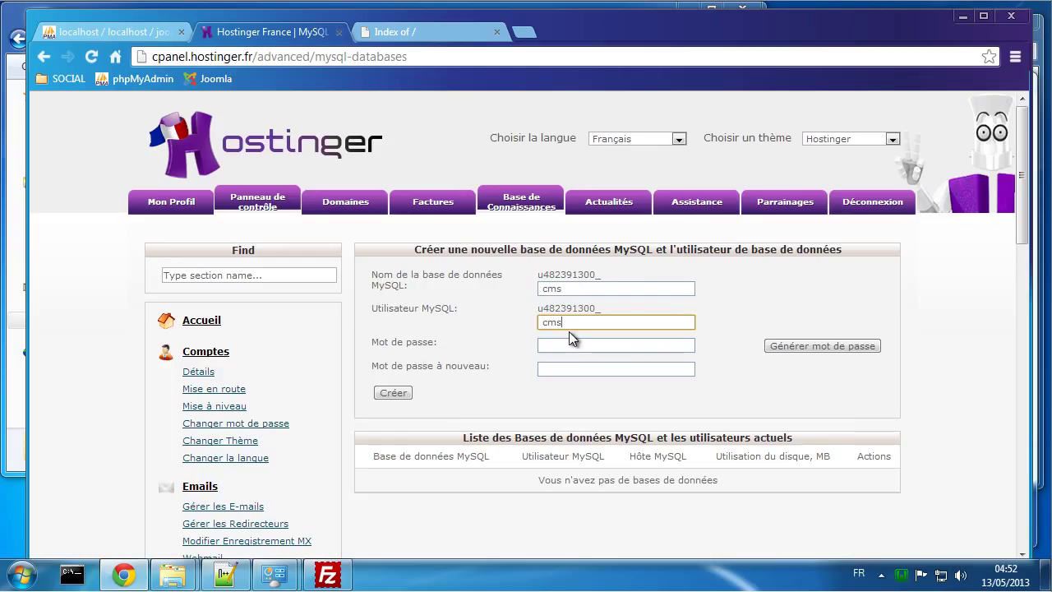
text(cms)
click(569, 346)
Step: Fill both password fields with the saved joomla password and create the cms database
click(228, 574)
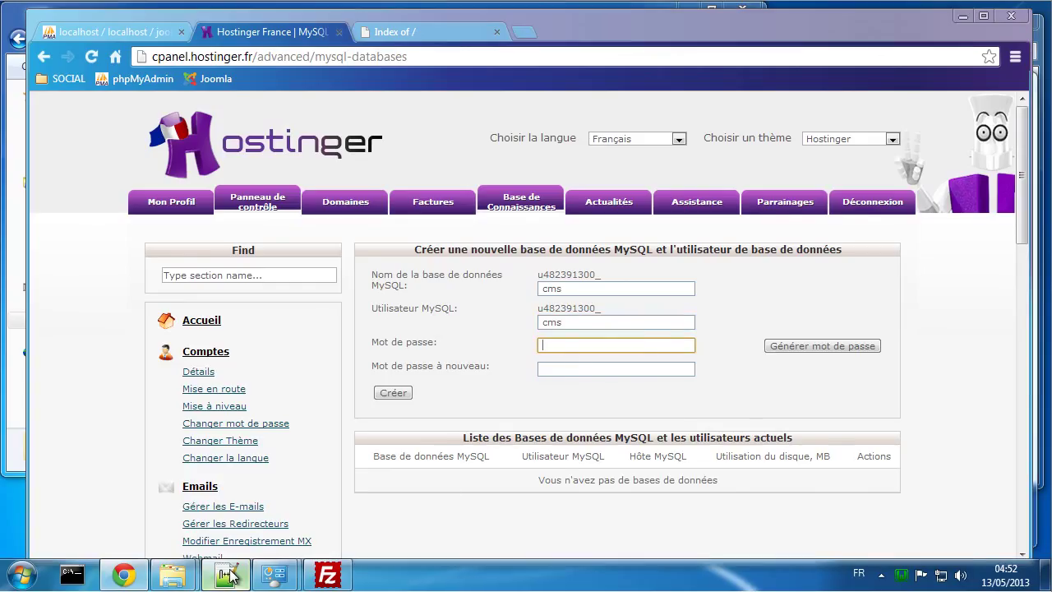
click(554, 95)
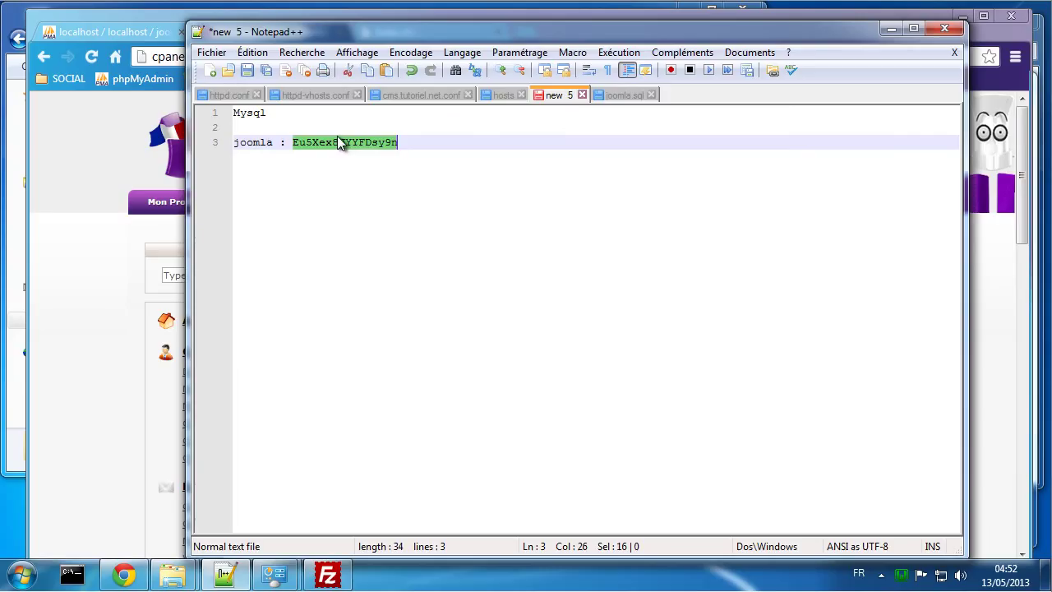
click(115, 439)
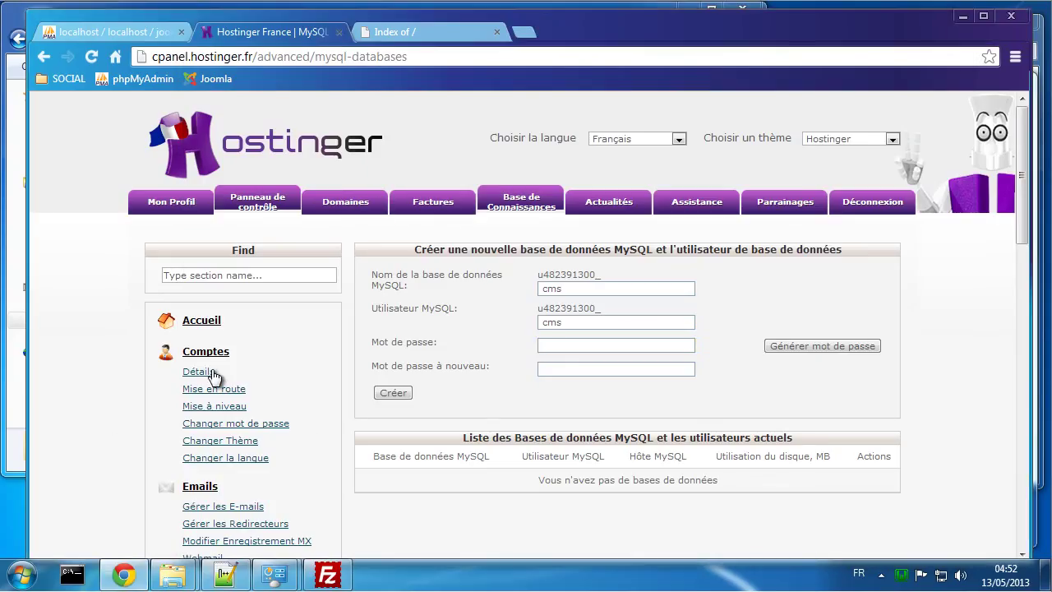
click(555, 346)
key(ctrl+v)
click(562, 367)
key(ctrl+v)
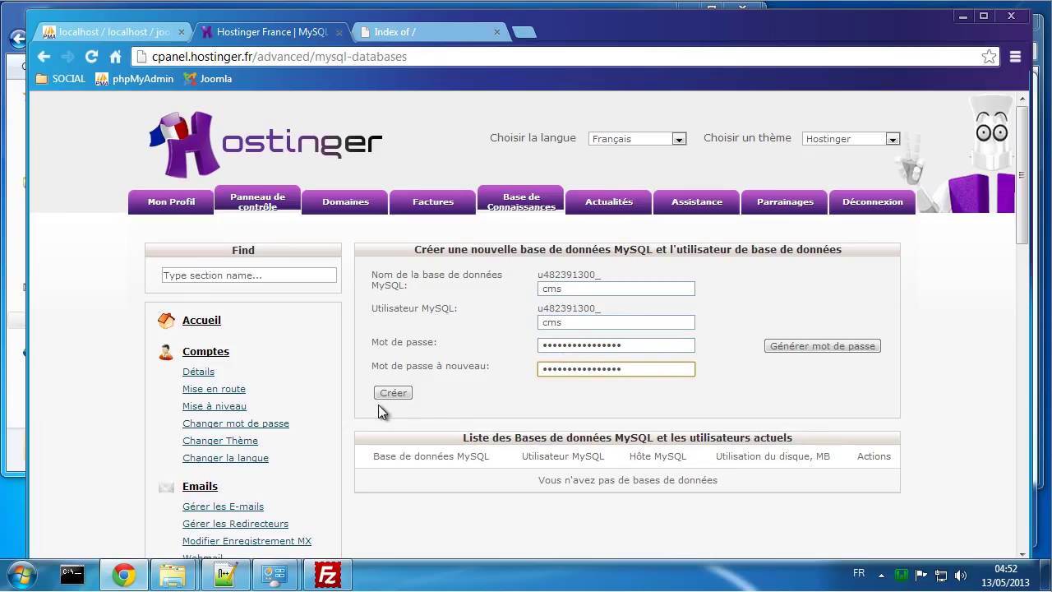
click(396, 393)
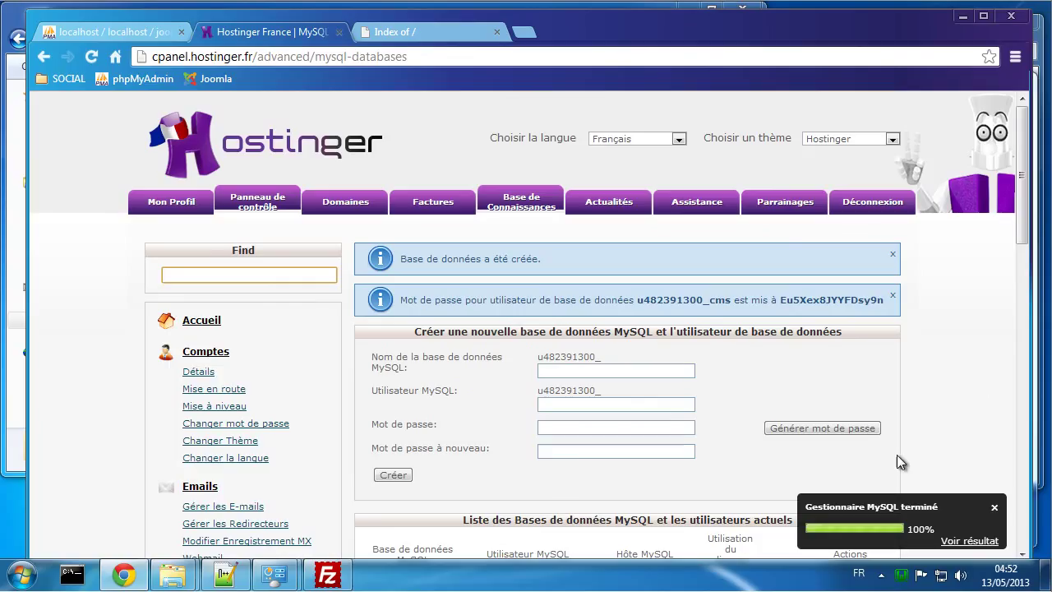
Step: Open the phpMyAdmin access link for the new cms database
click(994, 508)
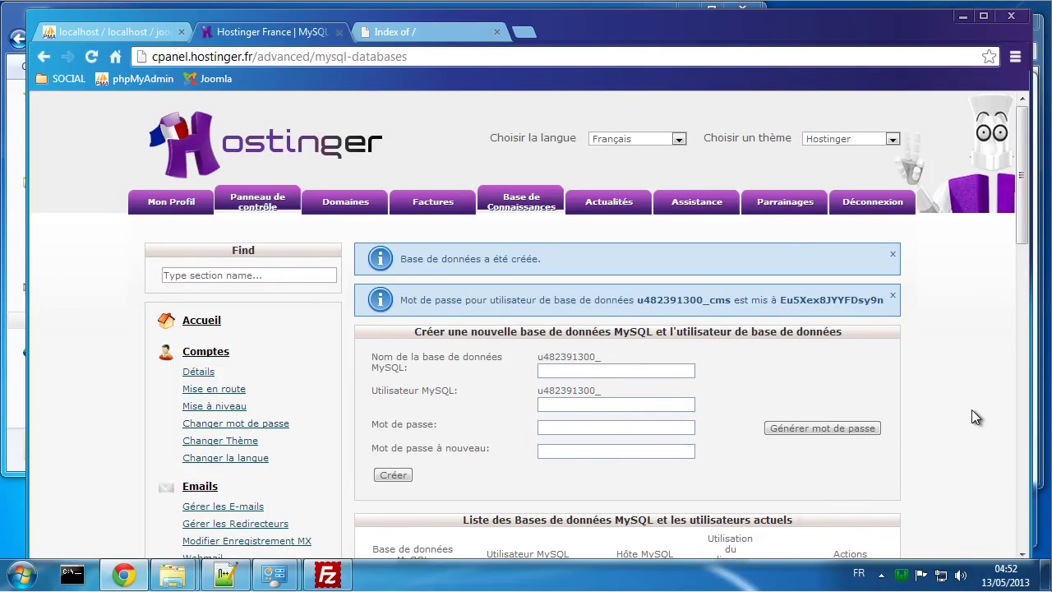
scroll(972, 409, down, 2)
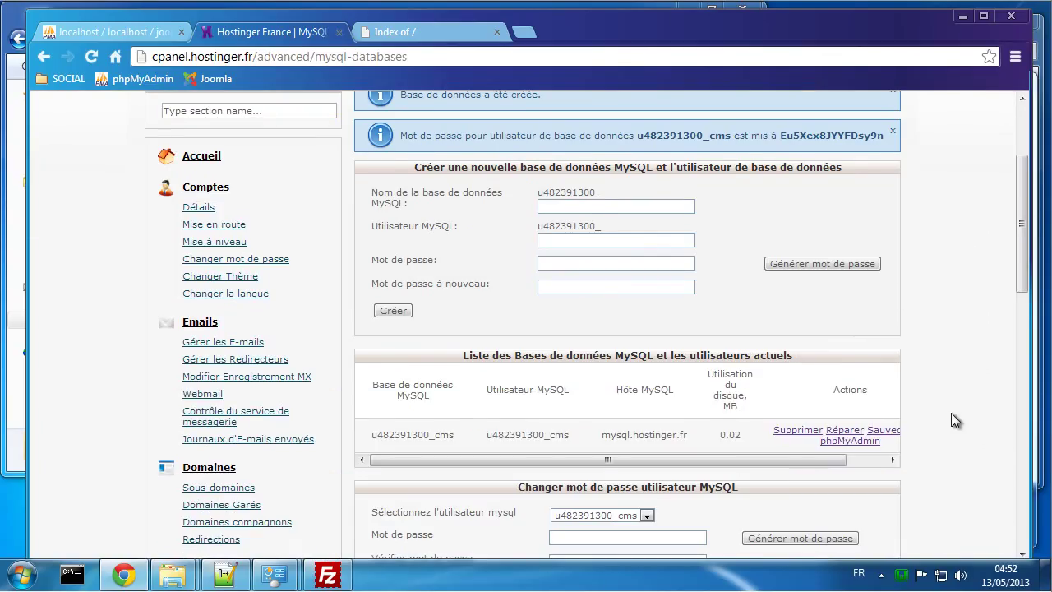
click(846, 444)
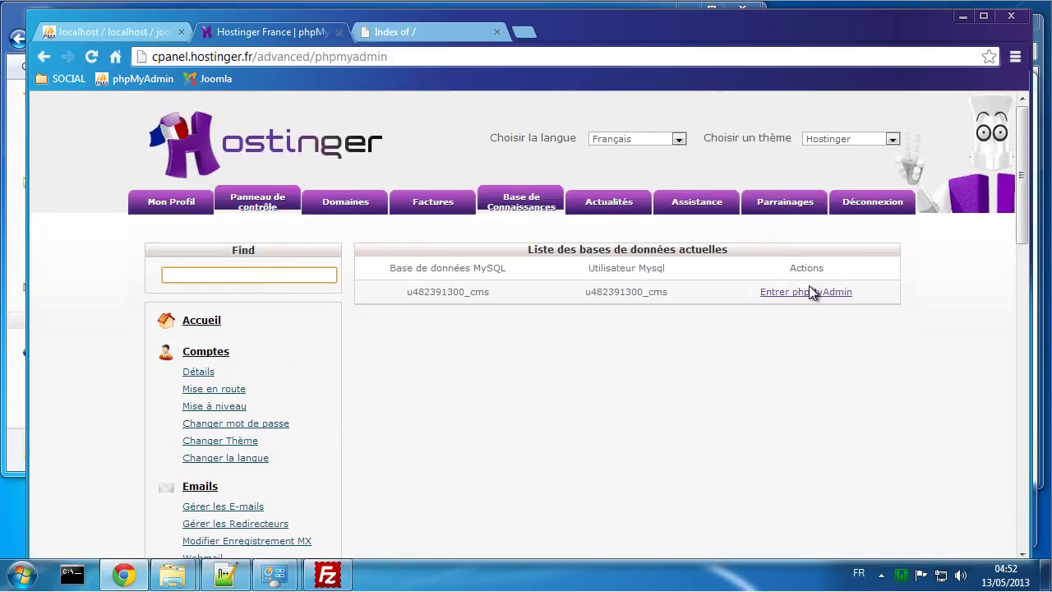
Step: Open the cms database's SQL query page in phpMyAdmin and show joomla.sql in Notepad++
click(809, 292)
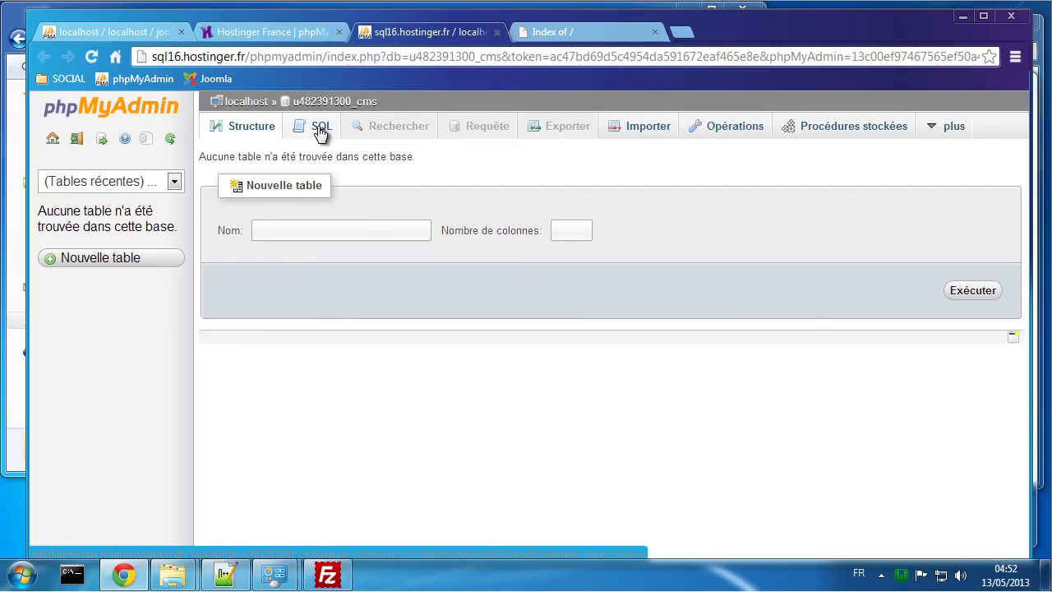
click(319, 132)
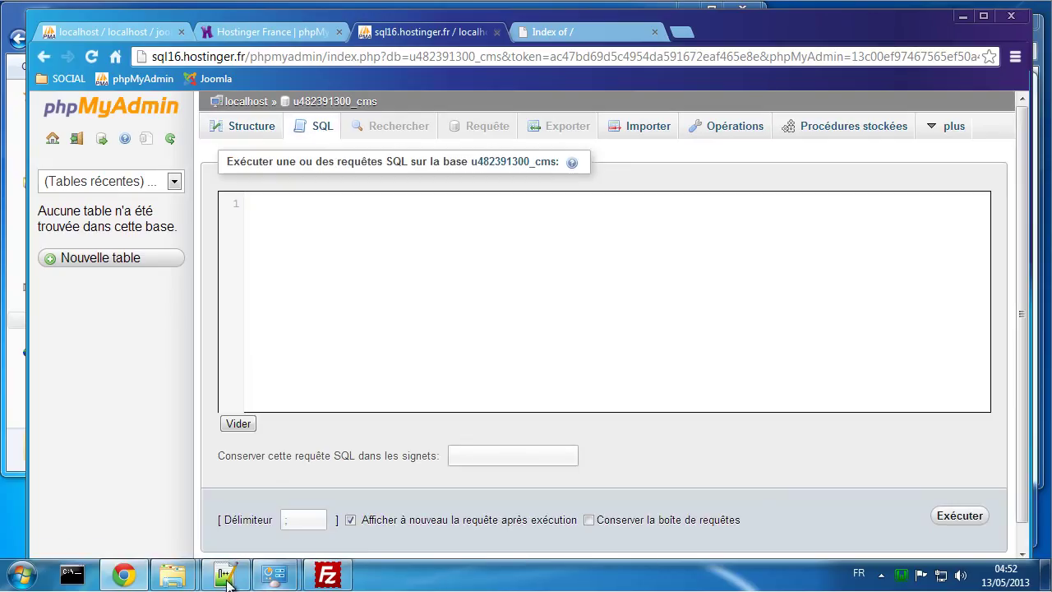
click(225, 574)
click(618, 94)
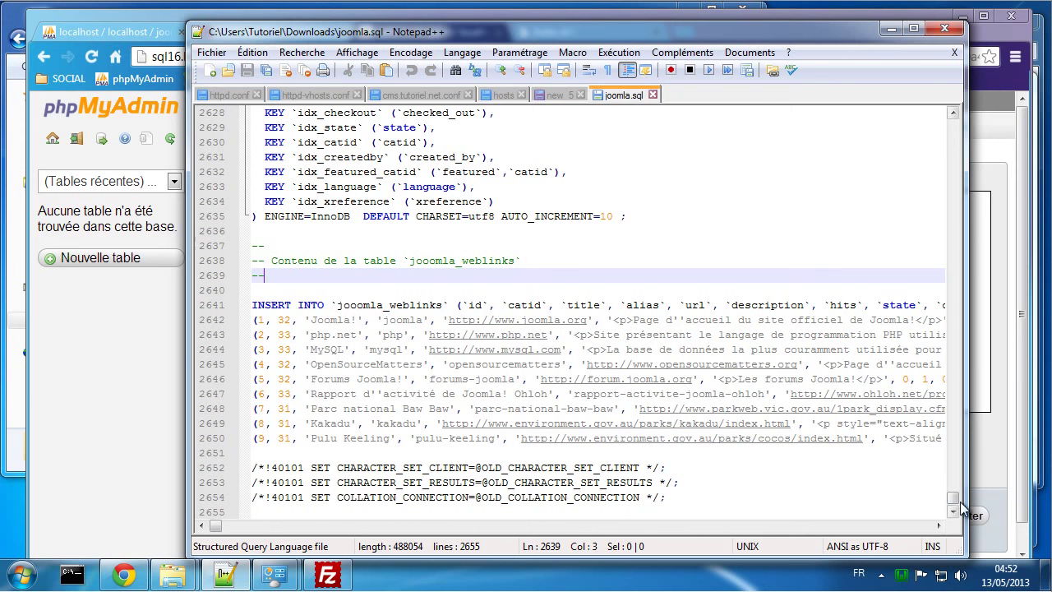
Step: Copy joomla.sql from line 22 through its last line (2655) in Notepad++
drag(953, 497, 943, 130)
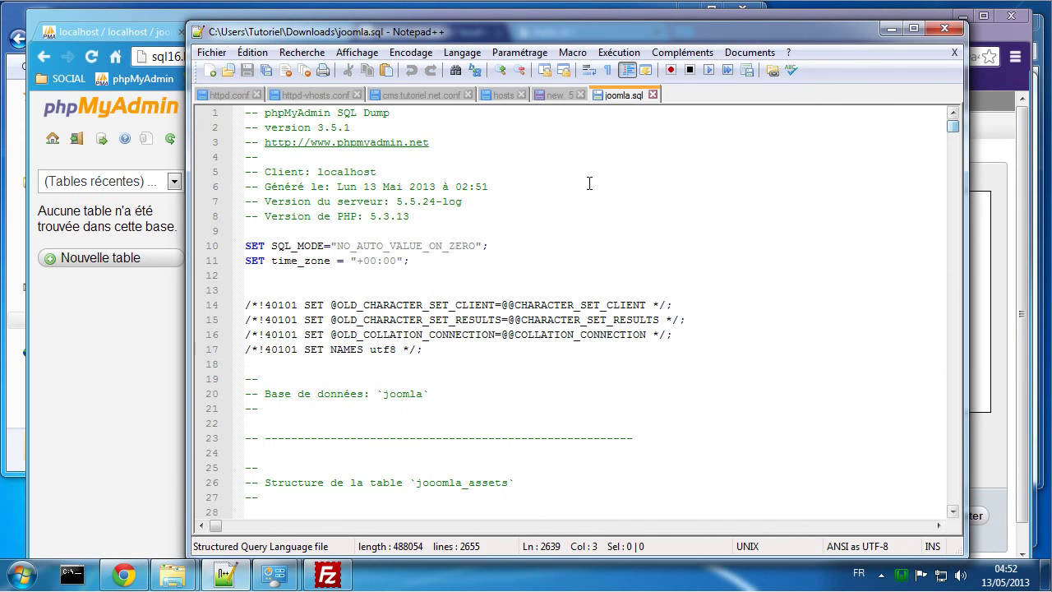
click(265, 426)
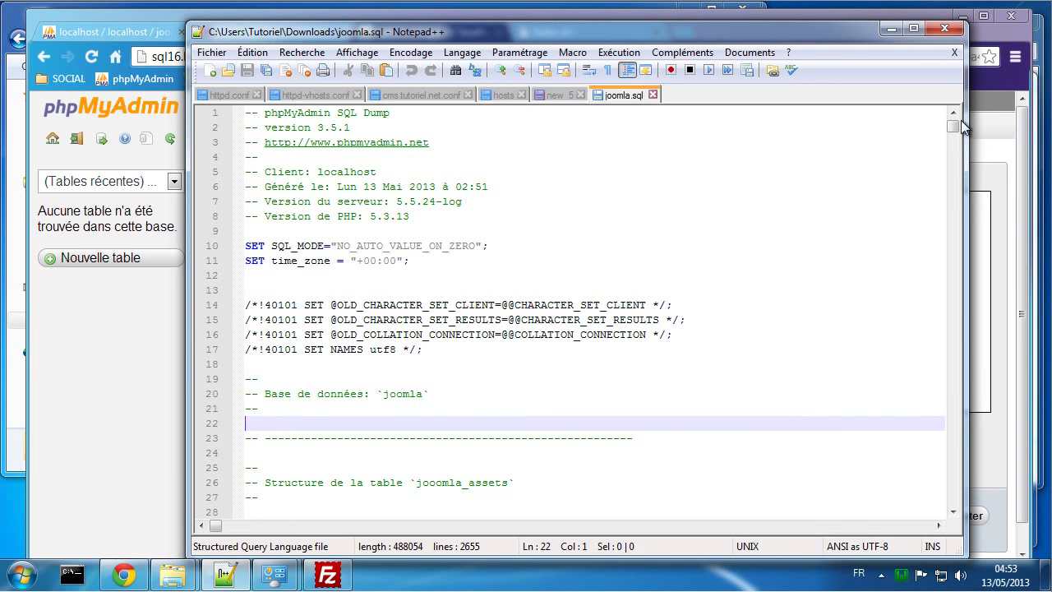
drag(953, 125, 947, 503)
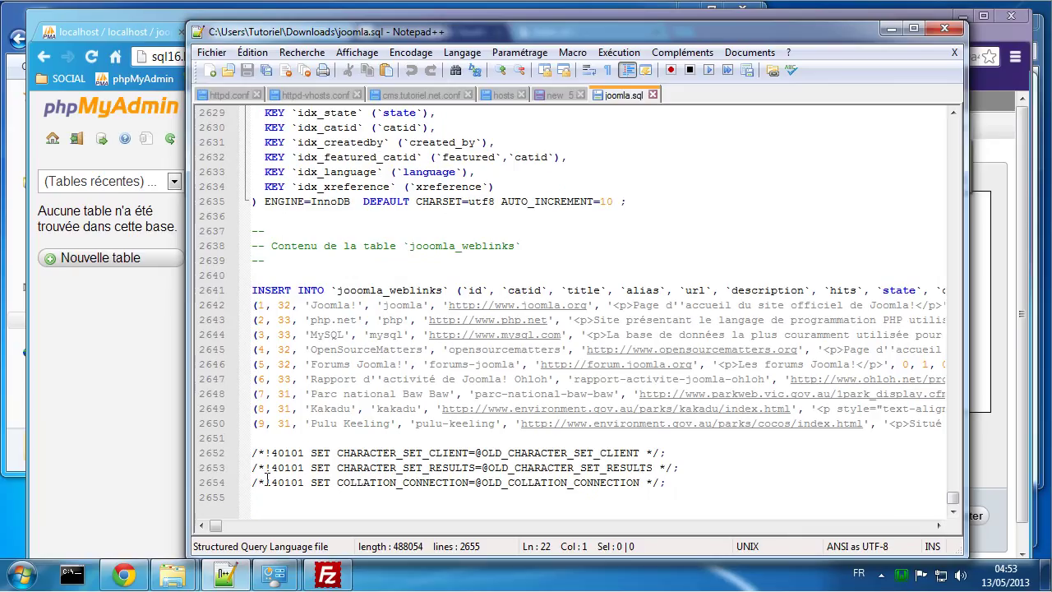
shift+click(257, 437)
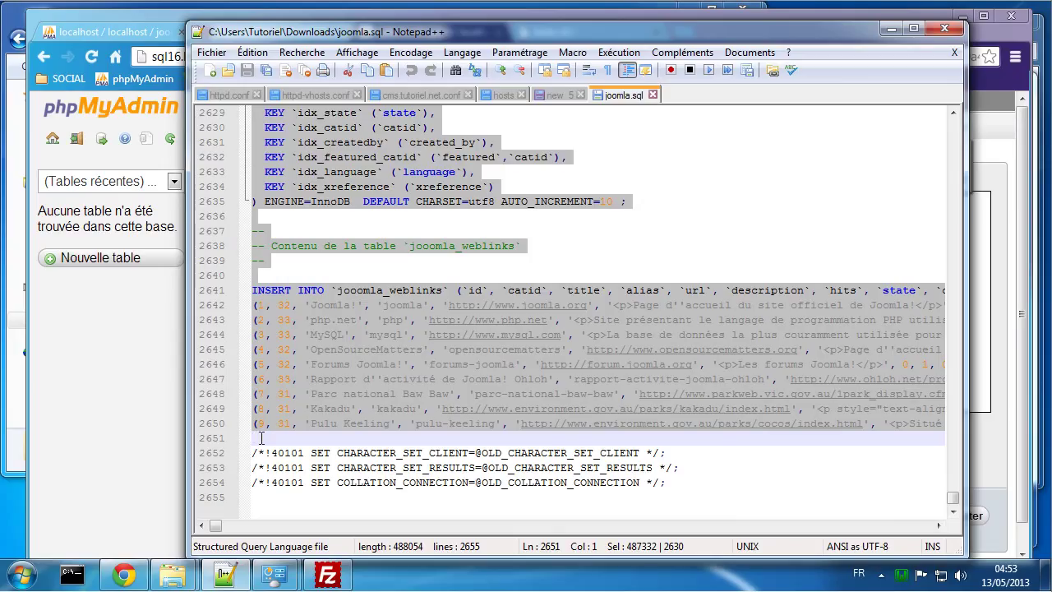
right_click(264, 355)
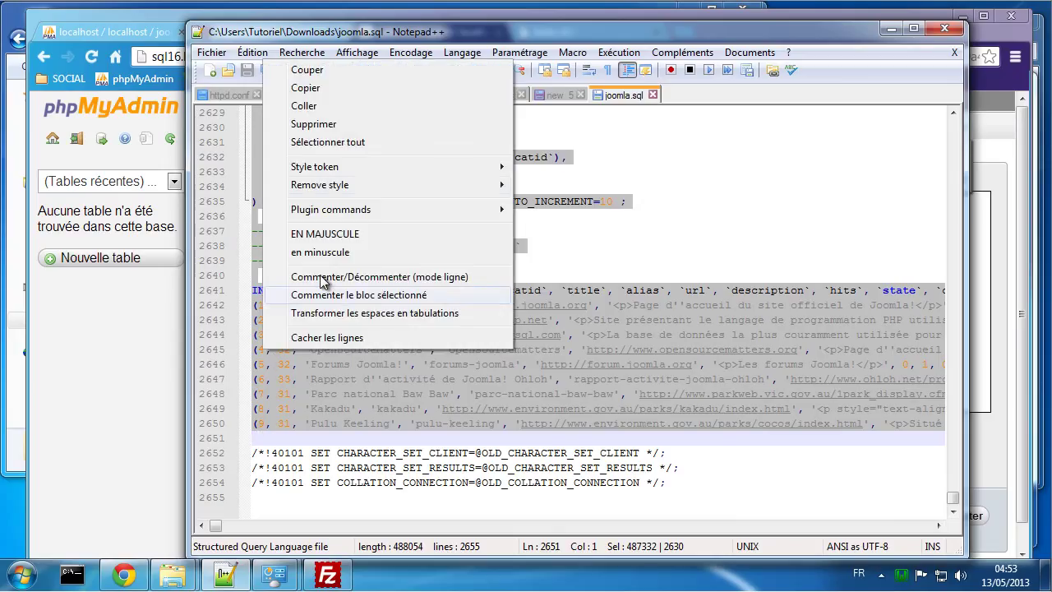
click(338, 90)
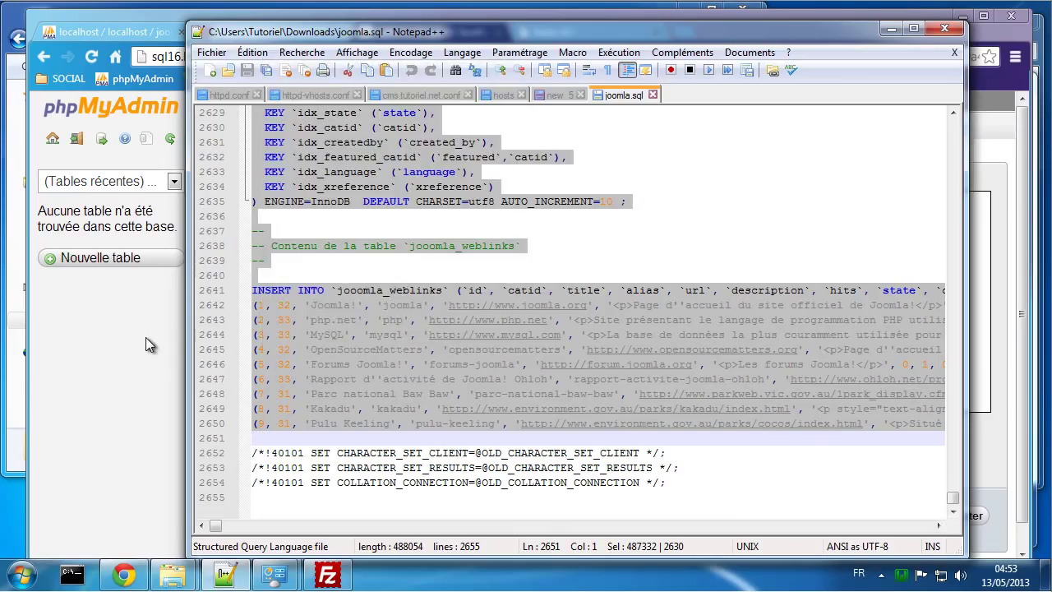
click(145, 337)
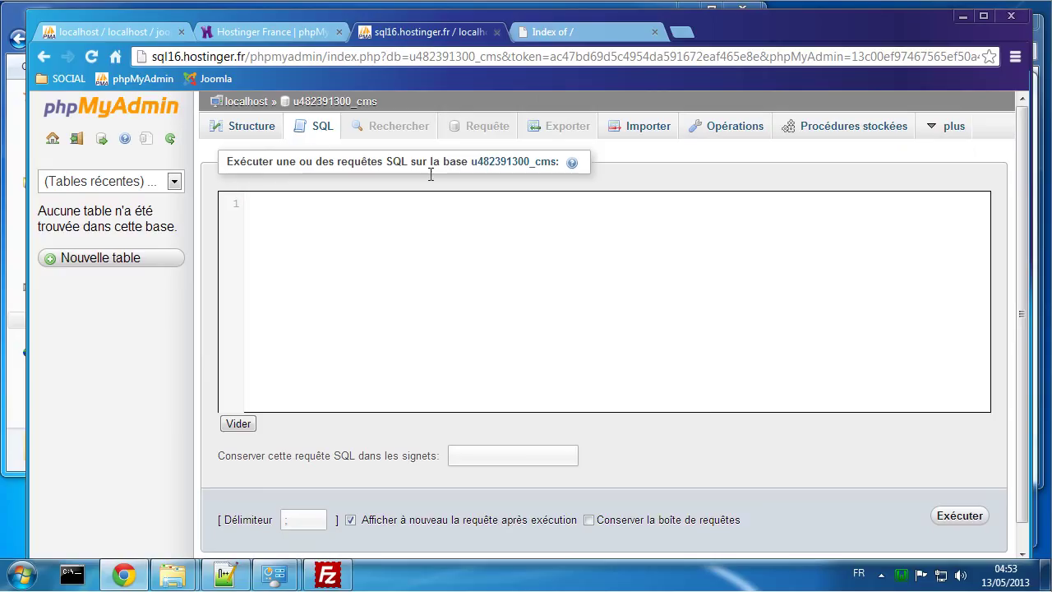
Step: Paste the copied joomla.sql dump into phpMyAdmin's empty SQL query box
click(299, 228)
right_click(305, 256)
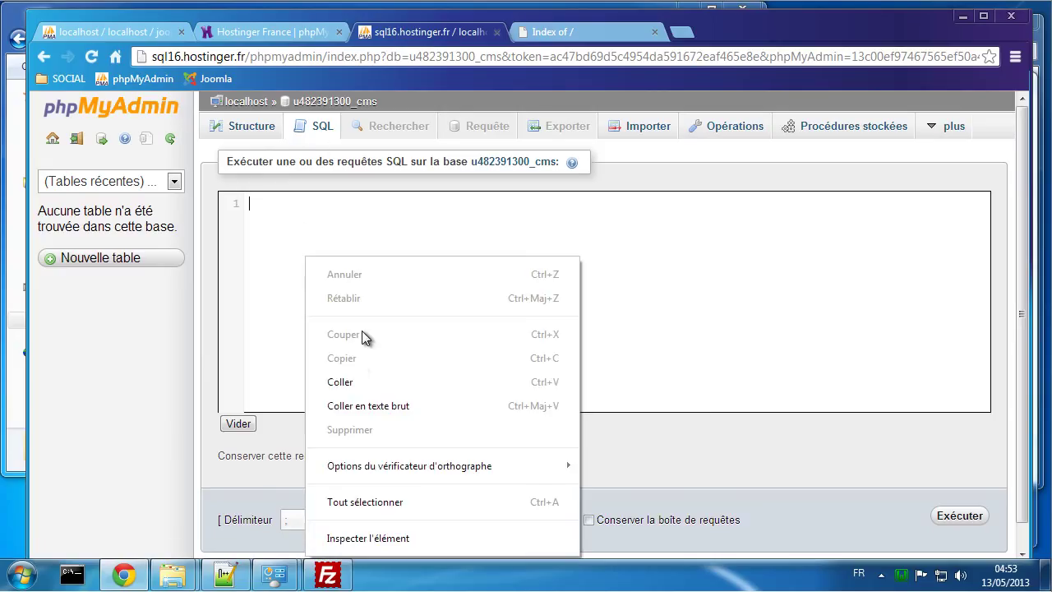
click(357, 382)
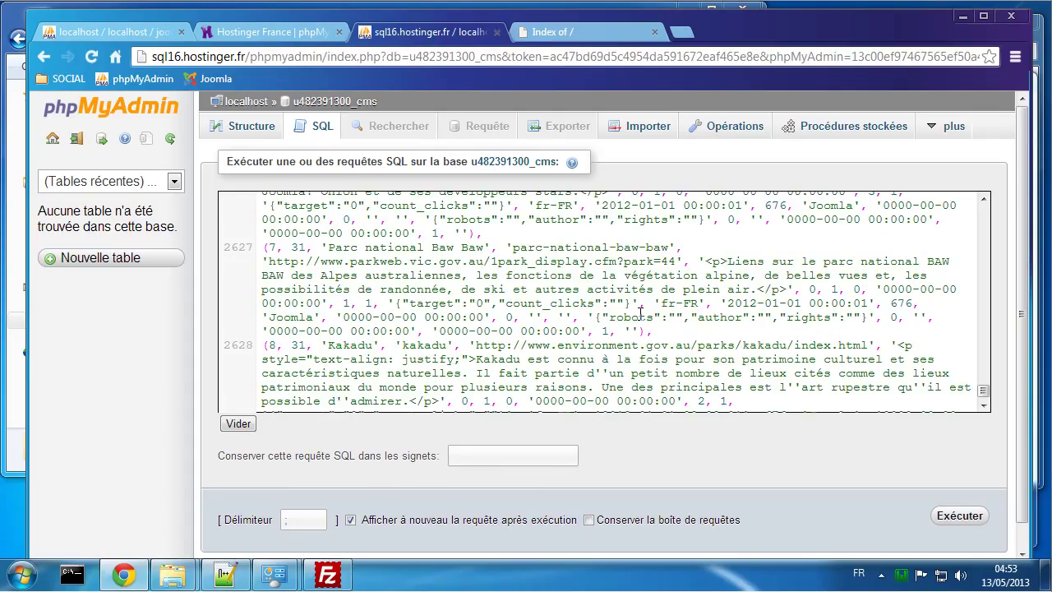
scroll(641, 316, down, 2)
scroll(640, 300, up, 15)
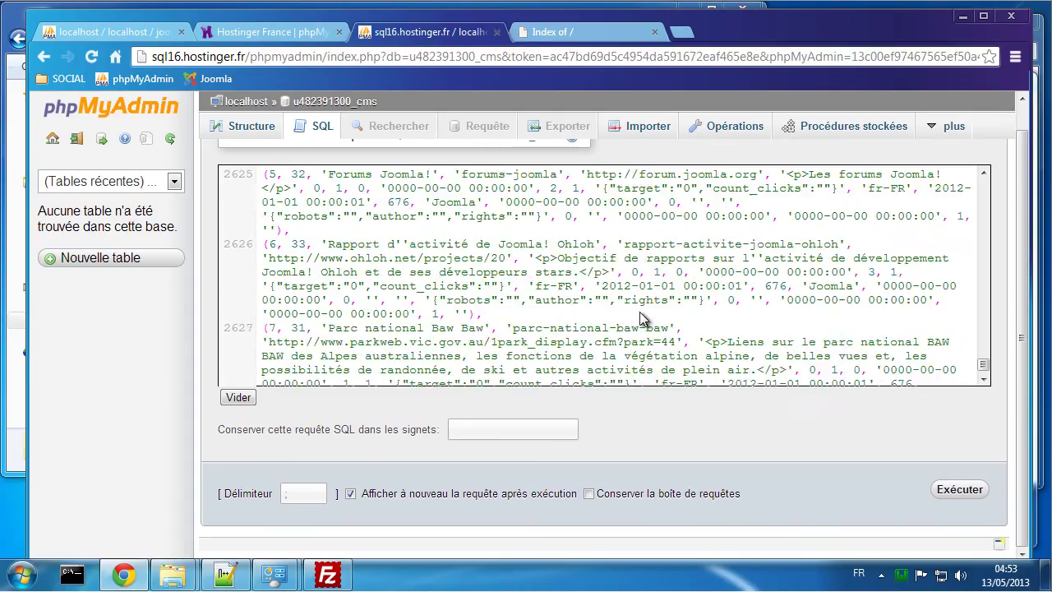
scroll(641, 296, down, 10)
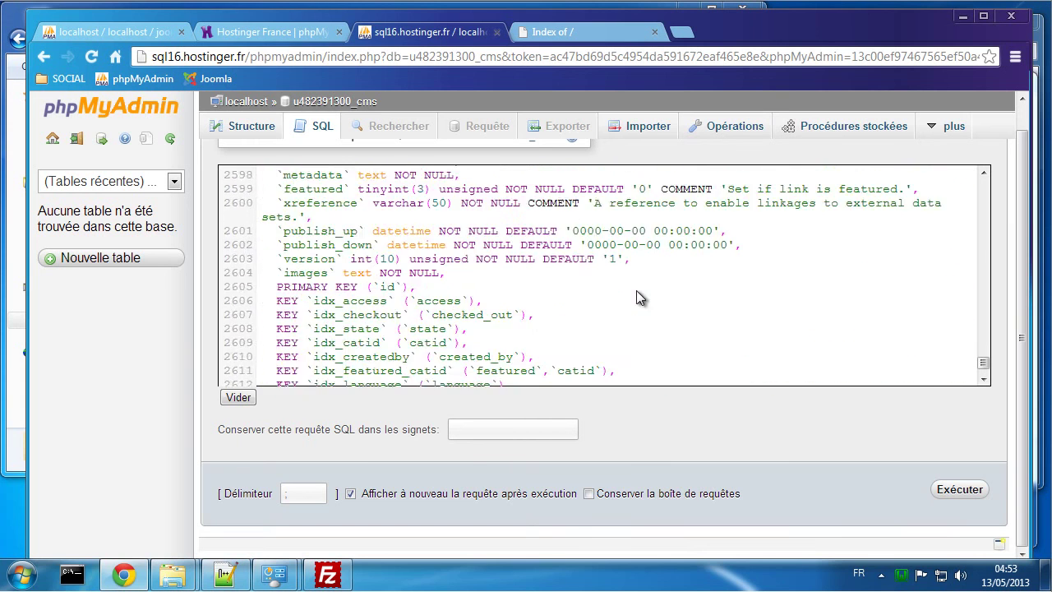
Step: Run the query and confirm the cms database now lists jooomla_ tables like jooomla_assets
click(955, 490)
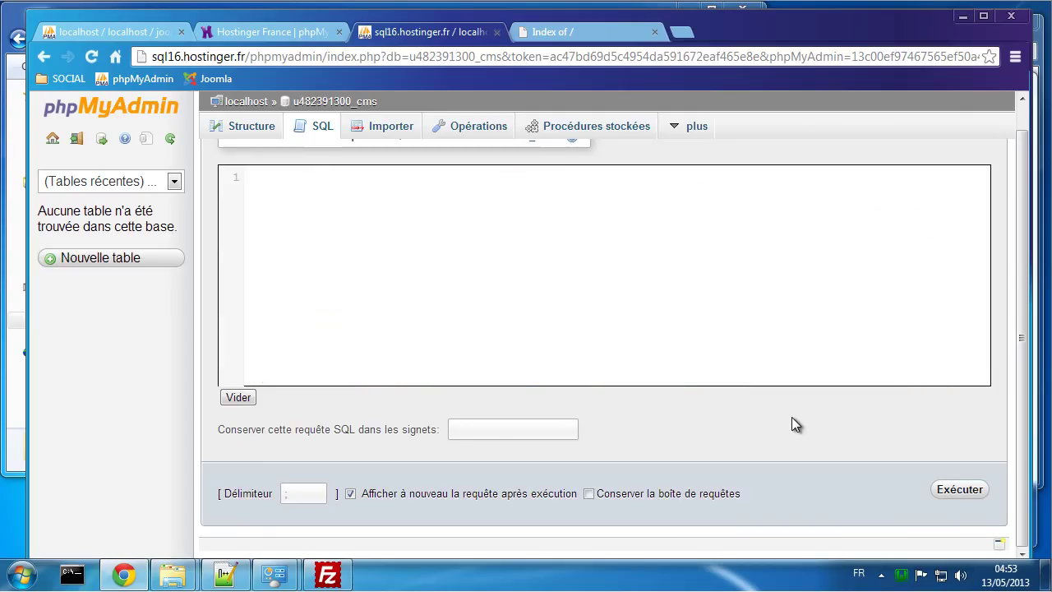
click(253, 128)
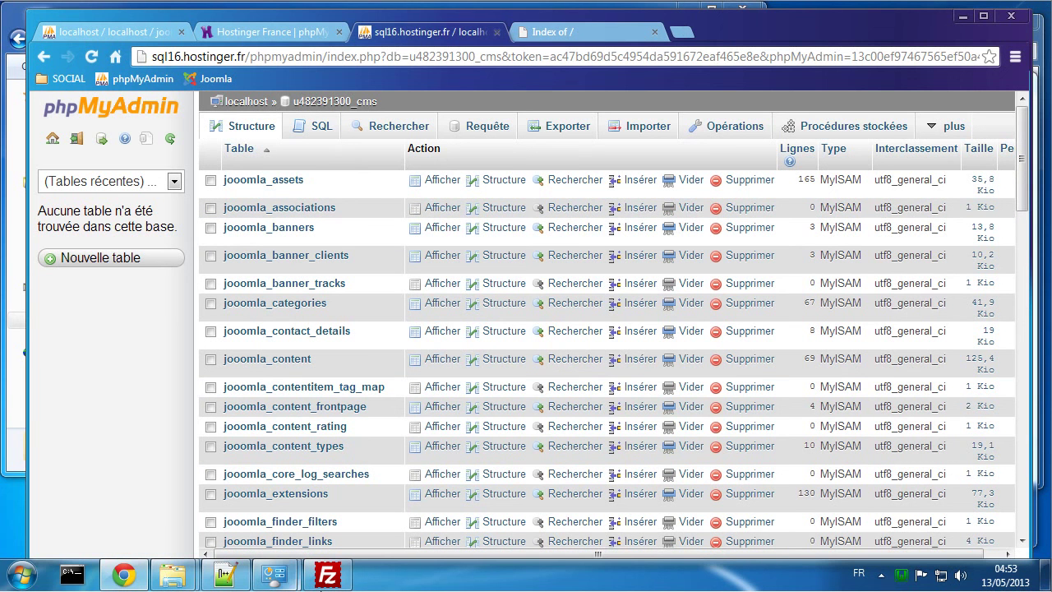
click(327, 575)
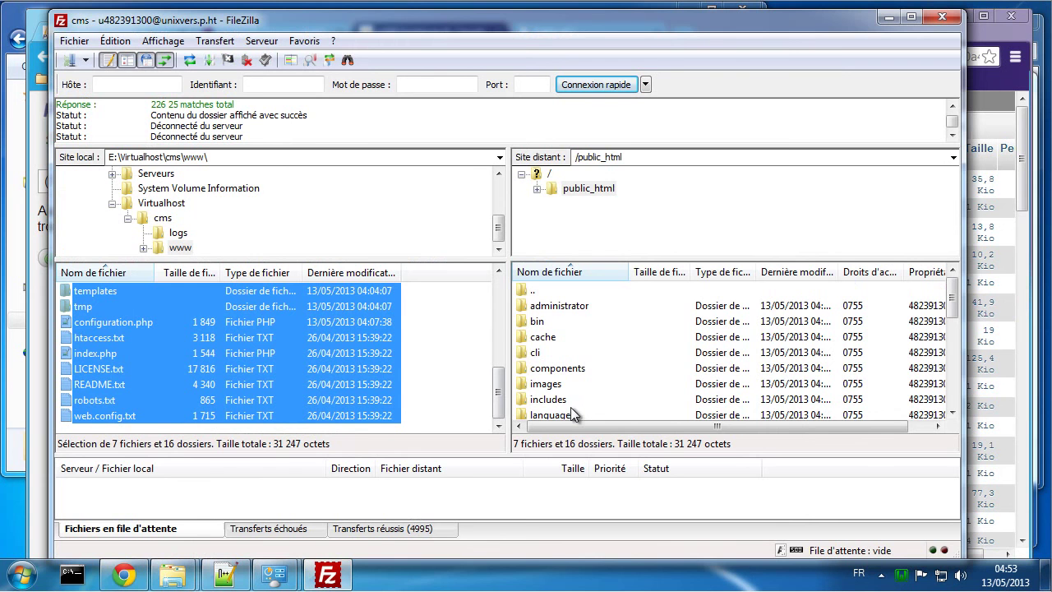
Step: Reload unixvers.p.ht in Chrome, which now shows 'Application Instantiation Error'
click(130, 575)
click(551, 36)
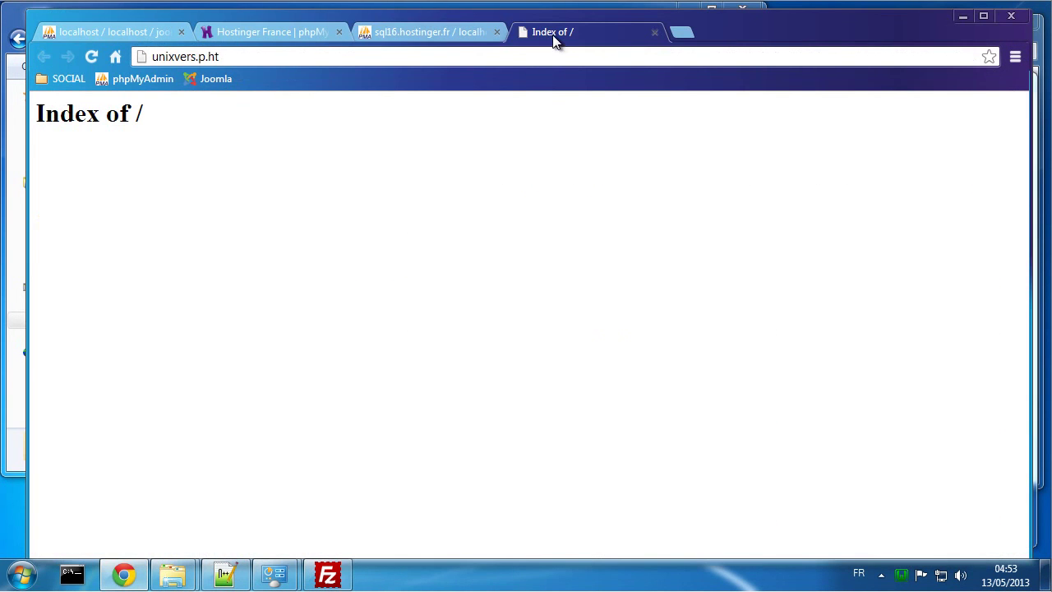
click(91, 55)
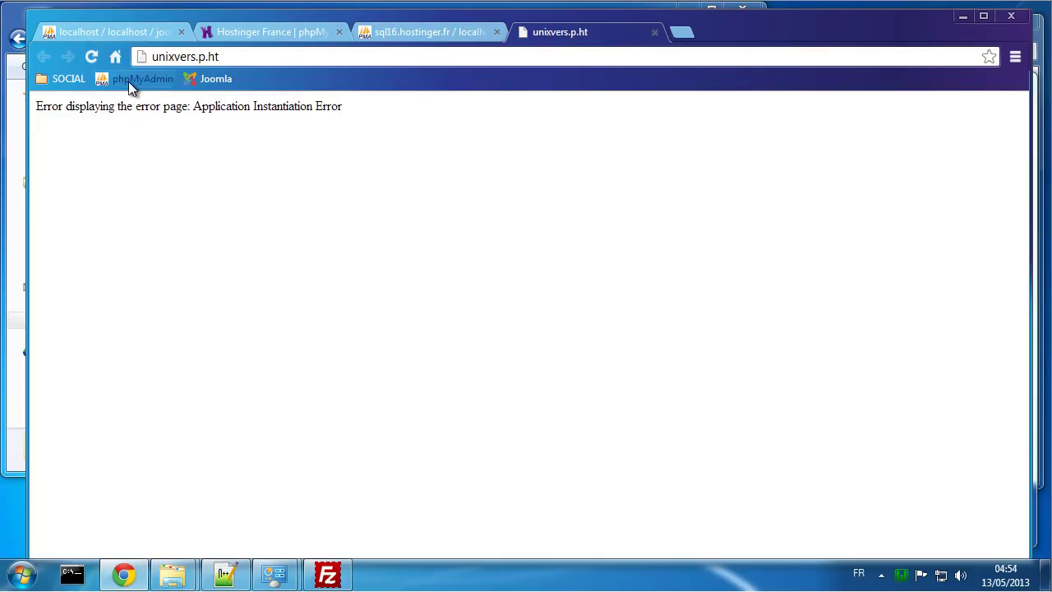
drag(146, 105, 286, 107)
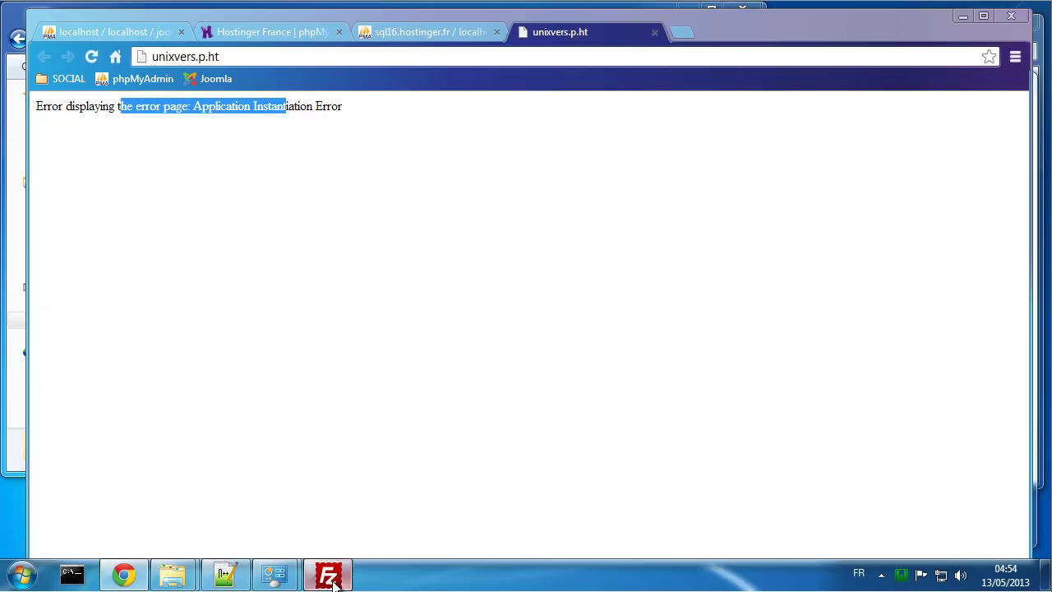
click(334, 577)
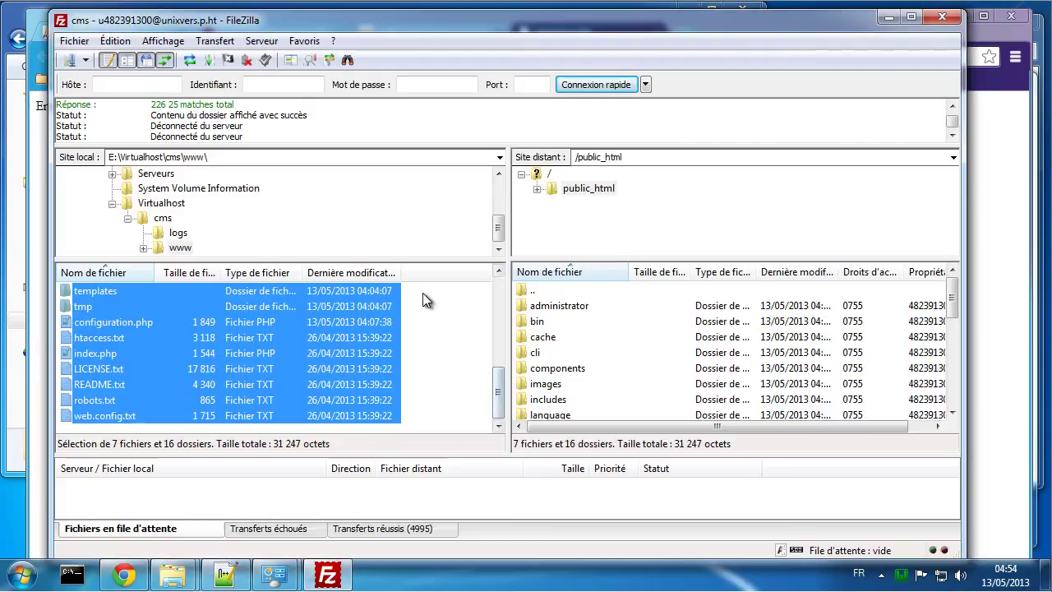
Step: Download the server's configuration.php into local E:\Virtualhost\cms\logs
click(380, 239)
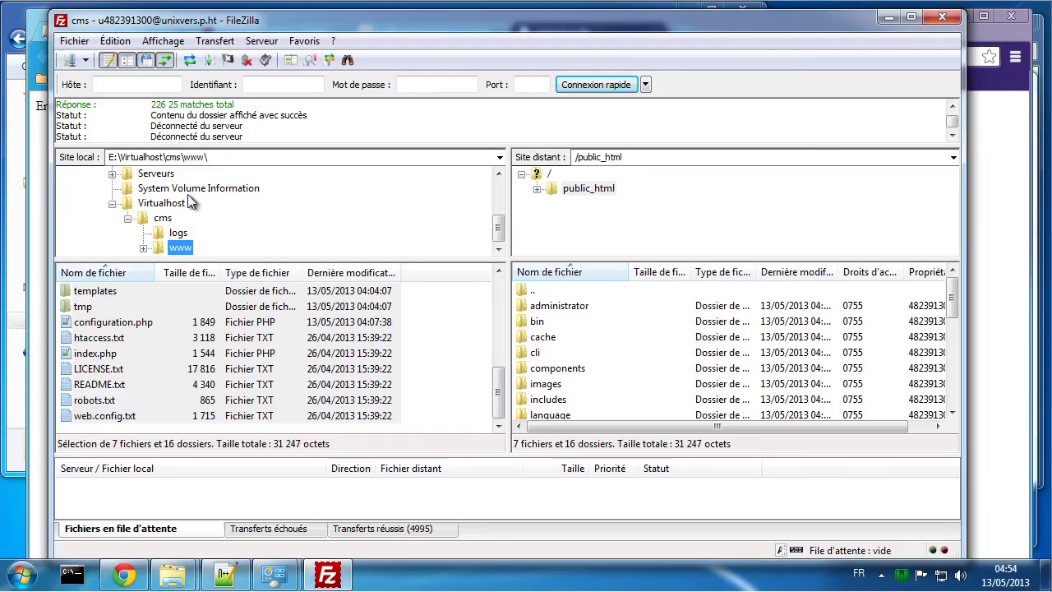
click(178, 234)
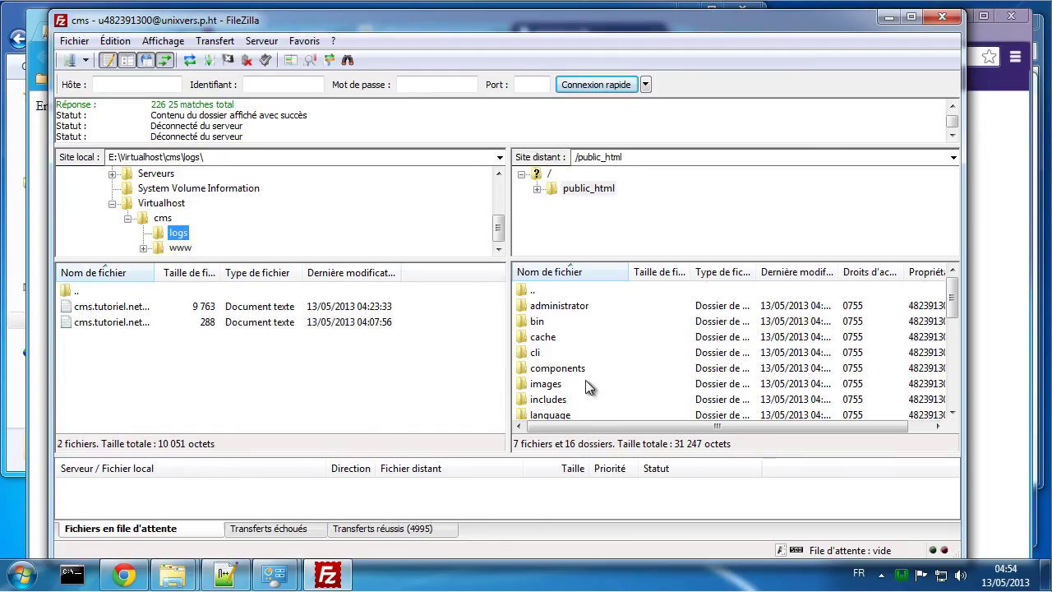
click(616, 367)
scroll(618, 369, down, 1)
scroll(618, 362, down, 4)
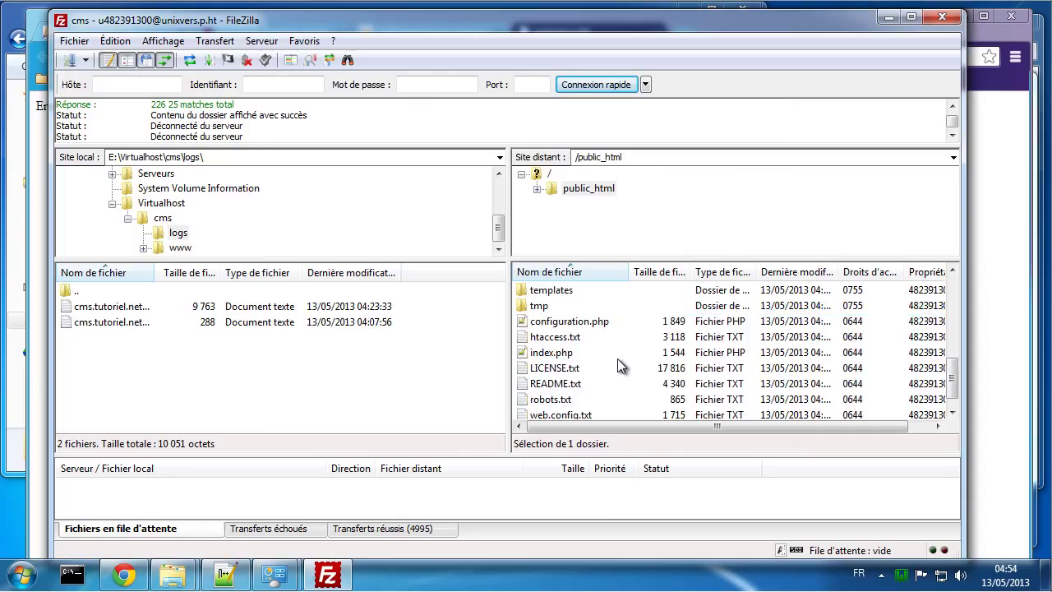
right_click(568, 323)
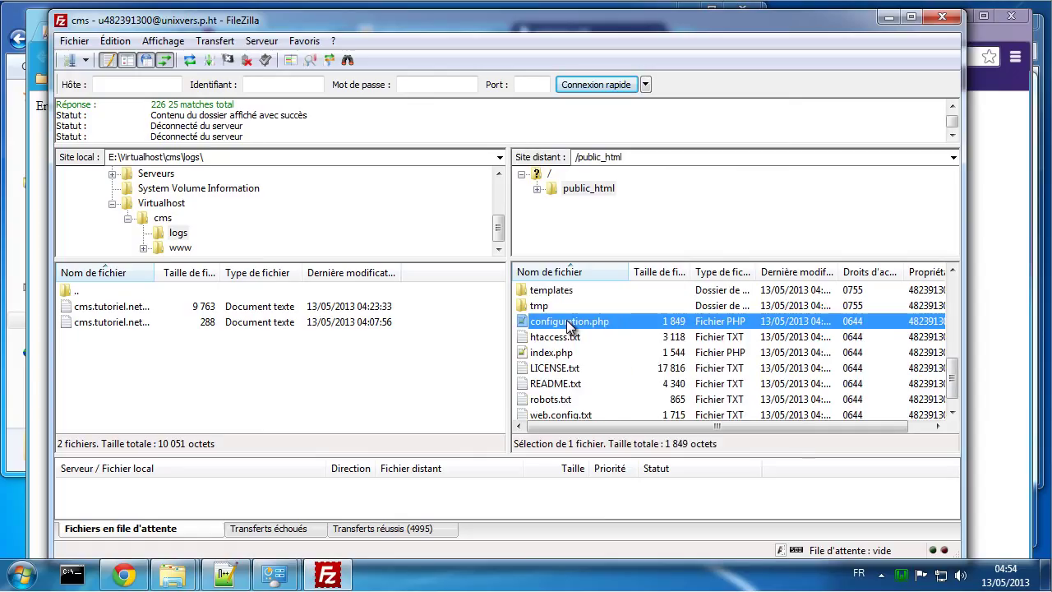
click(586, 329)
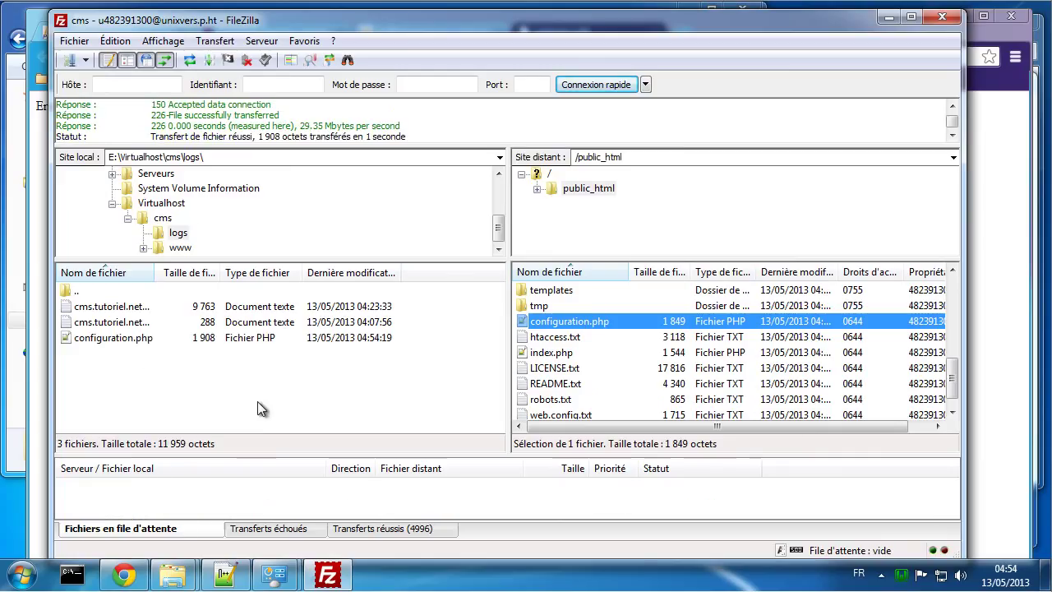
click(162, 582)
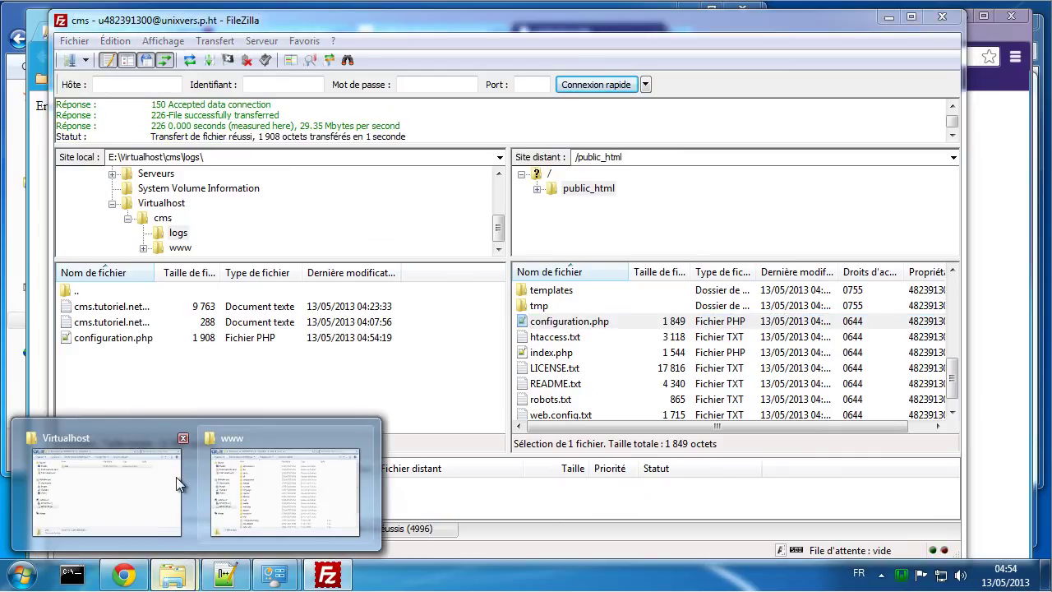
Step: Open configuration.php from the cms\logs folder in Notepad++ via Windows Explorer
mouse_move(227, 483)
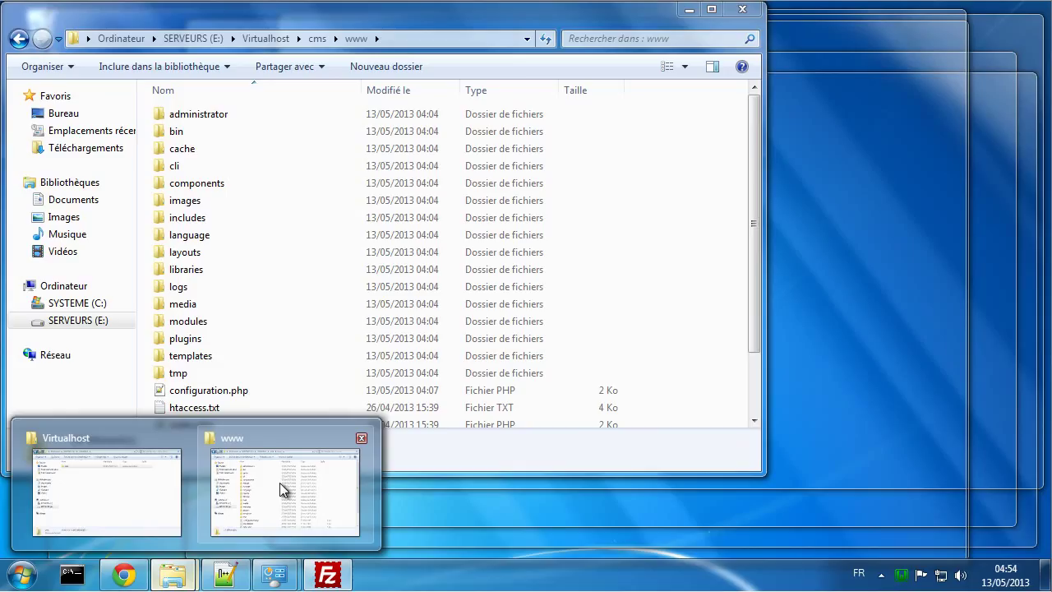
click(276, 487)
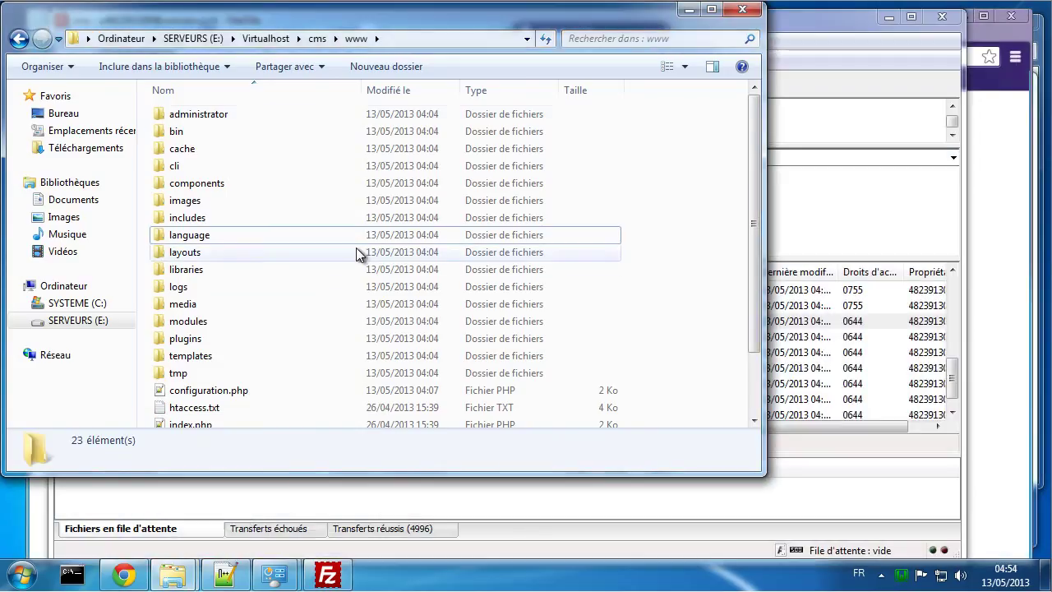
click(322, 44)
double_click(231, 113)
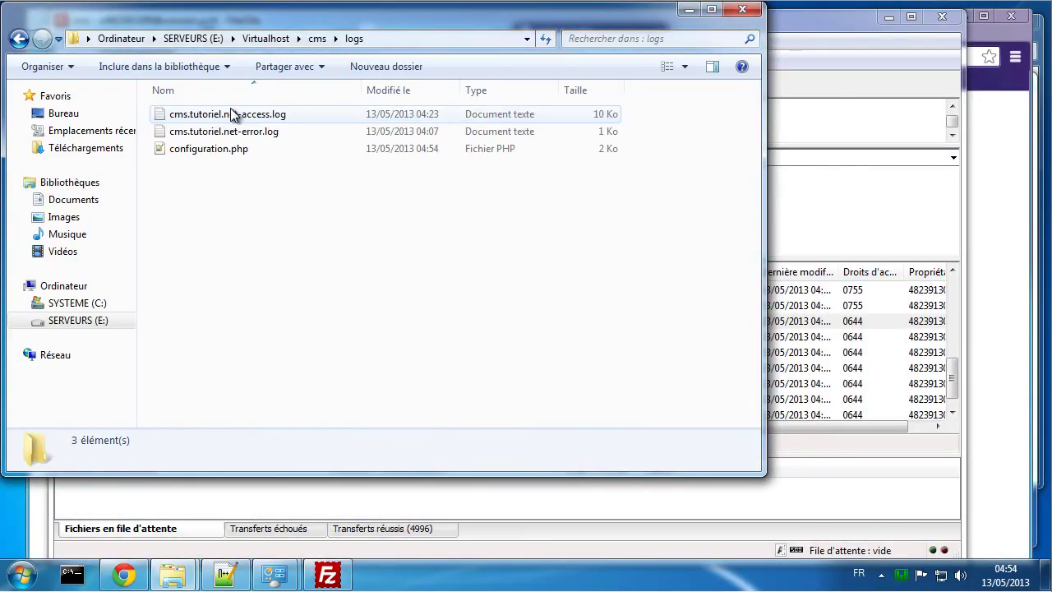
double_click(201, 149)
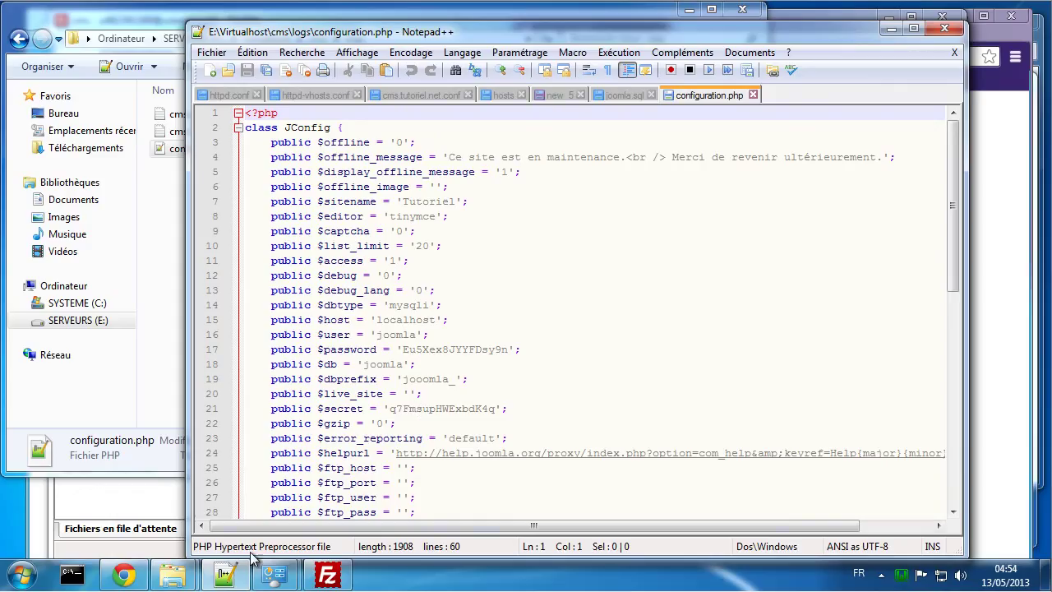
Step: Copy the hosted database's name from Hostinger's MySQL database list
click(130, 577)
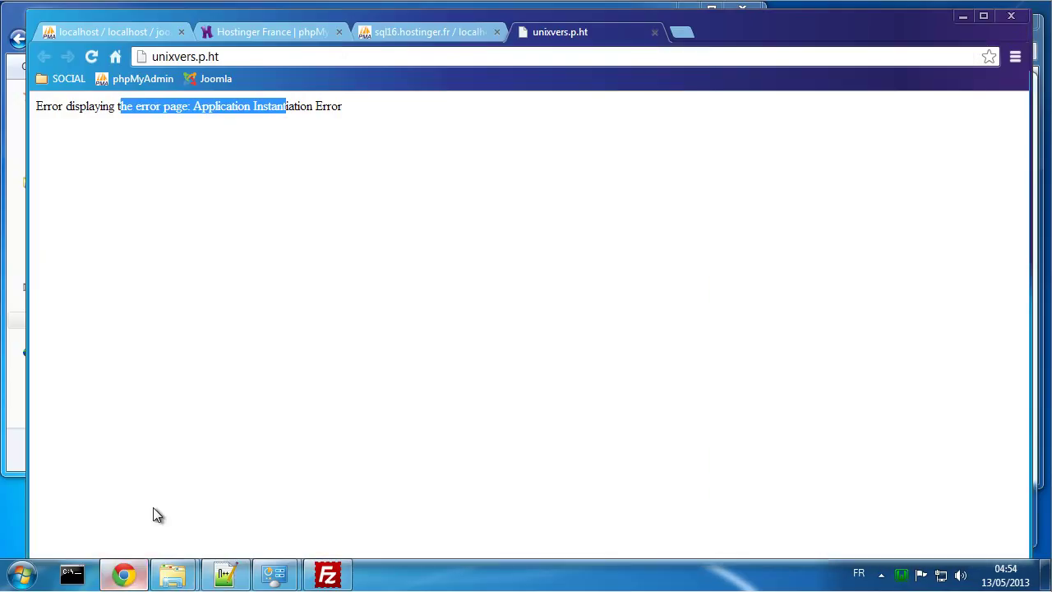
click(279, 32)
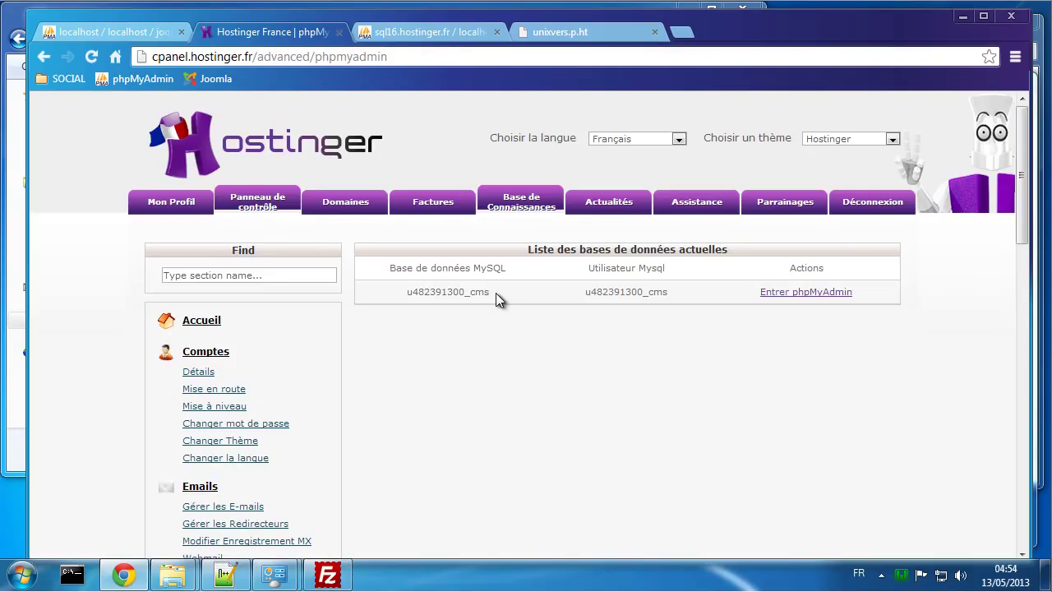
drag(496, 294, 402, 293)
key(ctrl+c)
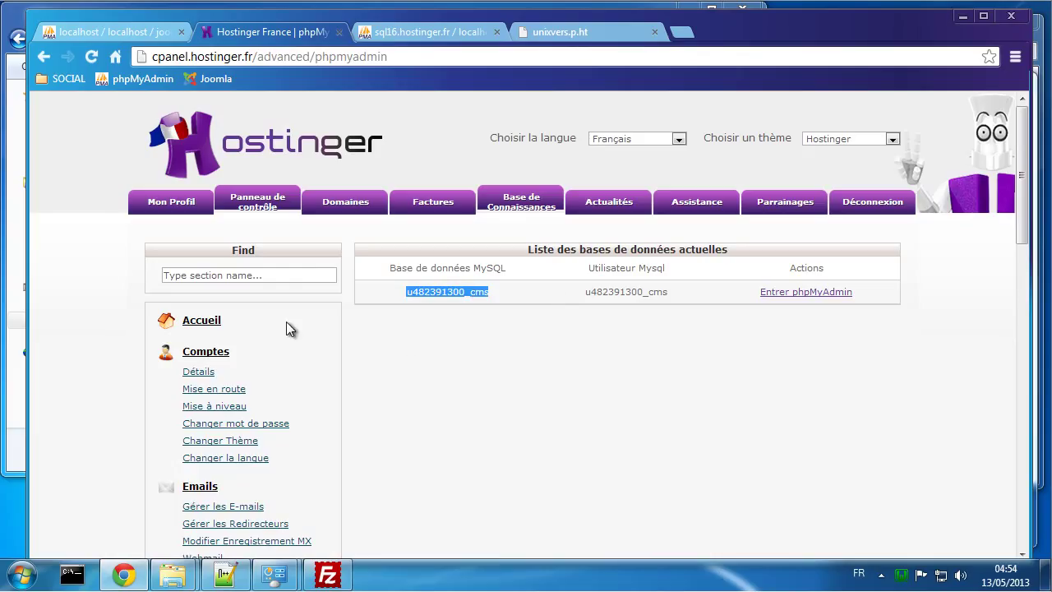
click(225, 579)
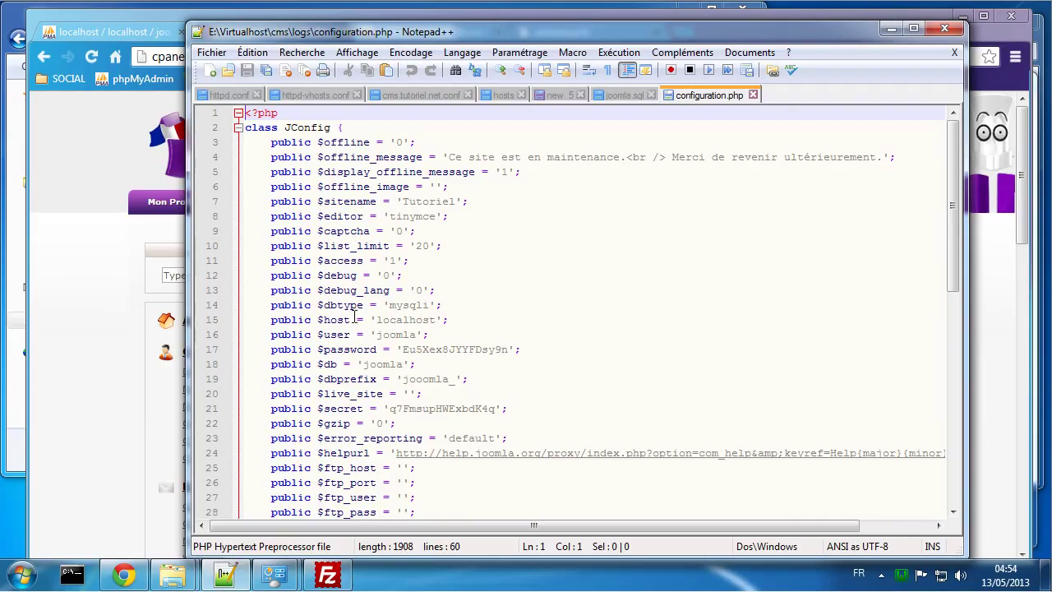
Step: Replace 'joomla' on line 16 (user) and line 18 (database) with the hosted database name
double_click(393, 337)
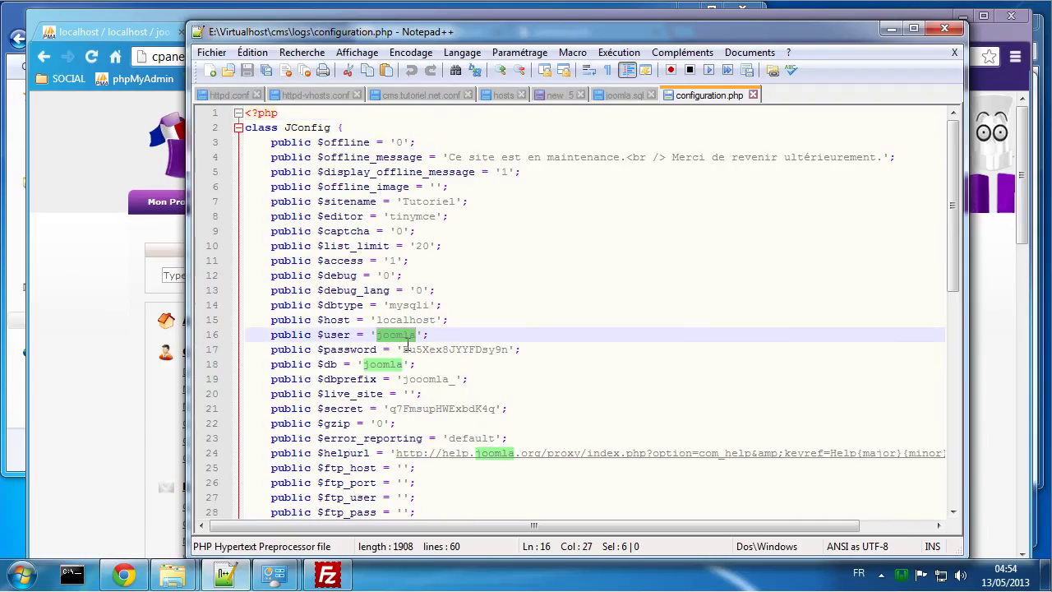
key(ctrl+v)
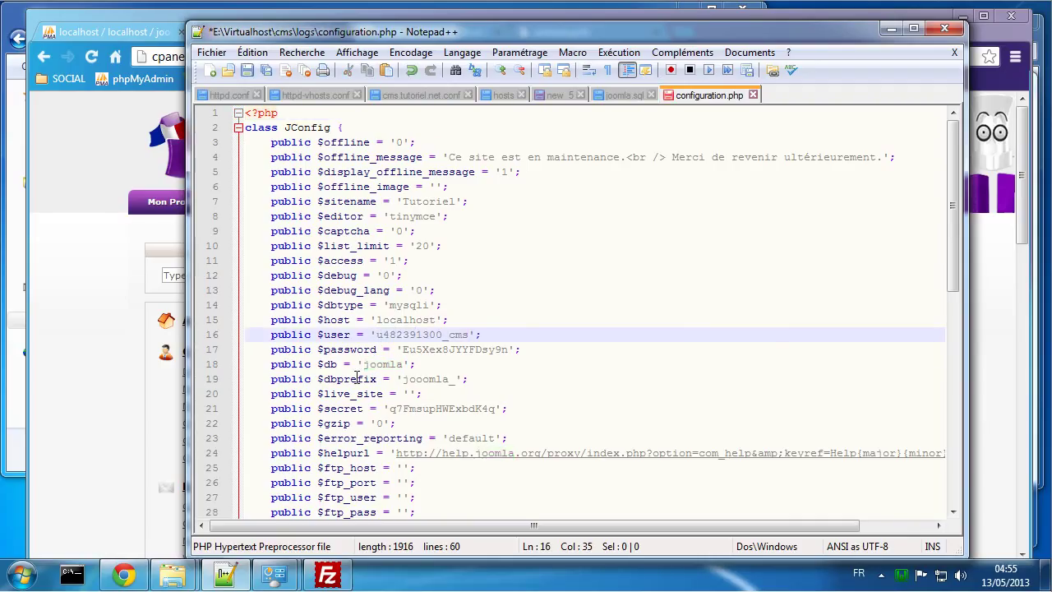
double_click(384, 365)
key(ctrl+v)
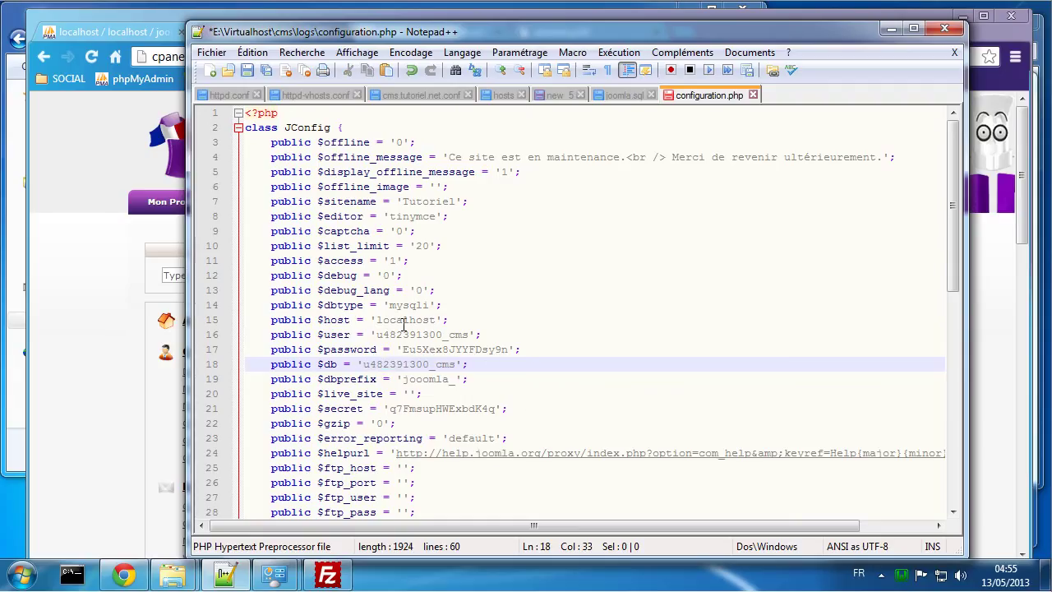
click(130, 362)
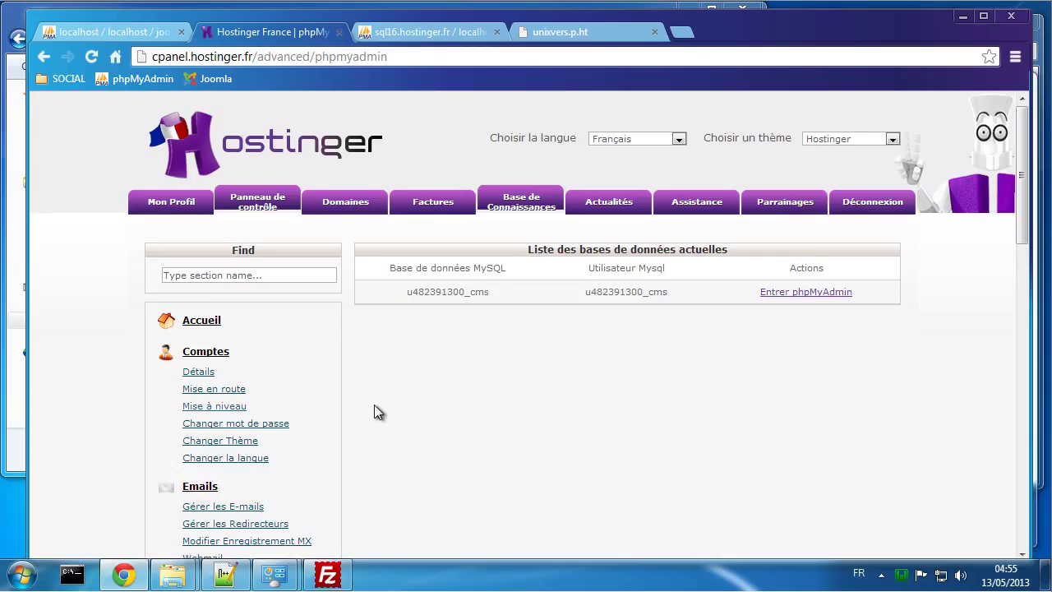
Step: Copy the MySQL host mysql.hostinger.fr from Hostinger's Bases de données MySQL page
scroll(376, 407, down, 4)
scroll(379, 424, down, 6)
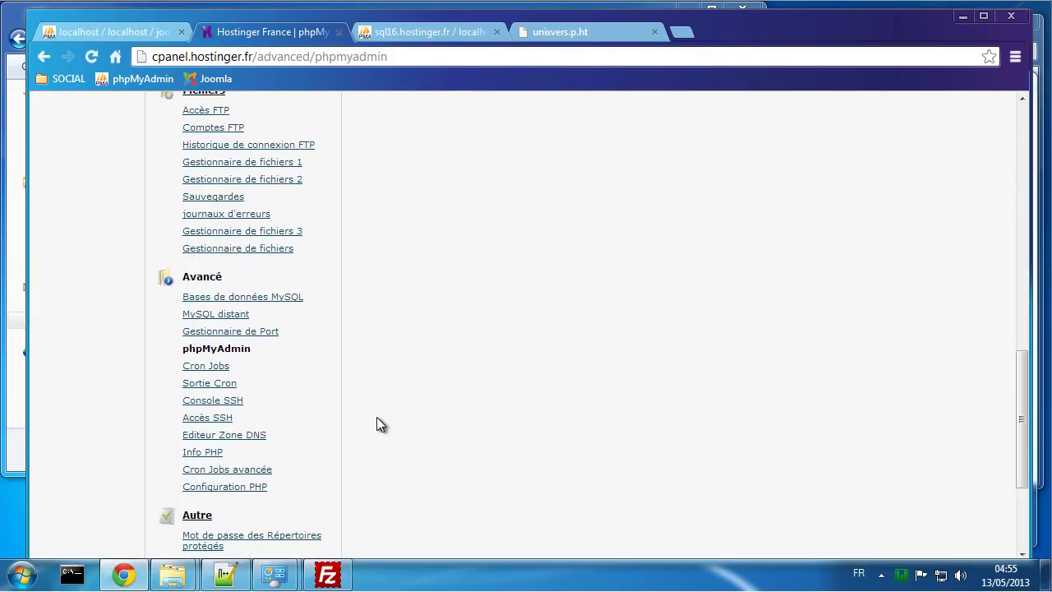
scroll(377, 416, down, 3)
scroll(376, 390, up, 4)
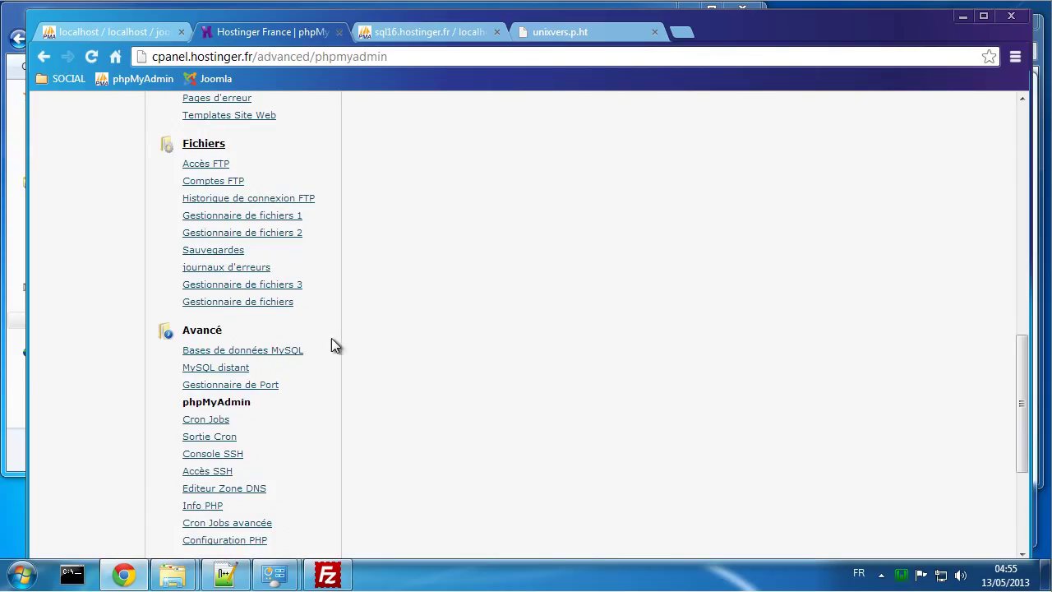
click(228, 351)
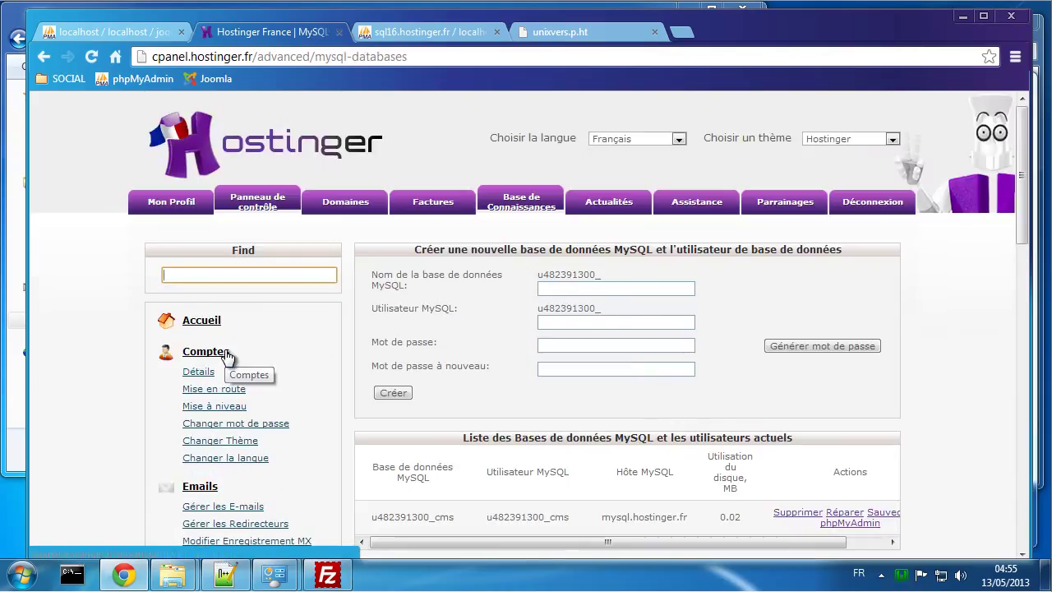
scroll(530, 460, down, 1)
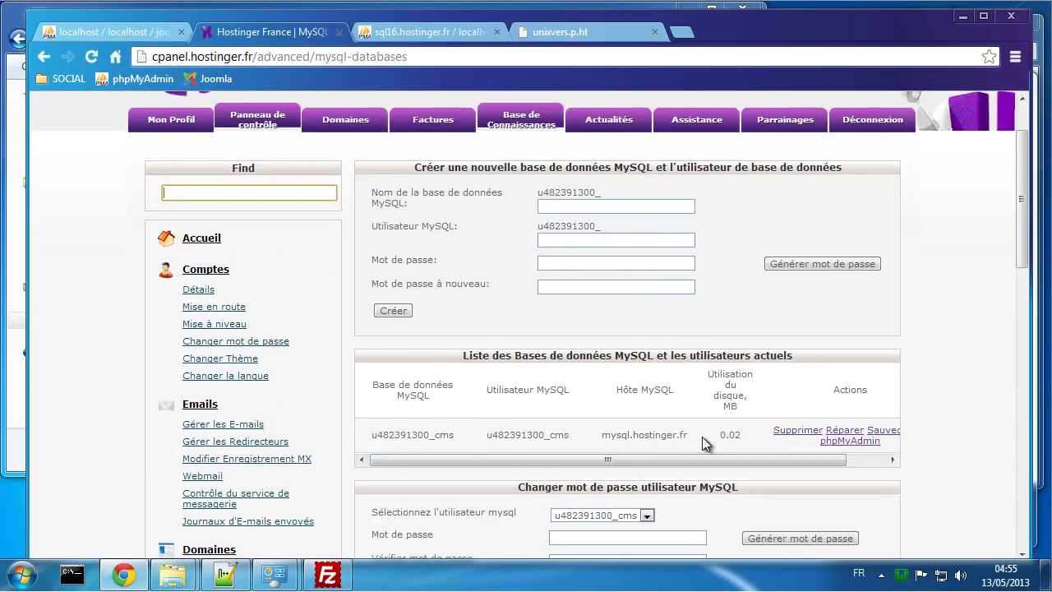
drag(688, 435, 597, 434)
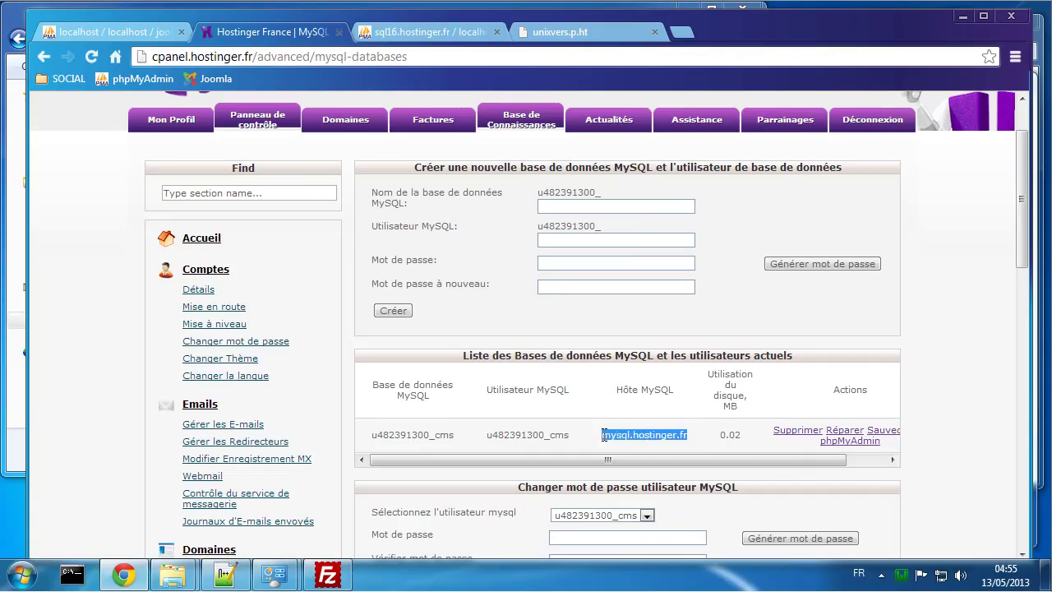
right_click(614, 434)
click(649, 449)
click(225, 573)
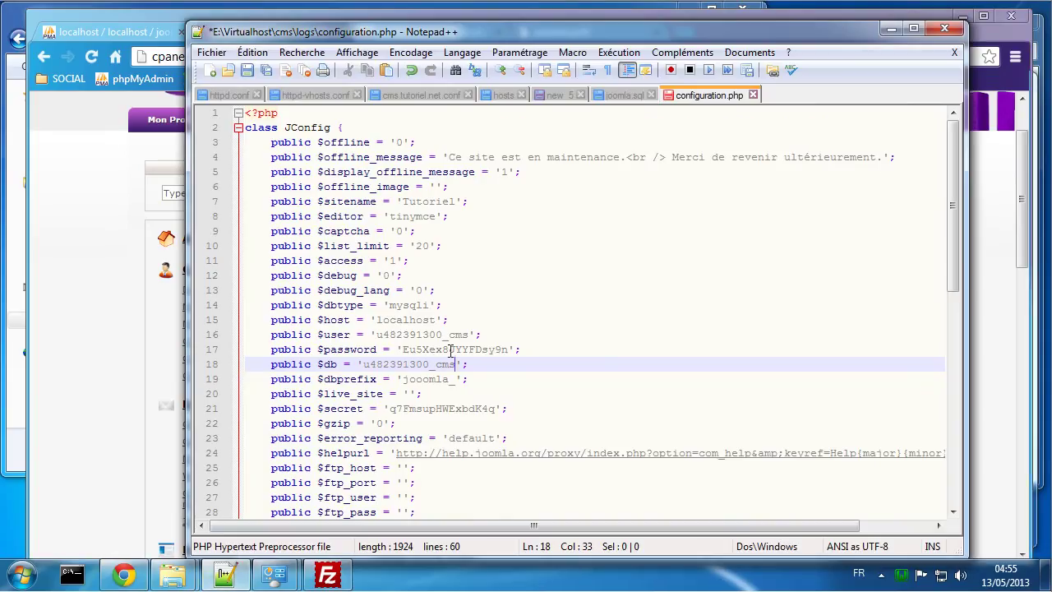
Step: Replace localhost on line 15 with mysql.hostinger.fr and save configuration.php
double_click(405, 320)
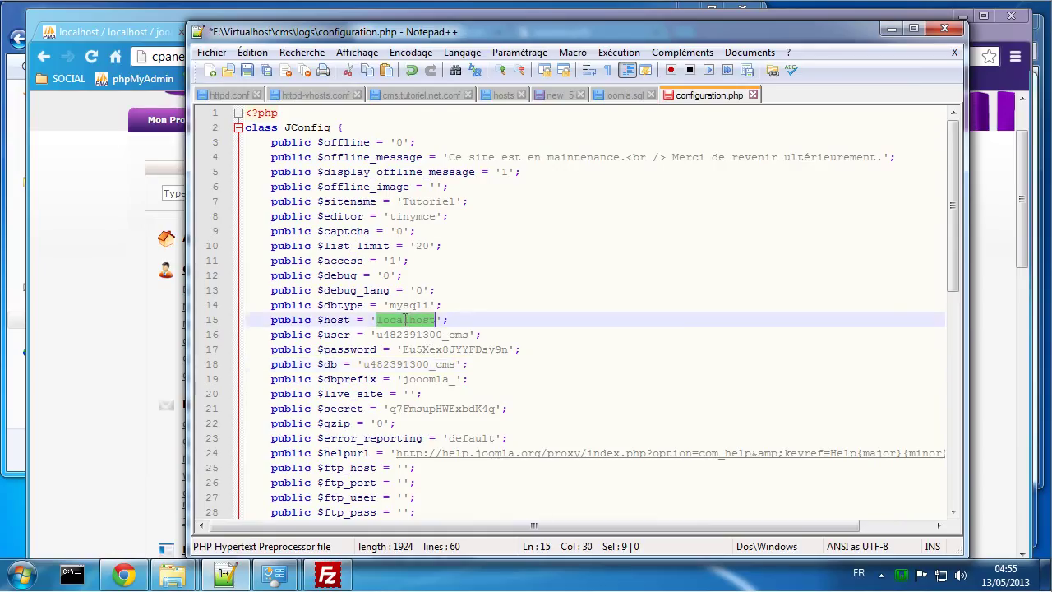
key(ctrl+v)
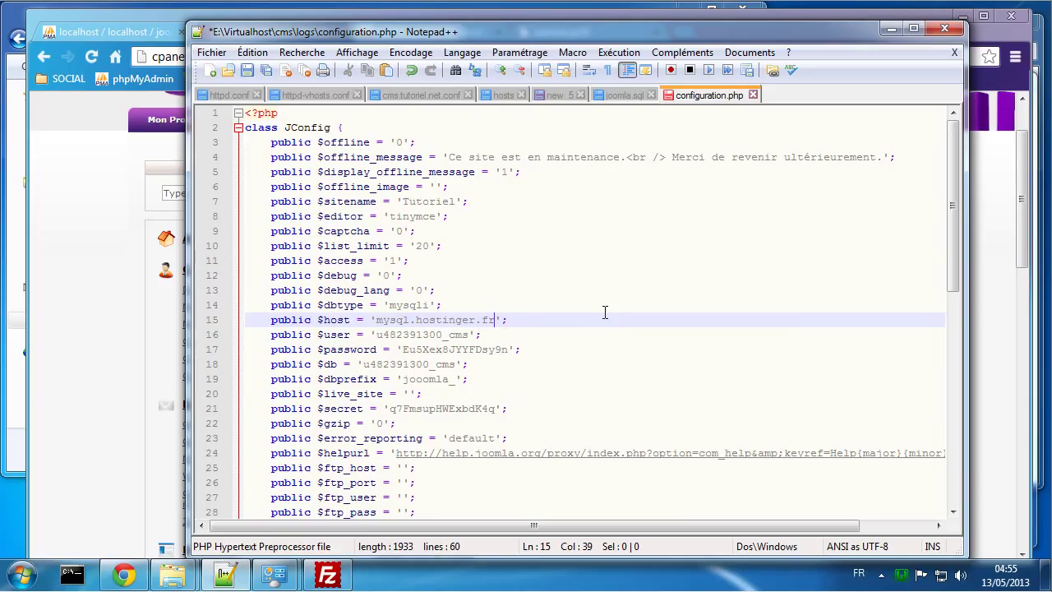
key(ctrl+s)
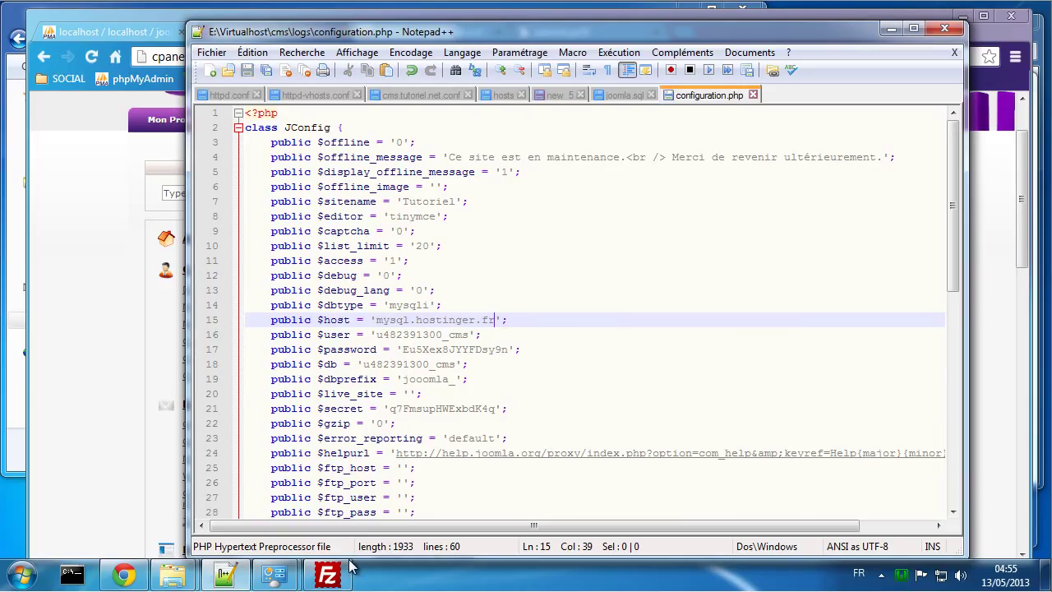
Step: Upload the edited configuration.php to public_html, replacing the server's existing copy
click(328, 574)
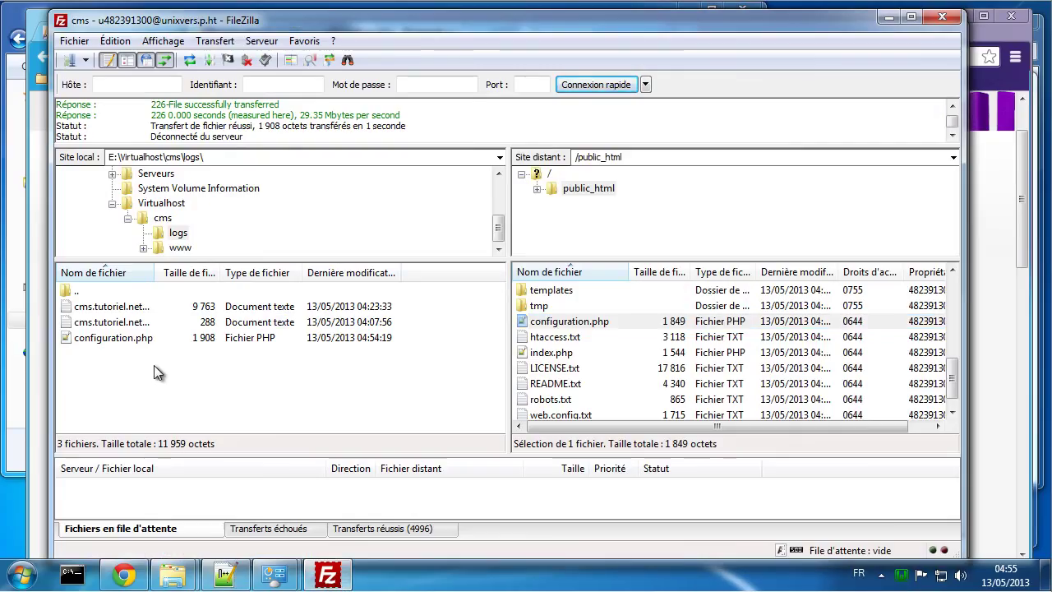
right_click(154, 364)
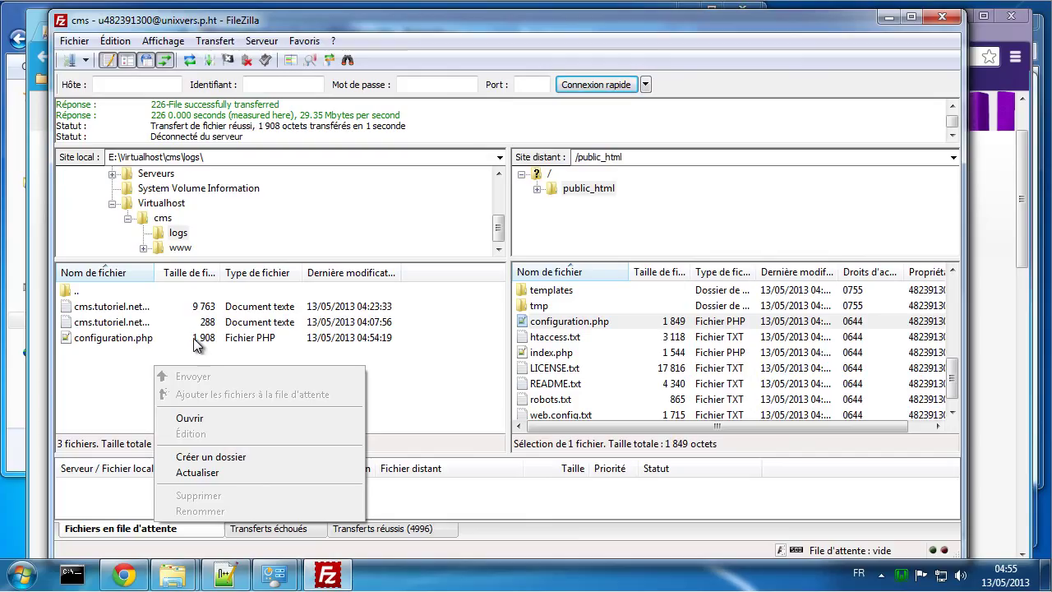
click(204, 470)
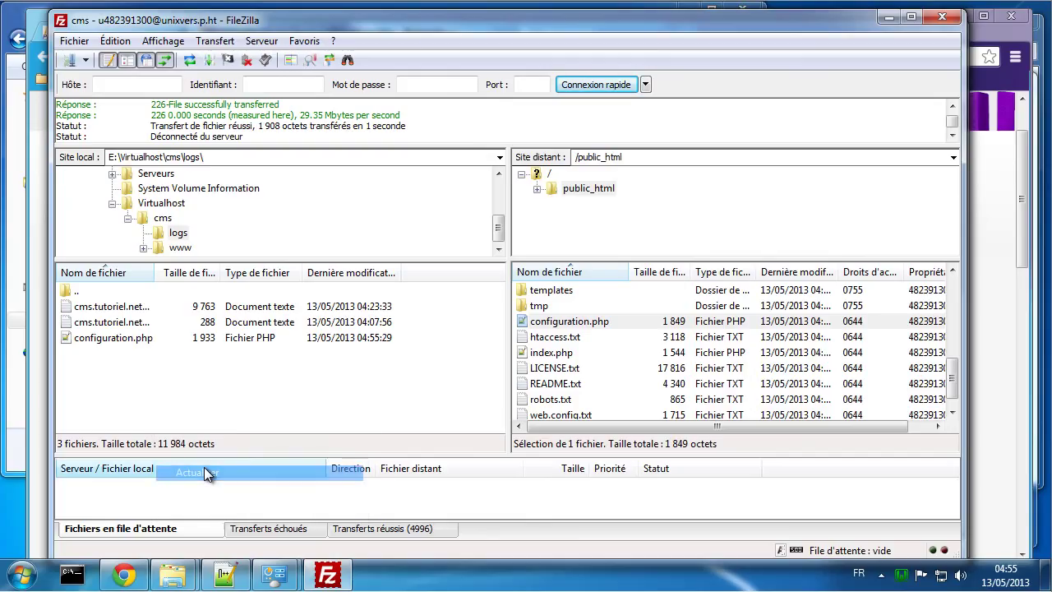
right_click(206, 338)
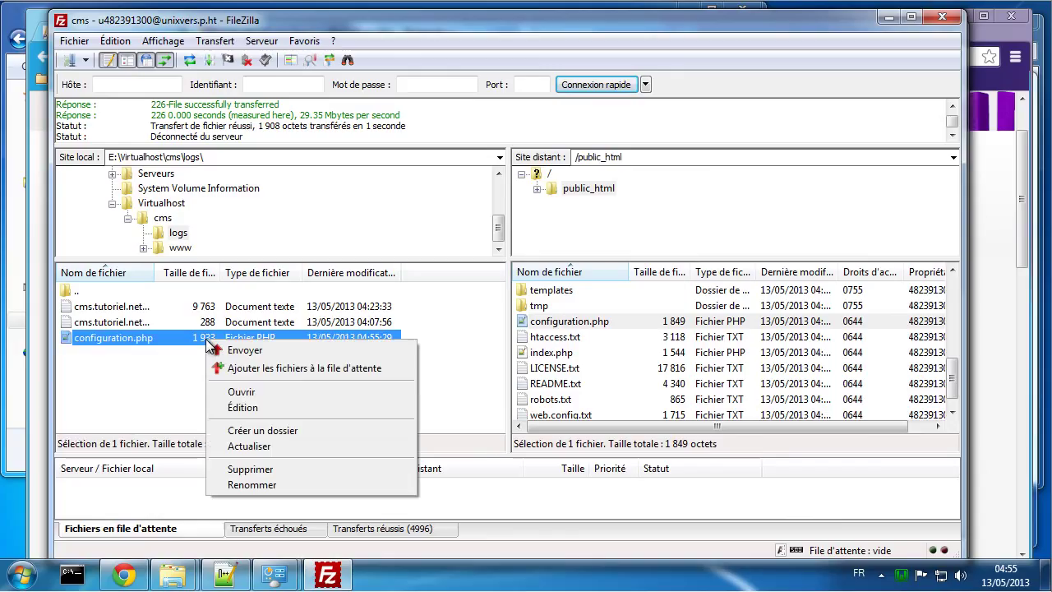
click(262, 347)
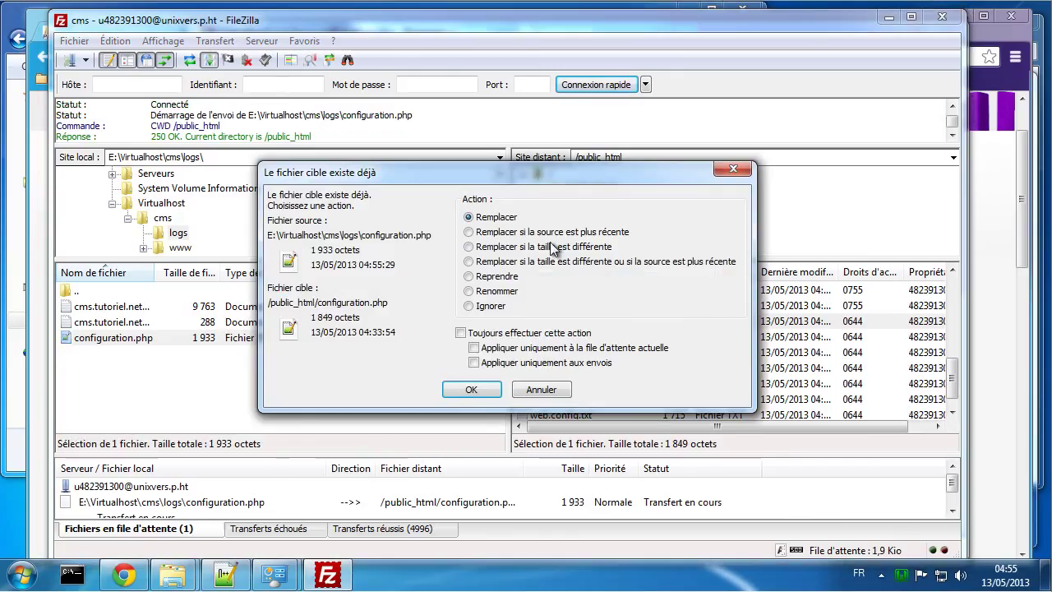
click(491, 389)
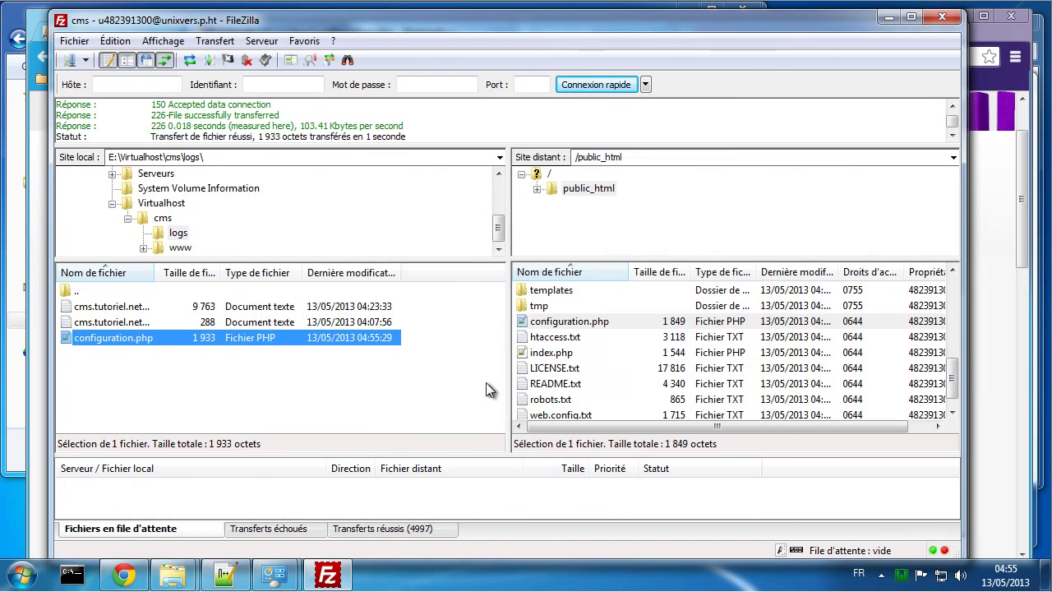
click(124, 574)
click(567, 31)
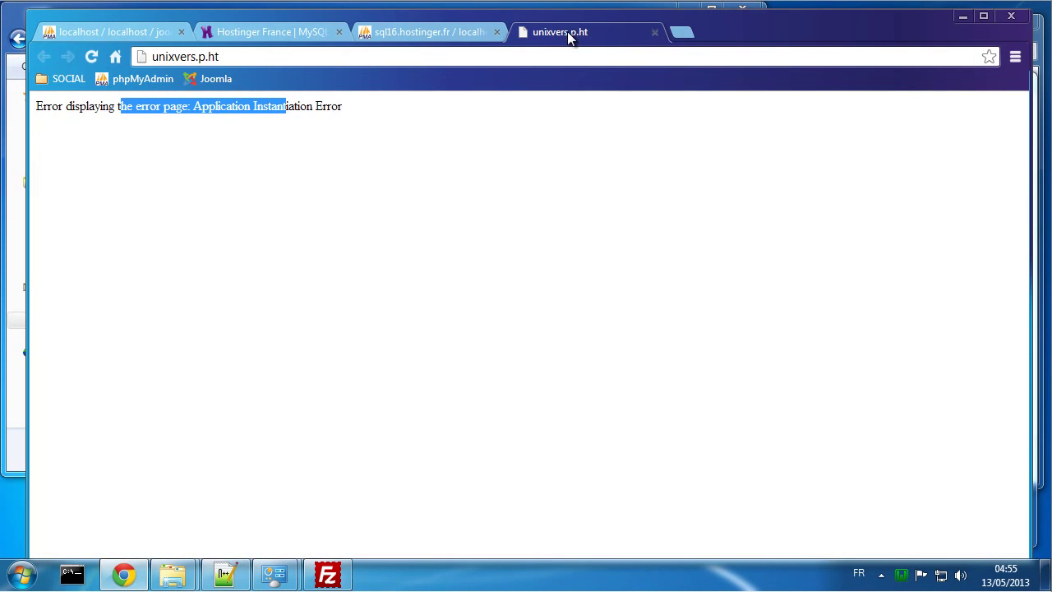
Step: Reload unixvers.p.ht to show the Joomla 'Tutoriel' site, quit WampServer via Sortie, and return to Notepad++
click(91, 56)
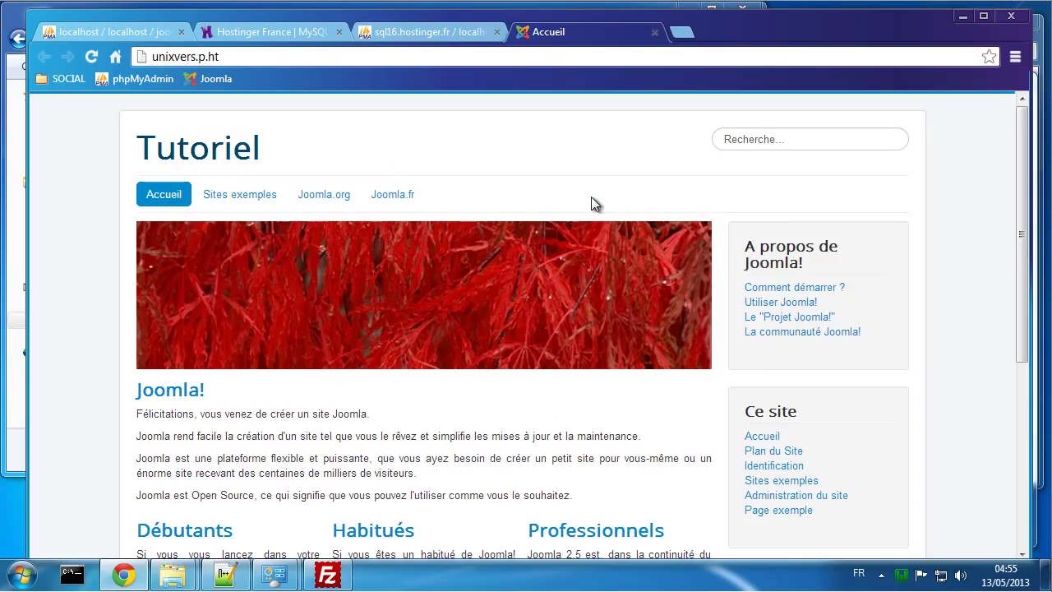
click(901, 576)
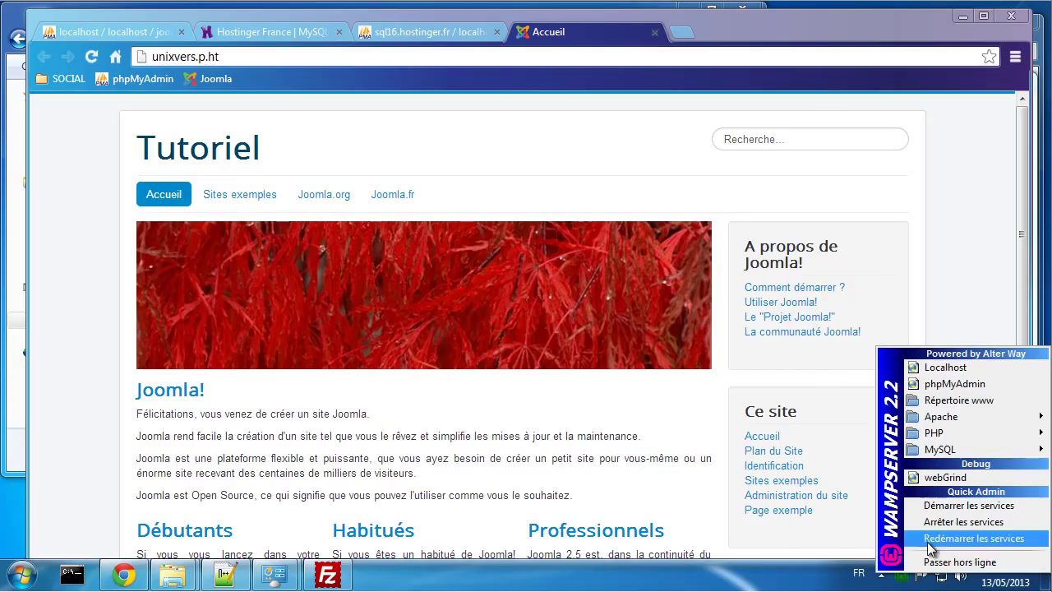
right_click(902, 575)
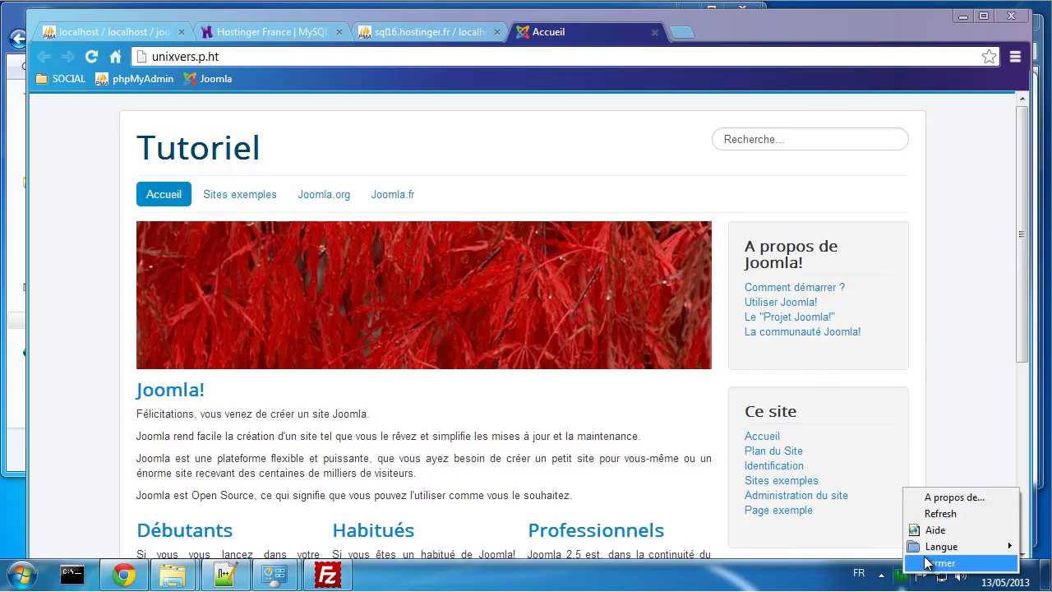
click(927, 565)
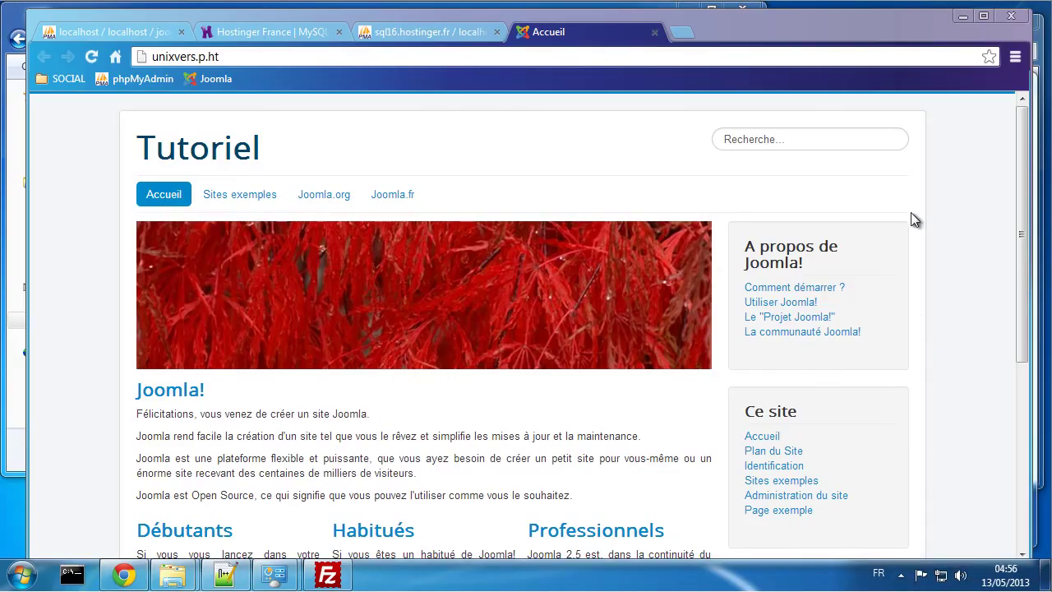
click(225, 574)
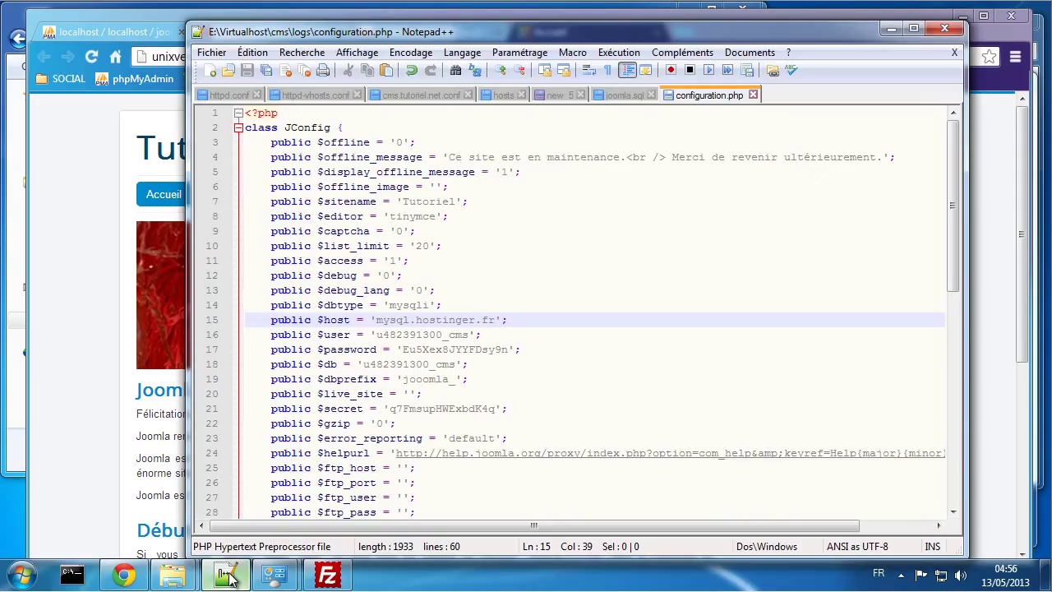
Step: Switch Notepad++ from httpd.conf to the hosts file with its commented-out unixvers.p.ht line, then return to Chrome
click(245, 95)
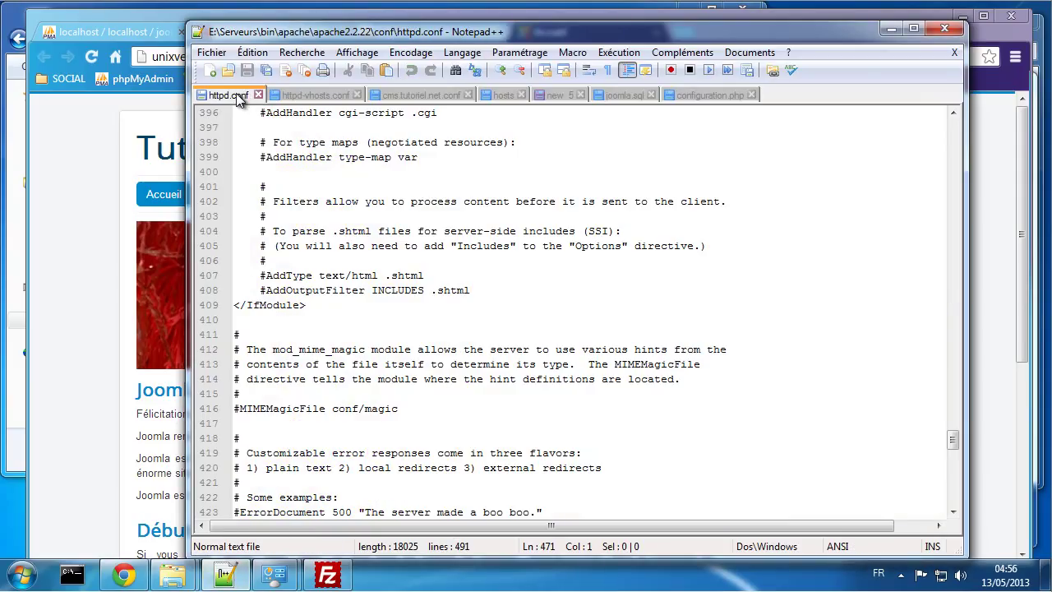
click(500, 95)
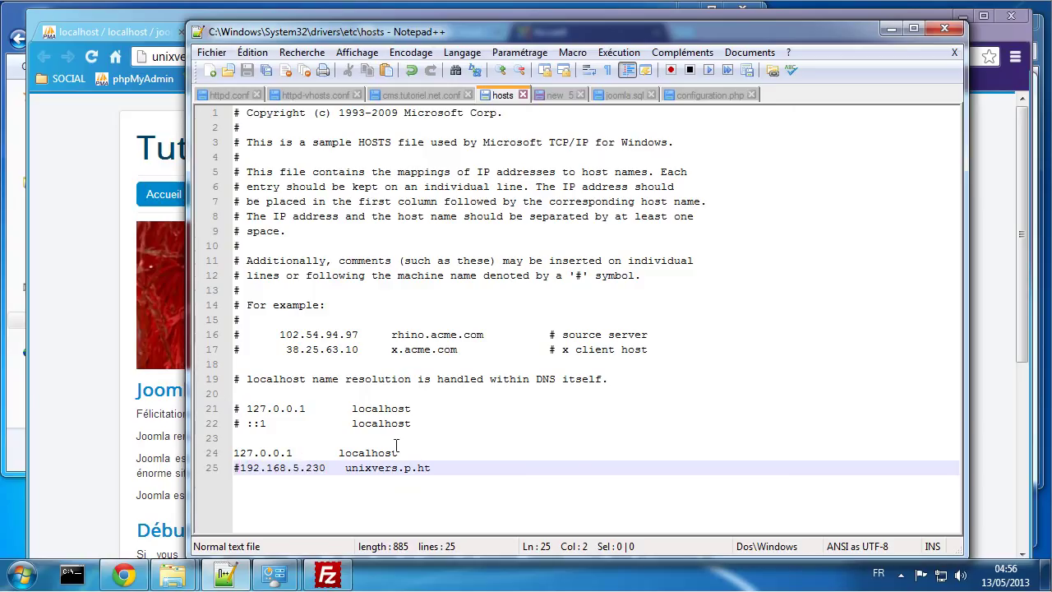
click(95, 61)
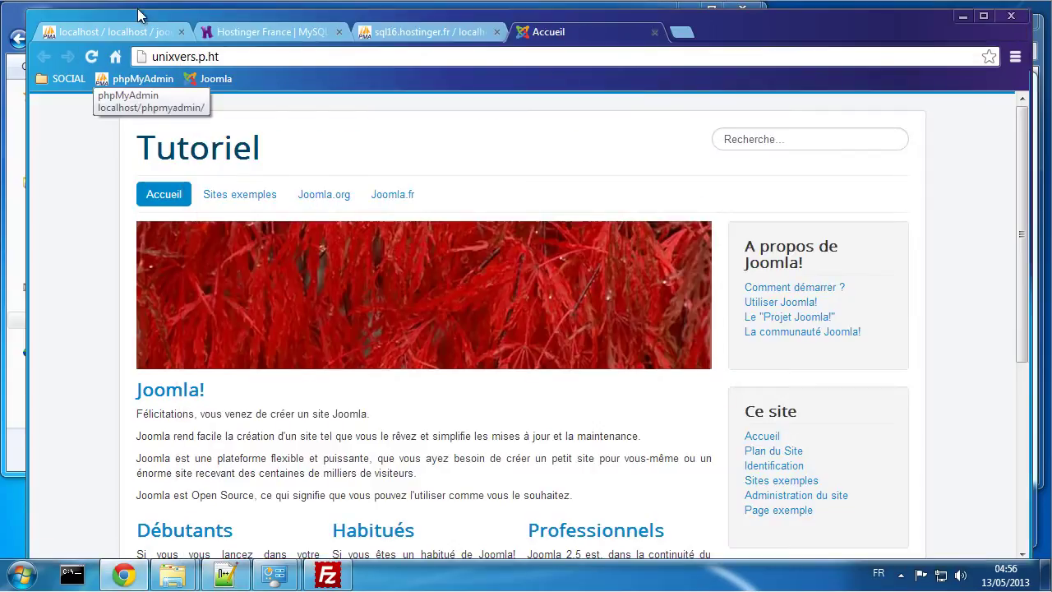
Step: Reload unixvers.p.ht, scroll the Tutoriel page down and up, and drag the second Chrome window onscreen
click(92, 60)
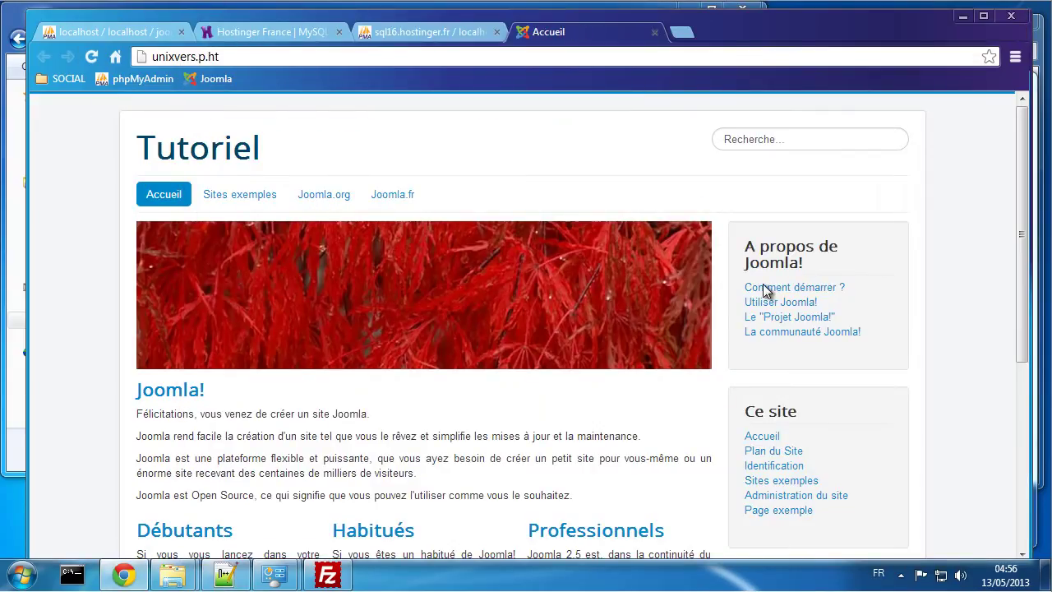
scroll(406, 395, down, 4)
scroll(406, 397, up, 4)
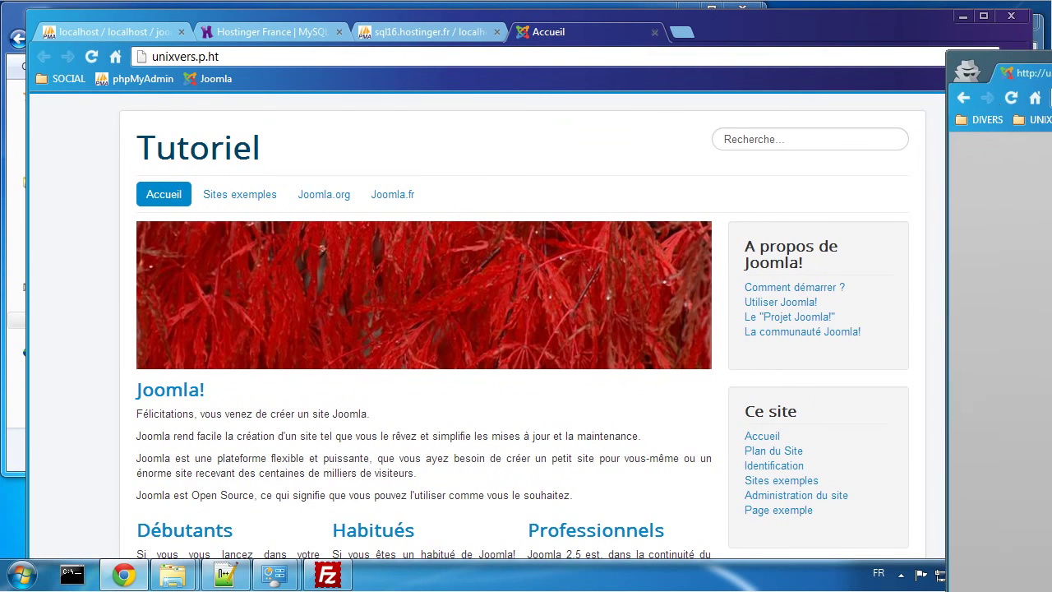
drag(1051, 98, 374, 48)
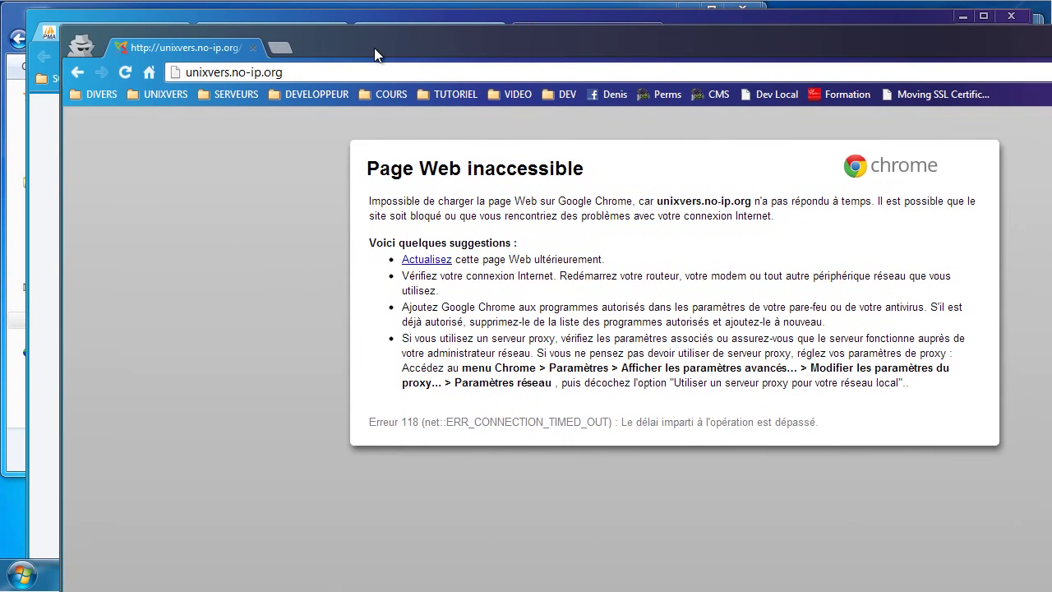
Step: Move the private window aside, select the unixvers.p.ht address in the main window, and bring the private window back
click(128, 72)
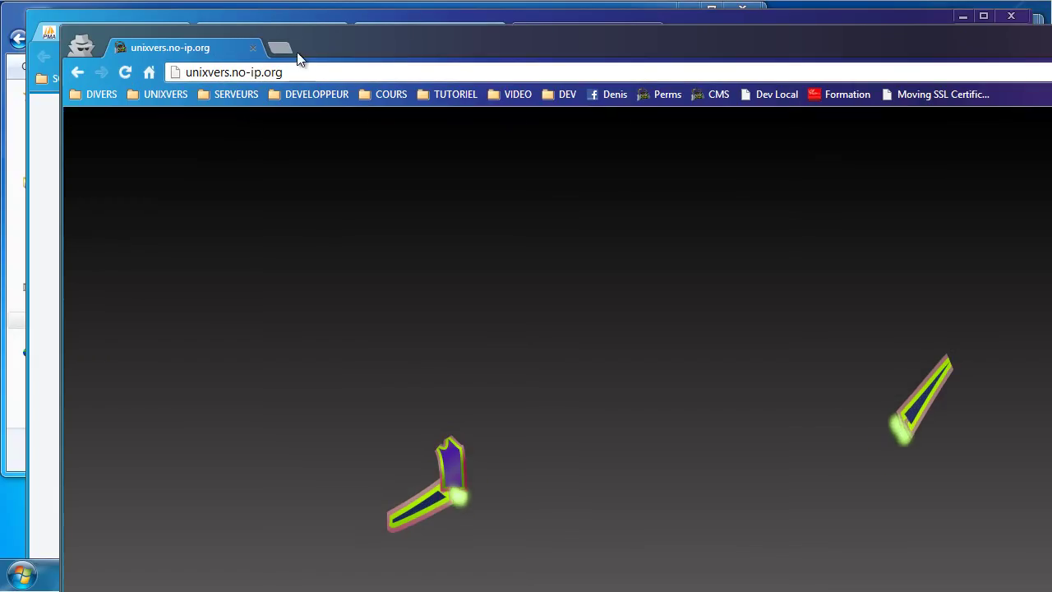
drag(325, 47, 461, 135)
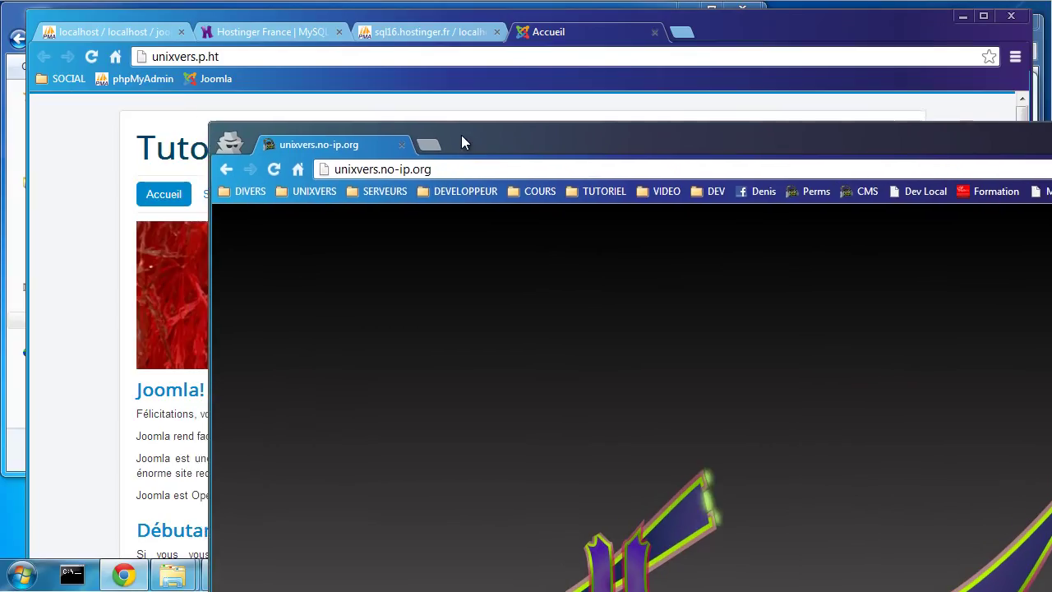
click(403, 55)
click(404, 55)
key(ctrl+c)
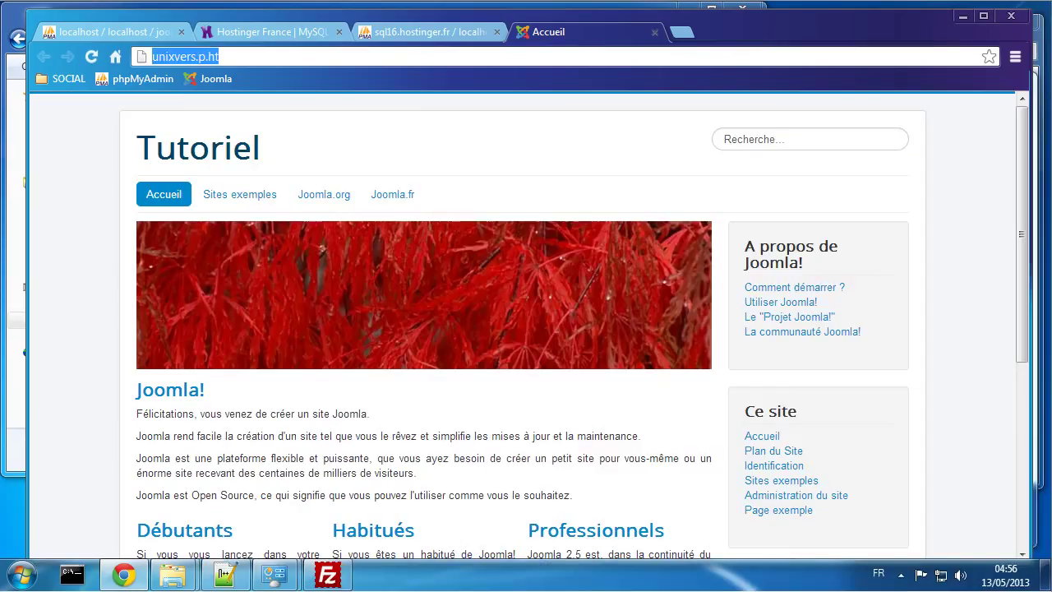
drag(1051, 106, 990, 65)
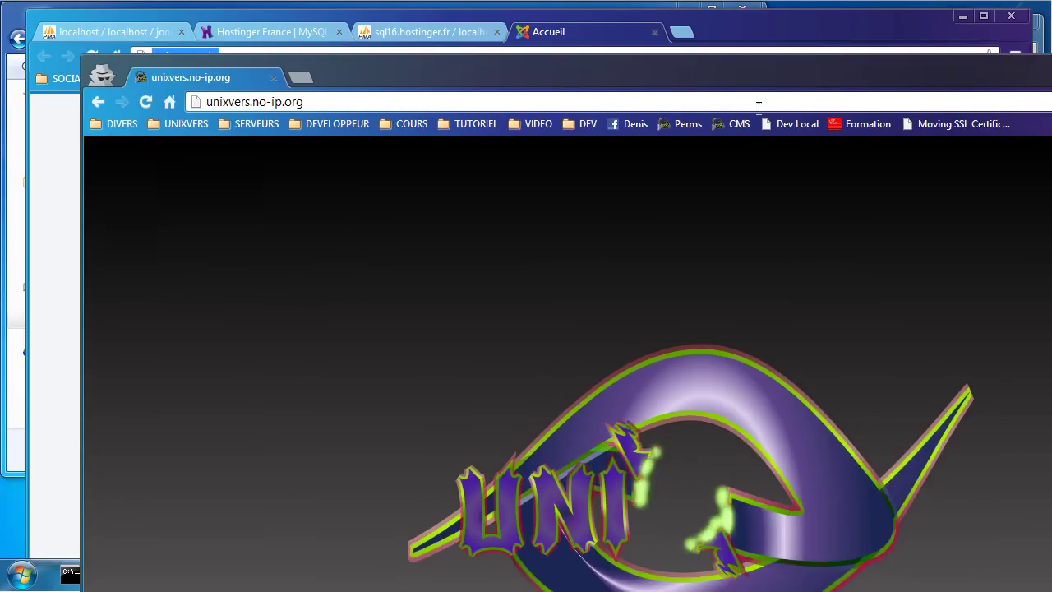
click(728, 101)
key(ctrl+v)
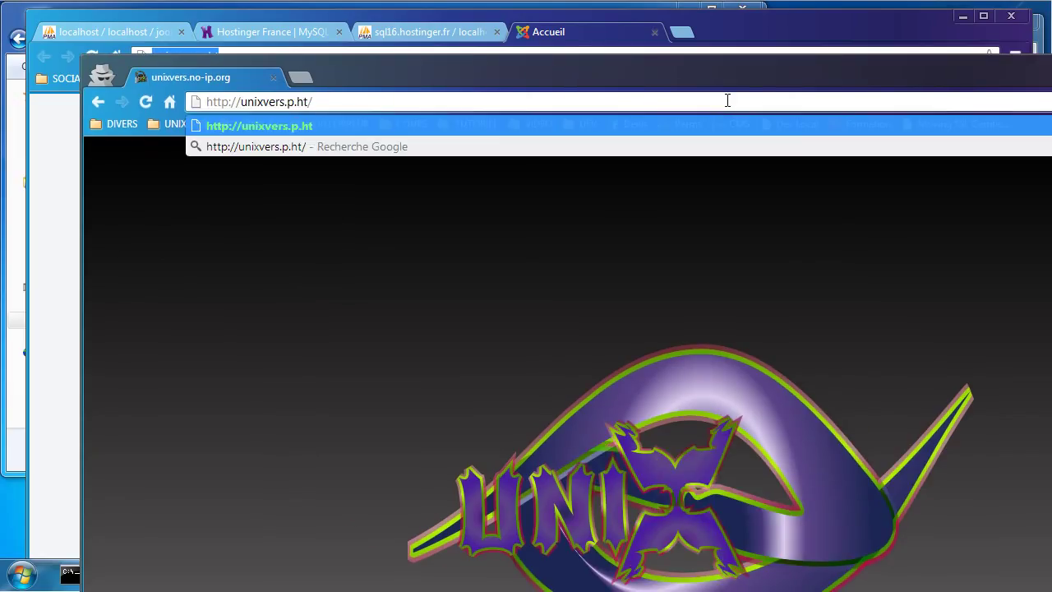
key(Return)
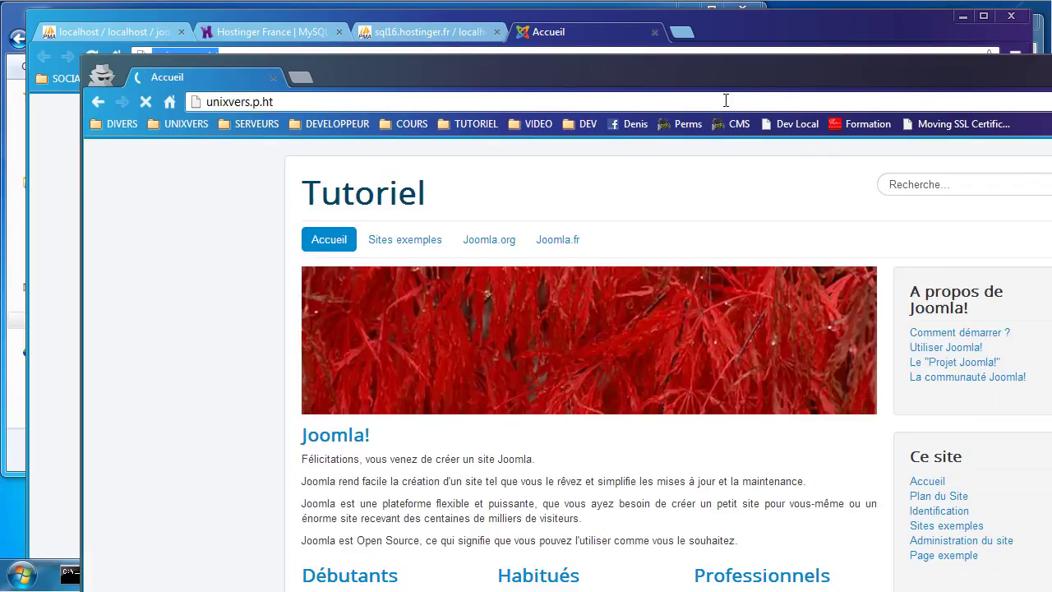
drag(723, 74, 619, 14)
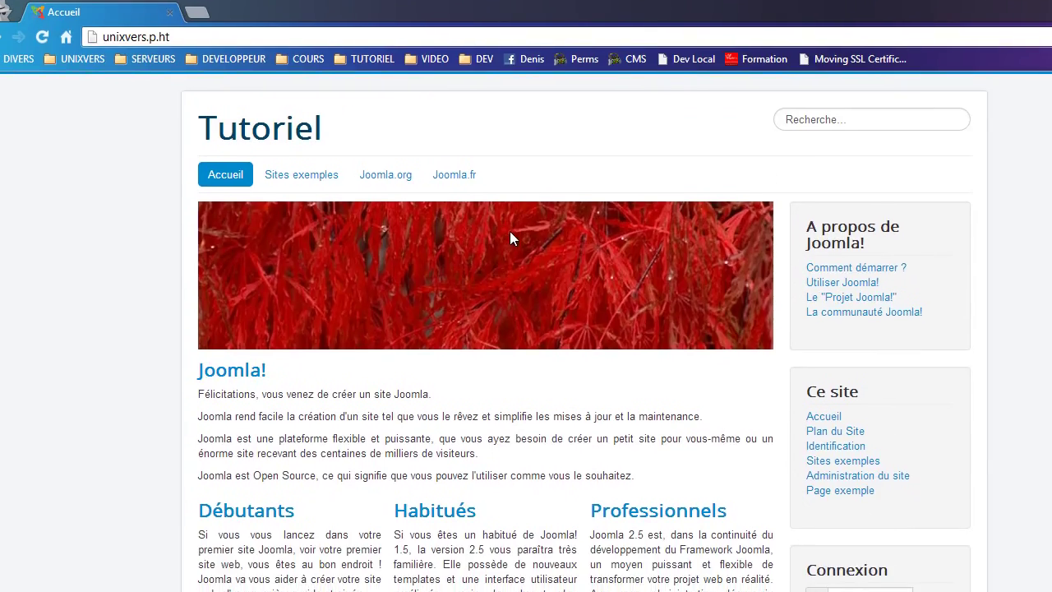
drag(451, 8, 507, 54)
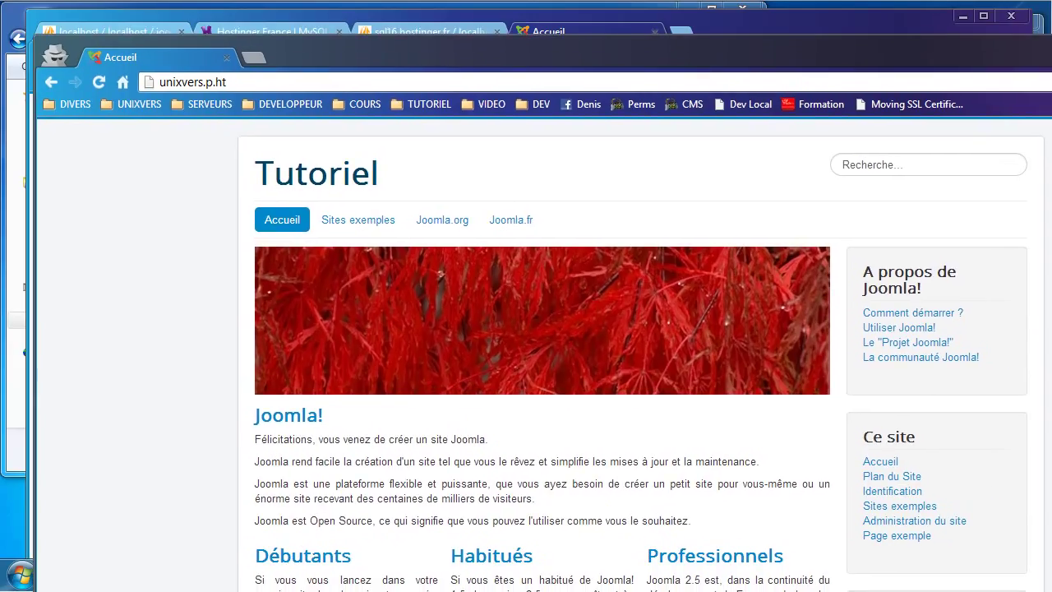
key(alt+F4)
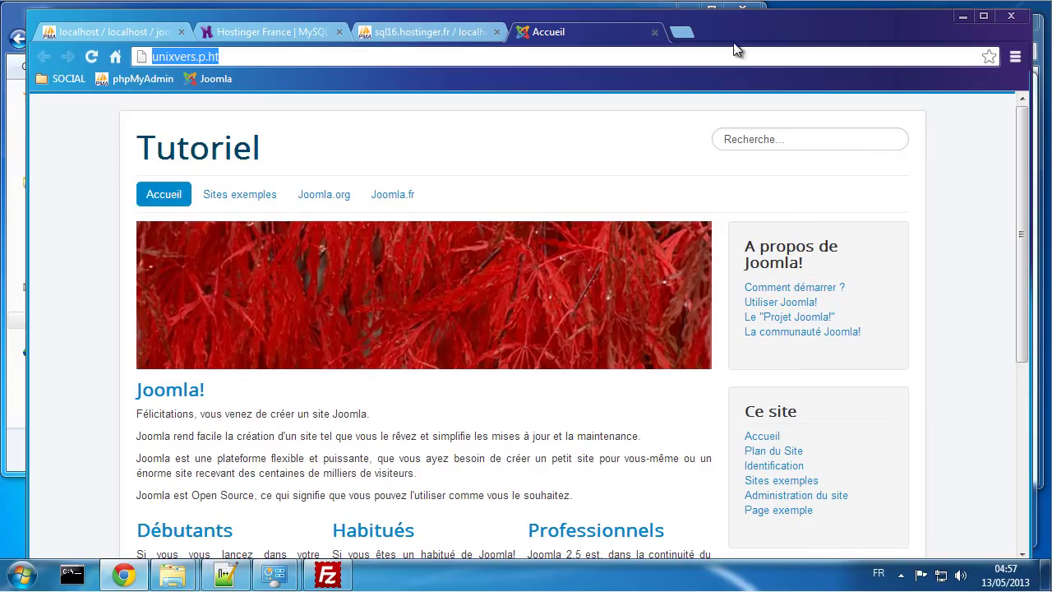
Step: Open YouTube in a new tab, view the account menu and switcher, then dismiss it
click(682, 32)
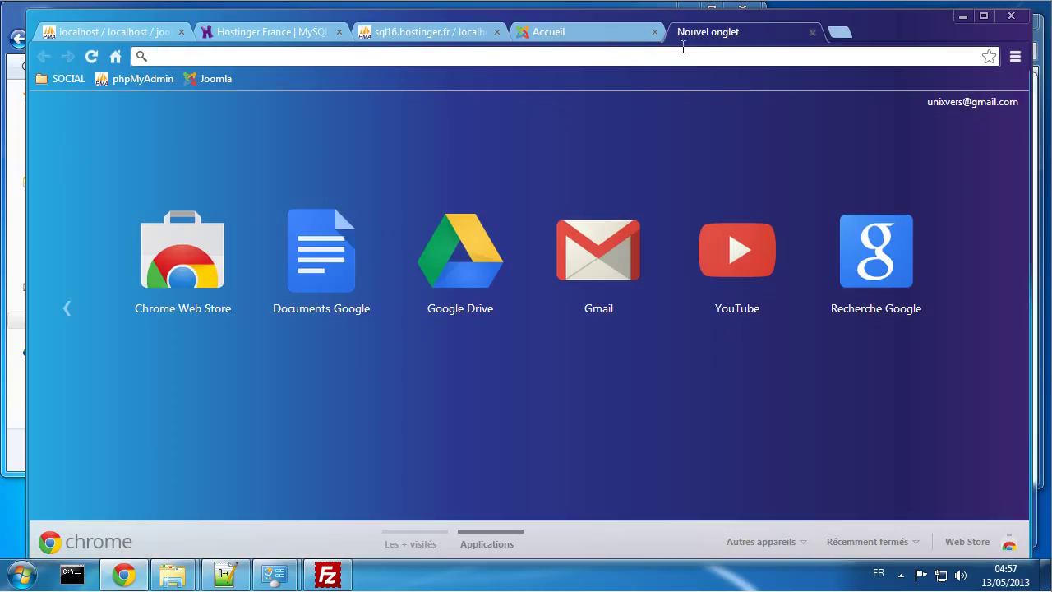
click(695, 244)
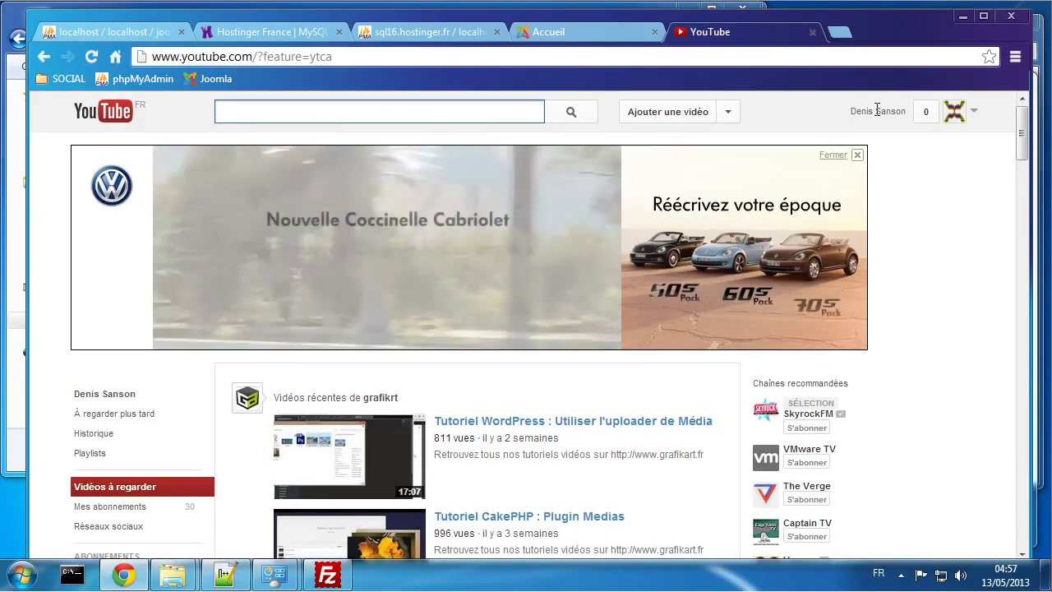
click(976, 115)
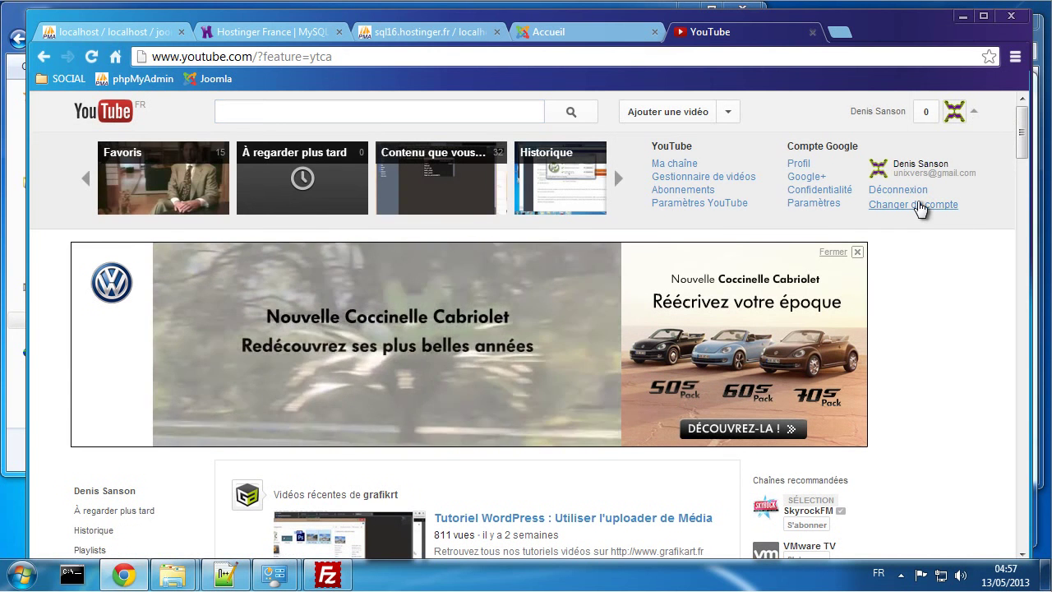
click(919, 205)
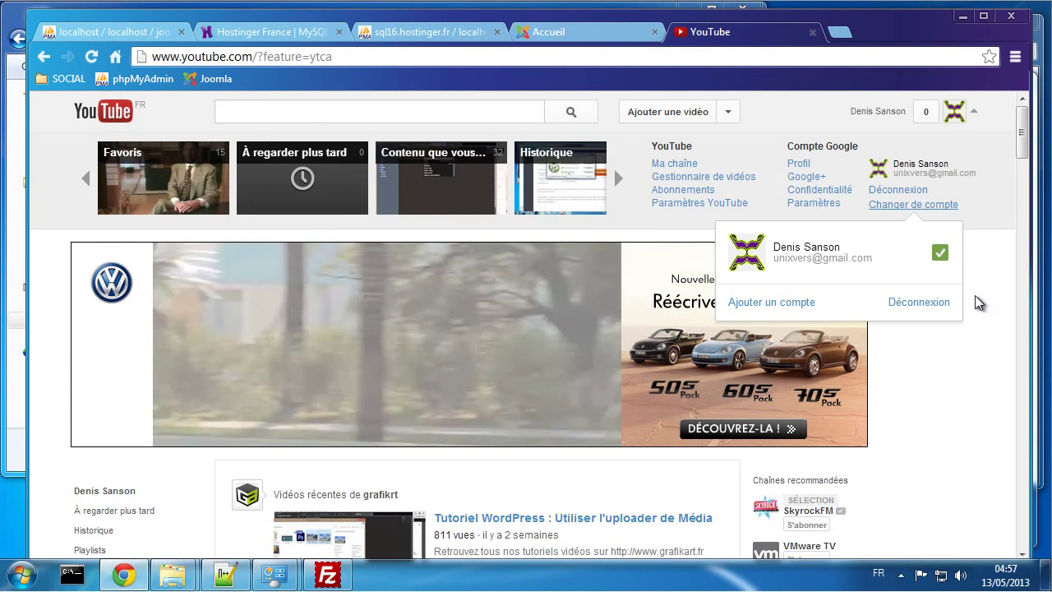
click(977, 316)
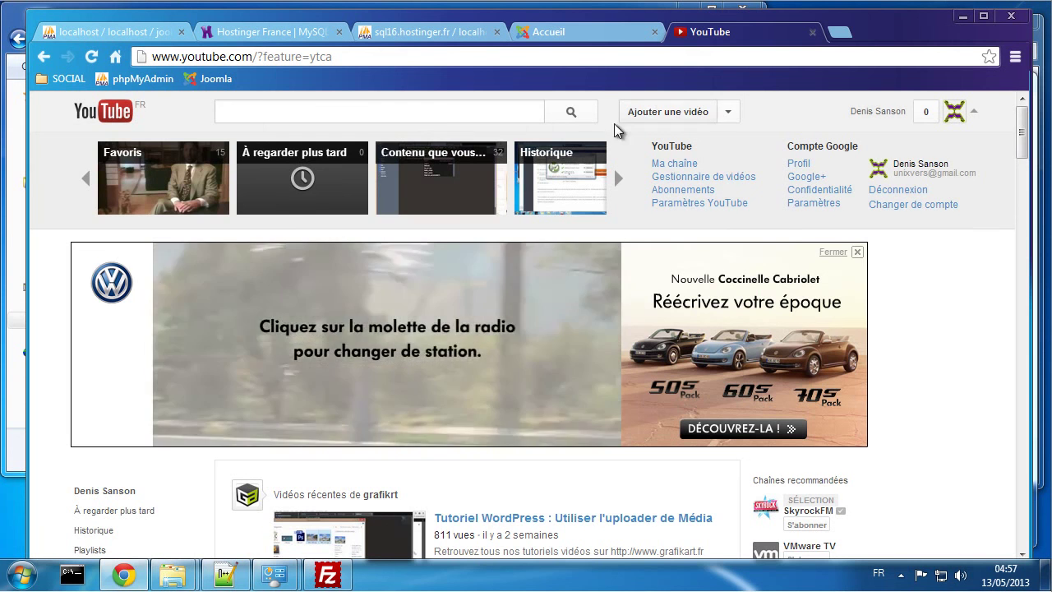
Step: Scroll the YouTube home page, then go to 'Ma chaîne'
scroll(937, 418, down, 6)
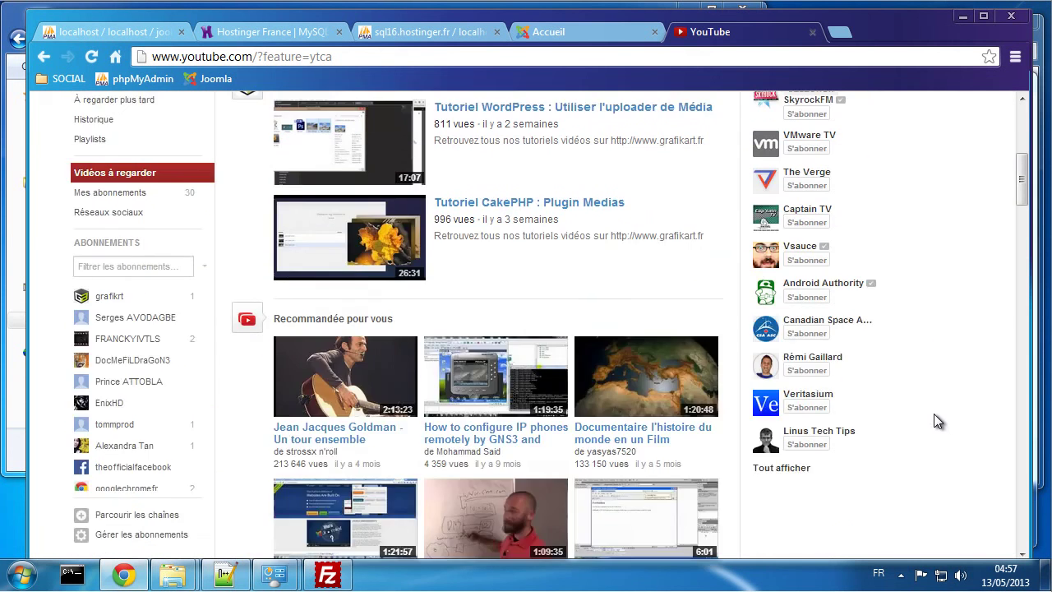
scroll(933, 413, up, 3)
scroll(932, 413, down, 6)
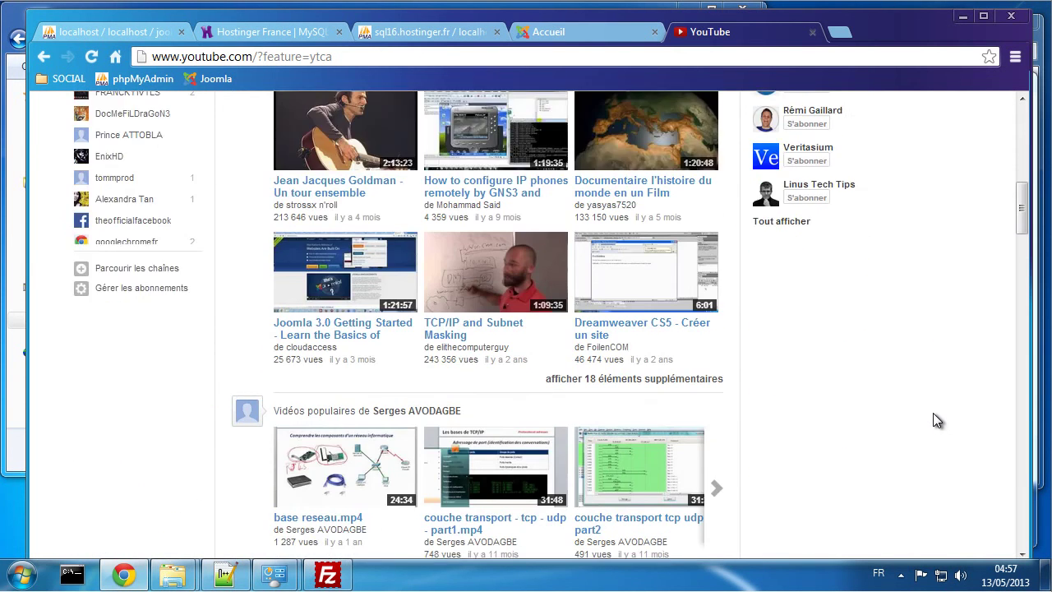
scroll(931, 412, down, 6)
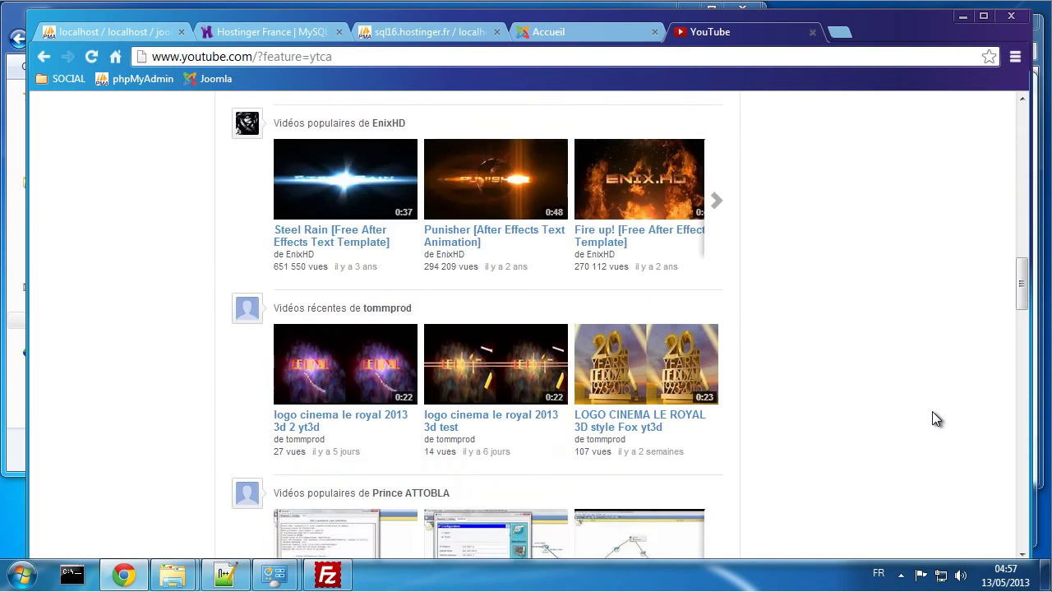
scroll(931, 410, up, 15)
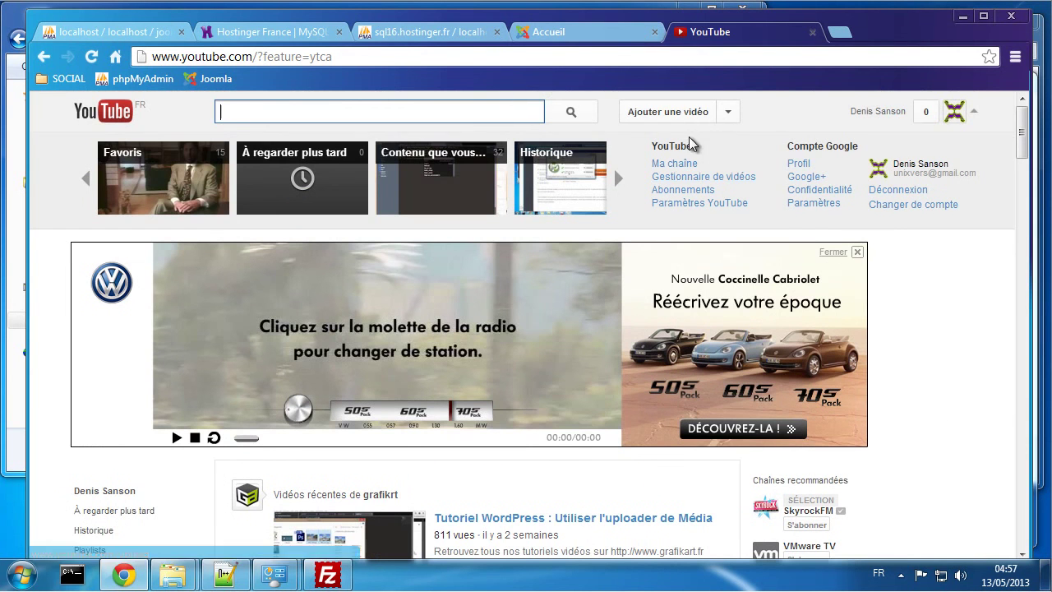
click(672, 166)
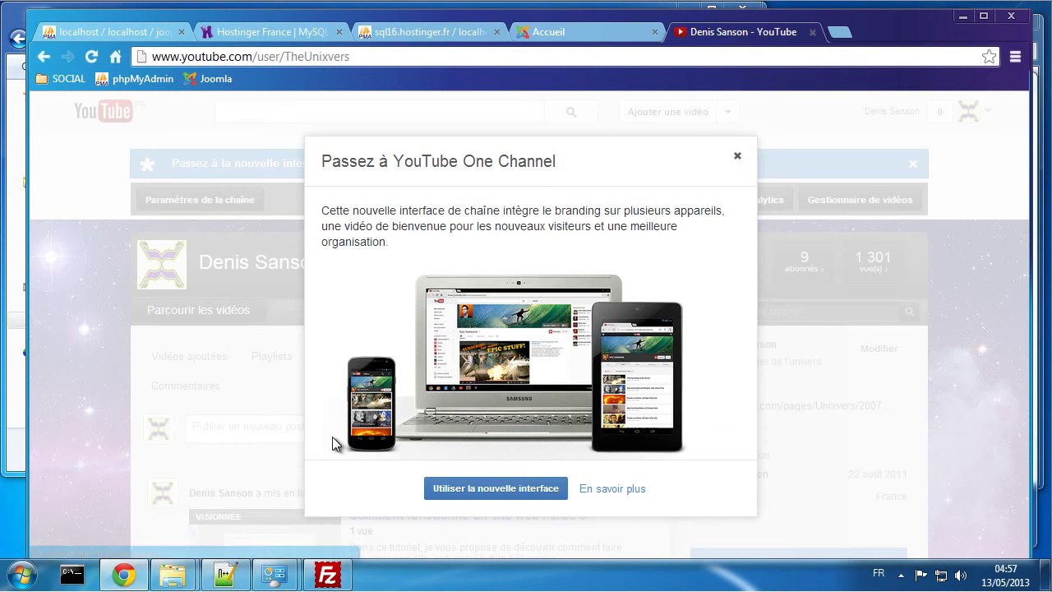
Step: Dismiss the One Channel invitation, open 'Comment fonctionne un site web Partie 9', and pause it
click(737, 157)
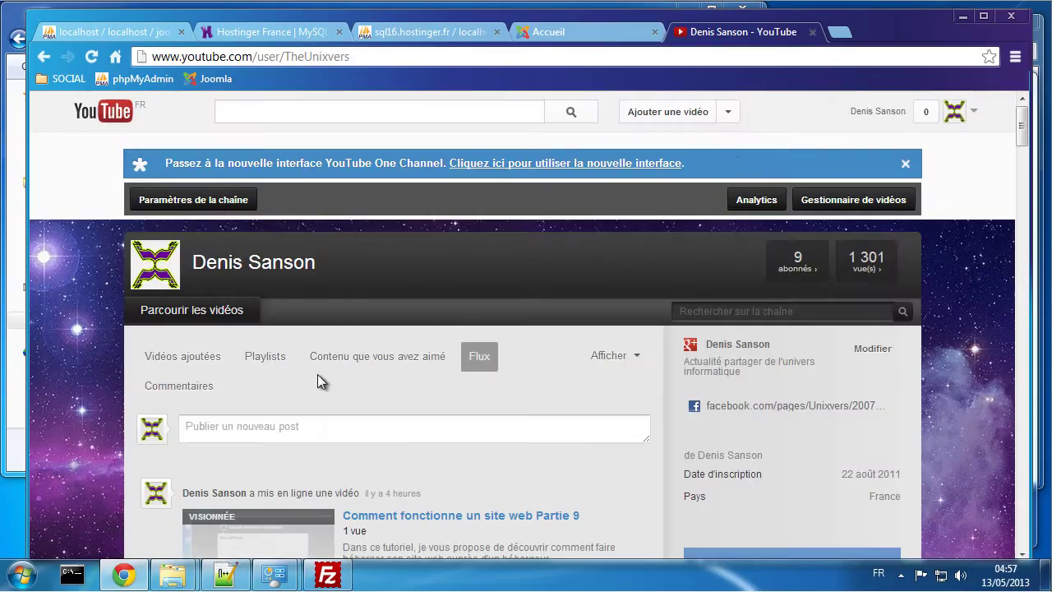
scroll(317, 374, down, 4)
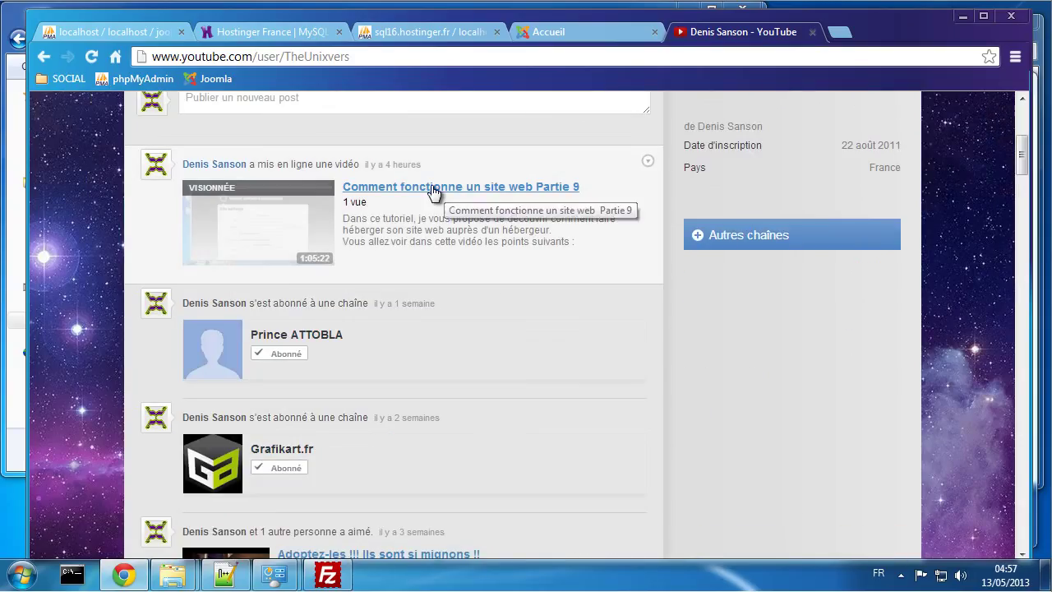
click(433, 191)
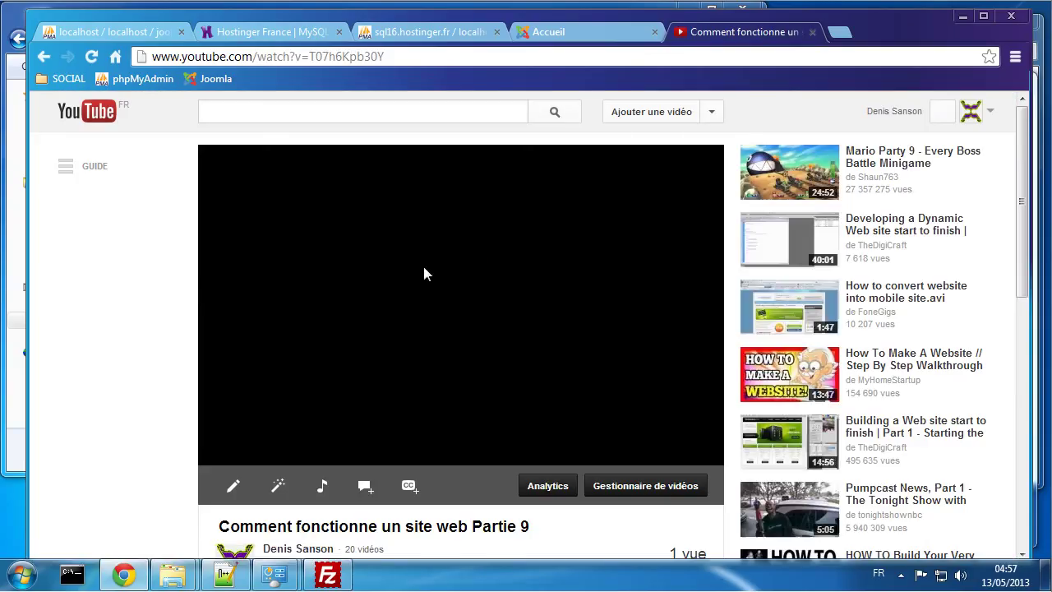
scroll(422, 262, down, 3)
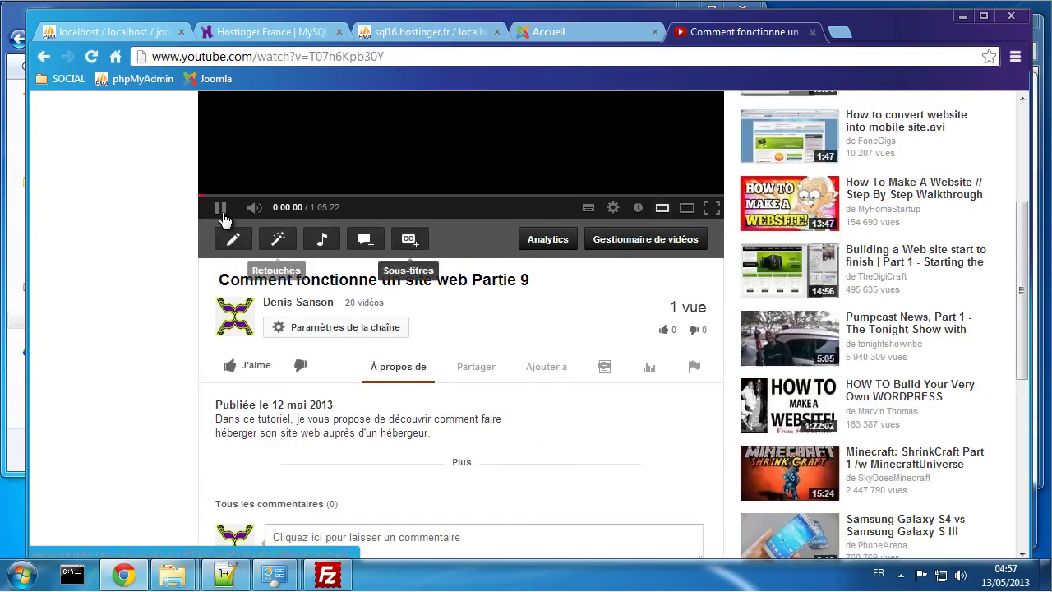
click(221, 208)
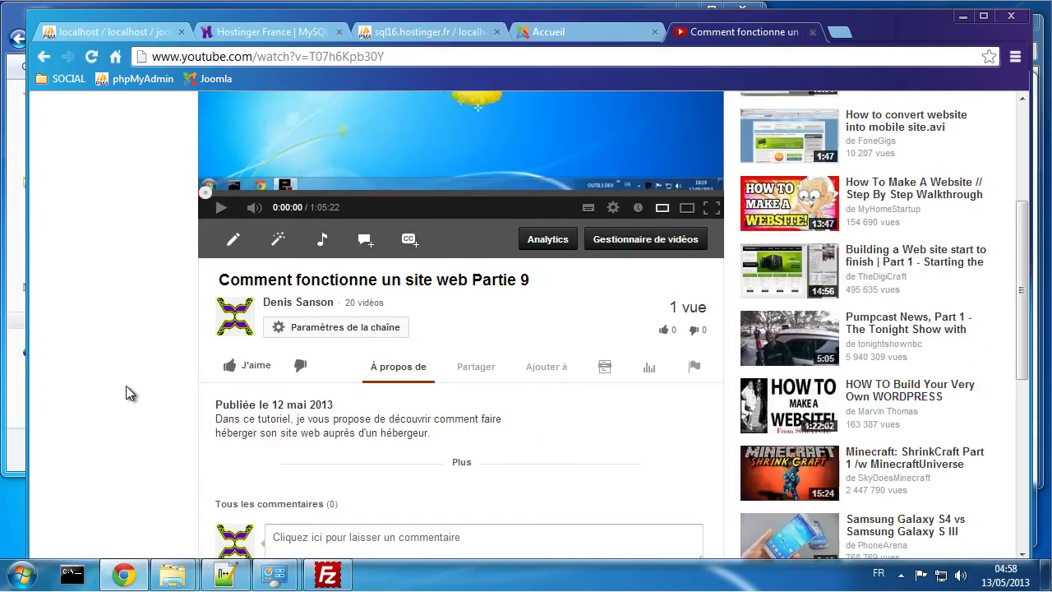
Step: Expand the video's full description, scroll through it, then close the YouTube tab
scroll(246, 410, down, 1)
click(461, 385)
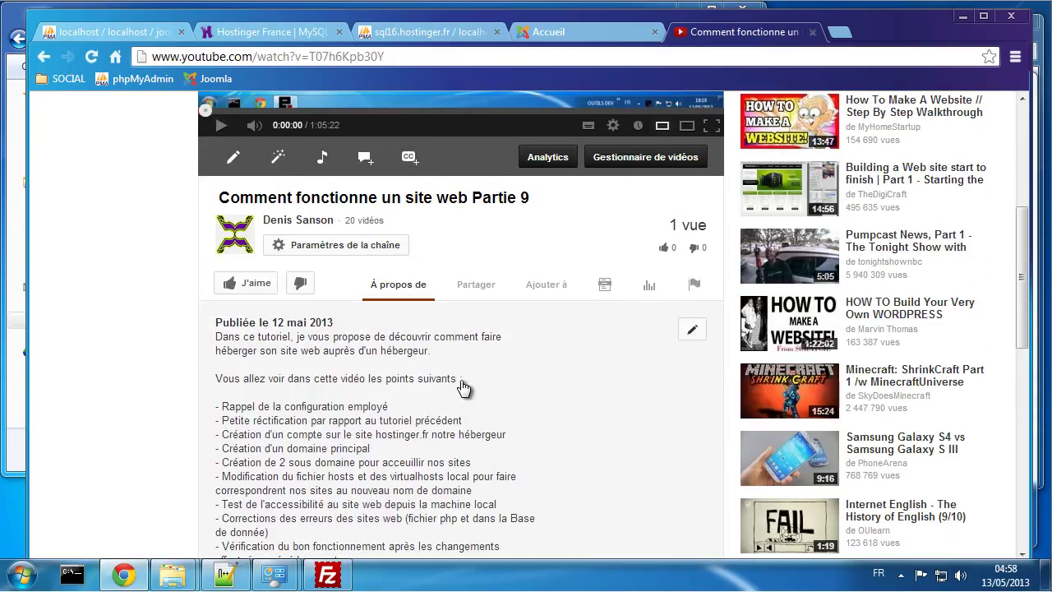
scroll(454, 395, down, 1)
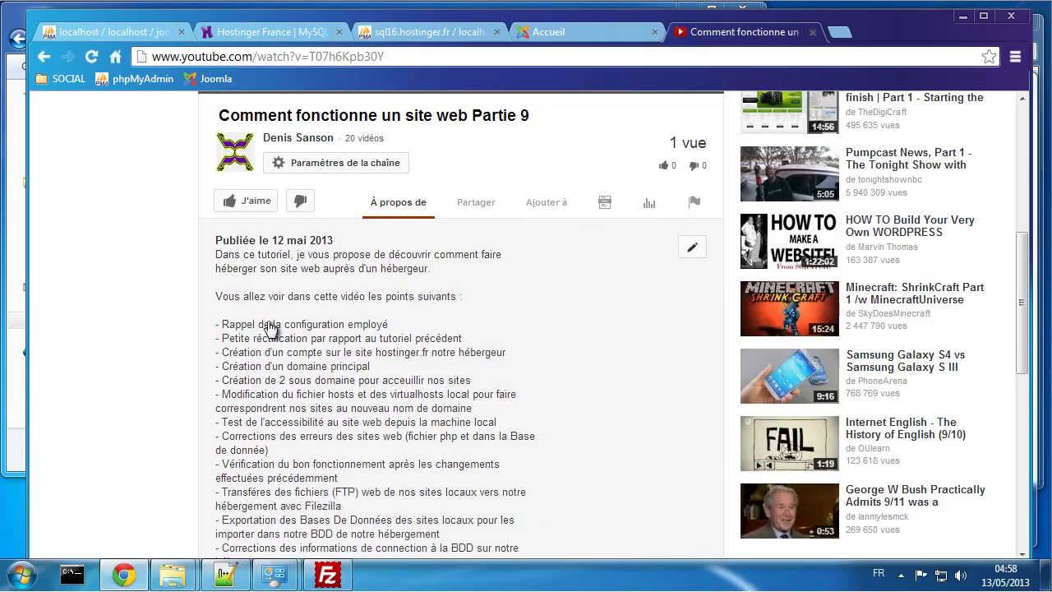
scroll(305, 341, down, 2)
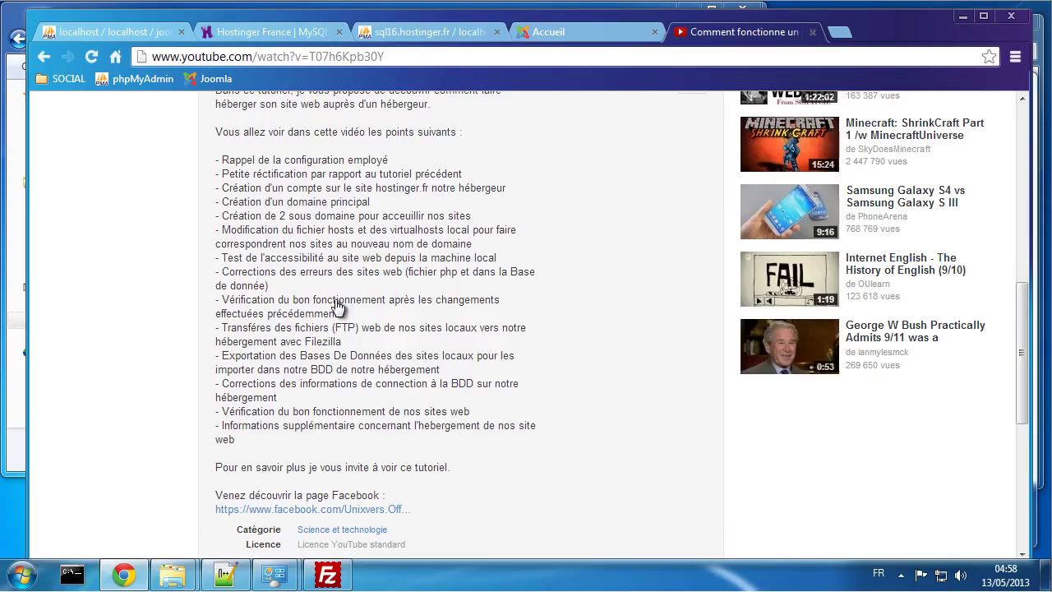
scroll(542, 415, up, 2)
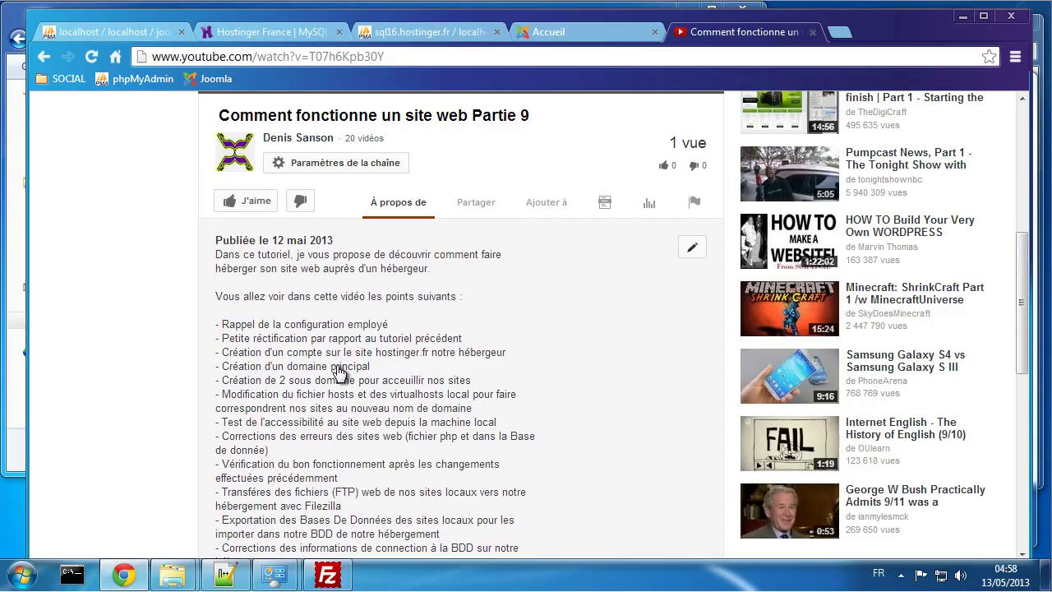
scroll(450, 442, up, 5)
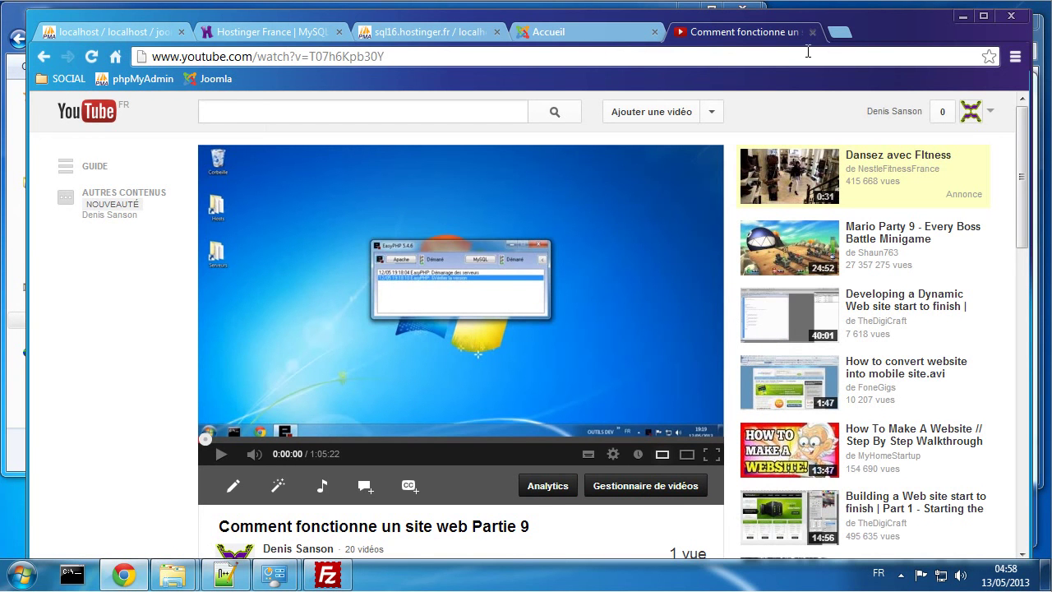
click(812, 31)
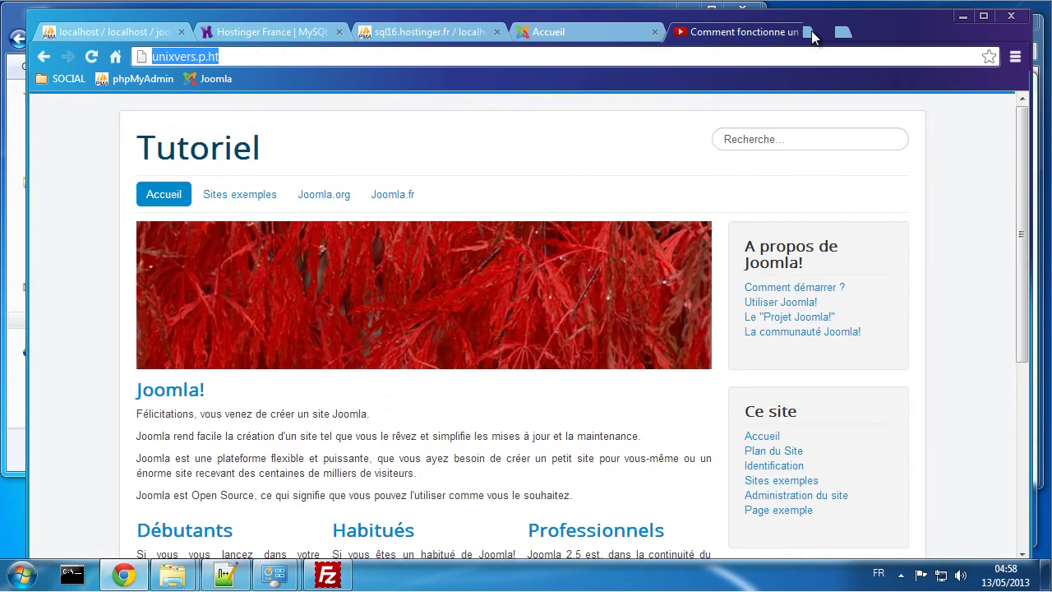
Step: Close the Joomla site and sql16.hostinger.fr phpMyAdmin tabs, then the Hostinger MySQL databases tab
click(656, 32)
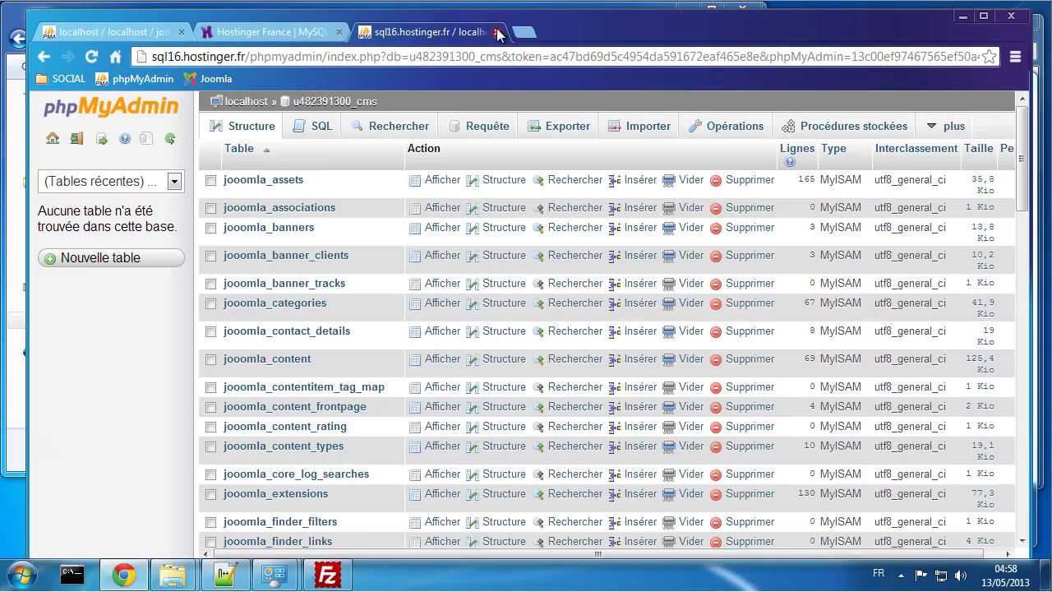
click(496, 32)
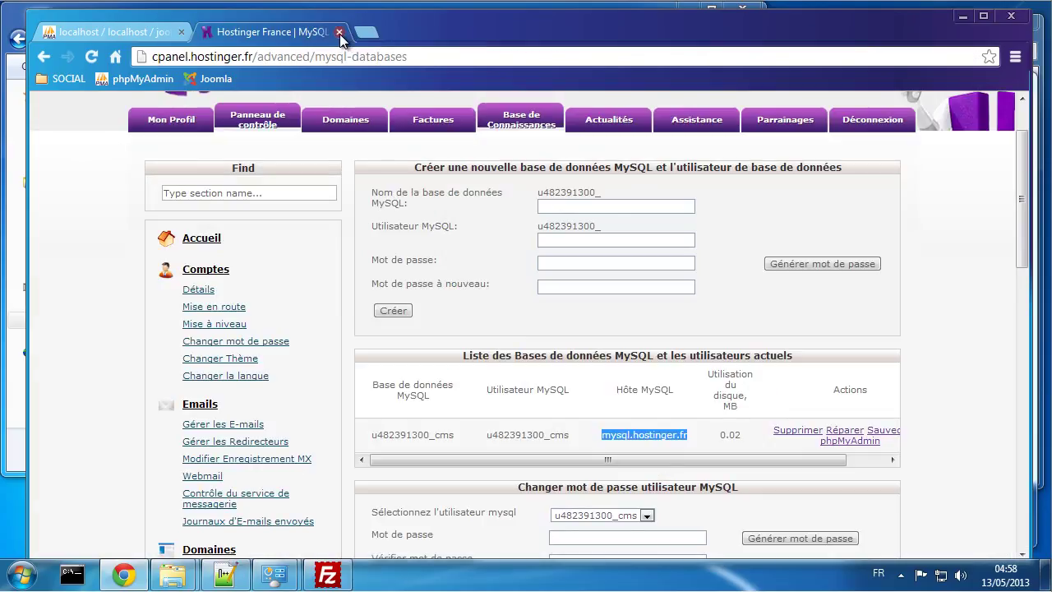
click(498, 401)
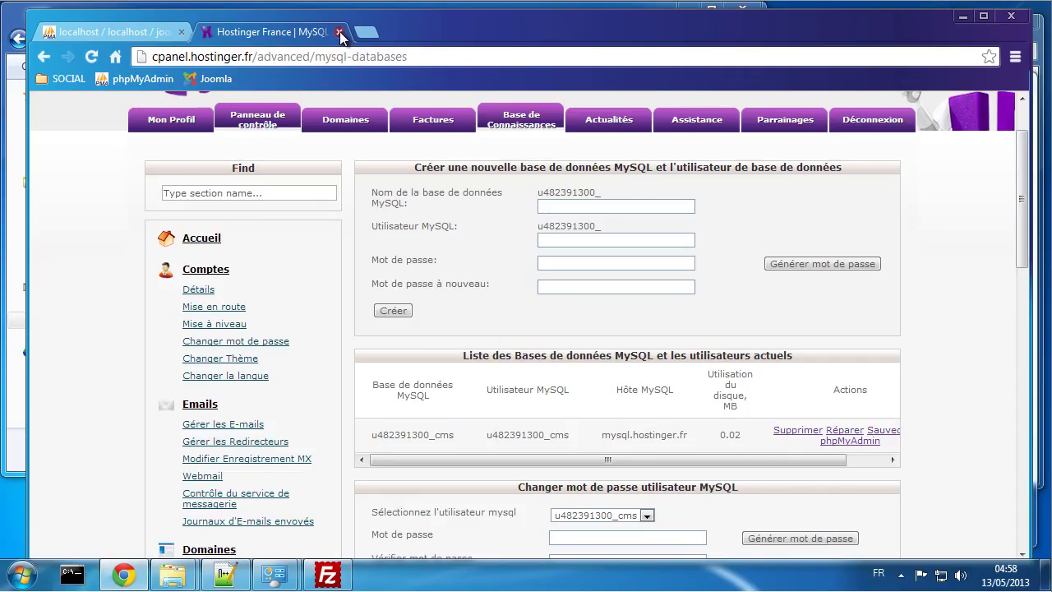
click(339, 32)
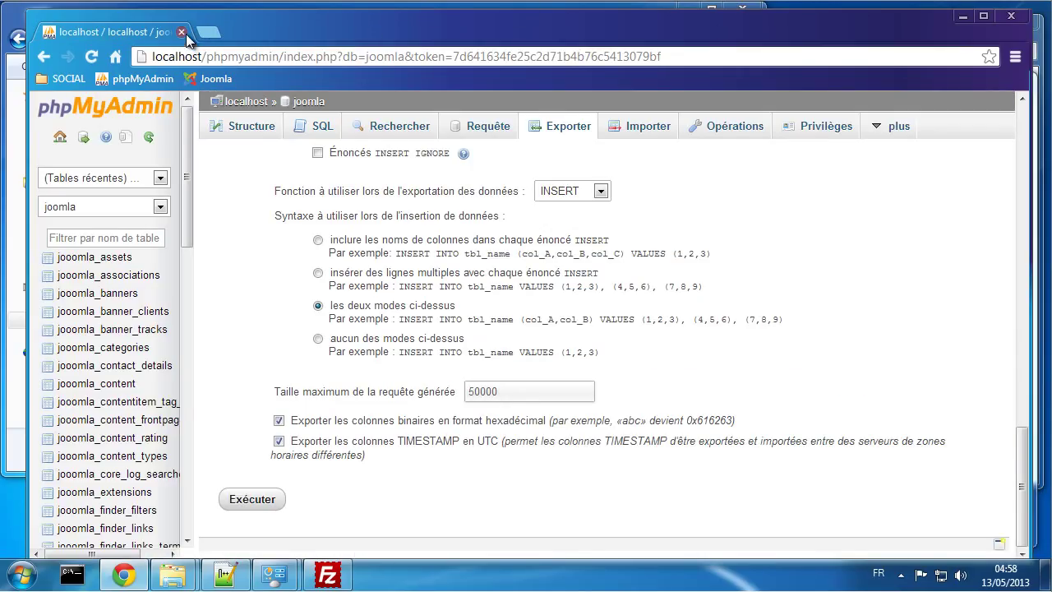
Step: Close Chrome, Notepad++, FileZilla, the logs and Virtualhost folders, the firewall panel and Network Connections
click(182, 32)
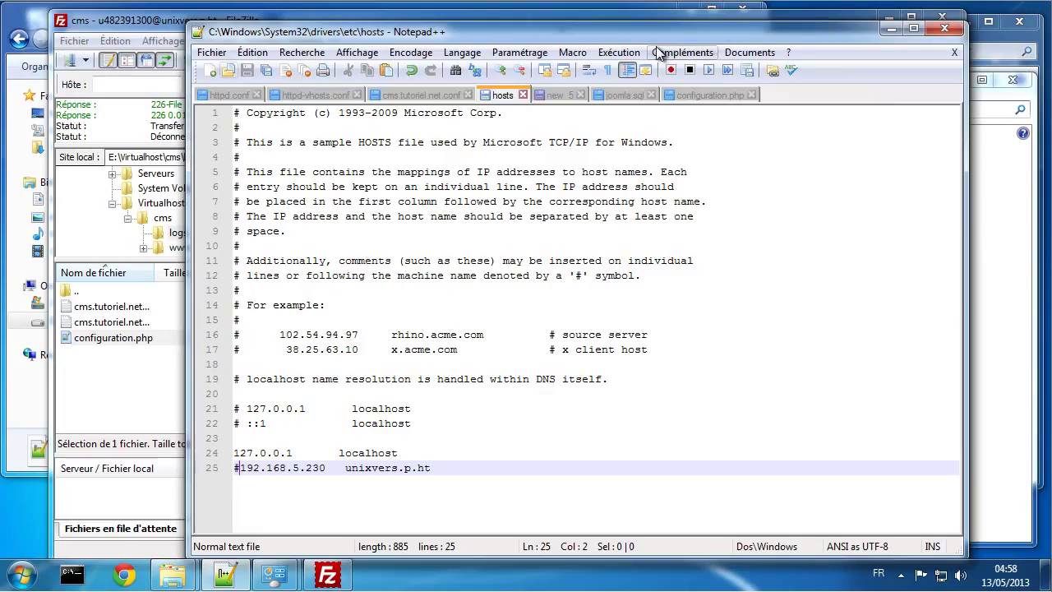
click(942, 32)
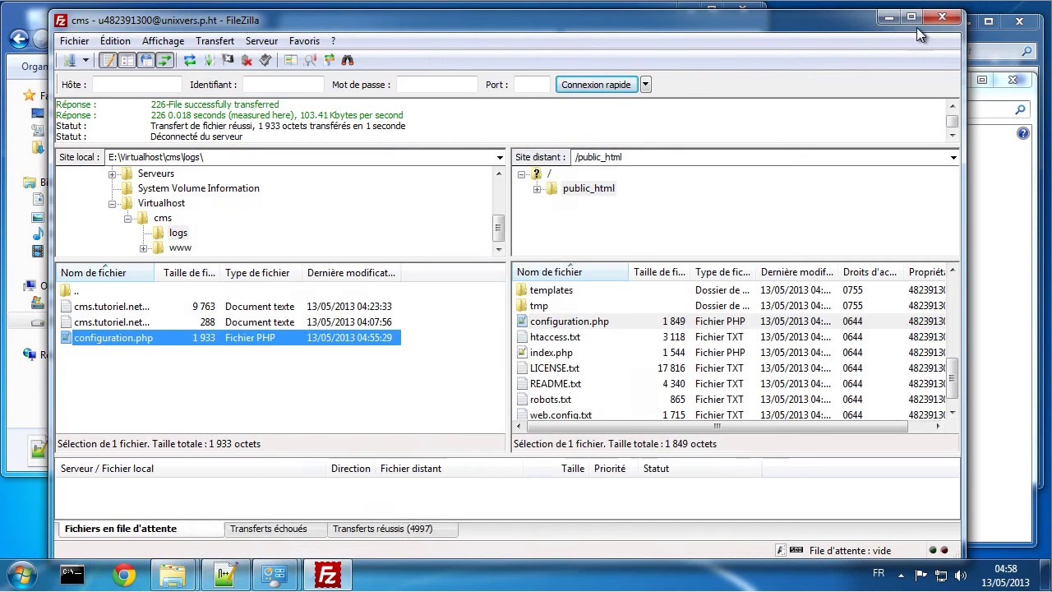
click(939, 17)
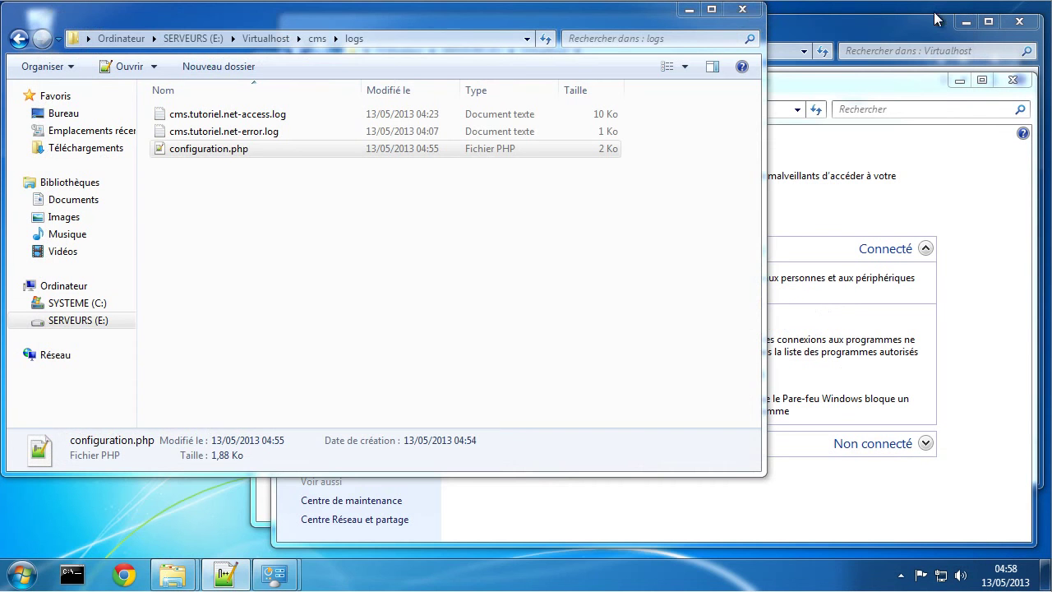
click(744, 12)
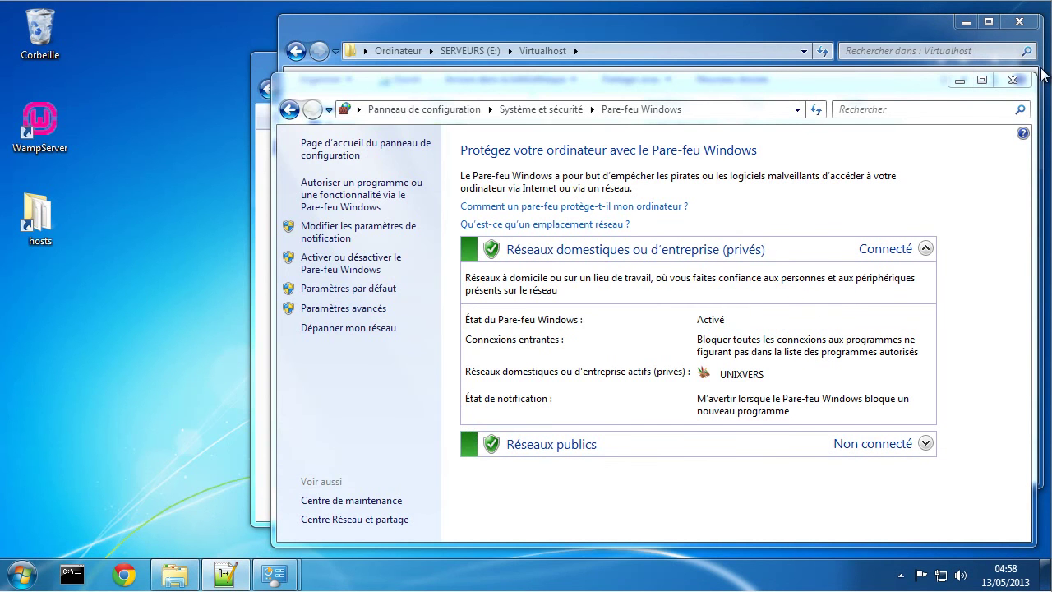
click(1008, 81)
click(1018, 23)
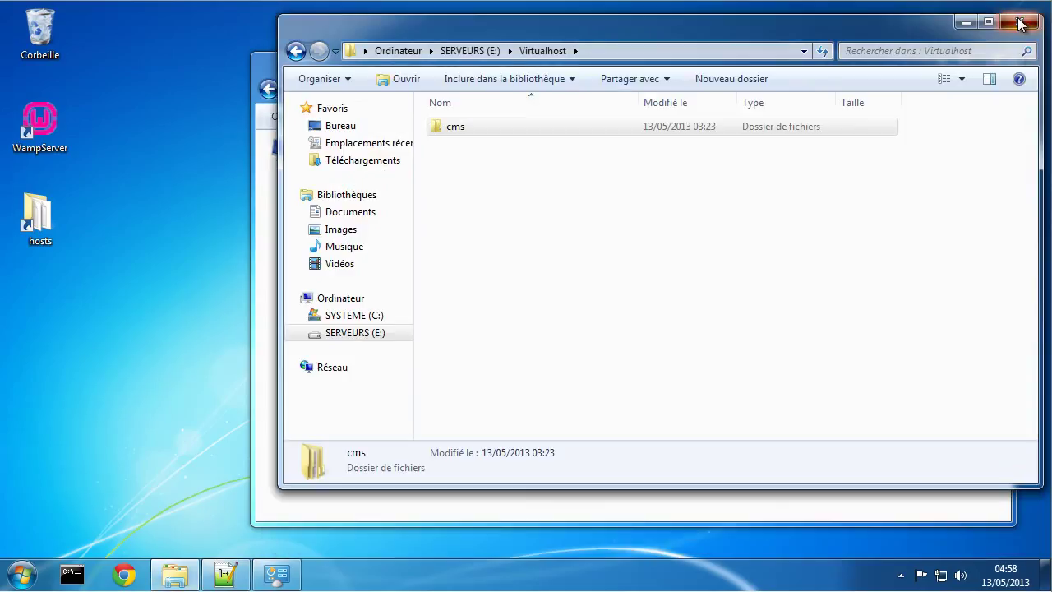
click(992, 59)
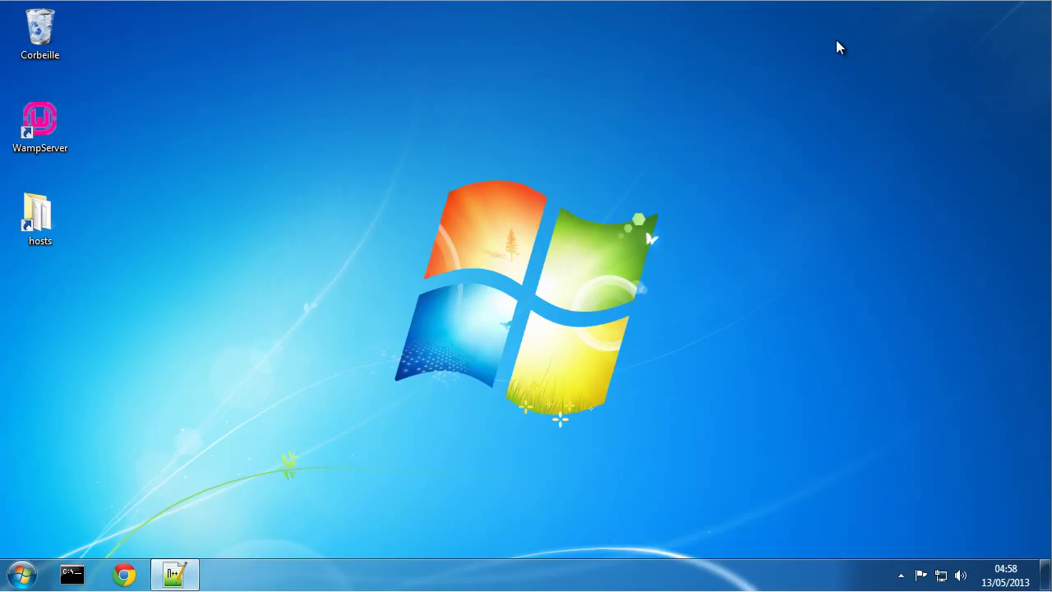